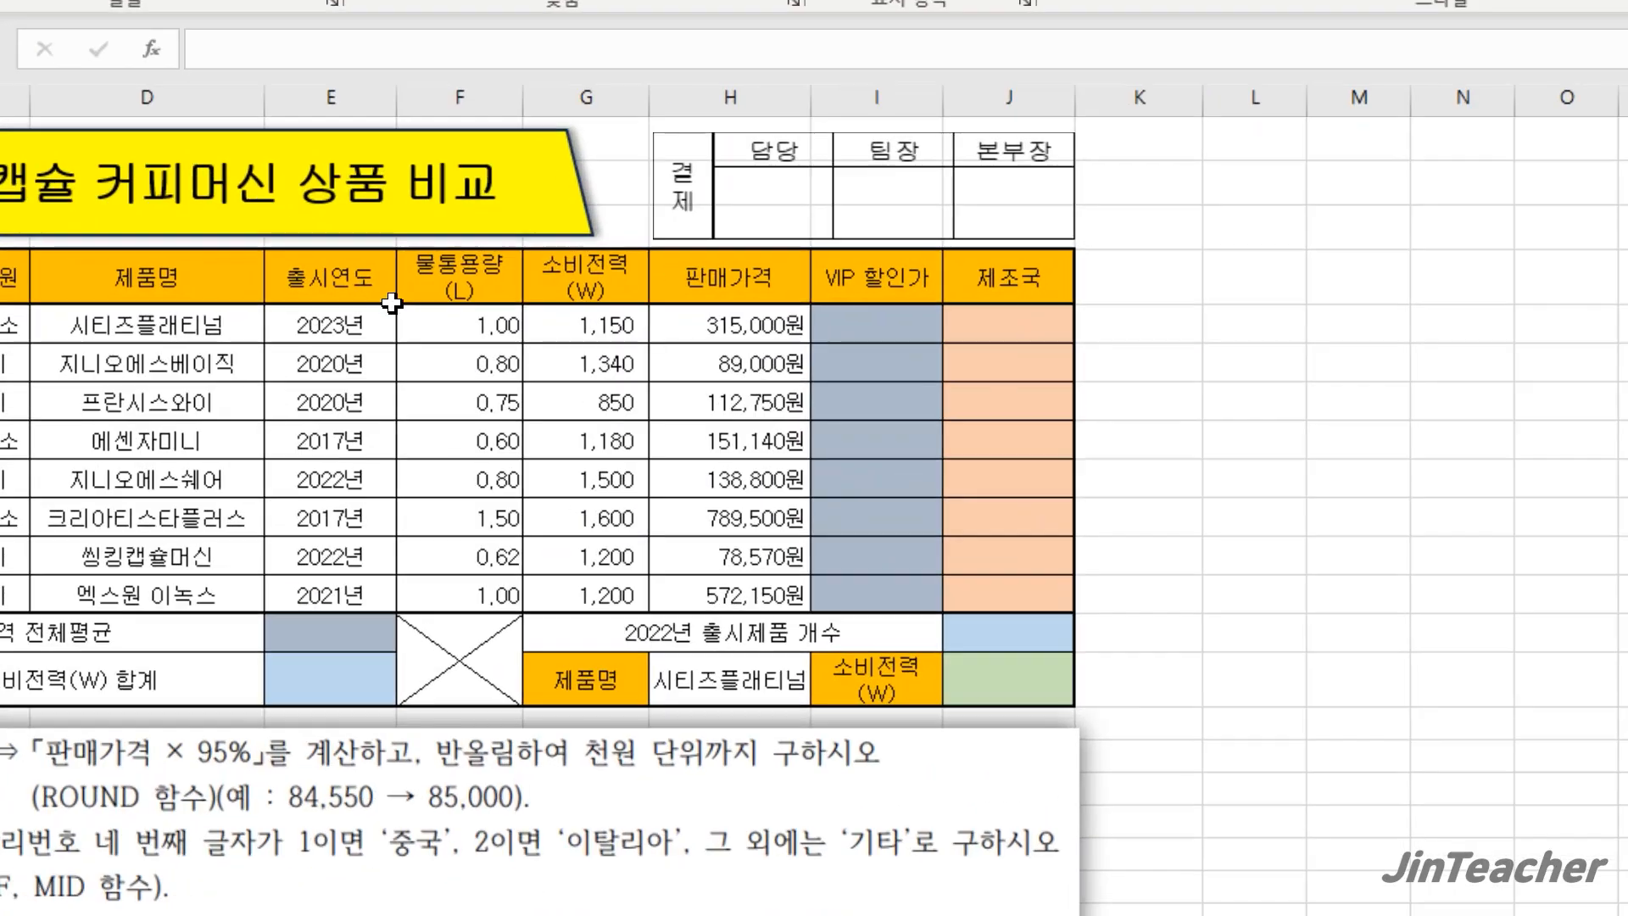
# - Start a new formula-based conditional formatting rule for the data rows B5:J12 on sheet 2403A
pyautogui.click(433, 319)
pyautogui.moveTo(468, 329); pyautogui.dragTo(436, 599)
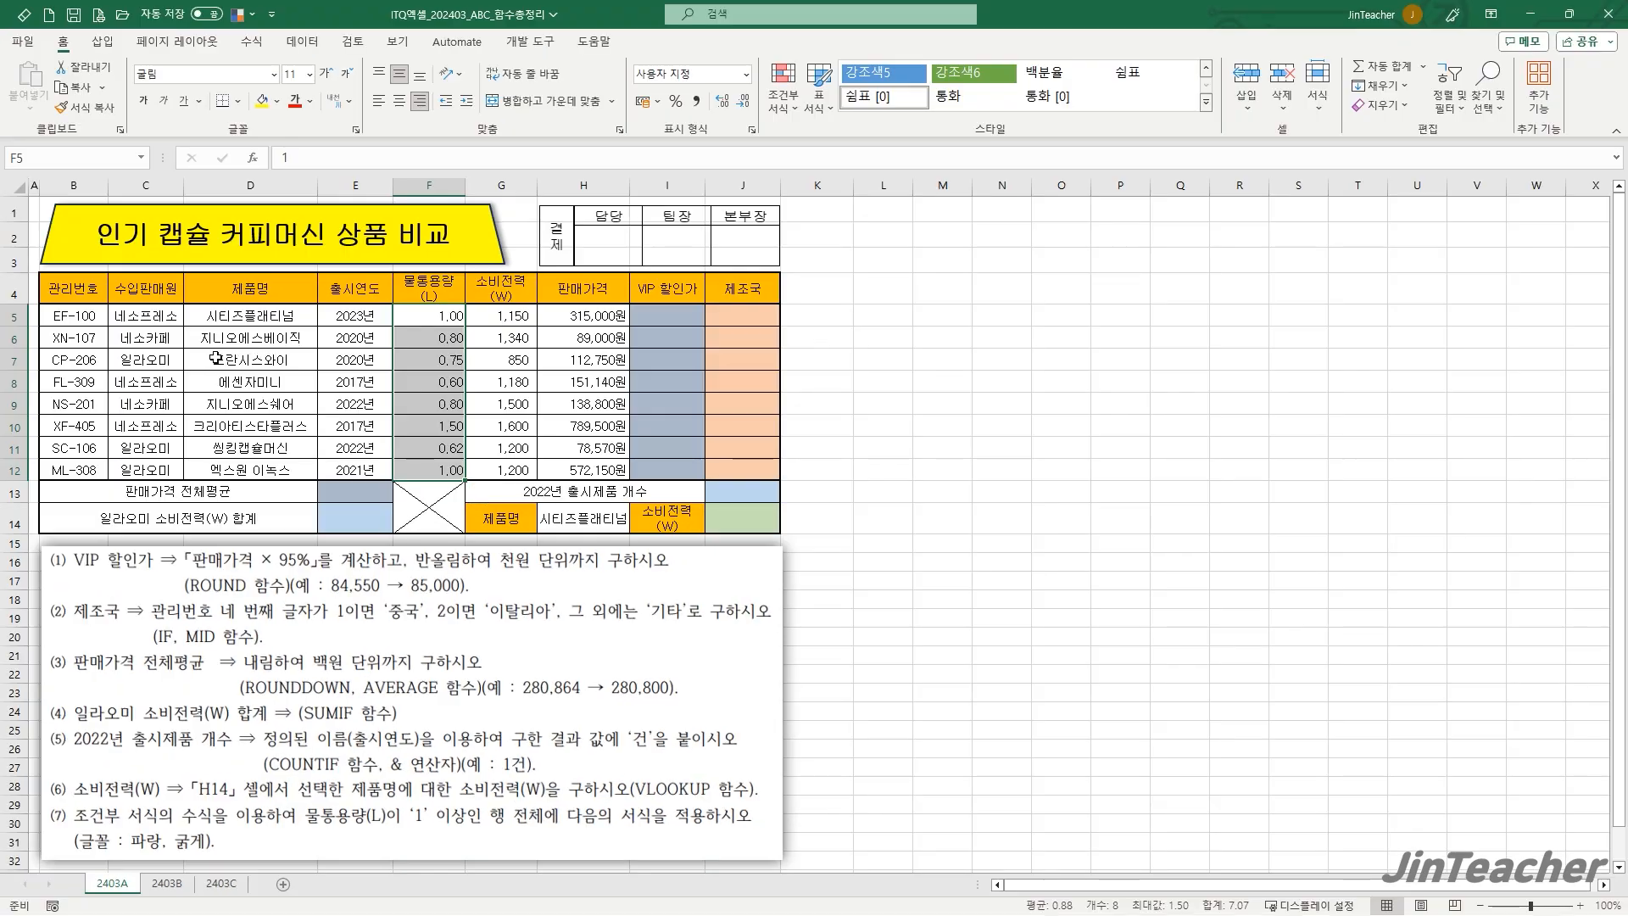
pyautogui.moveTo(86, 314); pyautogui.dragTo(734, 473)
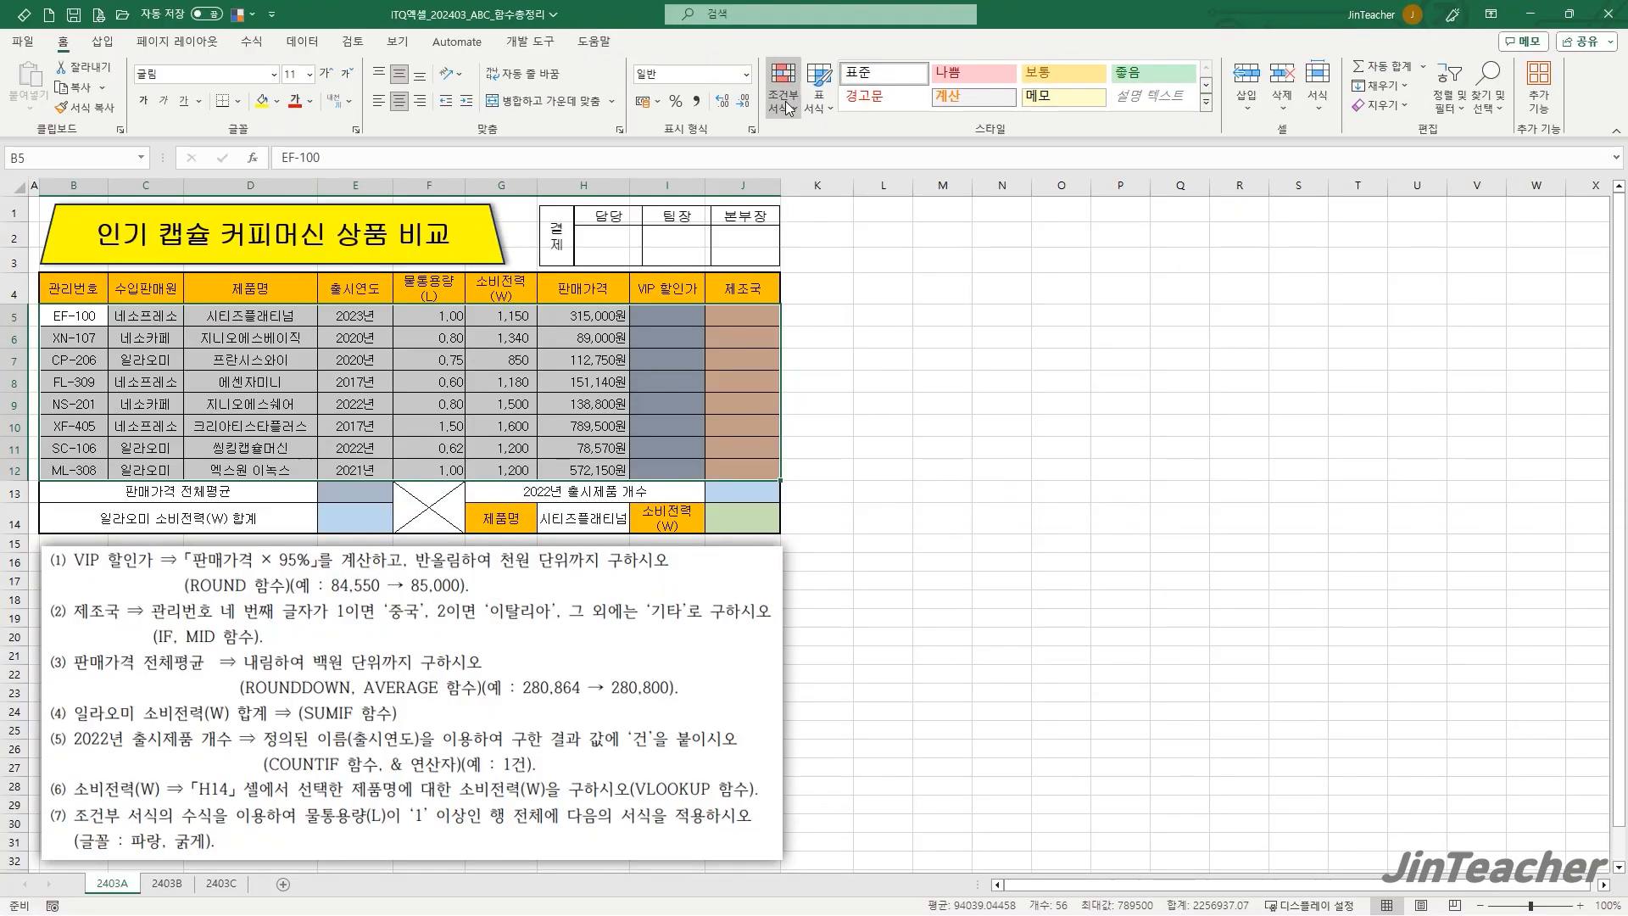
pyautogui.click(789, 125)
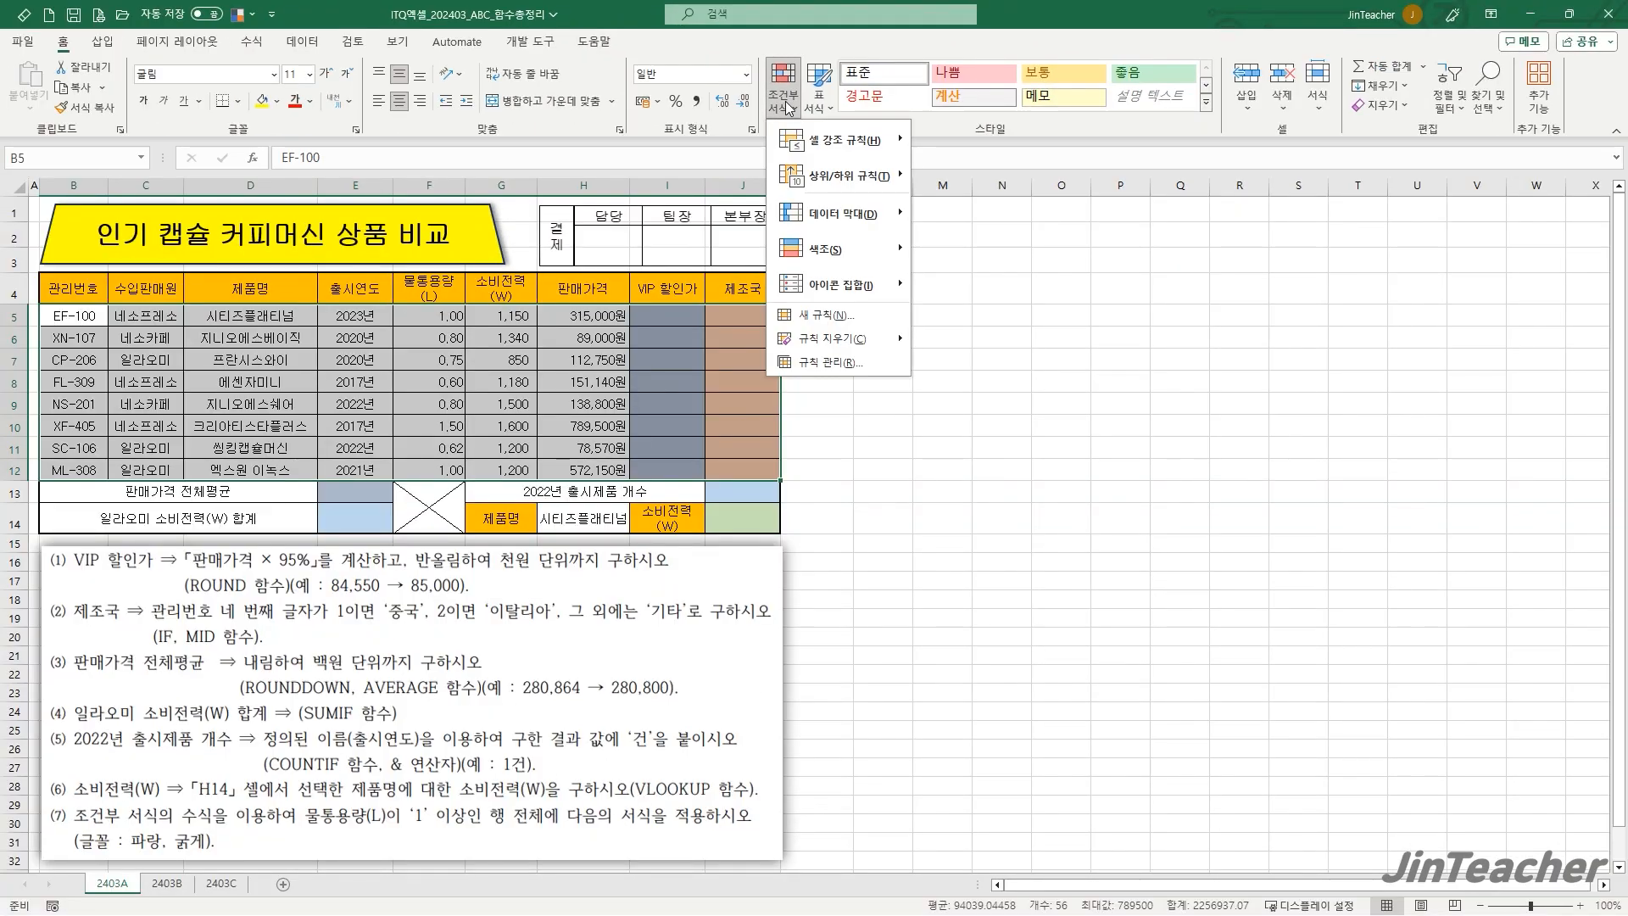
pyautogui.click(863, 312)
pyautogui.moveTo(889, 110); pyautogui.dragTo(788, 173)
pyautogui.click(761, 303)
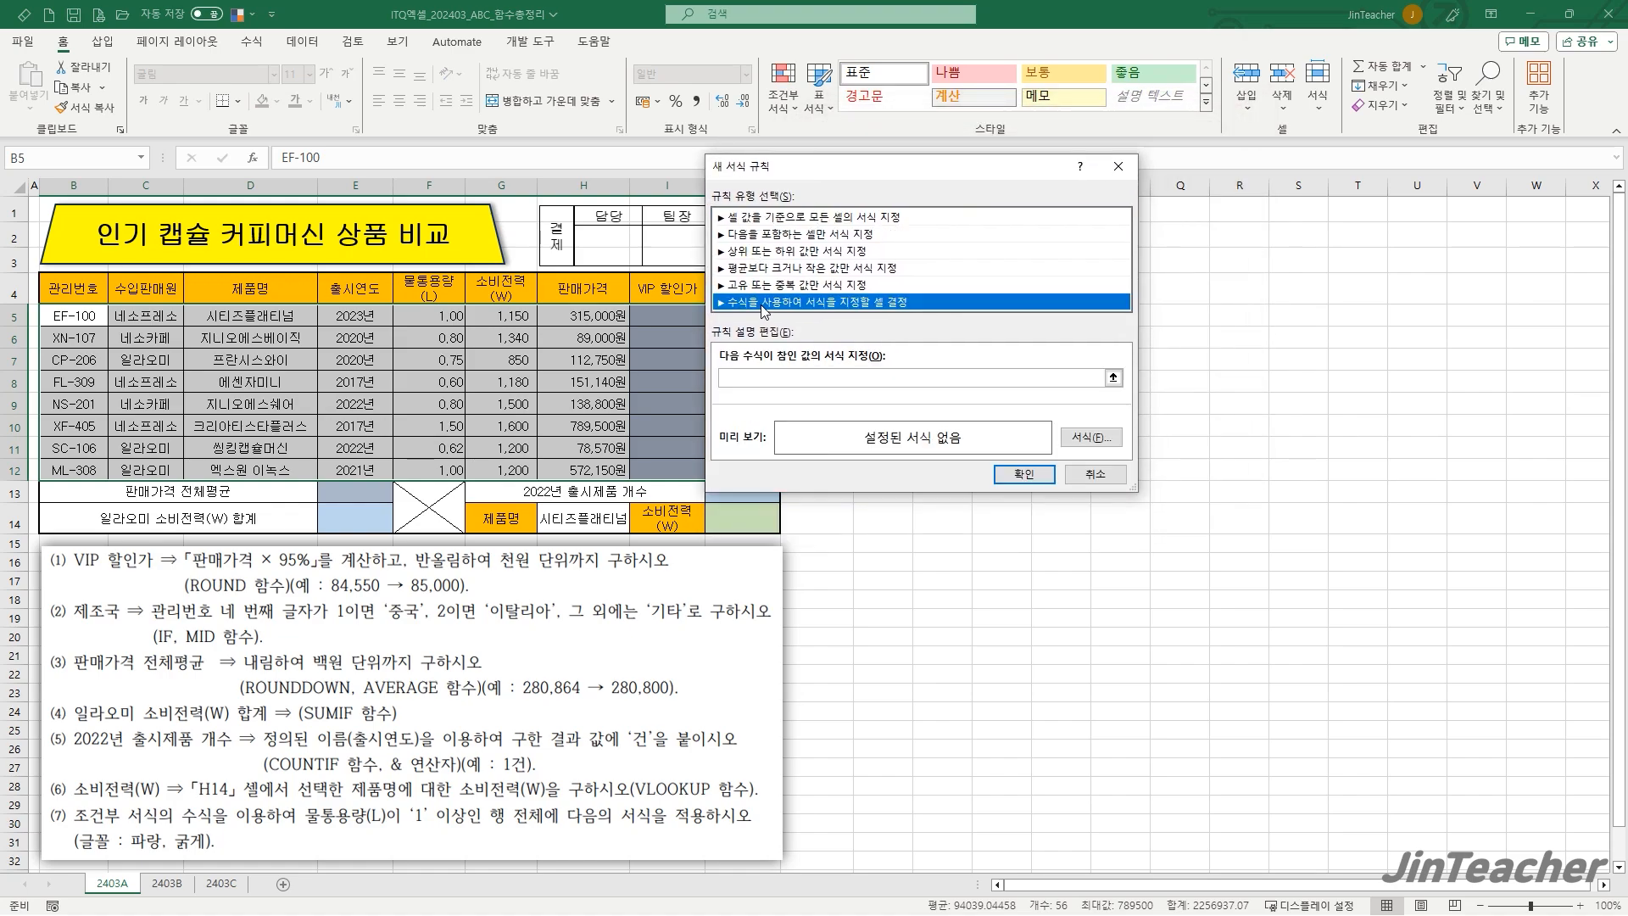
# - Set the rule's formula to =$F5>=1, locking only the column of the water tank capacity reference
pyautogui.click(750, 375)
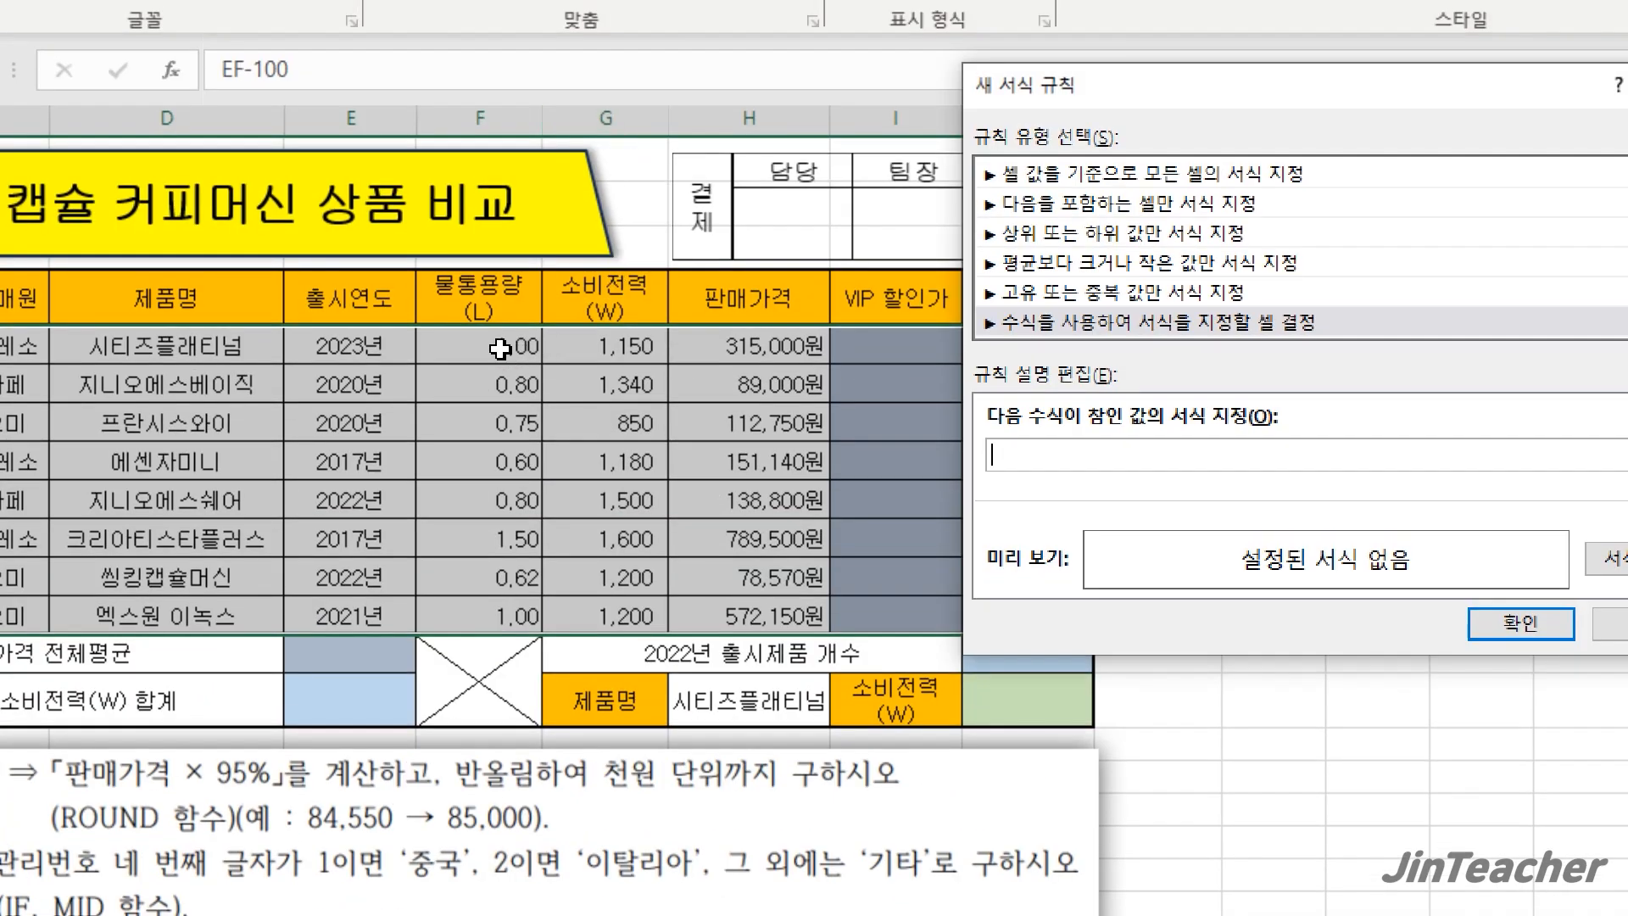
pyautogui.click(500, 348)
pyautogui.press('F4')
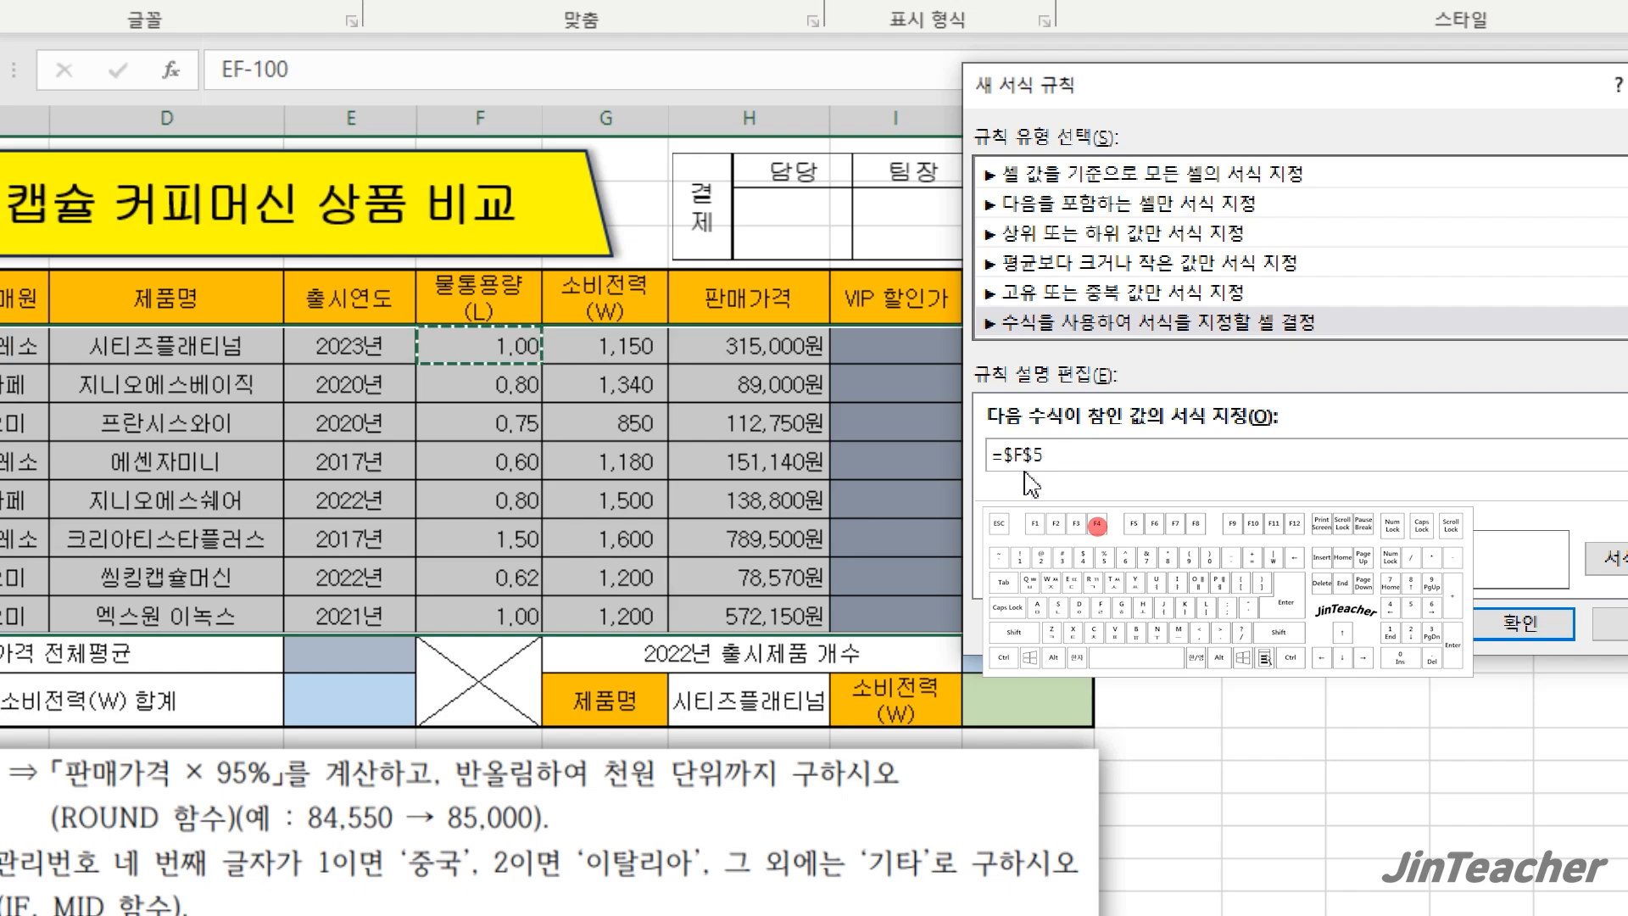
pyautogui.press('F4')
pyautogui.press('F4')
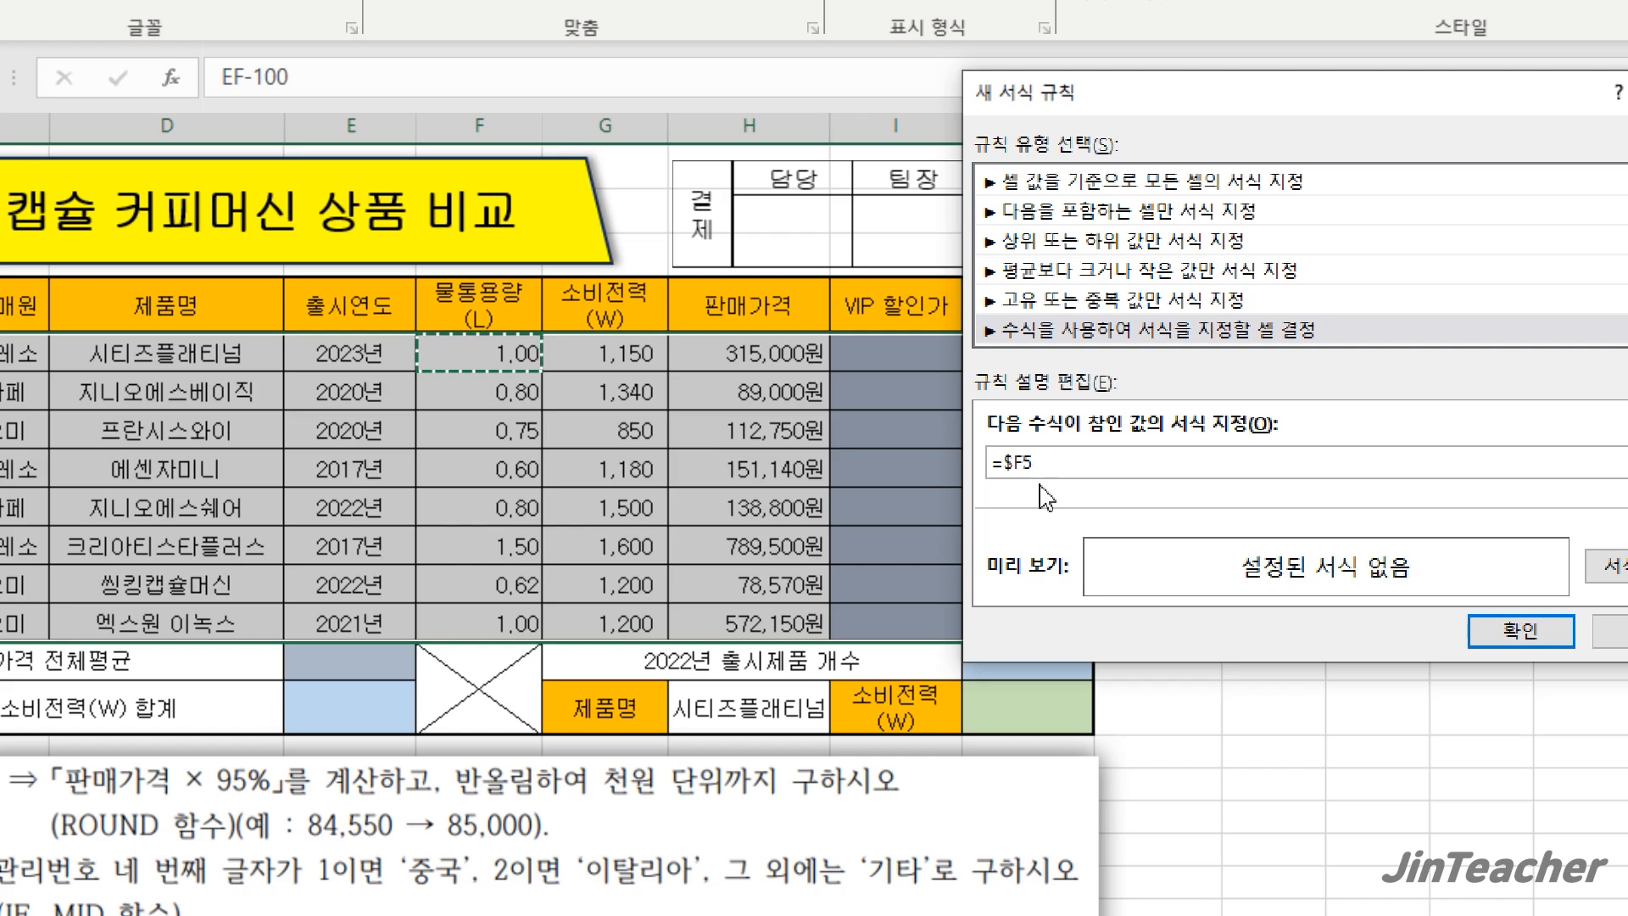
pyautogui.write('>=1')
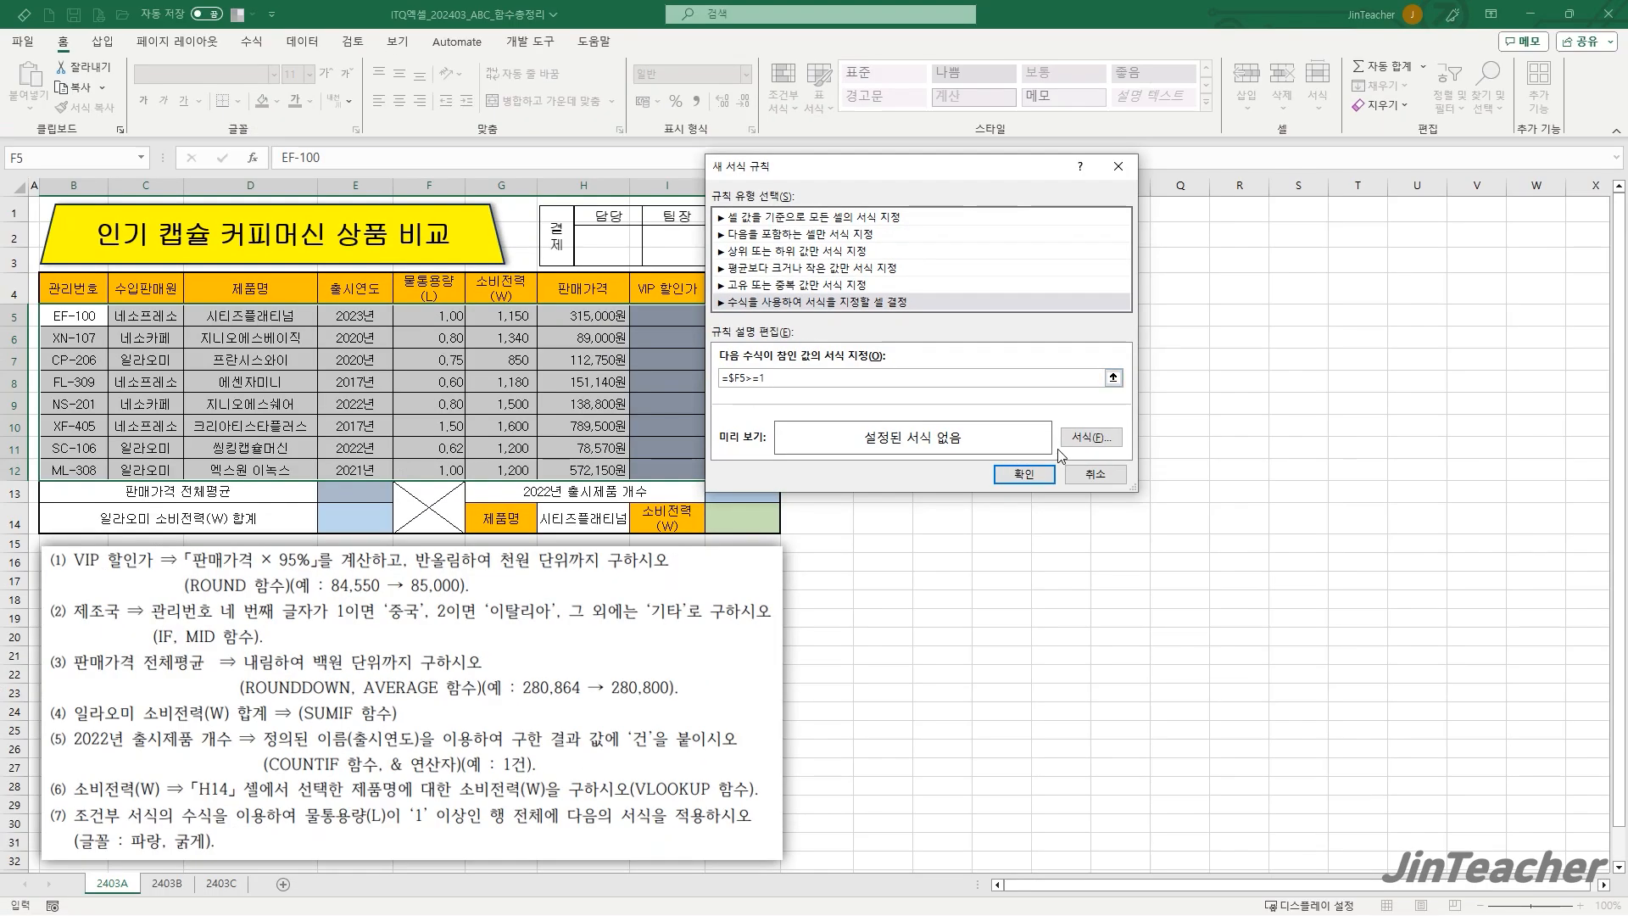
# - Give the rule a bold (굵게), standard blue (파랑) font and apply it to the coffee machine table
pyautogui.click(1079, 439)
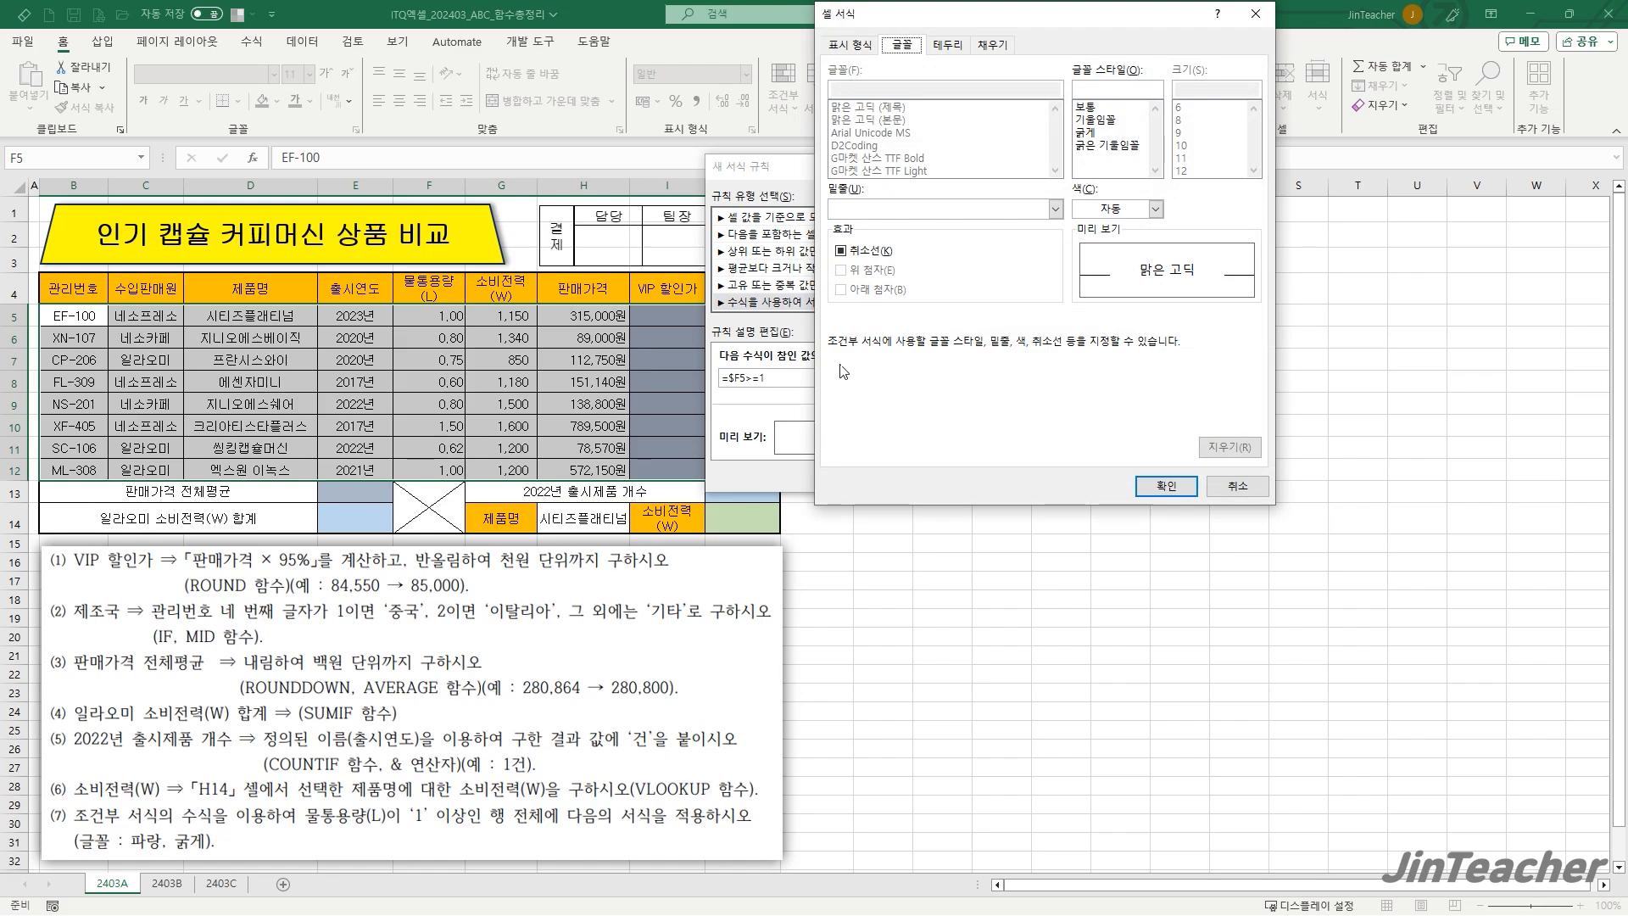
pyautogui.click(1087, 132)
pyautogui.click(1146, 210)
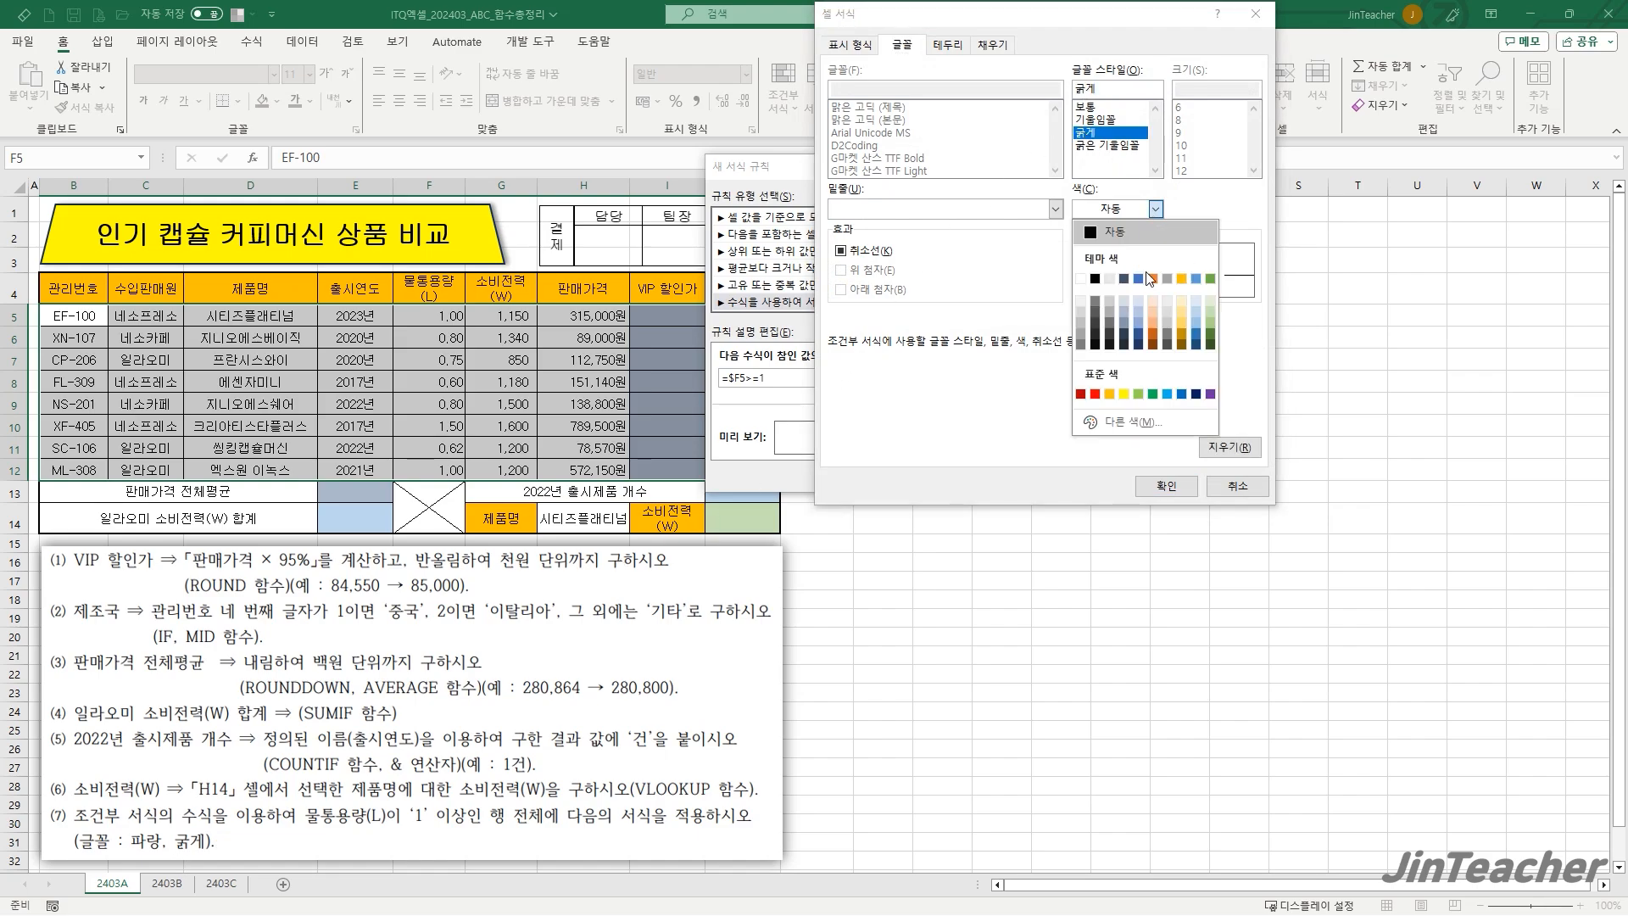
pyautogui.click(1181, 393)
pyautogui.click(1169, 489)
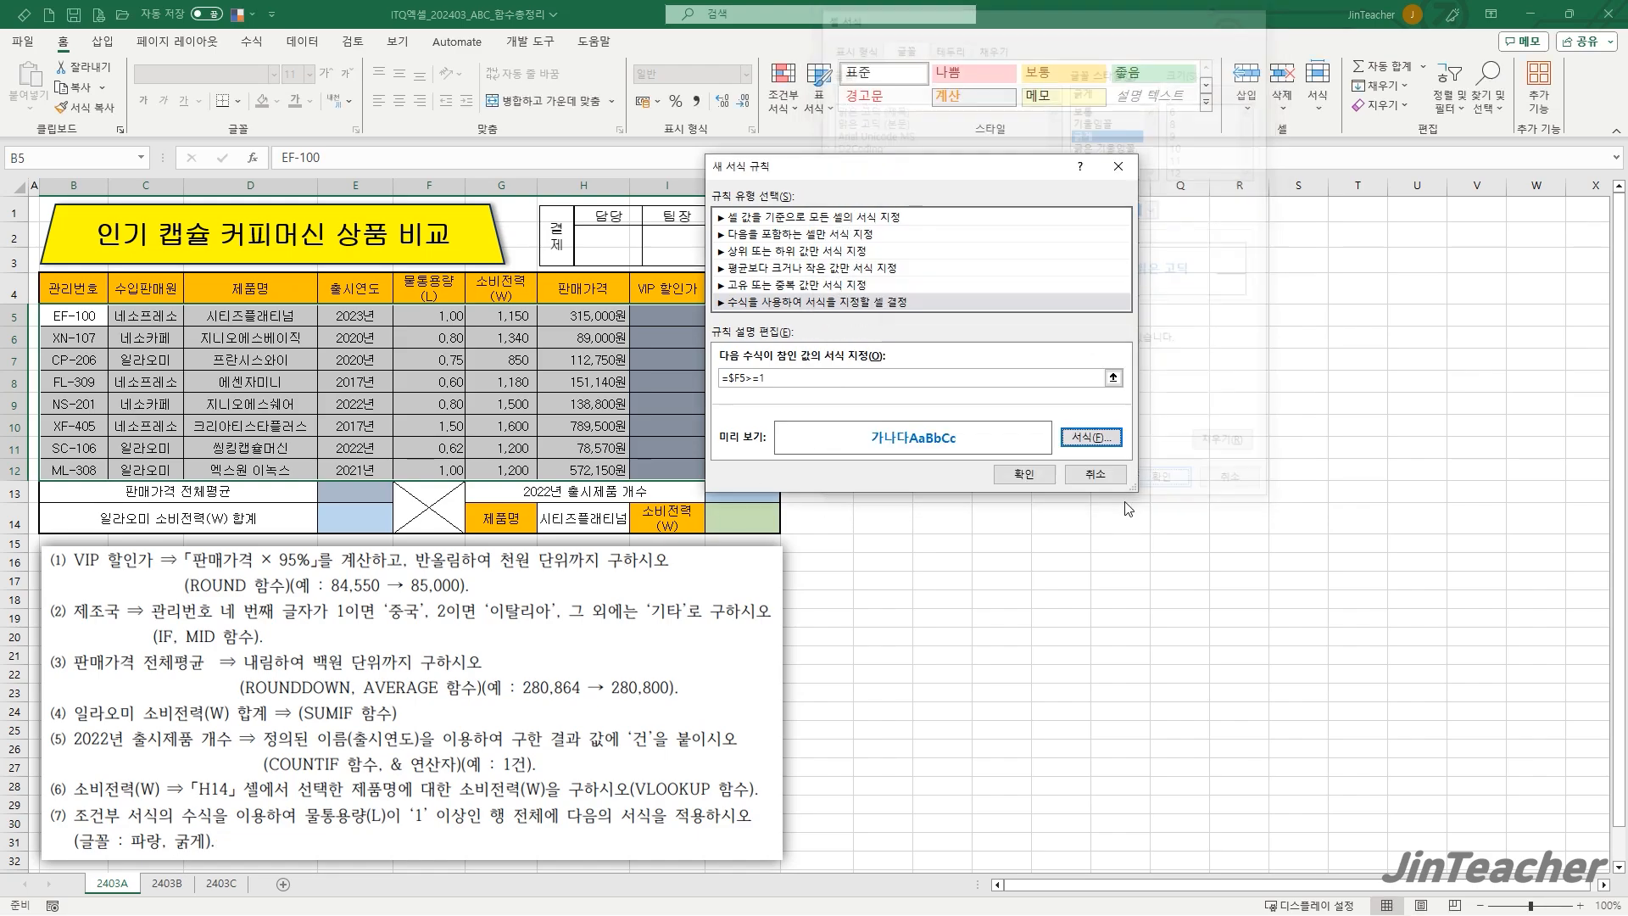
pyautogui.click(1023, 479)
pyautogui.click(569, 376)
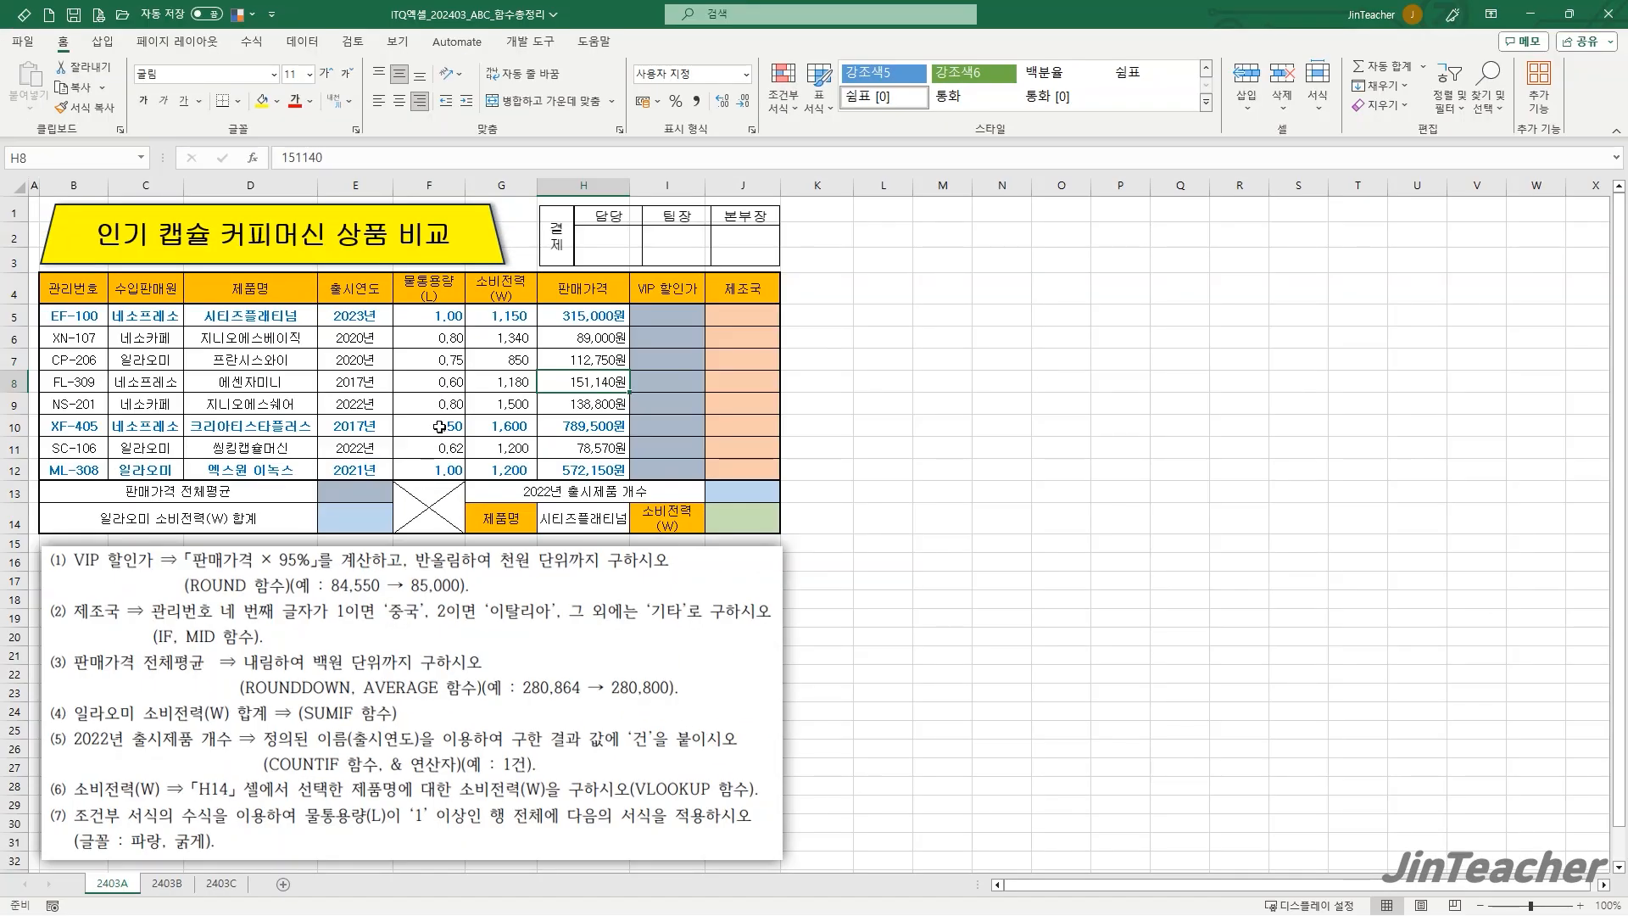
pyautogui.click(443, 500)
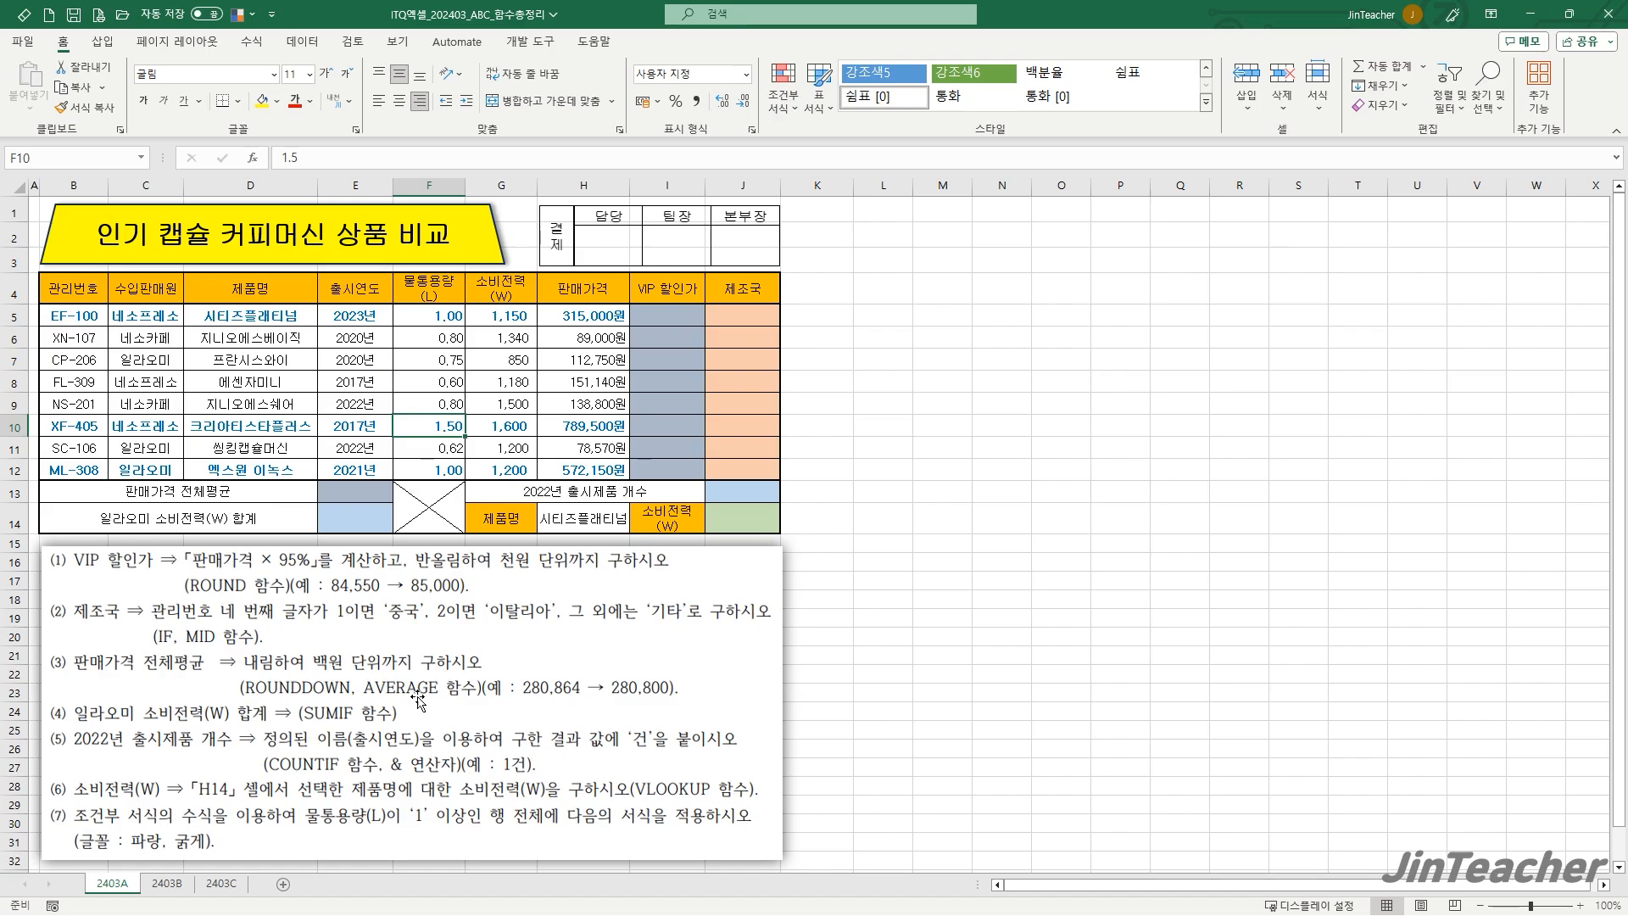
# - On sheet 2403B, start a new formula-based conditional formatting rule for the data rows B5:J12
pyautogui.click(166, 883)
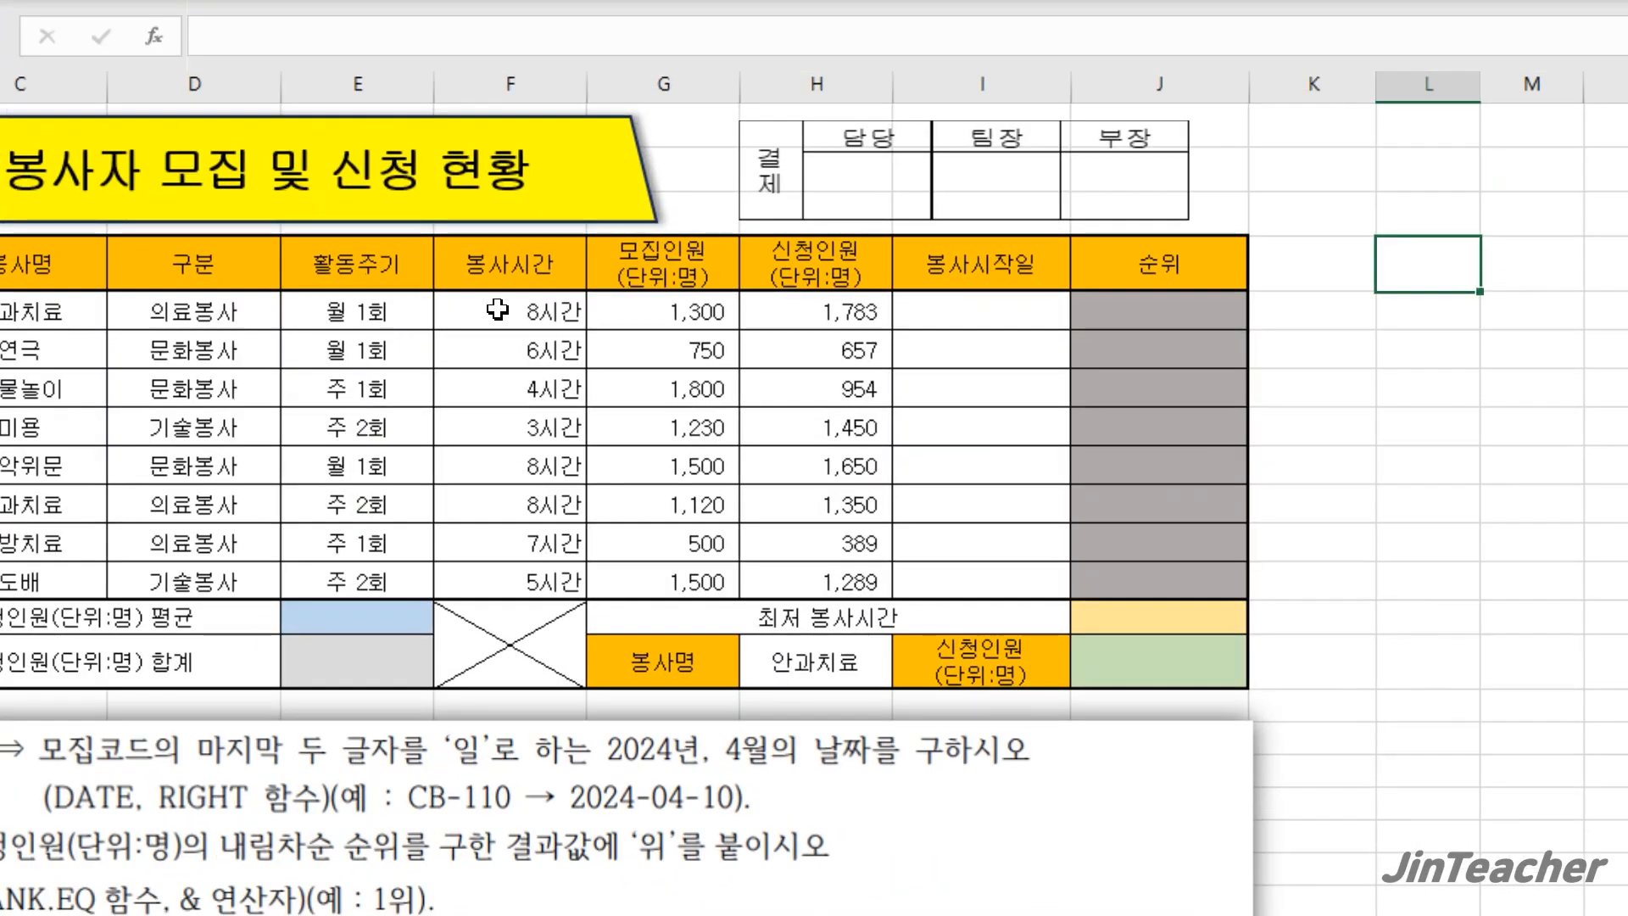
pyautogui.moveTo(454, 313); pyautogui.dragTo(449, 448)
pyautogui.moveTo(499, 543); pyautogui.dragTo(454, 571)
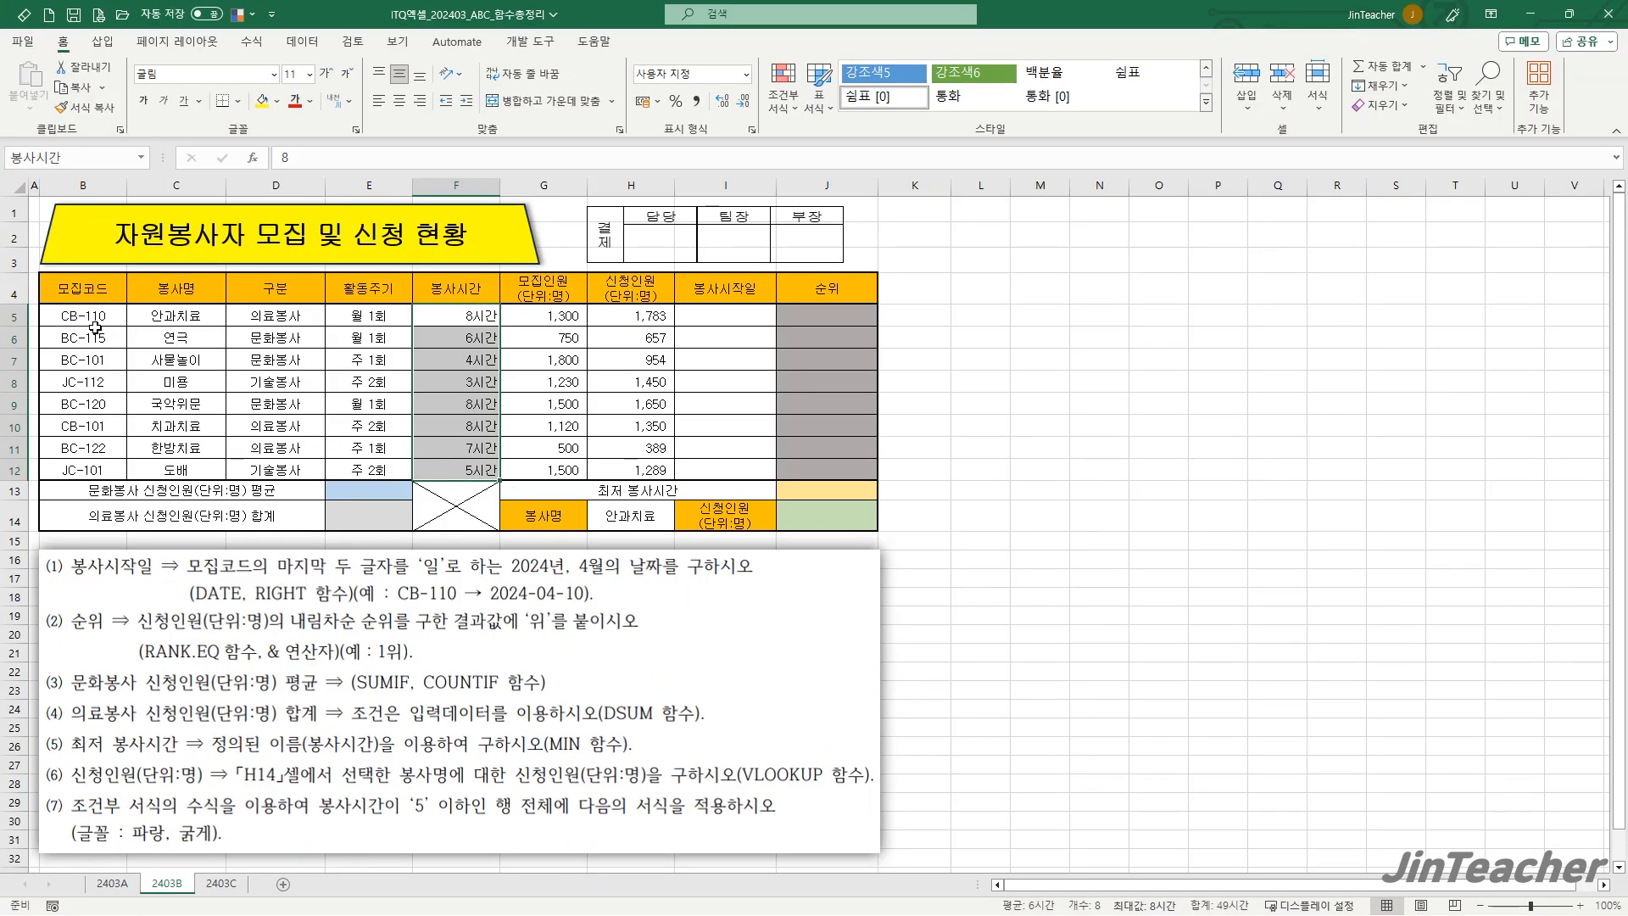
pyautogui.moveTo(95, 327); pyautogui.dragTo(809, 468)
pyautogui.click(787, 110)
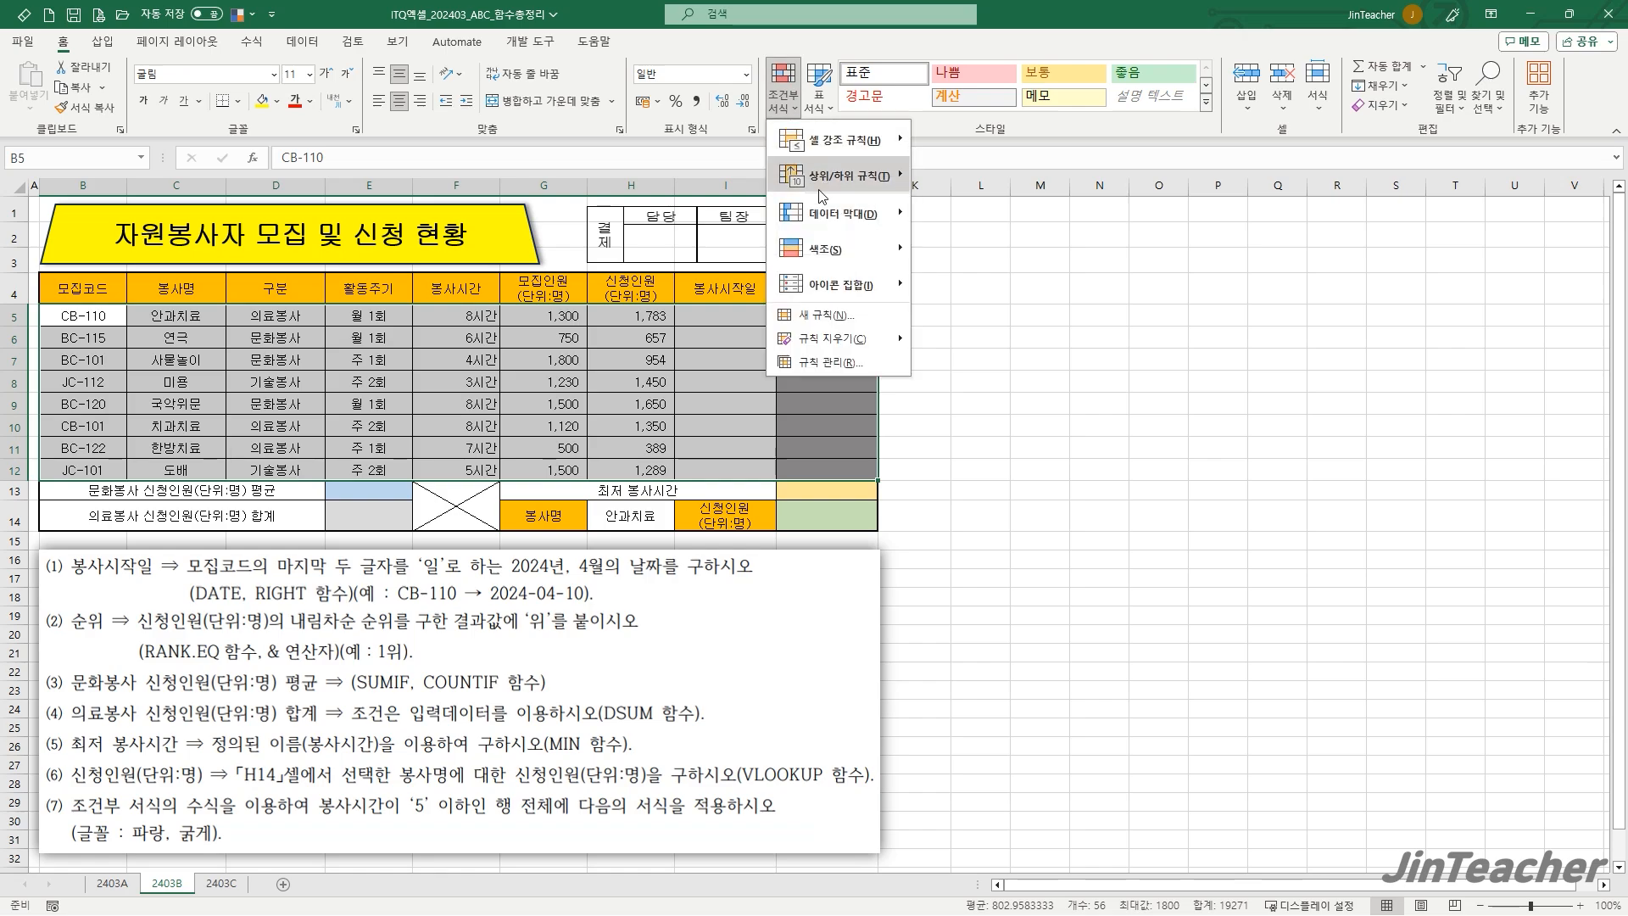
pyautogui.click(831, 314)
pyautogui.click(746, 283)
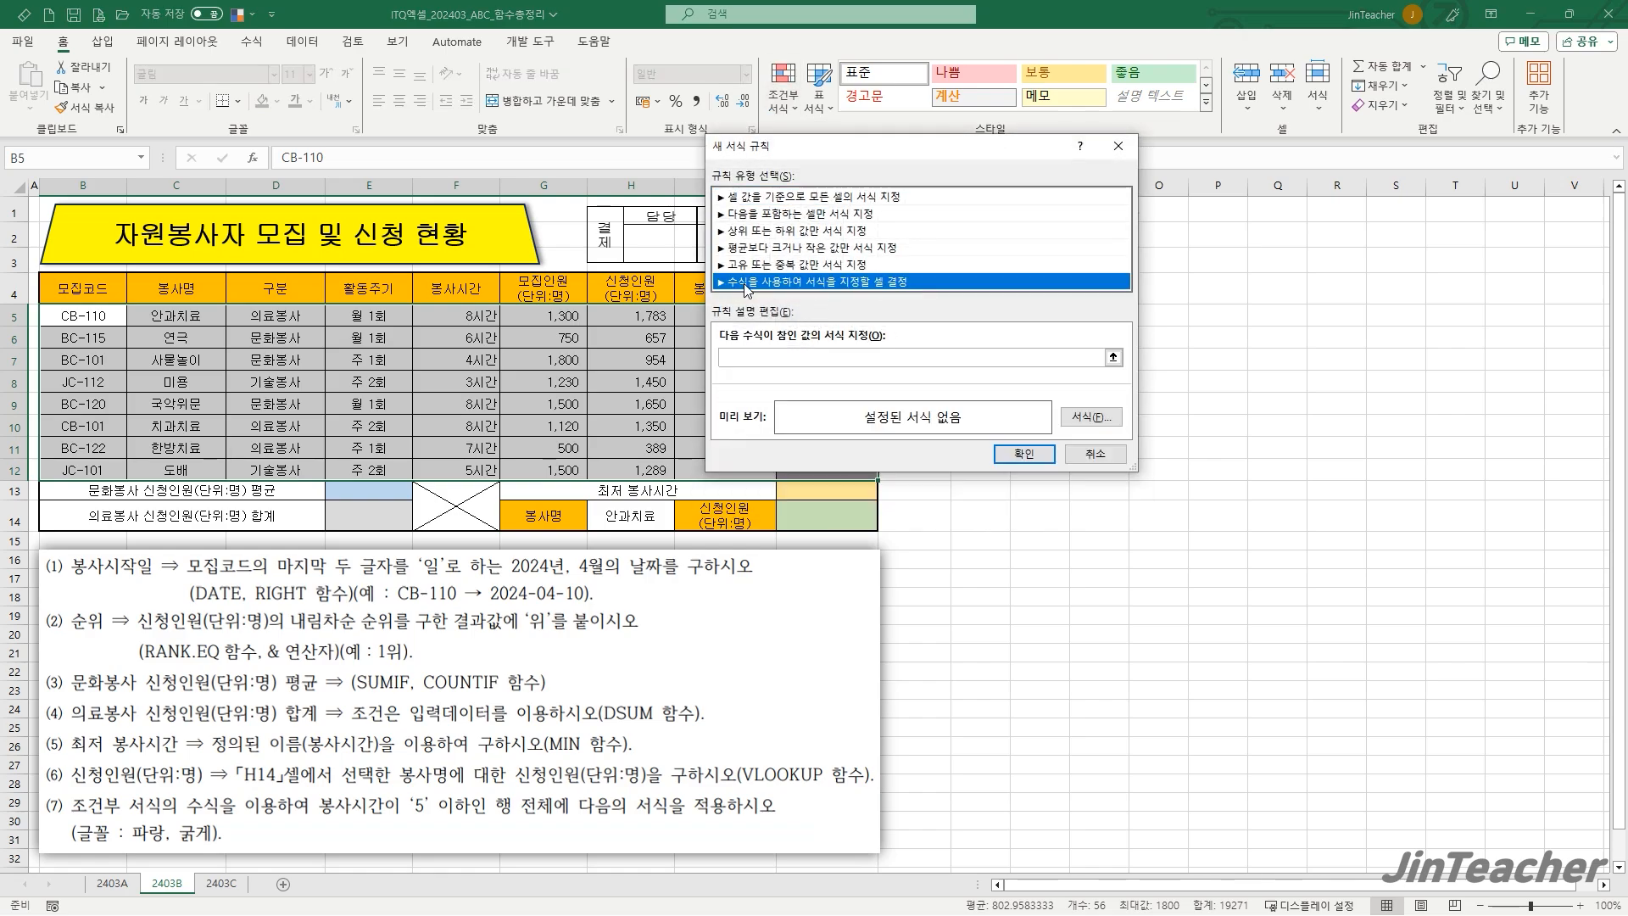
# - Set the rule's formula to =$F5<=5, locking only the column of the volunteer hours reference
pyautogui.click(754, 355)
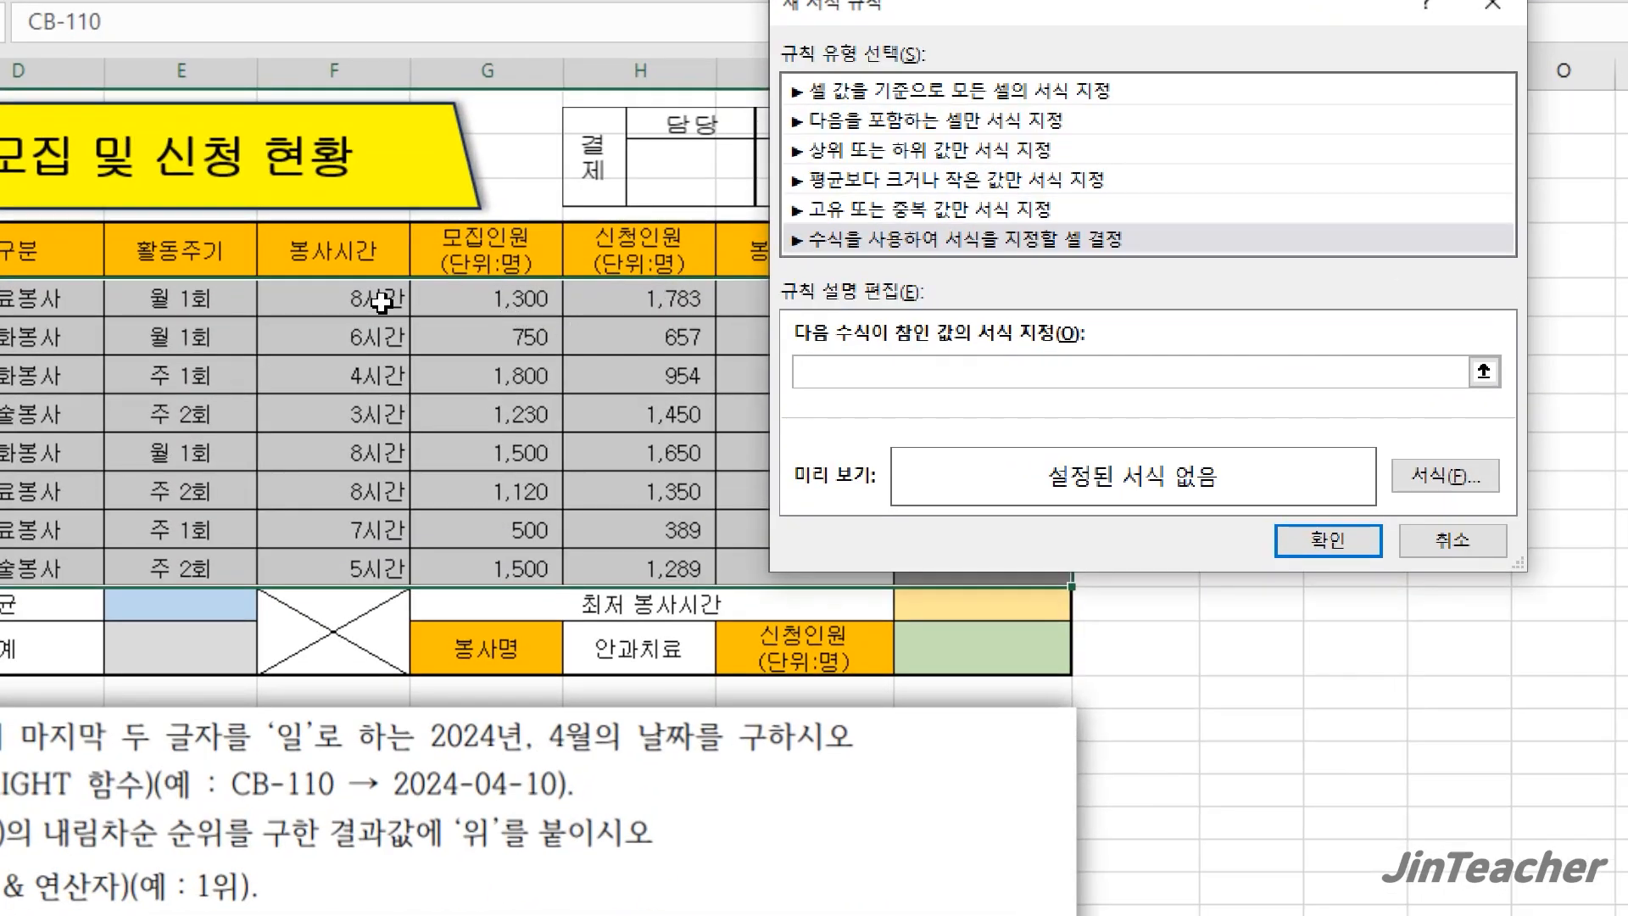
pyautogui.click(479, 314)
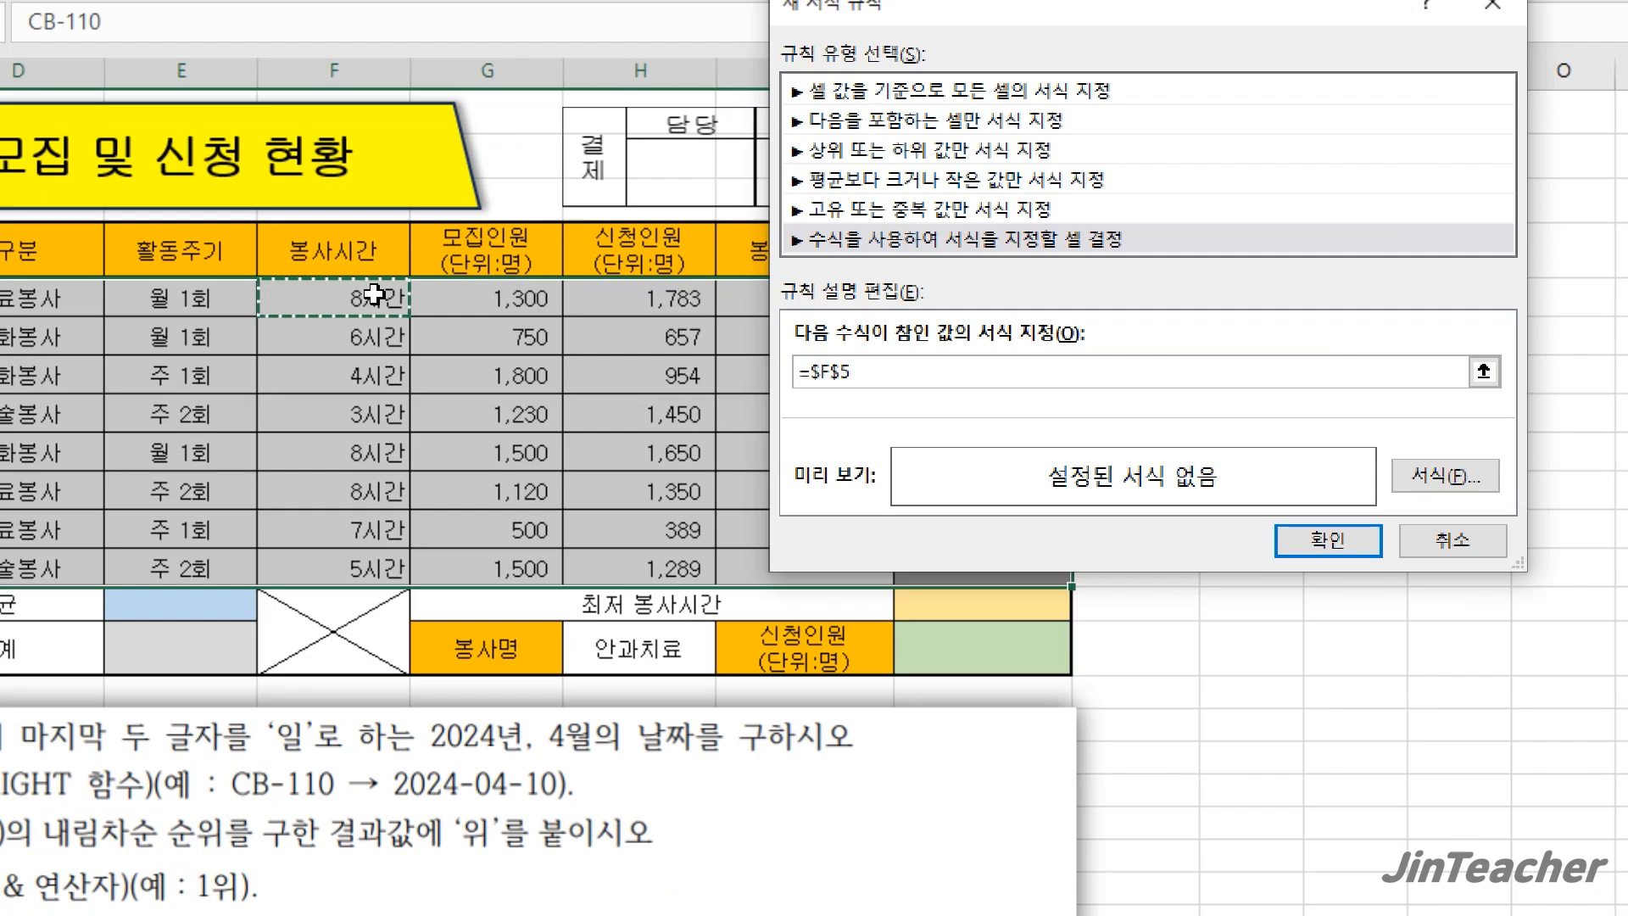
pyautogui.press('F4')
pyautogui.press('F4')
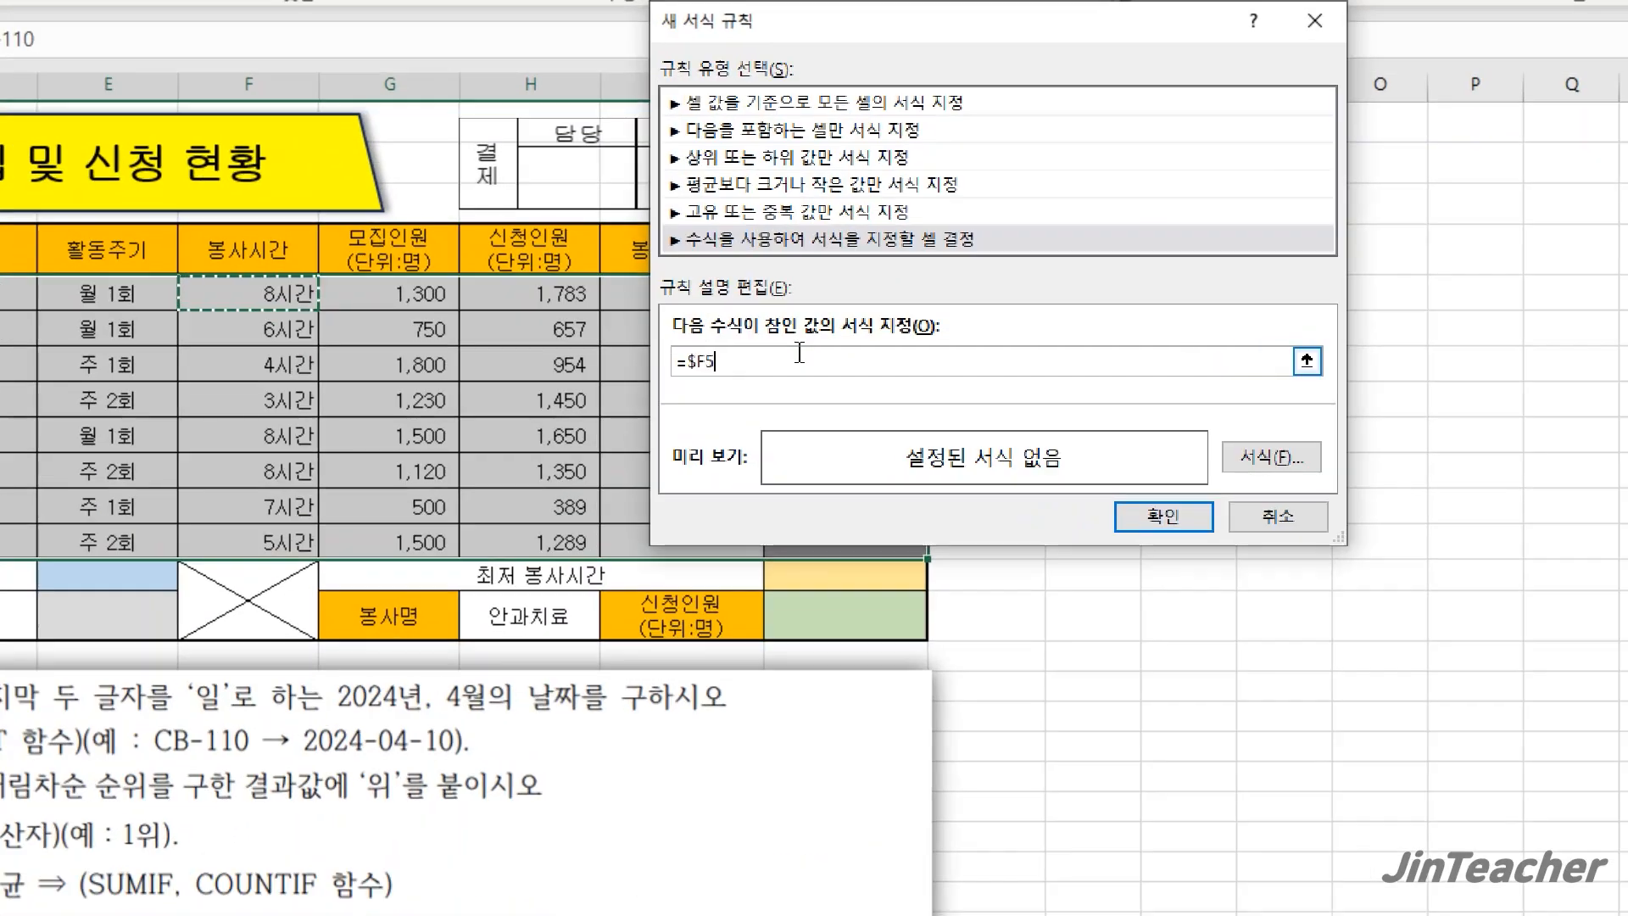
pyautogui.write('<')
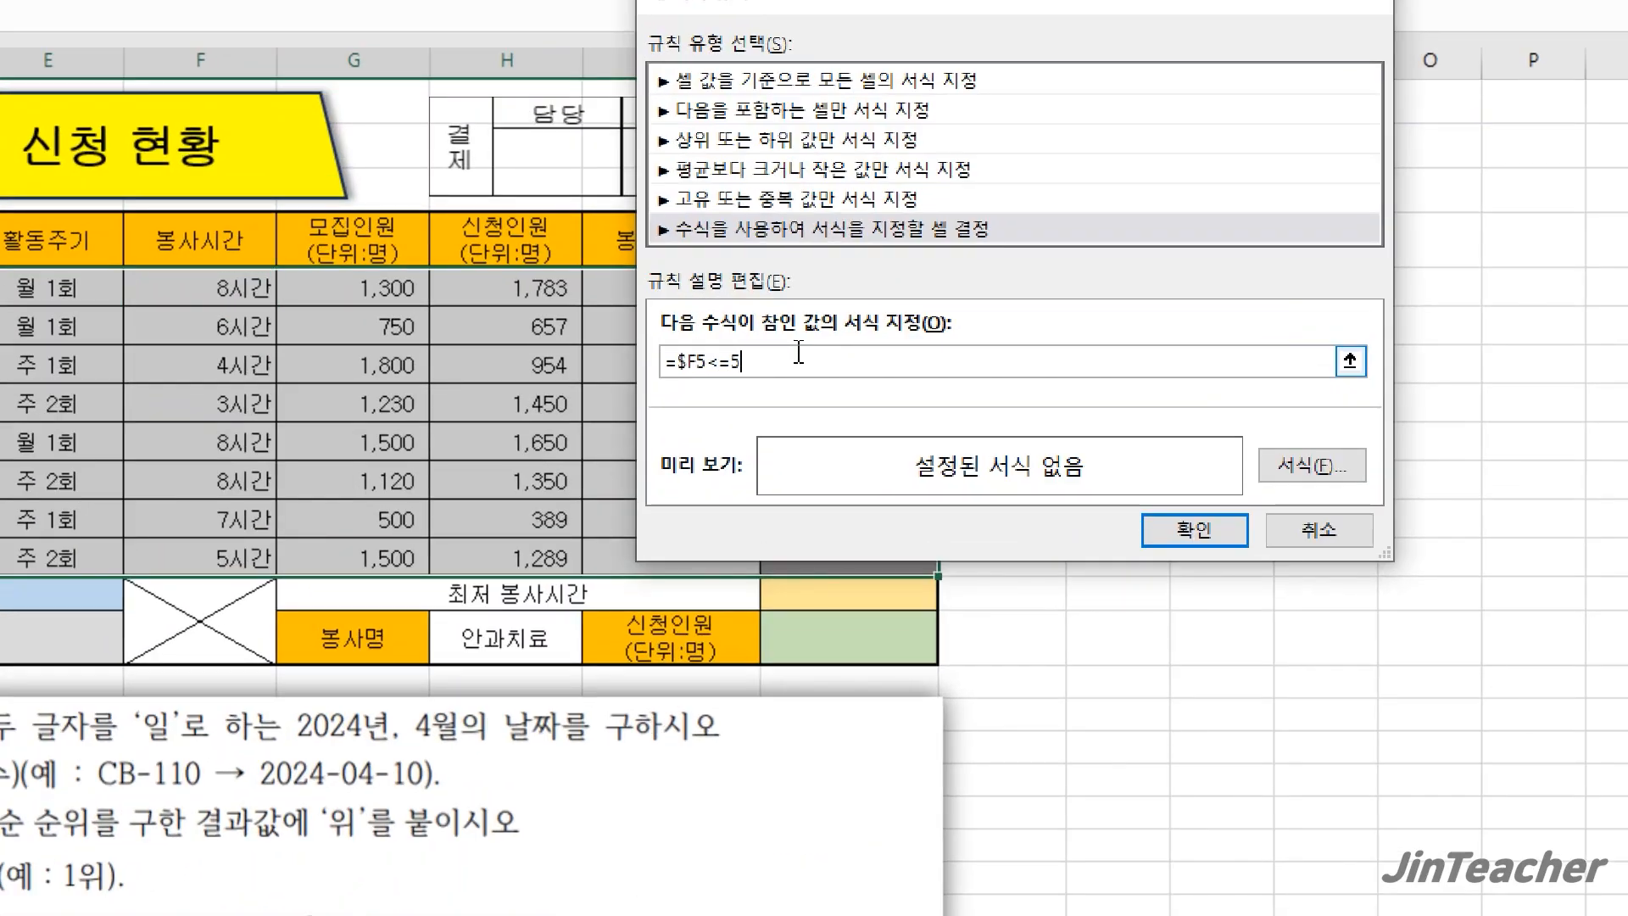
pyautogui.write('=5')
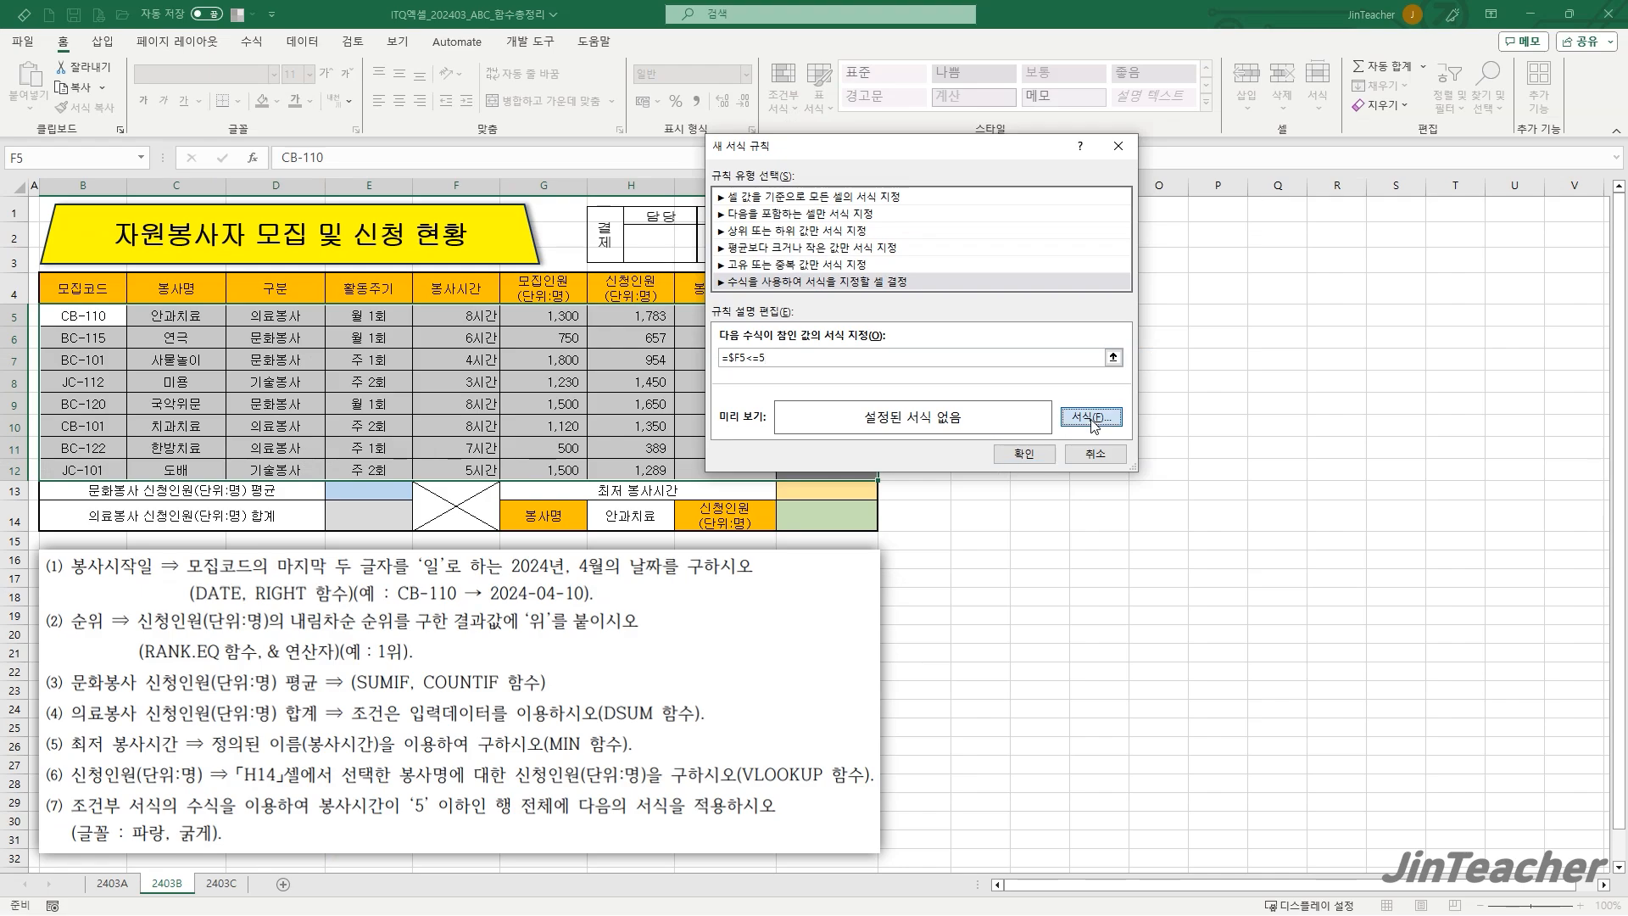
# - Give the rule a bold (굵게), standard blue (파랑) font and apply it to the volunteer table
pyautogui.click(1312, 465)
pyautogui.click(962, 173)
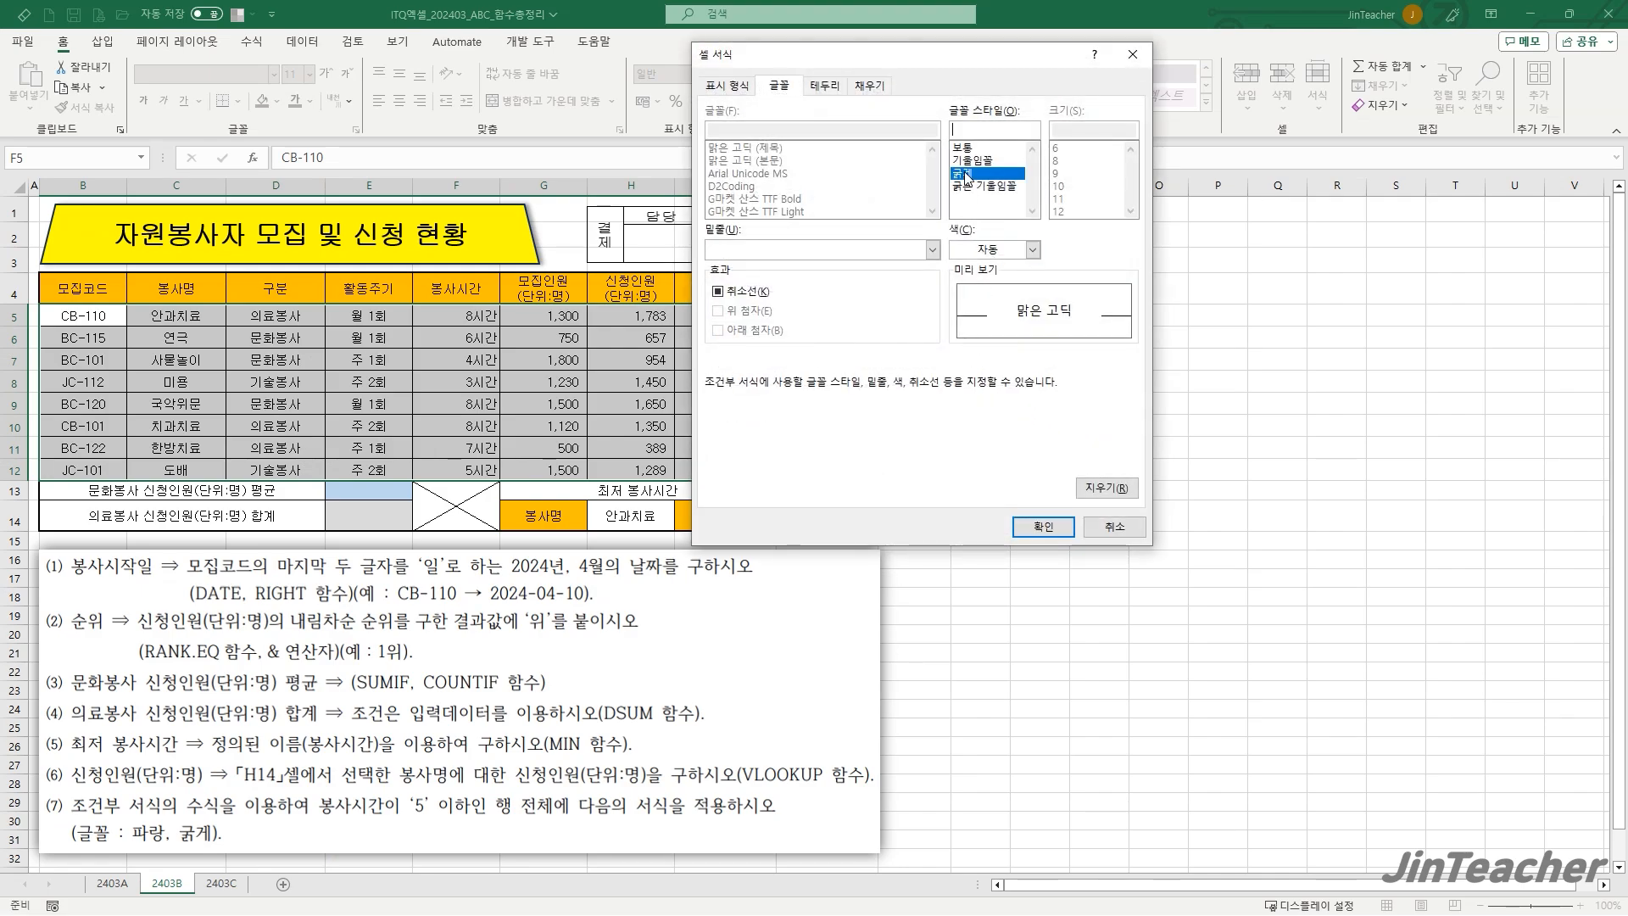
pyautogui.click(1033, 250)
pyautogui.click(1059, 436)
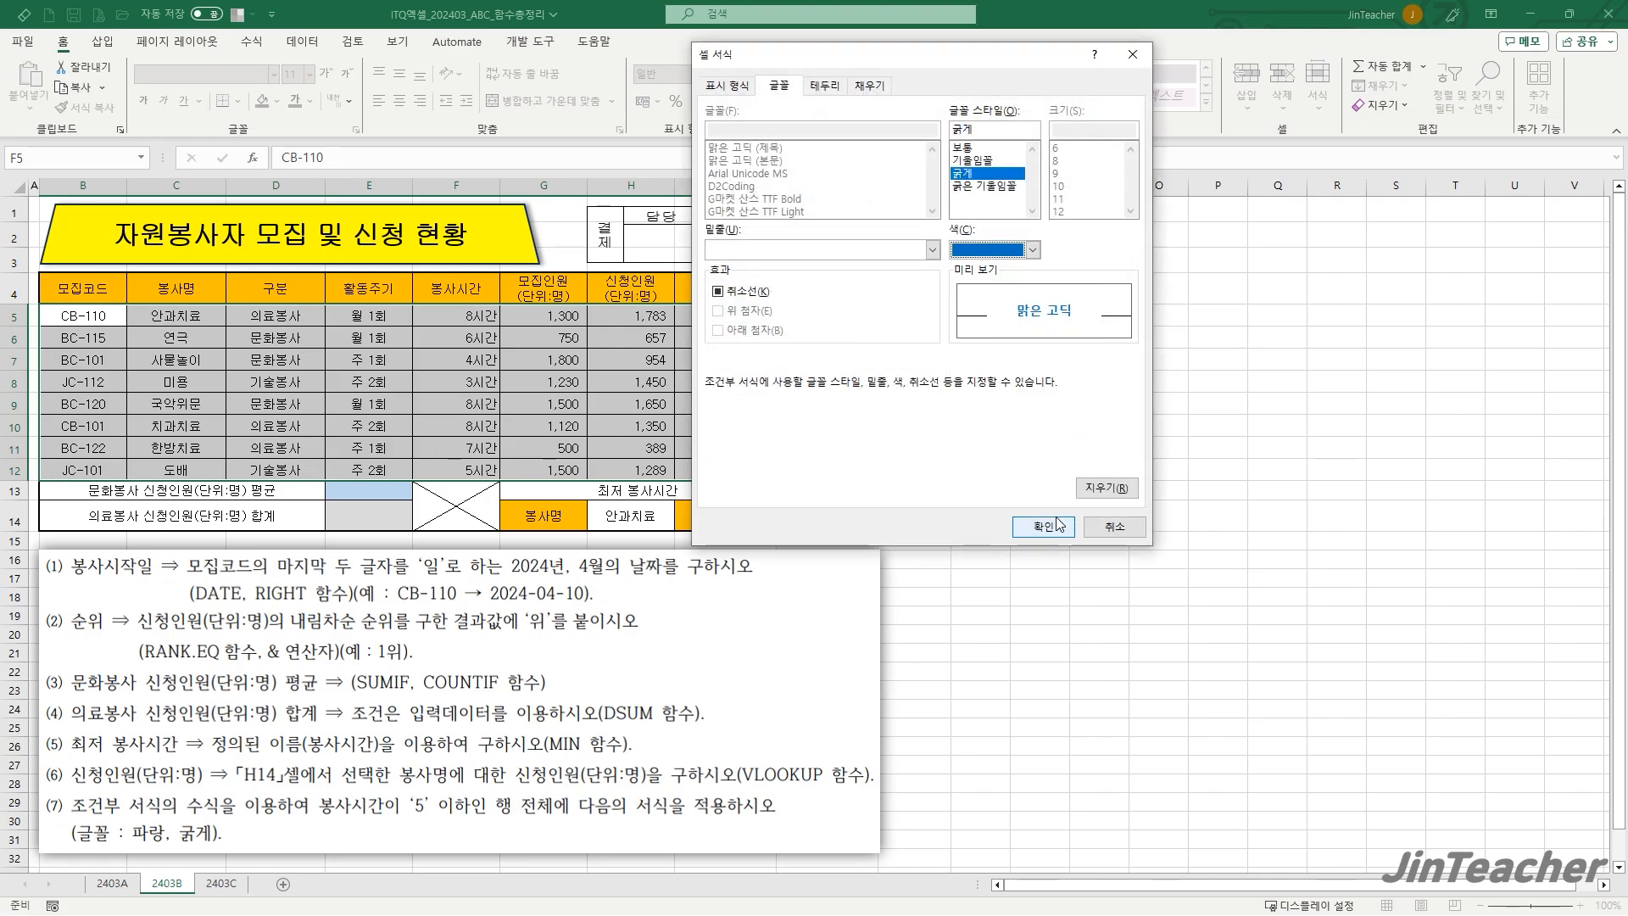
pyautogui.click(1043, 527)
pyautogui.click(1024, 453)
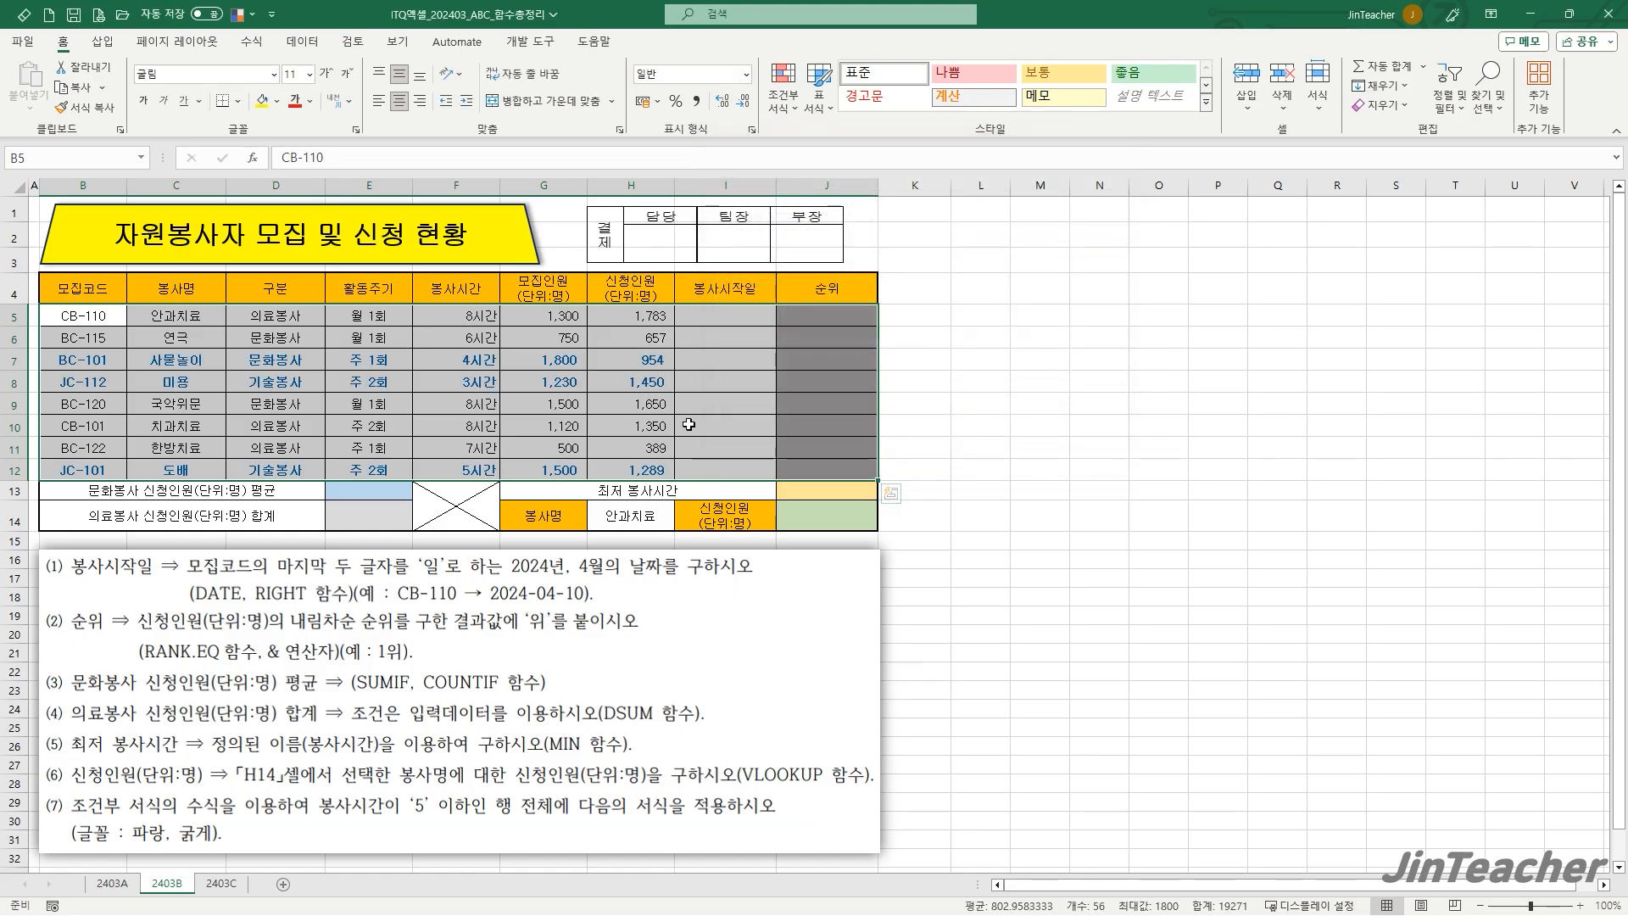
pyautogui.click(455, 354)
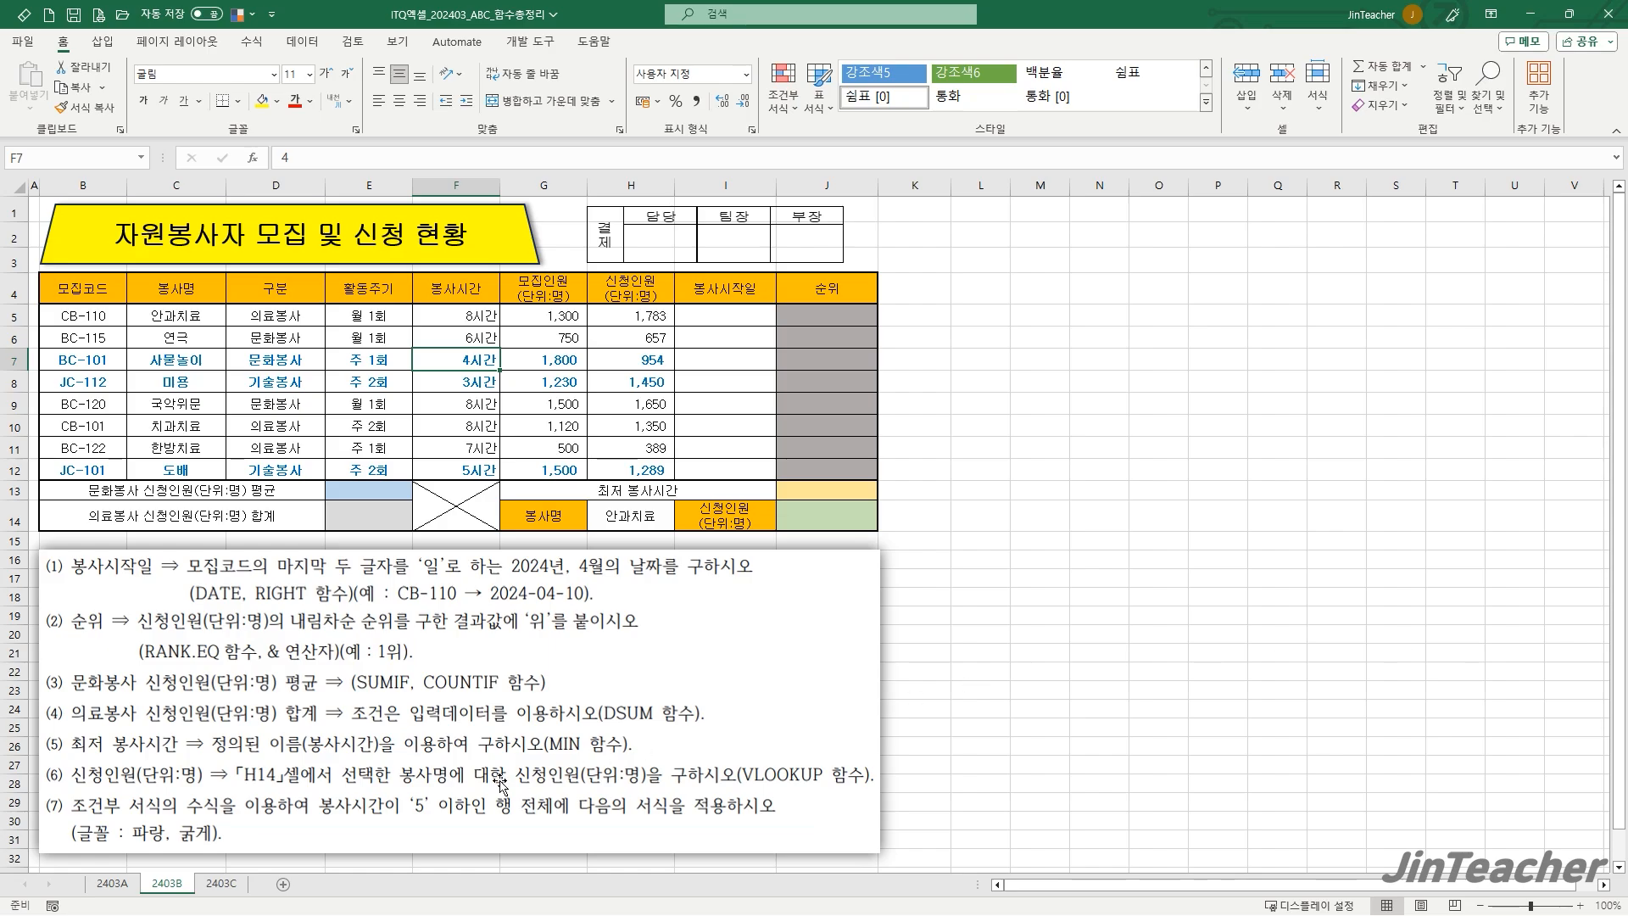
# - On sheet 2403C, start a new formula-based conditional formatting rule for the data rows B5:J12
pyautogui.click(225, 884)
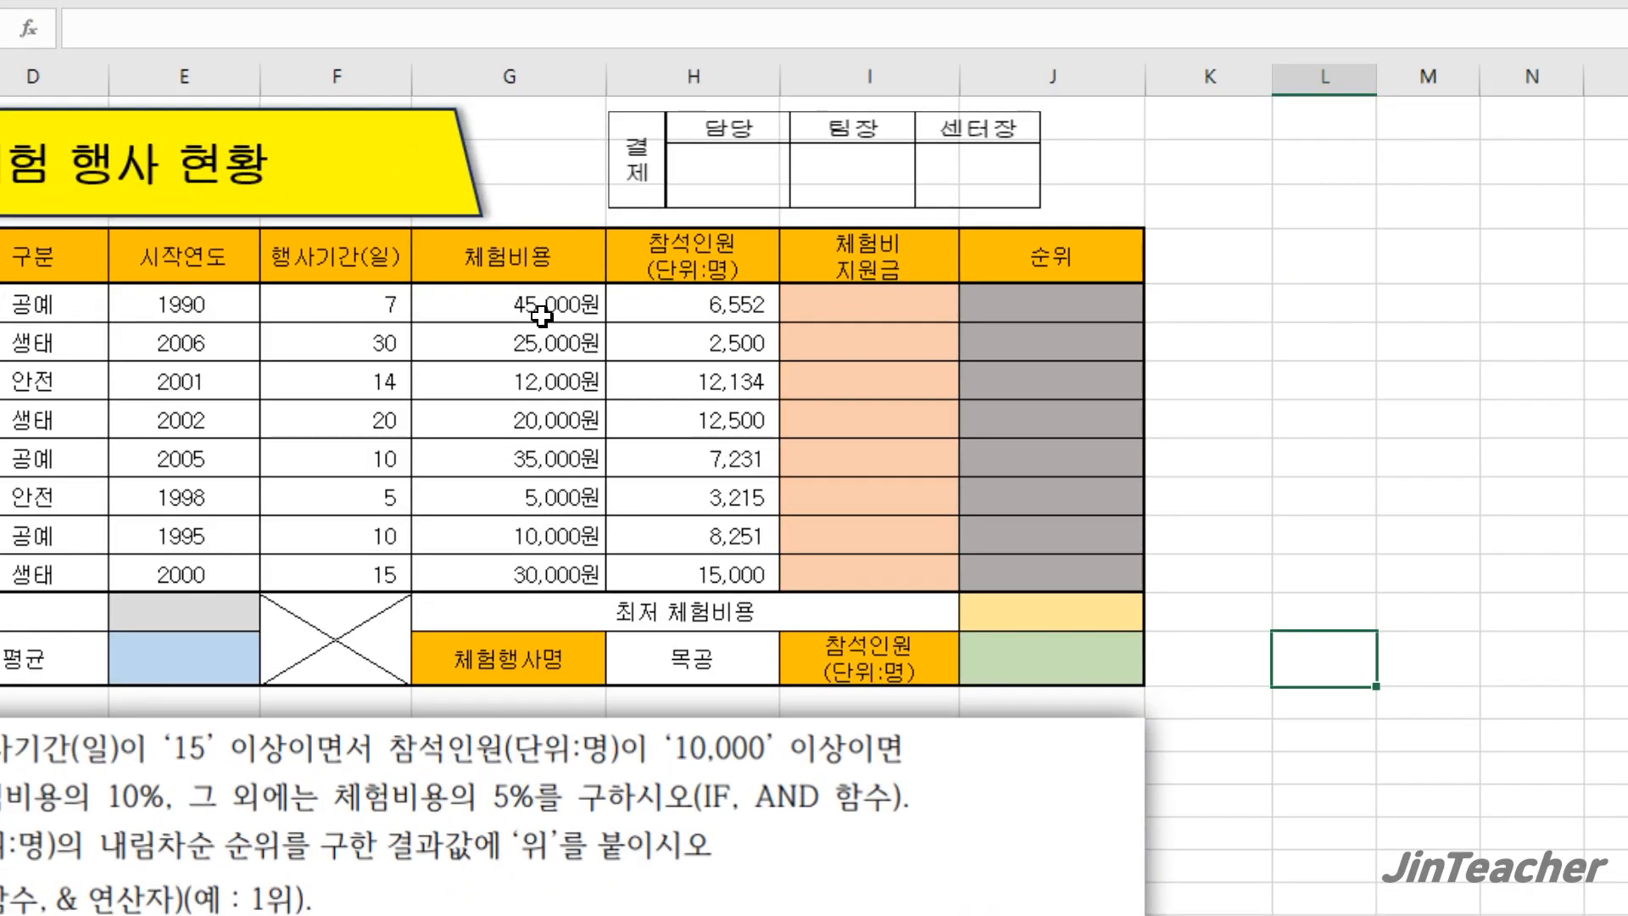
pyautogui.moveTo(544, 321); pyautogui.dragTo(551, 459)
pyautogui.moveTo(552, 557); pyautogui.dragTo(551, 577)
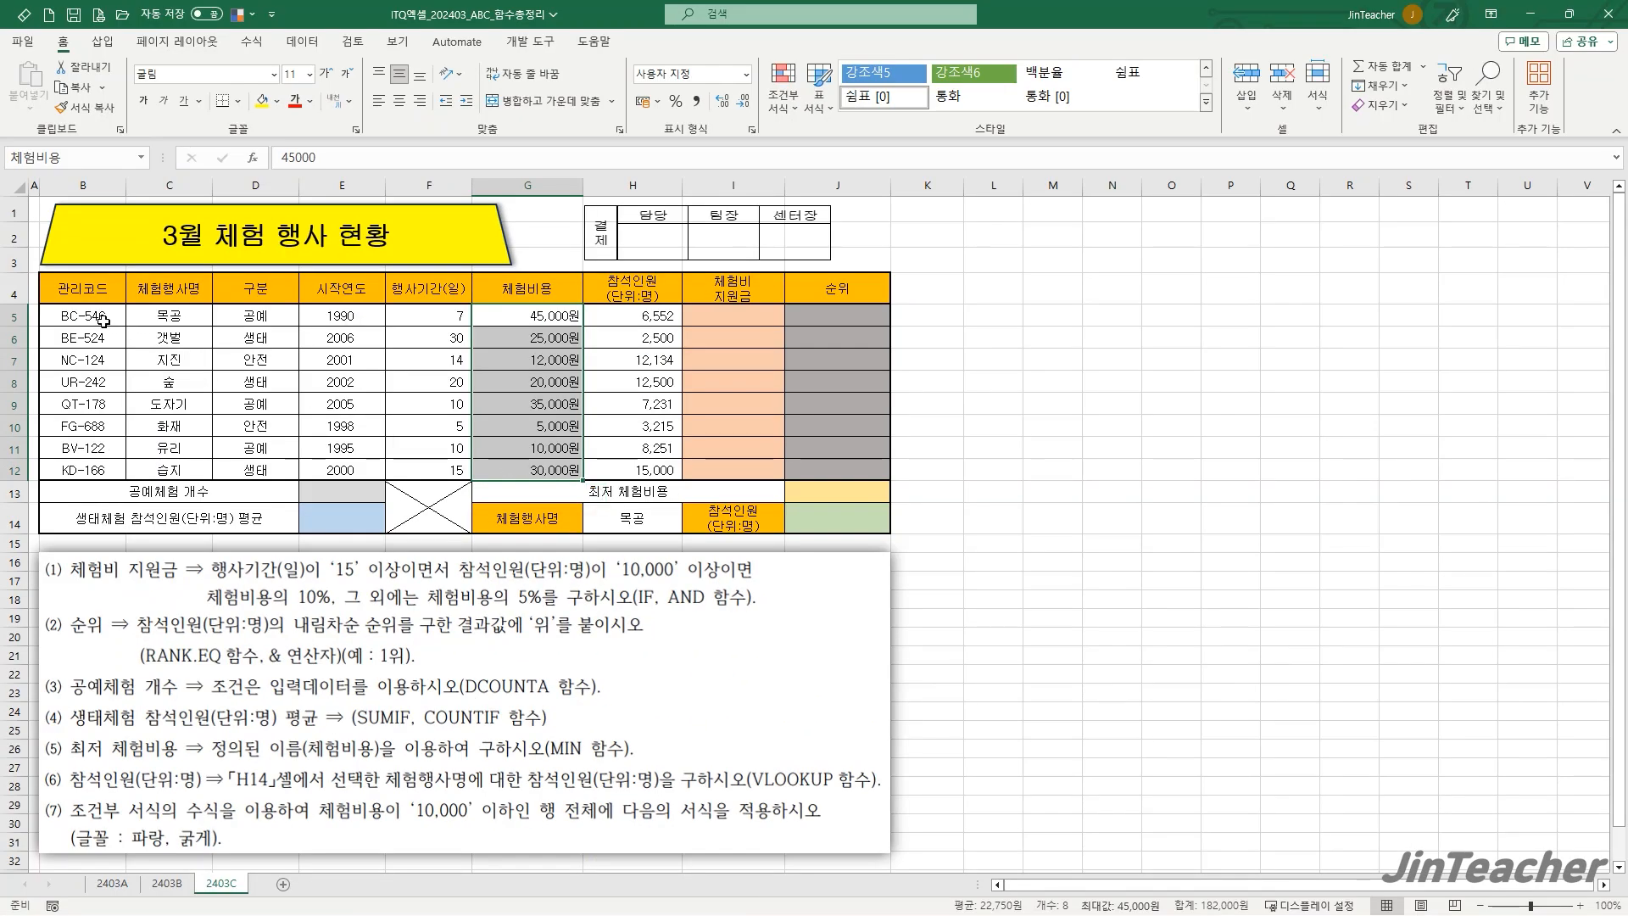
pyautogui.moveTo(102, 319); pyautogui.dragTo(844, 470)
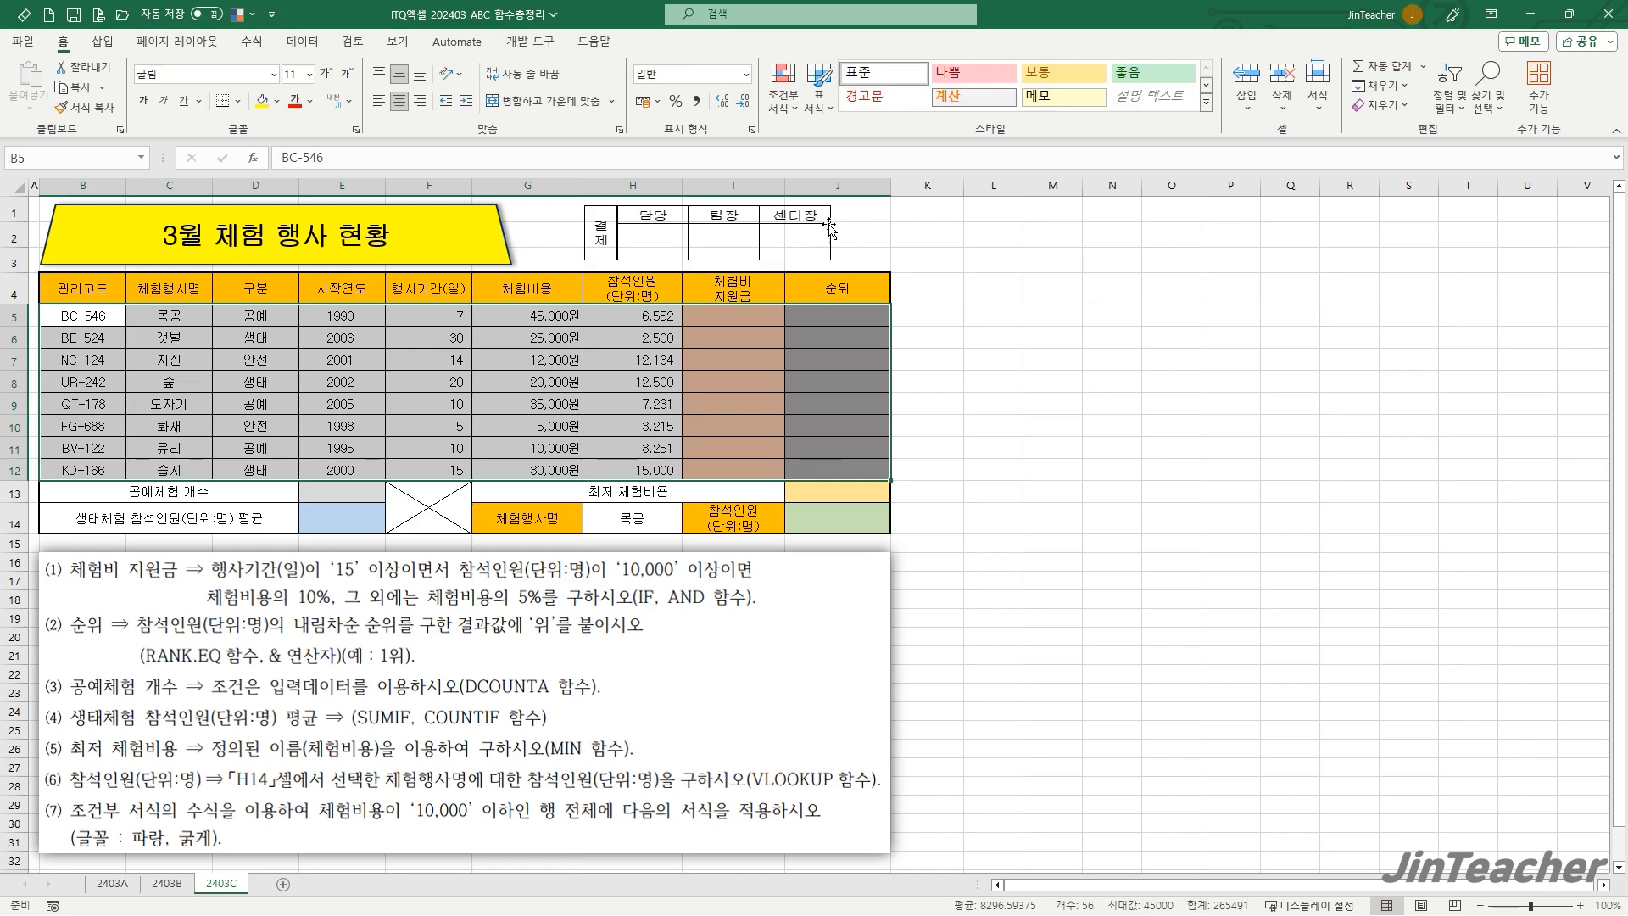
pyautogui.click(783, 89)
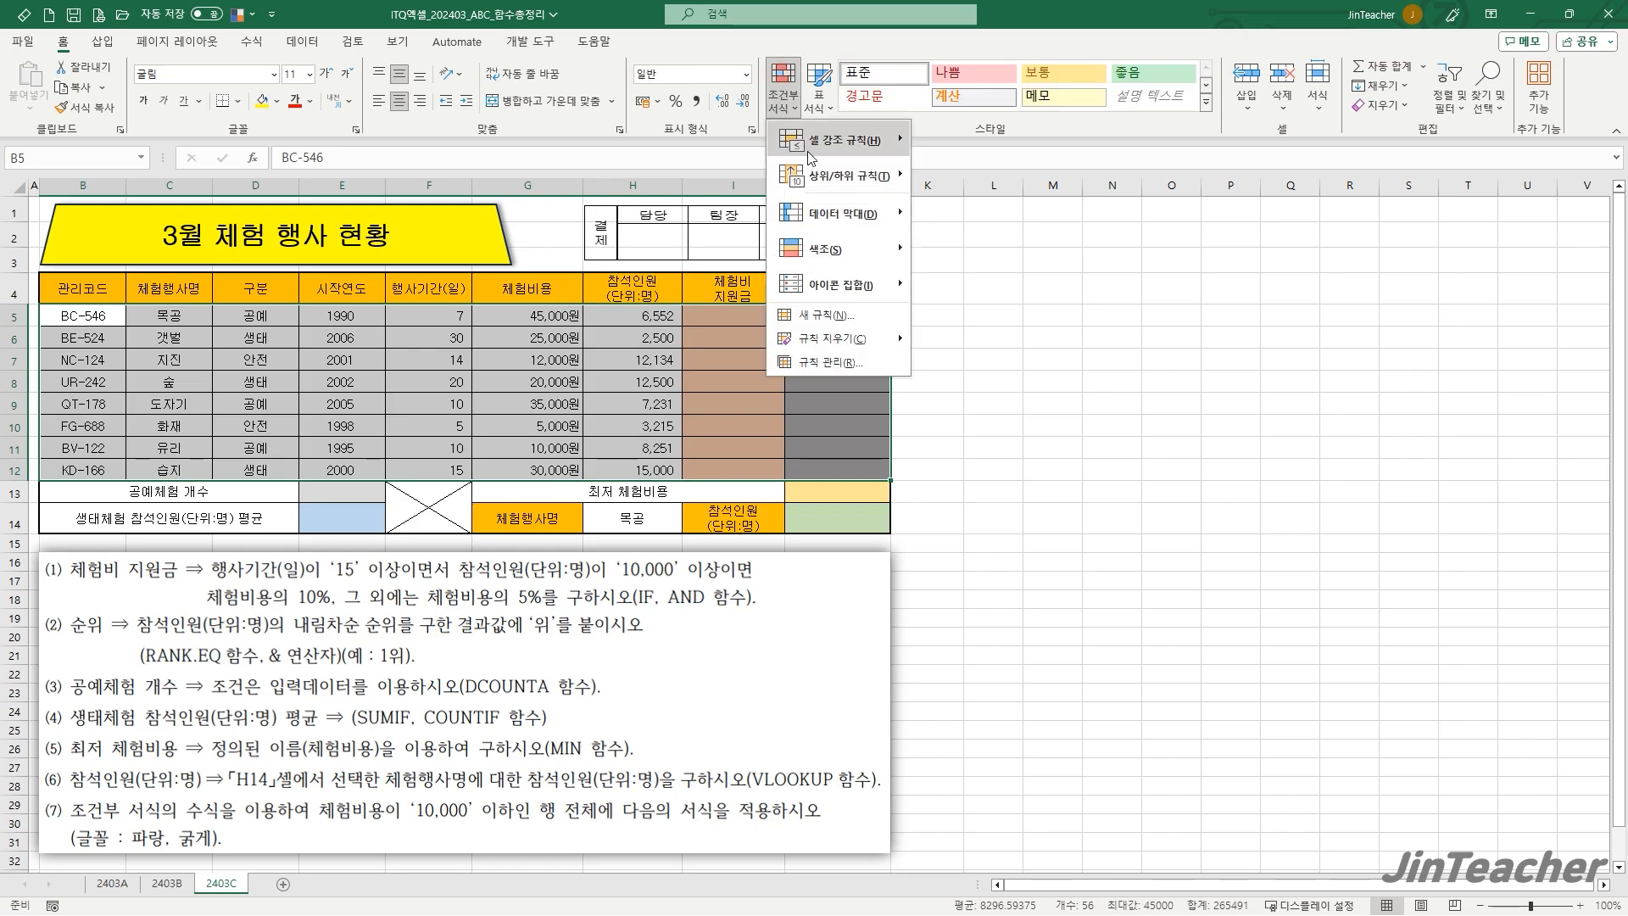
pyautogui.click(863, 314)
pyautogui.click(806, 261)
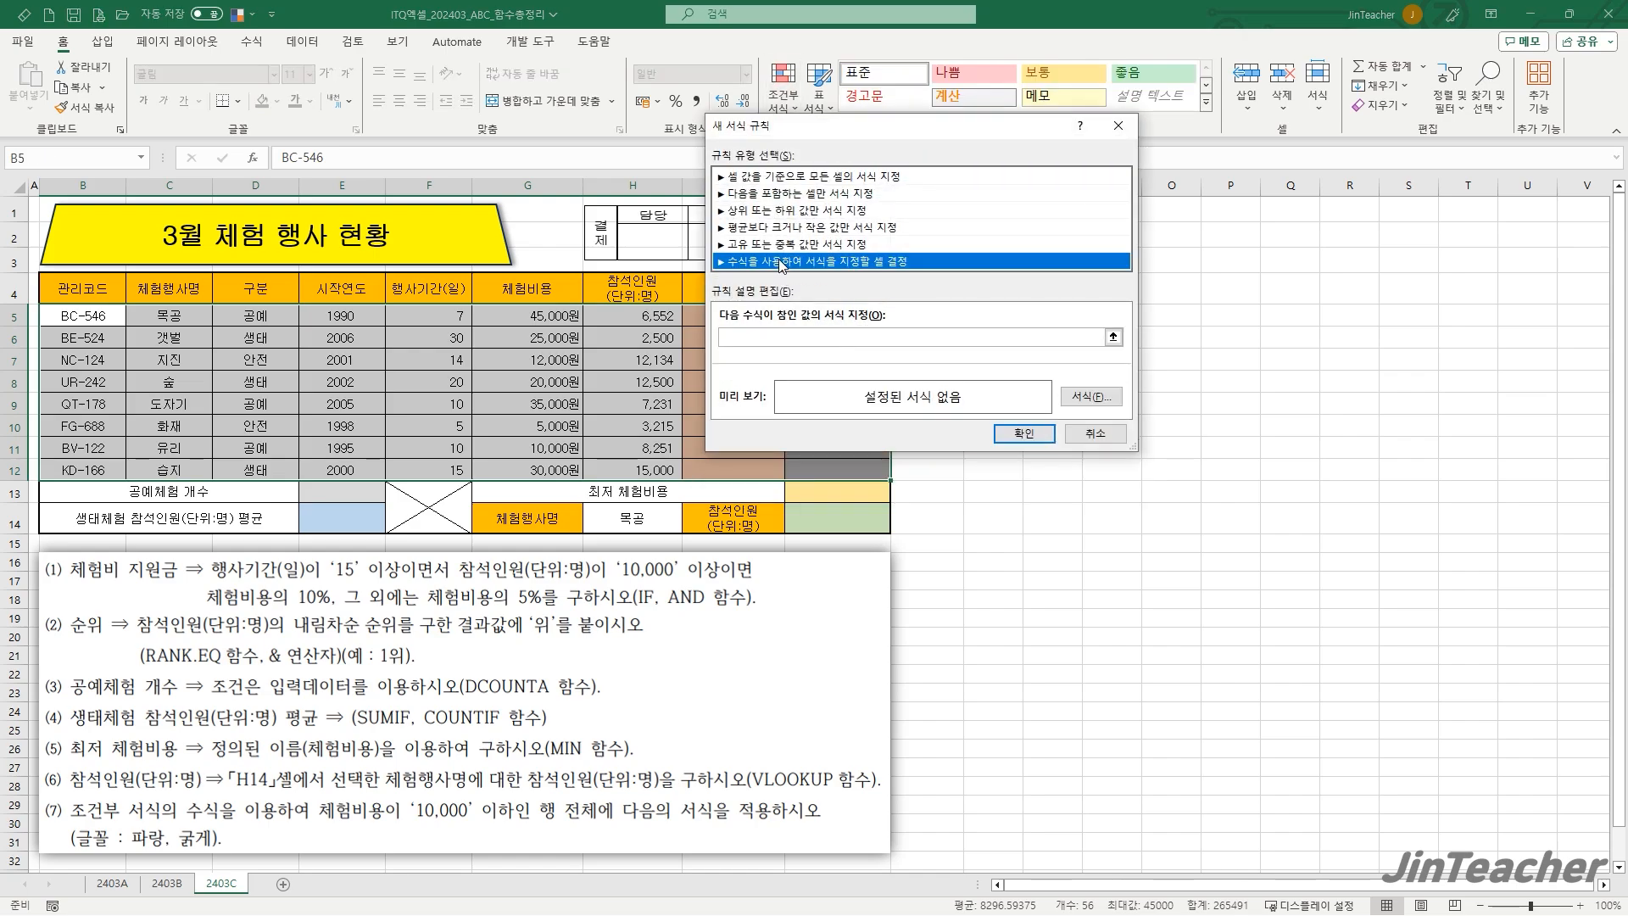
# - Set the rule's formula to =$G5<=10000, locking only the column of the experience cost reference
pyautogui.click(745, 338)
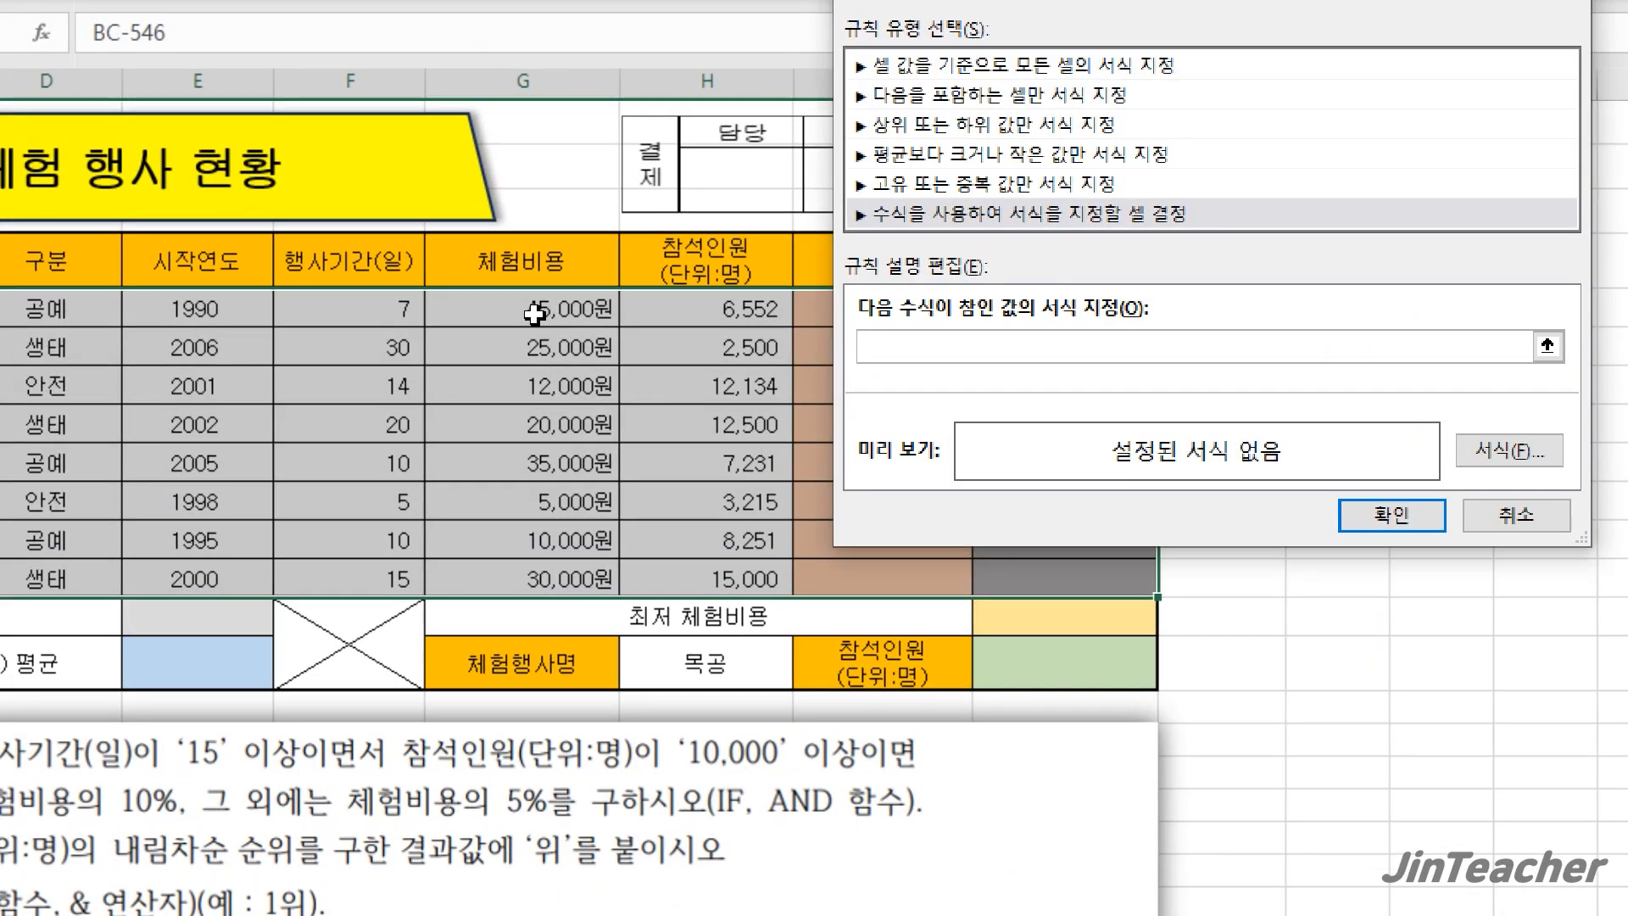
pyautogui.click(534, 318)
pyautogui.press('F4')
pyautogui.press('F4')
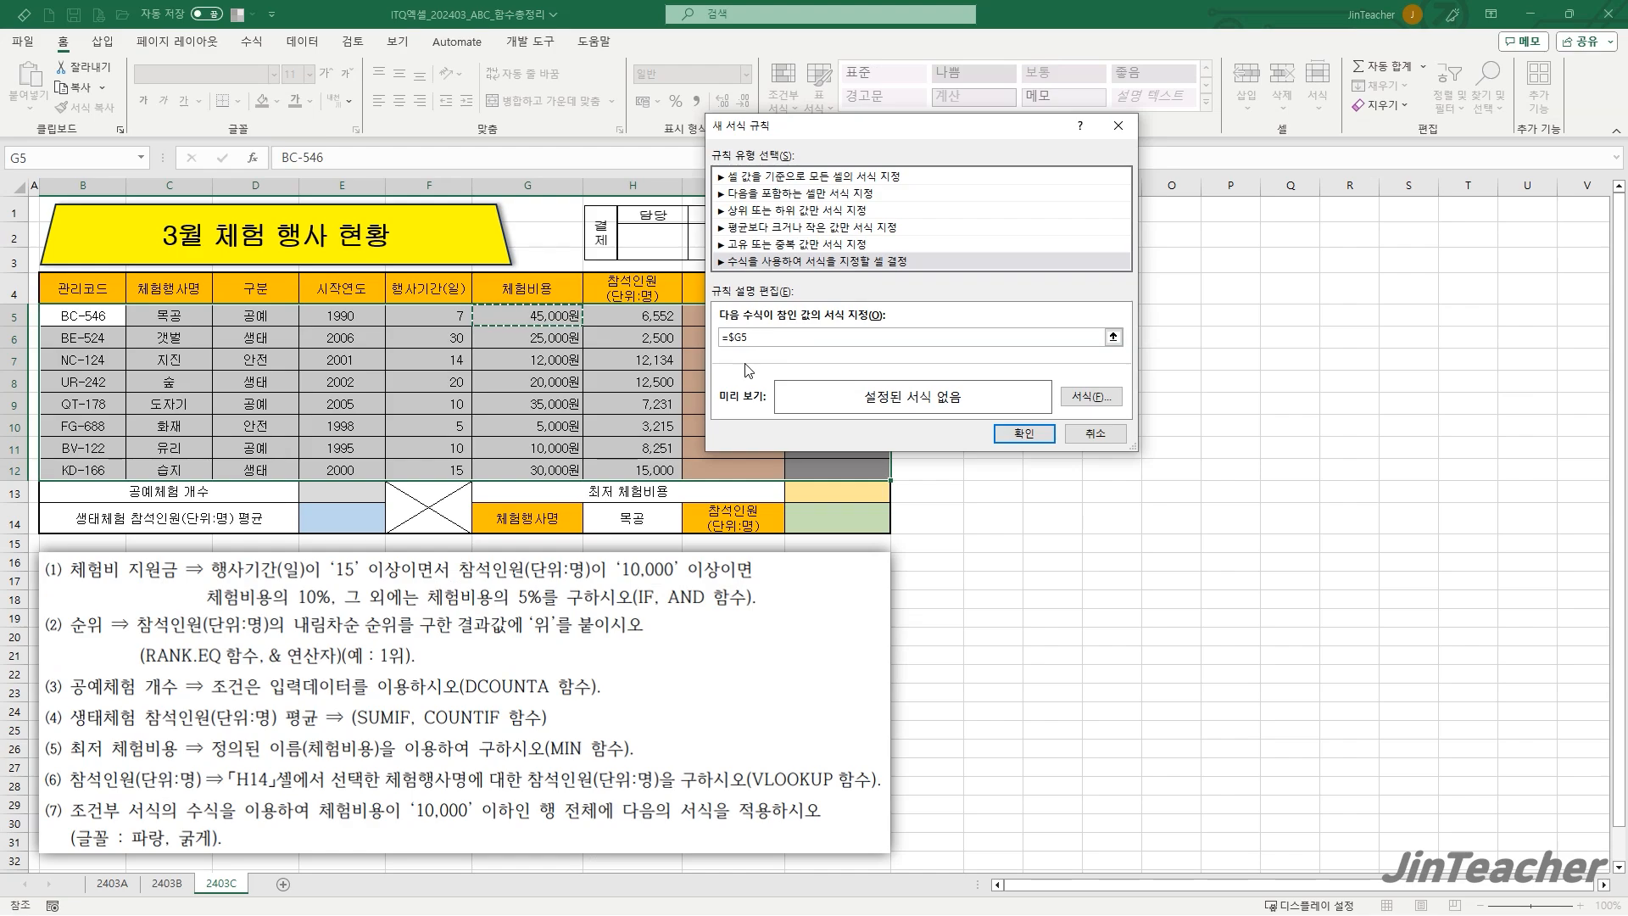
pyautogui.write('<=10000')
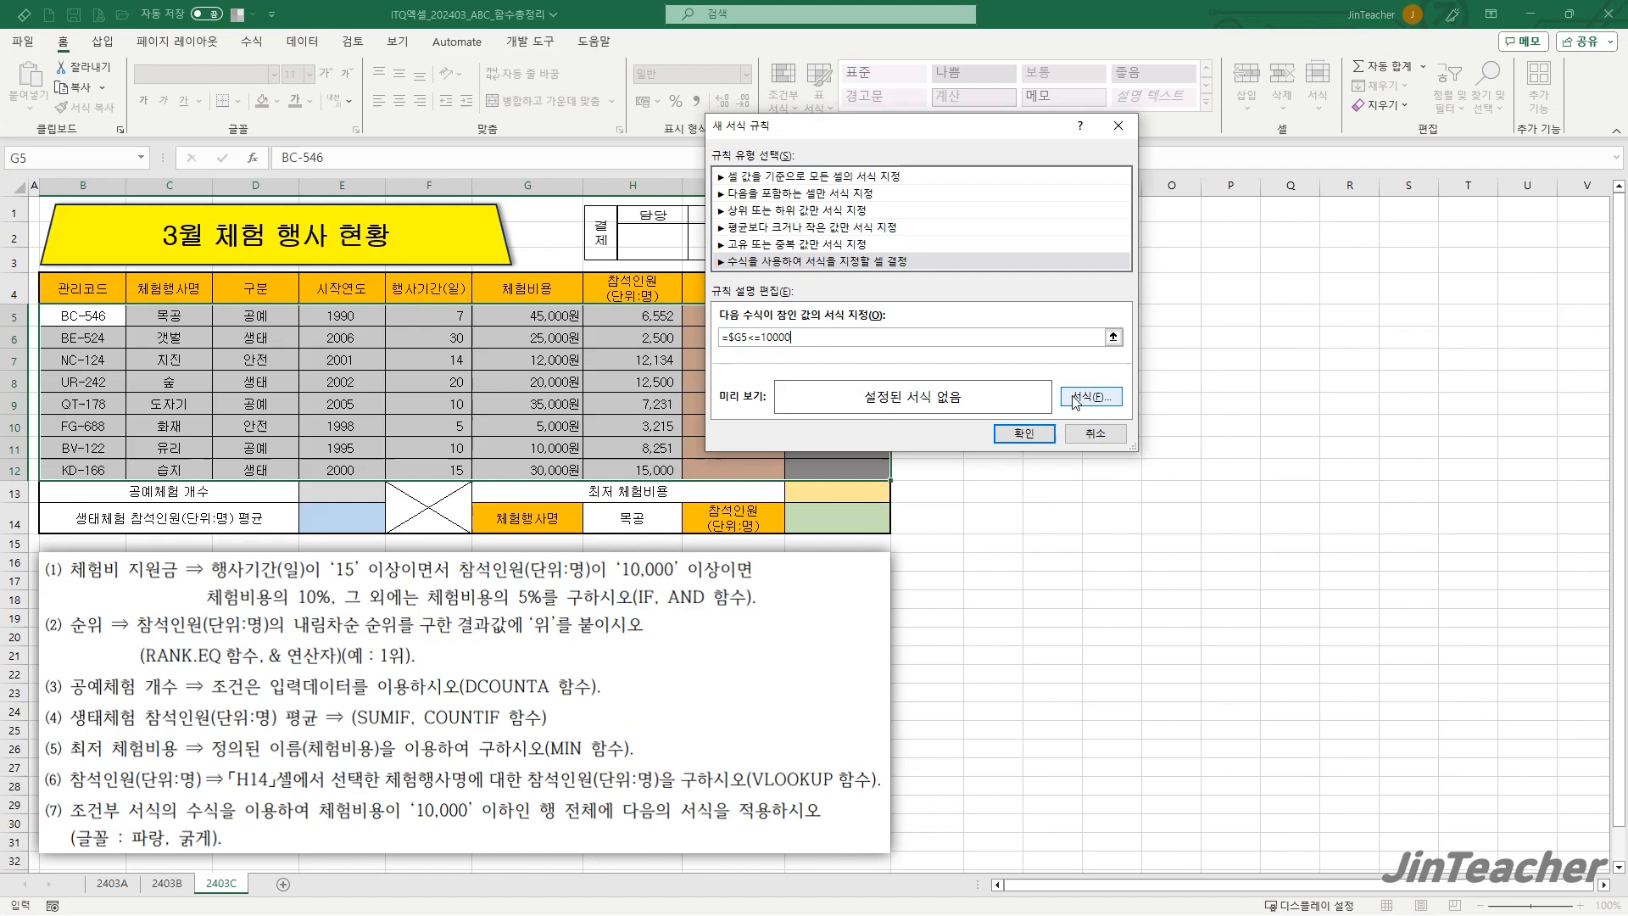
# - Give the experience cost rule a bold (굵게), standard blue (파랑) font and apply it to the data rows on sheet 2403C
pyautogui.click(1350, 420)
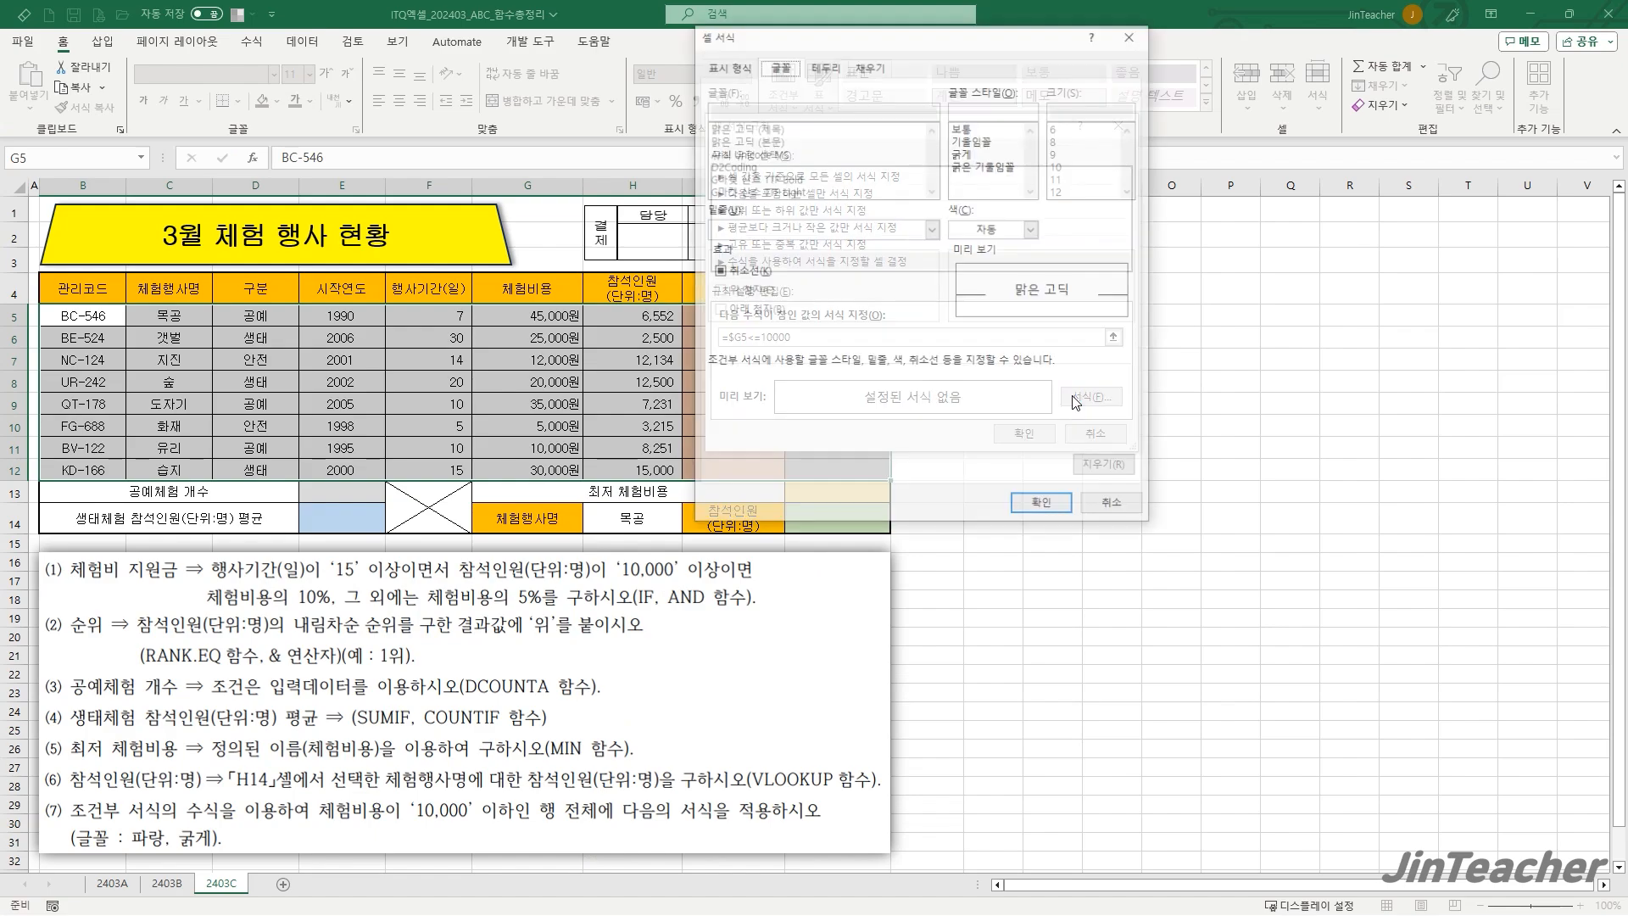
pyautogui.click(967, 154)
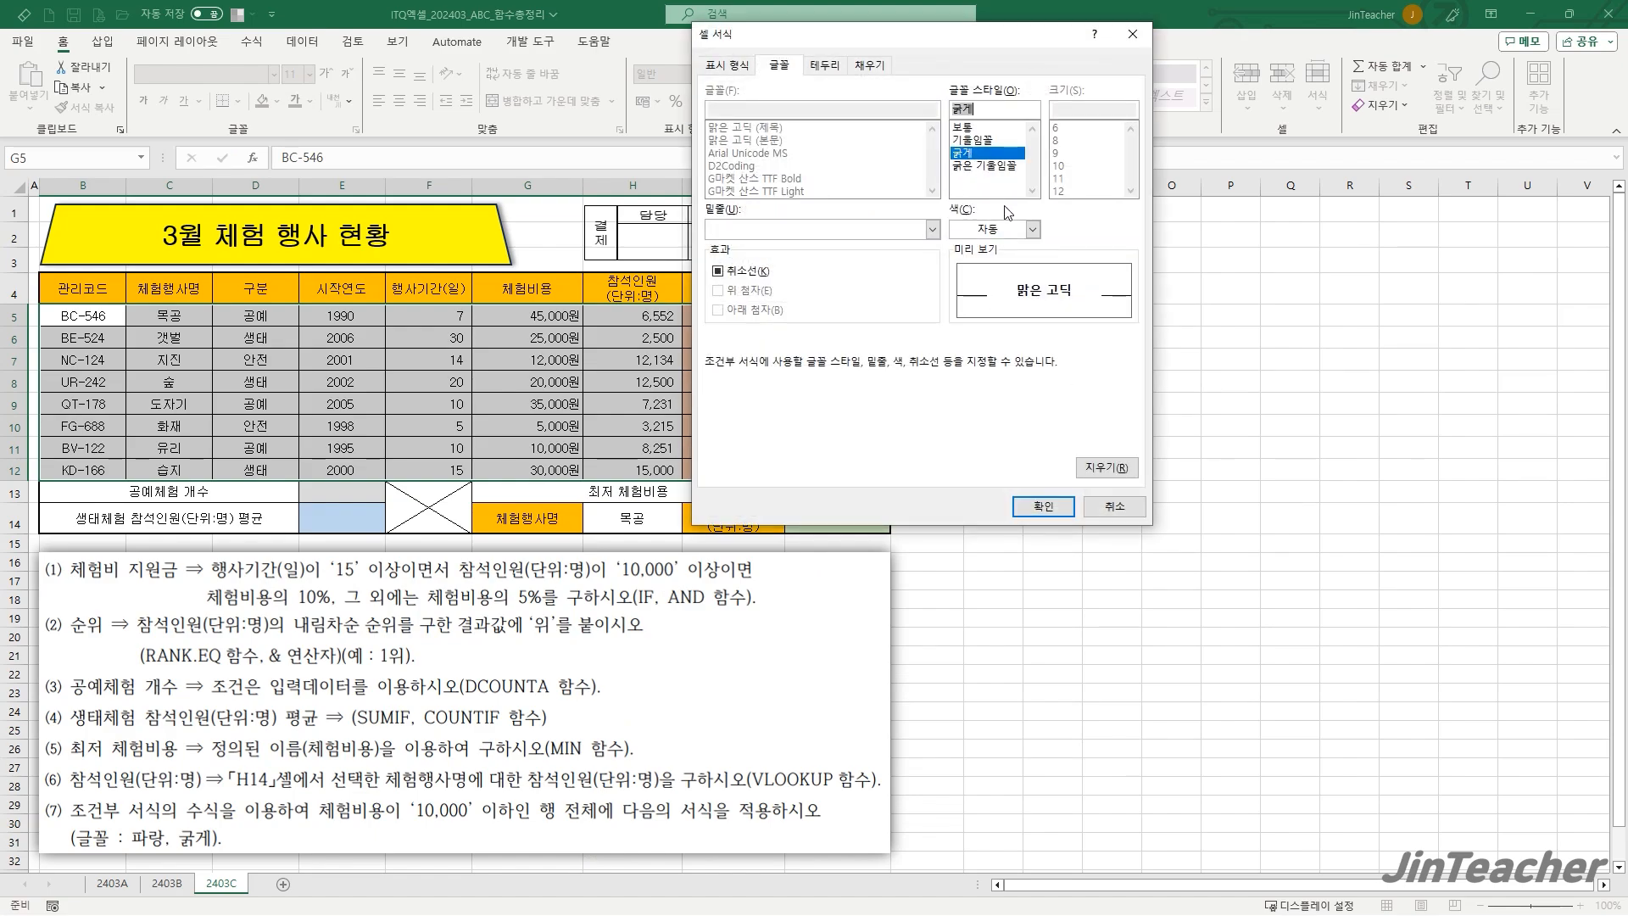
pyautogui.click(1026, 229)
pyautogui.click(1058, 416)
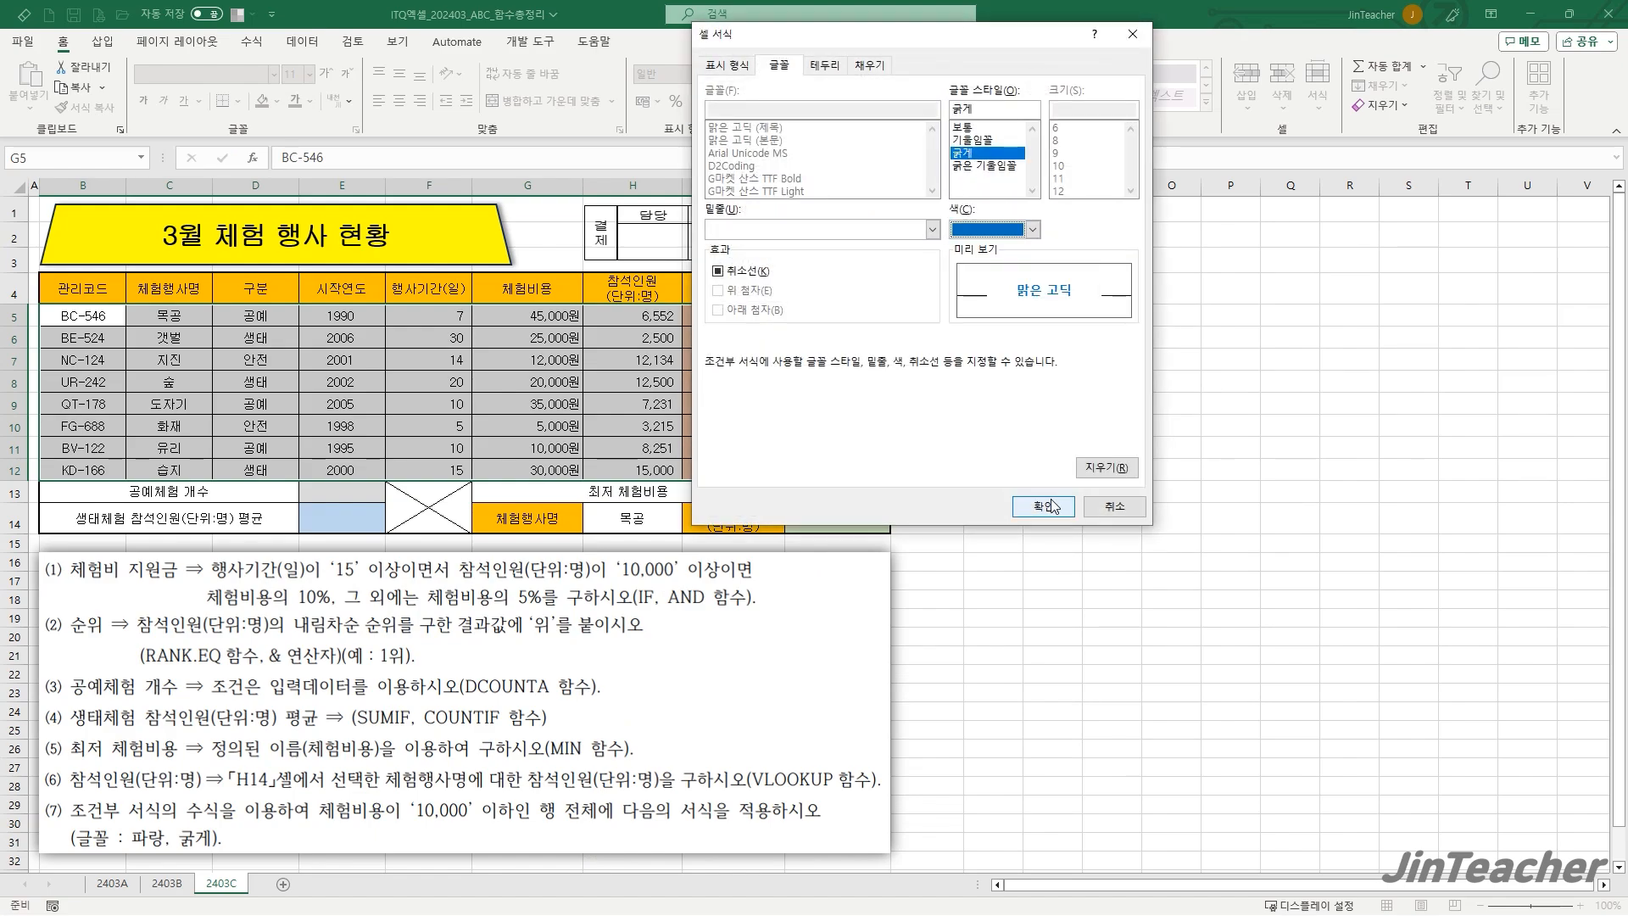
pyautogui.click(1043, 506)
pyautogui.click(1024, 434)
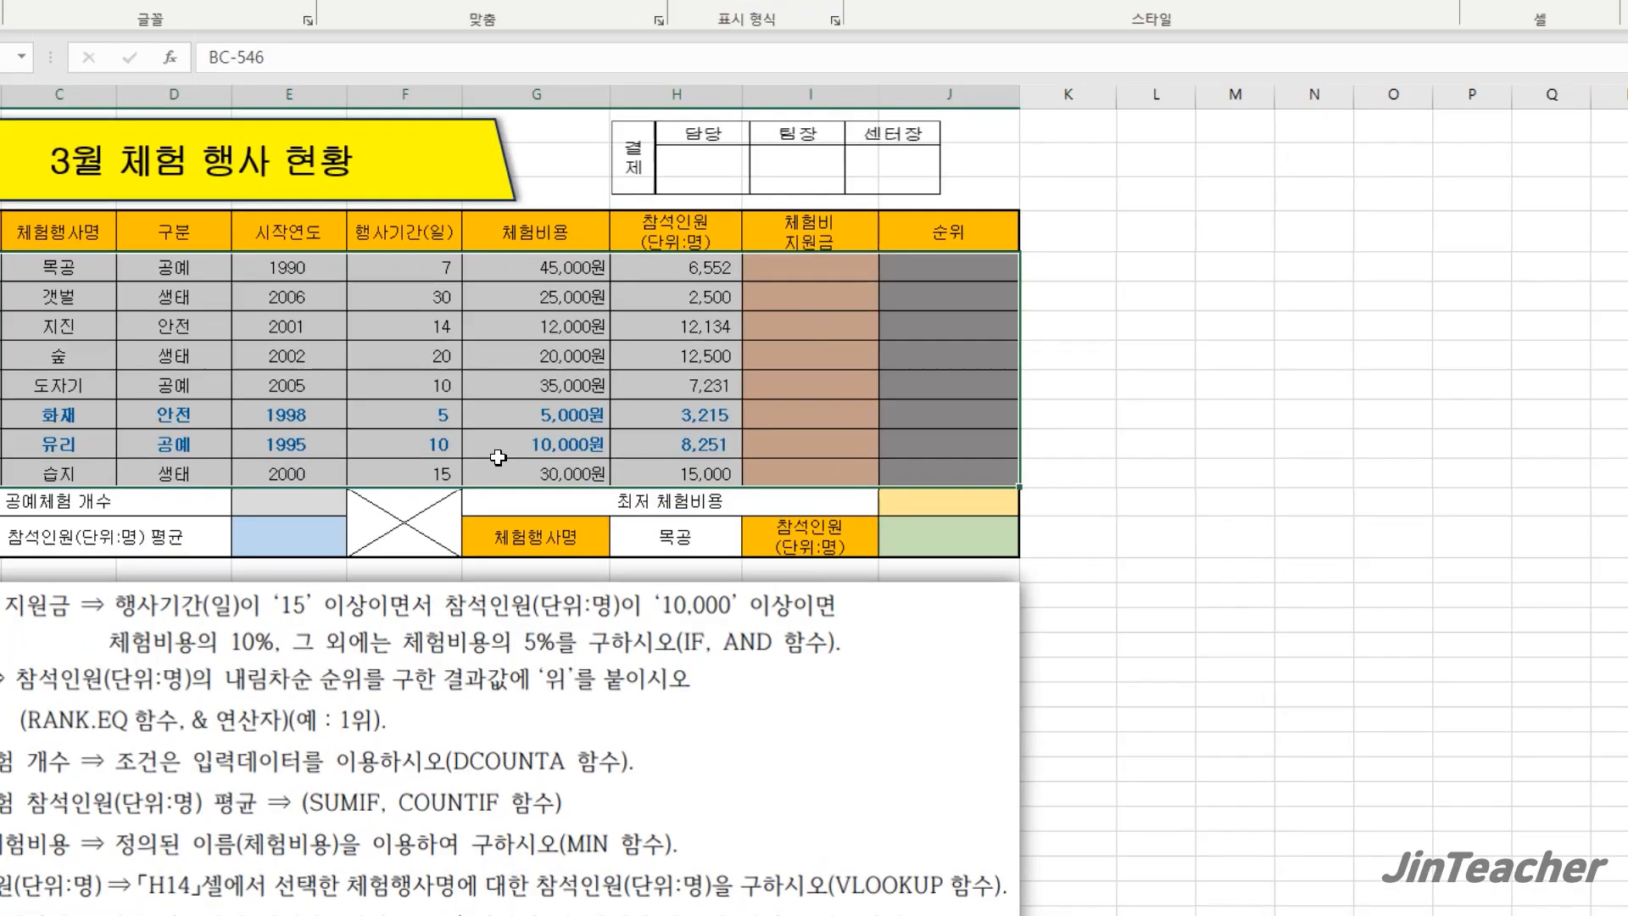
pyautogui.click(502, 446)
pyautogui.click(534, 408)
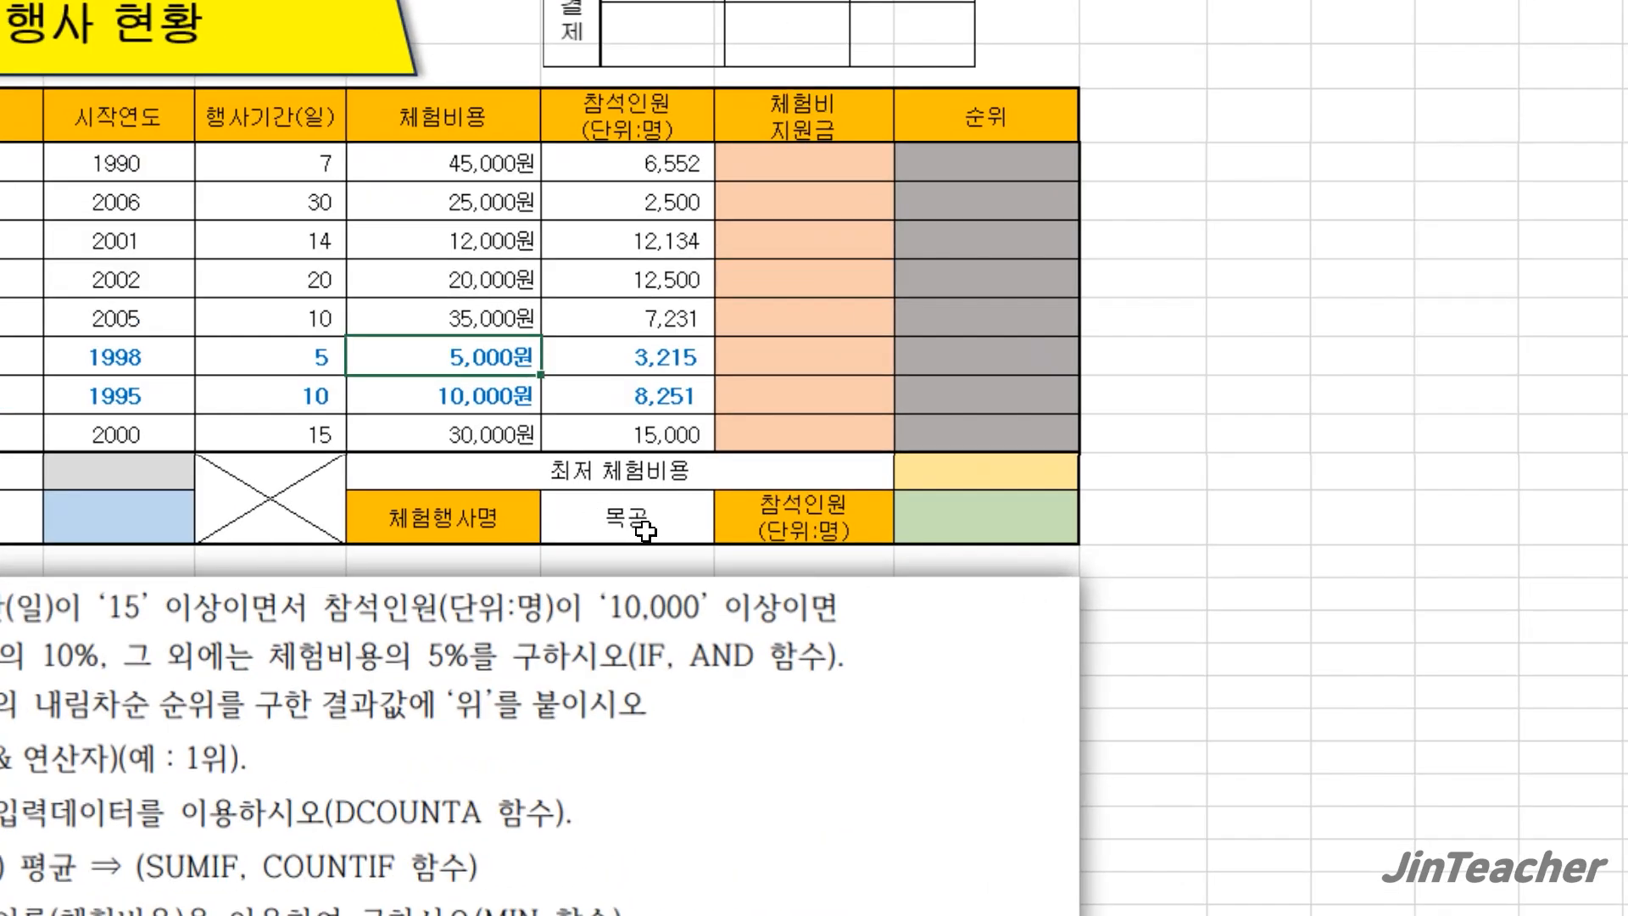
# - Examine the event name and participant lookup cells G14:J14 and the data range C5:H12 for the VLOOKUP task
pyautogui.click(646, 530)
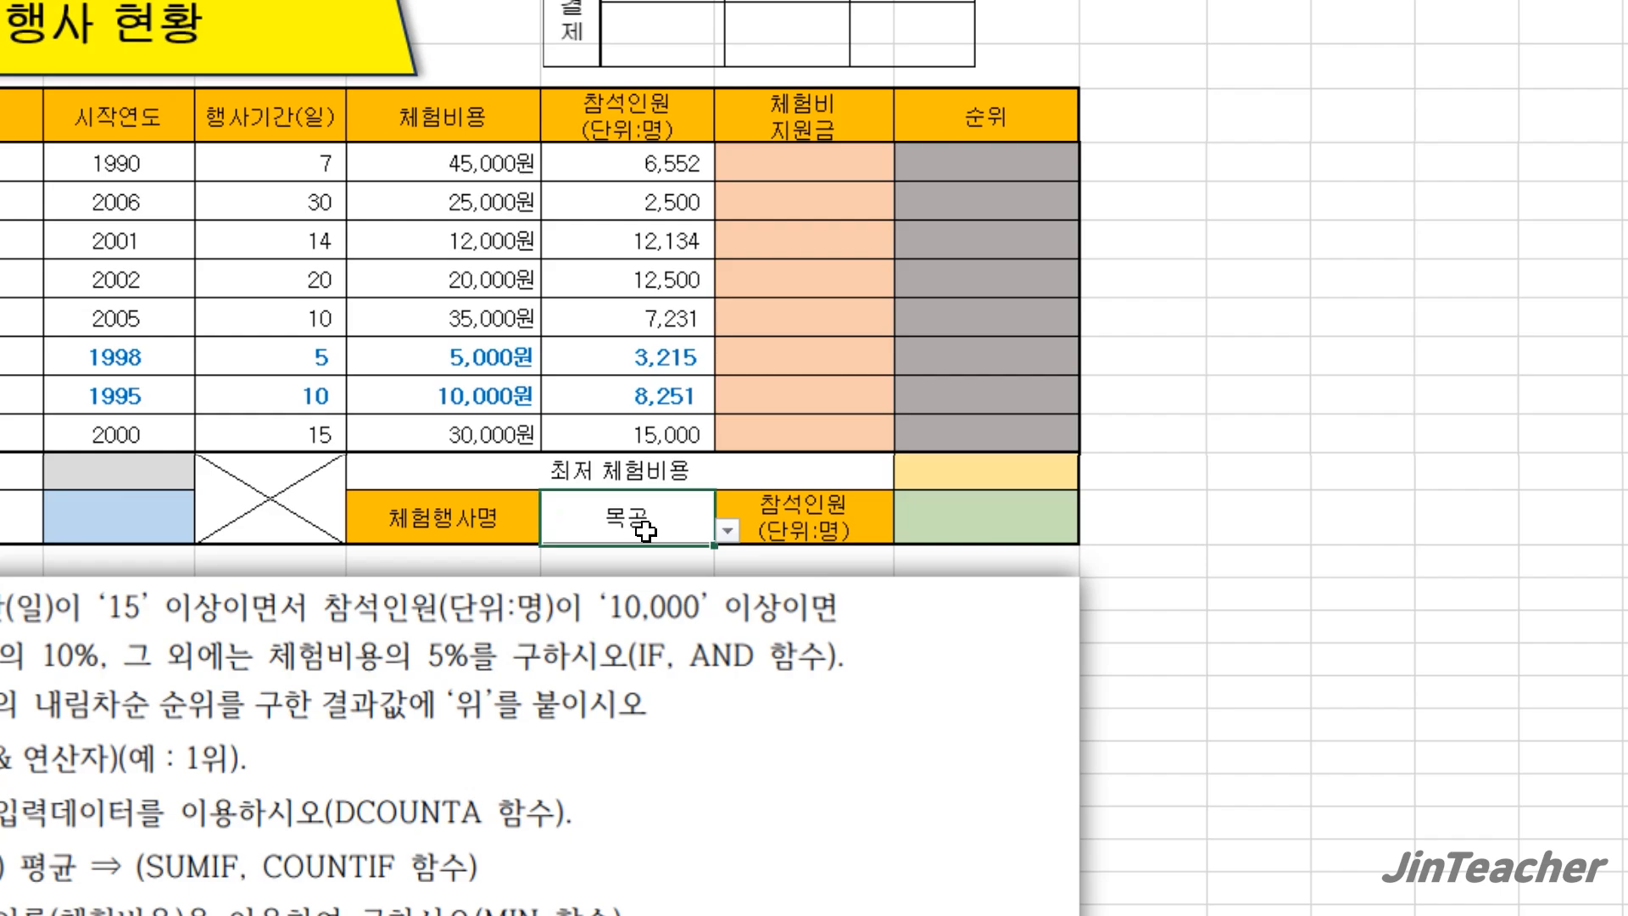
pyautogui.click(934, 520)
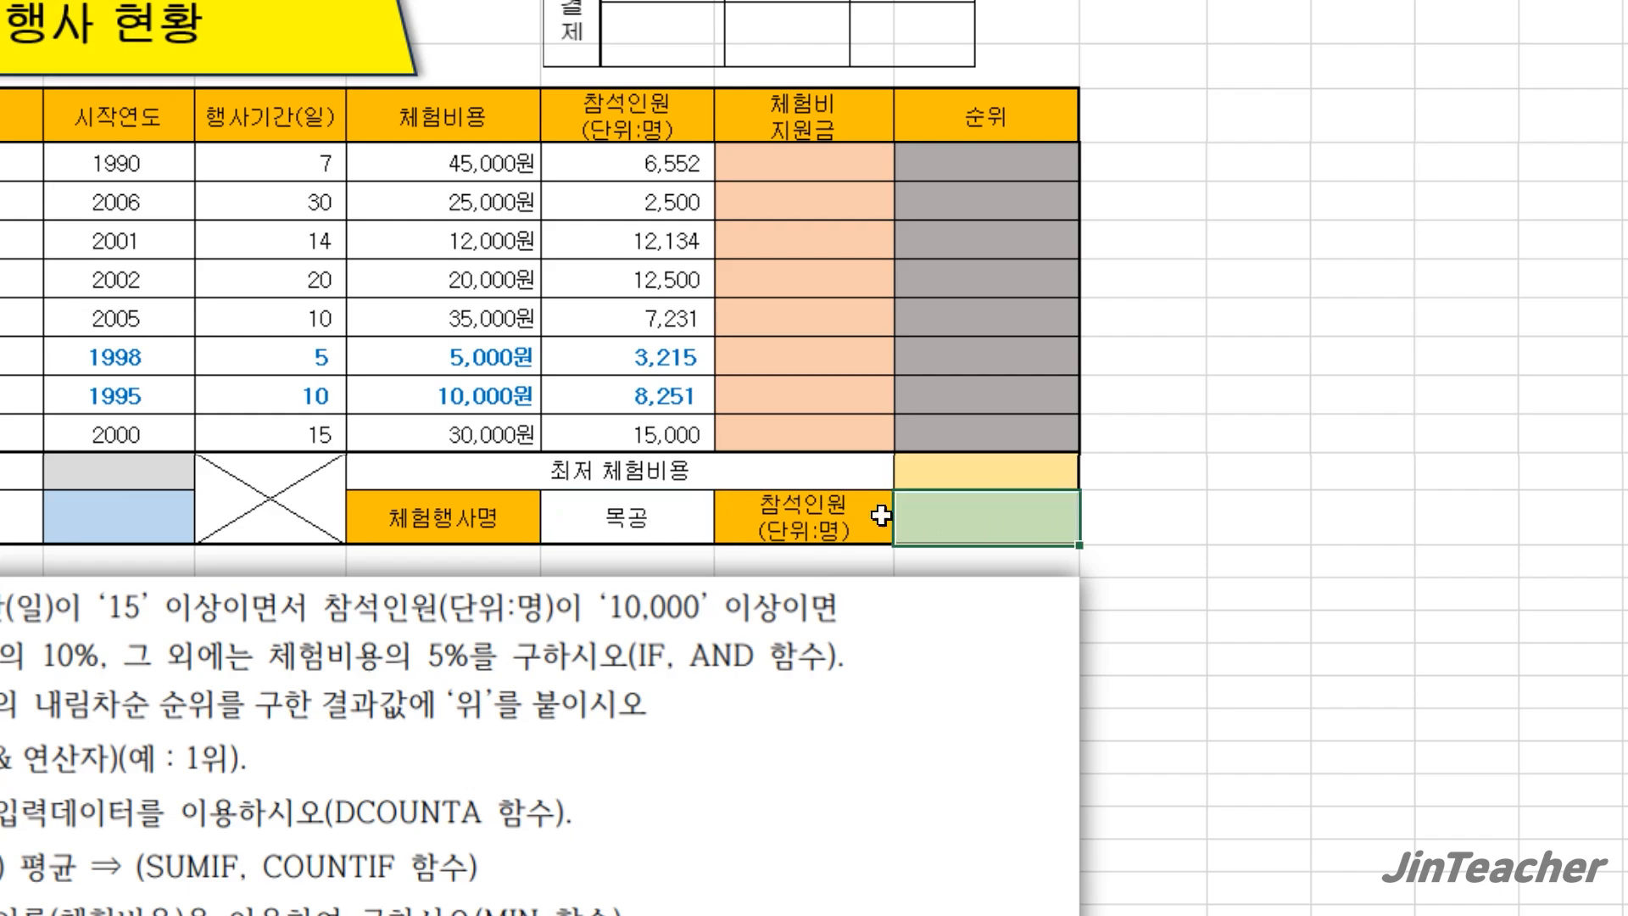
pyautogui.click(470, 513)
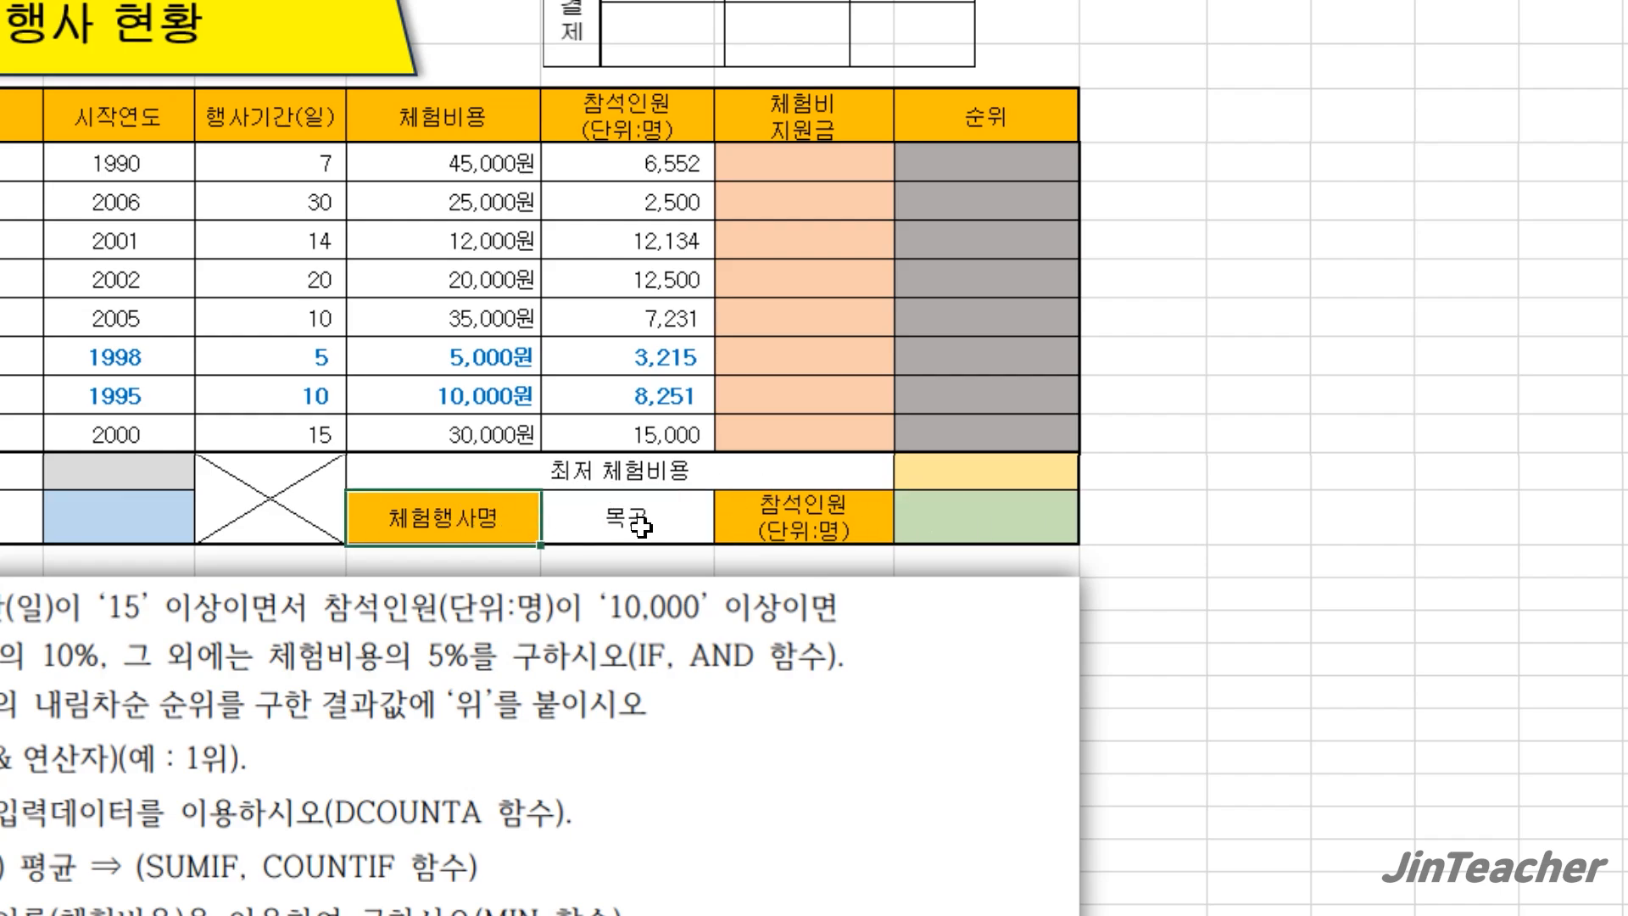
pyautogui.click(789, 524)
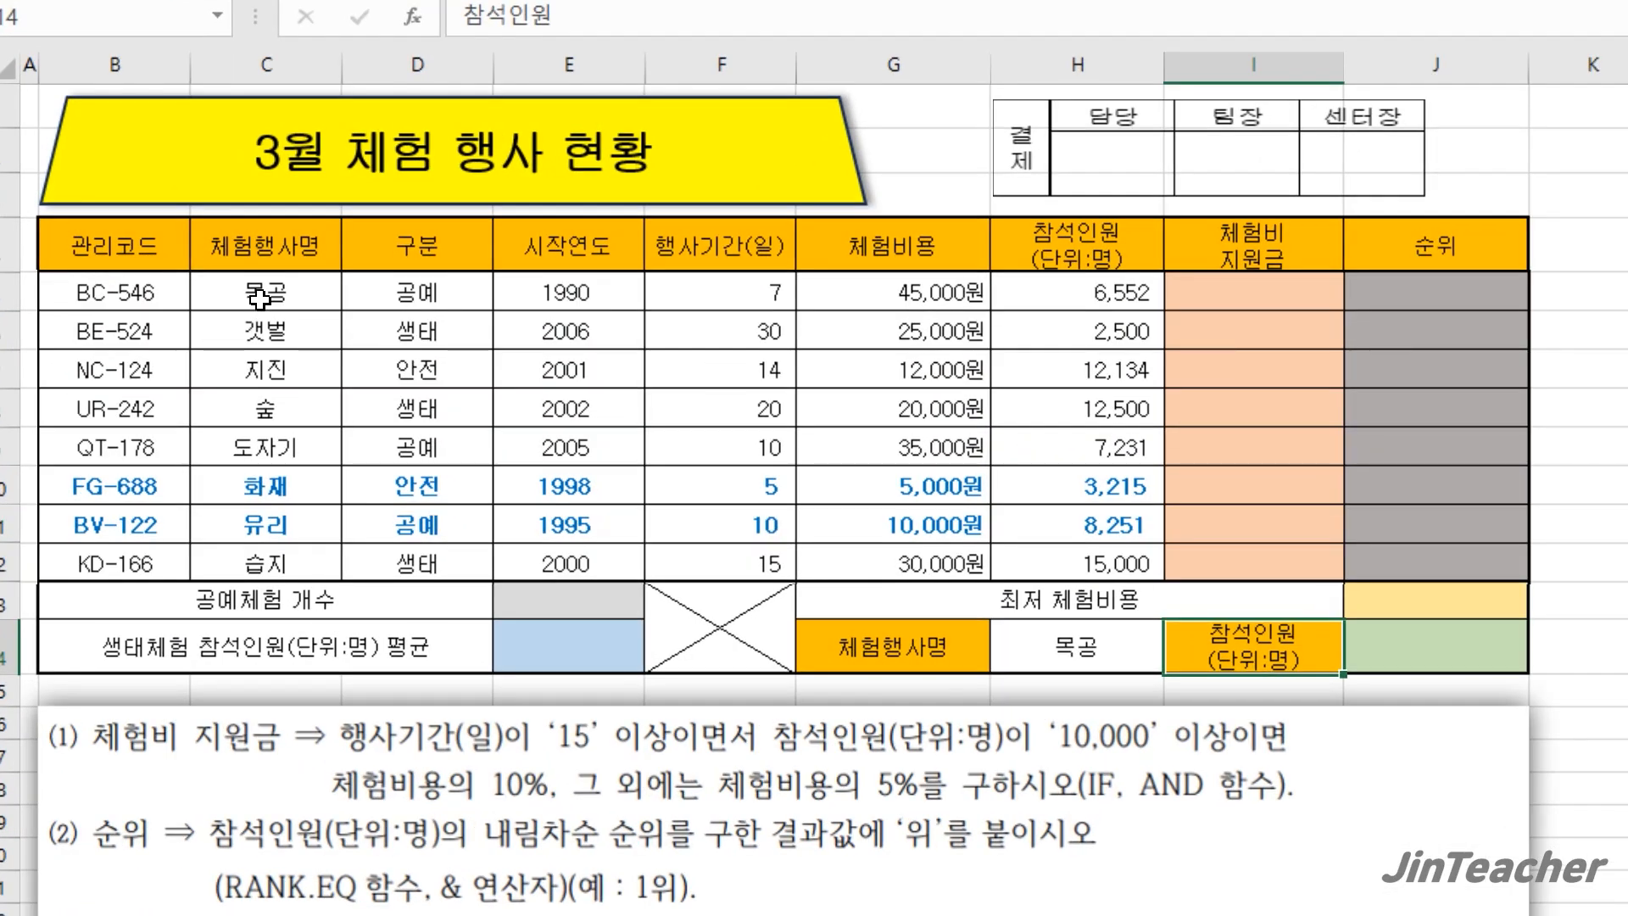
pyautogui.click(262, 291)
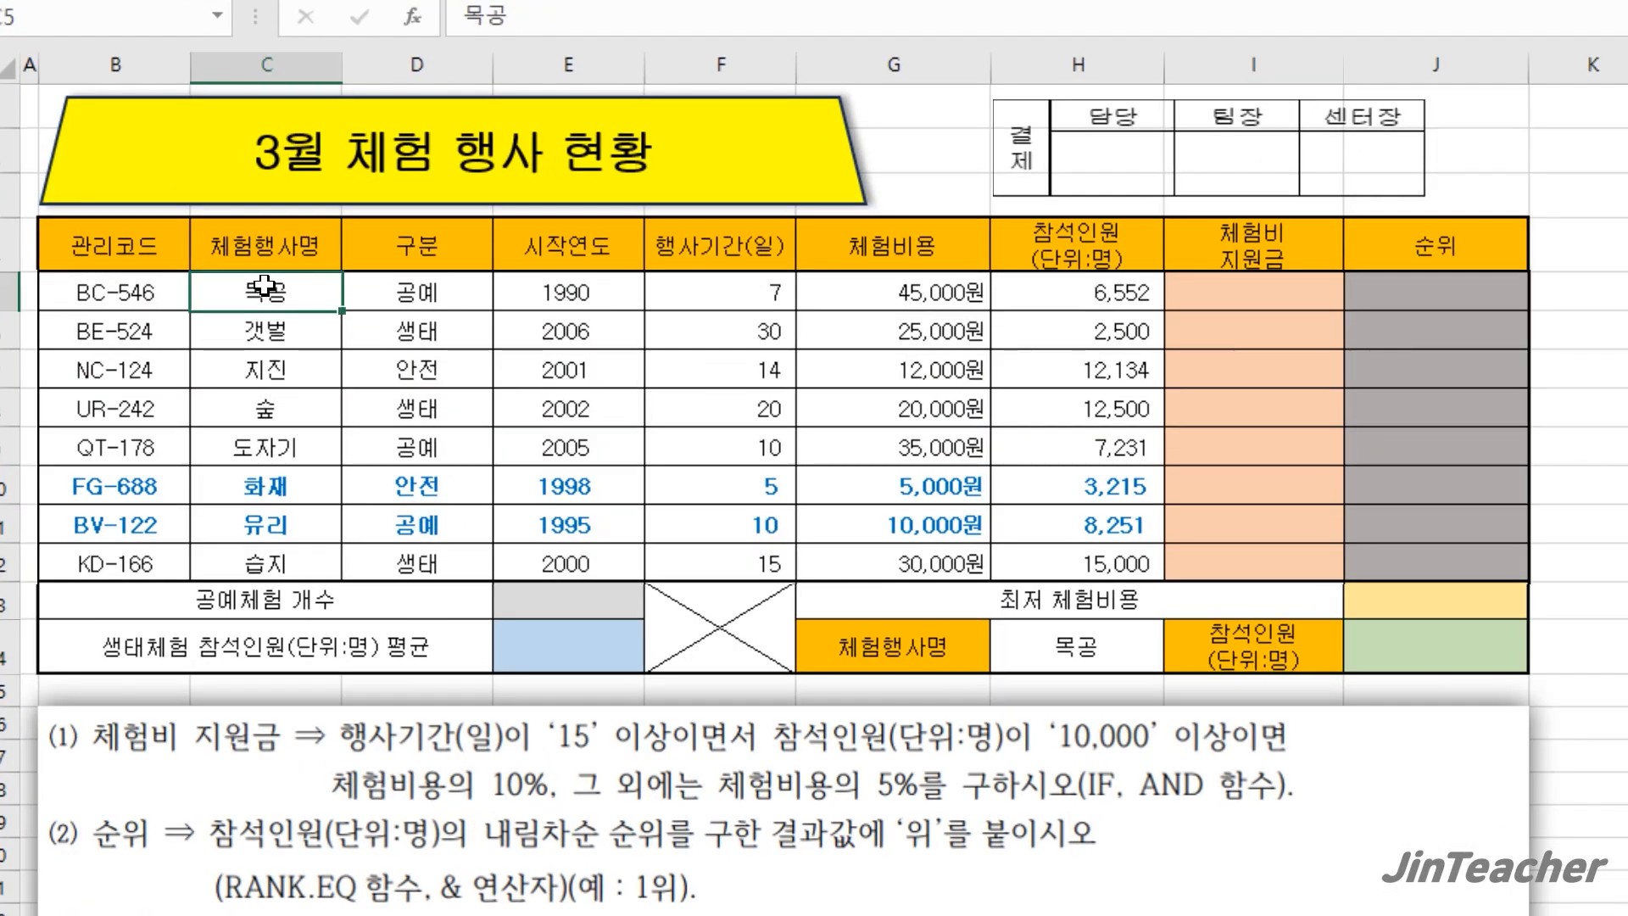
pyautogui.moveTo(265, 284)
pyautogui.mouseDown()
pyautogui.moveTo(570, 291)
pyautogui.moveTo(1103, 351)
pyautogui.moveTo(1121, 568)
pyautogui.mouseUp()
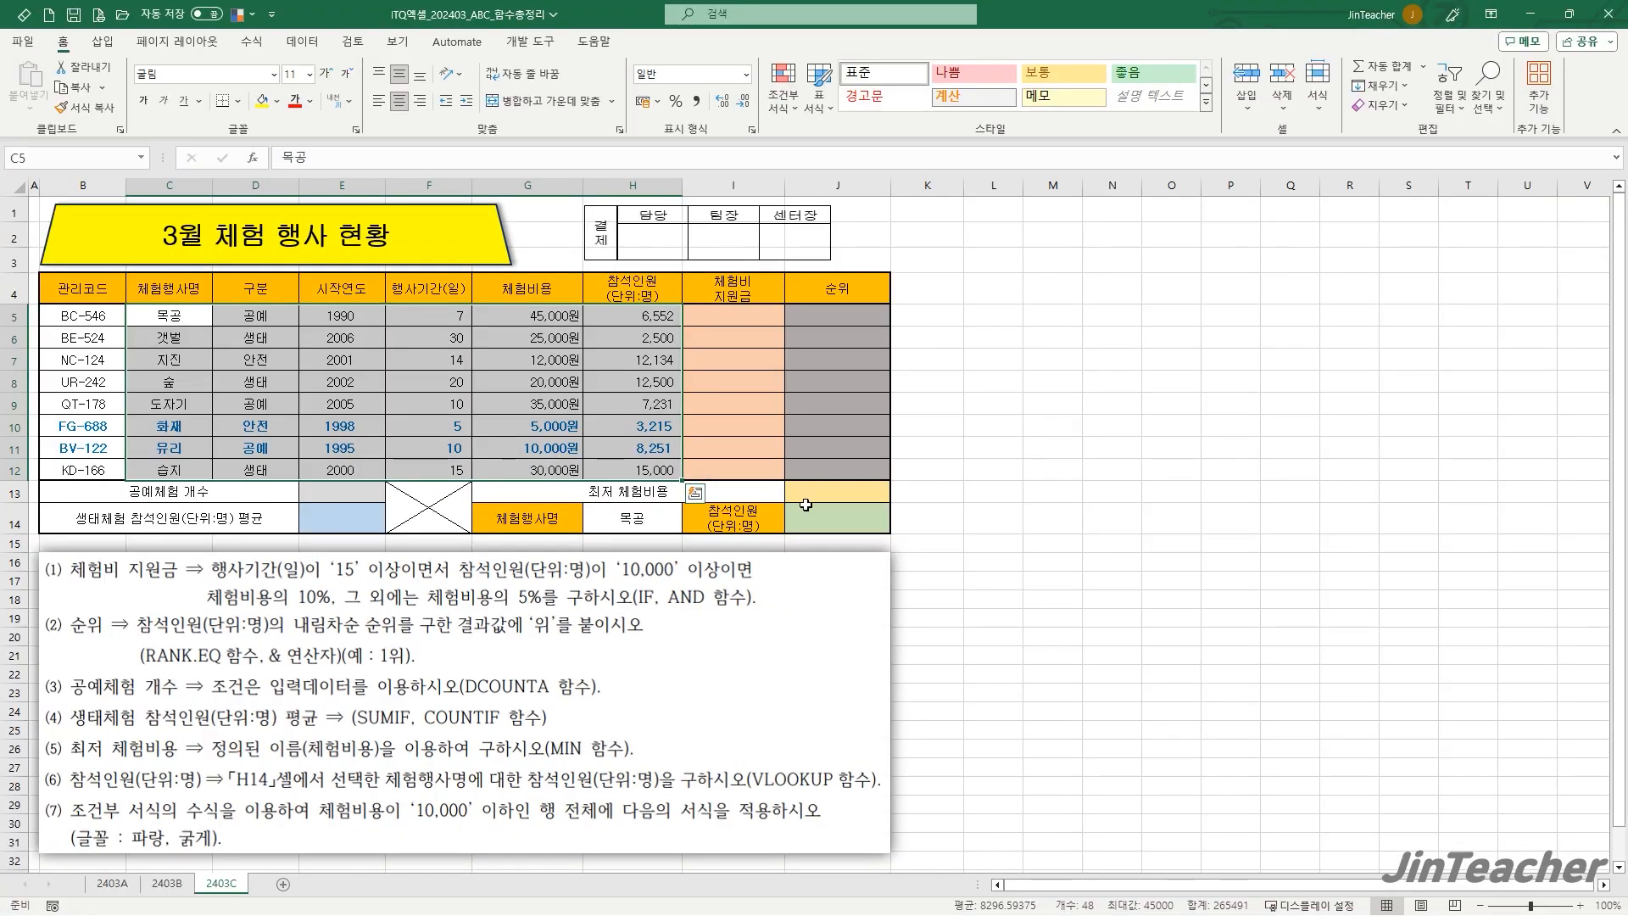
# - Insert the VLOOKUP function in cell J14 of sheet 2403C, choosing it from the list of all functions (모두)
pyautogui.click(1399, 635)
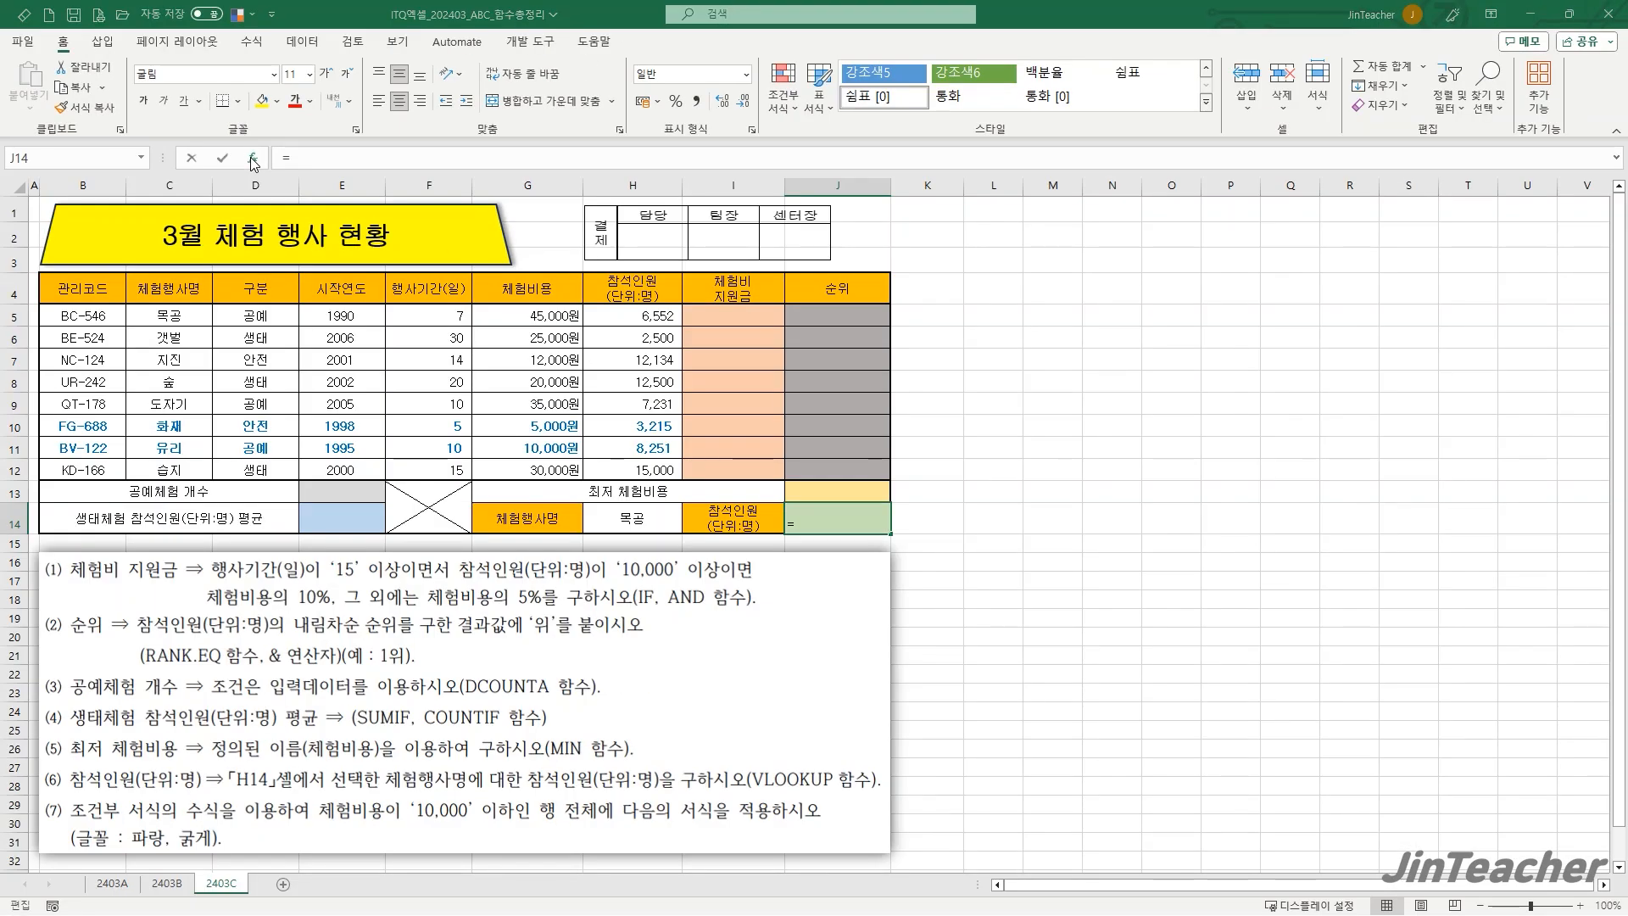
pyautogui.click(251, 158)
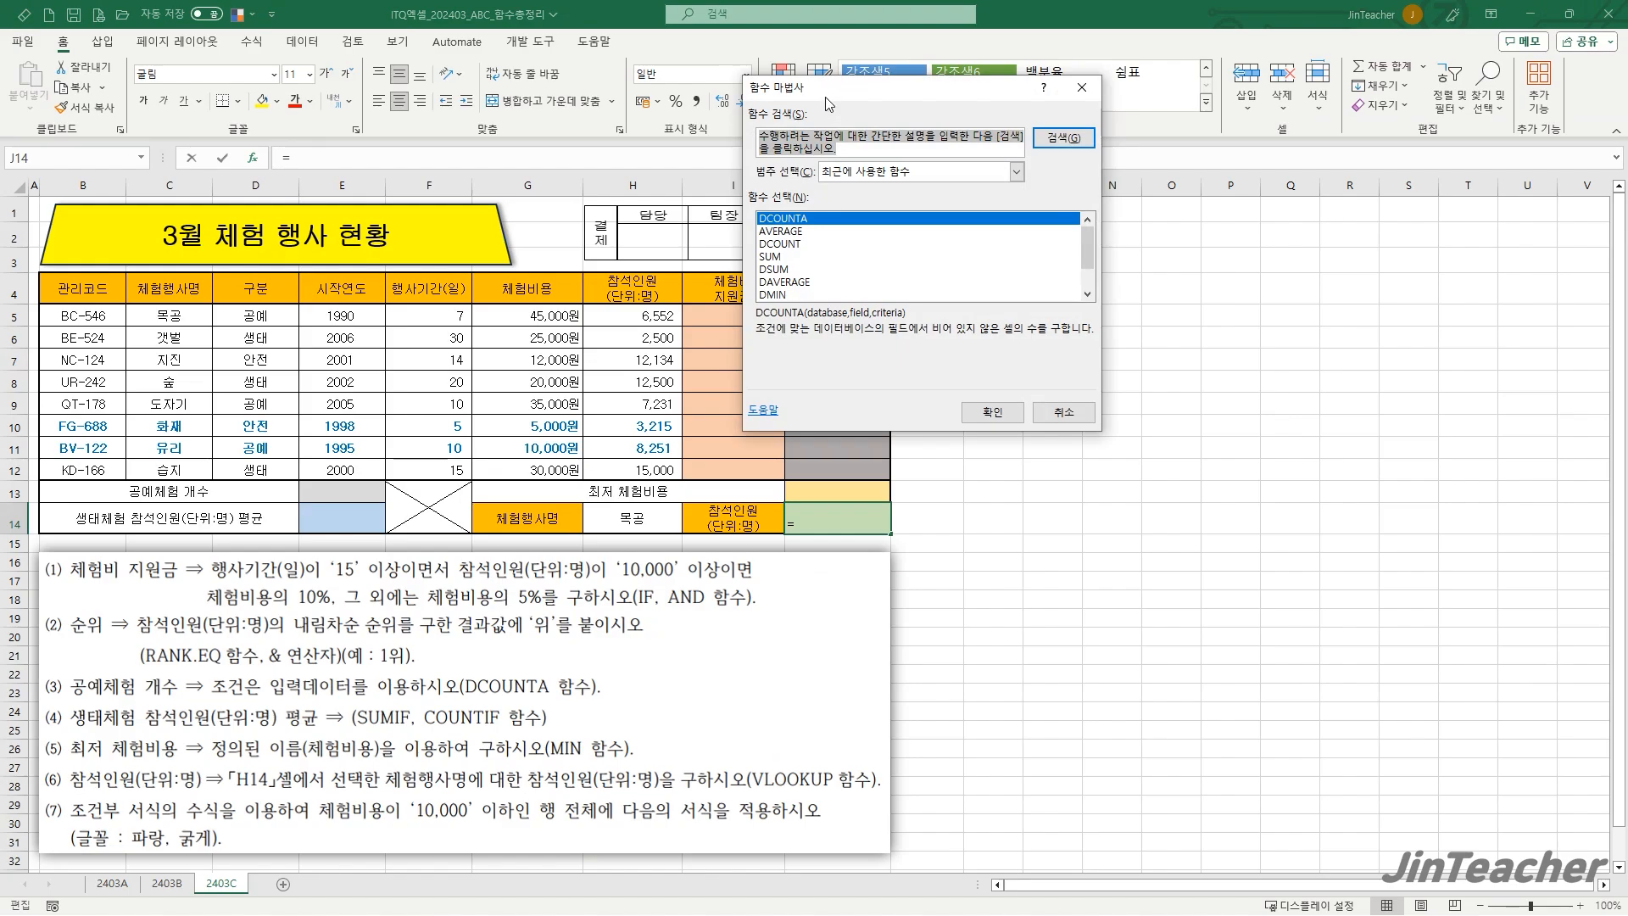
pyautogui.moveTo(828, 104); pyautogui.dragTo(714, 233)
pyautogui.click(771, 303)
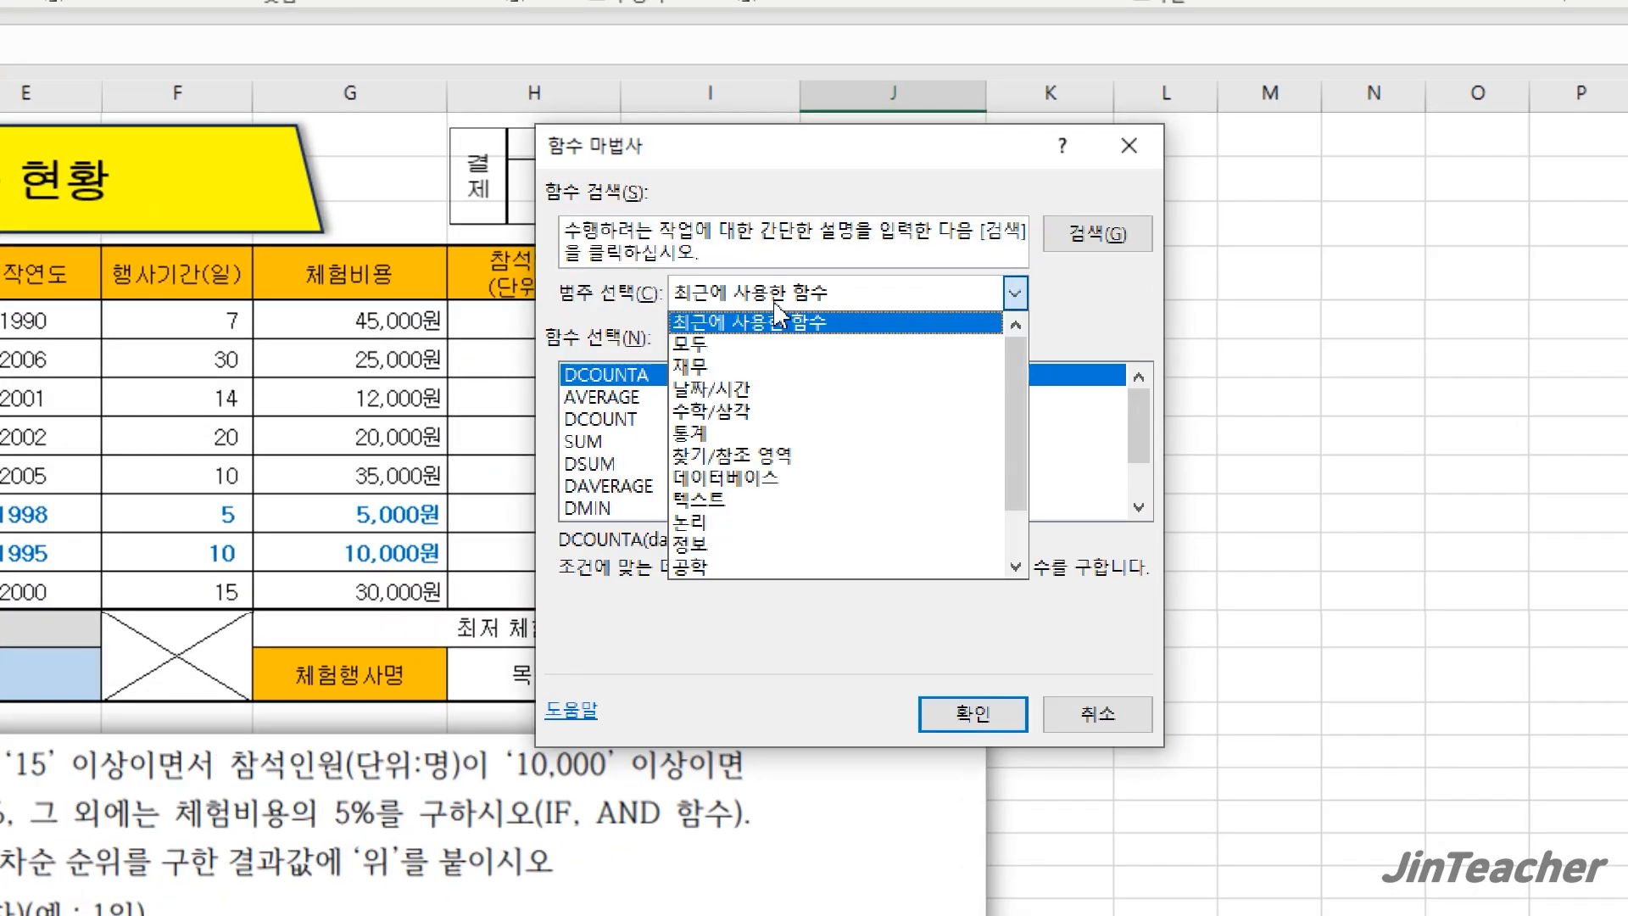
pyautogui.click(736, 345)
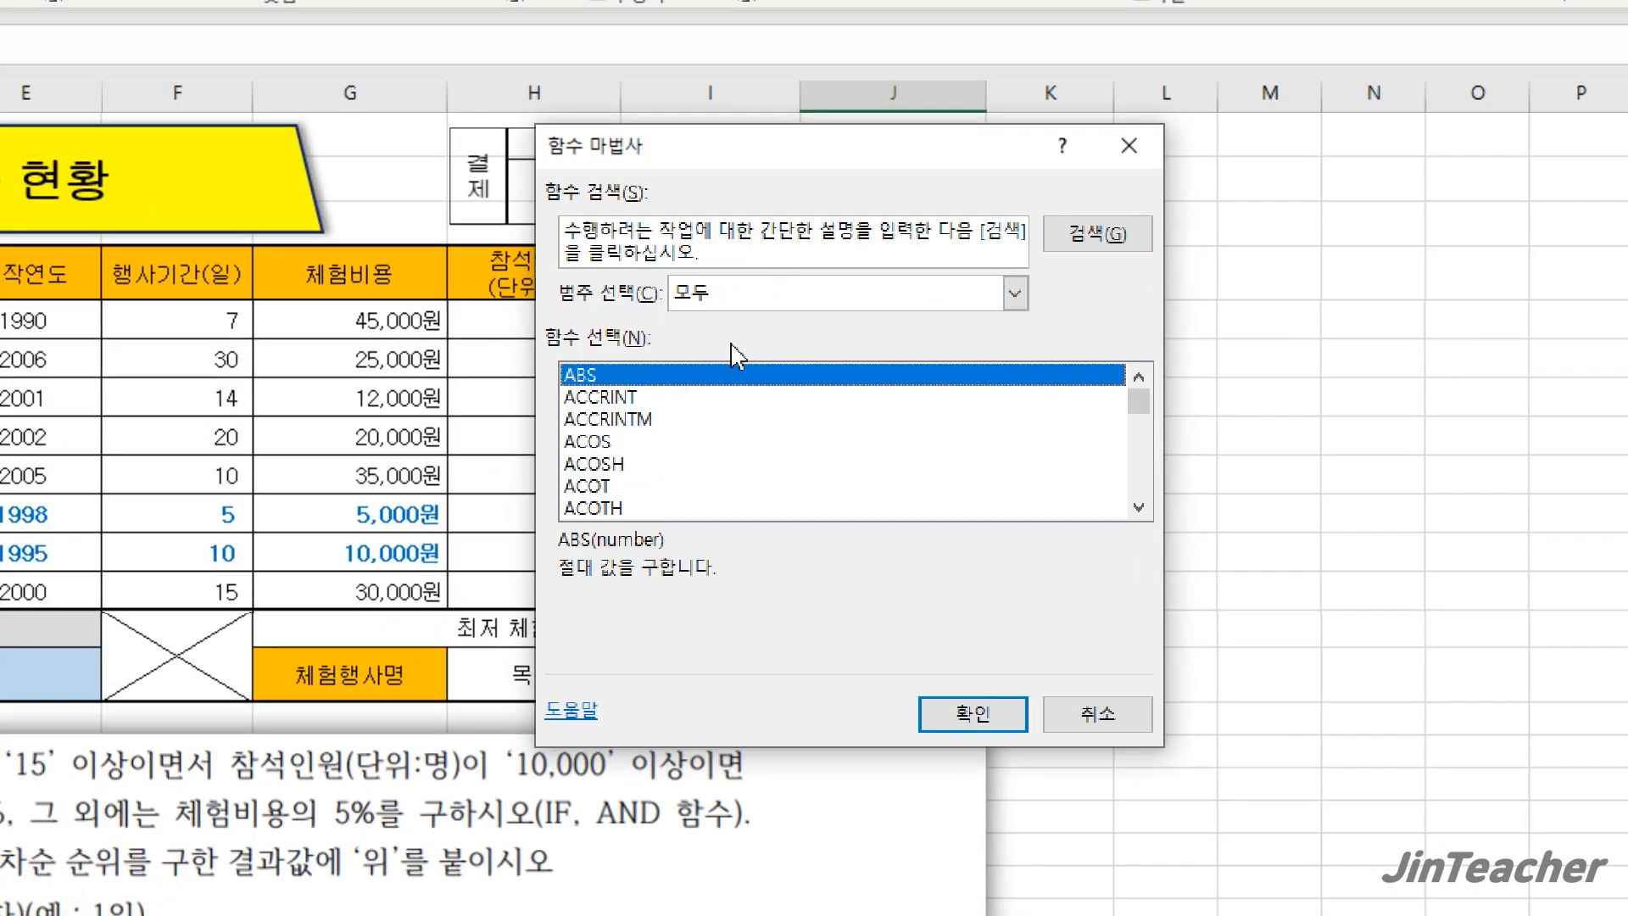
pyautogui.click(720, 441)
pyautogui.press('v')
pyautogui.scroll(-3, 716, 462)
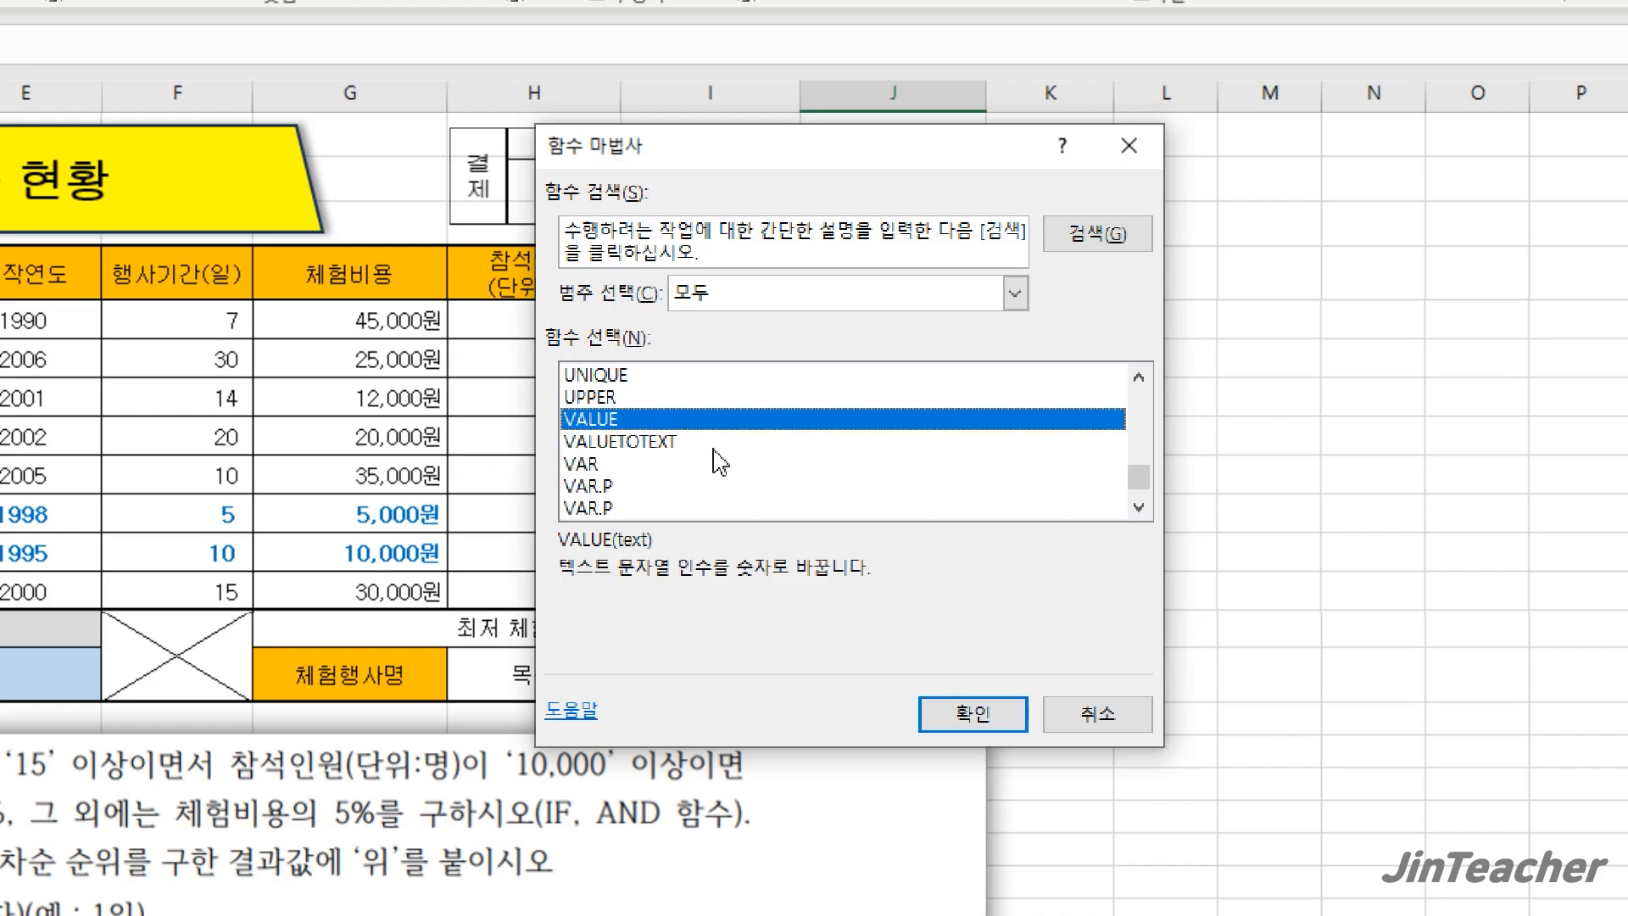
pyautogui.click(617, 509)
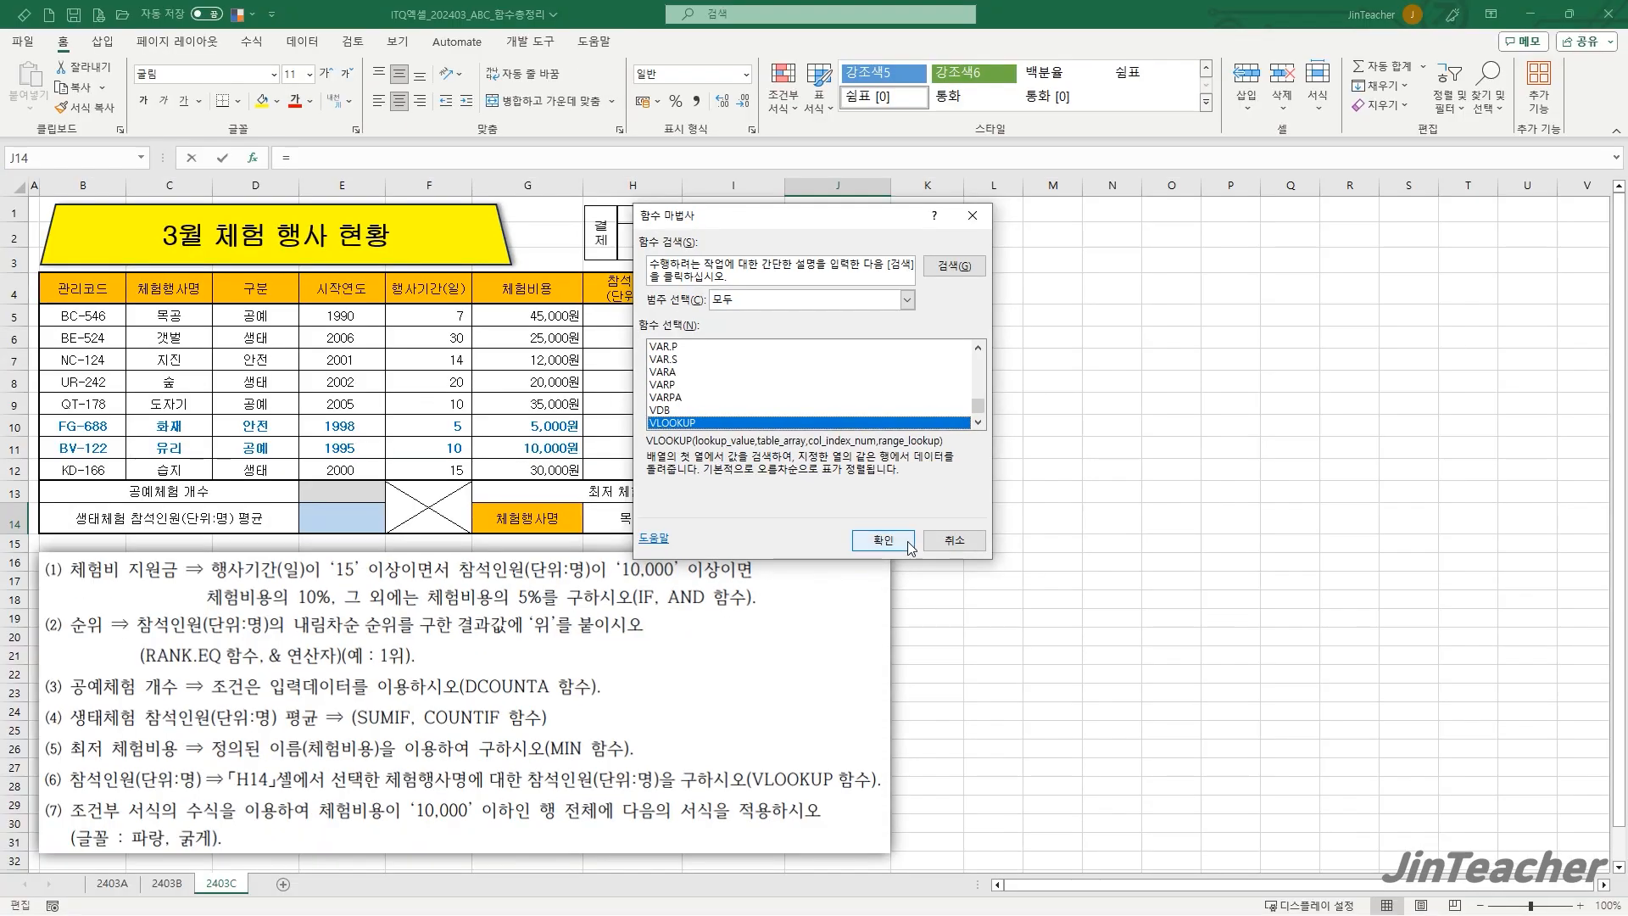
pyautogui.click(967, 713)
# - Set VLOOKUP's lookup value to the event name cell H14 and its table array to C5:H12
pyautogui.moveTo(680, 437); pyautogui.dragTo(880, 482)
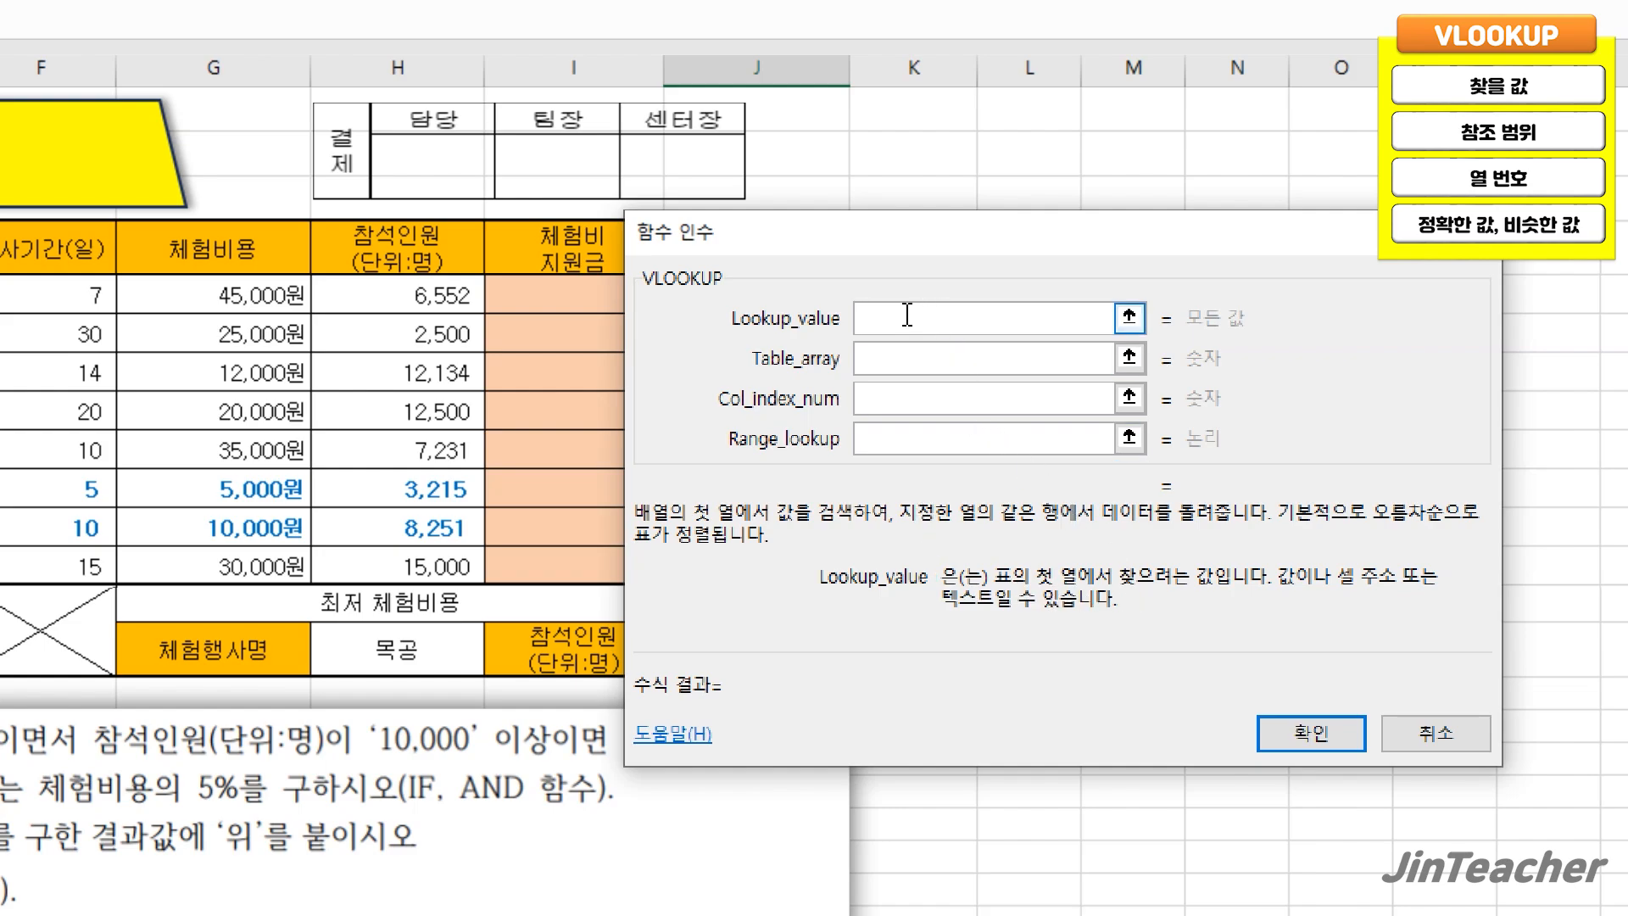
pyautogui.click(407, 653)
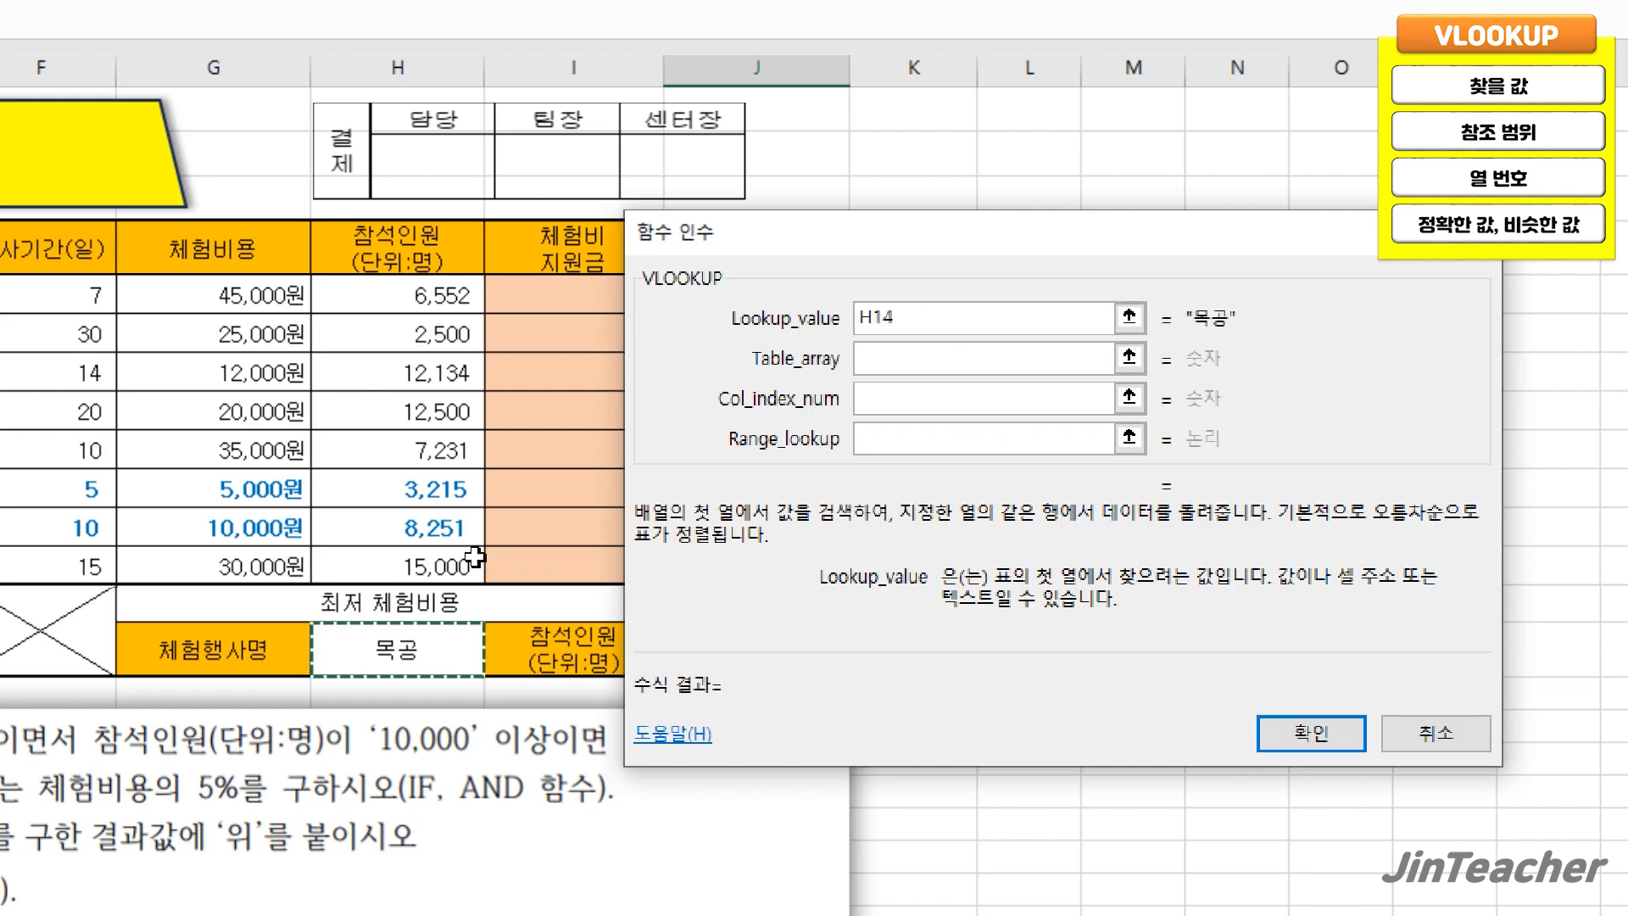
pyautogui.click(920, 356)
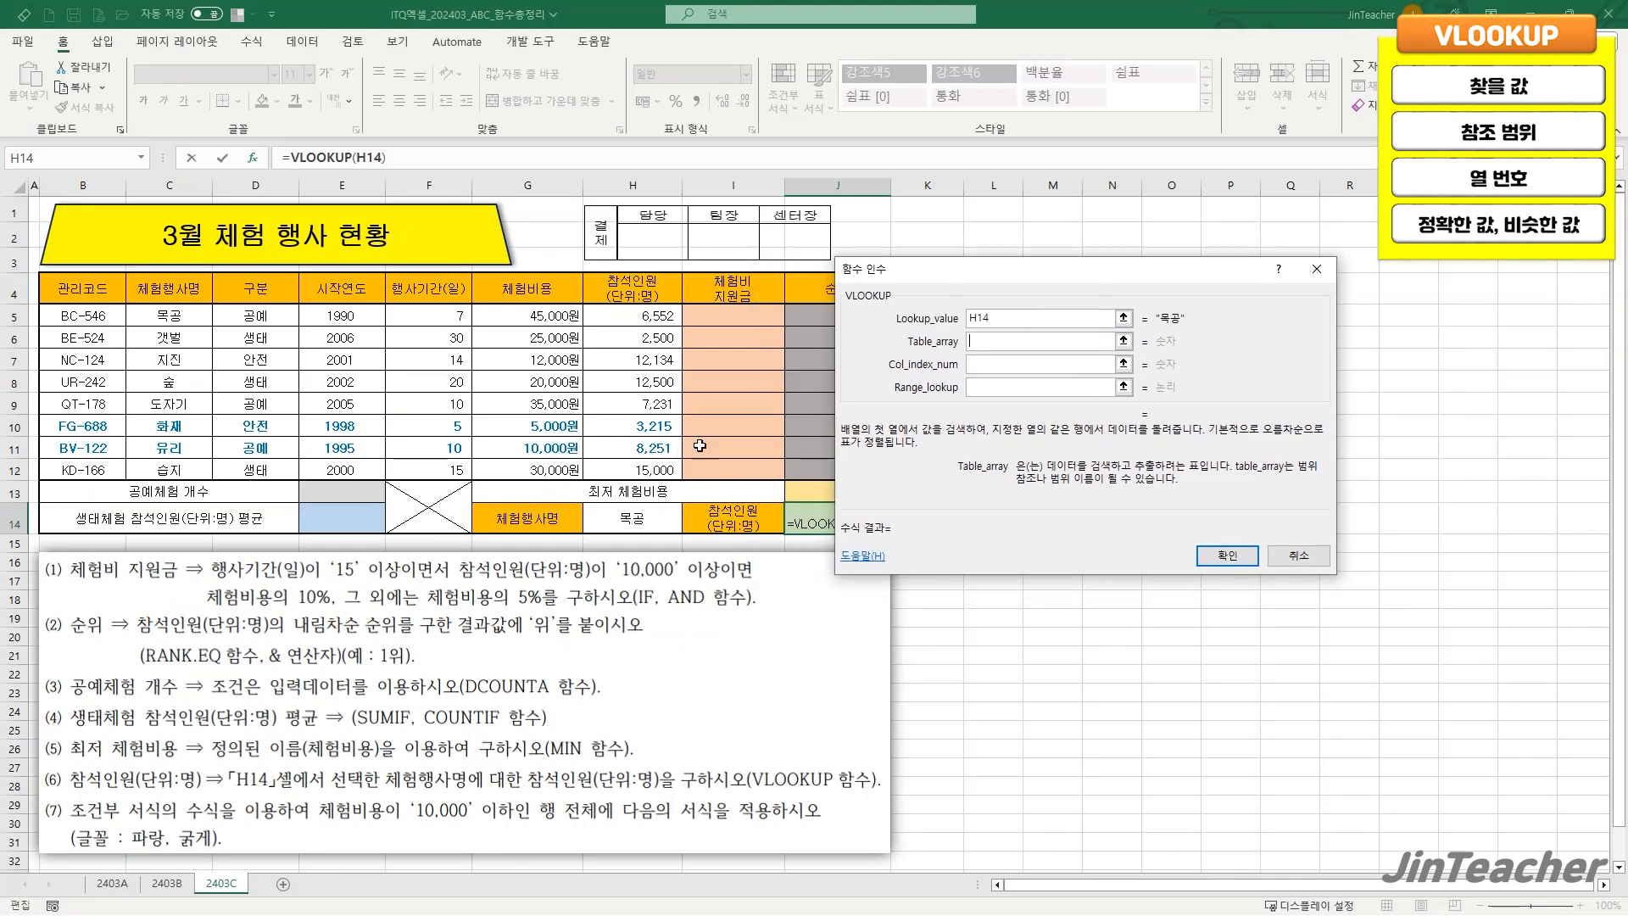
pyautogui.moveTo(178, 319); pyautogui.dragTo(614, 466)
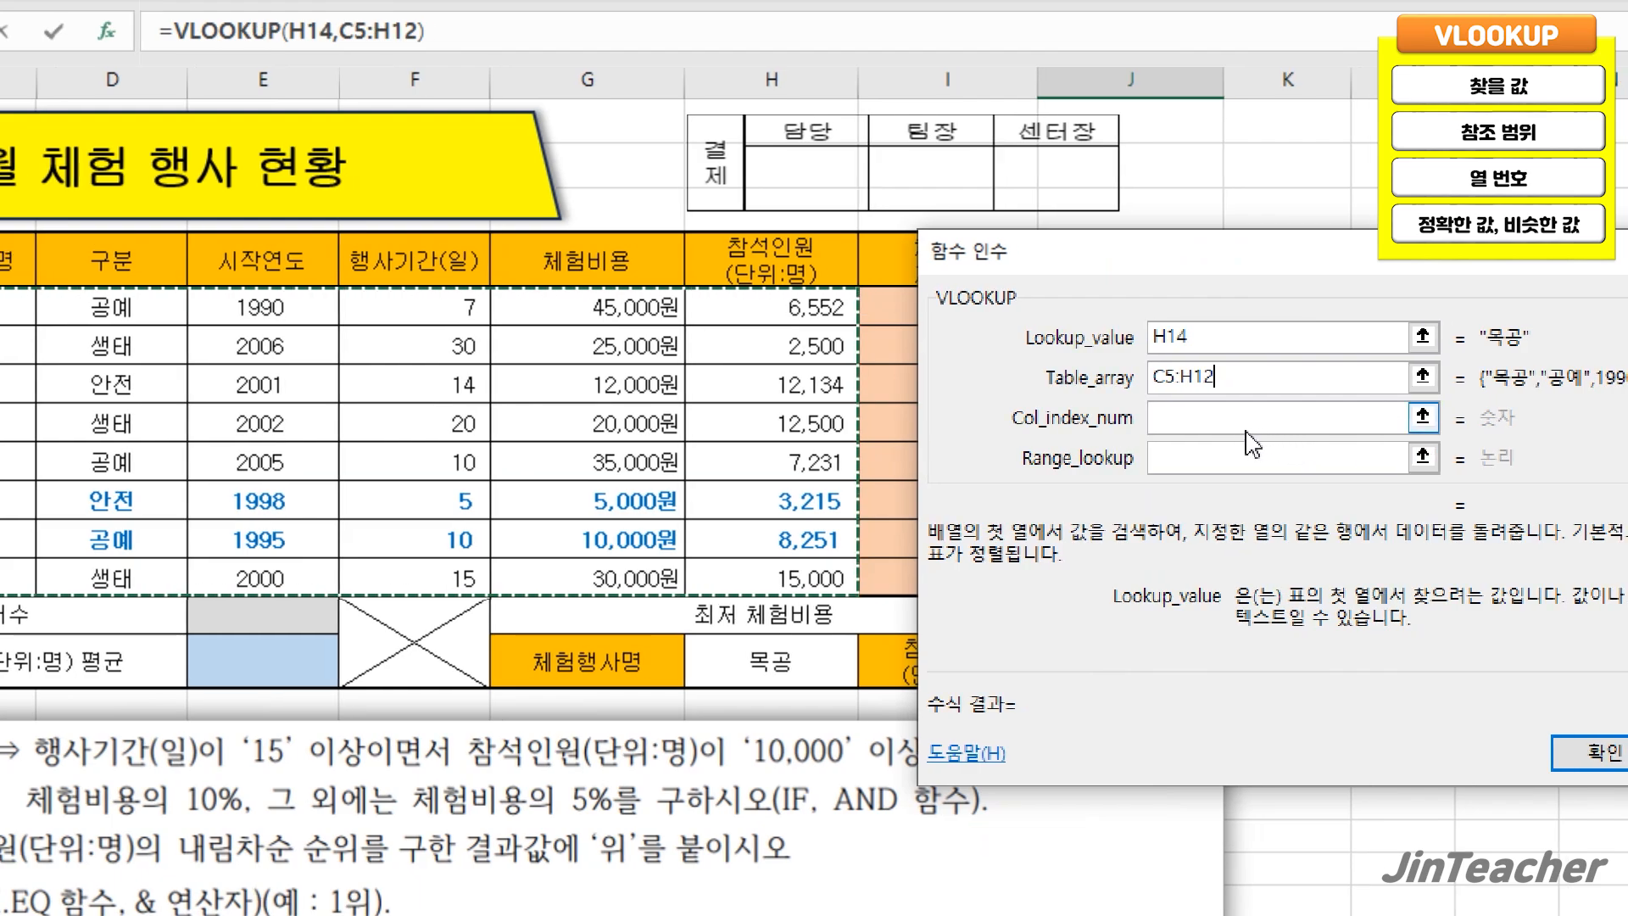
# - Set the column index to 6 and the range lookup to 0, complete the formula, and check it against the 목공 row
pyautogui.press('Tab')
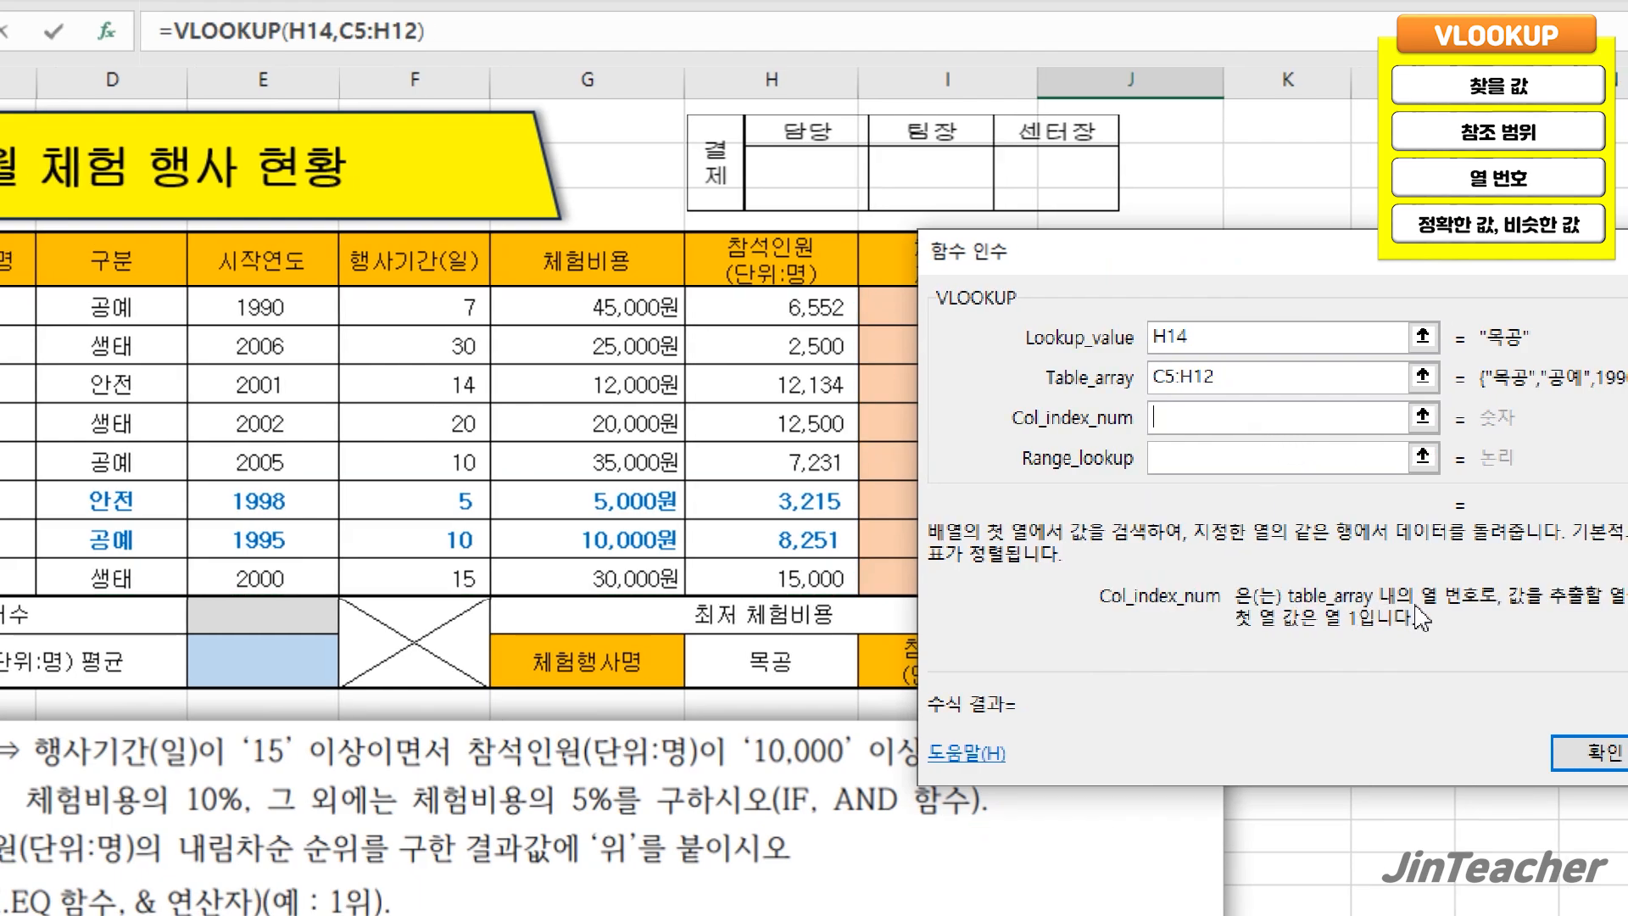
pyautogui.write('6')
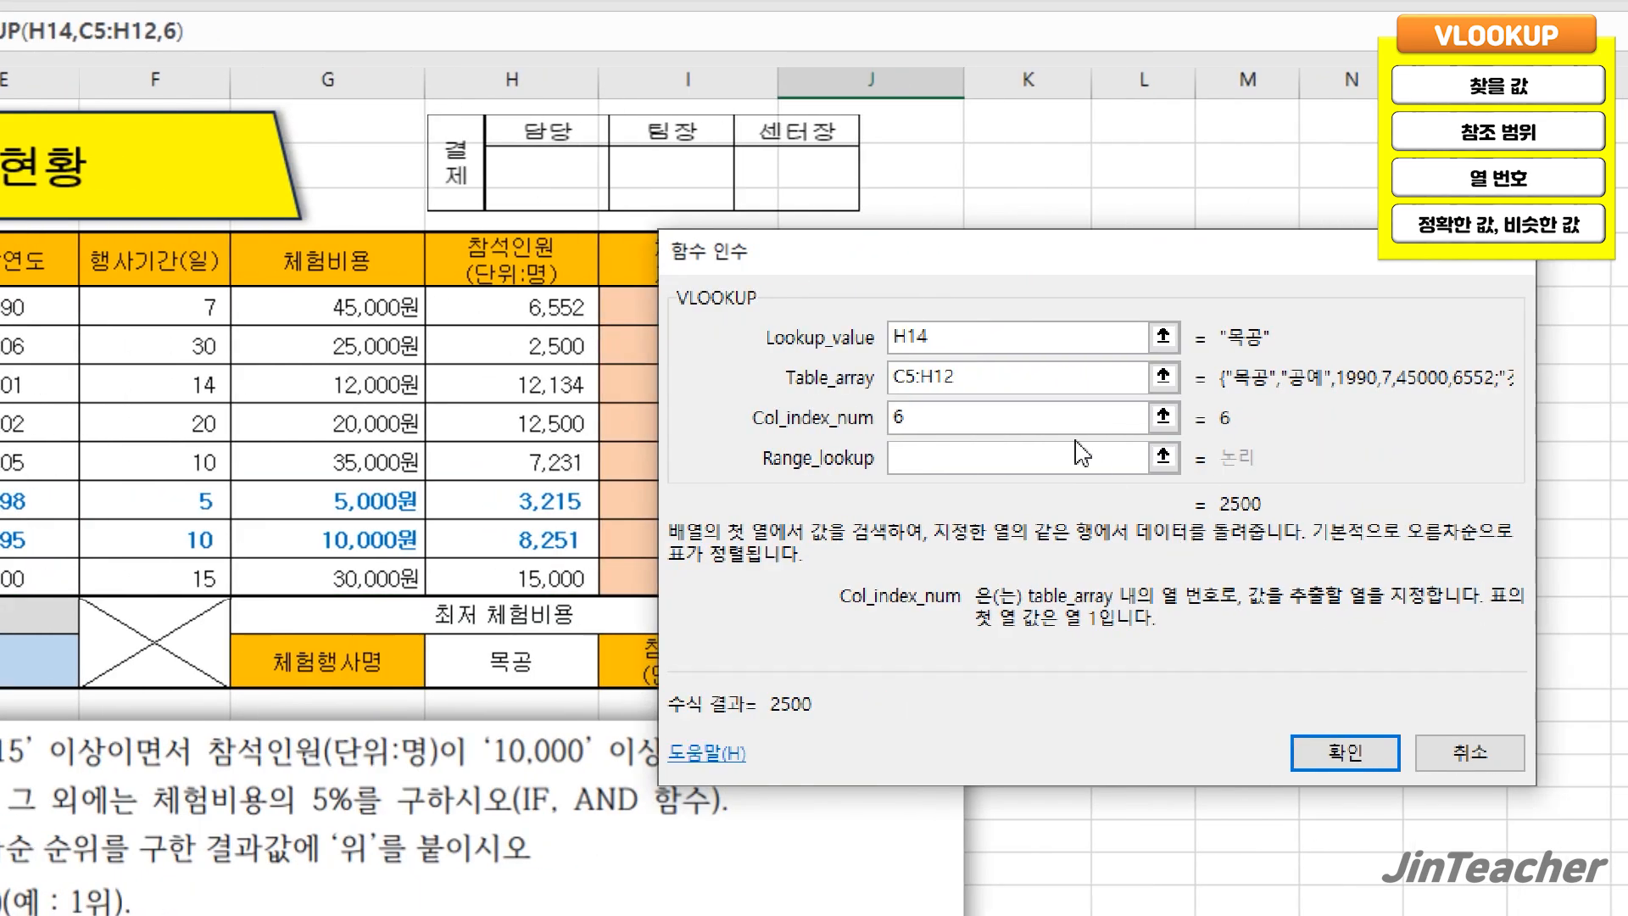
pyautogui.click(1082, 455)
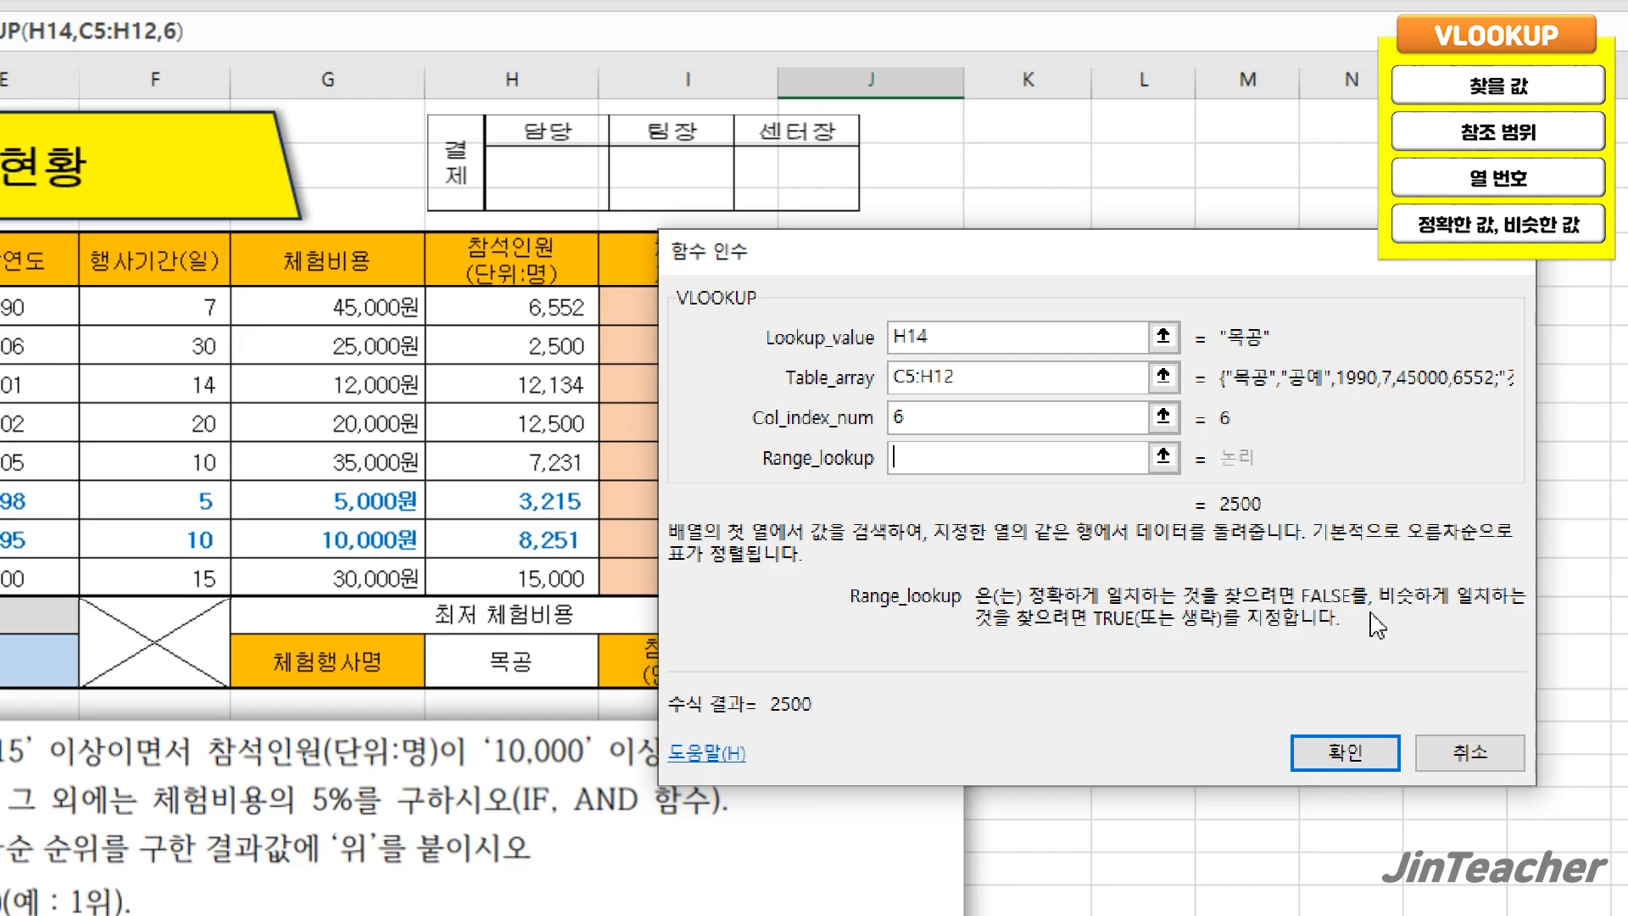
pyautogui.write('0')
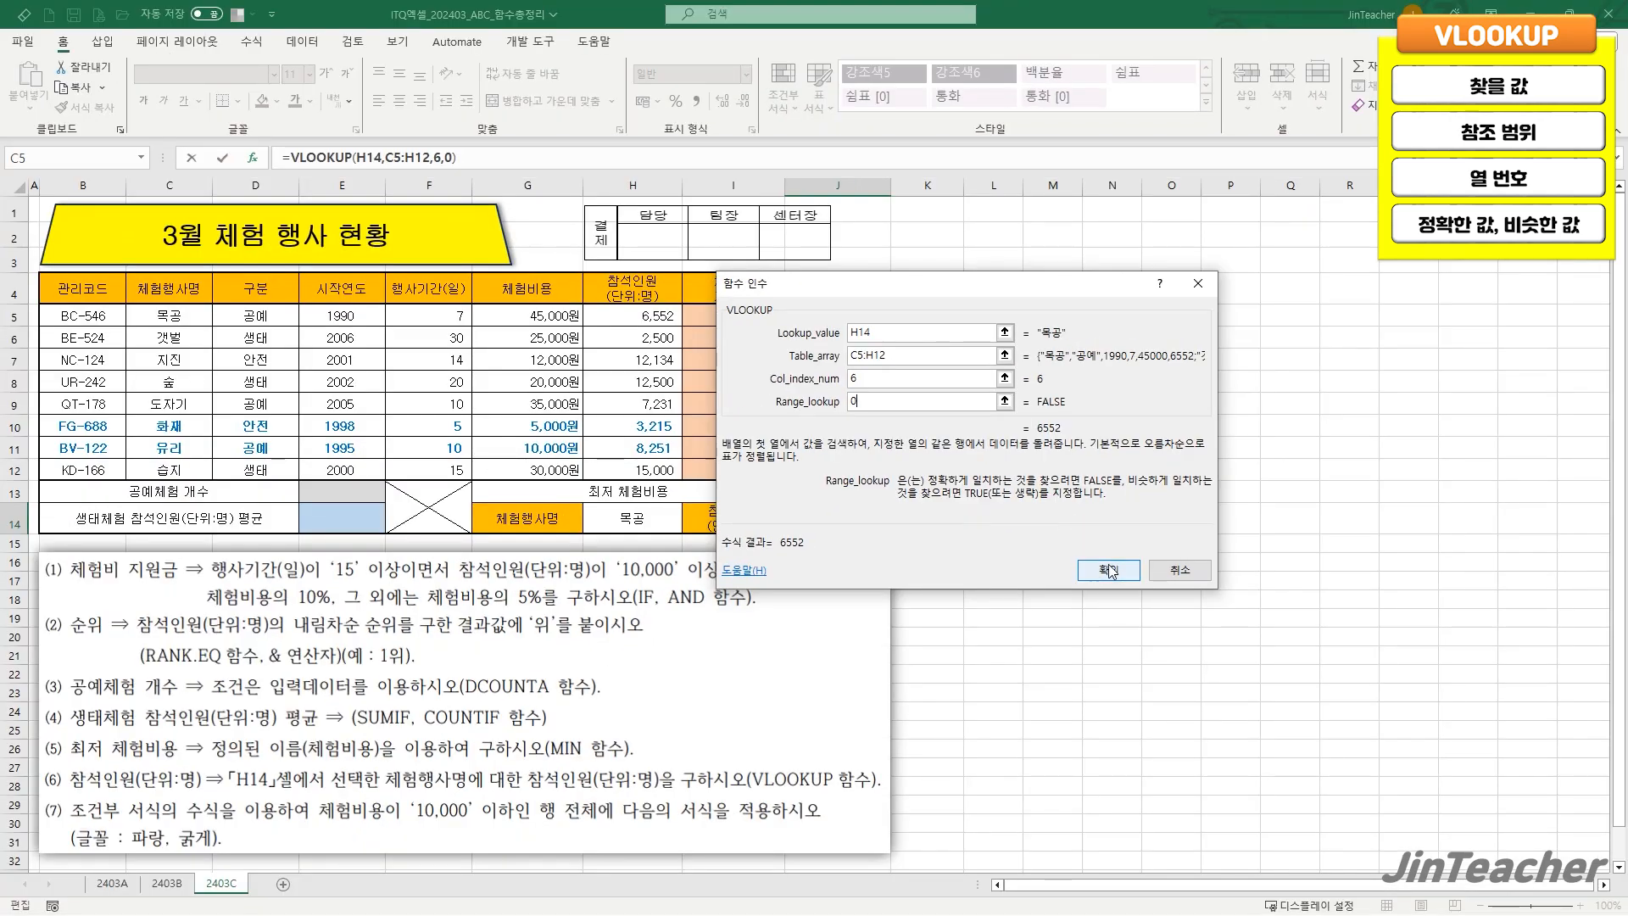
pyautogui.click(1345, 752)
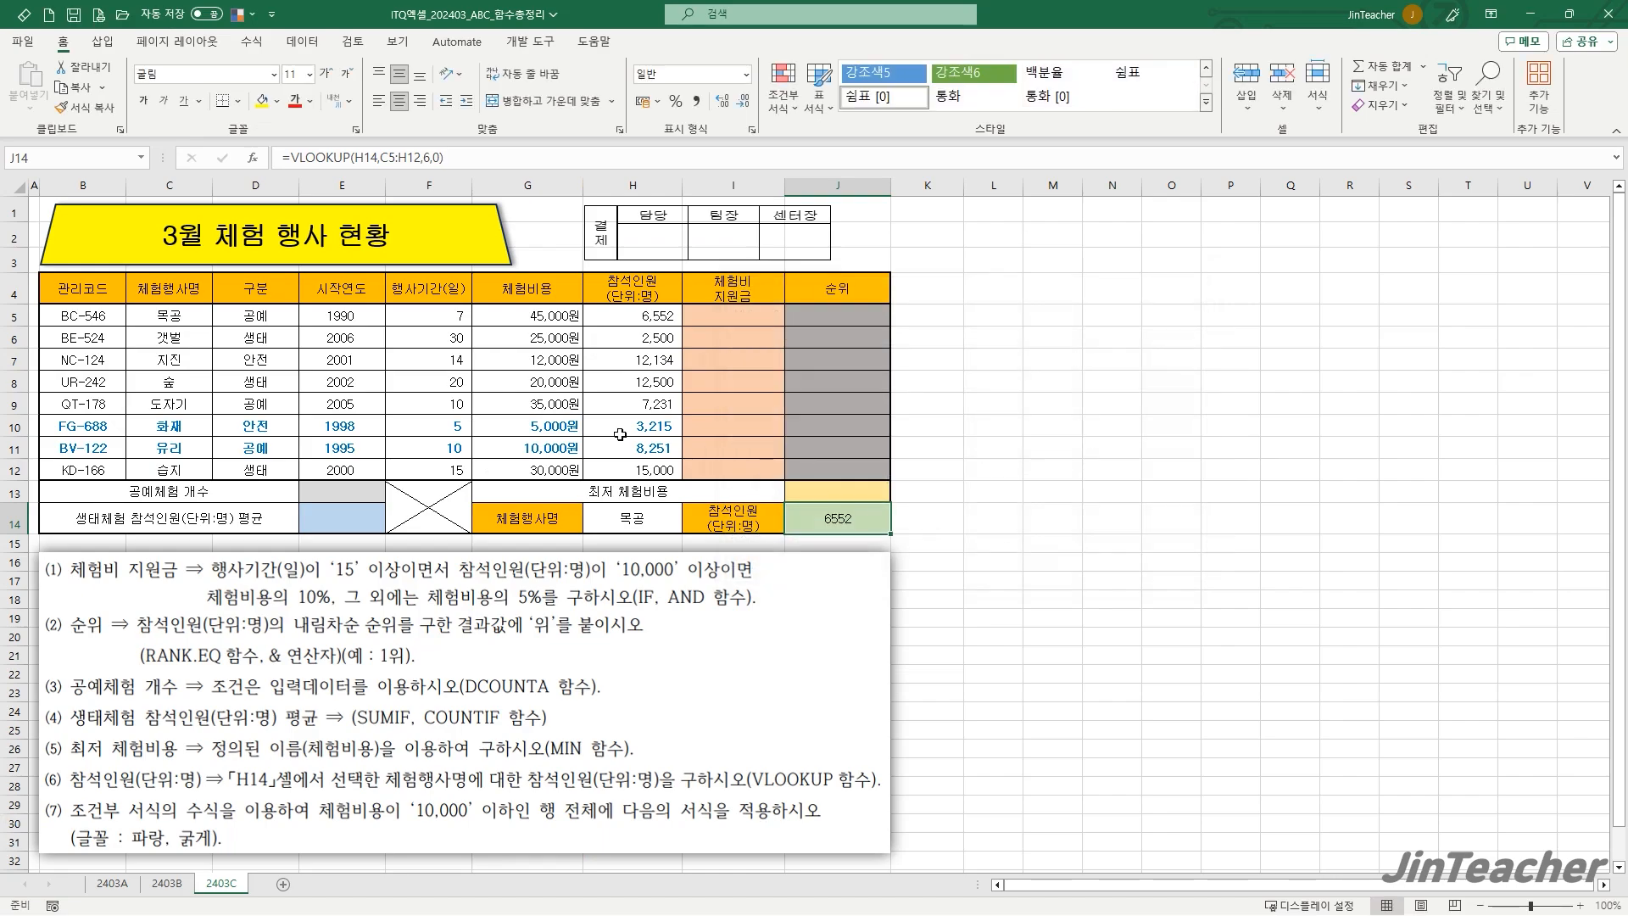
pyautogui.moveTo(157, 320); pyautogui.dragTo(674, 319)
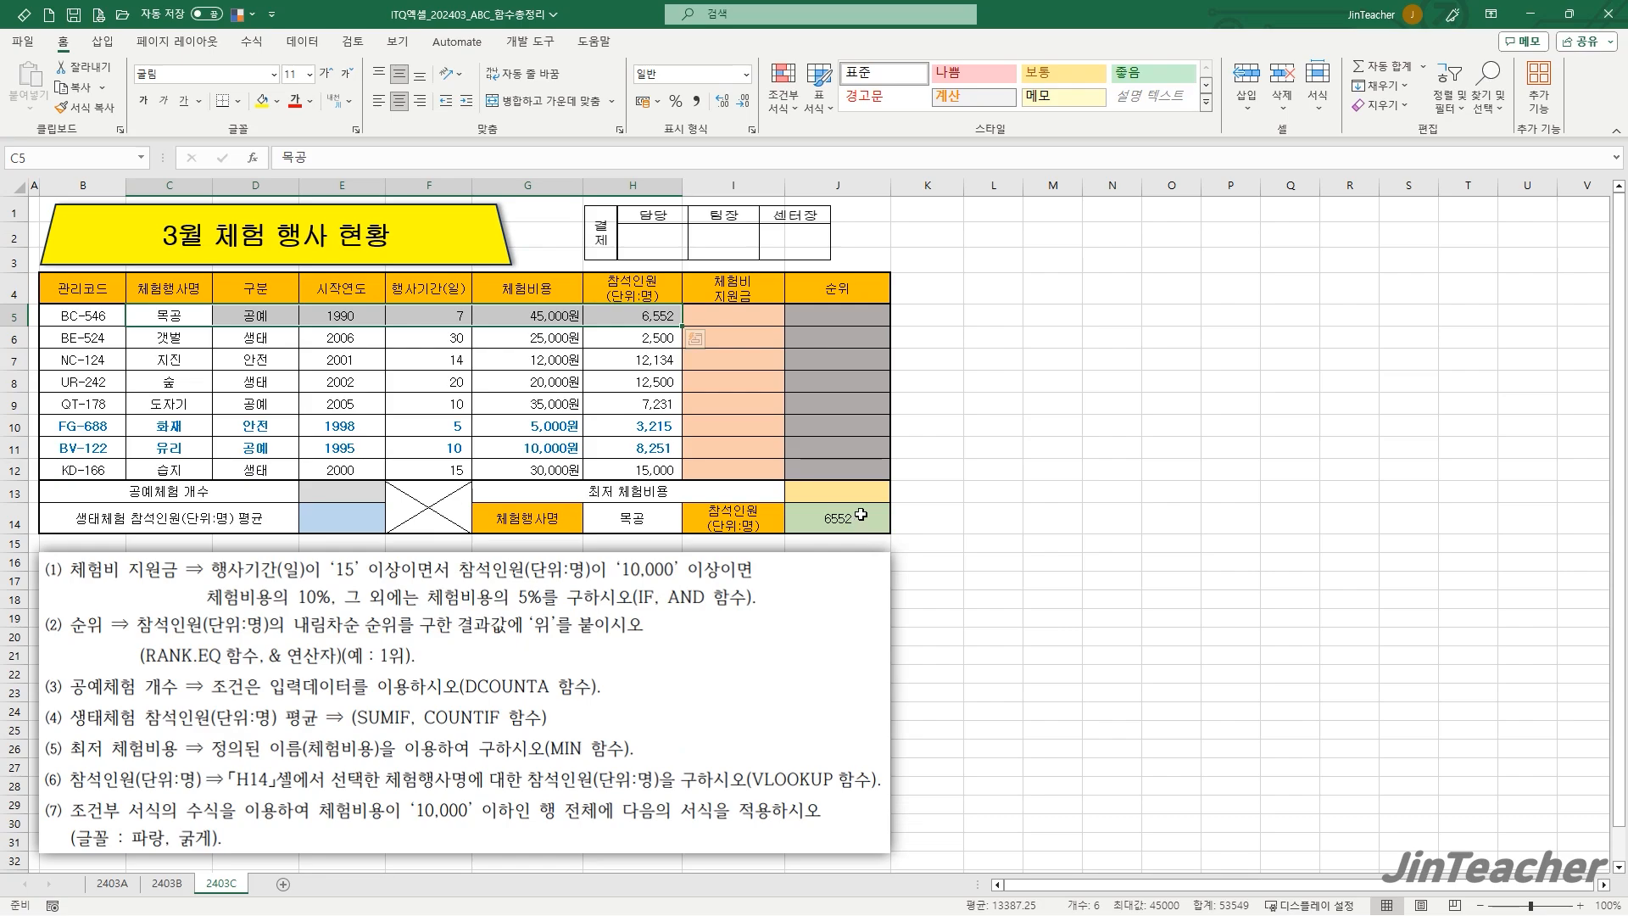
pyautogui.click(1003, 647)
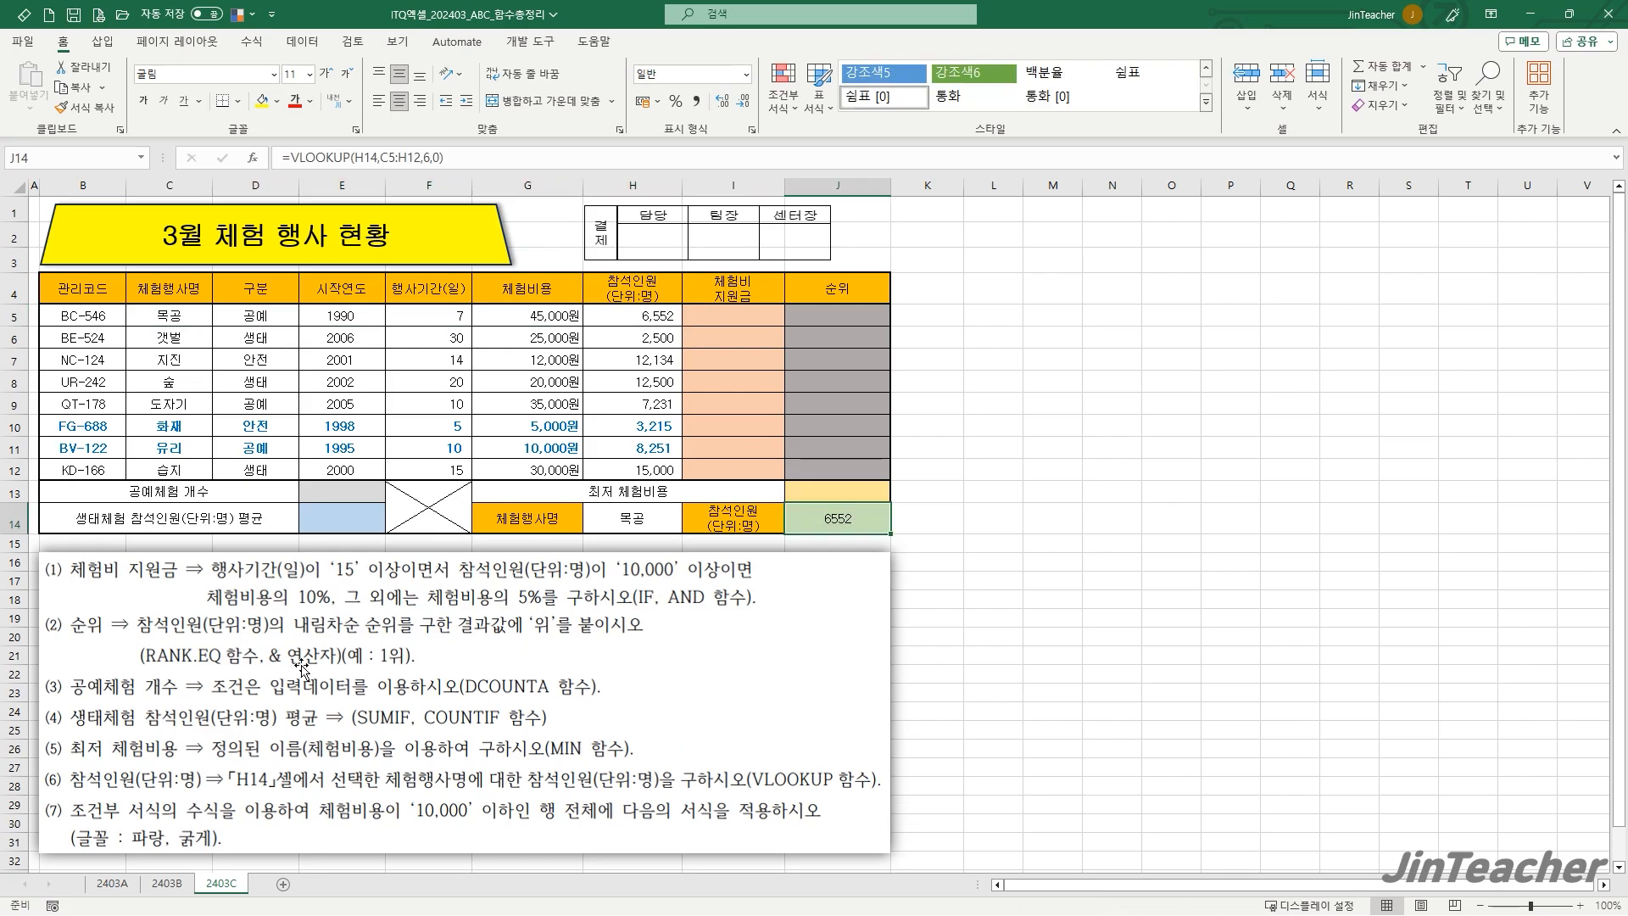
# - Switch to sheet 2403B and examine the volunteer name and applicant lookup cells in row 14 and the data range C5:H12
pyautogui.click(167, 883)
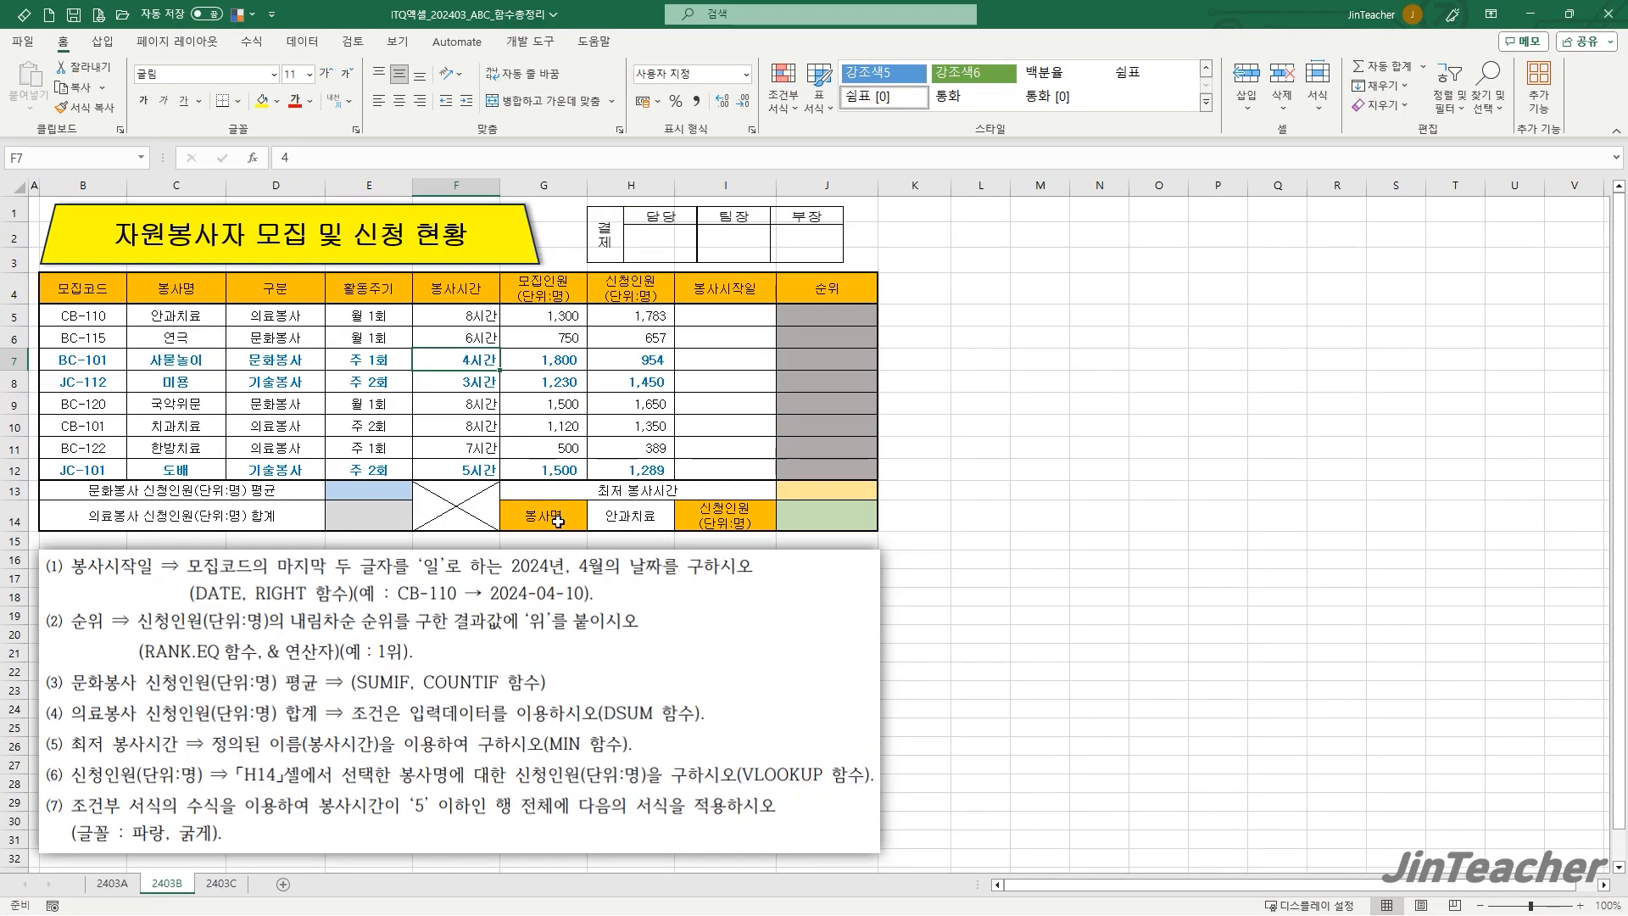
pyautogui.click(557, 520)
pyautogui.click(690, 511)
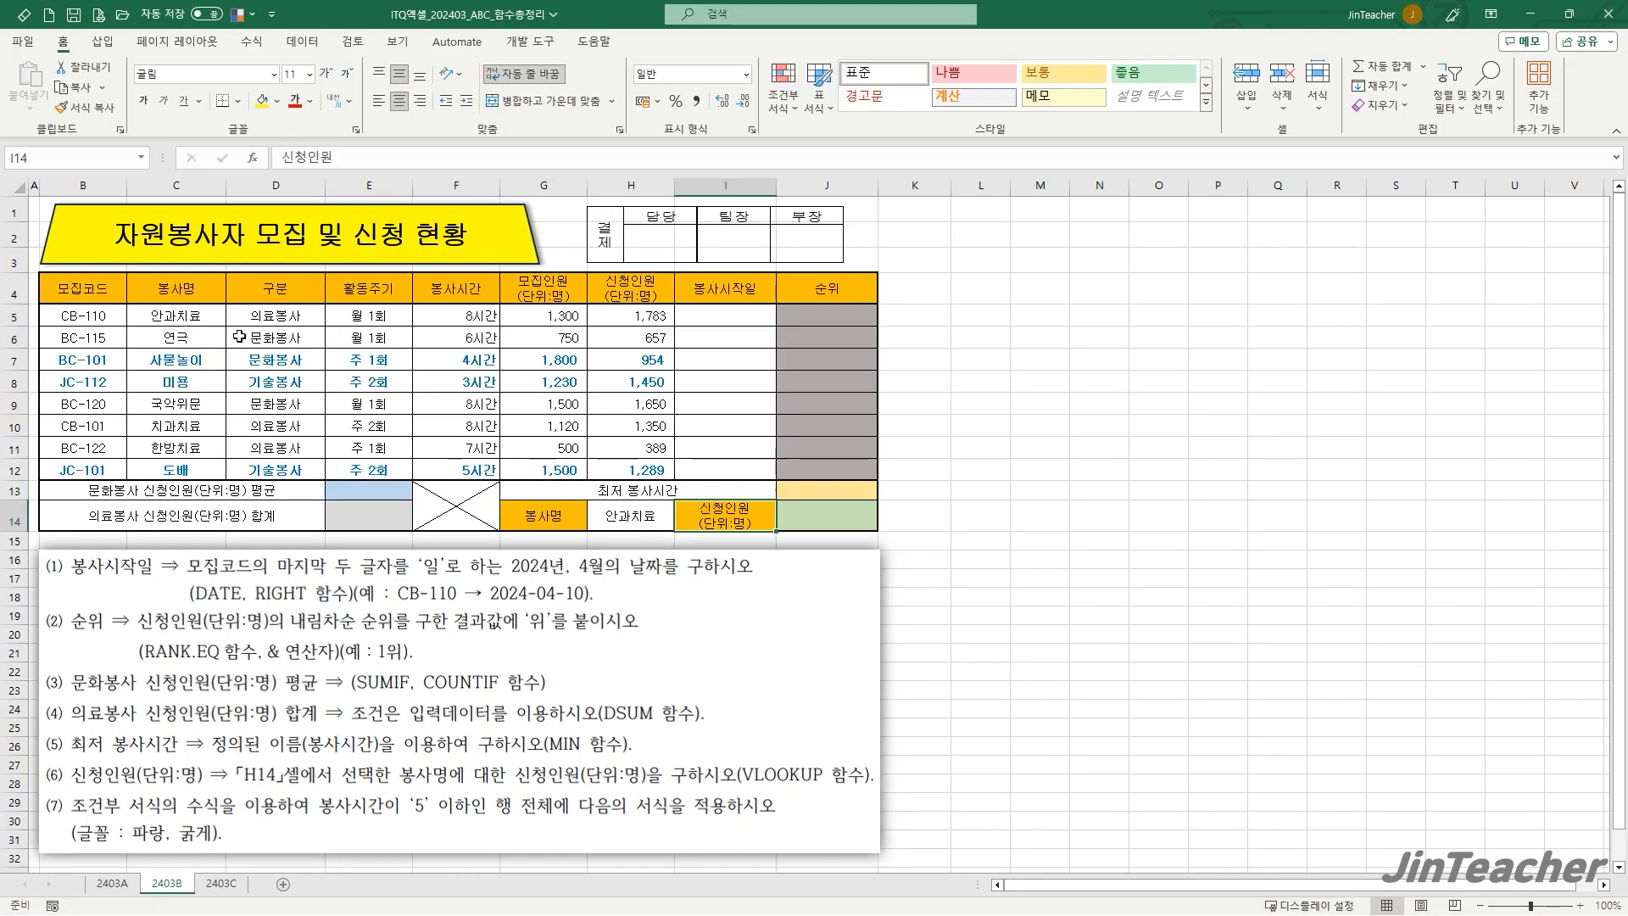
pyautogui.click(192, 314)
pyautogui.moveTo(198, 314); pyautogui.dragTo(629, 468)
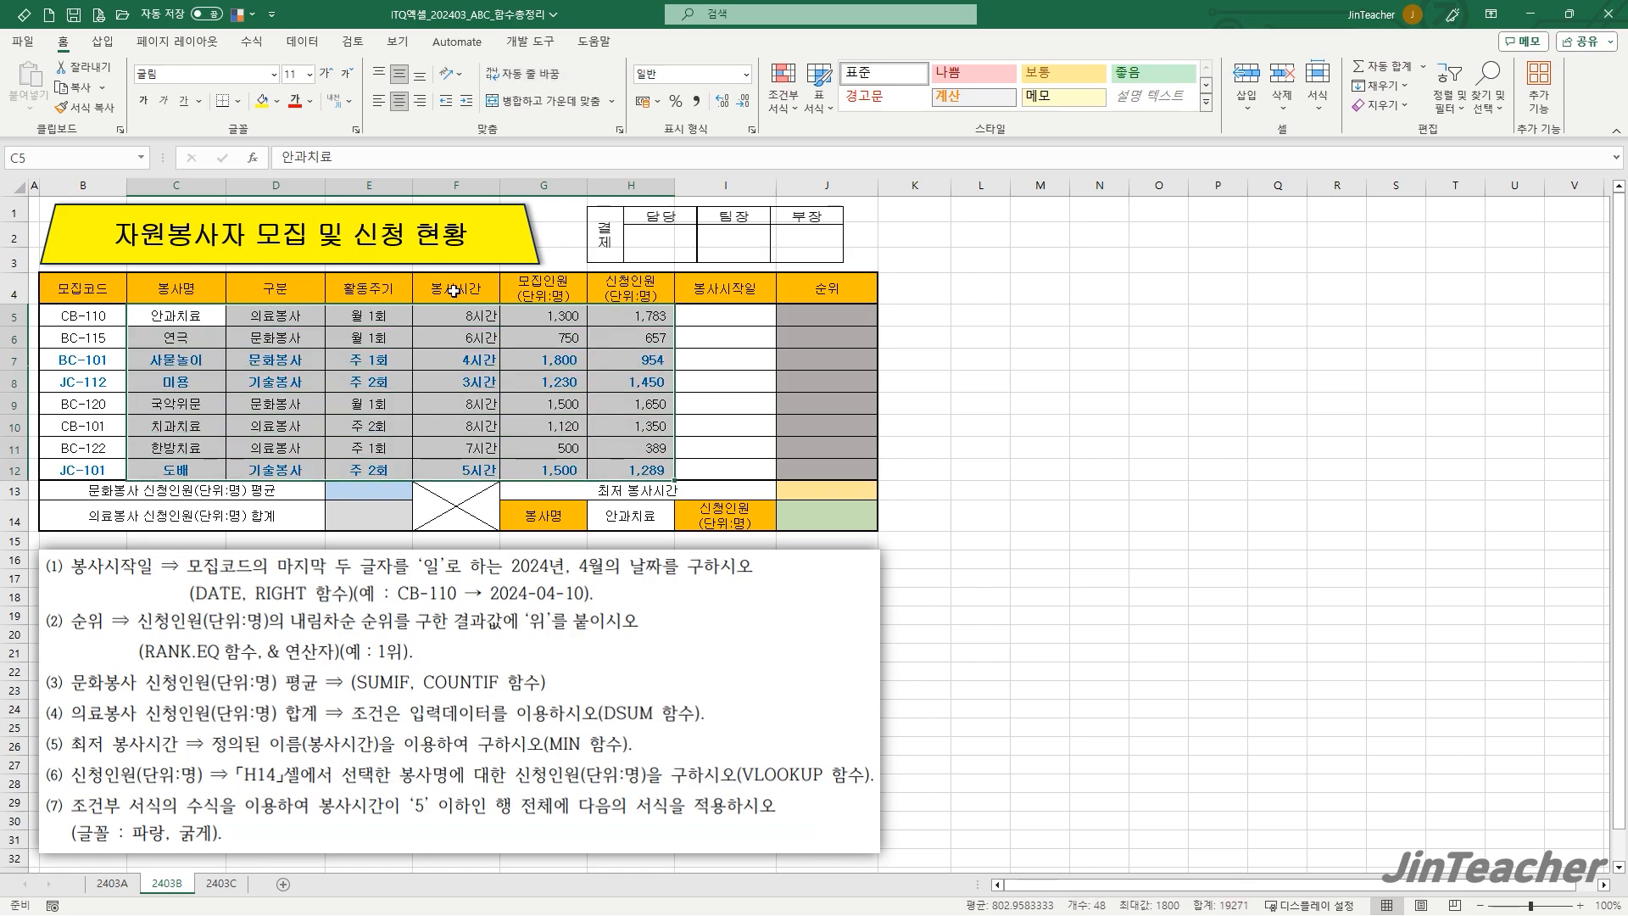
# - Insert the VLOOKUP function in cell J14 of sheet 2403B, choosing it from the recently used functions (최근에 사용한 함수)
pyautogui.click(844, 514)
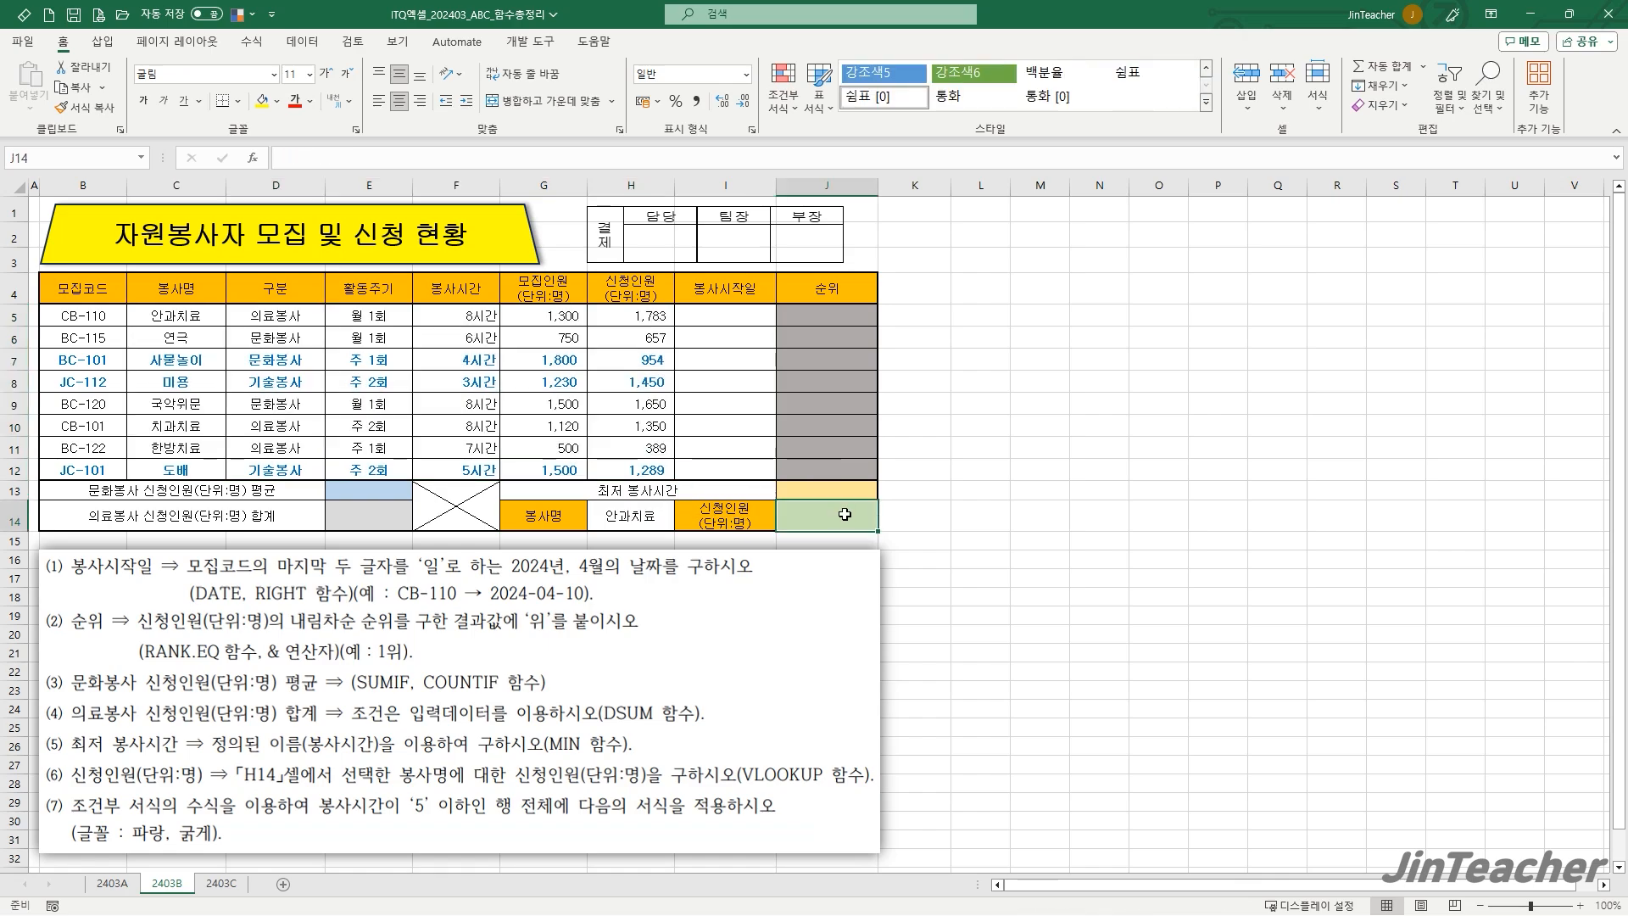
pyautogui.click(255, 159)
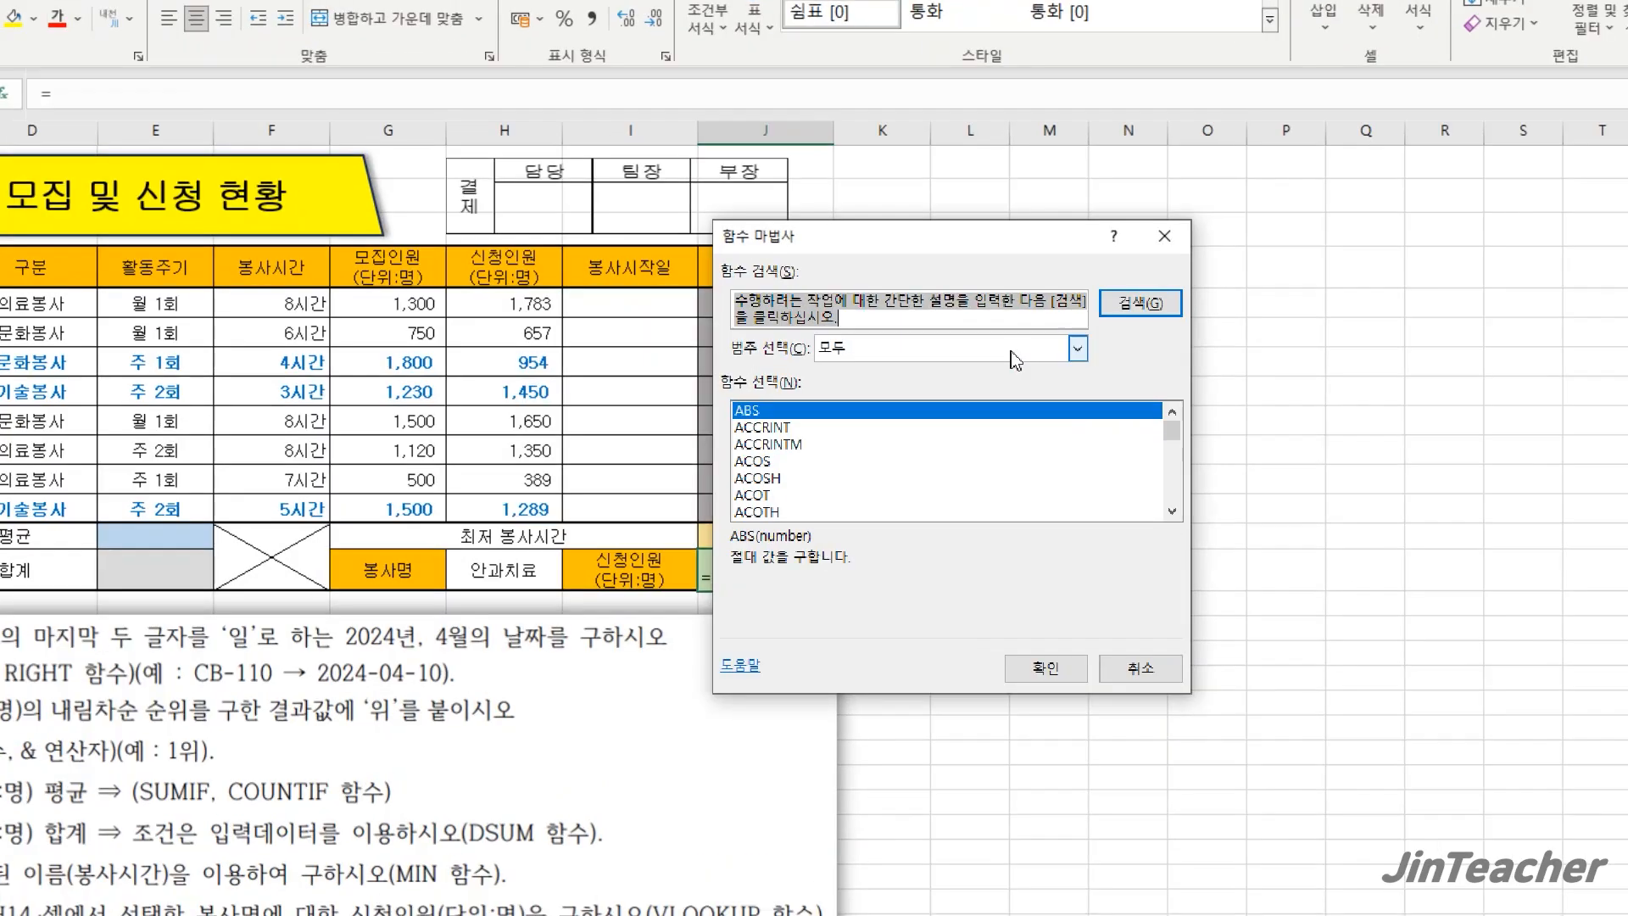
pyautogui.click(1012, 350)
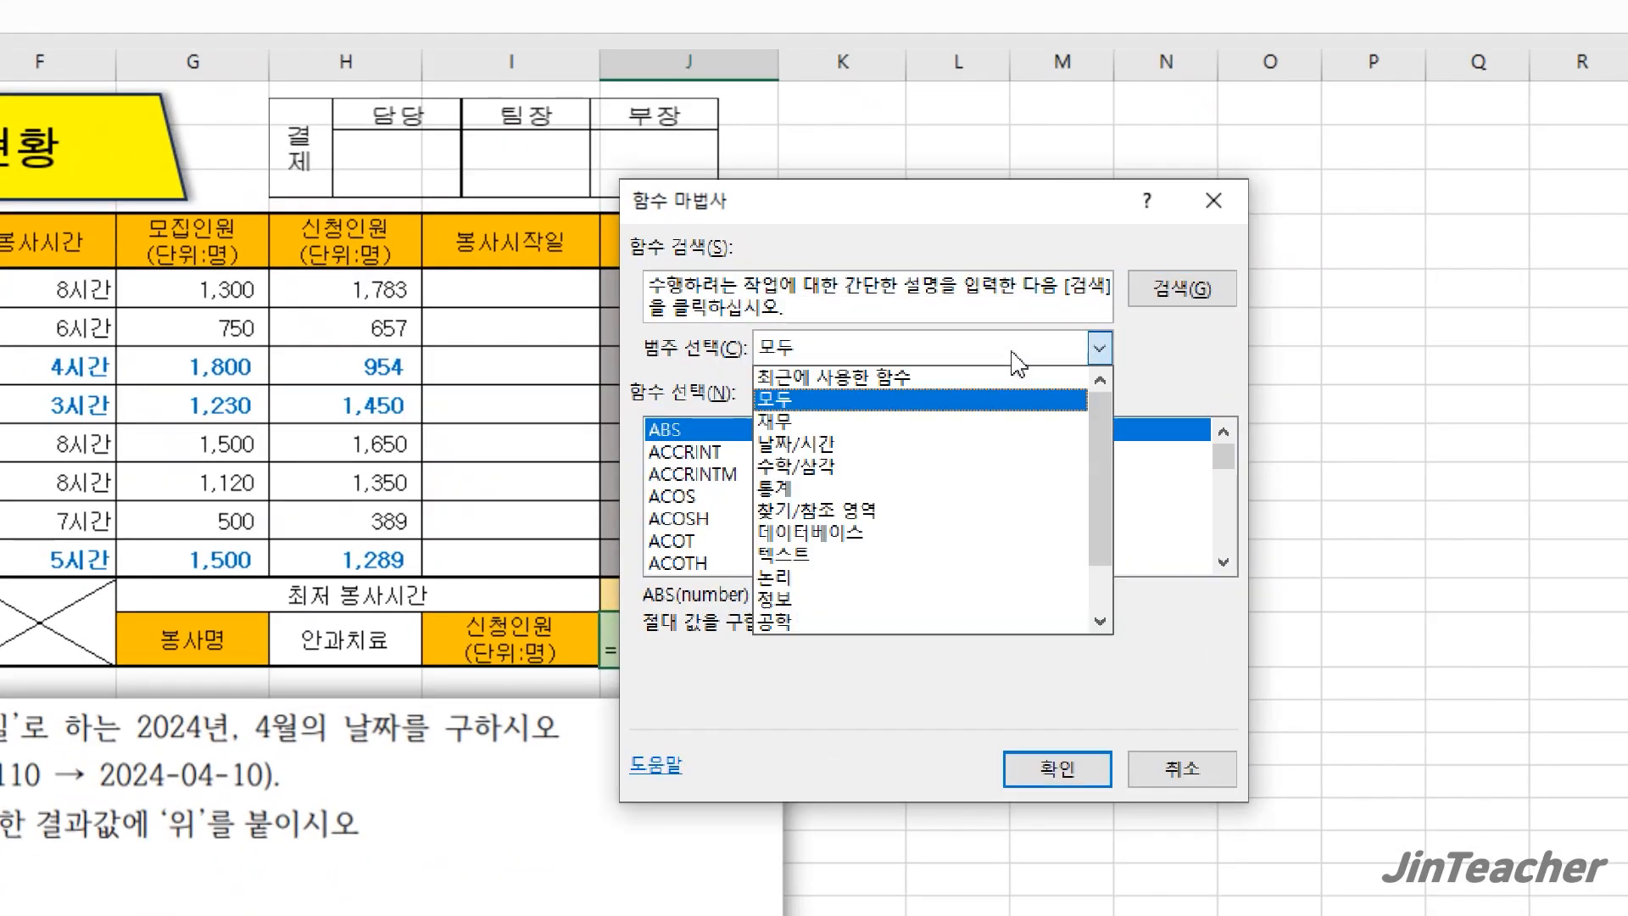
pyautogui.click(912, 378)
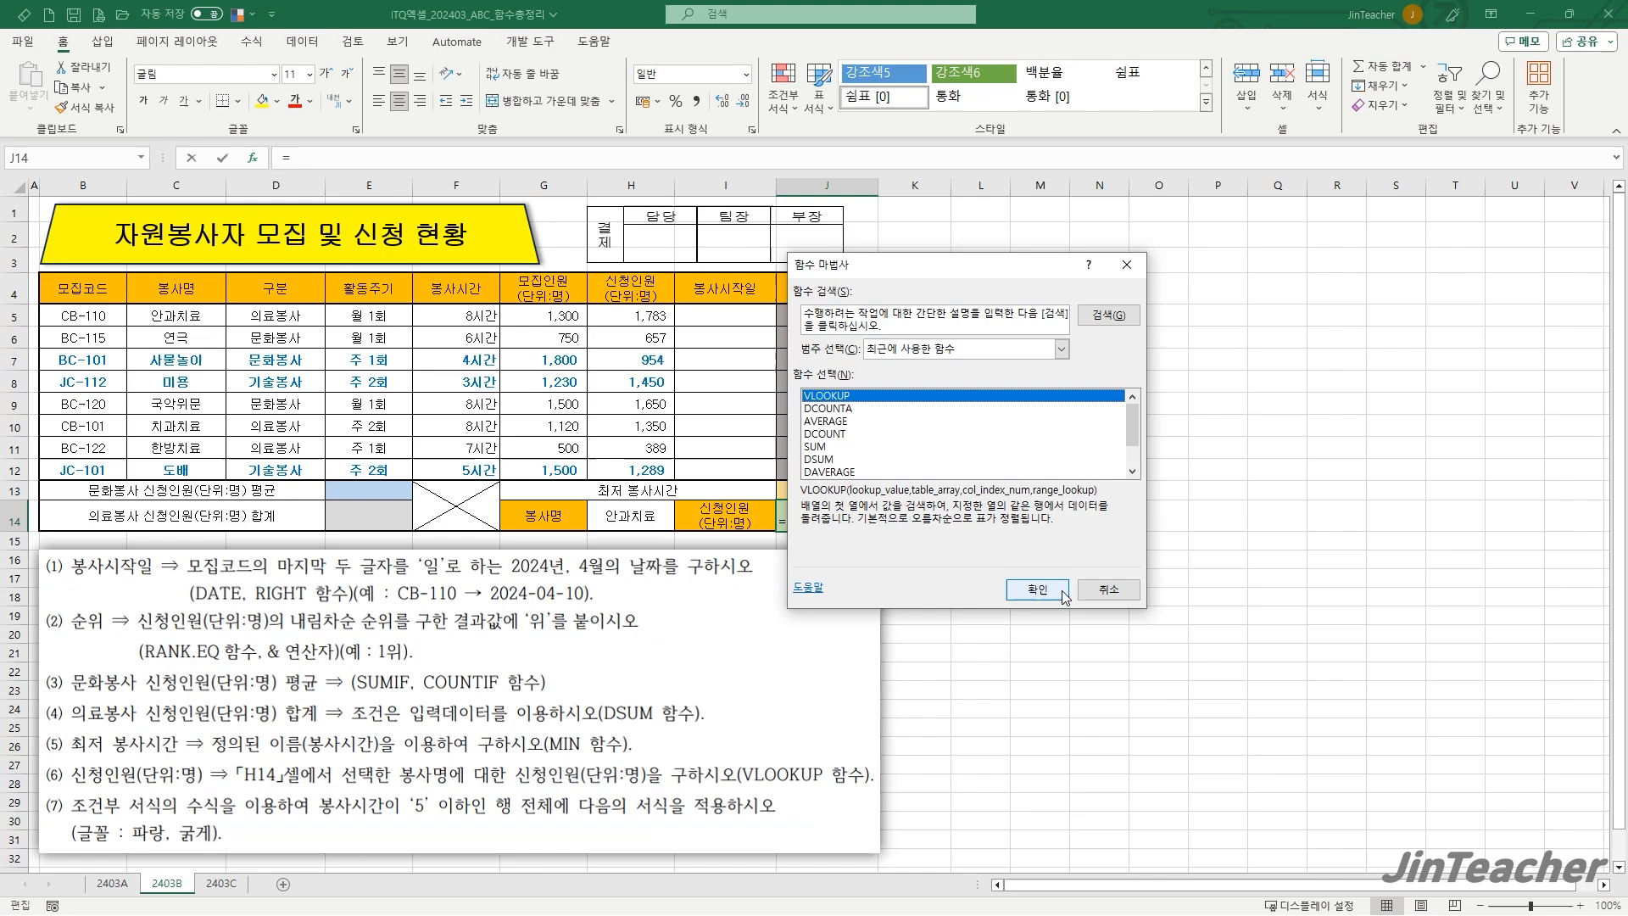
pyautogui.click(1056, 768)
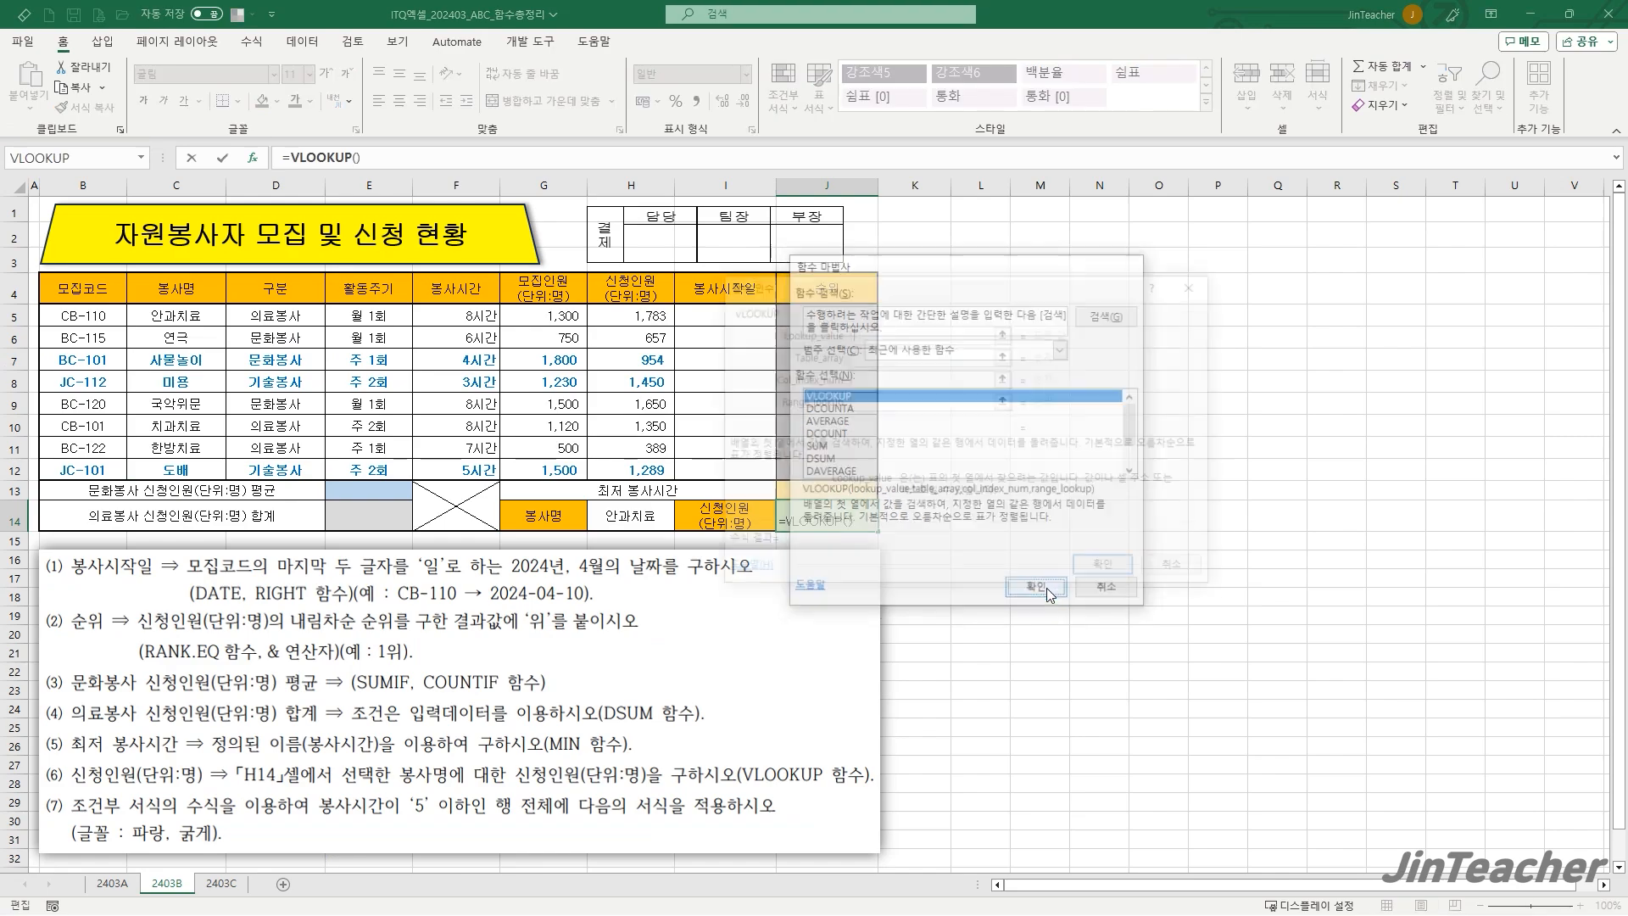
# - Set VLOOKUP's lookup value to the volunteer name cell H14 and its table array to C5:H12
pyautogui.moveTo(953, 512); pyautogui.dragTo(1082, 519)
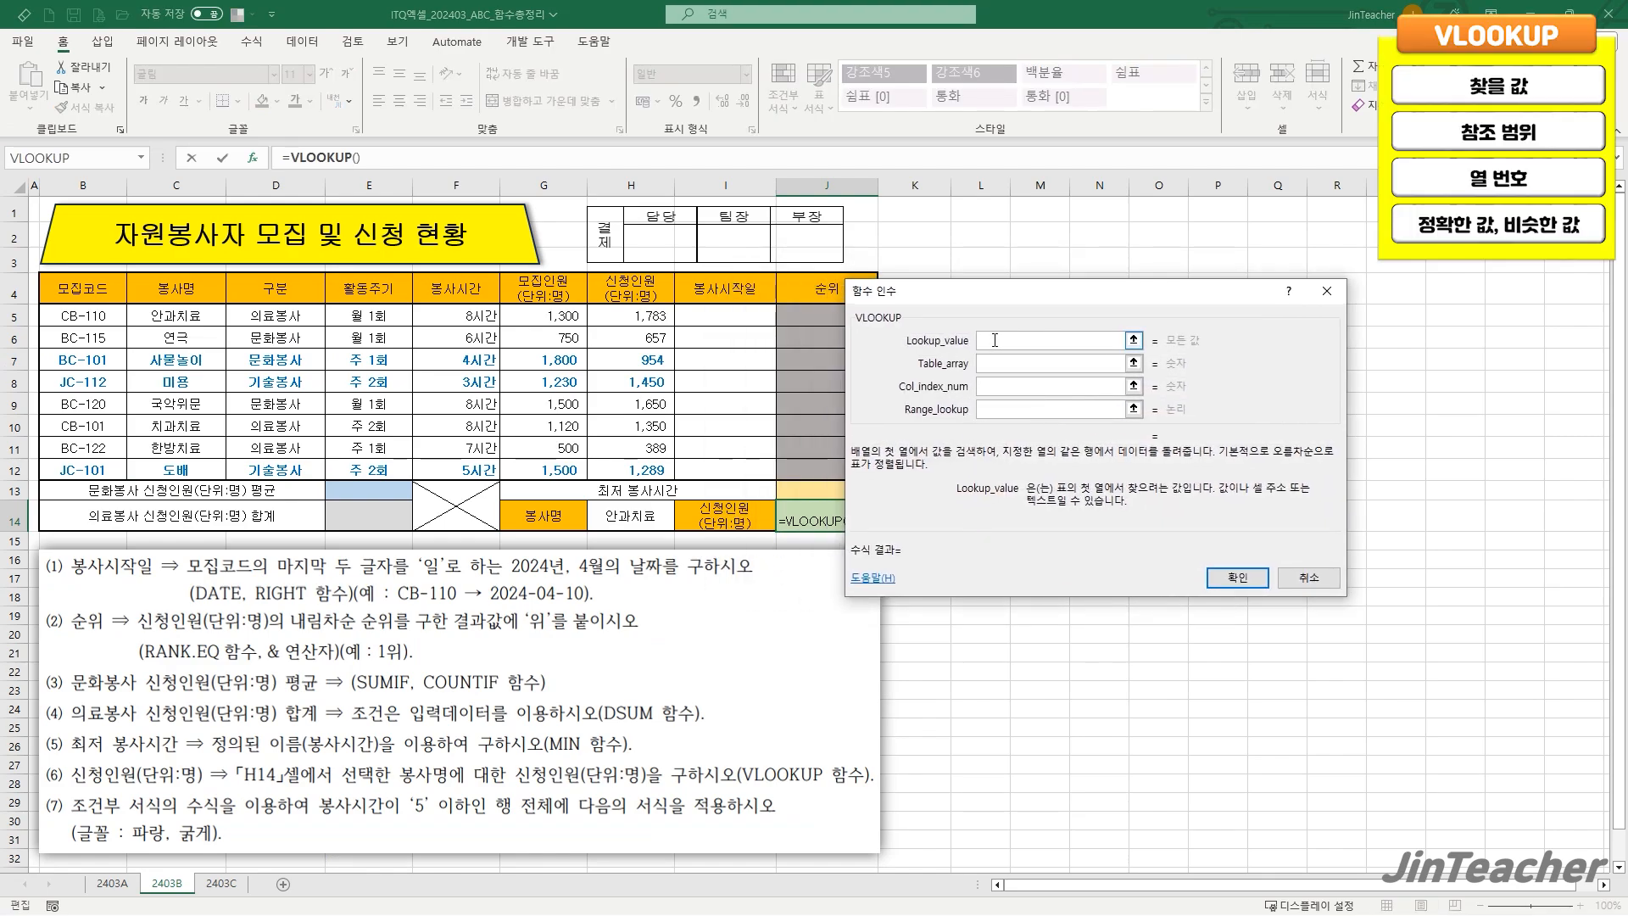
pyautogui.click(667, 505)
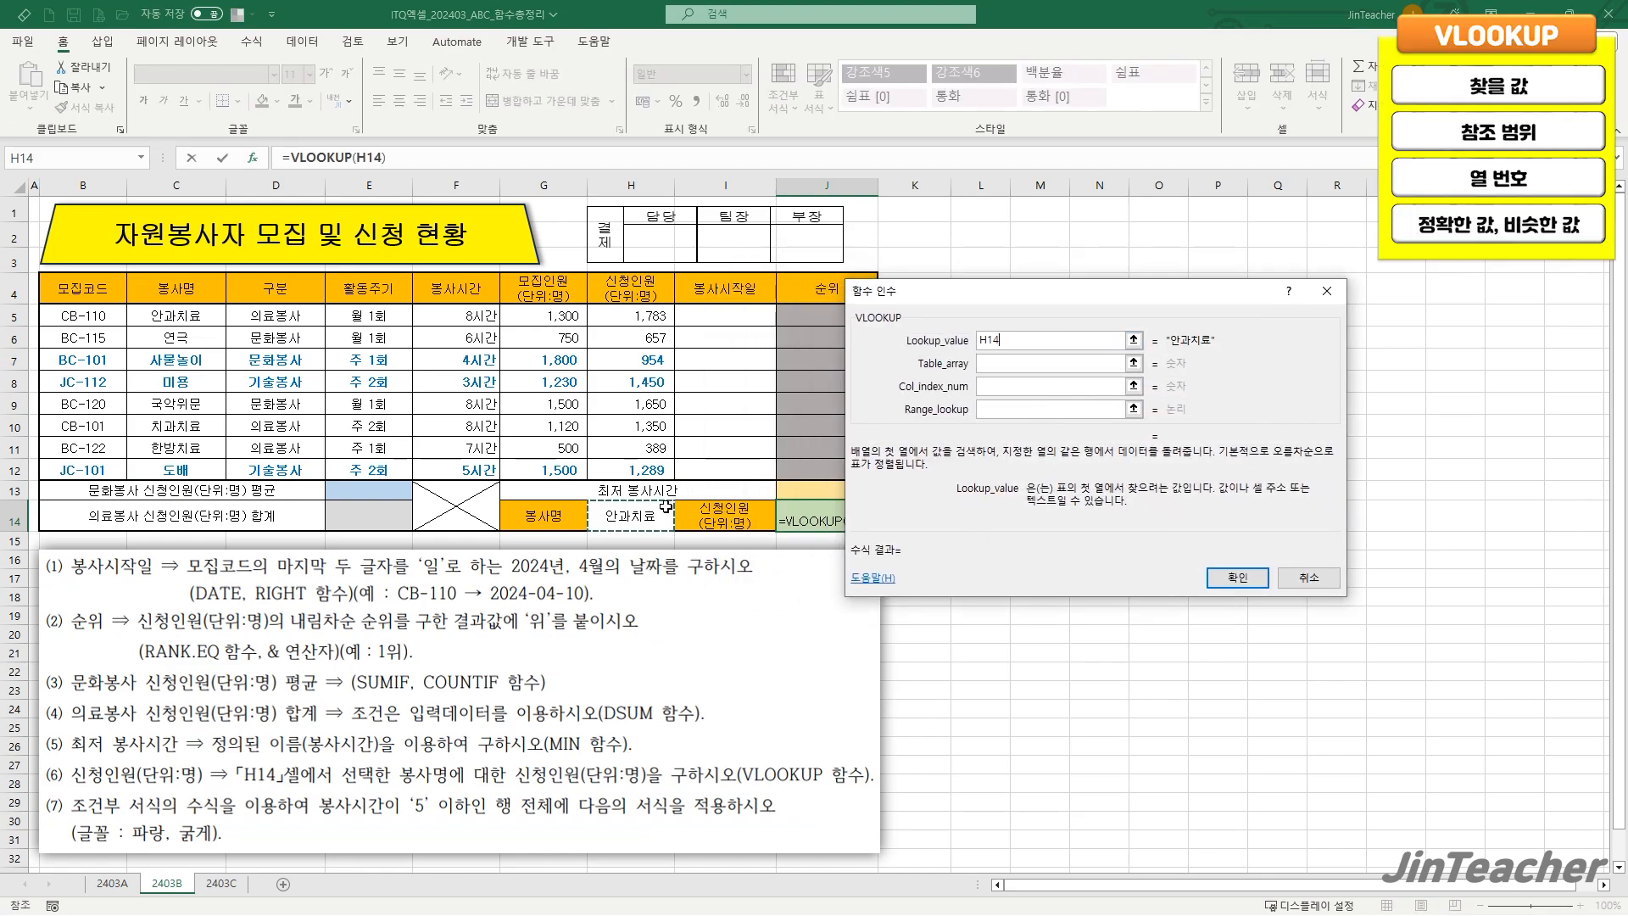
pyautogui.press('Tab')
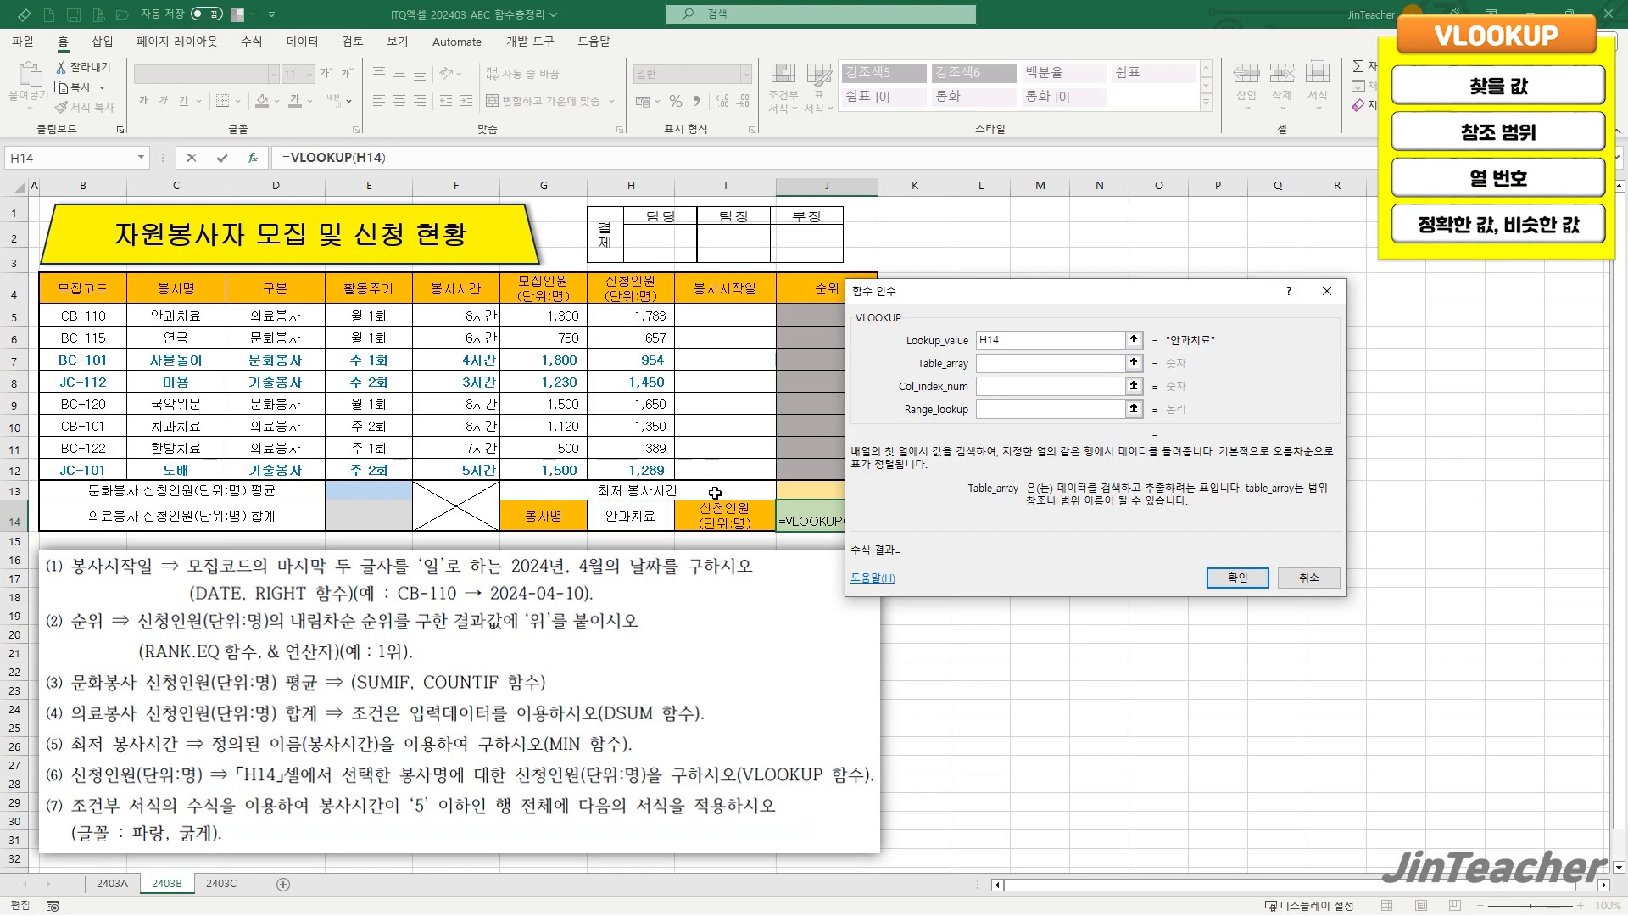
pyautogui.moveTo(178, 318); pyautogui.dragTo(617, 461)
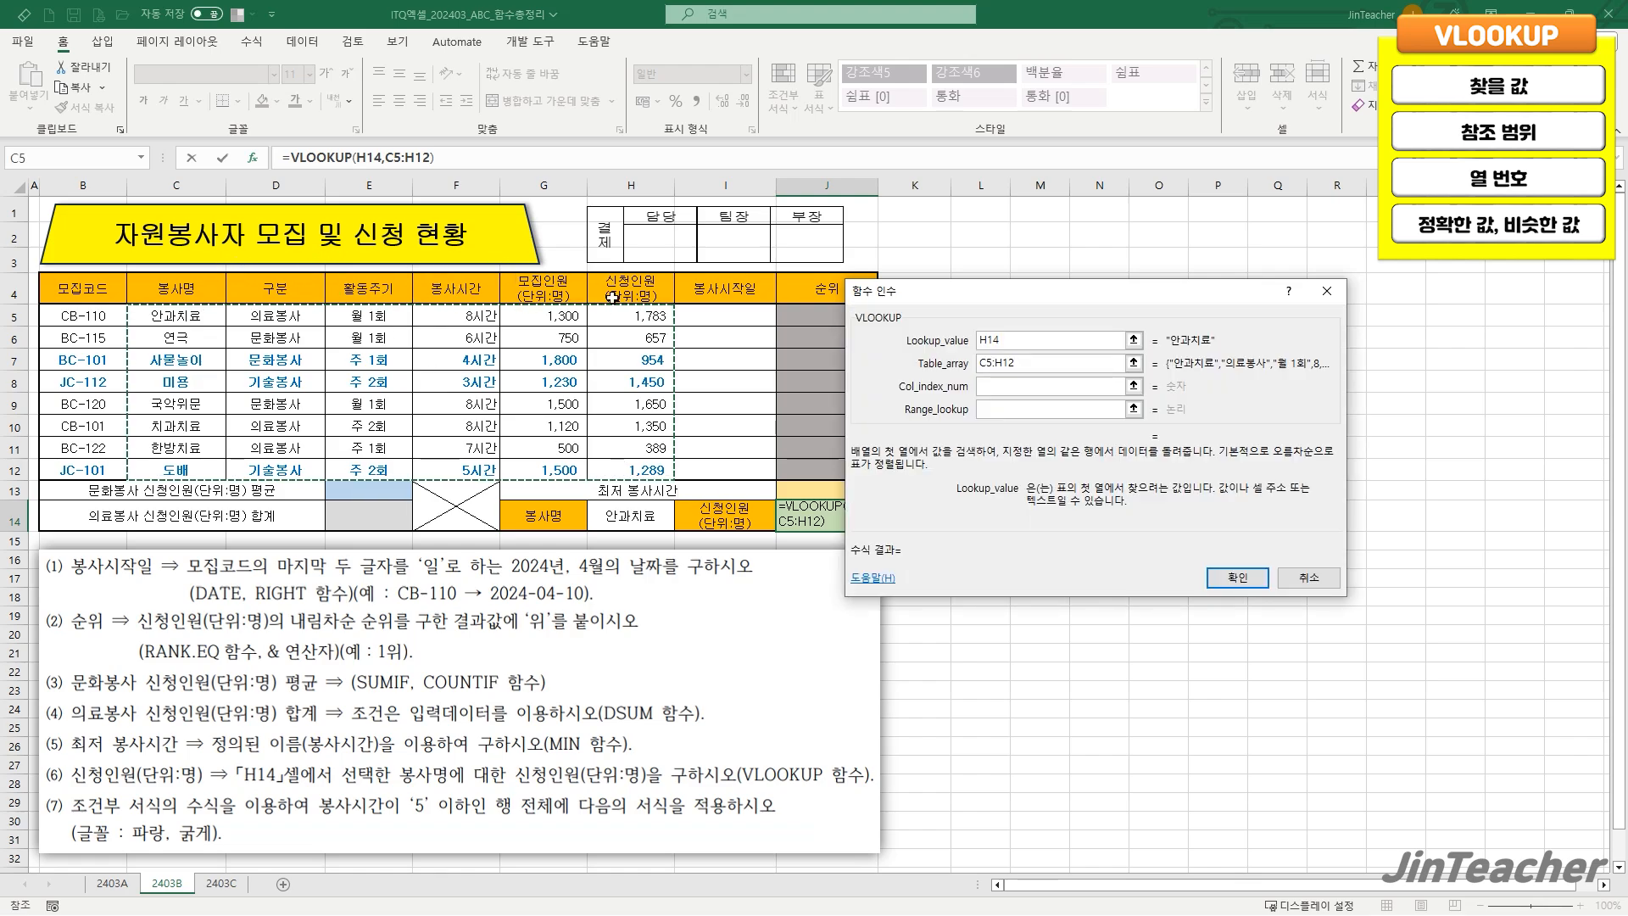
# - Set VLOOKUP's column index to 6 for the applicant count column (신청인원)
pyautogui.click(1031, 392)
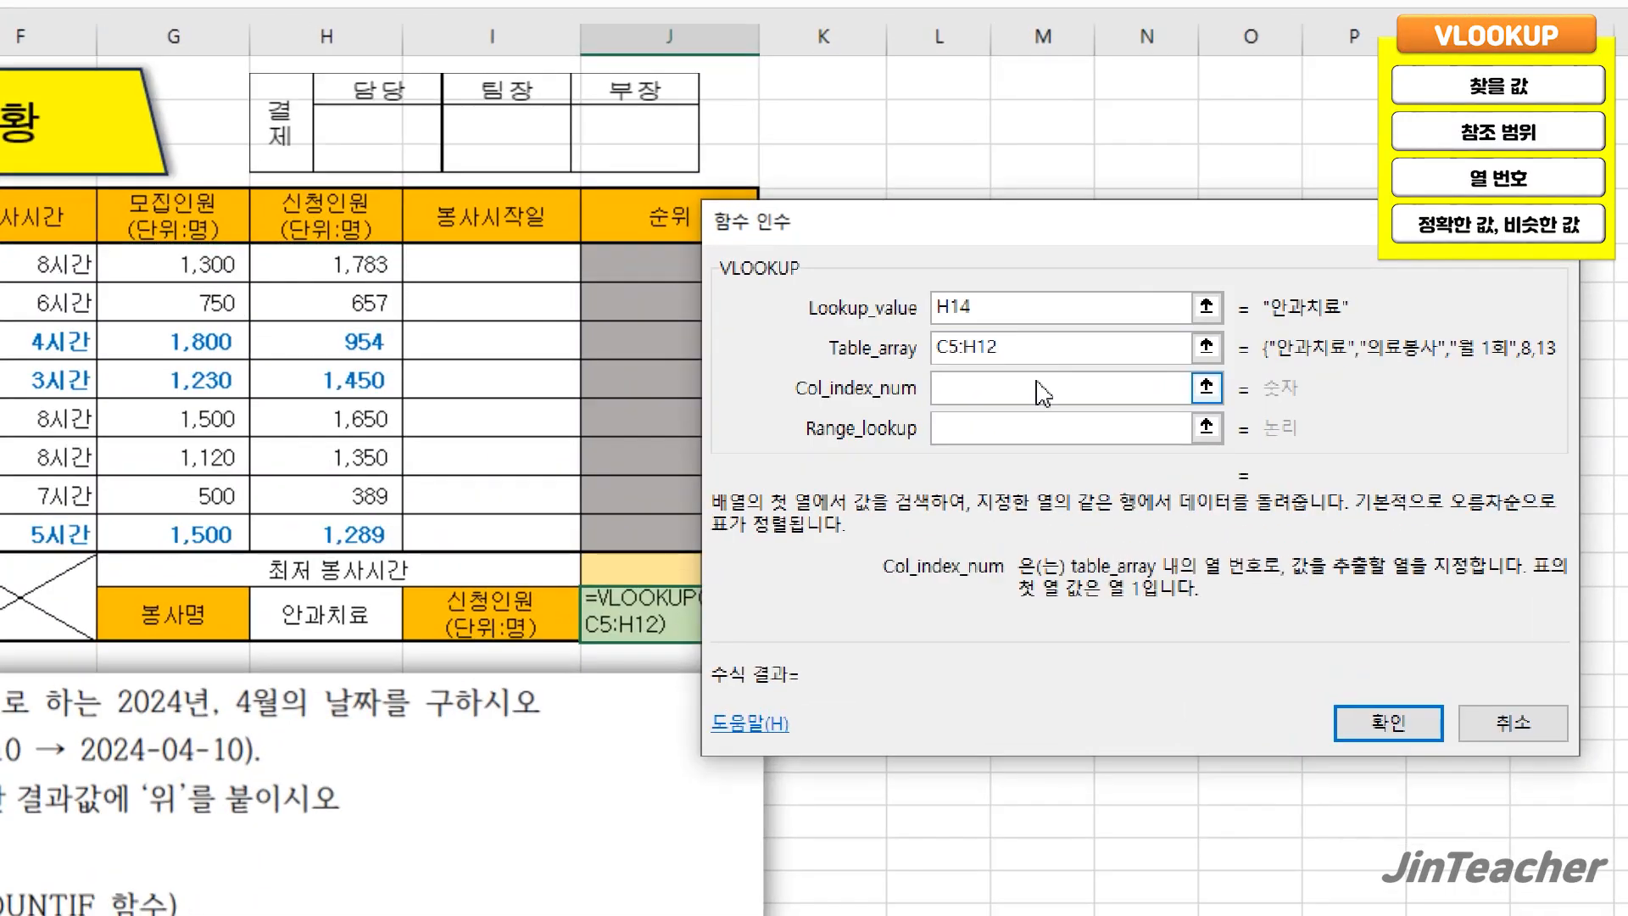
pyautogui.write('6')
pyautogui.press('Tab')
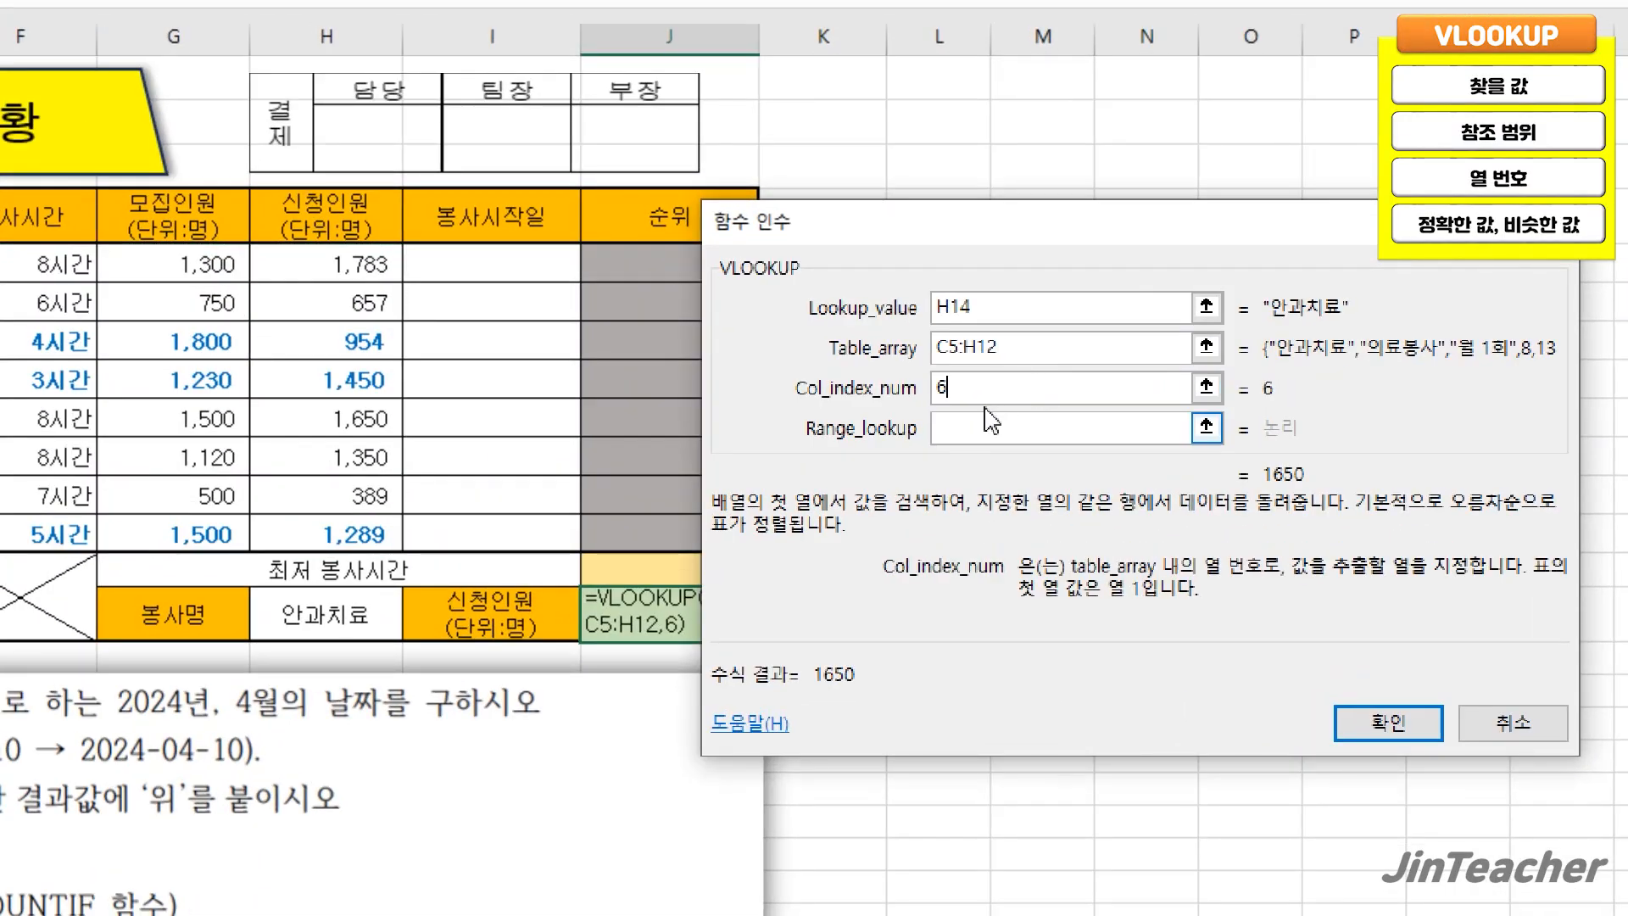
# - Try the range lookup alternately at 0 and left empty to compare the exact-match and approximate-match results
pyautogui.write('0')
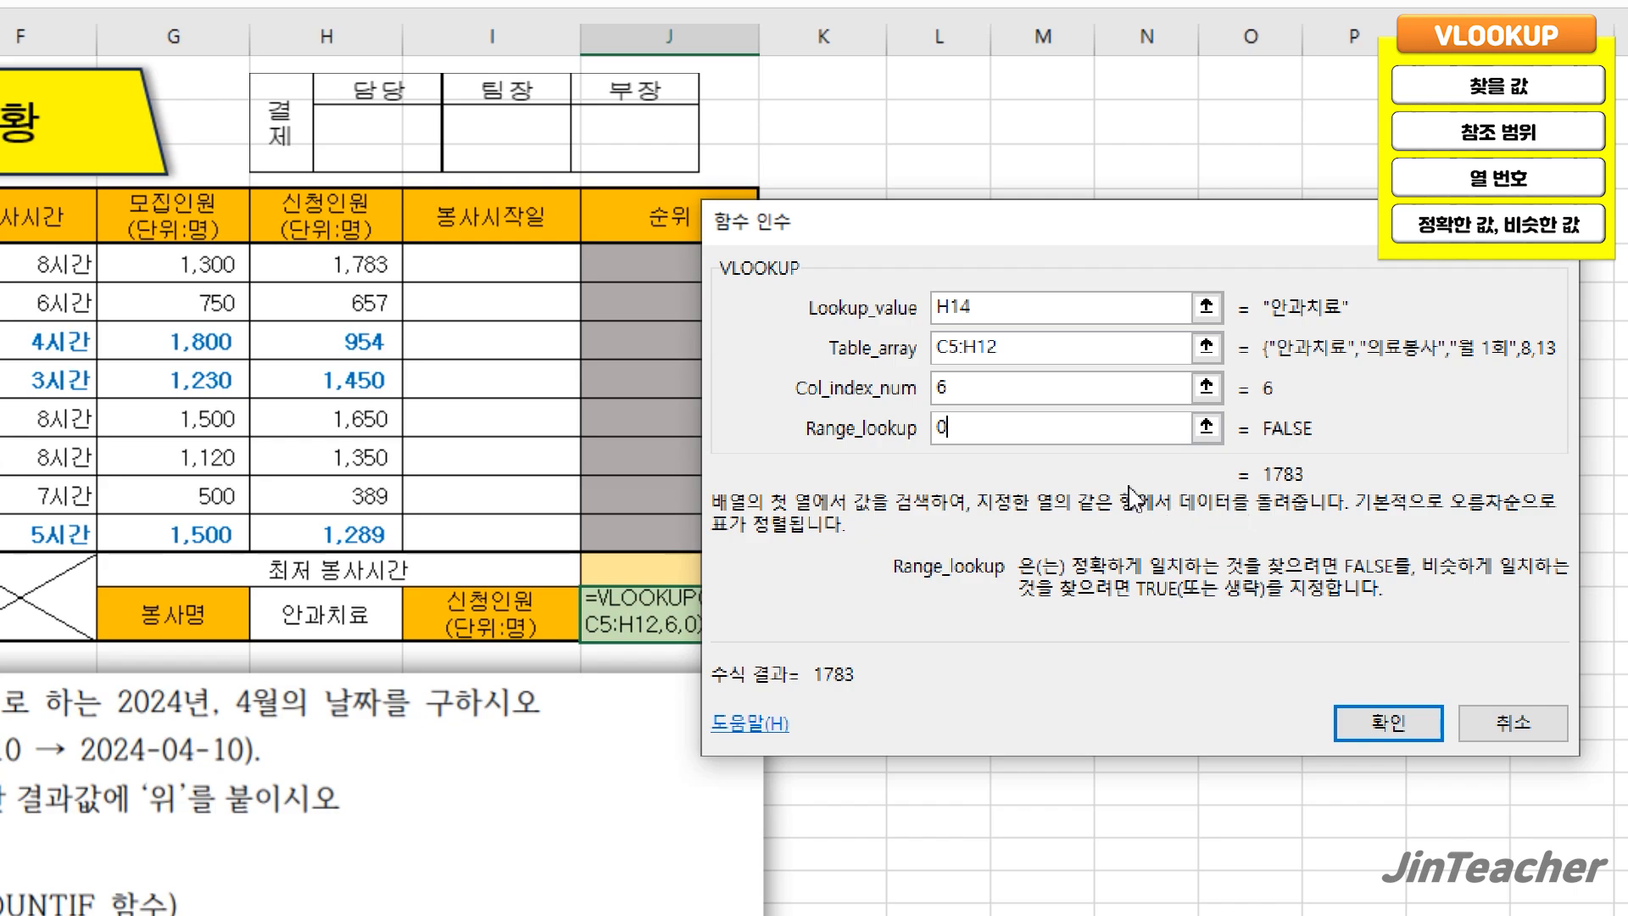
pyautogui.press('BackSpace')
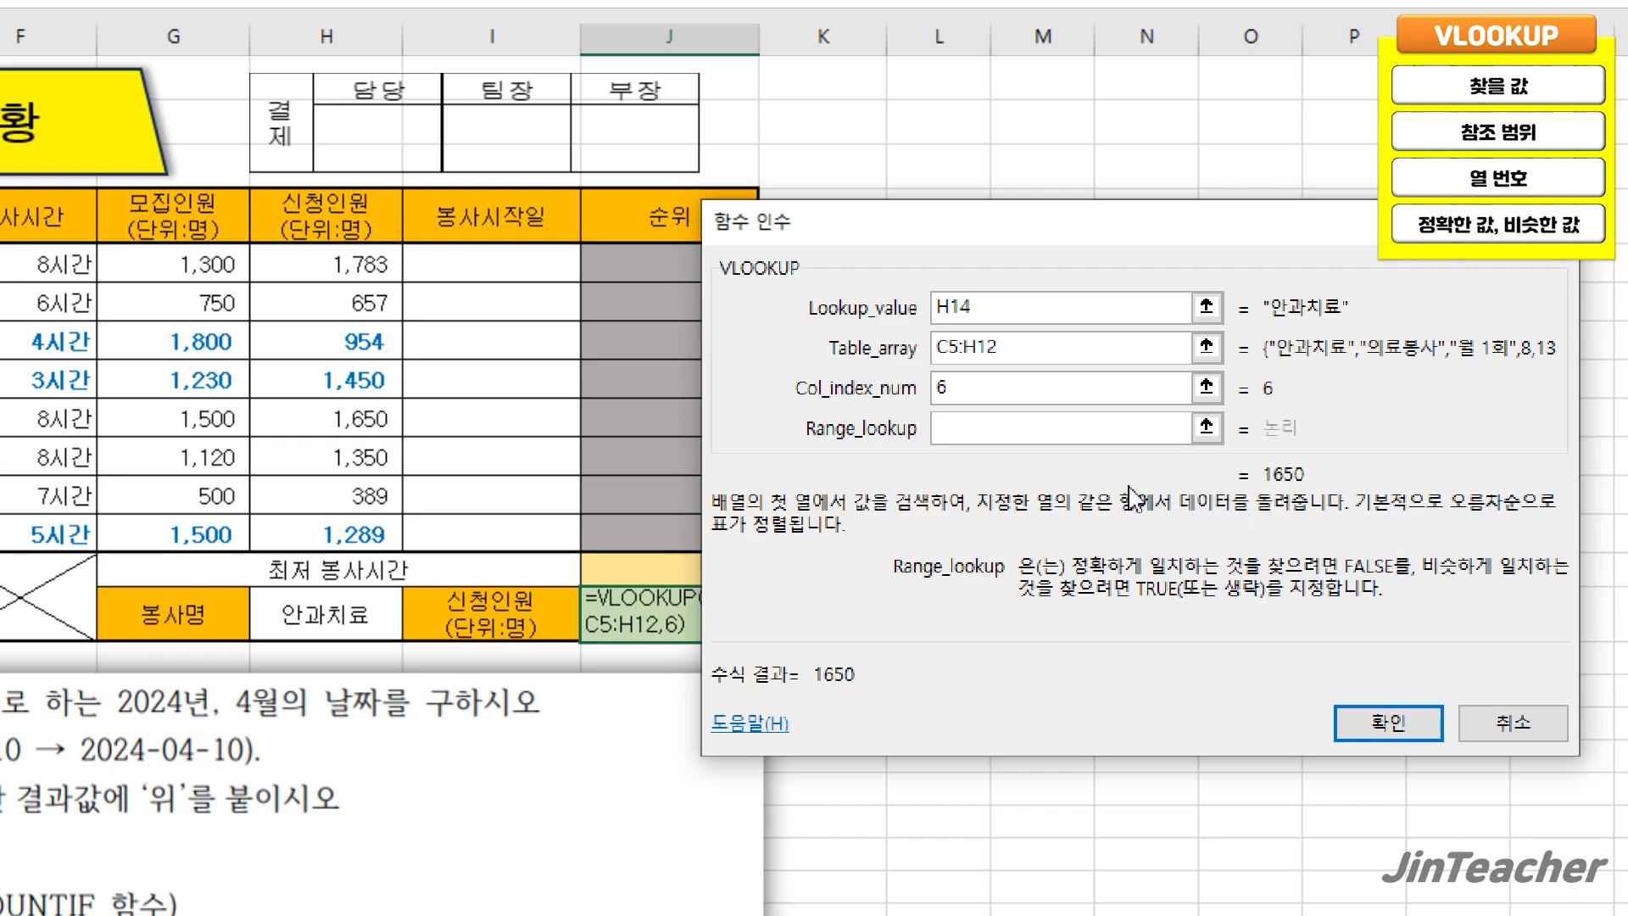
pyautogui.write('0')
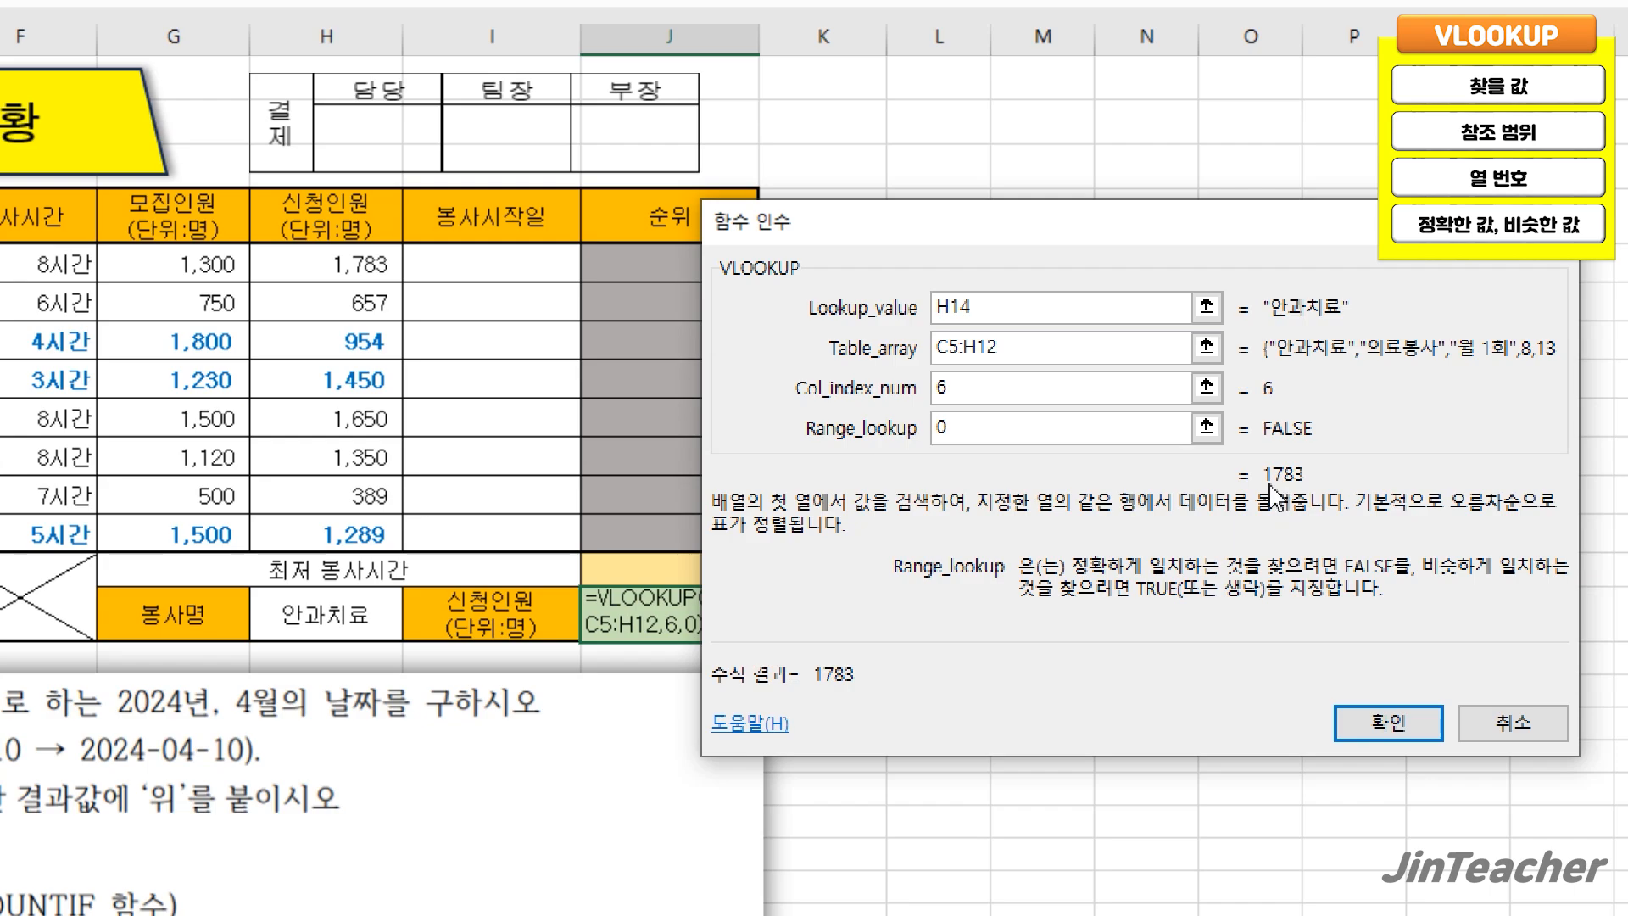
pyautogui.press('BackSpace')
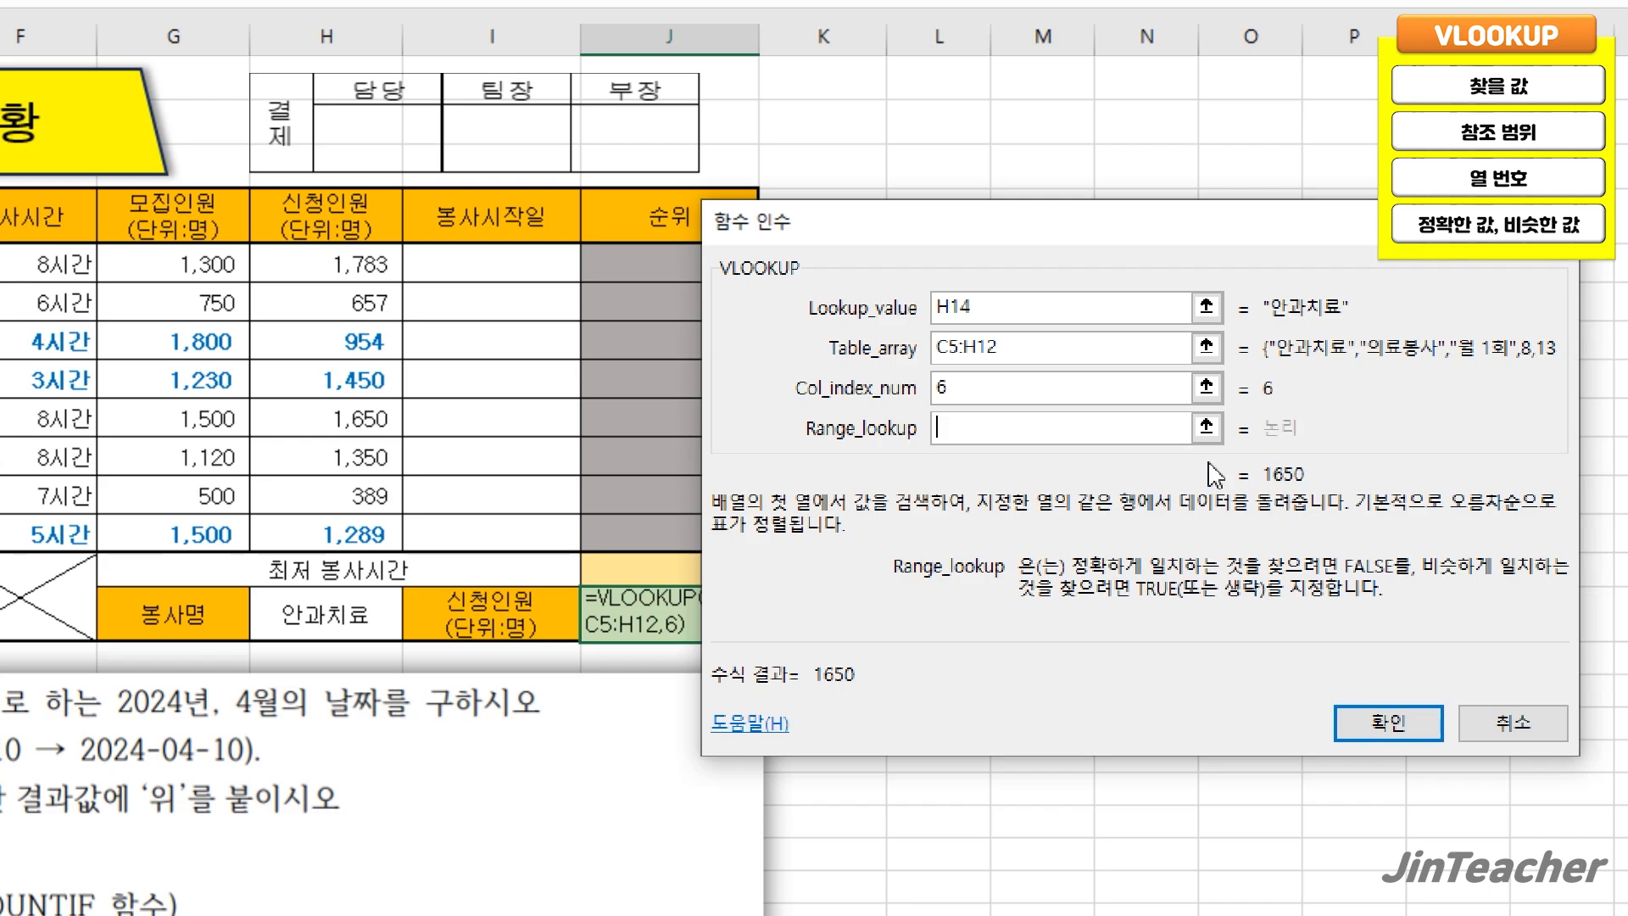
# - Set the range lookup to 0, complete the formula, and check it against the 안과치료 row
pyautogui.write('0')
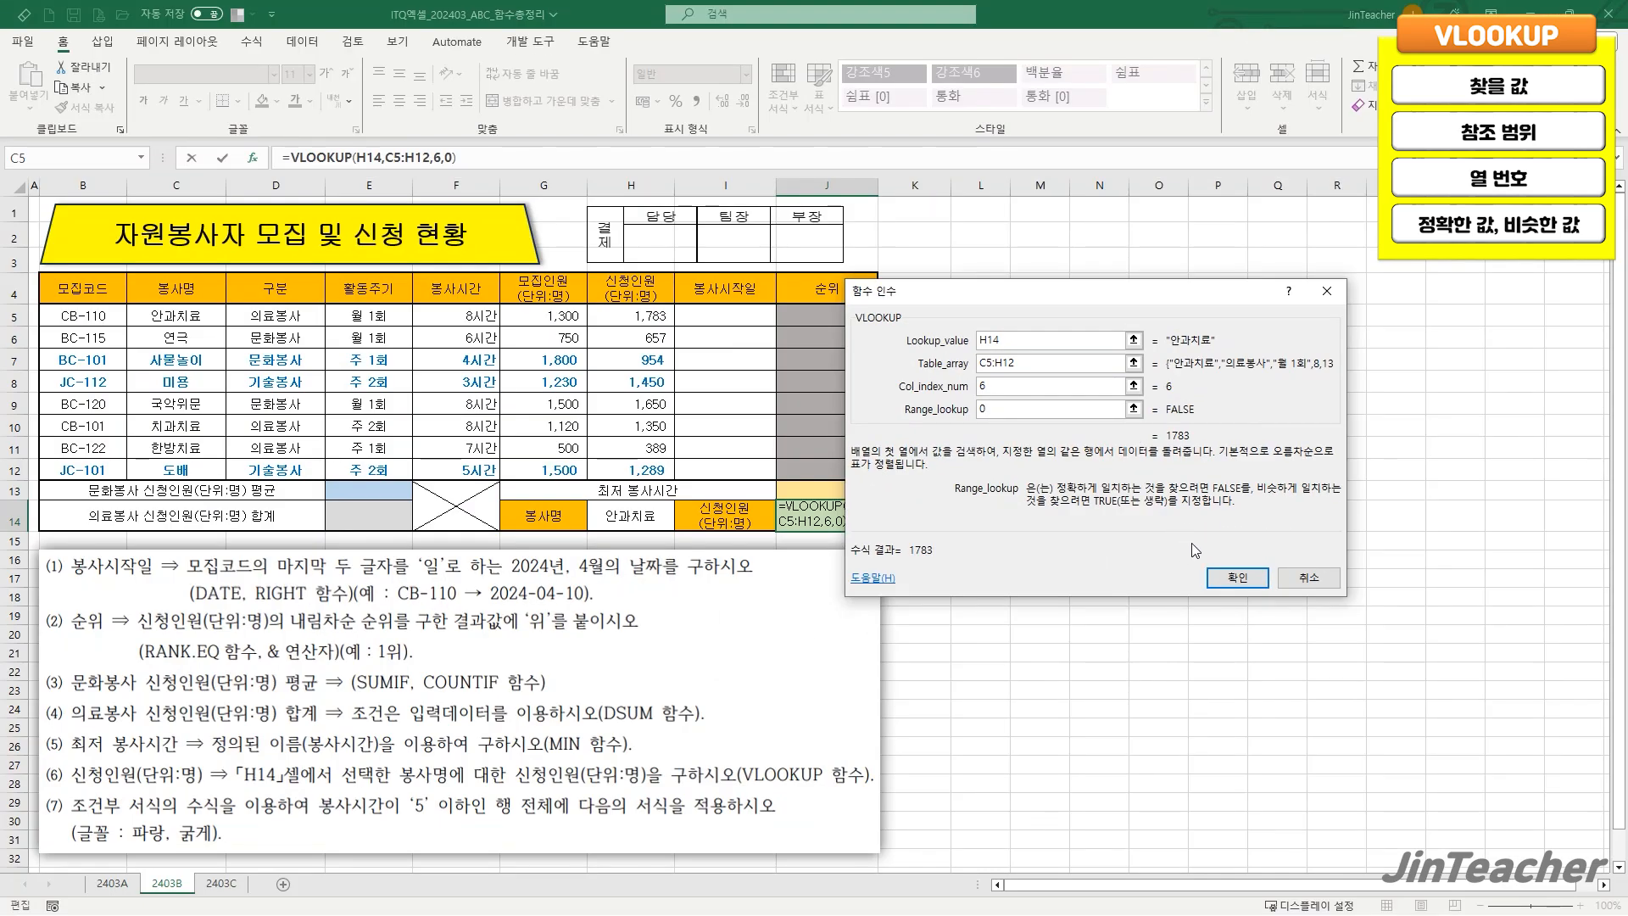
pyautogui.click(1237, 578)
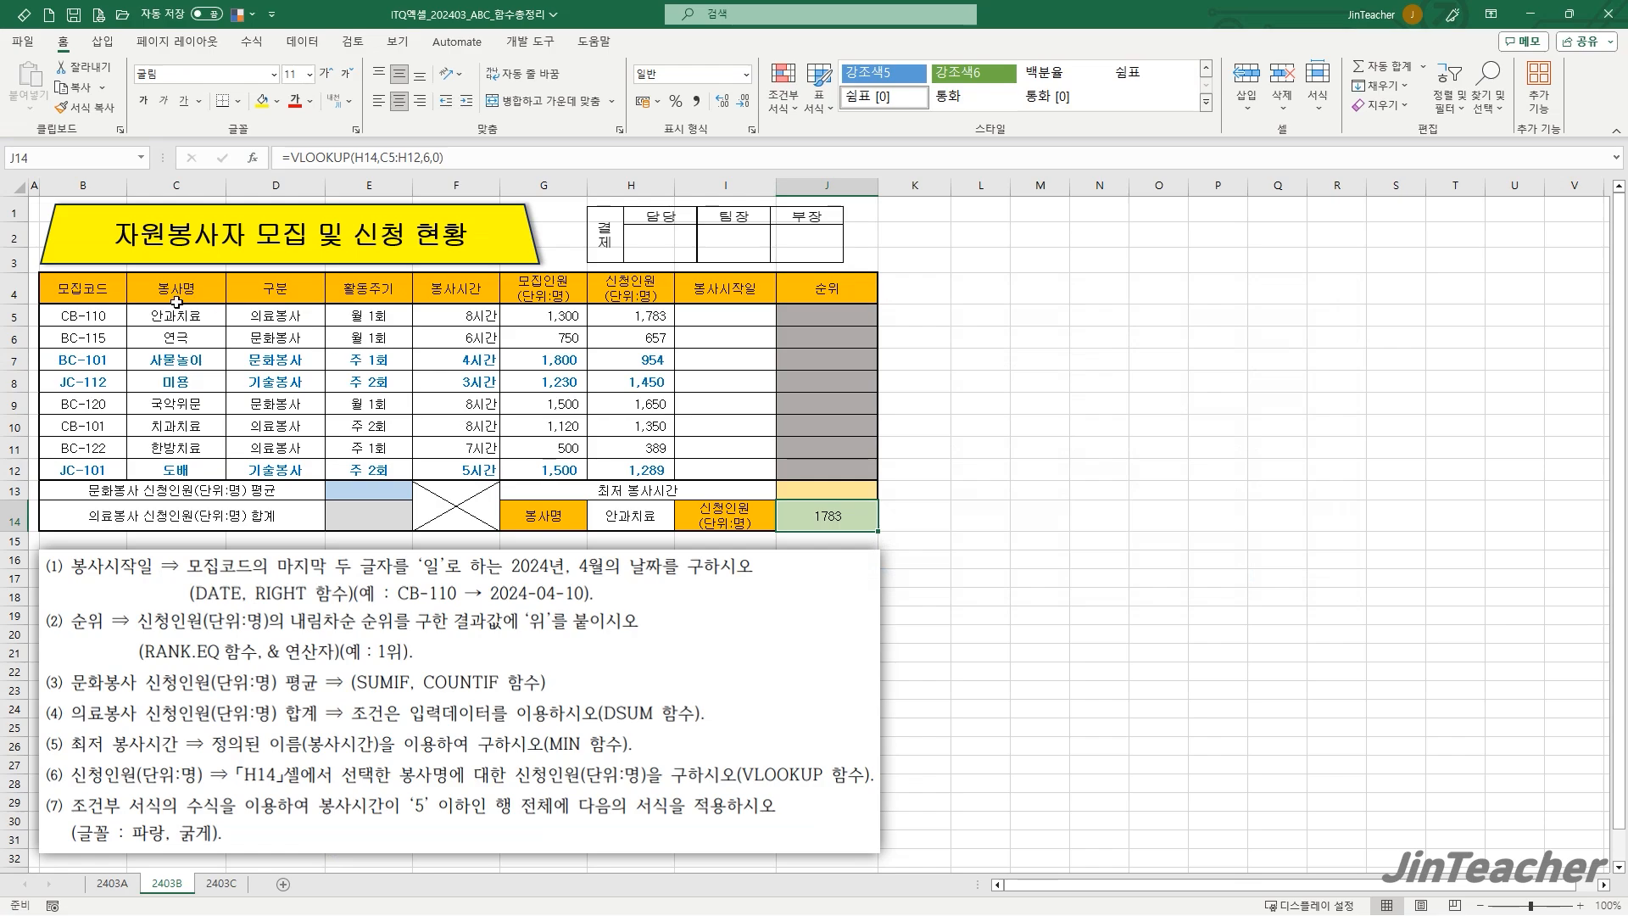
pyautogui.moveTo(175, 313); pyautogui.dragTo(631, 315)
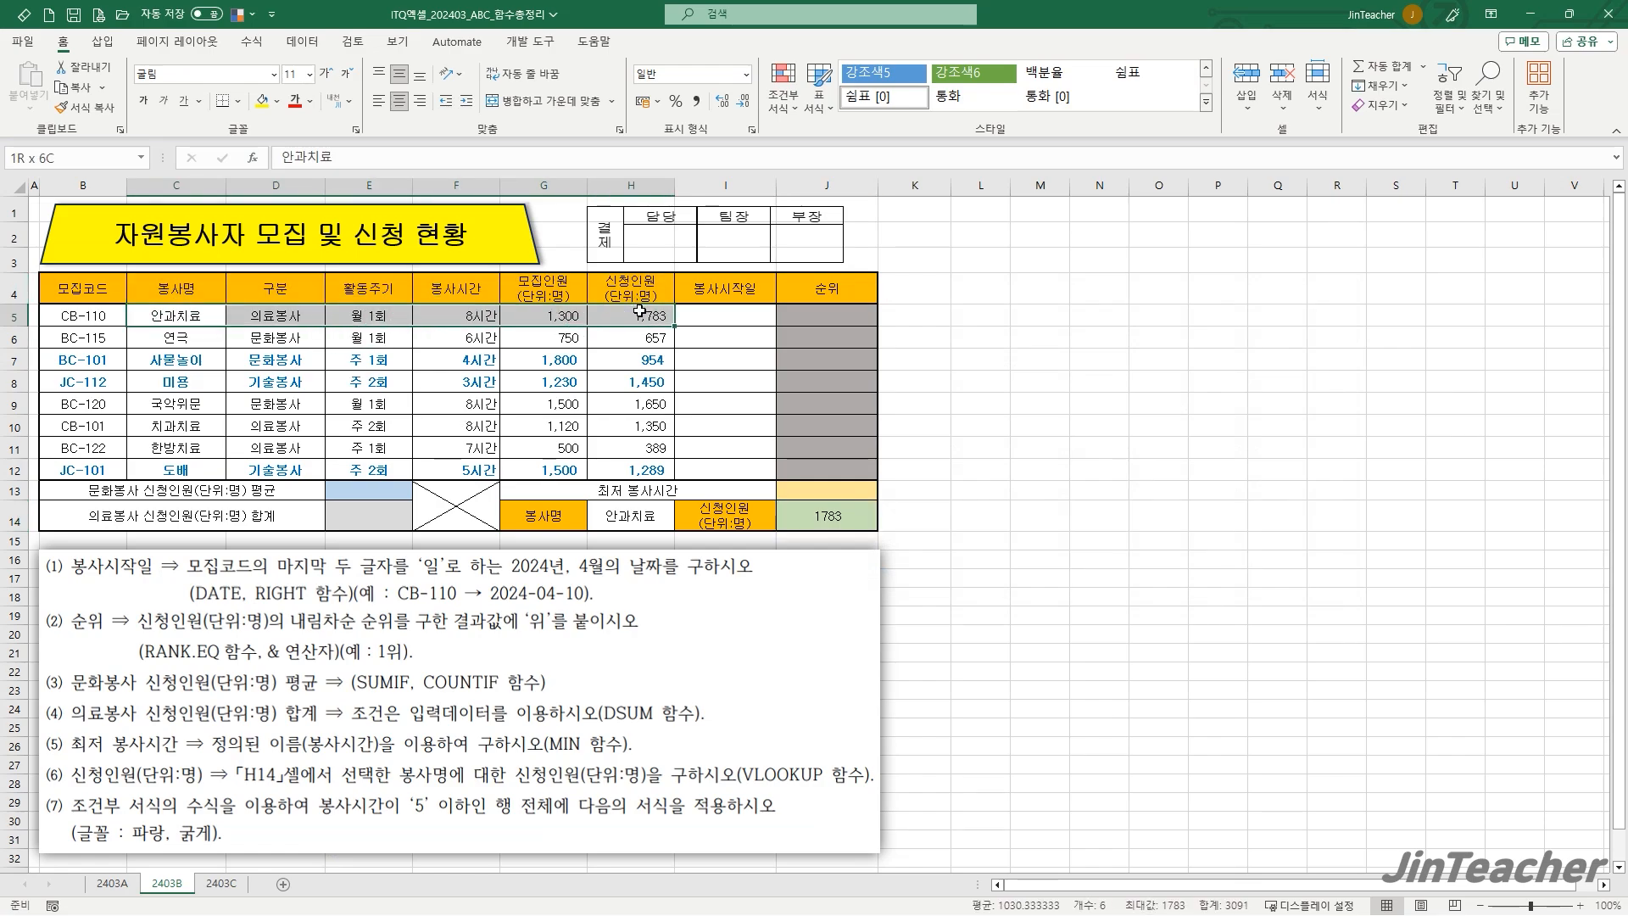
pyautogui.click(838, 516)
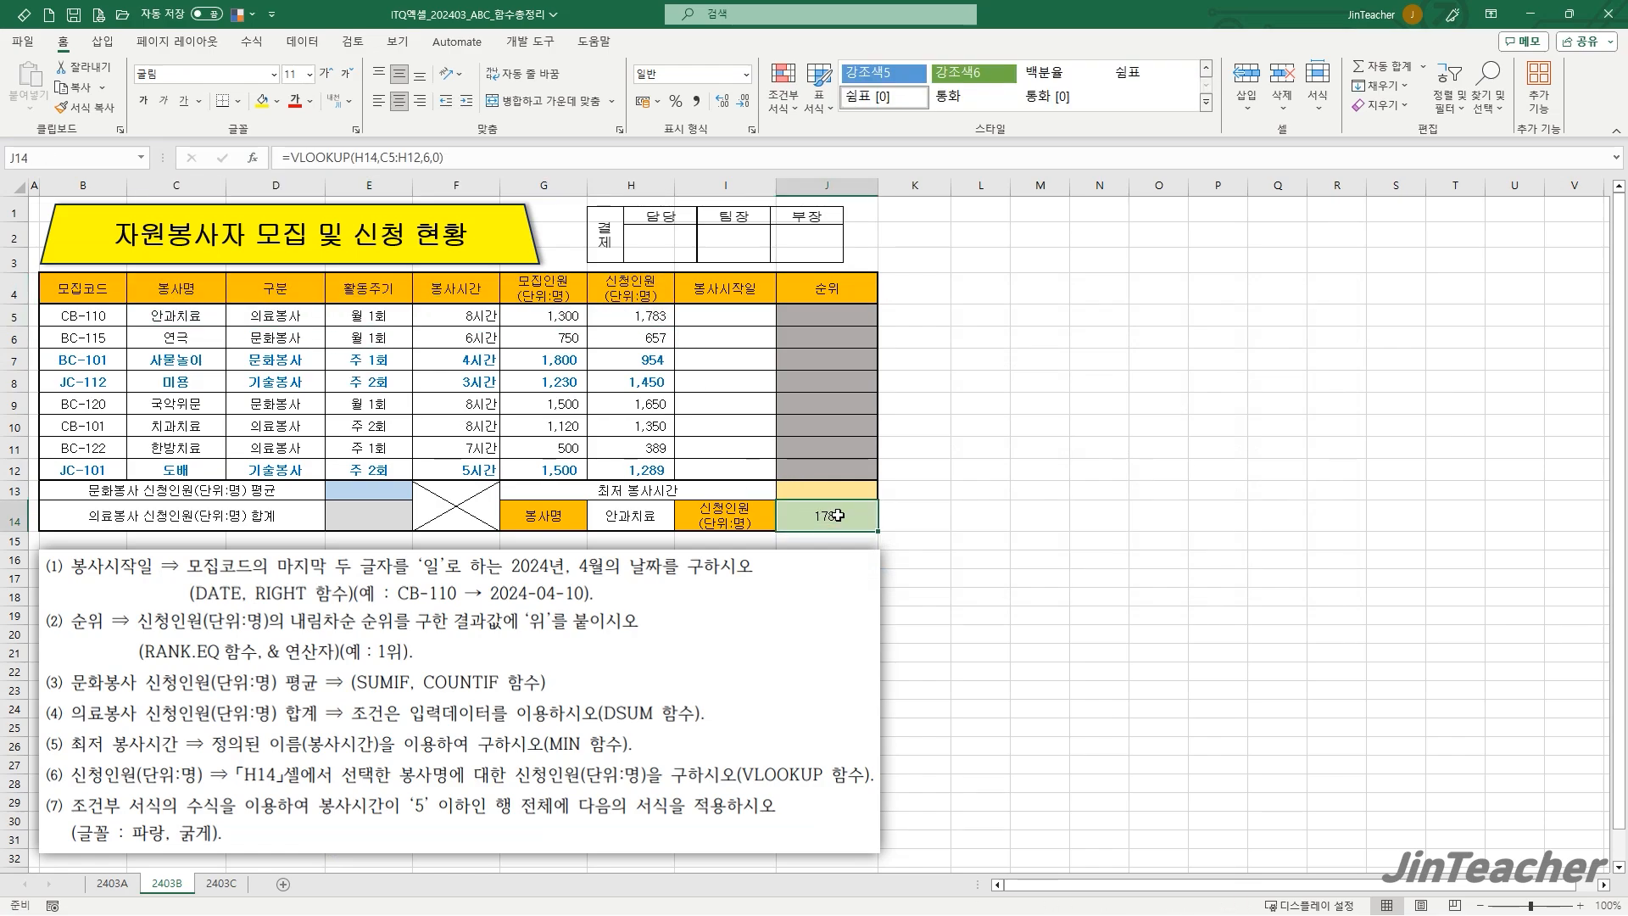
# - Switch to sheet 2403A and examine the J14 result cell and the range D5:G12 from product name to power consumption
pyautogui.click(122, 885)
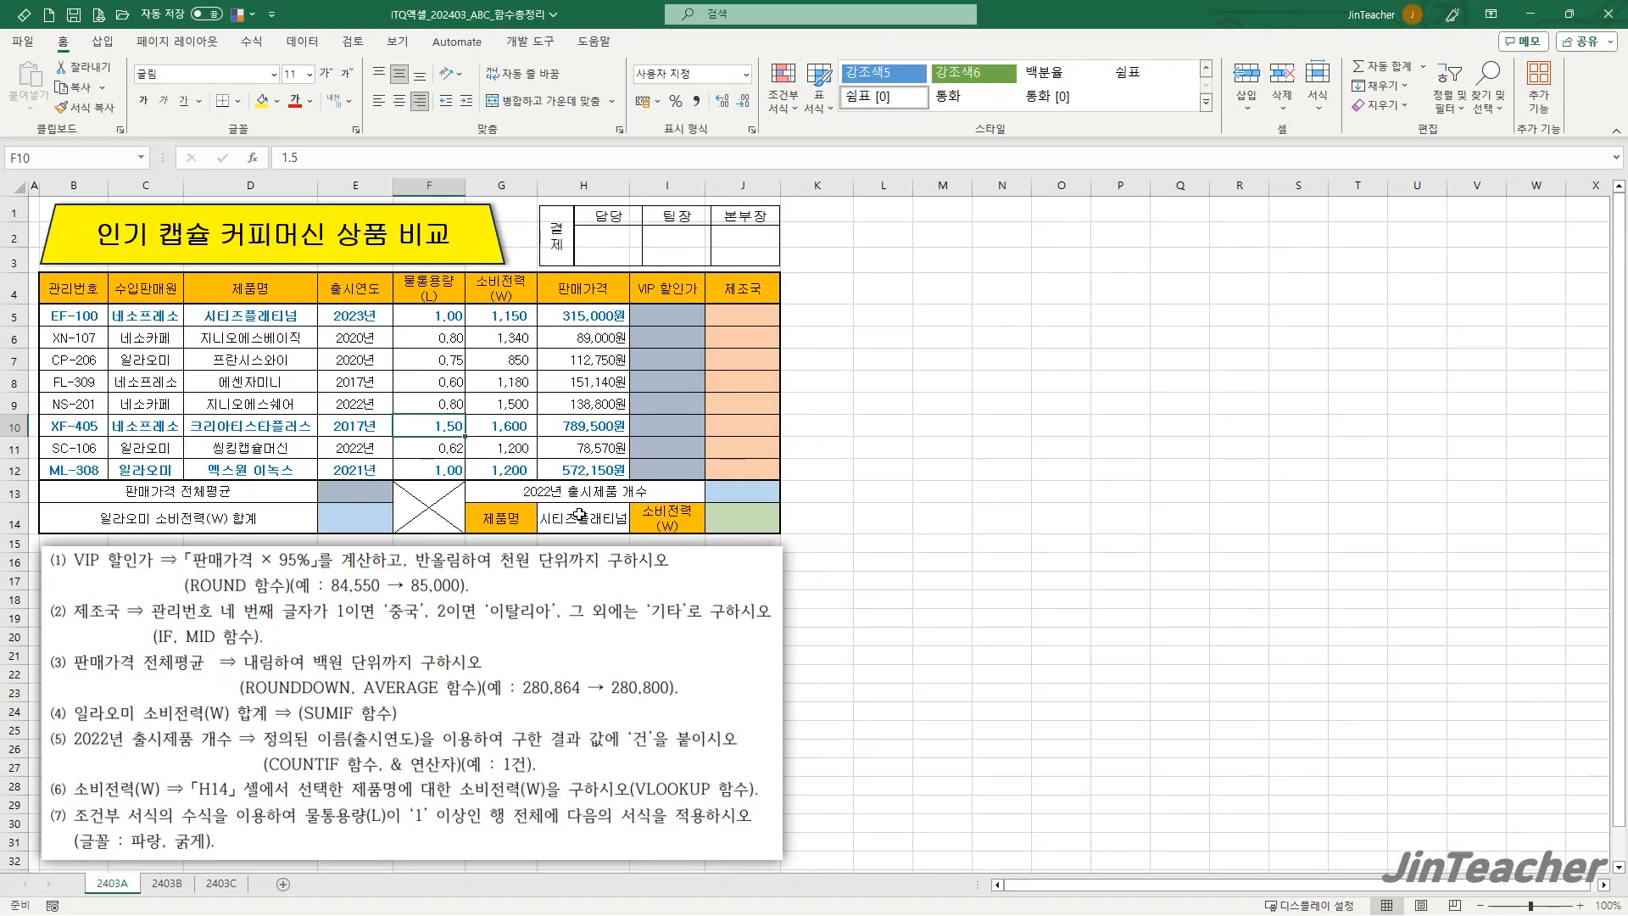
pyautogui.click(725, 516)
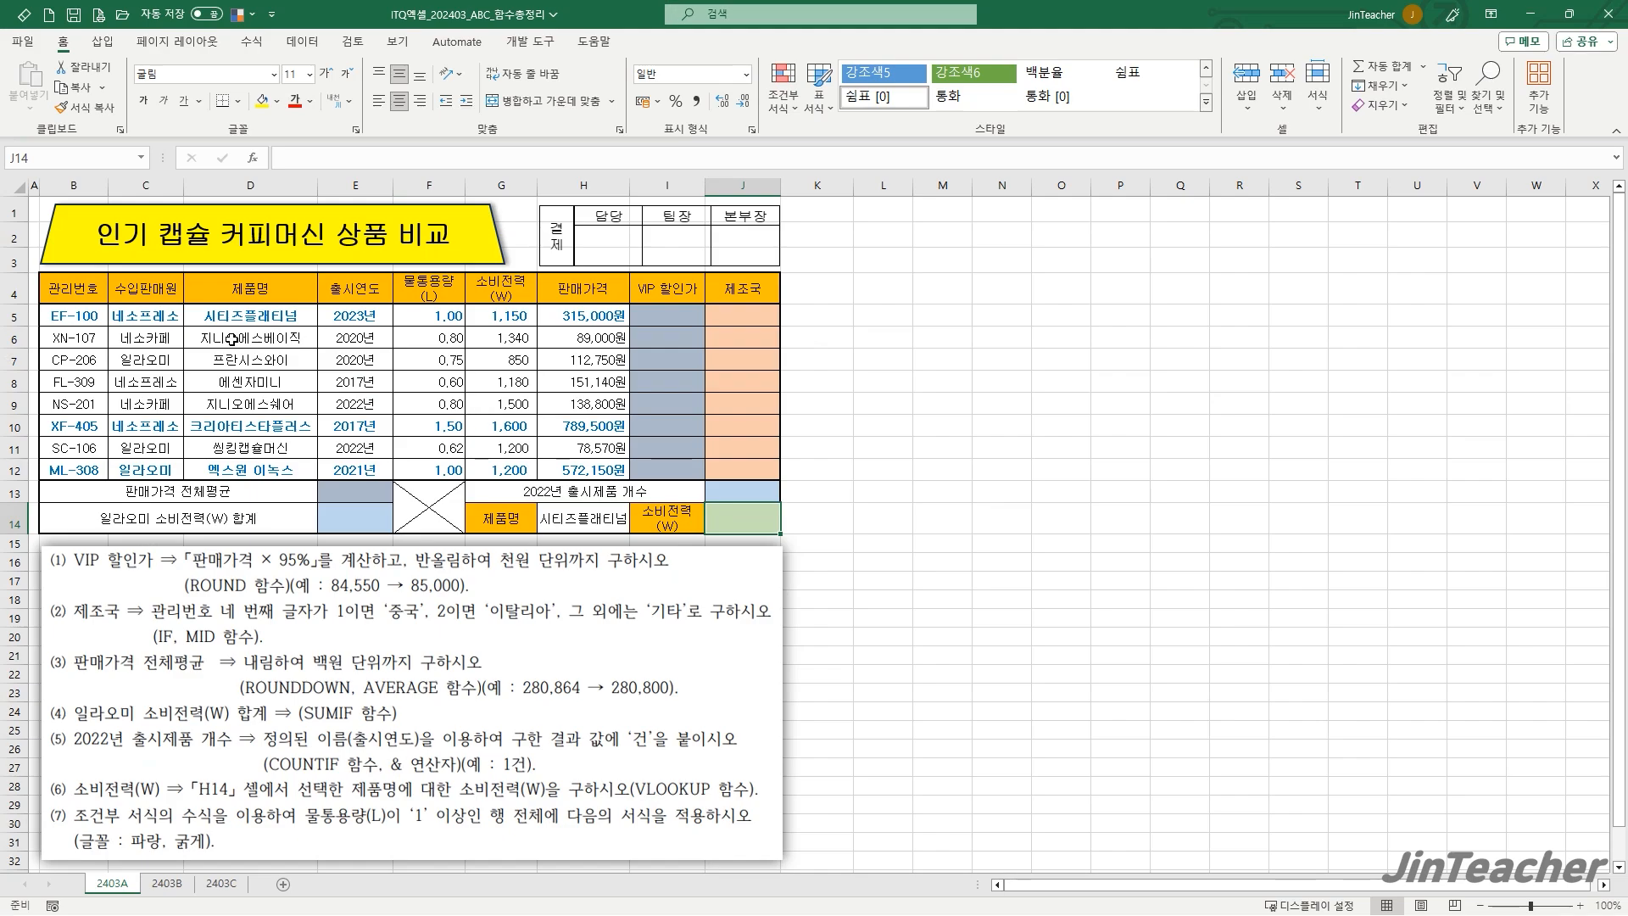
pyautogui.click(274, 315)
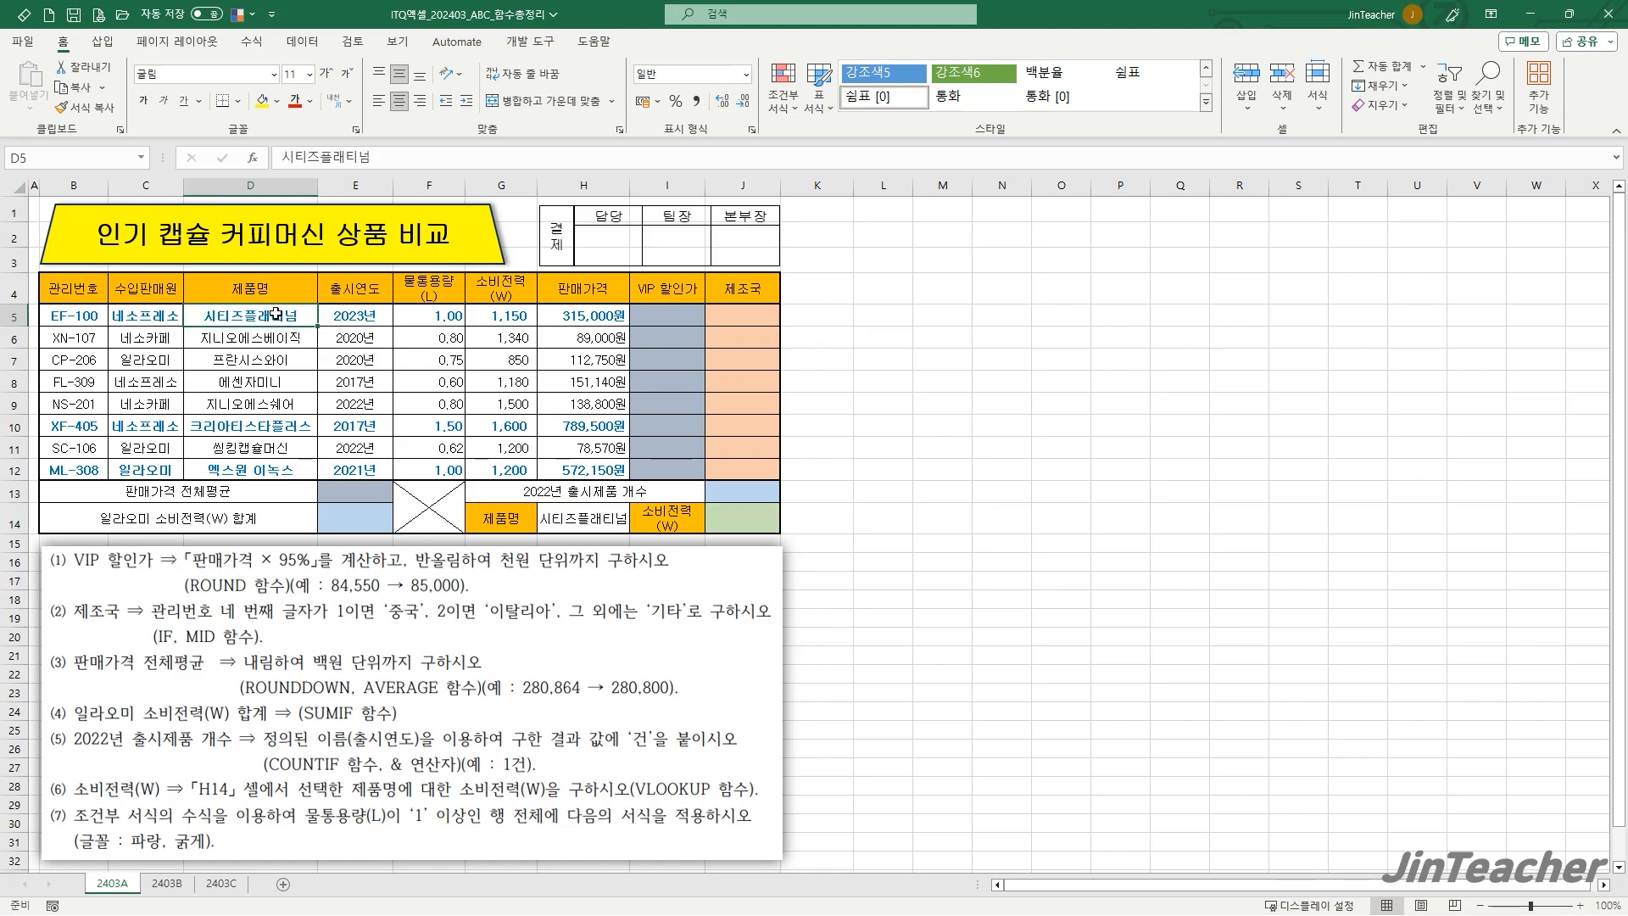
pyautogui.moveTo(275, 316); pyautogui.dragTo(488, 459)
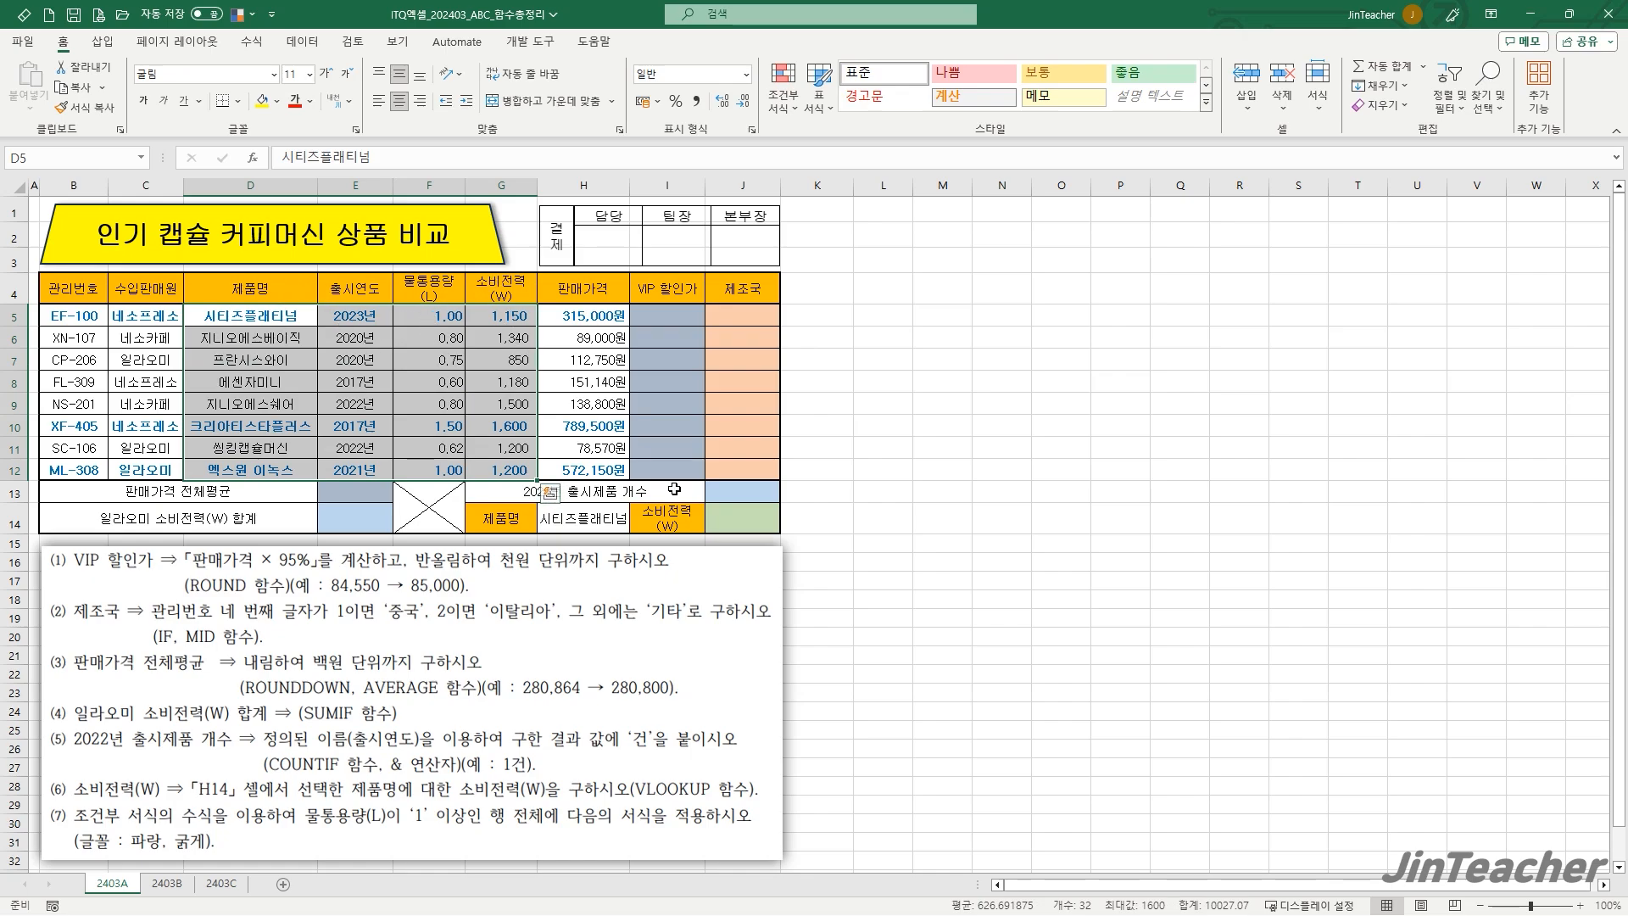
# - Insert the VLOOKUP function in cell J14 of sheet 2403A from the recently used functions
pyautogui.click(736, 513)
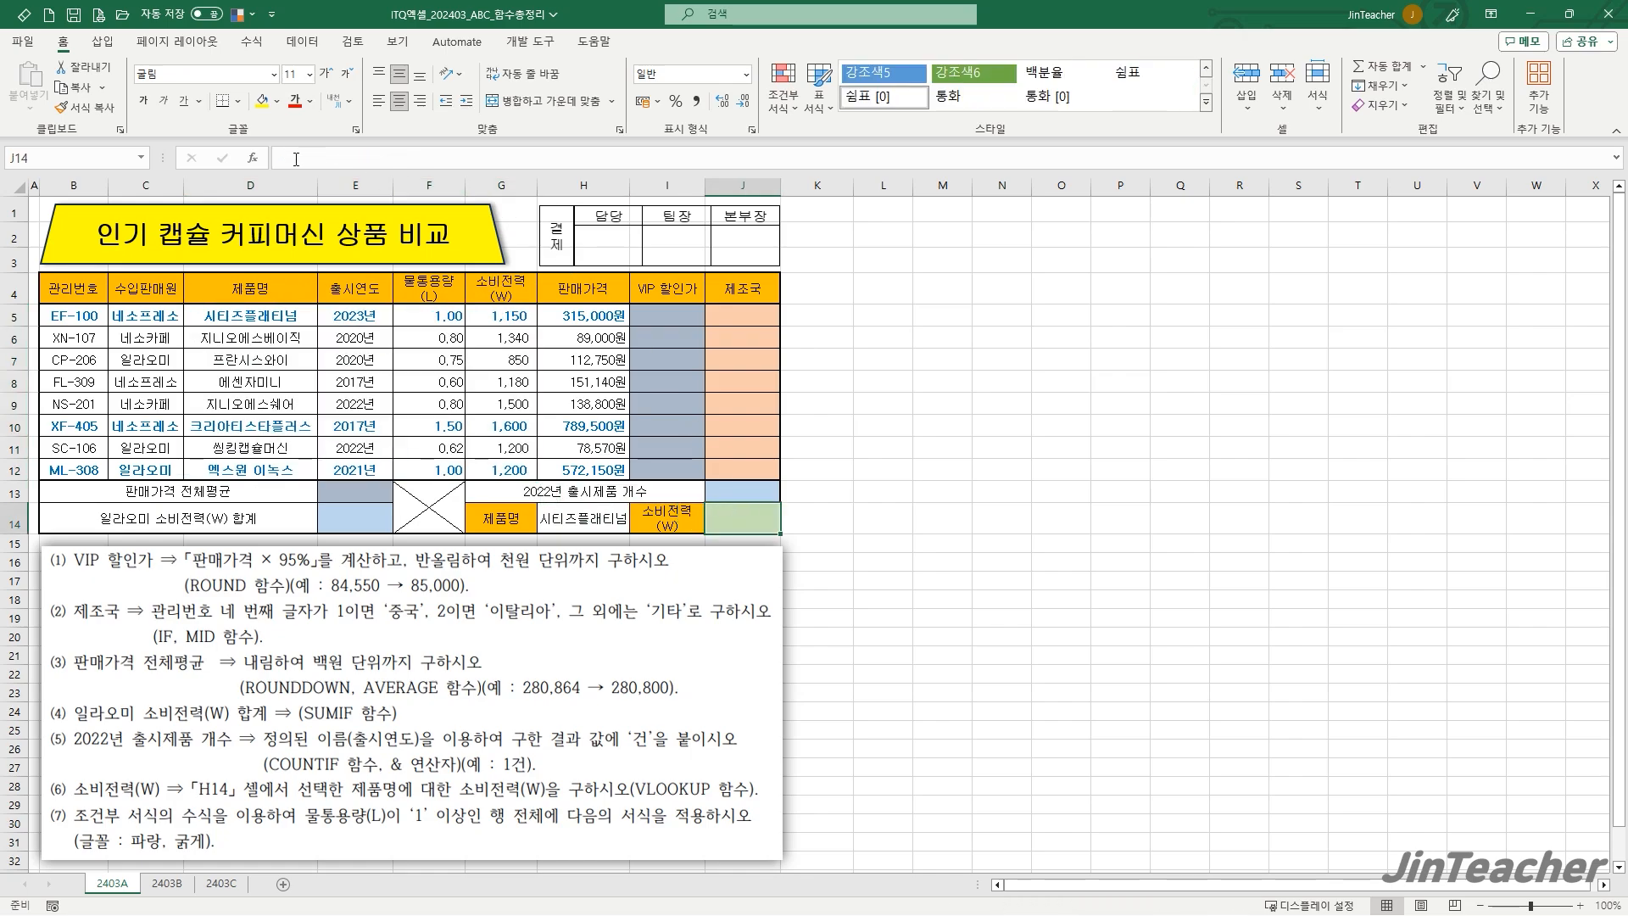
pyautogui.click(253, 158)
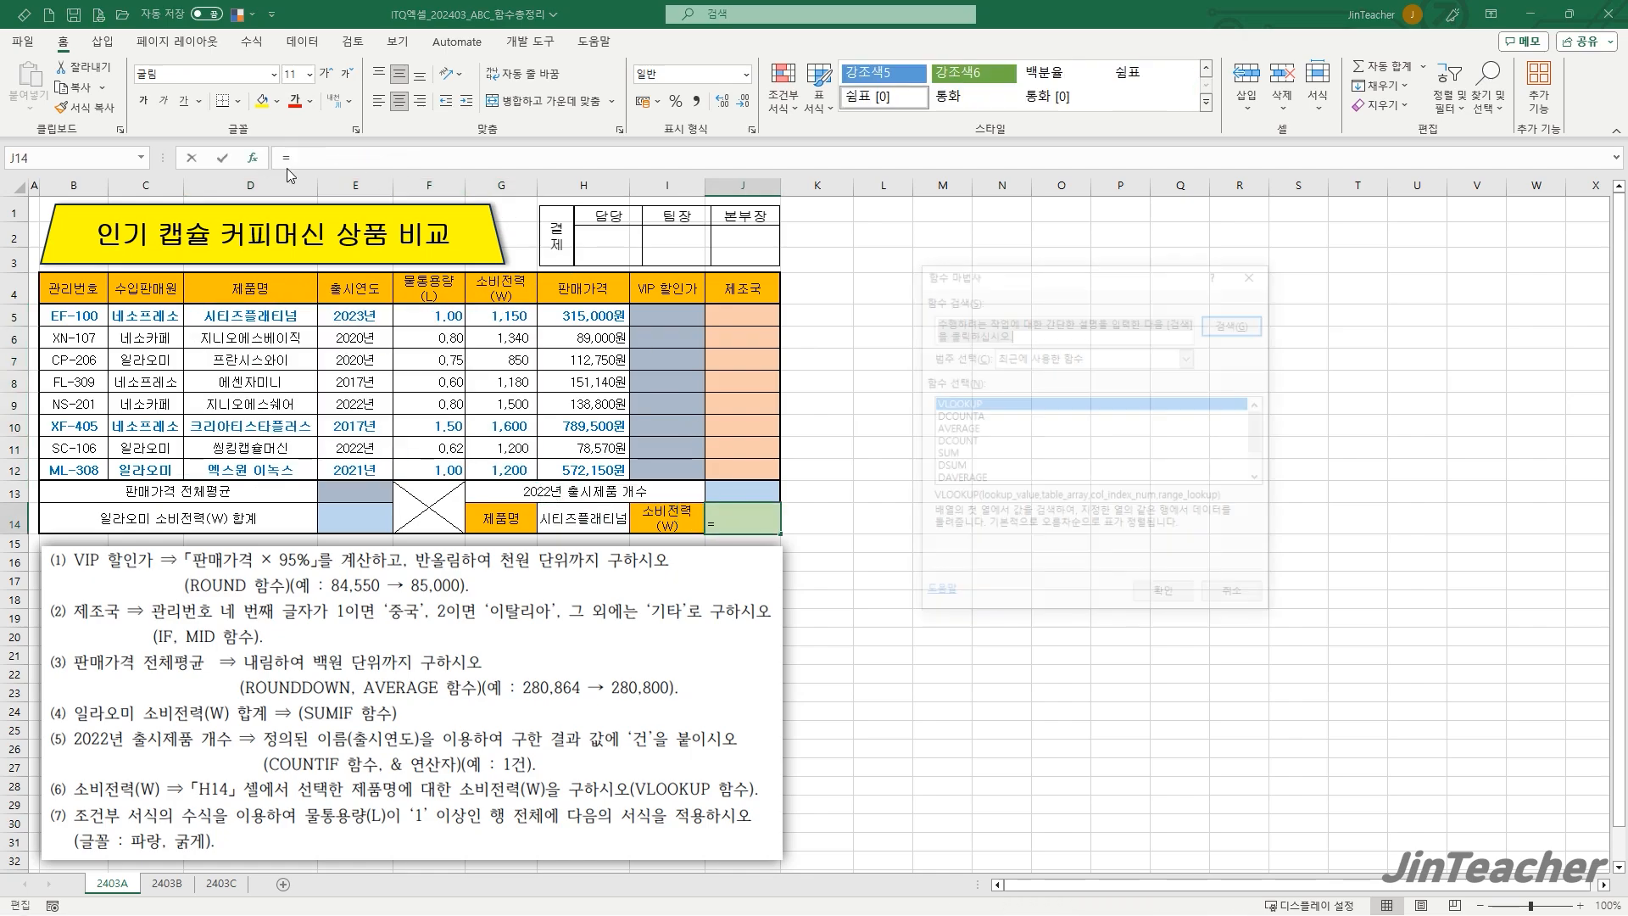
pyautogui.doubleClick(967, 404)
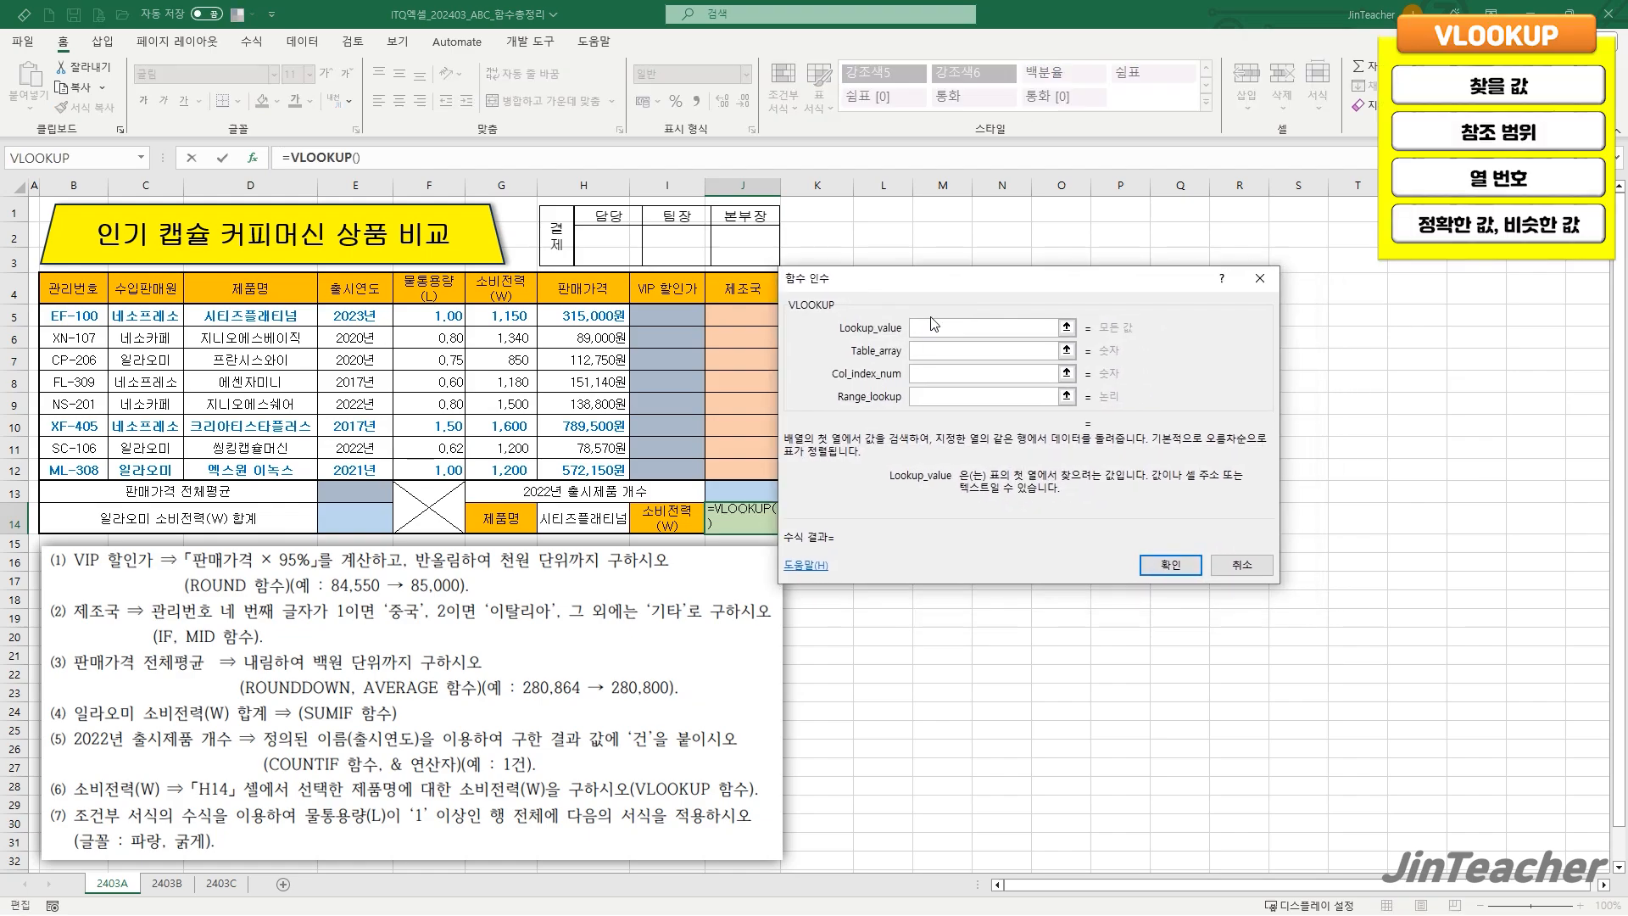
# - Set VLOOKUP's lookup value to the product name cell H14 and its table array to D5:G12
pyautogui.click(612, 519)
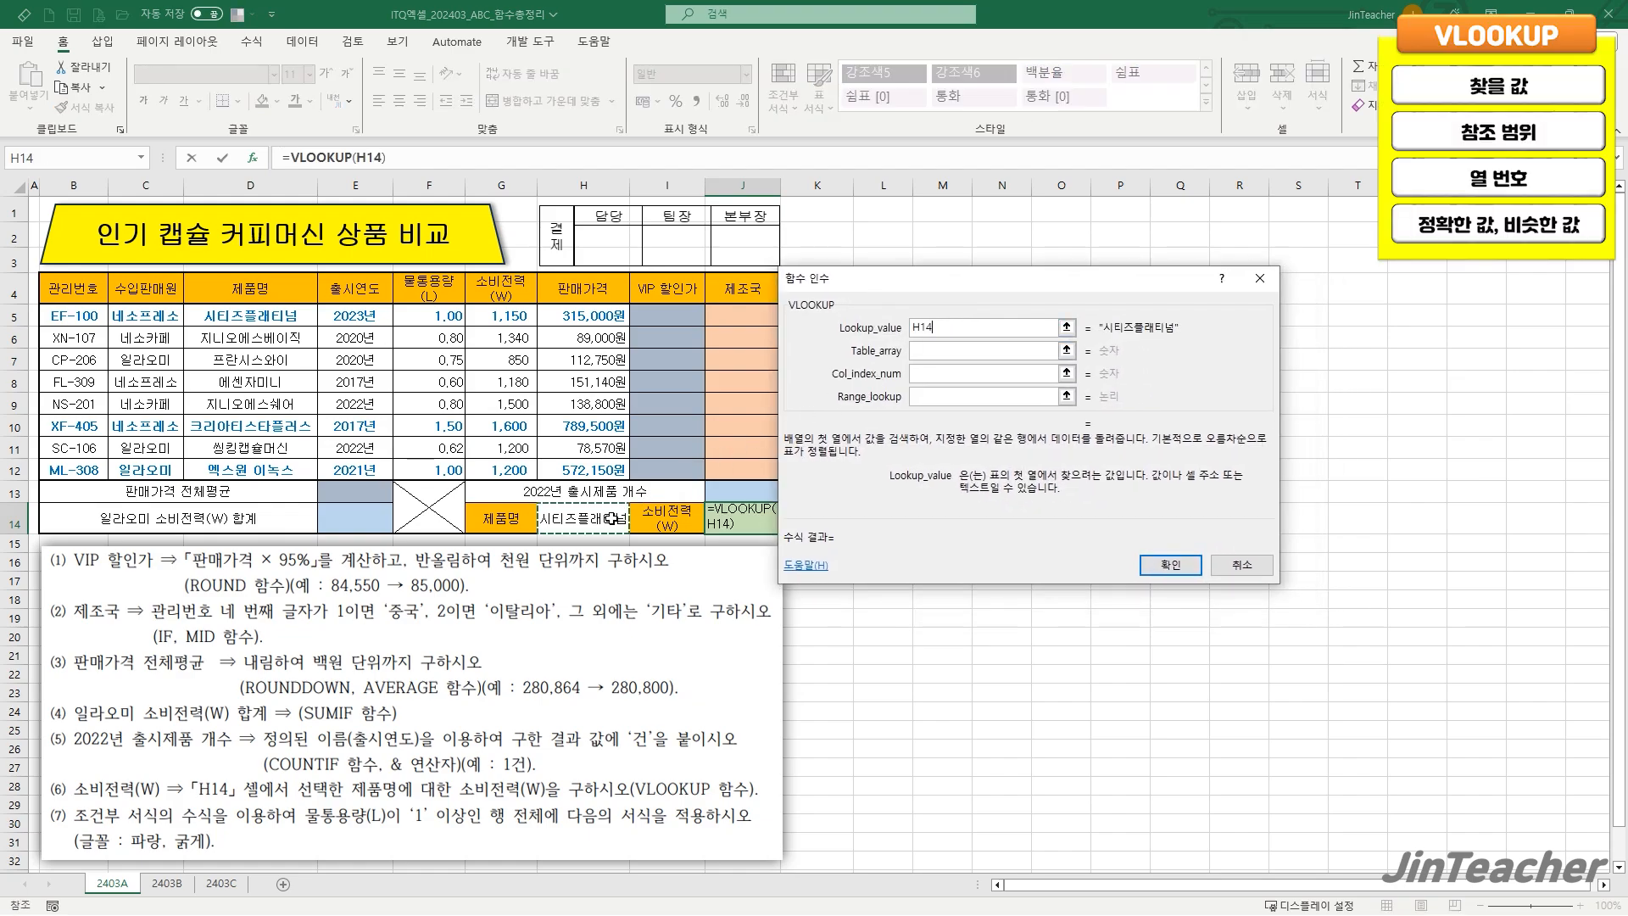
pyautogui.click(958, 352)
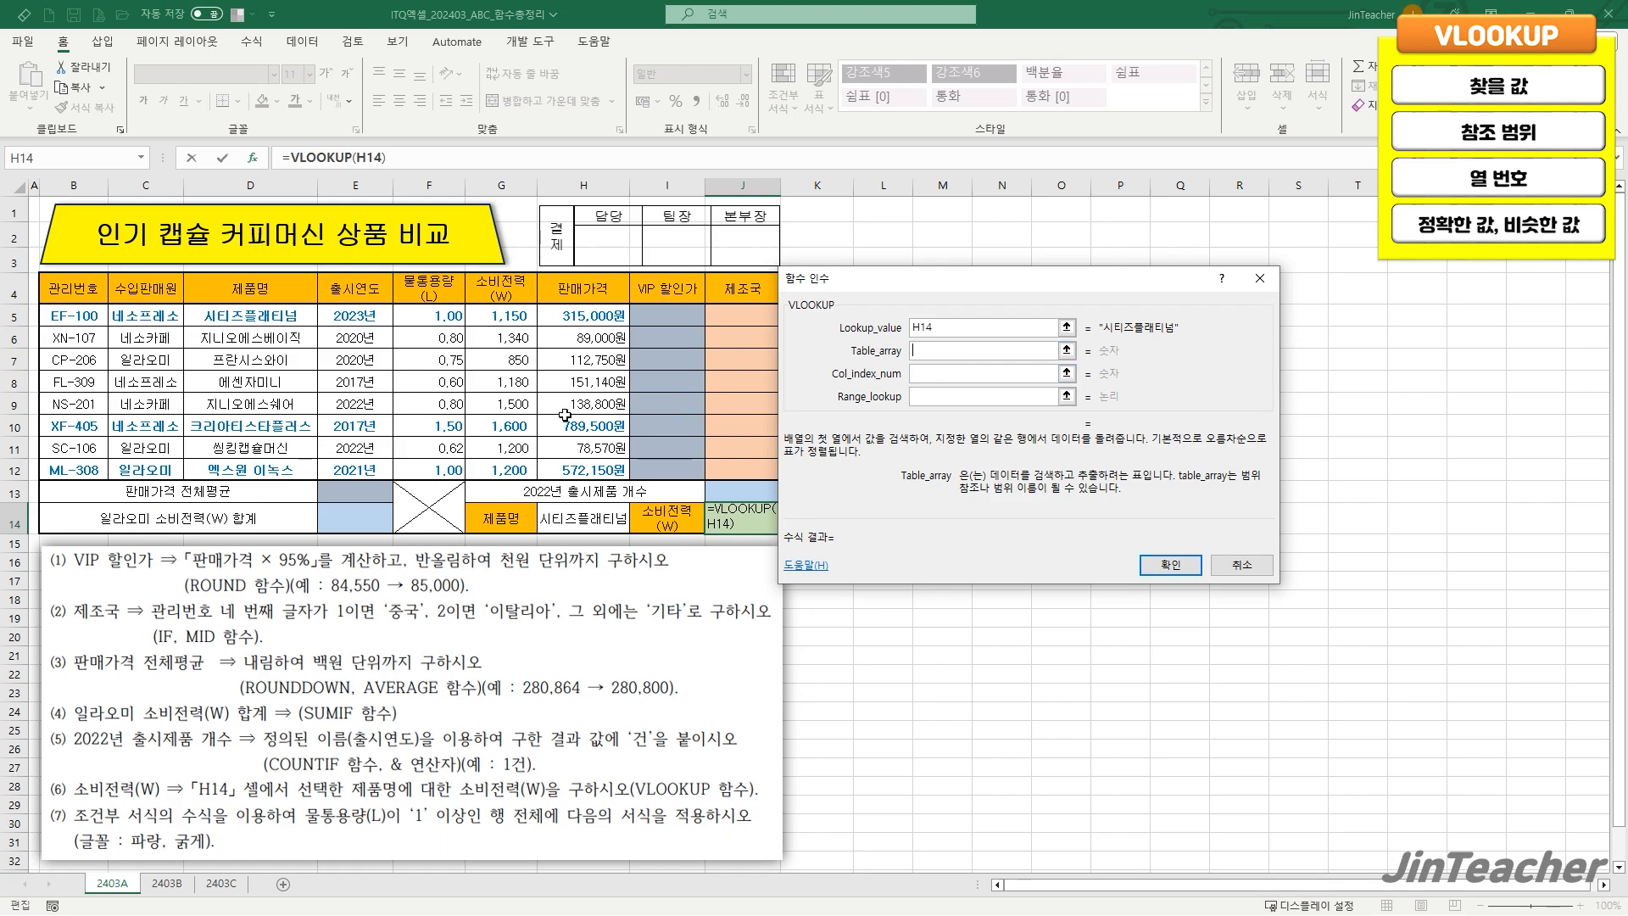
pyautogui.moveTo(224, 315); pyautogui.dragTo(498, 468)
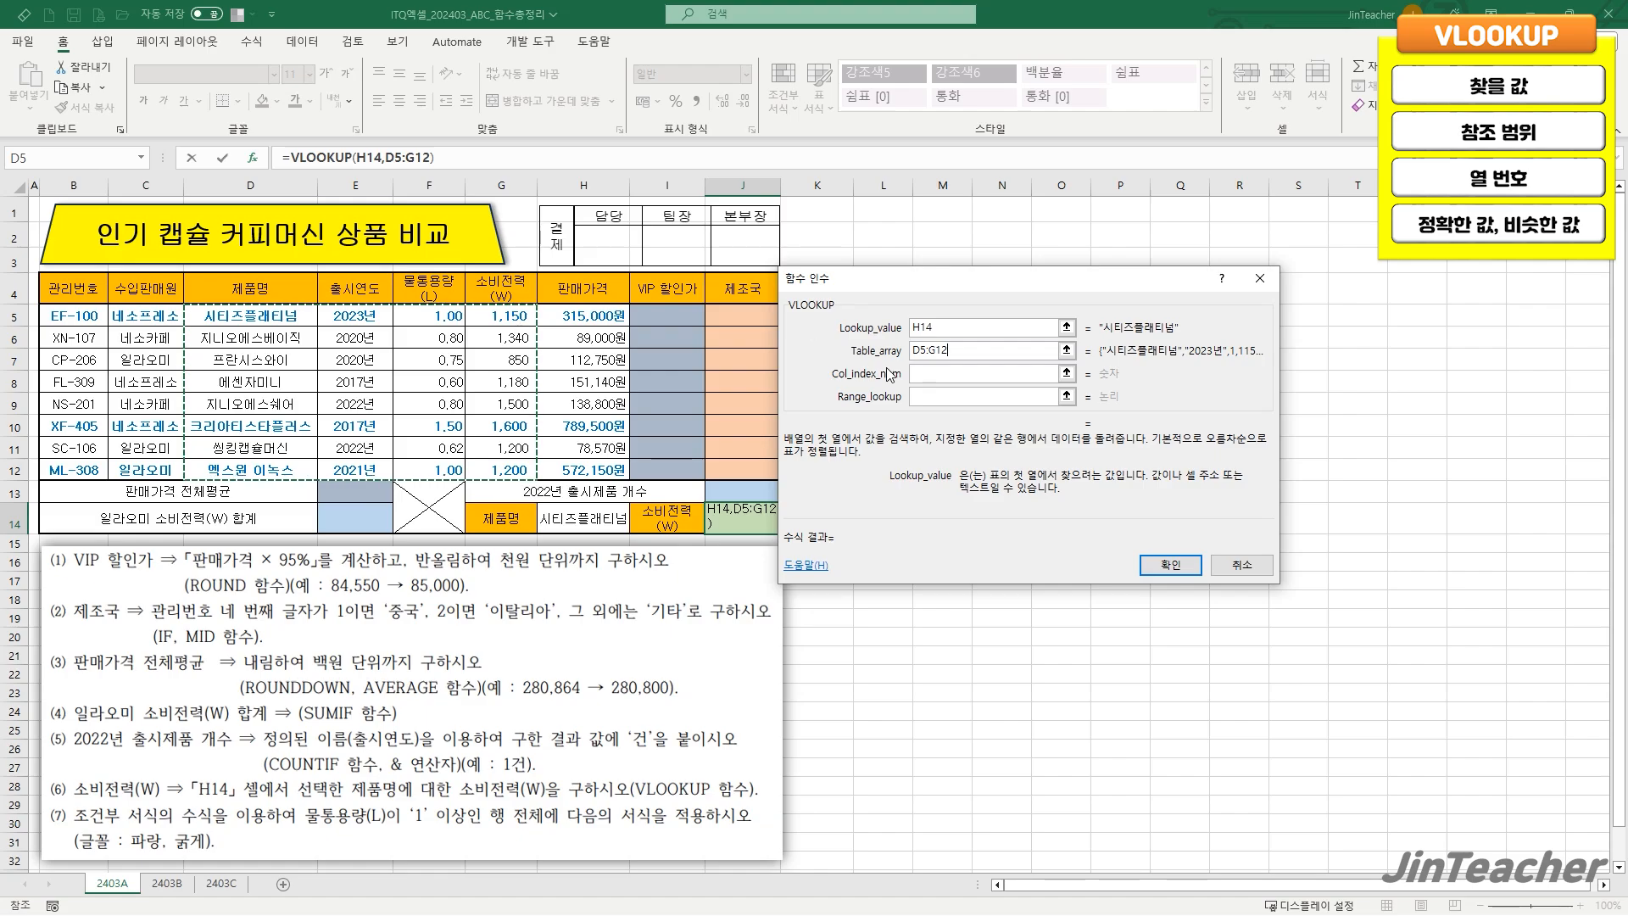
# - Set the column index to 4 and the range lookup to 0, and complete the power consumption formula
pyautogui.click(931, 379)
pyautogui.write('4')
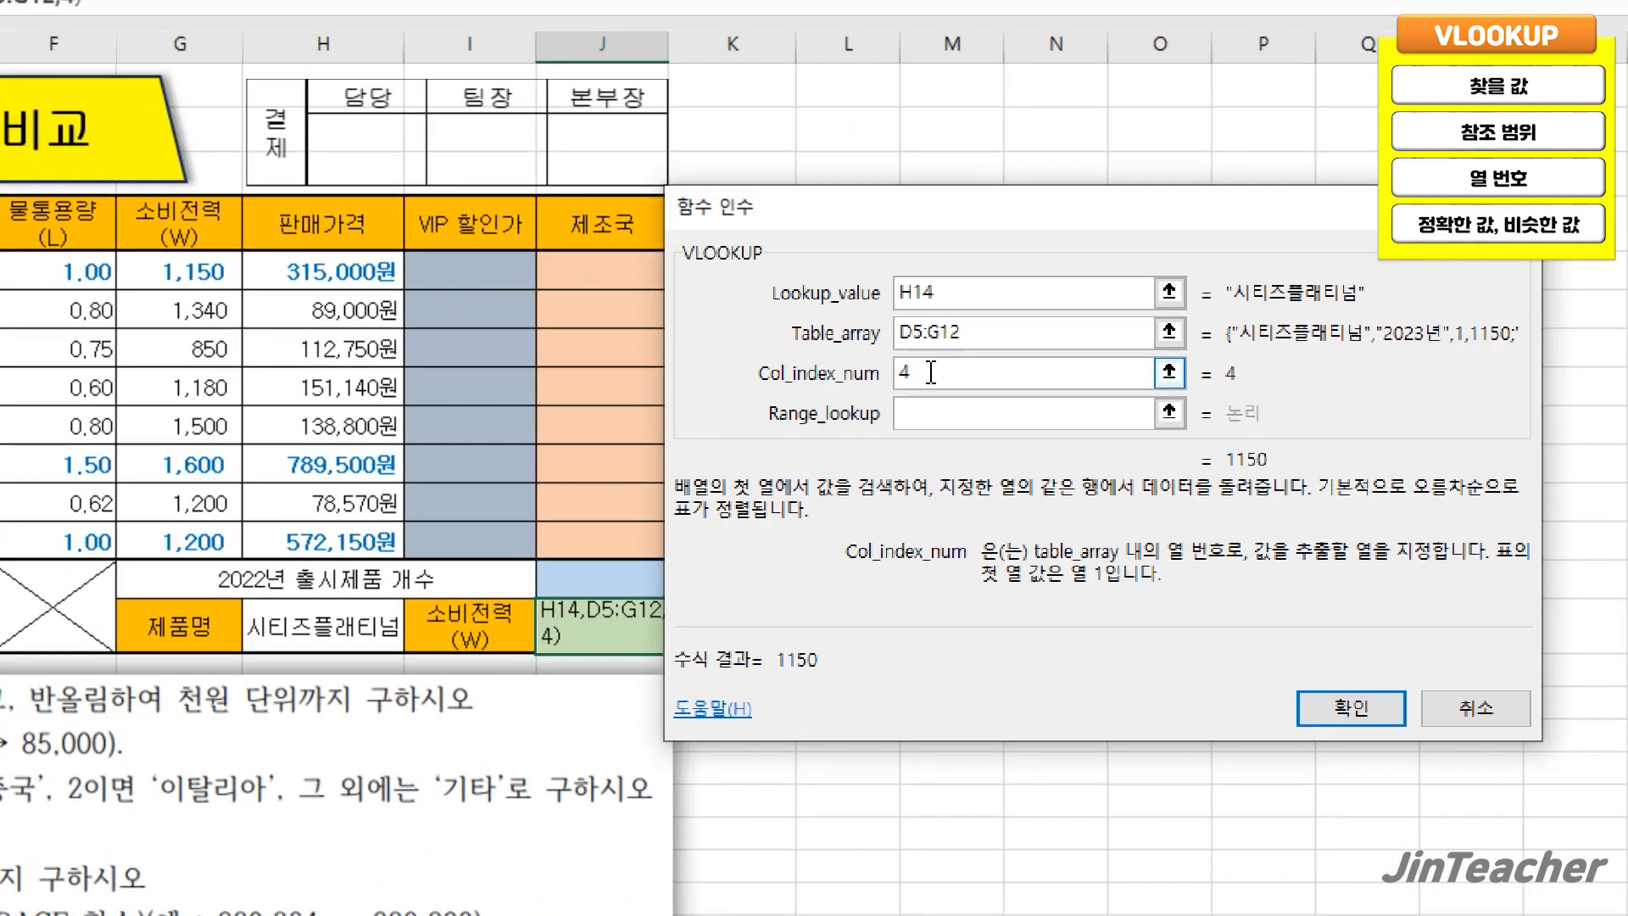
pyautogui.click(962, 411)
pyautogui.write('0')
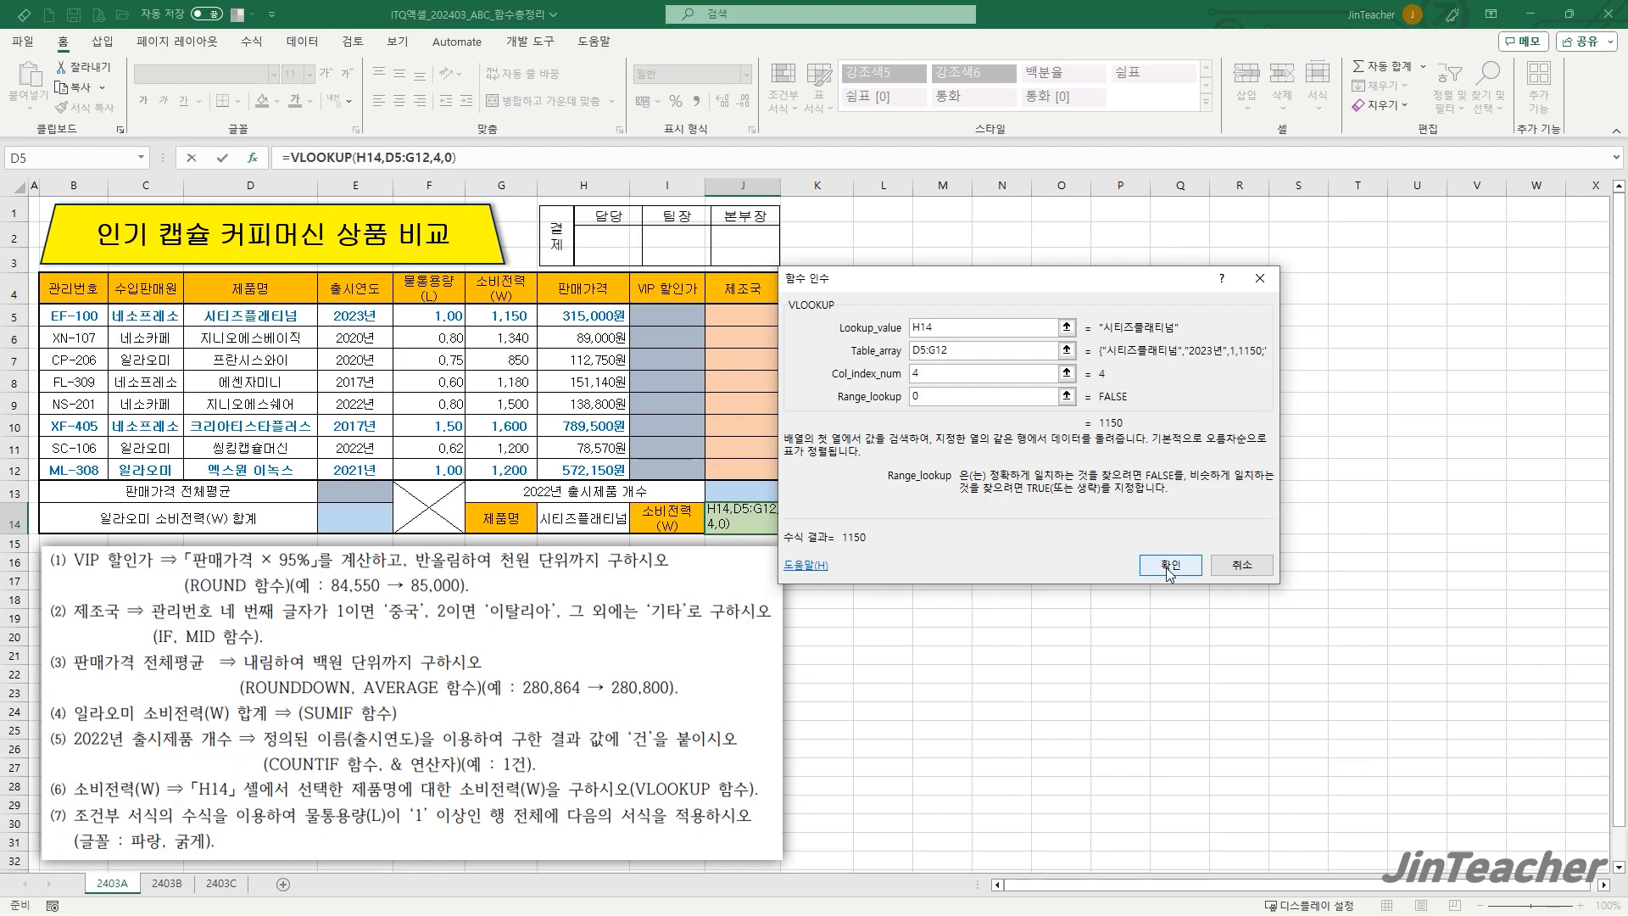
pyautogui.click(1351, 707)
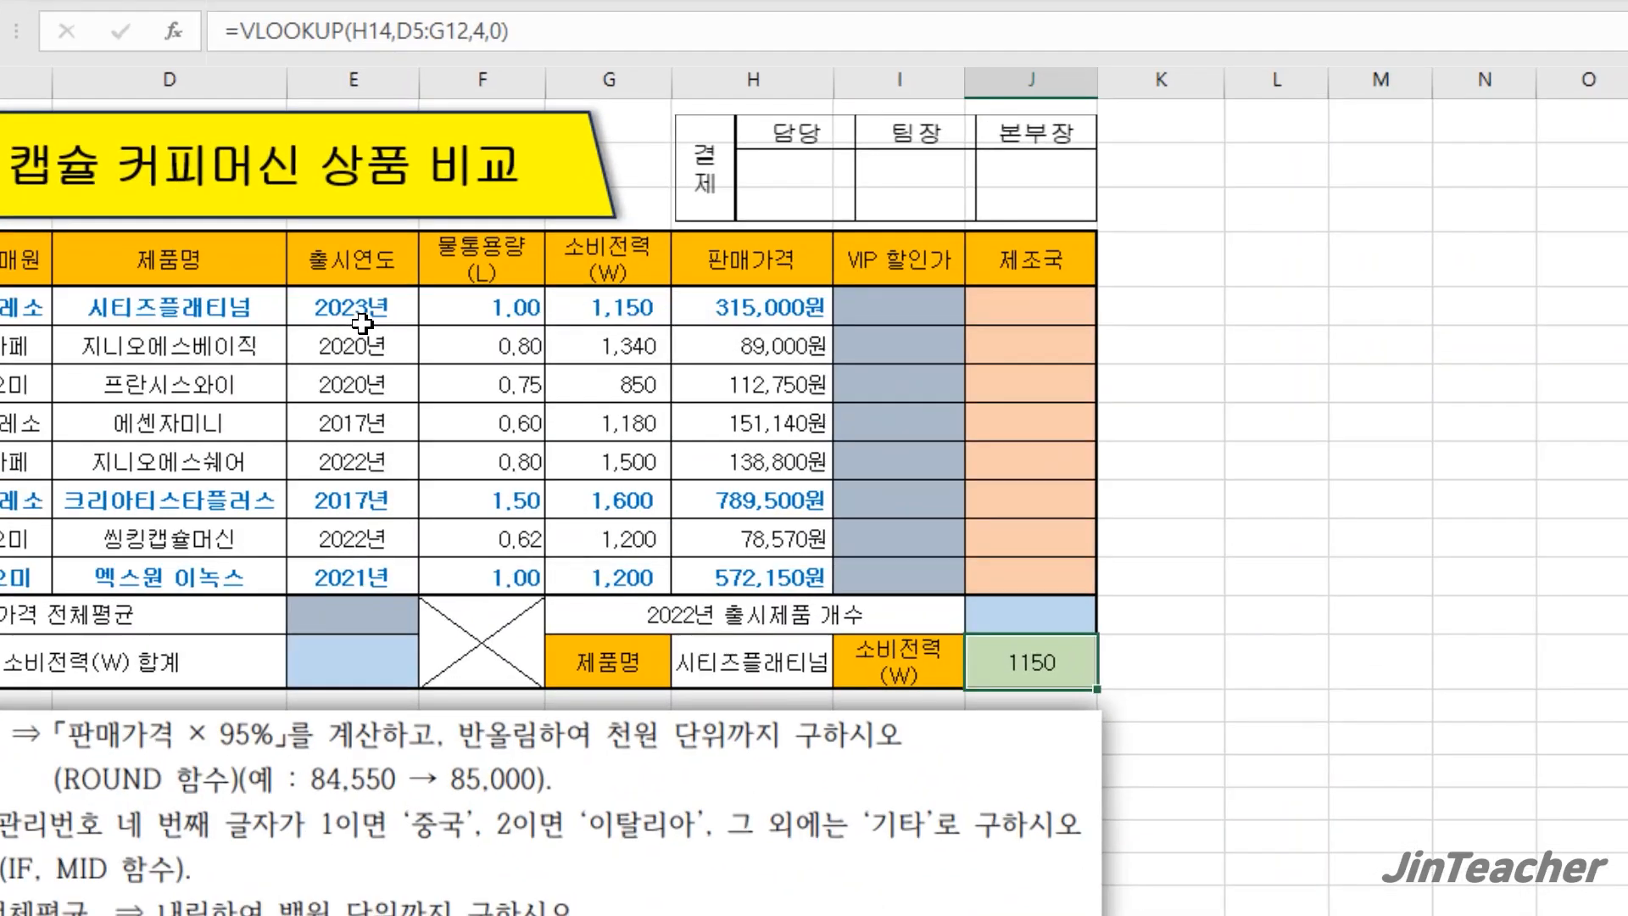
# - Check the release year range E5:E12 and insert the COUNTIF function in cell J13 from the list of all functions
pyautogui.moveTo(366, 321); pyautogui.dragTo(367, 465)
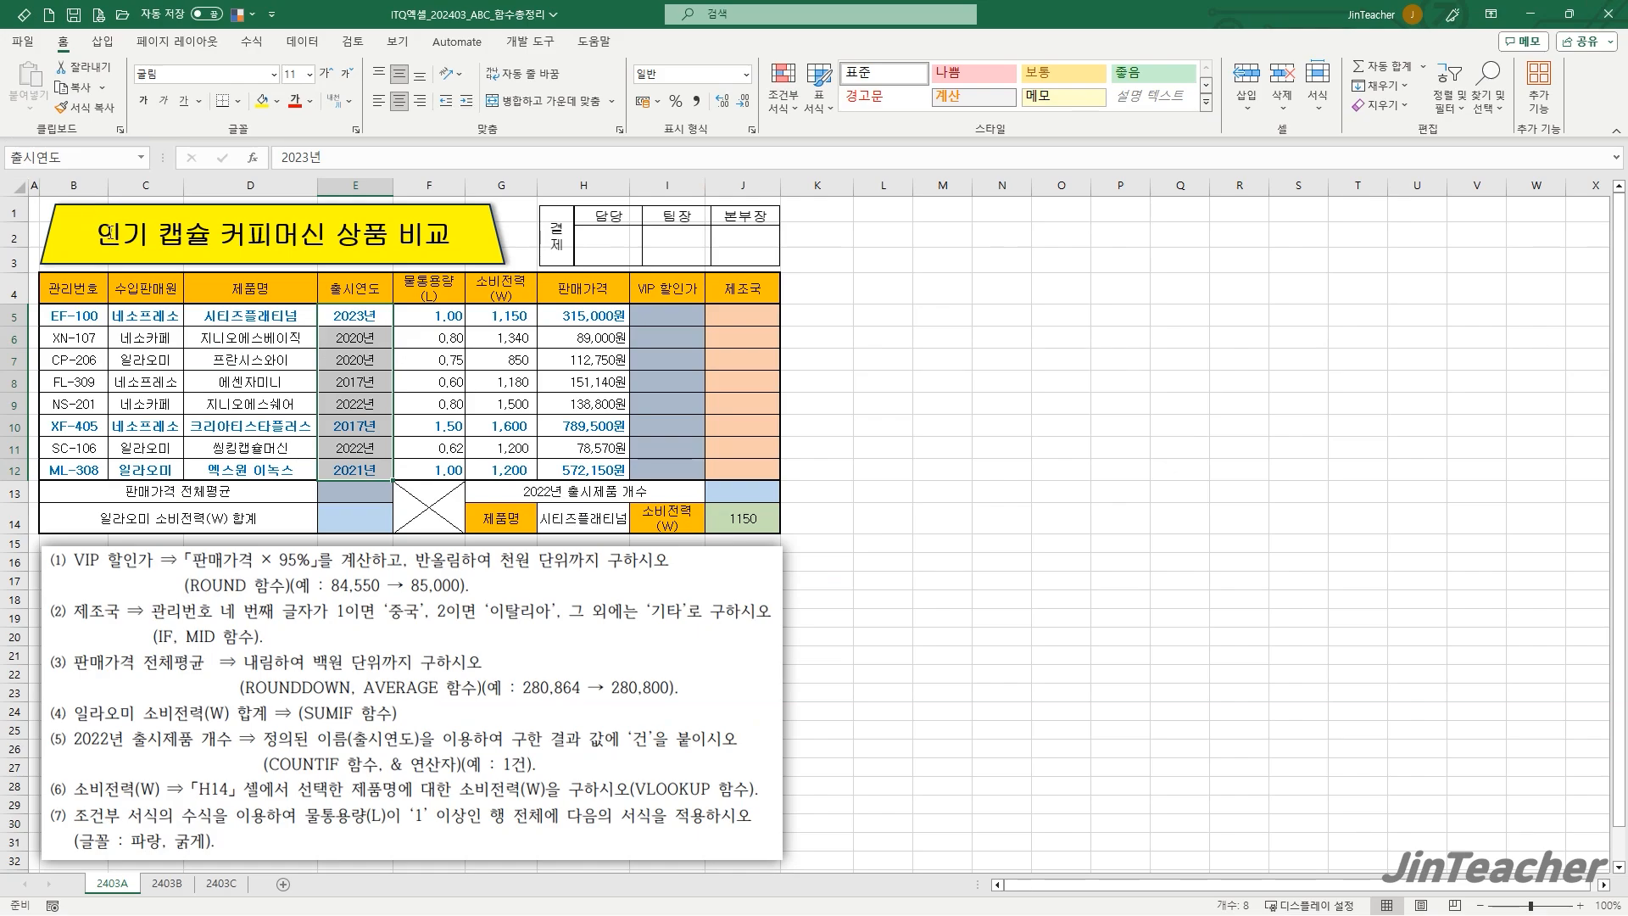
pyautogui.click(761, 494)
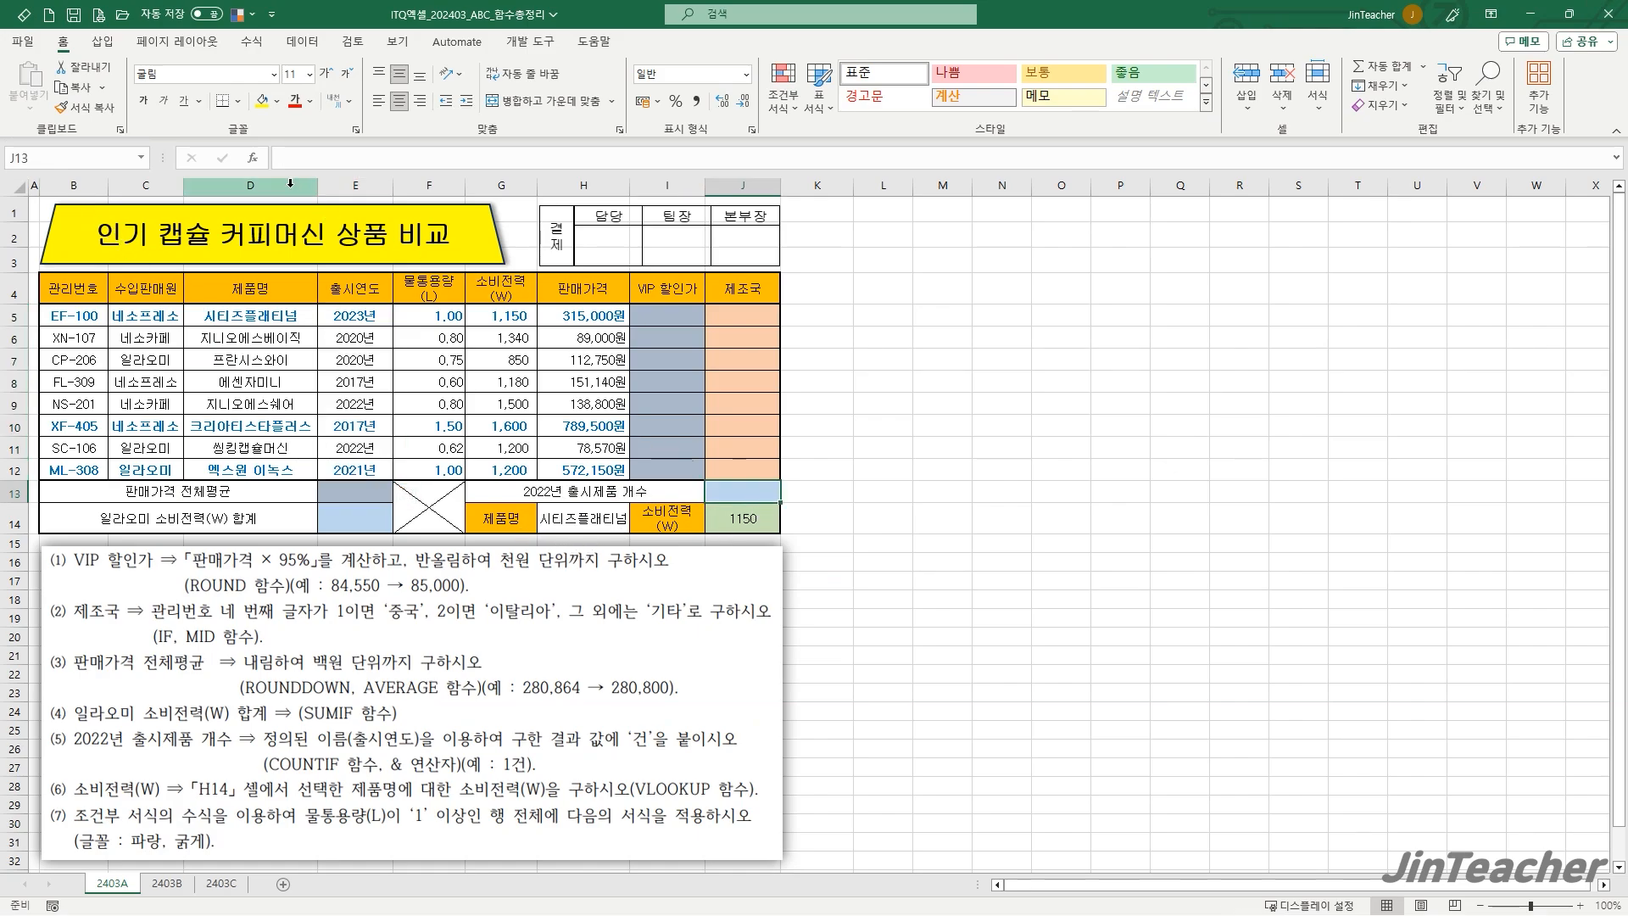
pyautogui.click(252, 157)
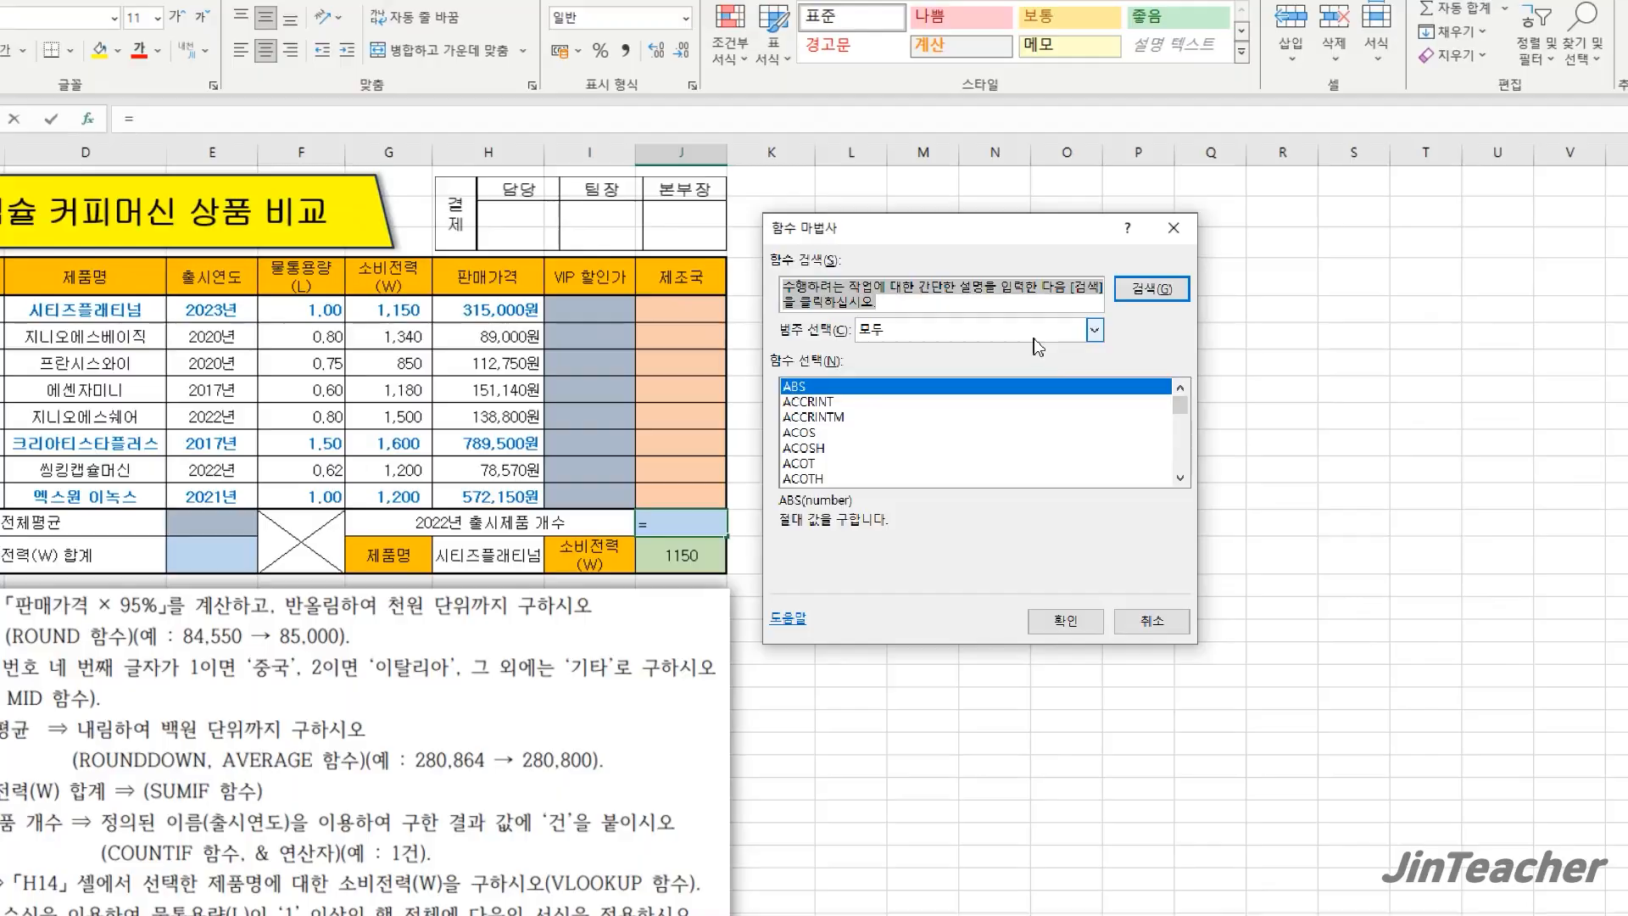
pyautogui.click(1033, 333)
pyautogui.click(858, 383)
pyautogui.click(846, 478)
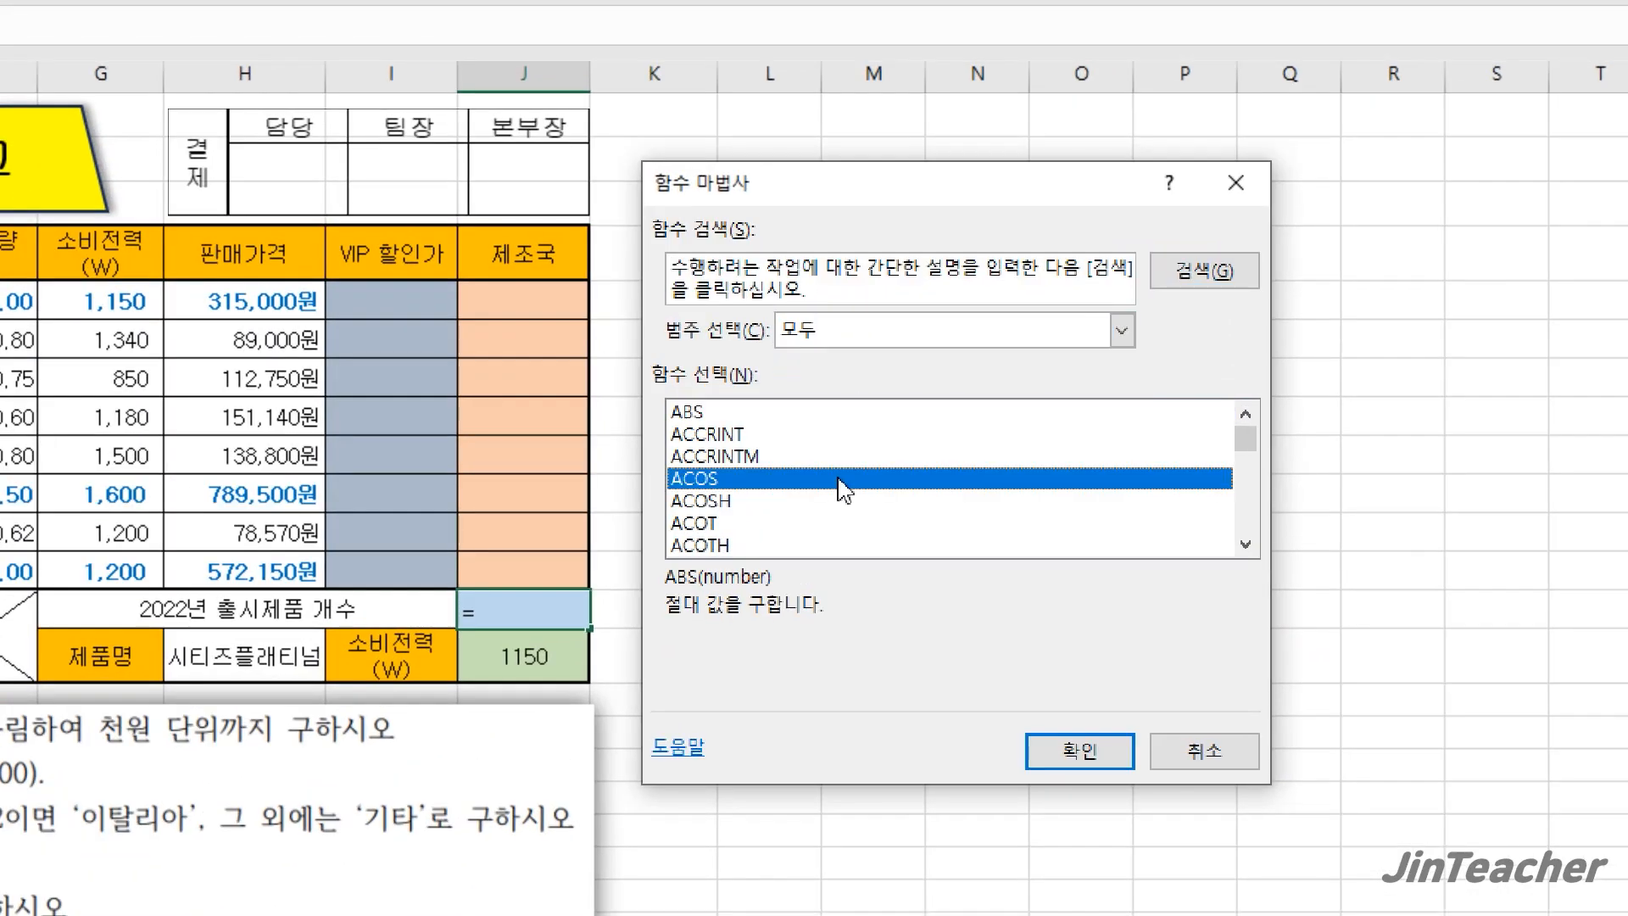
pyautogui.press('c')
pyautogui.scroll(-10, 845, 490)
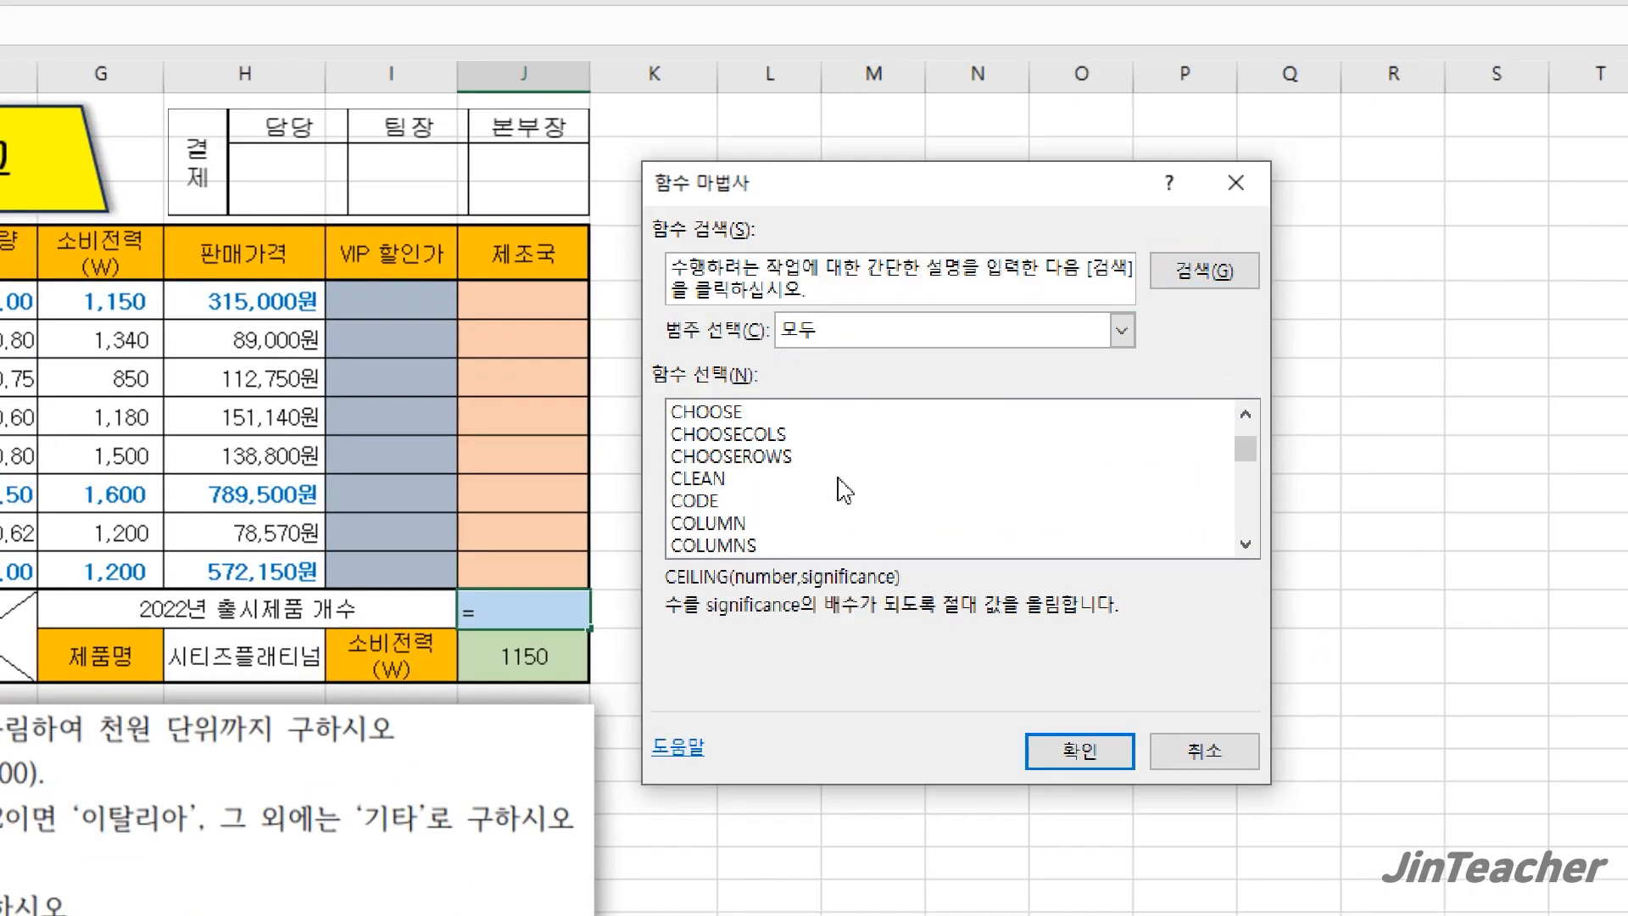
pyautogui.scroll(-2, 844, 490)
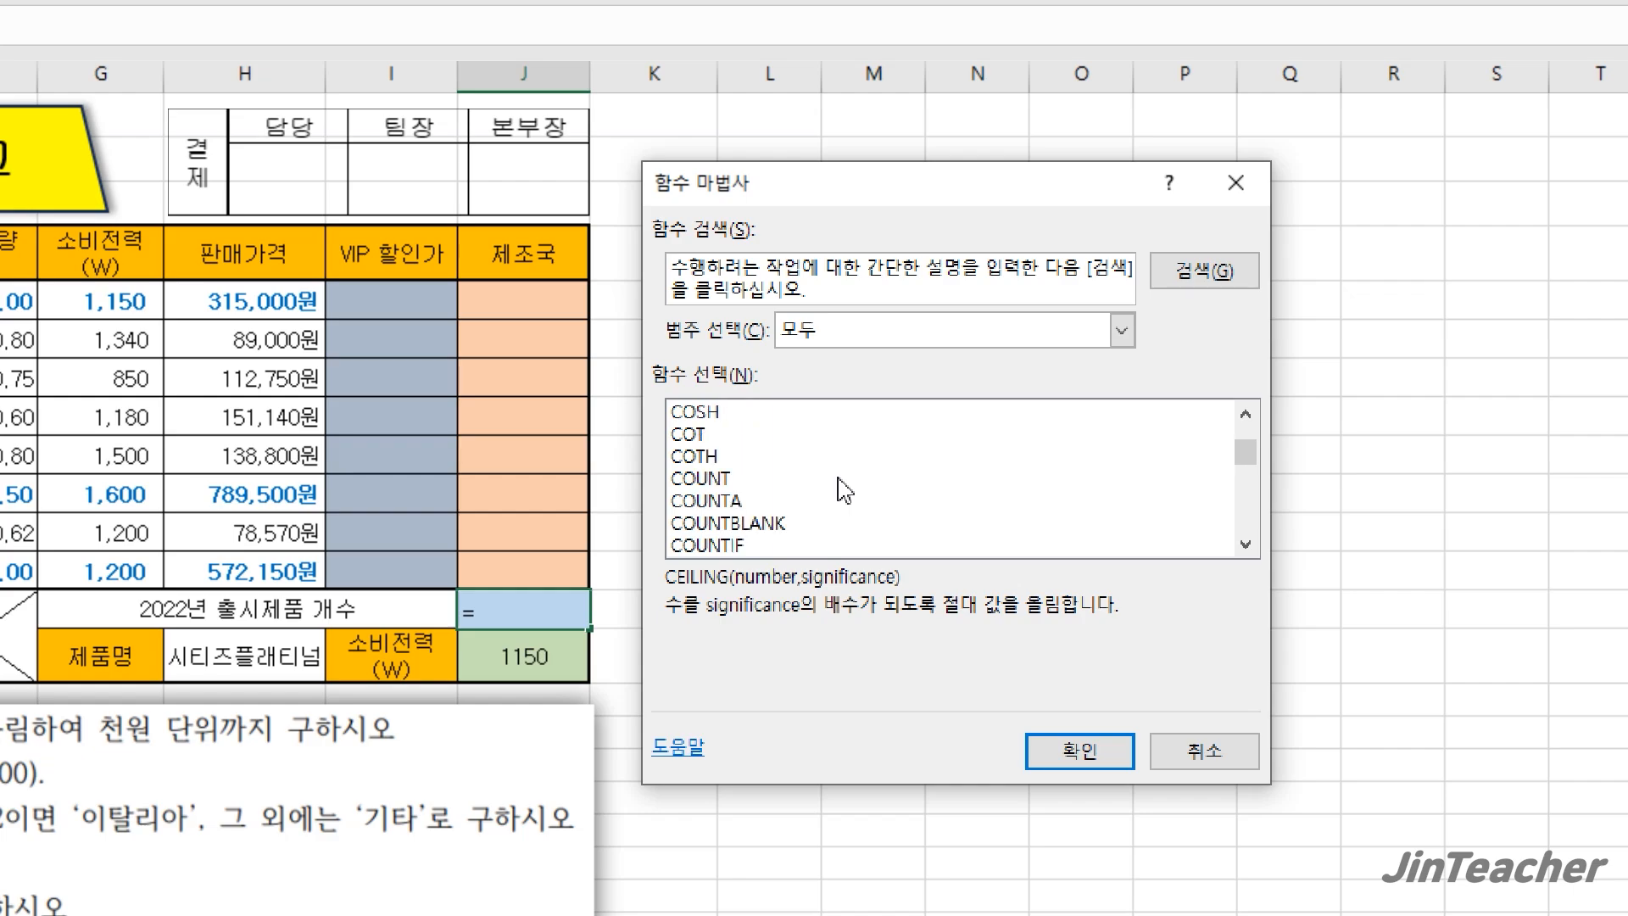
pyautogui.click(747, 545)
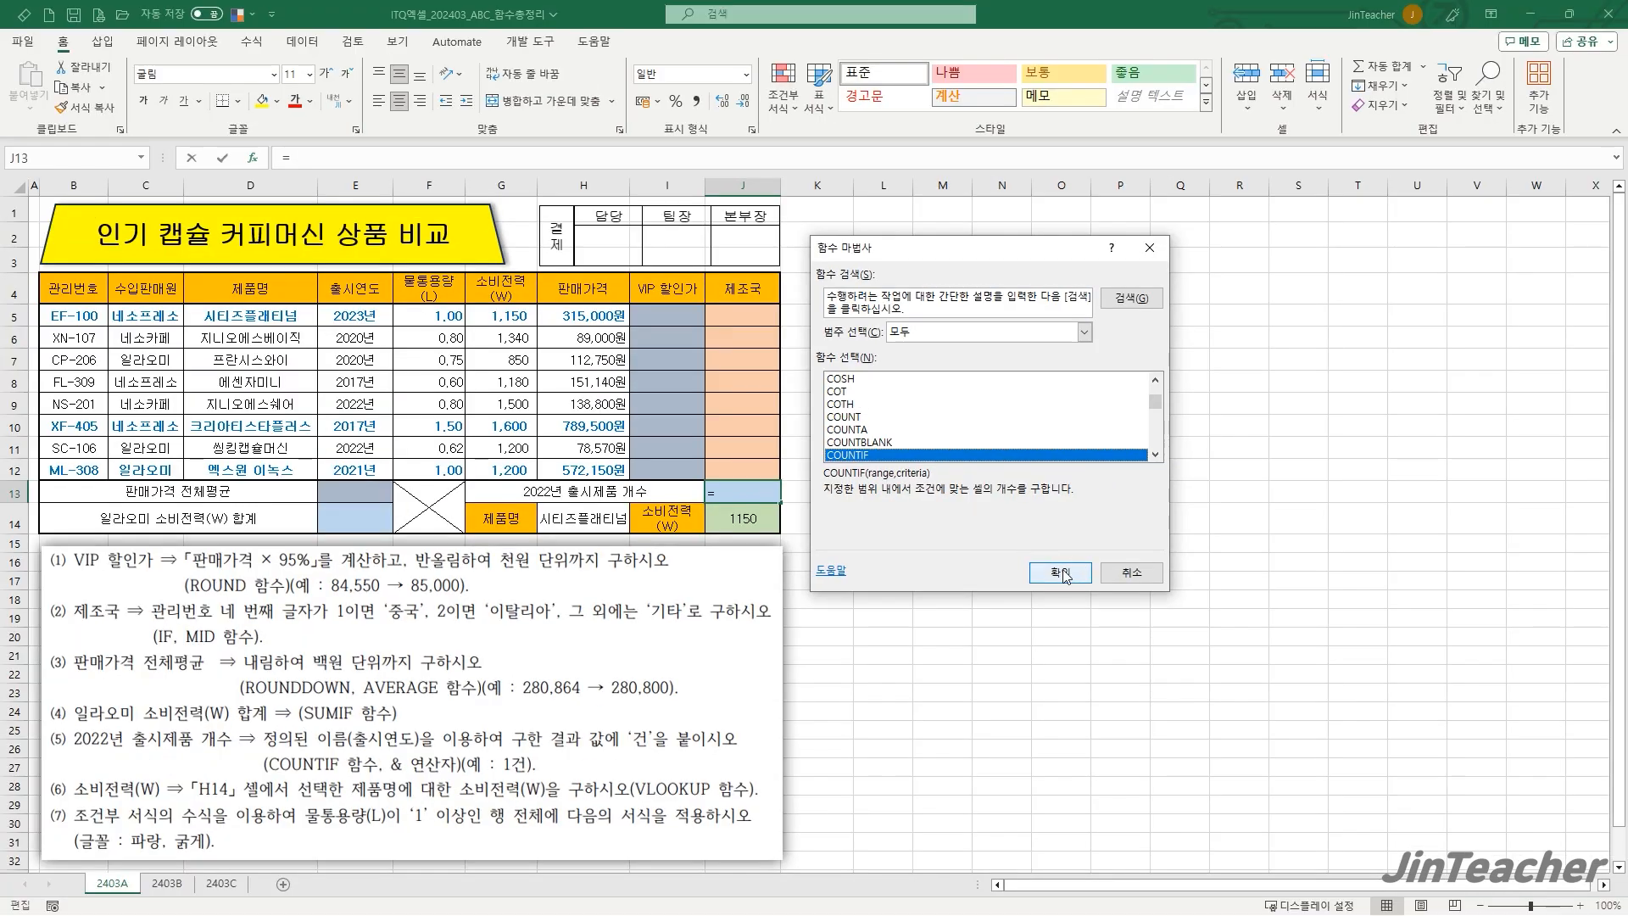
pyautogui.click(1079, 751)
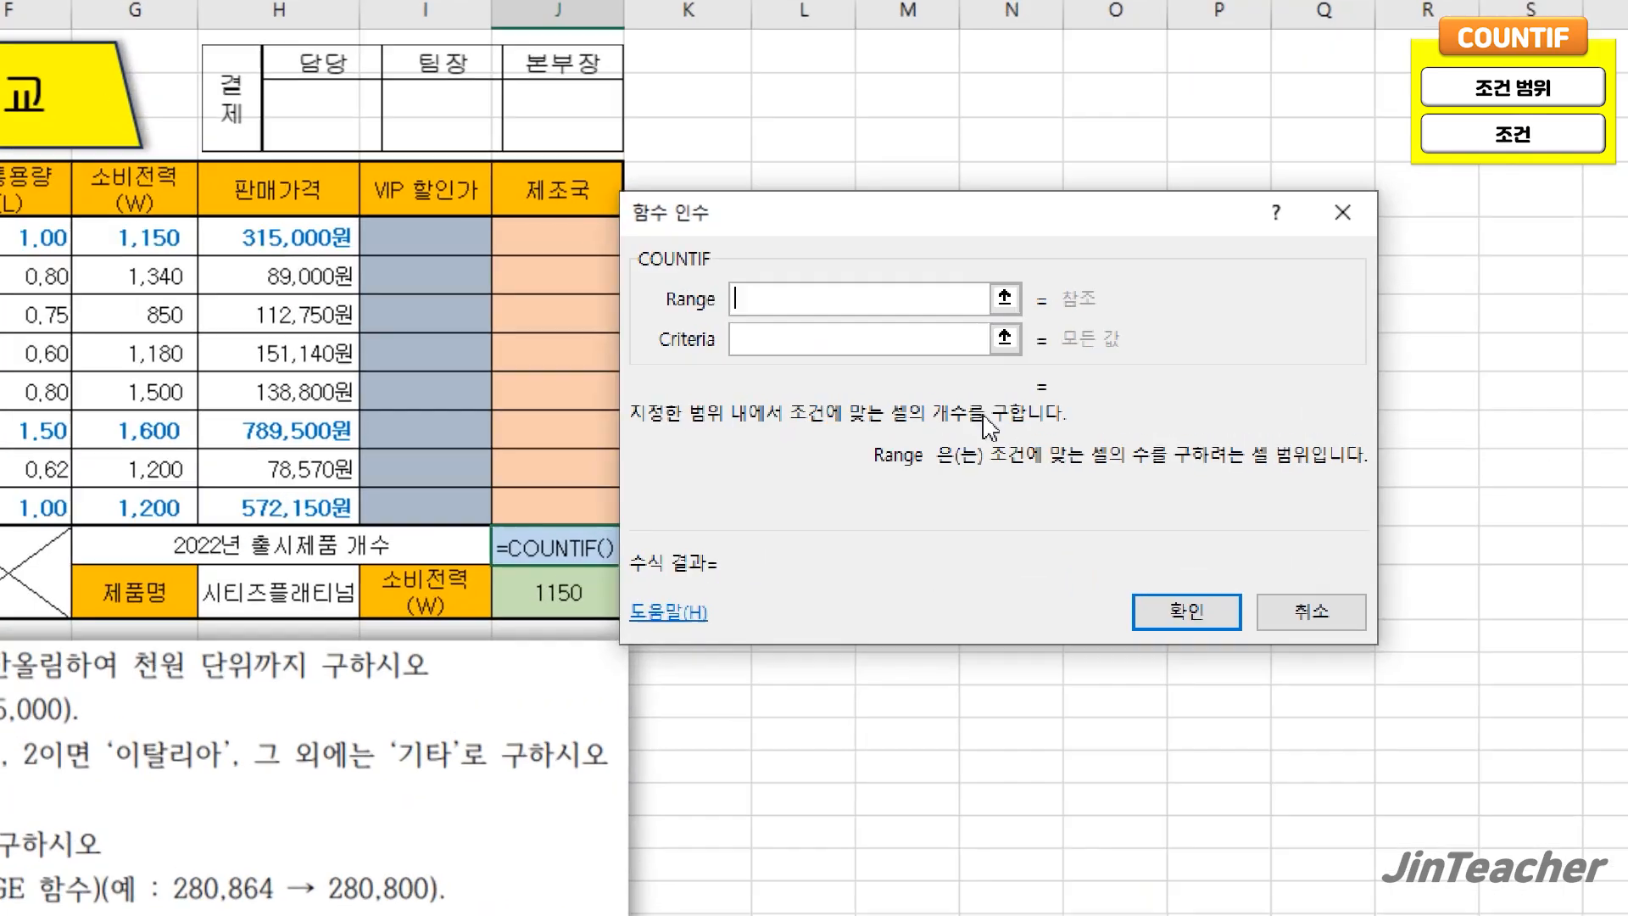
# - Set COUNTIF's range to the named range 출시연도 (E5:E12) and its criteria to cell E9, and complete the formula
pyautogui.click(797, 340)
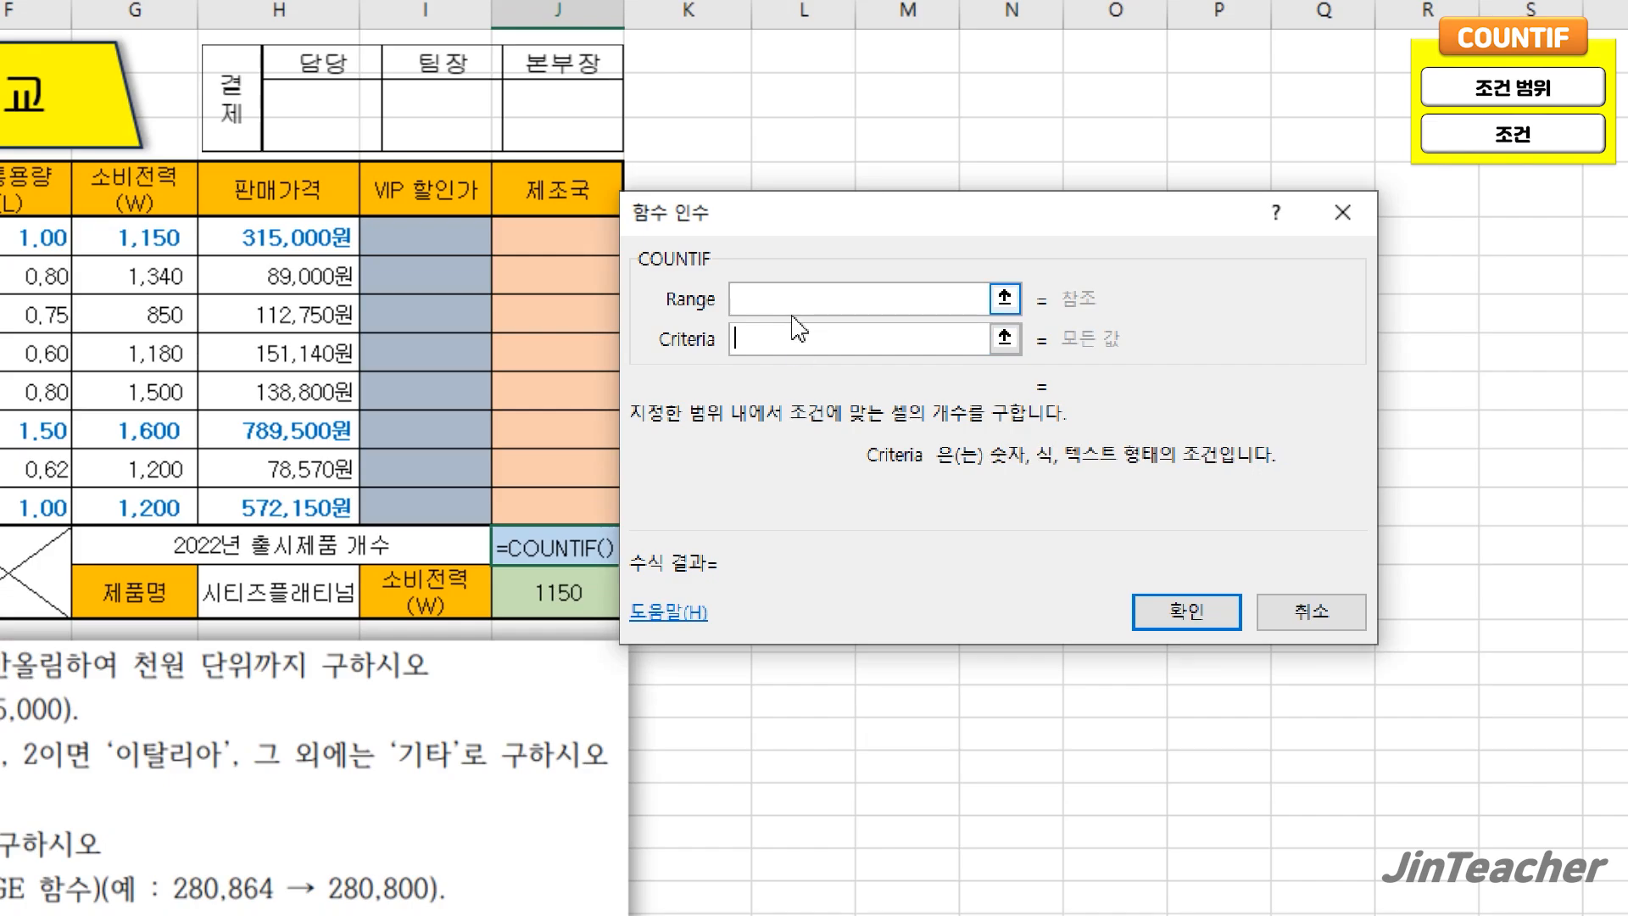
pyautogui.moveTo(716, 419); pyautogui.dragTo(79, 394)
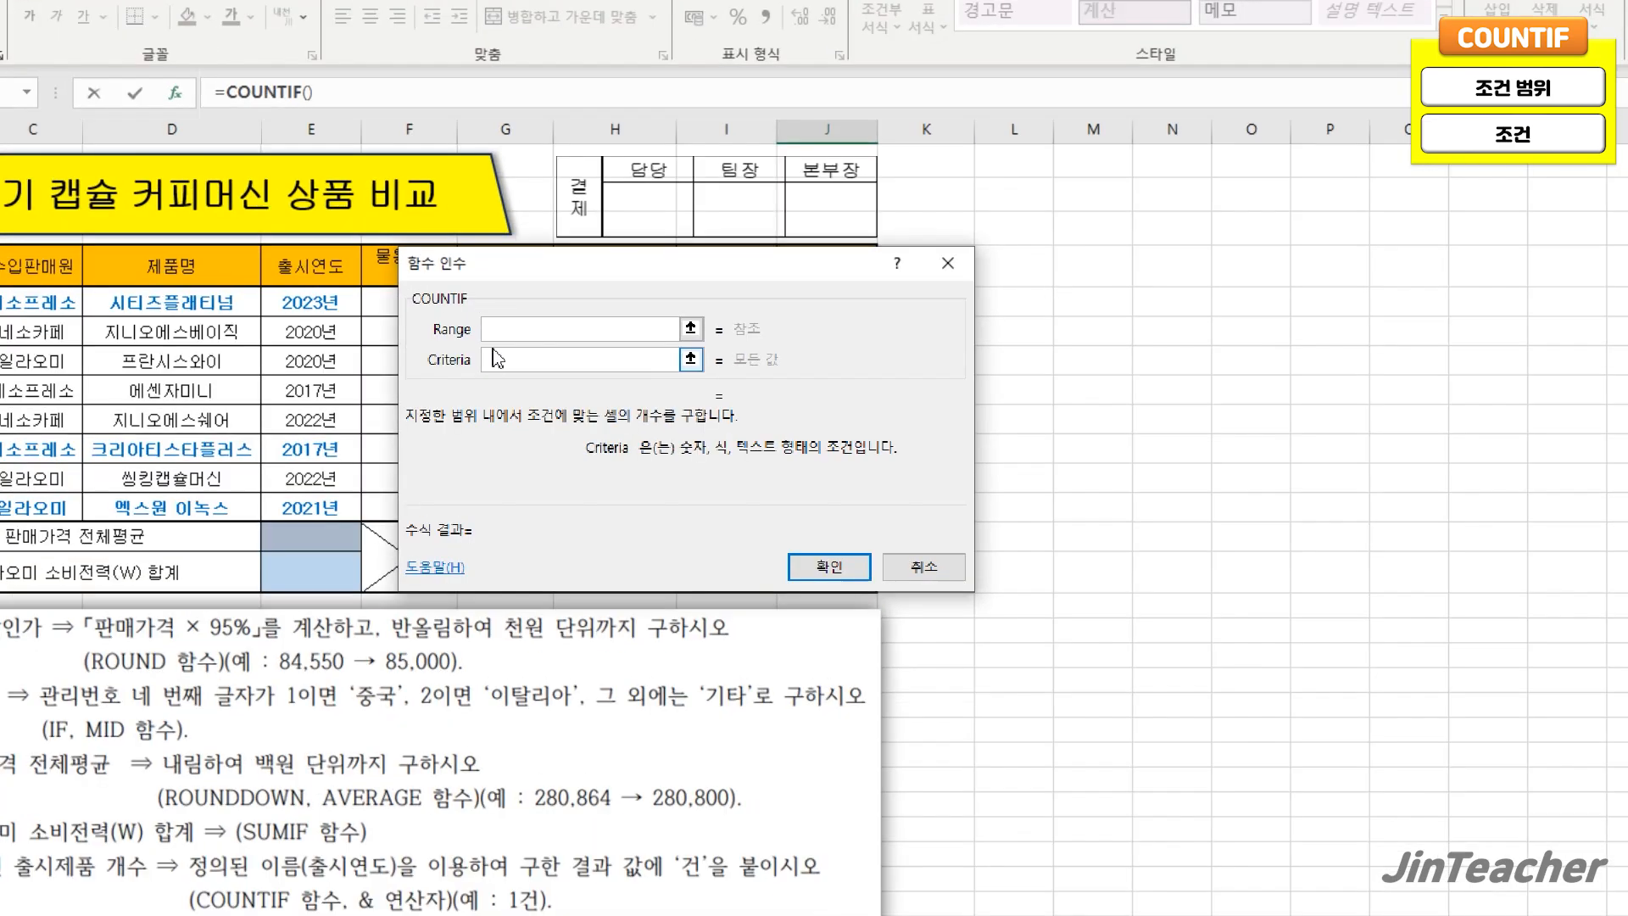
pyautogui.click(514, 336)
pyautogui.click(371, 314)
pyautogui.moveTo(268, 293); pyautogui.dragTo(242, 563)
pyautogui.click(543, 361)
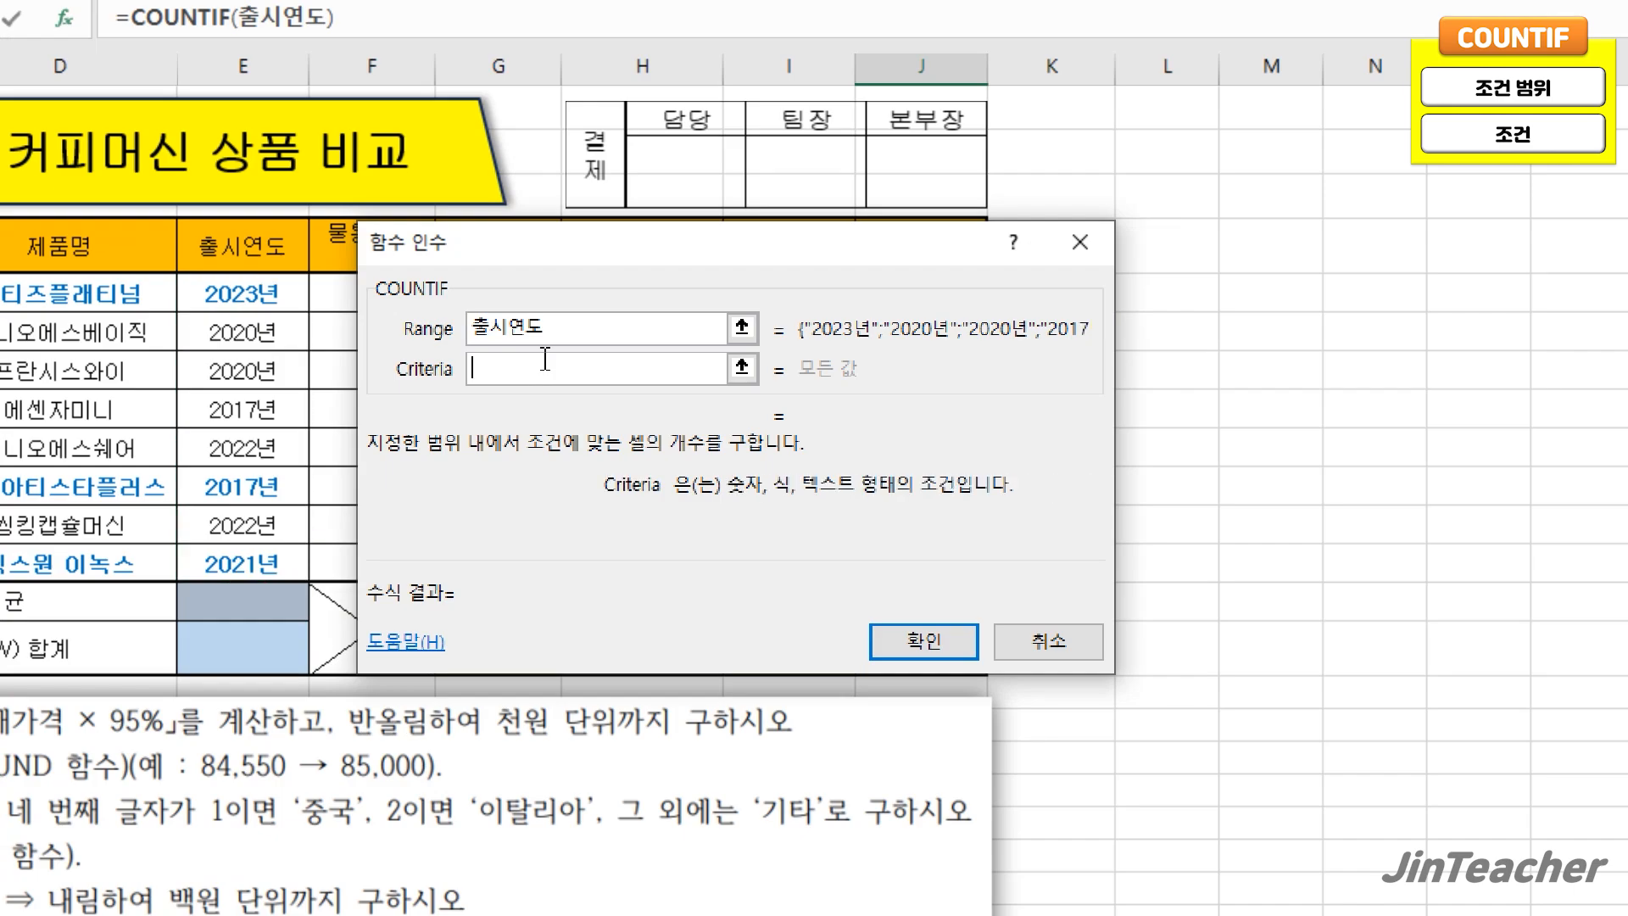
pyautogui.click(292, 449)
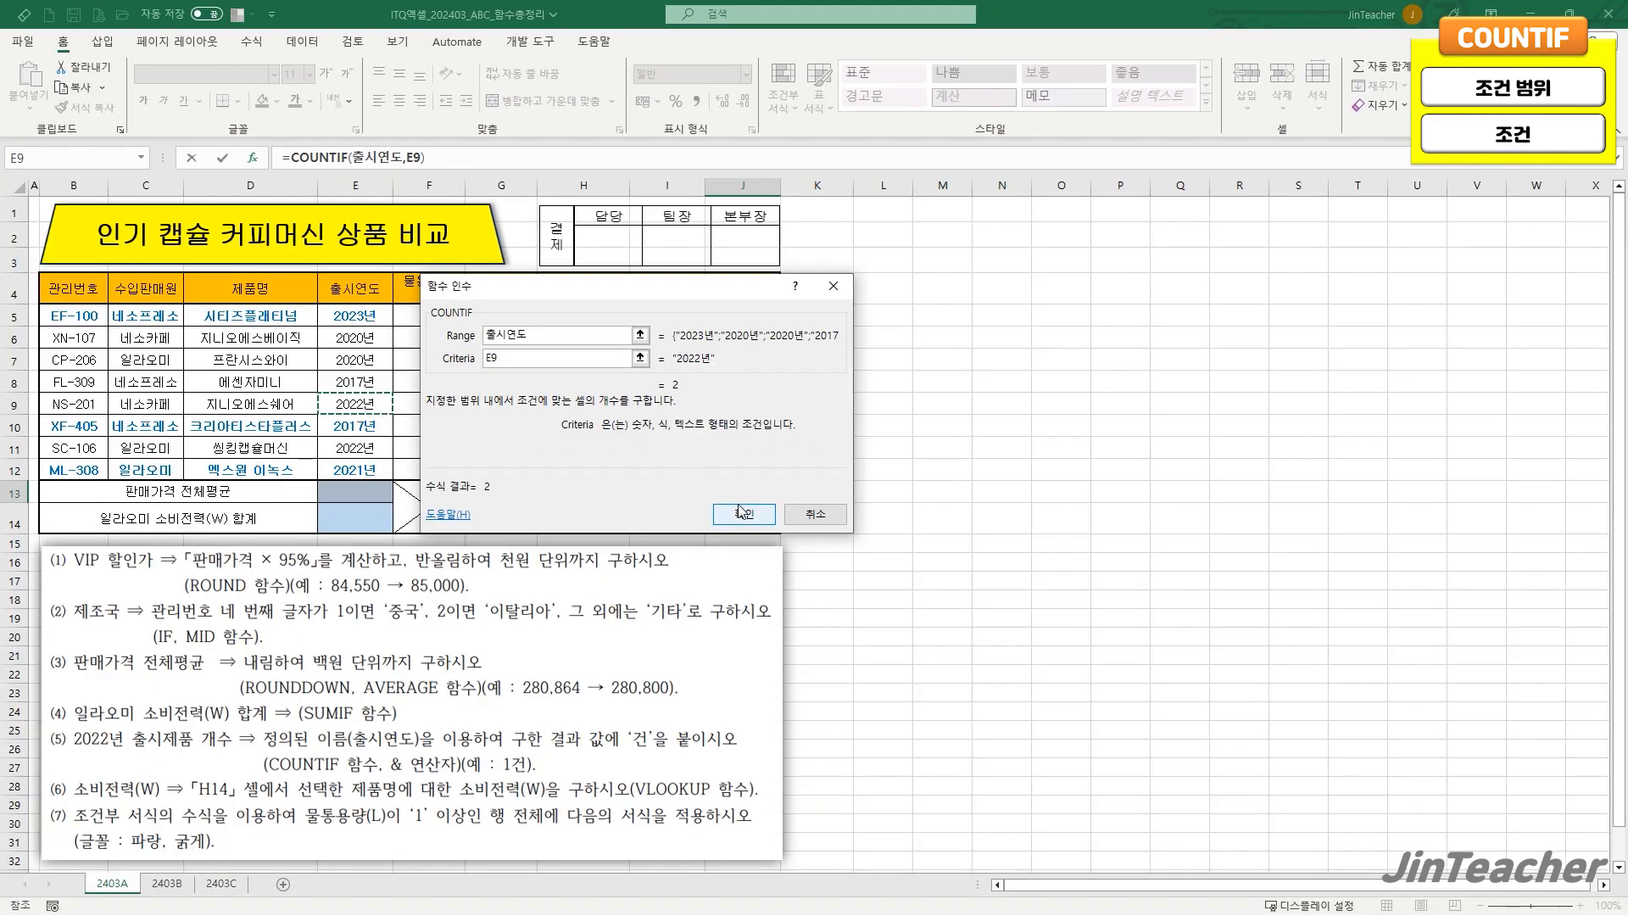
pyautogui.click(740, 512)
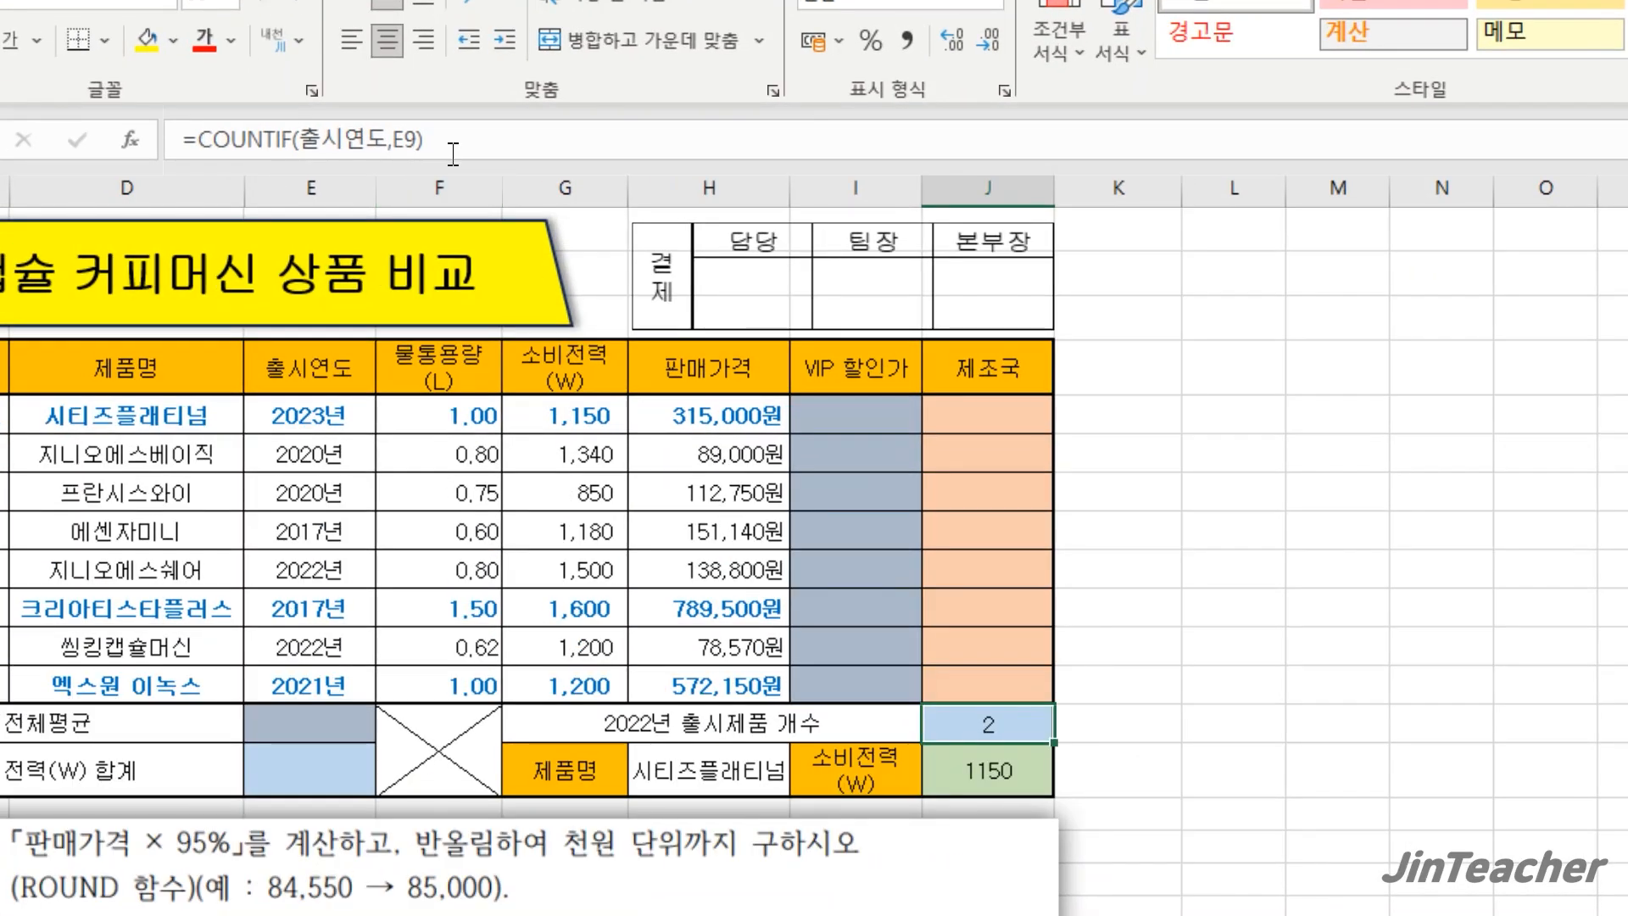
# - Append &"건" to the COUNTIF formula in J13 and check the finished formula
pyautogui.click(452, 162)
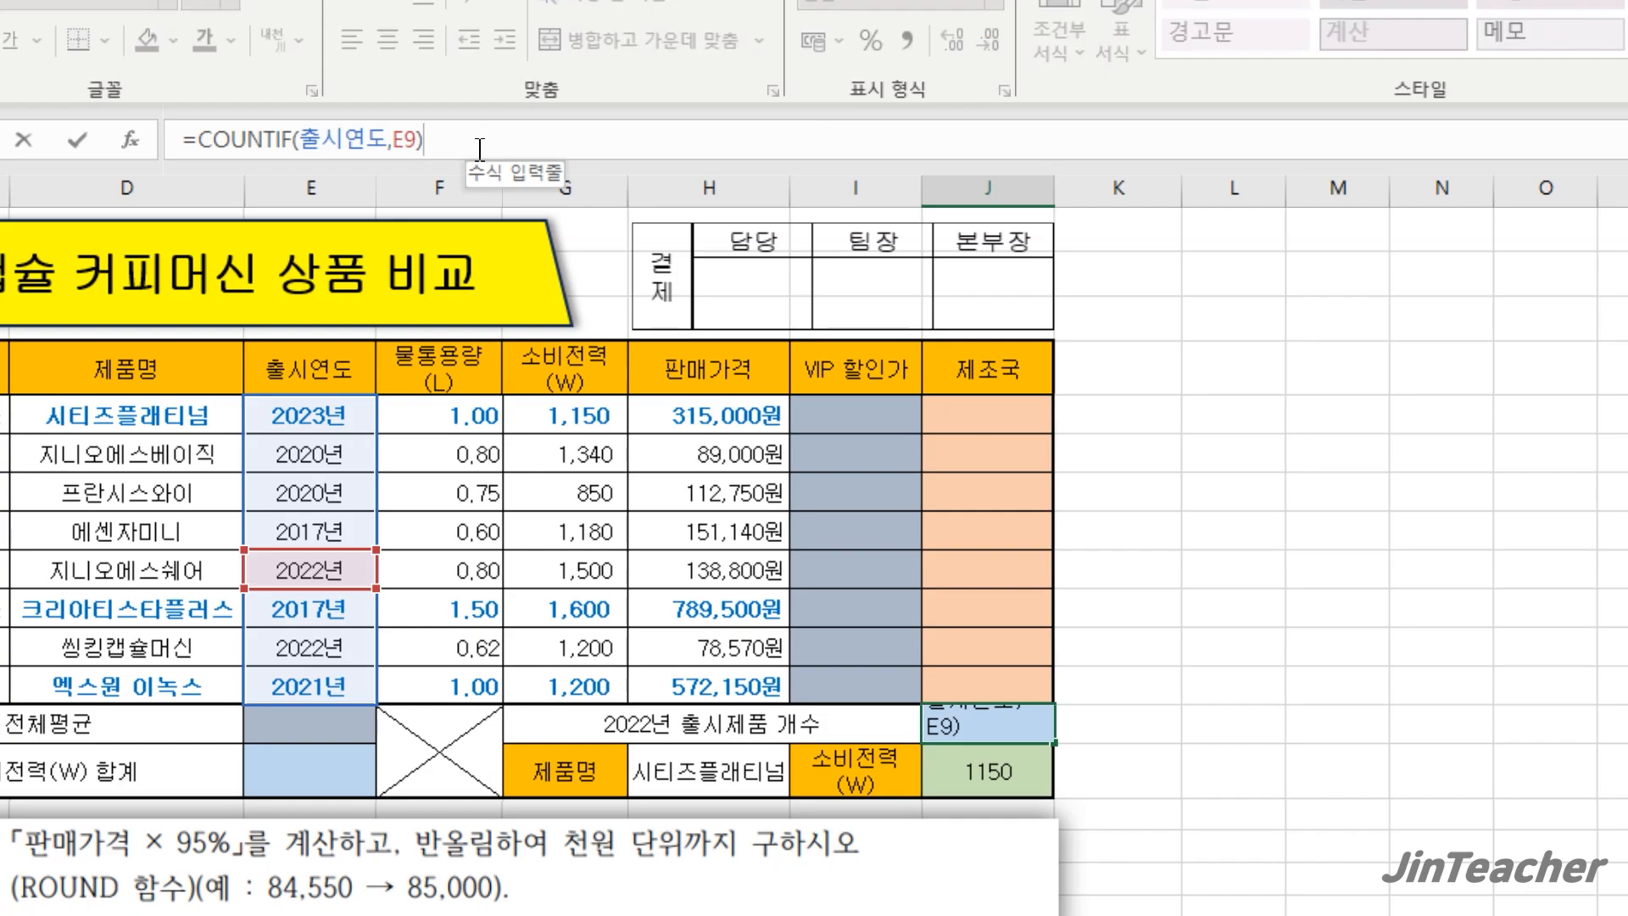
pyautogui.write('&')
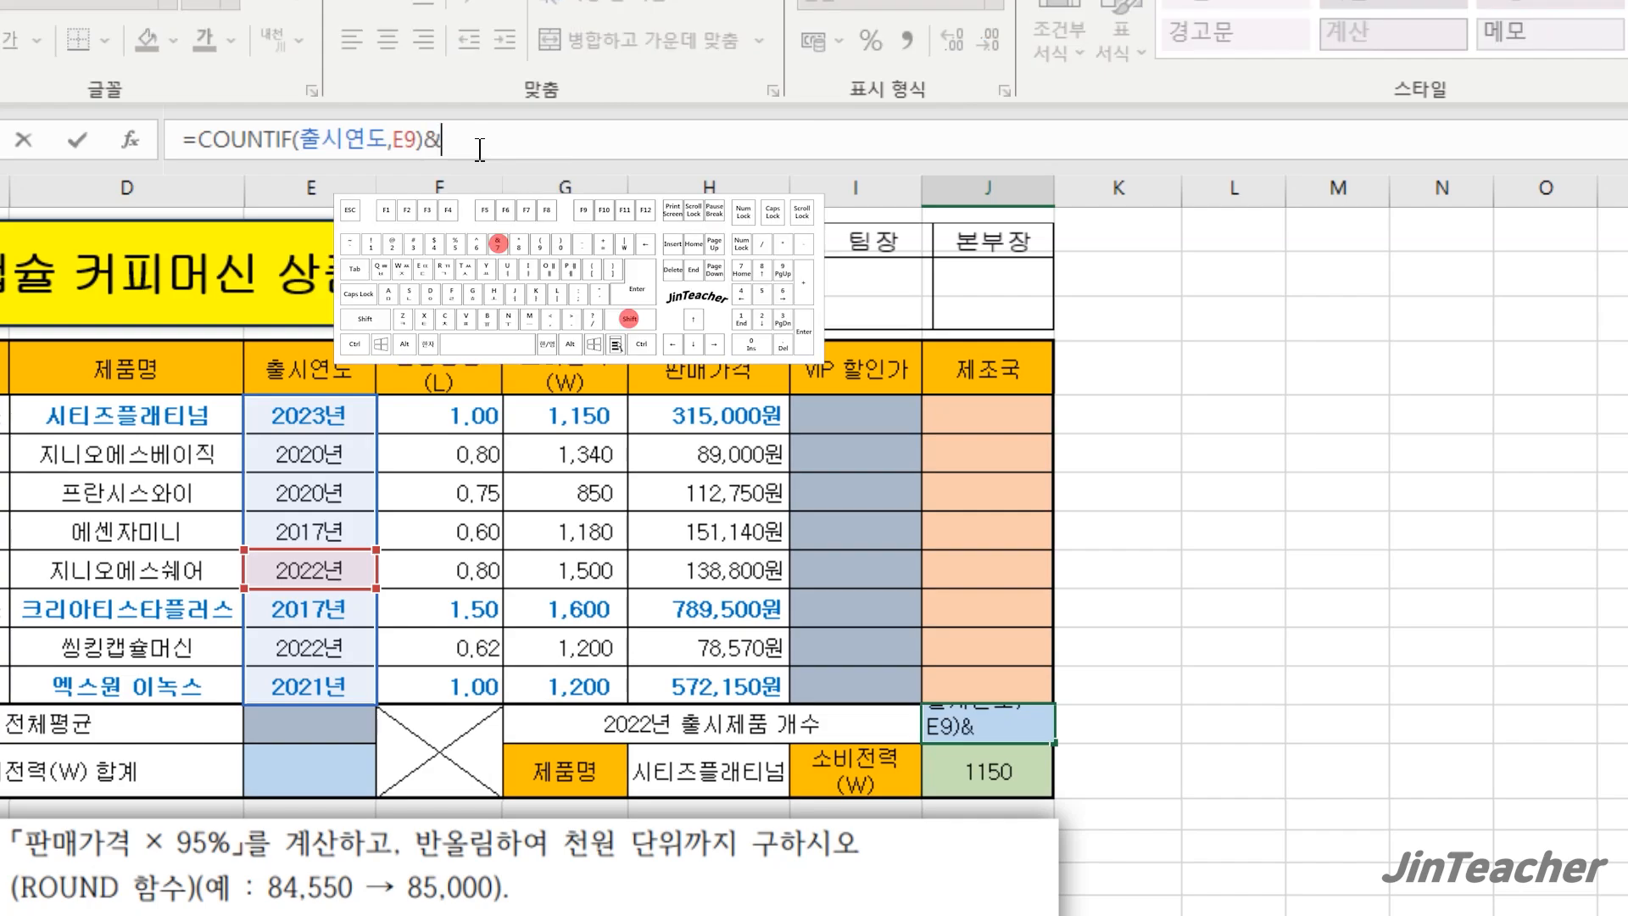
pyautogui.write('"')
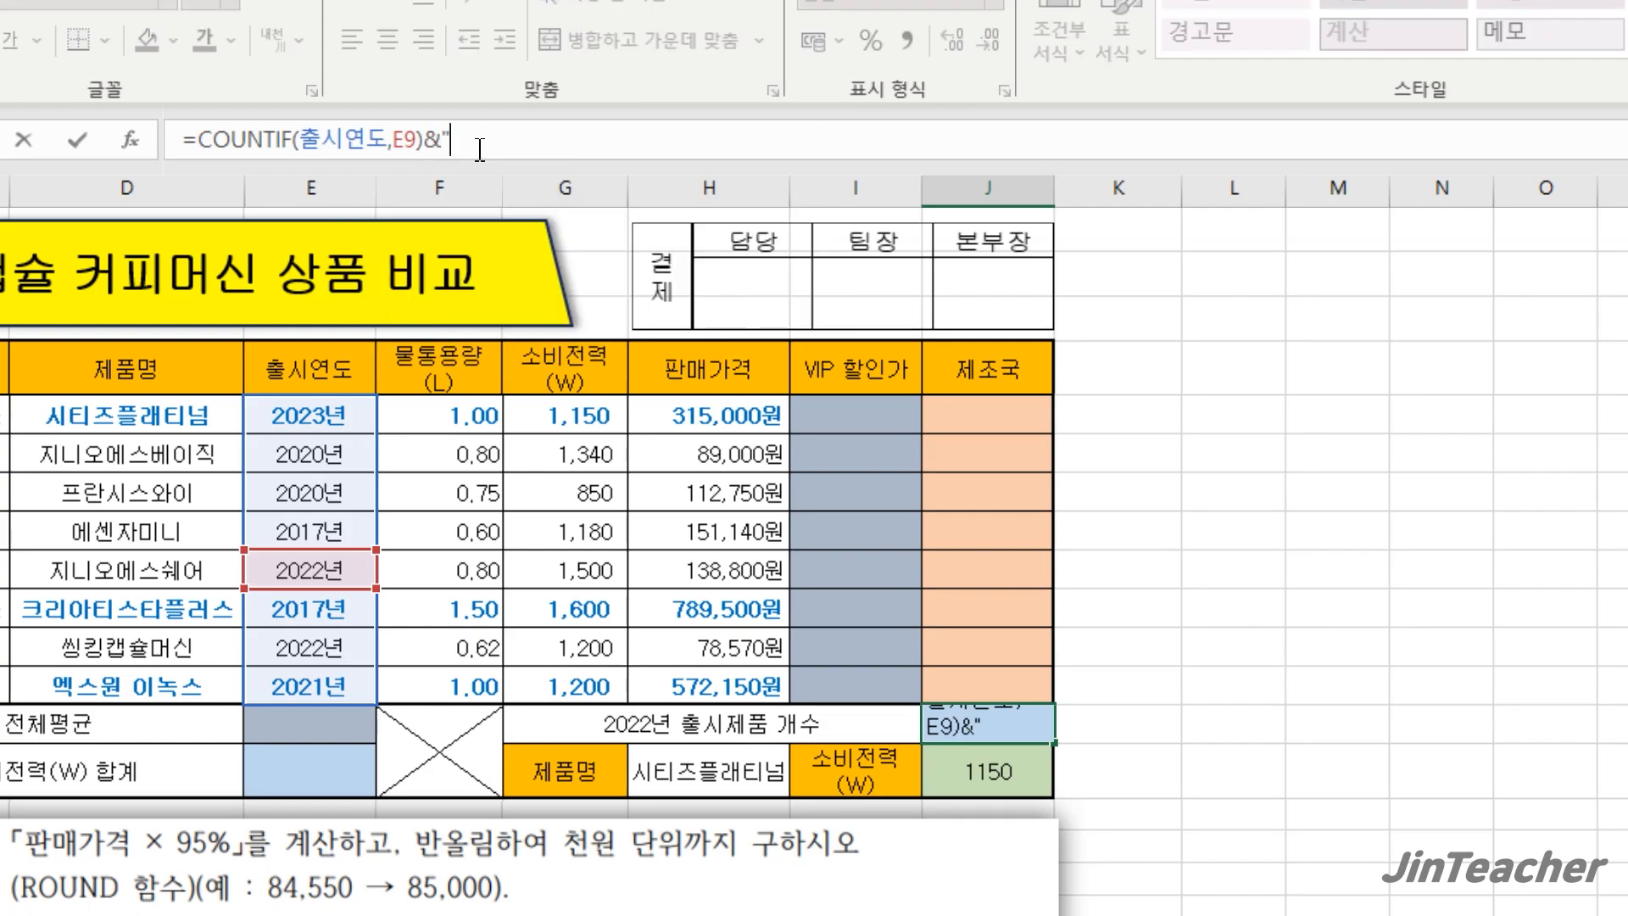
pyautogui.write('건')
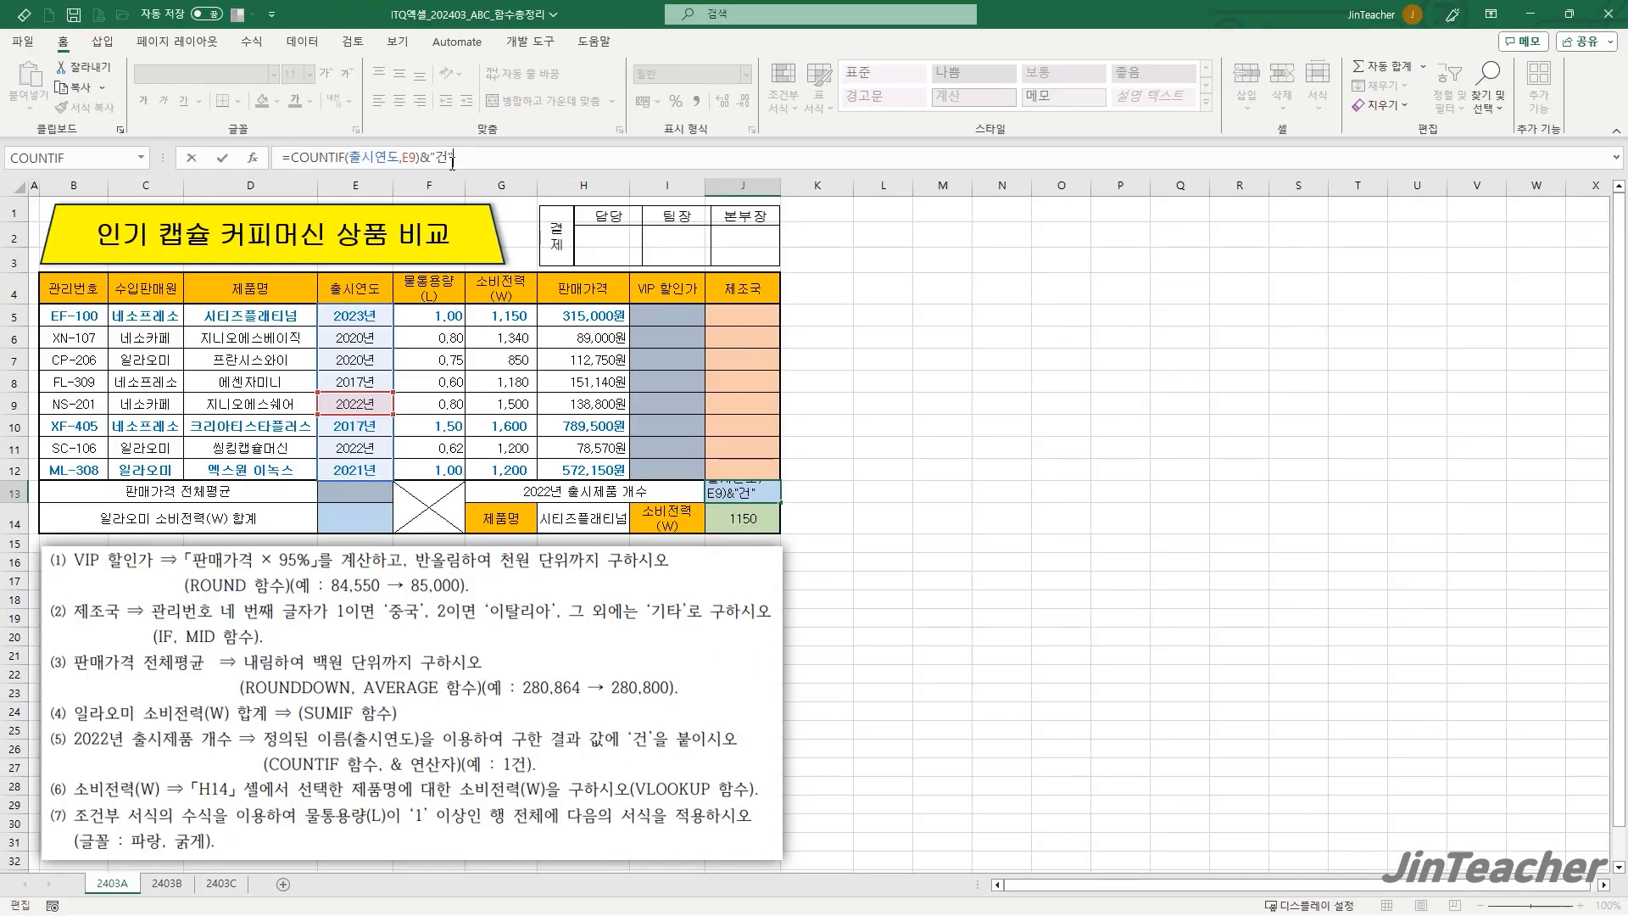
pyautogui.press('Return')
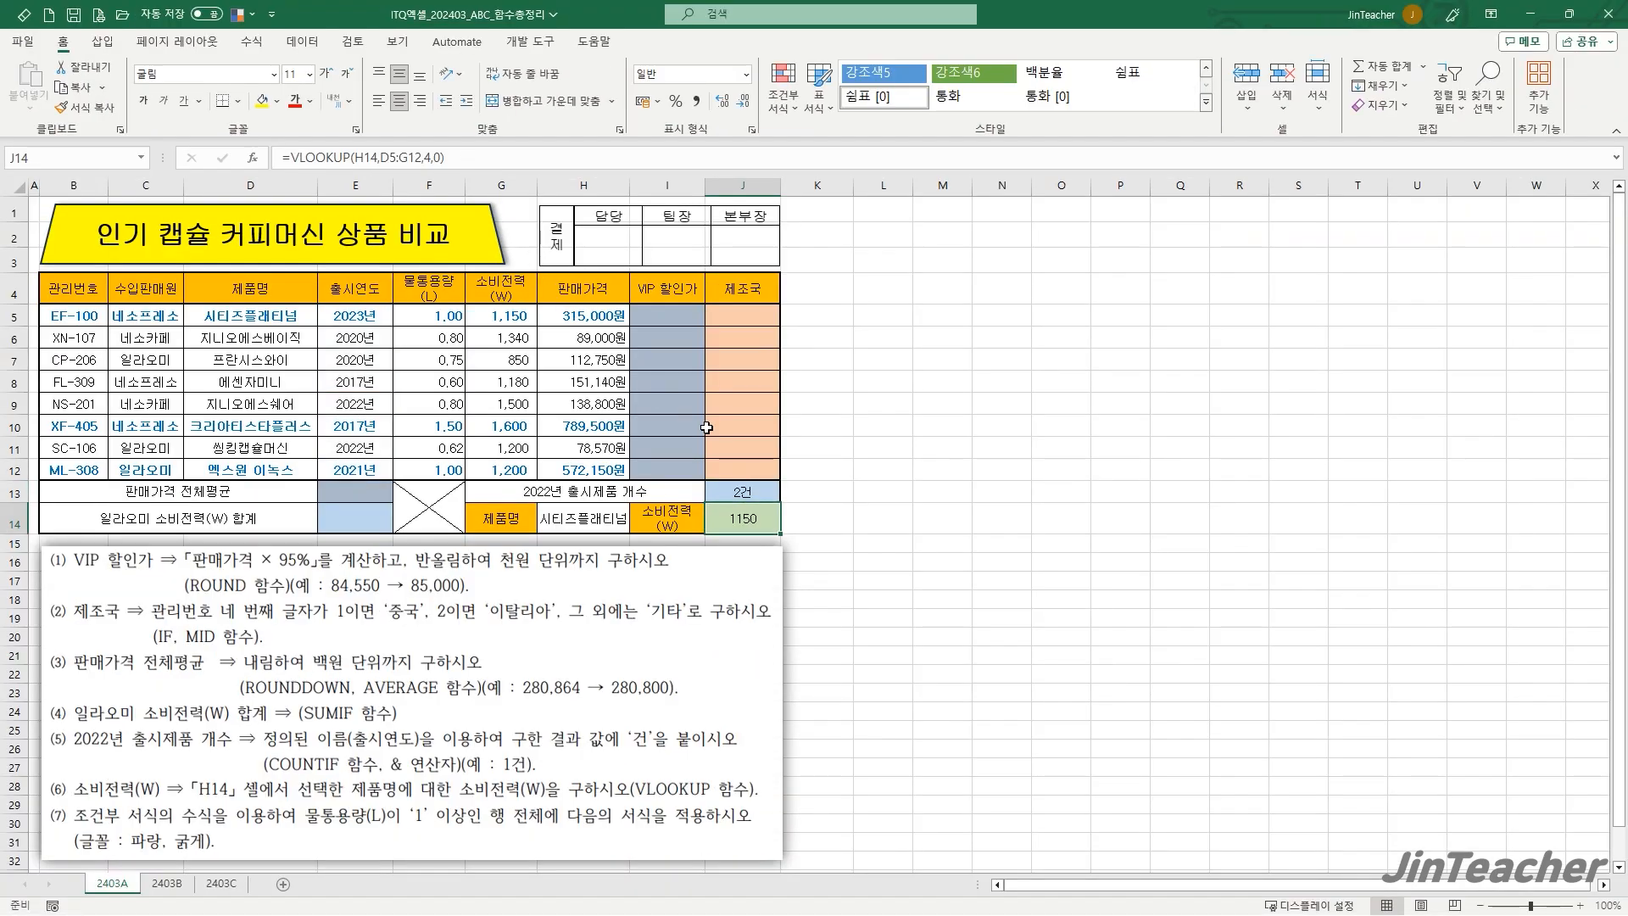
pyautogui.click(749, 487)
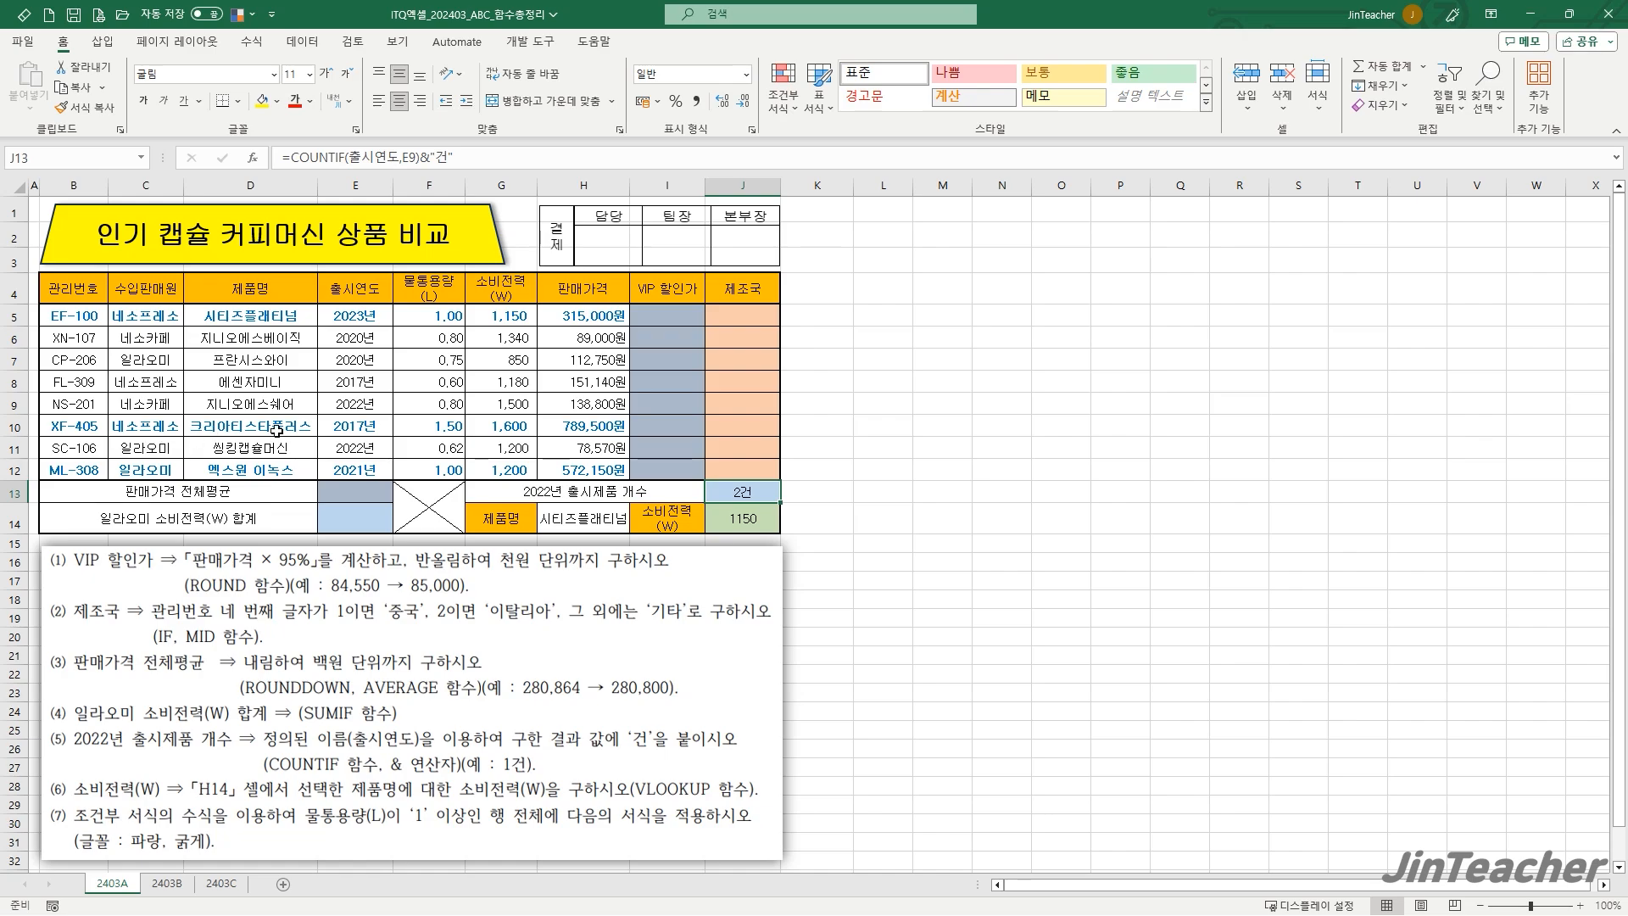
# - Examine the 일라오미 entries in the importer column and their matching power consumption values in column G
pyautogui.click(172, 453)
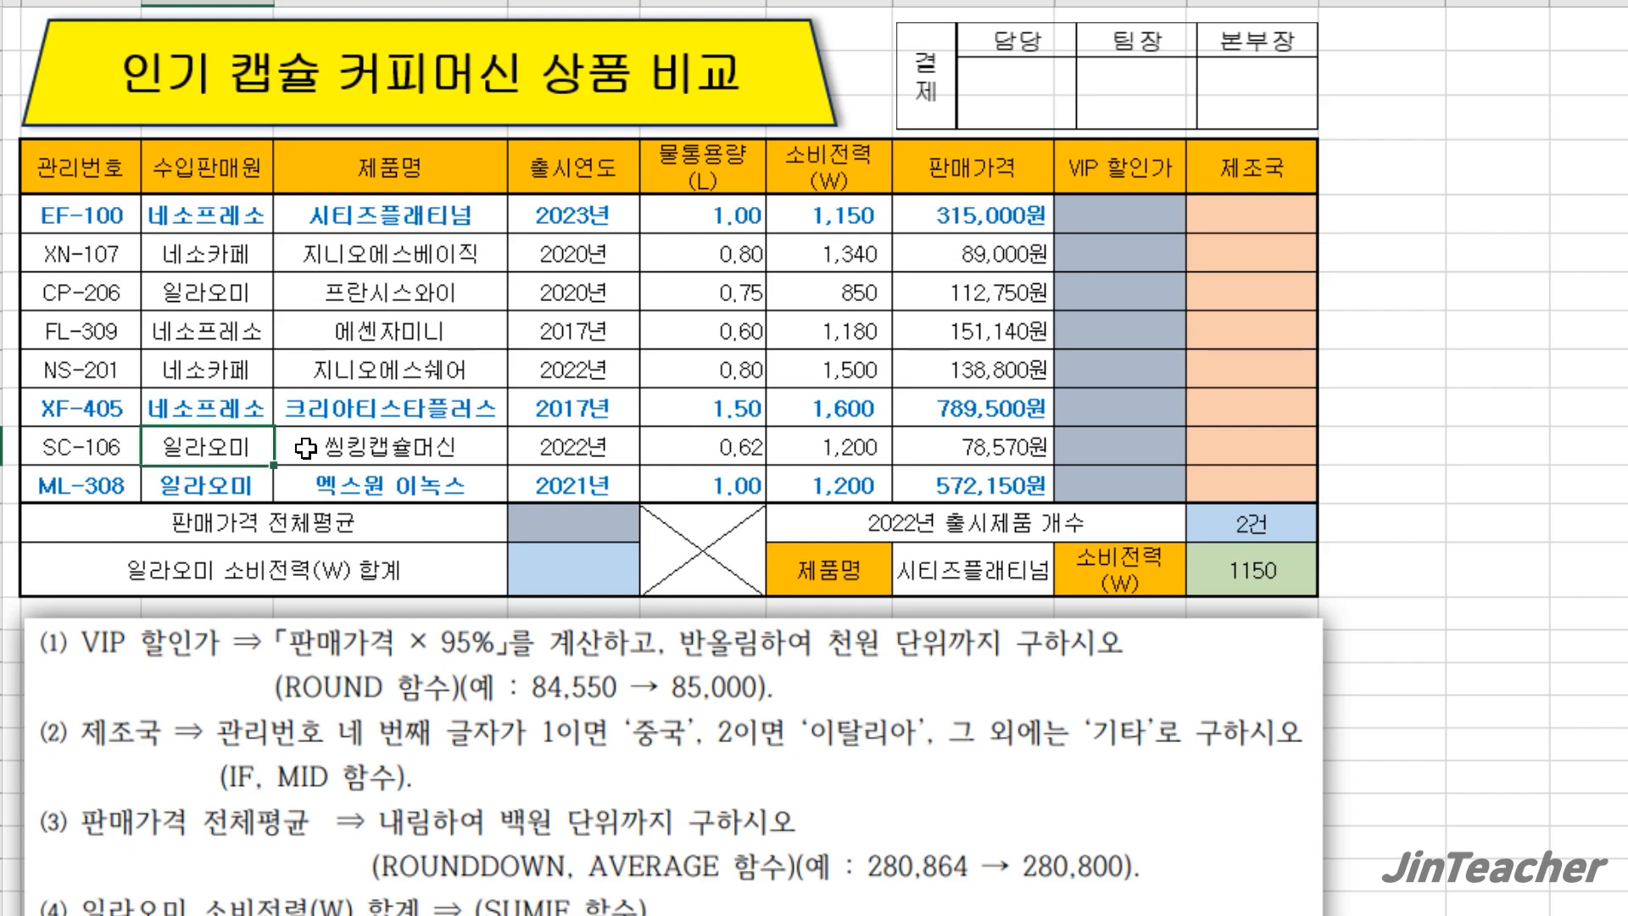
pyautogui.click(251, 475)
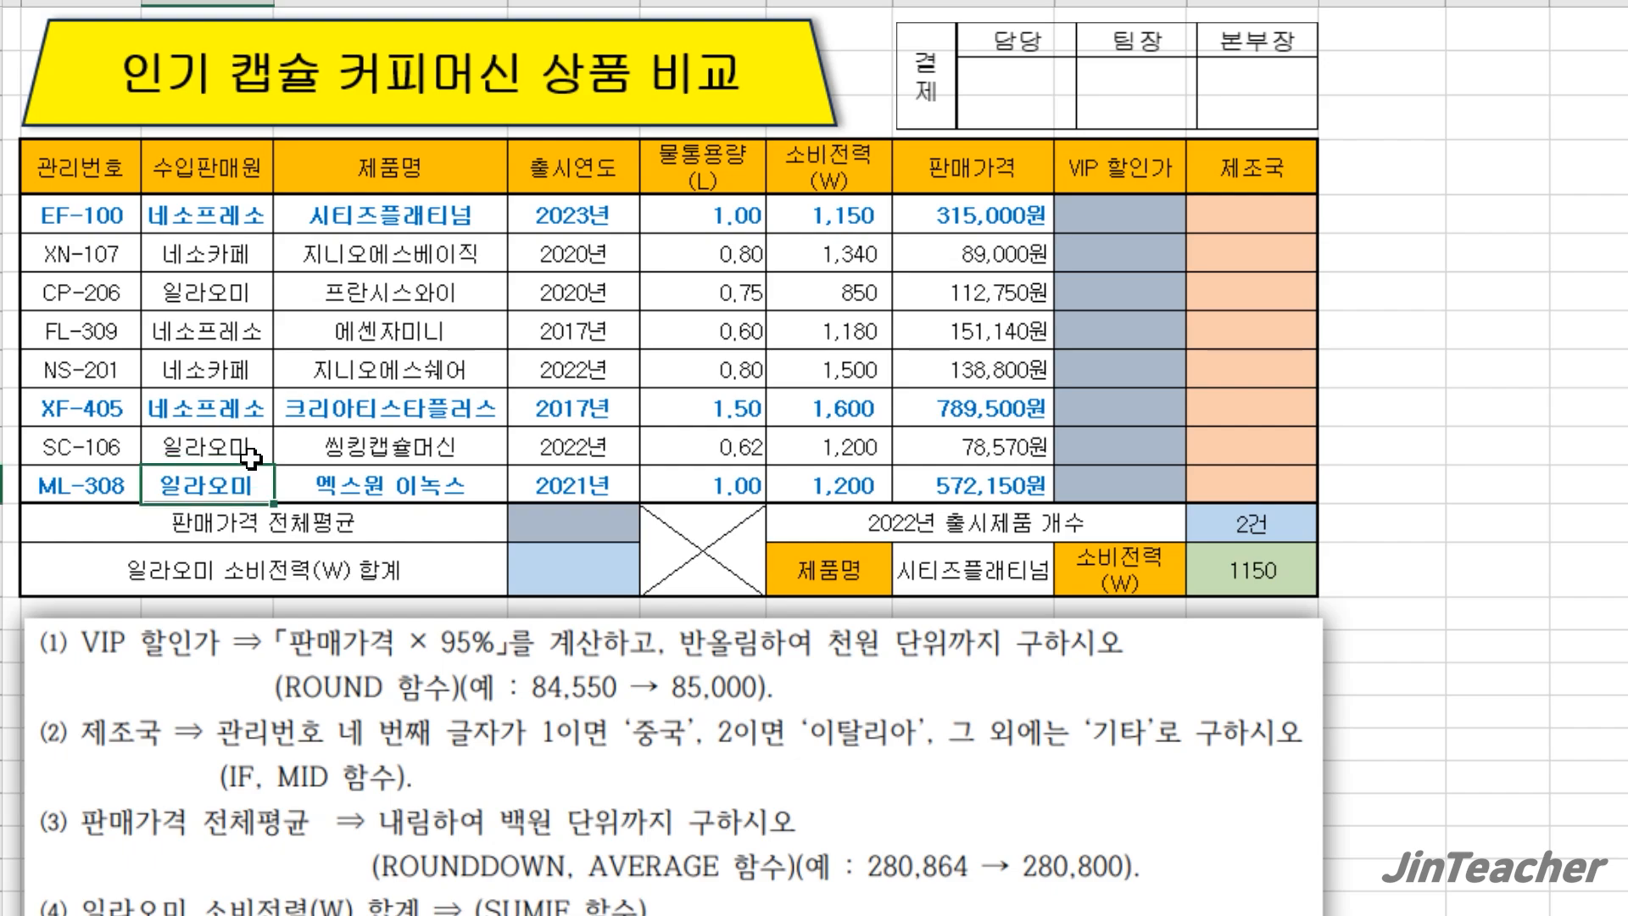
pyautogui.scroll(-1, 251, 459)
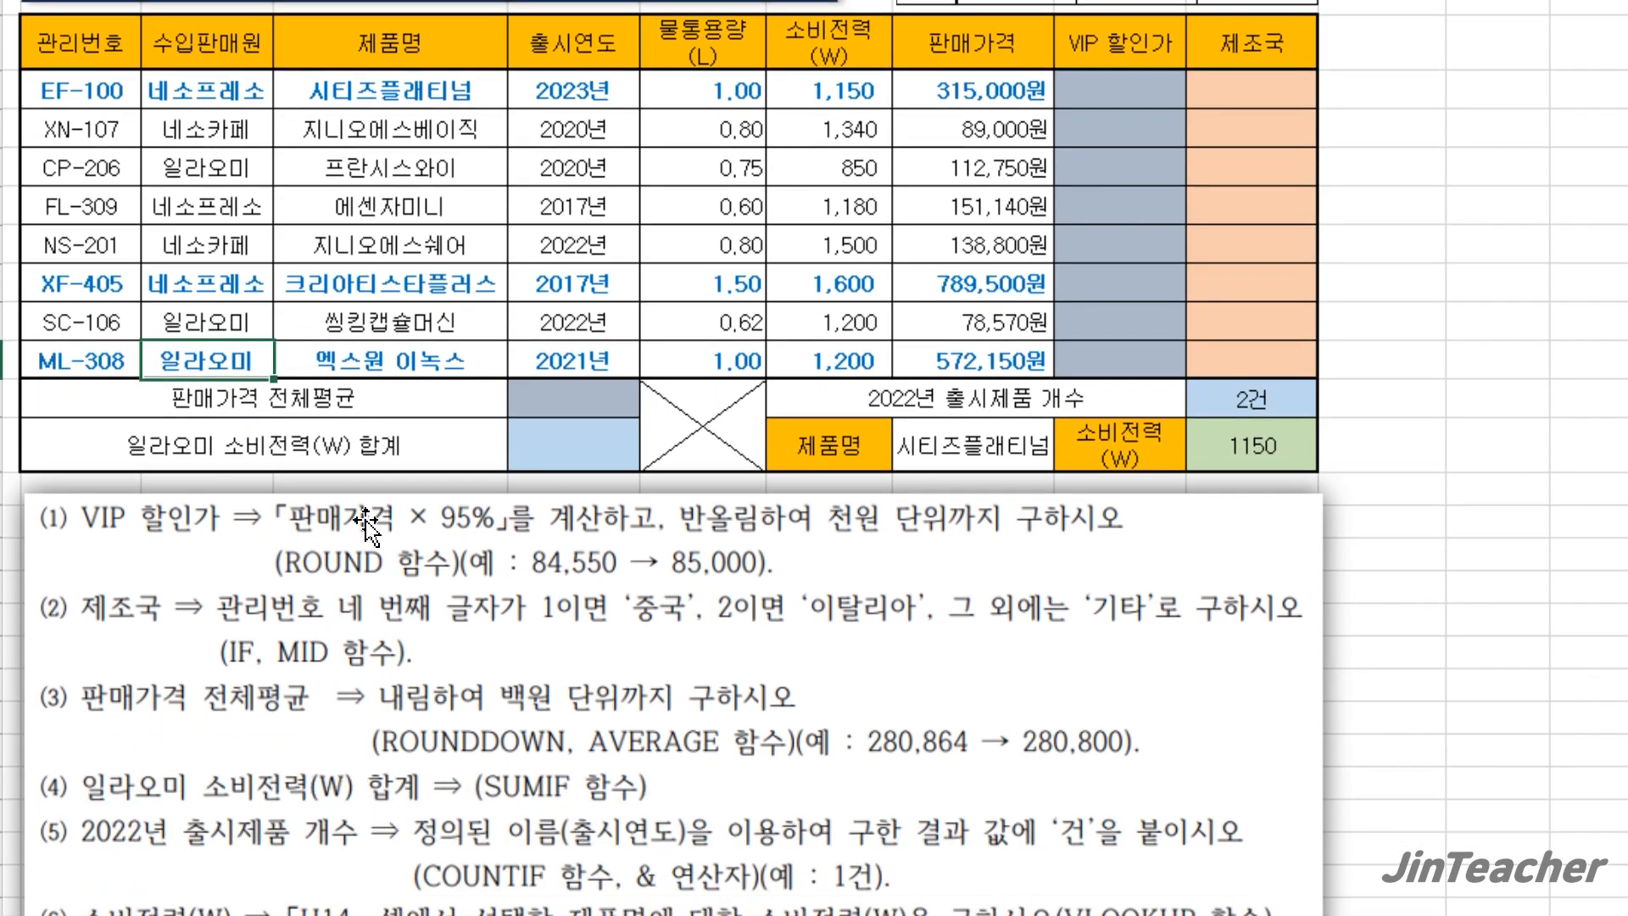
pyautogui.click(835, 91)
pyautogui.scroll(1, 844, 98)
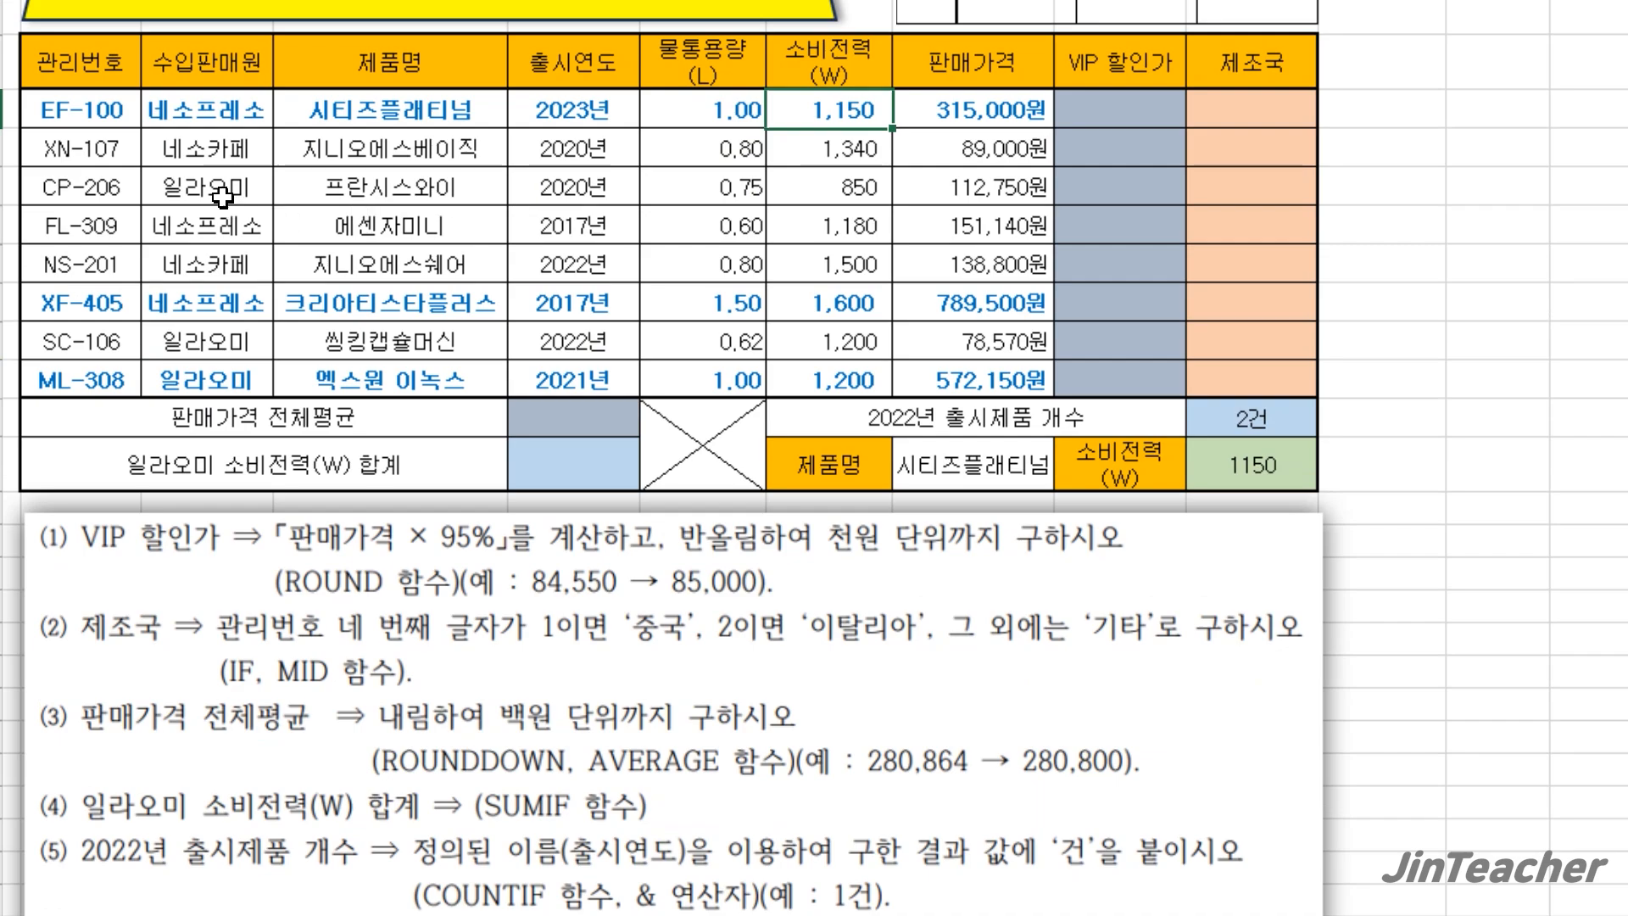
pyautogui.click(222, 188)
pyautogui.keyDown('ctrl'); pyautogui.click(226, 342); pyautogui.keyUp('ctrl')
pyautogui.keyDown('ctrl'); pyautogui.click(227, 379); pyautogui.keyUp('ctrl')
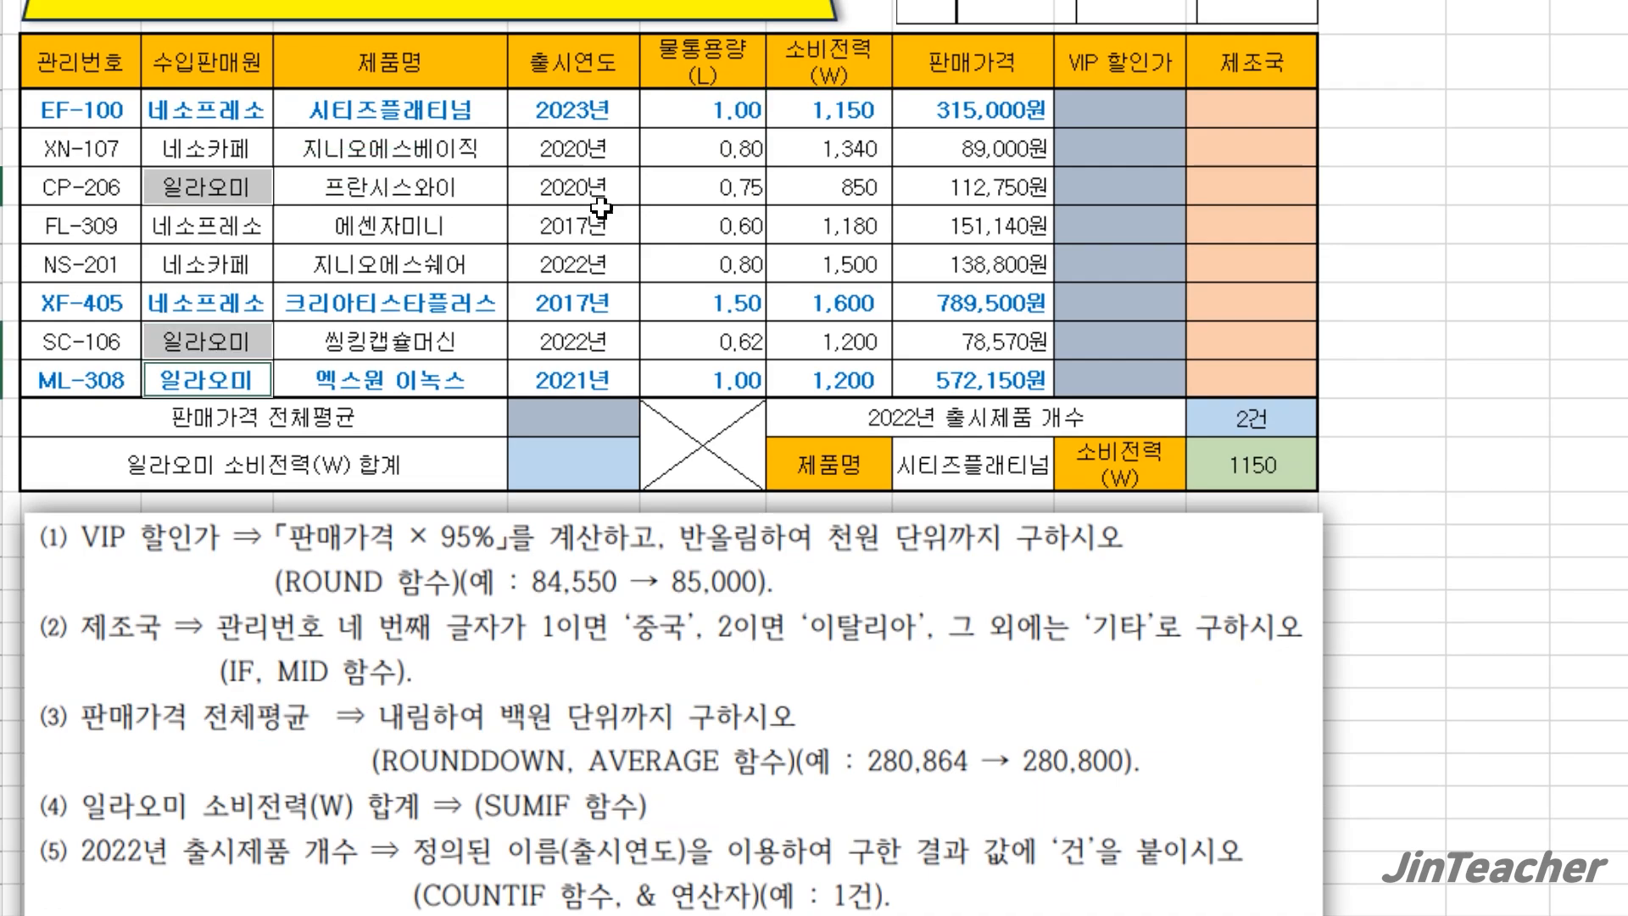
pyautogui.keyDown('ctrl'); pyautogui.click(845, 187); pyautogui.keyUp('ctrl')
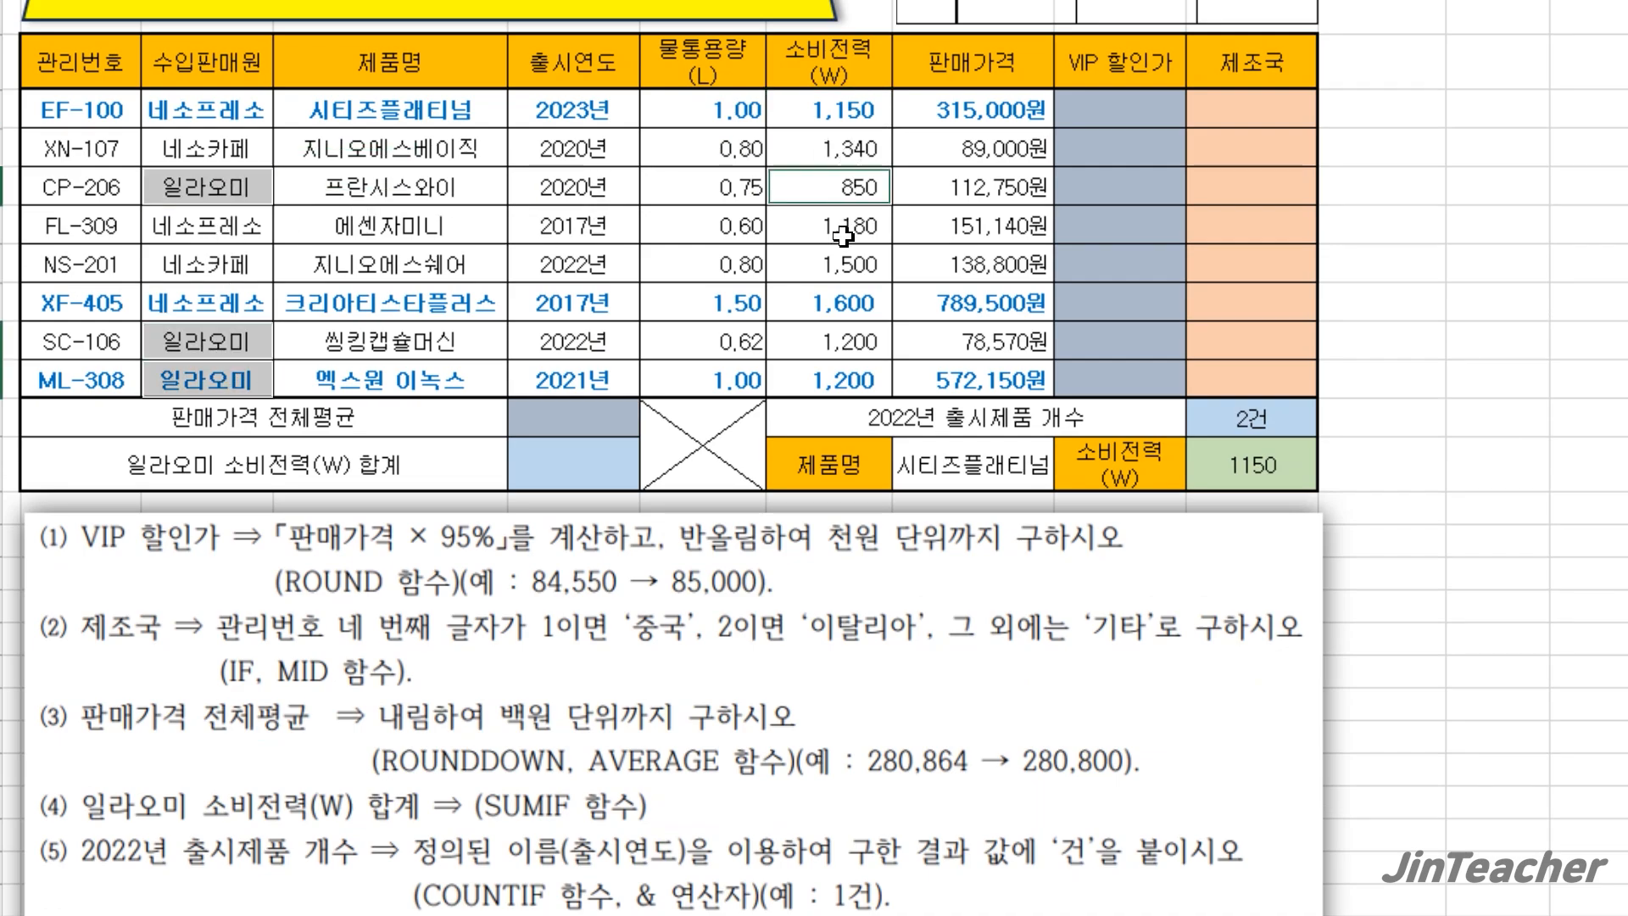
pyautogui.keyDown('ctrl'); pyautogui.click(838, 302); pyautogui.keyUp('ctrl')
pyautogui.keyDown('ctrl'); pyautogui.click(837, 338); pyautogui.keyUp('ctrl')
pyautogui.click(835, 305)
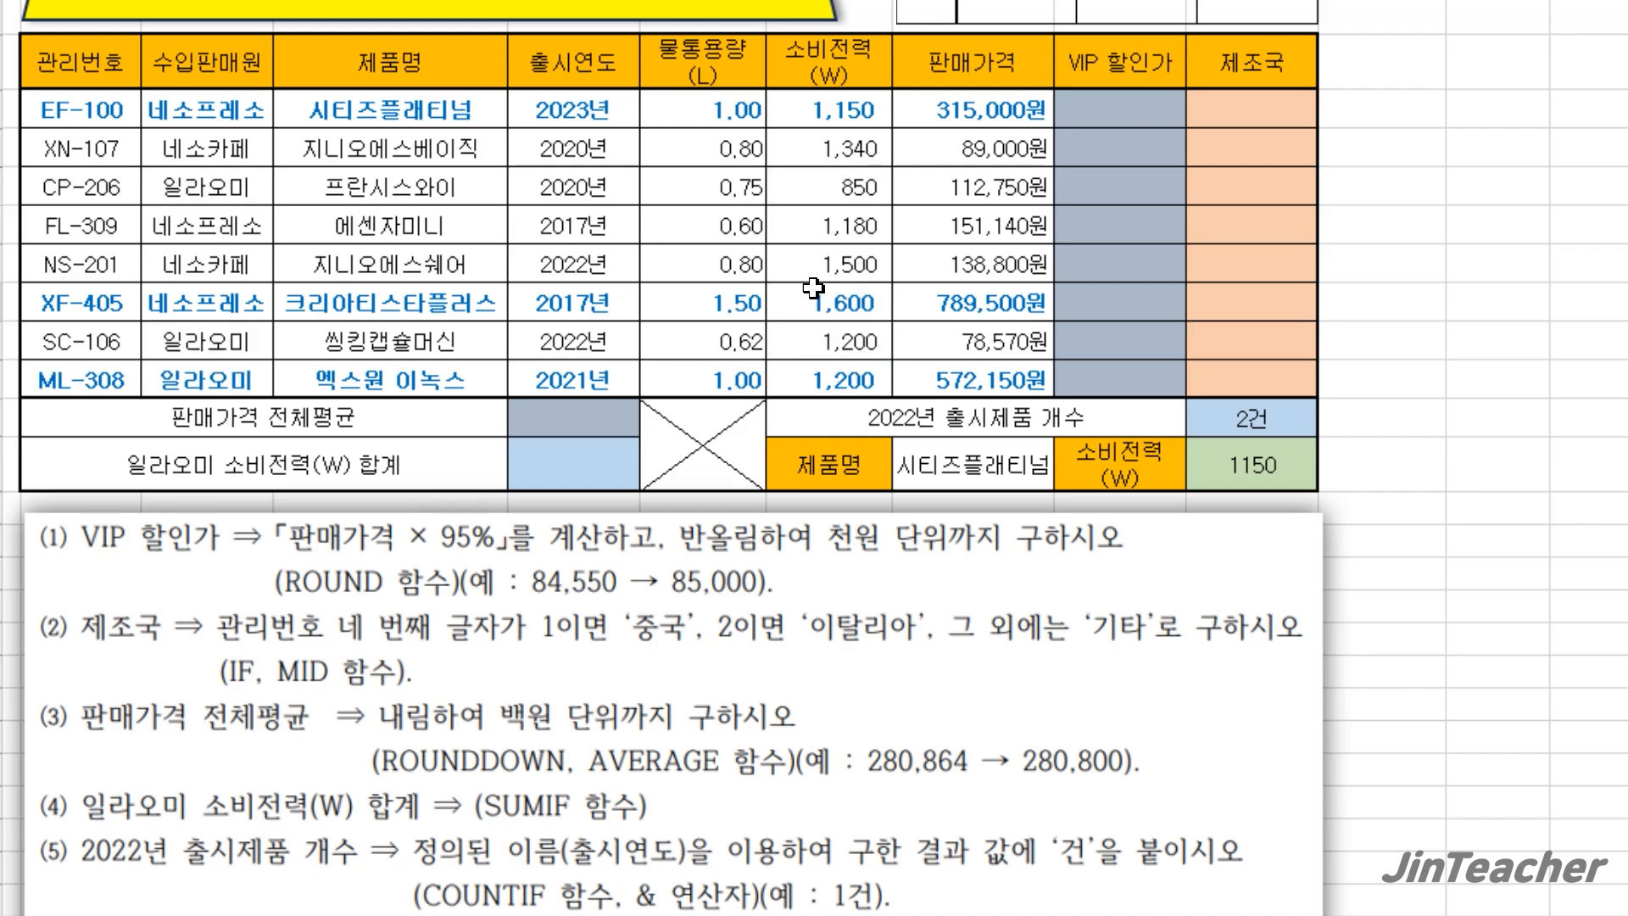
pyautogui.click(821, 377)
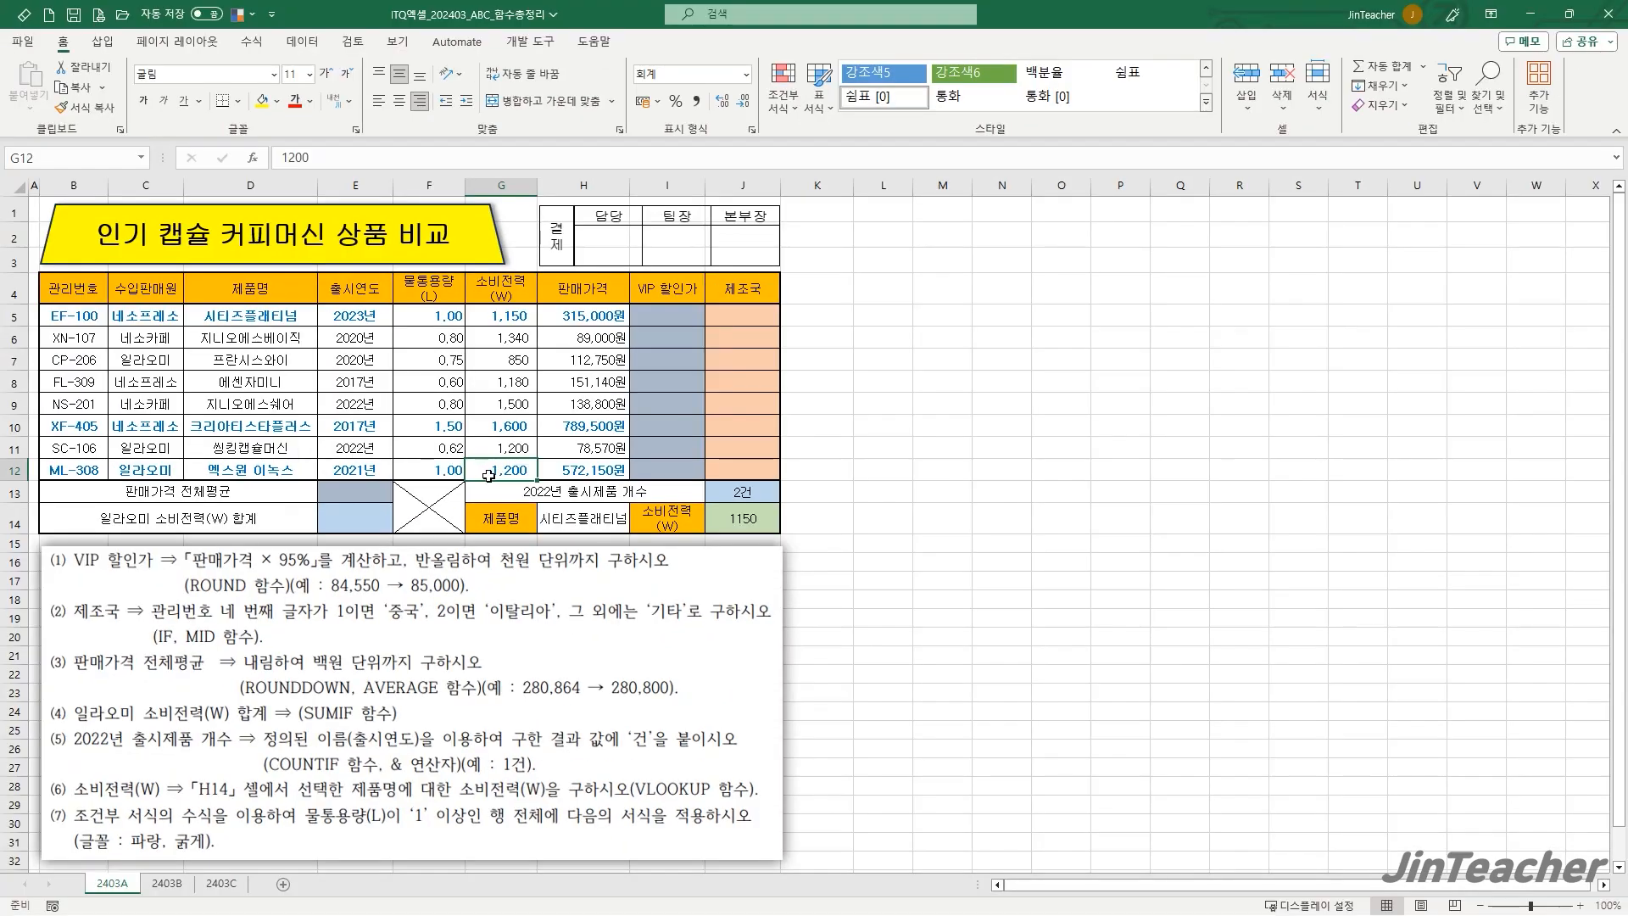
# - Insert the SUMIF function in cell E14, the 일라오미 power consumption total, from the list of all functions
pyautogui.click(357, 520)
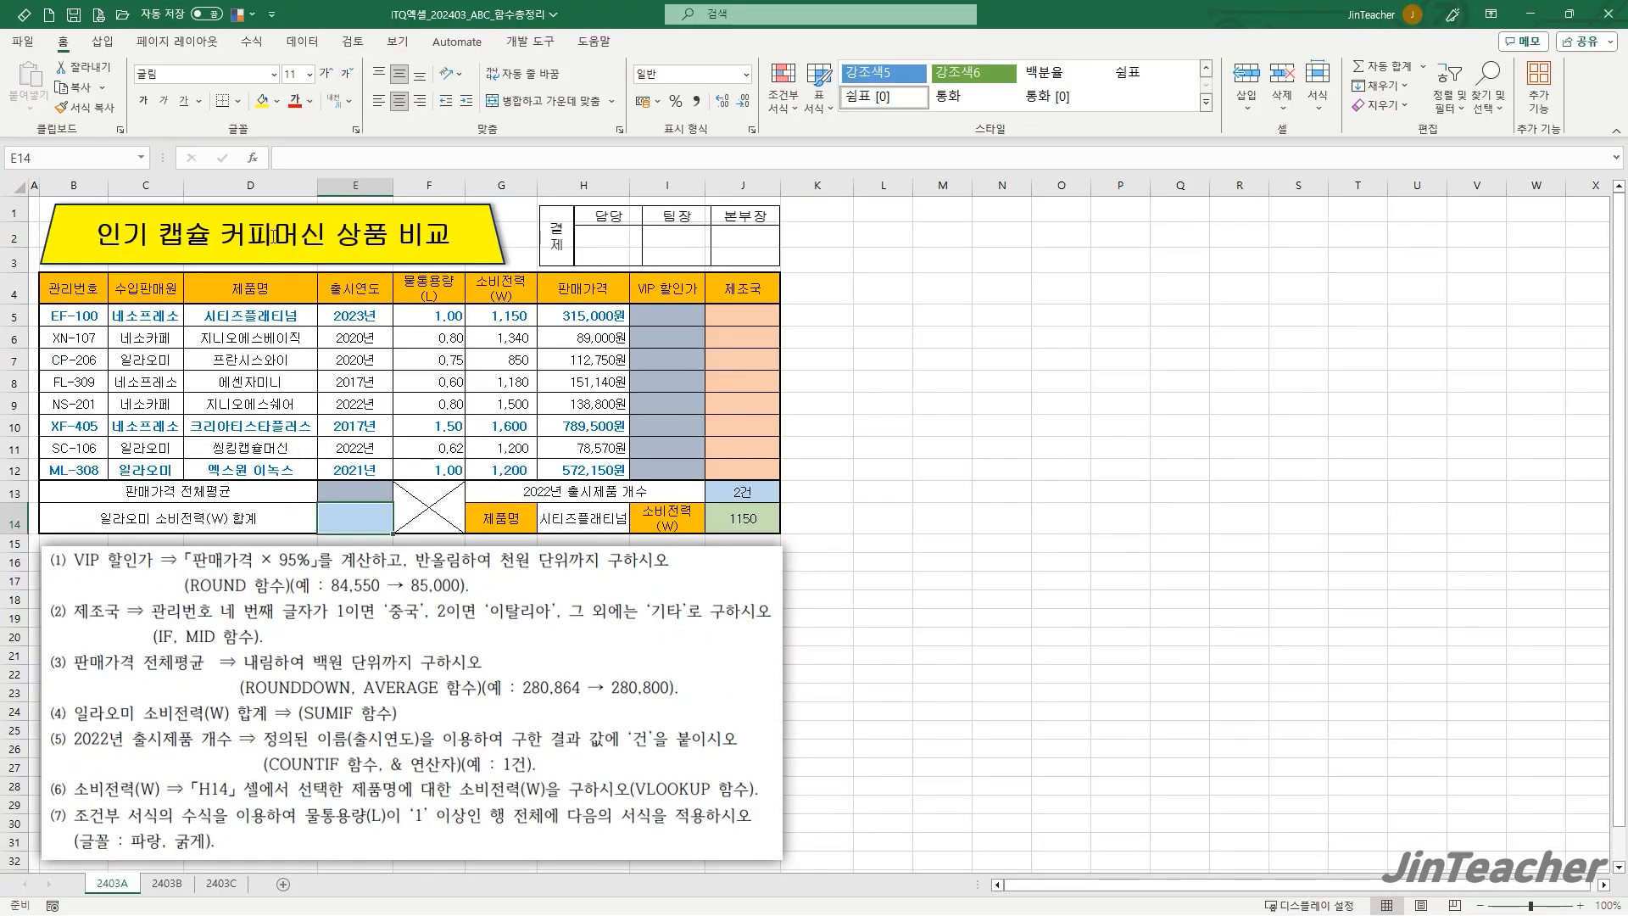
pyautogui.click(253, 161)
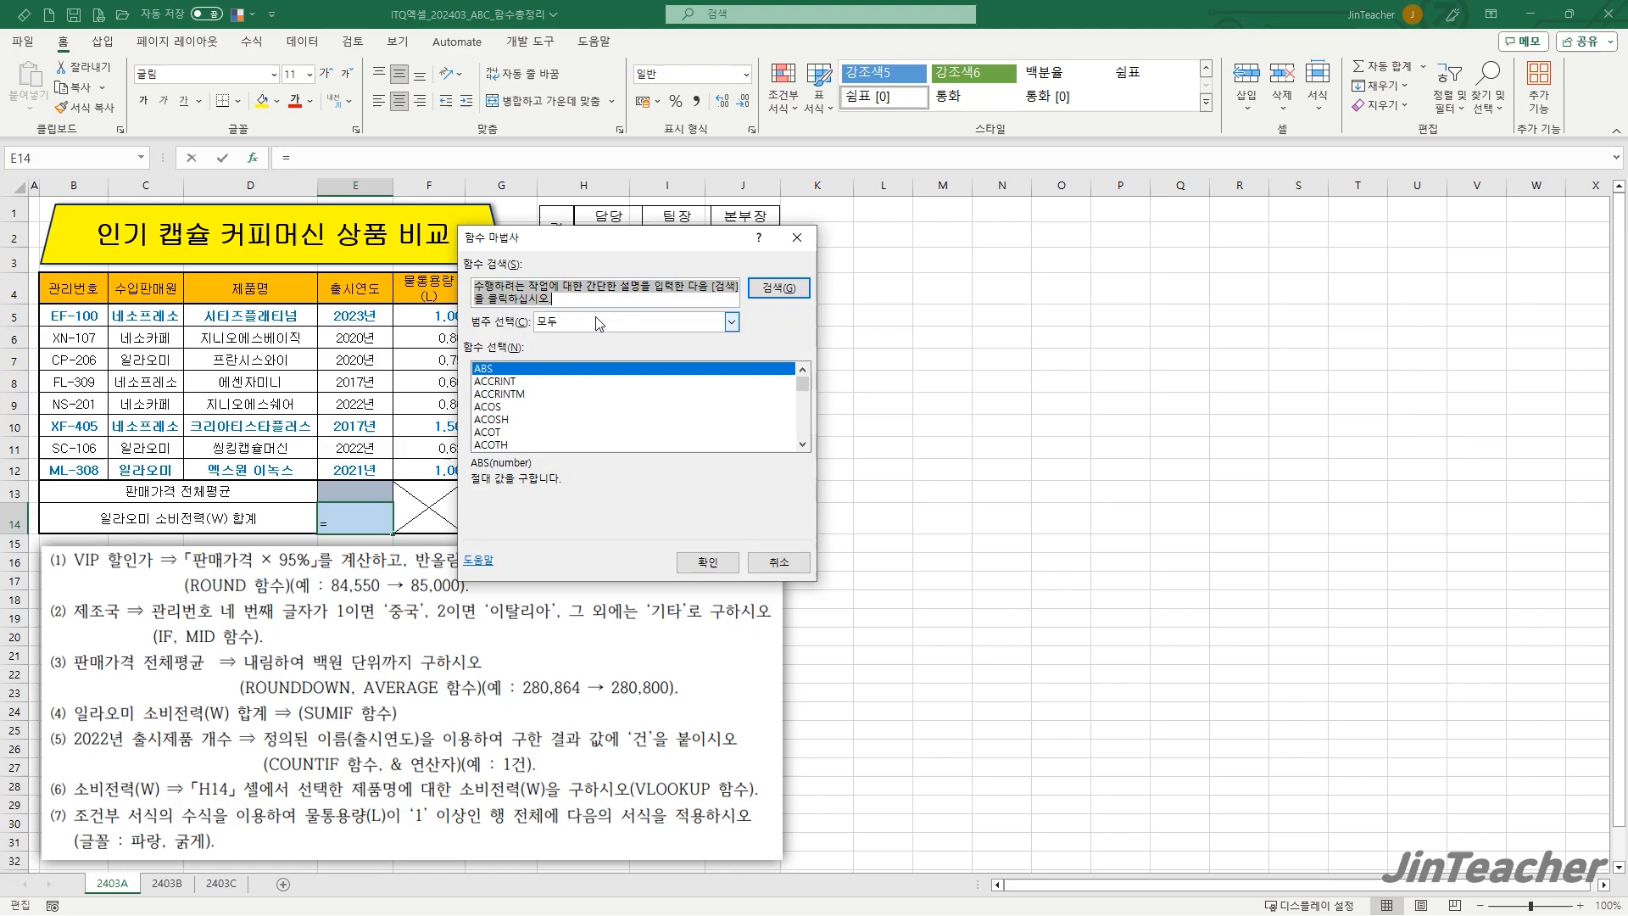
pyautogui.click(628, 420)
pyautogui.press('s')
pyautogui.scroll(-11, 628, 421)
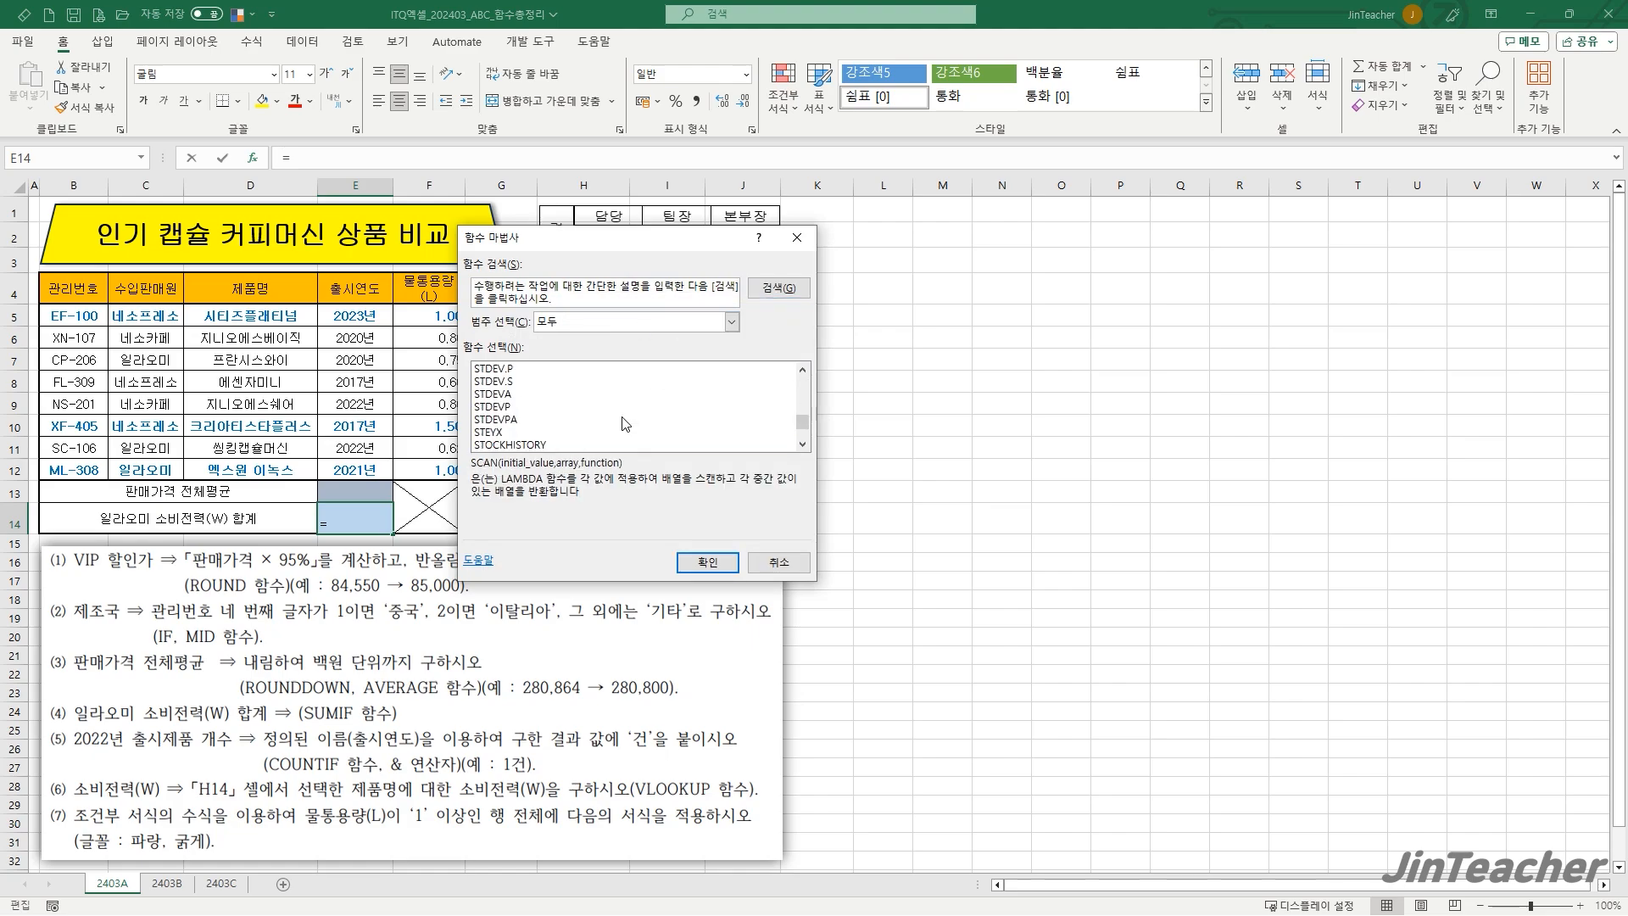
pyautogui.click(512, 423)
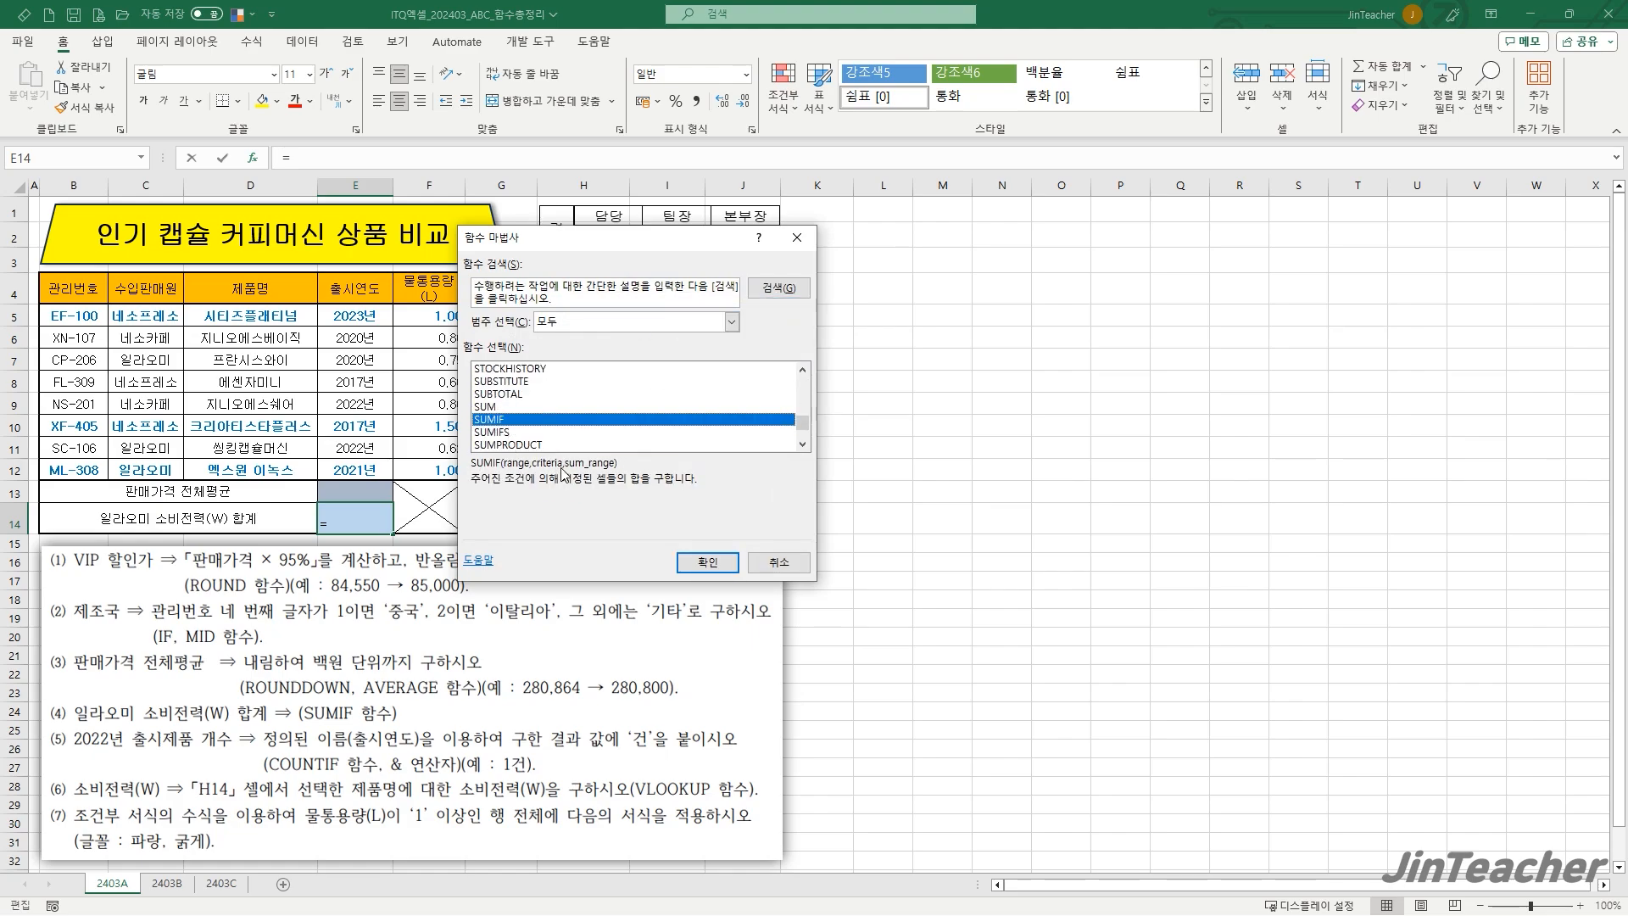
pyautogui.click(706, 562)
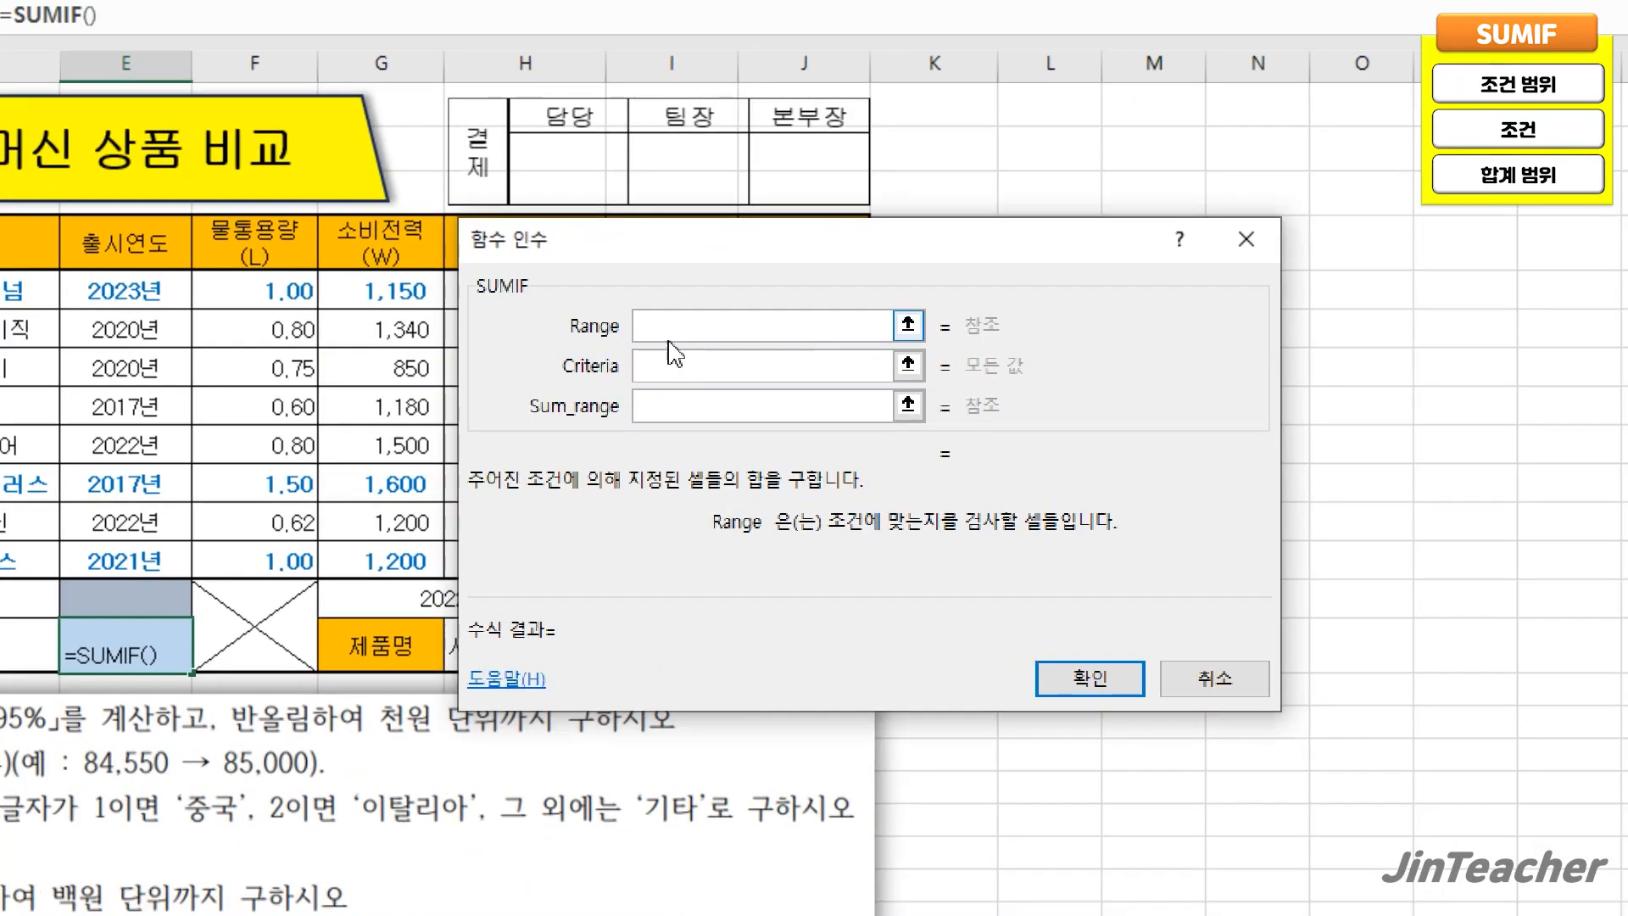
# - Set SUMIF's condition range to the importer column, C5:C12
pyautogui.click(675, 356)
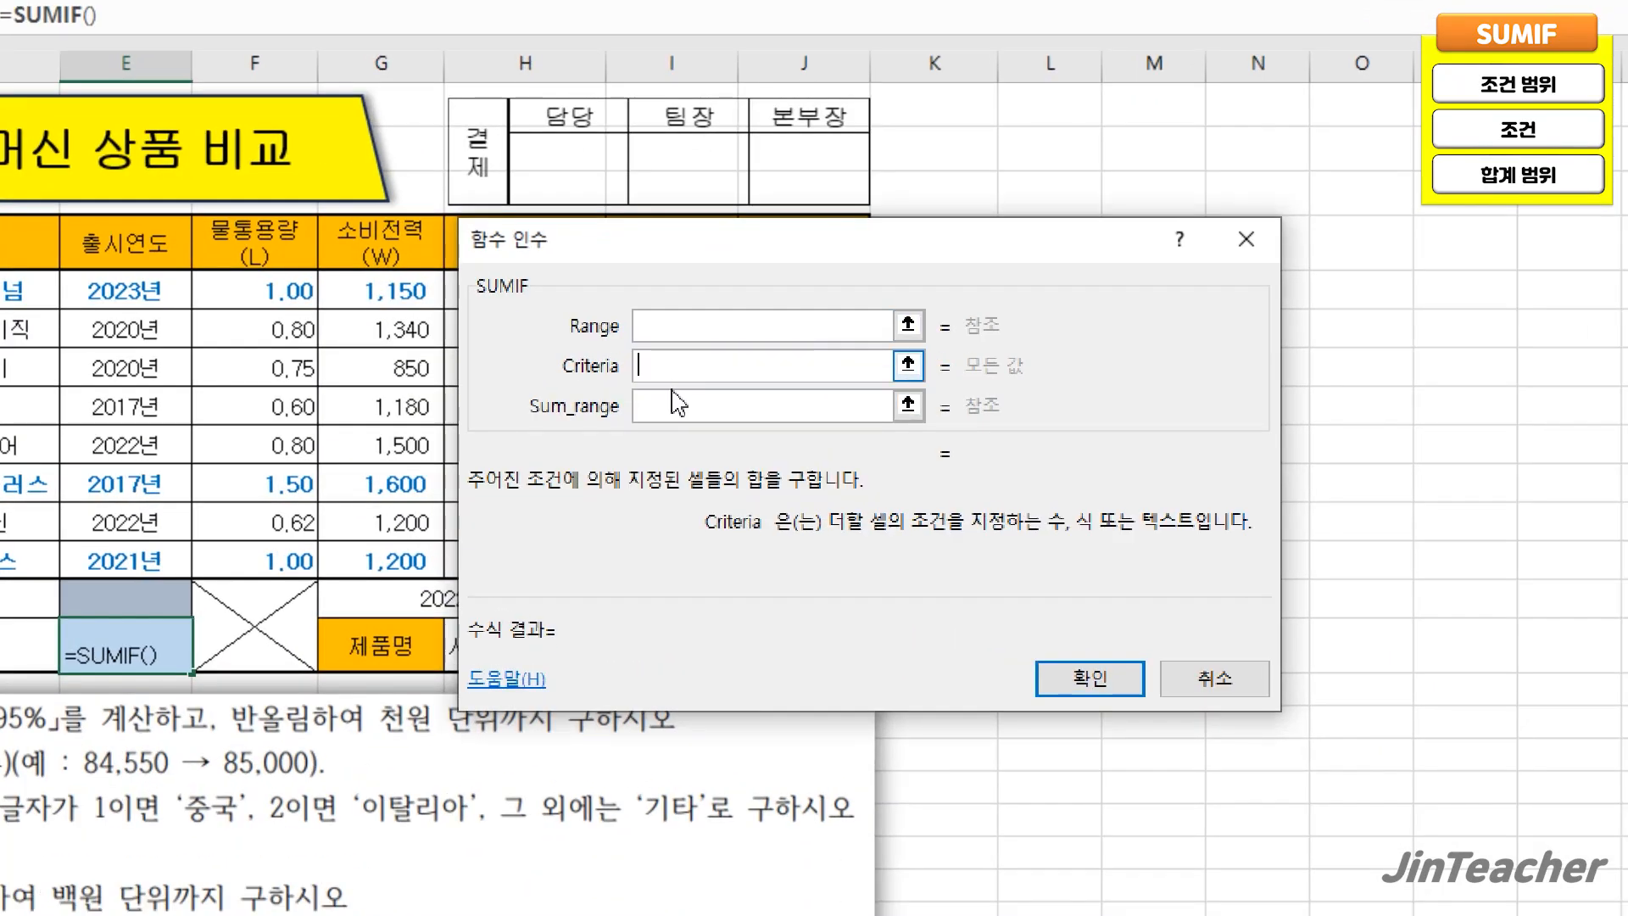
pyautogui.click(669, 390)
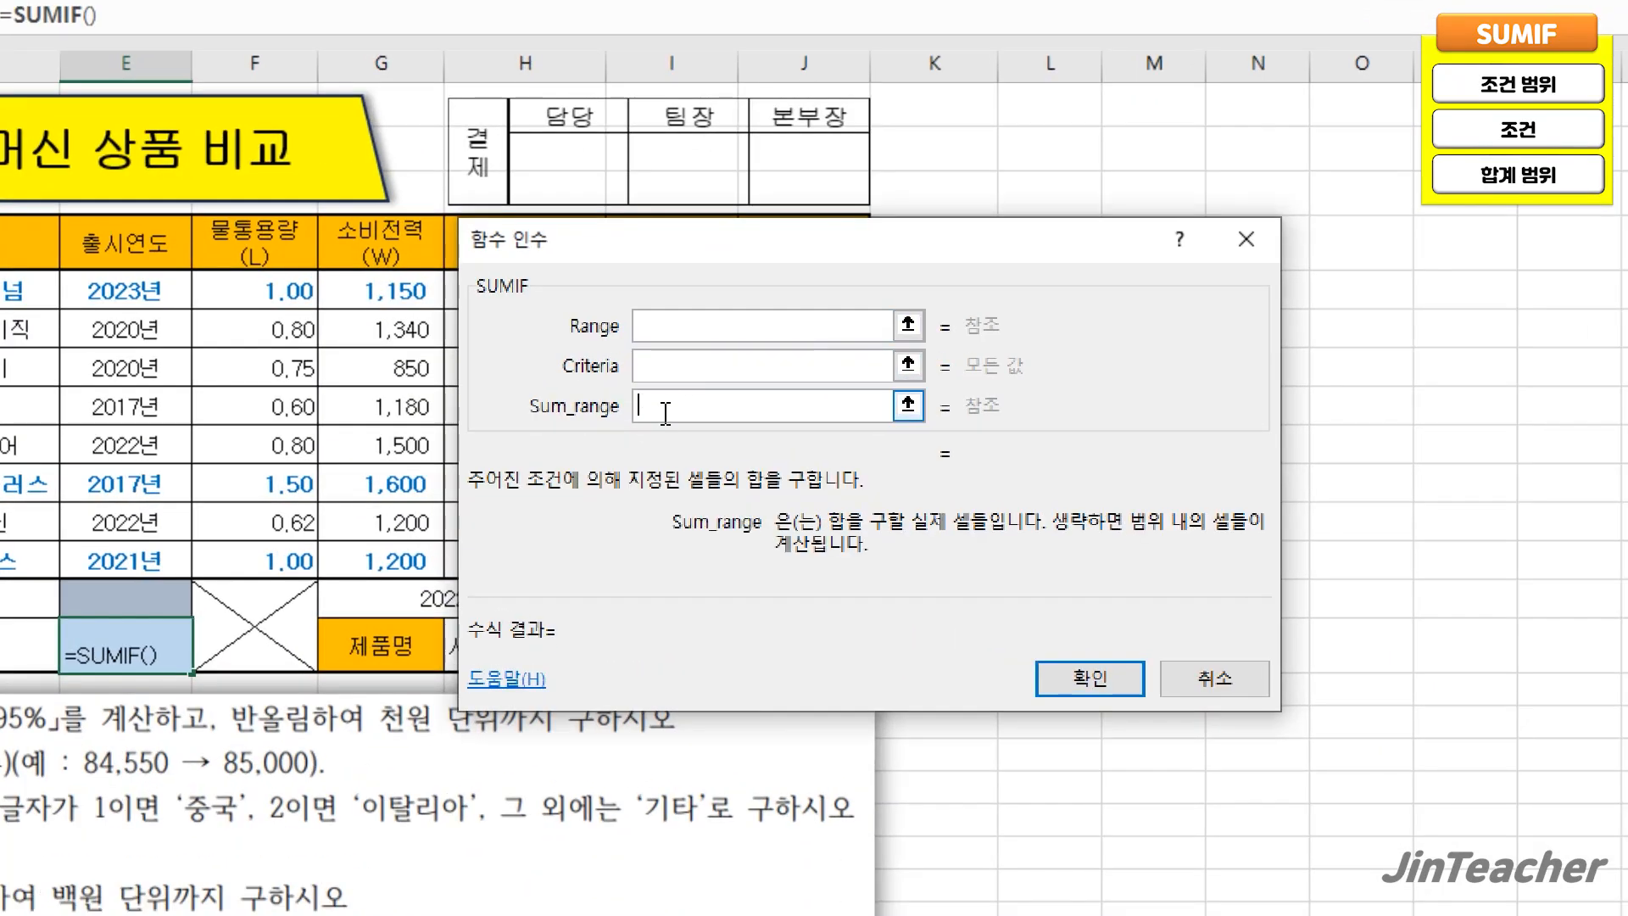
pyautogui.click(680, 325)
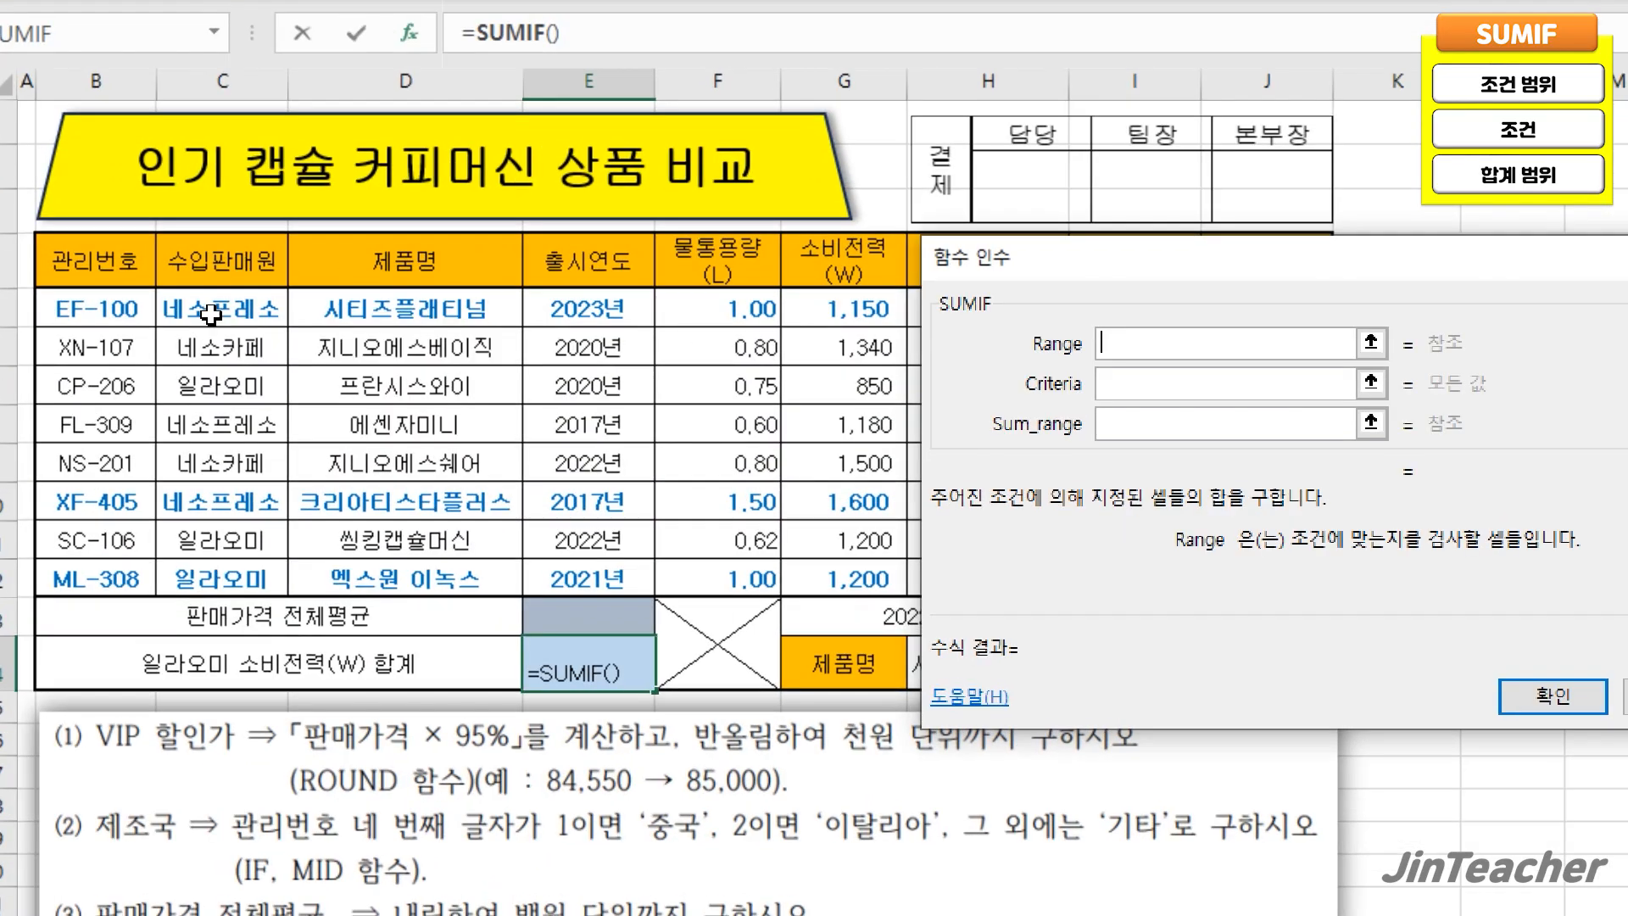
pyautogui.moveTo(151, 316); pyautogui.dragTo(150, 460)
pyautogui.moveTo(230, 560); pyautogui.dragTo(230, 563)
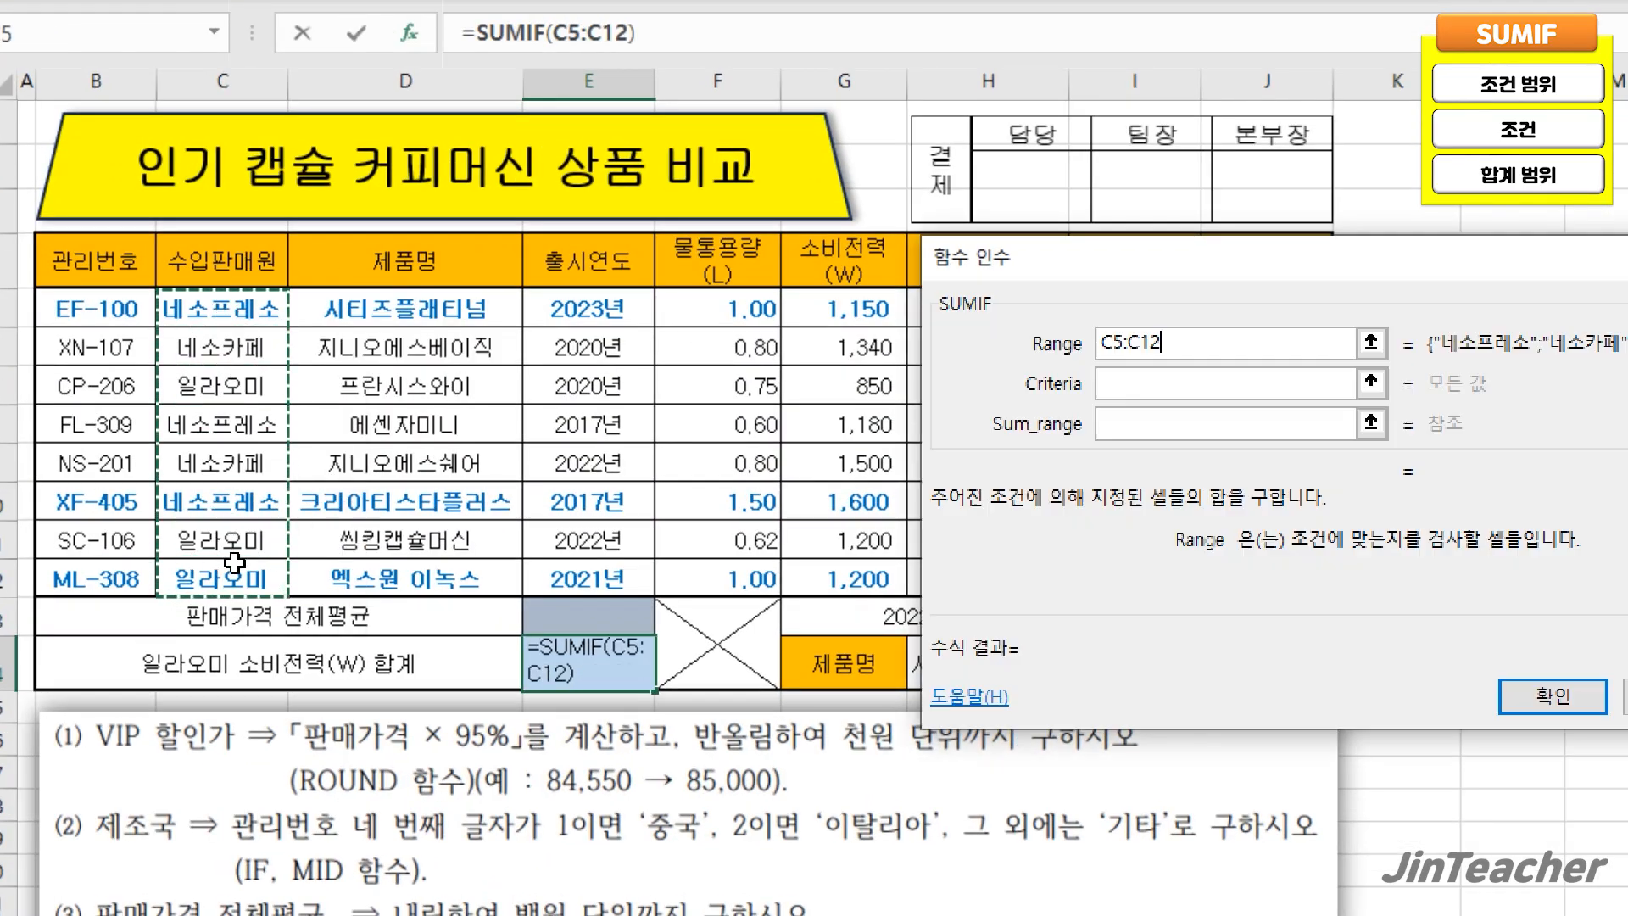
# - Set SUMIF's criteria to cell C7 and its sum range to the power consumption values G5:G12, and complete the formula
pyautogui.click(1112, 383)
pyautogui.moveTo(1041, 508); pyautogui.dragTo(506, 533)
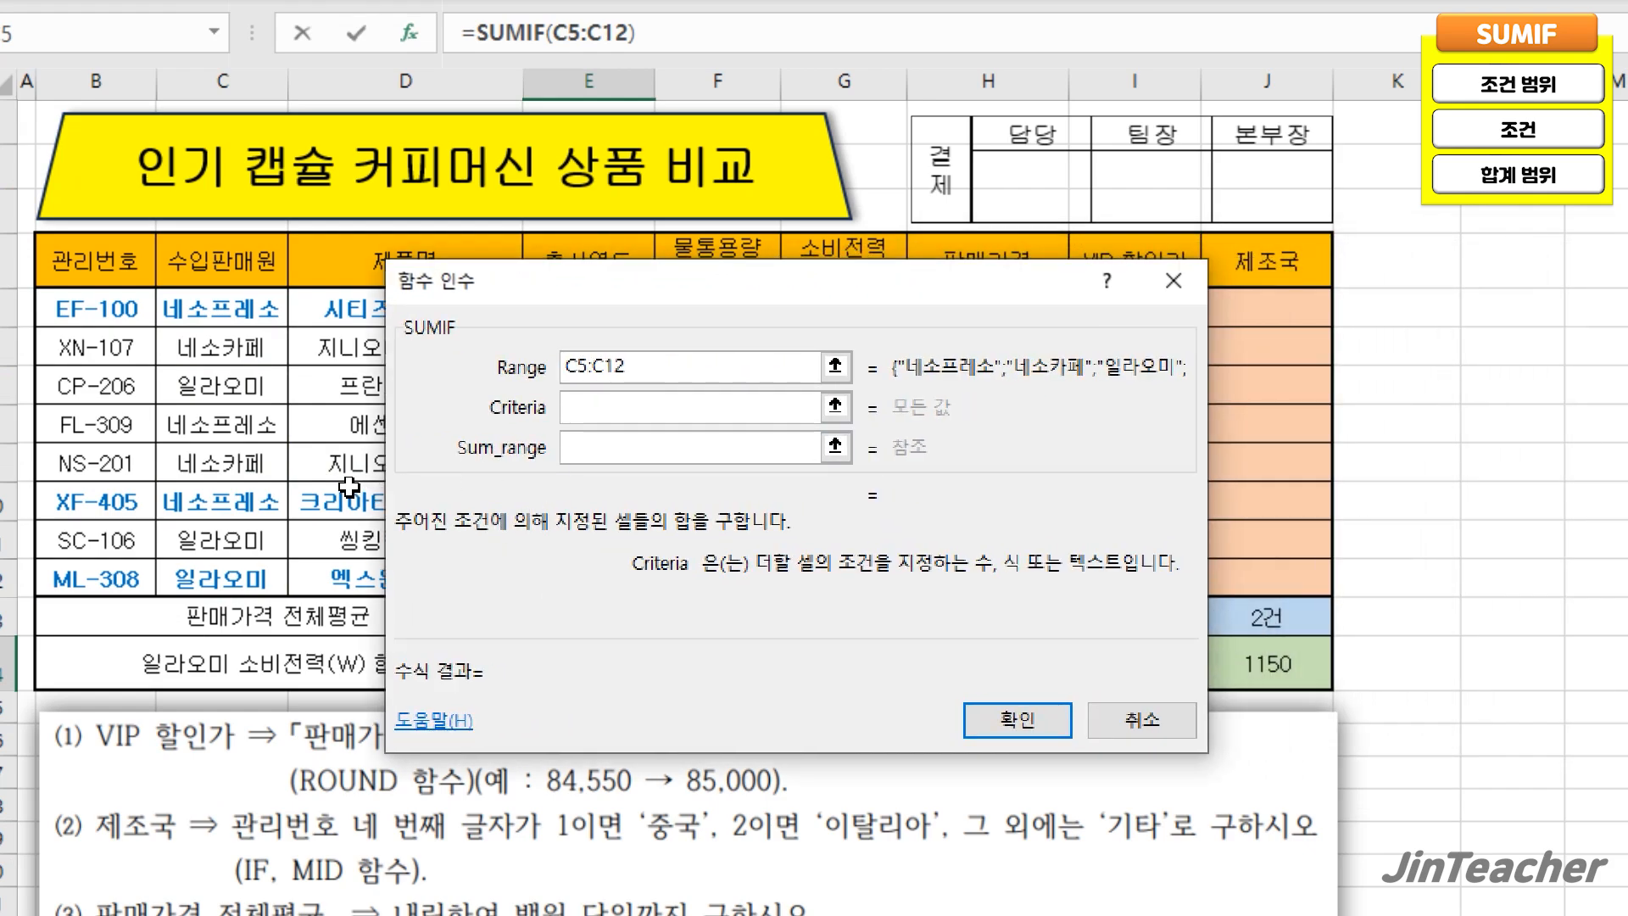
pyautogui.click(268, 390)
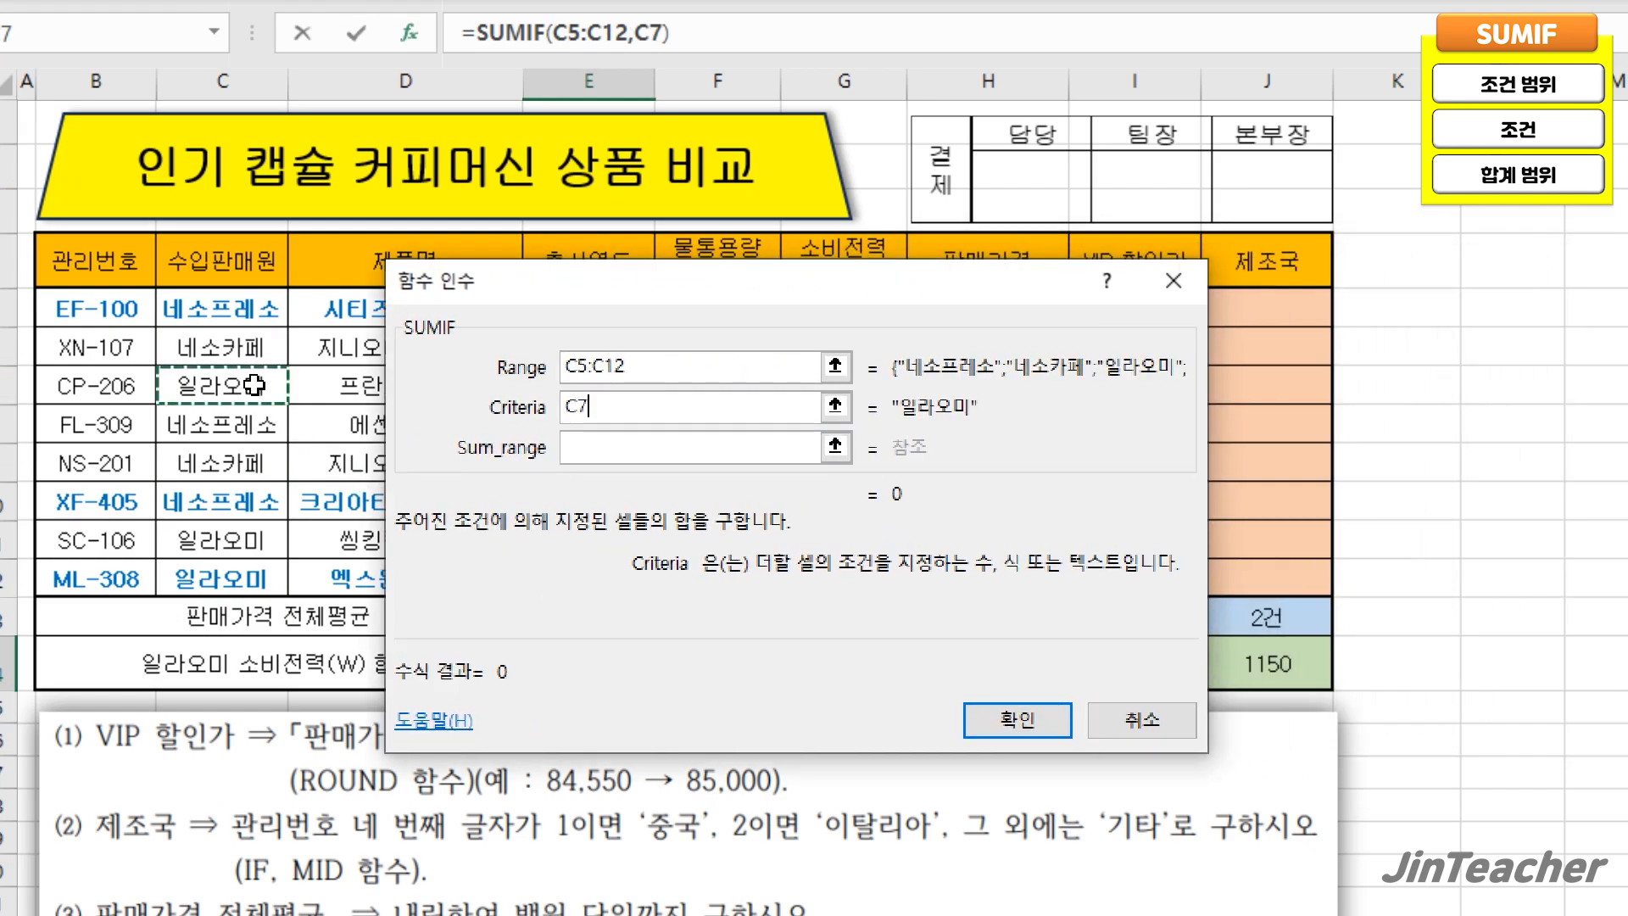
pyautogui.click(608, 449)
pyautogui.moveTo(504, 486); pyautogui.dragTo(1052, 449)
pyautogui.moveTo(879, 301); pyautogui.dragTo(866, 569)
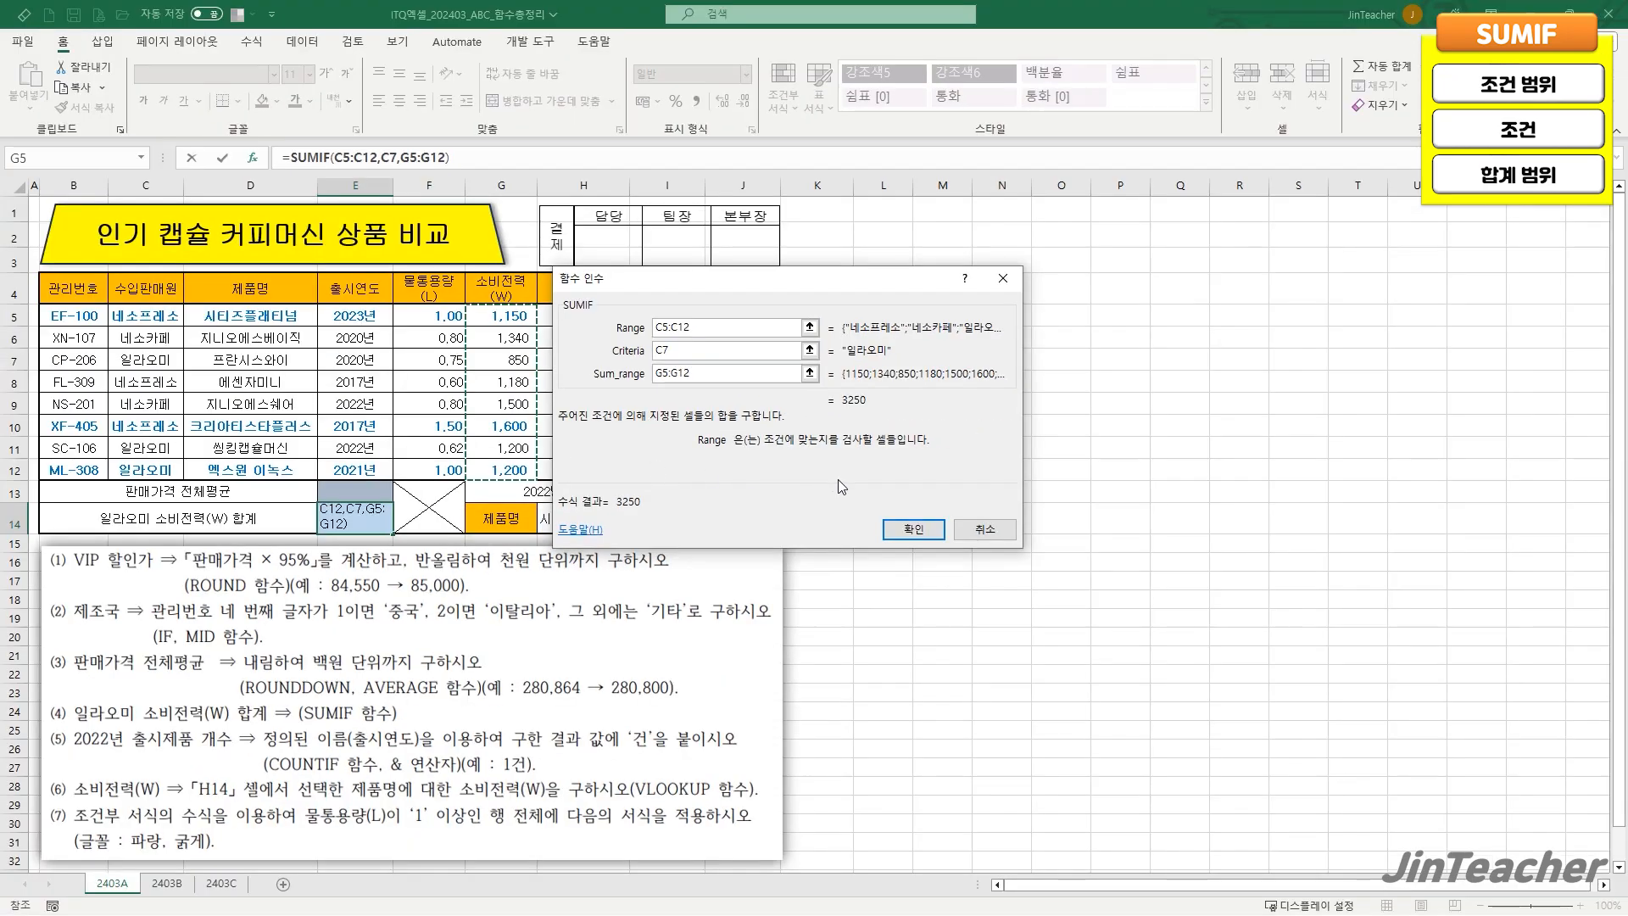
pyautogui.click(1566, 683)
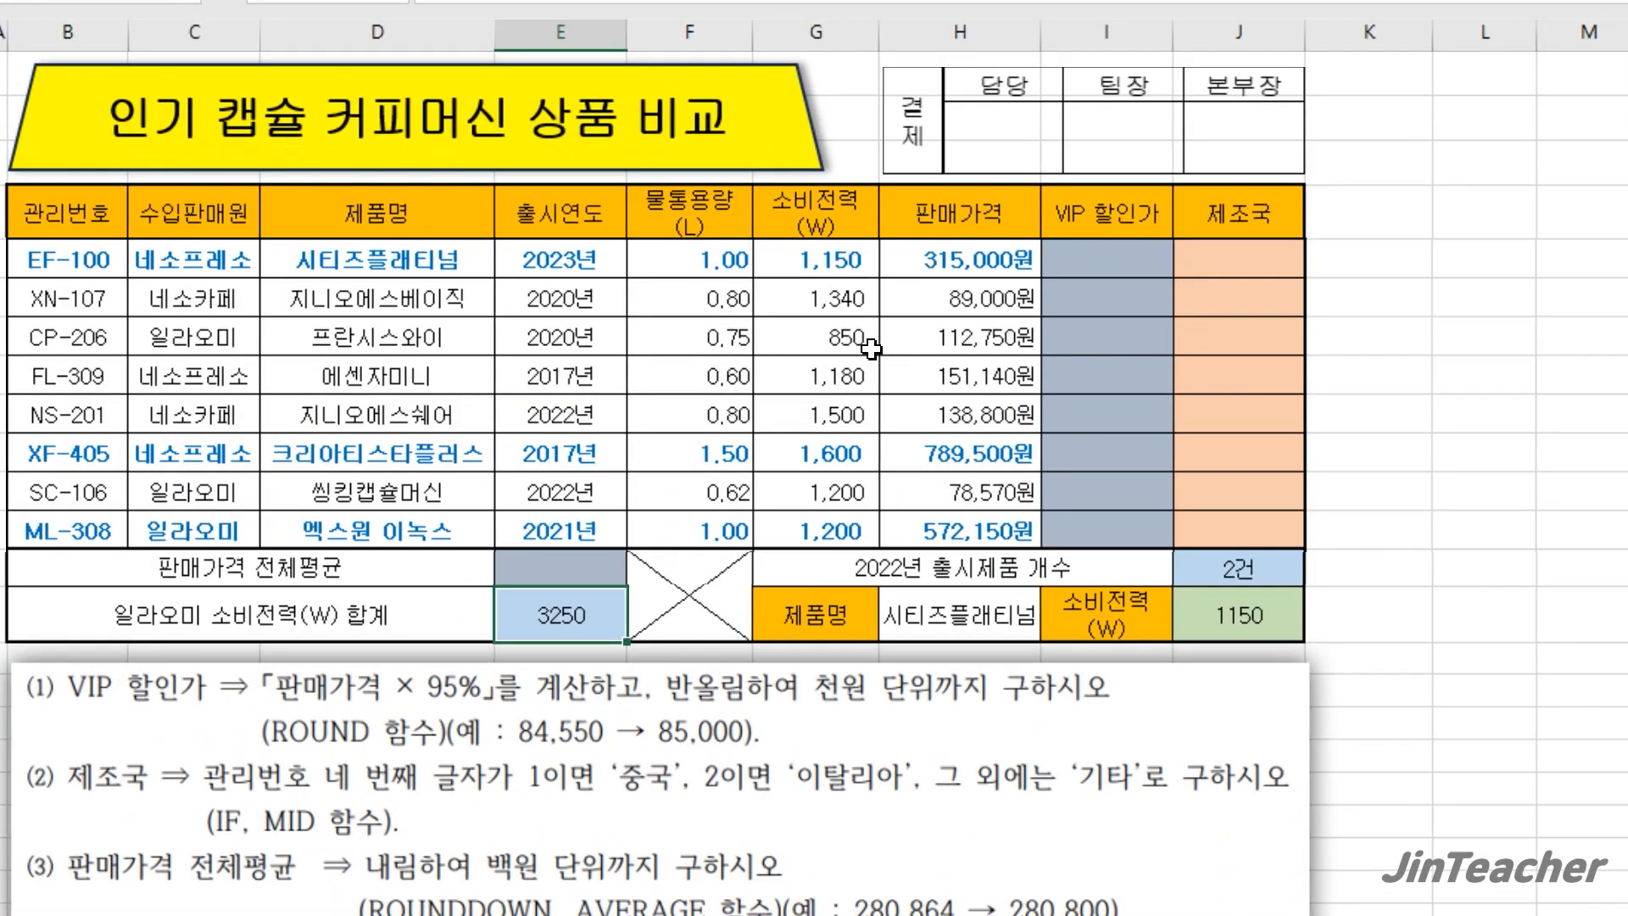
# - Check the 일라오미 total in E14 by selecting its power consumption values G7, G11 and G12 together
pyautogui.click(869, 344)
pyautogui.keyDown('ctrl'); pyautogui.click(794, 490); pyautogui.keyUp('ctrl')
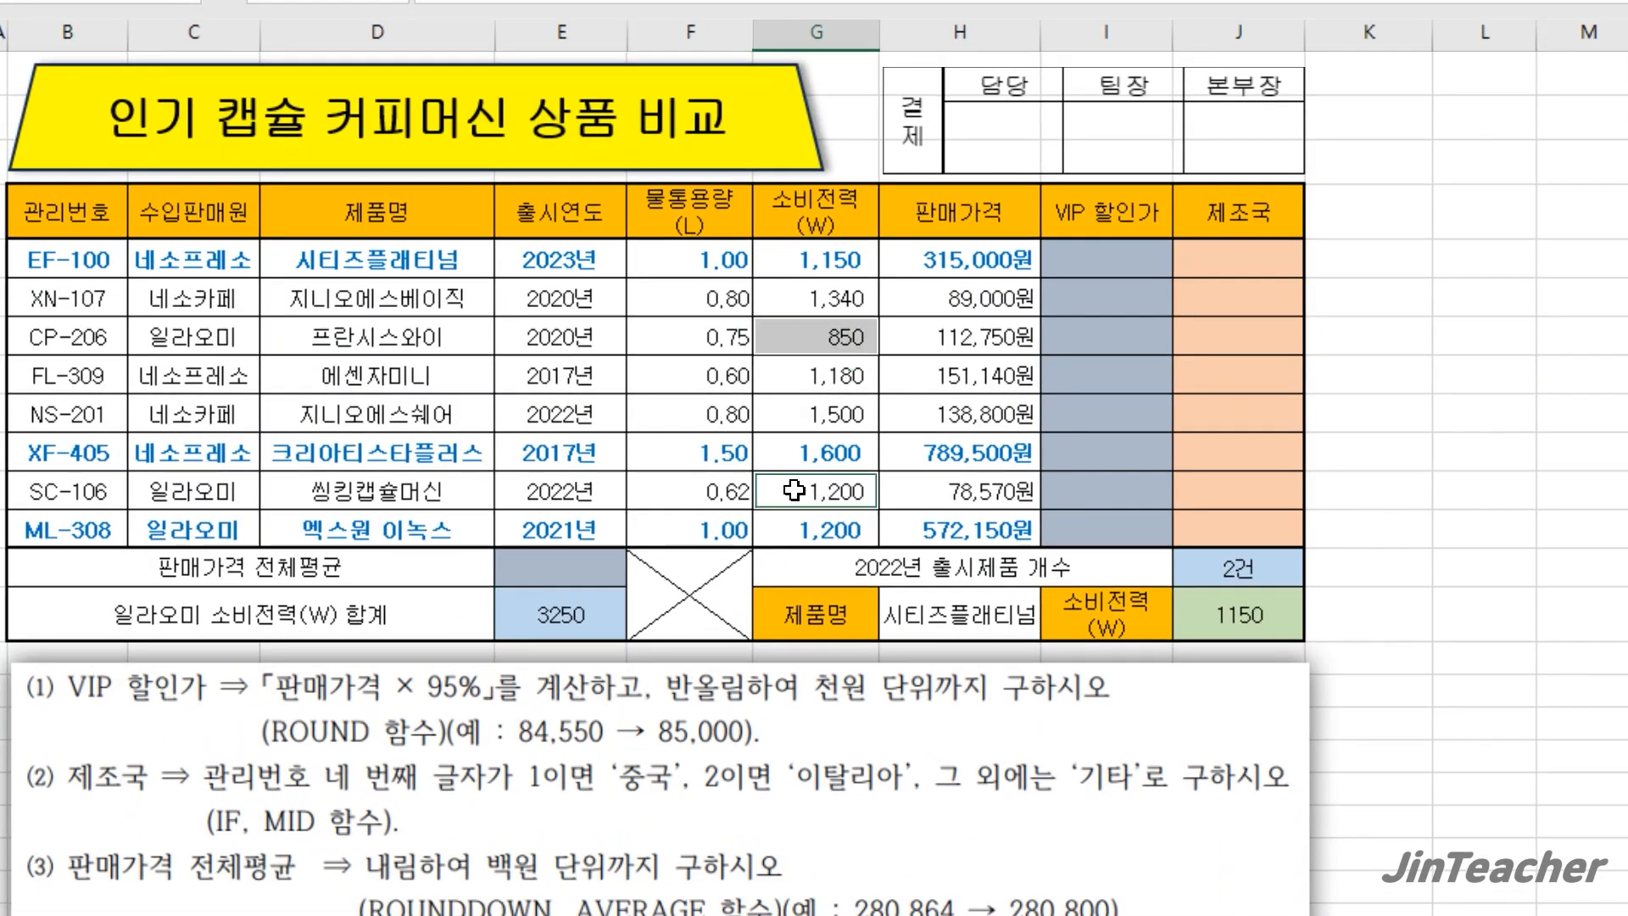
pyautogui.keyDown('ctrl'); pyautogui.click(797, 529); pyautogui.keyUp('ctrl')
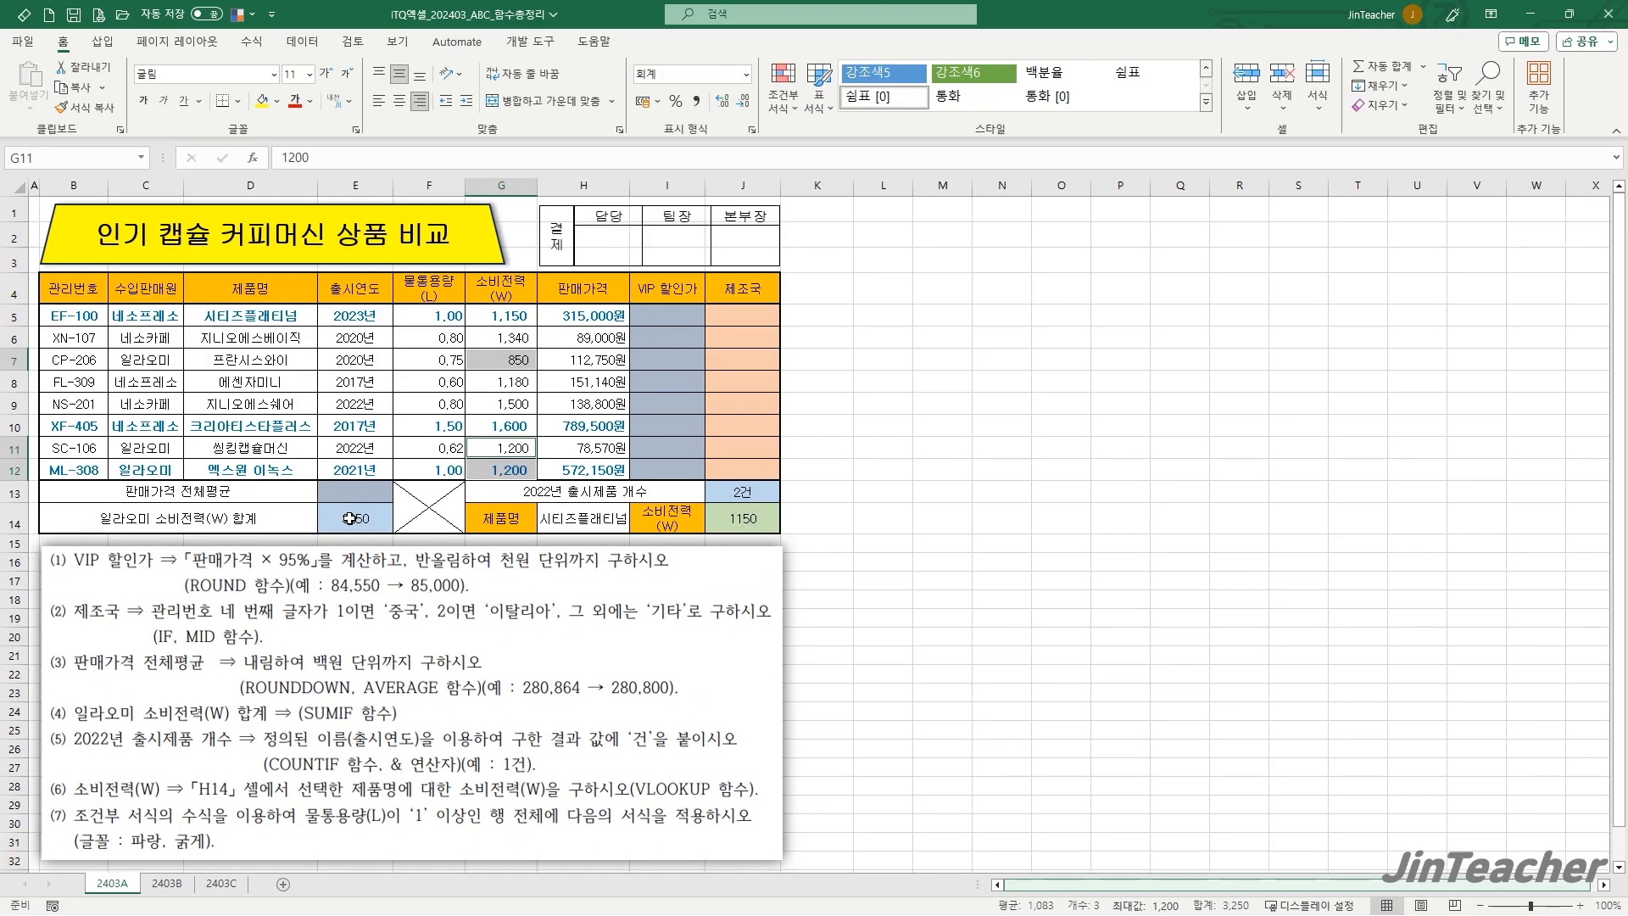
pyautogui.click(433, 220)
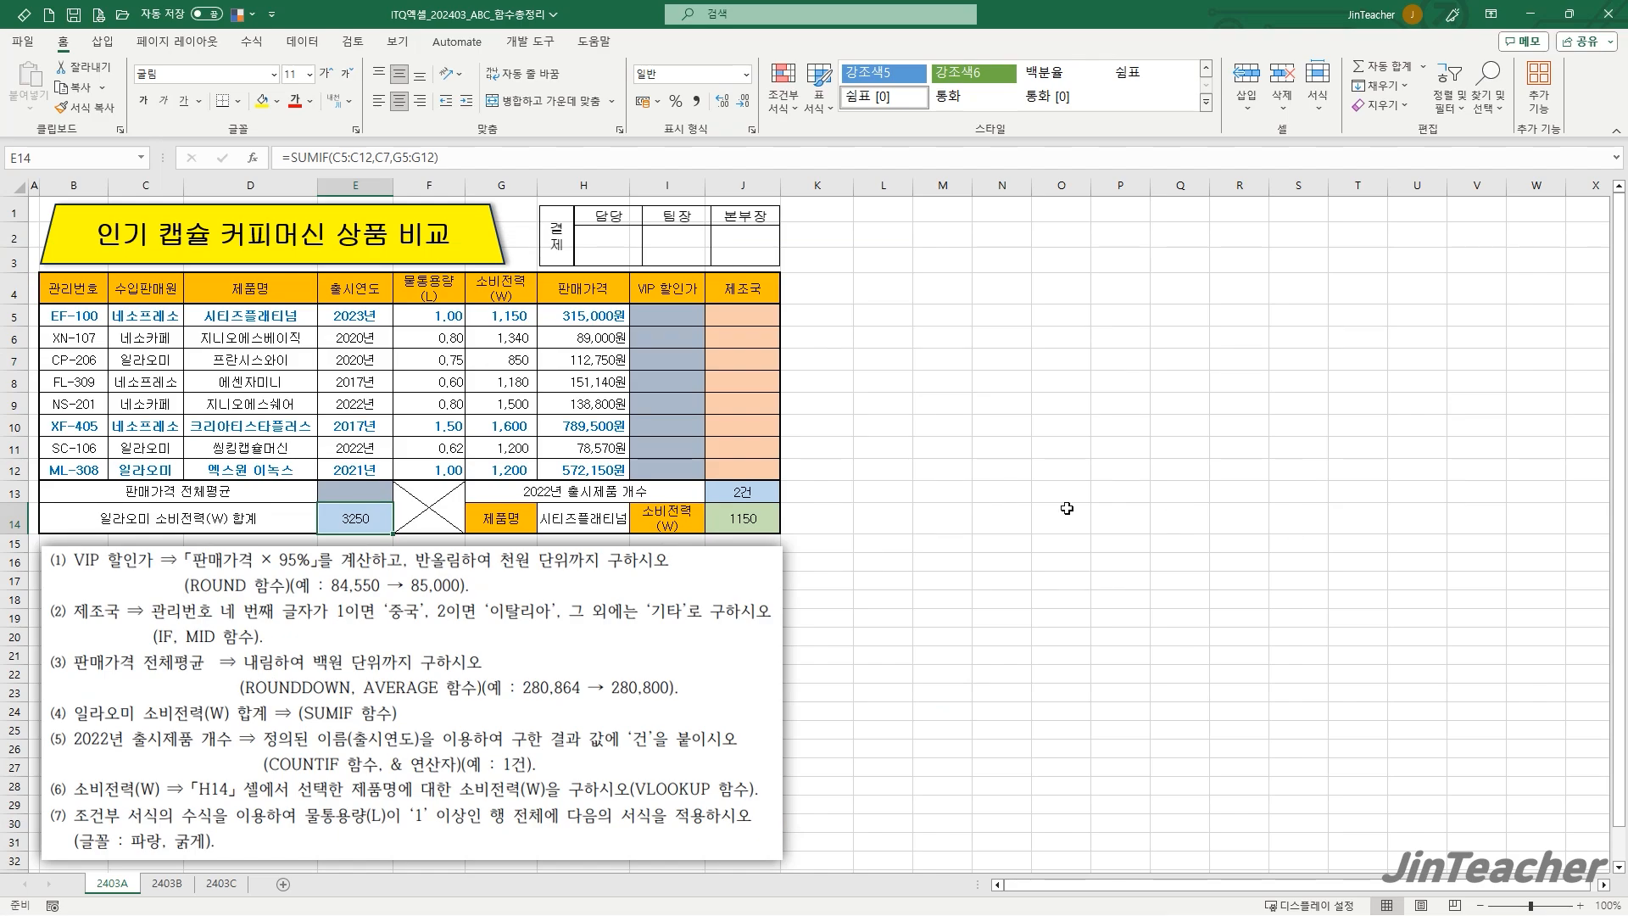
# - Switch to sheet 2403B and examine the 구분 entries in D5:D12 and the applicant numbers in H5:H12
pyautogui.click(174, 885)
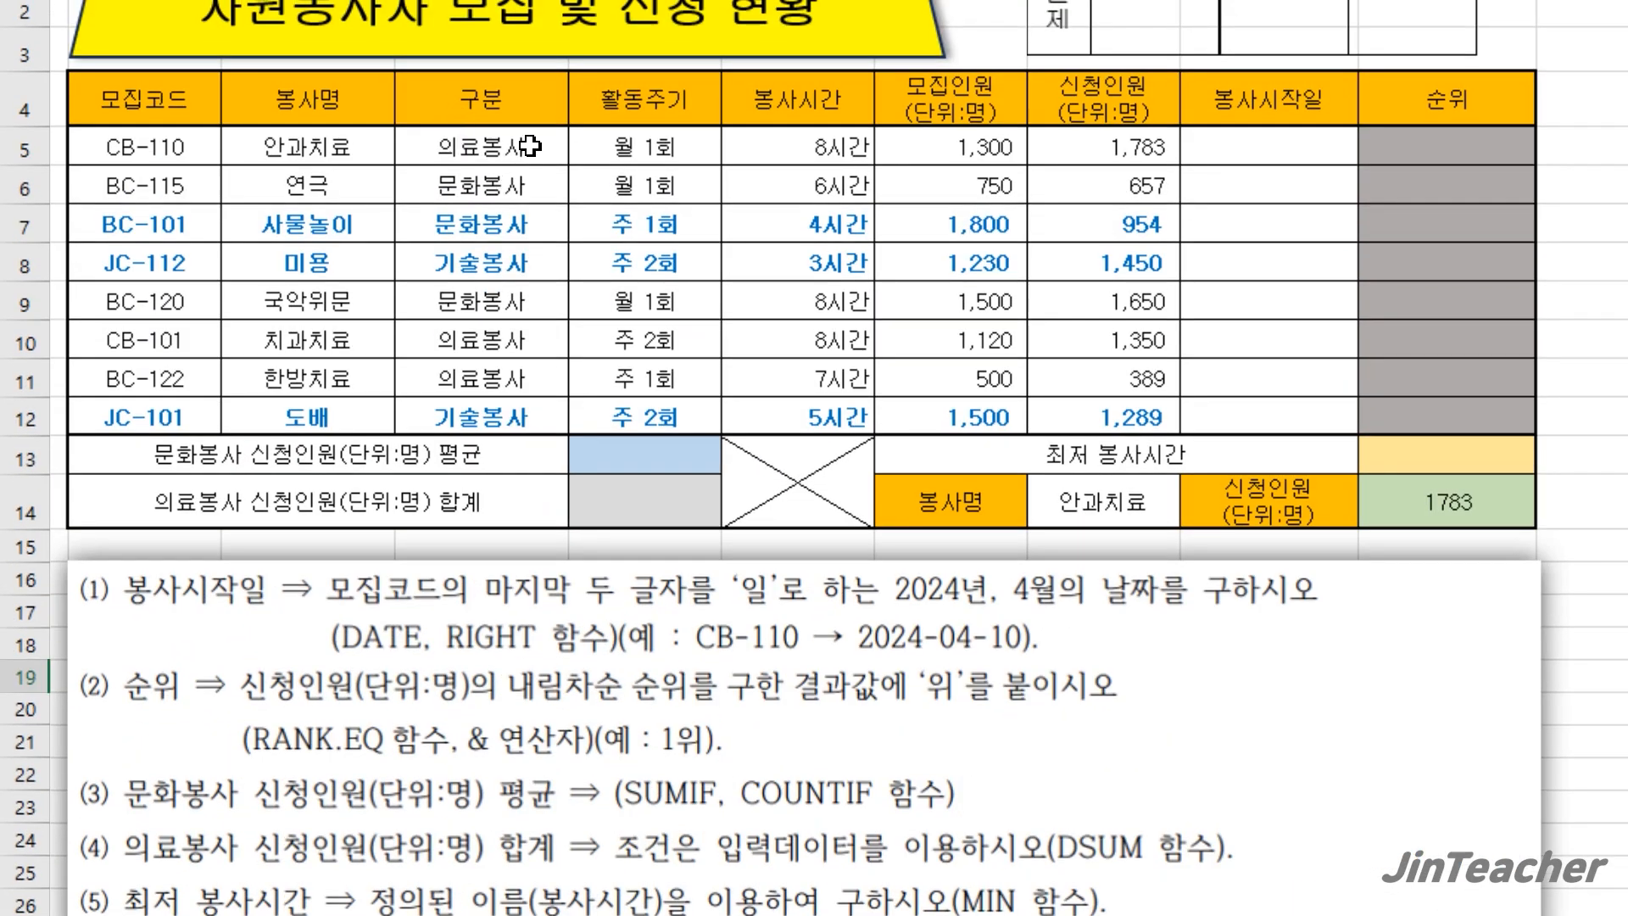
pyautogui.moveTo(519, 146); pyautogui.dragTo(508, 379)
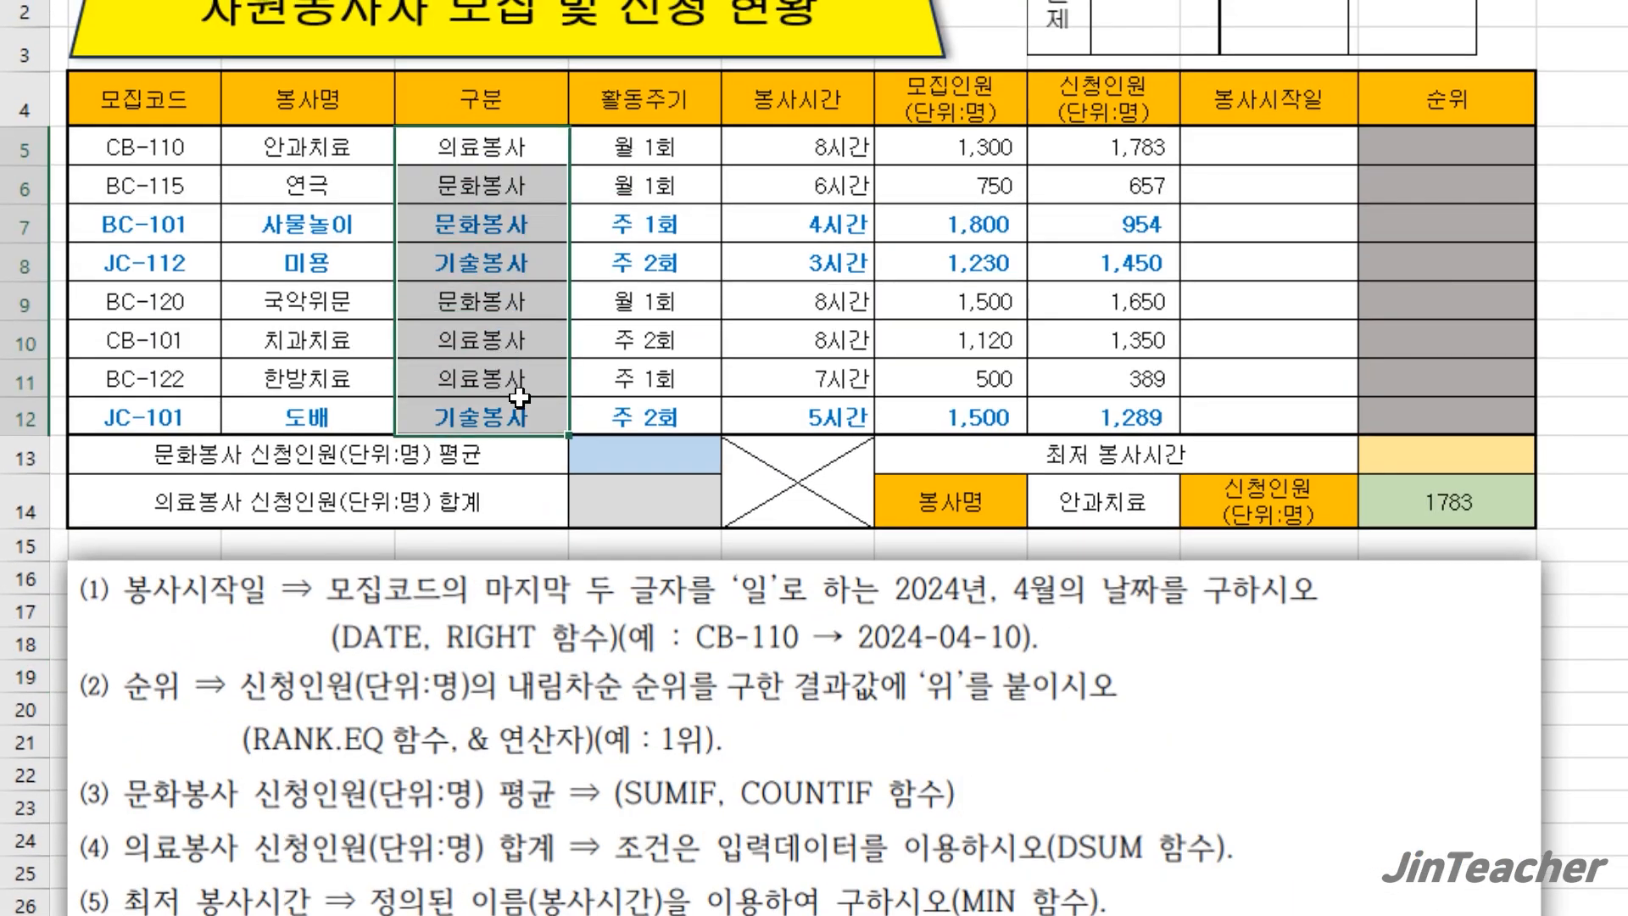
pyautogui.moveTo(1093, 151); pyautogui.dragTo(1114, 406)
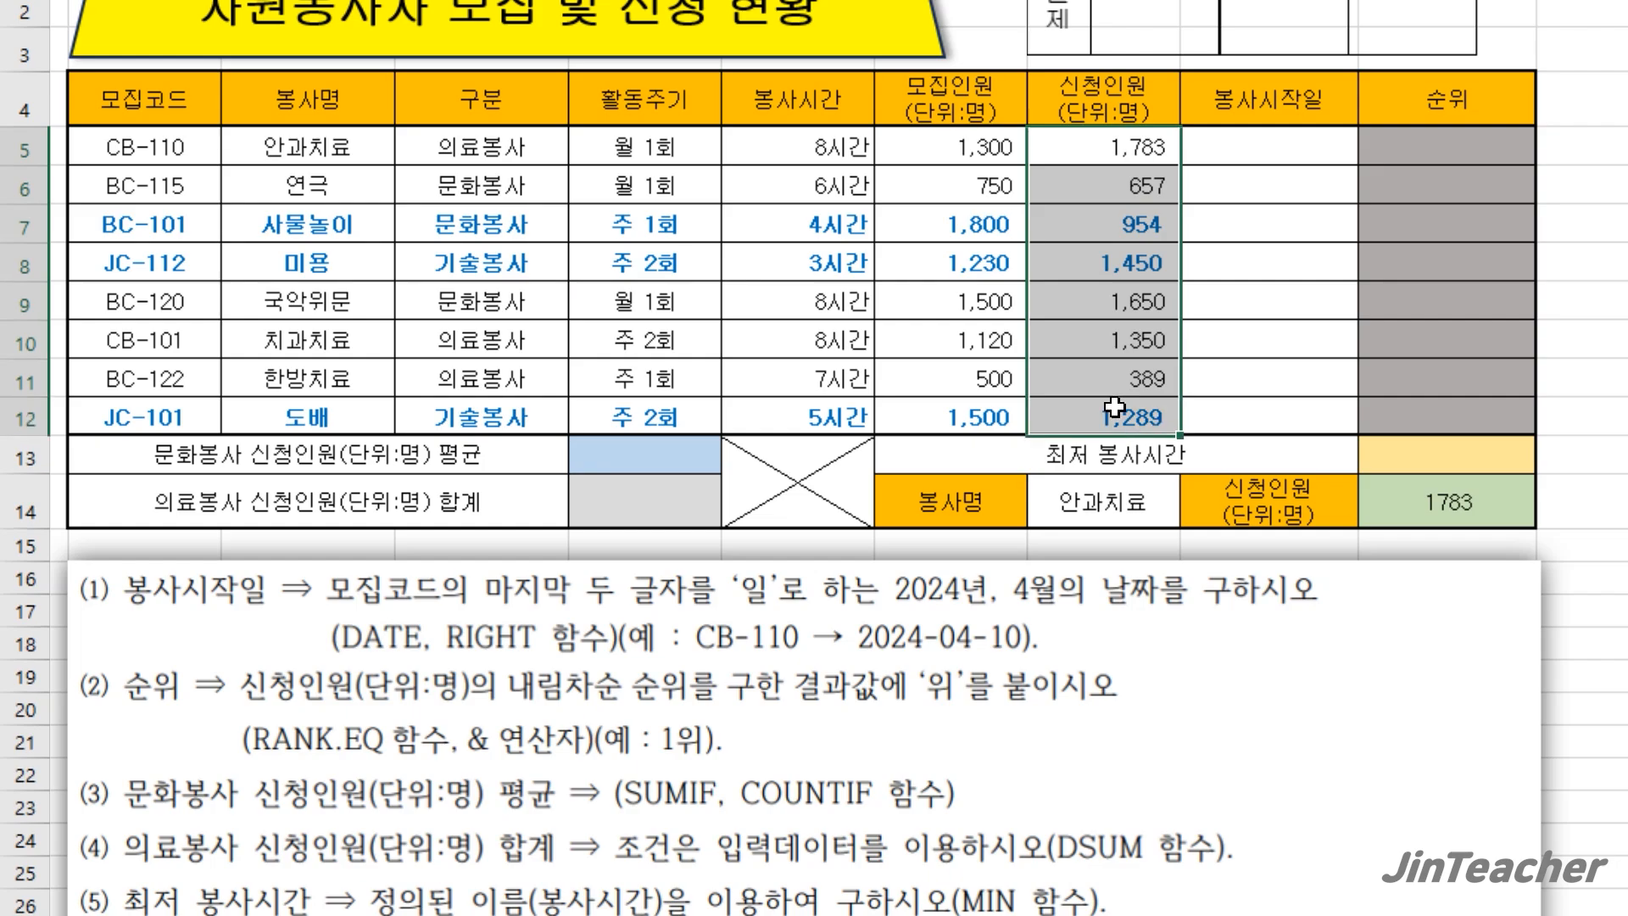
pyautogui.click(529, 146)
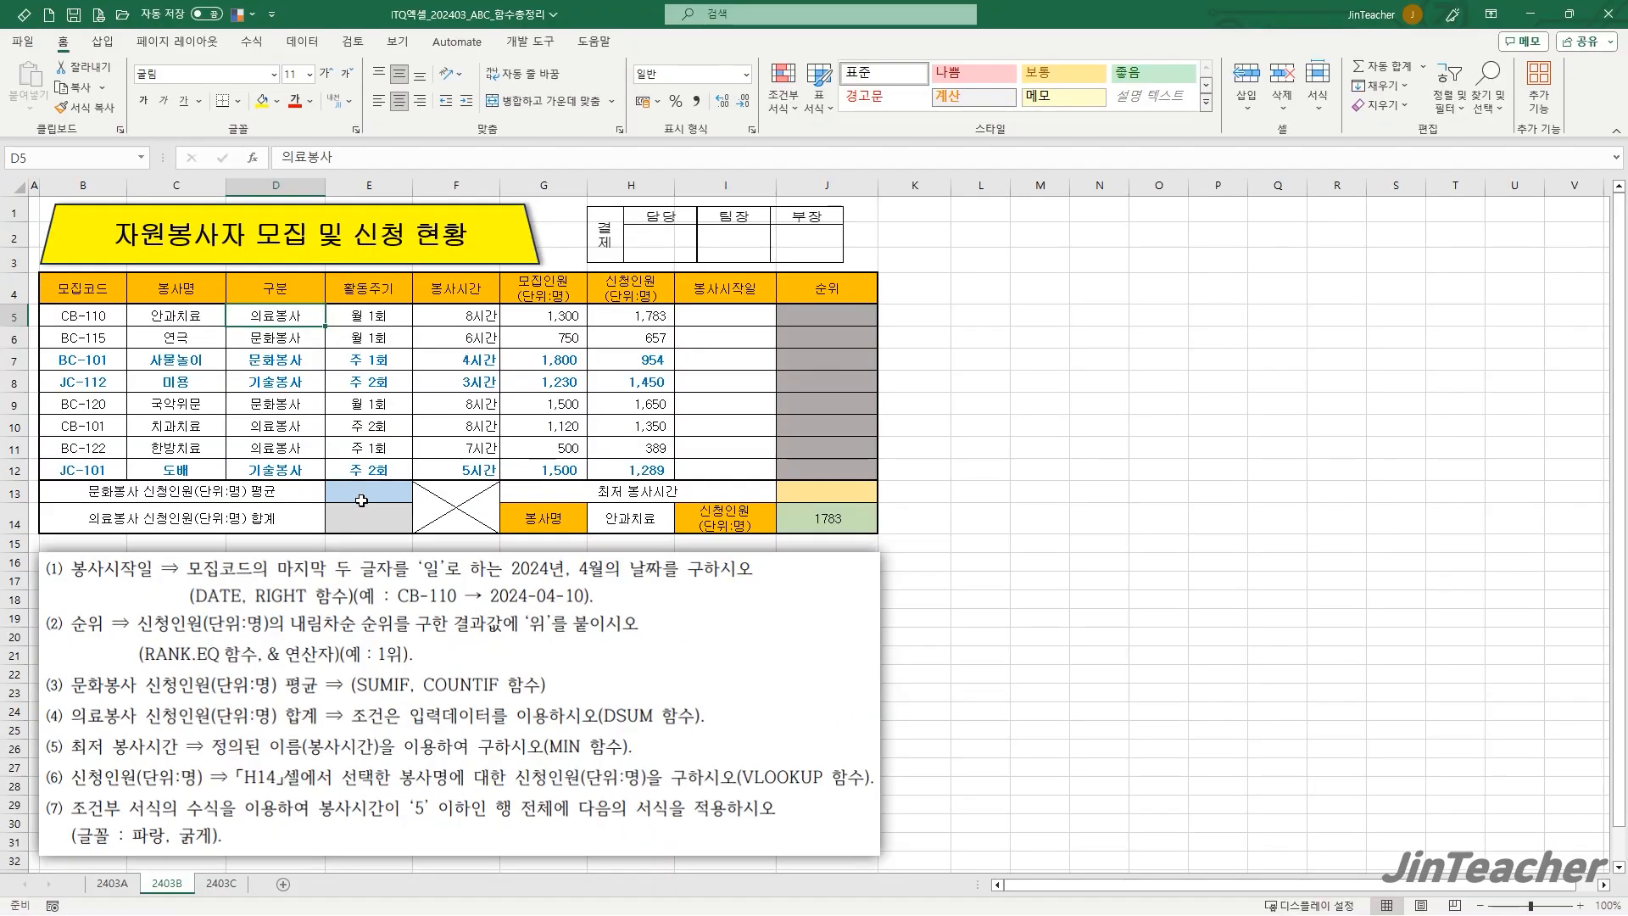
# - Insert the SUMIF function in cell E13, the 문화봉사 applicant average, from the recently used functions
pyautogui.click(363, 495)
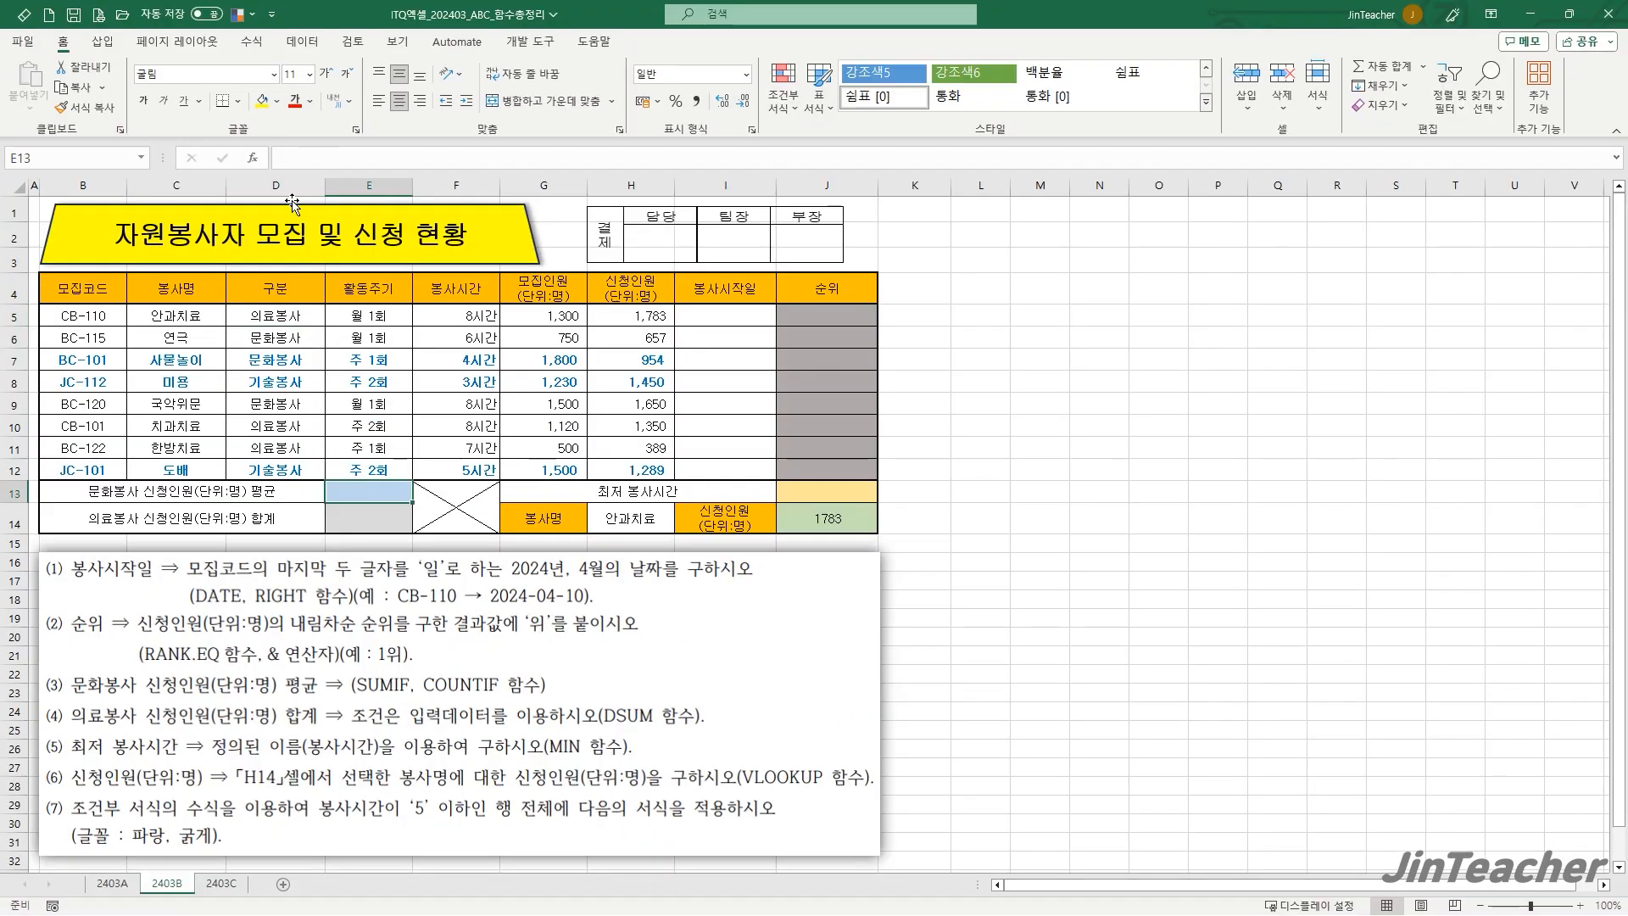
pyautogui.click(253, 159)
pyautogui.click(704, 327)
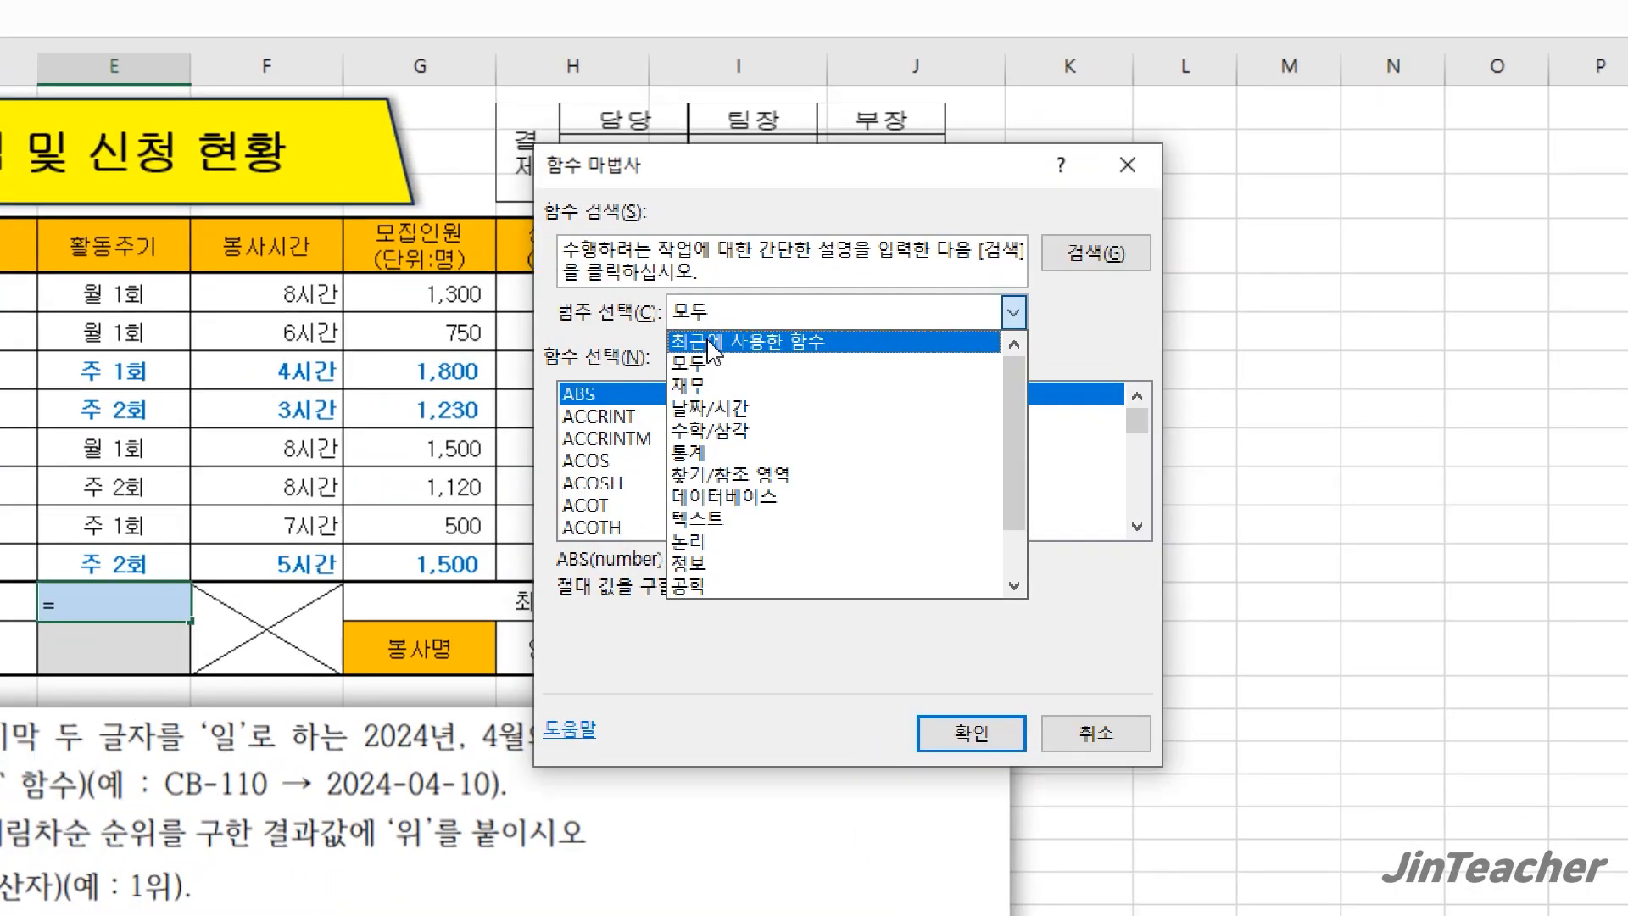
pyautogui.click(711, 342)
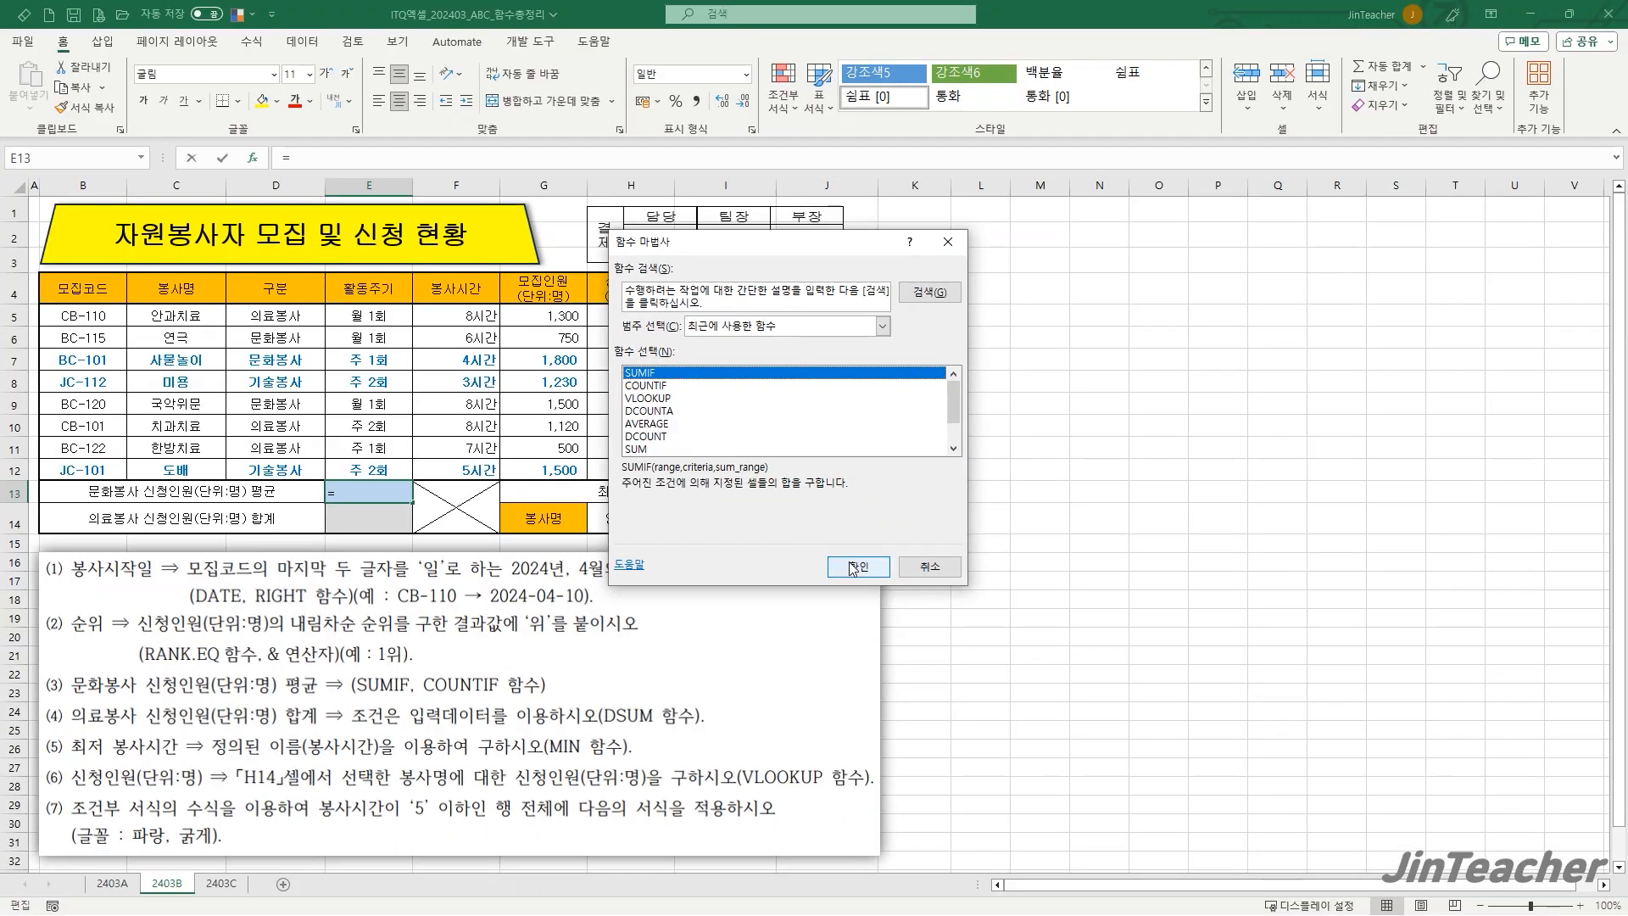
pyautogui.click(971, 732)
# - Set SUMIF's condition range to the 구분 column, D5:D12
pyautogui.moveTo(738, 477); pyautogui.dragTo(726, 440)
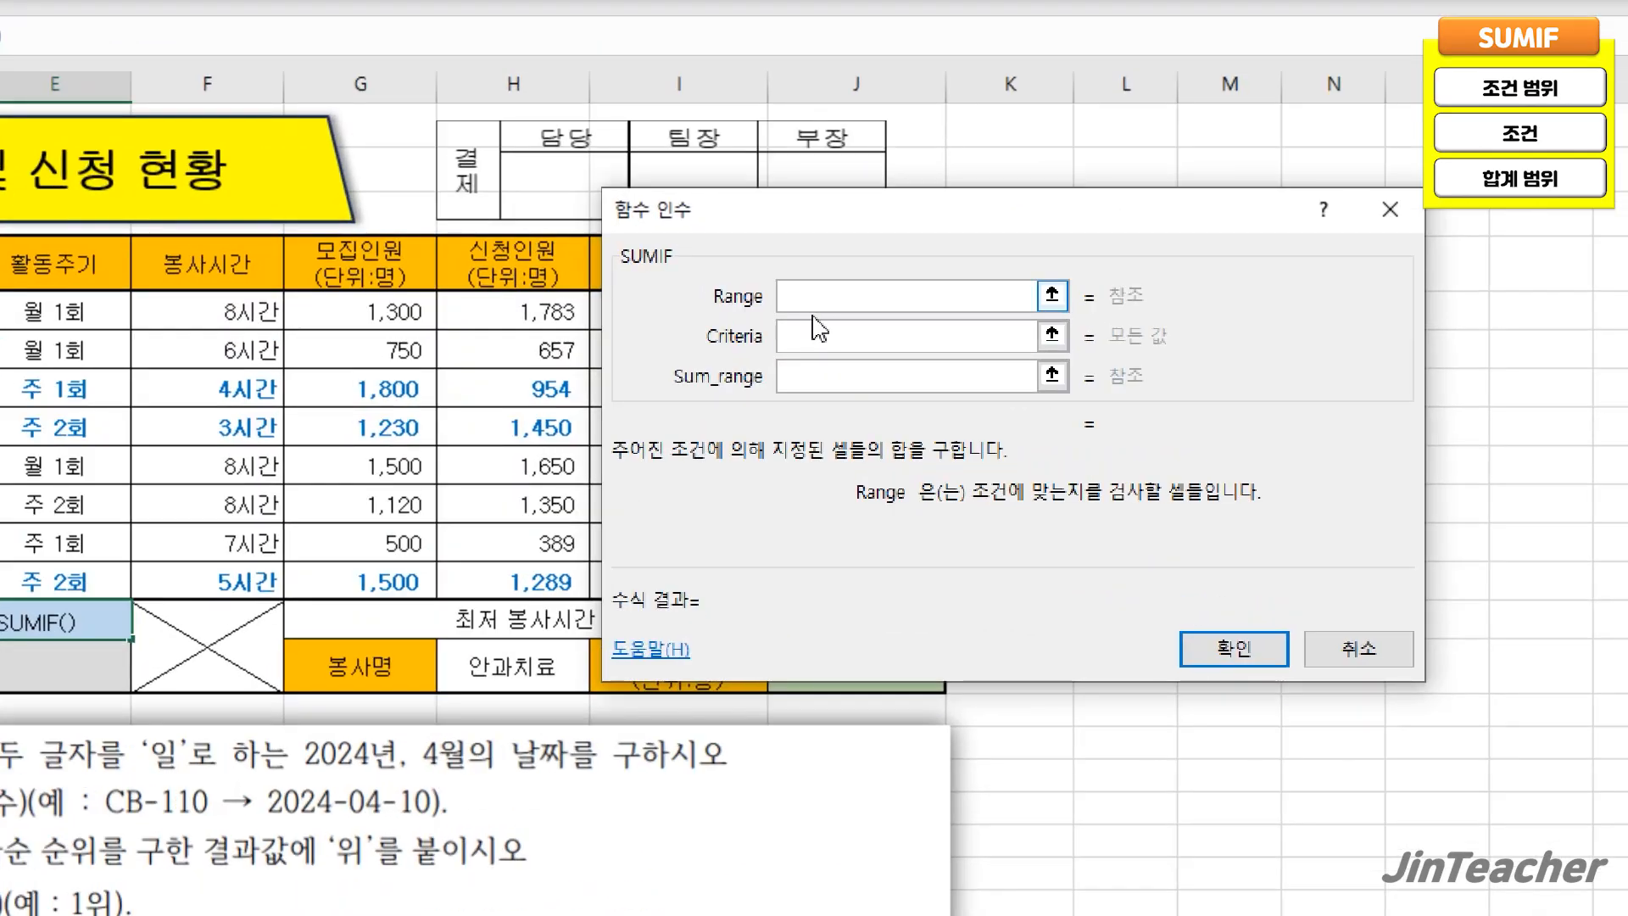
pyautogui.click(814, 333)
pyautogui.click(810, 374)
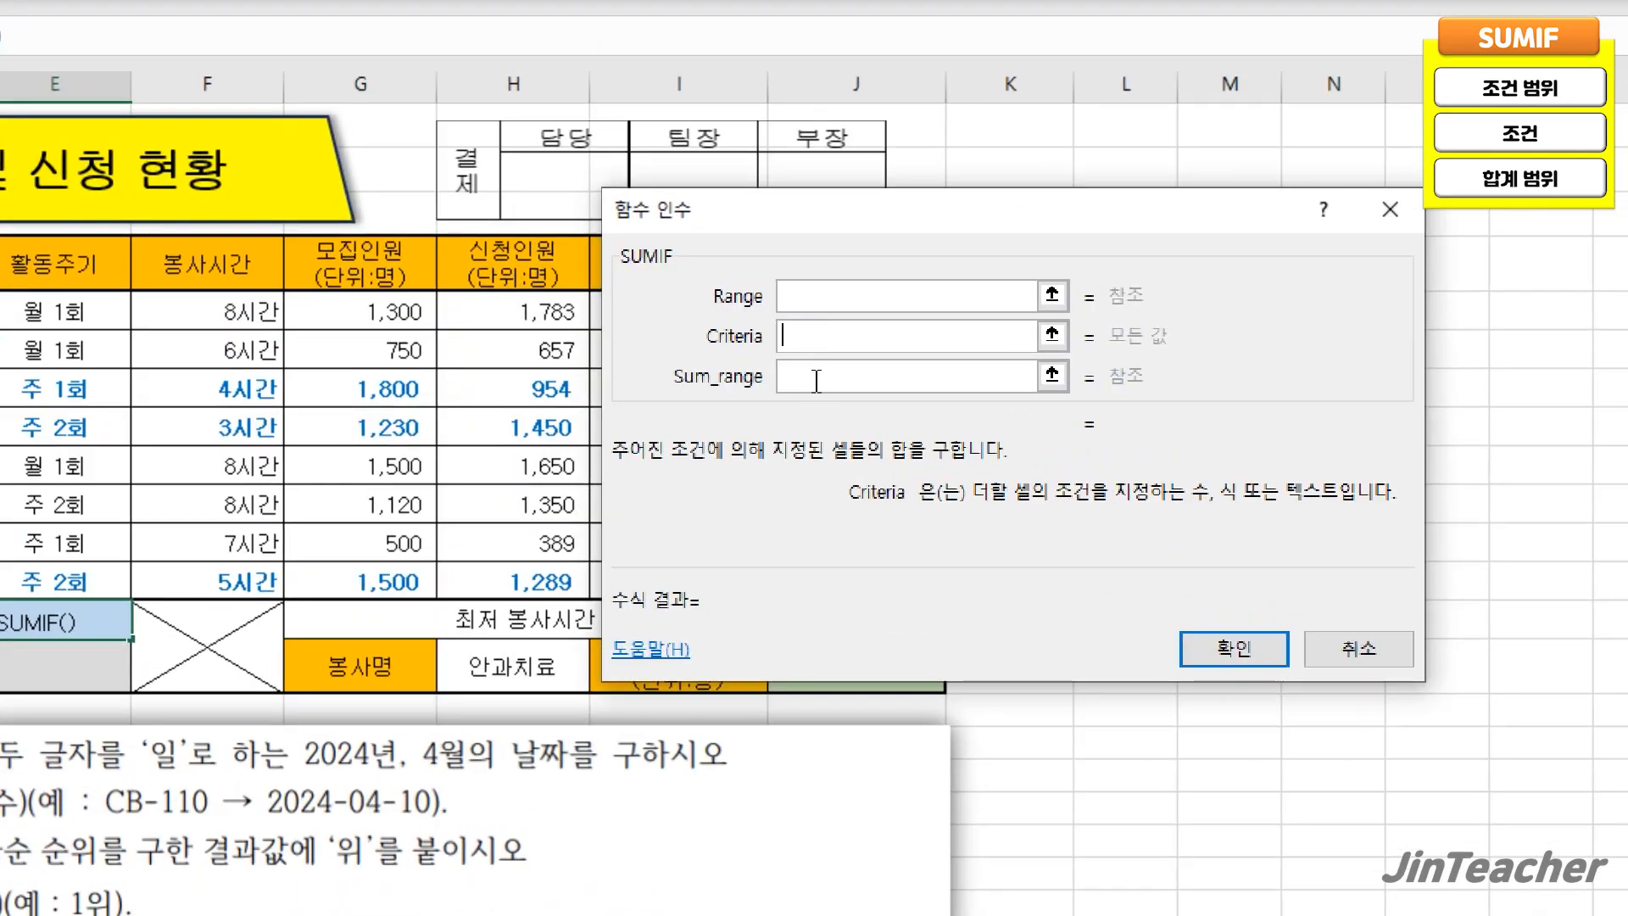
pyautogui.click(813, 301)
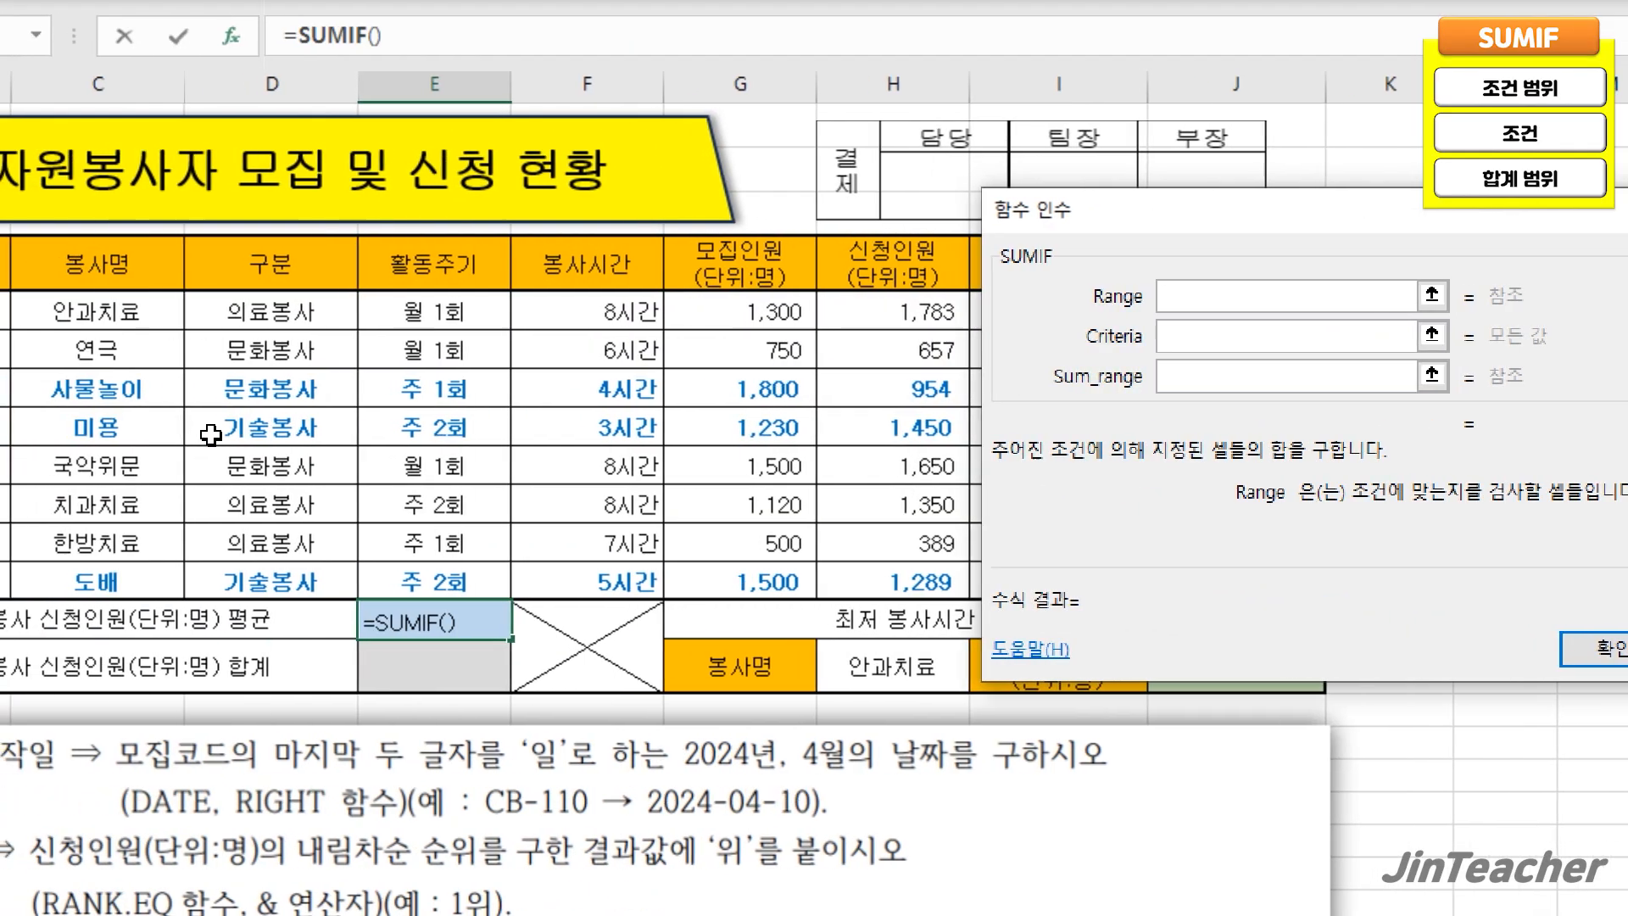
pyautogui.moveTo(322, 318); pyautogui.dragTo(321, 580)
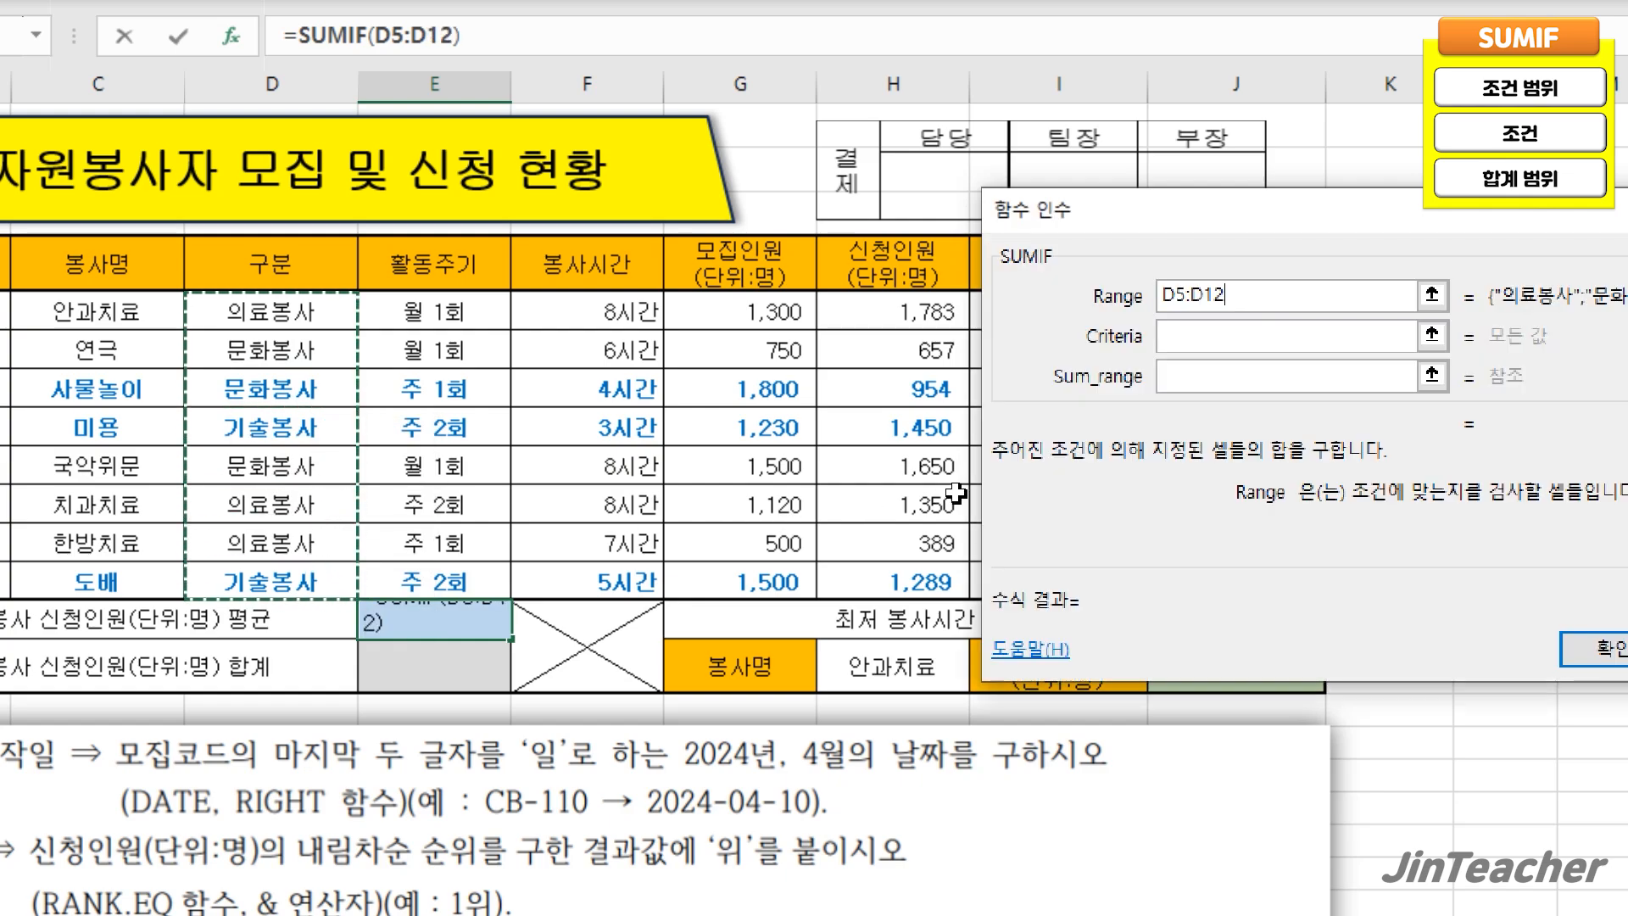
# - Set SUMIF's criteria to cell D7 and its sum range to the applicant numbers H5:H12, and complete the formula
pyautogui.click(1210, 337)
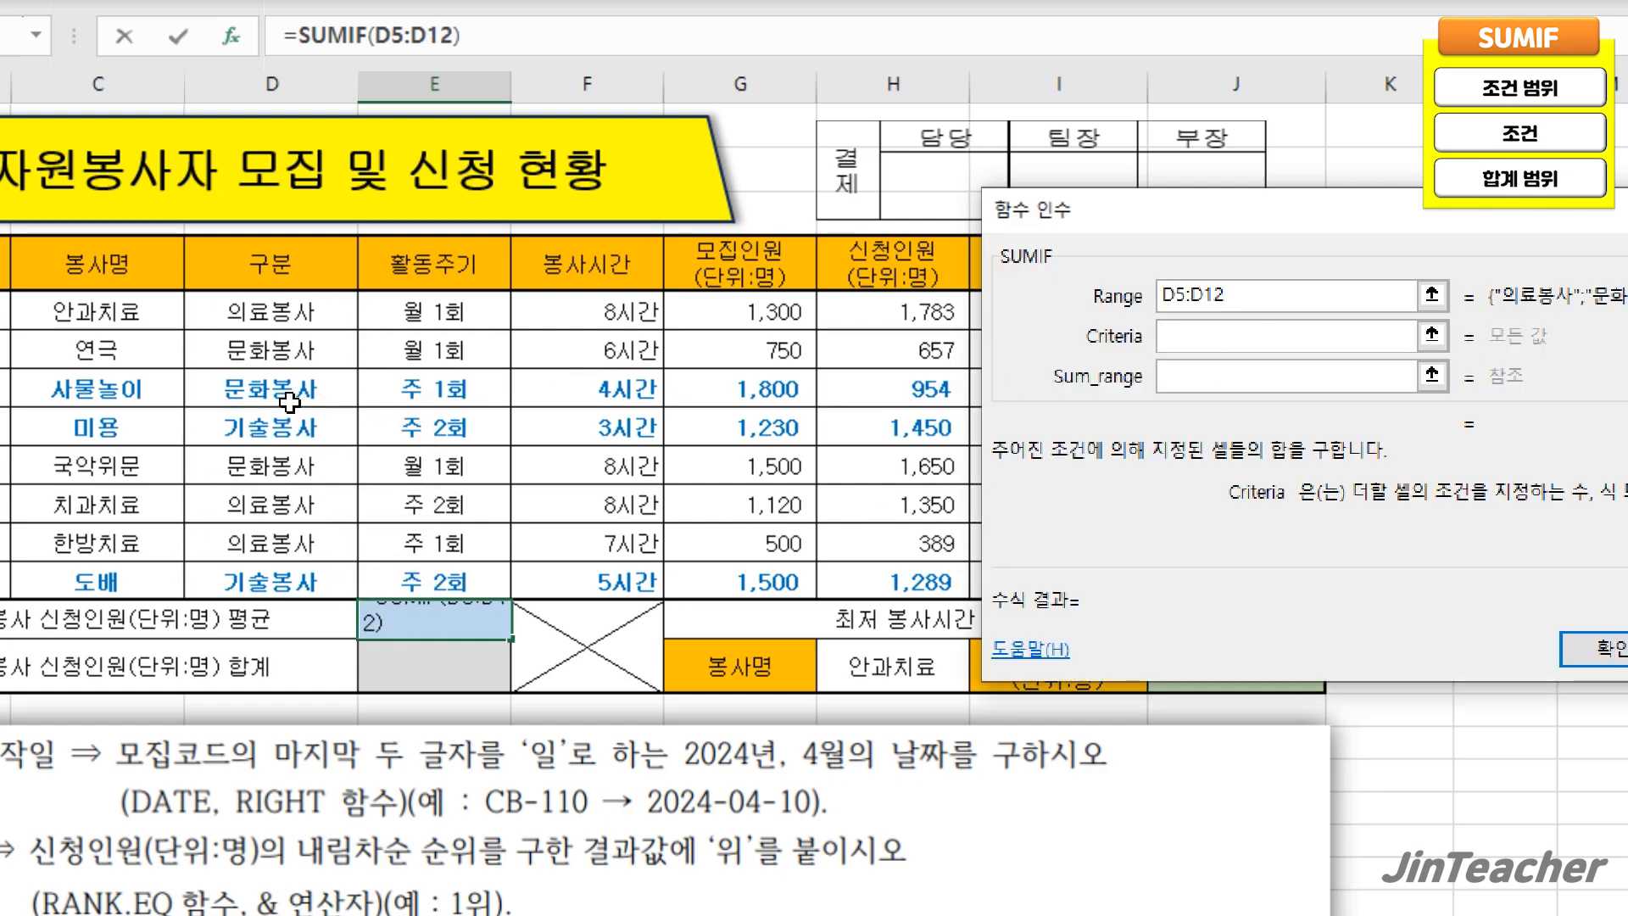
pyautogui.click(289, 402)
pyautogui.click(1203, 378)
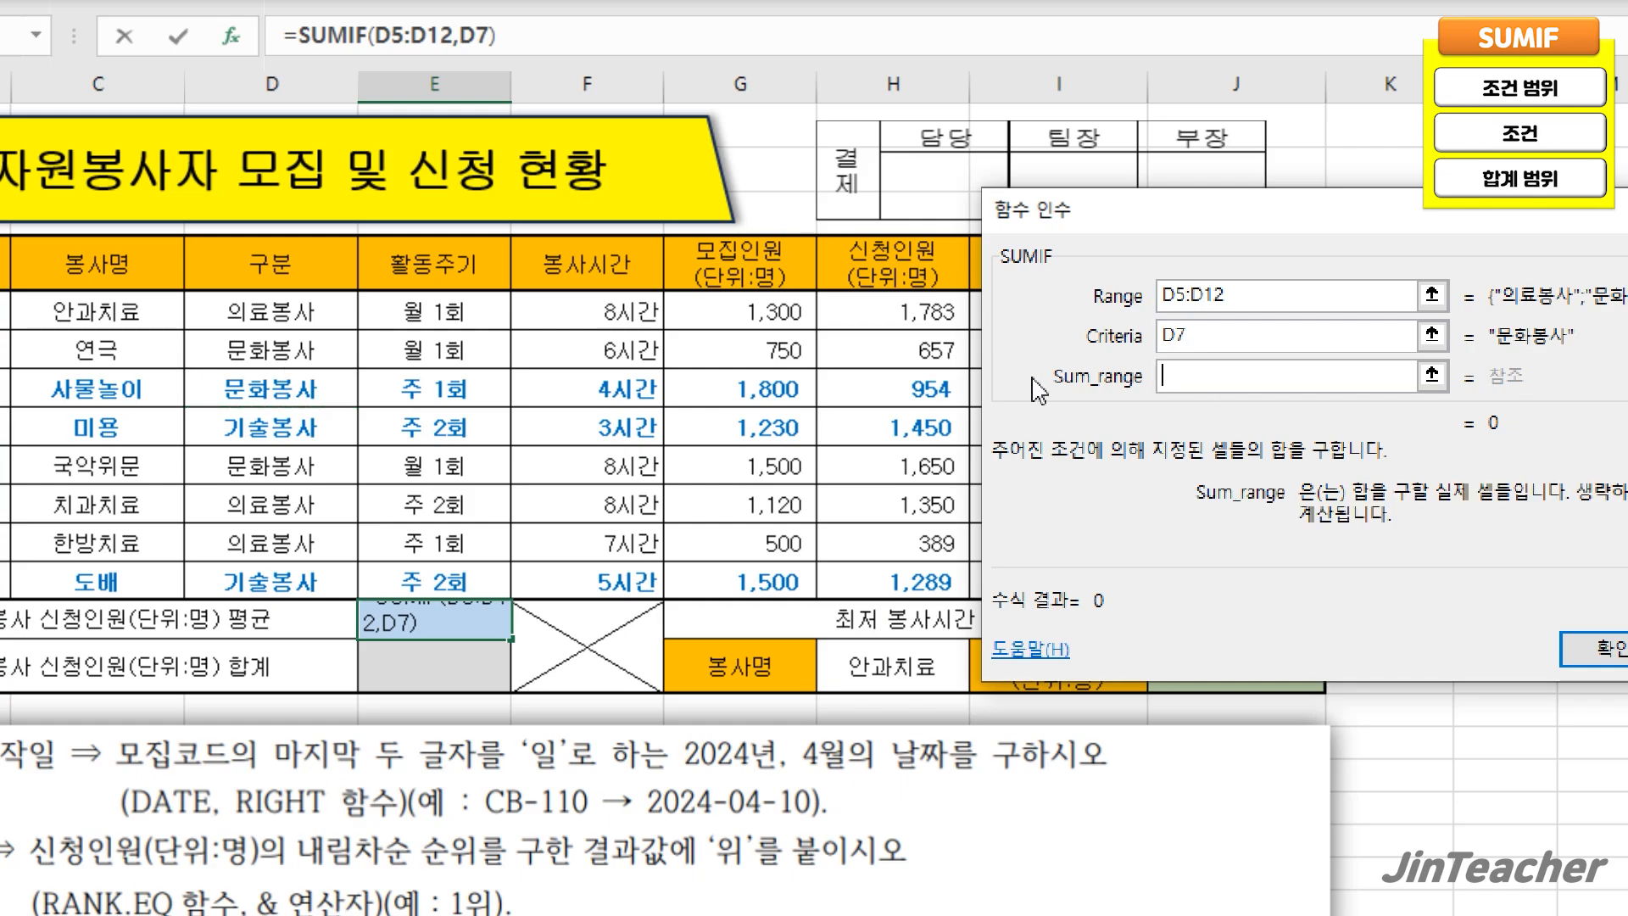
pyautogui.moveTo(946, 314); pyautogui.dragTo(941, 583)
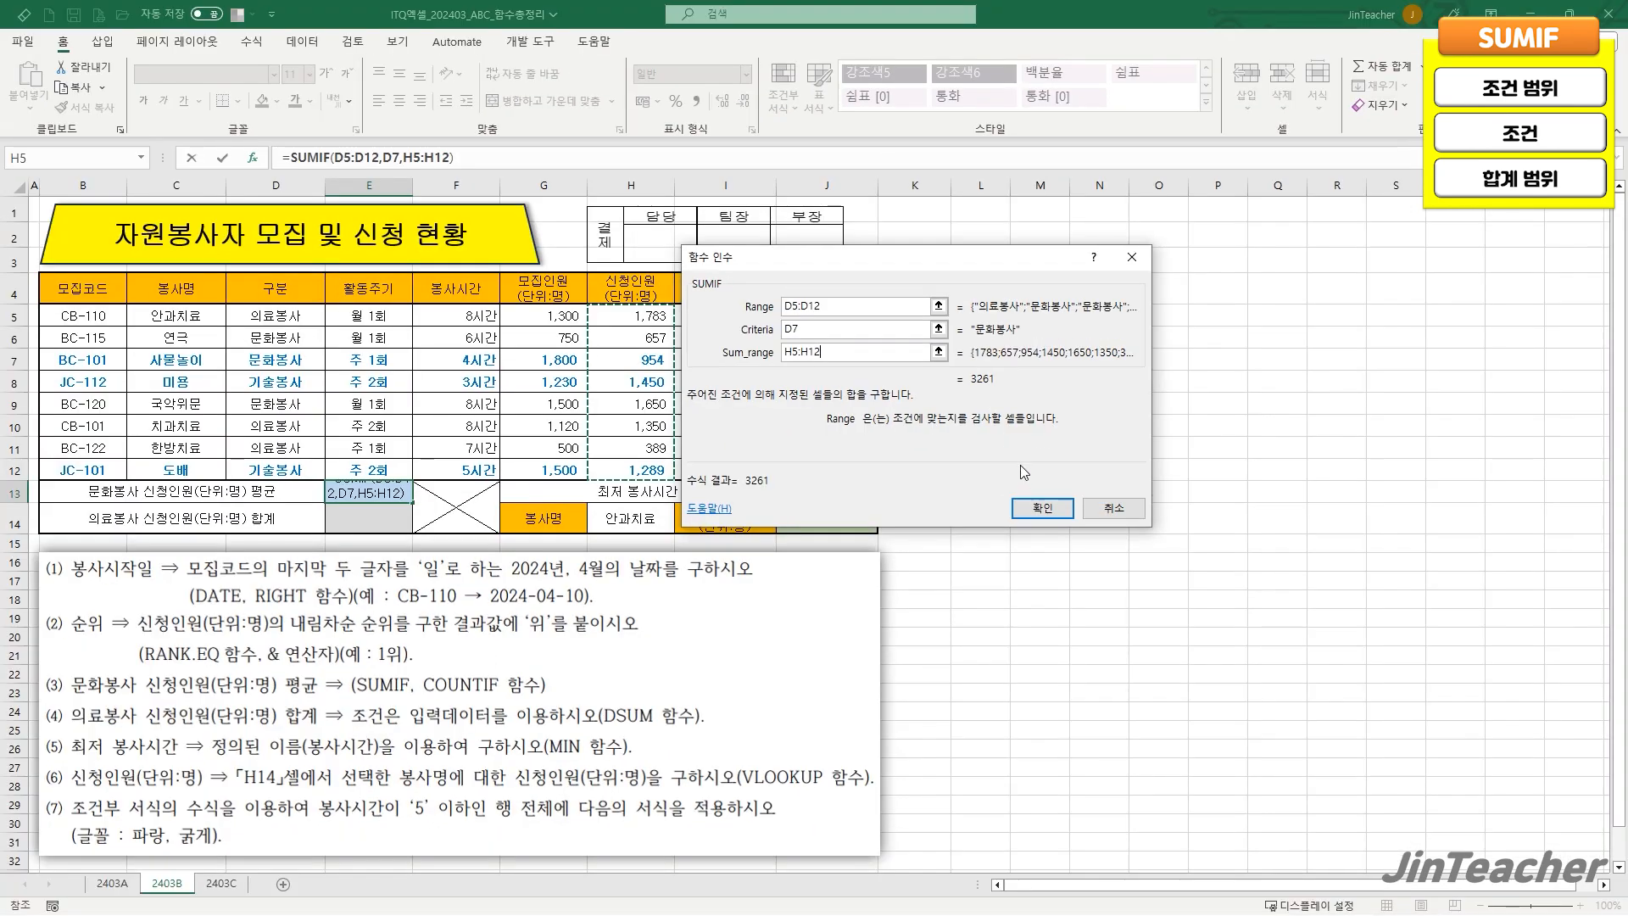
pyautogui.click(1042, 508)
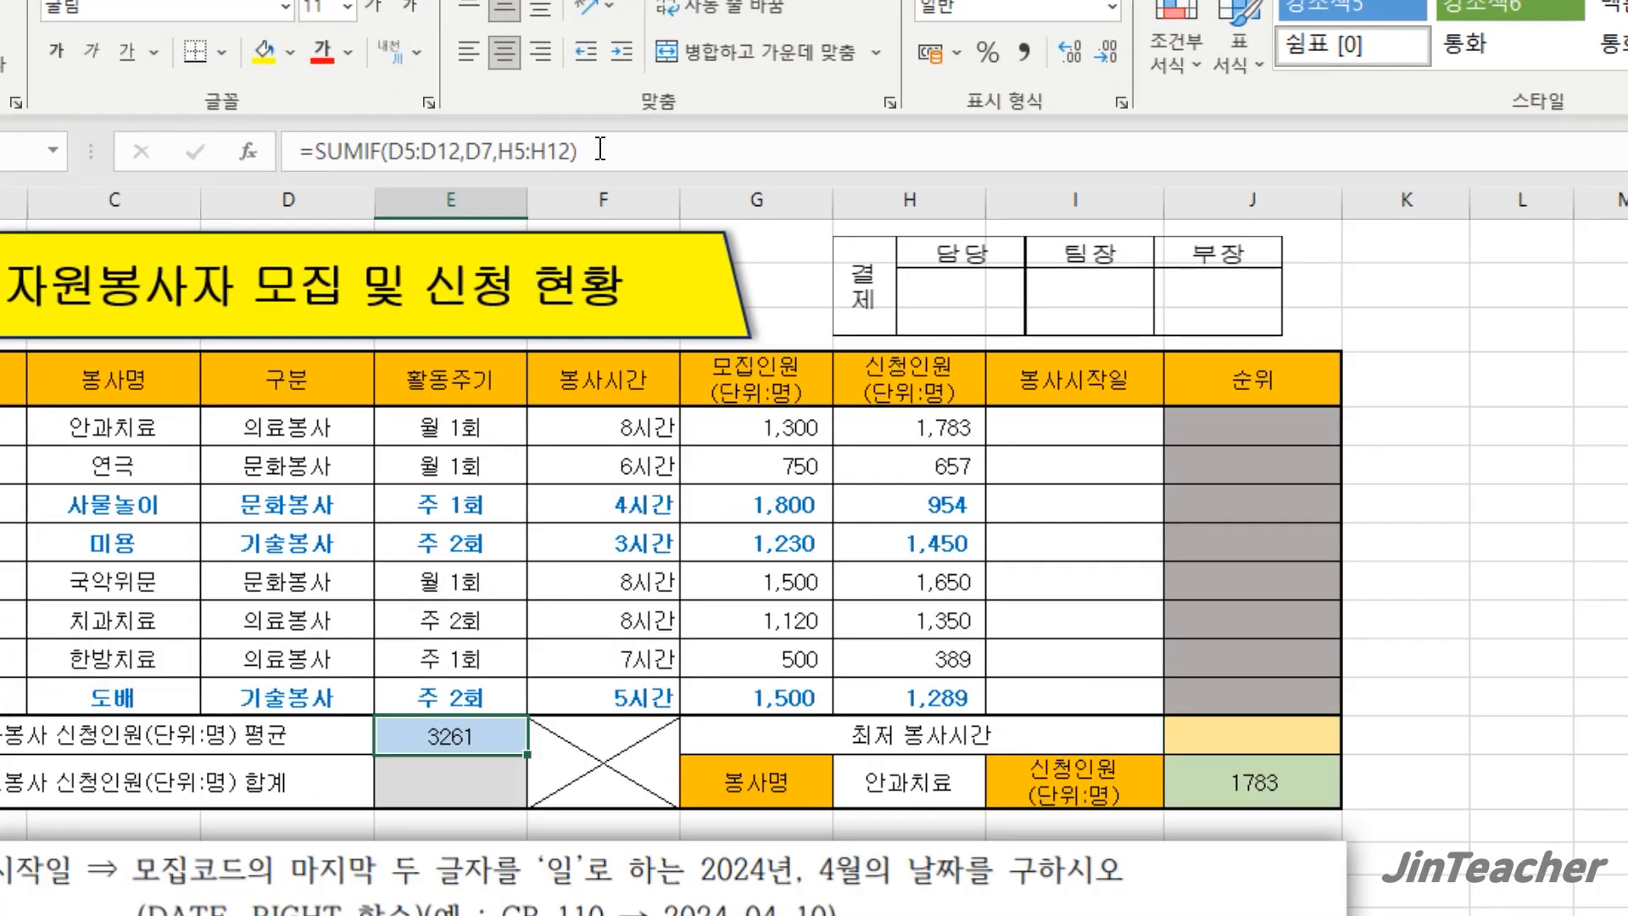
# - Append a division sign to the SUMIF formula in E13 and insert the COUNTIF function as the divisor
pyautogui.click(620, 153)
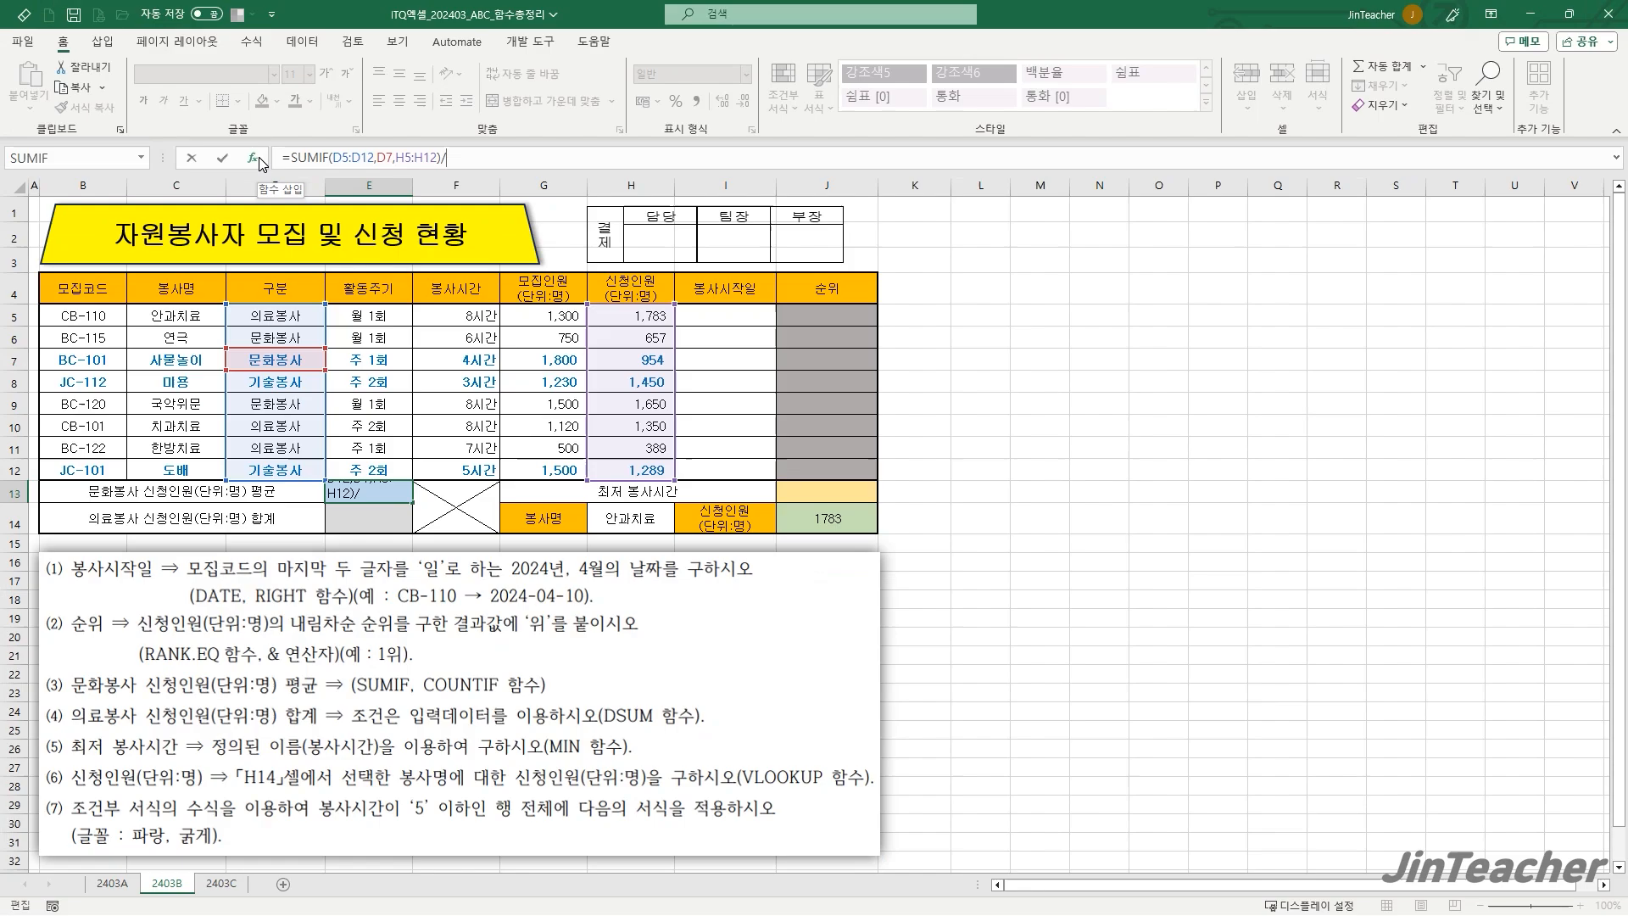
pyautogui.click(260, 154)
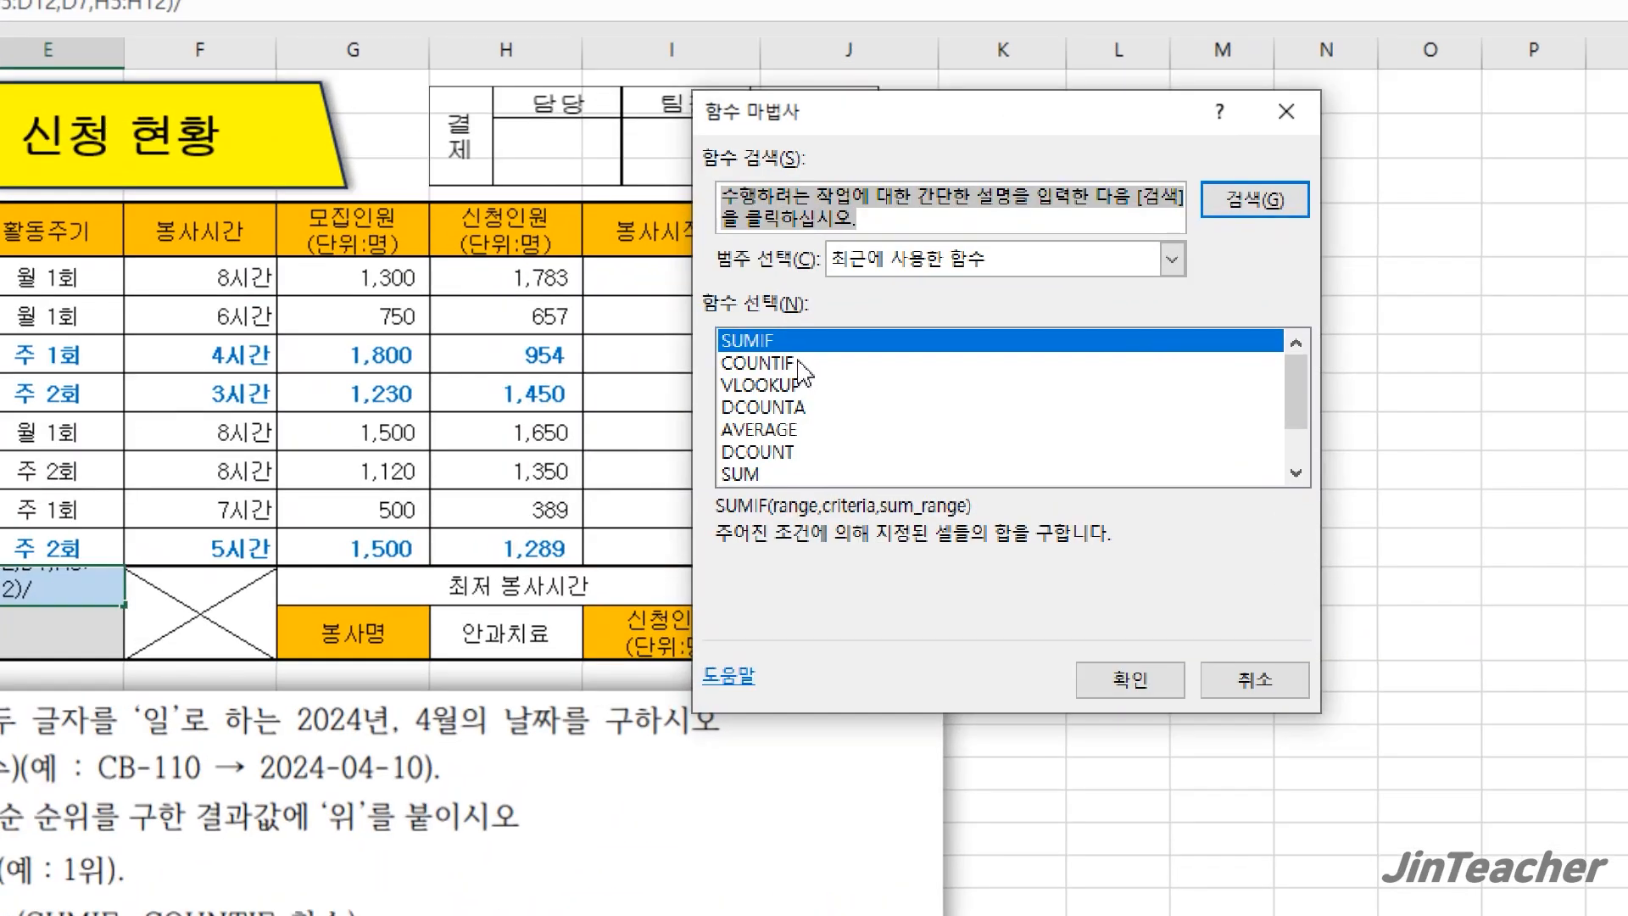
pyautogui.click(801, 363)
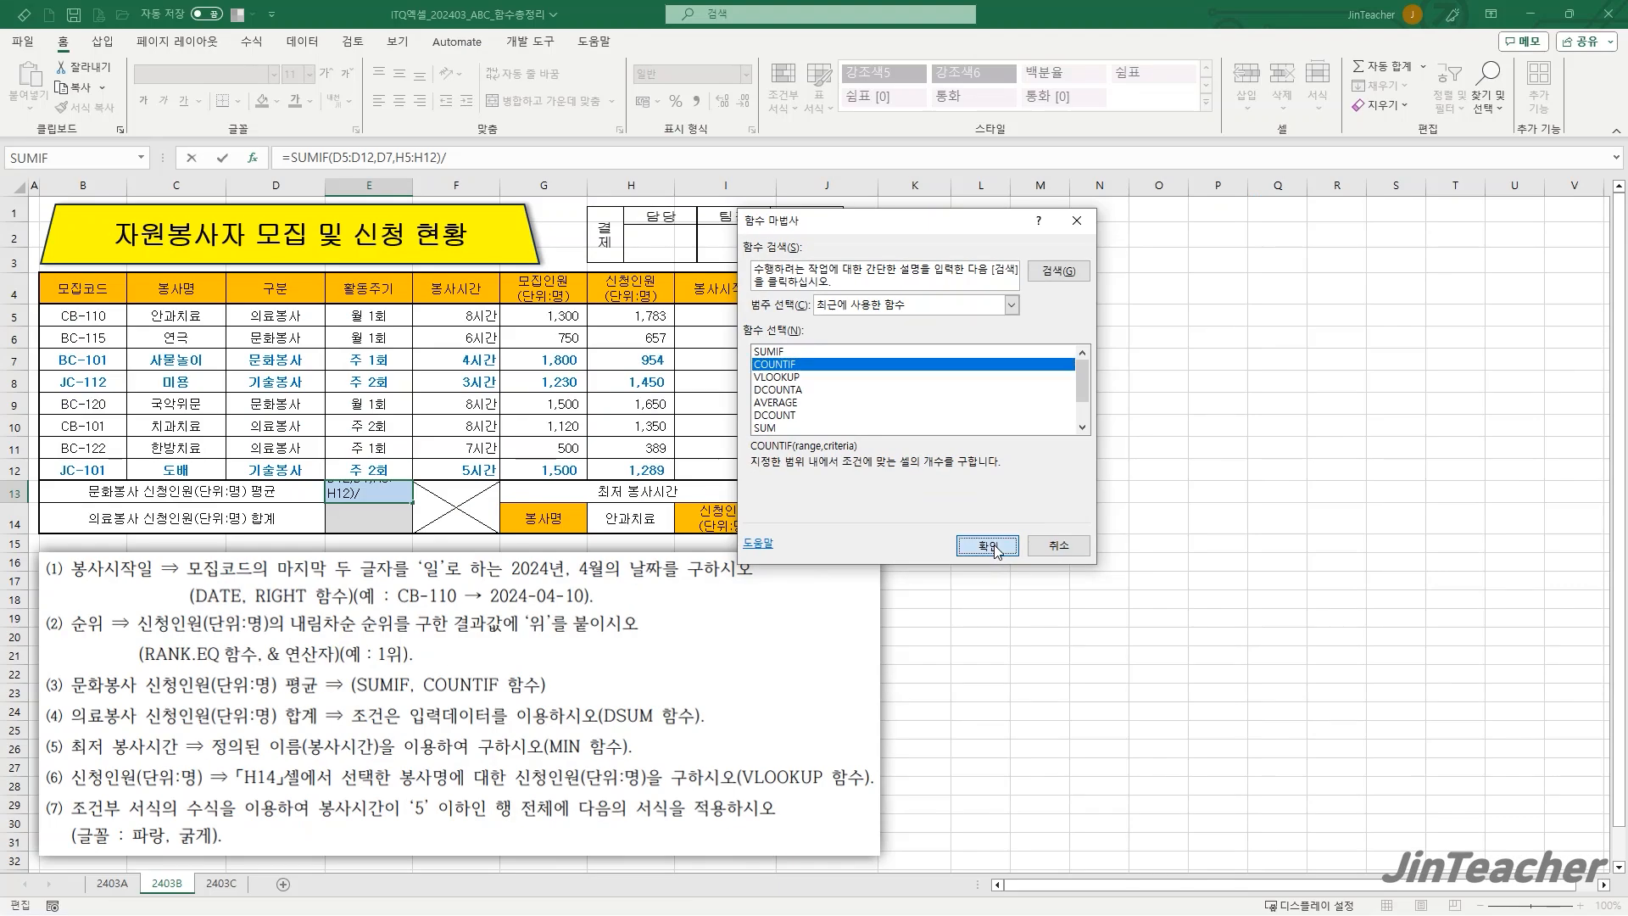
pyautogui.click(1143, 683)
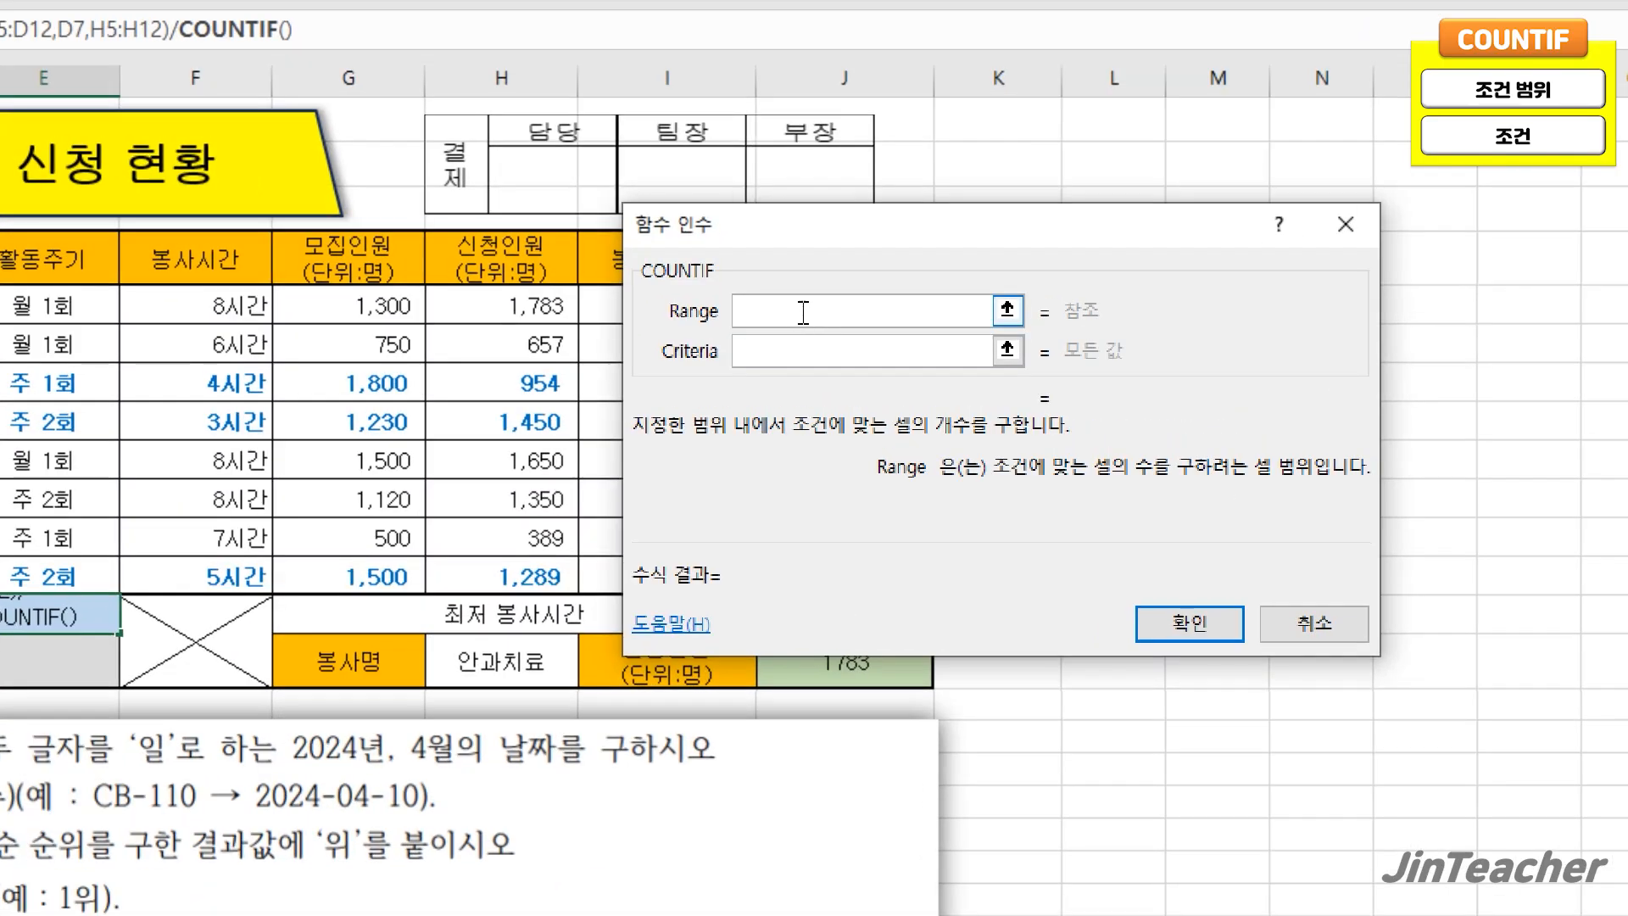
# - Set COUNTIF's range to D5:D12 and its criteria to cell D7, and complete the average formula
pyautogui.click(797, 351)
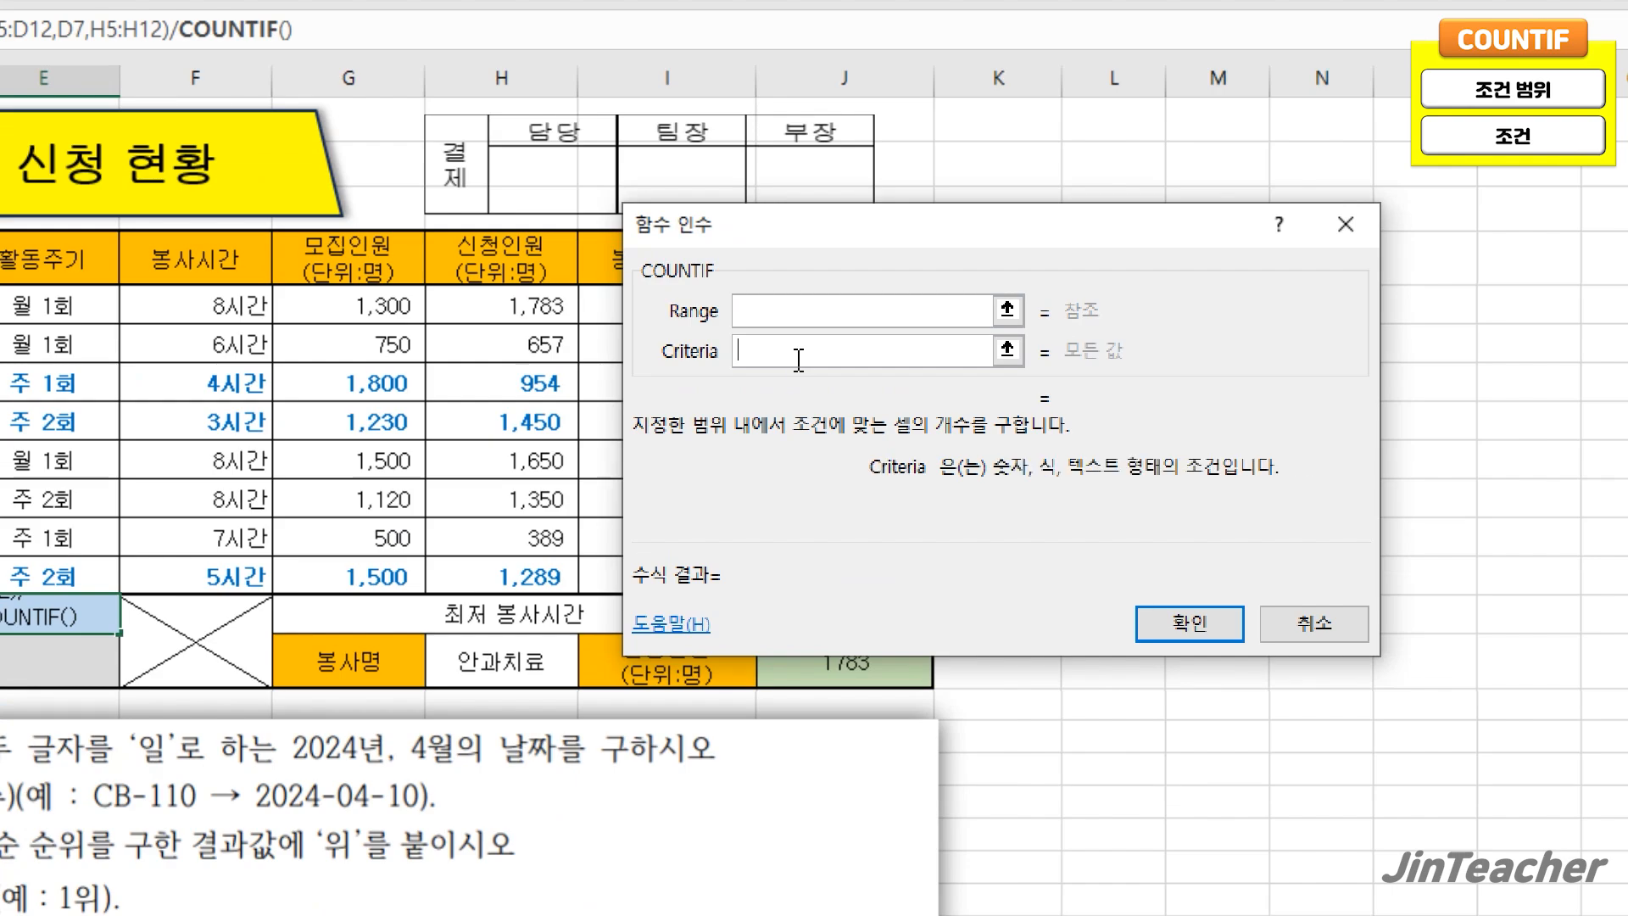
pyautogui.click(776, 311)
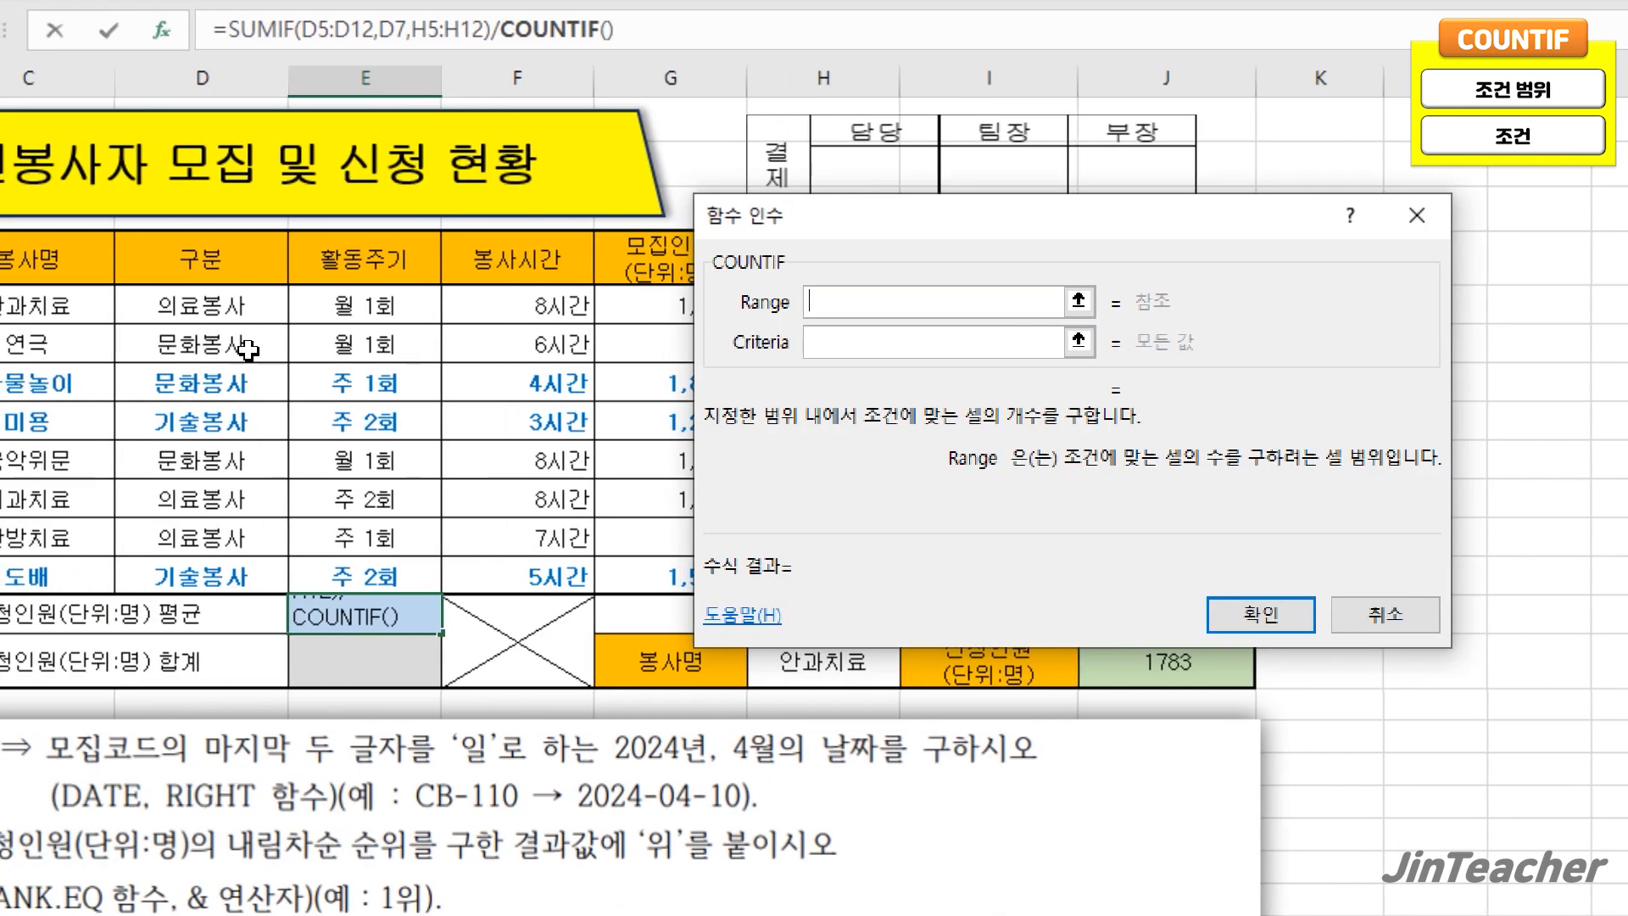
pyautogui.moveTo(269, 306); pyautogui.dragTo(245, 565)
pyautogui.click(813, 343)
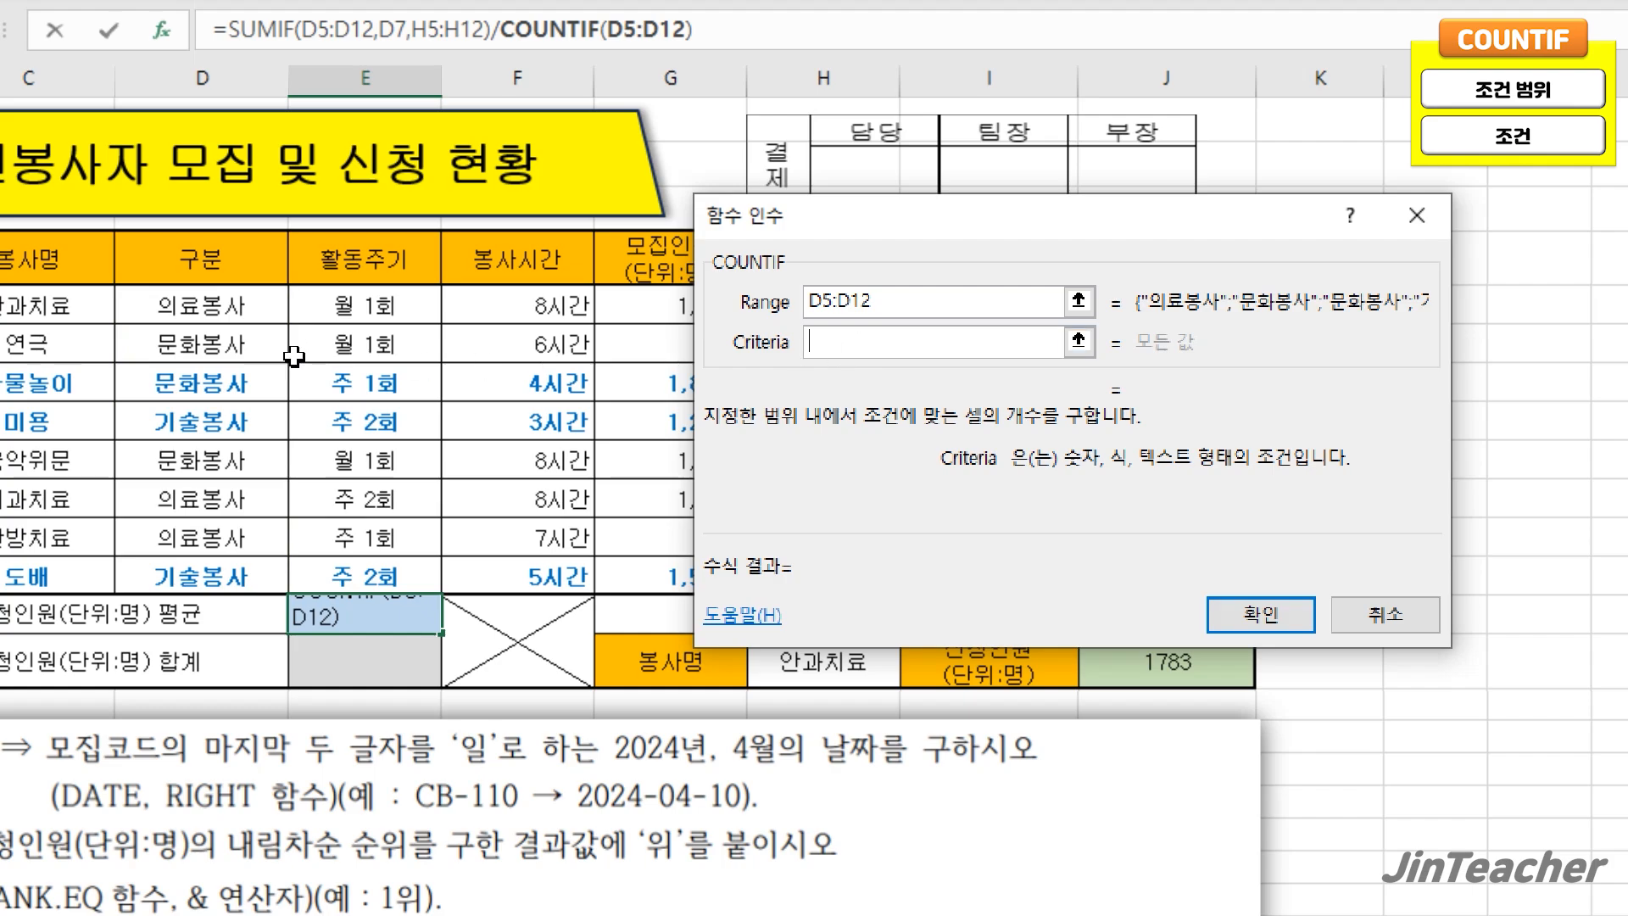
pyautogui.click(224, 374)
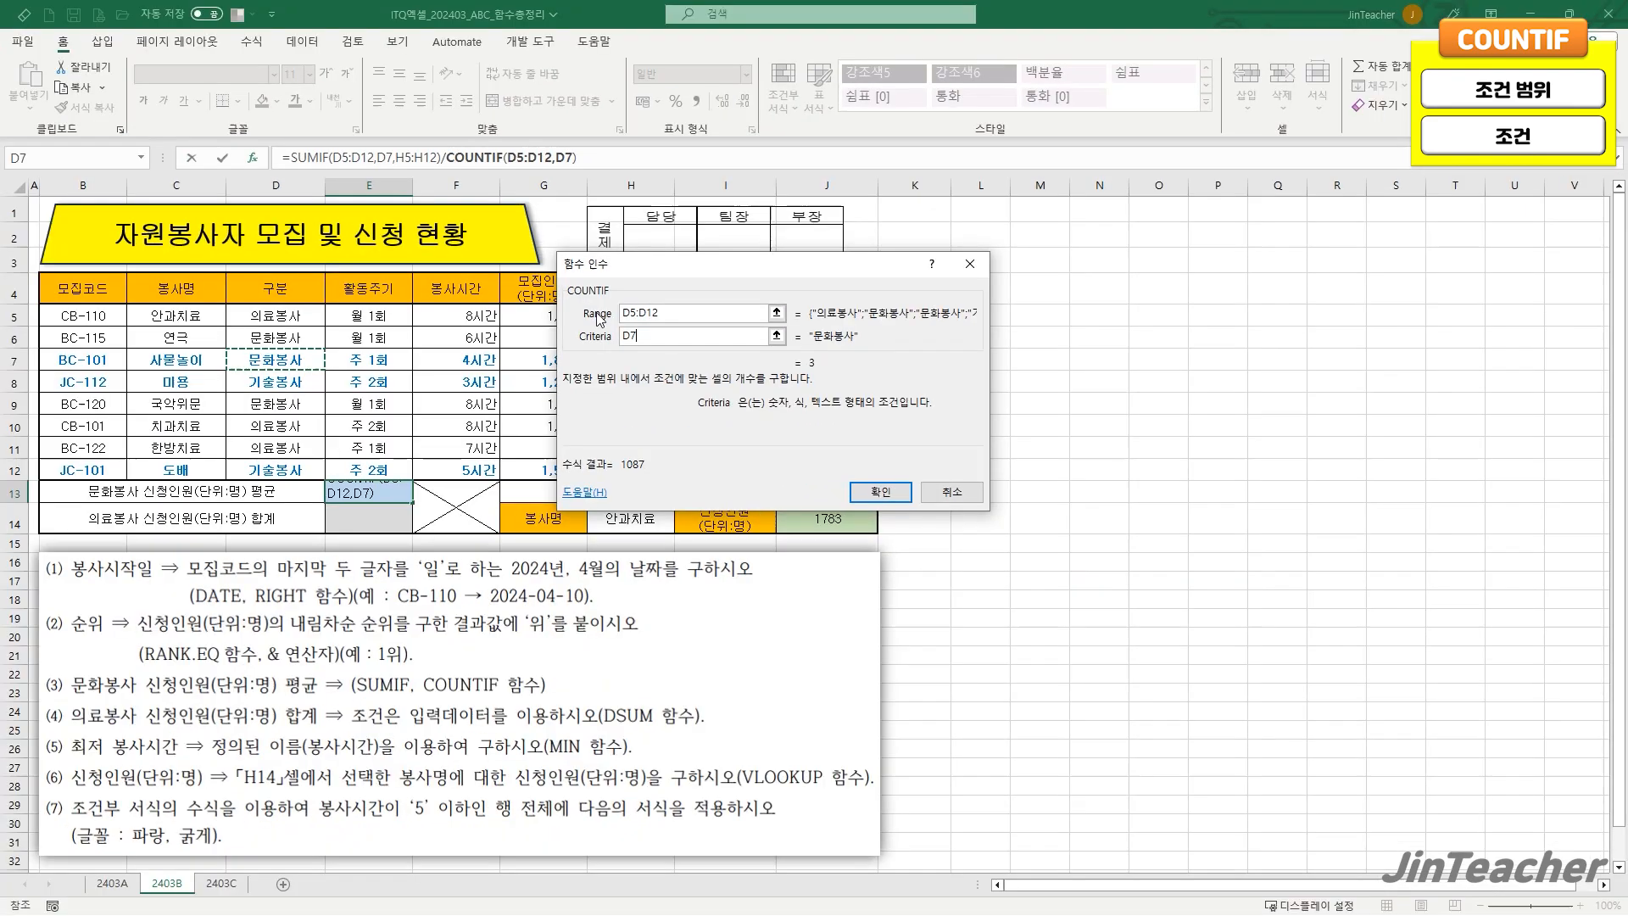
pyautogui.click(855, 493)
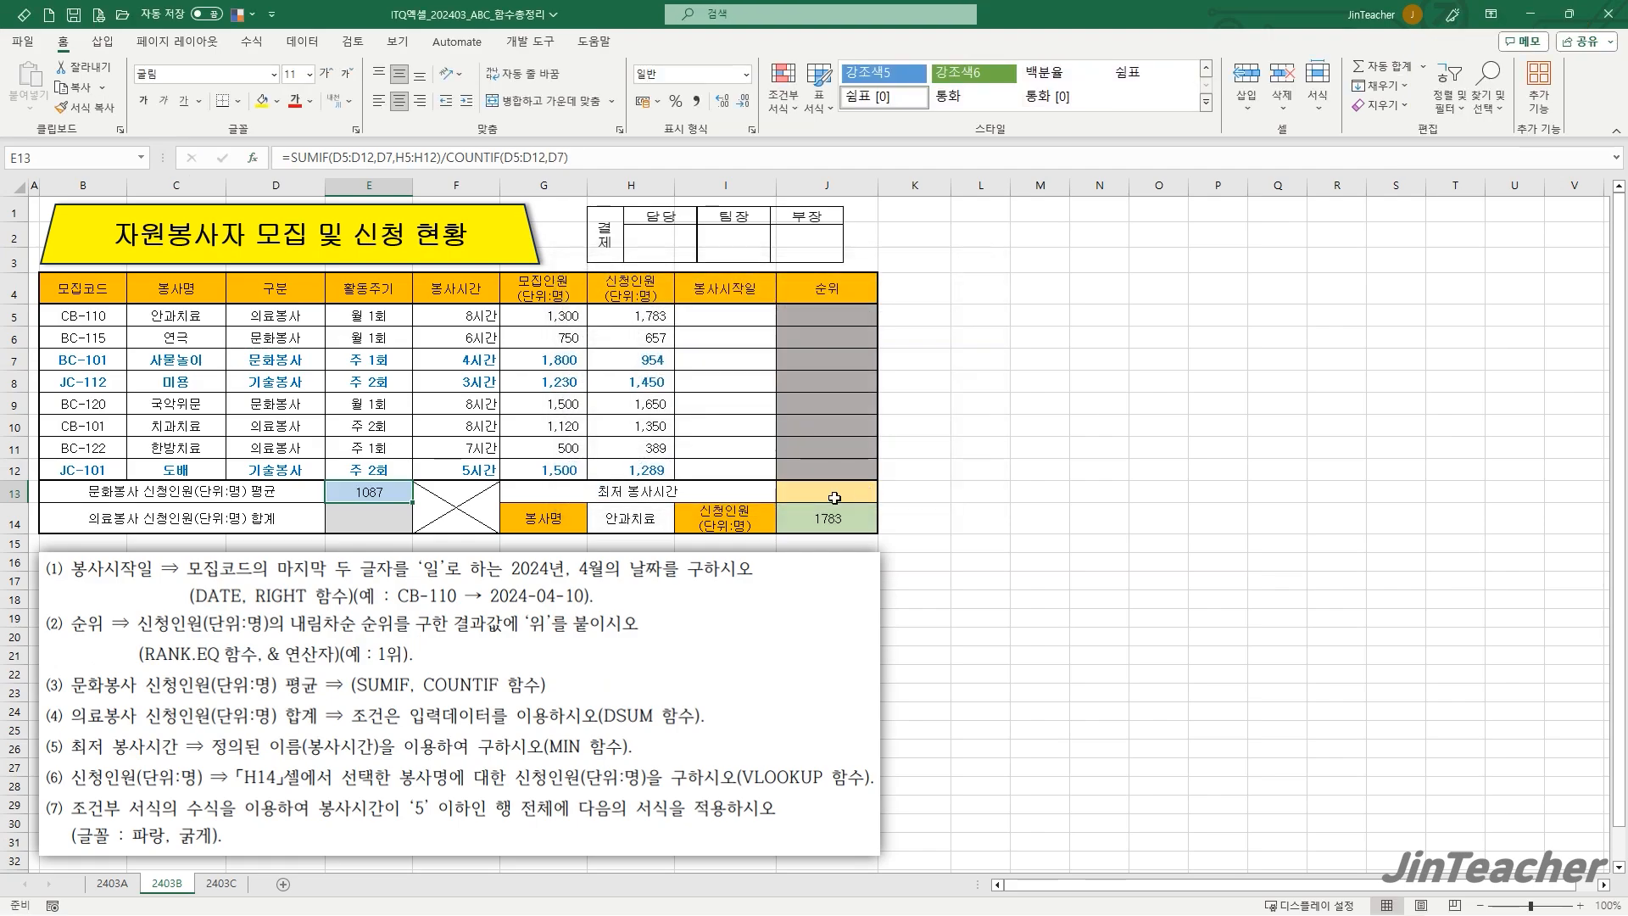
# - On sheet 2403C, insert the SUMIF function in cell E14 for the 생태체험 attendance average
pyautogui.click(228, 885)
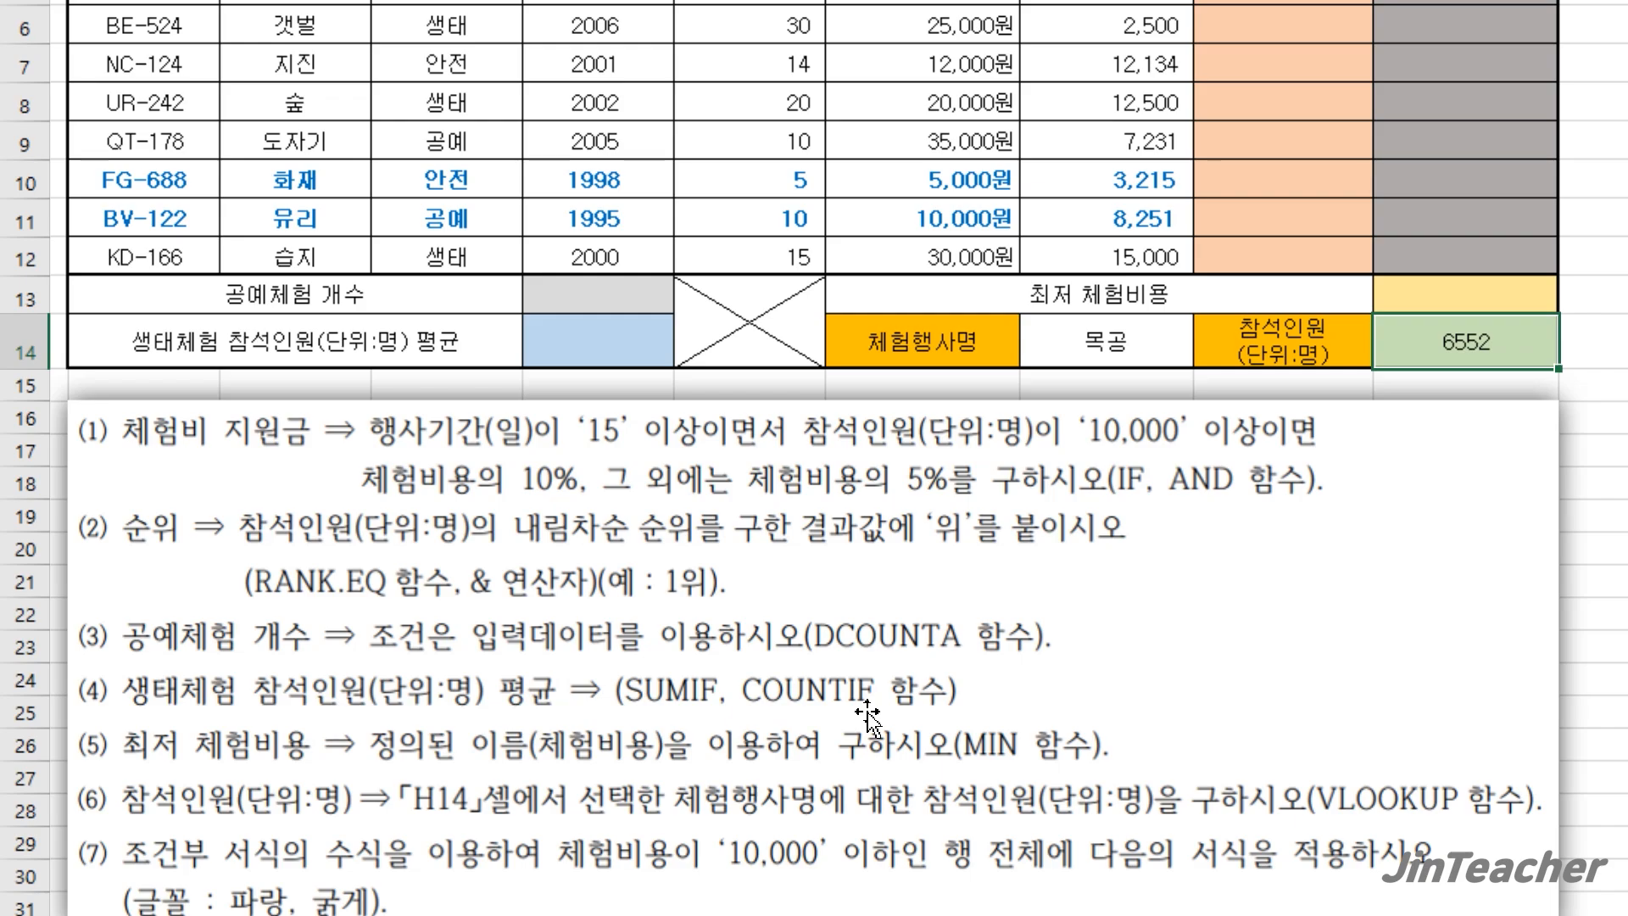
pyautogui.click(616, 332)
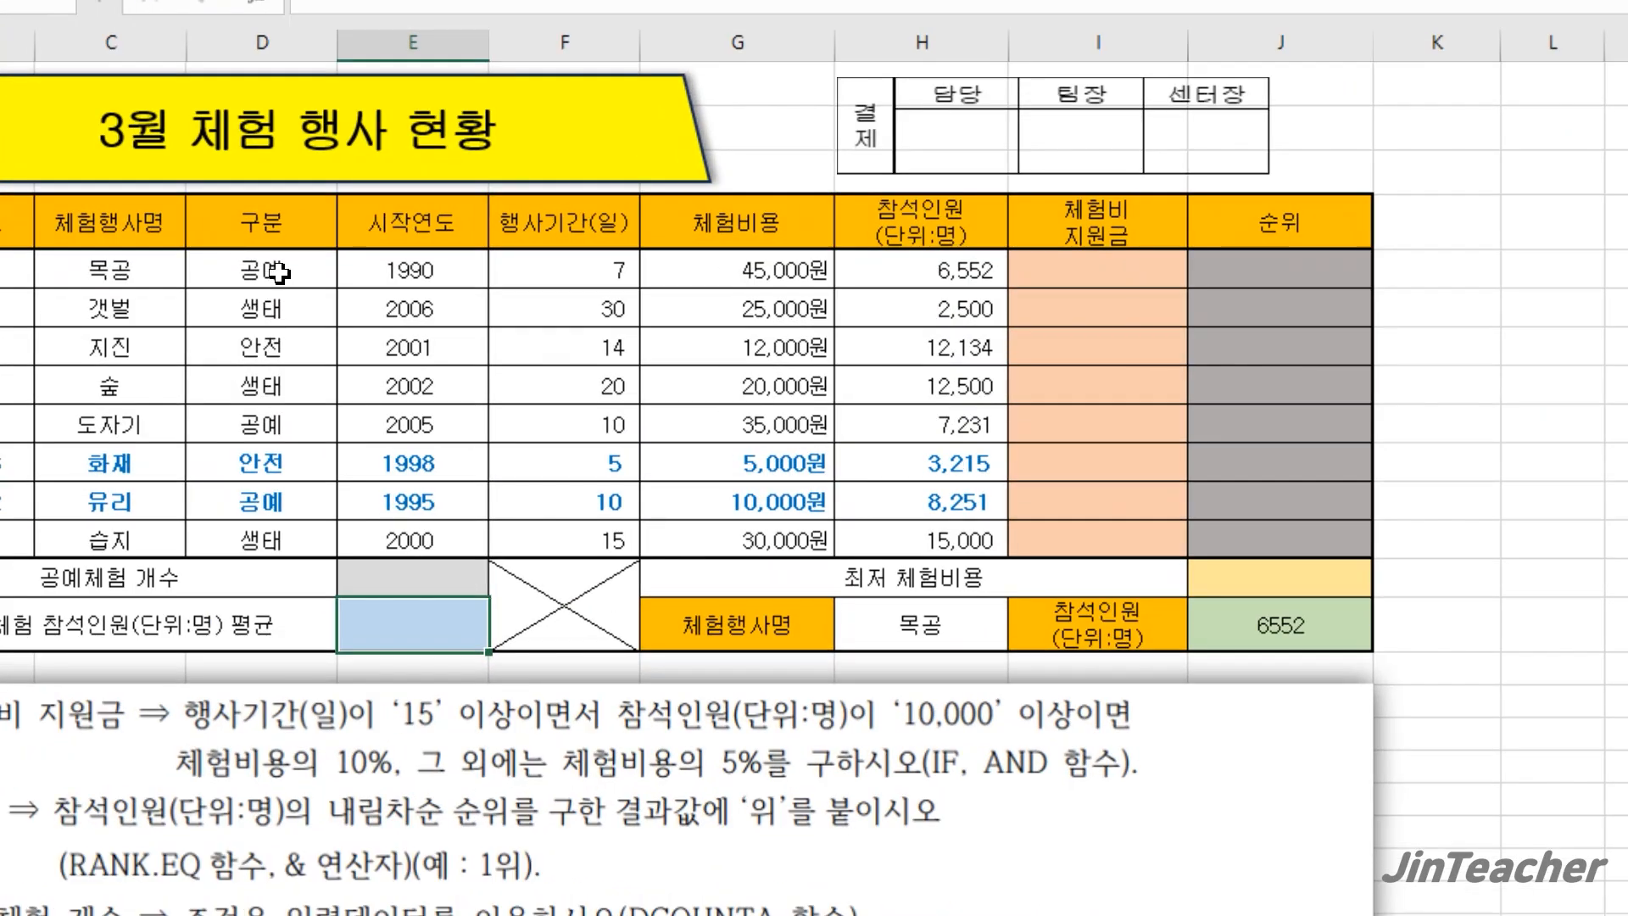
pyautogui.moveTo(275, 272); pyautogui.dragTo(276, 529)
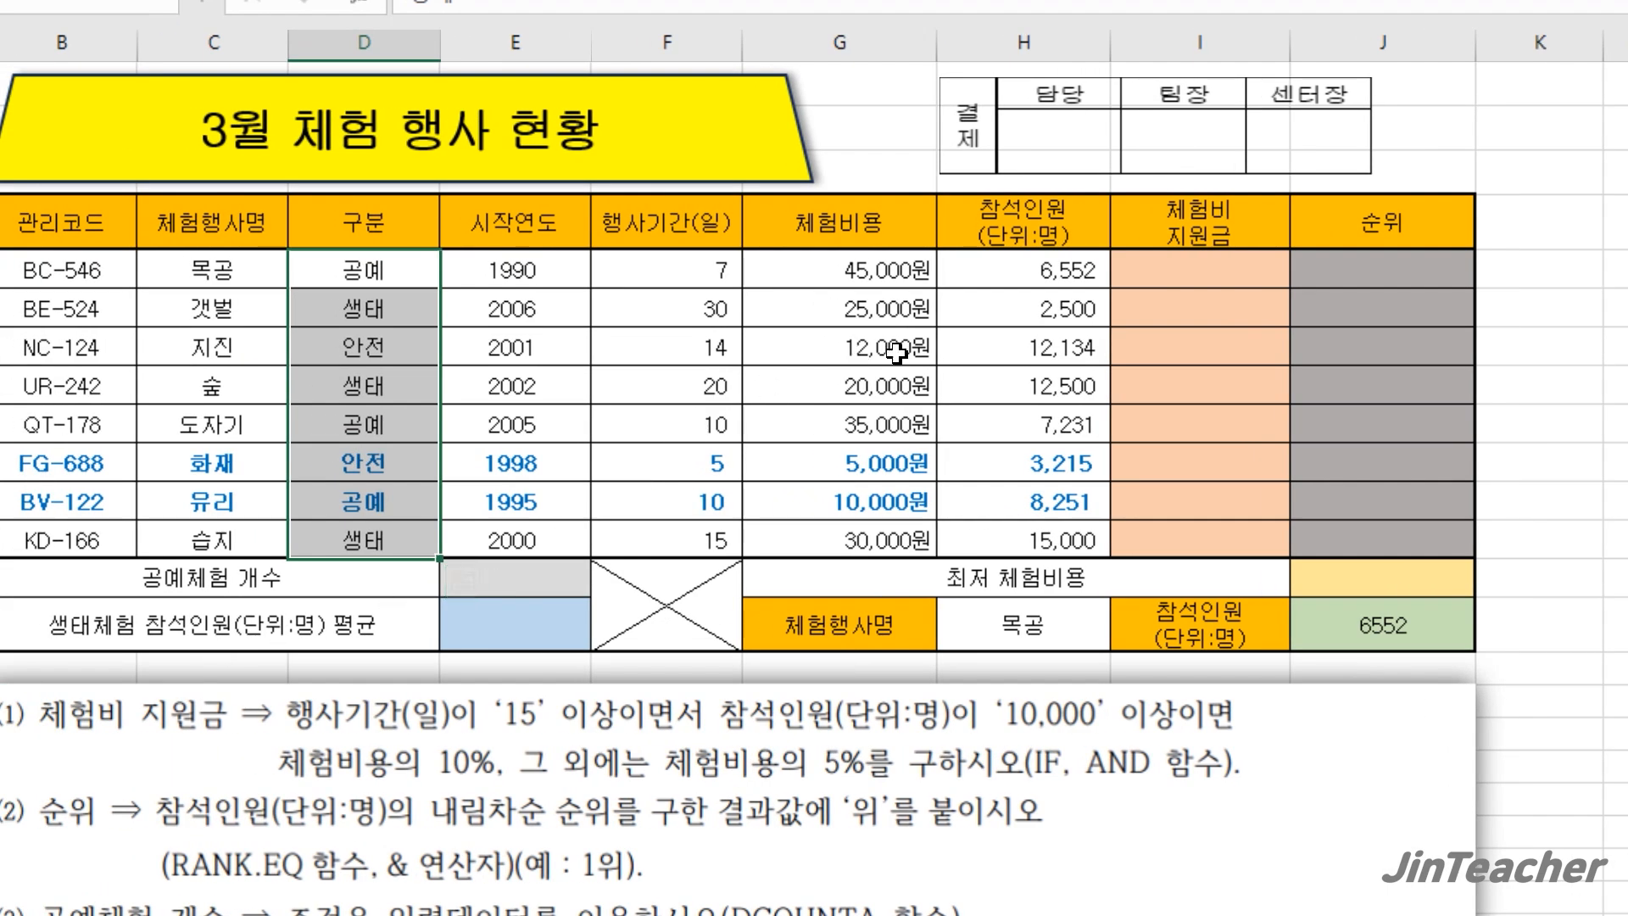
pyautogui.moveTo(991, 262); pyautogui.dragTo(982, 531)
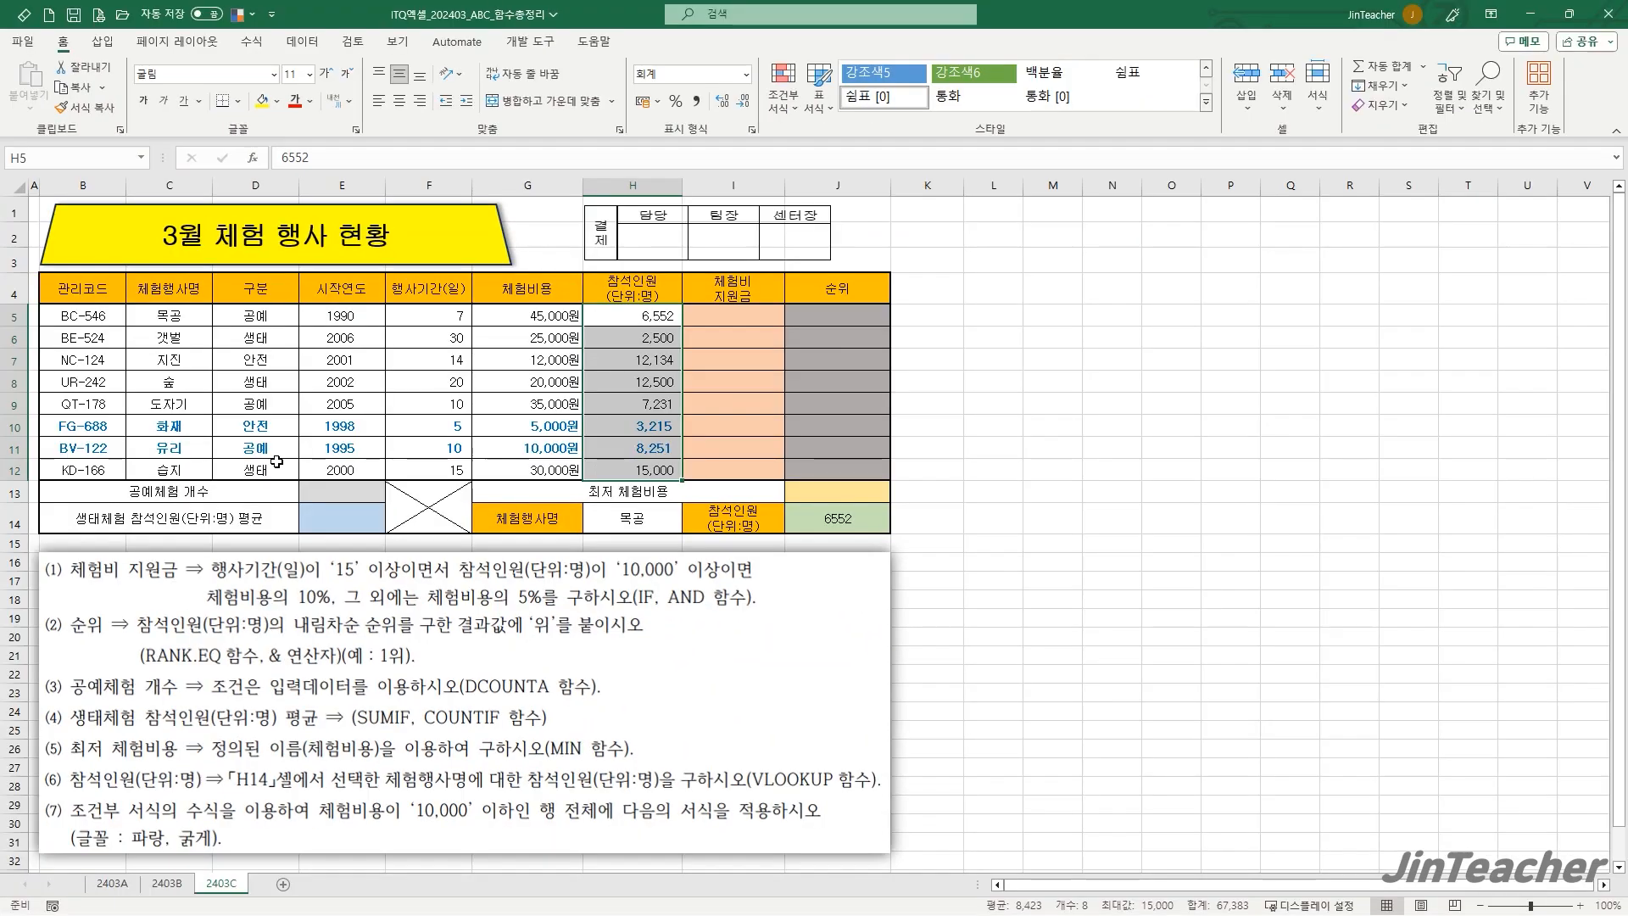
pyautogui.click(307, 527)
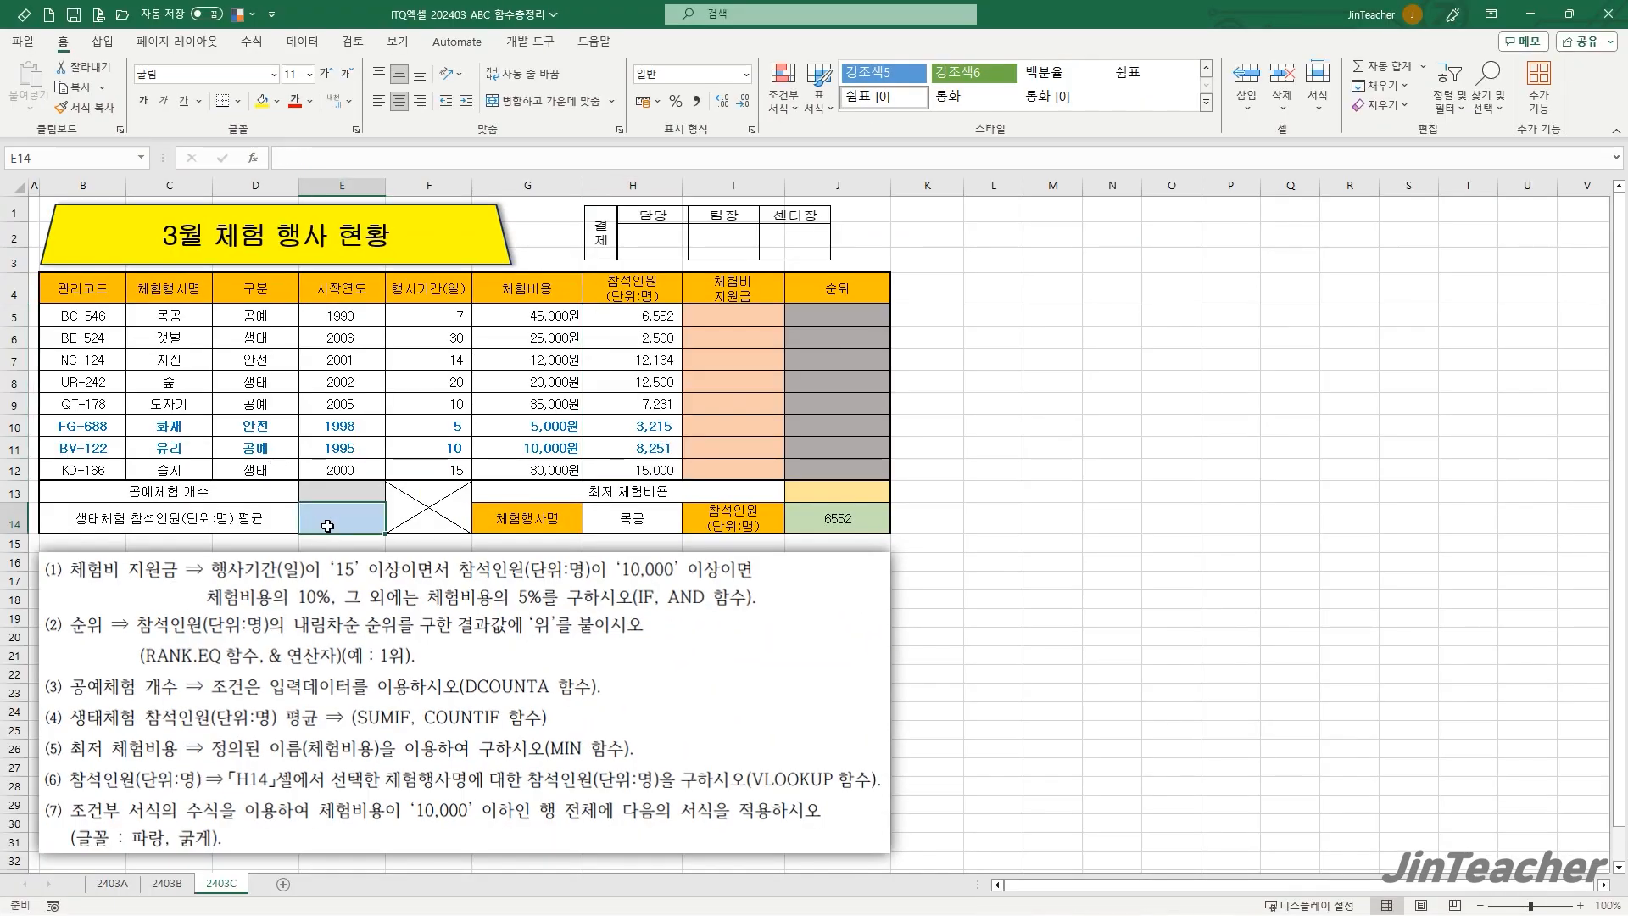
pyautogui.click(264, 157)
pyautogui.click(652, 359)
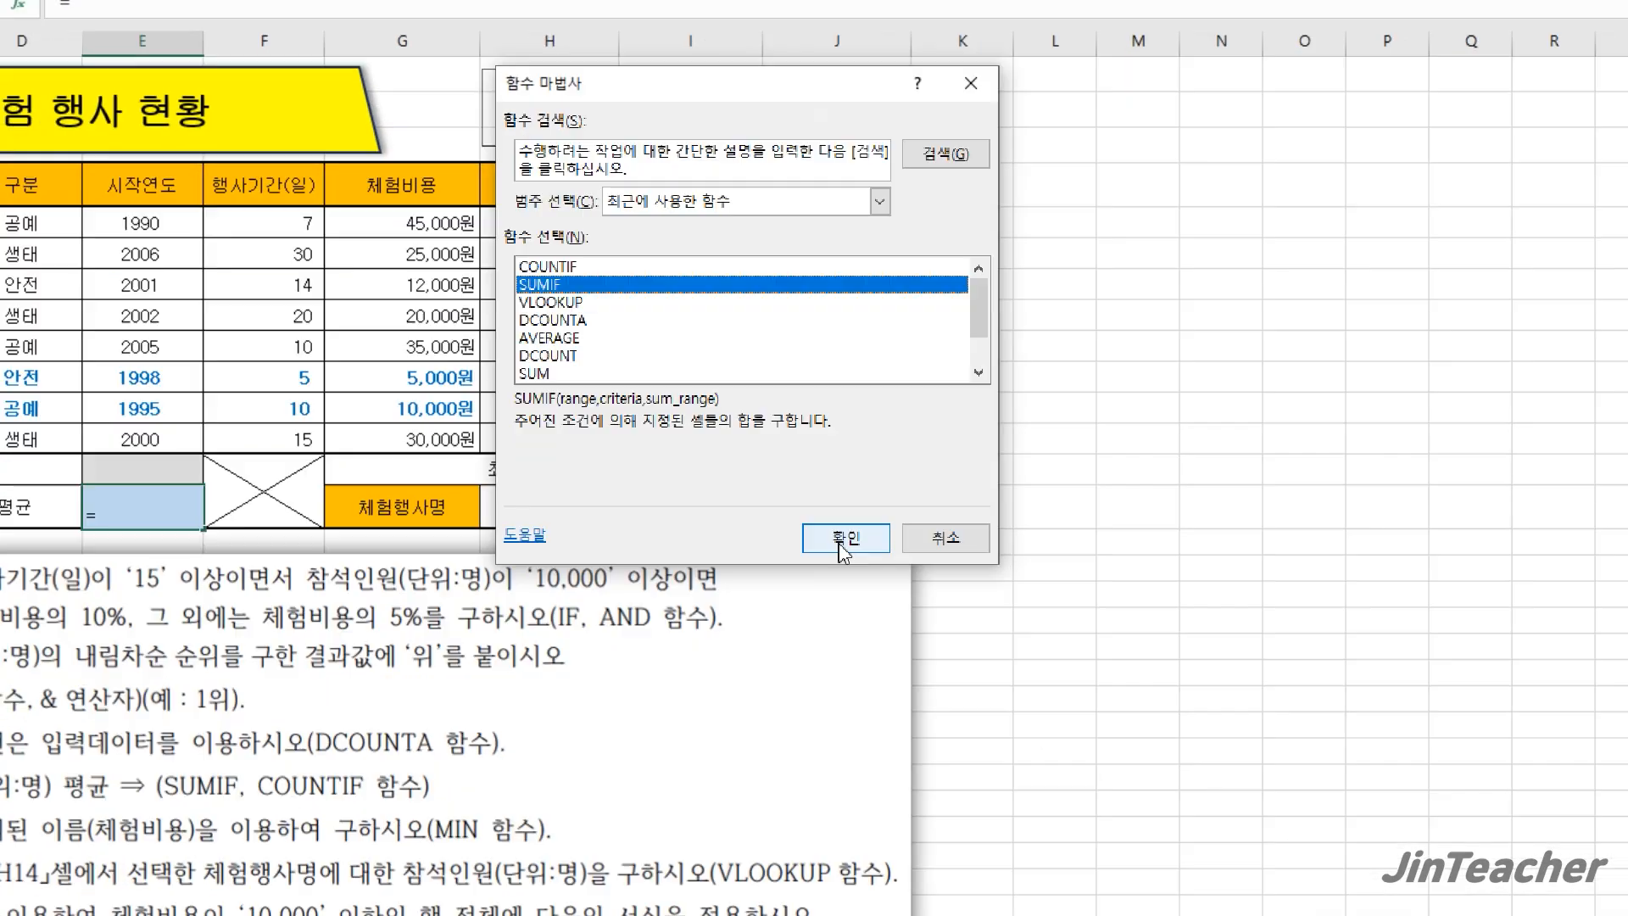
pyautogui.click(983, 677)
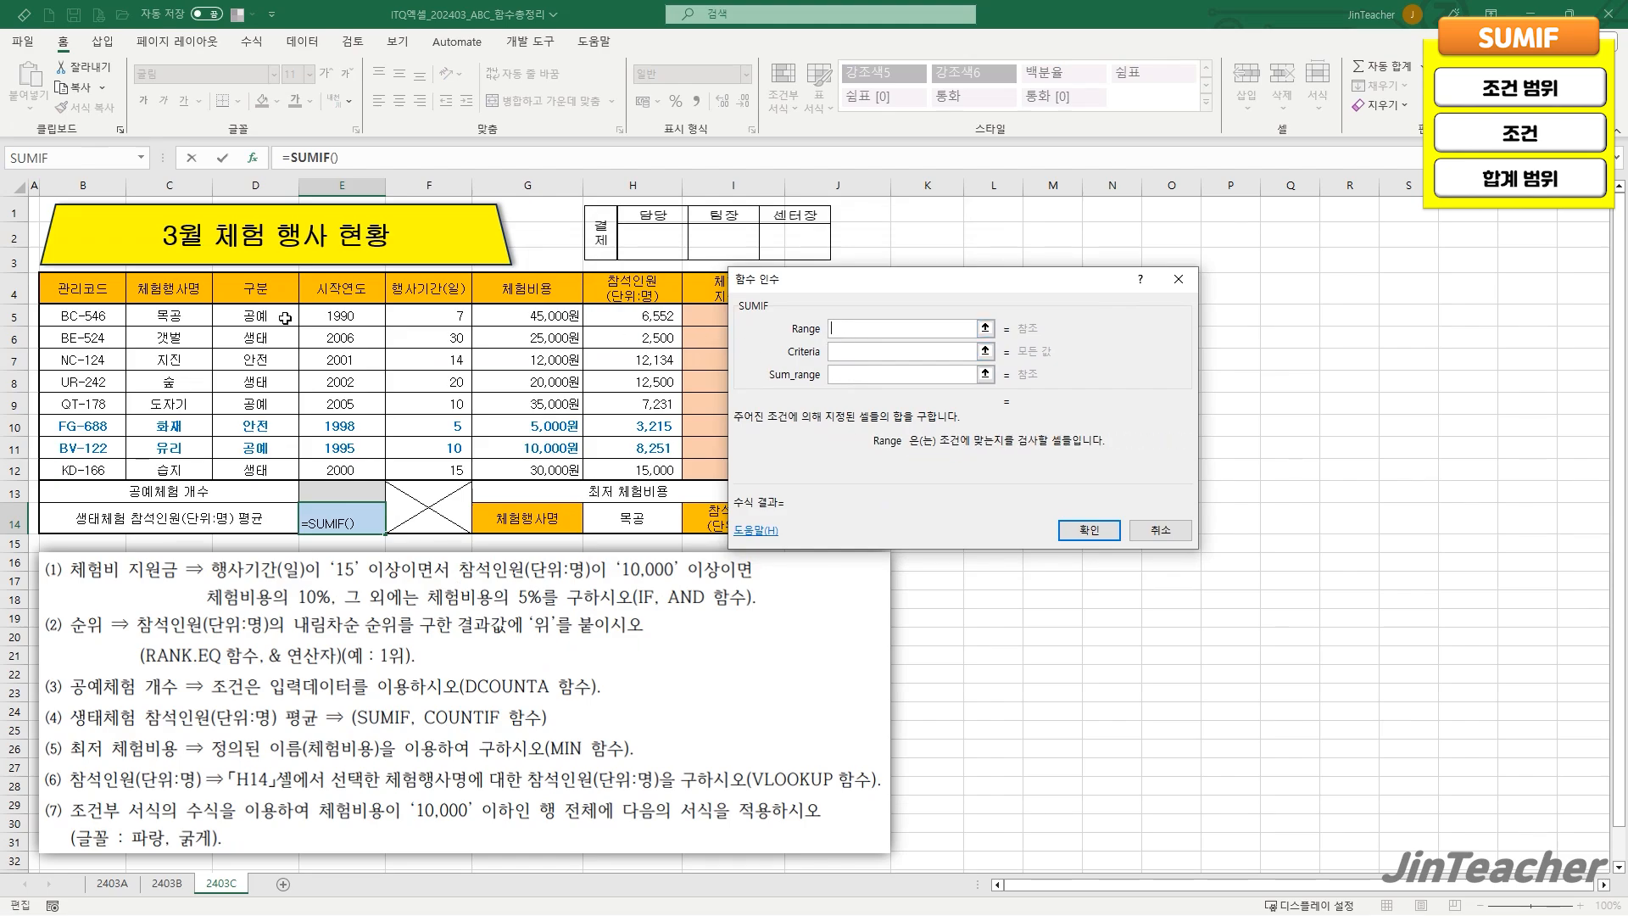
# - Set SUMIF's range to D5:D12, its criteria to cell D8 and its sum range to H5:H12, and complete the formula
pyautogui.moveTo(285, 318); pyautogui.dragTo(265, 470)
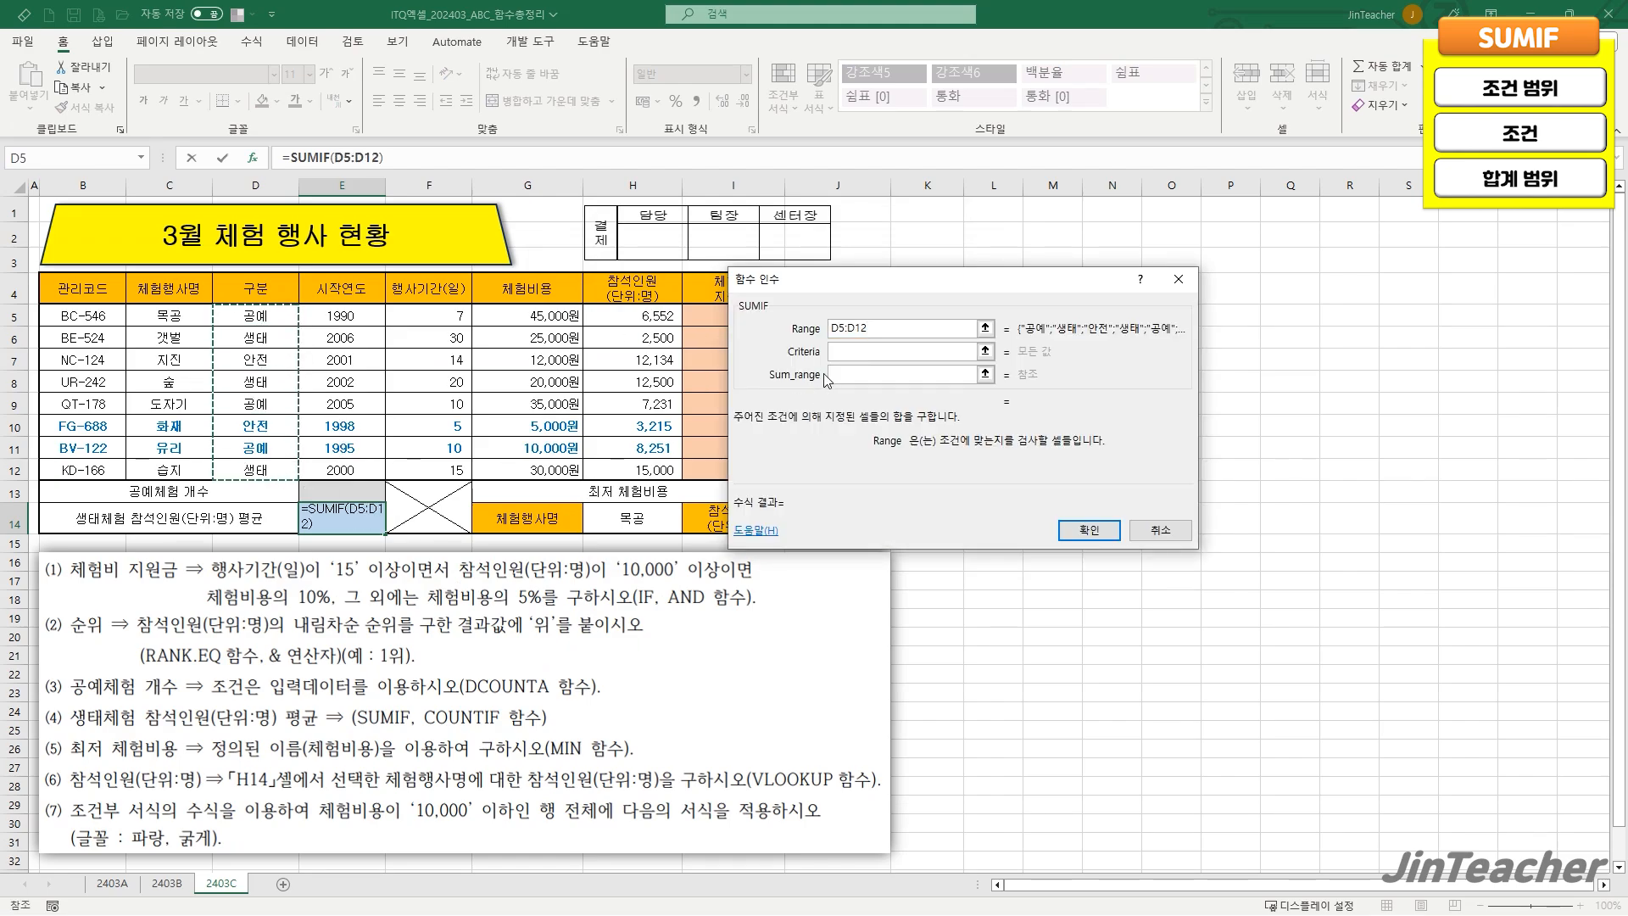
pyautogui.click(899, 351)
pyautogui.click(261, 383)
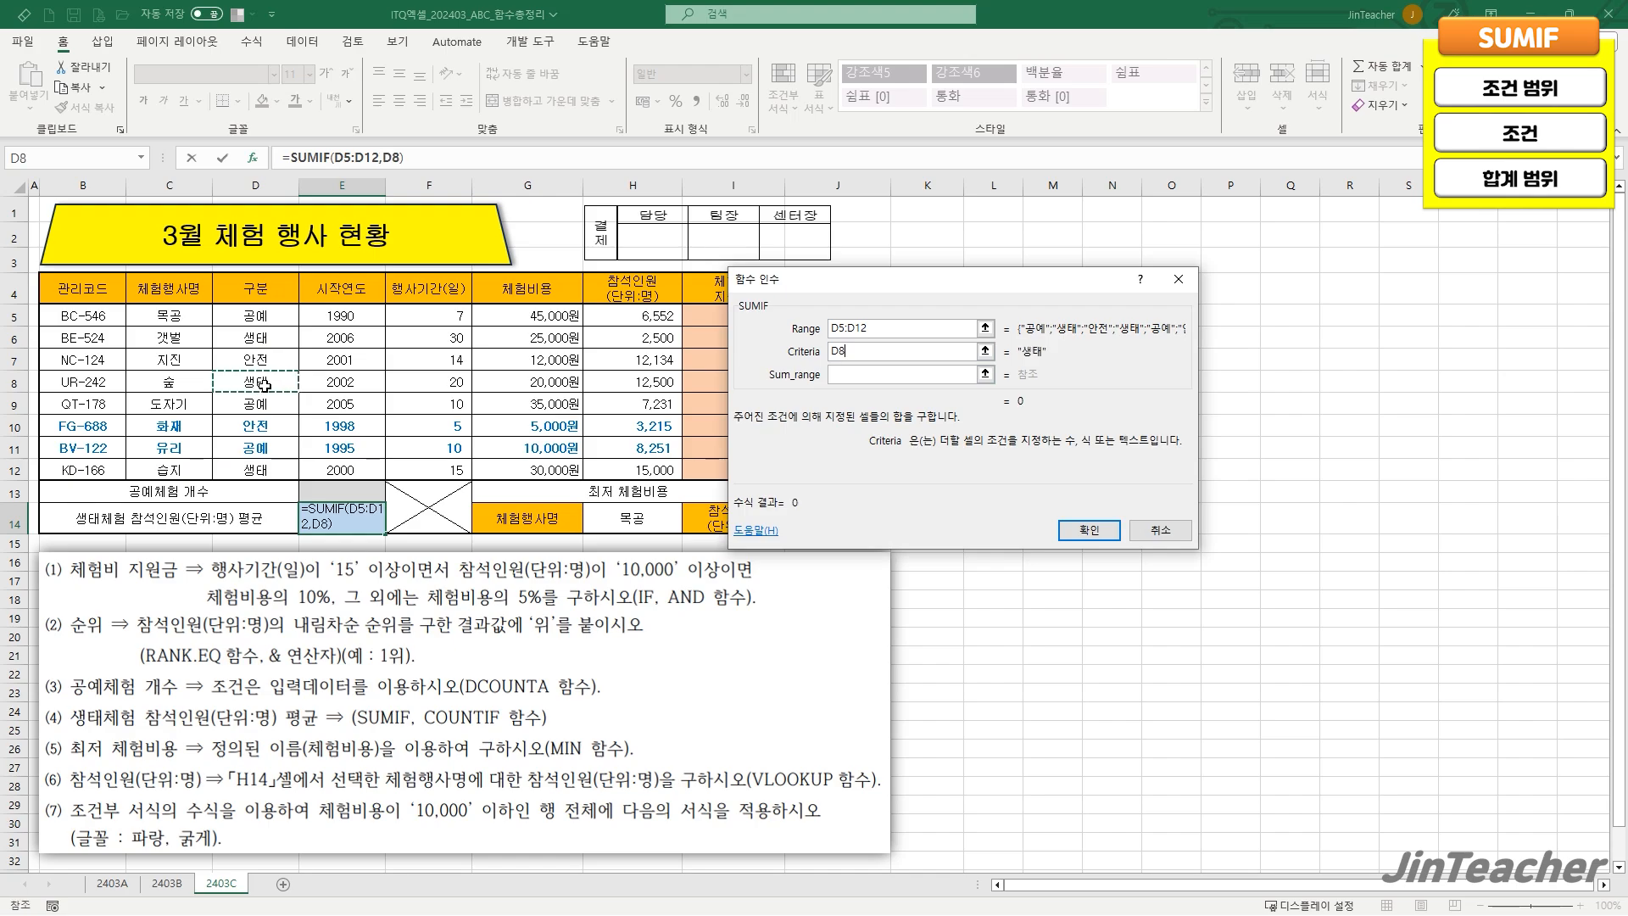
pyautogui.click(861, 378)
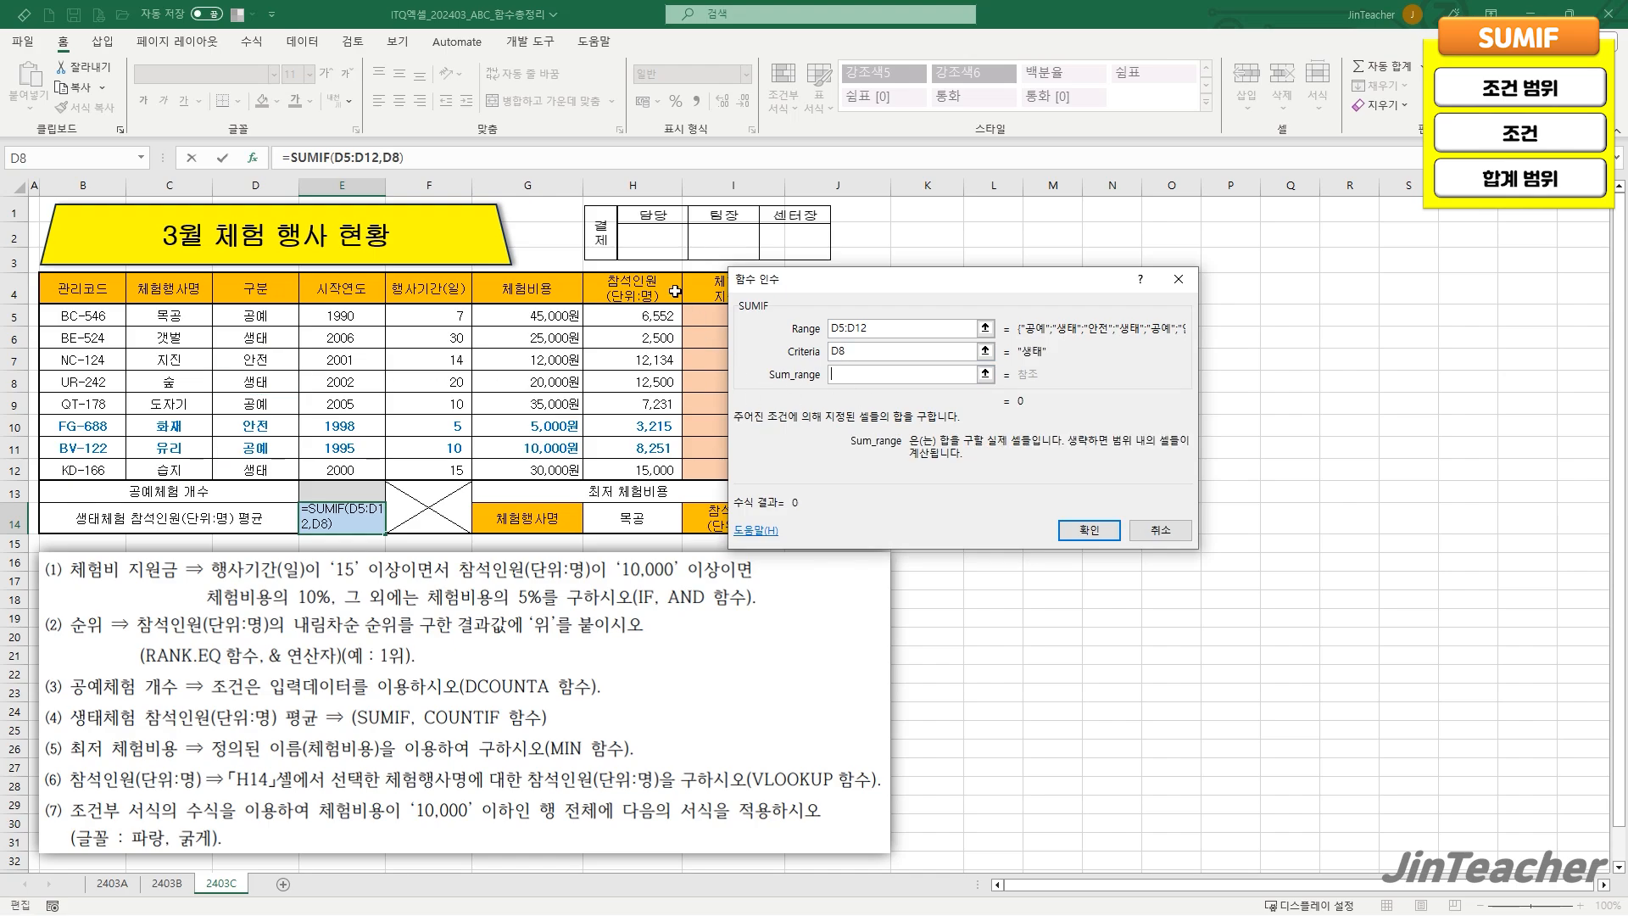
pyautogui.moveTo(634, 311); pyautogui.dragTo(637, 471)
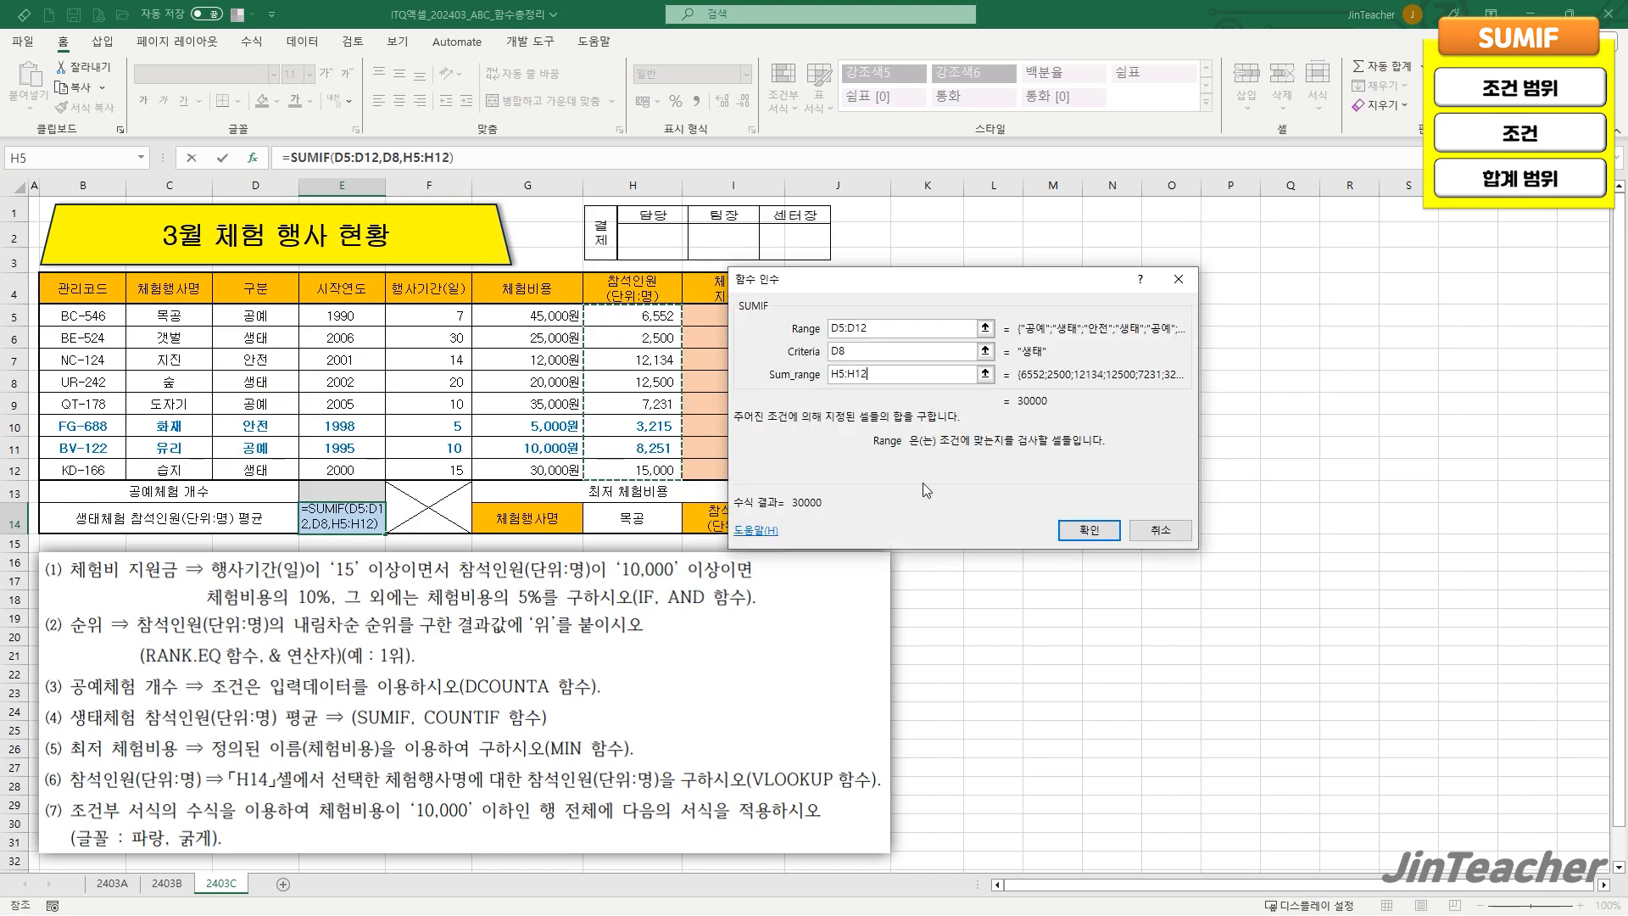
pyautogui.click(1070, 526)
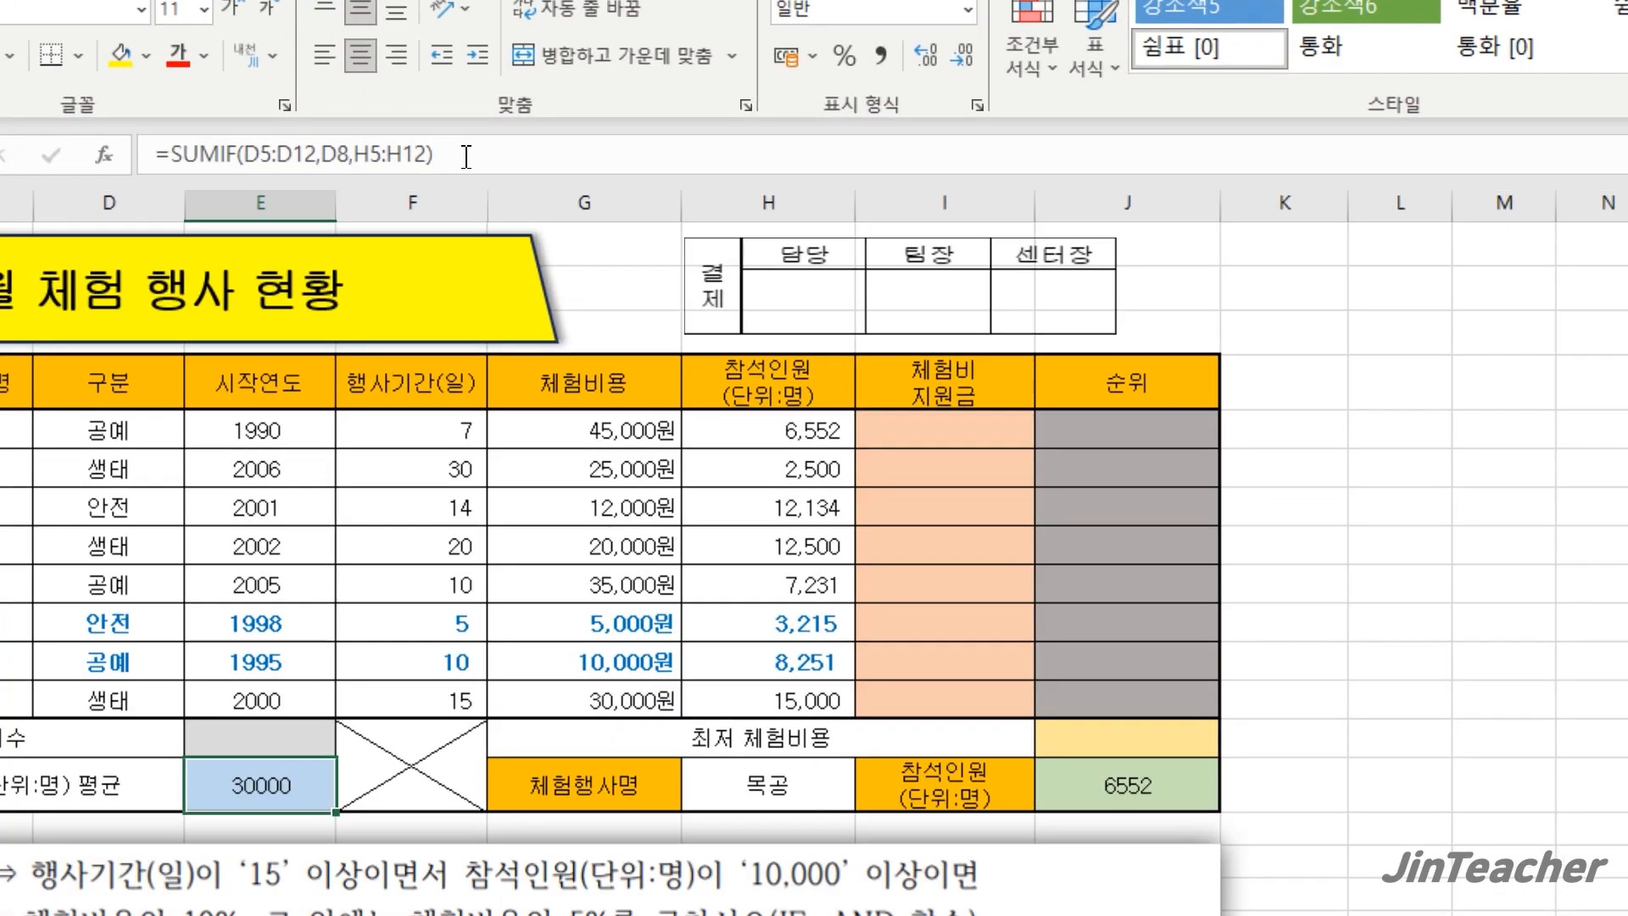
# - Append a division sign to the SUMIF formula in E14 and insert the COUNTIF function as the divisor
pyautogui.click(461, 161)
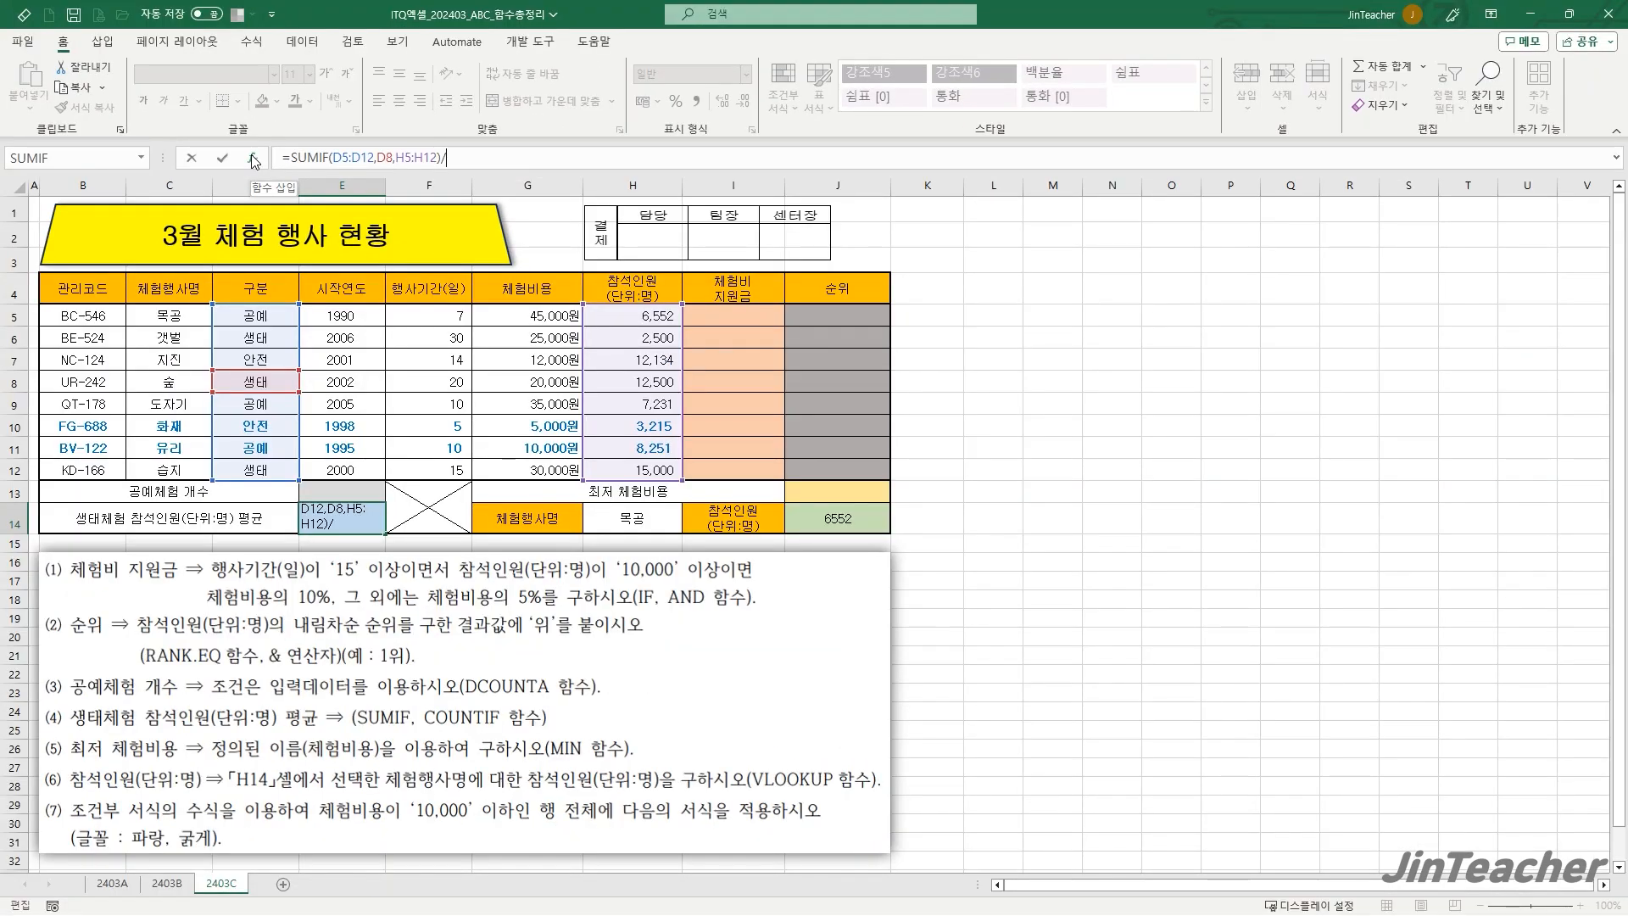
pyautogui.click(246, 156)
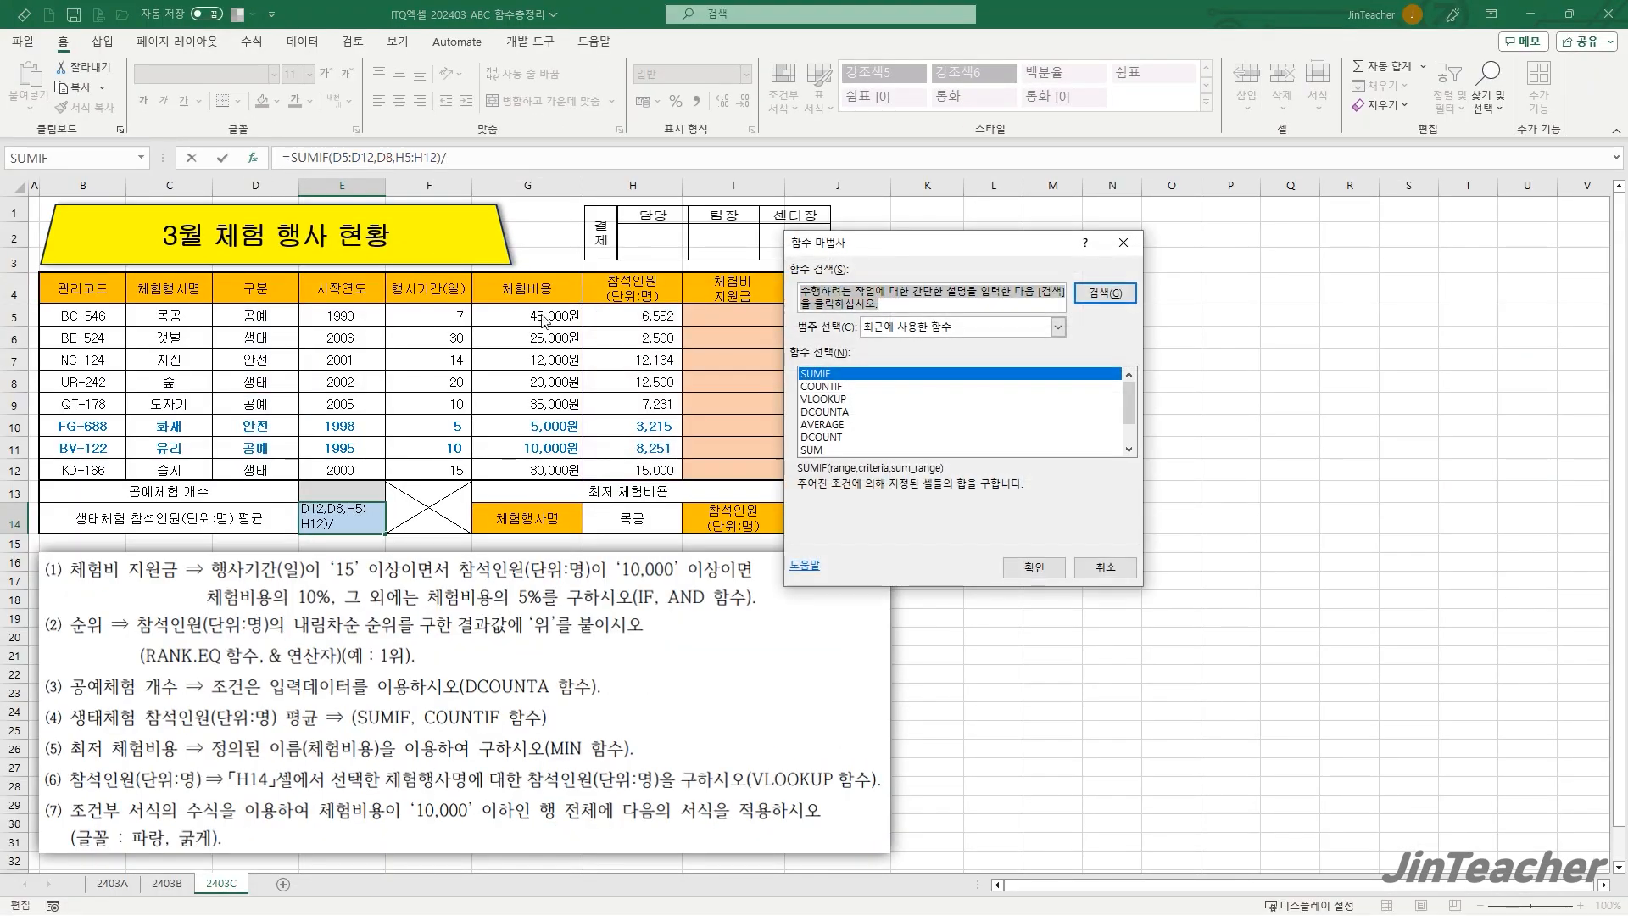
pyautogui.click(822, 387)
pyautogui.click(1034, 567)
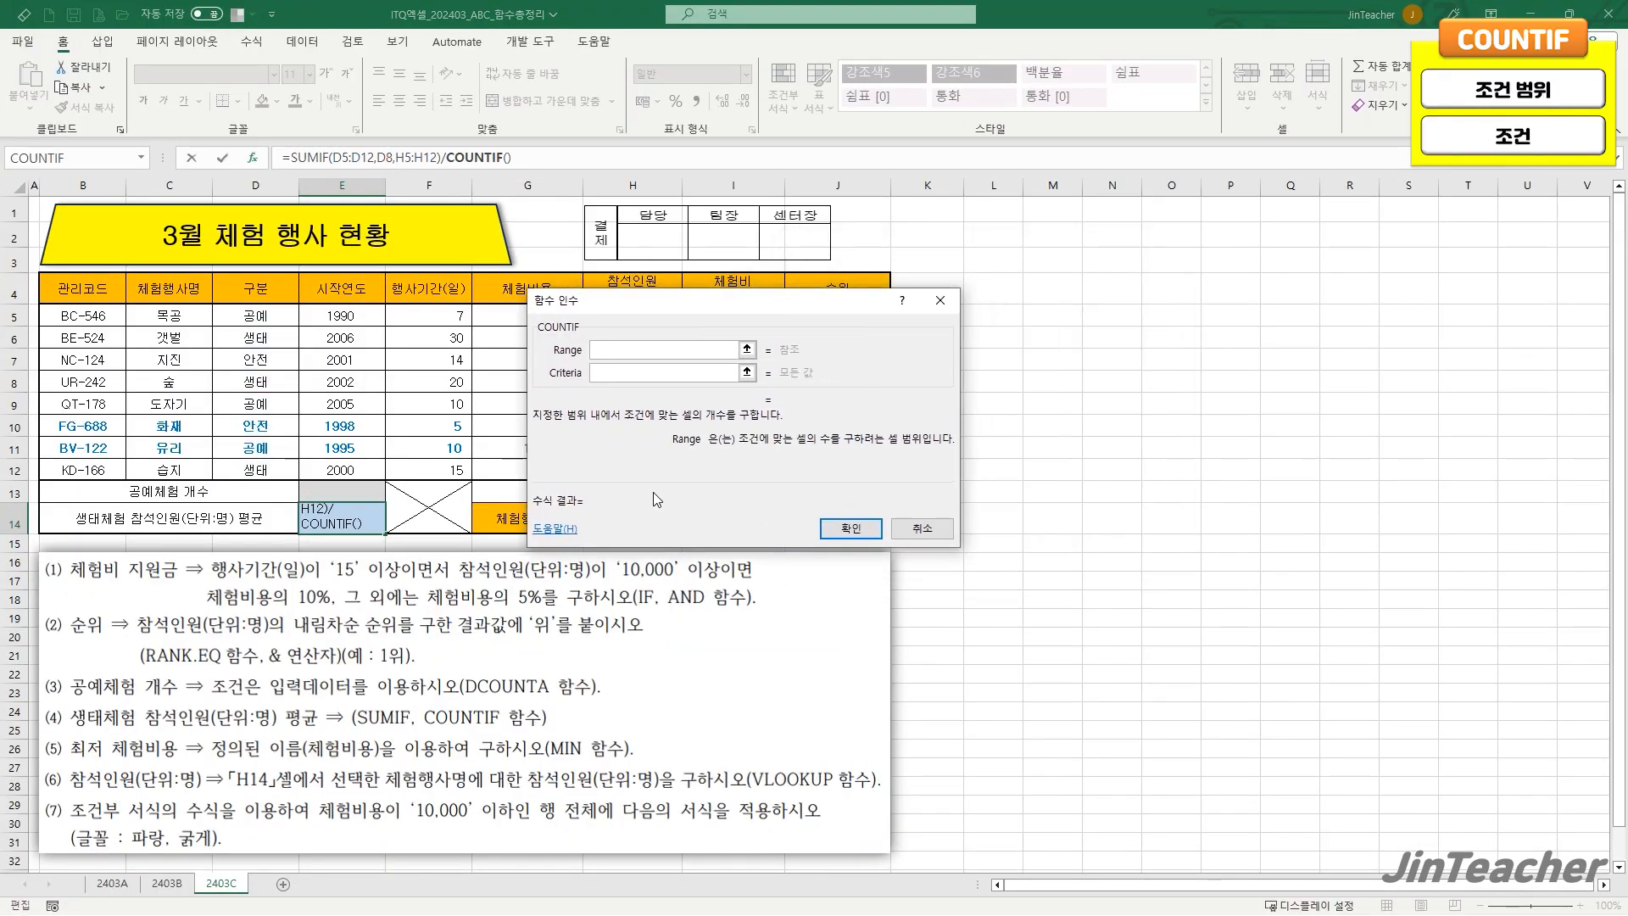
# - Set COUNTIF's range to D5:D12 and its criteria to cell D8, and complete the average formula
pyautogui.moveTo(653, 491); pyautogui.dragTo(556, 480)
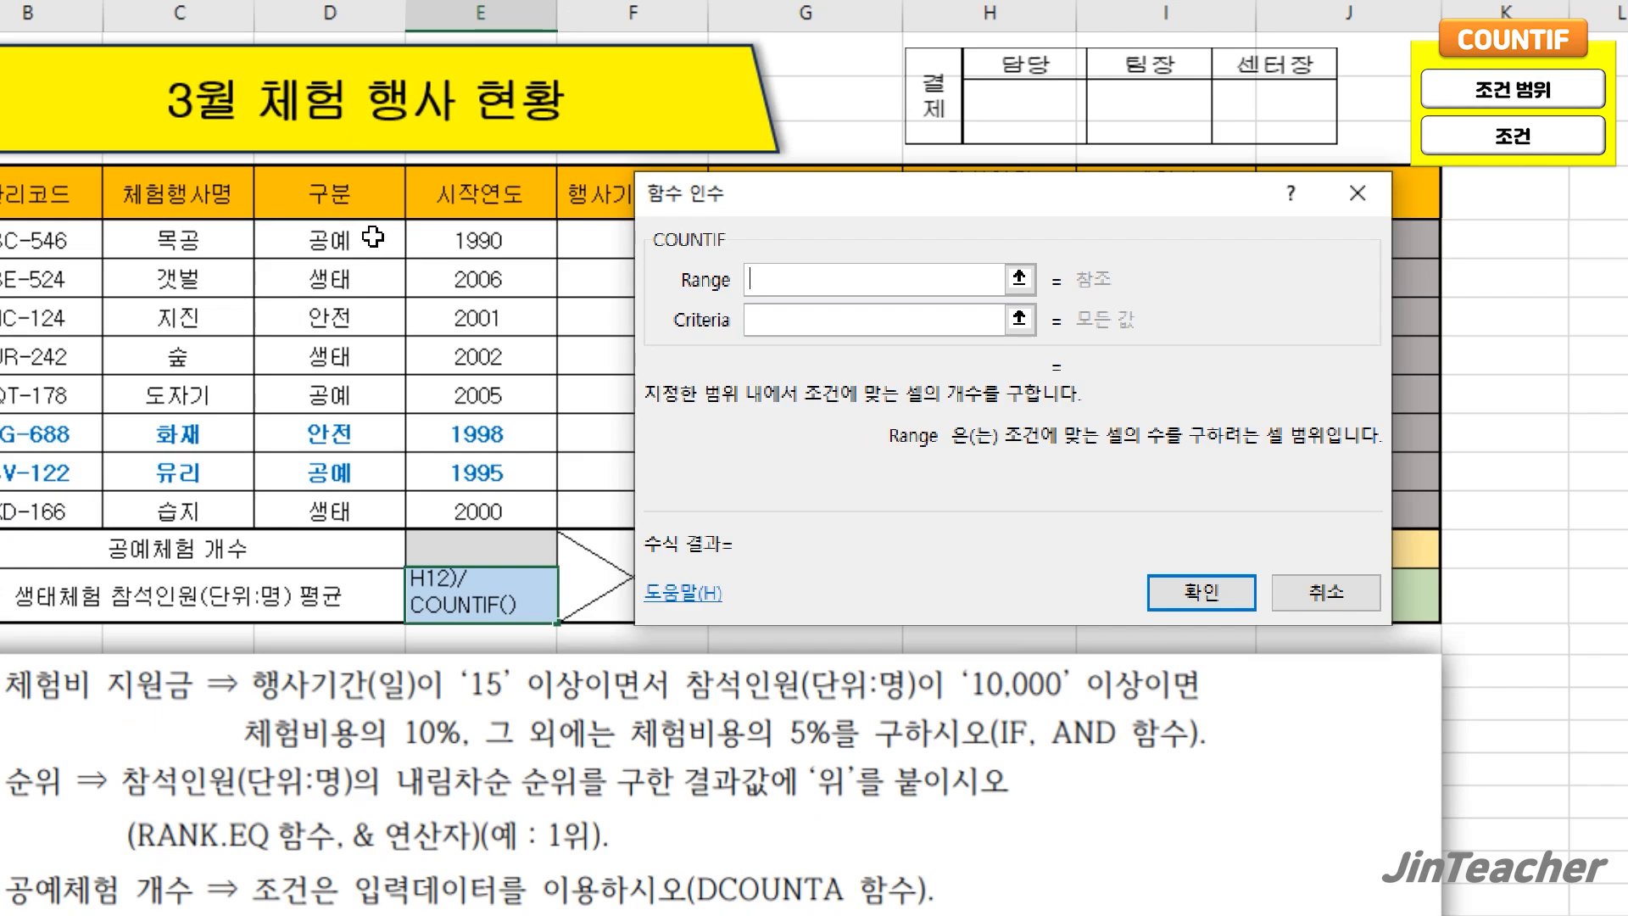
pyautogui.moveTo(372, 238); pyautogui.dragTo(364, 513)
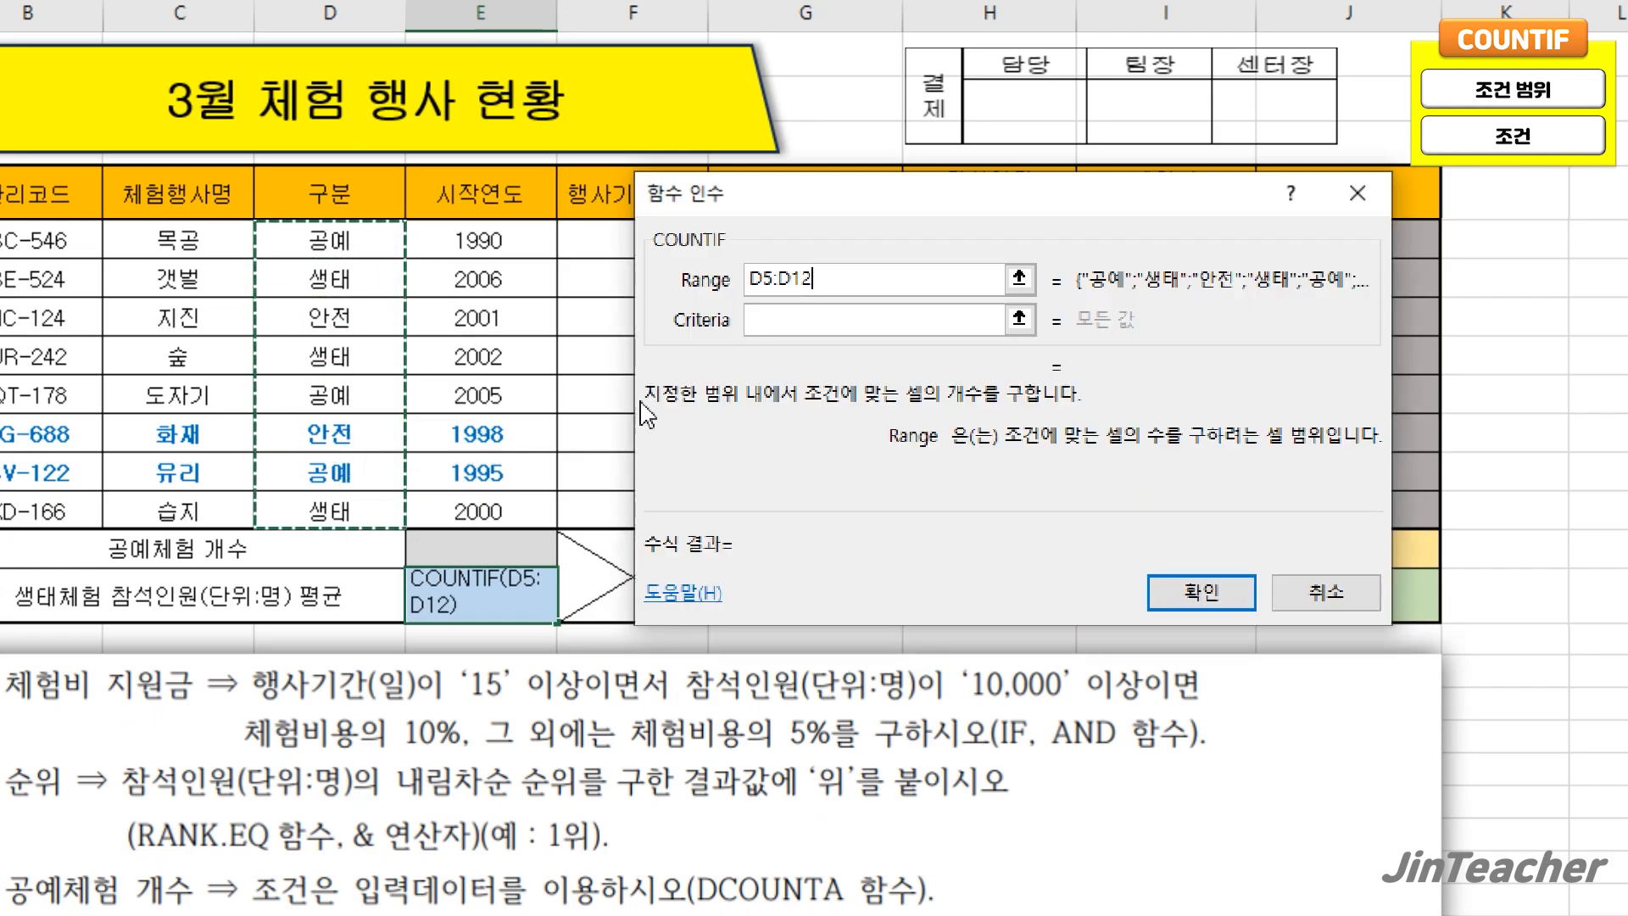
pyautogui.click(868, 323)
pyautogui.click(346, 348)
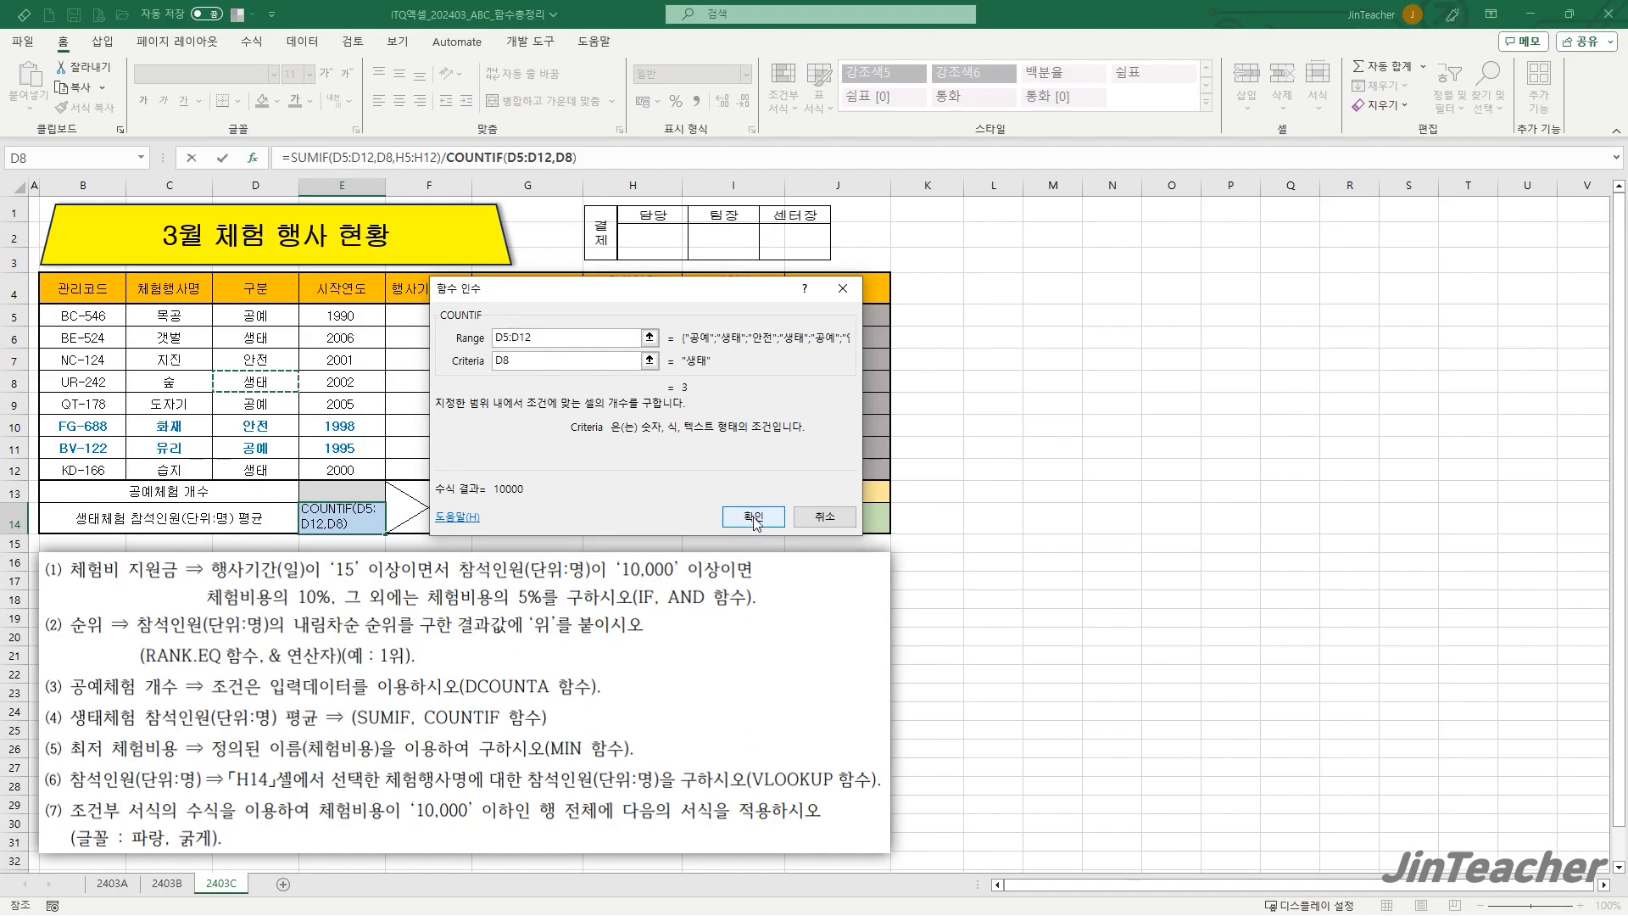
pyautogui.click(753, 517)
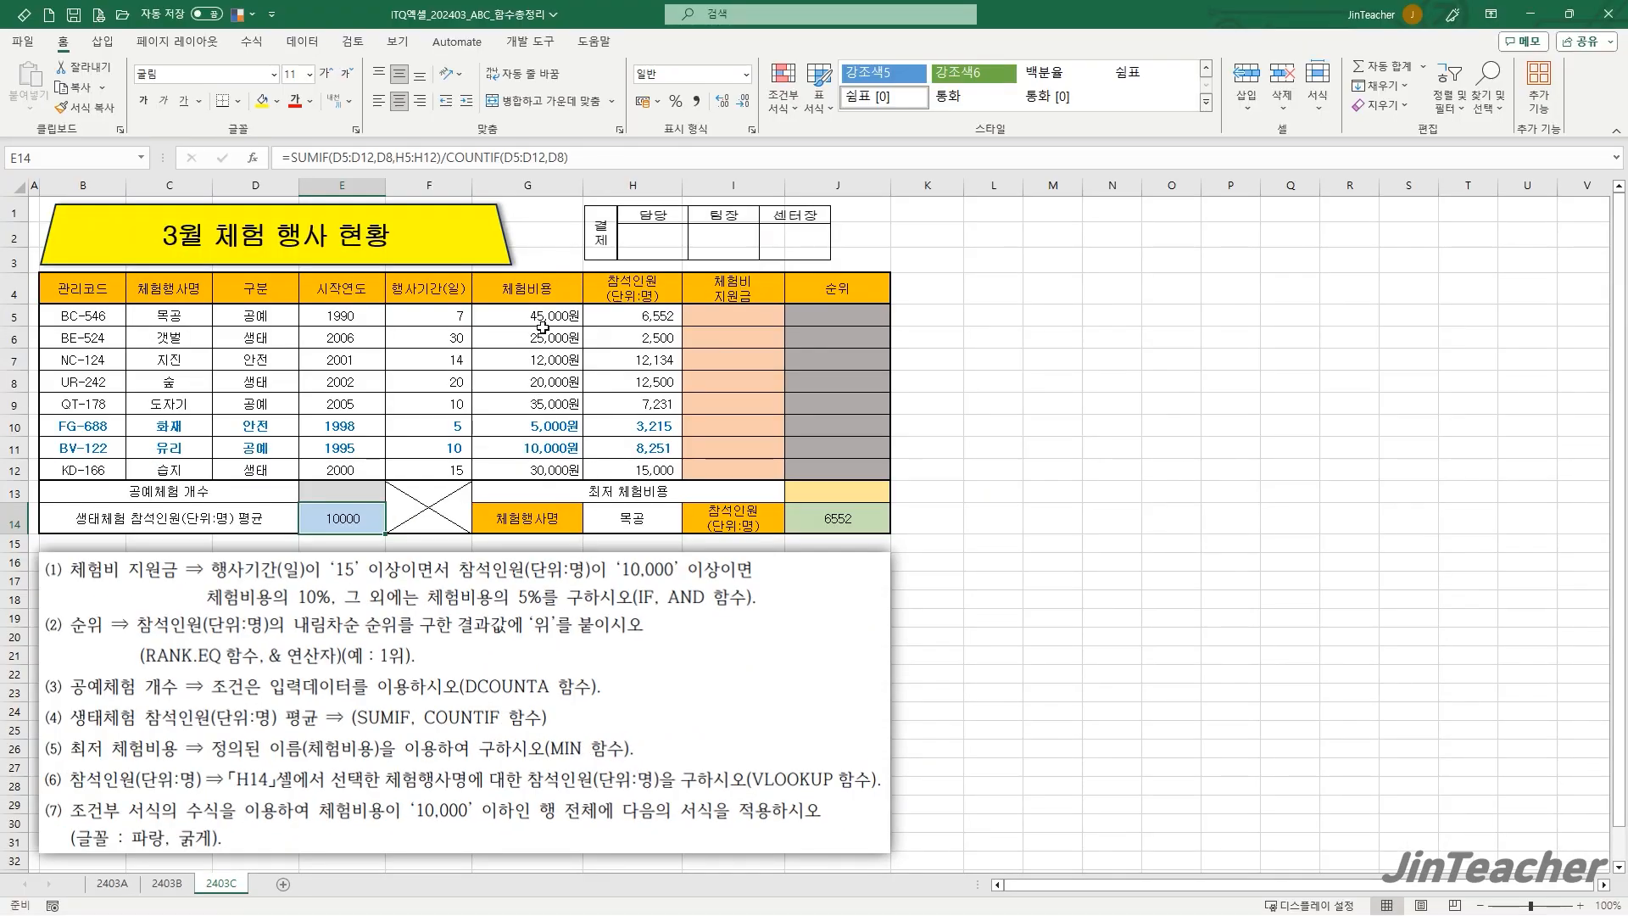
# - Start inserting a function in cell J13 for the 최저 체험비용 and set the function category to 모두
pyautogui.moveTo(543, 326); pyautogui.dragTo(564, 465)
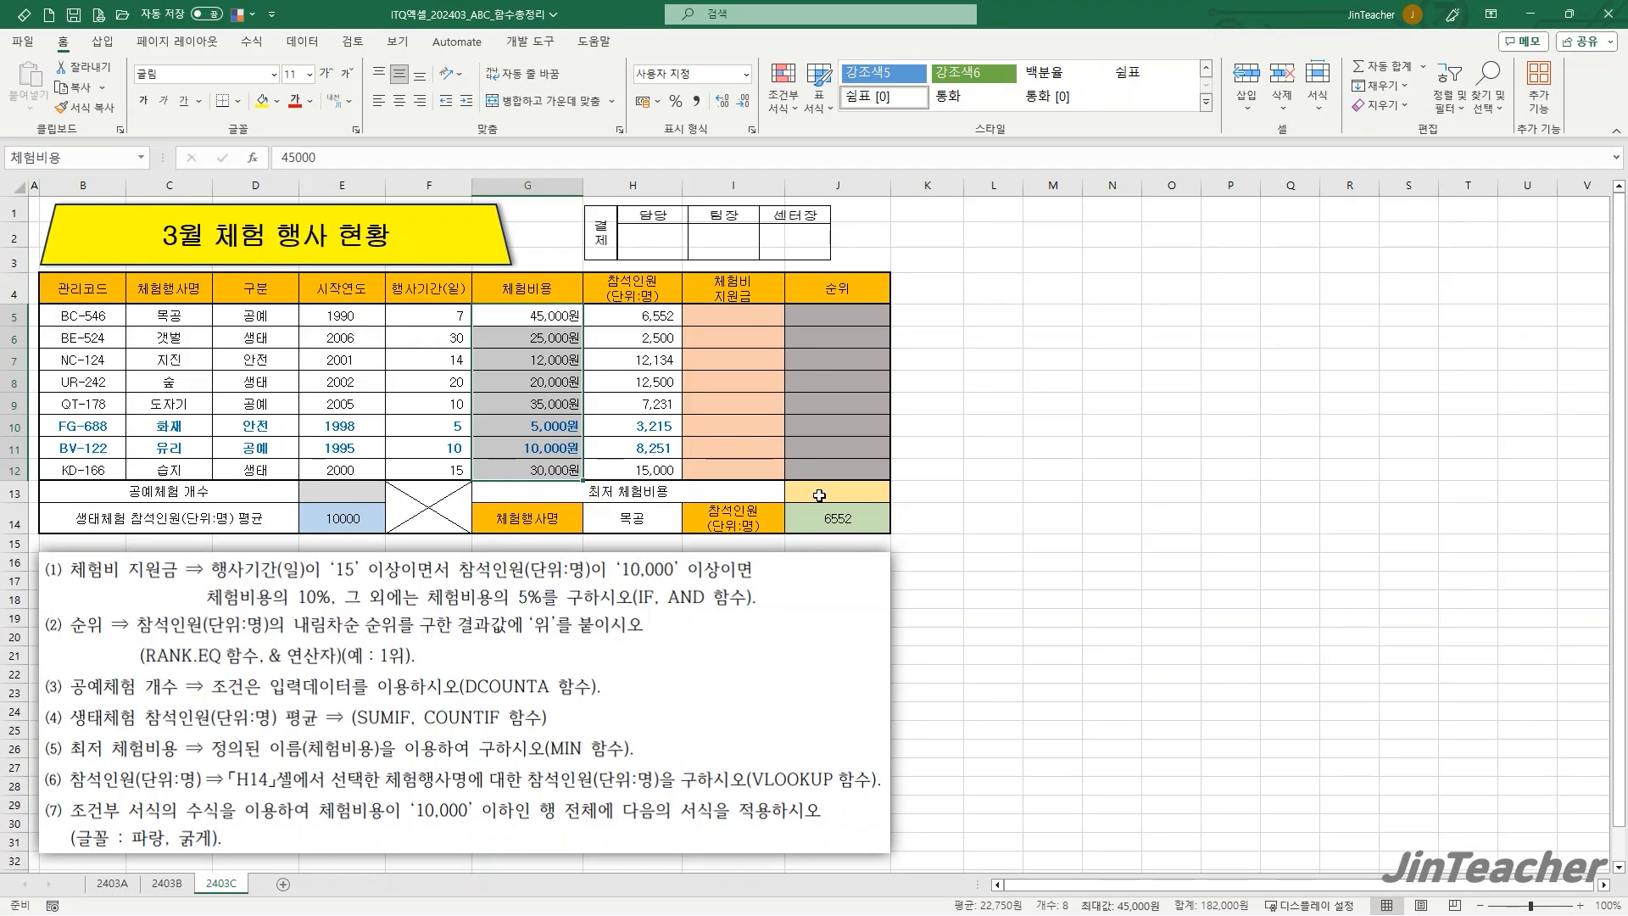
pyautogui.click(819, 495)
pyautogui.click(252, 157)
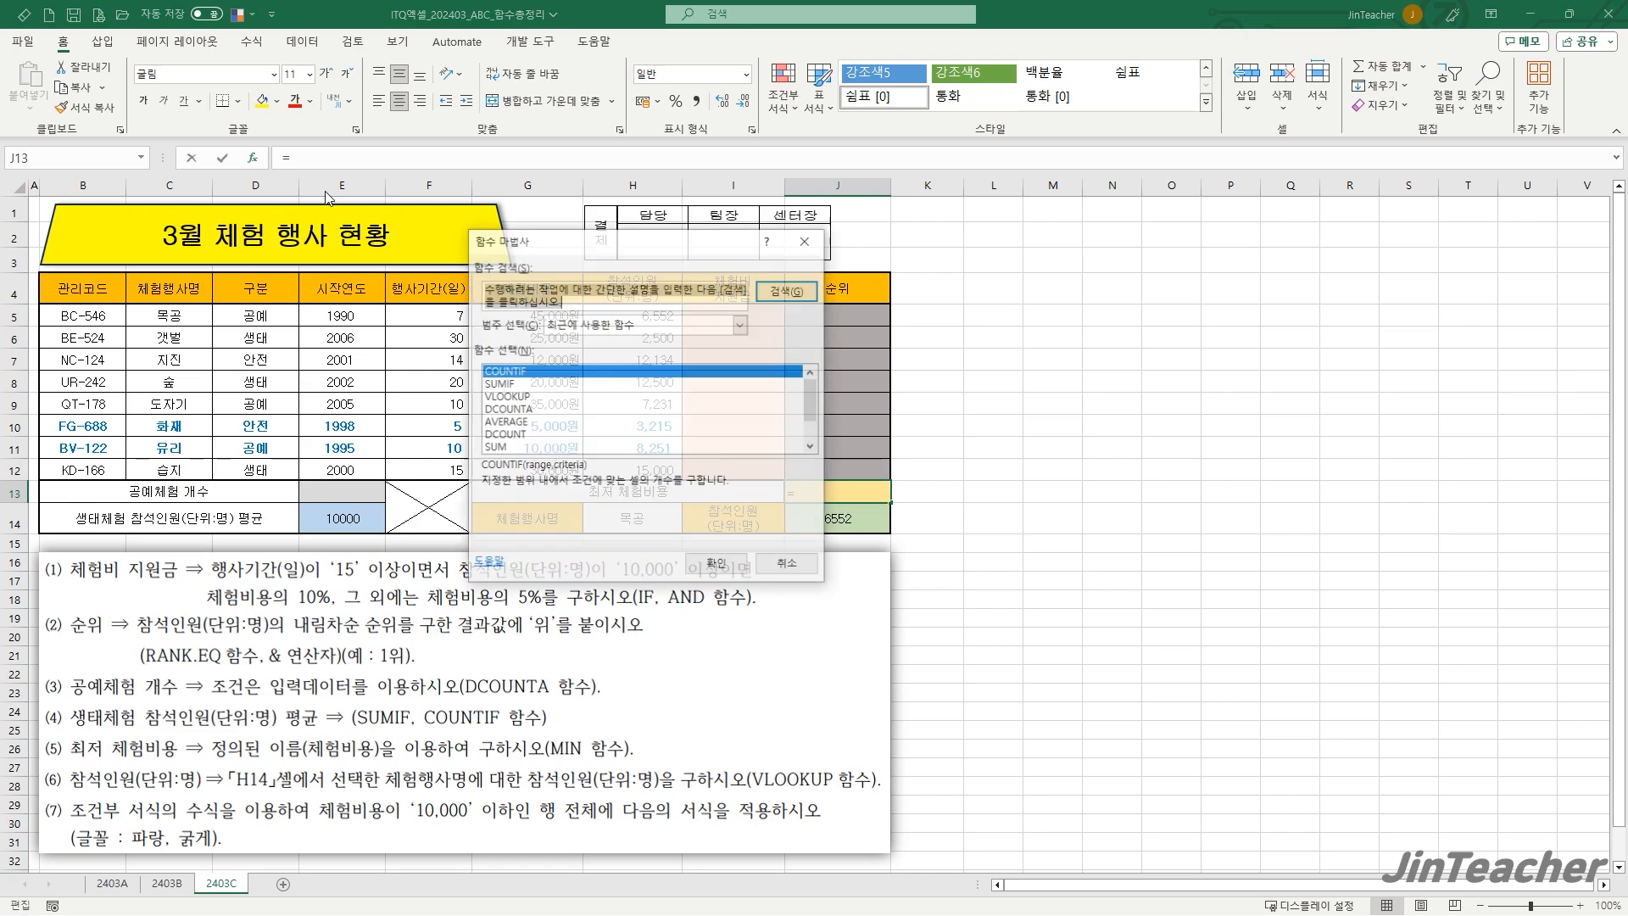
pyautogui.moveTo(658, 248); pyautogui.dragTo(1032, 301)
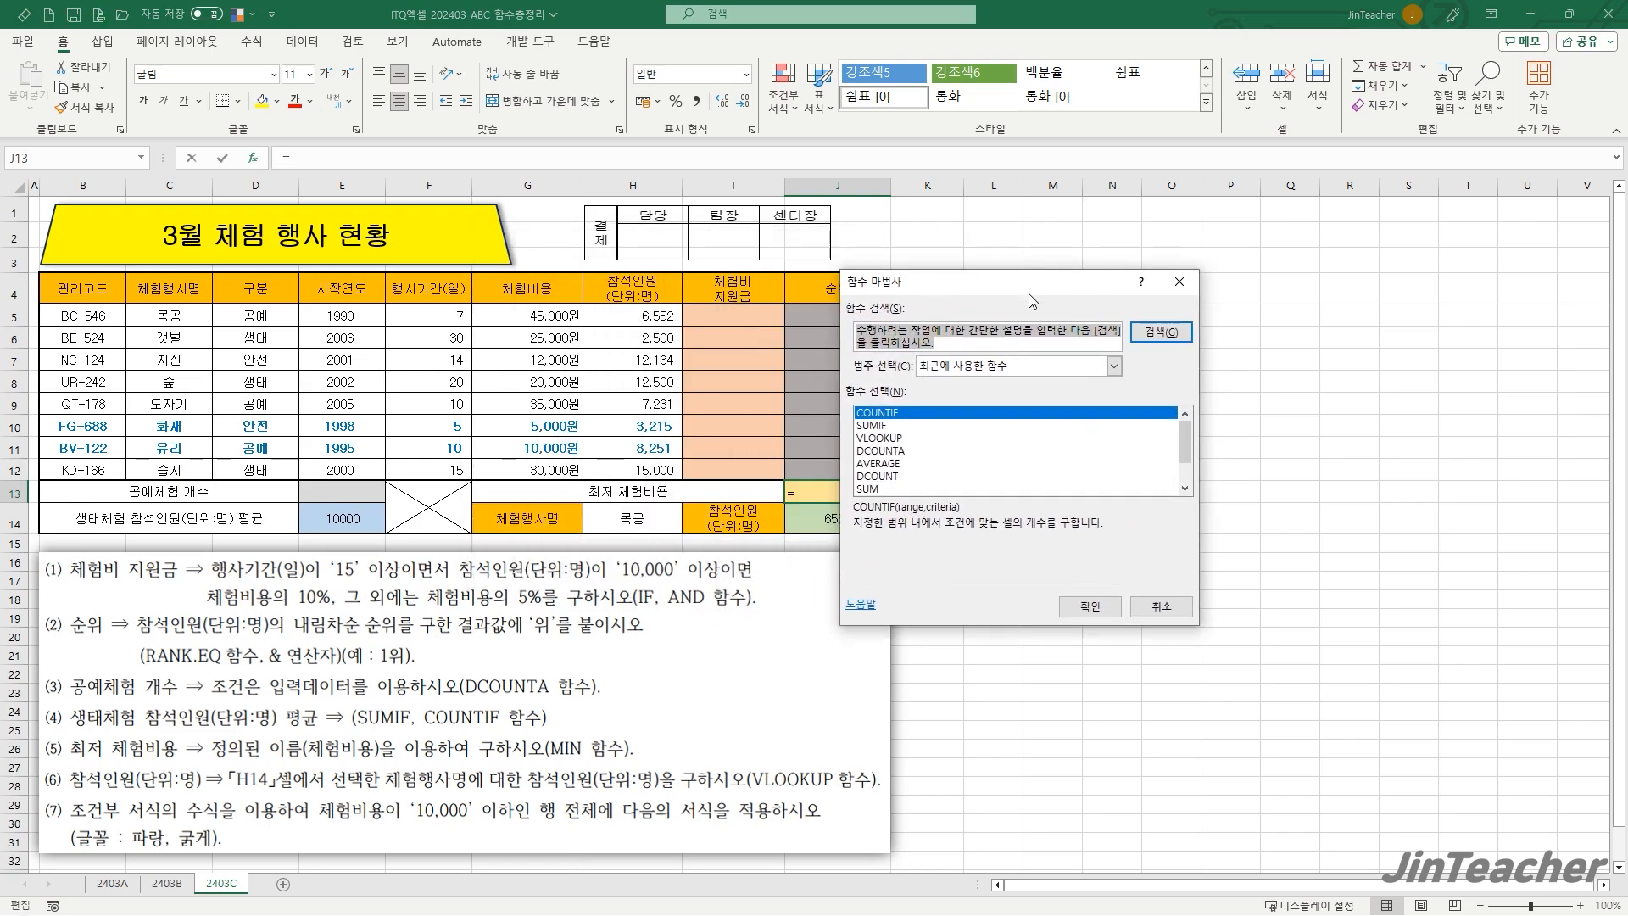
pyautogui.click(1026, 365)
pyautogui.click(967, 395)
pyautogui.click(966, 438)
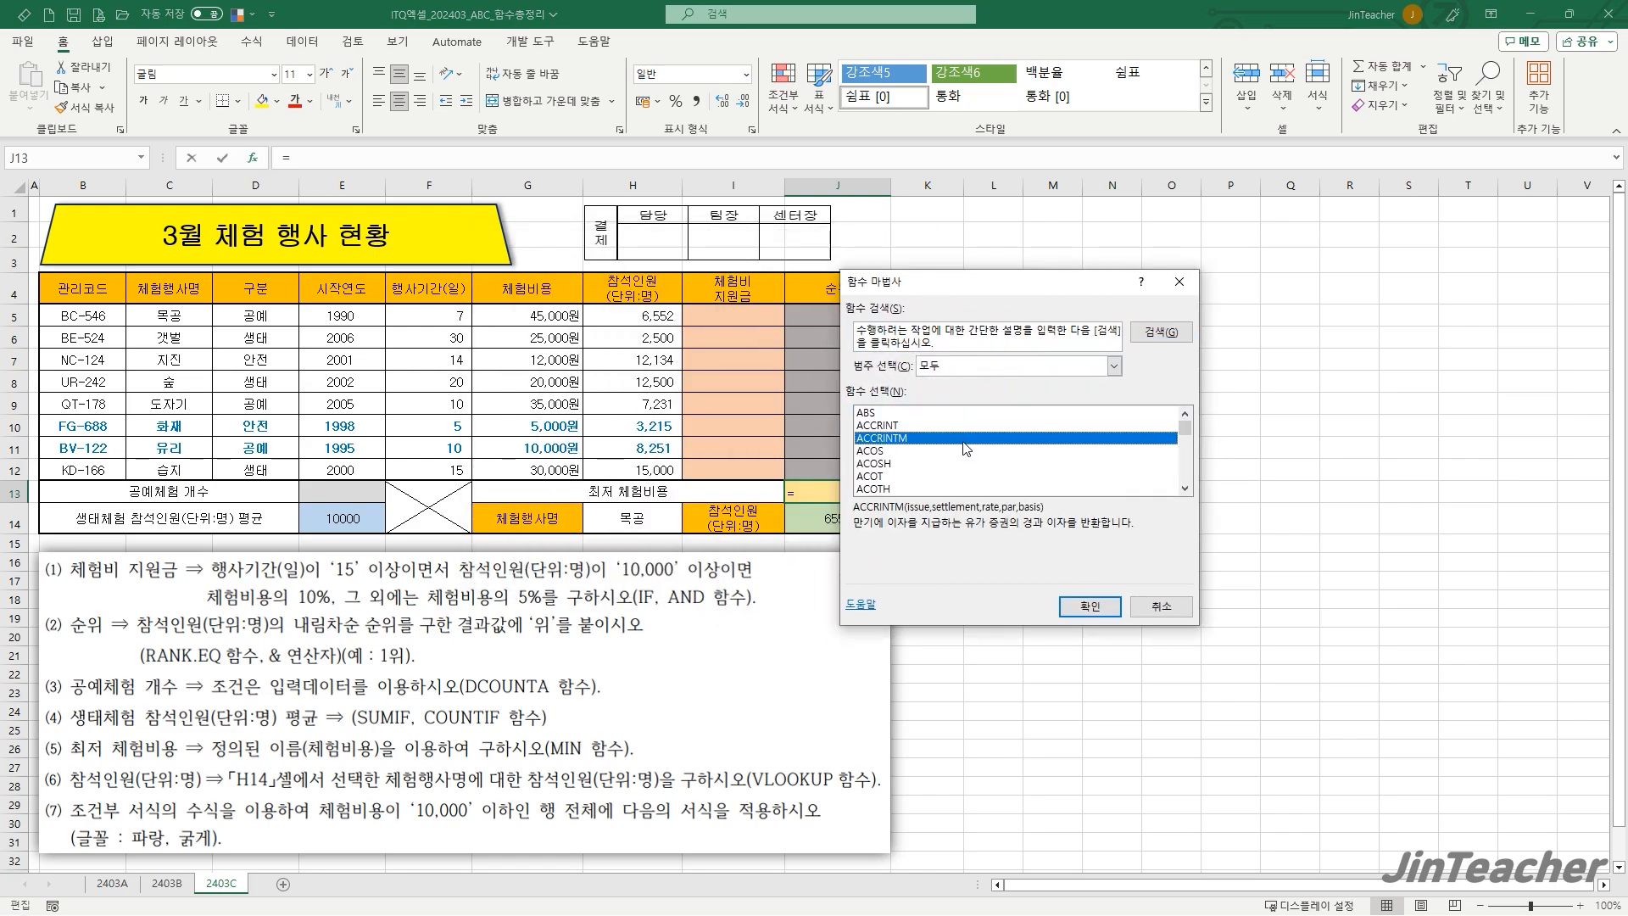
# - Find the MIN function in the full function list and insert it in J13
pyautogui.press('m')
pyautogui.scroll(-2, 959, 470)
pyautogui.scroll(-1, 942, 463)
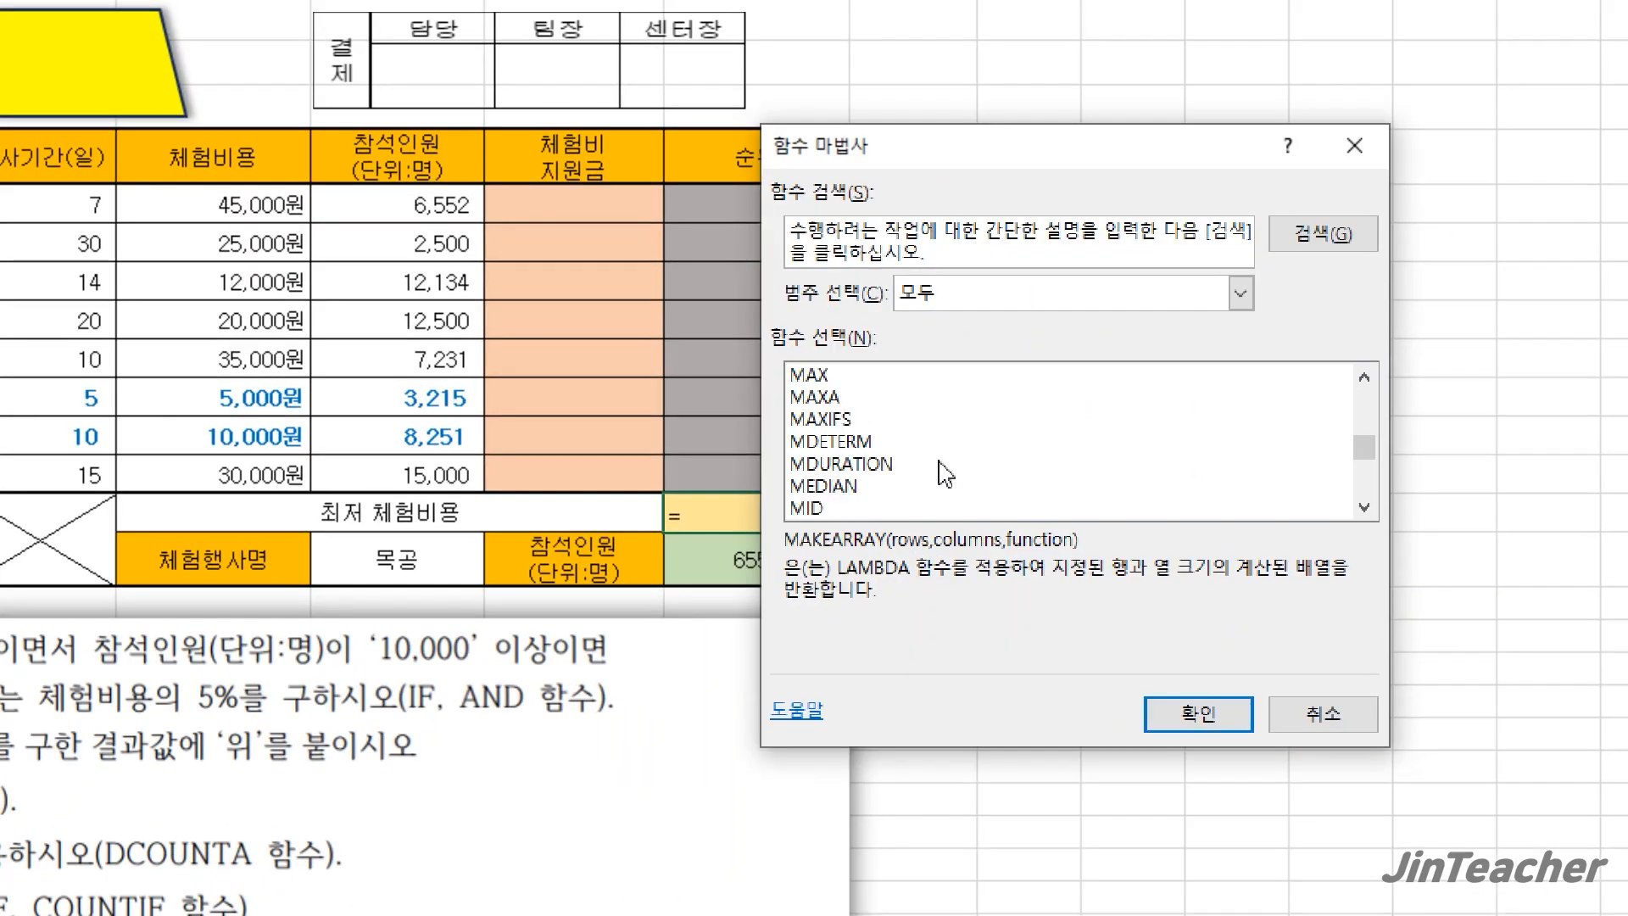
pyautogui.scroll(-1, 842, 513)
pyautogui.click(835, 463)
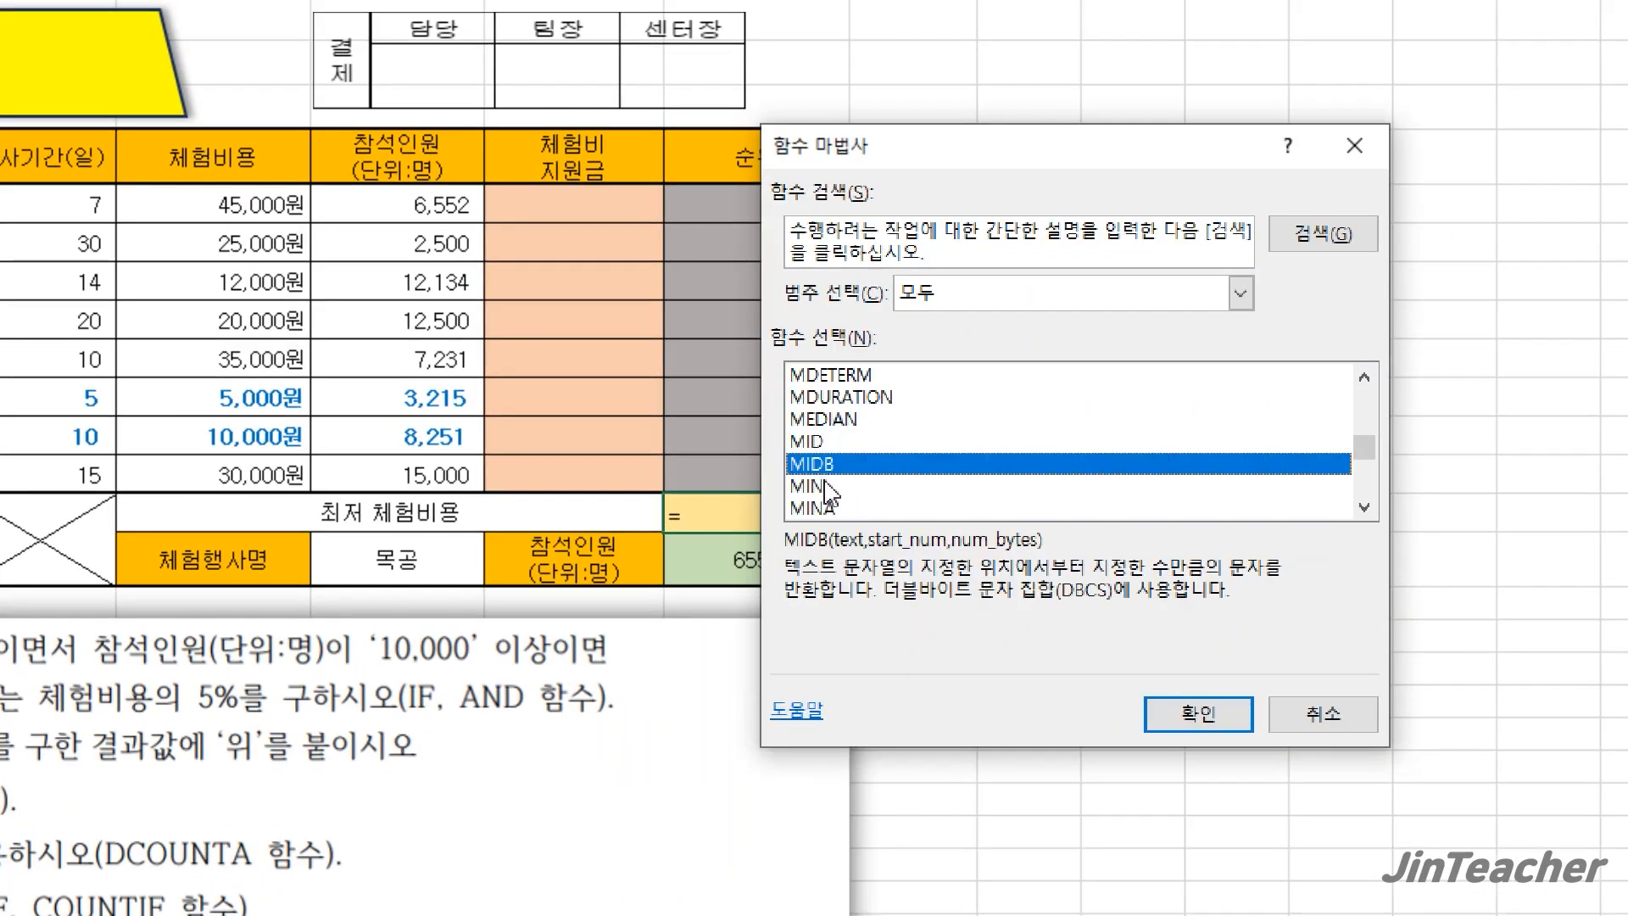
pyautogui.click(838, 486)
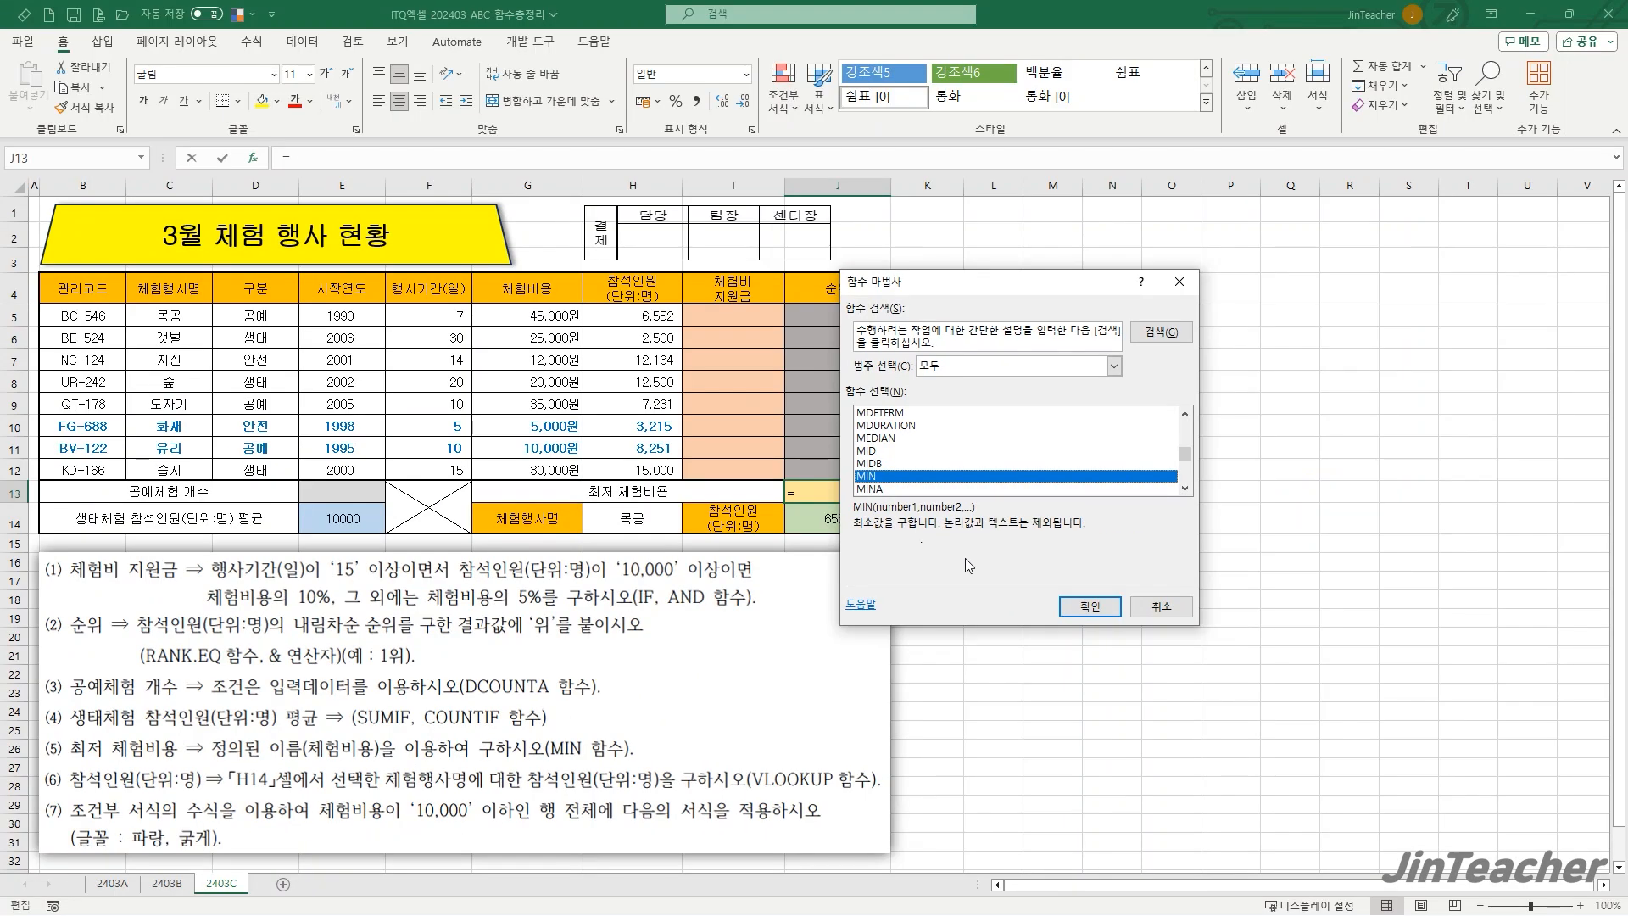
pyautogui.click(1198, 714)
# - Set MIN's first argument to the named range 체험비용 (G5:G12) and complete the formula
pyautogui.moveTo(913, 495); pyautogui.dragTo(766, 494)
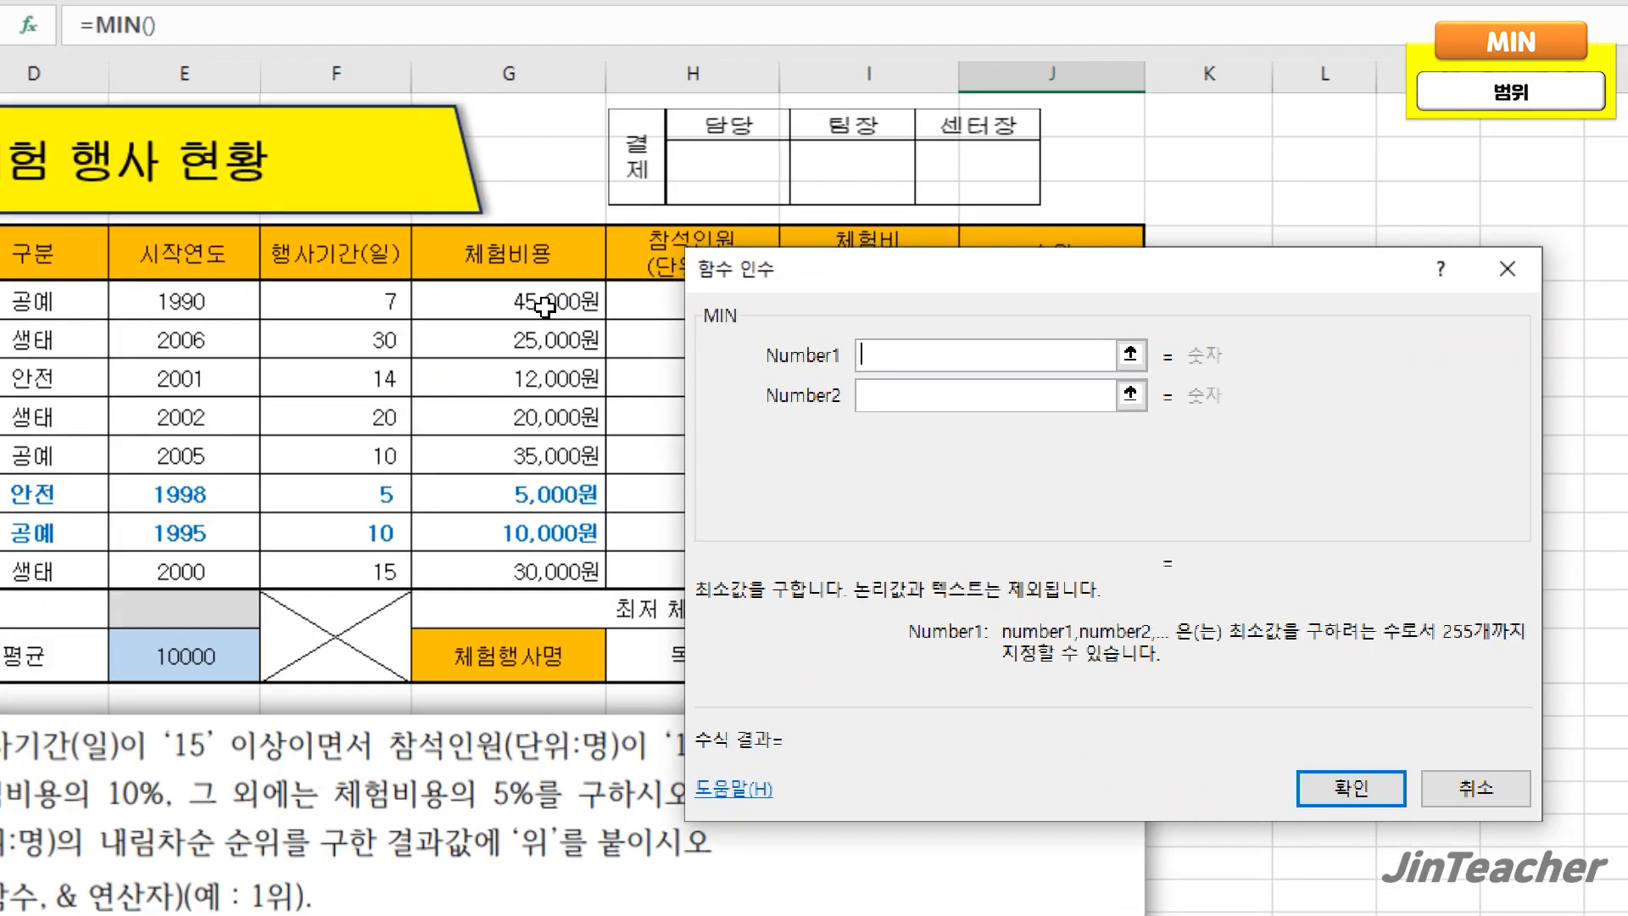
pyautogui.moveTo(546, 305); pyautogui.dragTo(563, 566)
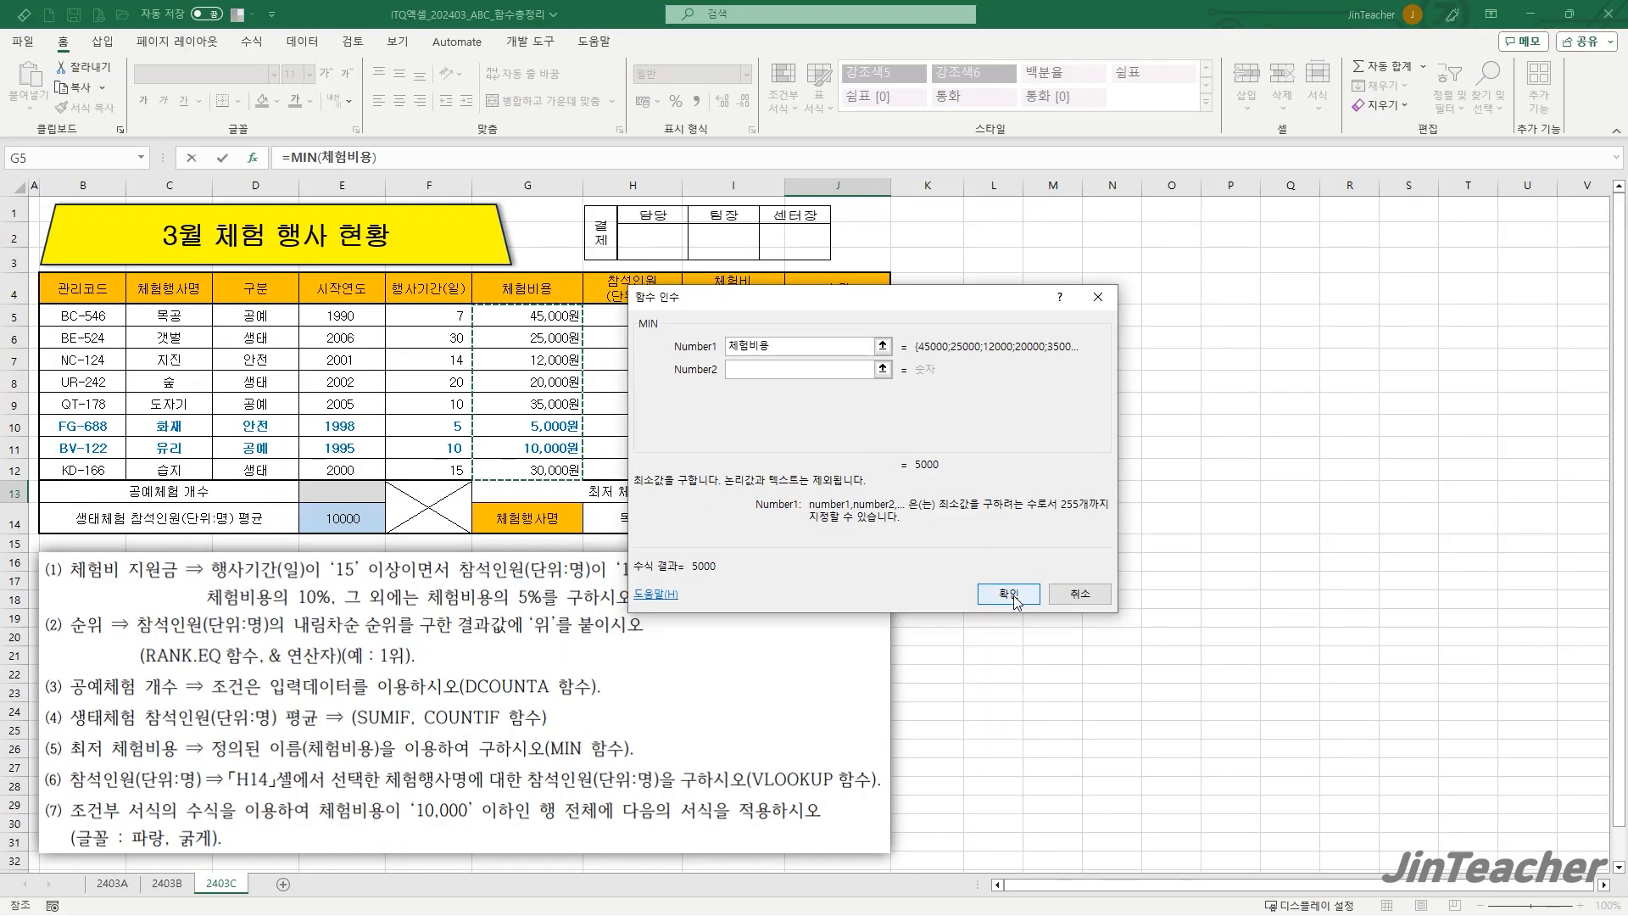
pyautogui.click(1351, 788)
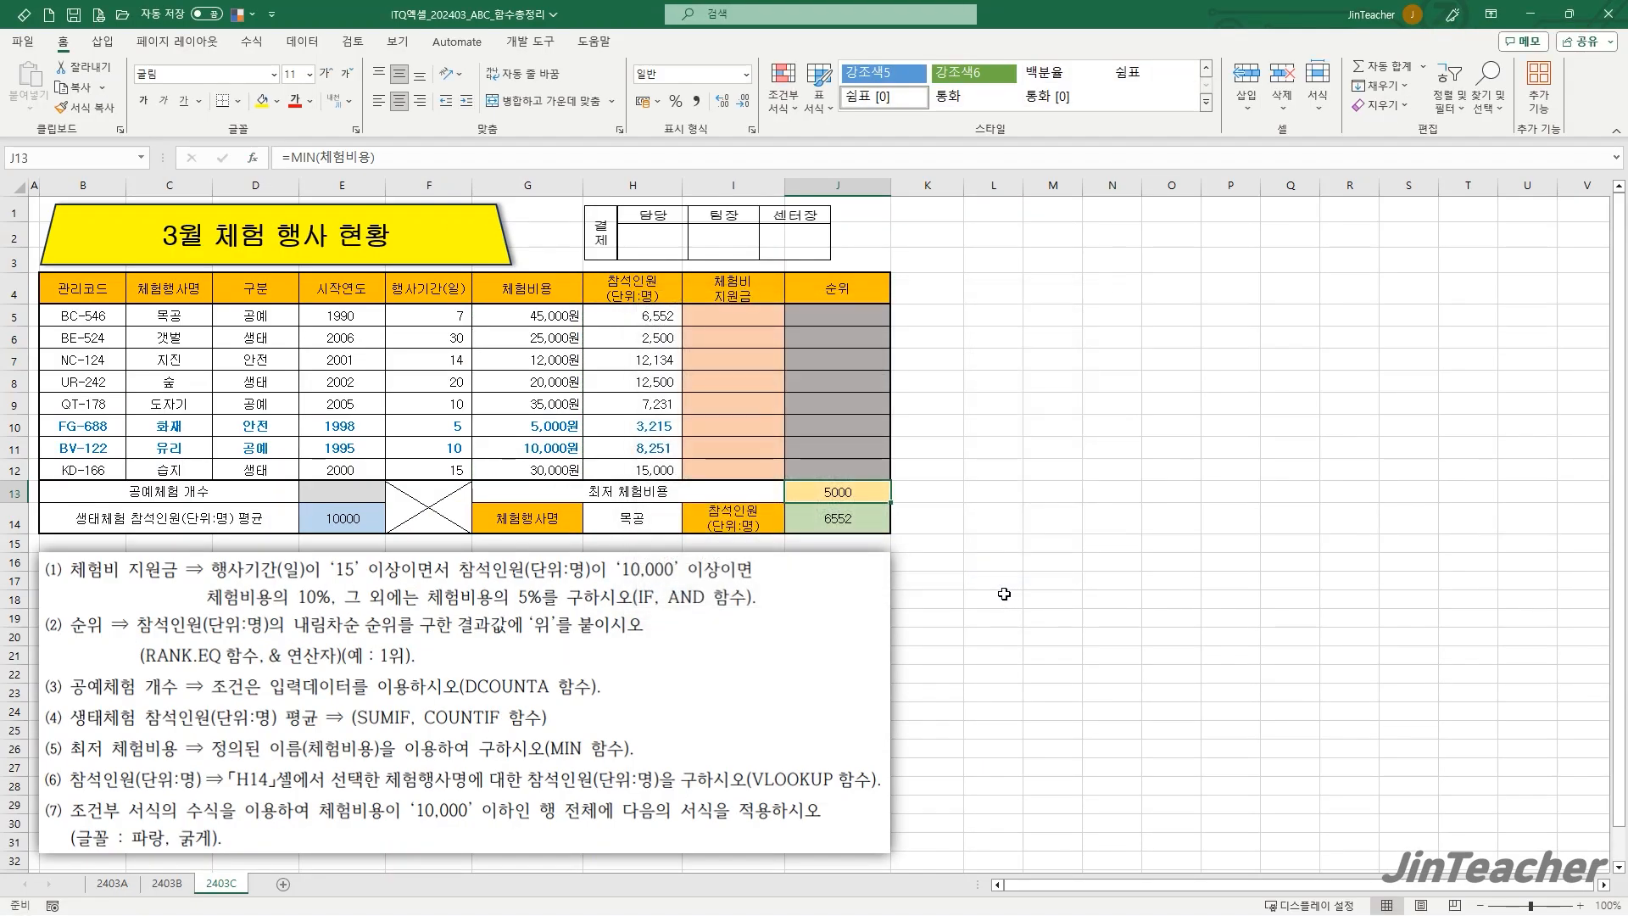
# - On sheet 2403B, check the named range 봉사시간 (F5:F12) and start inserting a function in J13 for 최저 봉사시간
pyautogui.click(182, 883)
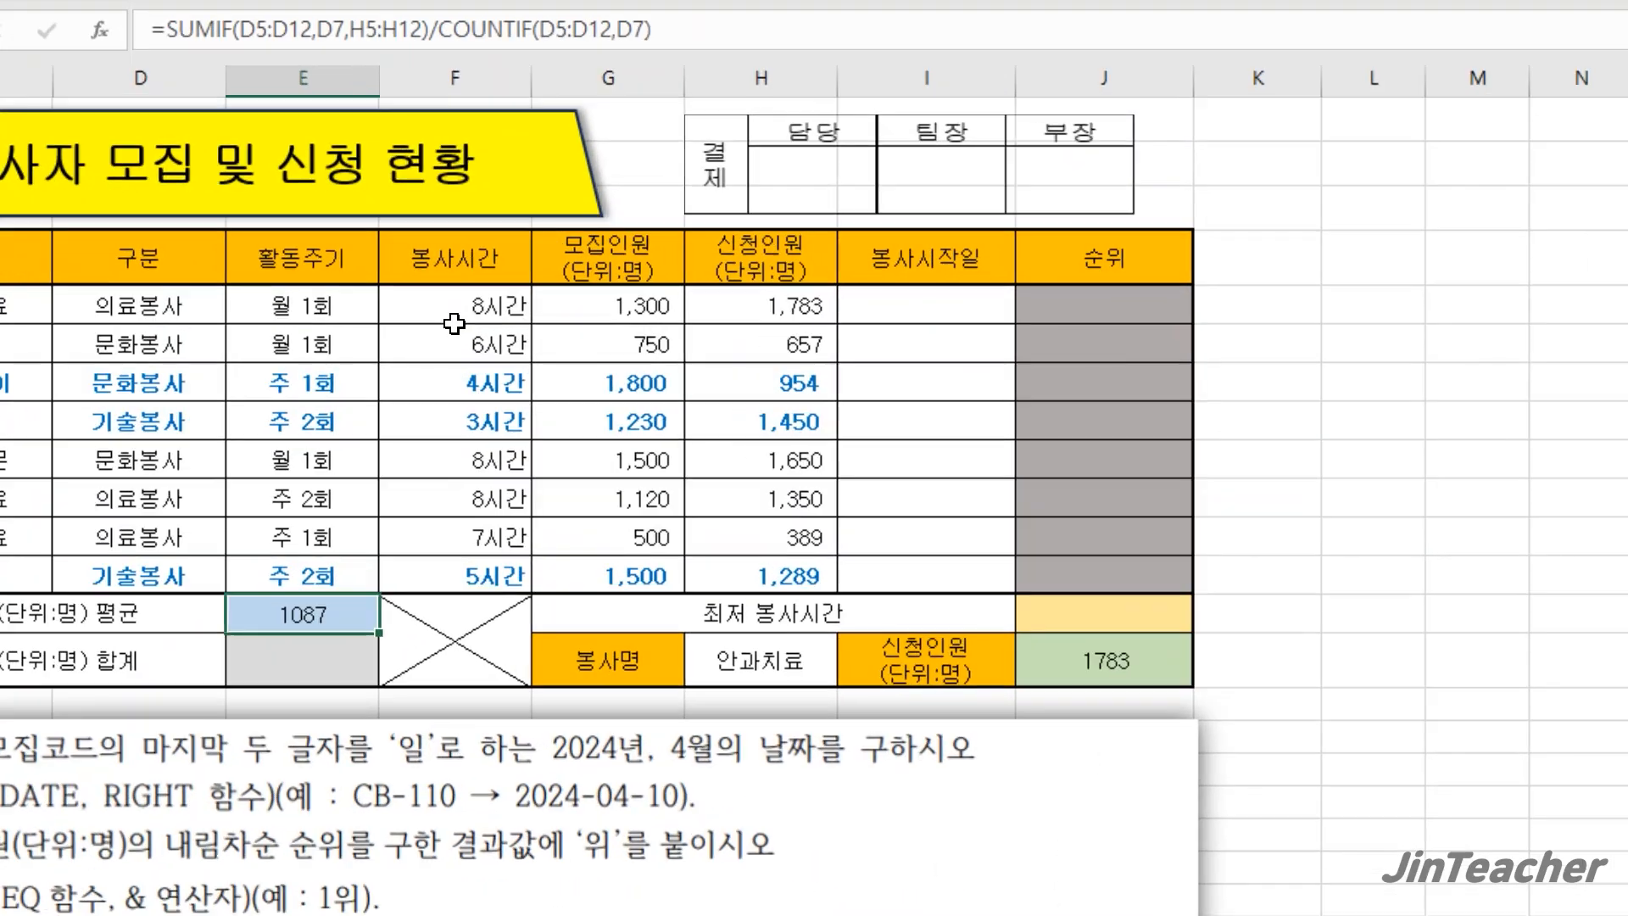
pyautogui.moveTo(462, 317); pyautogui.dragTo(466, 463)
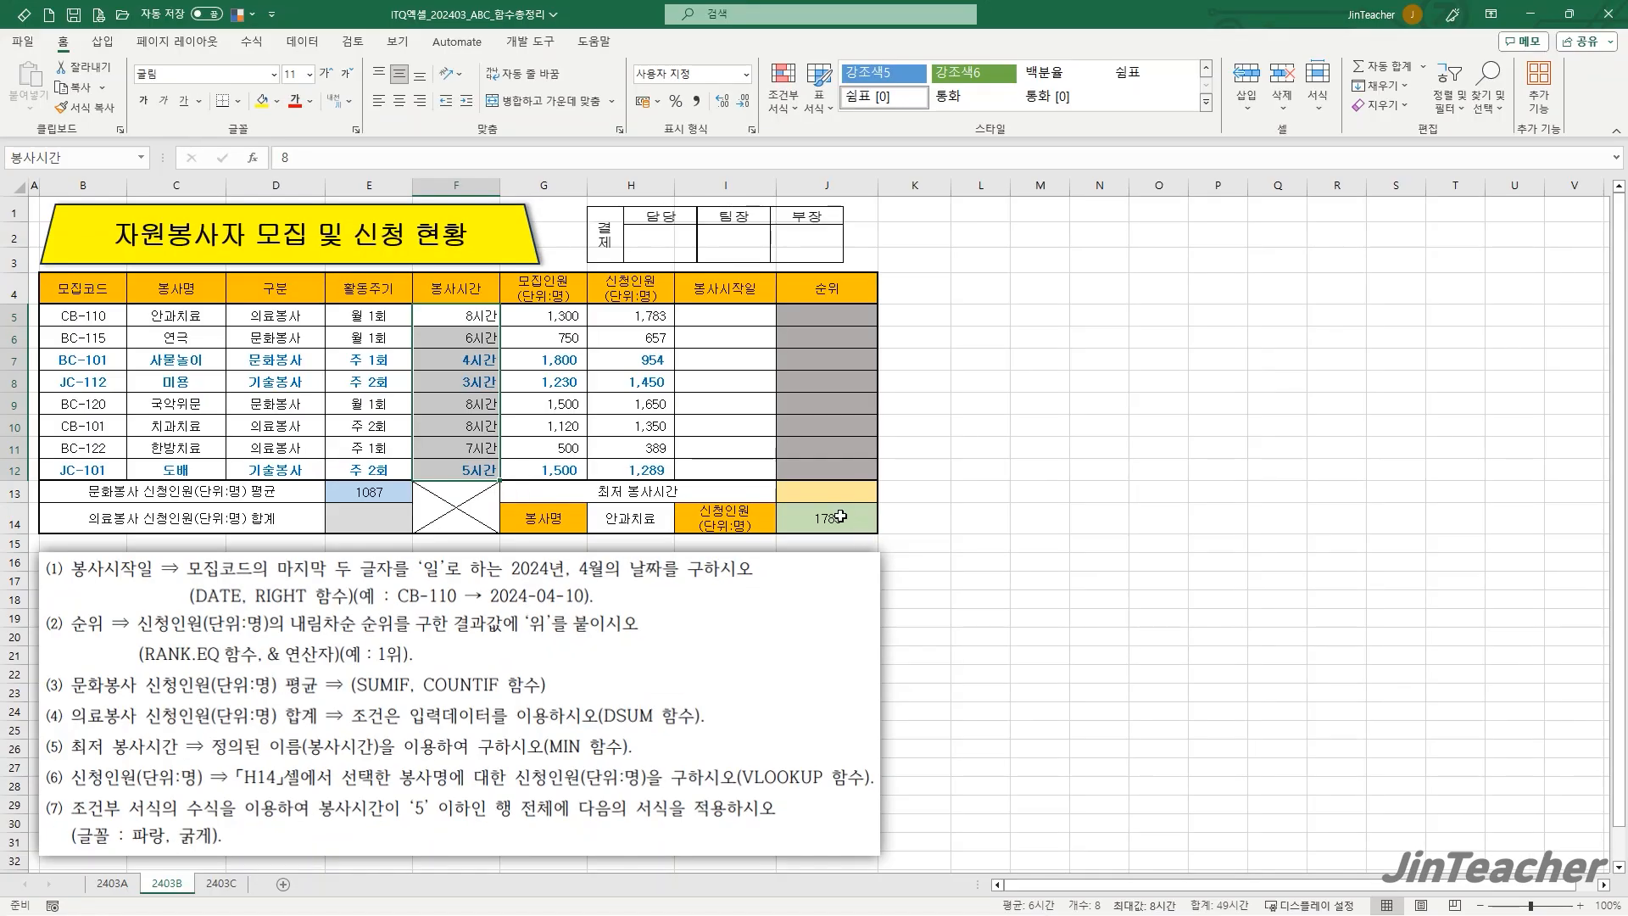
pyautogui.click(835, 496)
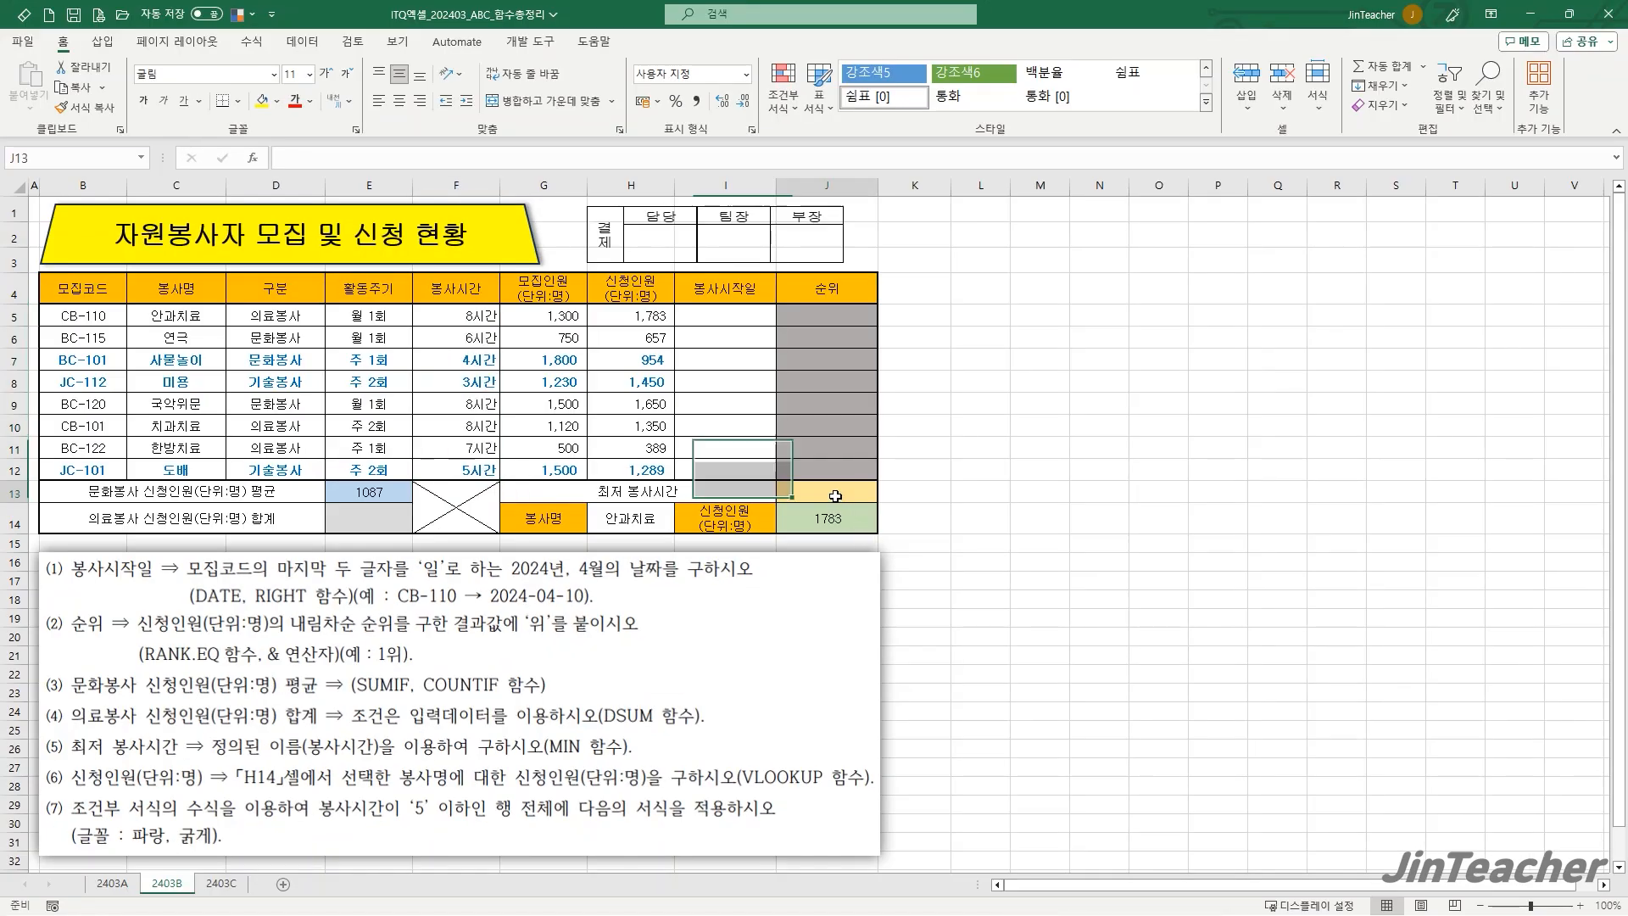
pyautogui.click(258, 158)
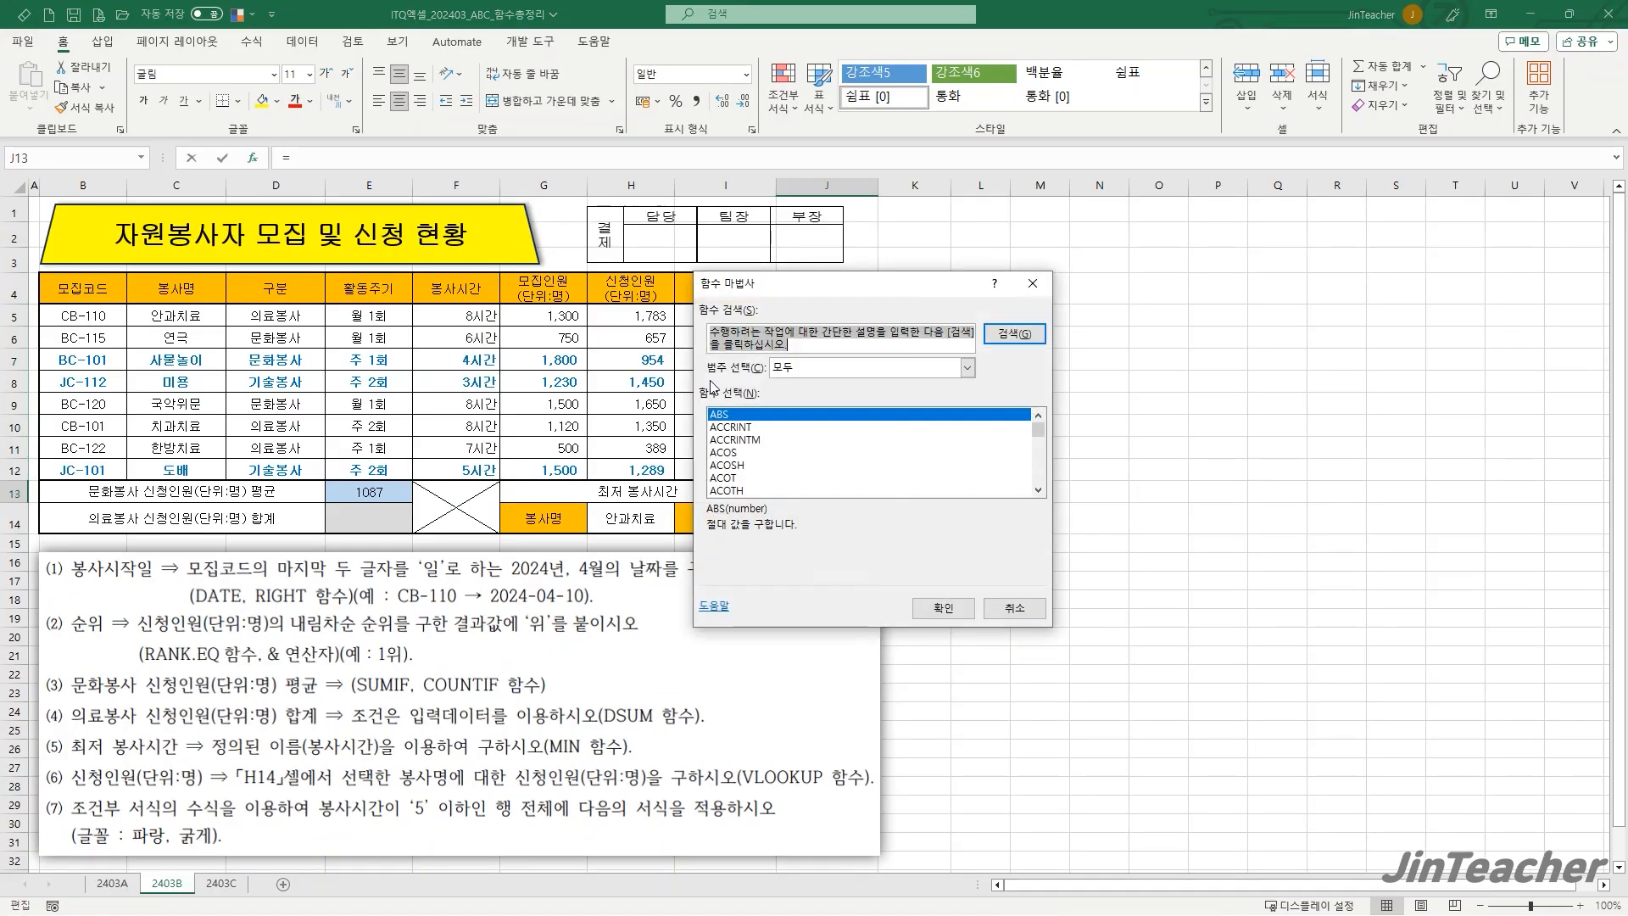
# - Insert the MIN function in J13 with the named range 봉사시간 (F5:F12) as its first argument and complete the formula
pyautogui.click(773, 454)
pyautogui.press('m')
pyautogui.scroll(-2, 775, 466)
pyautogui.scroll(-3, 777, 475)
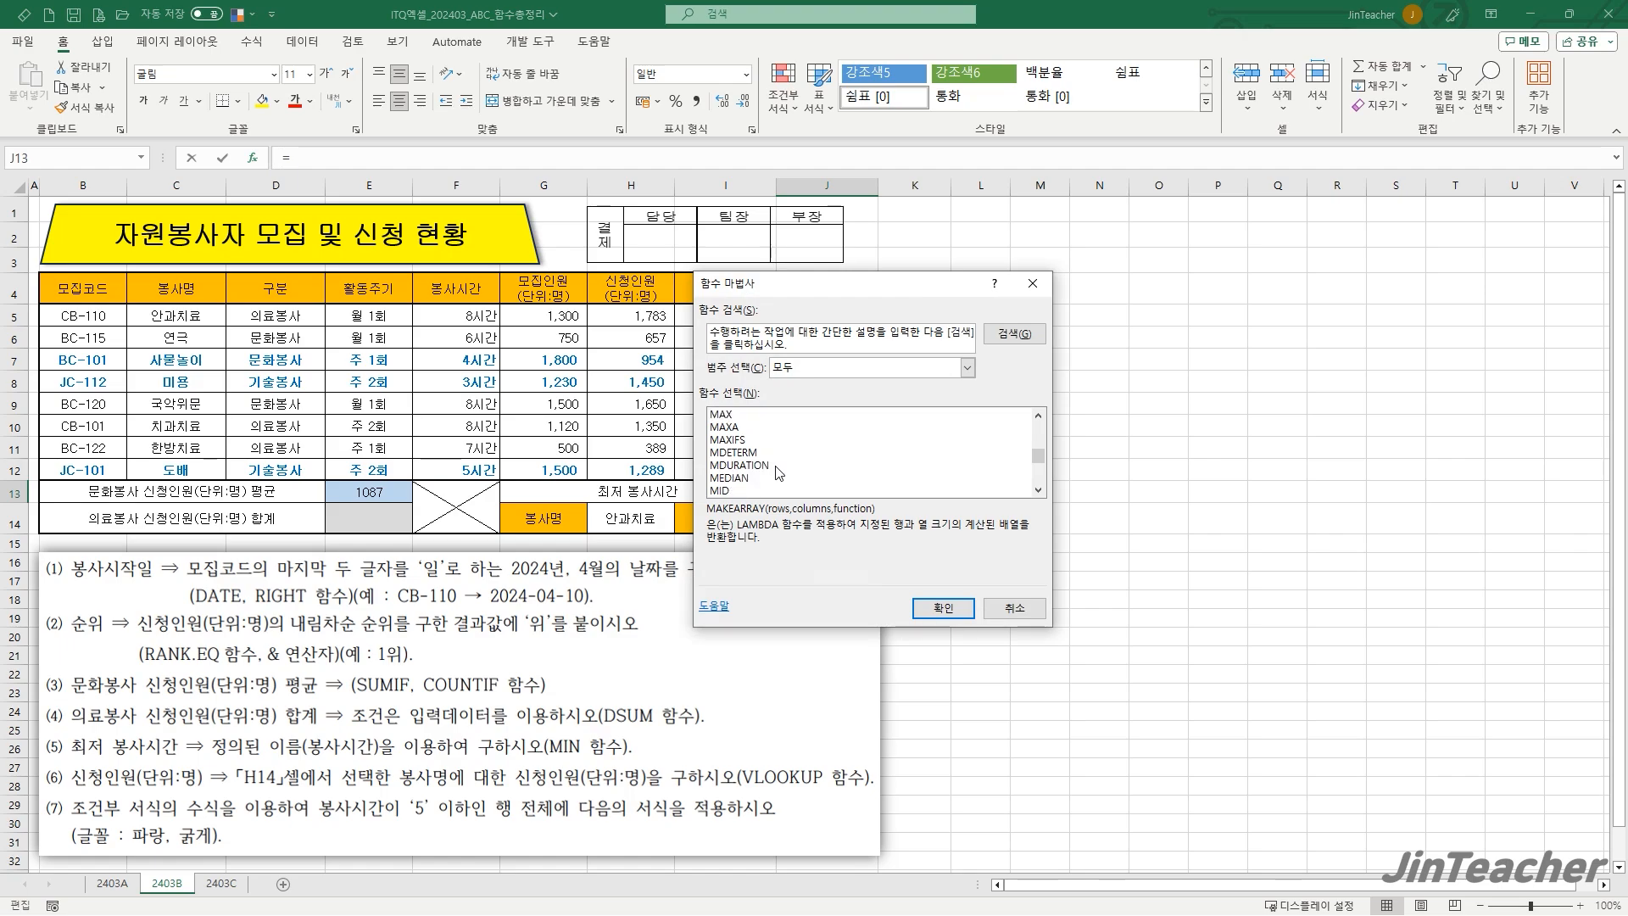
pyautogui.click(727, 441)
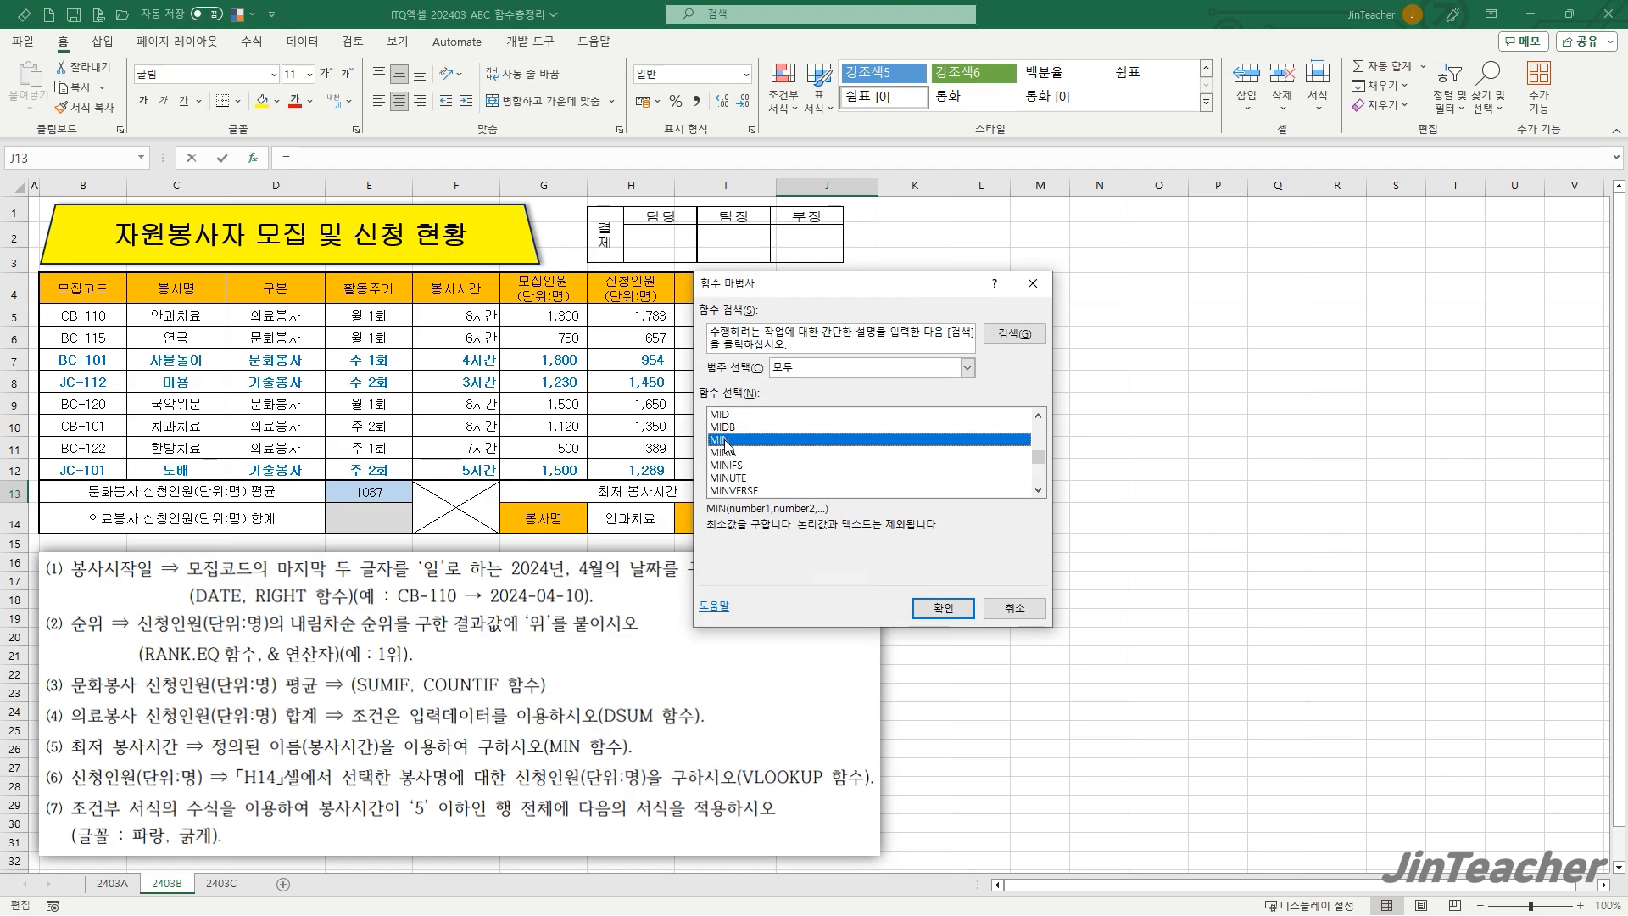
pyautogui.click(928, 604)
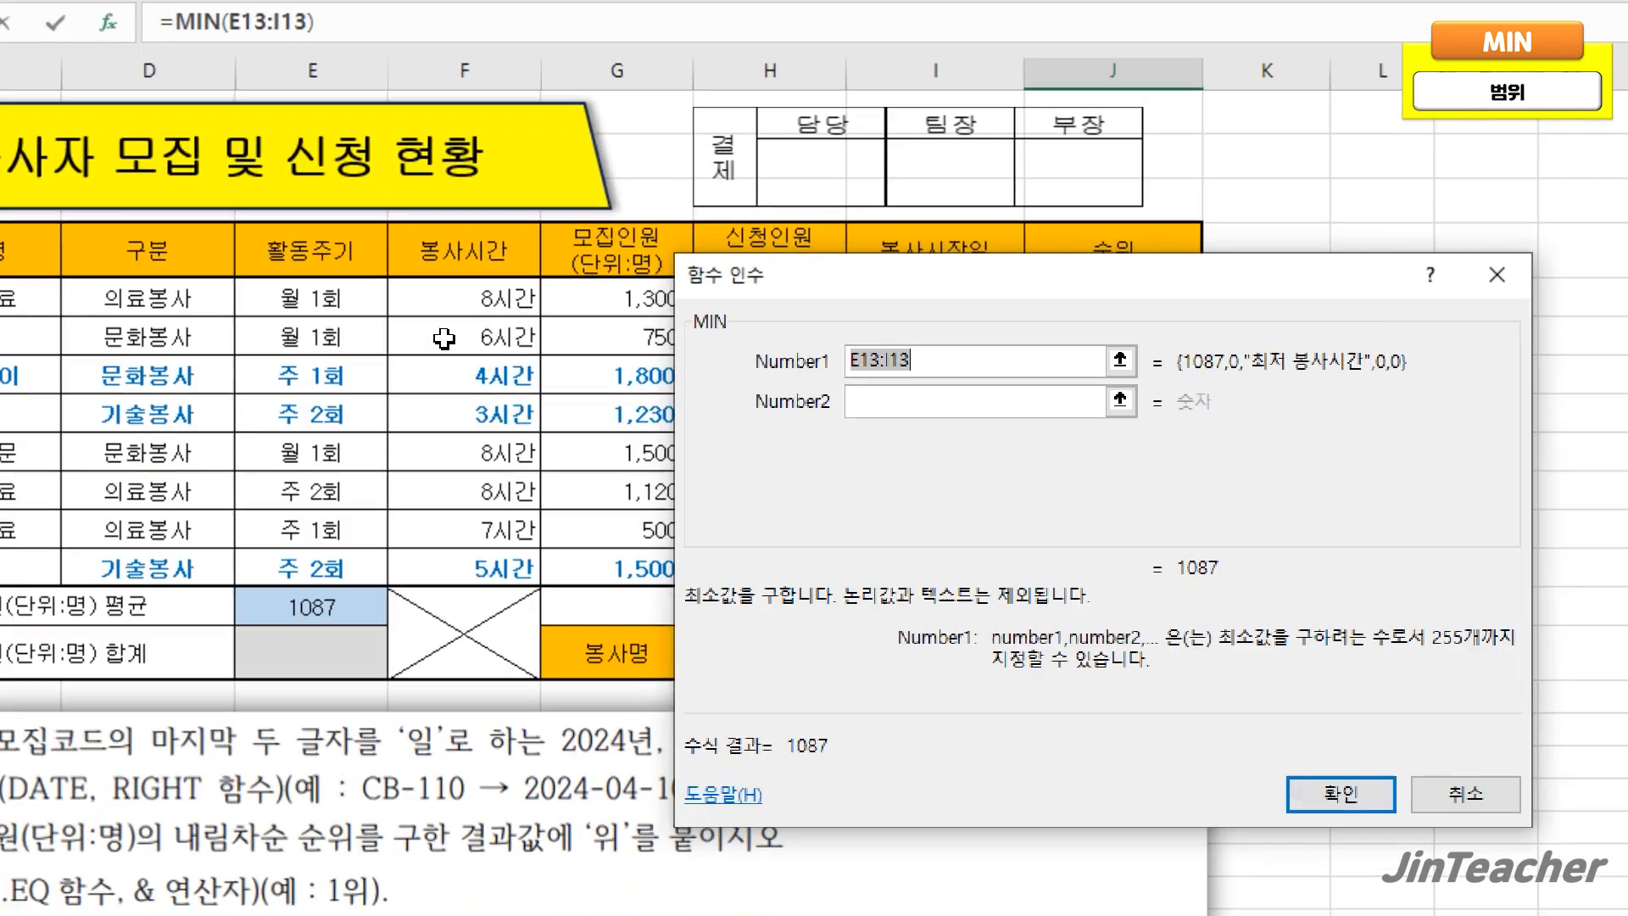
pyautogui.moveTo(476, 299); pyautogui.dragTo(534, 563)
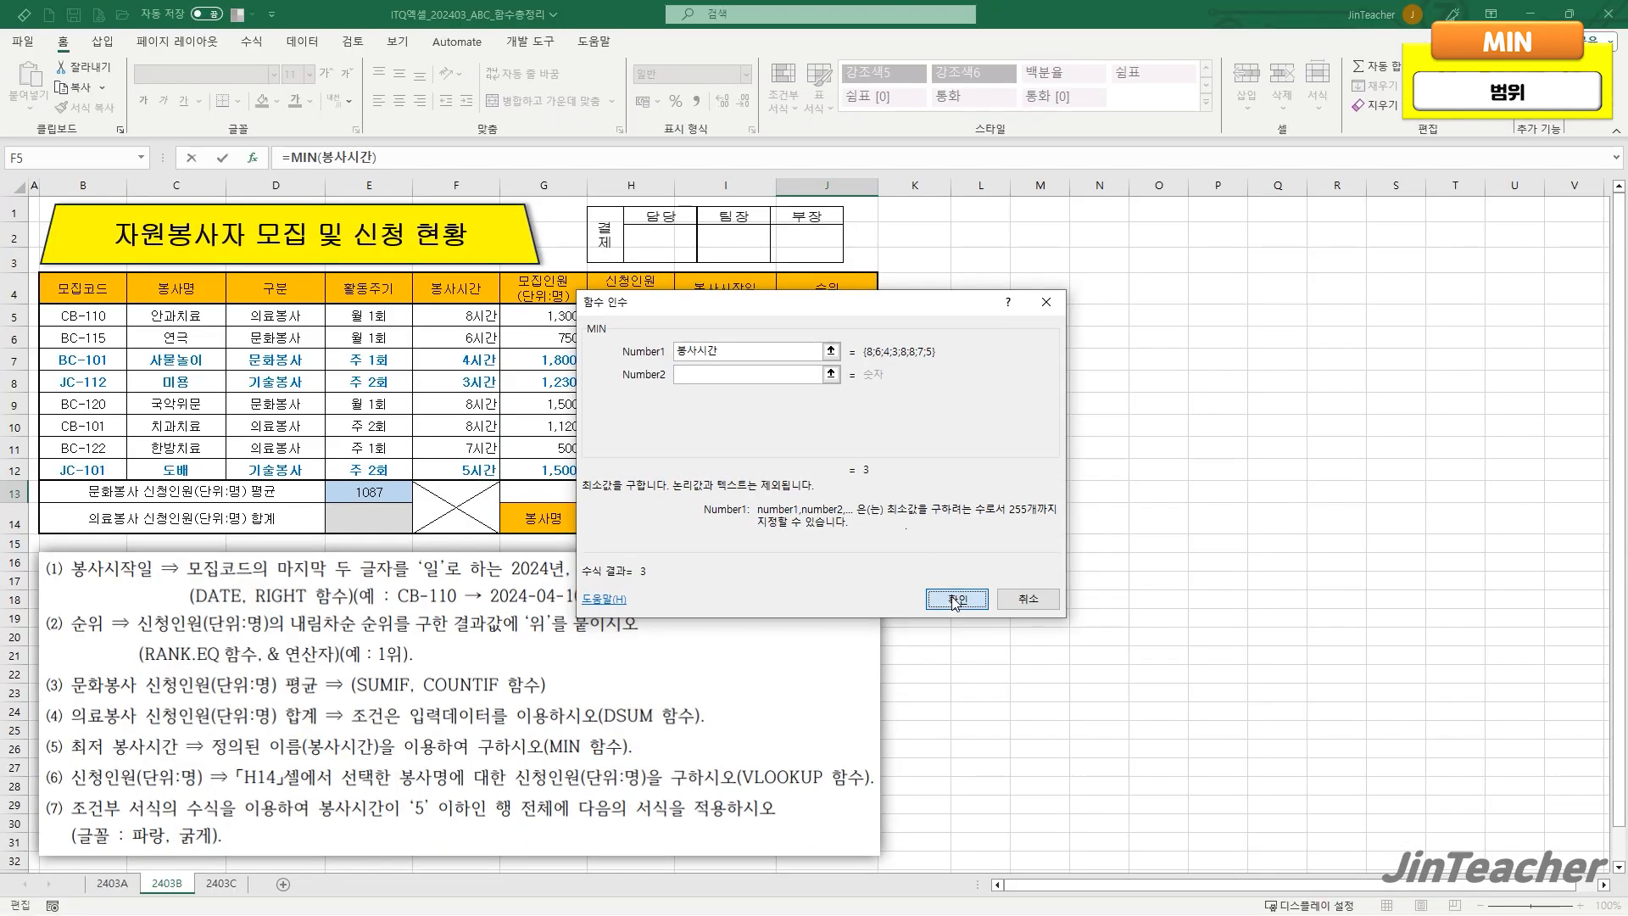
pyautogui.click(967, 612)
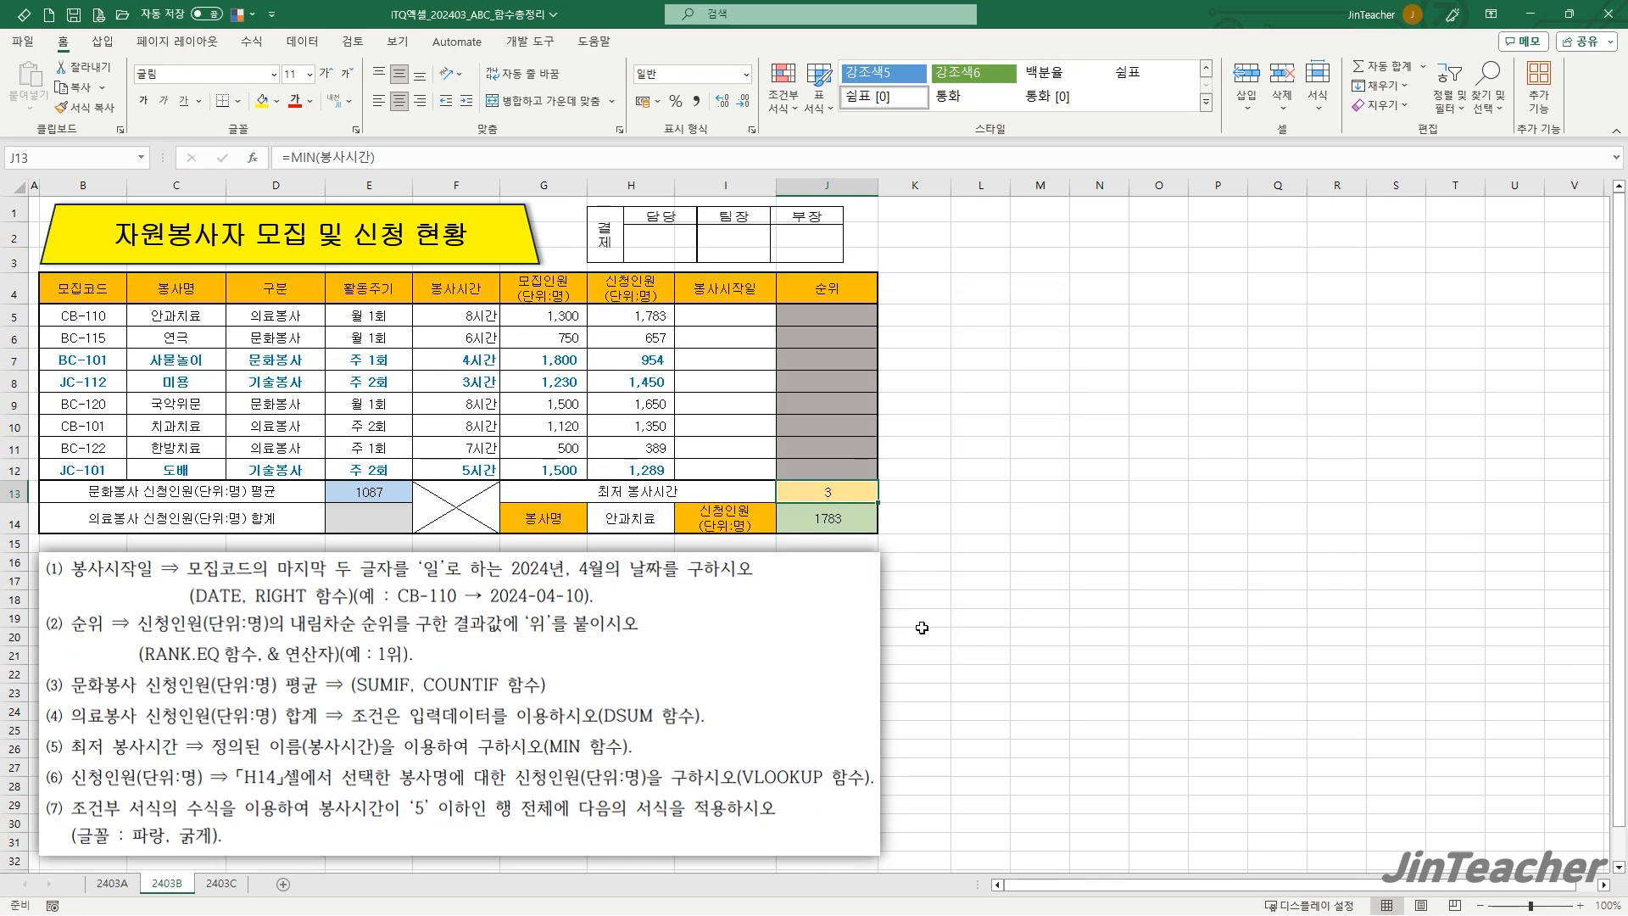
# - On sheet 2403A, start inserting a function in the empty cell L9 and find ROUND in the full function list
pyautogui.click(113, 882)
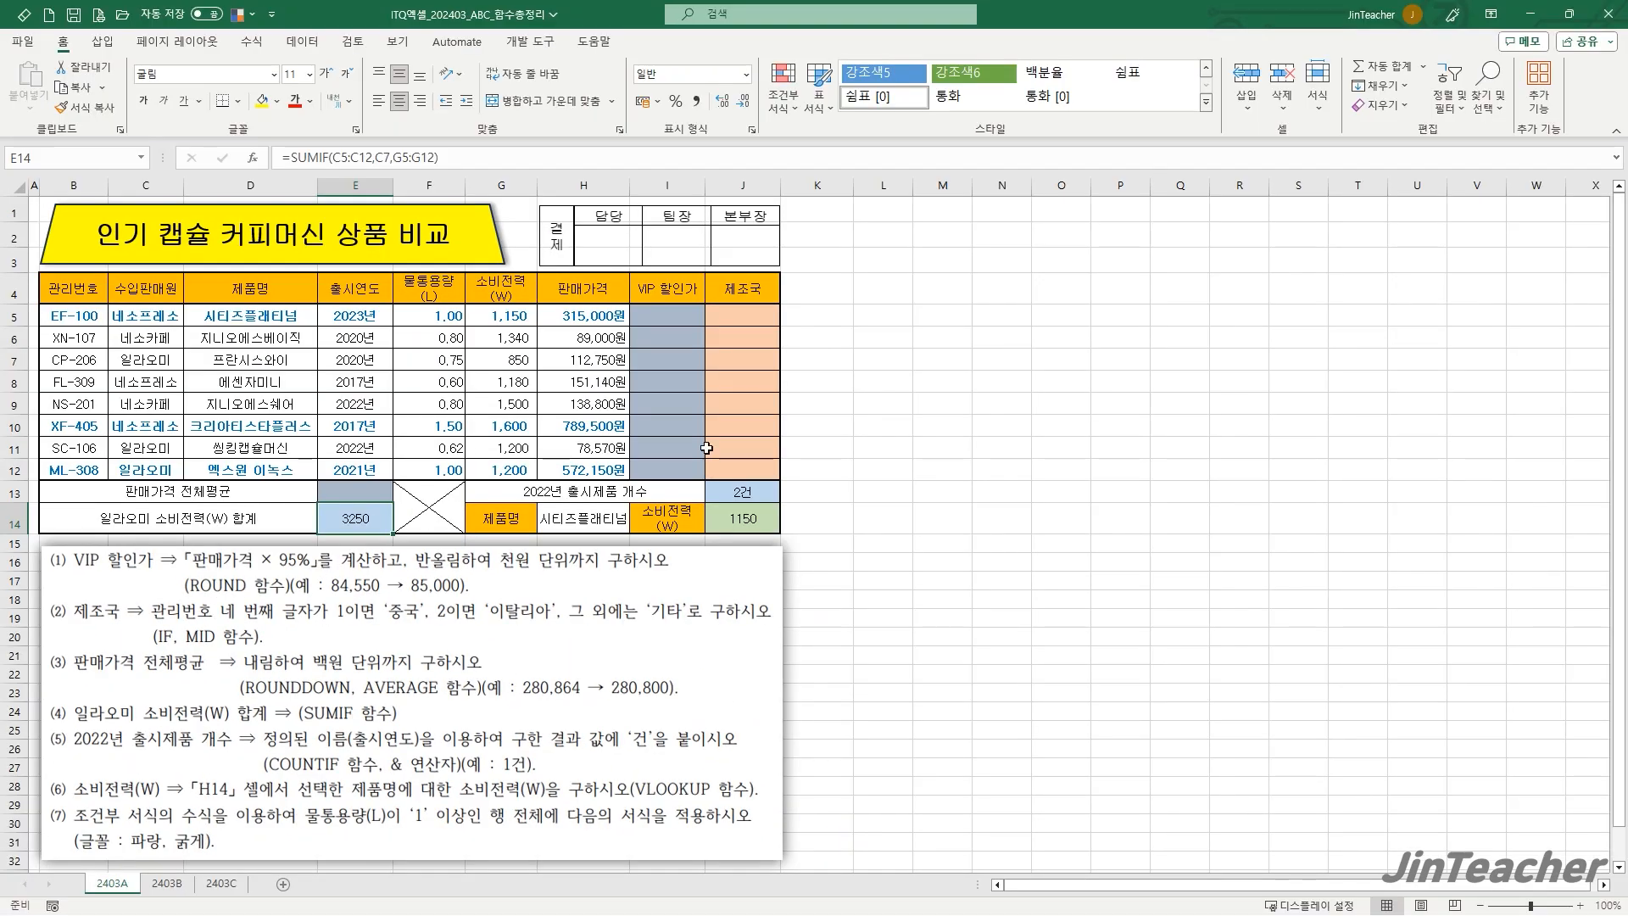
pyautogui.click(836, 403)
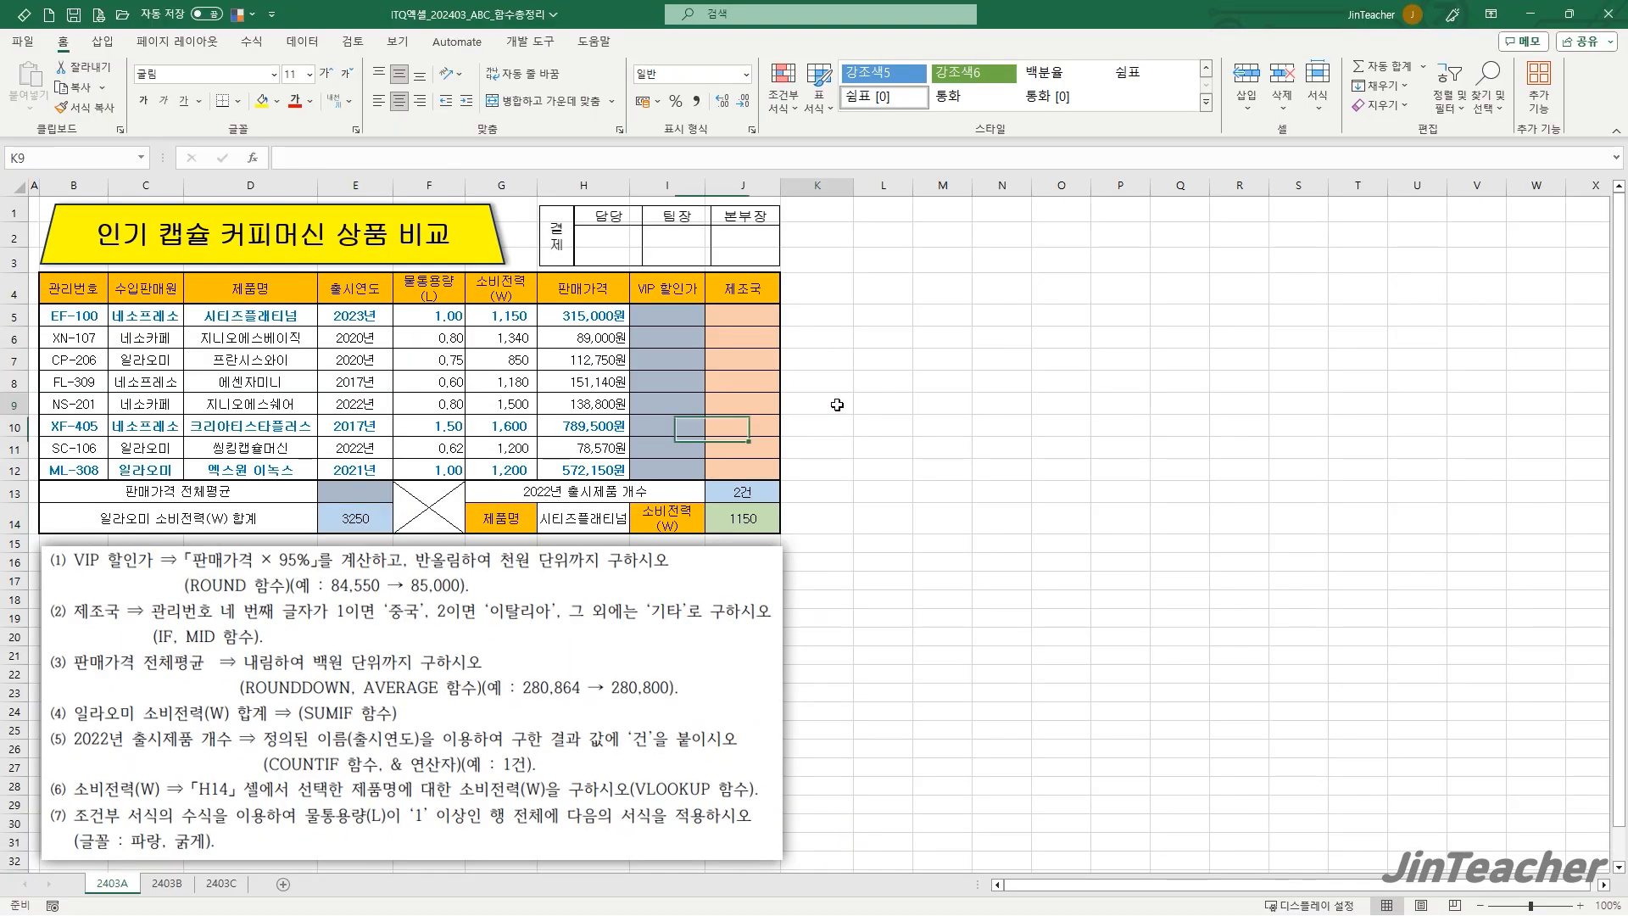
pyautogui.click(874, 402)
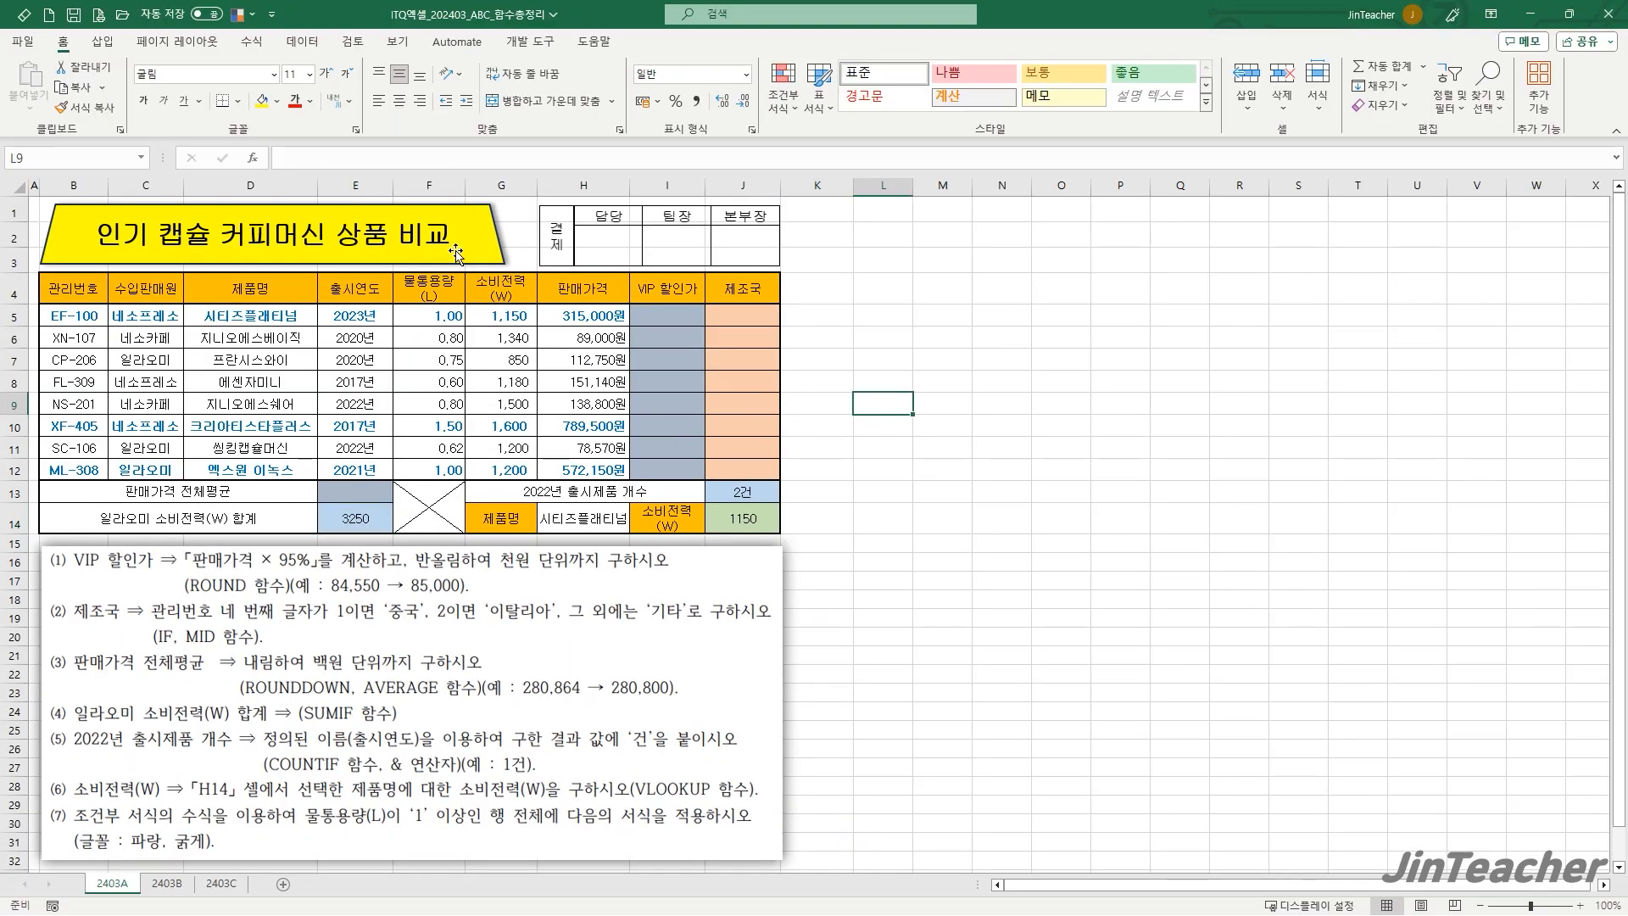
pyautogui.click(253, 157)
pyautogui.click(570, 376)
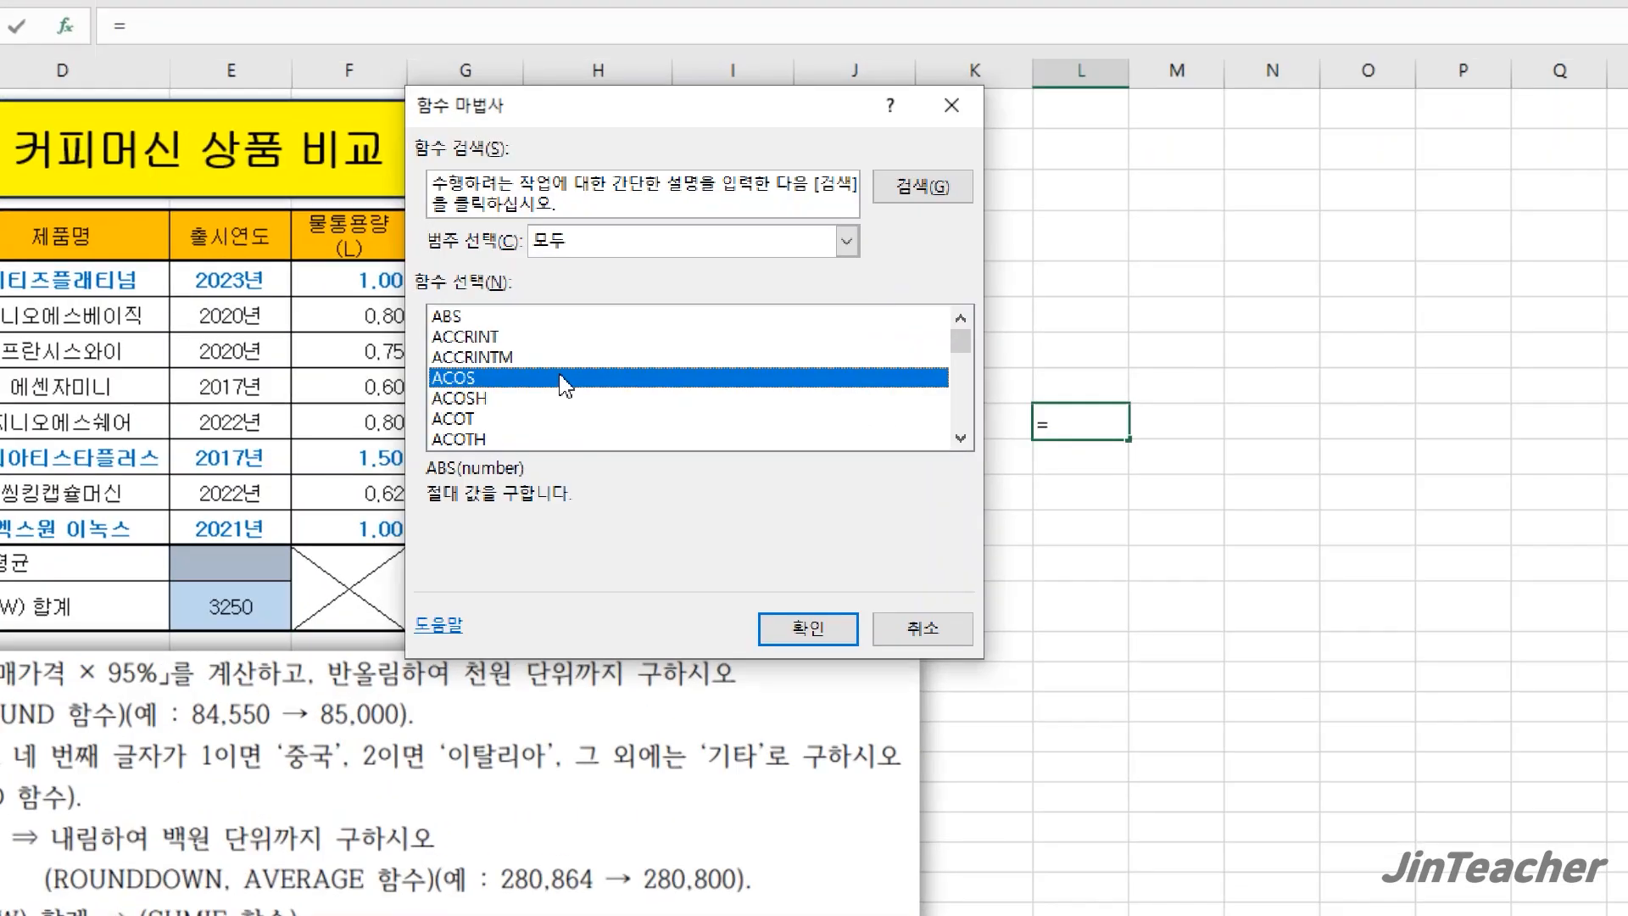
pyautogui.press('r')
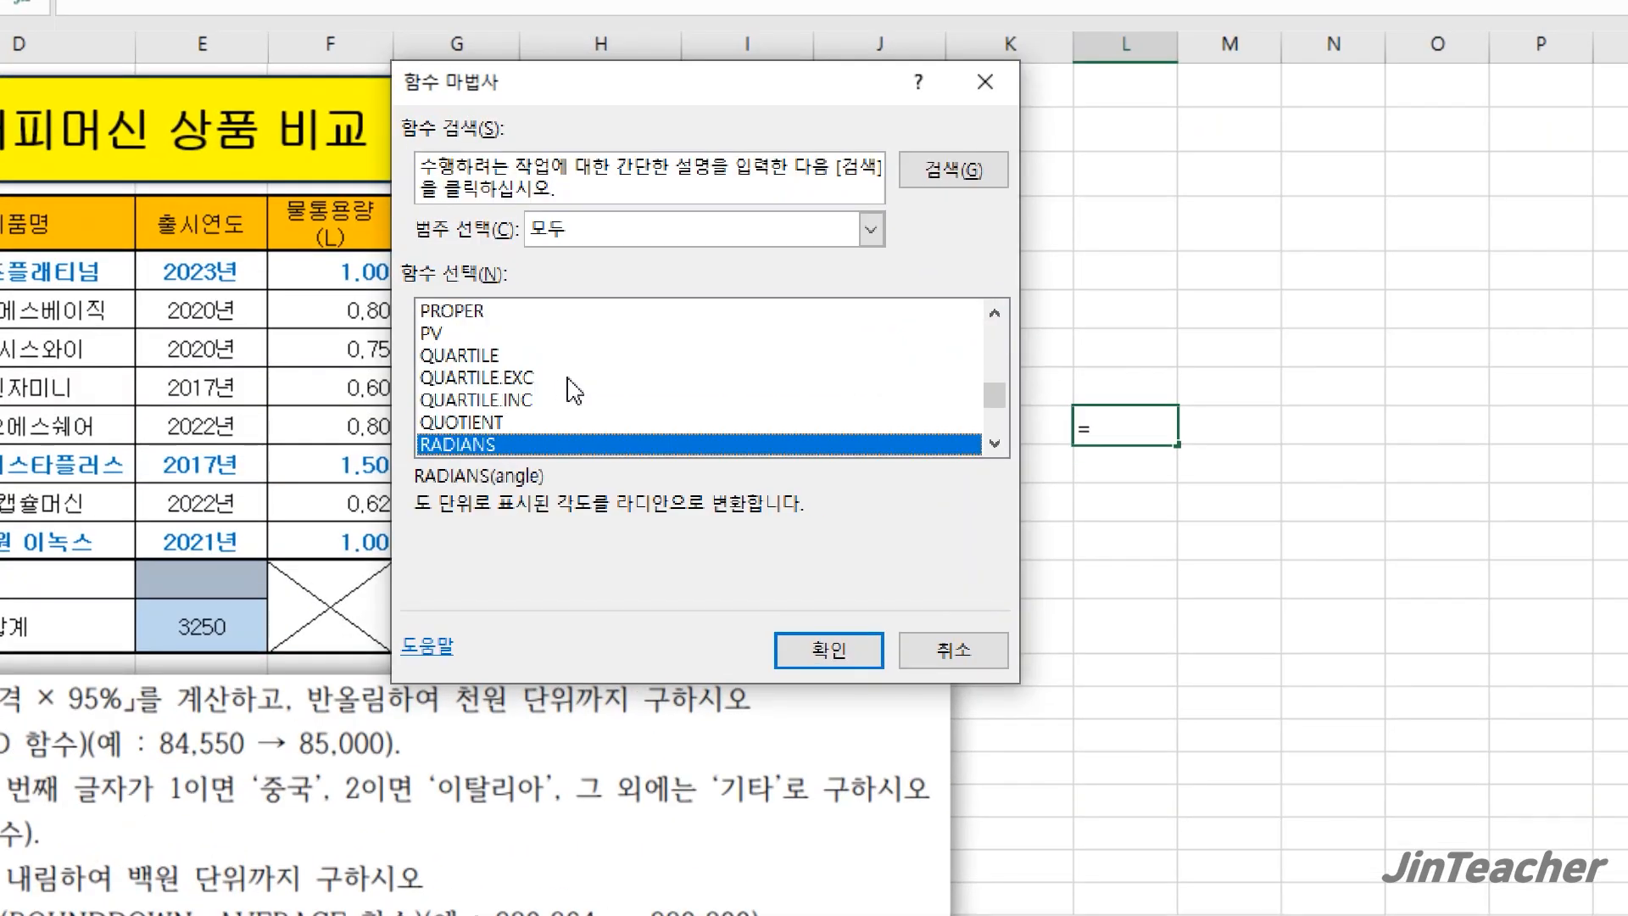
pyautogui.scroll(-7, 573, 390)
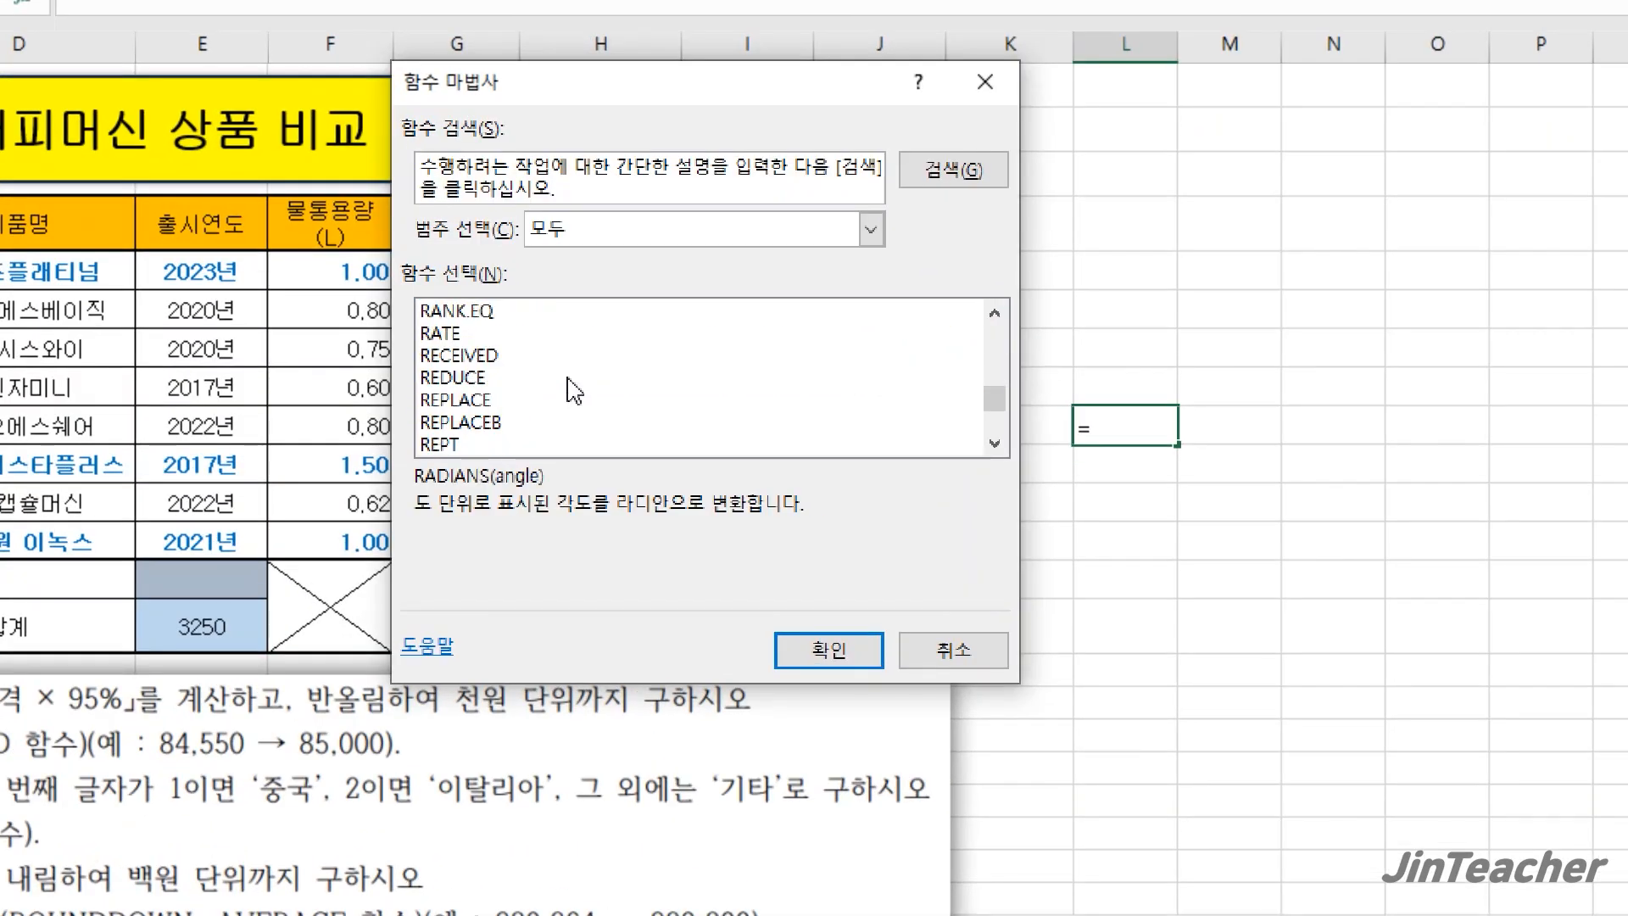
pyautogui.click(495, 335)
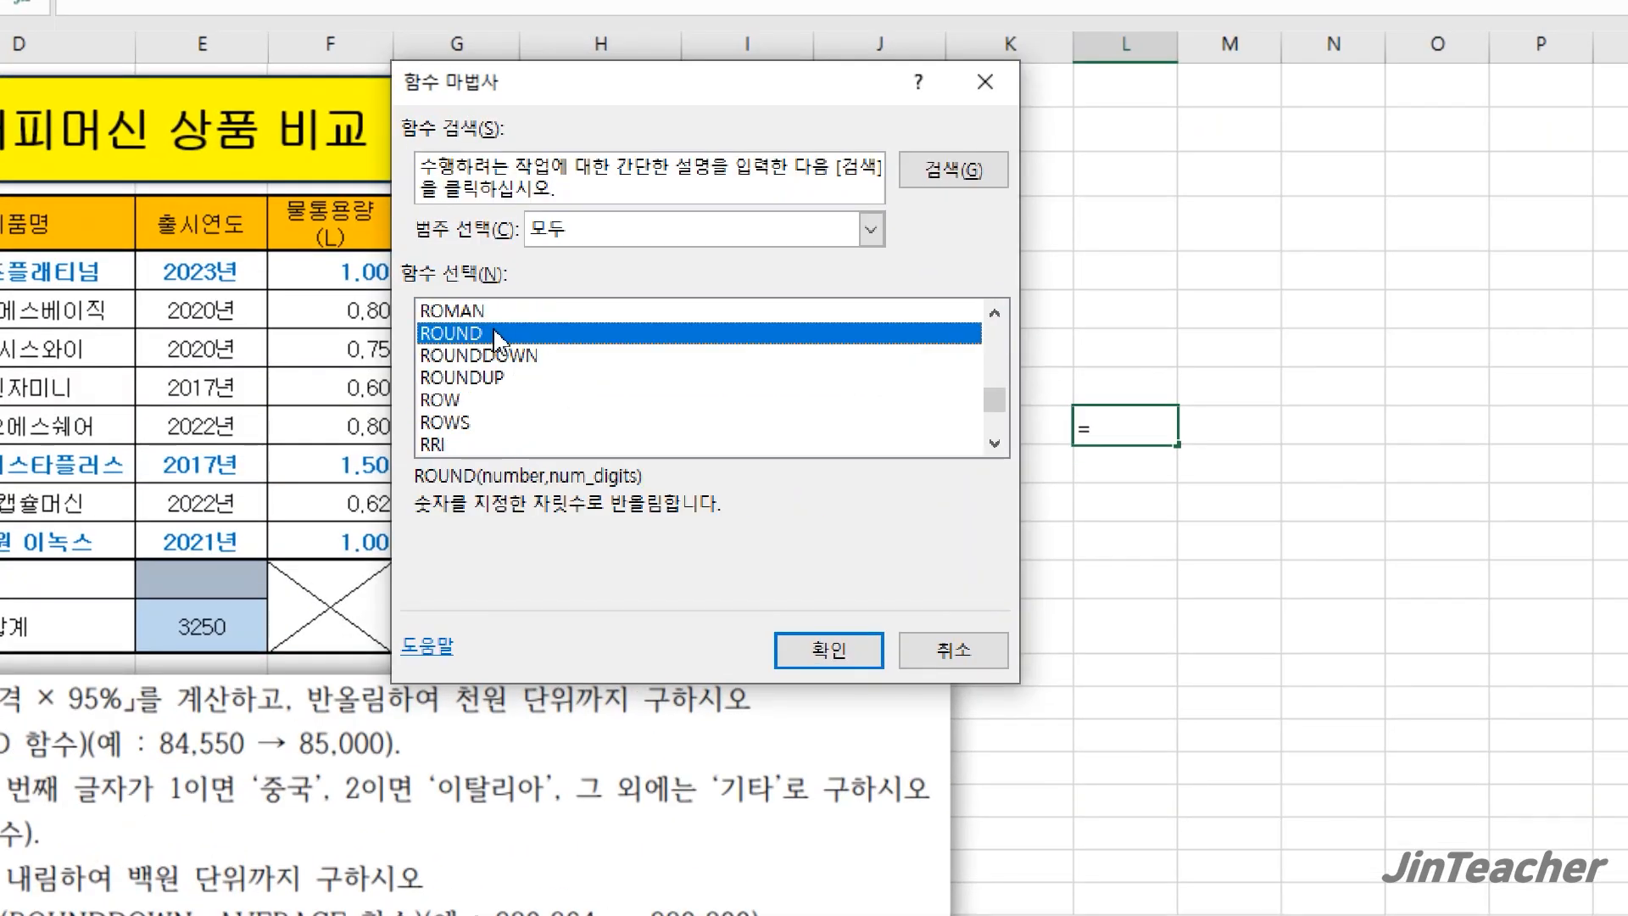
# - Compare the descriptions of ROUNDDOWN, ROUNDUP and ROUND in the function list, ending with ROUND selected
pyautogui.click(525, 359)
pyautogui.click(501, 379)
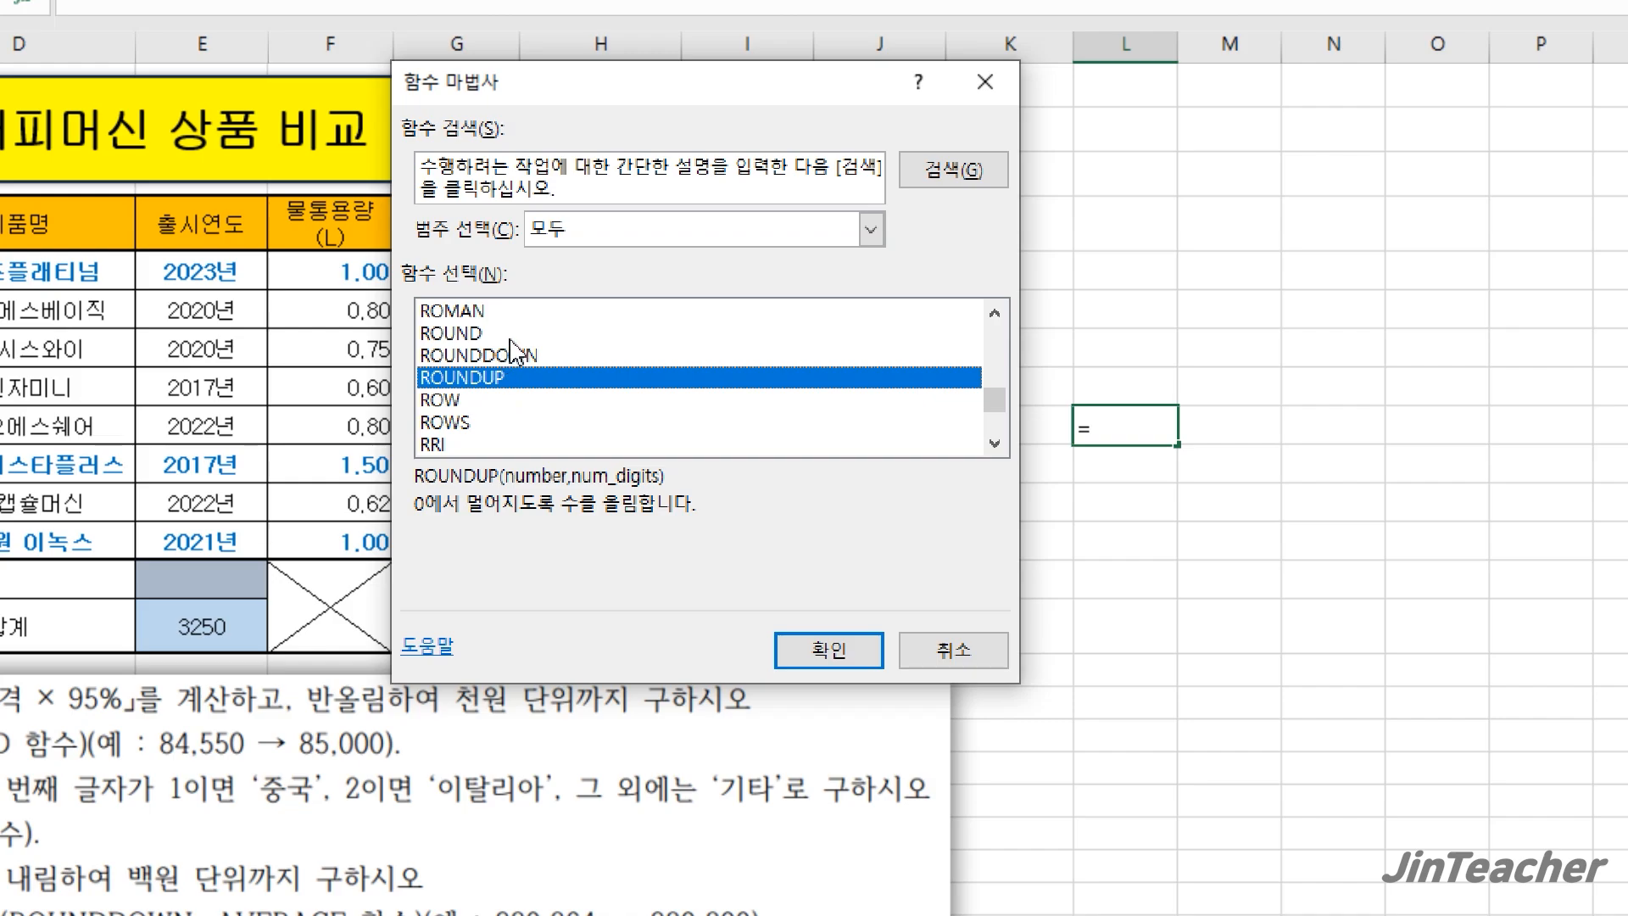
pyautogui.click(512, 339)
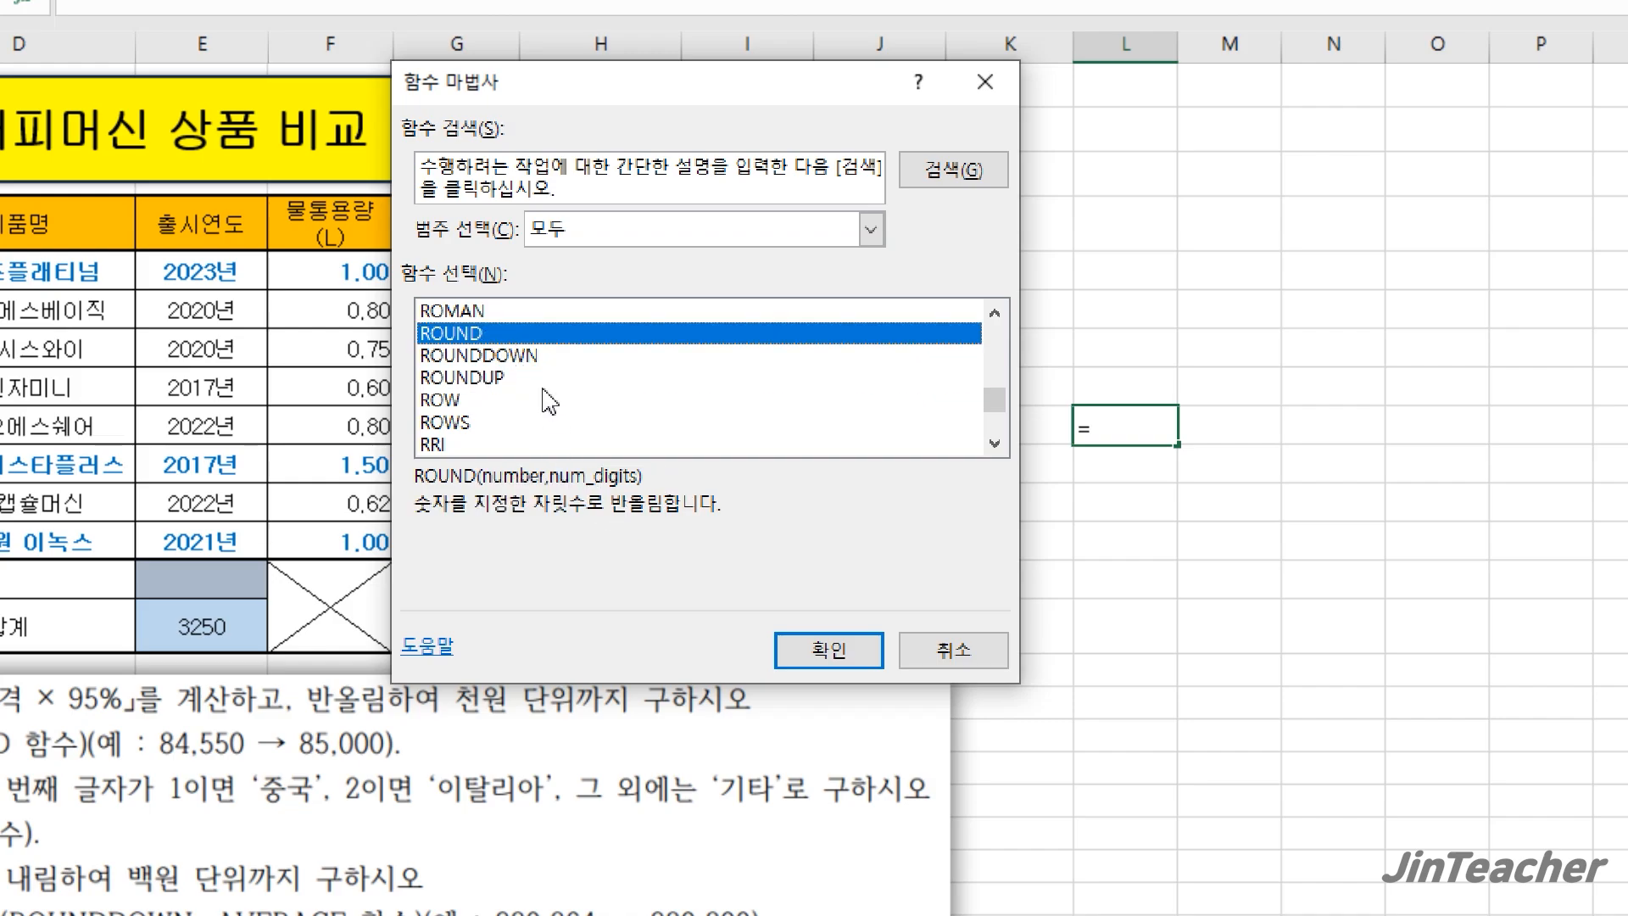
pyautogui.click(557, 359)
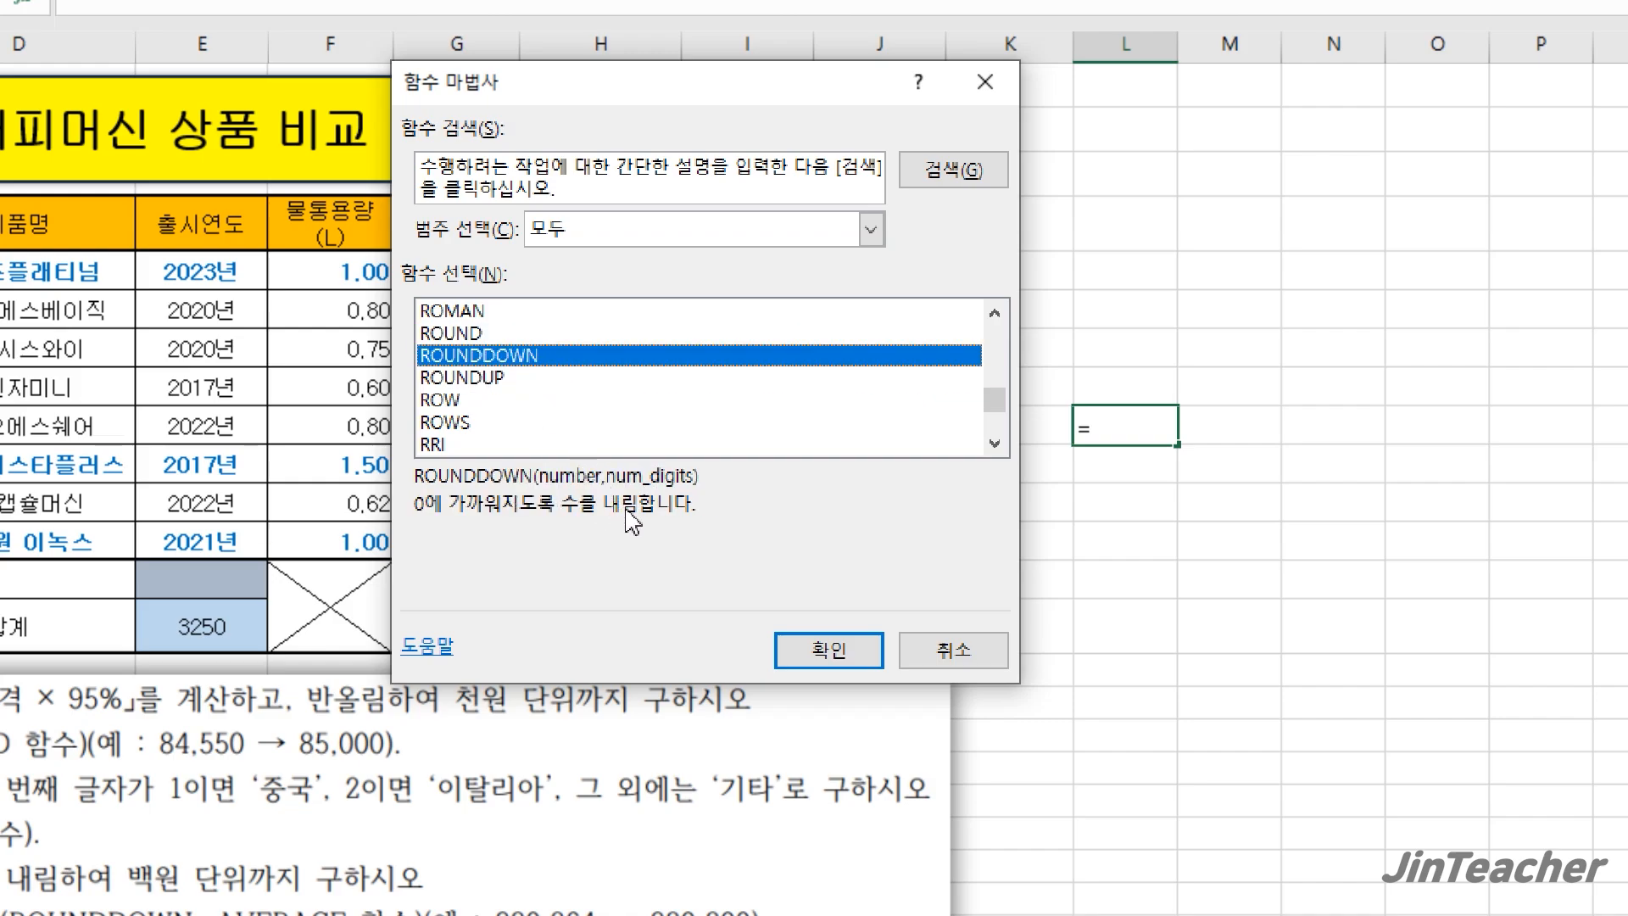
pyautogui.click(551, 380)
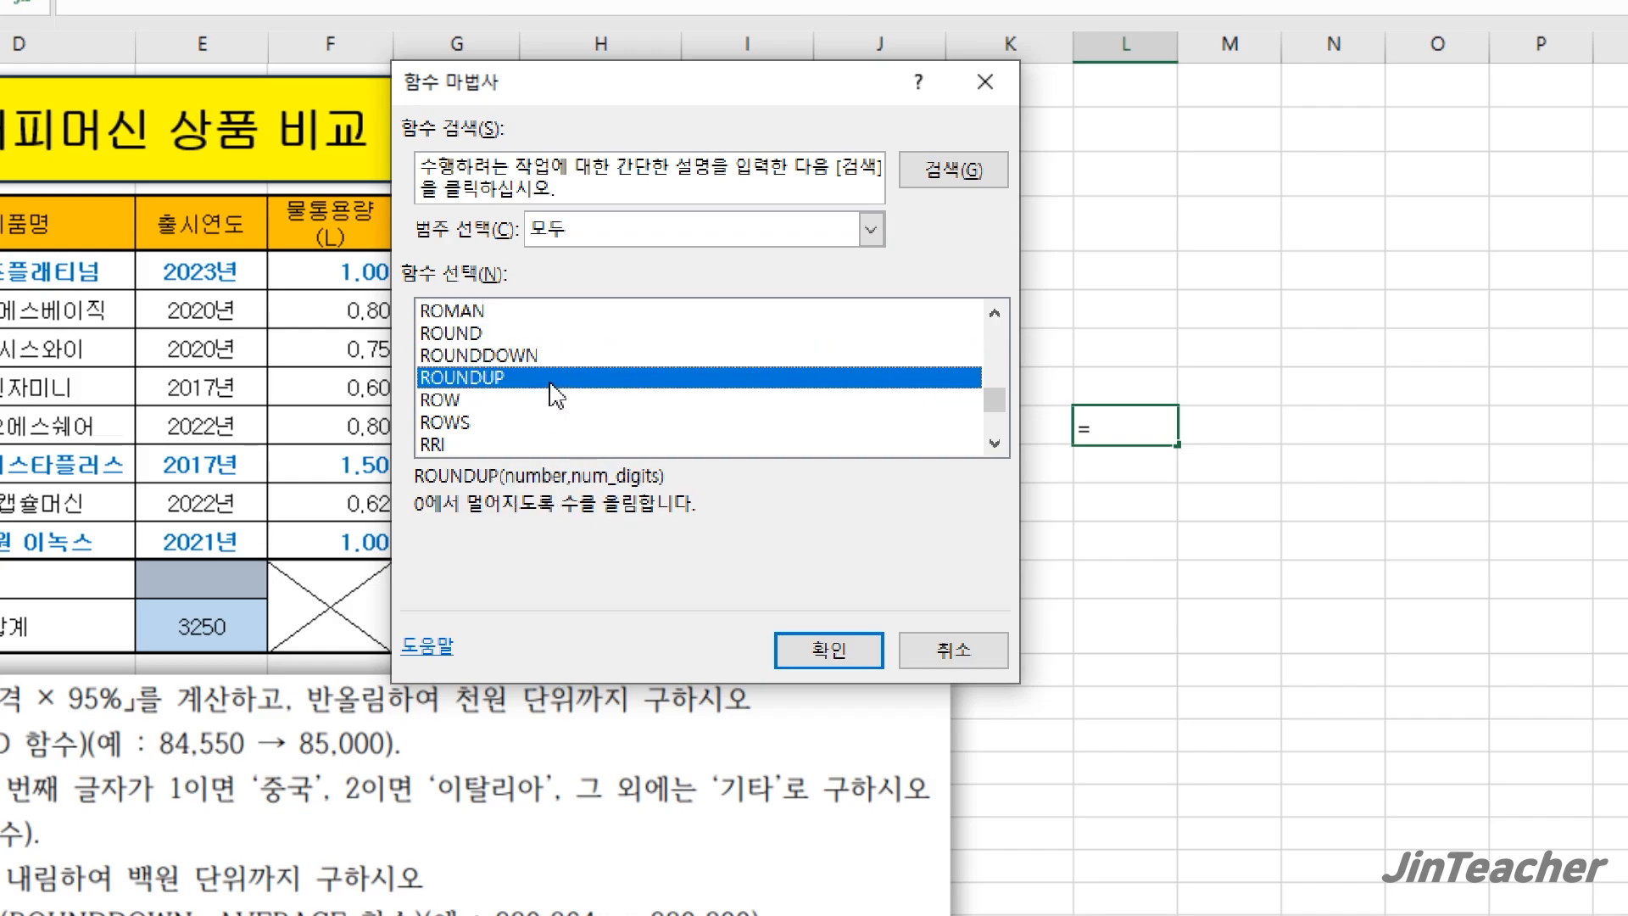
pyautogui.click(519, 335)
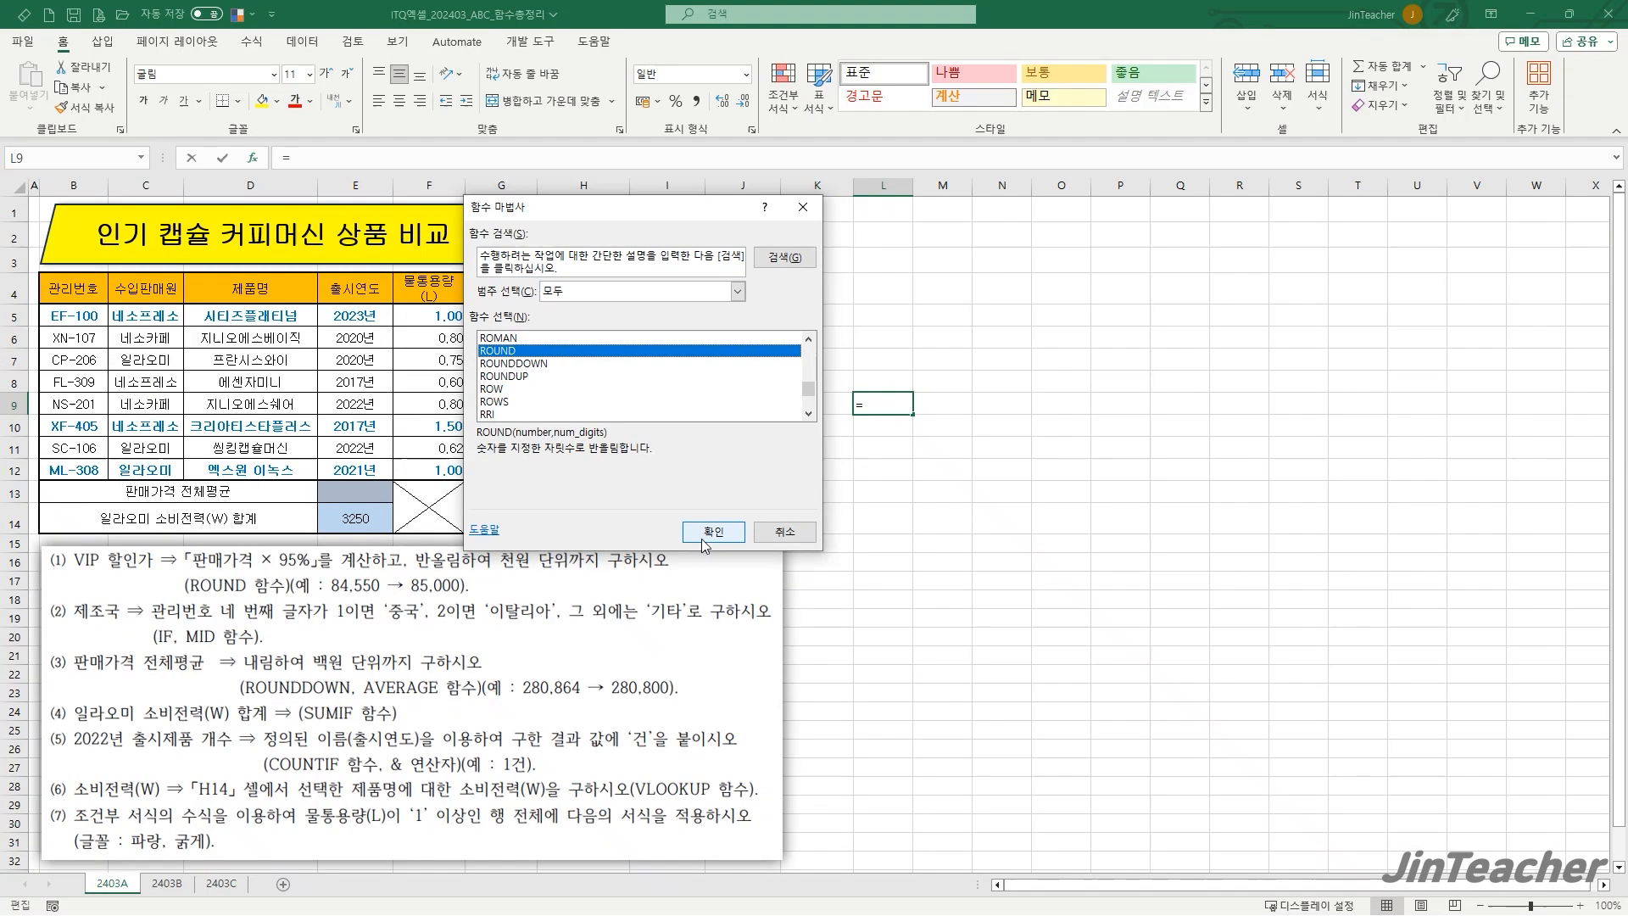
# - Insert the ROUND function in L9 and set its Number argument to 77777.77777
pyautogui.click(704, 542)
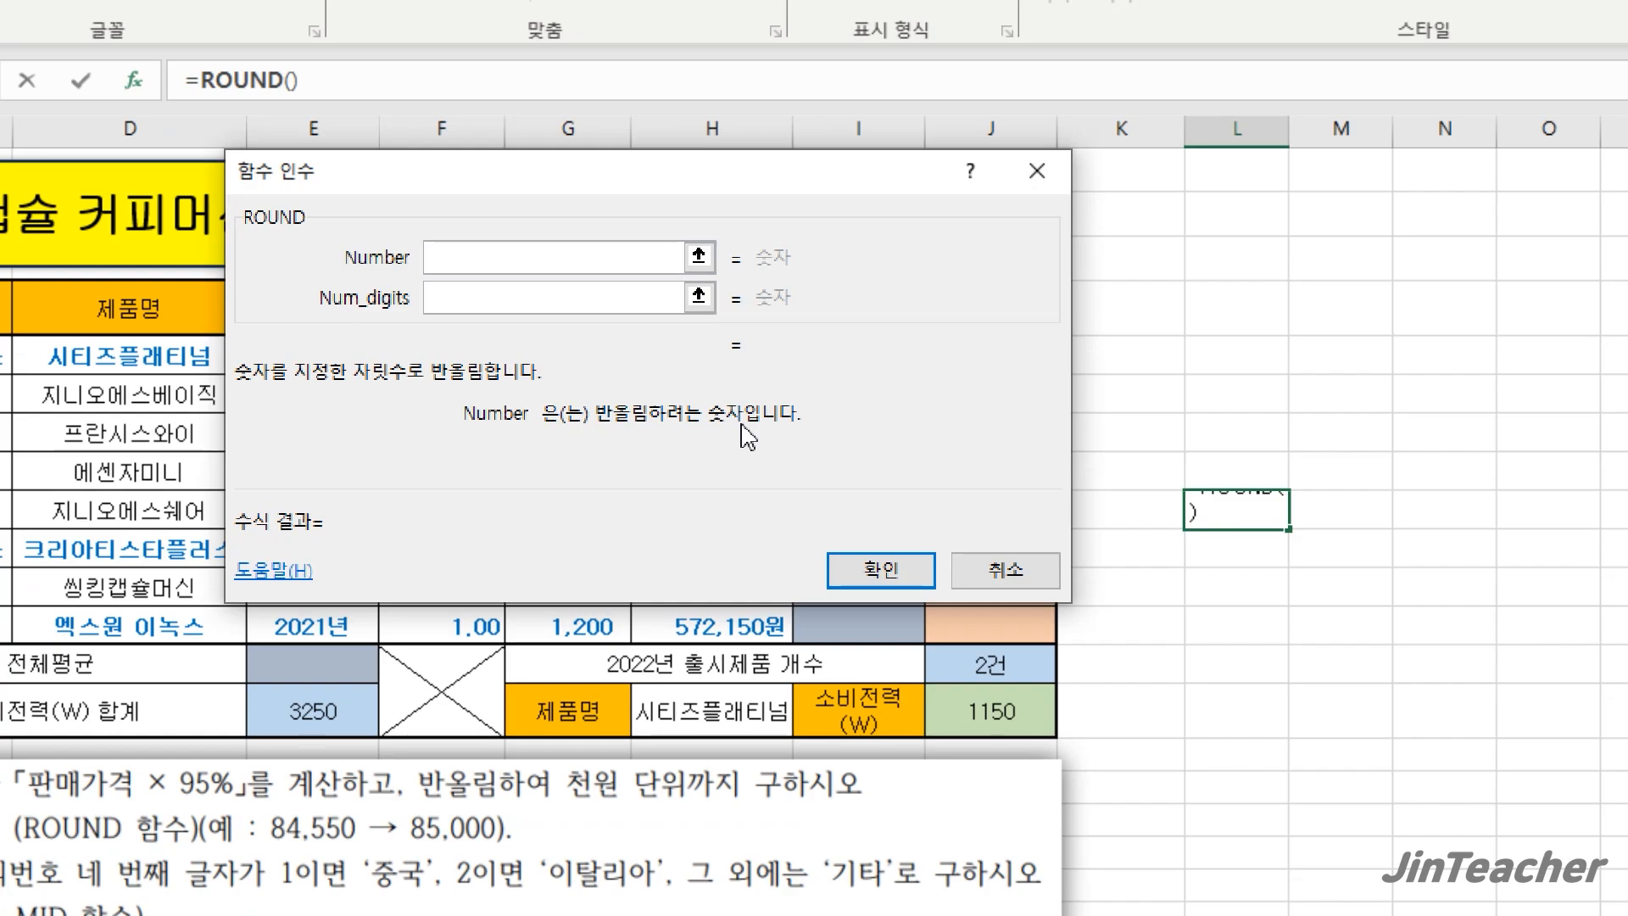
pyautogui.click(584, 301)
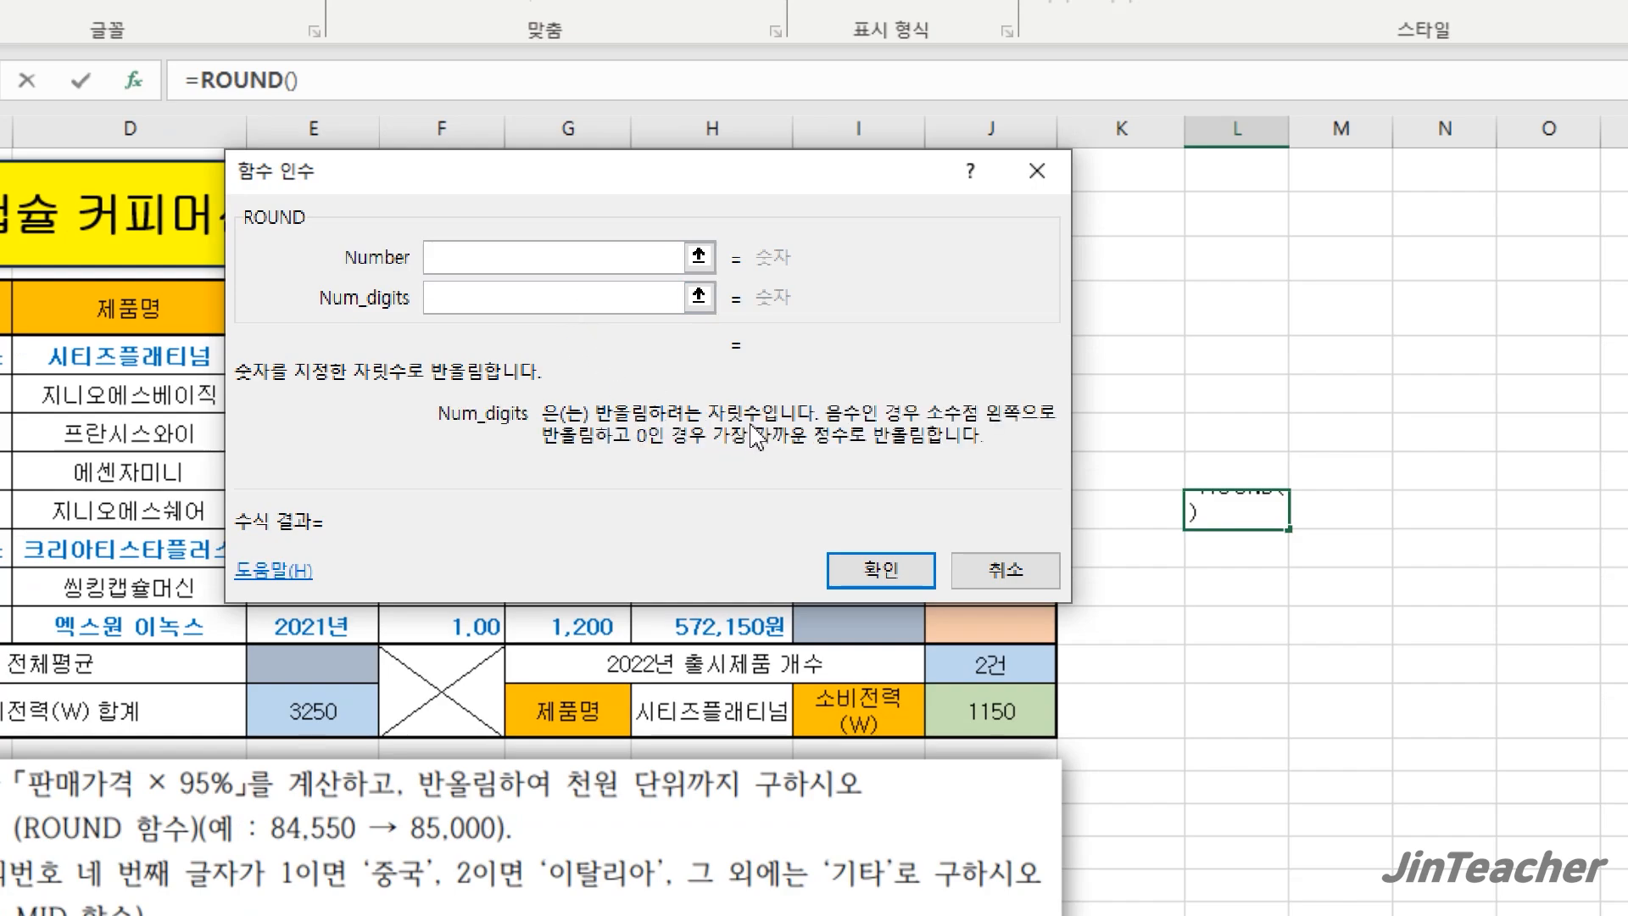
pyautogui.click(569, 268)
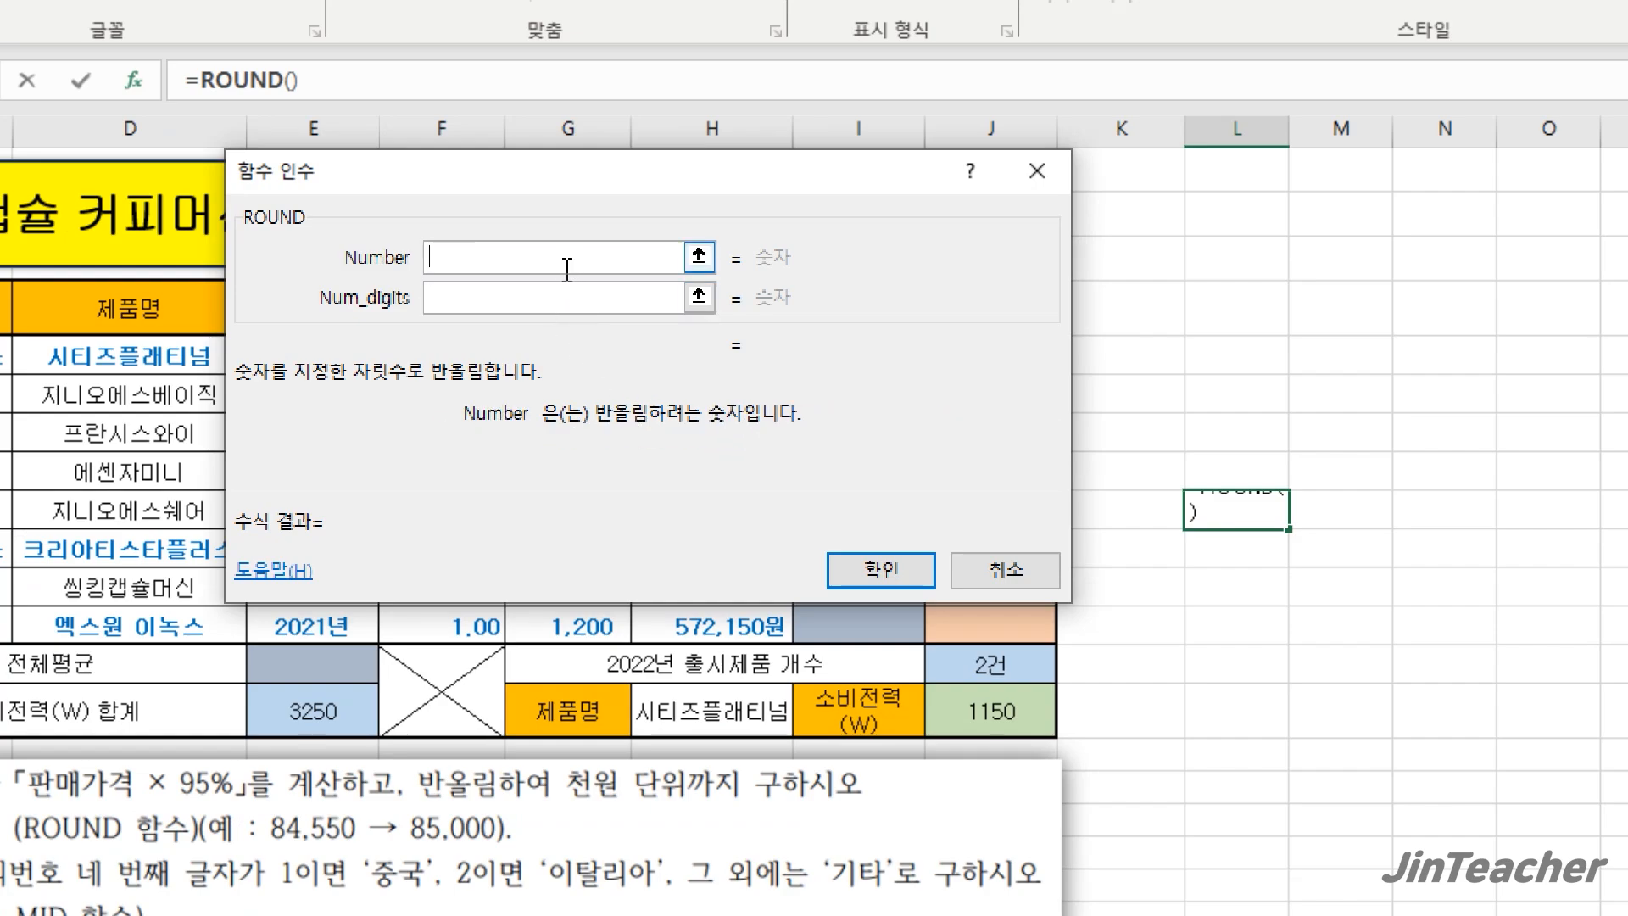
pyautogui.write('77777.77')
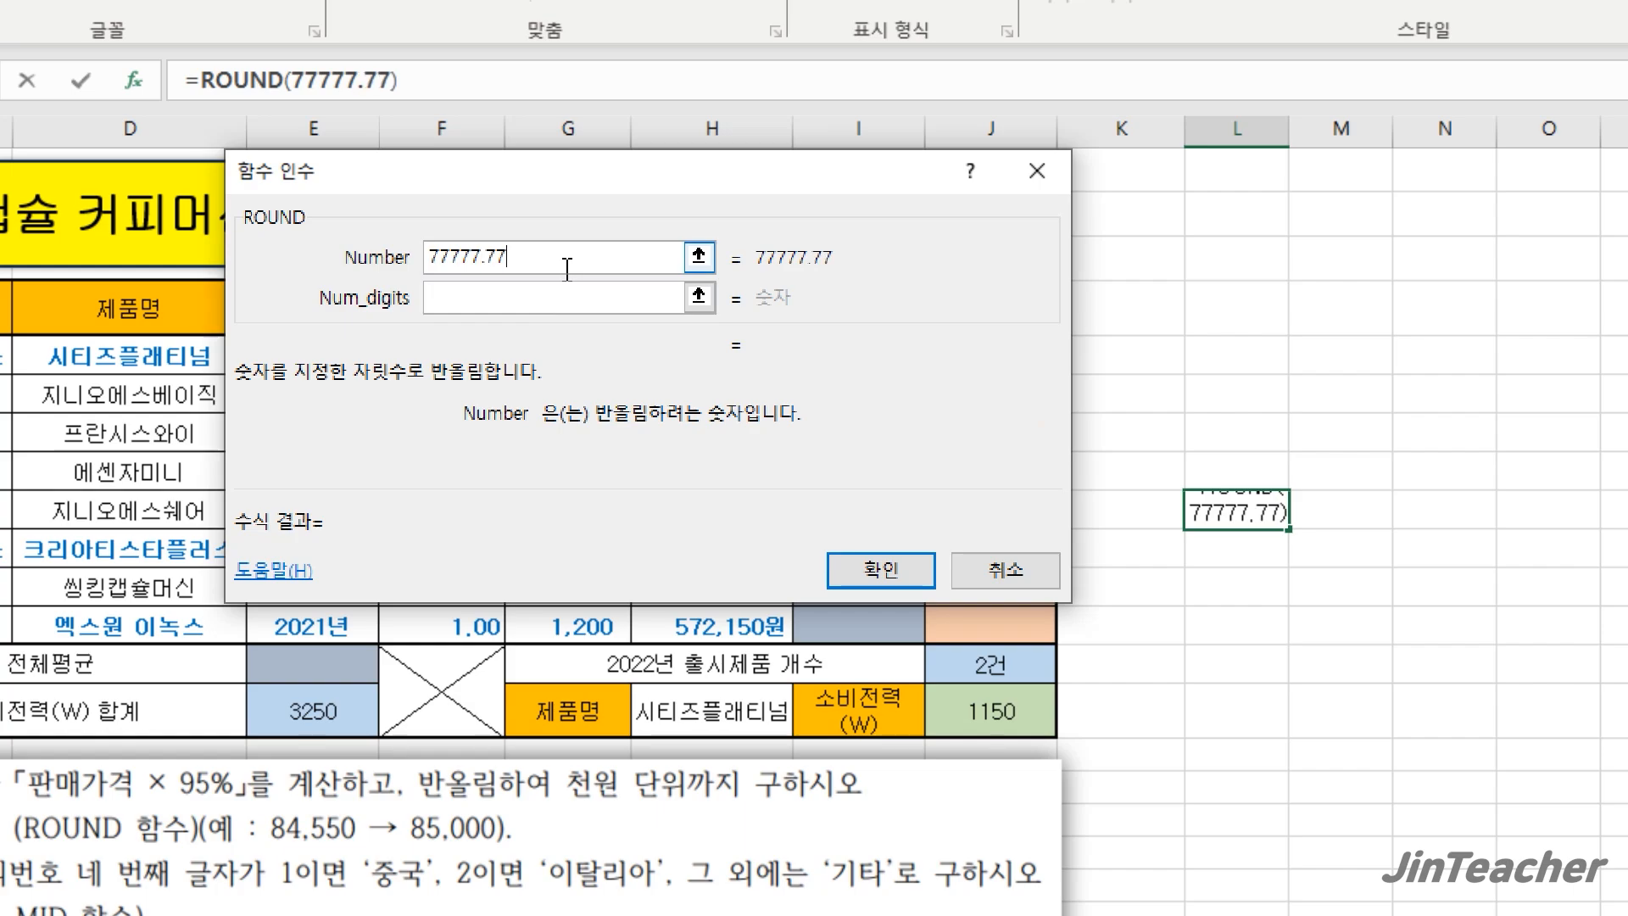
pyautogui.write('777')
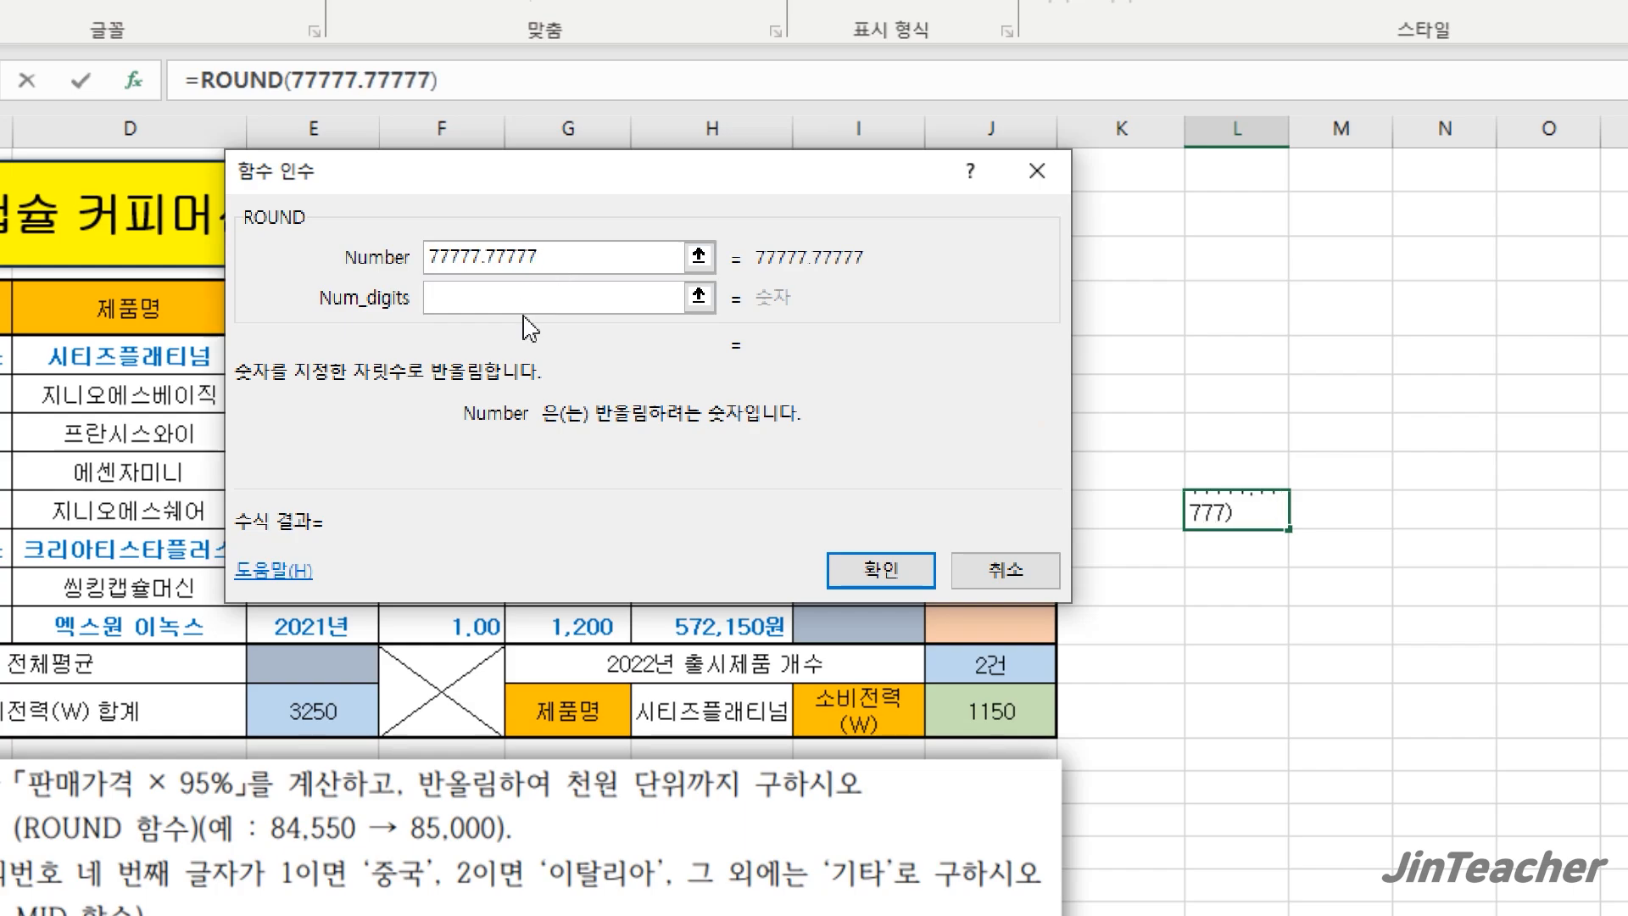
# - Try the positive values 2, 1 and 3 in turn for ROUND's Num_digits argument
pyautogui.click(543, 305)
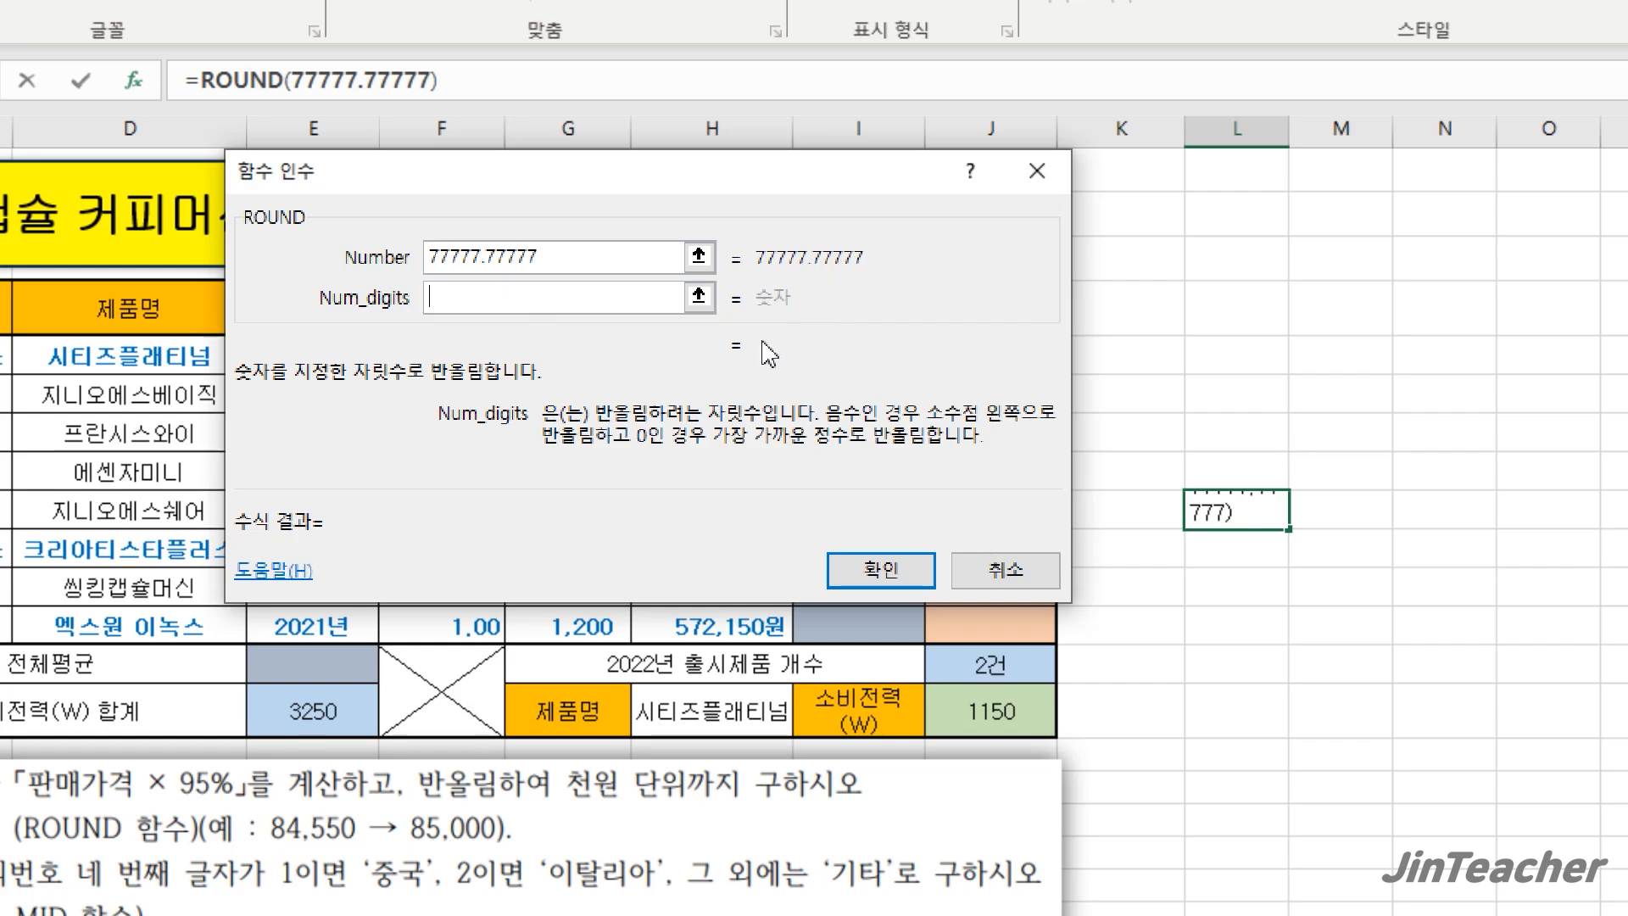
pyautogui.write('2')
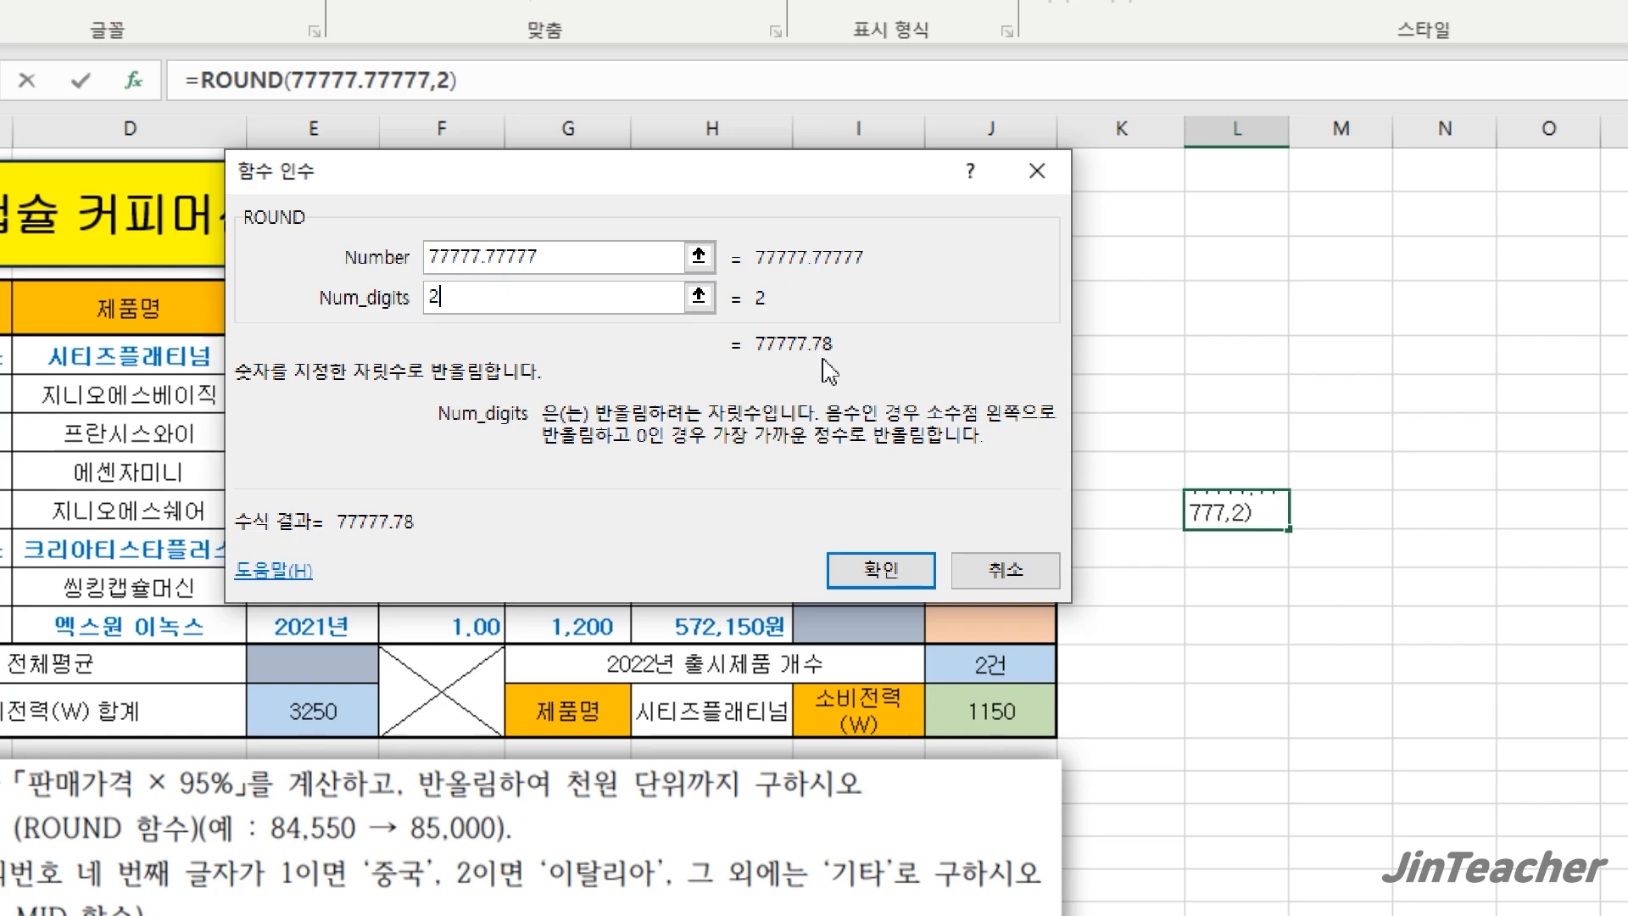
pyautogui.press('BackSpace')
pyautogui.write('1')
pyautogui.press('BackSpace')
pyautogui.write('3')
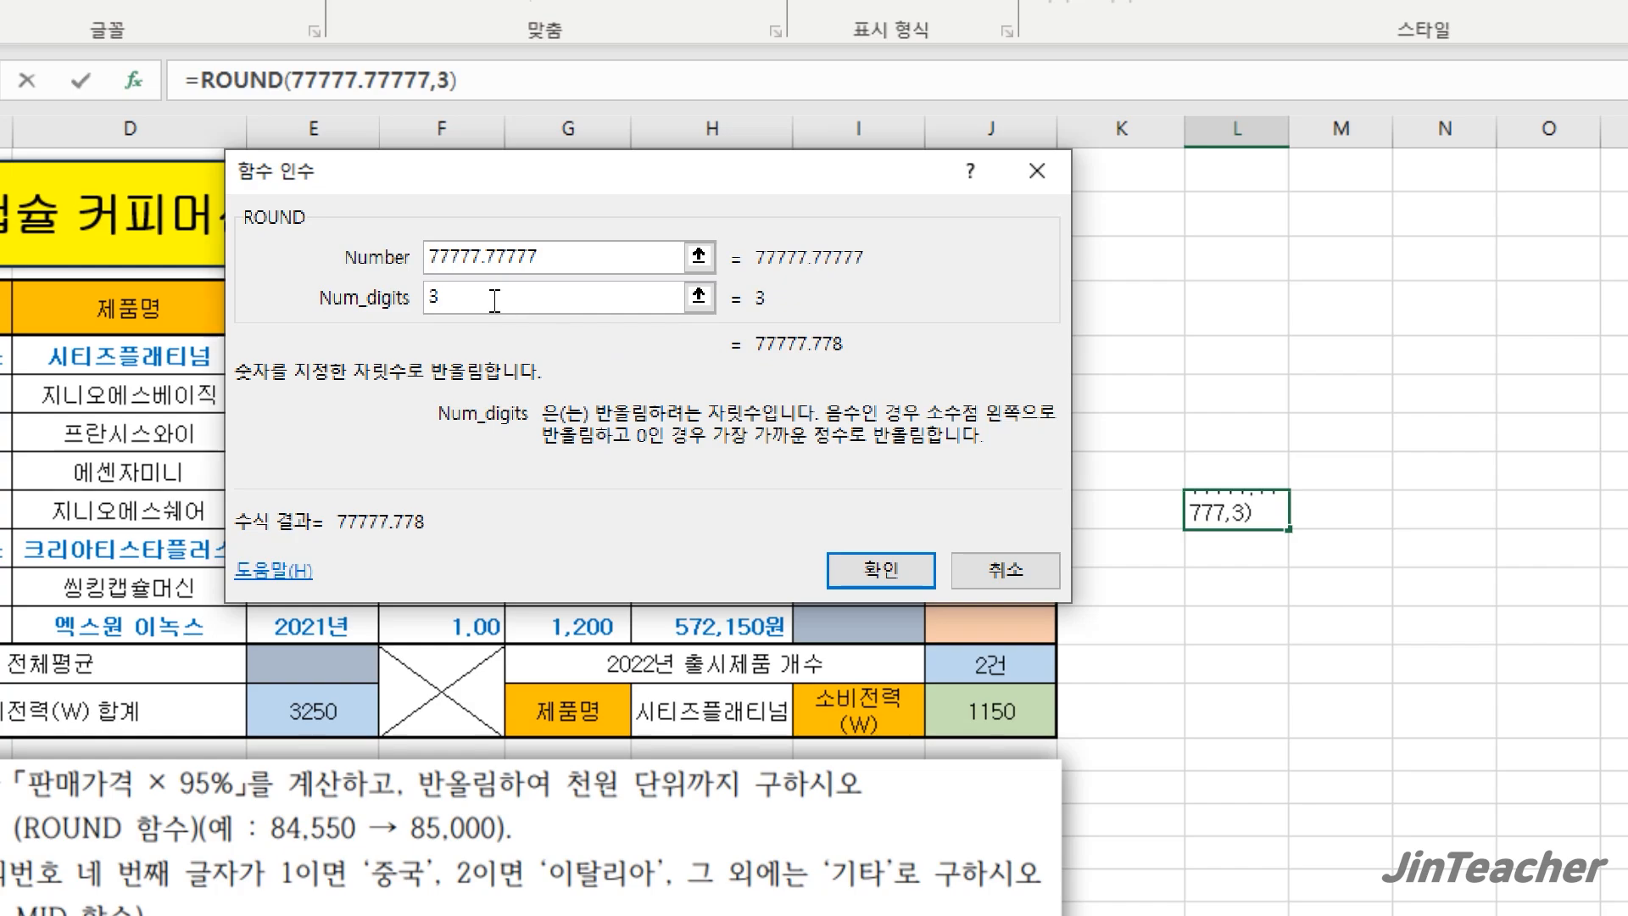
# - Try 0 and -1 in turn for ROUND's Num_digits argument to compare whole-number rounding
pyautogui.press('BackSpace')
pyautogui.write('0')
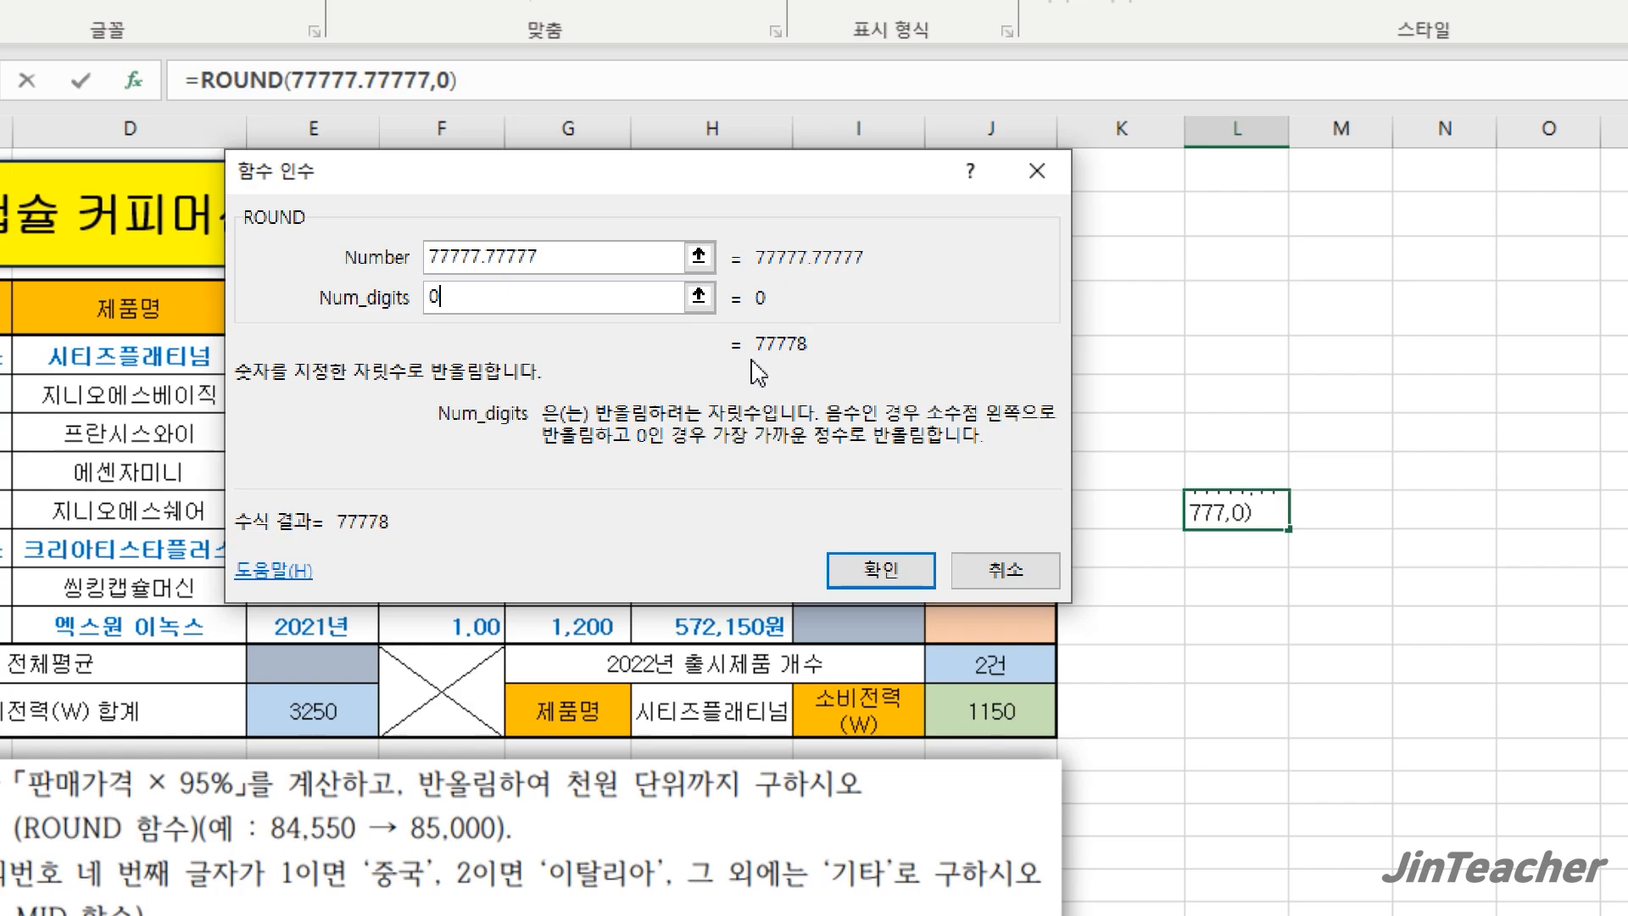
pyautogui.press('BackSpace')
pyautogui.write('-1')
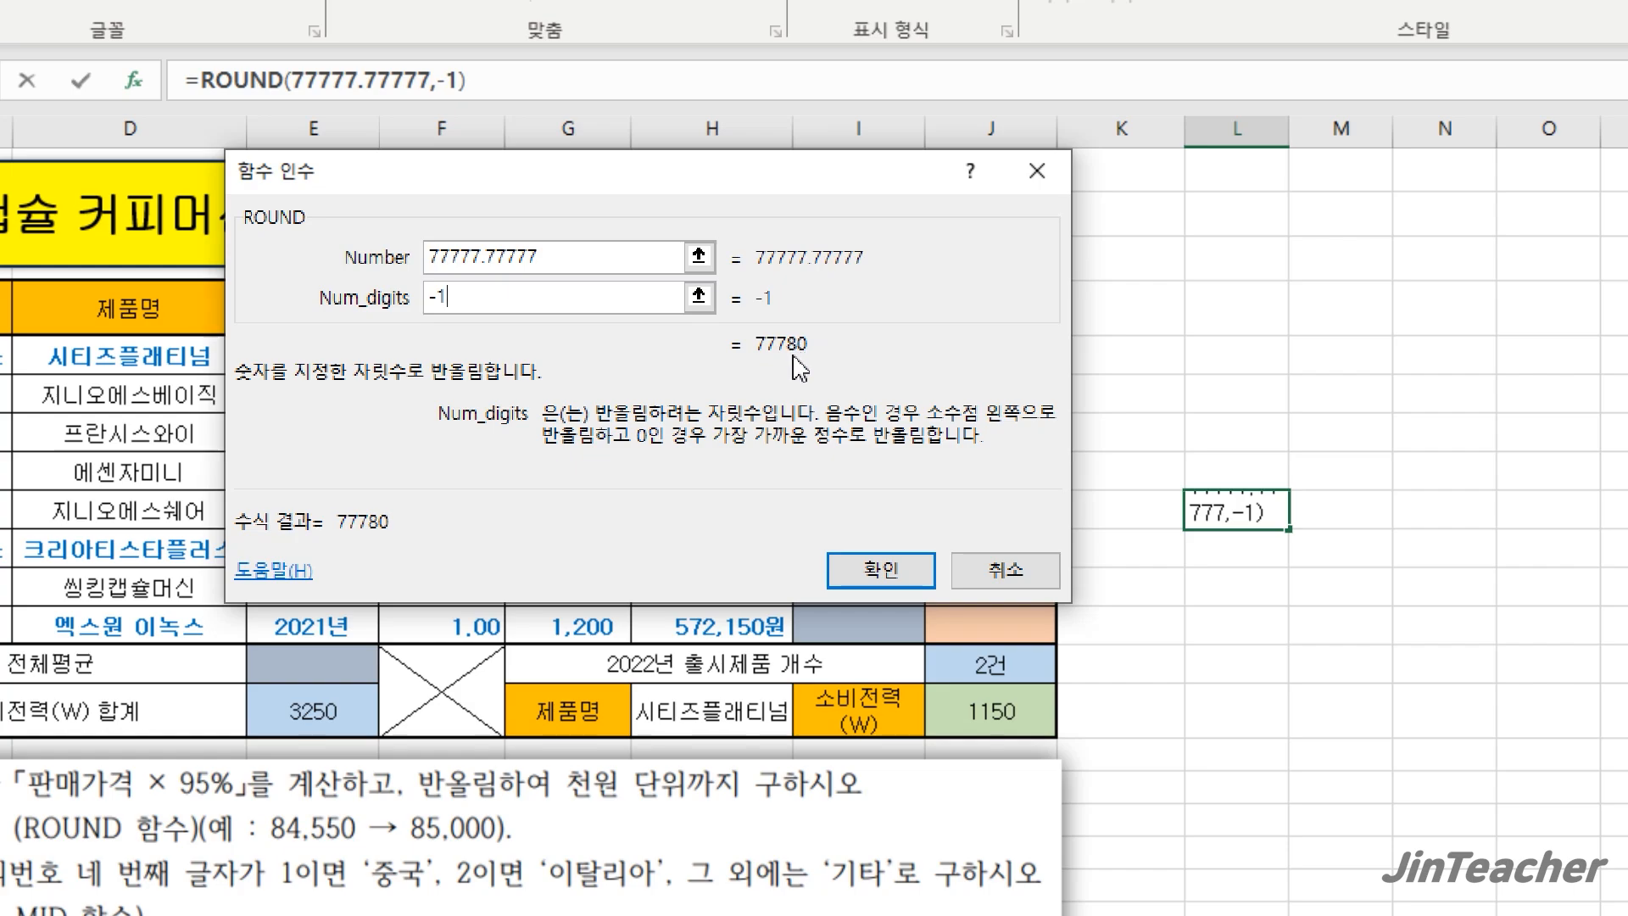
# - Try -2 and -3 for ROUND's Num_digits argument, and set it back to -2
pyautogui.press('BackSpace')
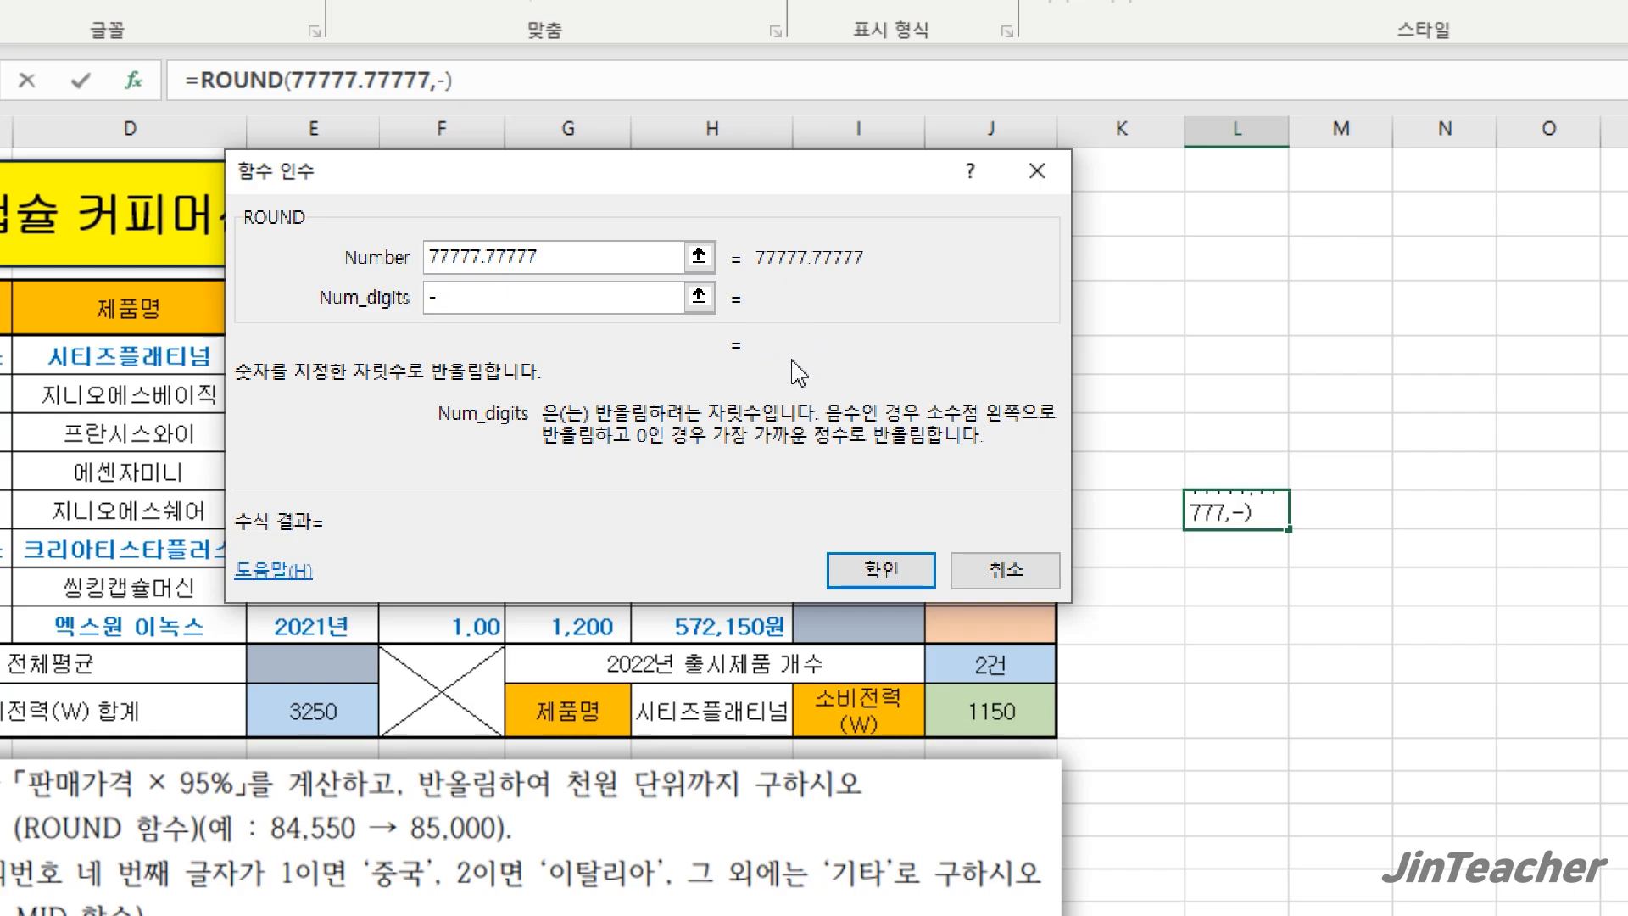
pyautogui.write('2')
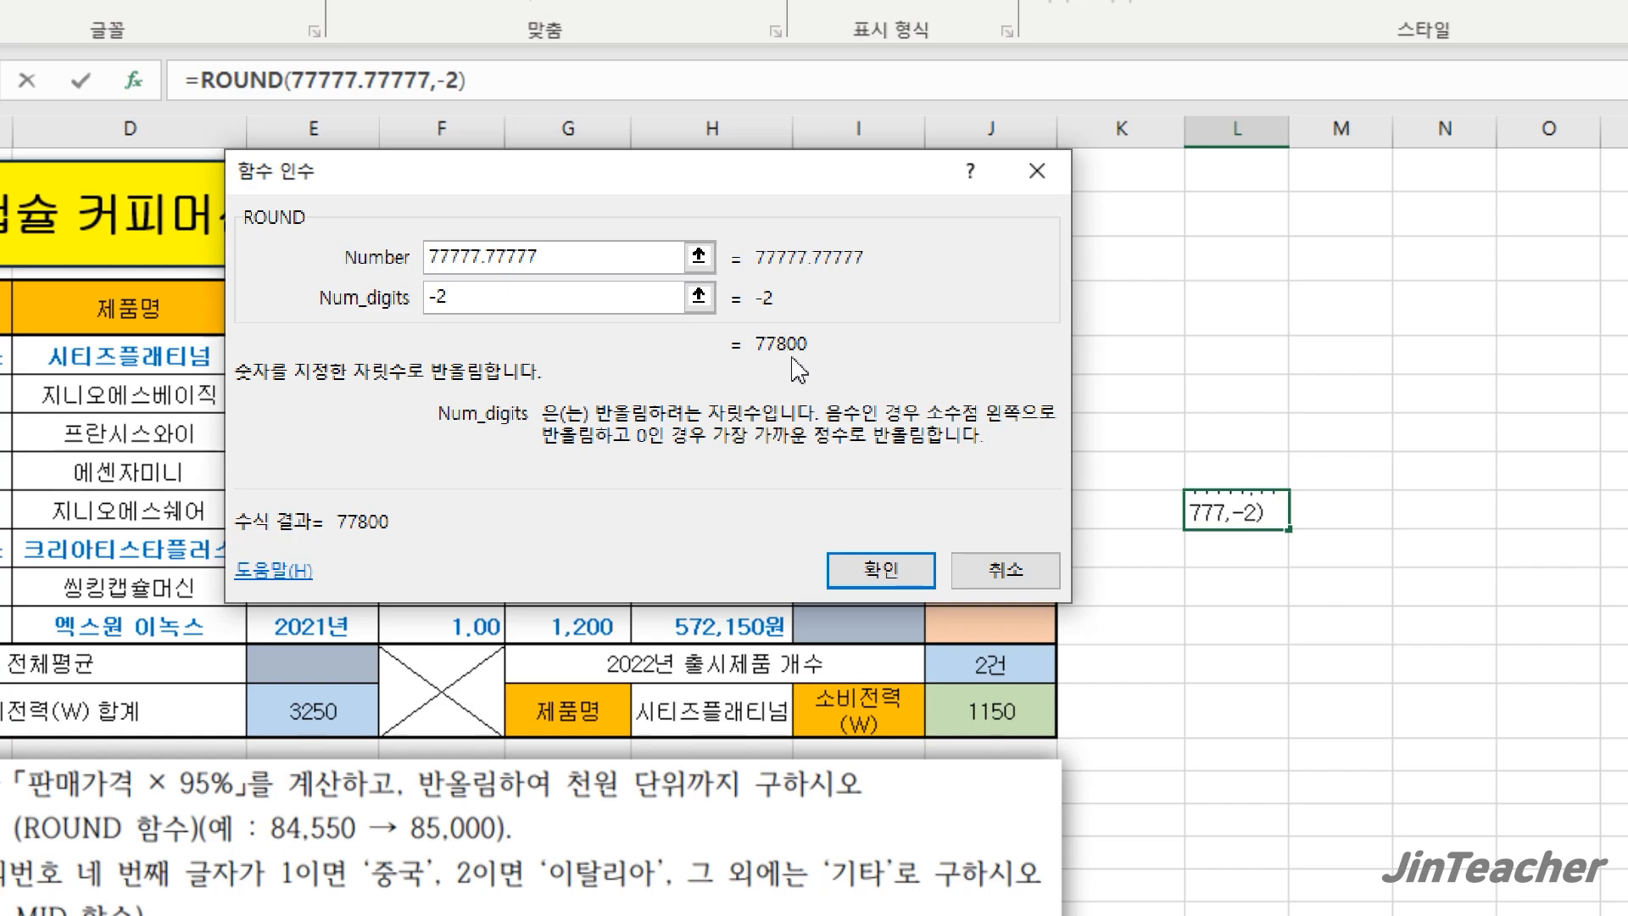
pyautogui.press('BackSpace')
pyautogui.write('3')
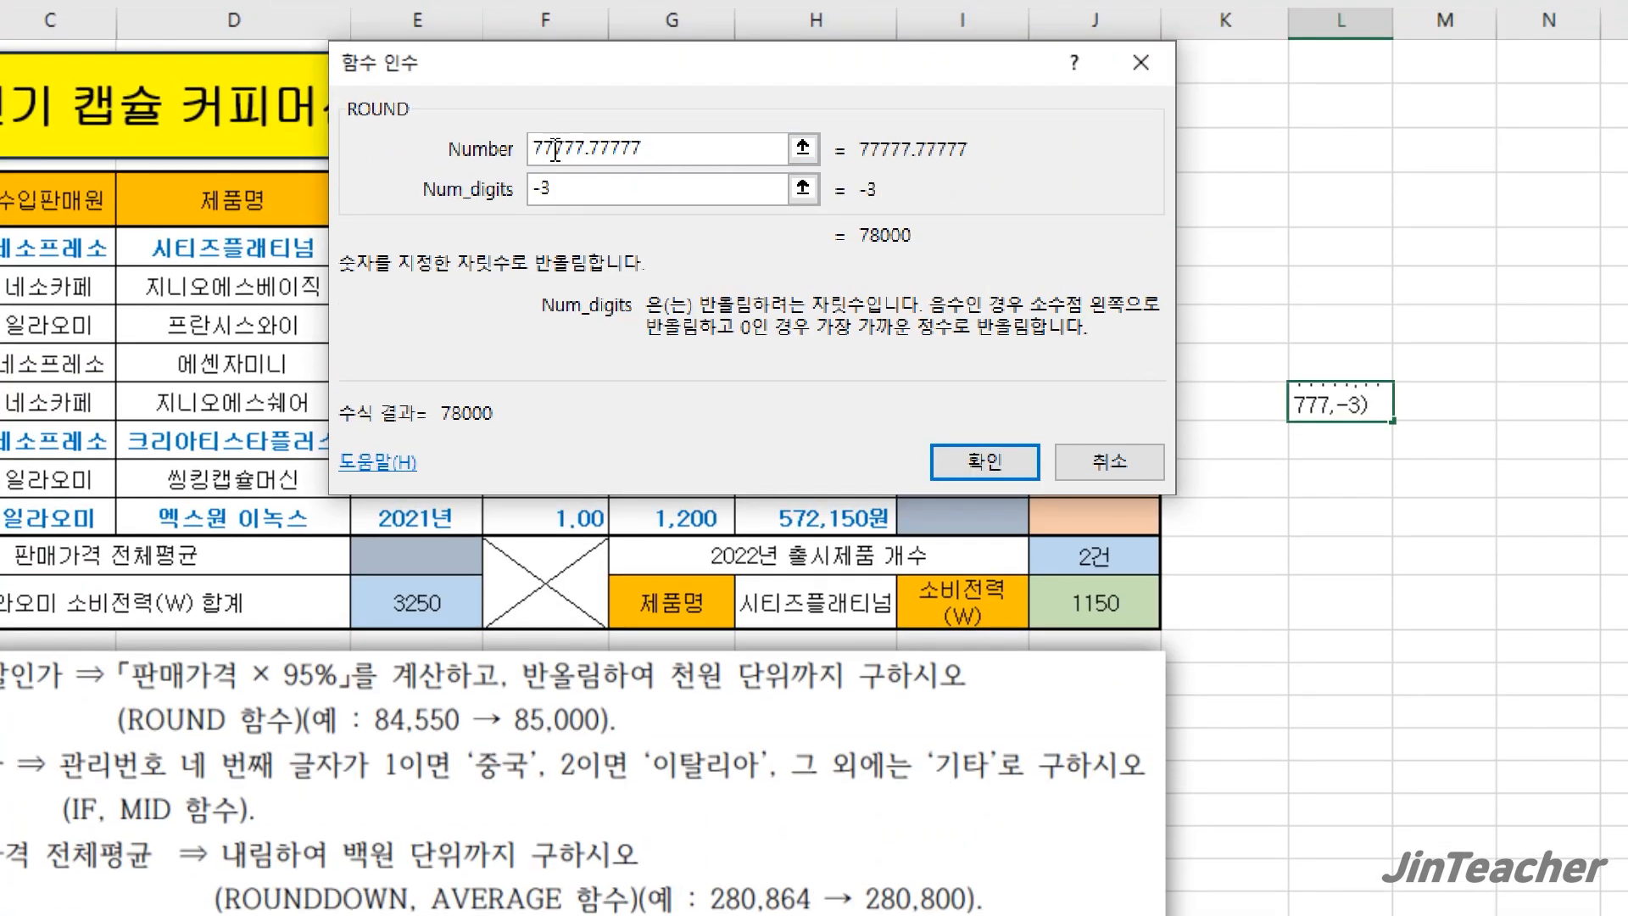
pyautogui.press('BackSpace')
pyautogui.write('2')
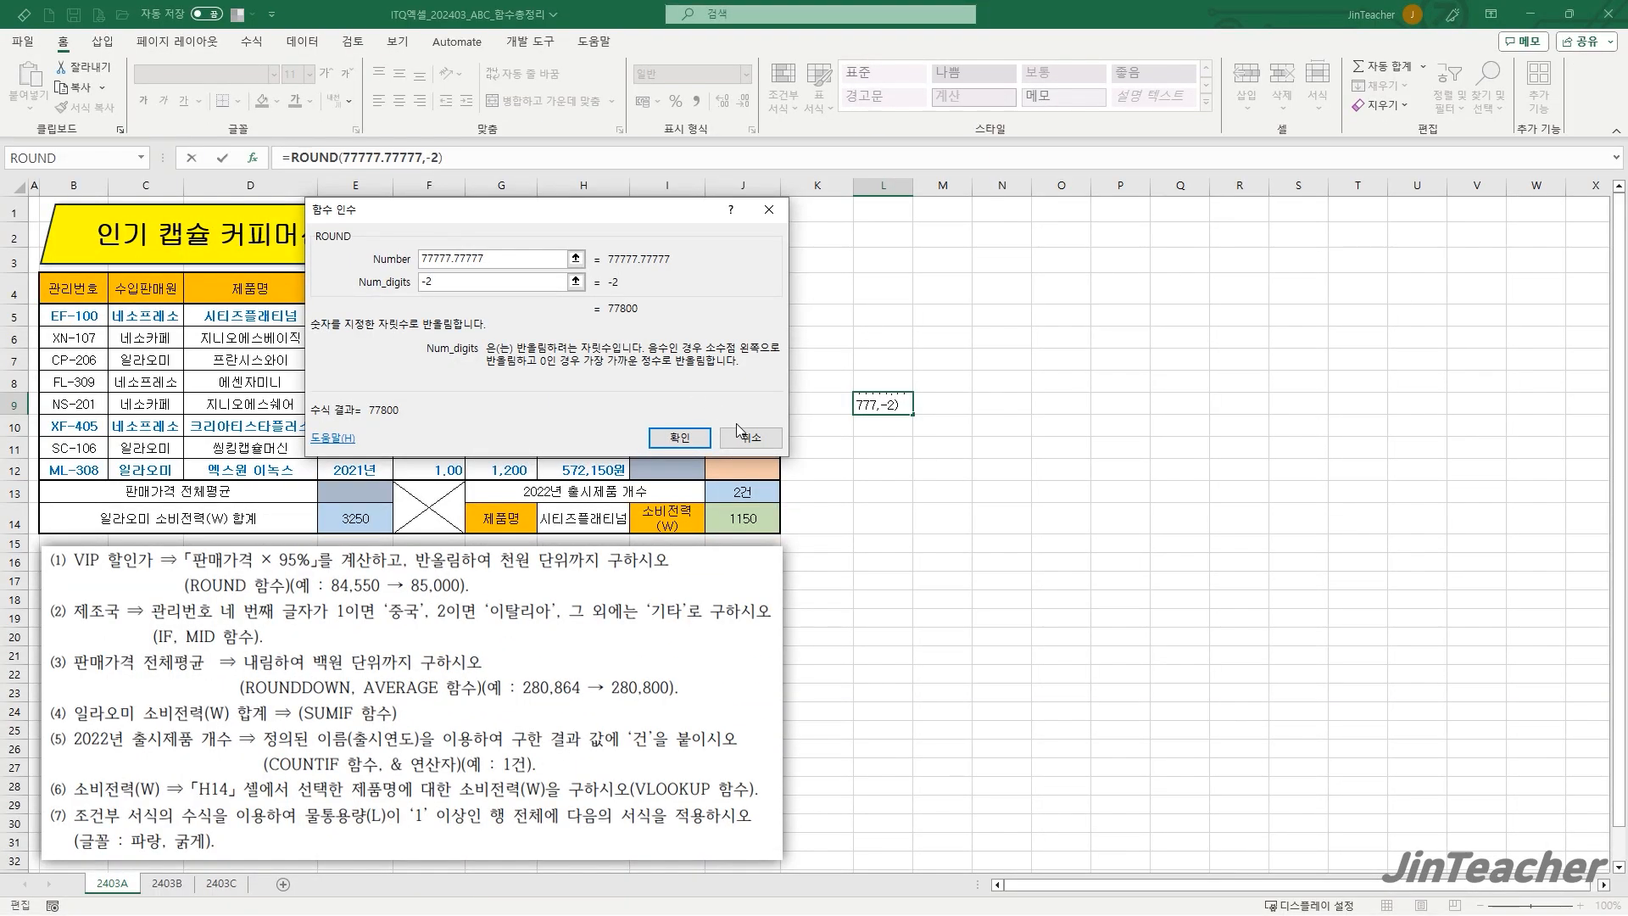
# - Discard the ROUND trial in L9 and insert the ROUND function in I5, the first VIP 할인가 cell
pyautogui.click(1109, 461)
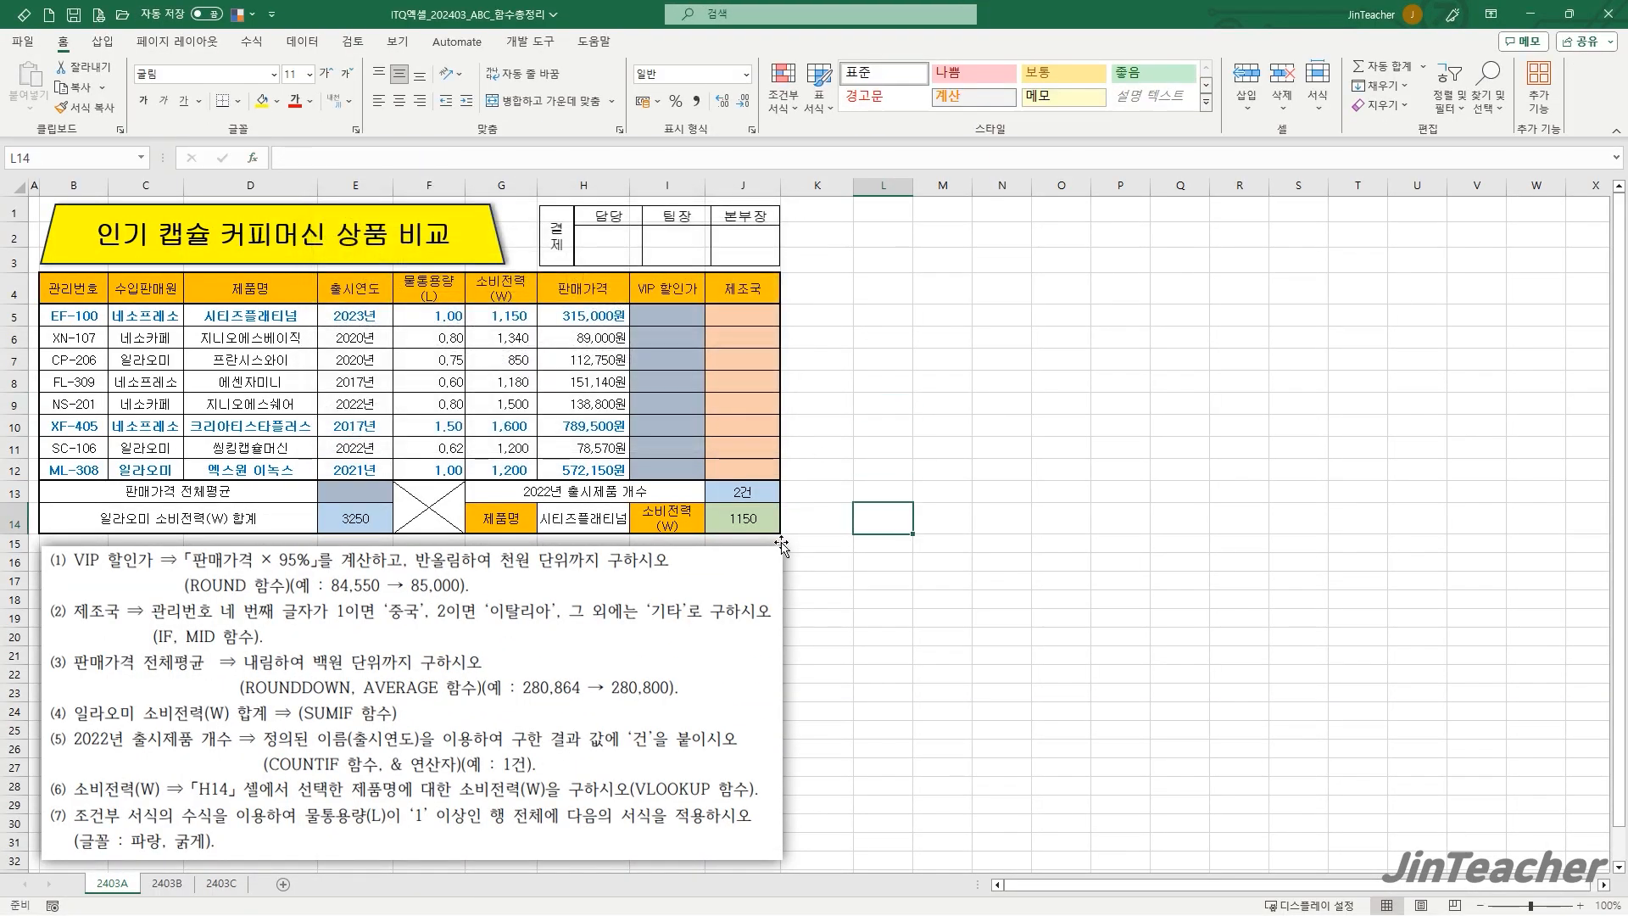
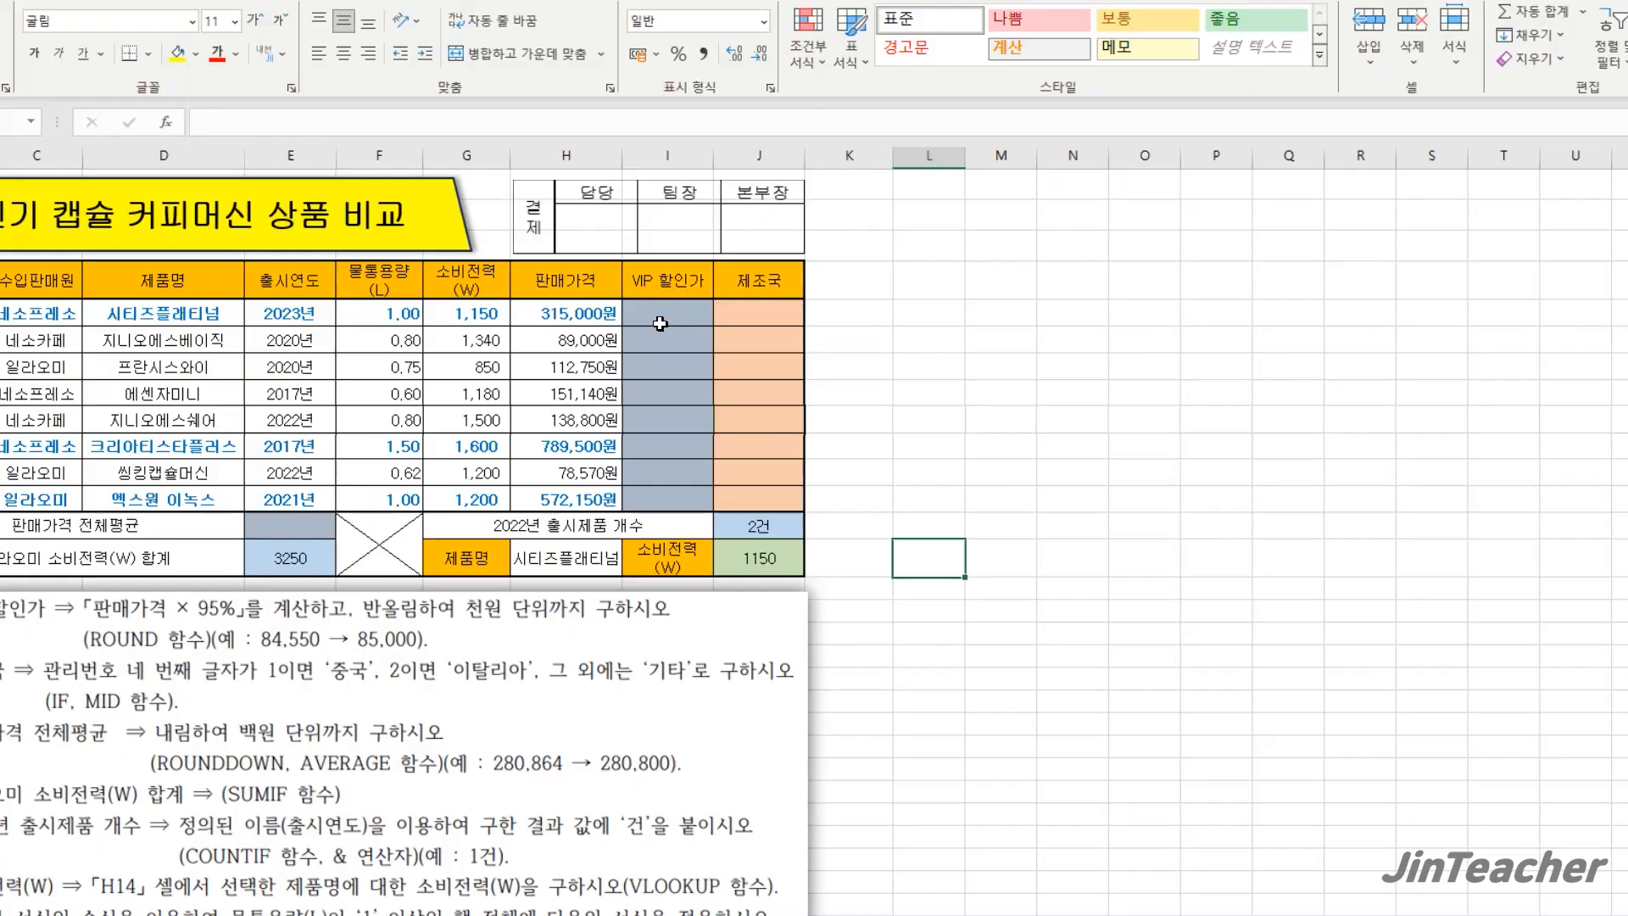
pyautogui.click(1150, 98)
pyautogui.click(547, 318)
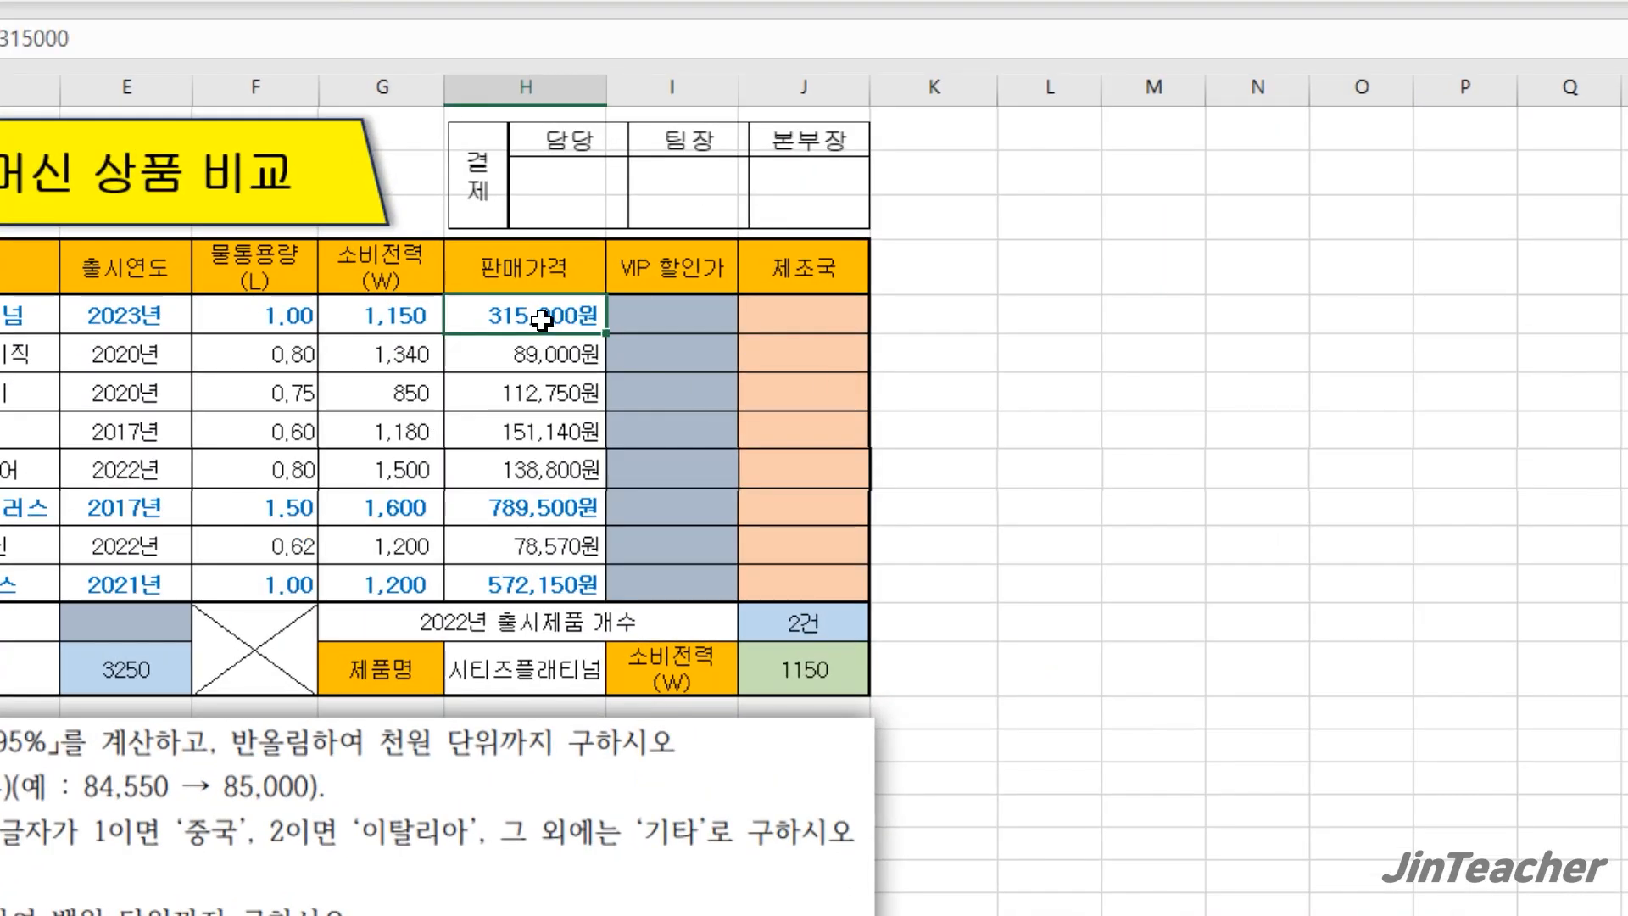
pyautogui.click(649, 323)
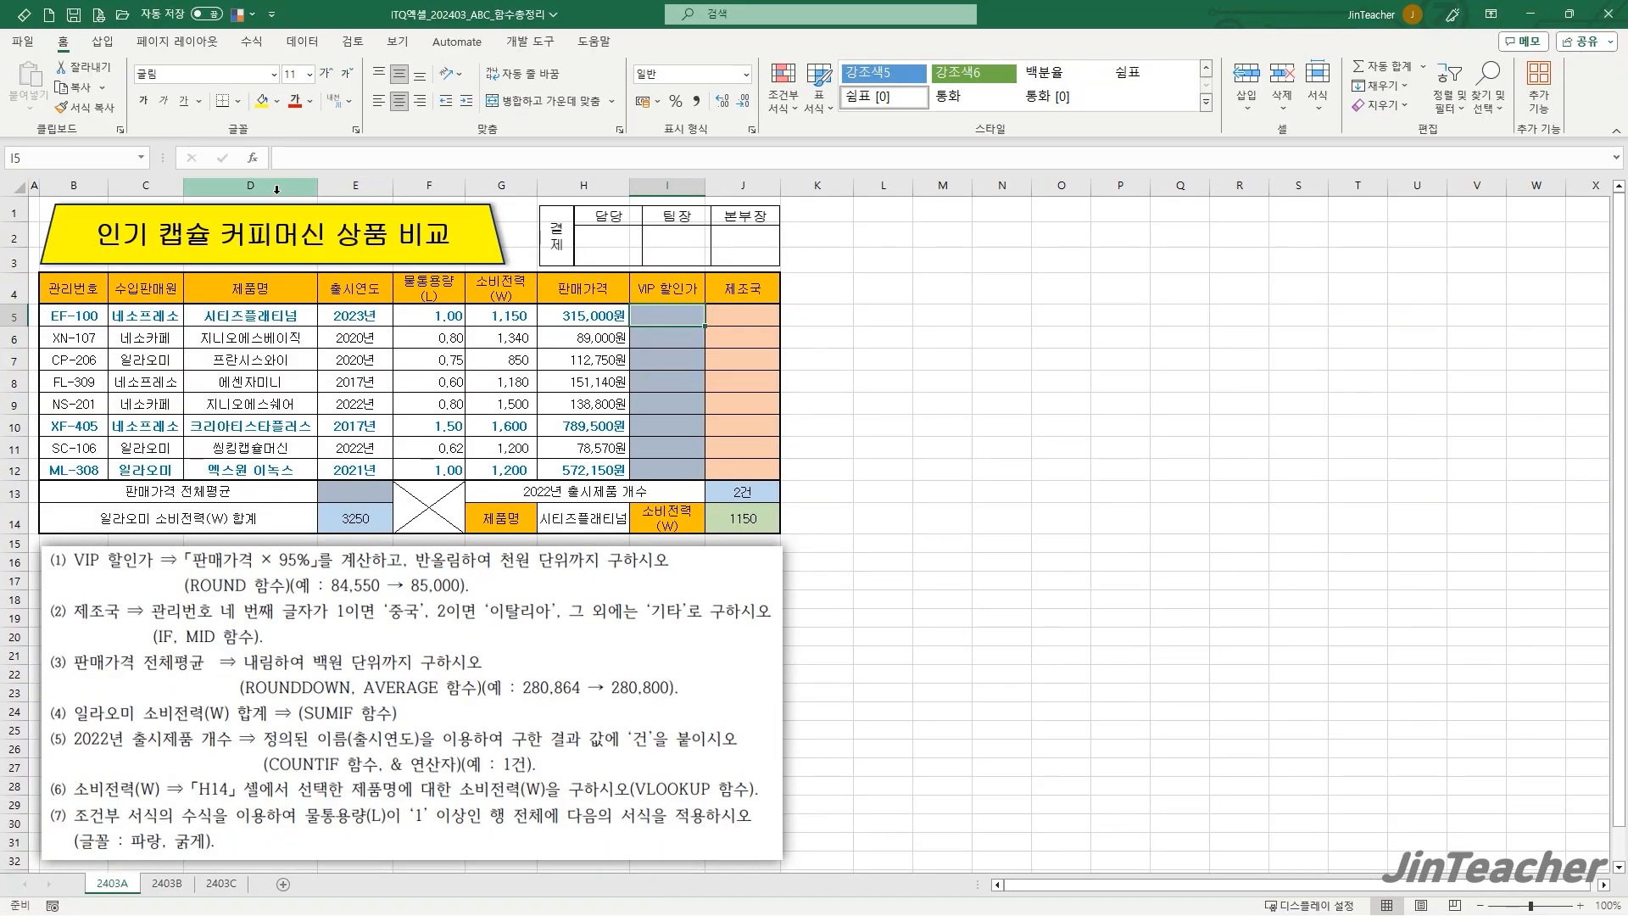
pyautogui.click(252, 158)
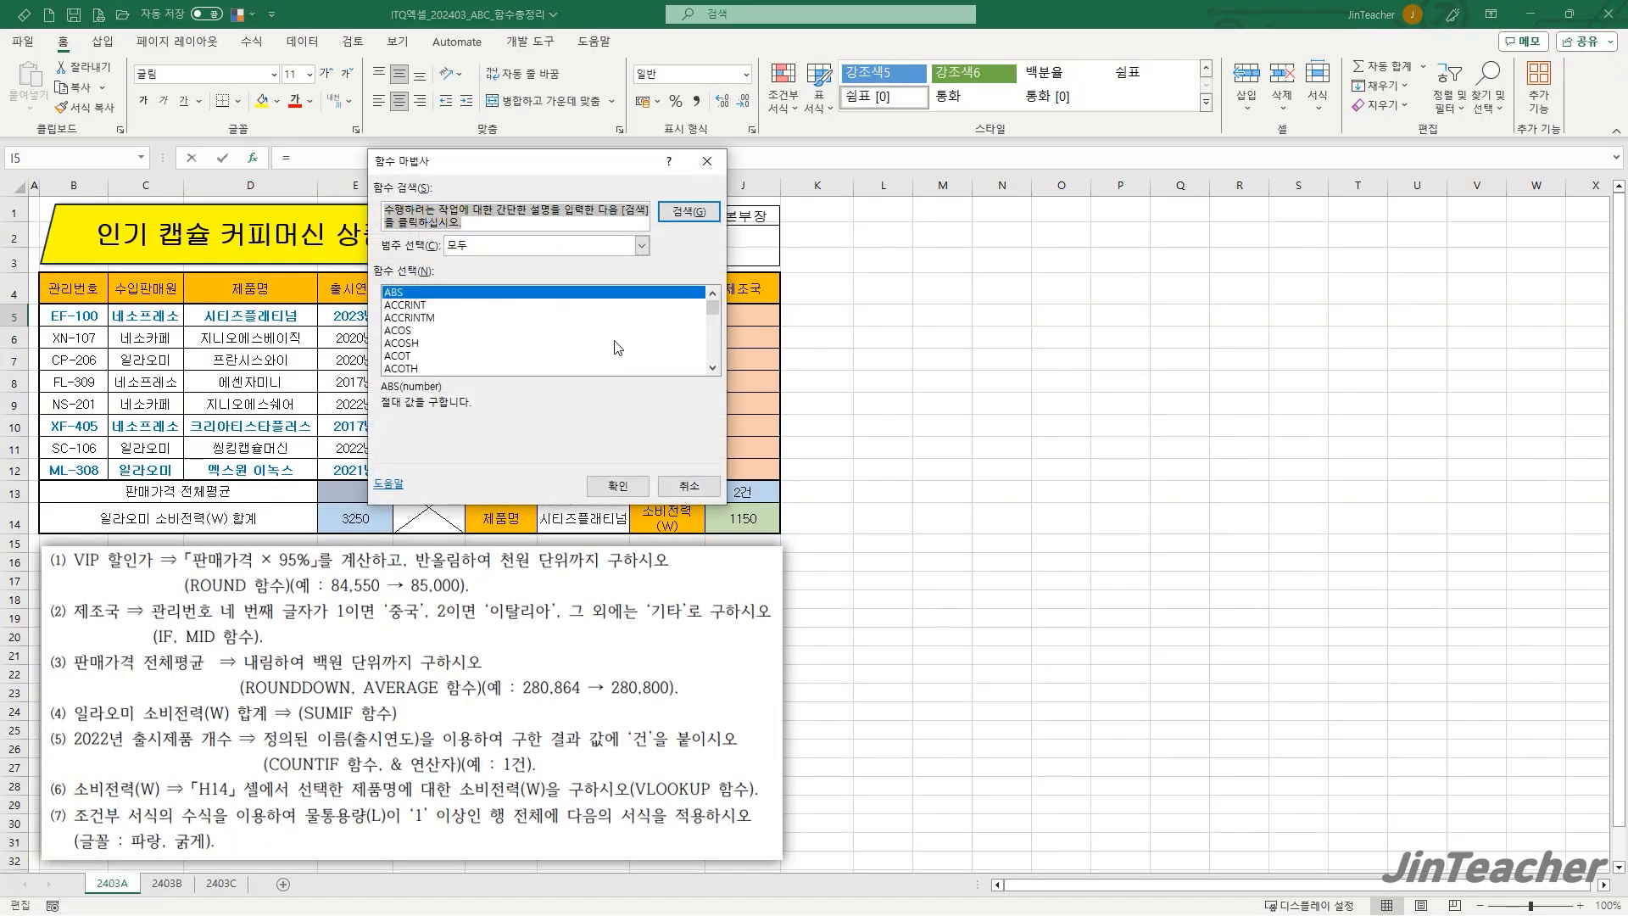
pyautogui.click(612, 344)
pyautogui.press('r')
pyautogui.scroll(-4, 495, 339)
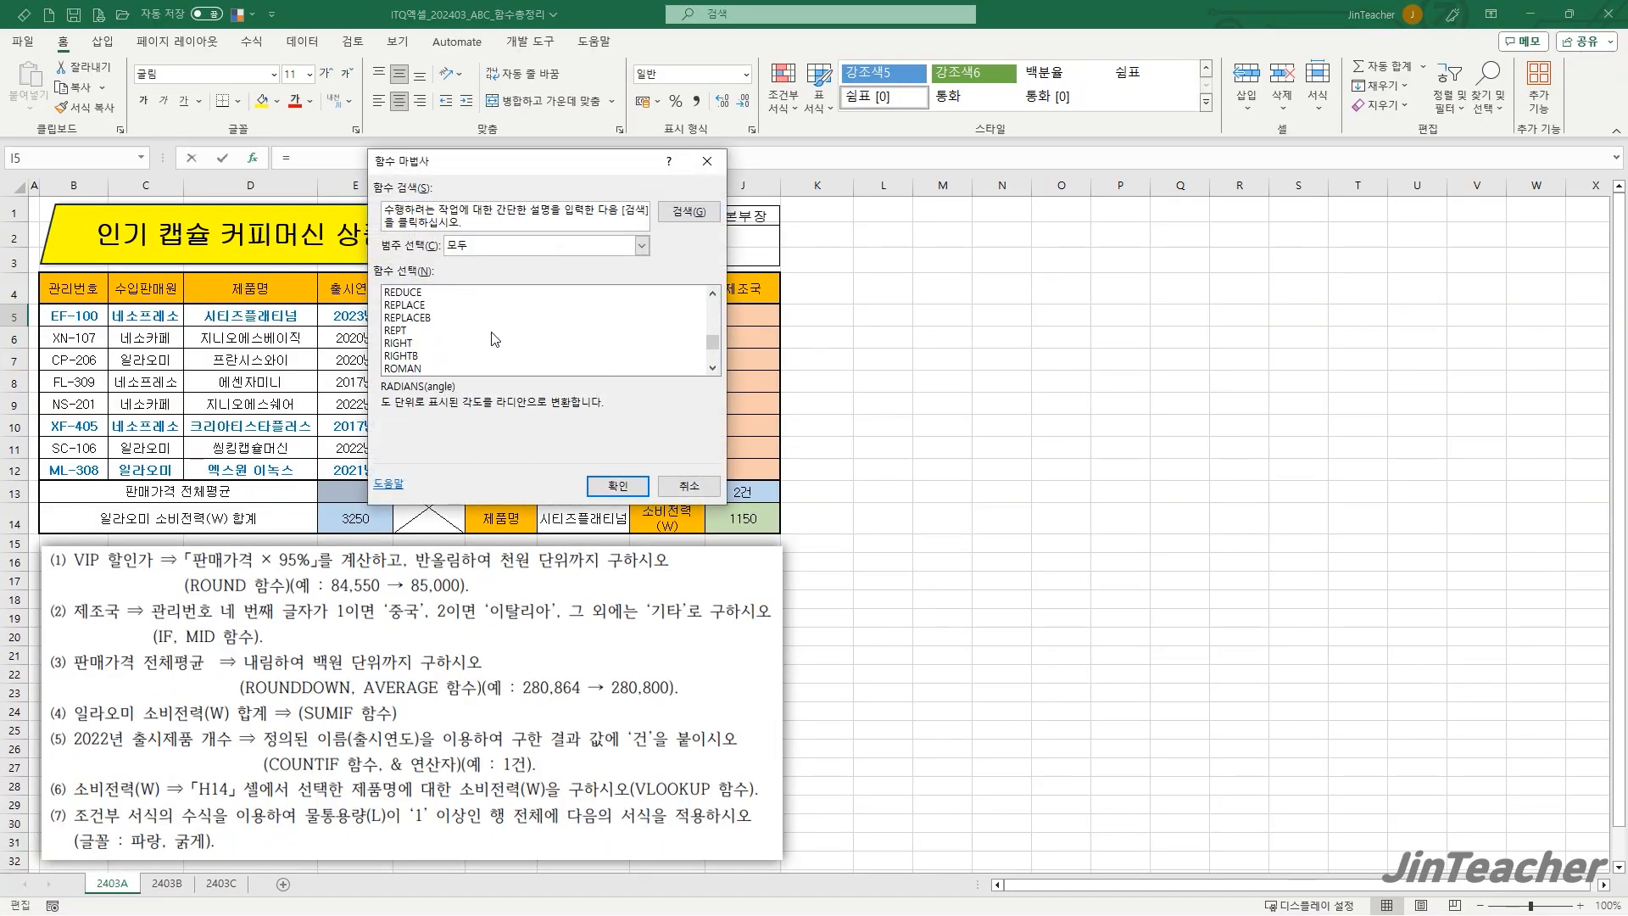
pyautogui.scroll(-1, 430, 367)
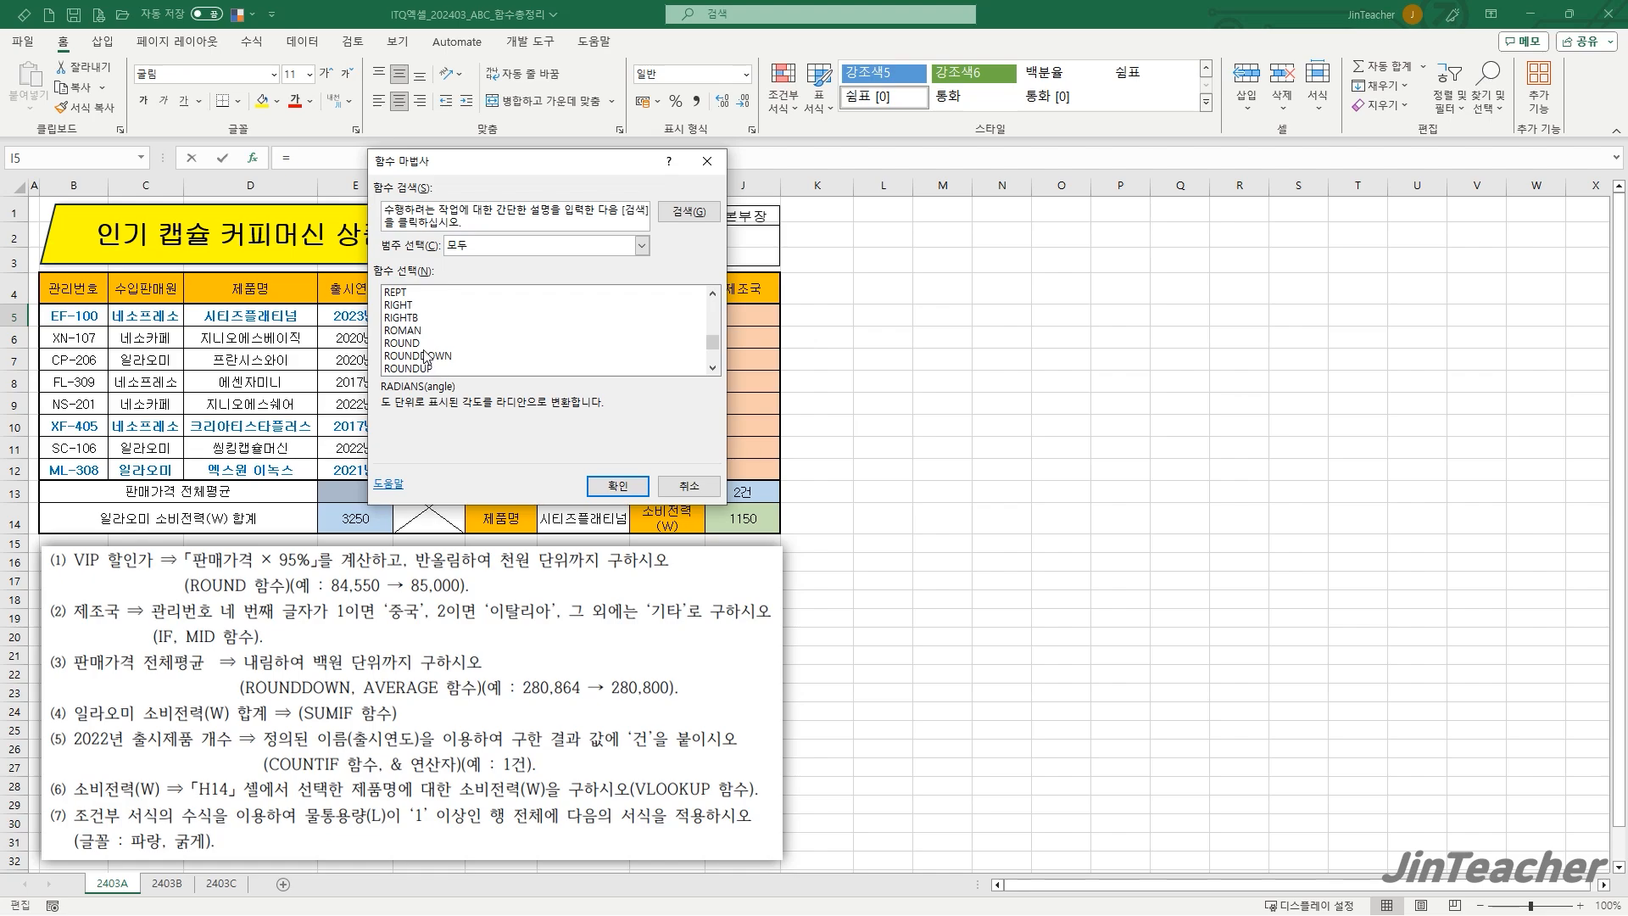
pyautogui.click(433, 356)
pyautogui.click(441, 343)
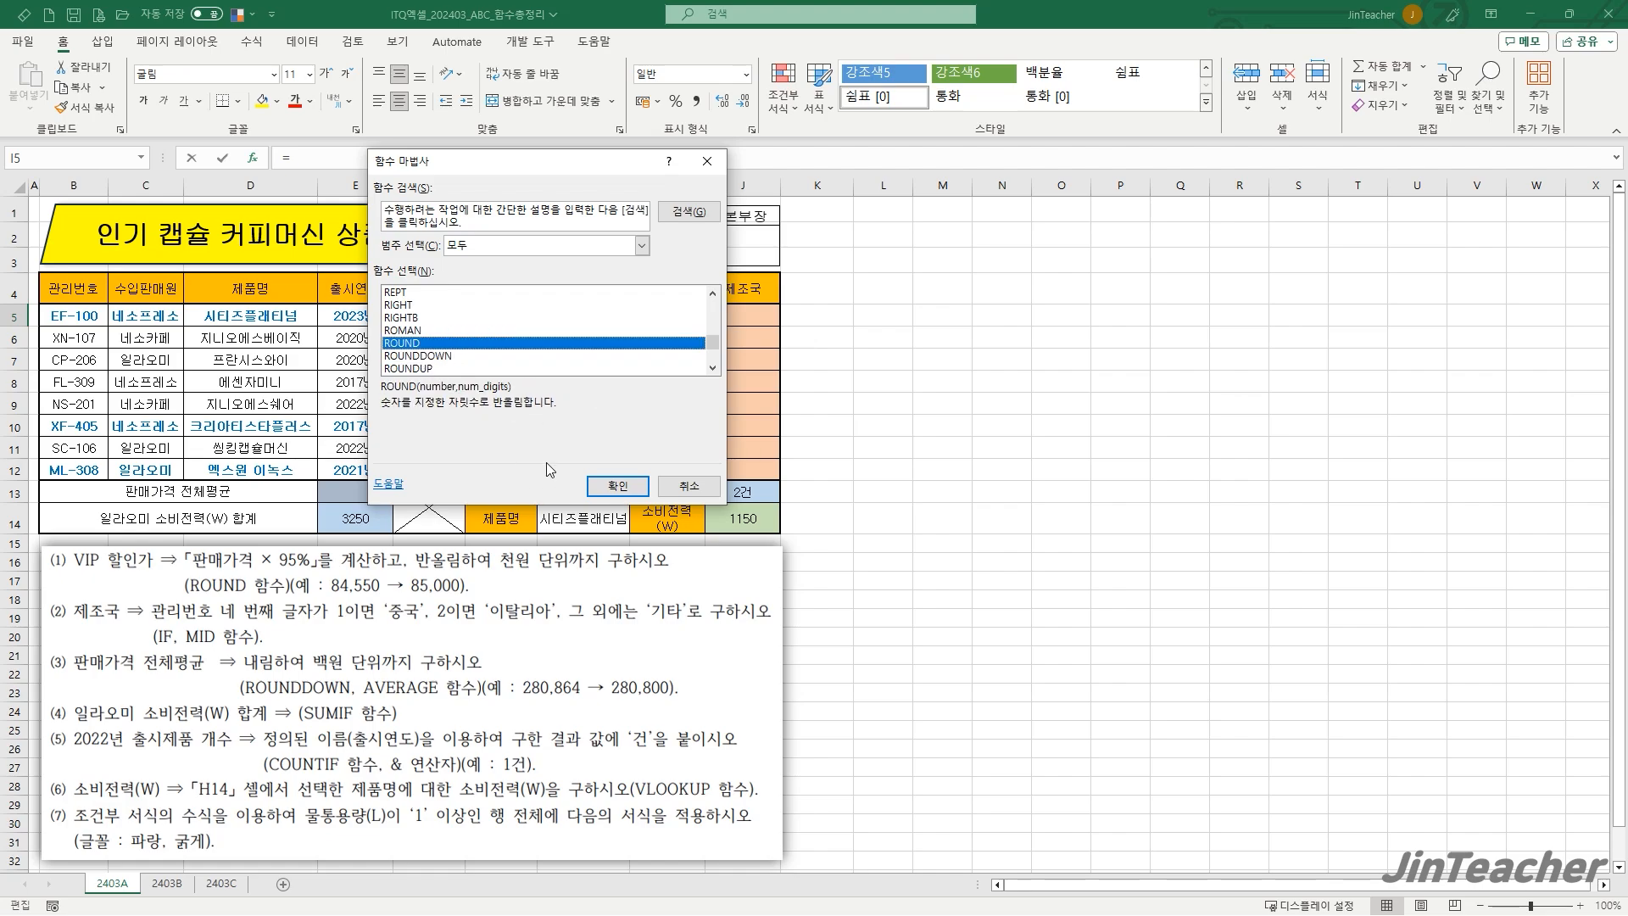
pyautogui.click(617, 486)
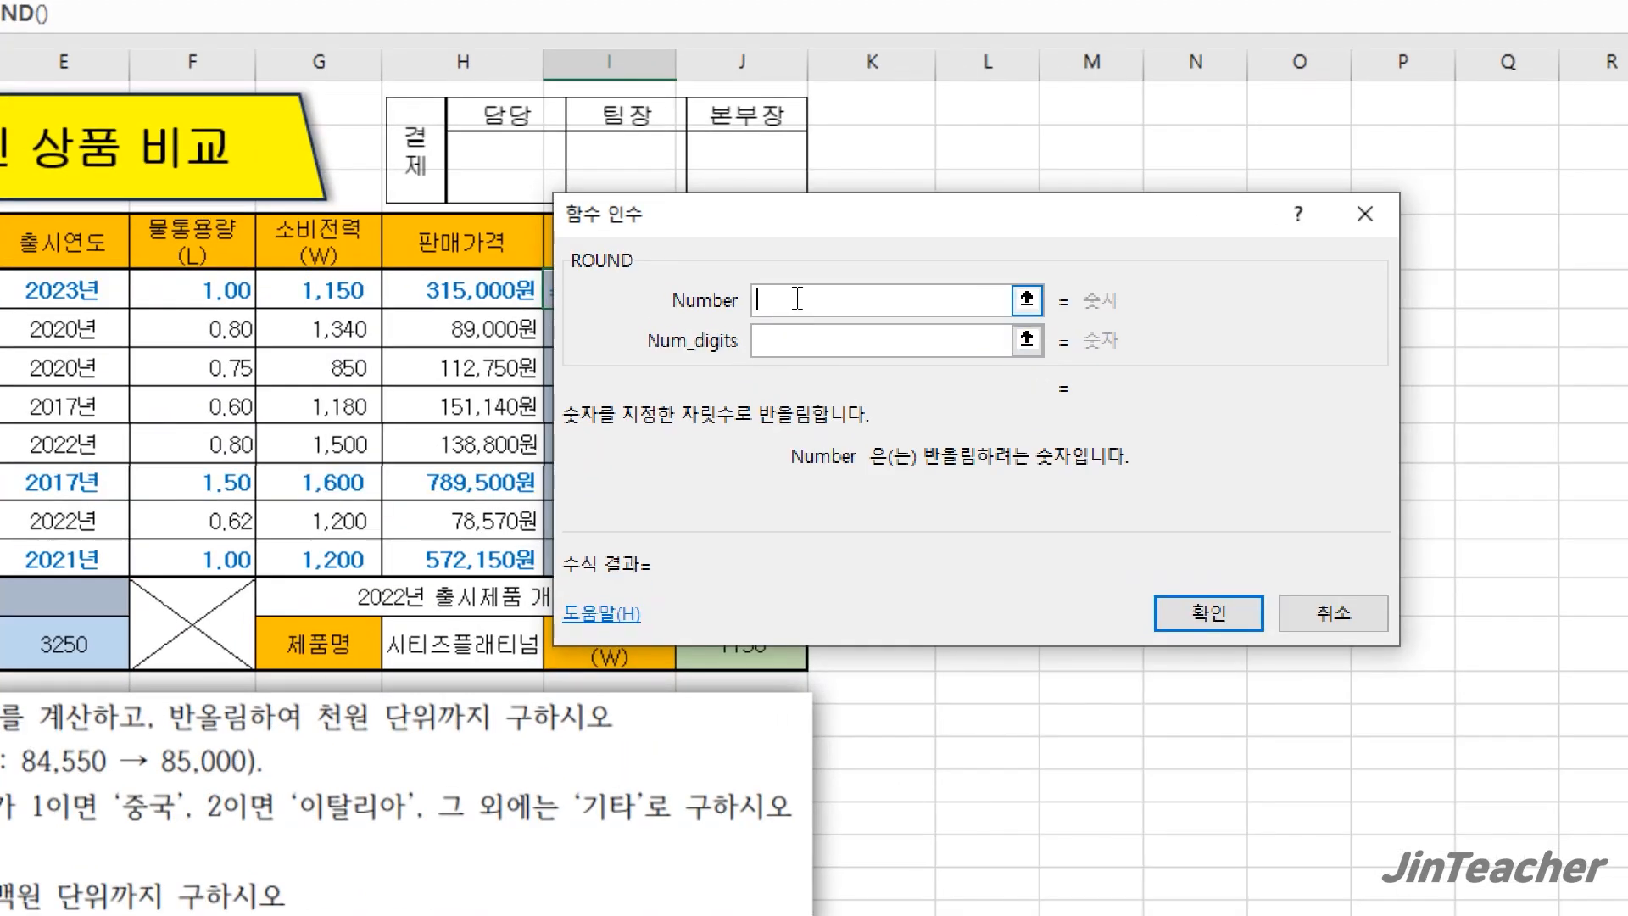
# - Set ROUND's Number argument to H5*95% and Num_digits to -3, and enter the formula in I5
pyautogui.click(459, 286)
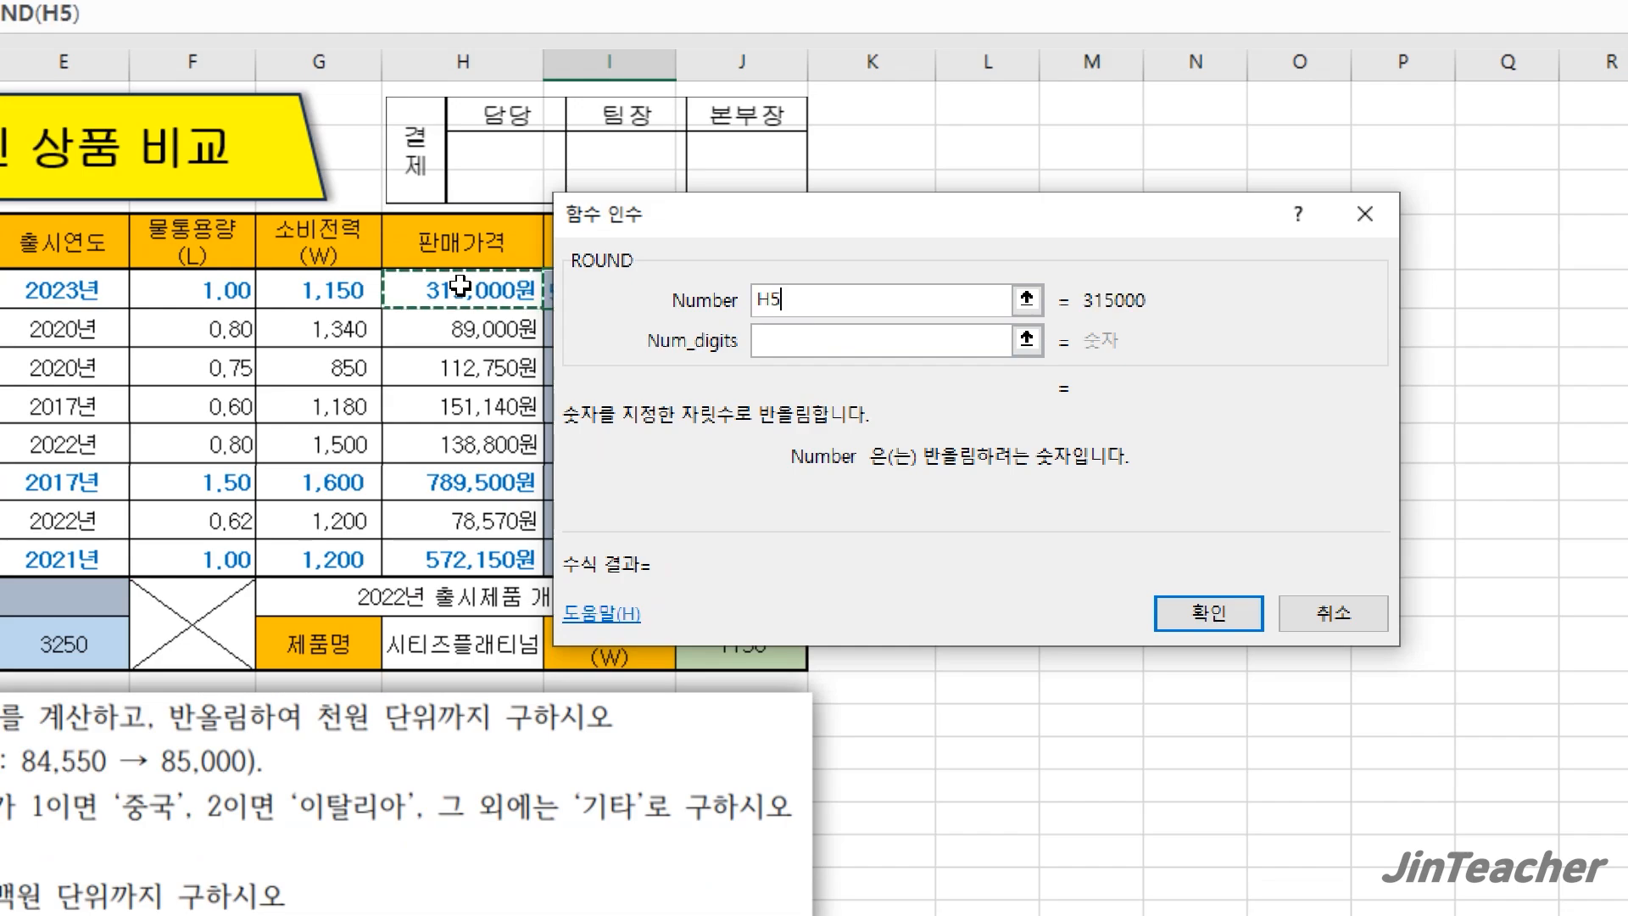
pyautogui.write('*95%')
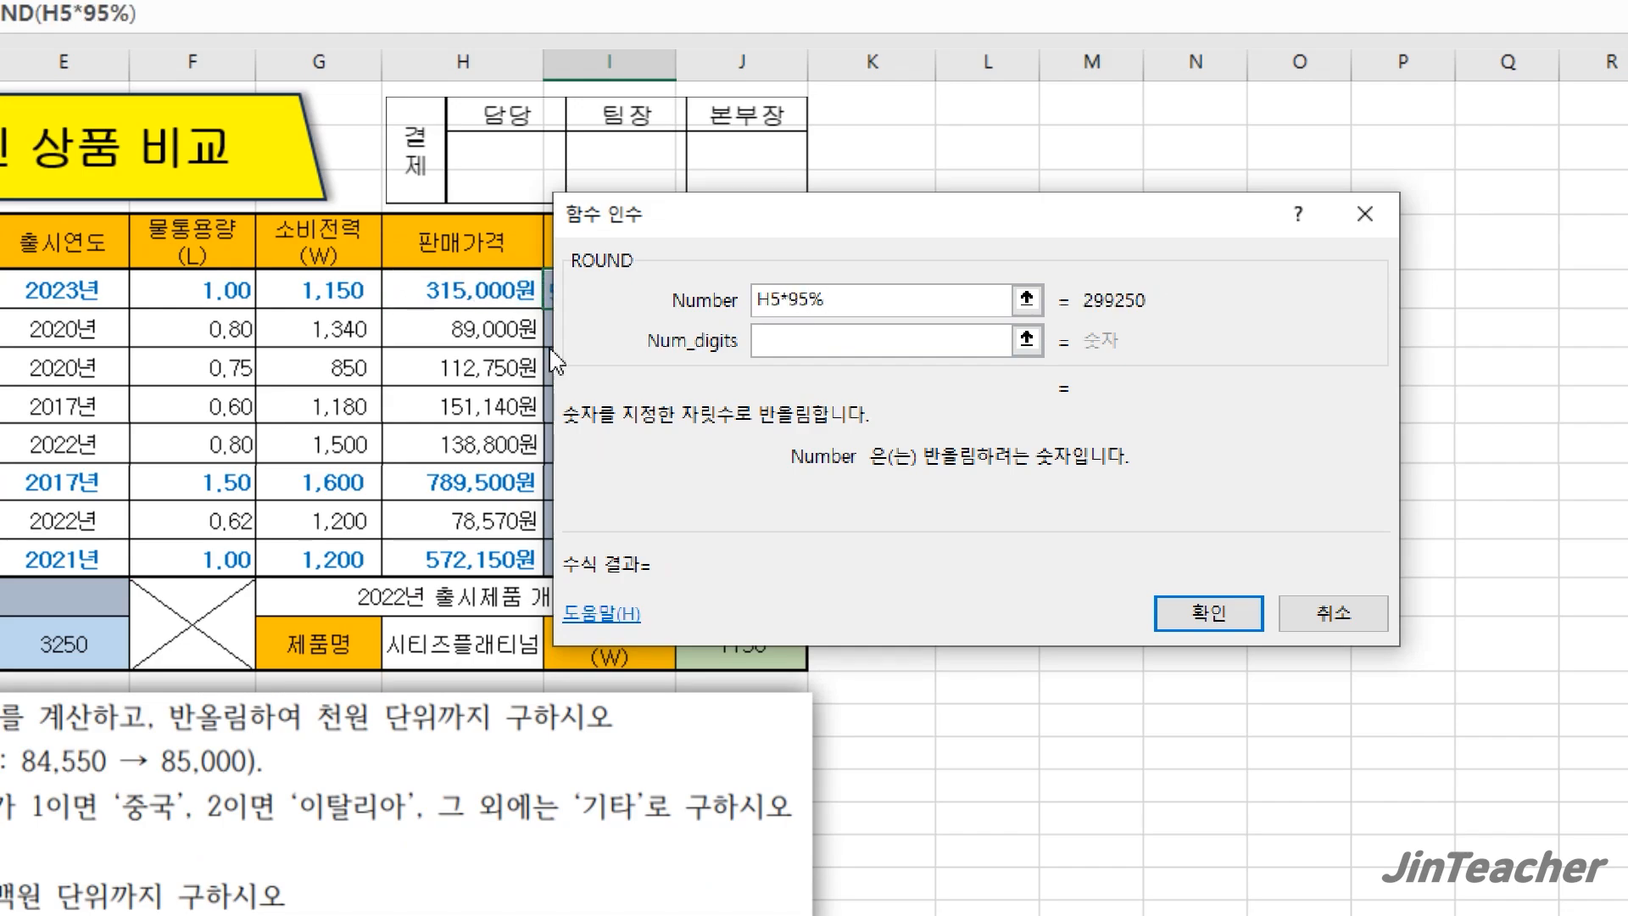
pyautogui.click(805, 348)
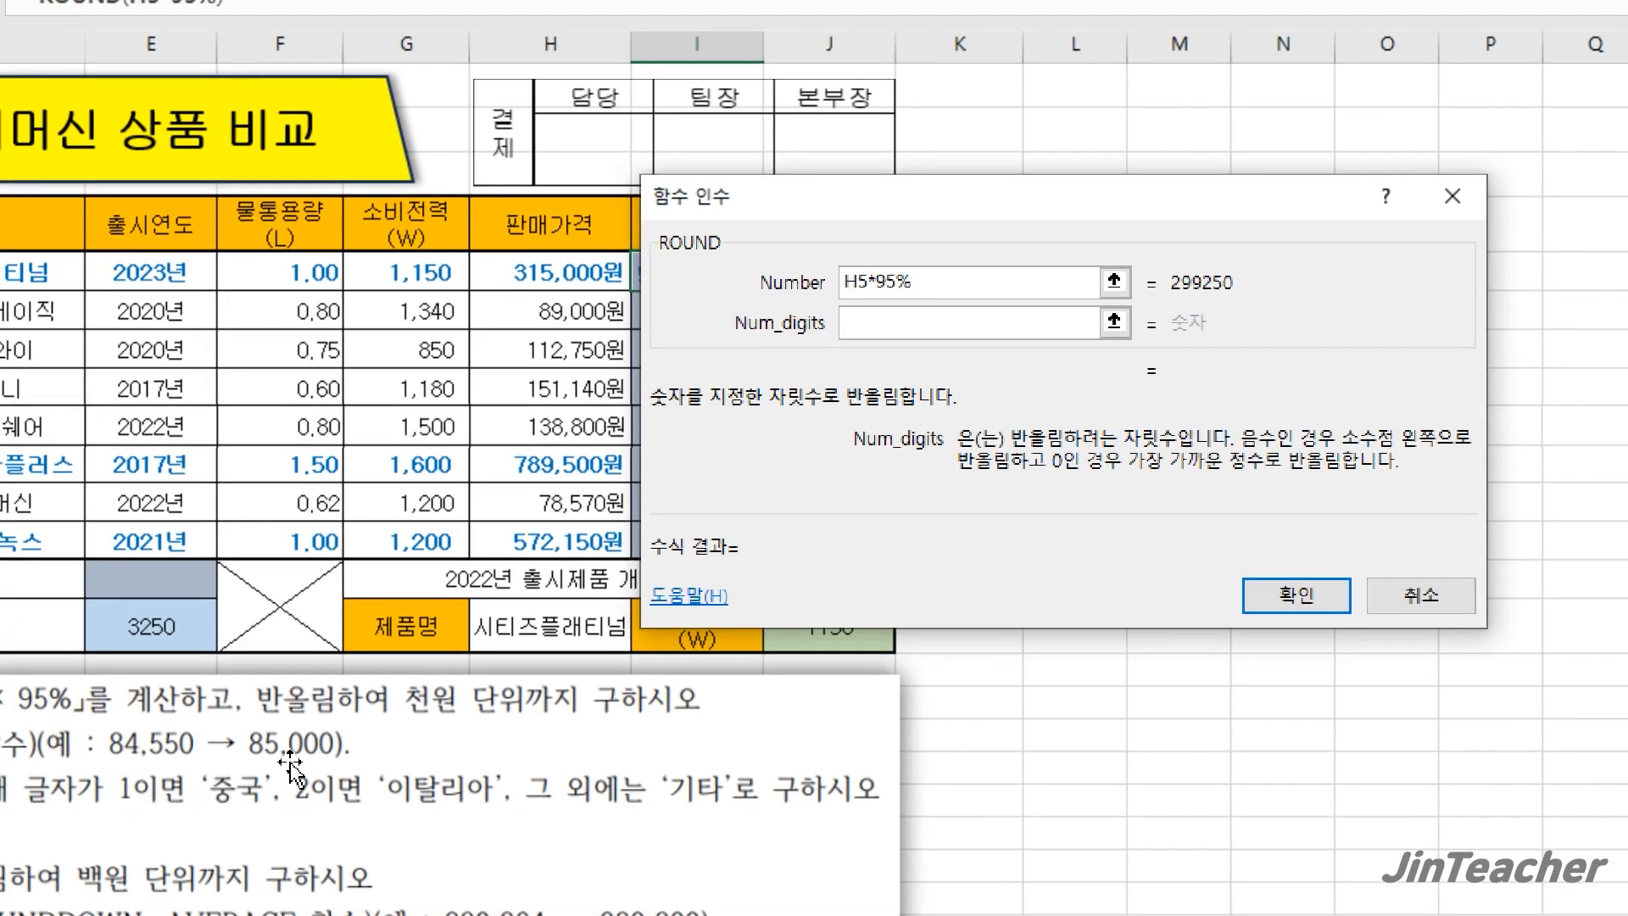
pyautogui.write('-3')
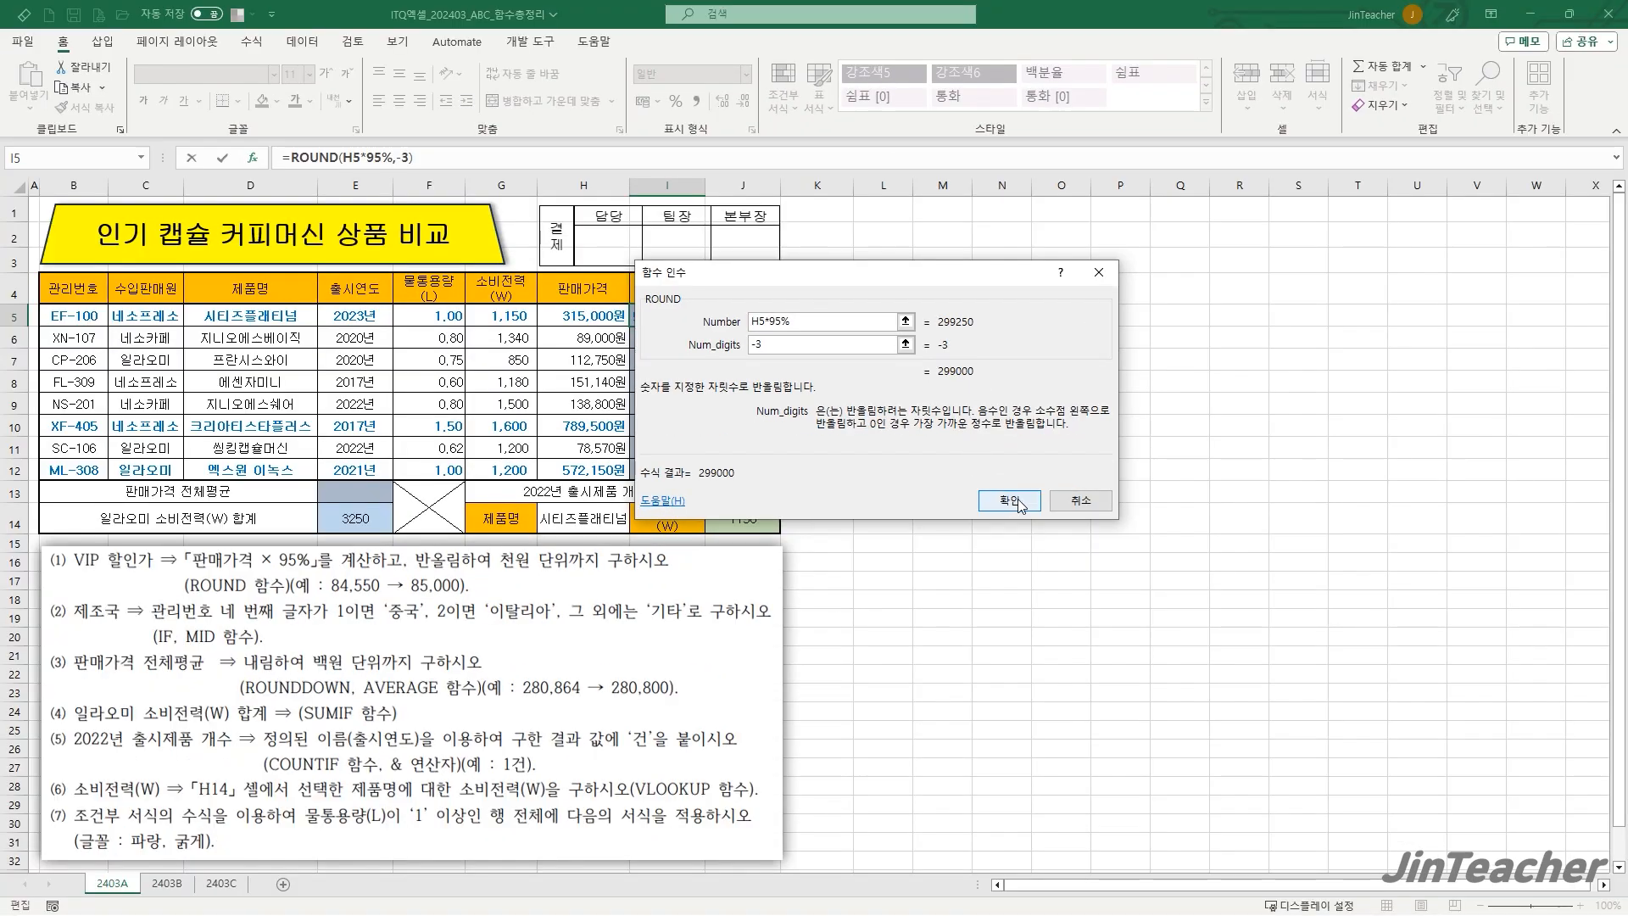
pyautogui.click(1295, 594)
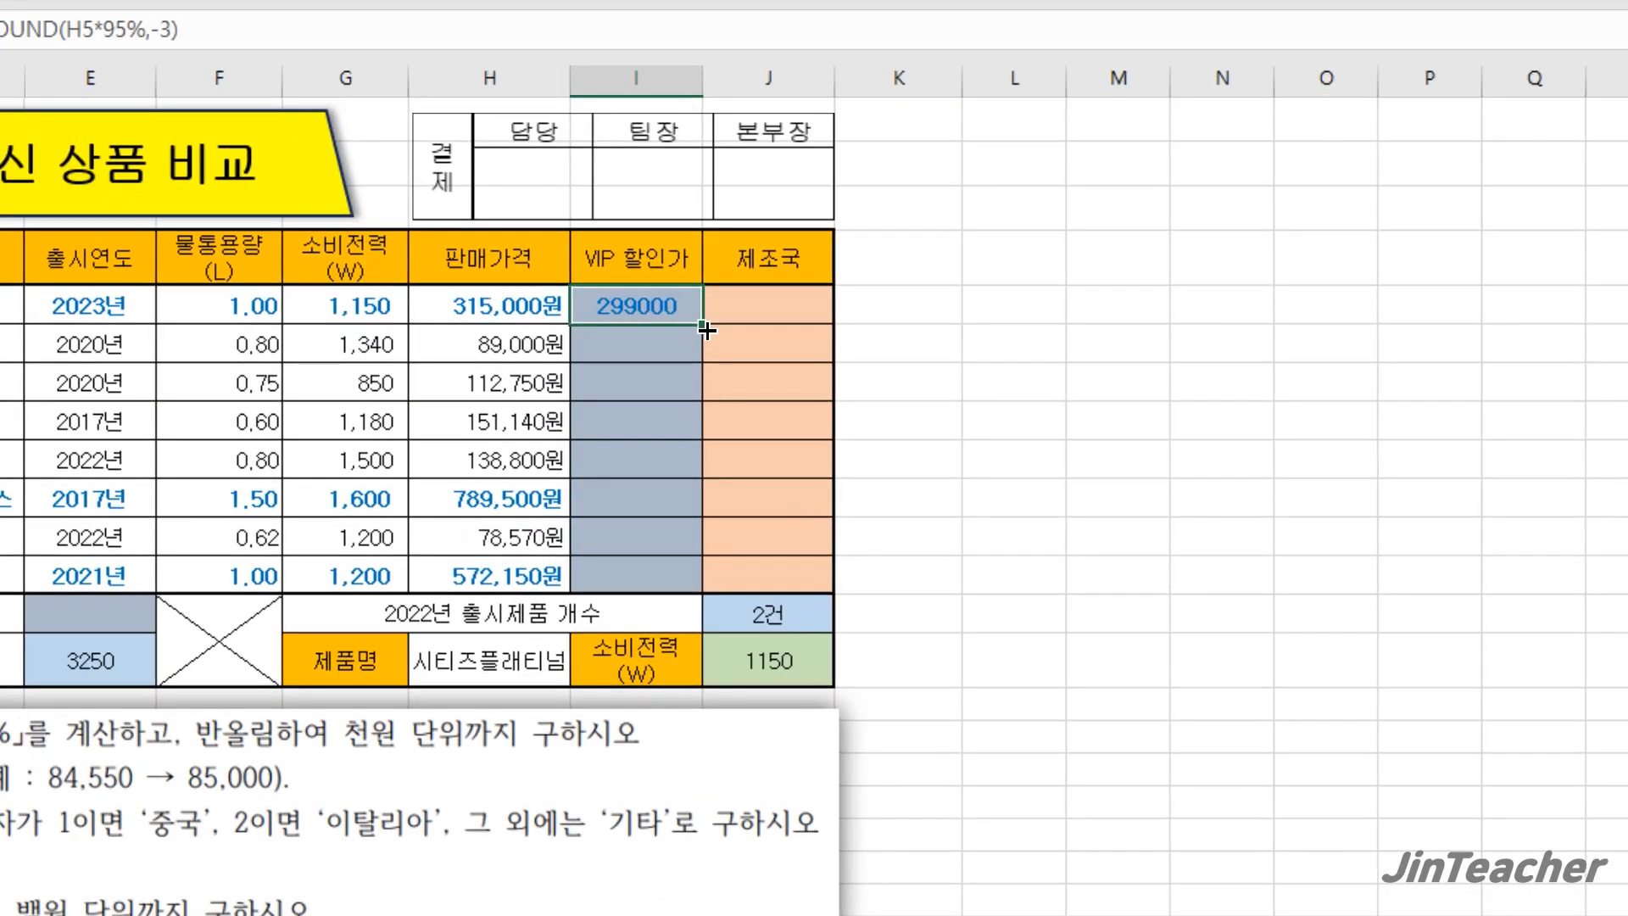
# - Fill the VIP 할인가 formula from I5 down to I12 without formatting, and check the copied formula in I12
pyautogui.moveTo(704, 326); pyautogui.dragTo(704, 479)
pyautogui.moveTo(705, 591); pyautogui.dragTo(705, 591)
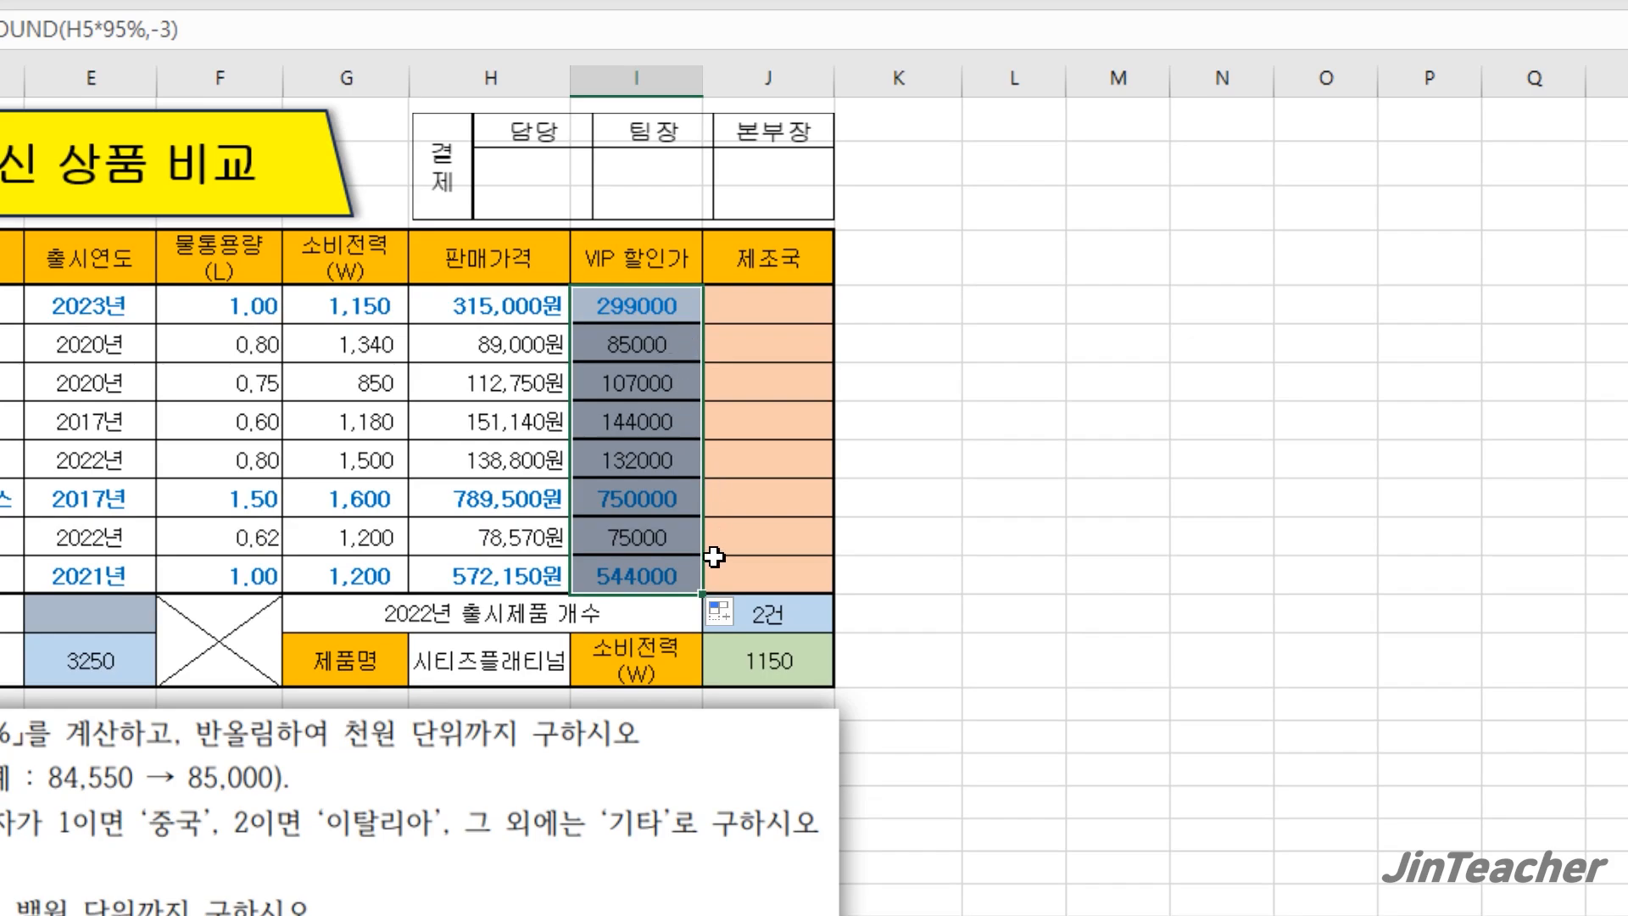
pyautogui.click(727, 627)
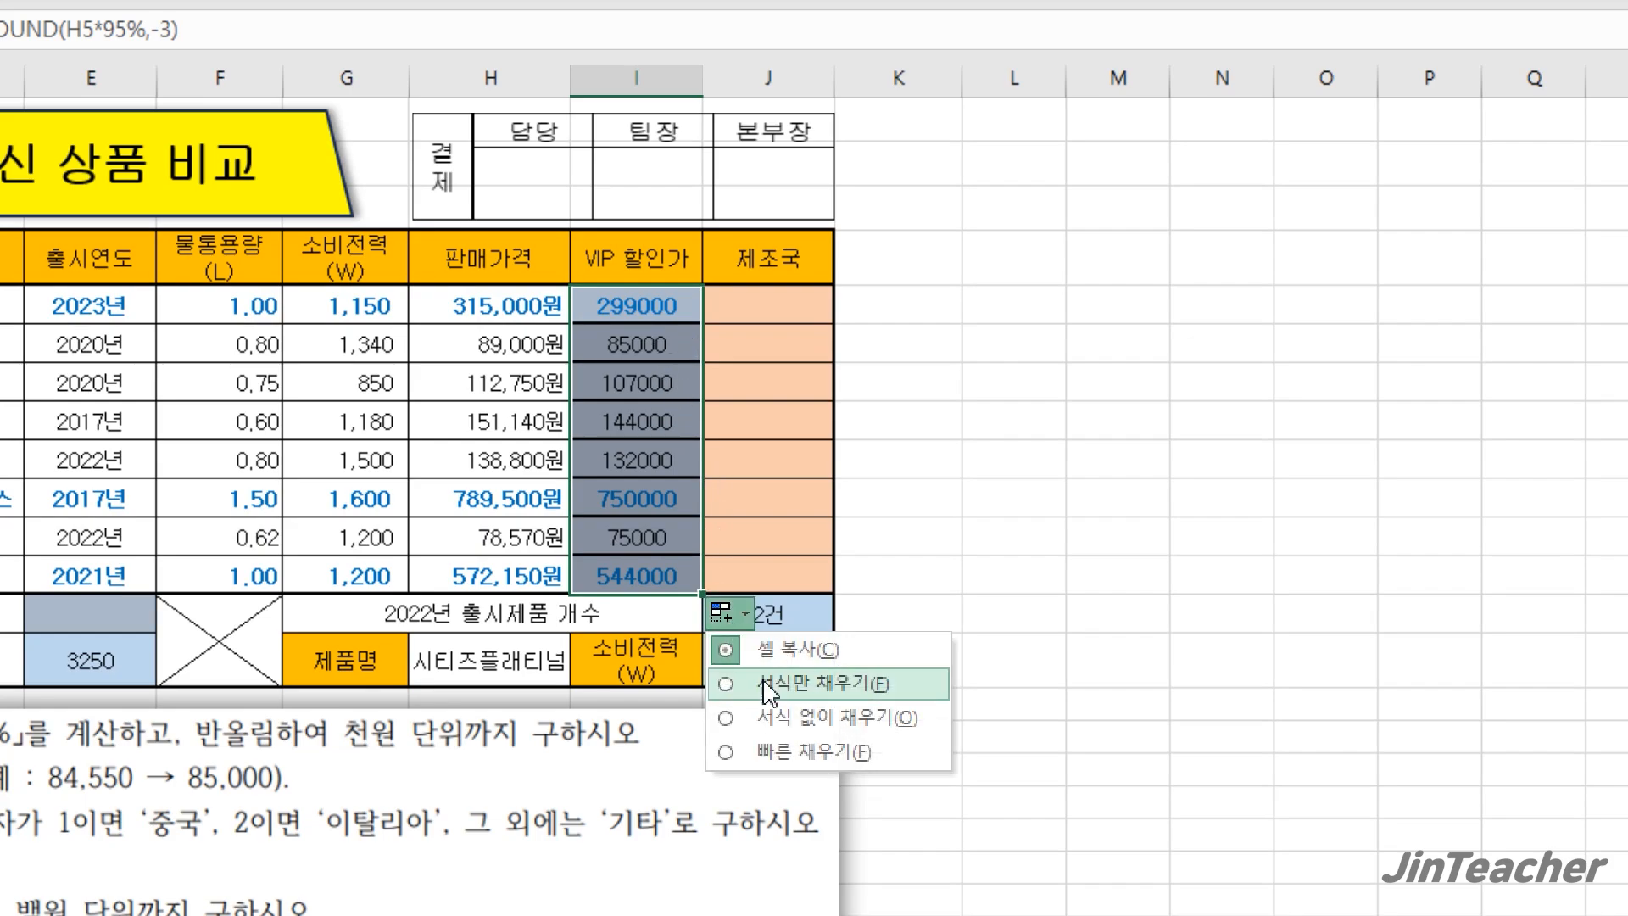
pyautogui.click(810, 741)
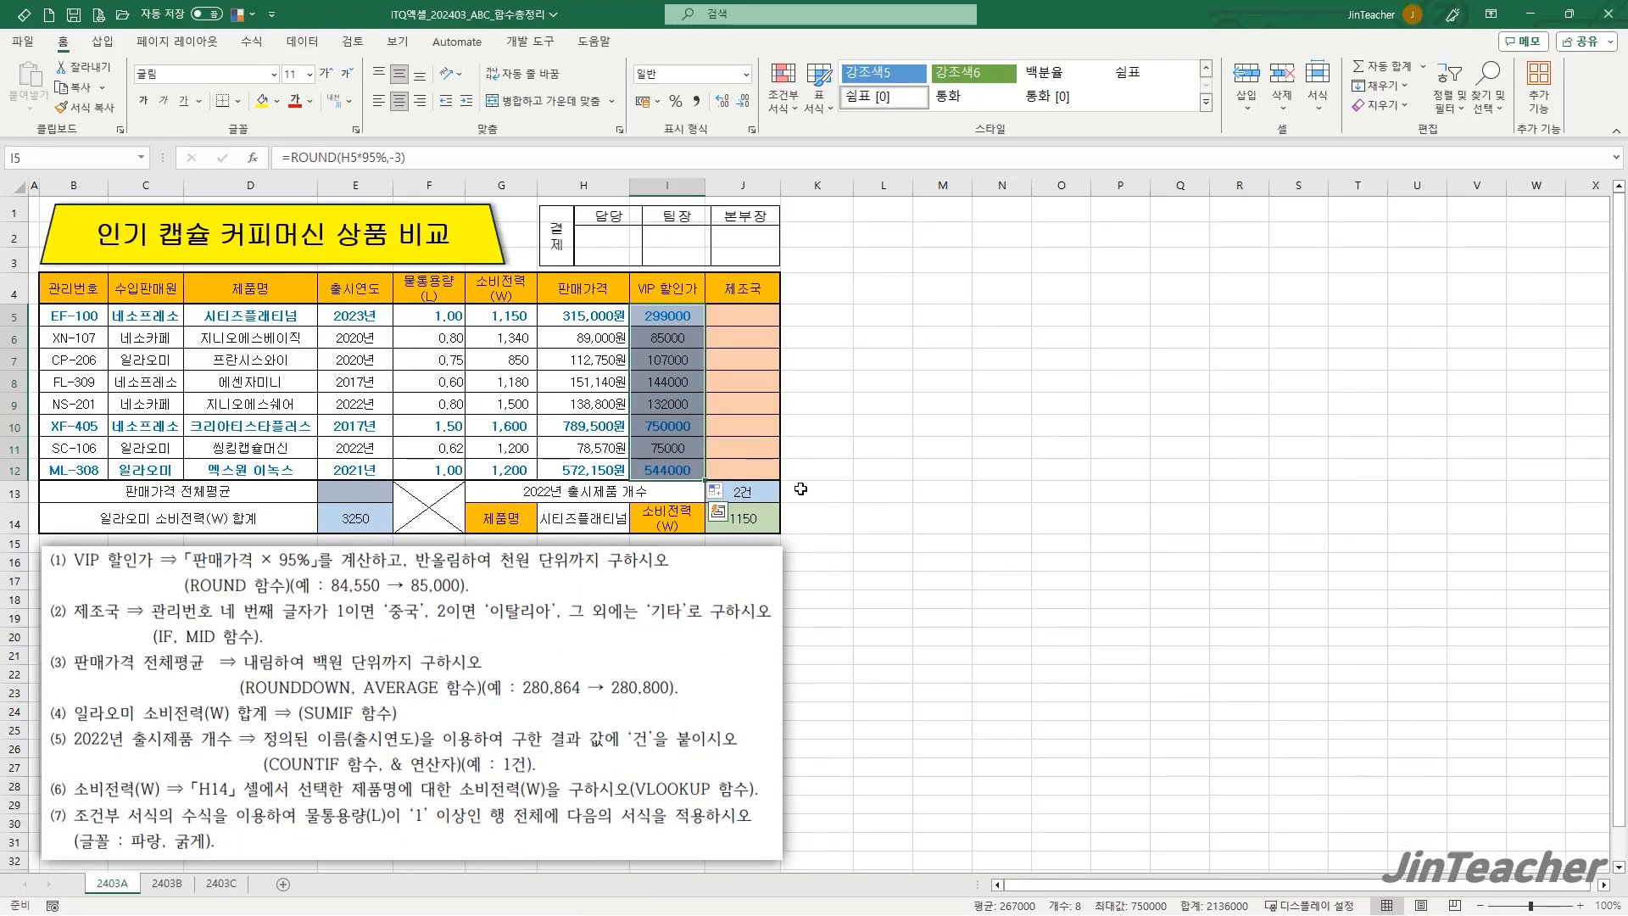
pyautogui.click(937, 561)
pyautogui.click(666, 469)
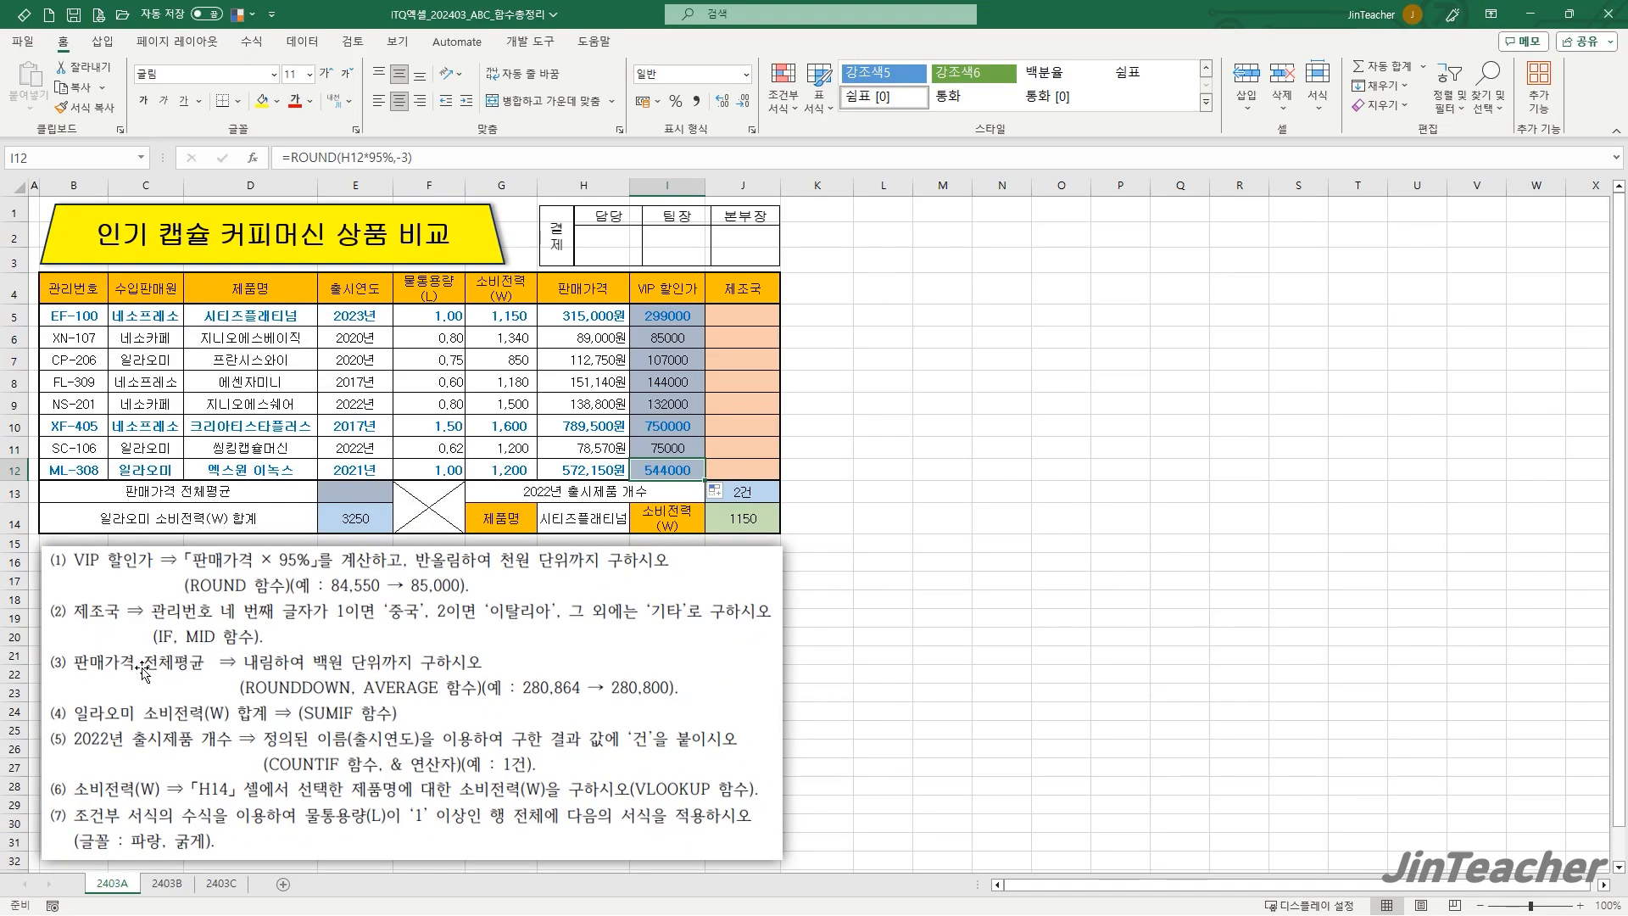
# - Insert the AVERAGE function in E13 for the overall average of the 판매가격 column
pyautogui.moveTo(592, 318); pyautogui.dragTo(579, 463)
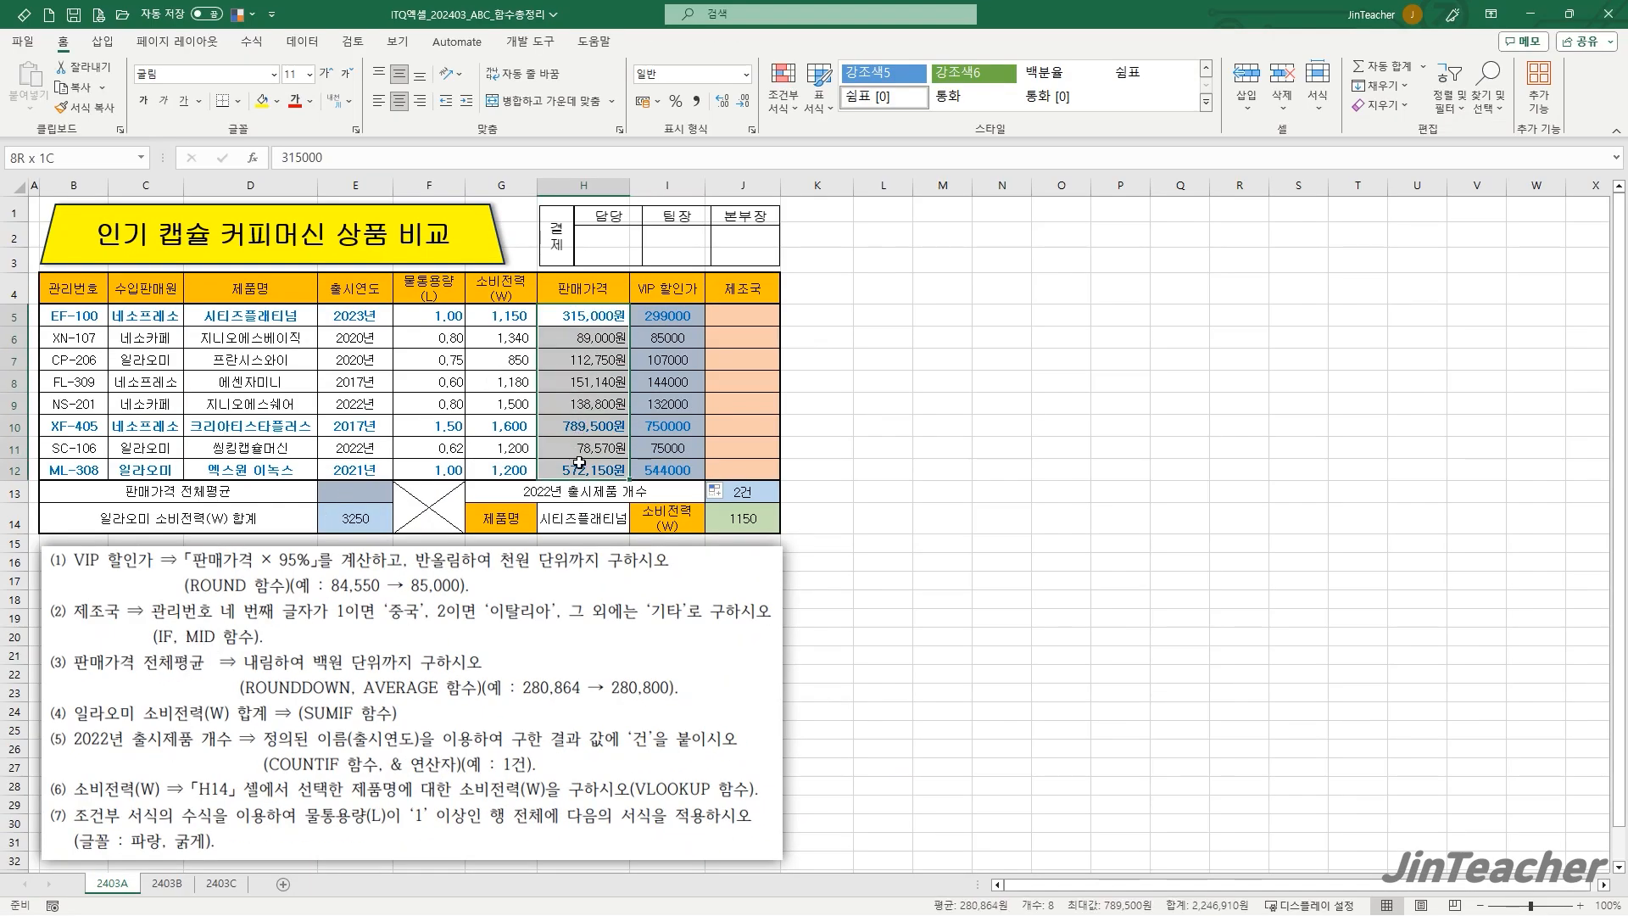
pyautogui.click(369, 496)
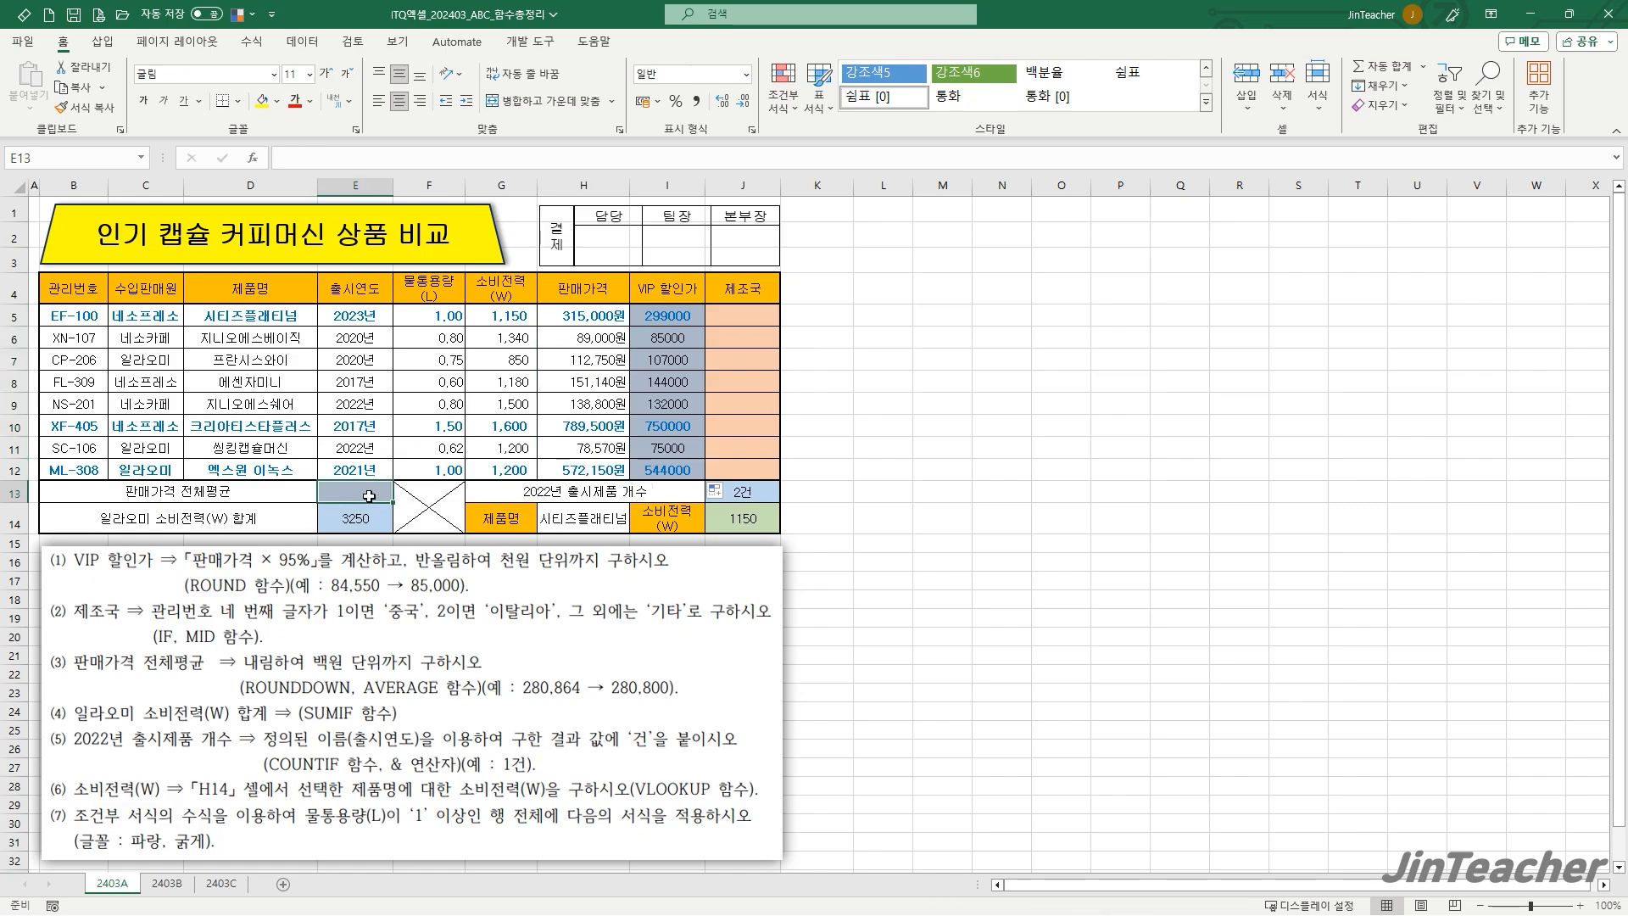
pyautogui.click(254, 157)
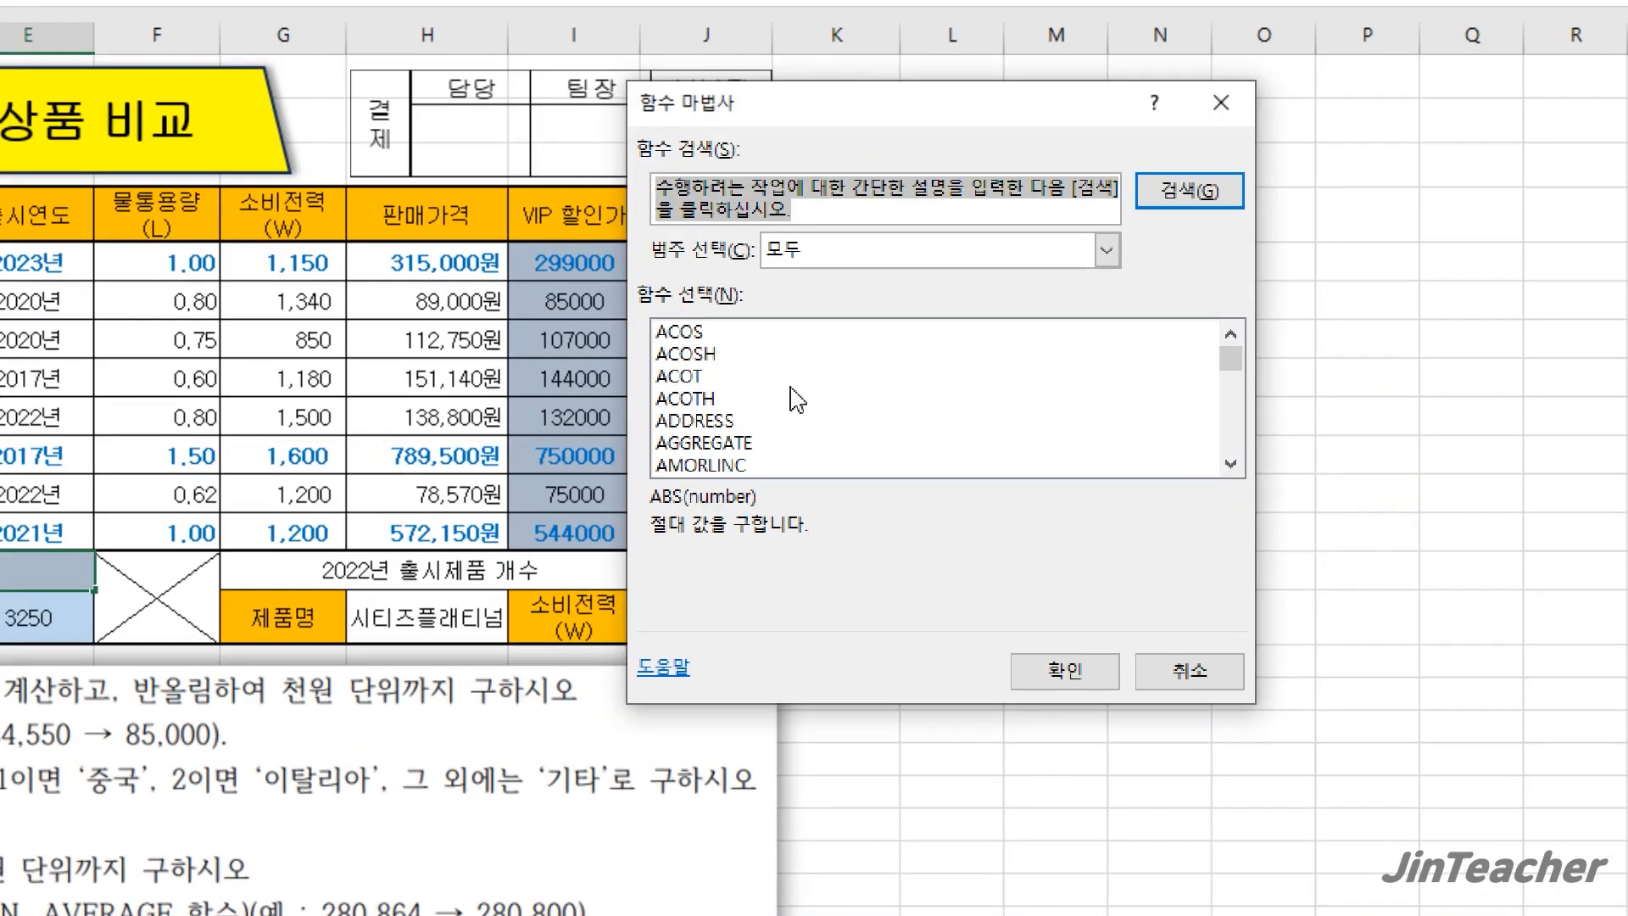
pyautogui.scroll(-3, 792, 392)
pyautogui.scroll(2, 767, 415)
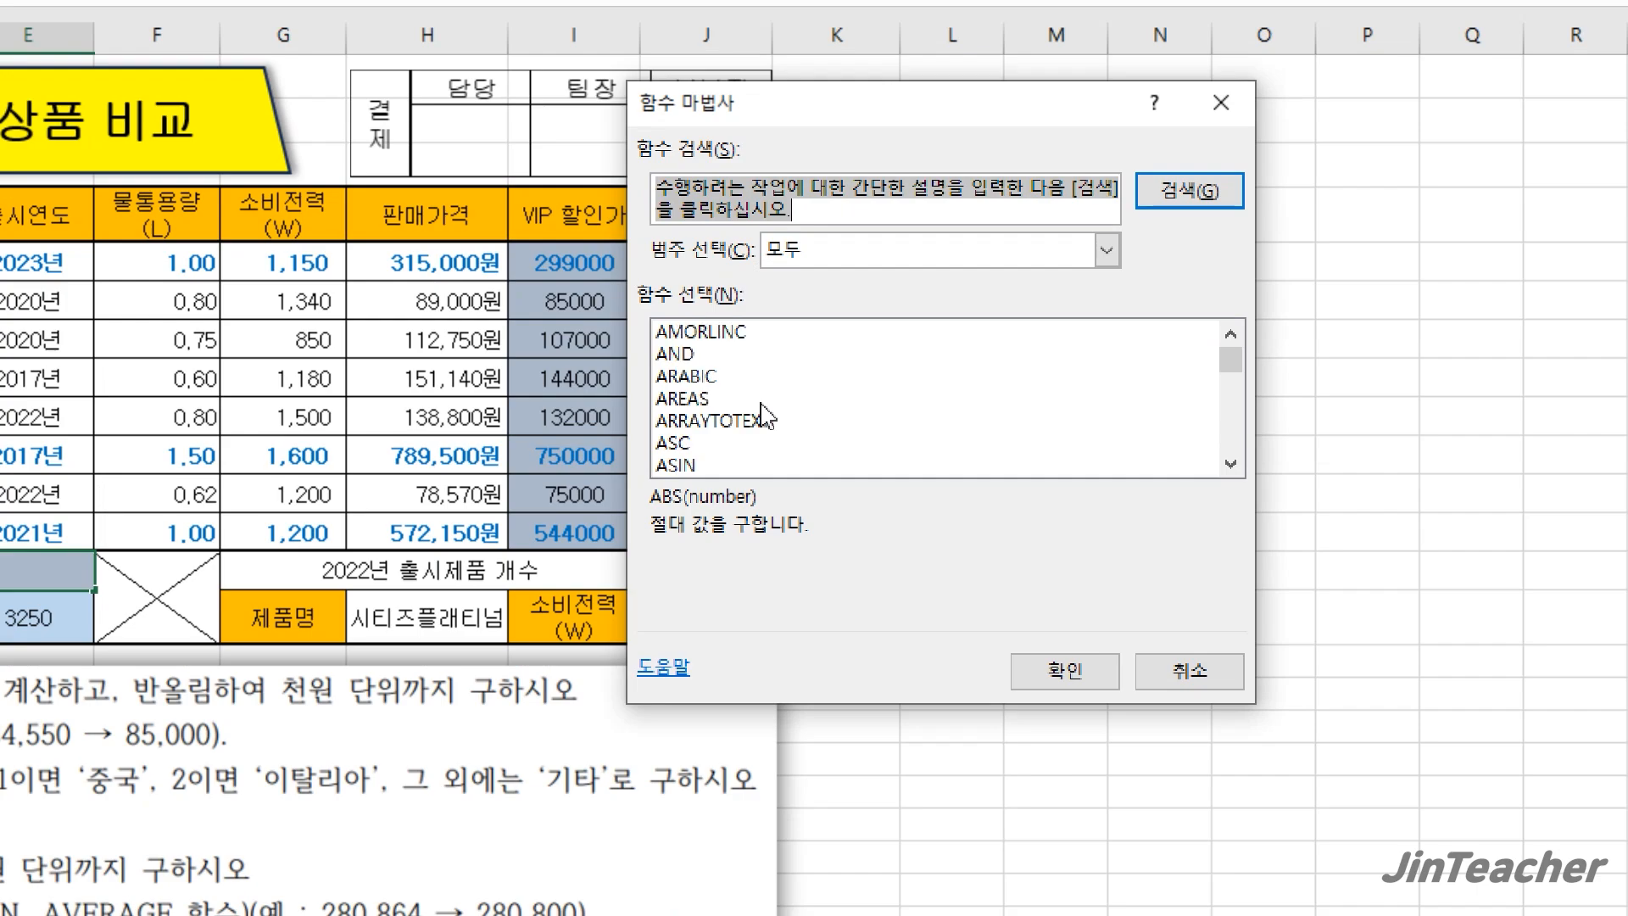
pyautogui.scroll(1, 759, 383)
pyautogui.scroll(-3, 776, 392)
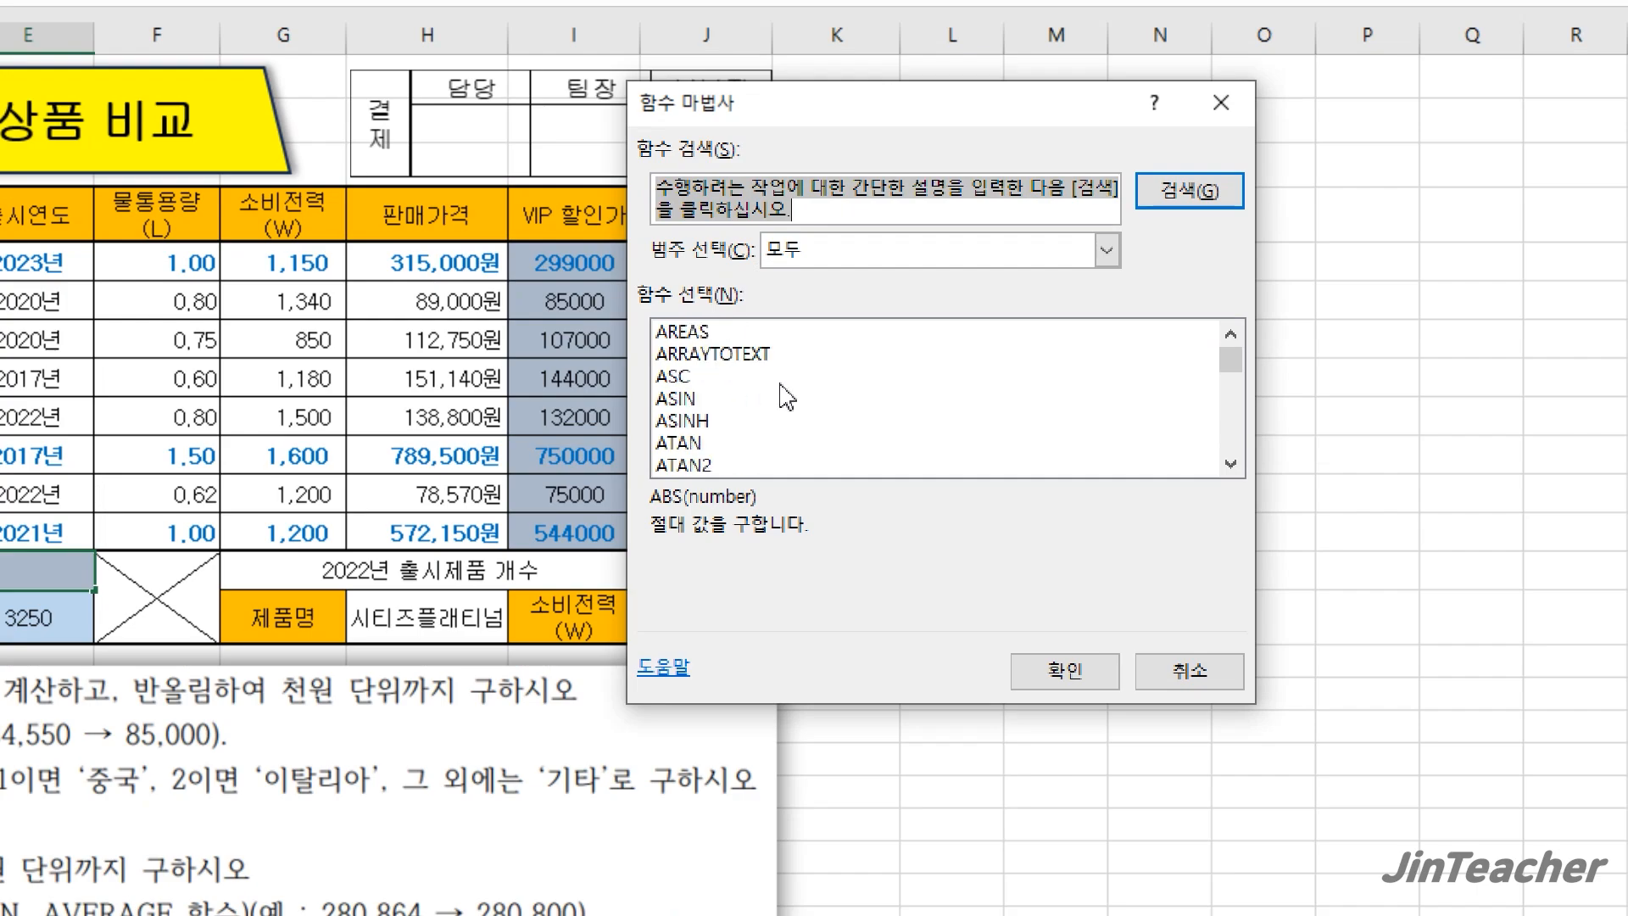
pyautogui.scroll(-2, 797, 427)
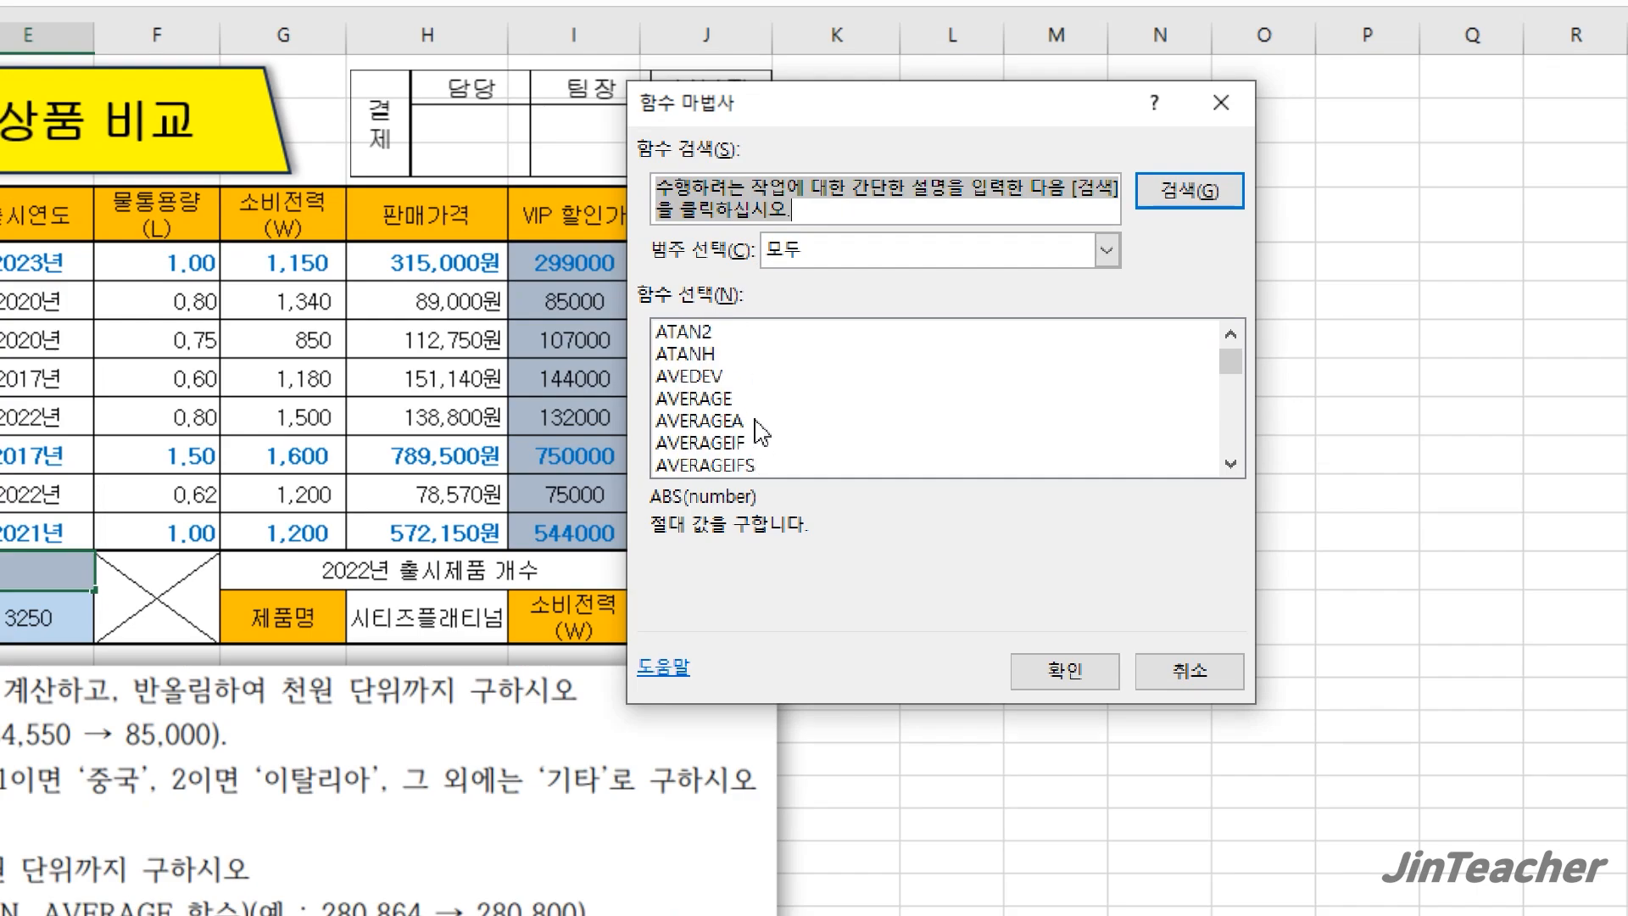
# - Calculate the average of the 판매가격 values H5:H12 in cell E13 using the AVERAGE function
pyautogui.click(729, 399)
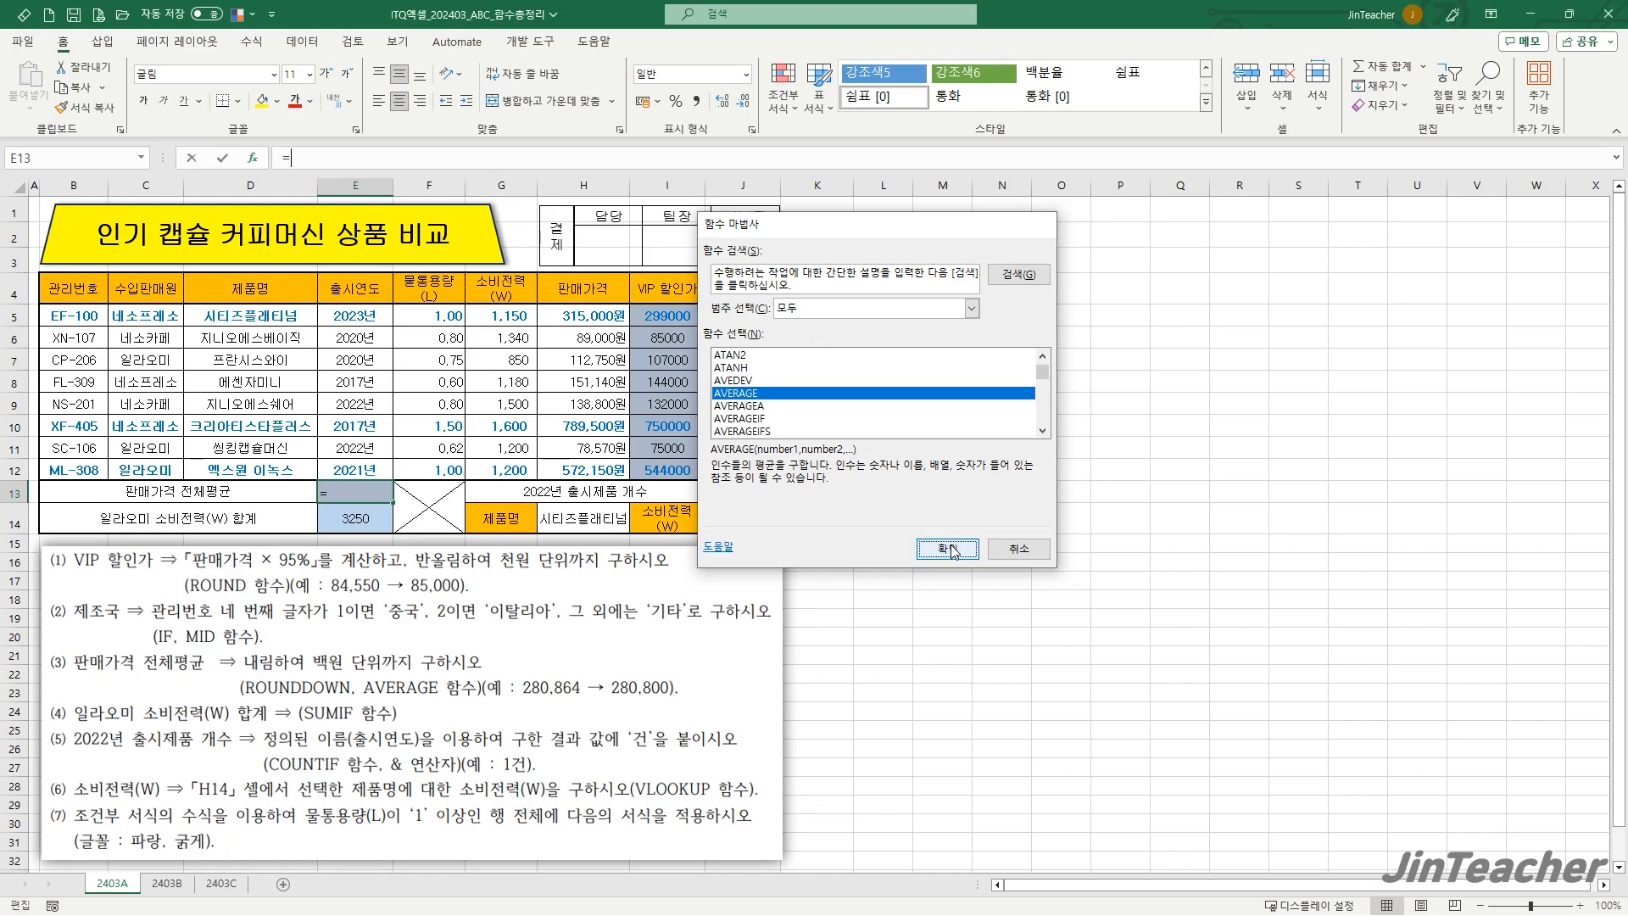
pyautogui.click(1064, 670)
pyautogui.moveTo(594, 325); pyautogui.dragTo(594, 469)
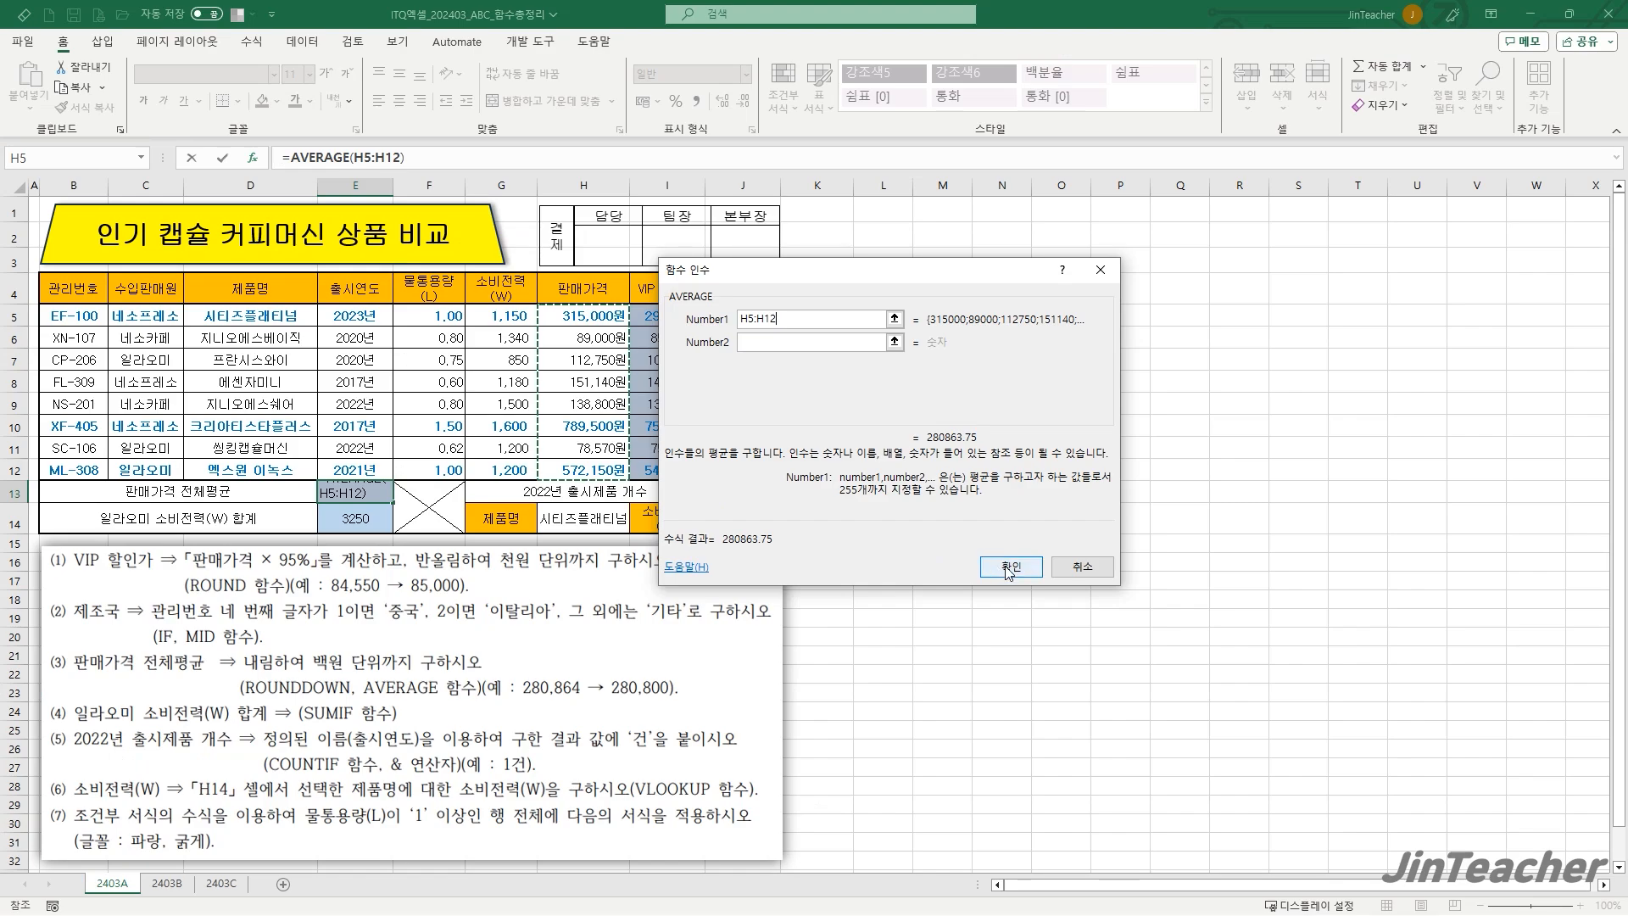
pyautogui.click(1005, 565)
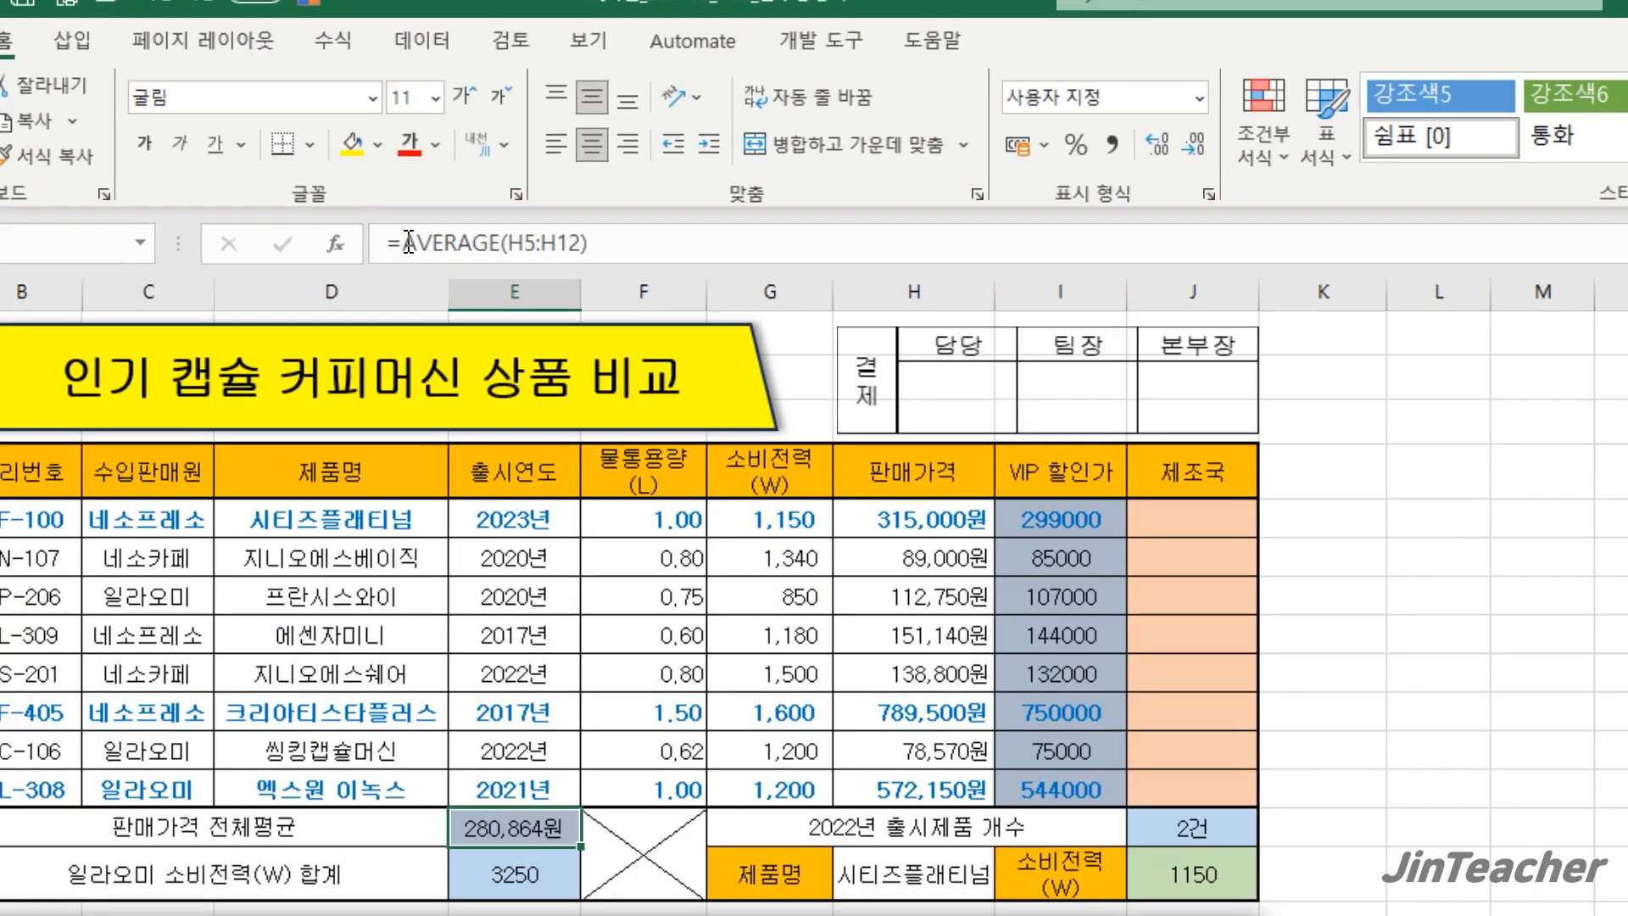
# - Cut AVERAGE(H5:H12) out of the formula in E13, keeping only the equals sign
pyautogui.moveTo(413, 243); pyautogui.dragTo(584, 252)
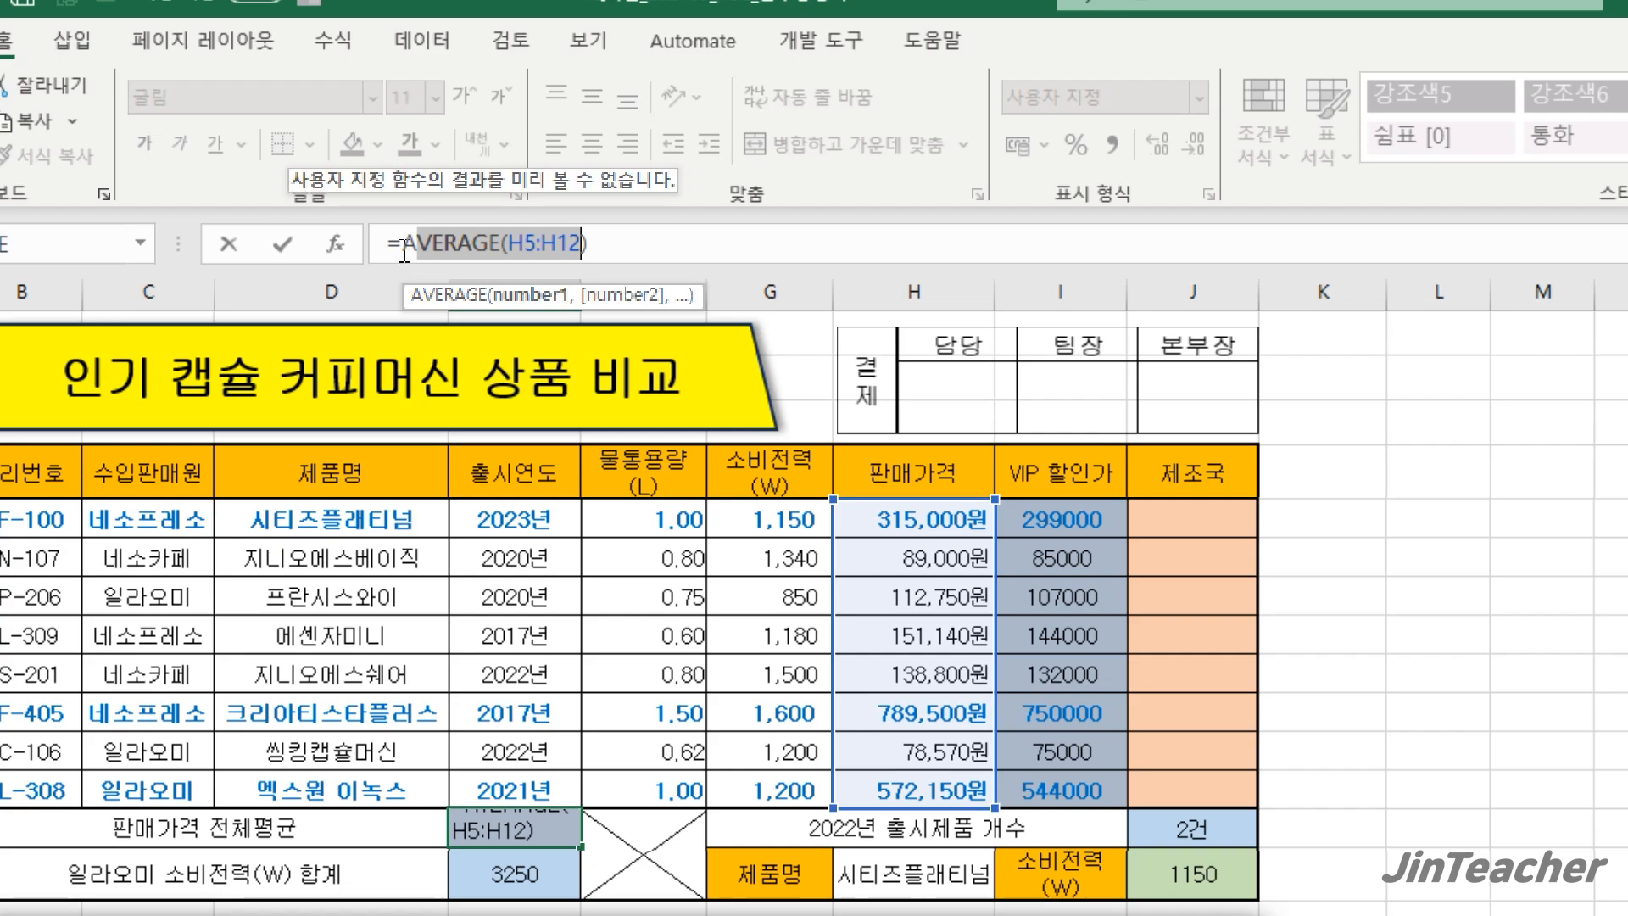
pyautogui.moveTo(404, 253); pyautogui.dragTo(402, 252)
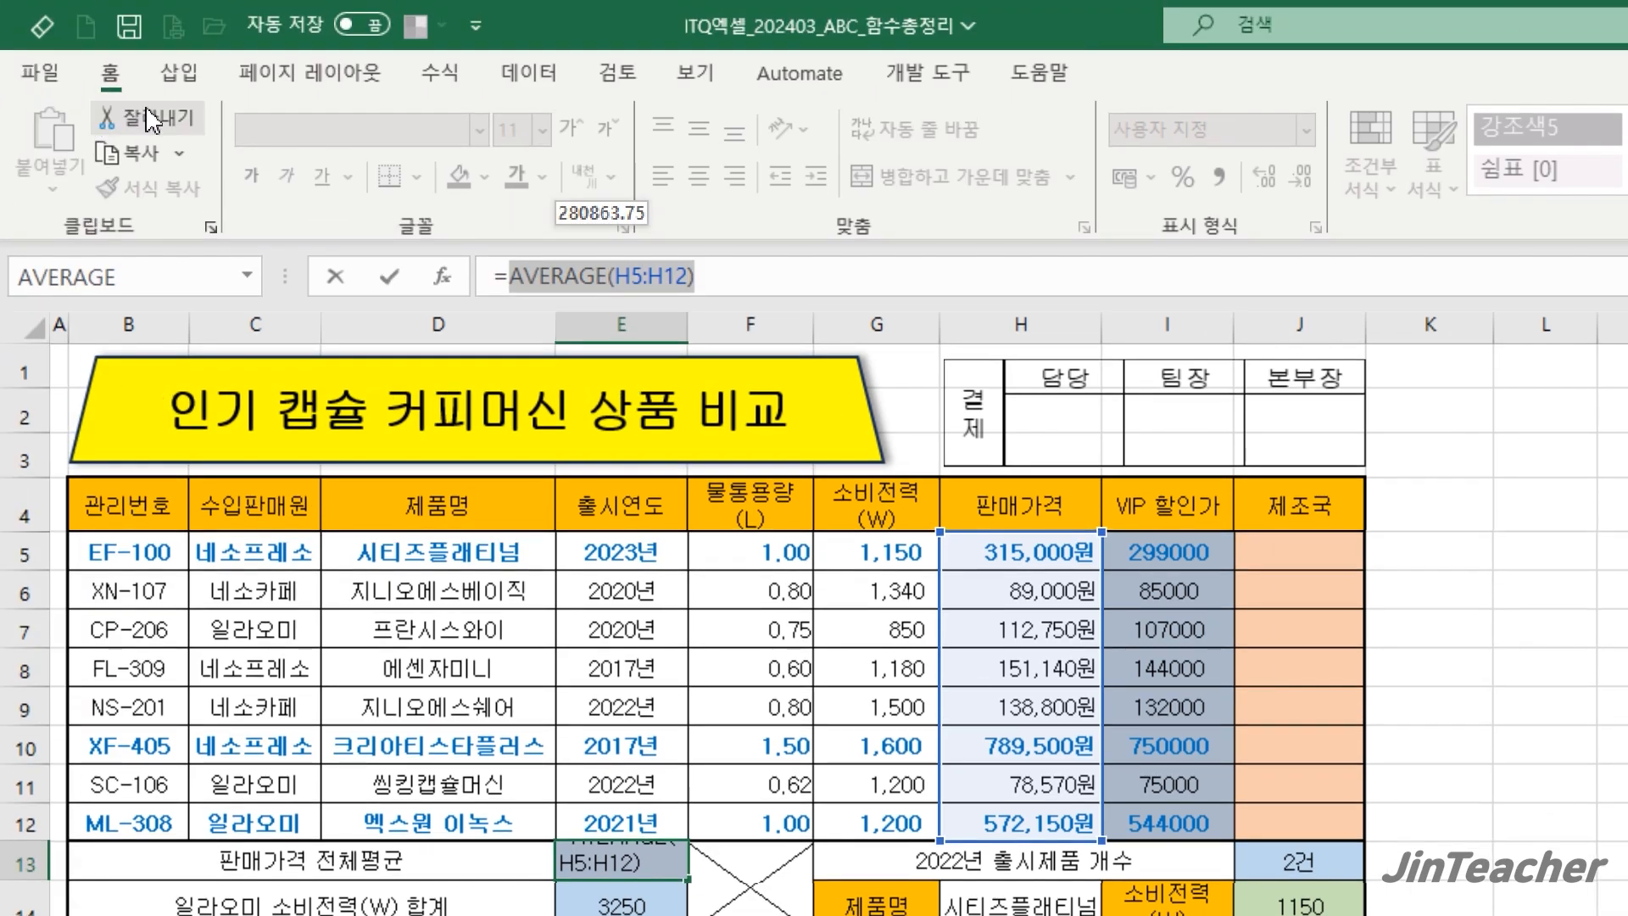
pyautogui.click(85, 66)
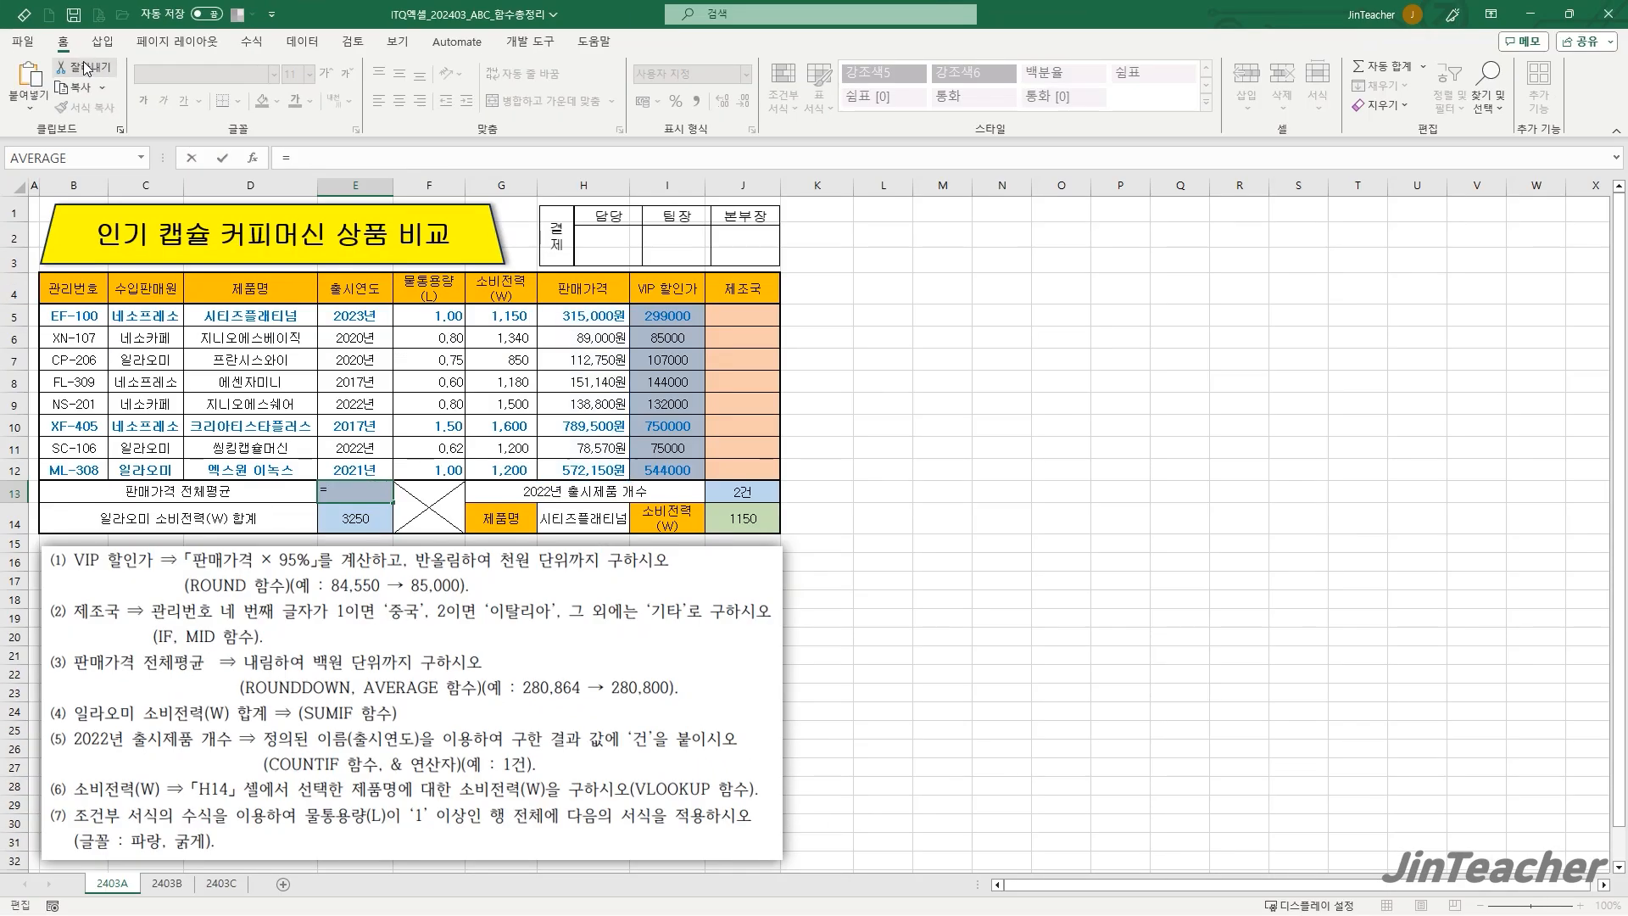
# - Insert the ROUNDDOWN function into E13 after the equals sign and uncover the worksheet beside its arguments
pyautogui.click(252, 159)
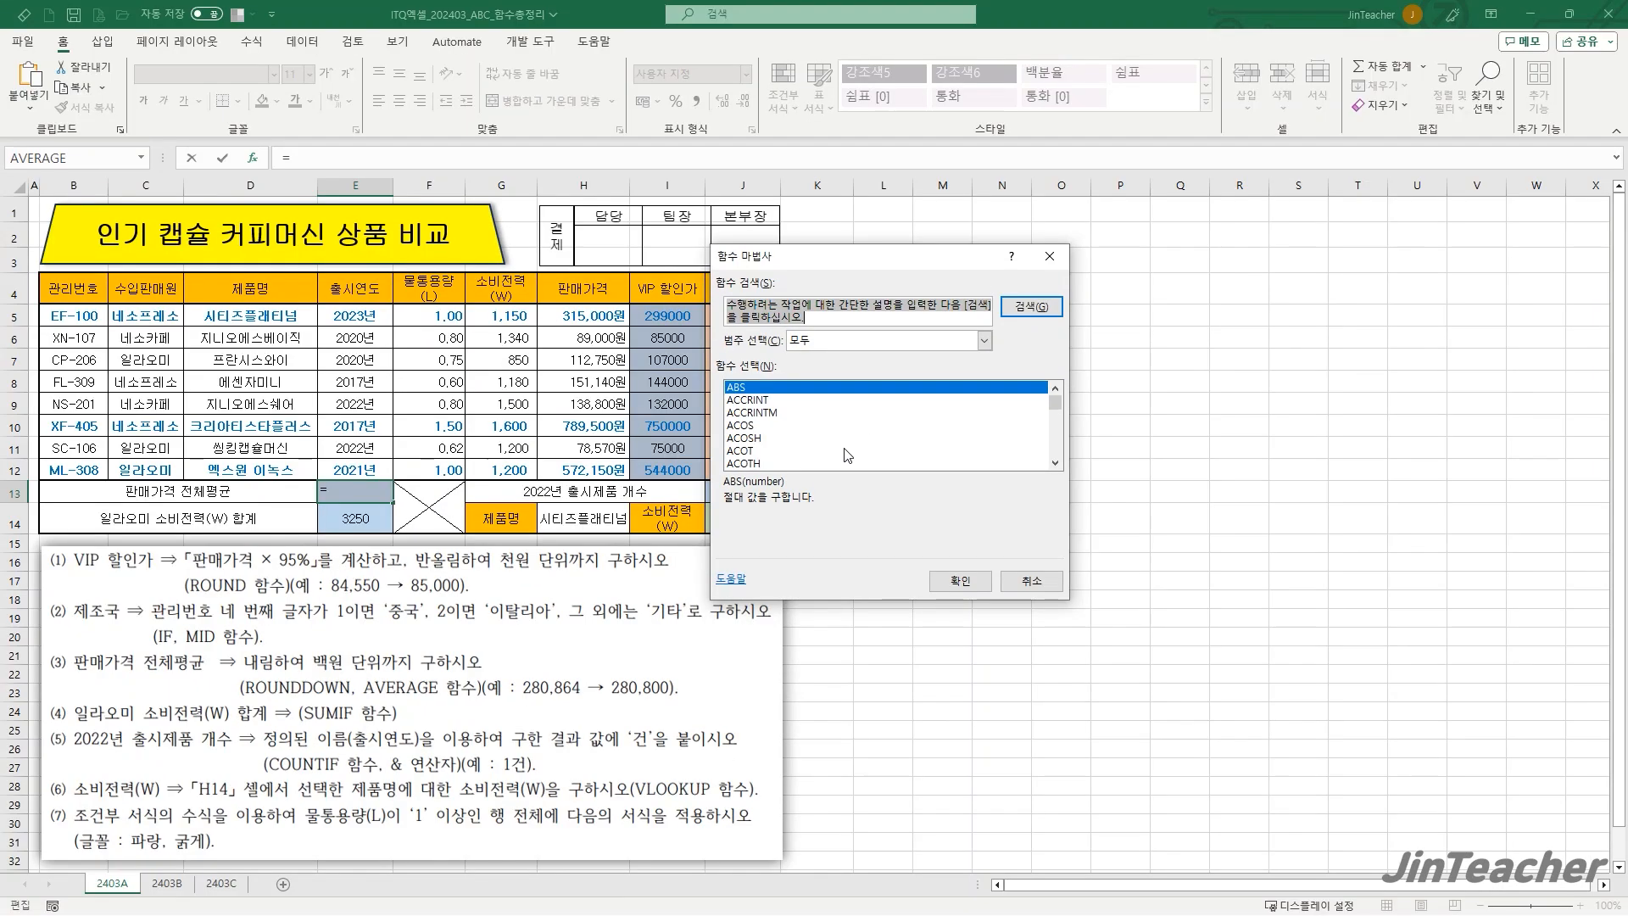
pyautogui.click(1244, 262)
pyautogui.press('r')
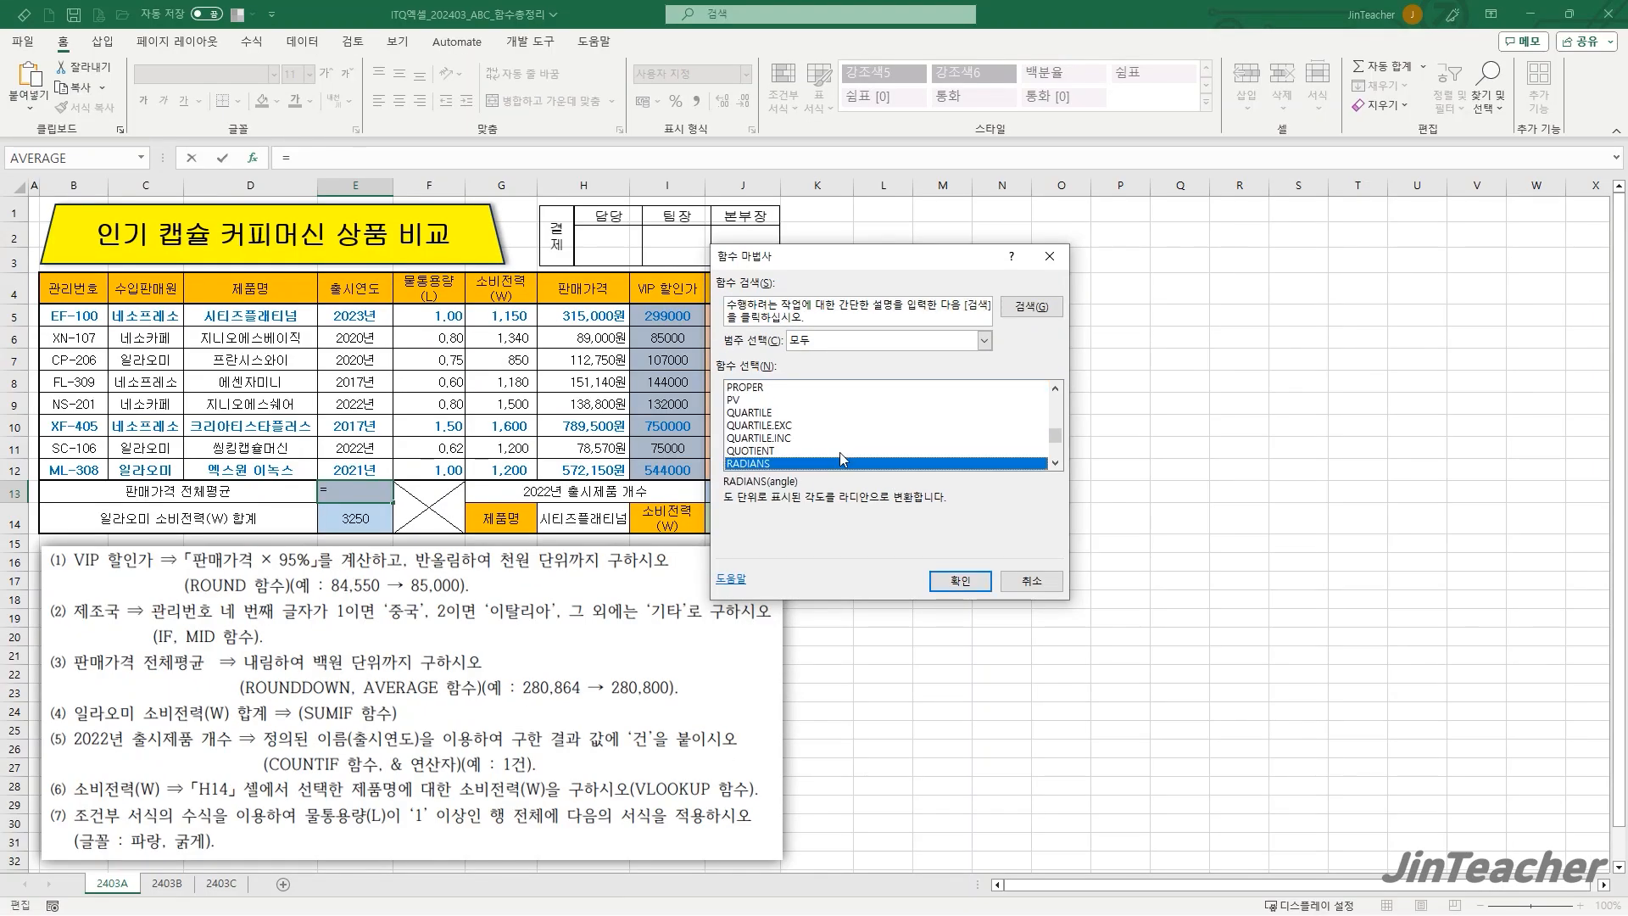
pyautogui.scroll(-3, 1244, 262)
pyautogui.scroll(-4, 839, 455)
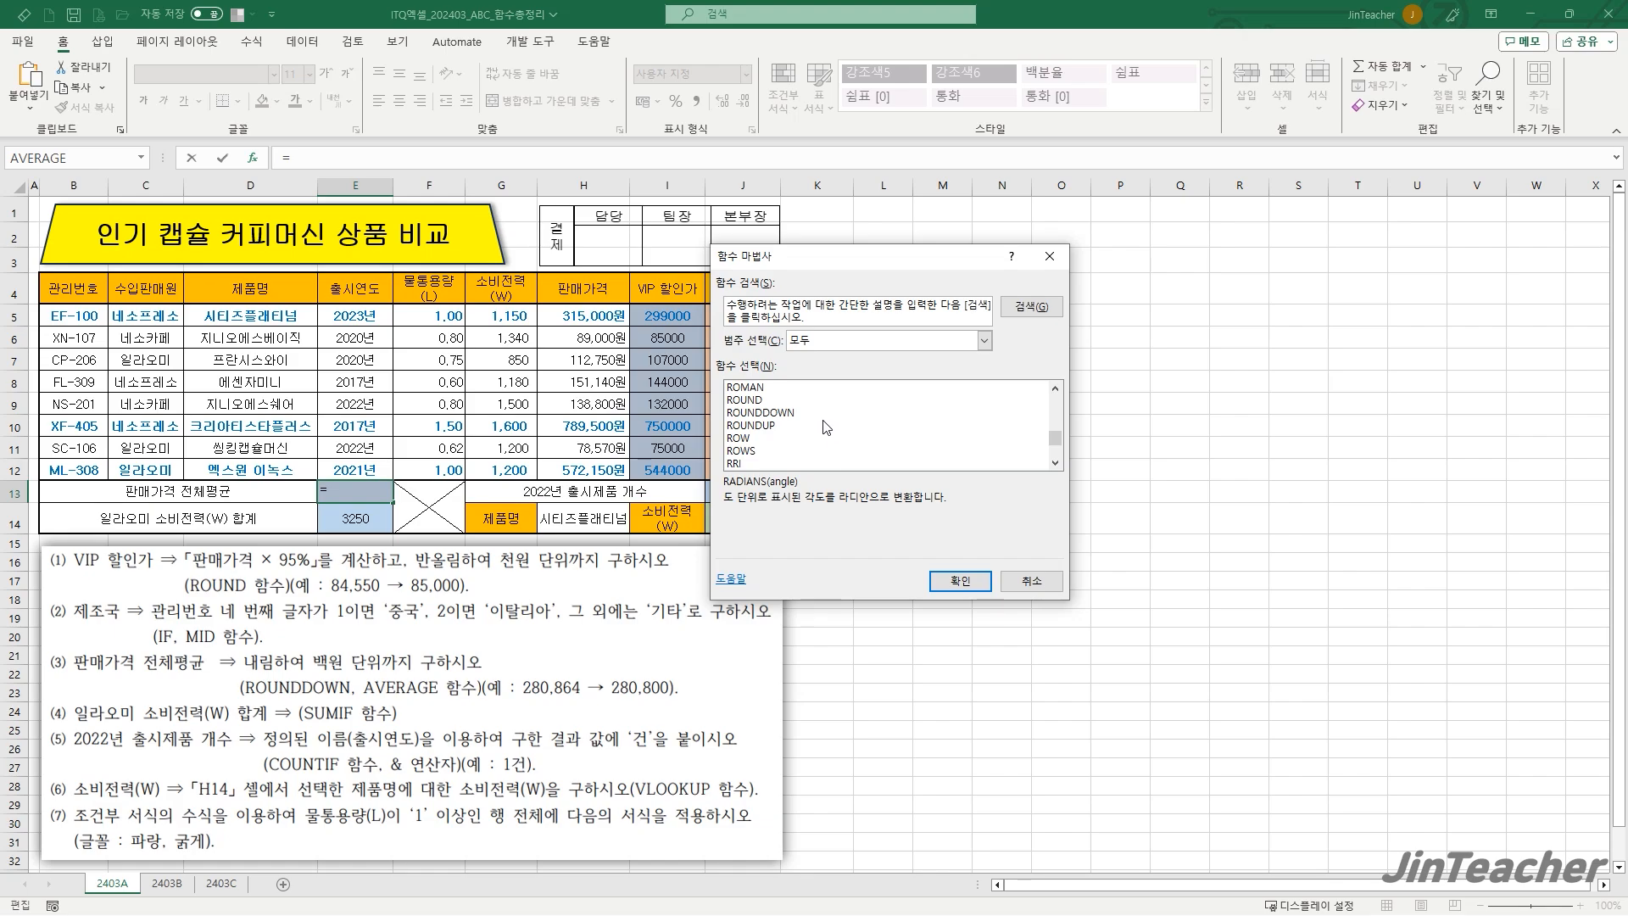
pyautogui.click(827, 414)
pyautogui.click(947, 573)
pyautogui.moveTo(947, 573); pyautogui.dragTo(448, 410)
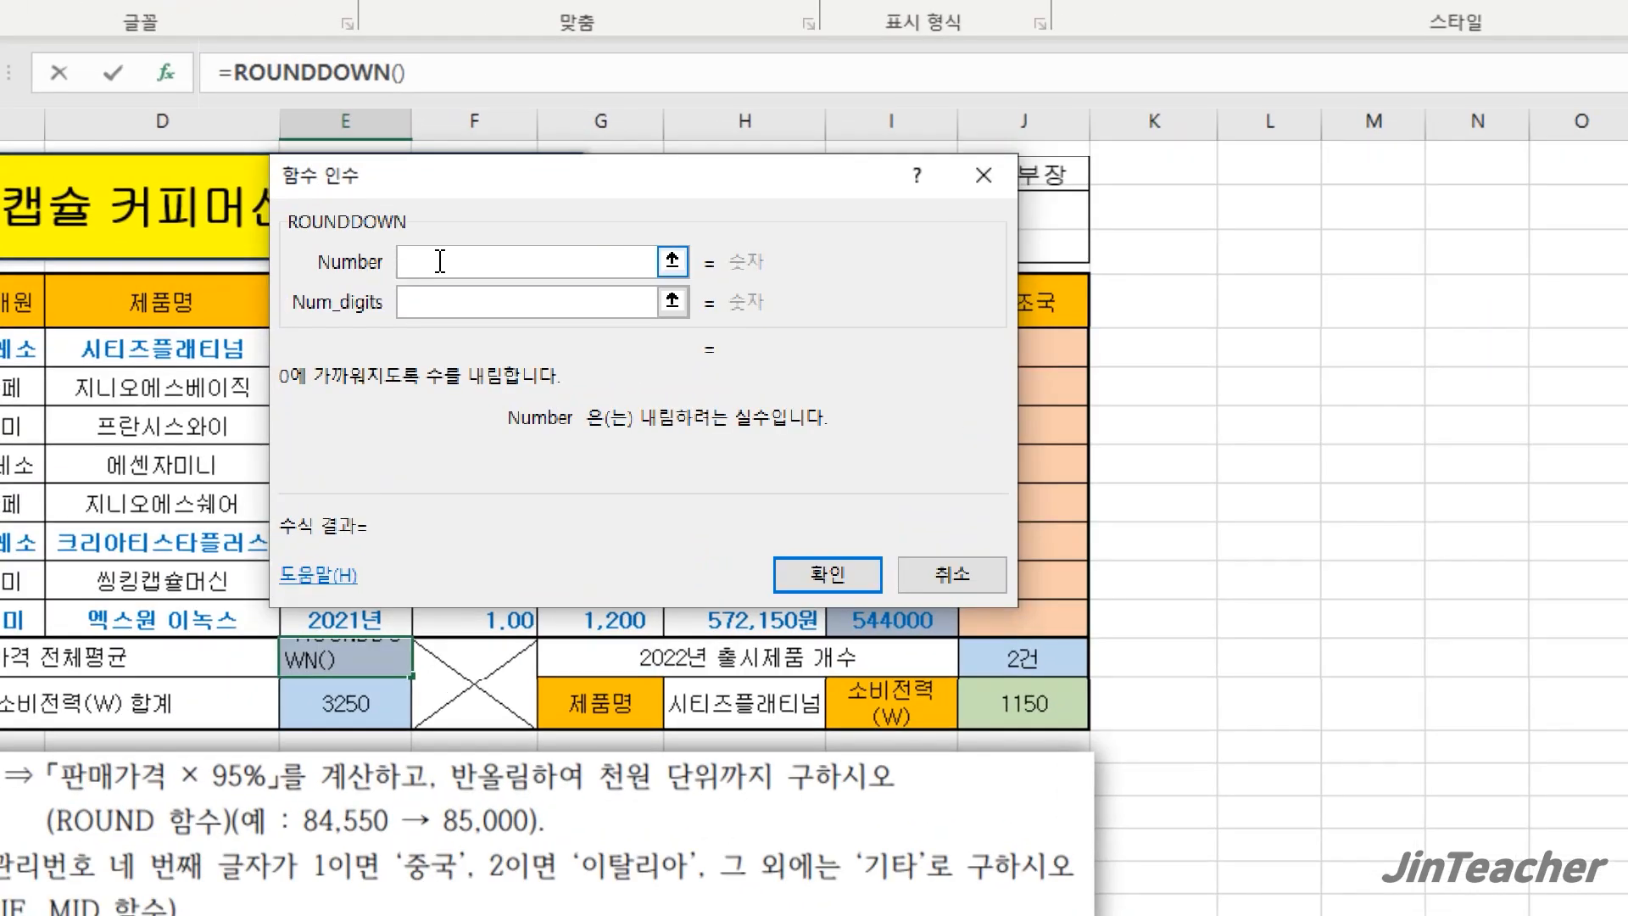
# - Complete ROUNDDOWN with the cut AVERAGE(H5:H12) as Number and -2 as Num_digits, and clear the finished cell E13
pyautogui.rightClick(440, 261)
pyautogui.click(553, 349)
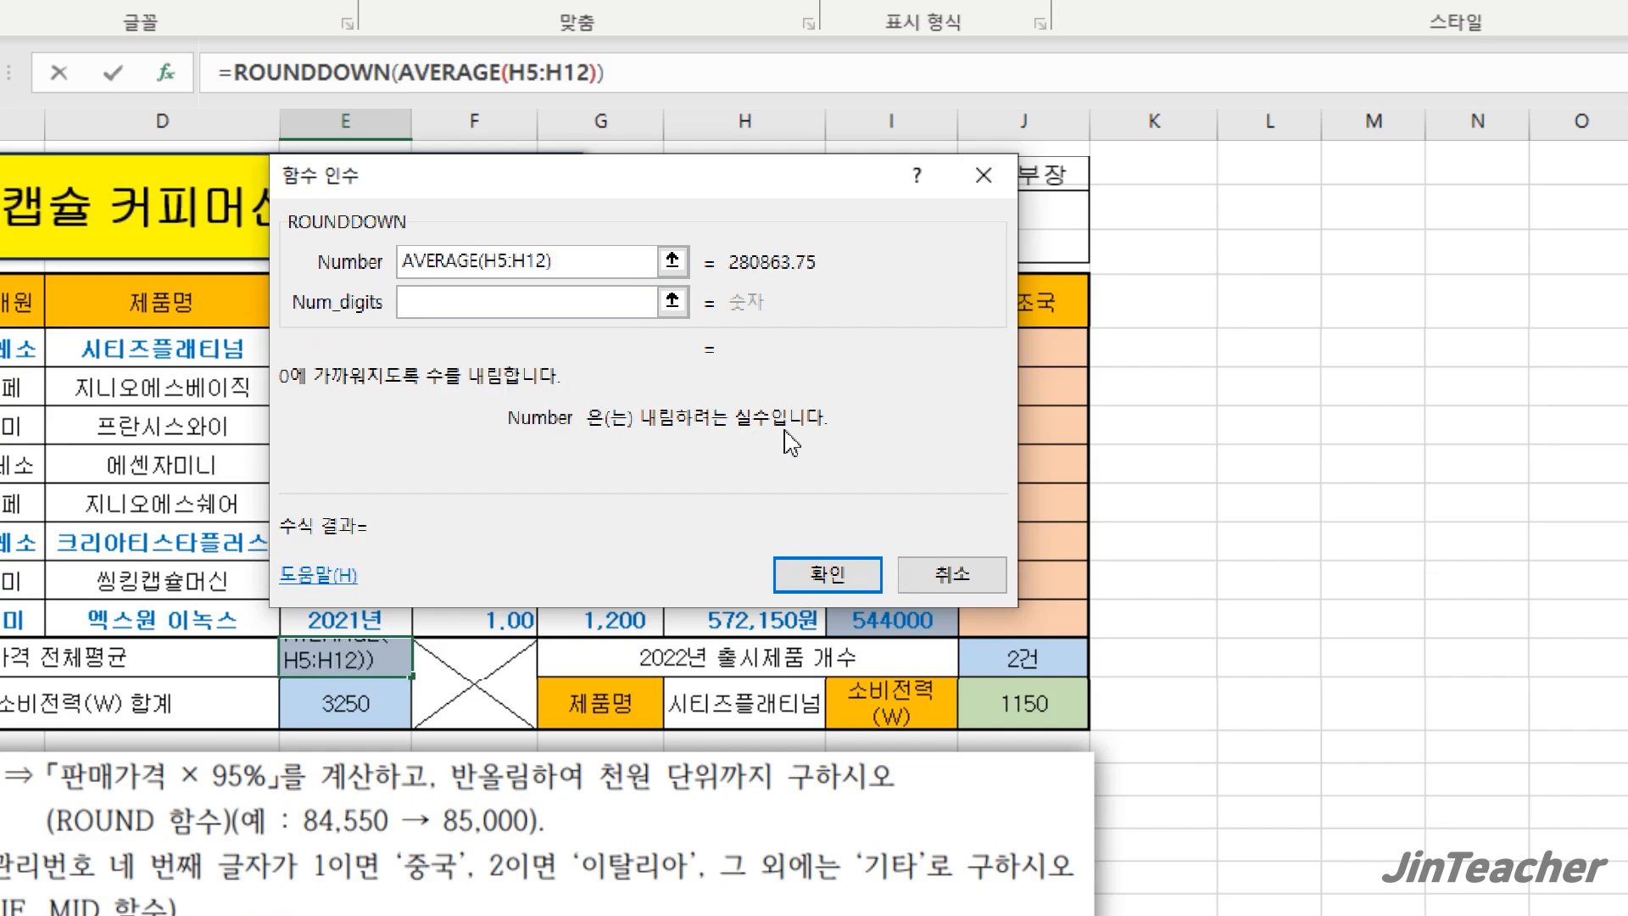
pyautogui.click(534, 307)
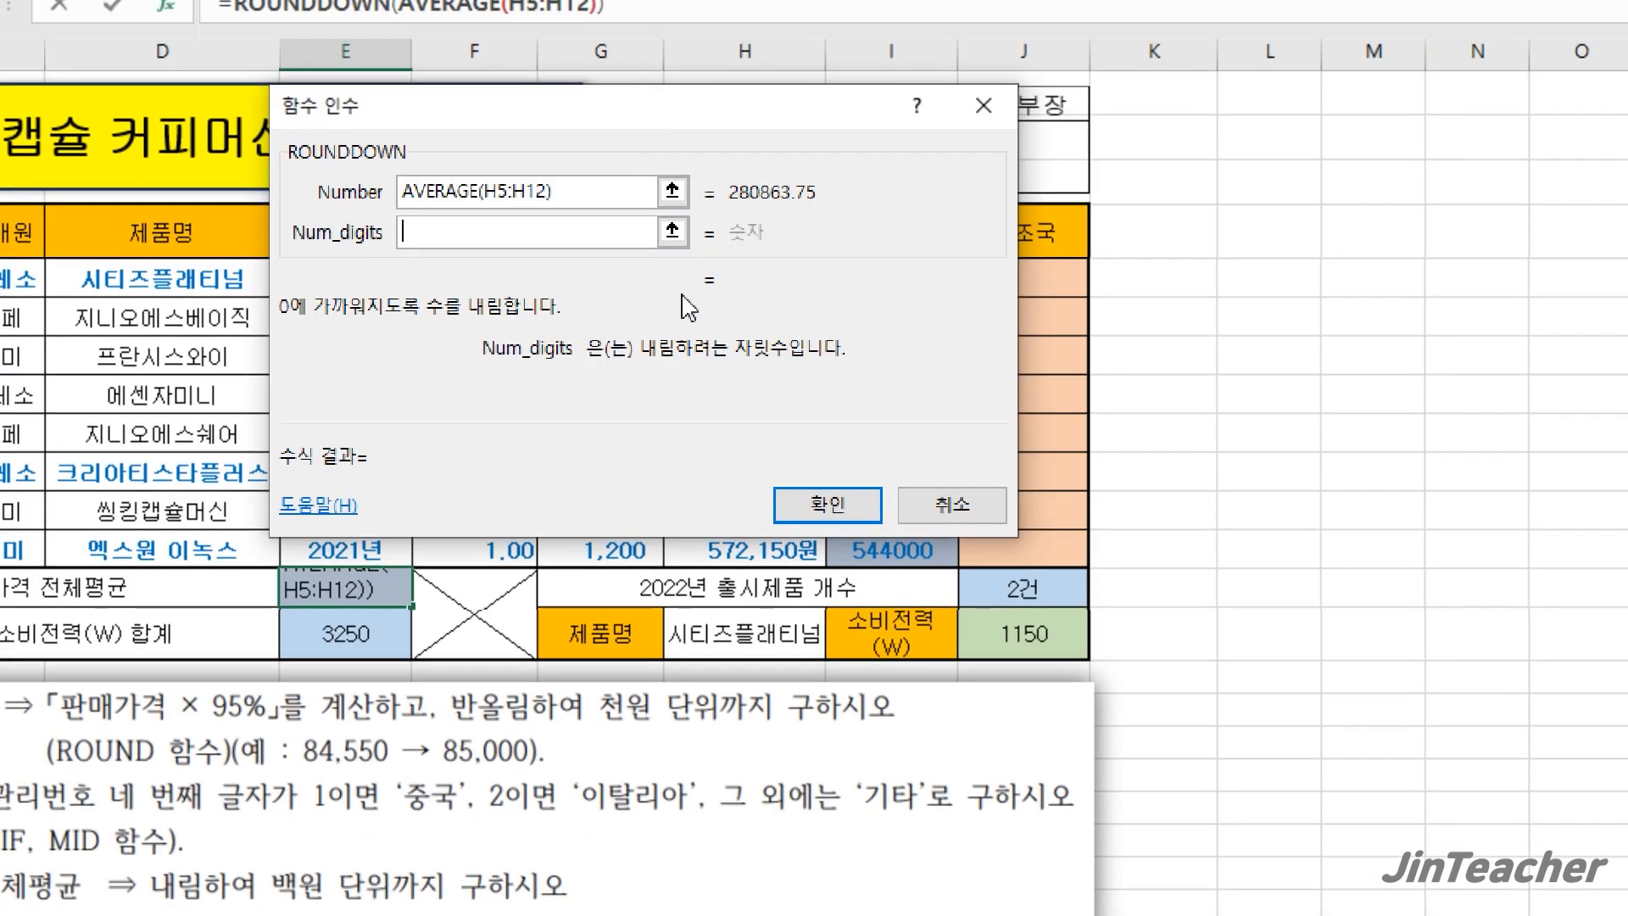
pyautogui.write('-2')
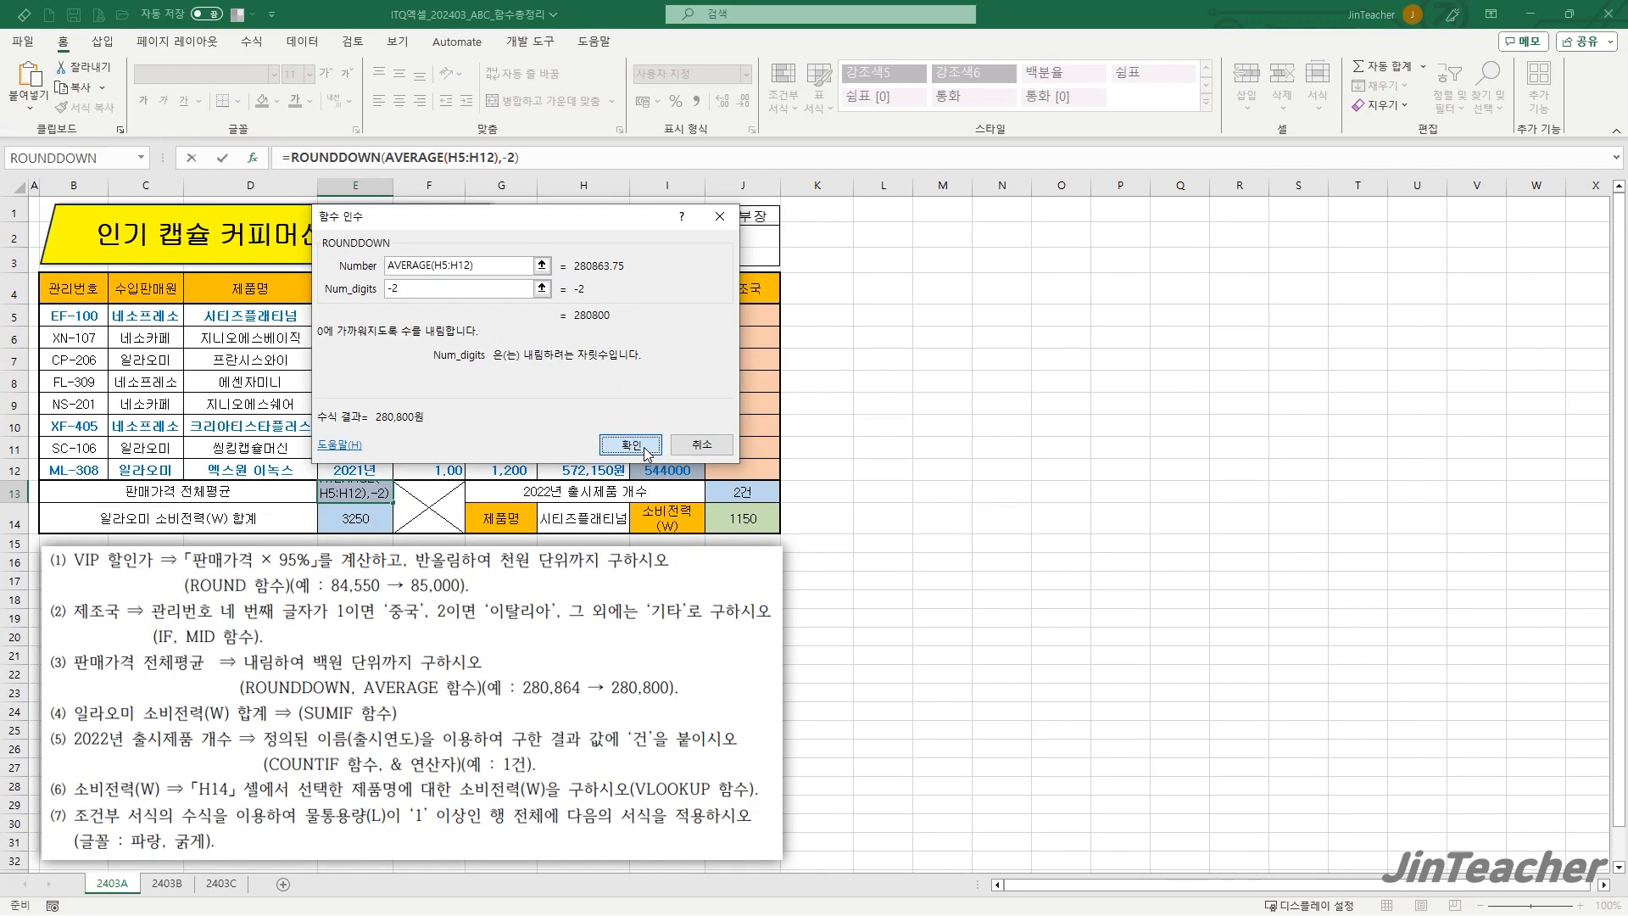
pyautogui.click(827, 504)
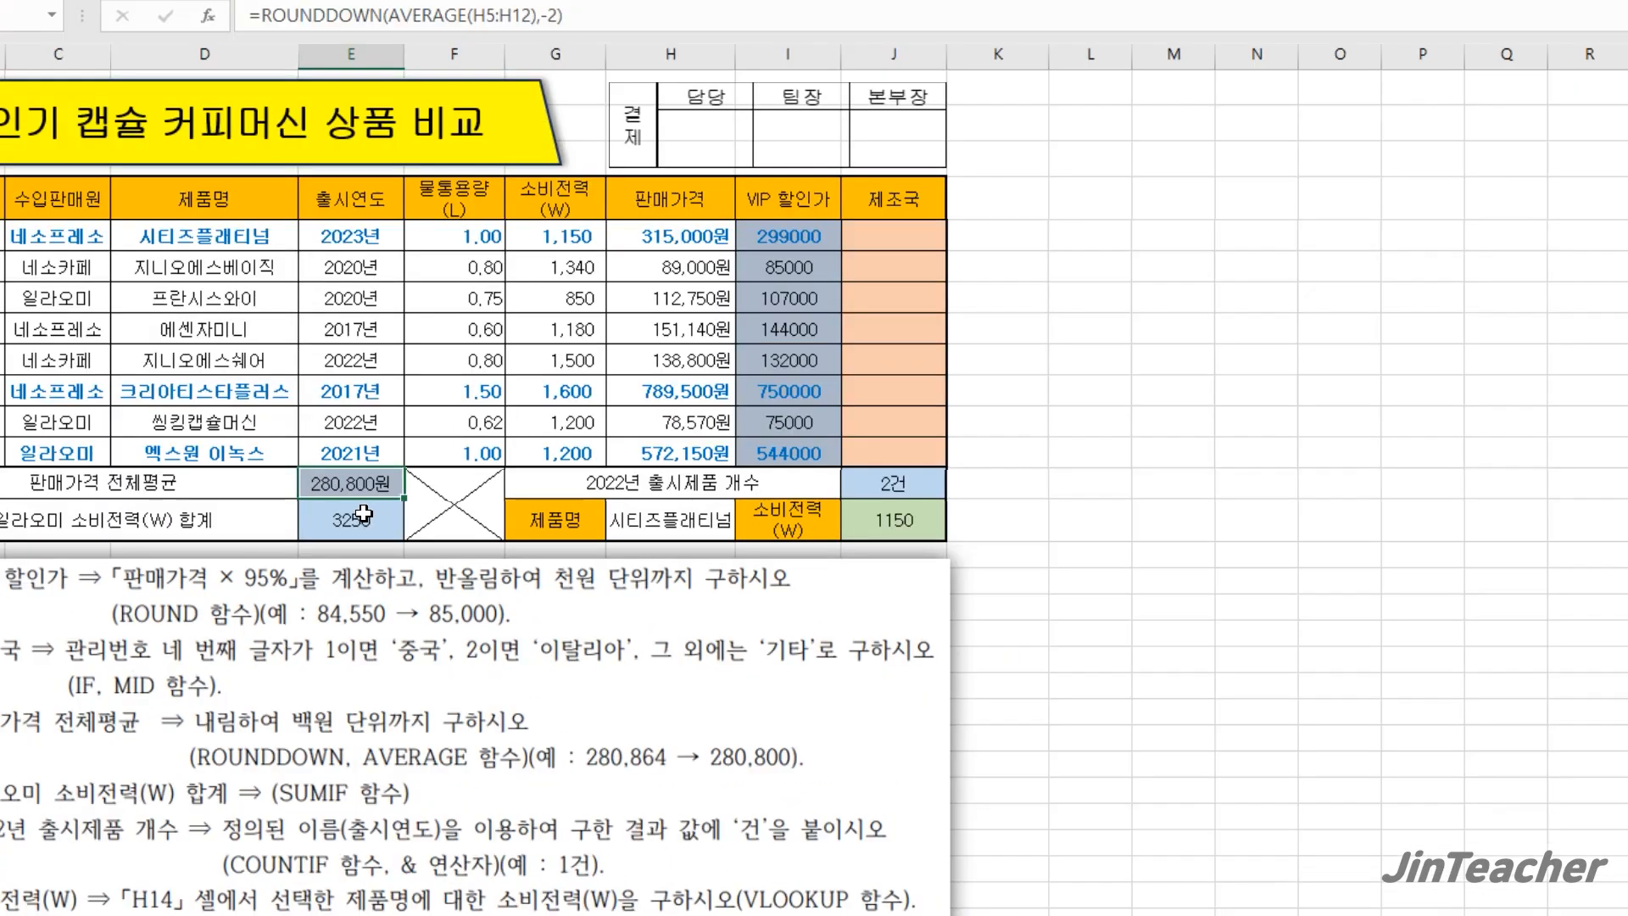
pyautogui.press('Delete')
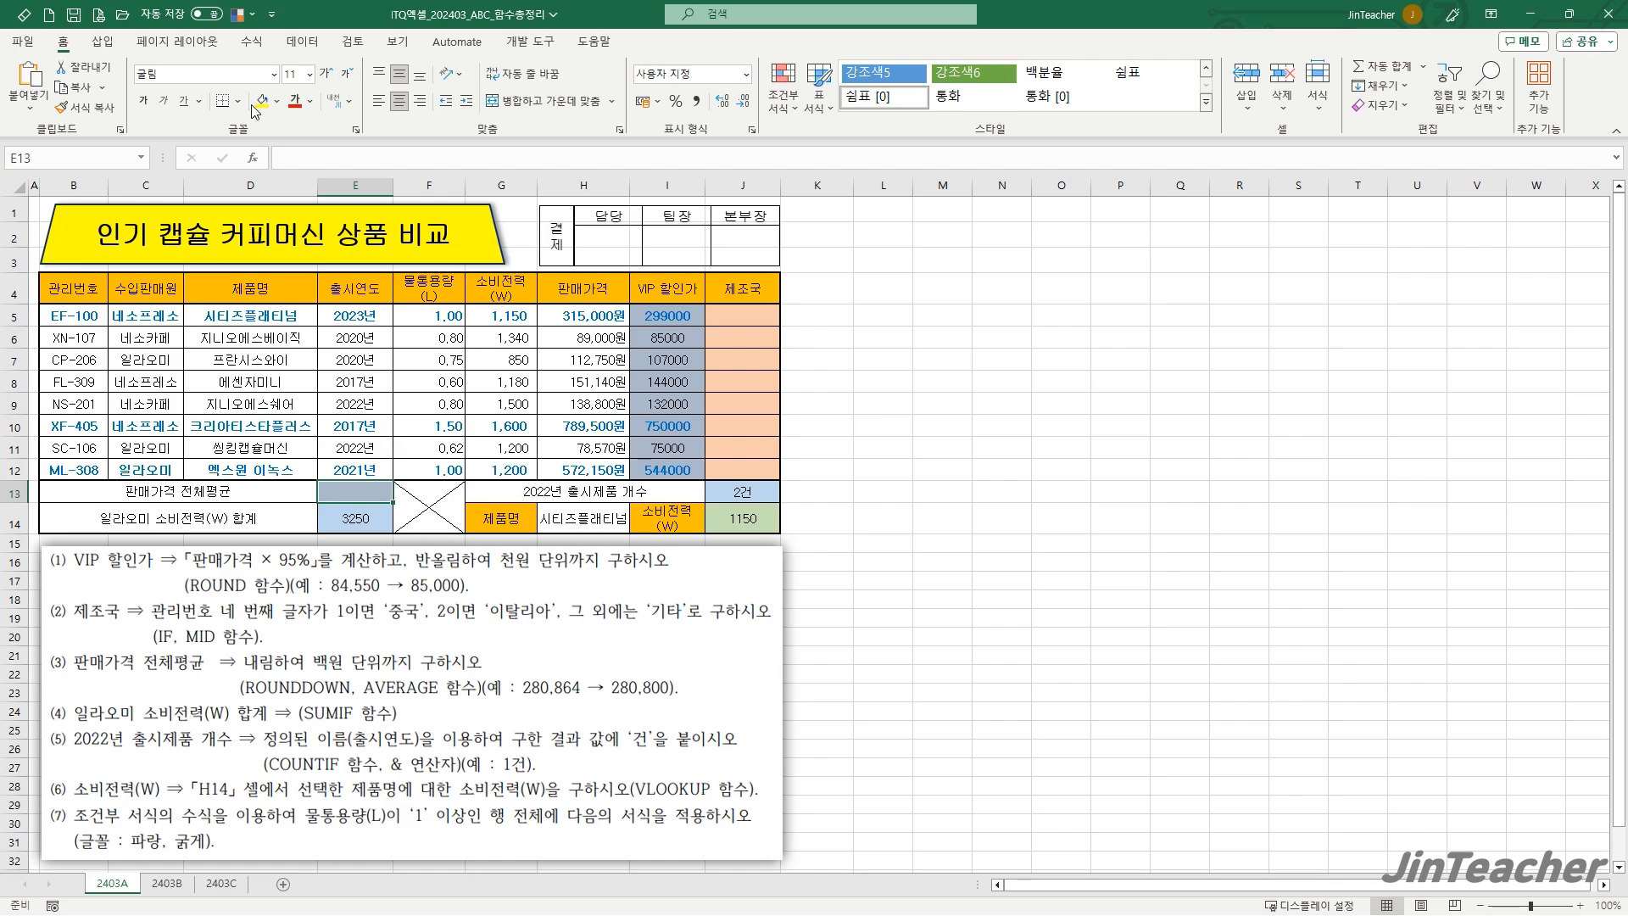
# - Enter an AVERAGE function over the 판매가격 range H5:H12 in the empty cell E13
pyautogui.click(252, 158)
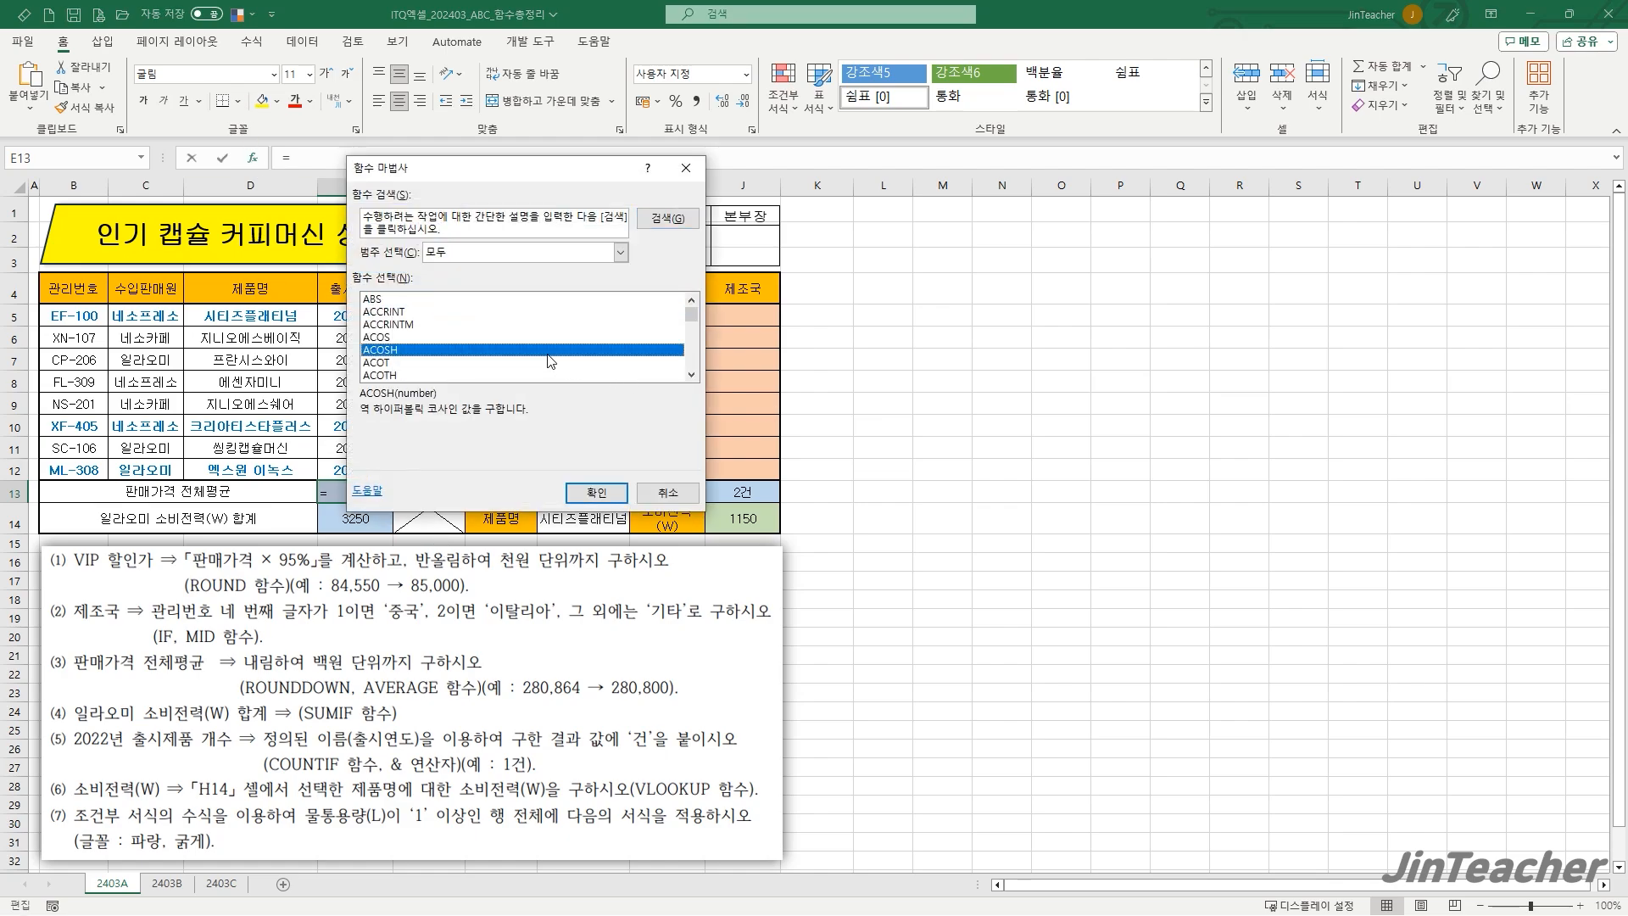
pyautogui.scroll(-3, 545, 362)
pyautogui.scroll(-2, 545, 362)
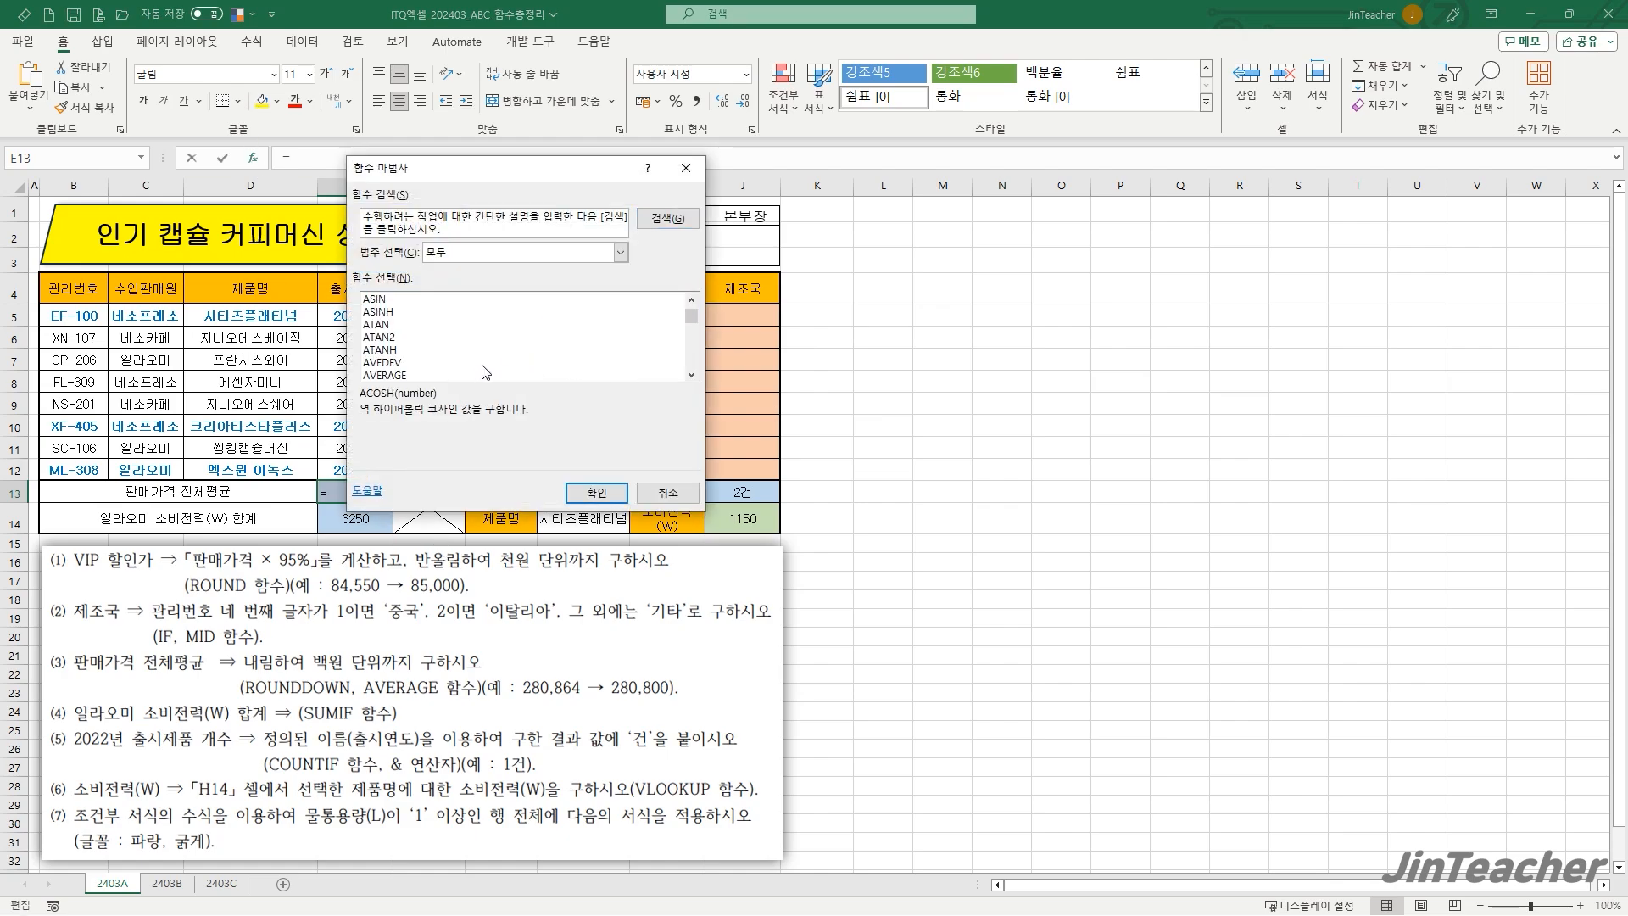
pyautogui.click(485, 375)
pyautogui.click(596, 492)
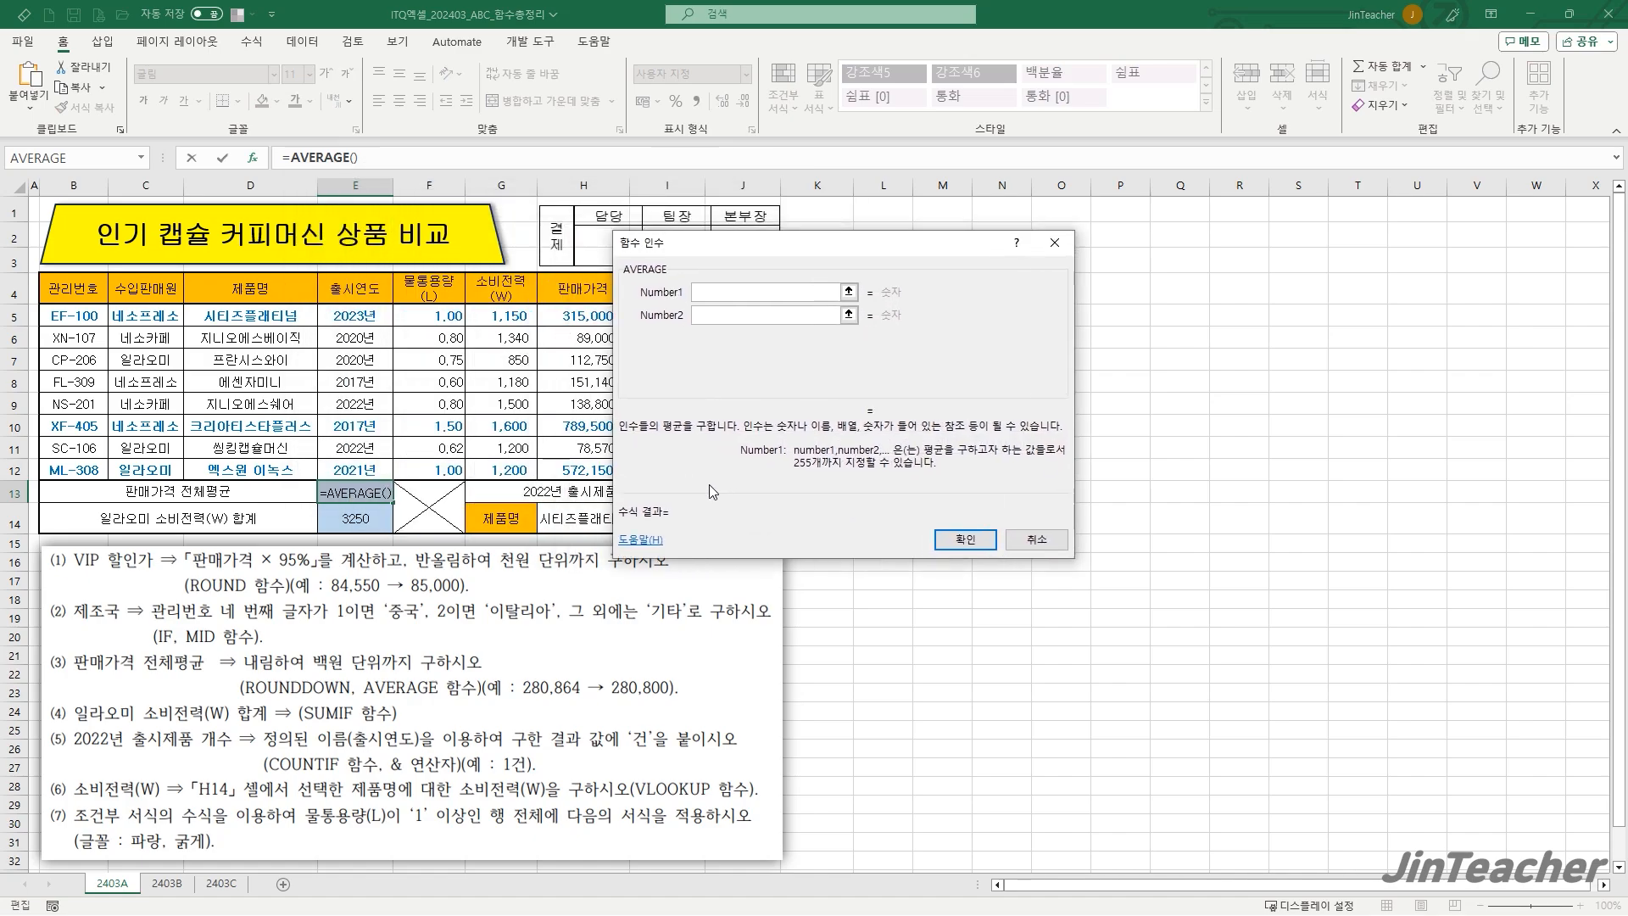
pyautogui.moveTo(593, 325); pyautogui.dragTo(593, 471)
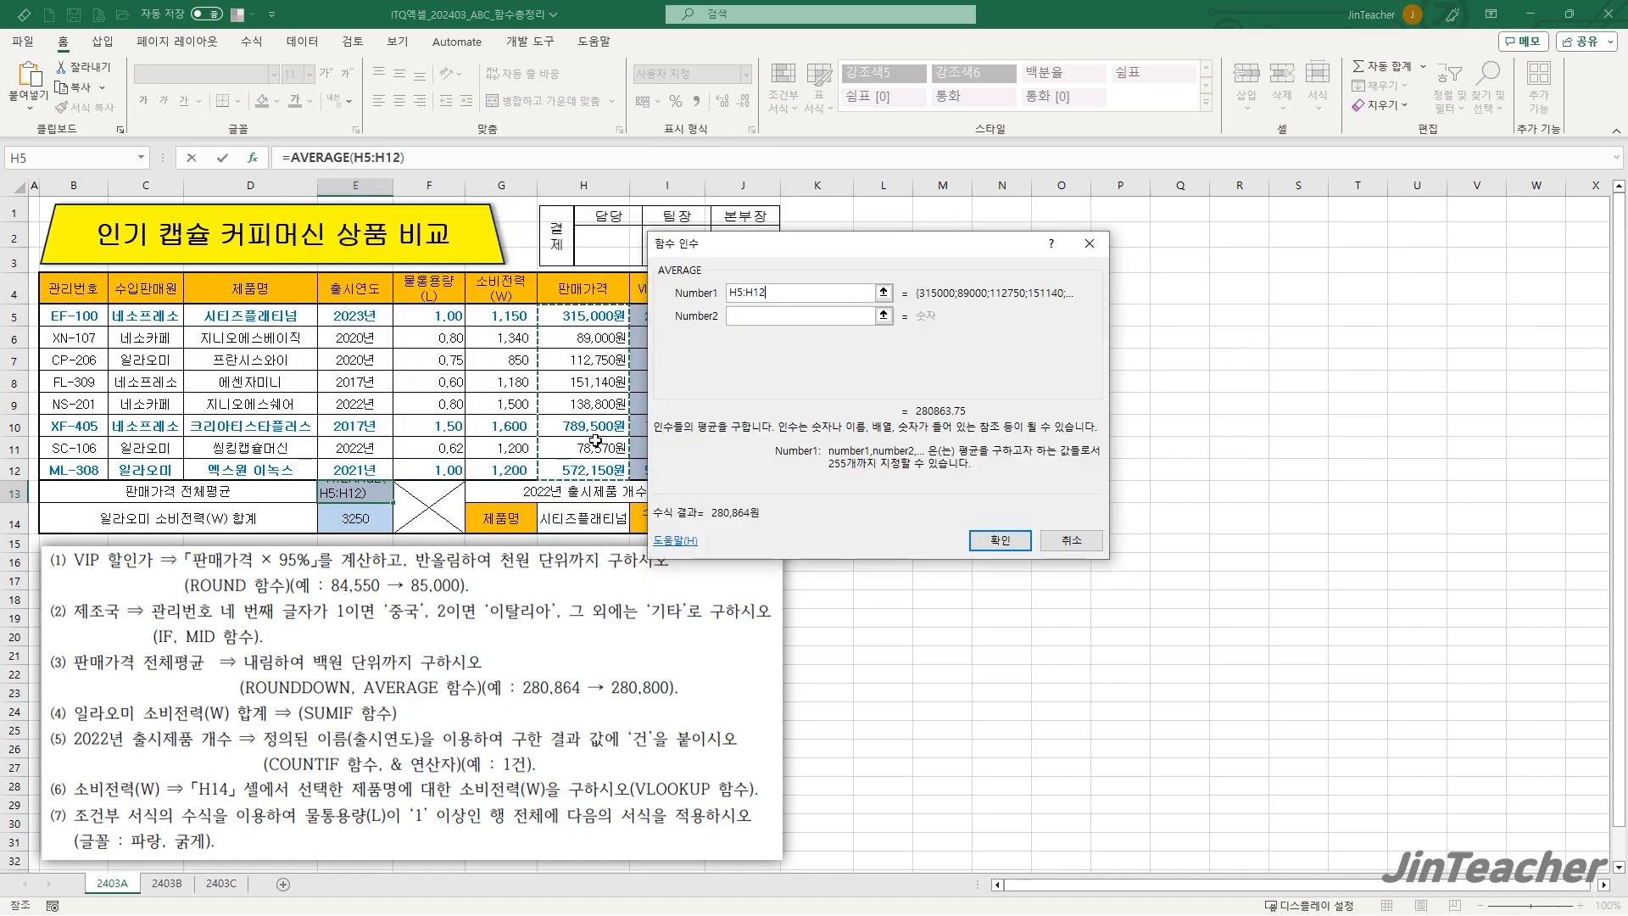
pyautogui.click(1000, 540)
# - Cut AVERAGE(H5:H12) from E13's formula, leaving the equals sign, and insert the ROUNDDOWN function in its place
pyautogui.moveTo(293, 156); pyautogui.dragTo(397, 158)
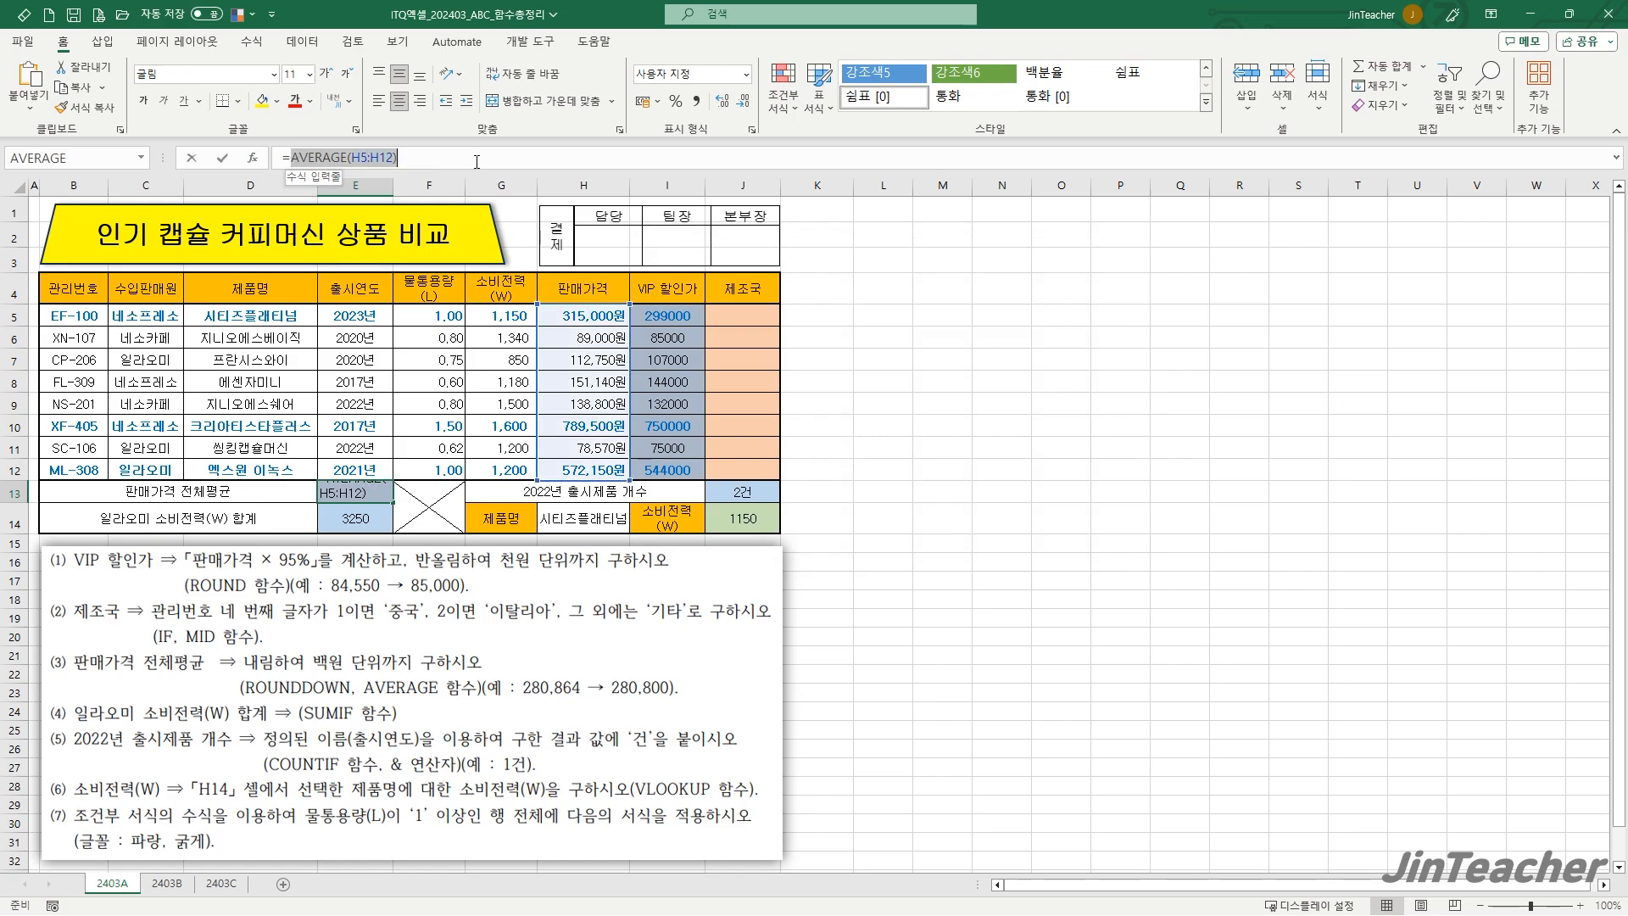
pyautogui.click(83, 66)
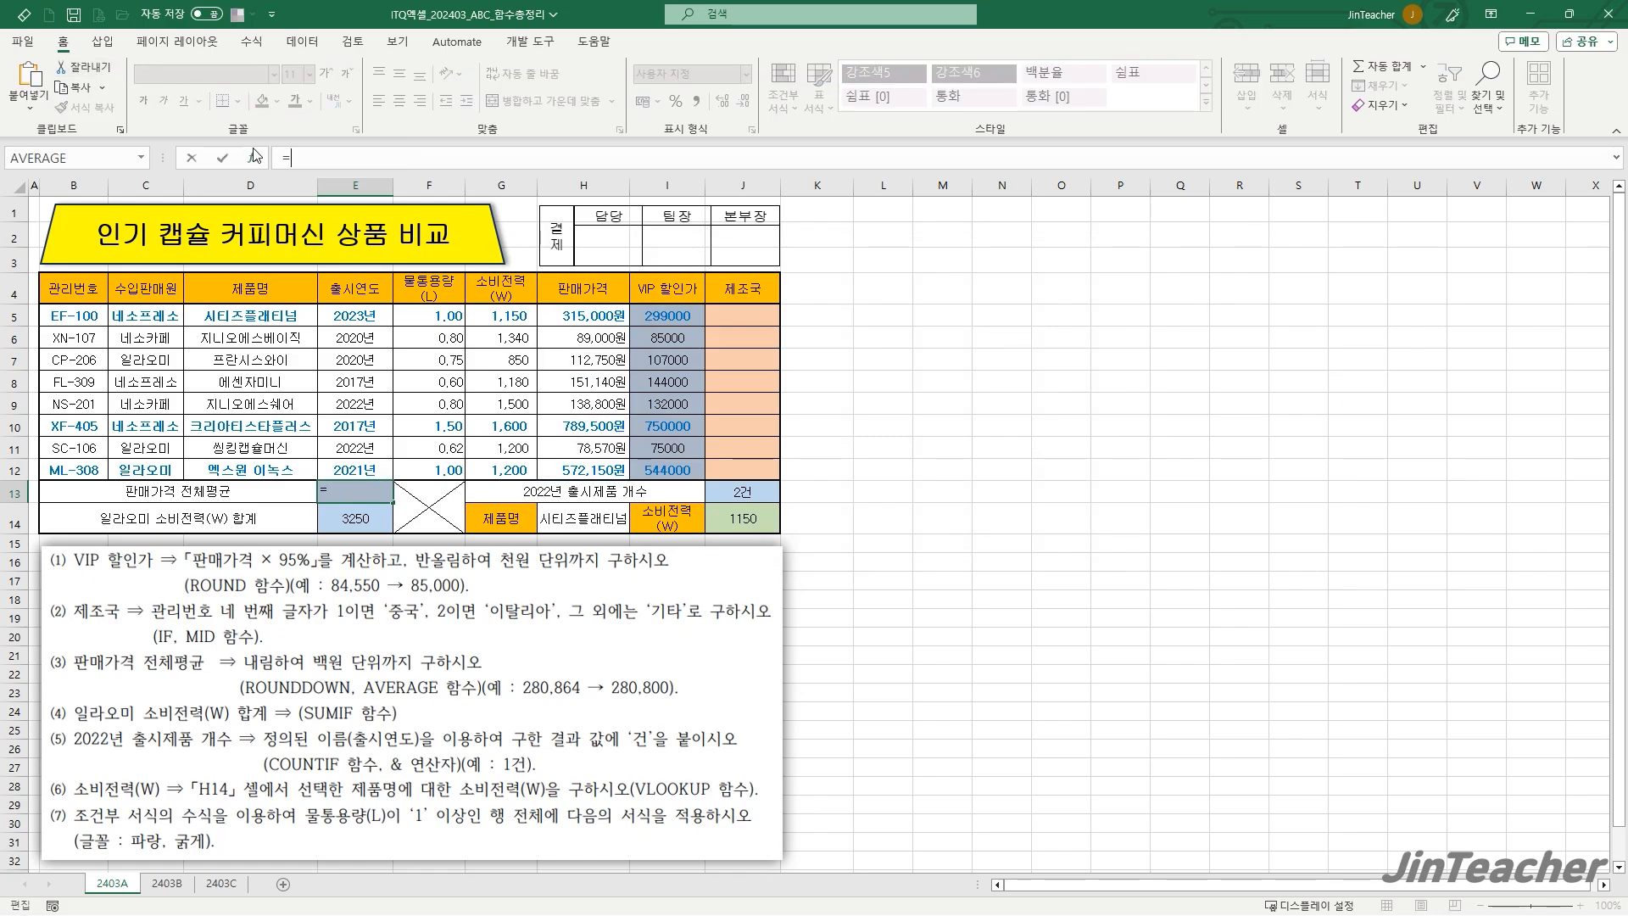
pyautogui.click(252, 158)
pyautogui.click(803, 415)
pyautogui.press('r')
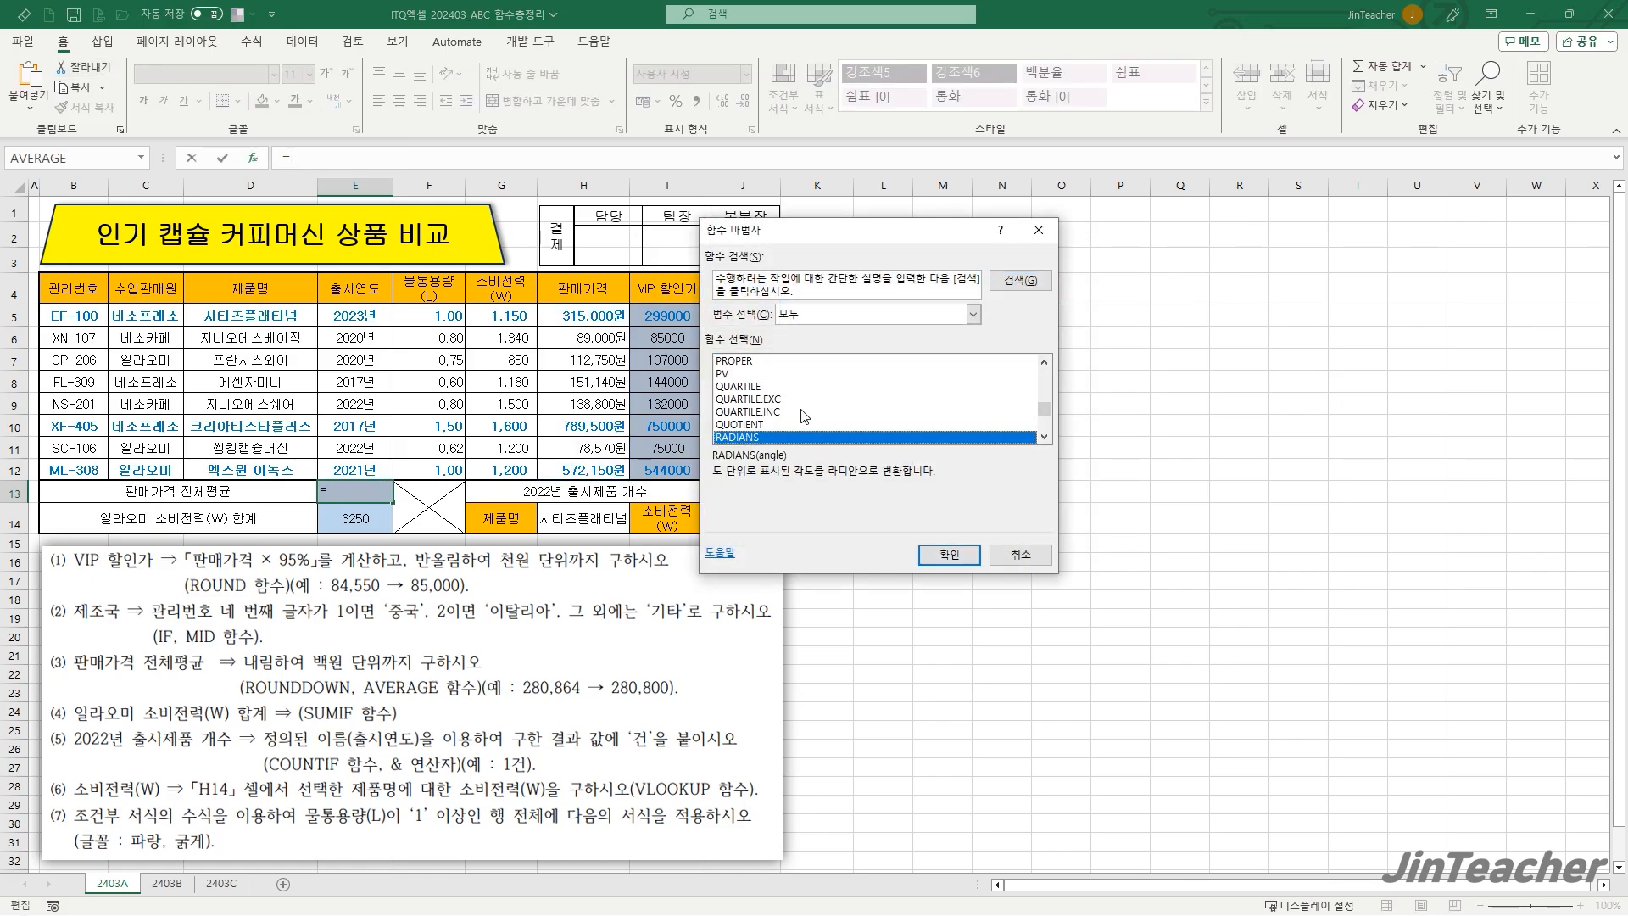
pyautogui.scroll(-5, 804, 417)
pyautogui.scroll(-1, 804, 417)
pyautogui.click(800, 388)
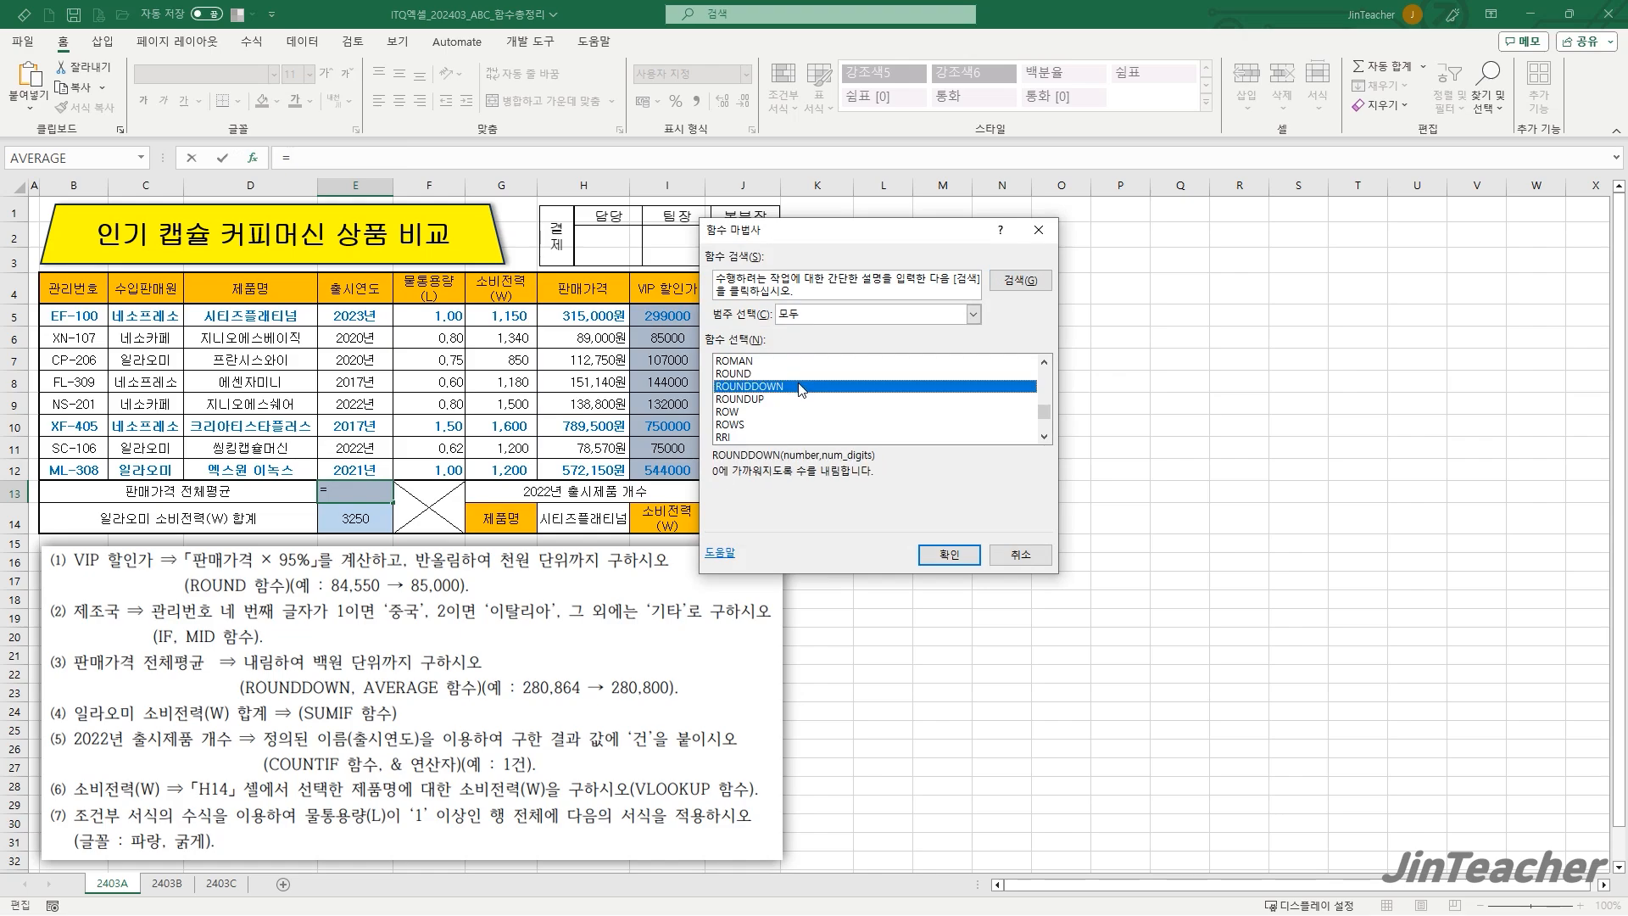
pyautogui.click(957, 551)
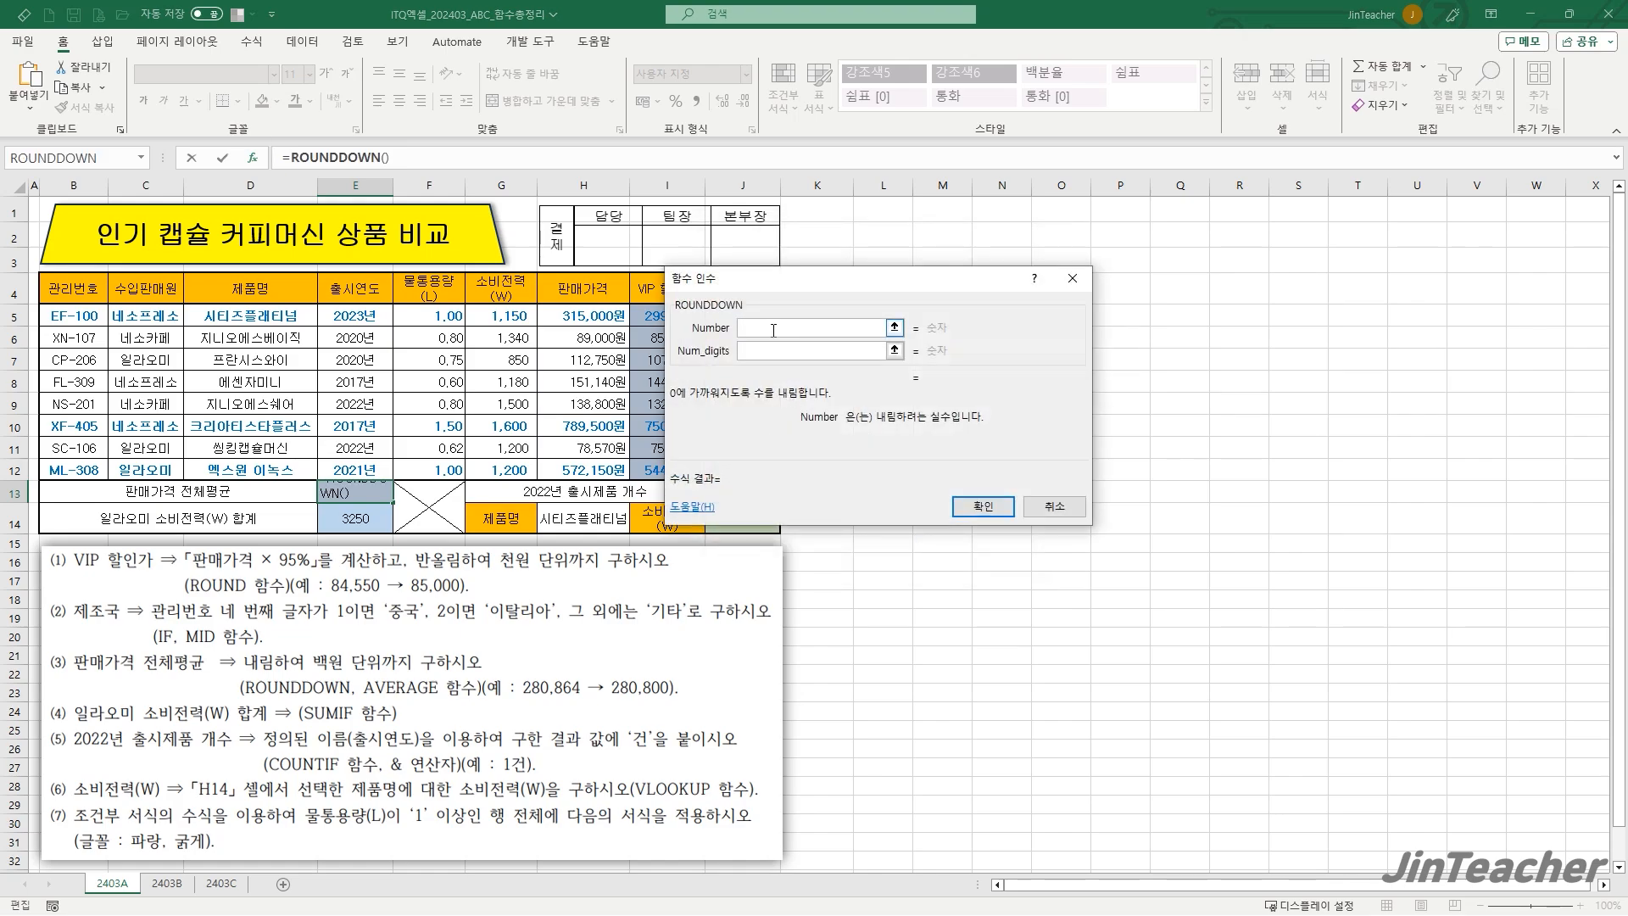
# - Set ROUNDDOWN's Number to the cut AVERAGE(H5:H12) and its Num_digits to -2, and complete the E13 formula
pyautogui.write('AVERAGE(H5:H12)')
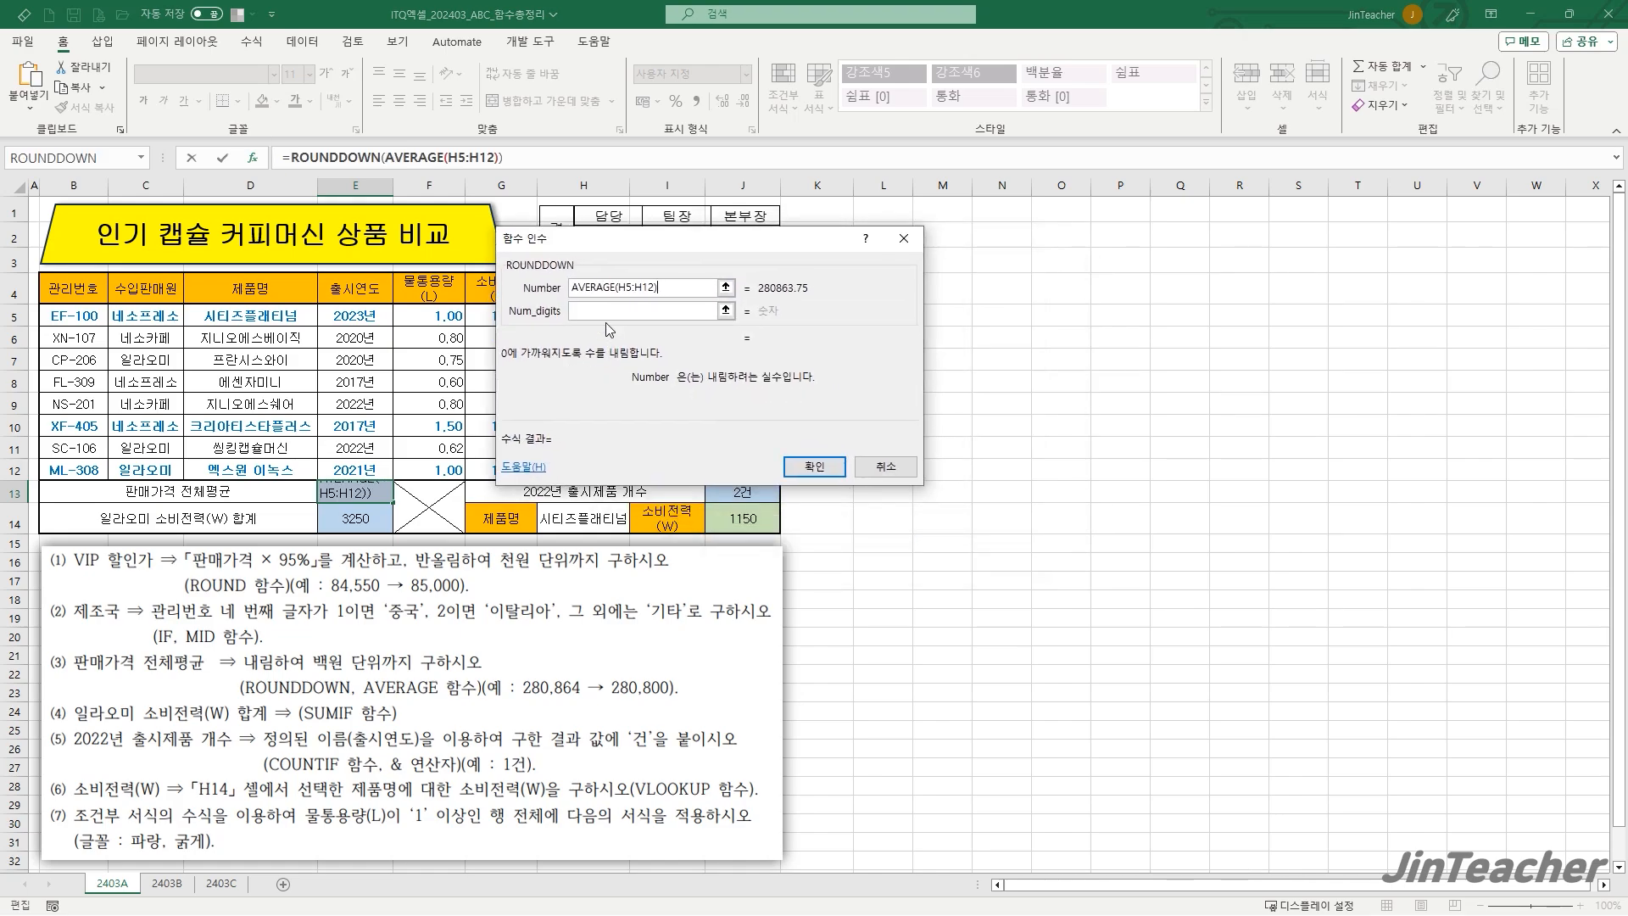
pyautogui.click(611, 311)
pyautogui.write('-2')
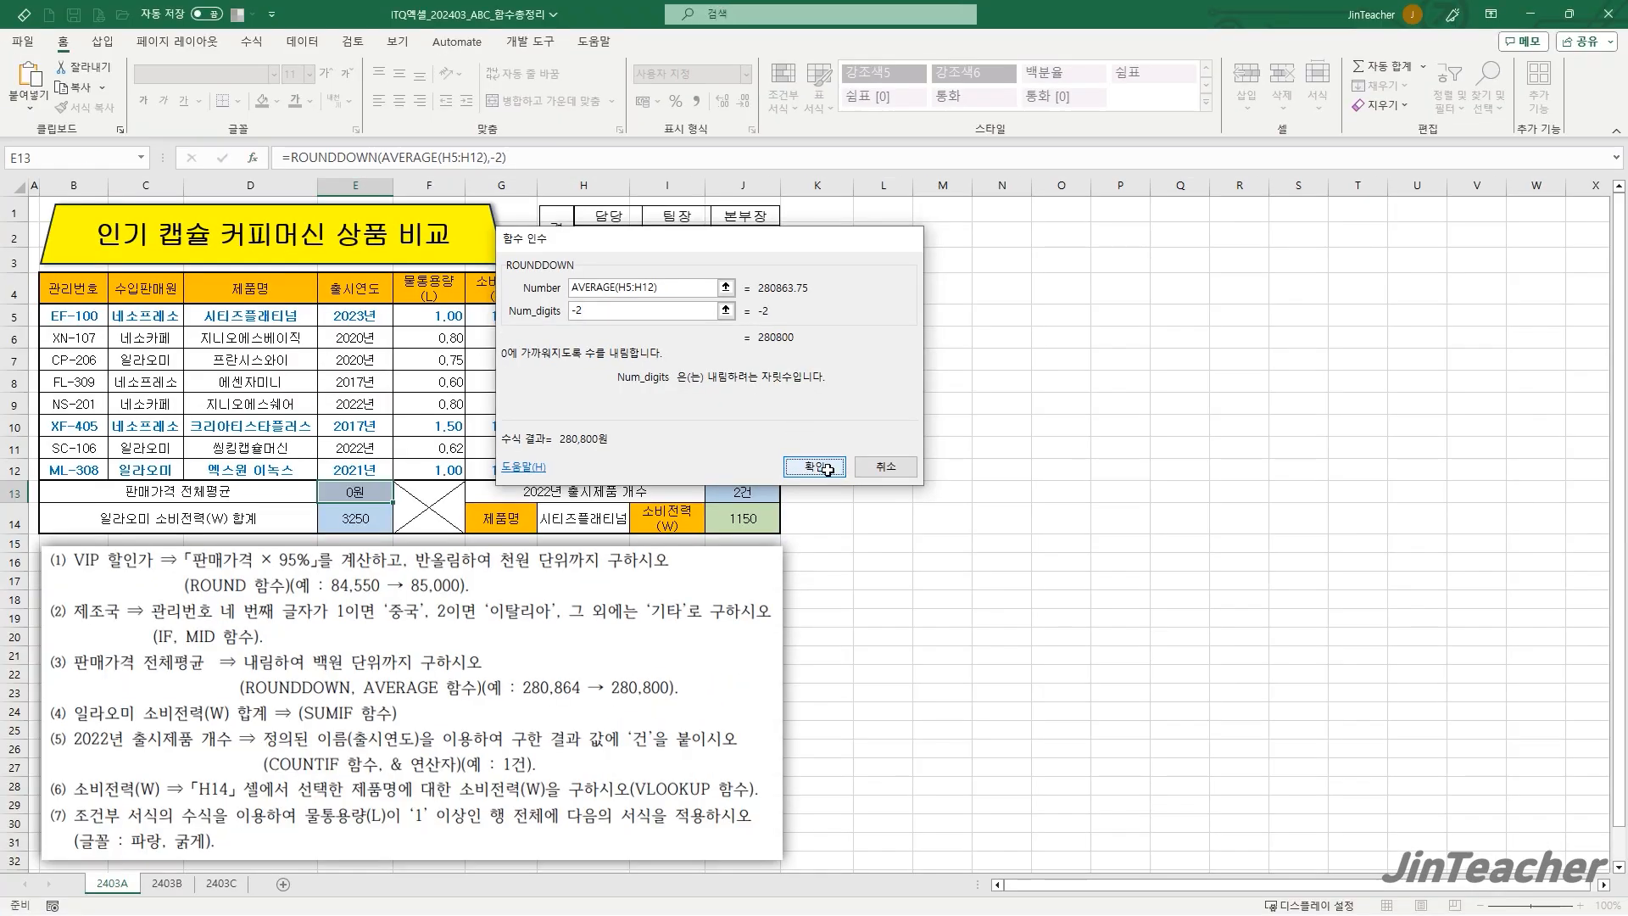
pyautogui.click(962, 576)
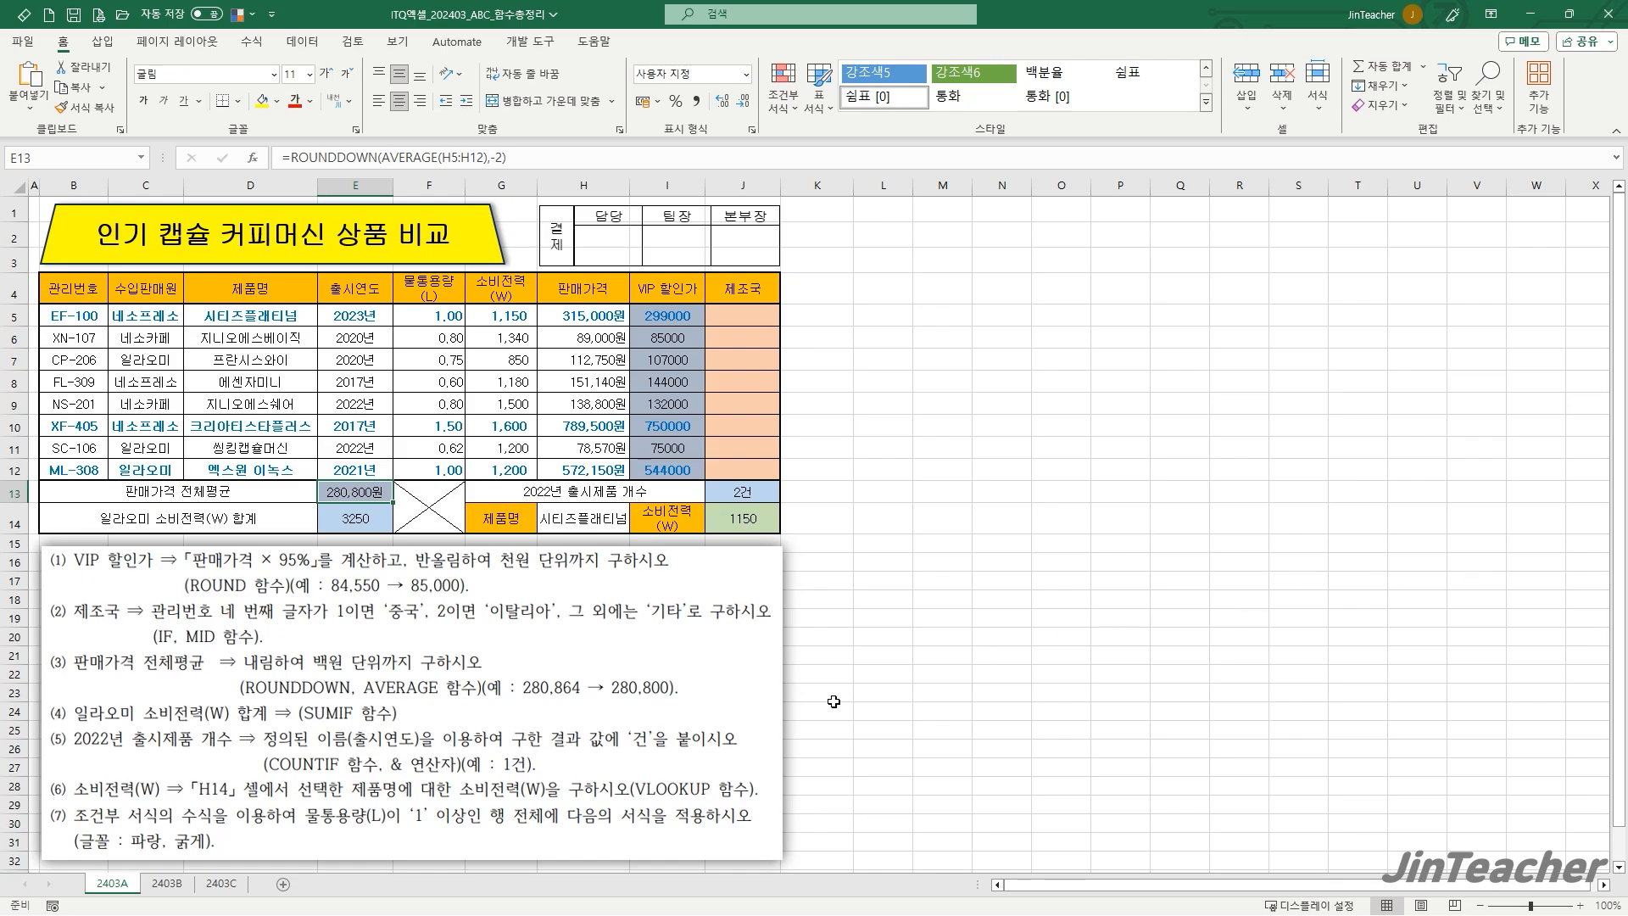
# - Open sheet 2403B and select the table range D4:H12, from the 구분 header through the 신청인원 column
pyautogui.click(167, 885)
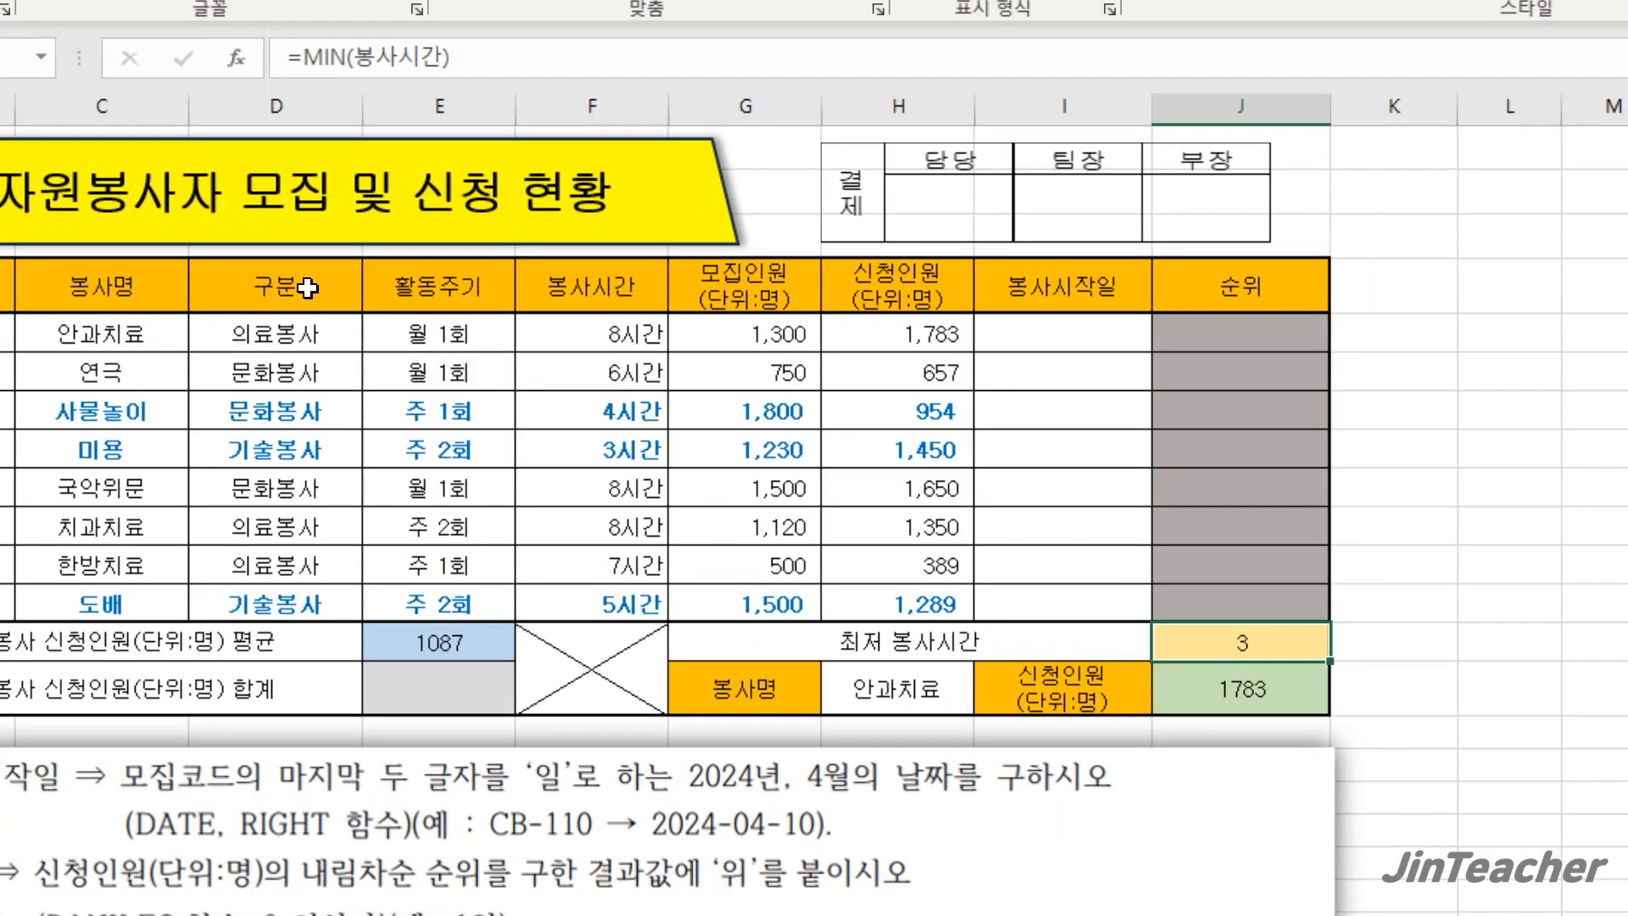
pyautogui.moveTo(307, 288); pyautogui.dragTo(929, 294)
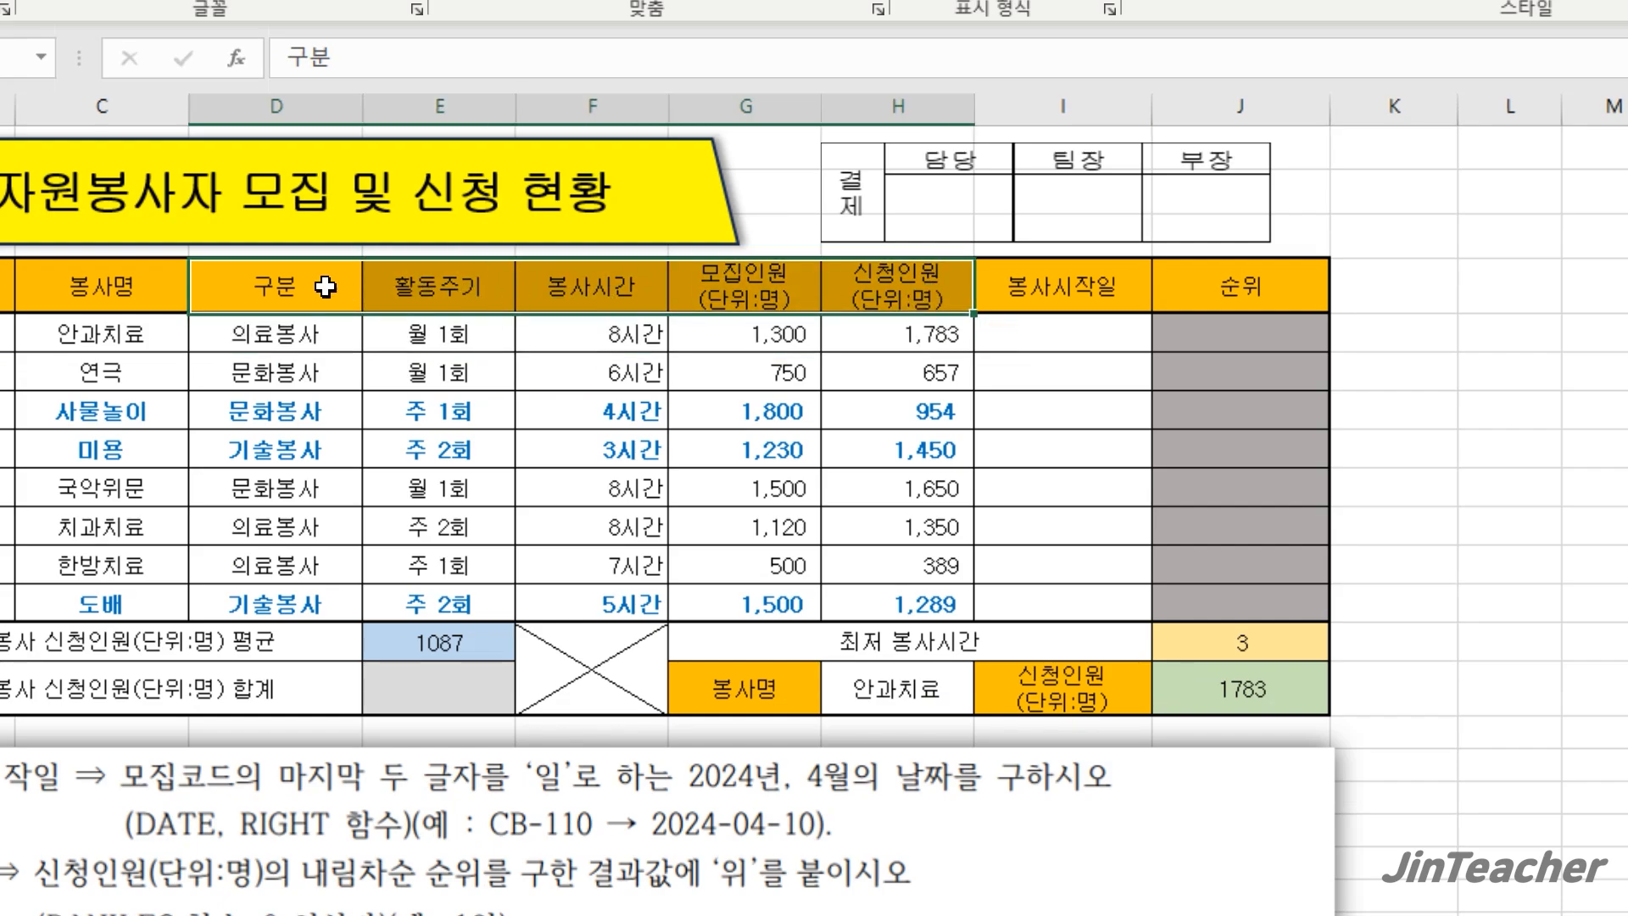
pyautogui.moveTo(208, 286); pyautogui.dragTo(930, 598)
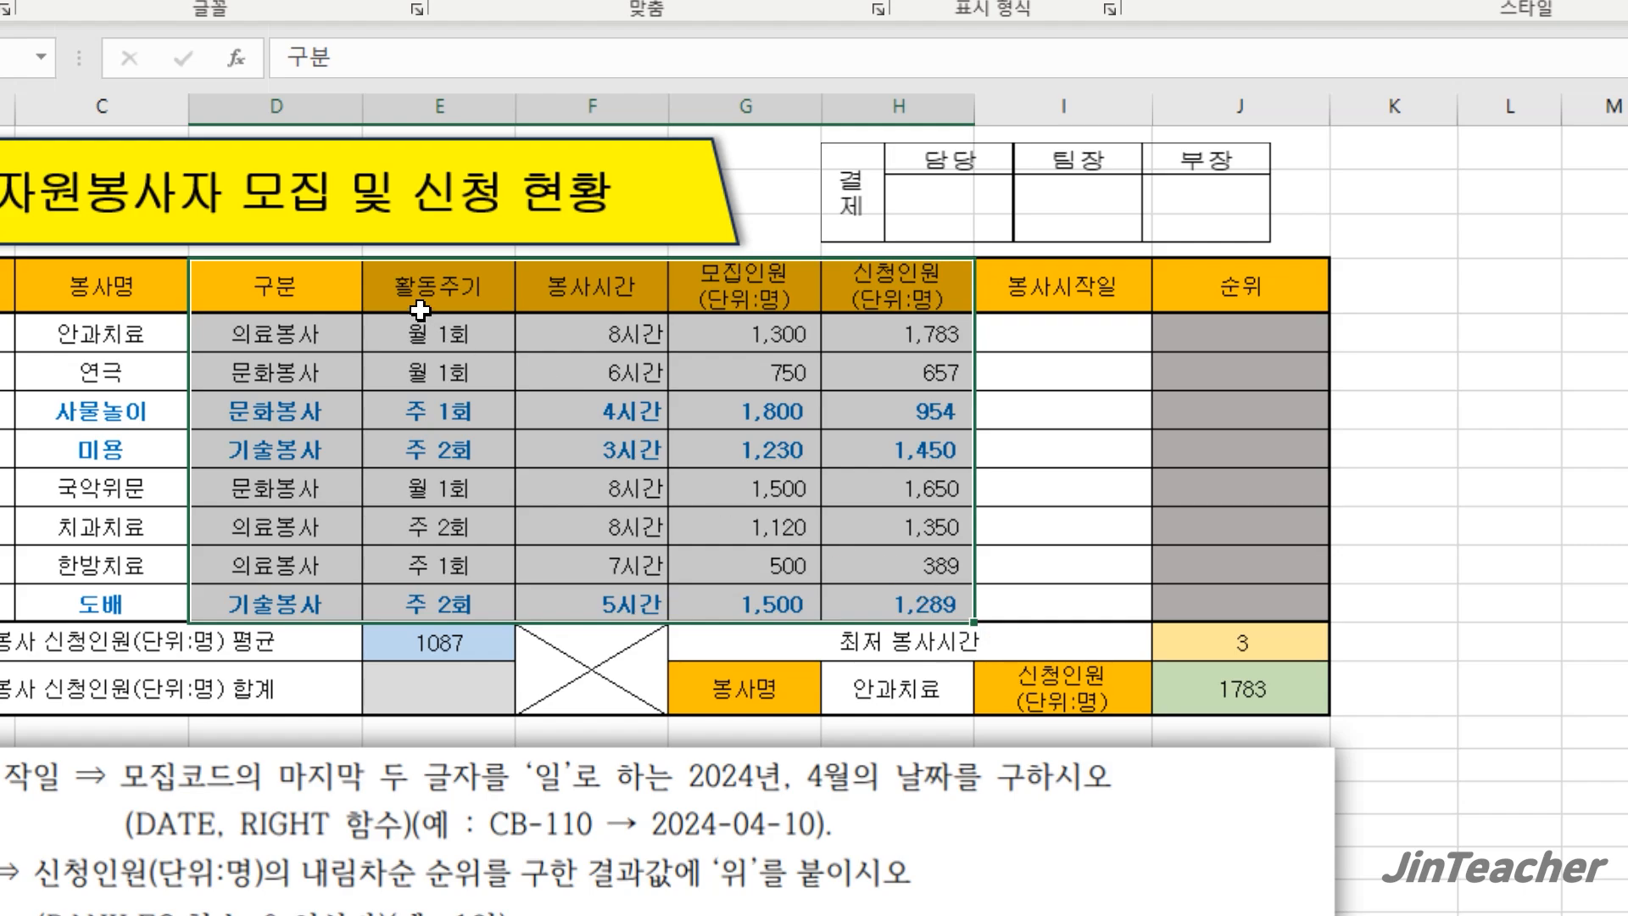
pyautogui.moveTo(281, 275); pyautogui.dragTo(872, 607)
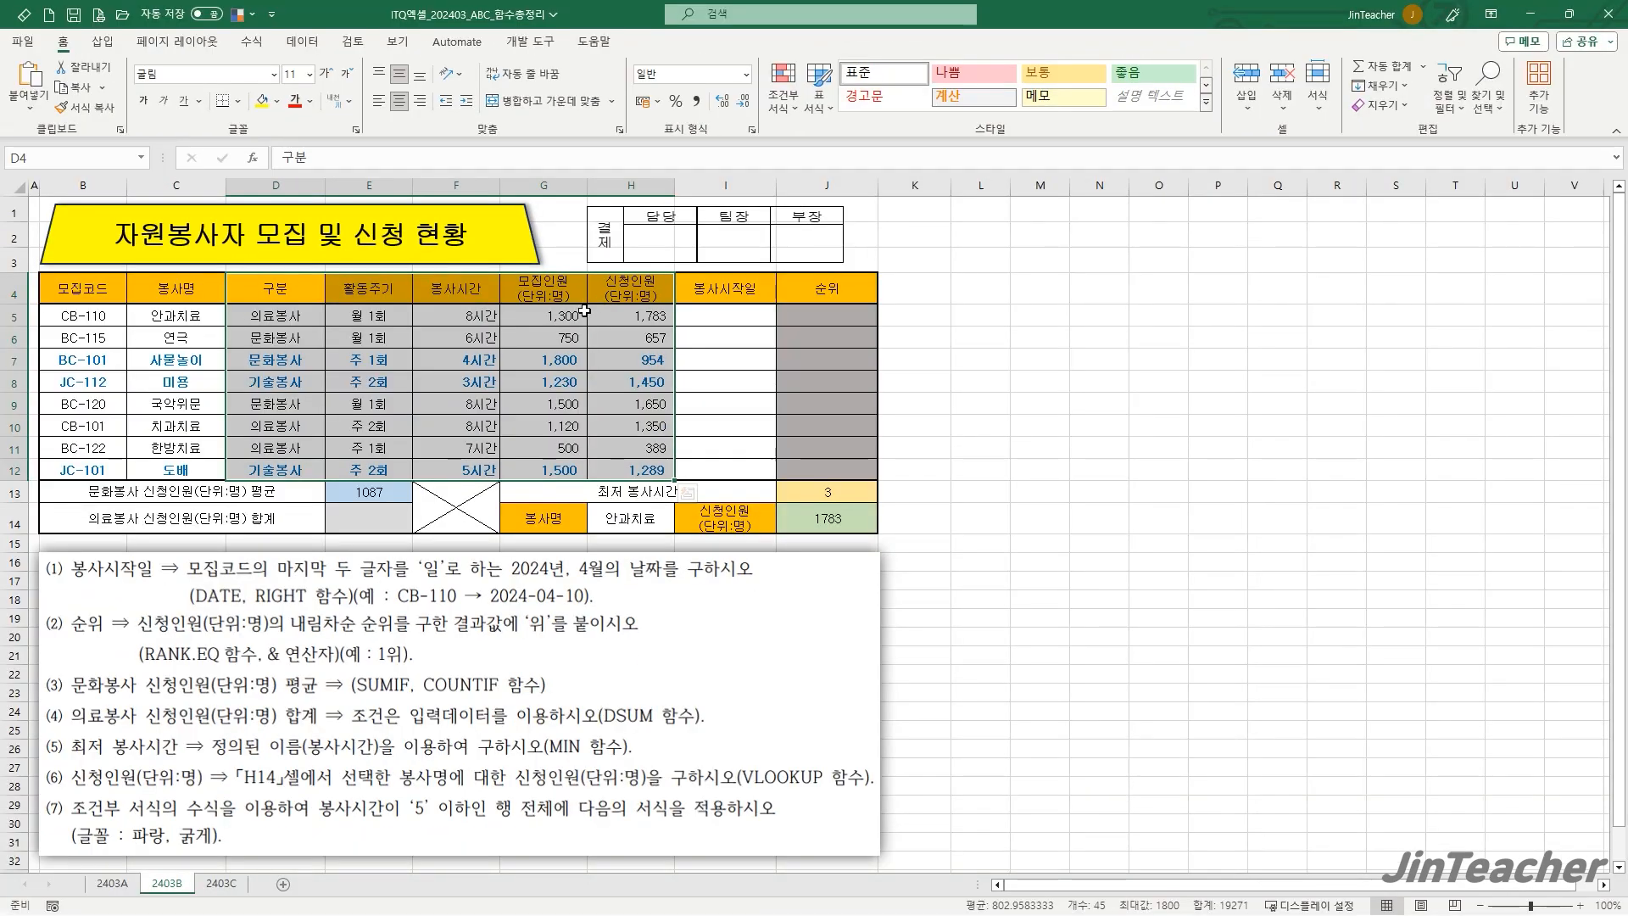
# - Insert the DSUM function in cell E14, the result cell for the 의료봉사 신청인원 합계
pyautogui.click(389, 519)
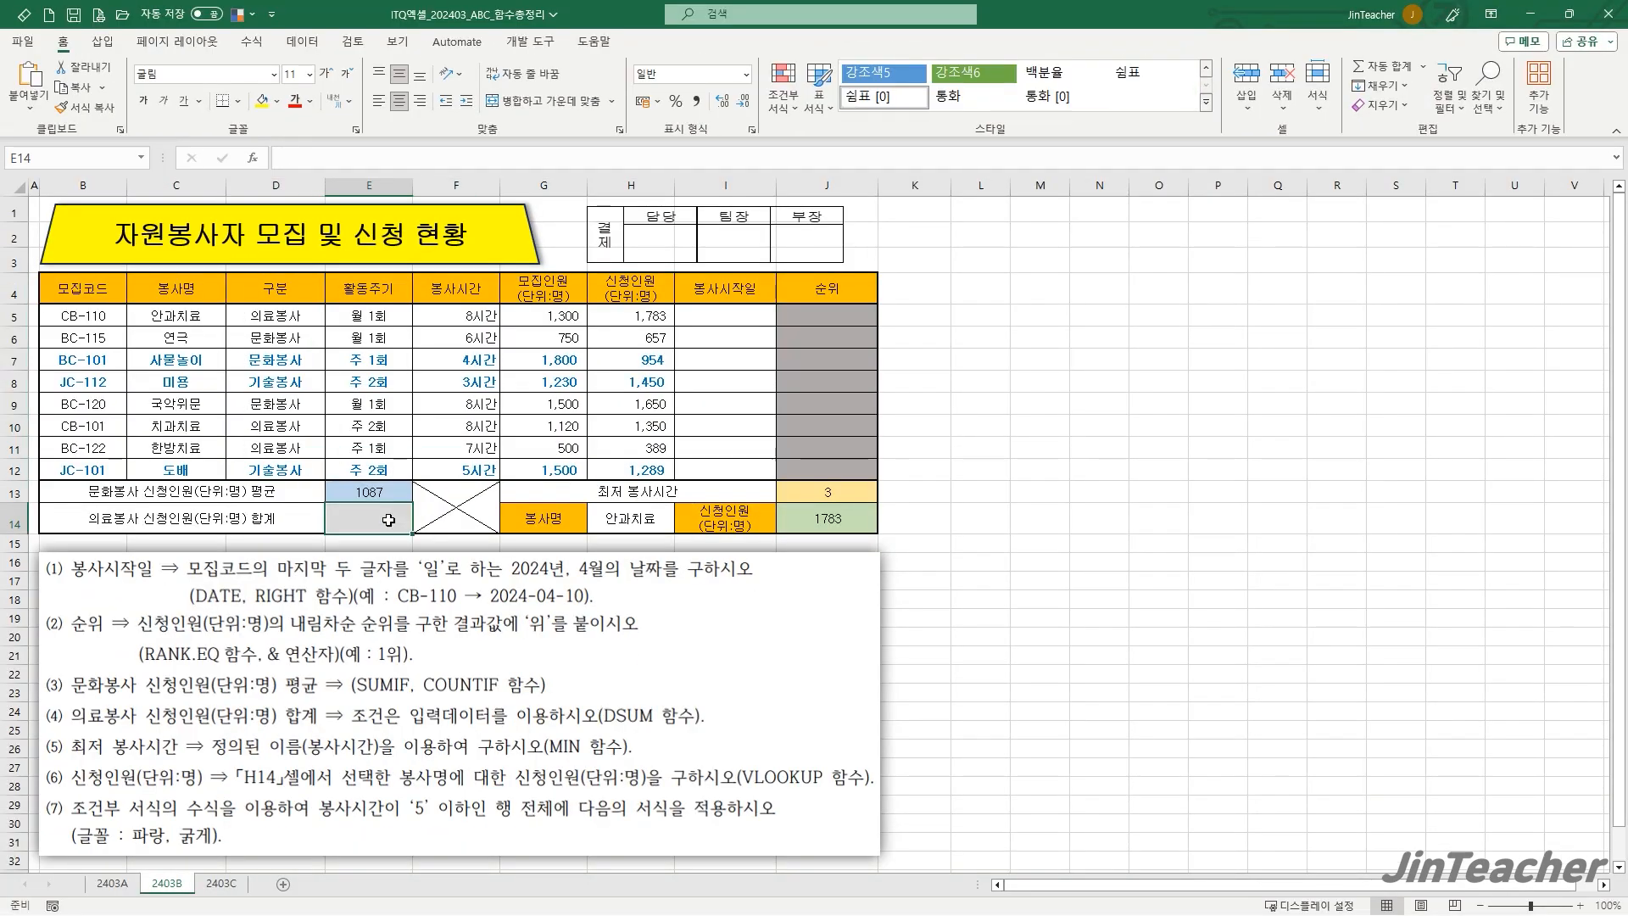
pyautogui.click(254, 161)
pyautogui.click(641, 373)
pyautogui.press('d')
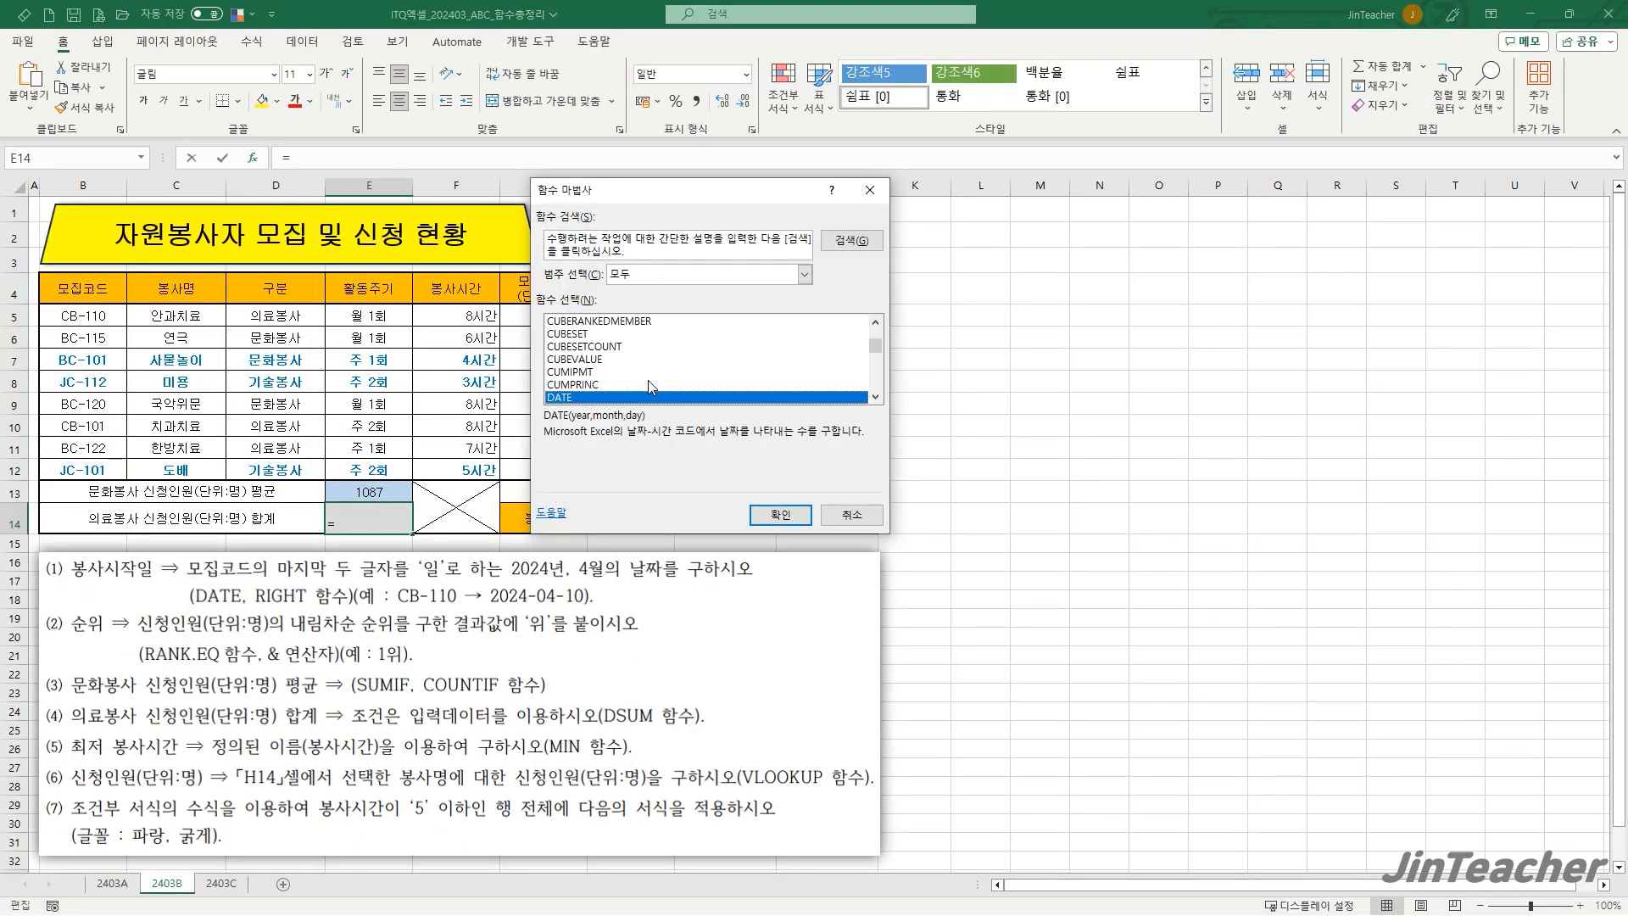
pyautogui.scroll(-8, 648, 381)
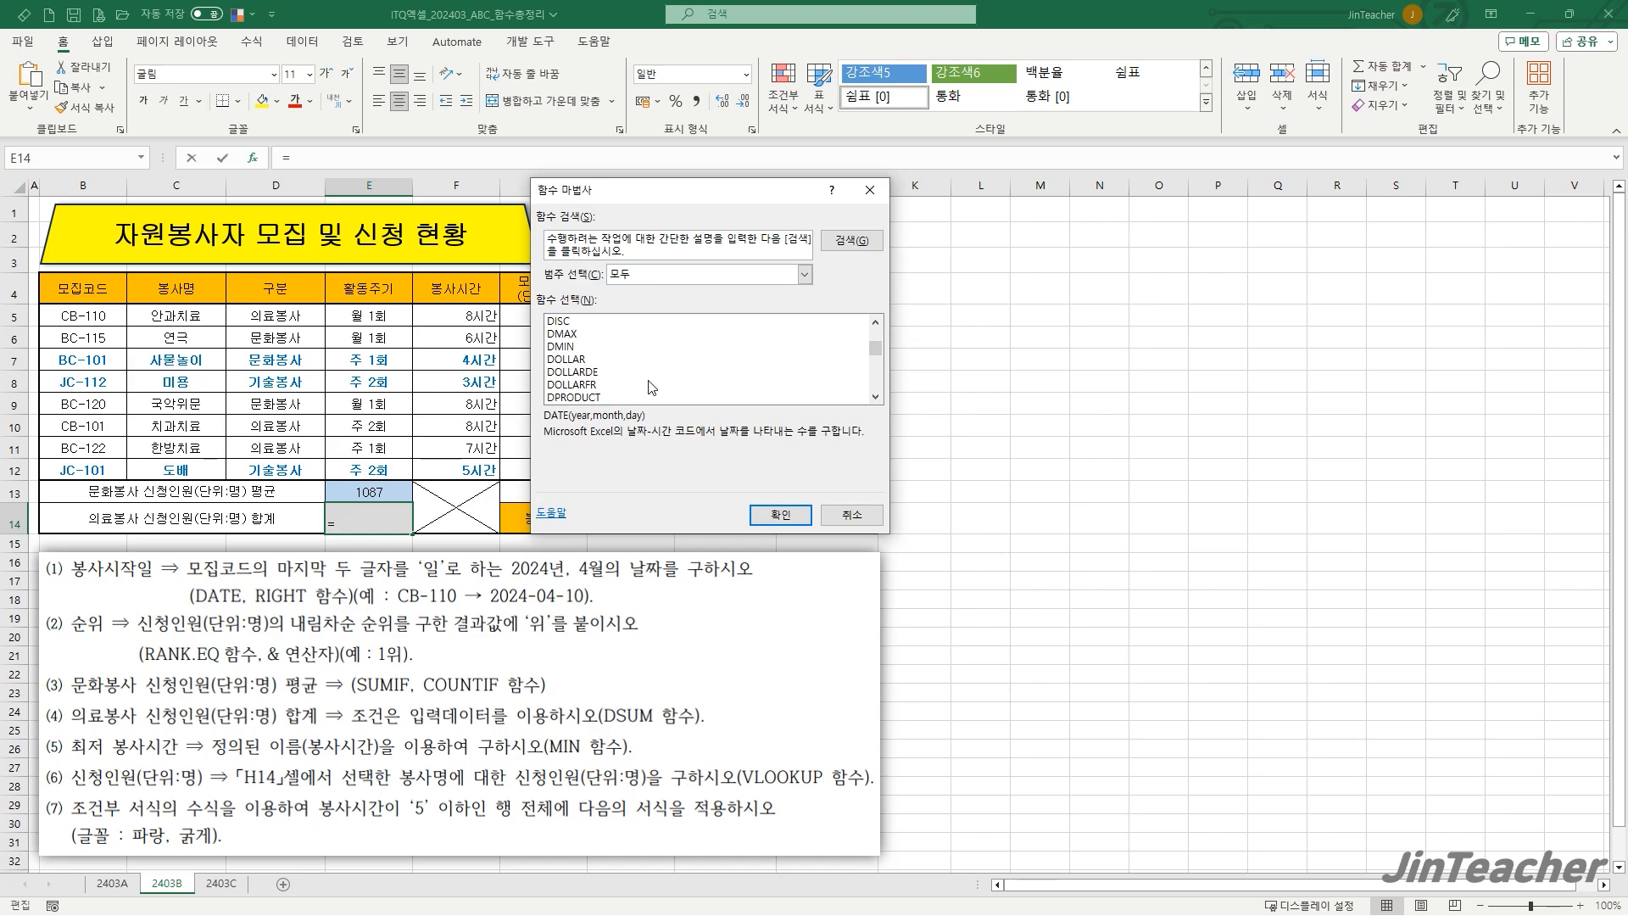
pyautogui.scroll(-2, 651, 387)
pyautogui.click(591, 373)
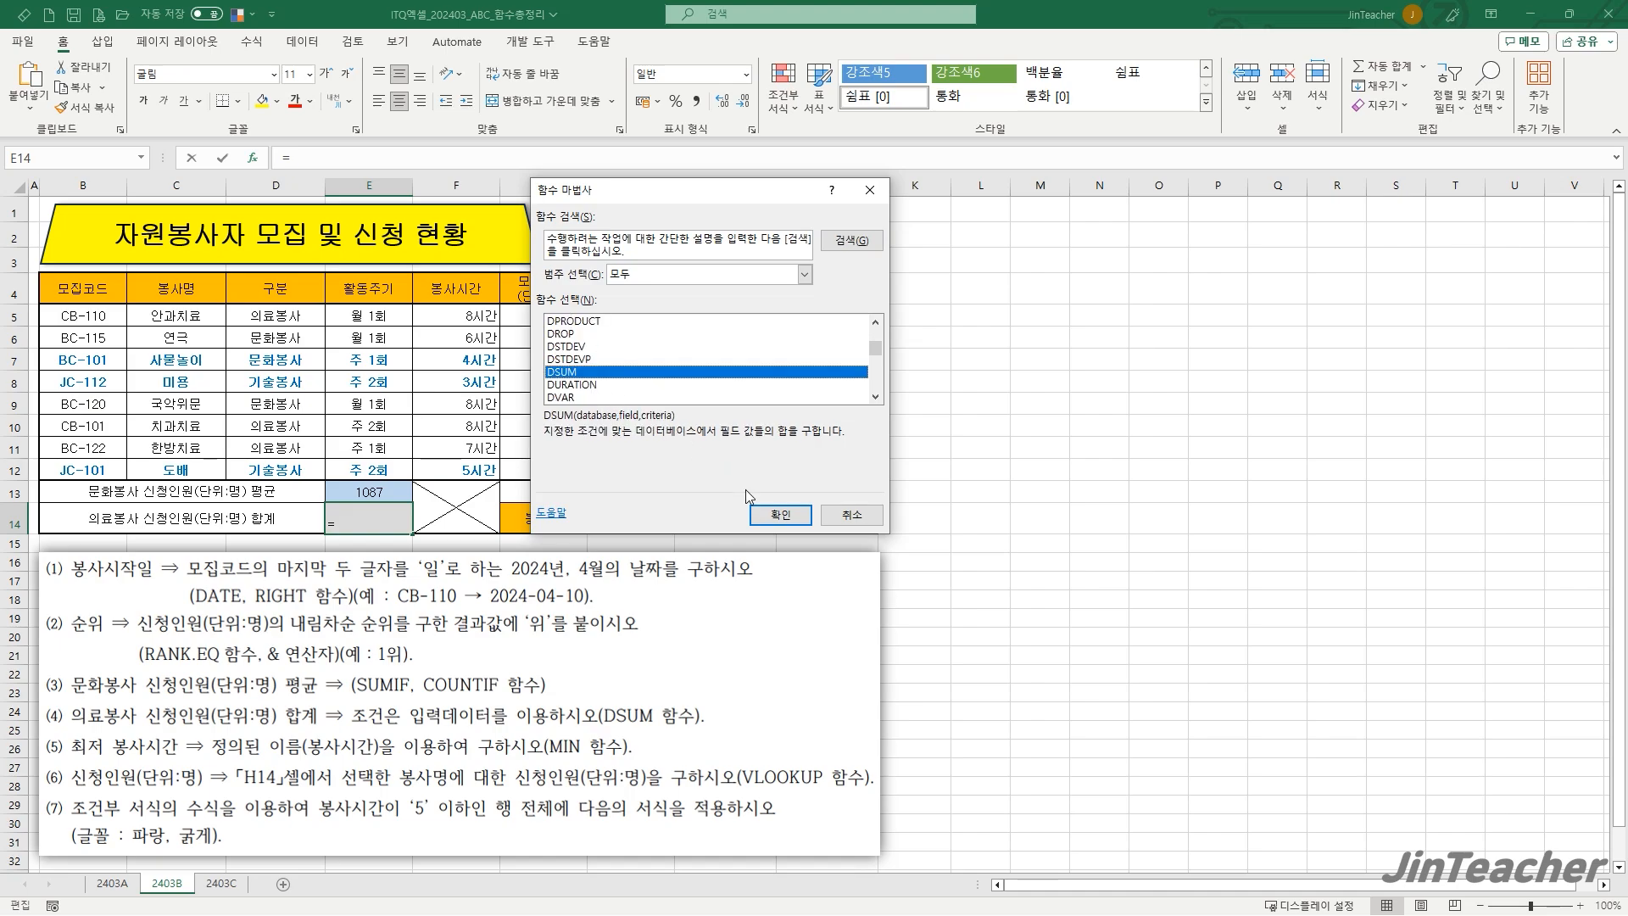
pyautogui.click(779, 515)
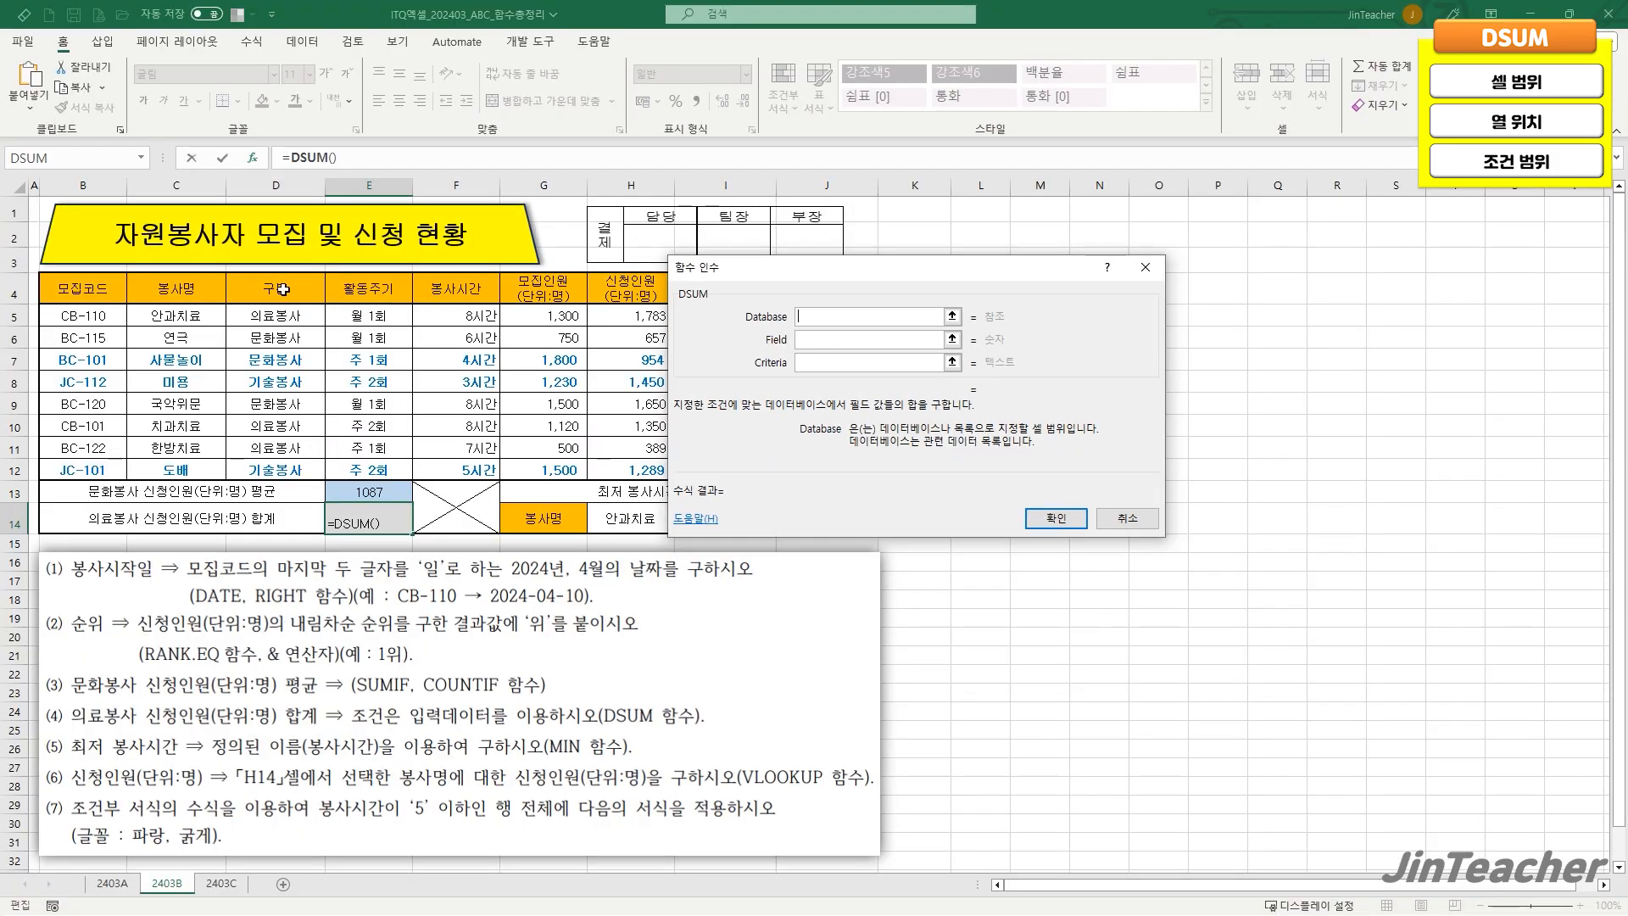
# - Set DSUM's Database to D4:H12, its Field to 5 and its Criteria to D4:D5
pyautogui.moveTo(282, 289); pyautogui.dragTo(623, 467)
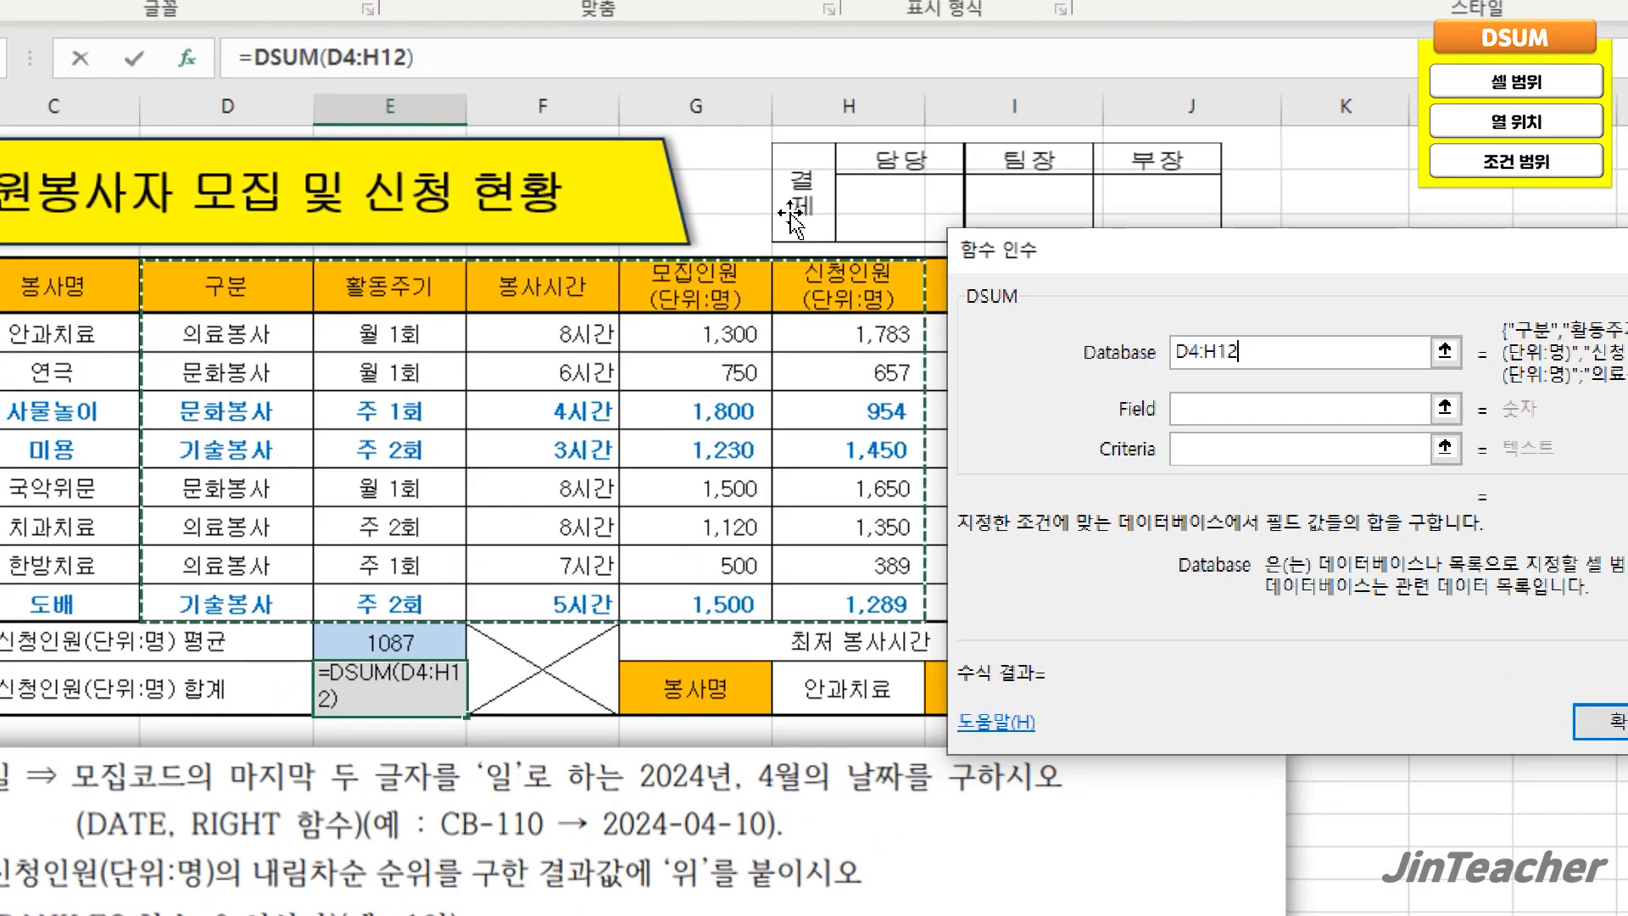
pyautogui.click(1212, 411)
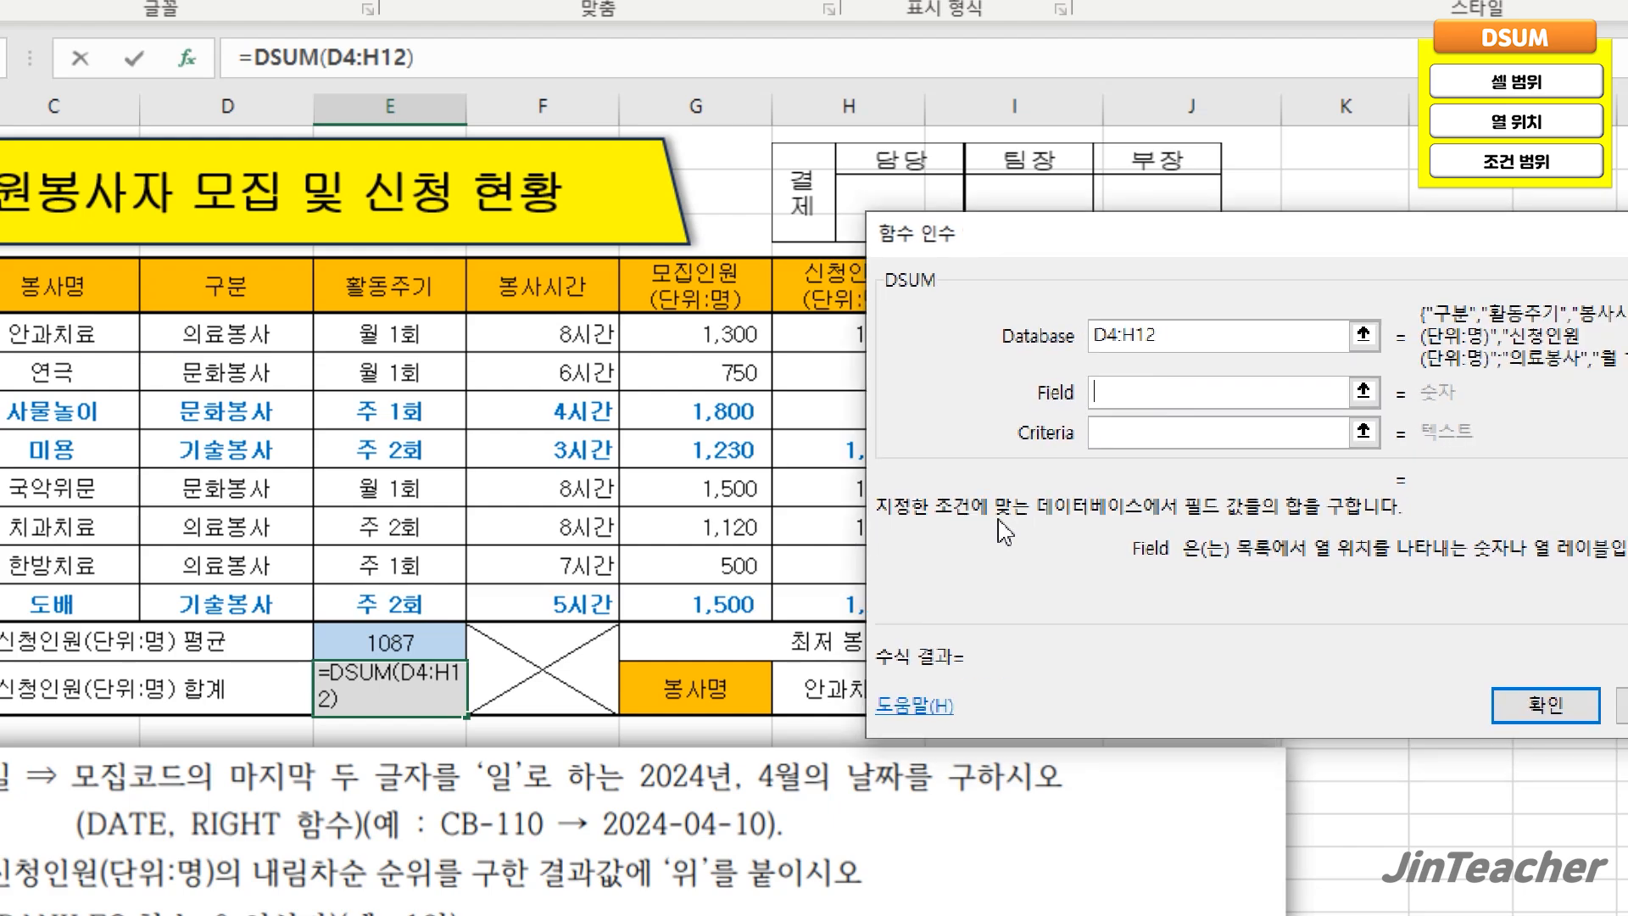
pyautogui.write('5')
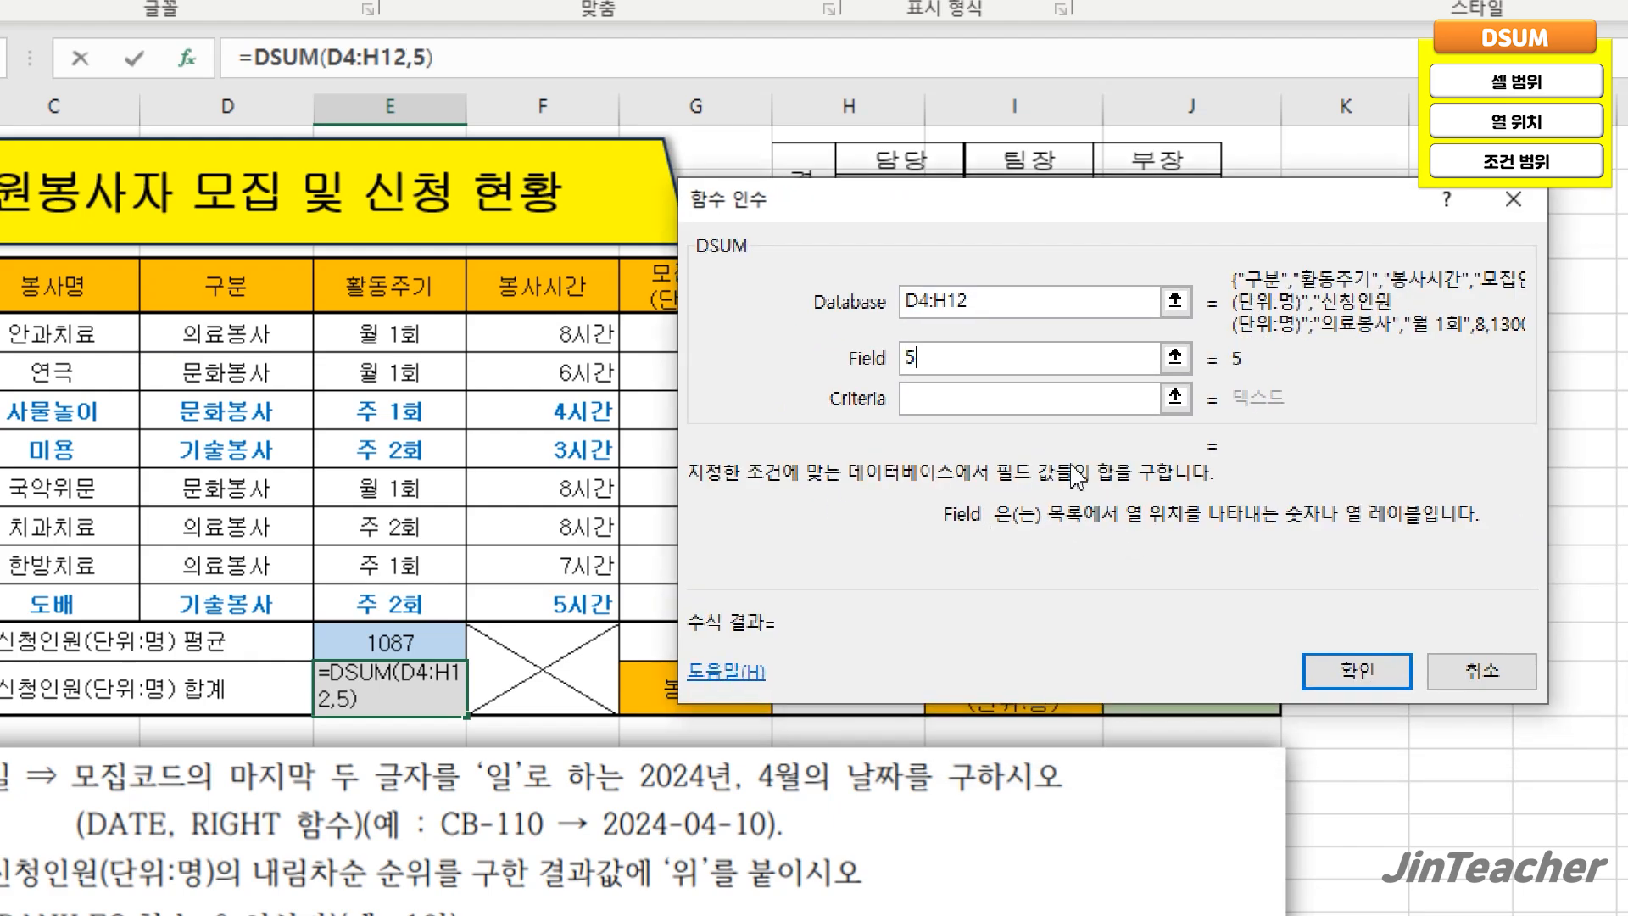
pyautogui.press('Tab')
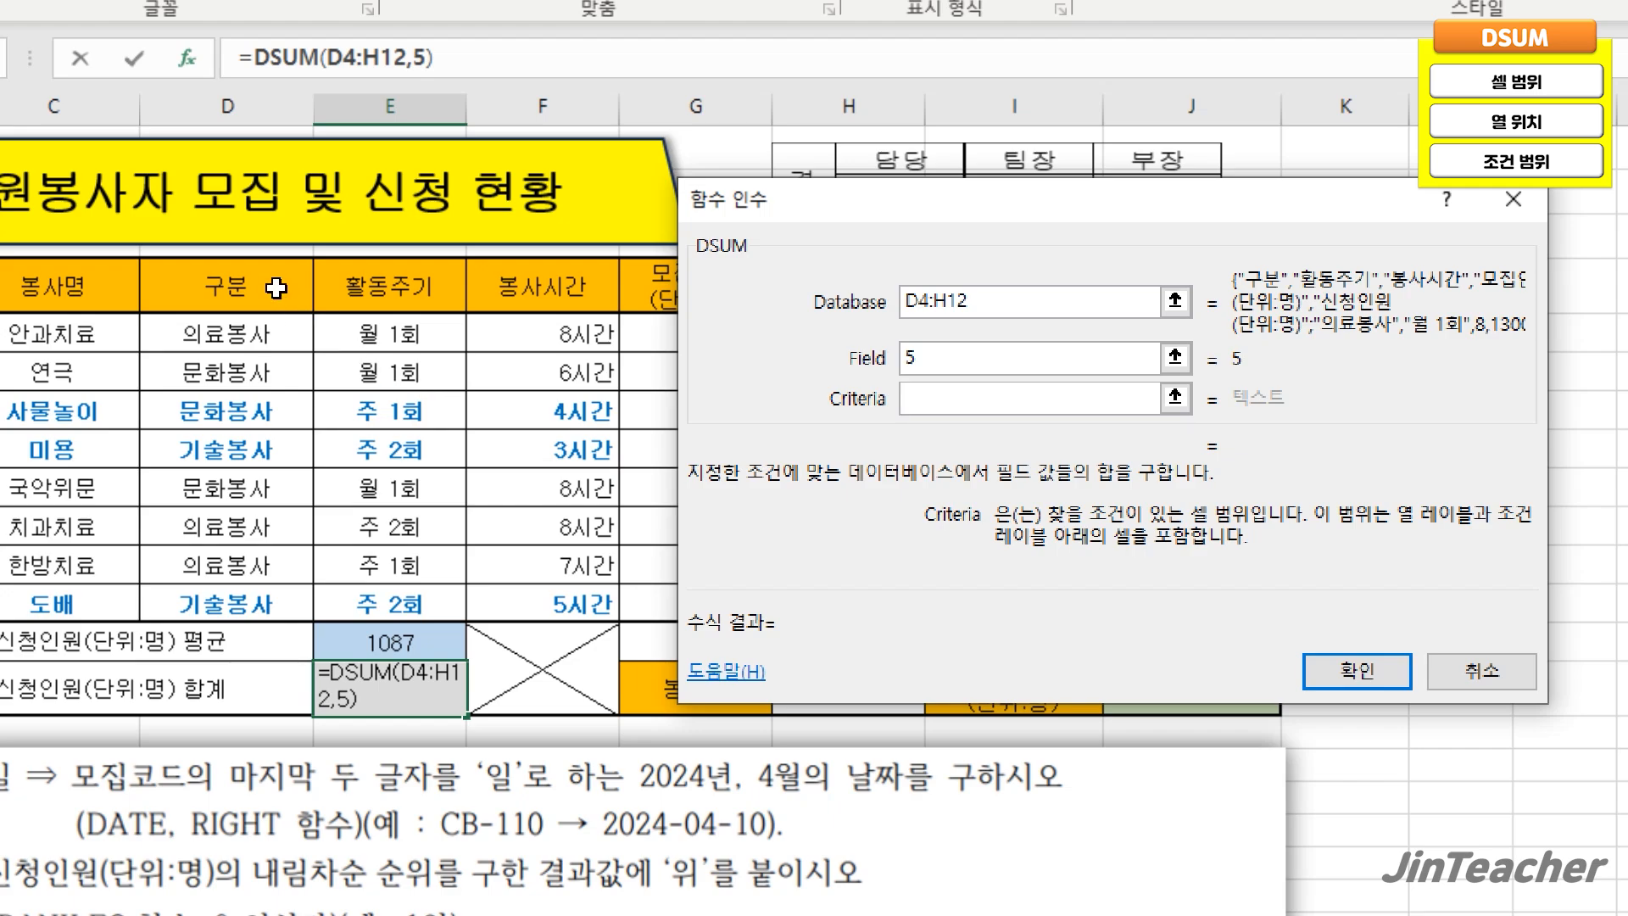
pyautogui.moveTo(275, 289); pyautogui.dragTo(280, 330)
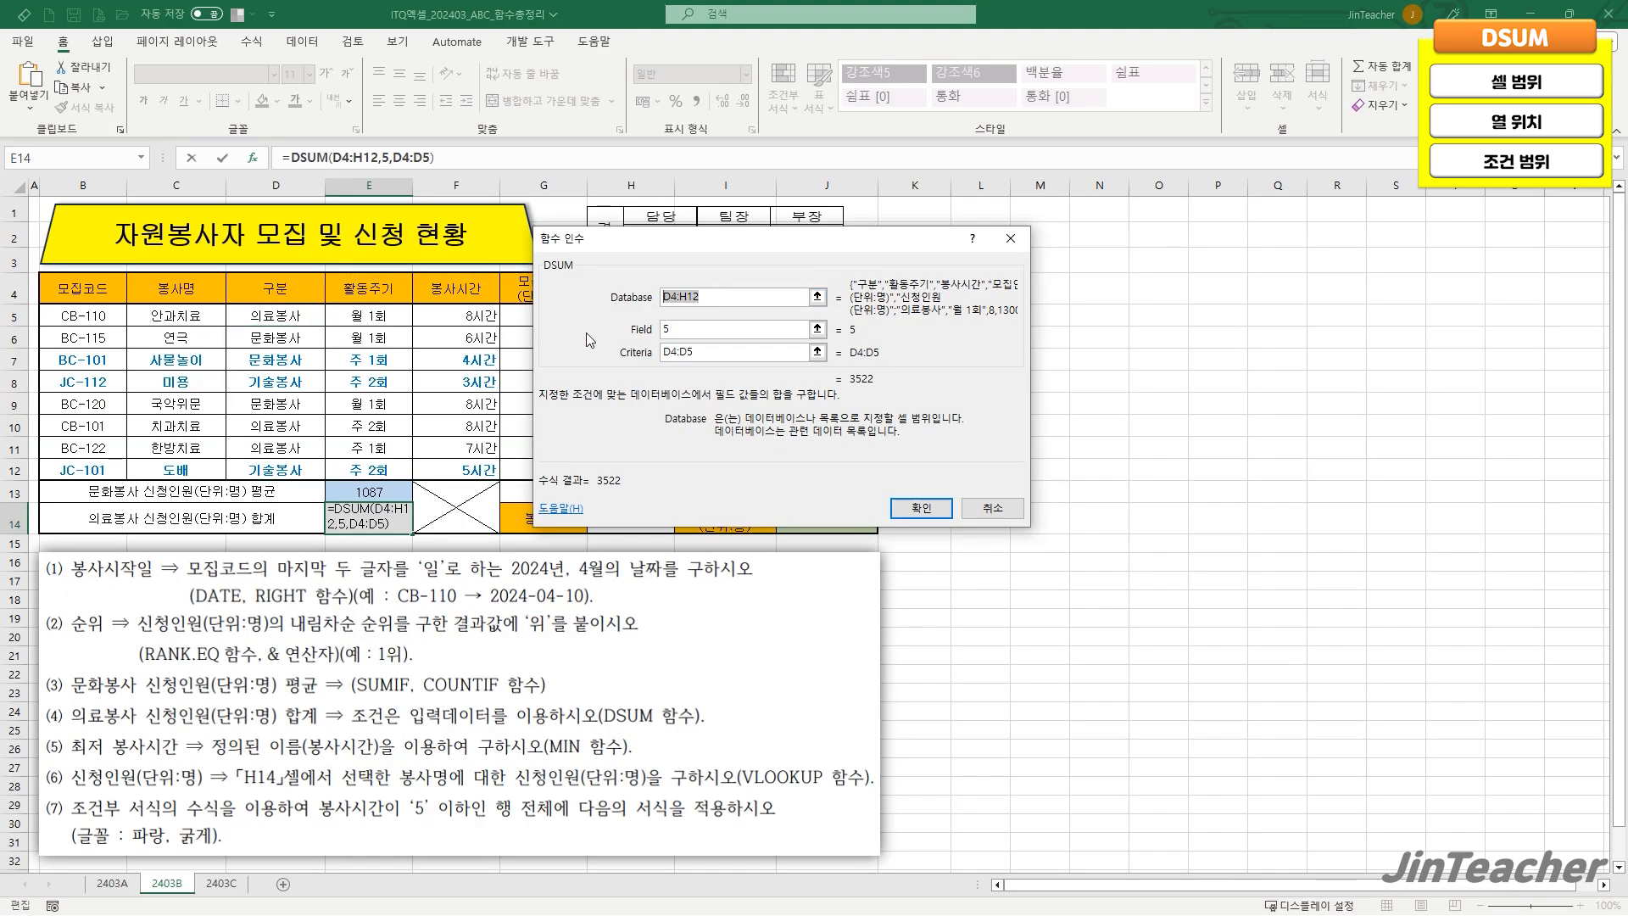
# - Reselect D4:H12 as DSUM's Database and D4:D5 as its Criteria, and complete the E14 formula
pyautogui.moveTo(590, 340); pyautogui.dragTo(697, 344)
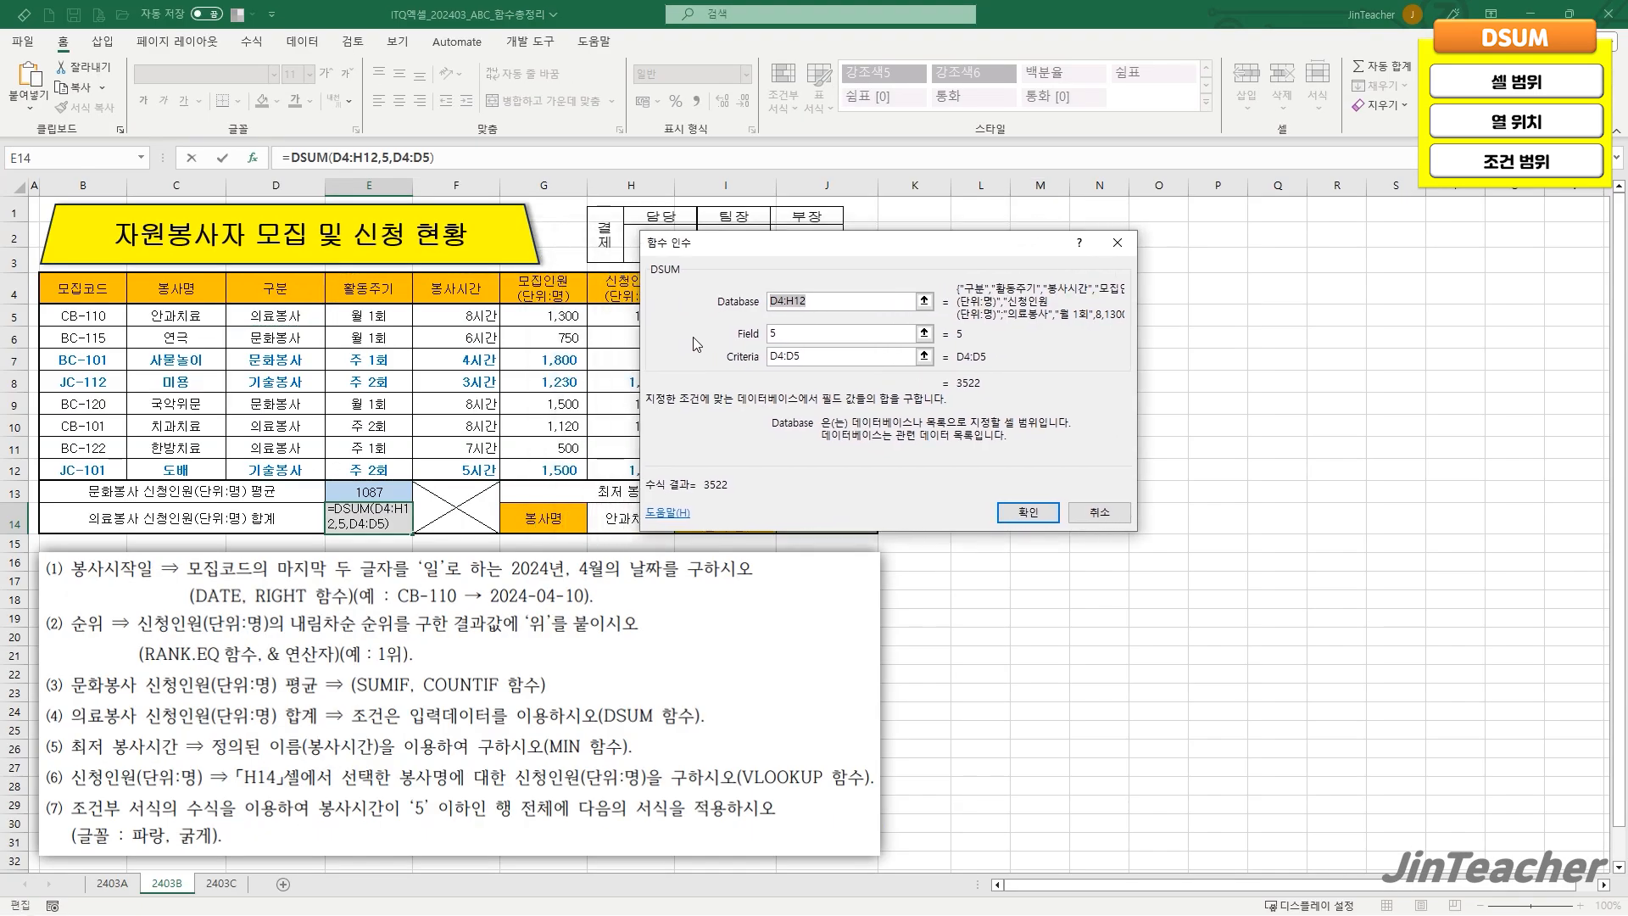
pyautogui.moveTo(276, 290); pyautogui.dragTo(626, 471)
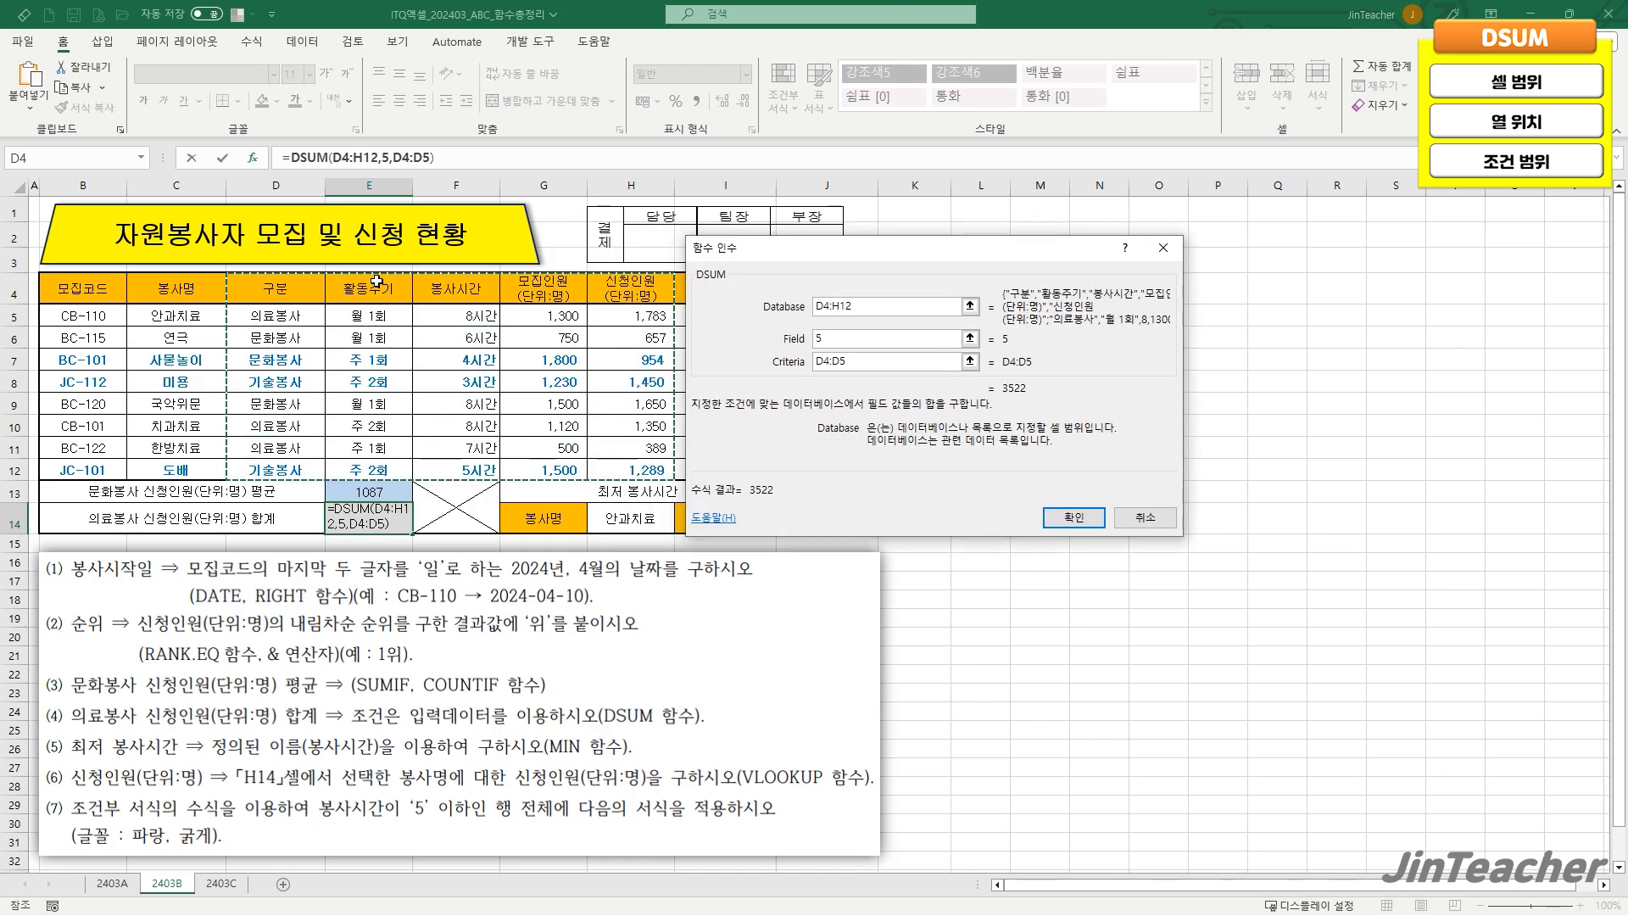
pyautogui.click(831, 339)
pyautogui.click(835, 362)
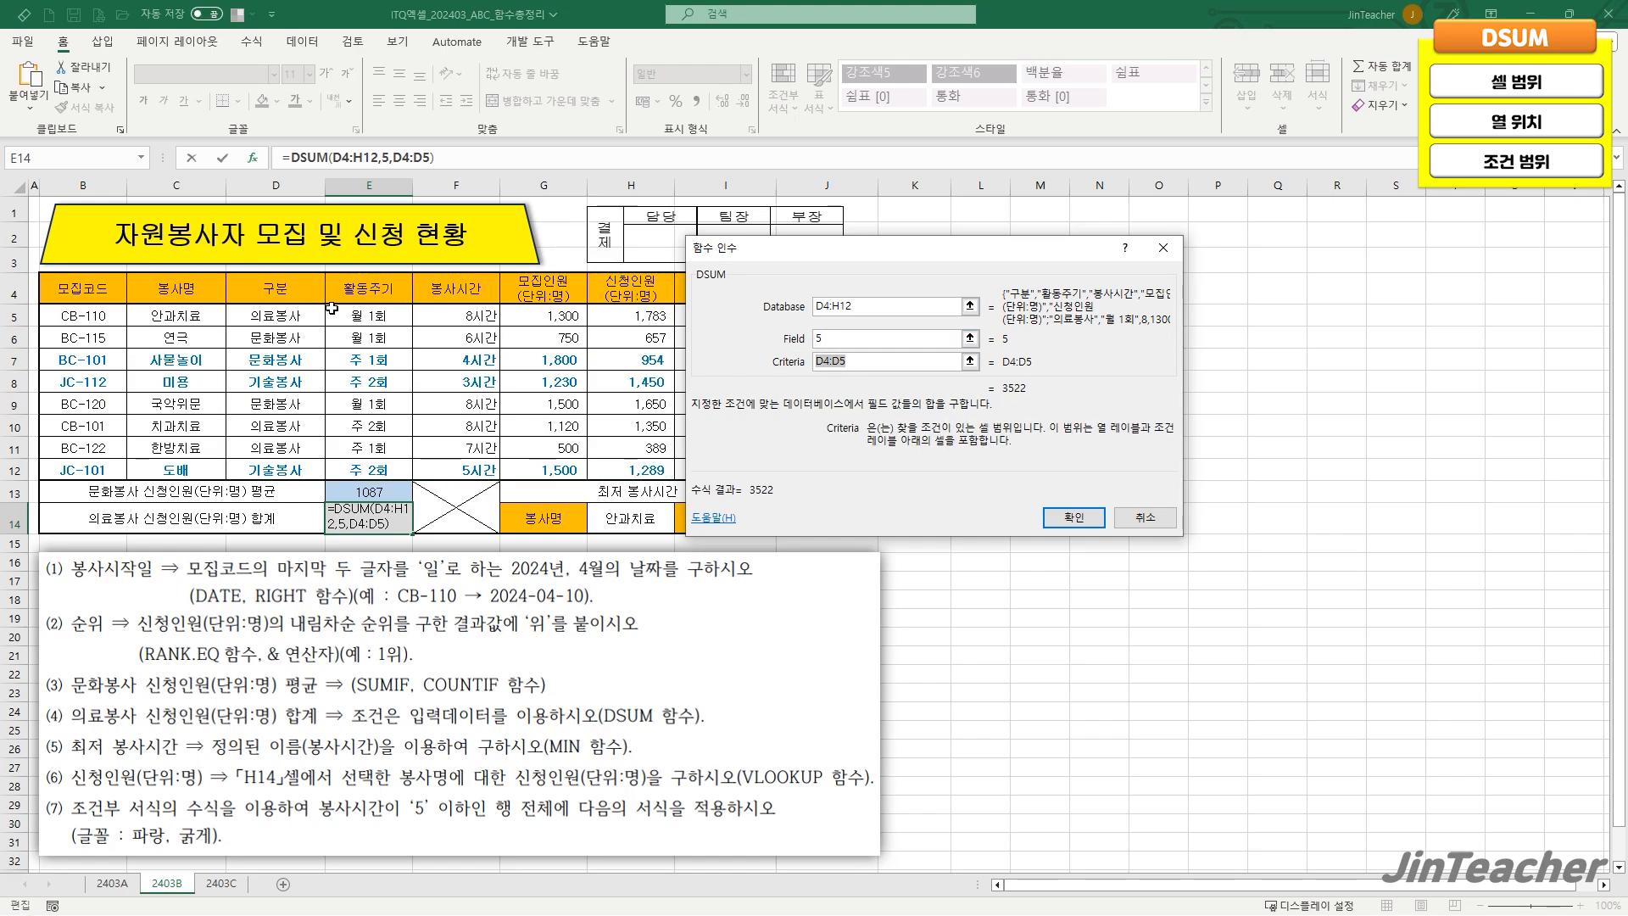
pyautogui.moveTo(293, 291); pyautogui.dragTo(298, 319)
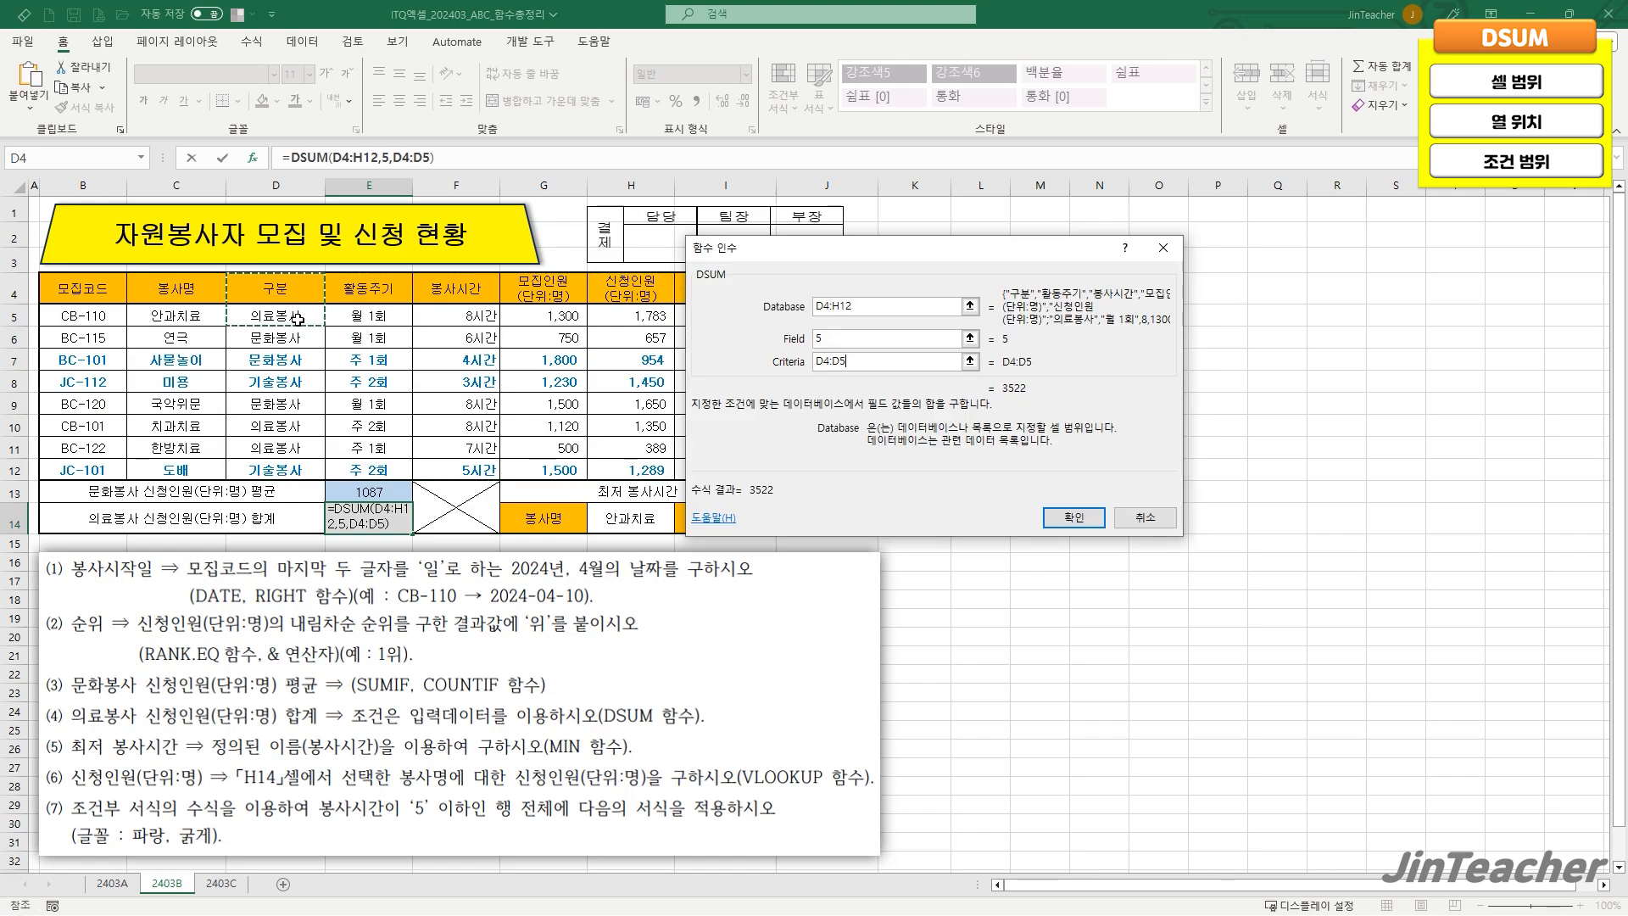
pyautogui.click(1073, 517)
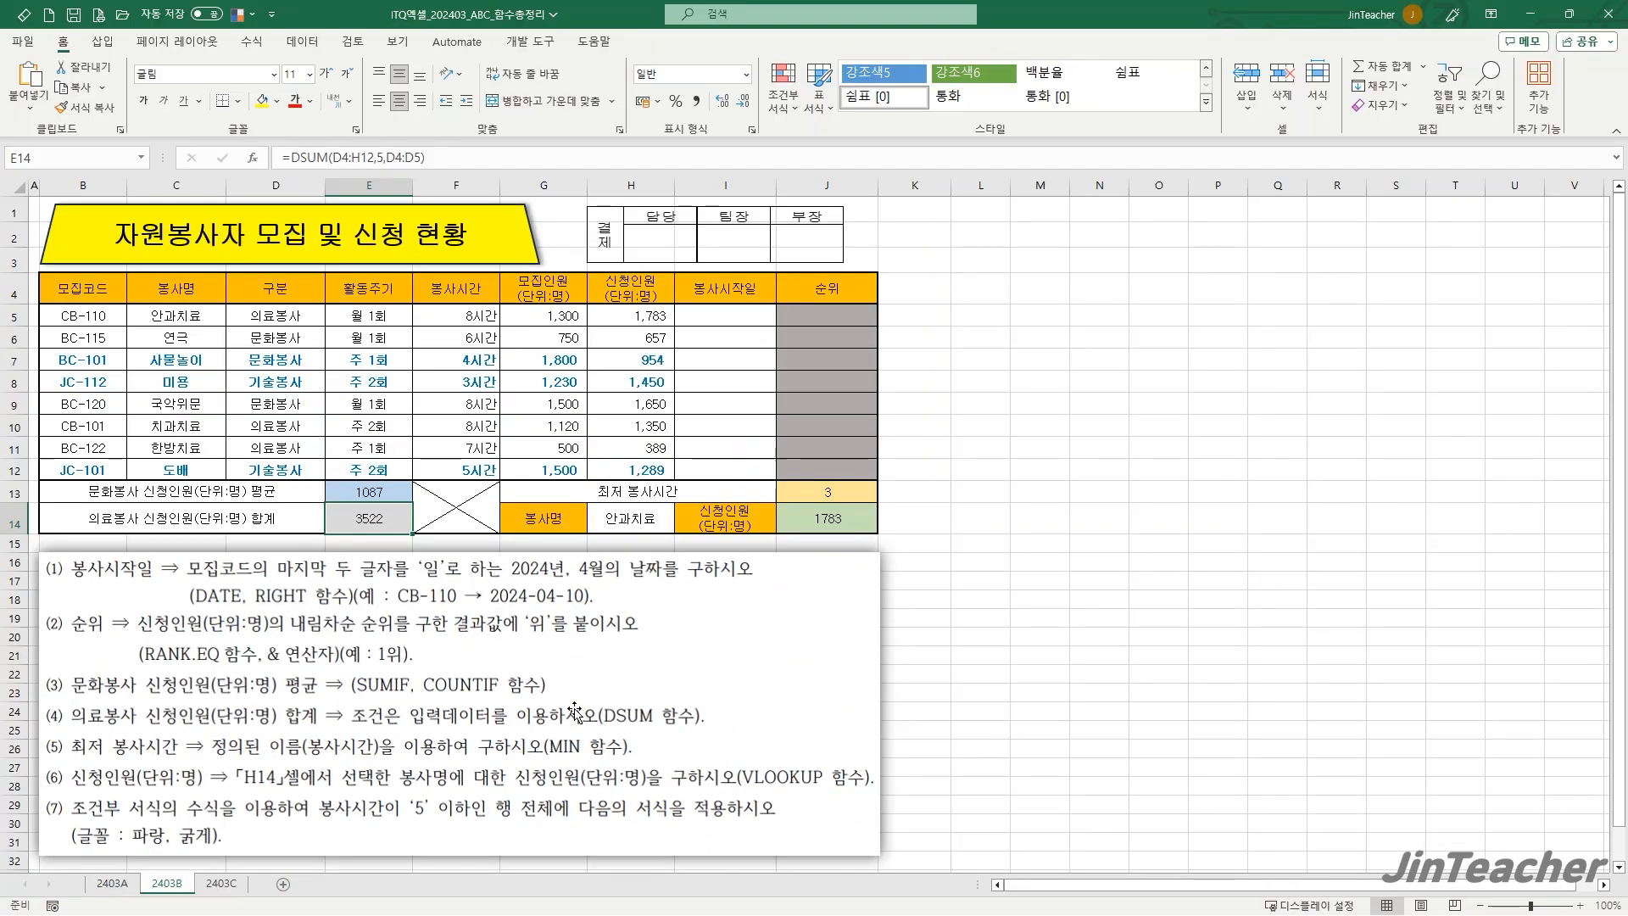
# - Open sheet 2403C and insert the DCOUNTA function in cell E13 for the 공예체험 개수
pyautogui.click(222, 883)
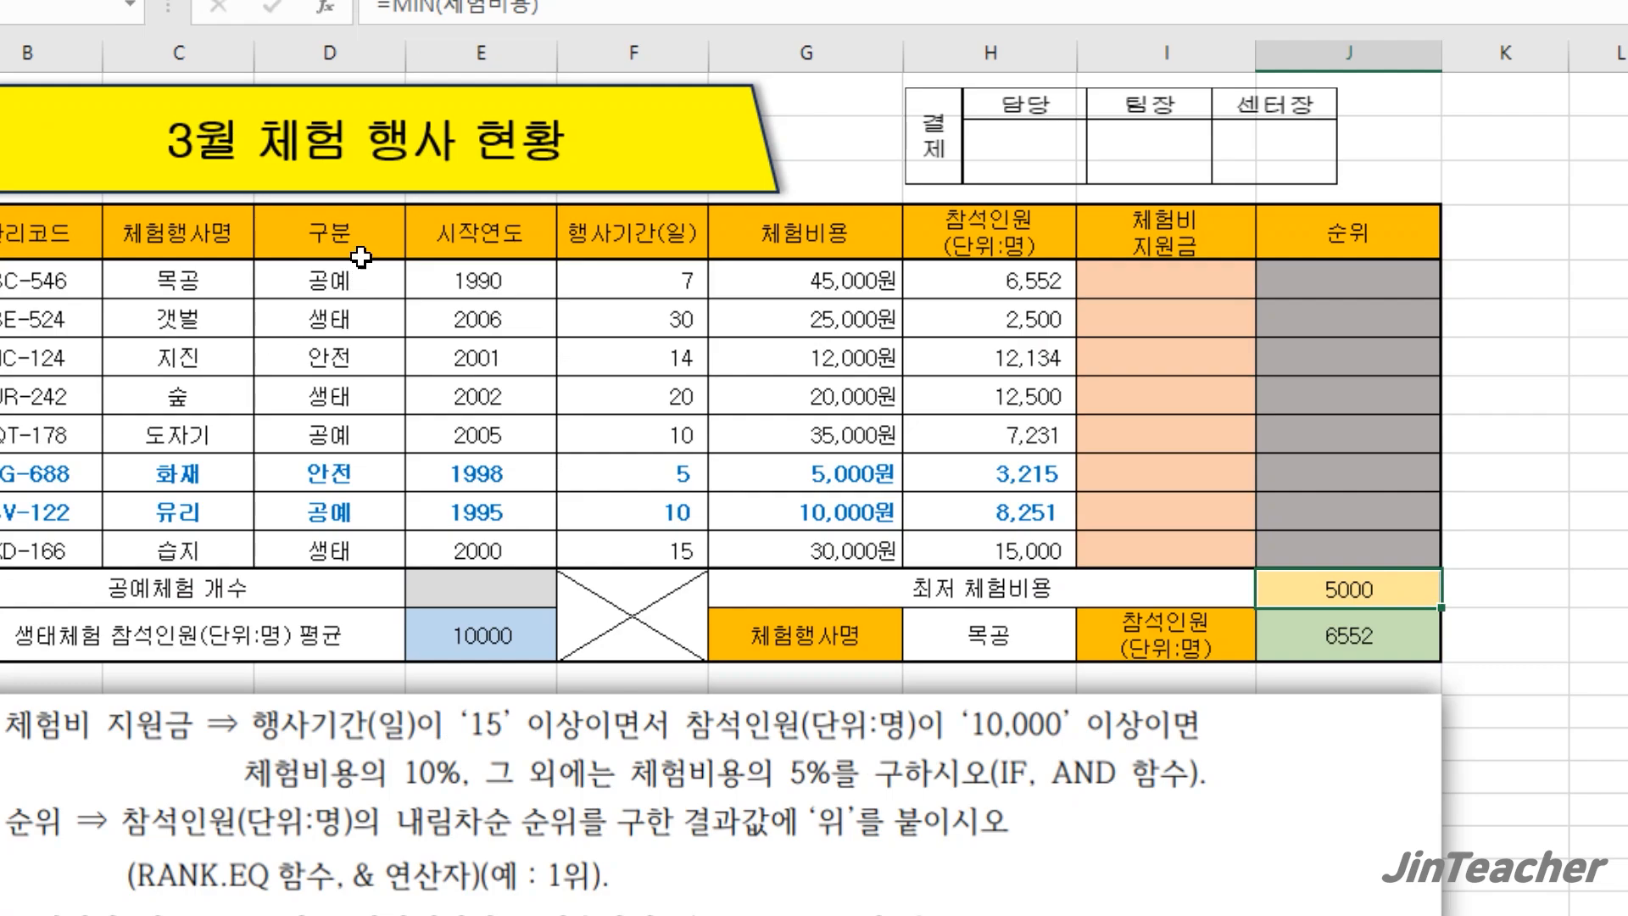
pyautogui.moveTo(361, 254); pyautogui.dragTo(346, 551)
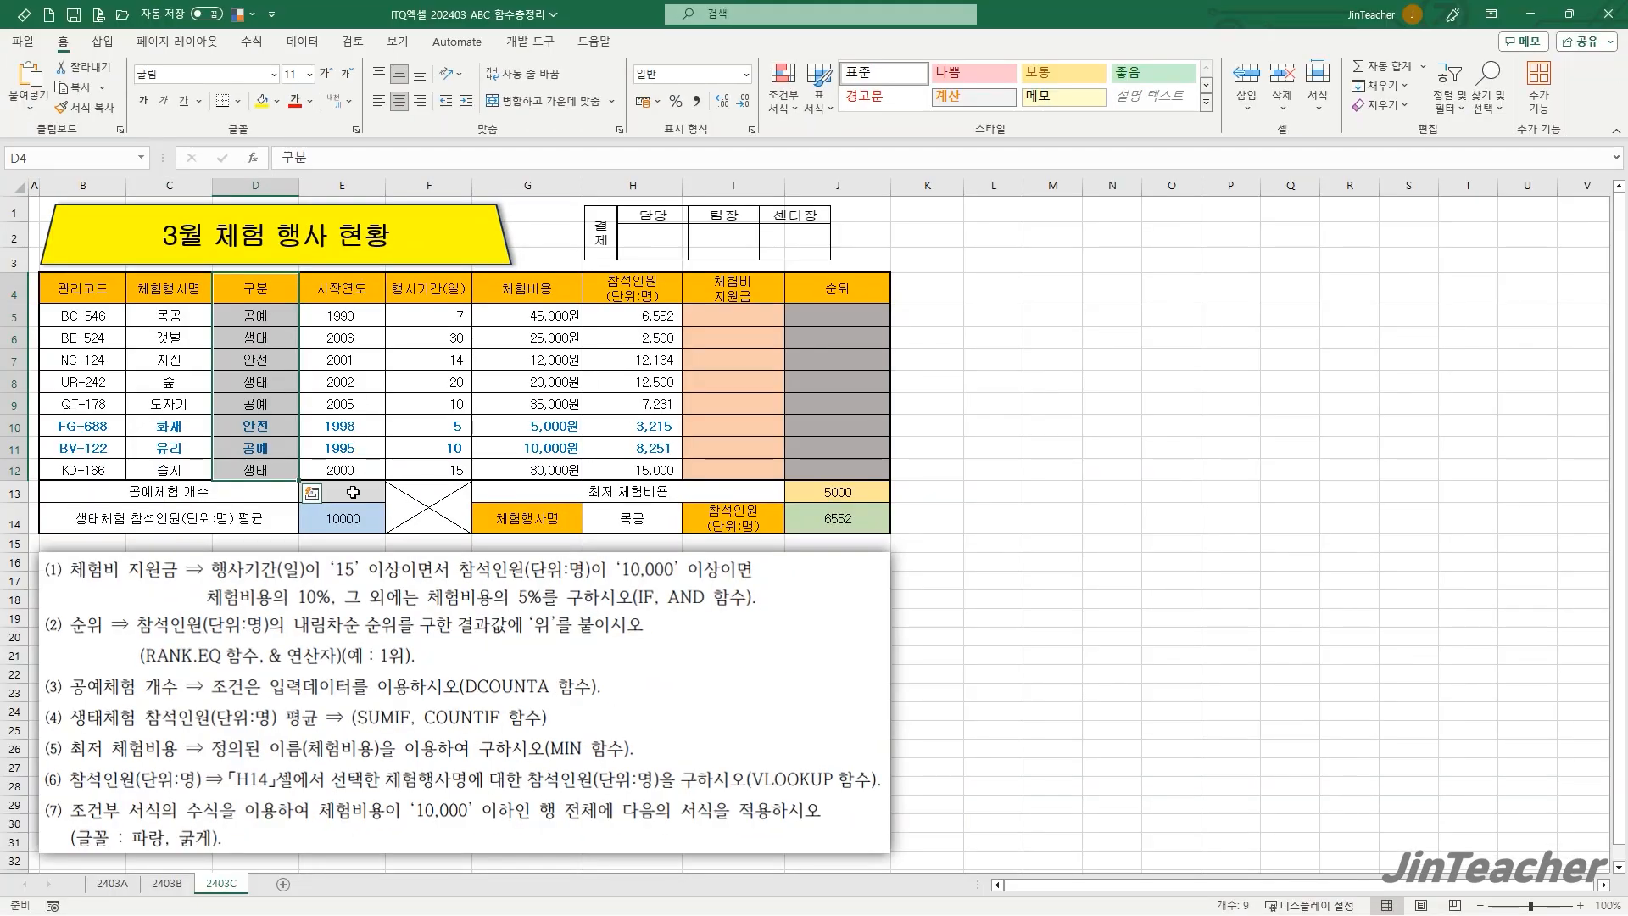
pyautogui.click(353, 492)
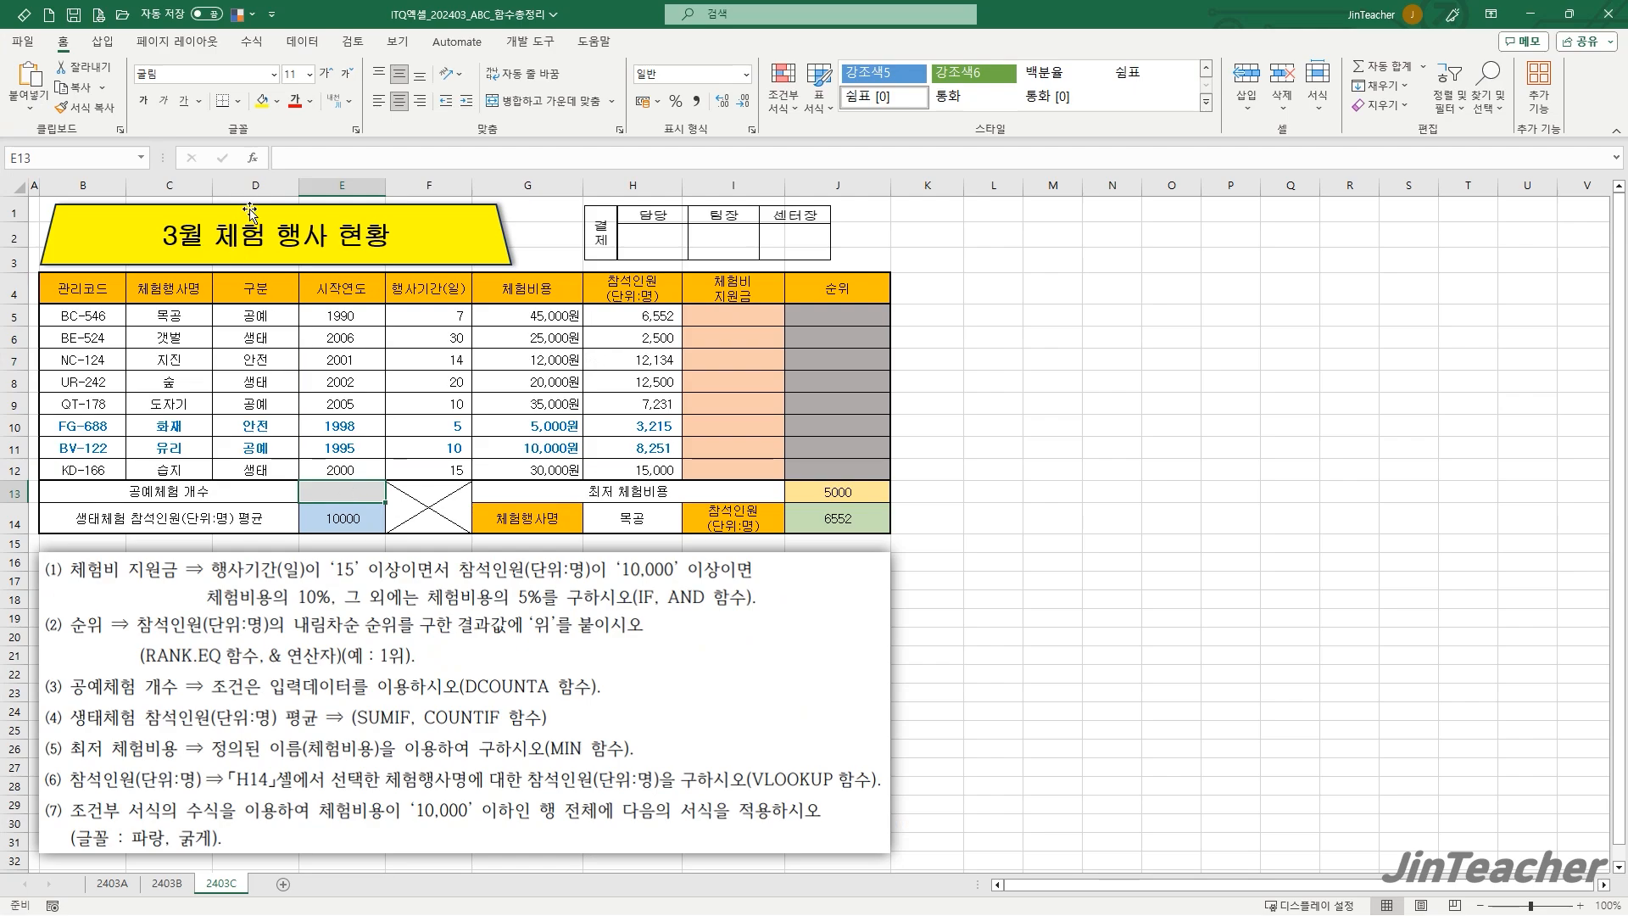
pyautogui.click(254, 160)
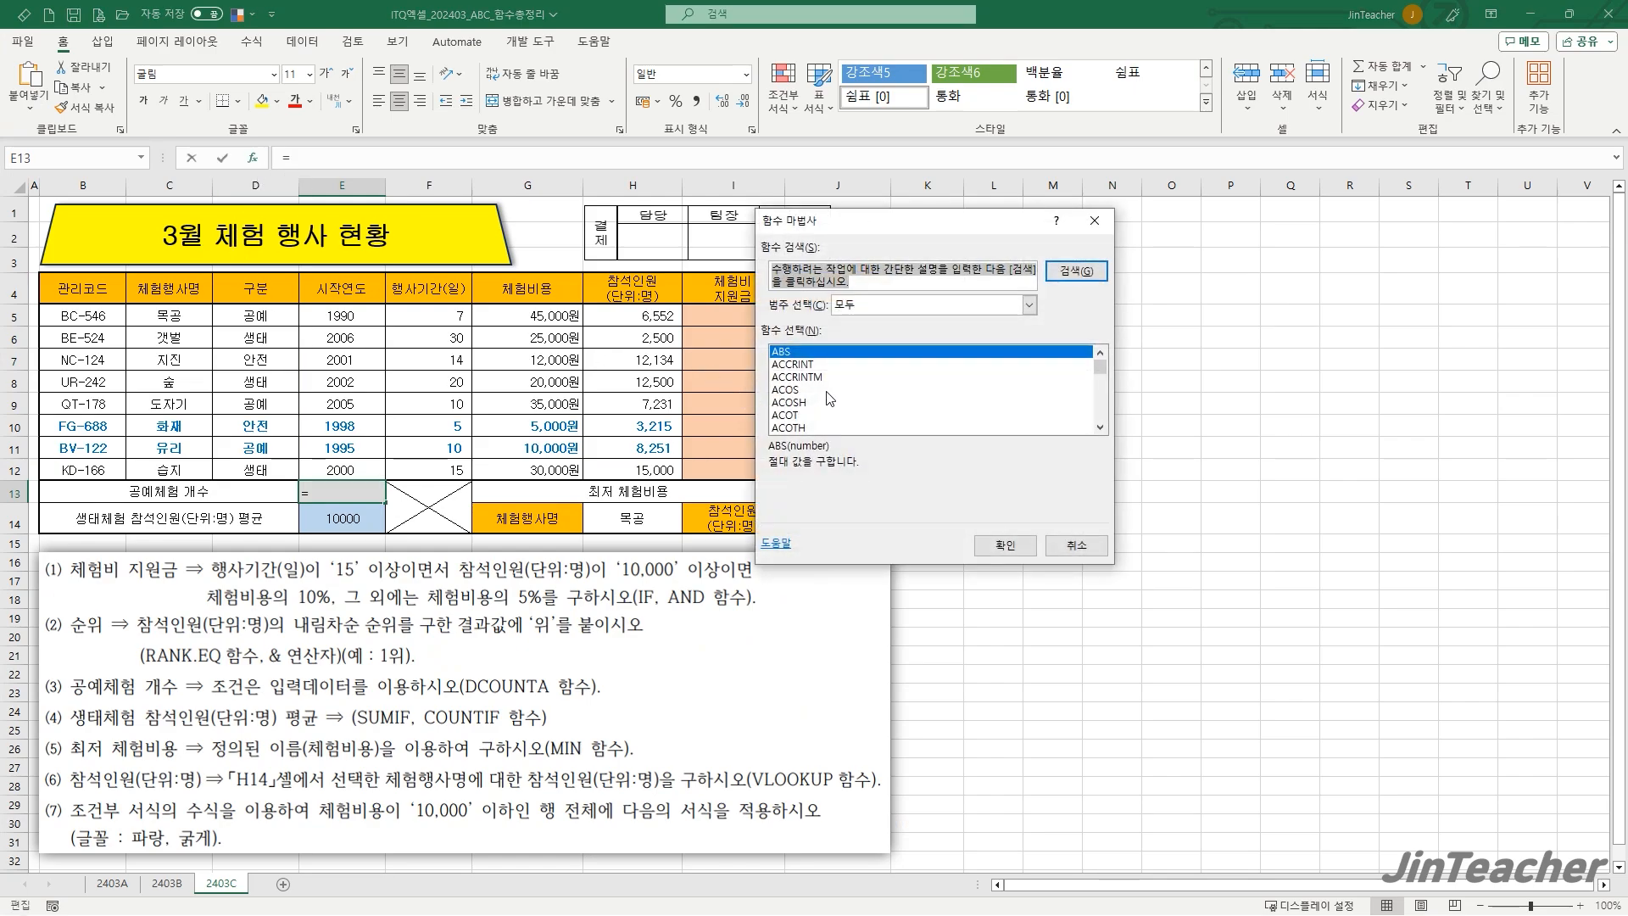
pyautogui.click(830, 399)
pyautogui.press('d')
pyautogui.scroll(-3, 860, 403)
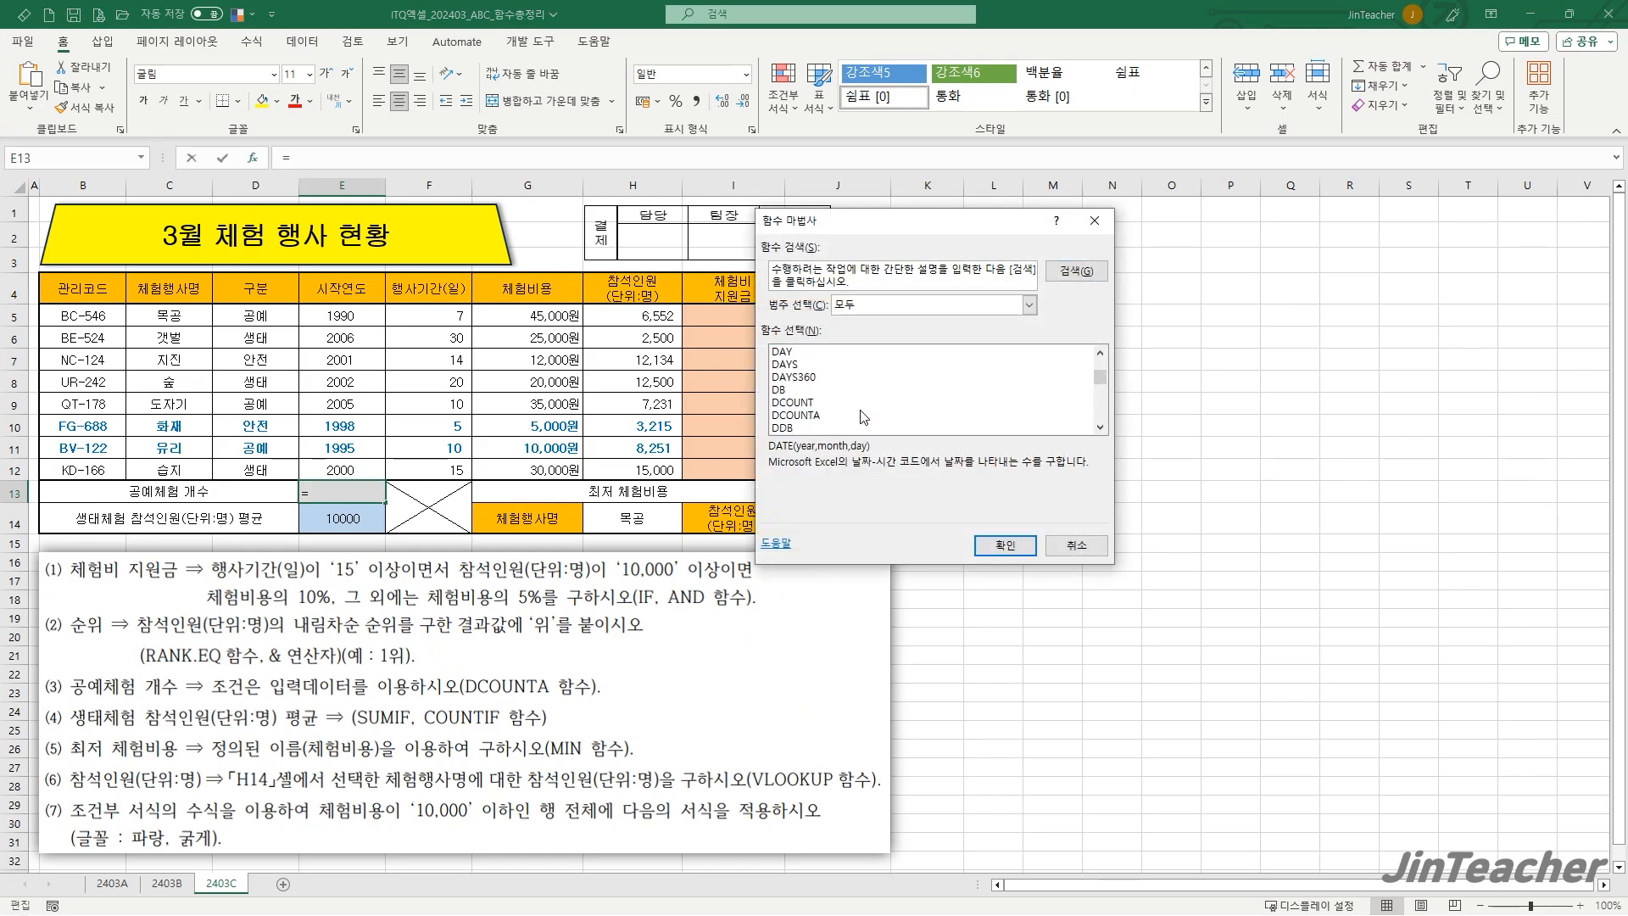
pyautogui.click(843, 416)
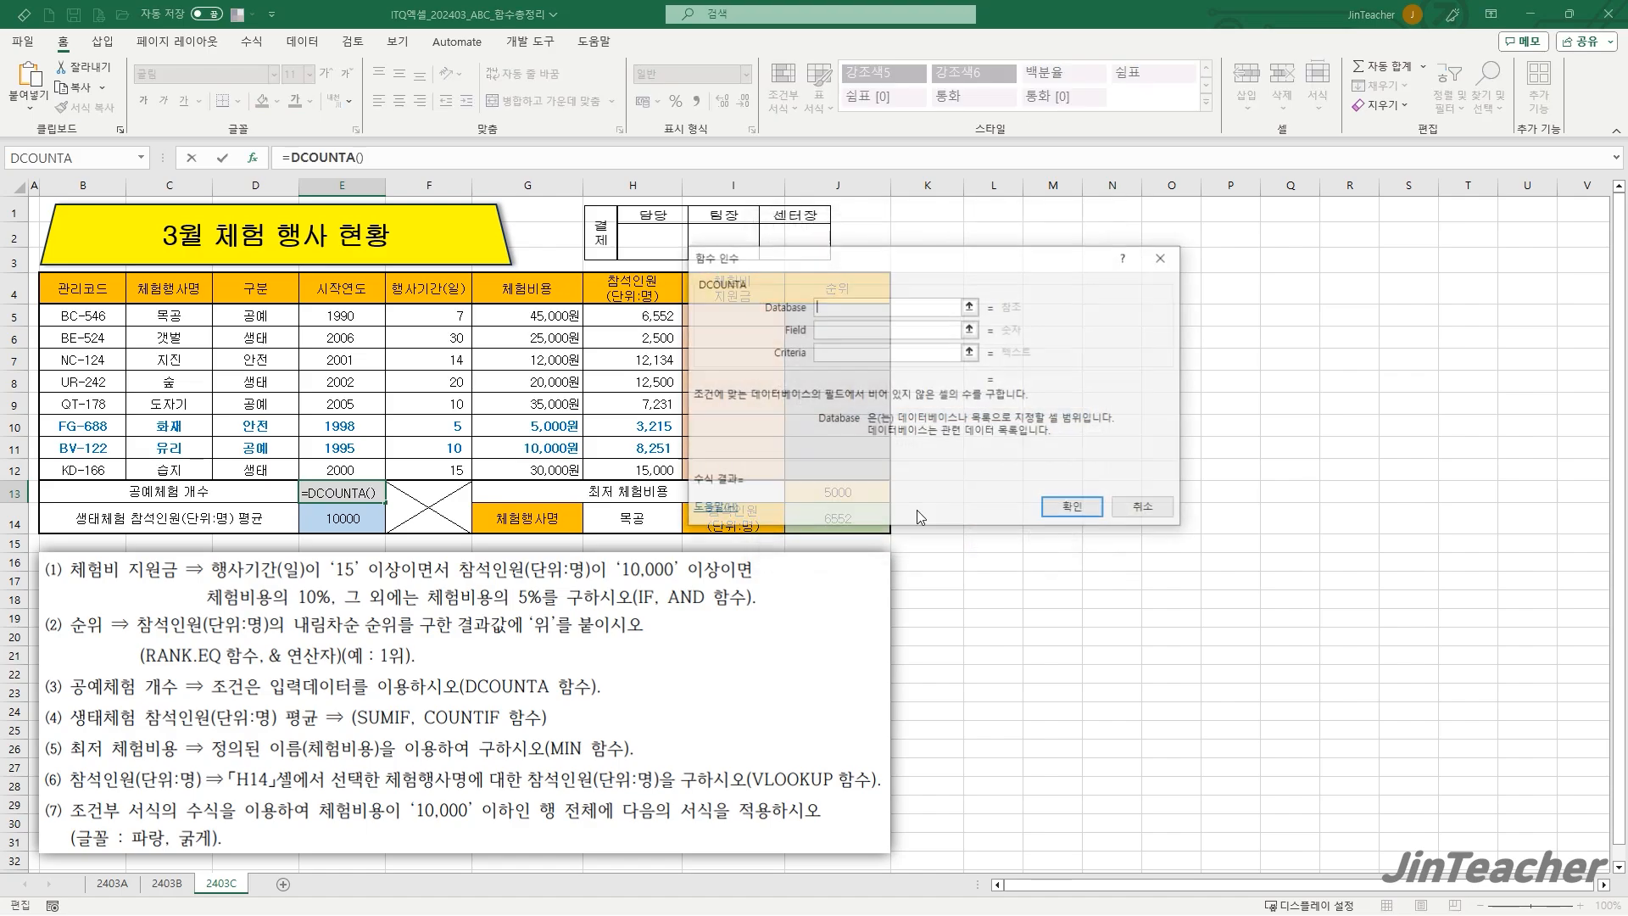
pyautogui.click(1005, 544)
pyautogui.moveTo(700, 463); pyautogui.dragTo(507, 456)
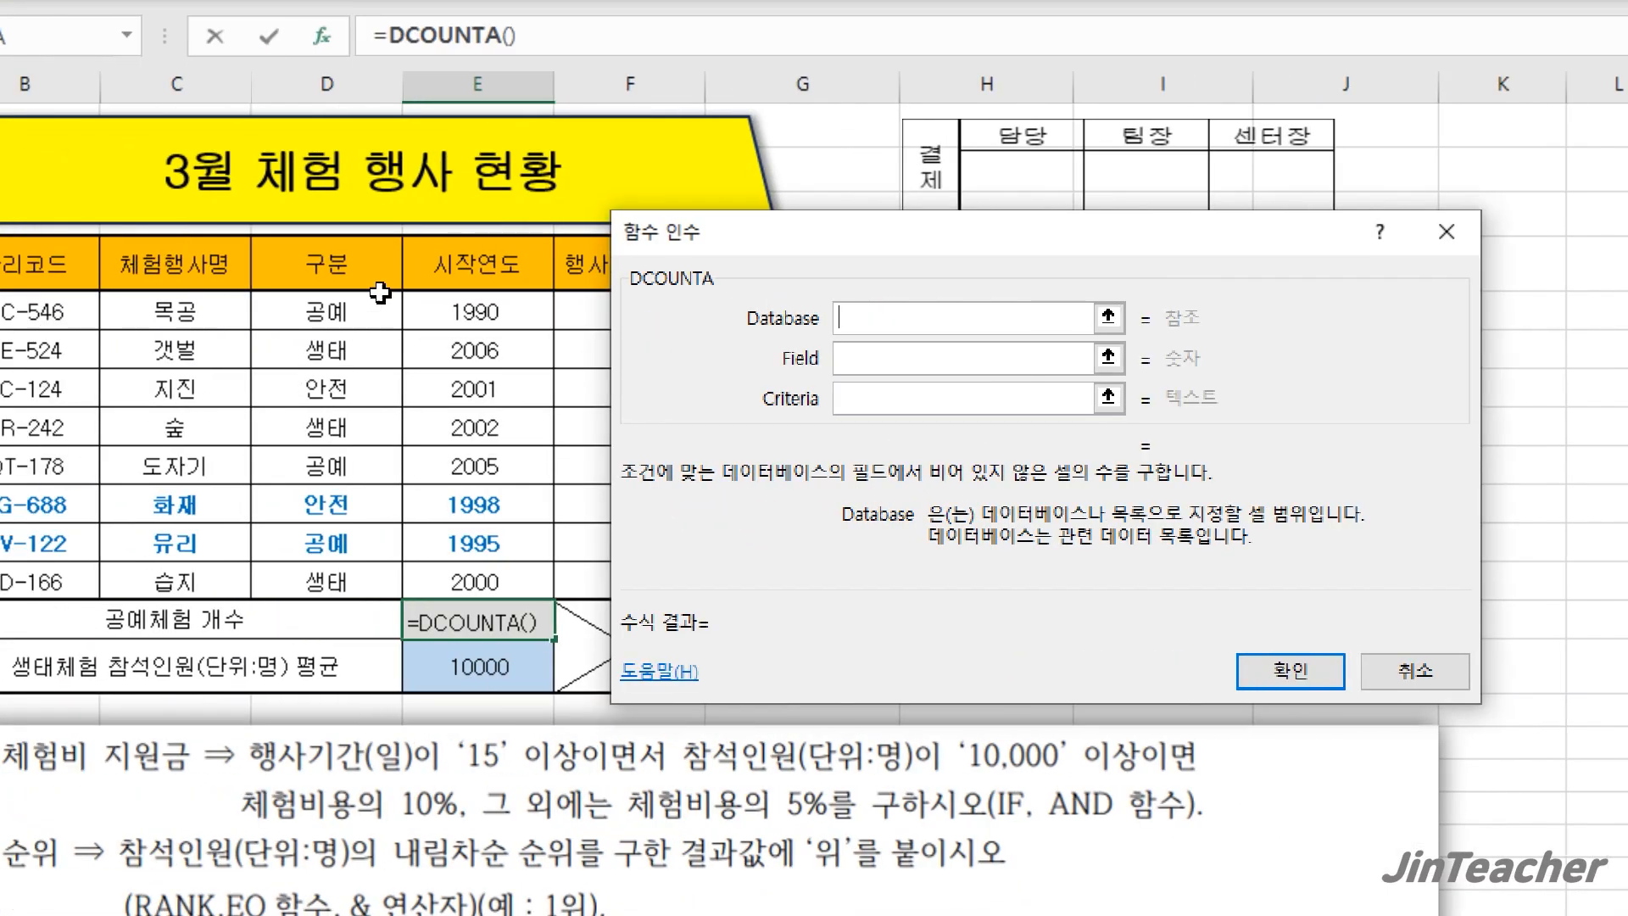
pyautogui.moveTo(149, 265); pyautogui.dragTo(116, 612)
pyautogui.moveTo(345, 613); pyautogui.dragTo(354, 585)
pyautogui.moveTo(771, 481); pyautogui.dragTo(1028, 479)
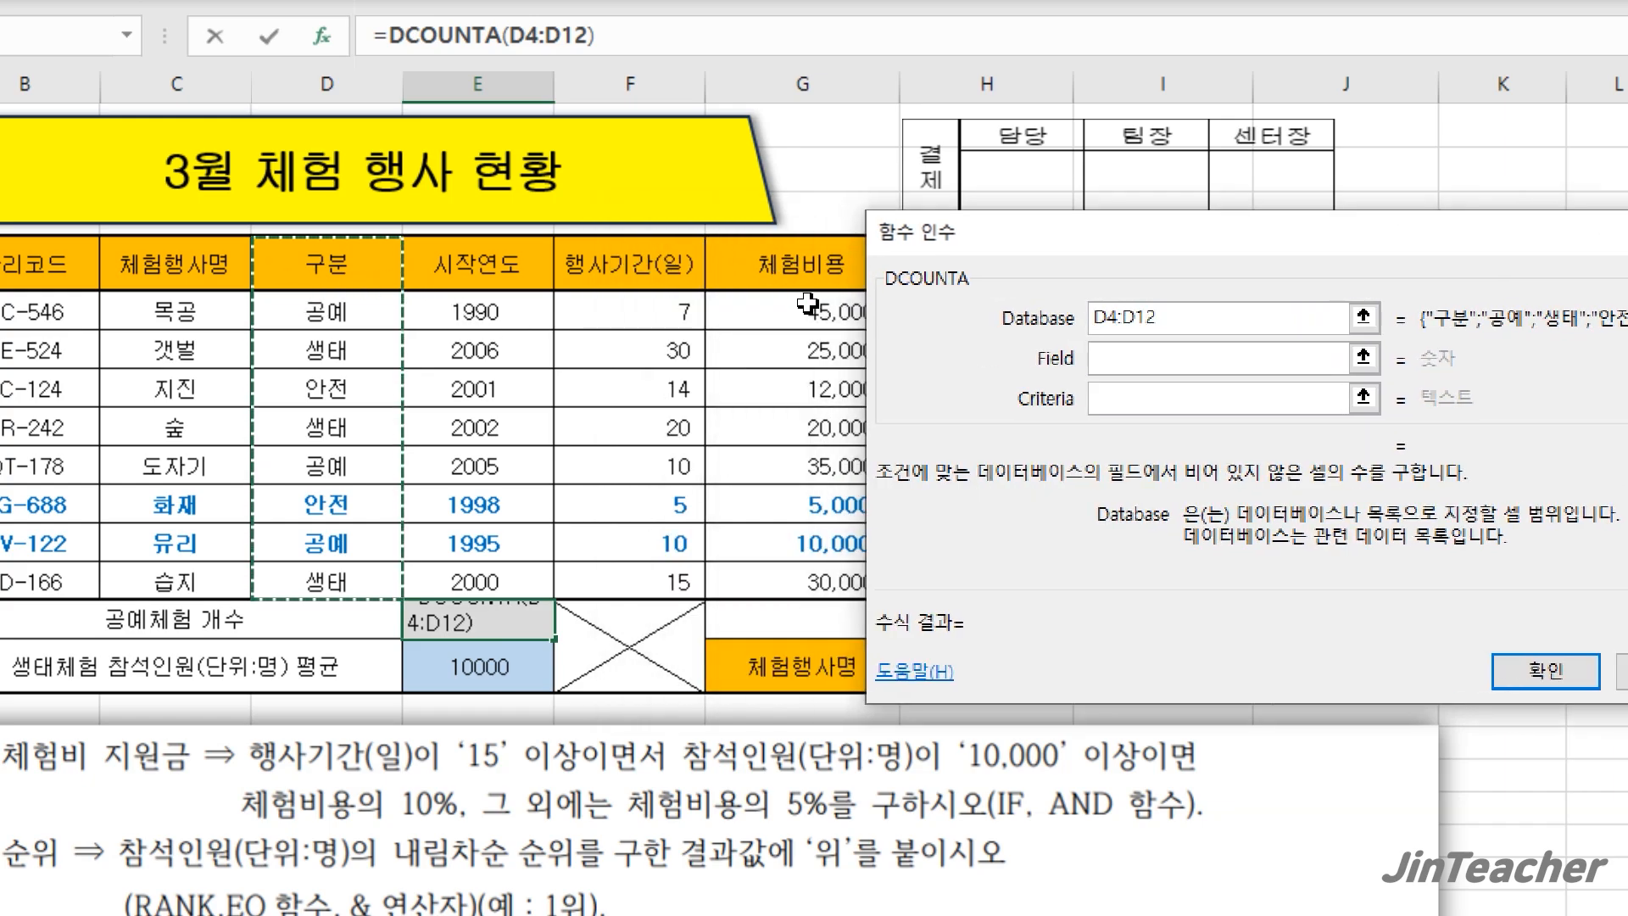
pyautogui.moveTo(322, 264); pyautogui.dragTo(836, 584)
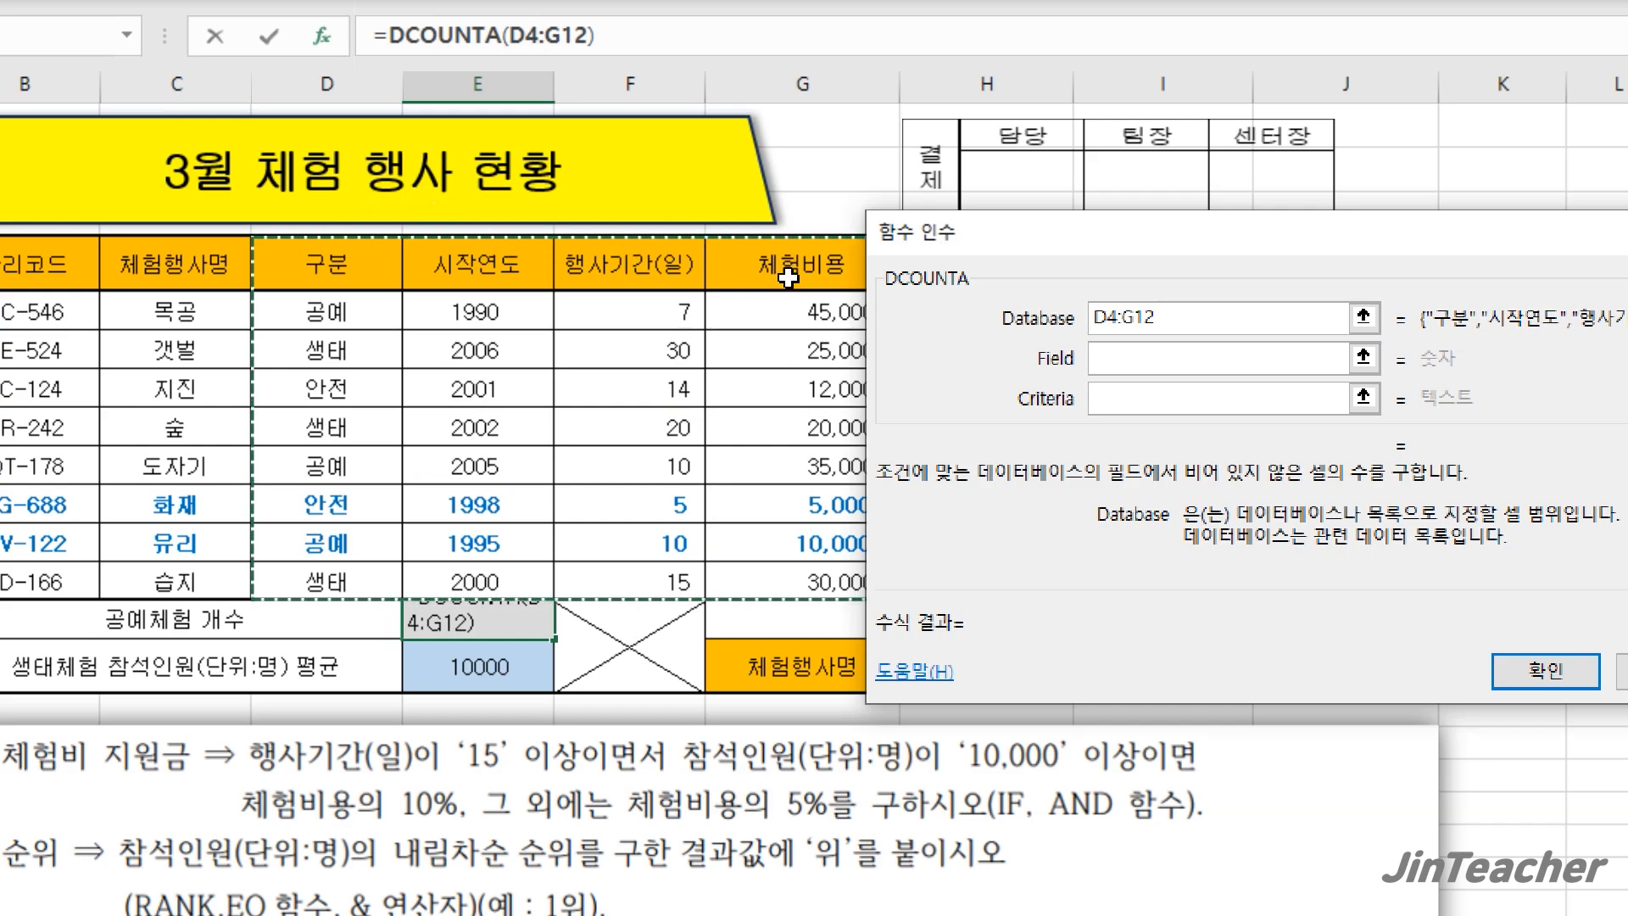
pyautogui.click(996, 321)
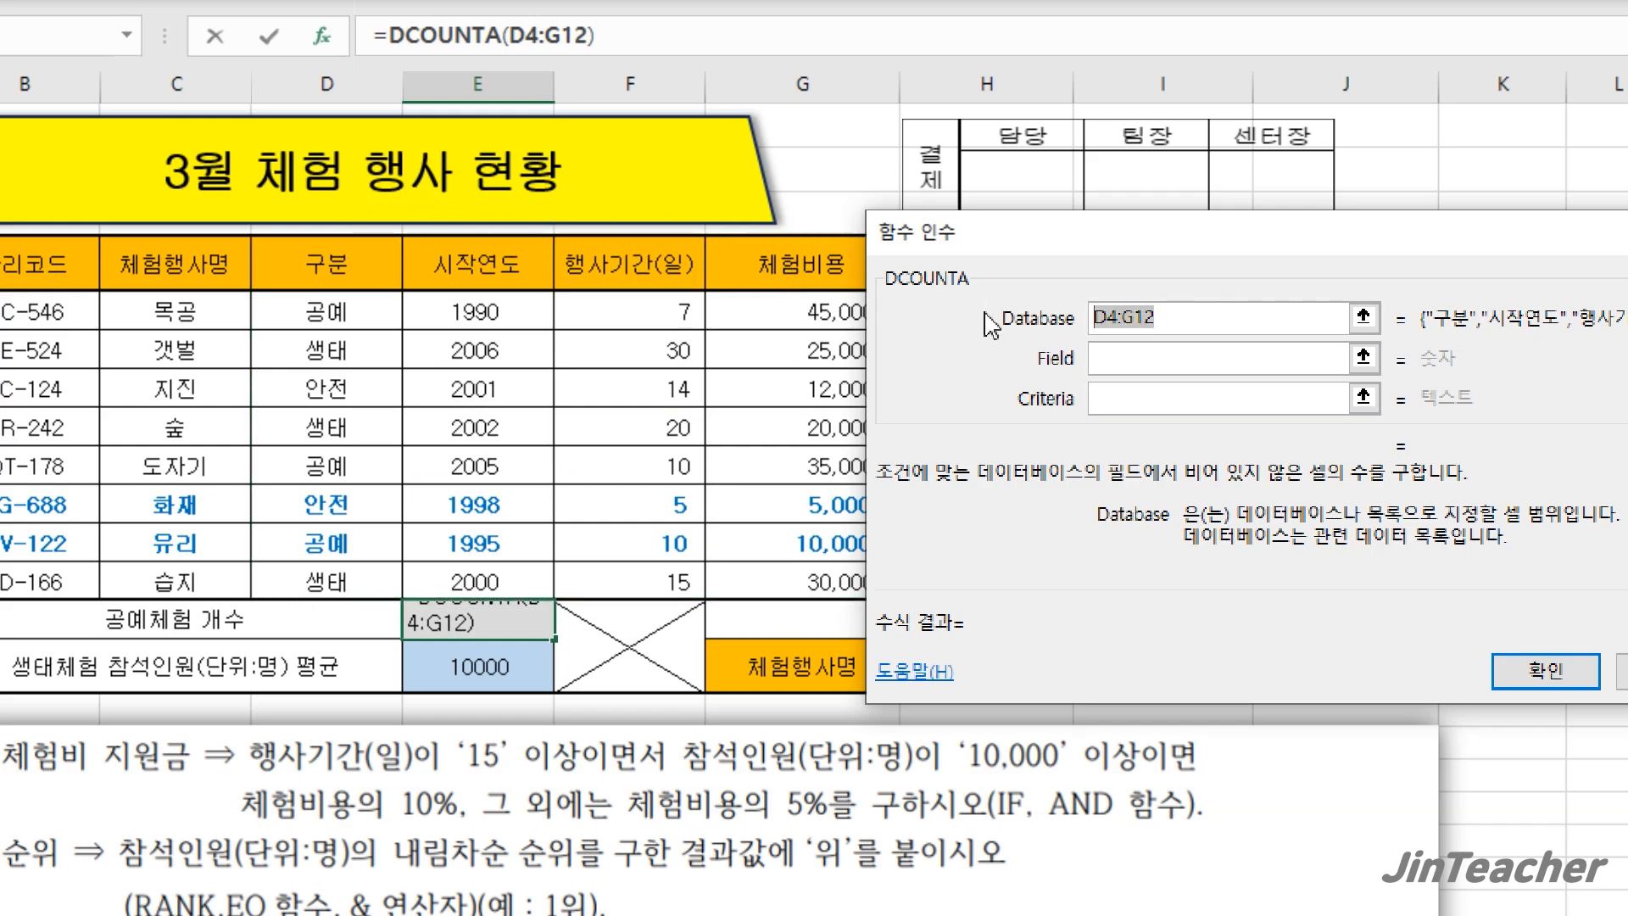
pyautogui.press('BackSpace')
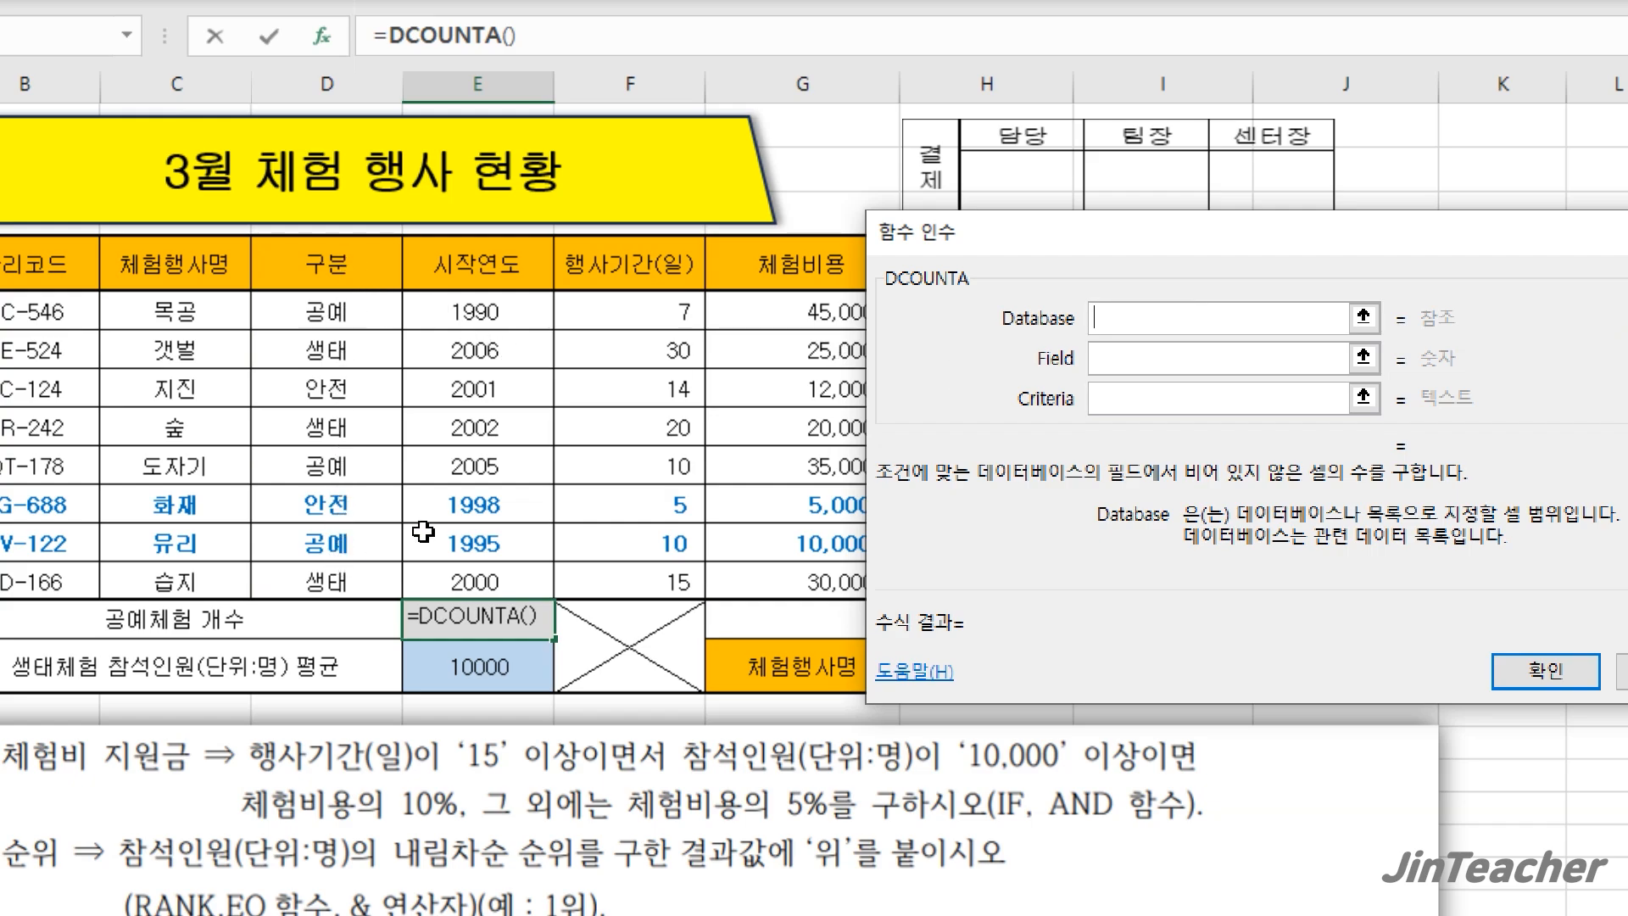
# - Set DCOUNTA's Database to the 구분 column range D4:D12 and its Field to 1
pyautogui.moveTo(1066, 536); pyautogui.dragTo(662, 531)
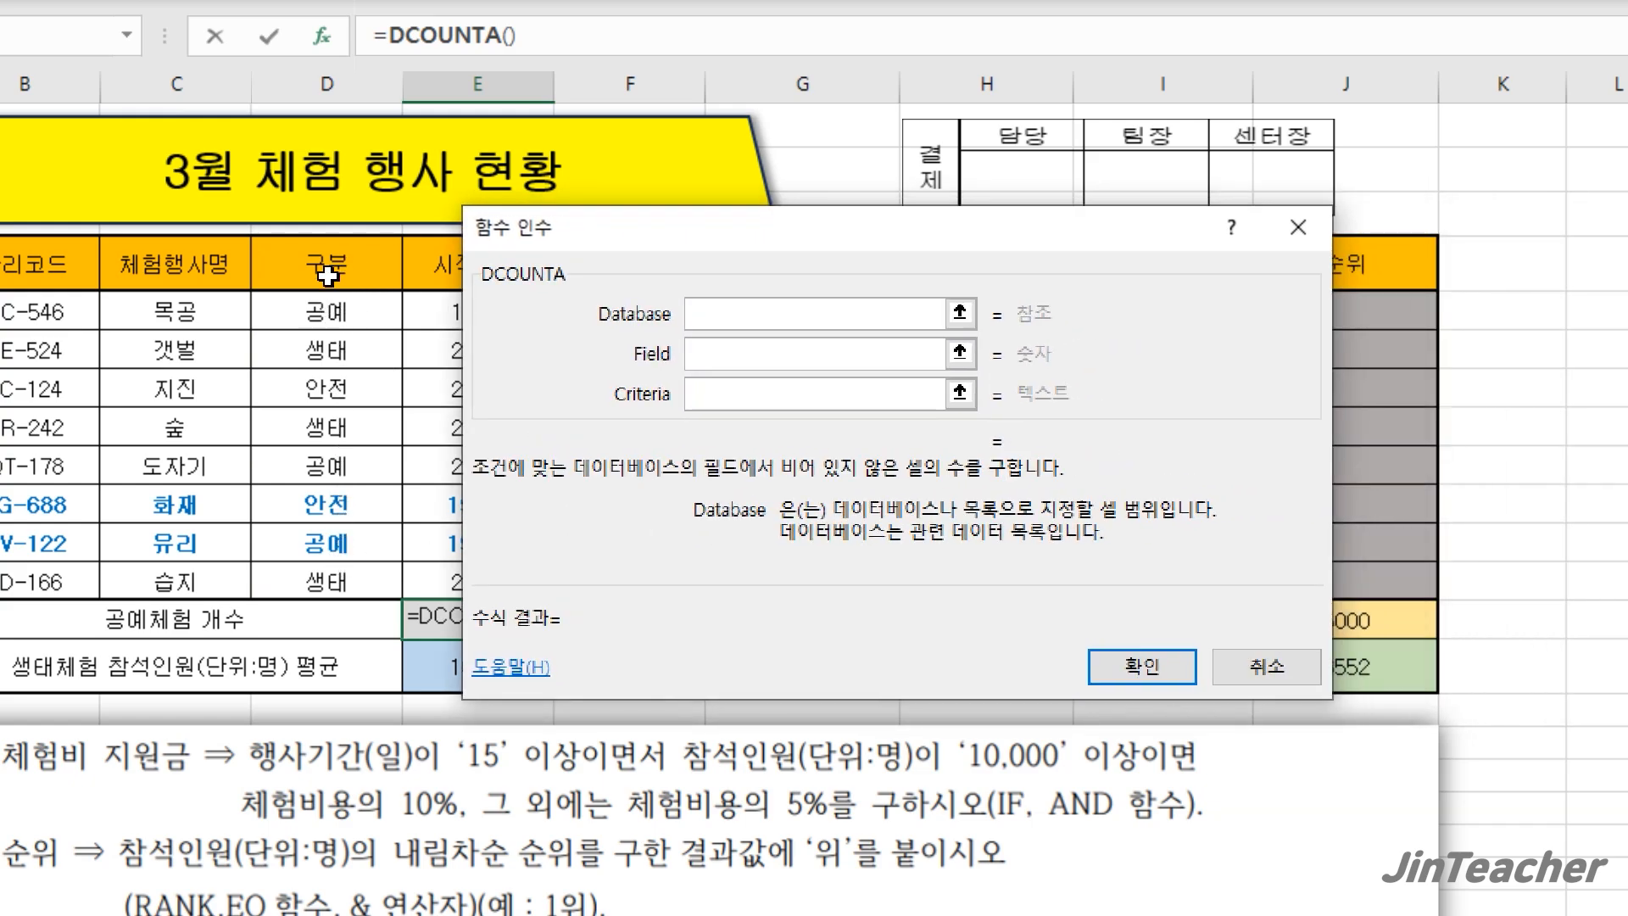
pyautogui.moveTo(327, 274); pyautogui.dragTo(331, 582)
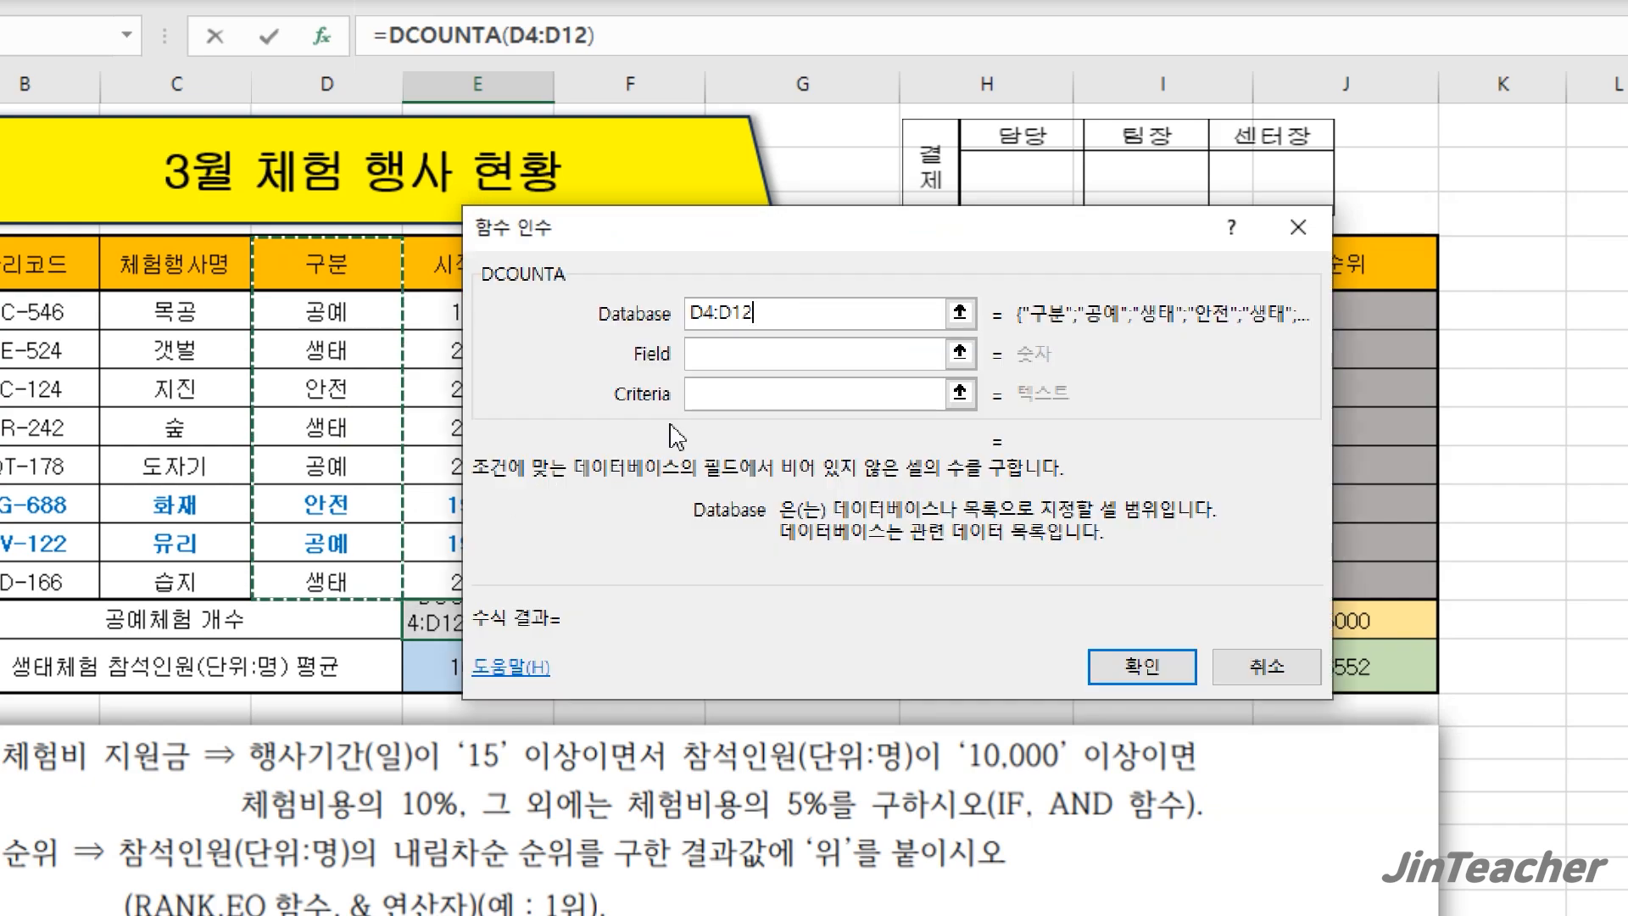
pyautogui.click(768, 356)
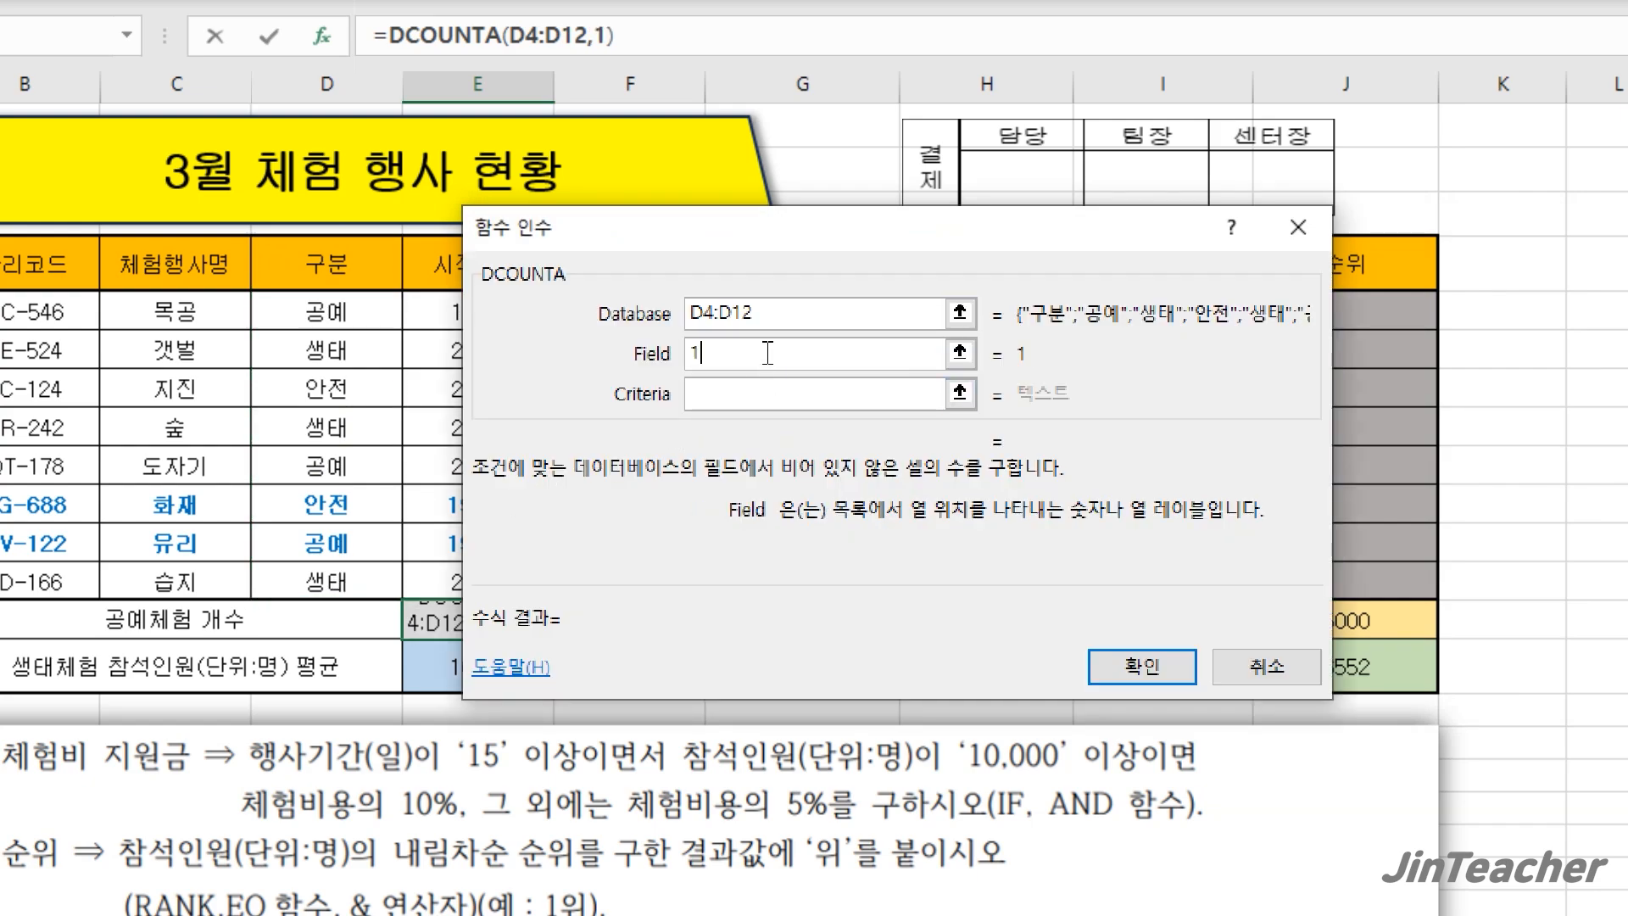
pyautogui.moveTo(764, 319); pyautogui.dragTo(649, 327)
pyautogui.moveTo(333, 268); pyautogui.dragTo(311, 577)
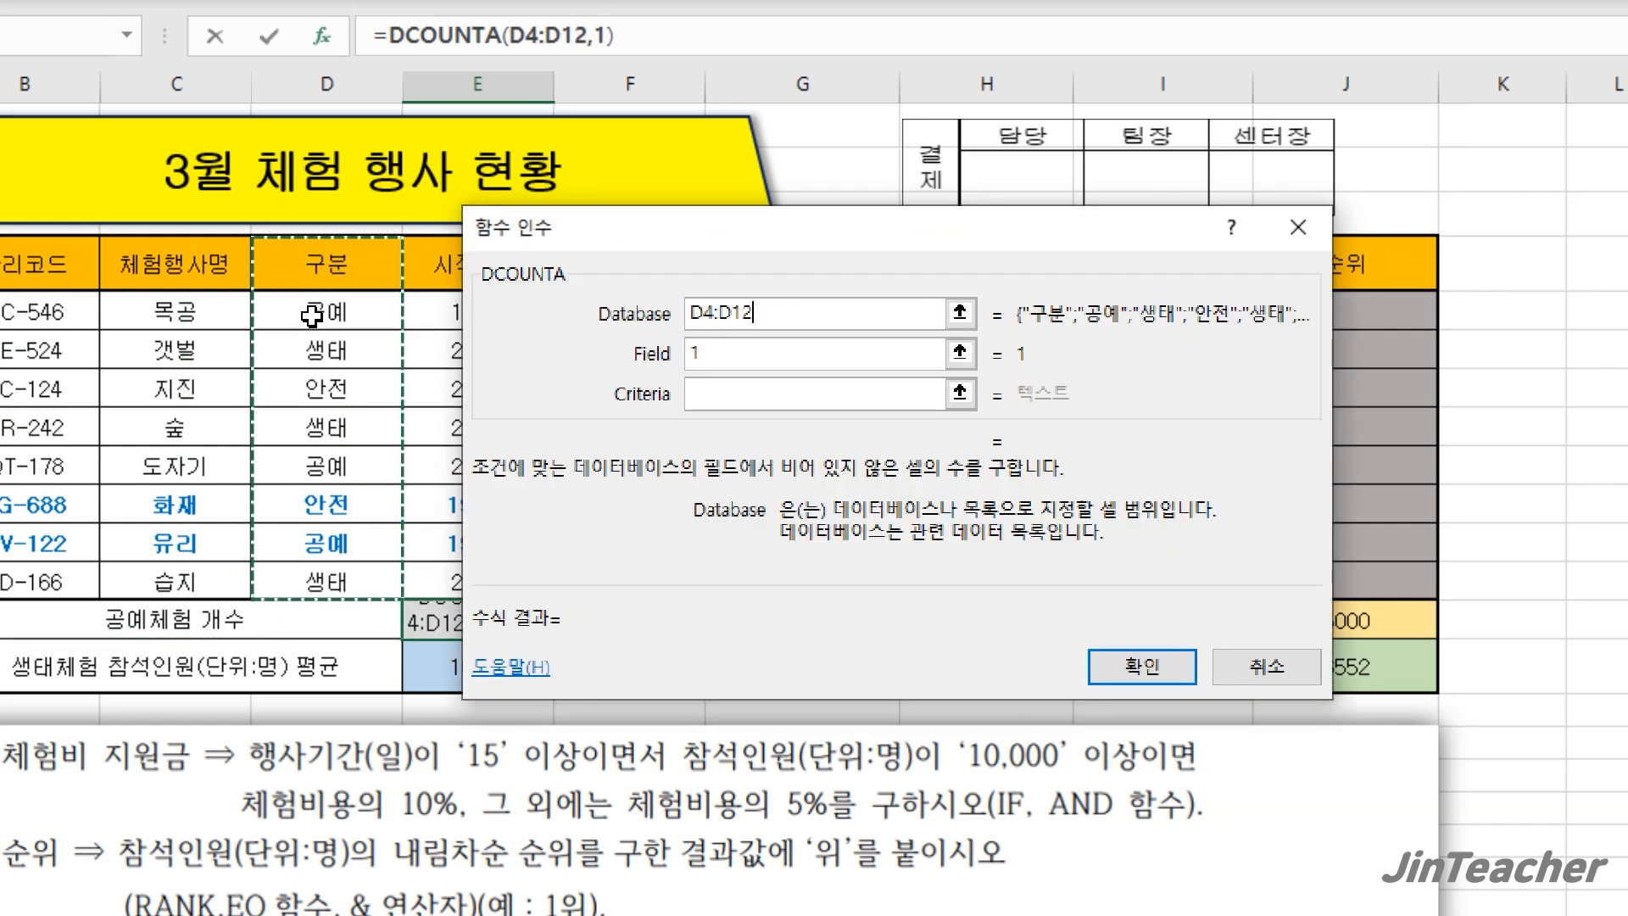
# - Set DCOUNTA's Criteria to D4:D5 and complete the E13 formula
pyautogui.click(729, 354)
pyautogui.click(737, 392)
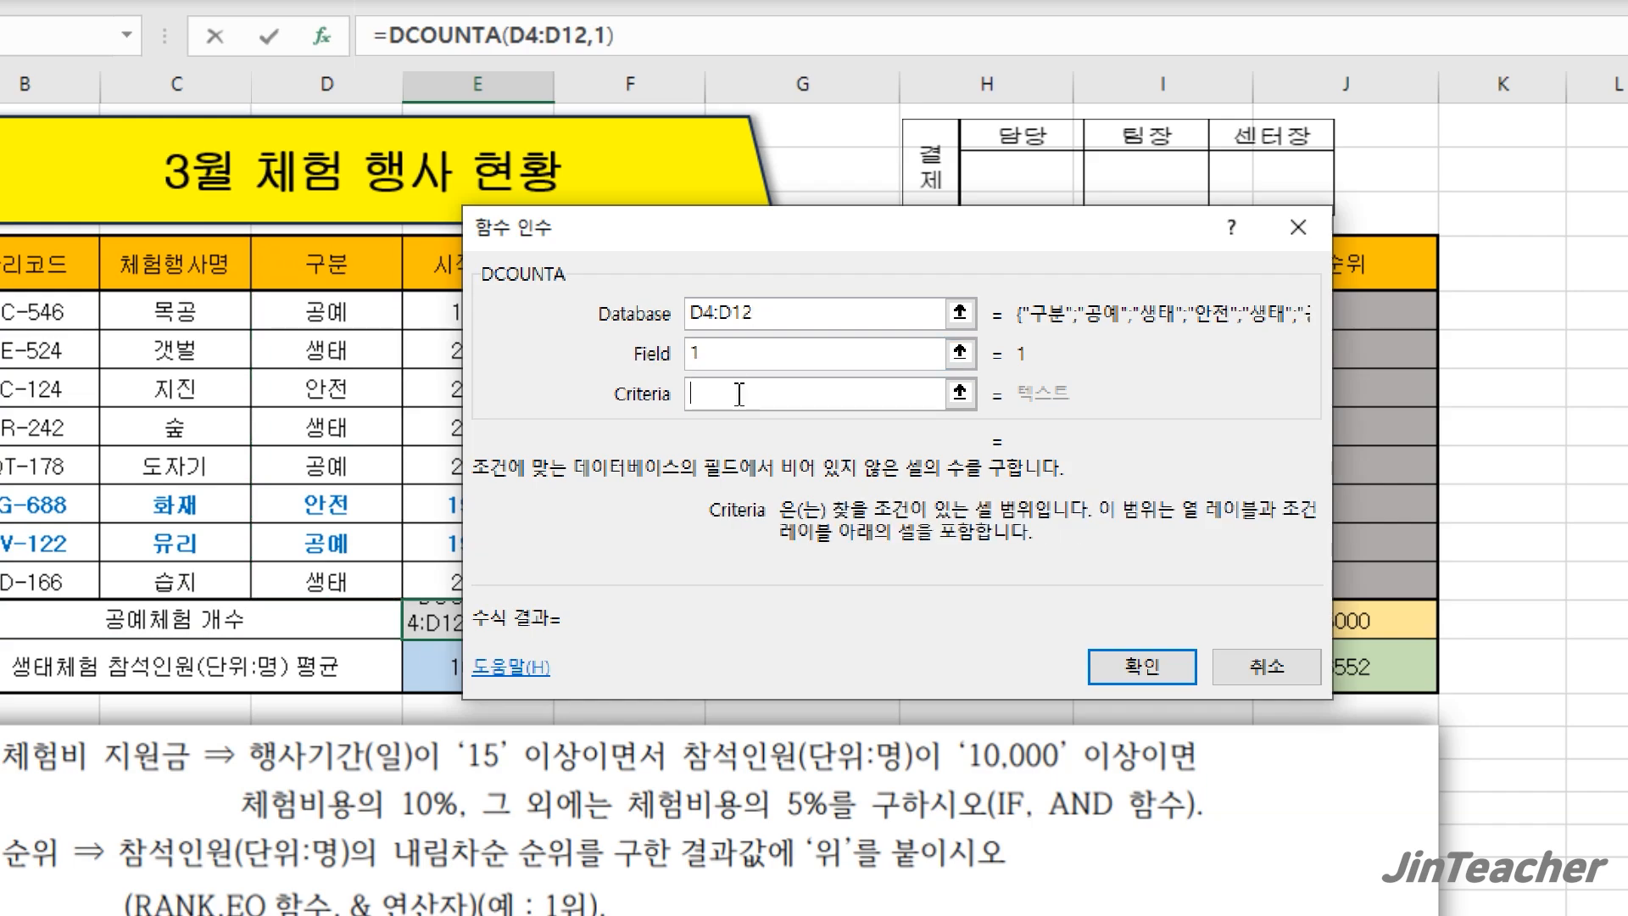
pyautogui.moveTo(352, 280); pyautogui.dragTo(367, 303)
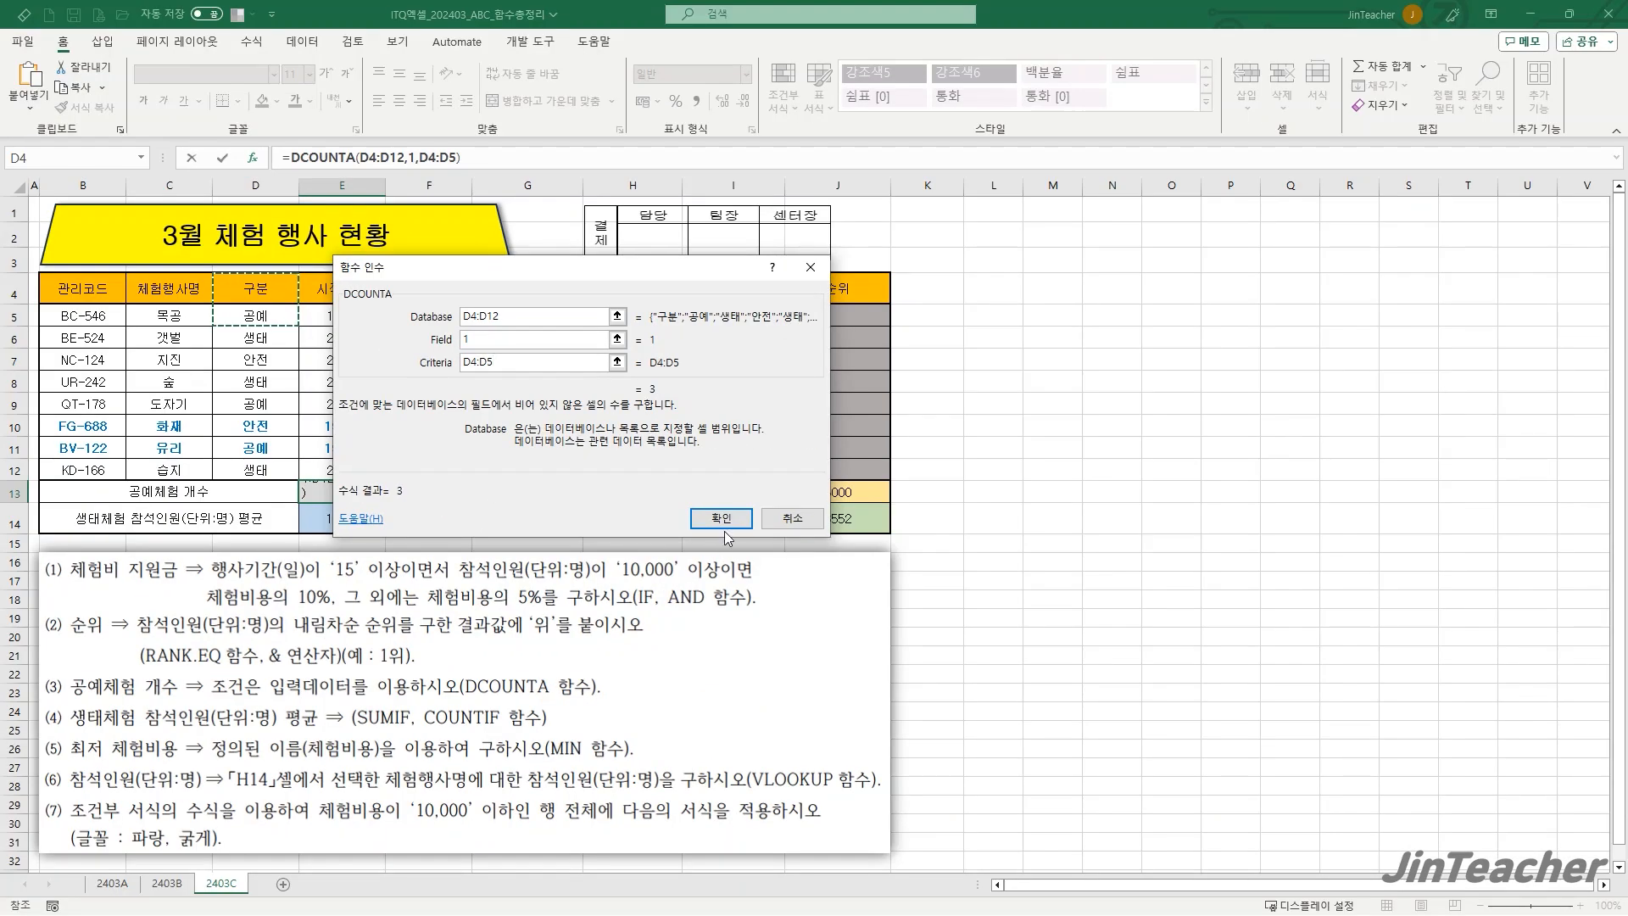
pyautogui.click(725, 531)
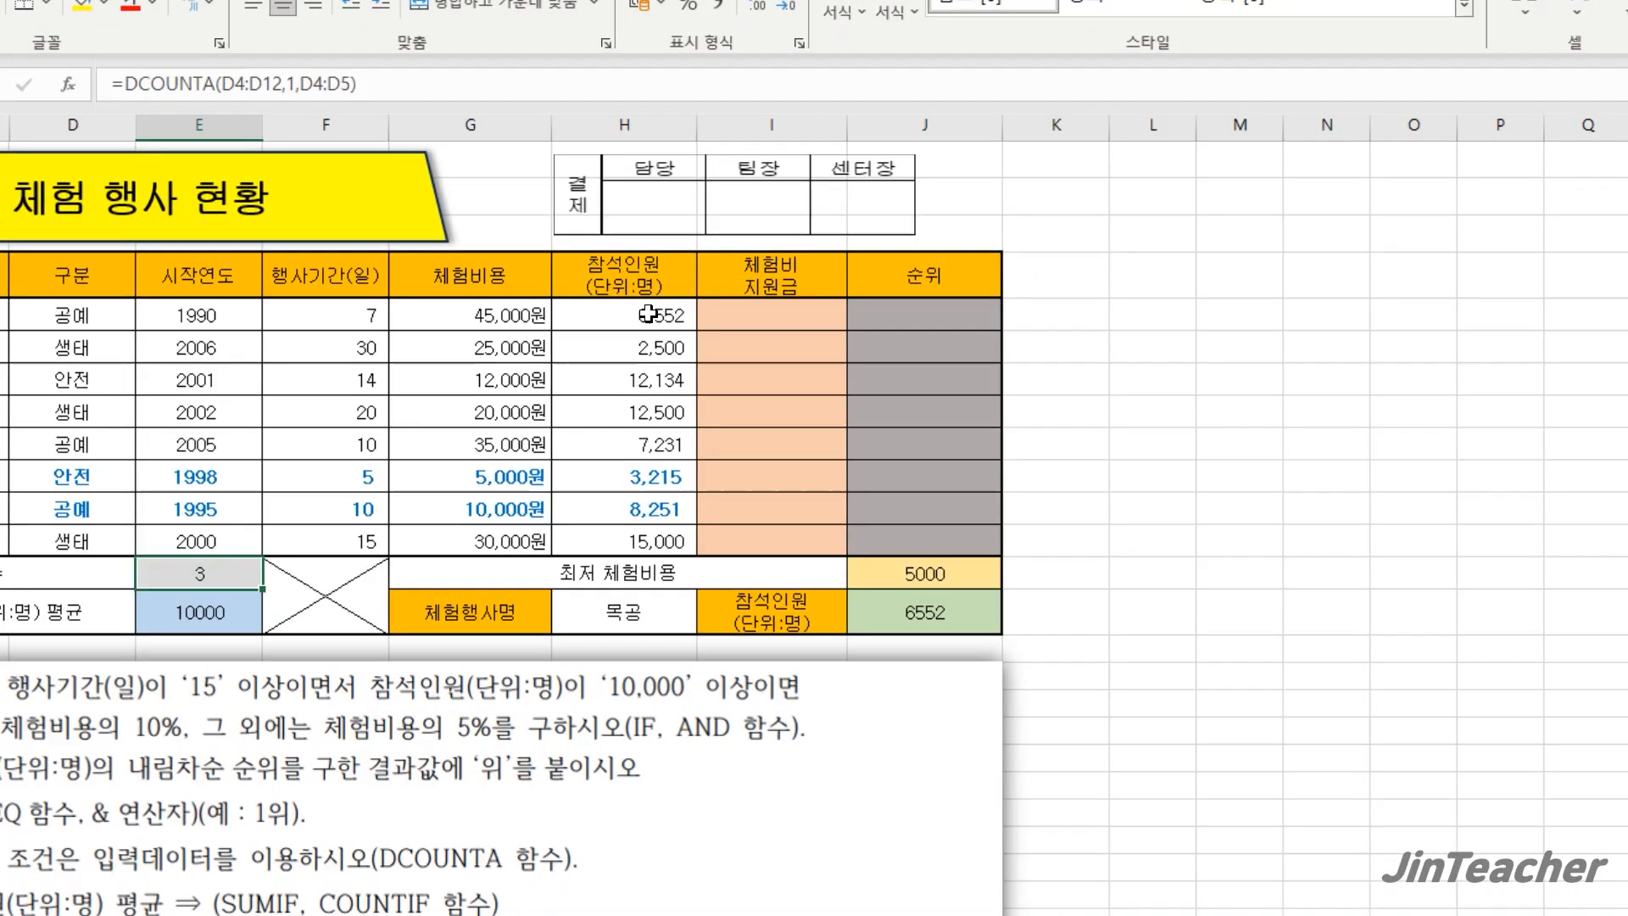
# - Insert the RANK.EQ function in cell J5 for the 순위 of the 참석인원(단위:명) column
pyautogui.moveTo(649, 315); pyautogui.dragTo(651, 465)
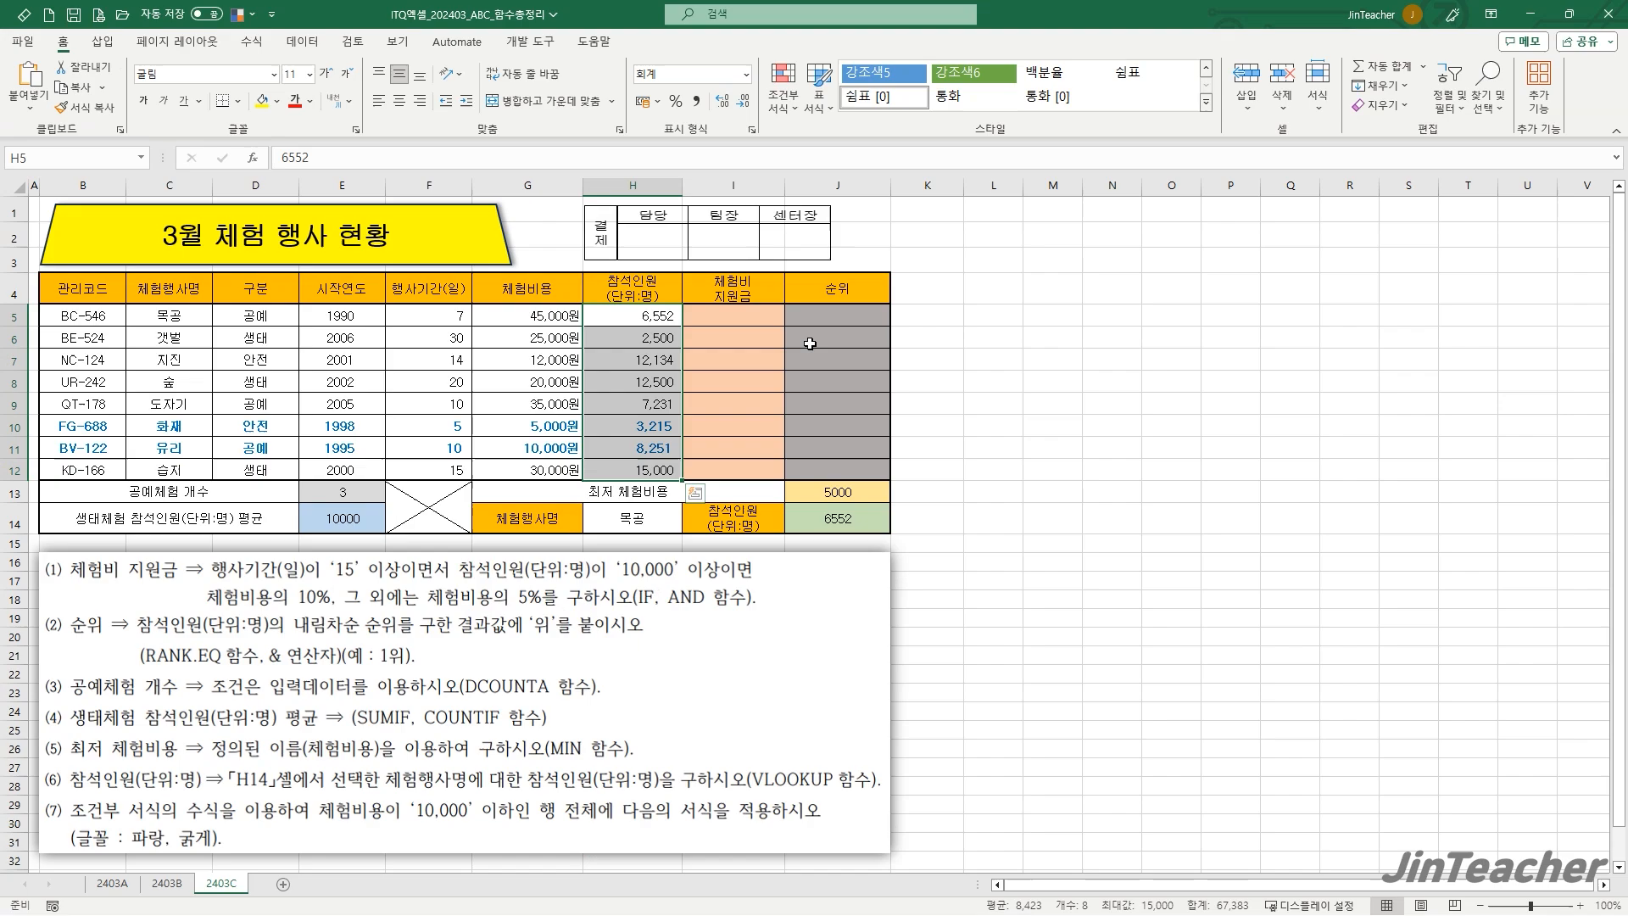
pyautogui.click(856, 314)
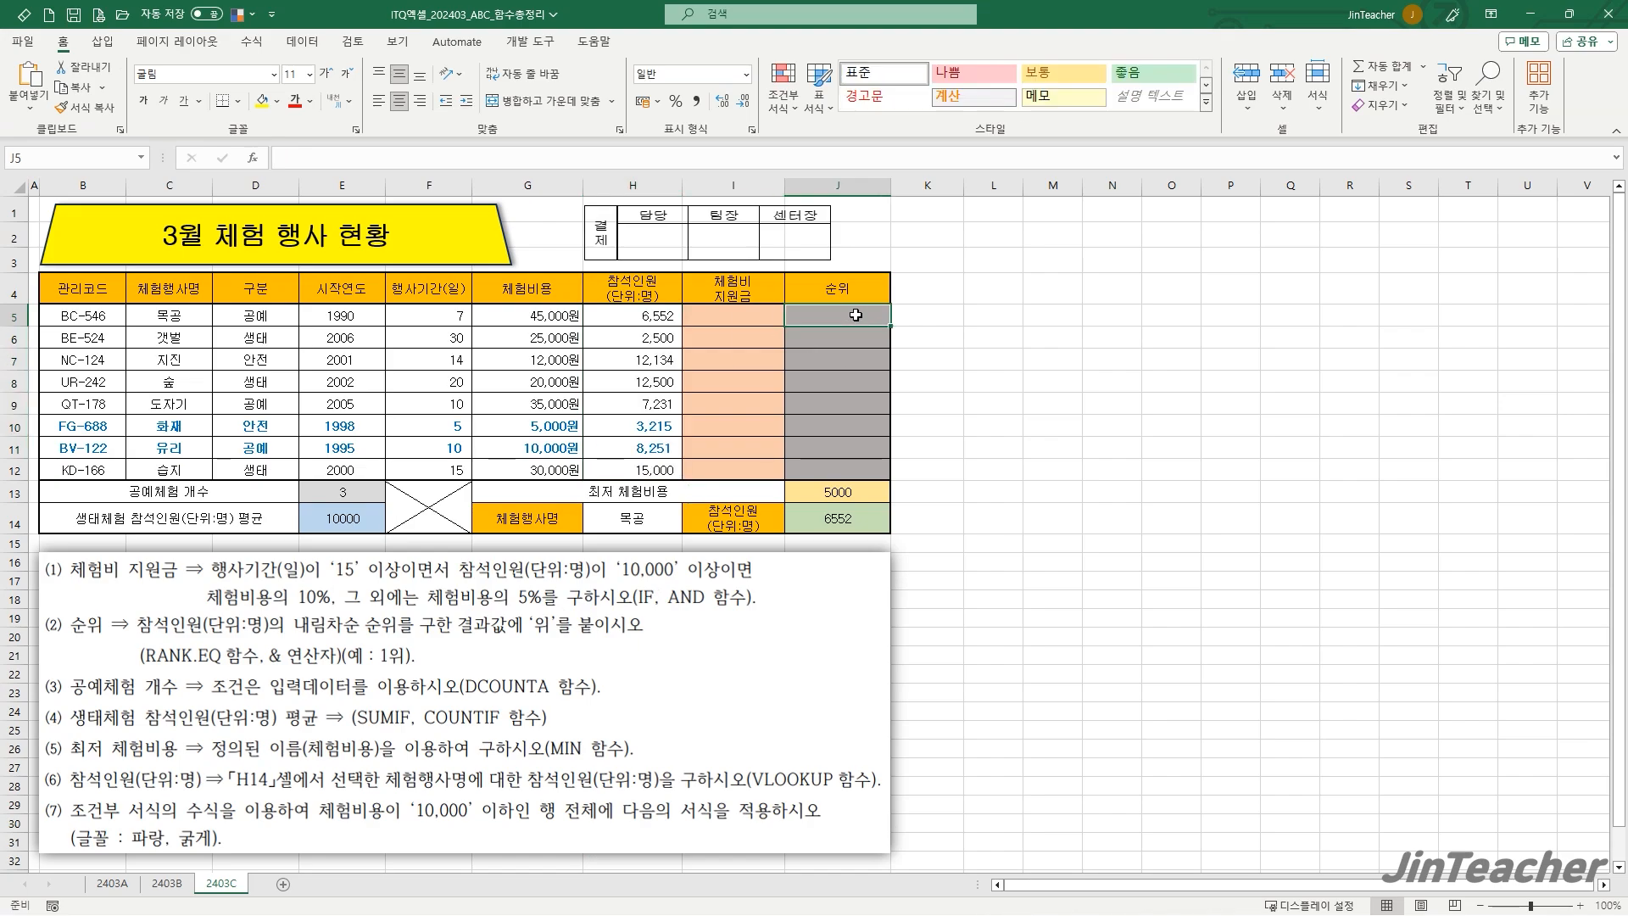
pyautogui.click(253, 158)
pyautogui.click(606, 395)
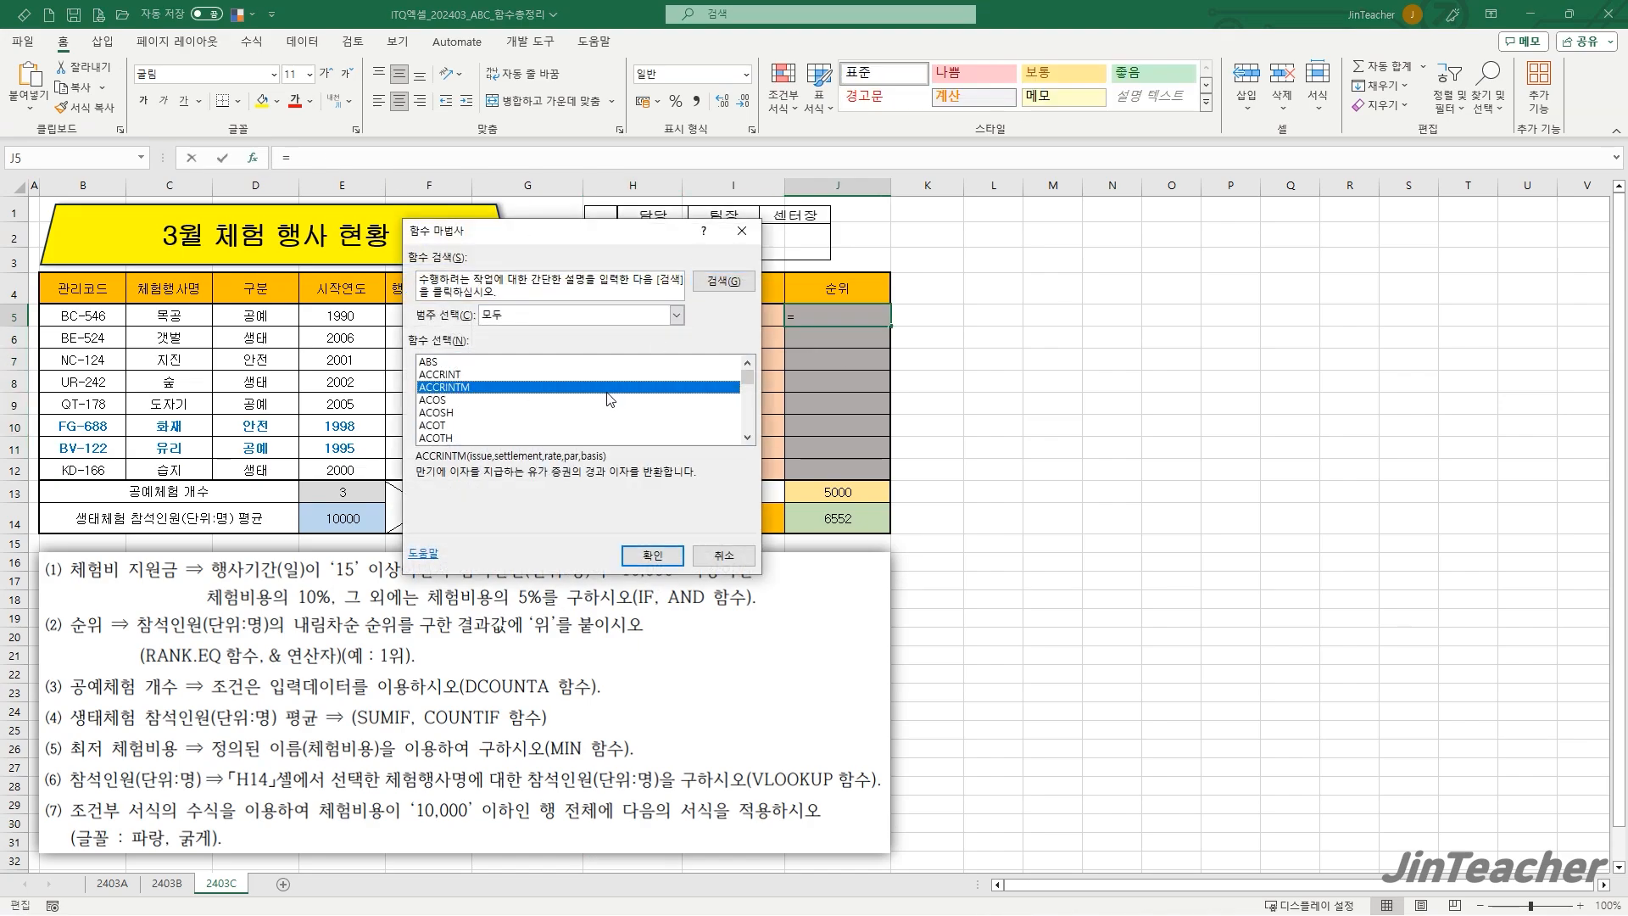
pyautogui.press('r')
pyautogui.scroll(-2, 598, 406)
pyautogui.click(479, 438)
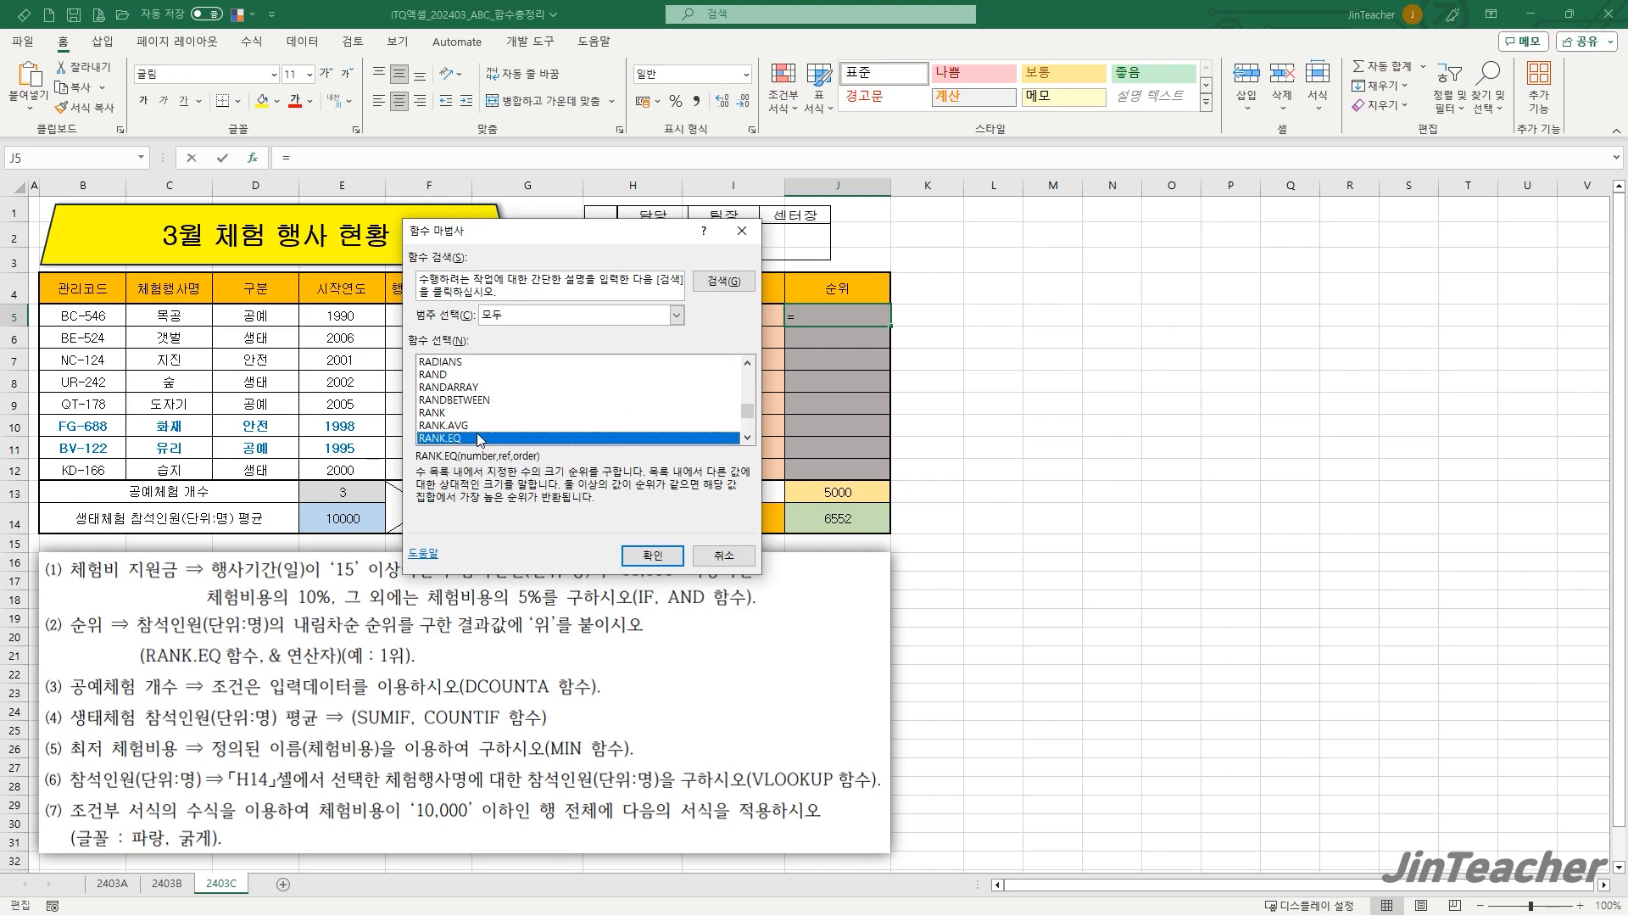
pyautogui.click(638, 555)
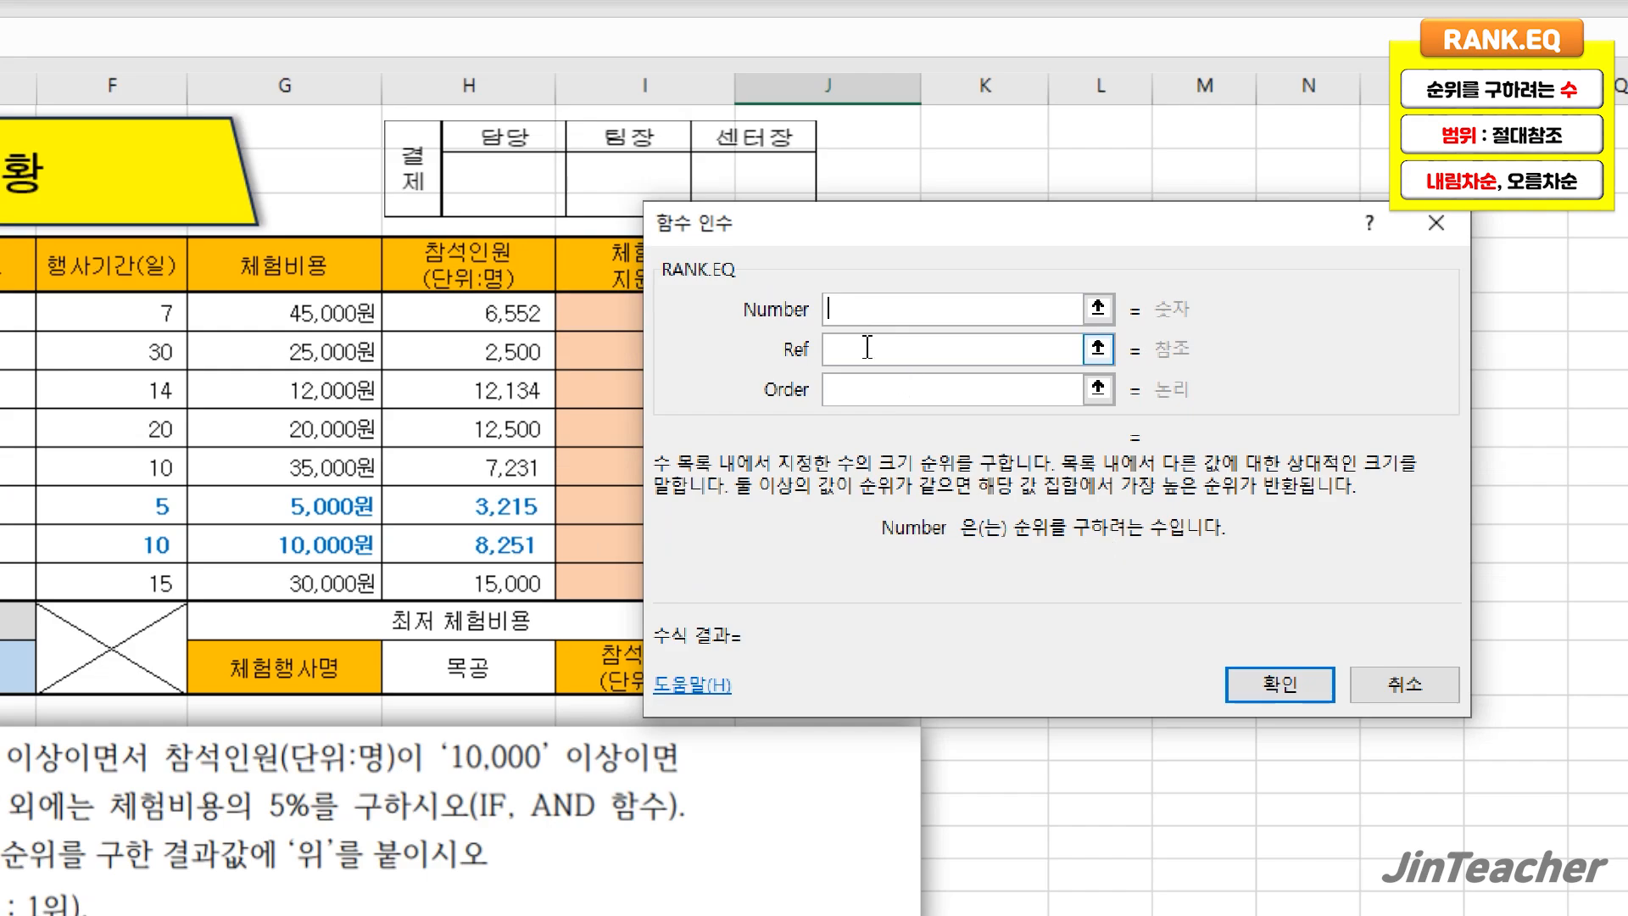
# - Set RANK.EQ's Number to H5 and its Ref to the 참석인원 range H5:H12
pyautogui.click(867, 346)
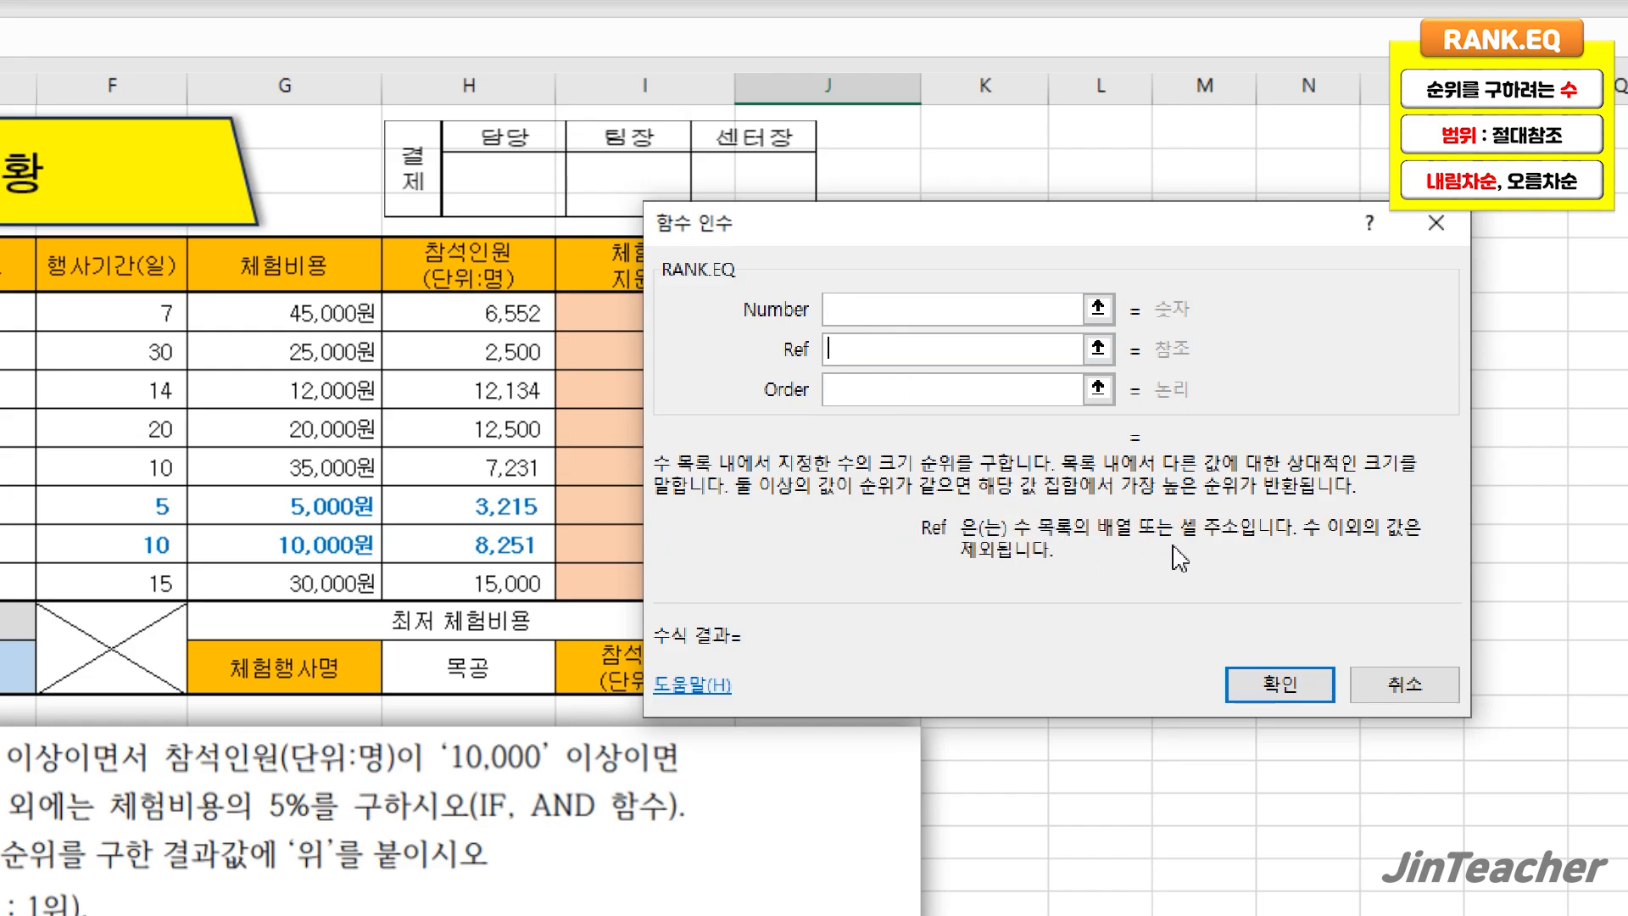
pyautogui.click(900, 391)
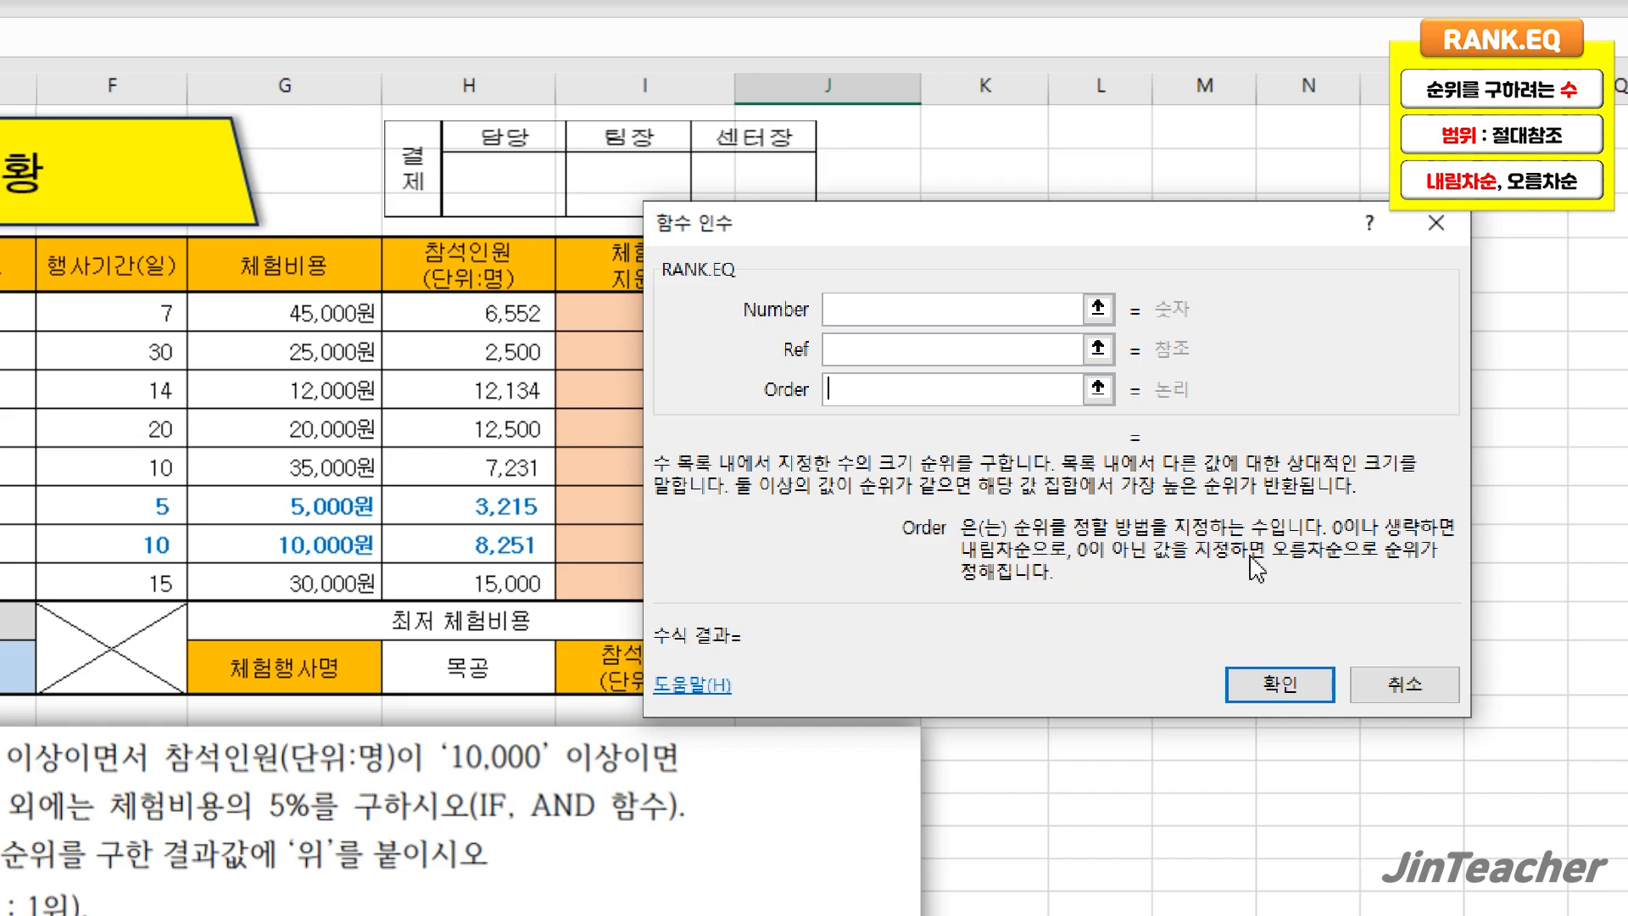
pyautogui.click(834, 308)
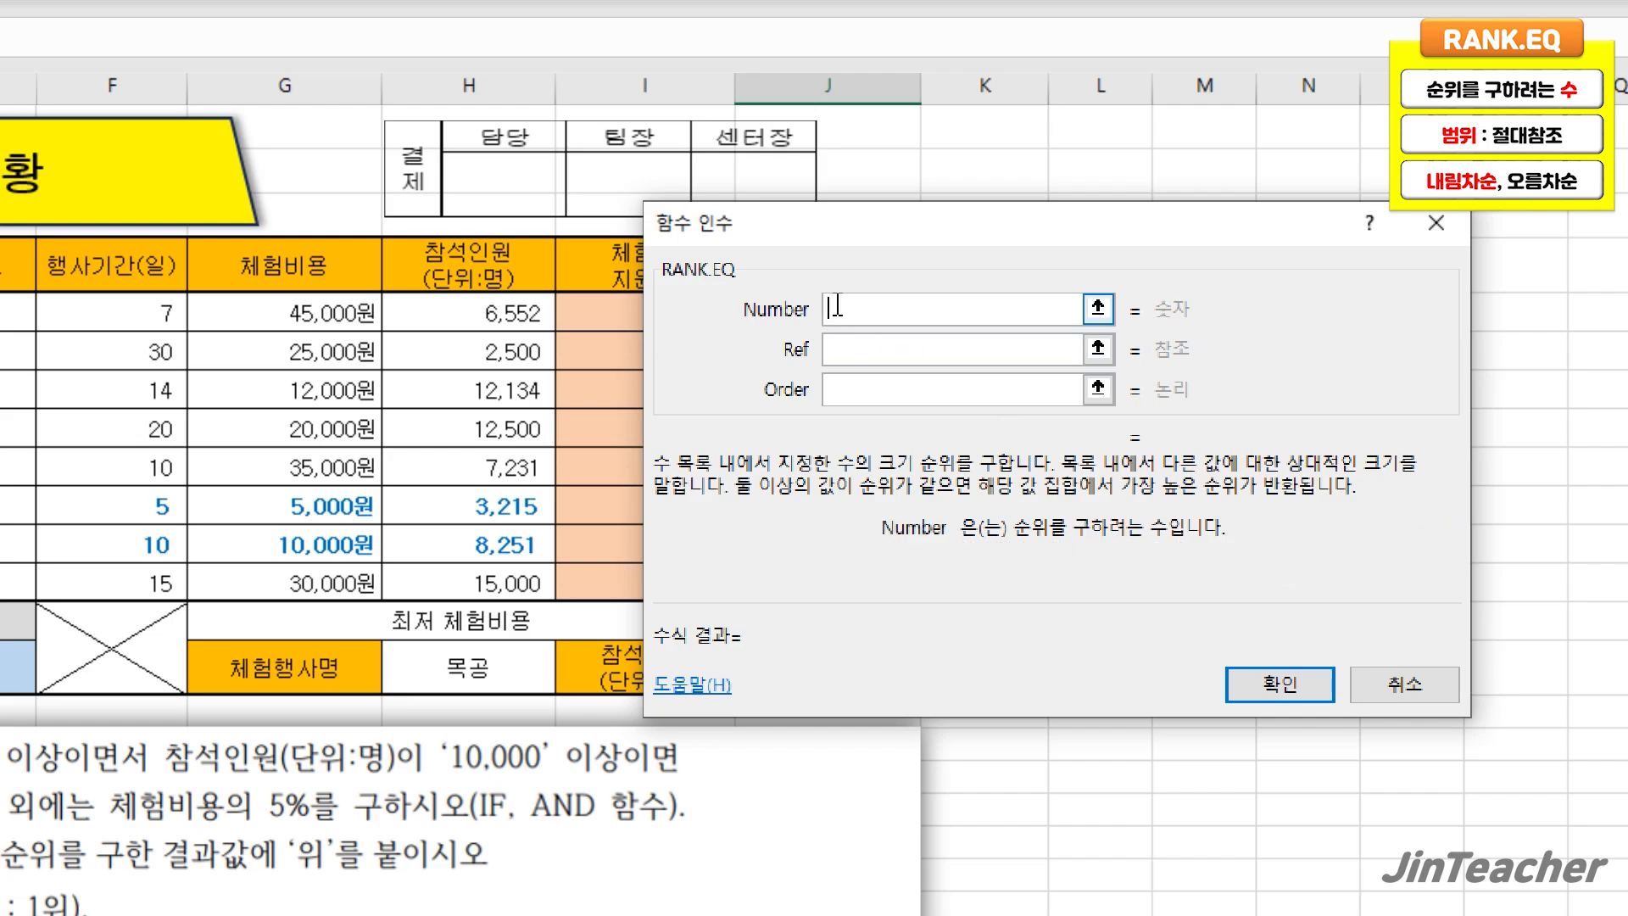
pyautogui.click(530, 310)
pyautogui.click(867, 357)
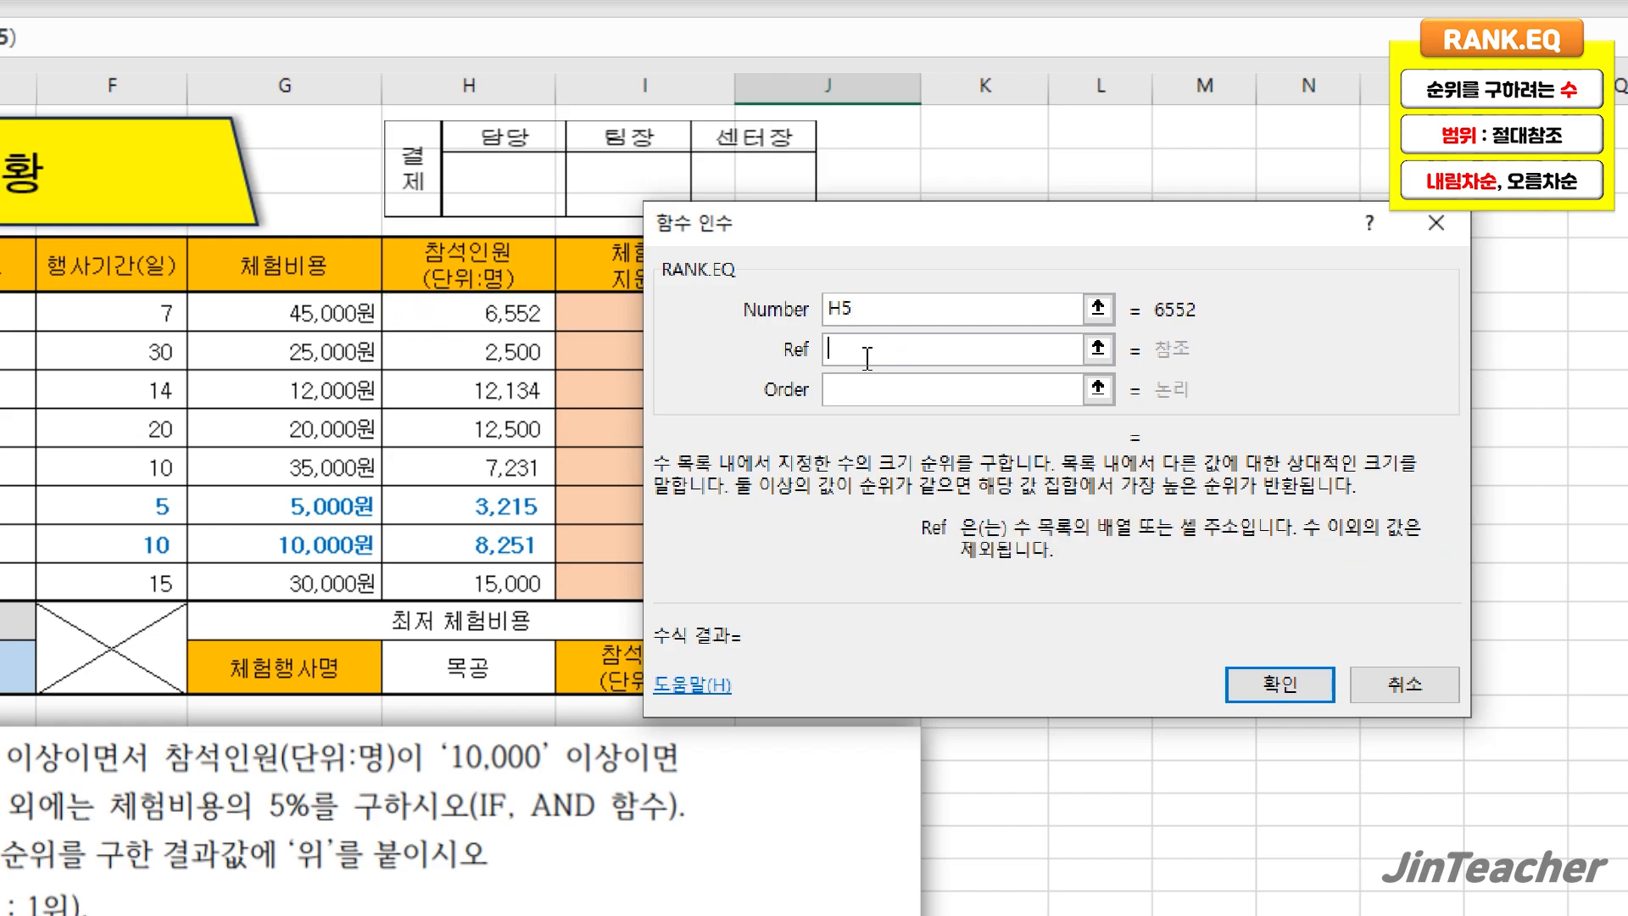
pyautogui.moveTo(455, 320); pyautogui.dragTo(458, 585)
pyautogui.moveTo(768, 522); pyautogui.dragTo(1070, 539)
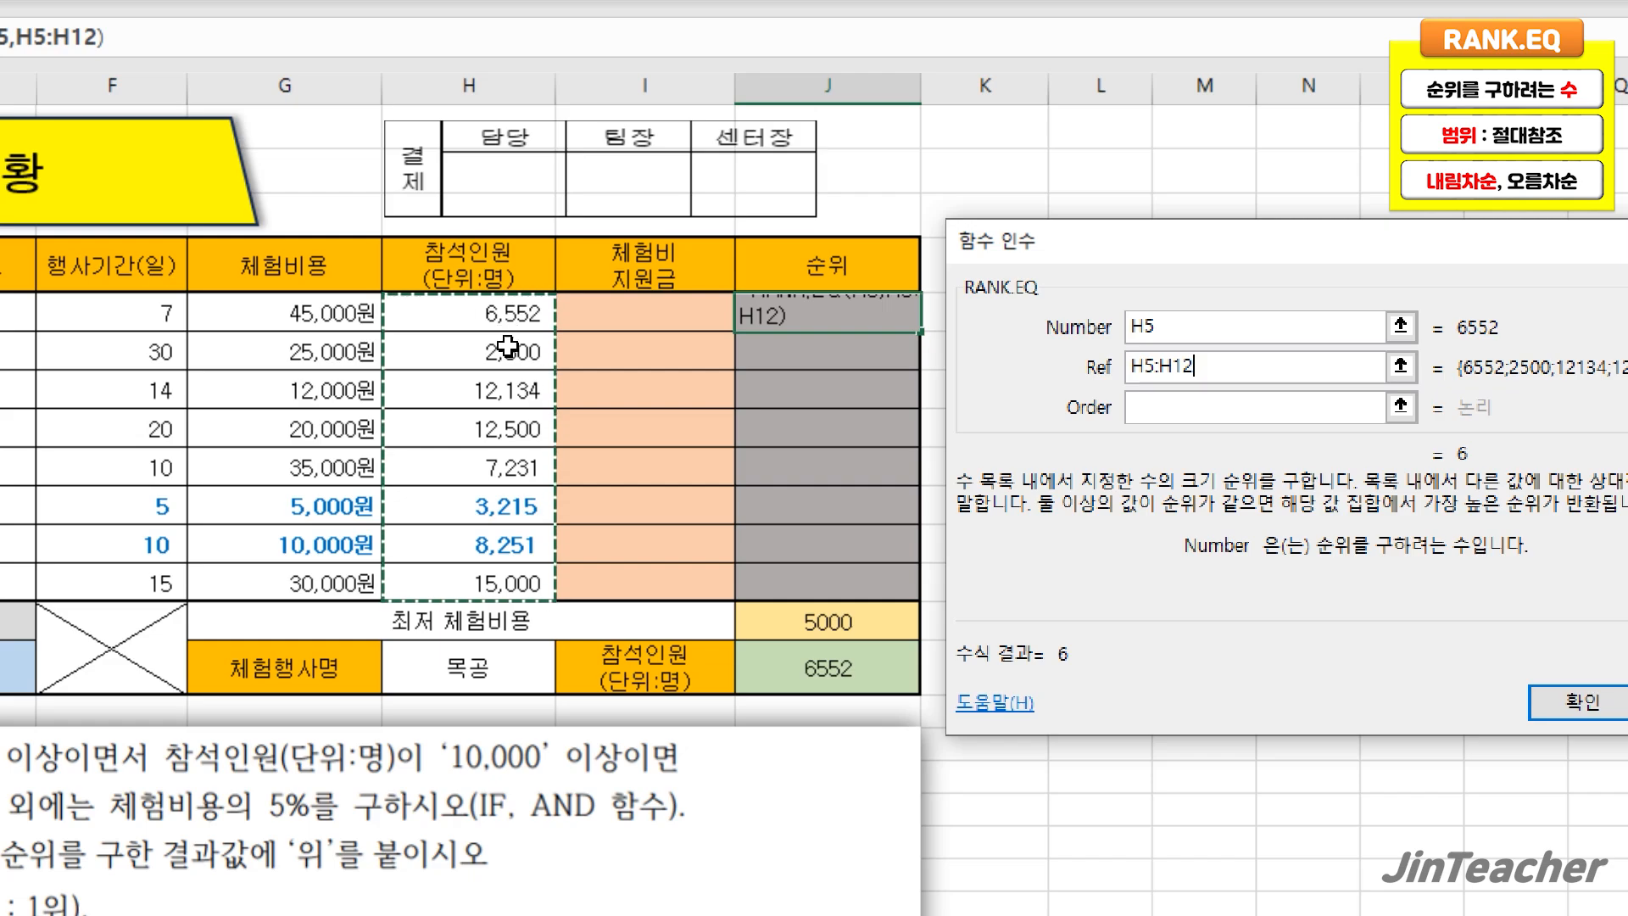
pyautogui.moveTo(1069, 471); pyautogui.dragTo(733, 482)
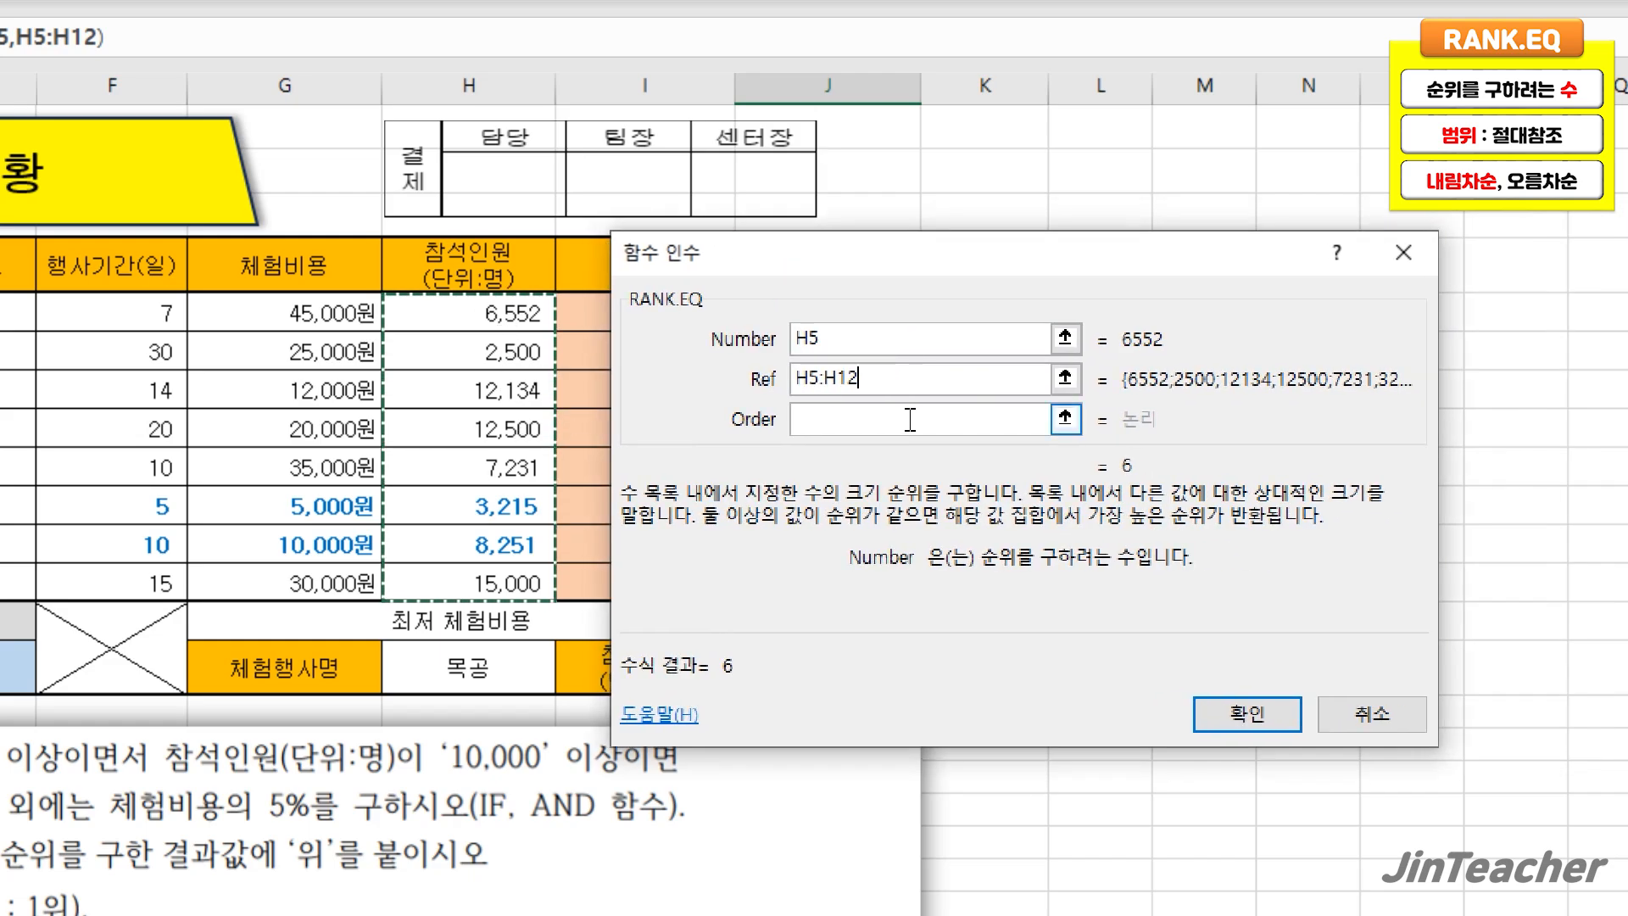
# - Make the Ref absolute as $H$5:$H$12, set Order to 0 and complete the RANK.EQ formula
pyautogui.moveTo(882, 378); pyautogui.dragTo(797, 379)
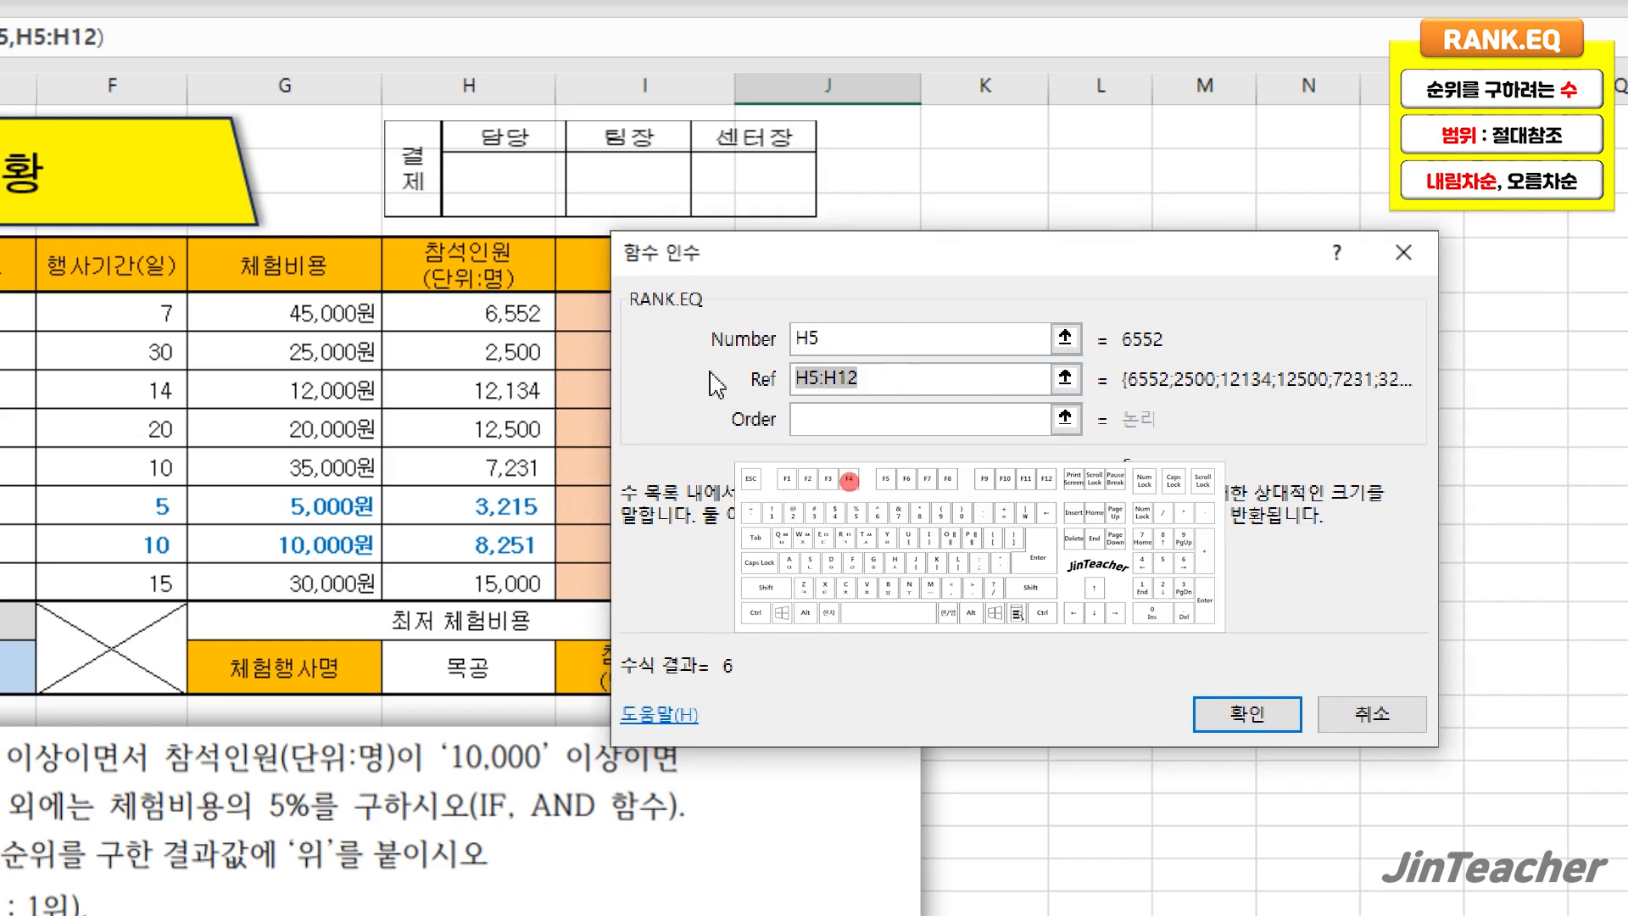
pyautogui.press('F4')
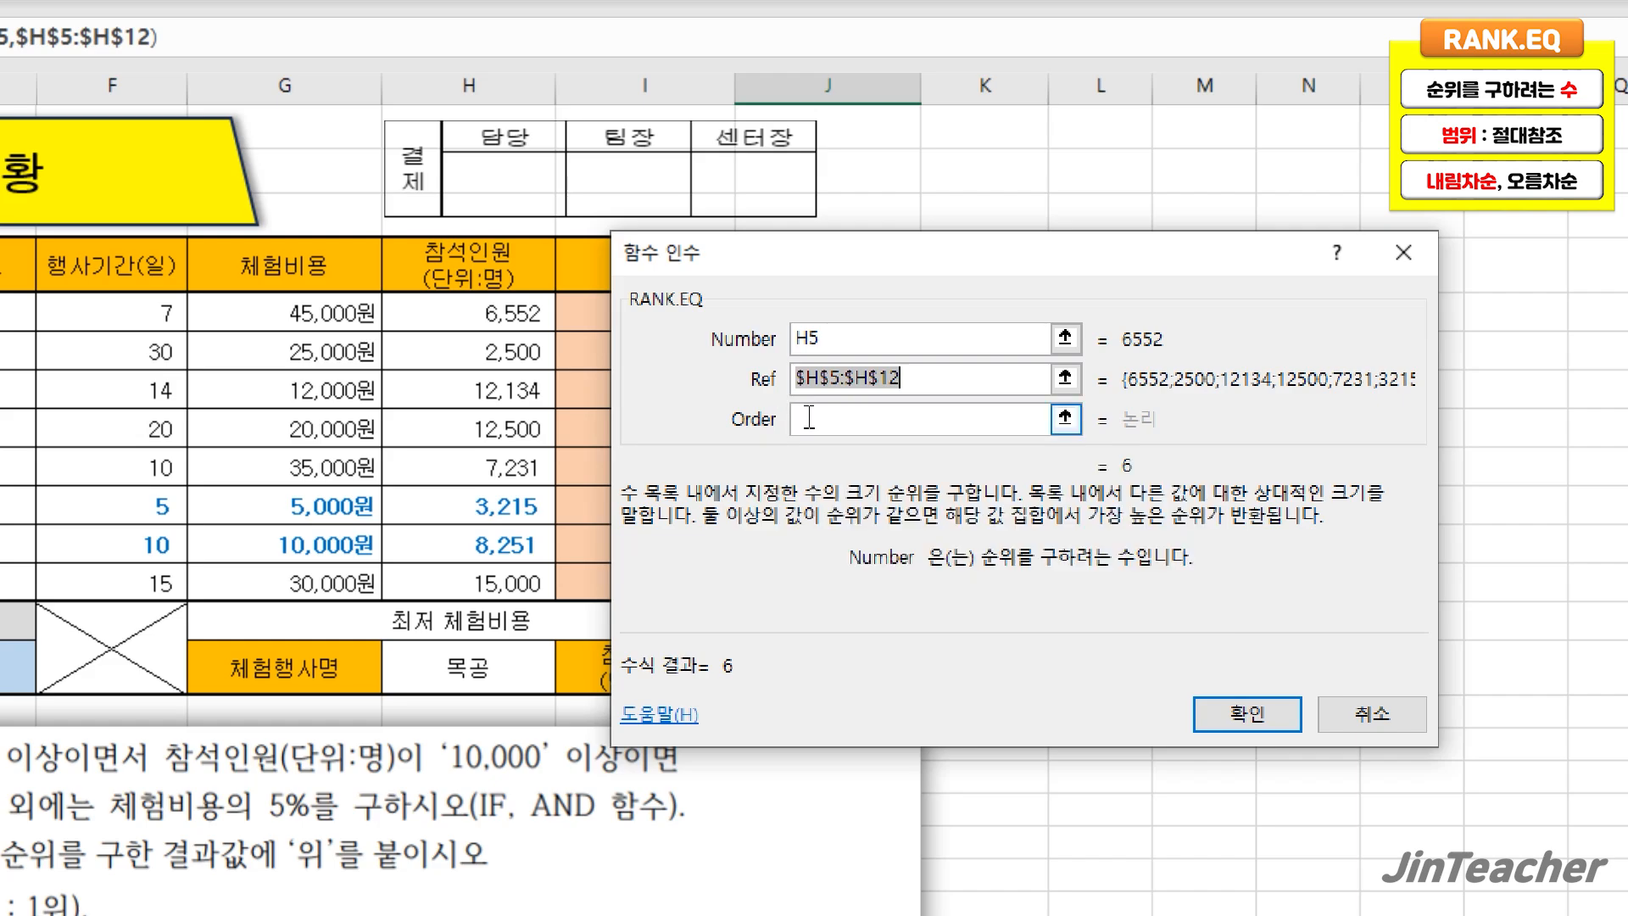
pyautogui.press('Tab')
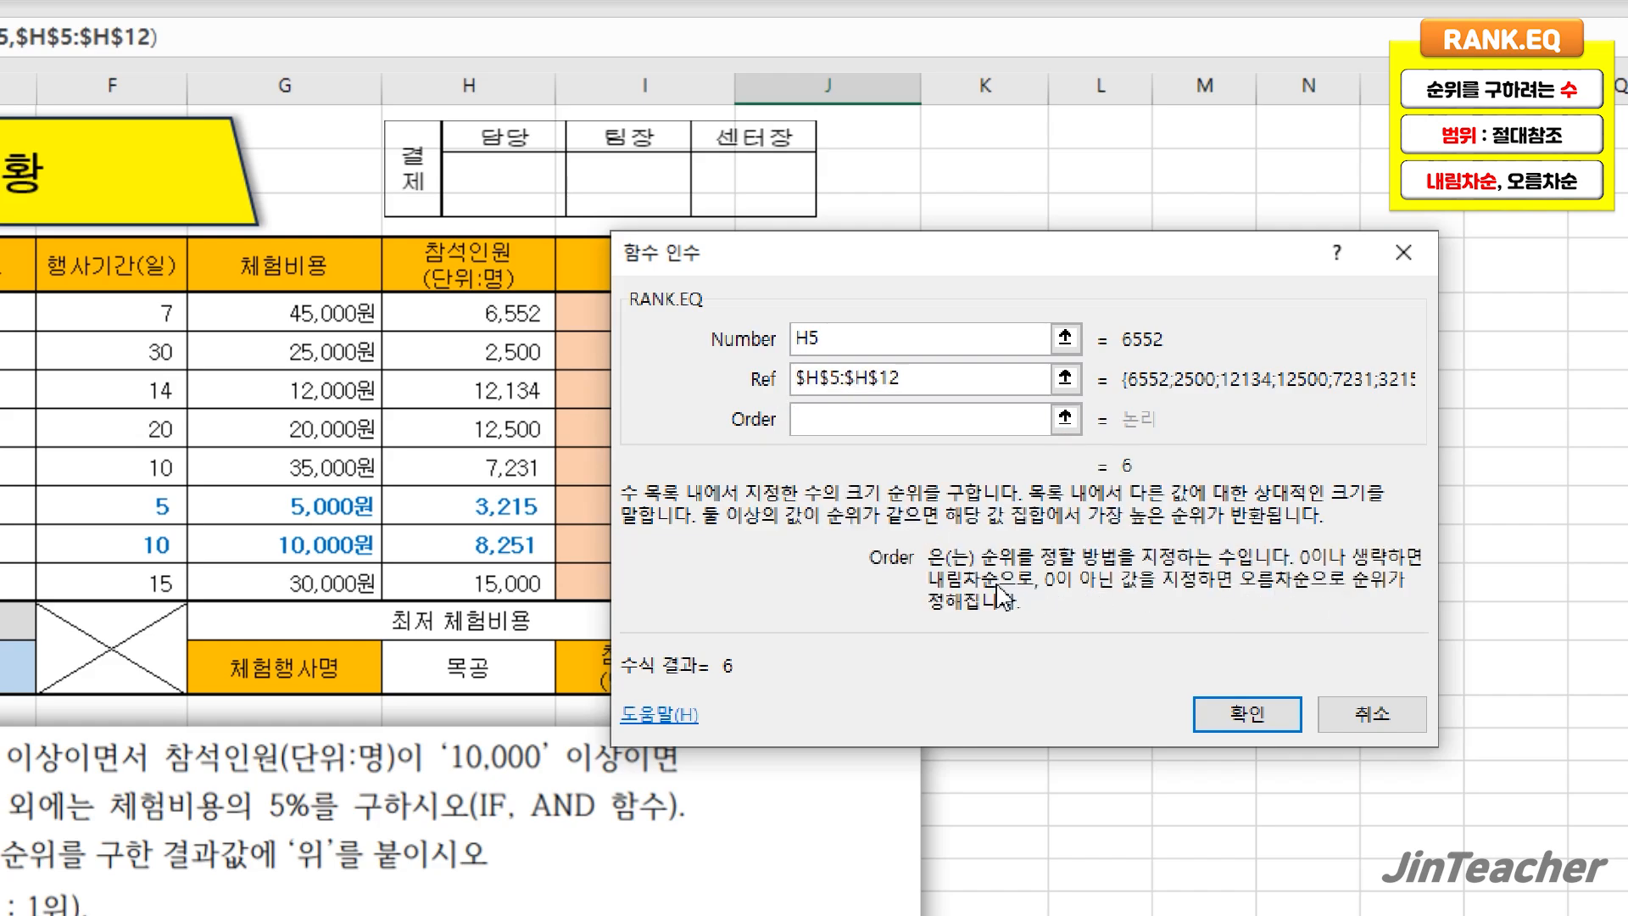
pyautogui.write('0')
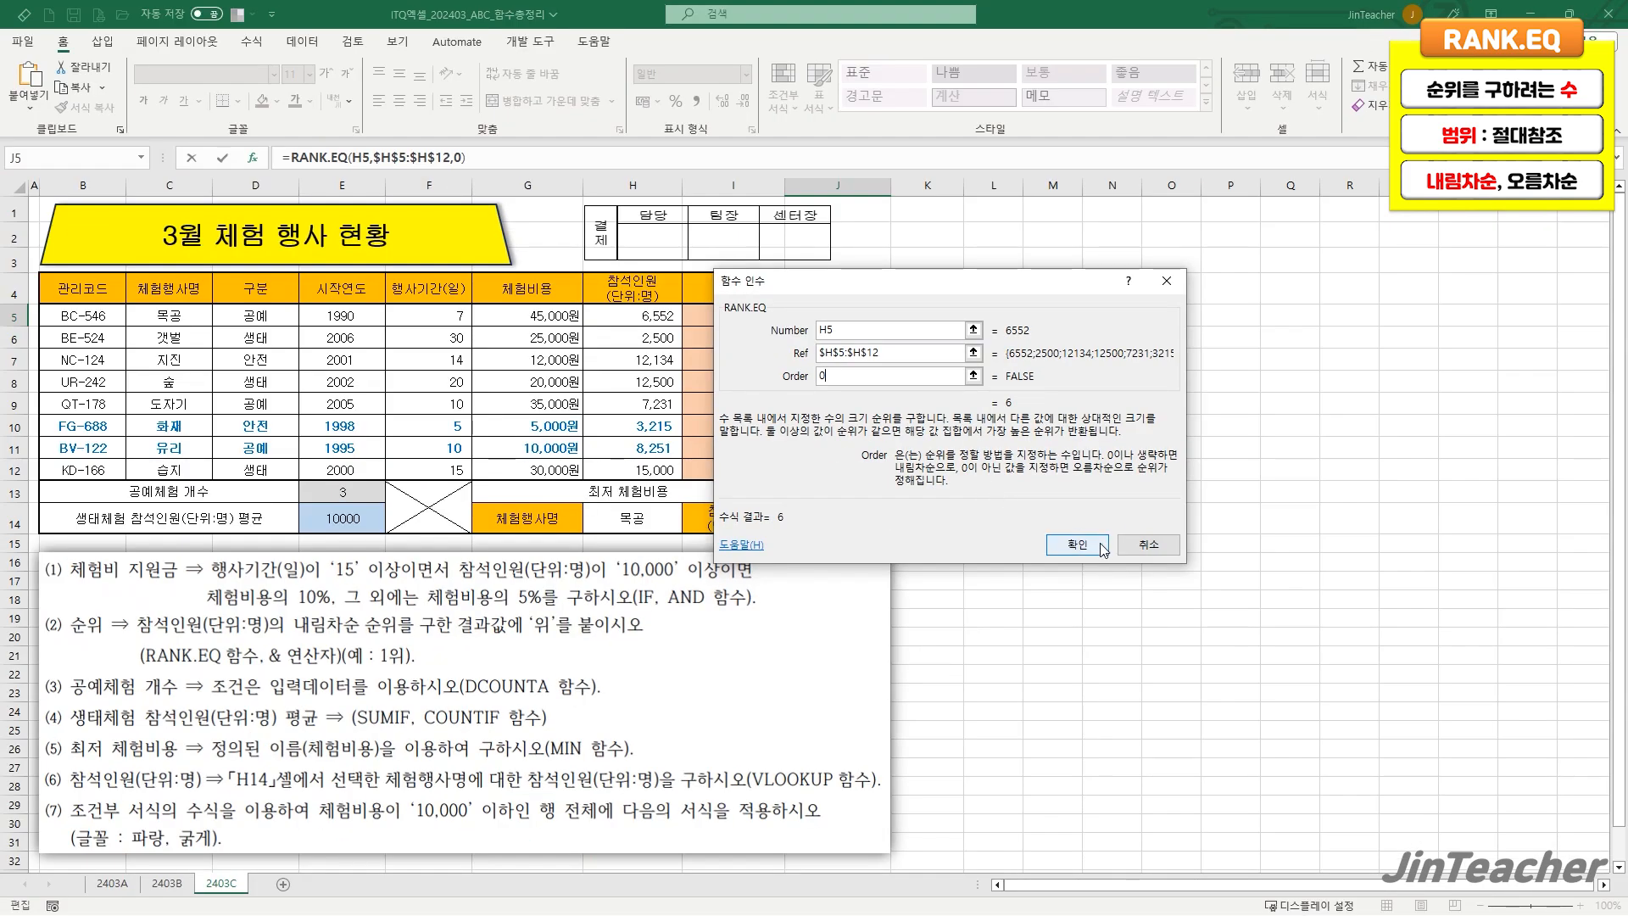
pyautogui.click(1247, 713)
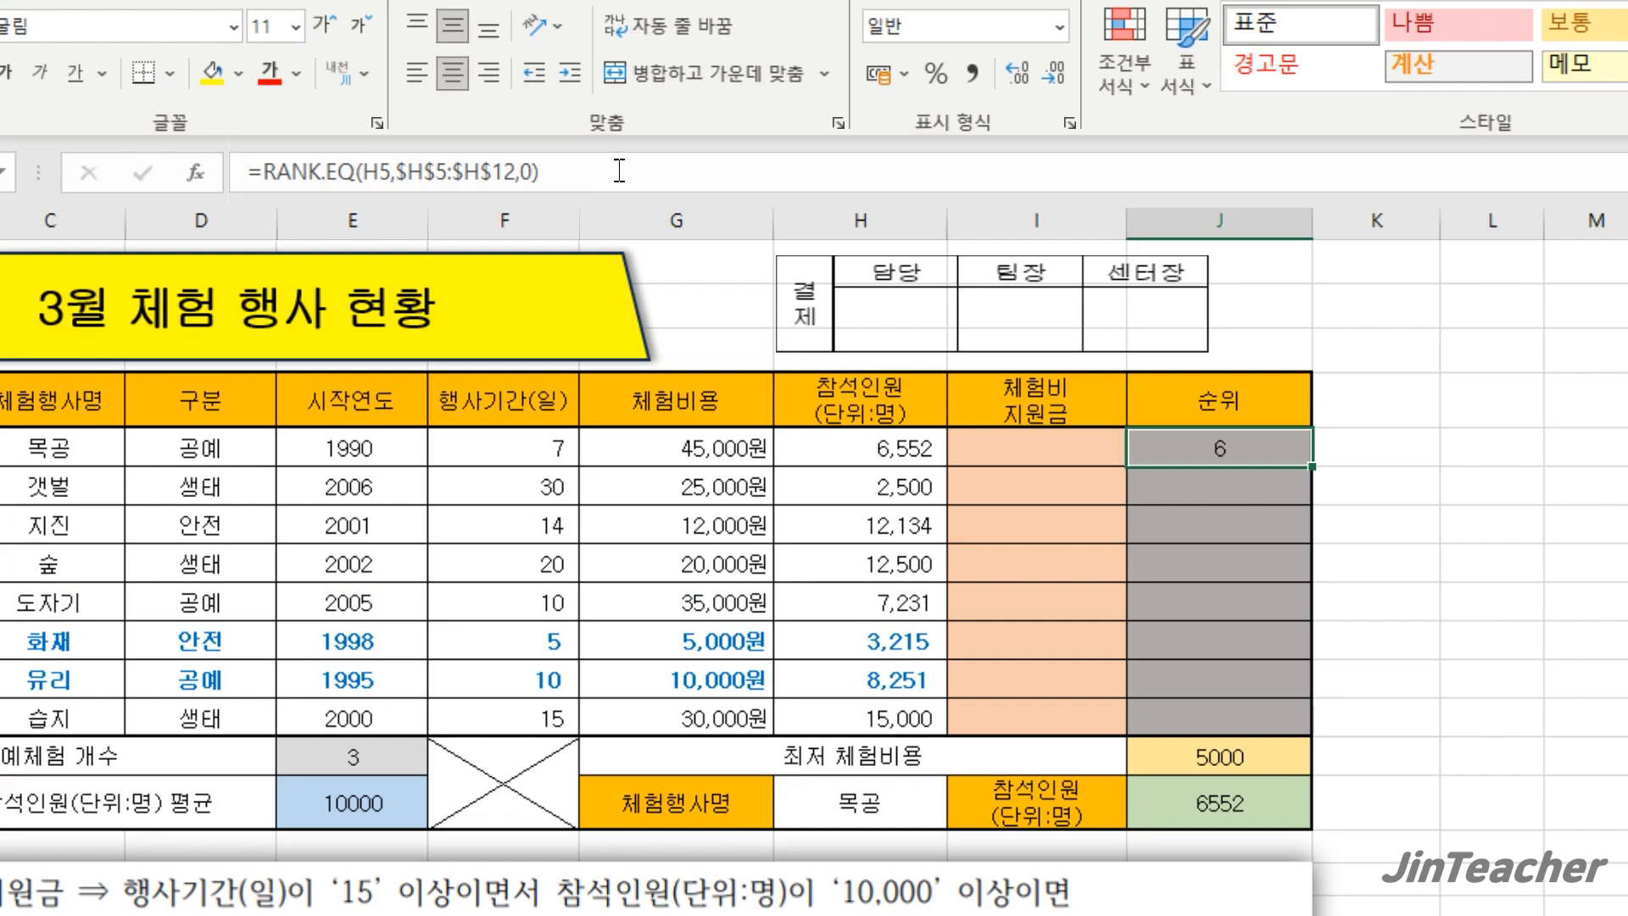
# - Append &"위" to the end of the RANK.EQ formula in J5
pyautogui.click(620, 171)
pyautogui.write('&')
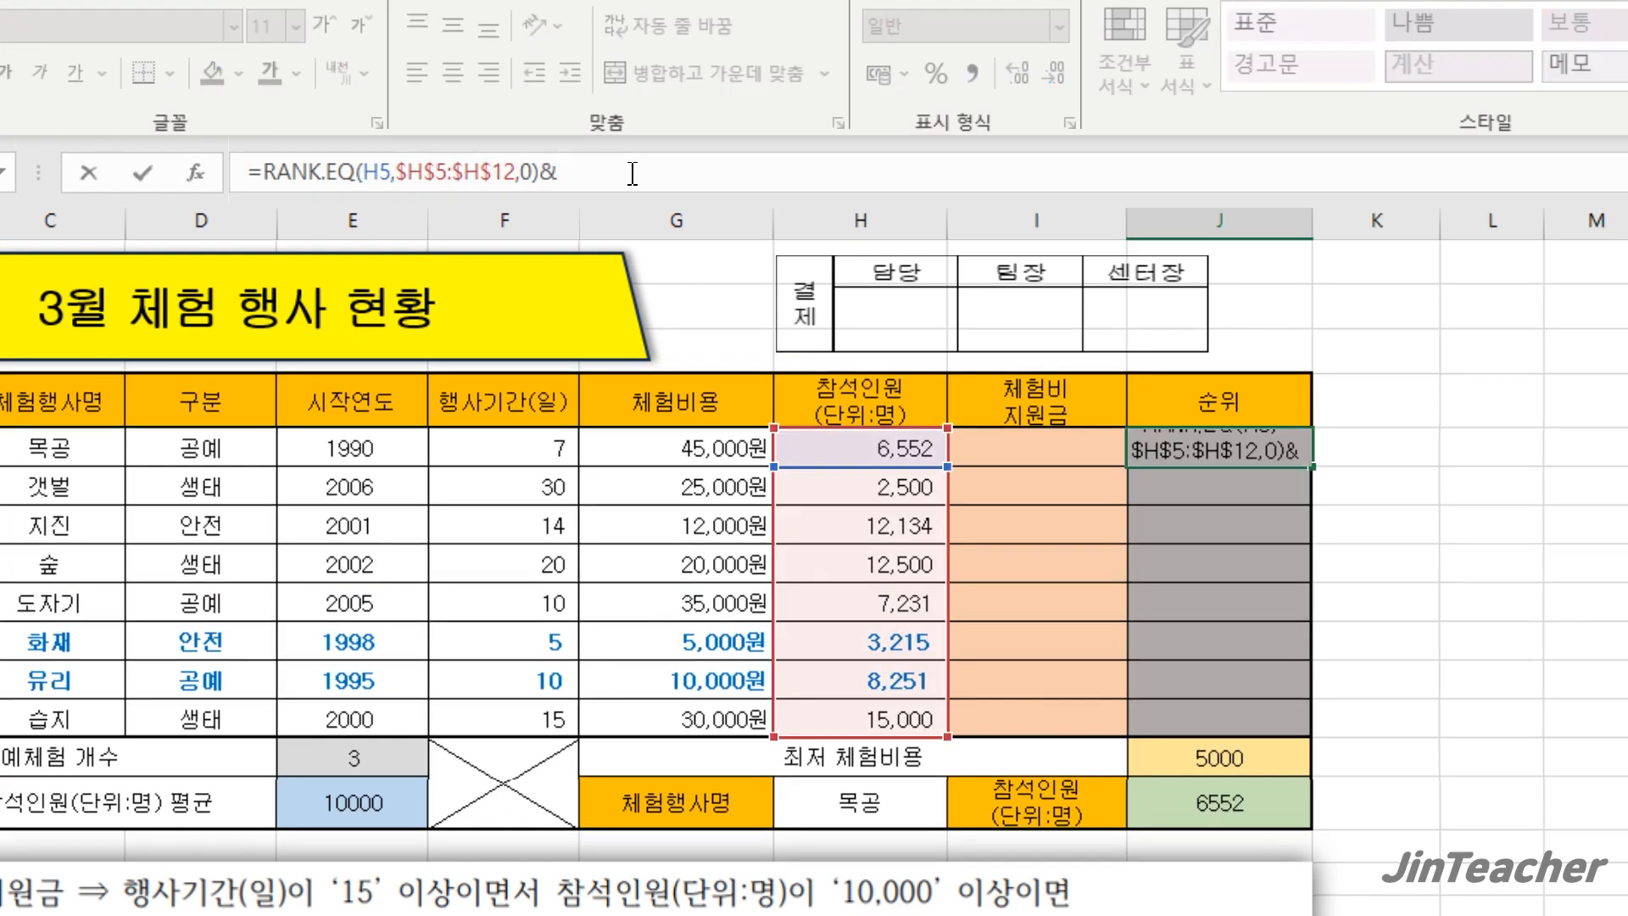
pyautogui.write('"위"')
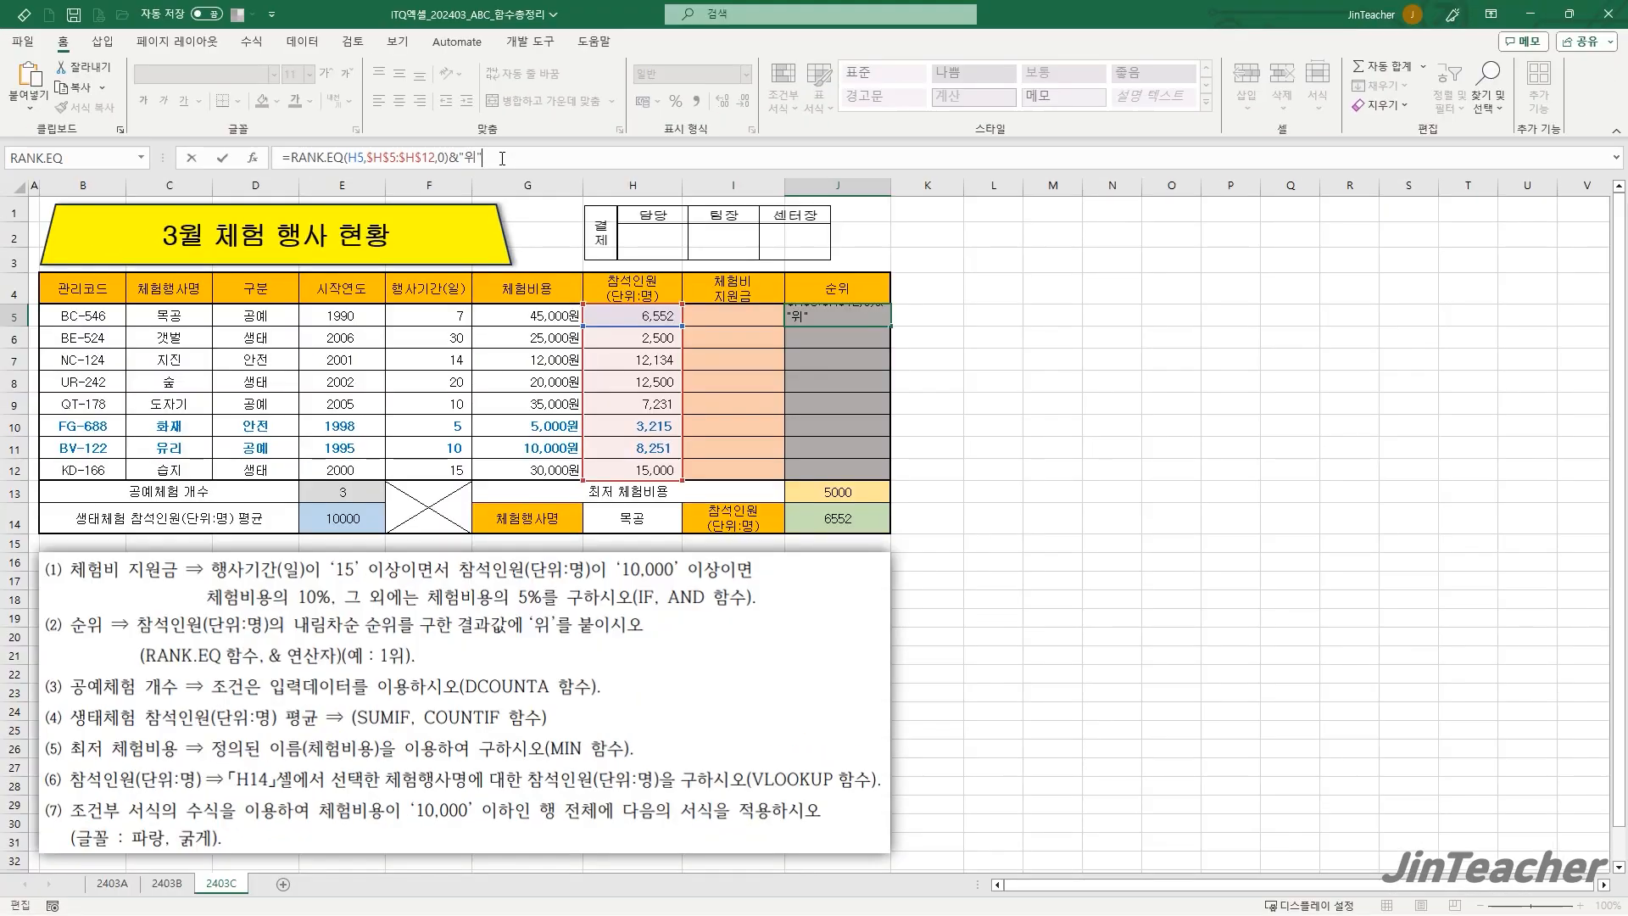
pyautogui.press('Return')
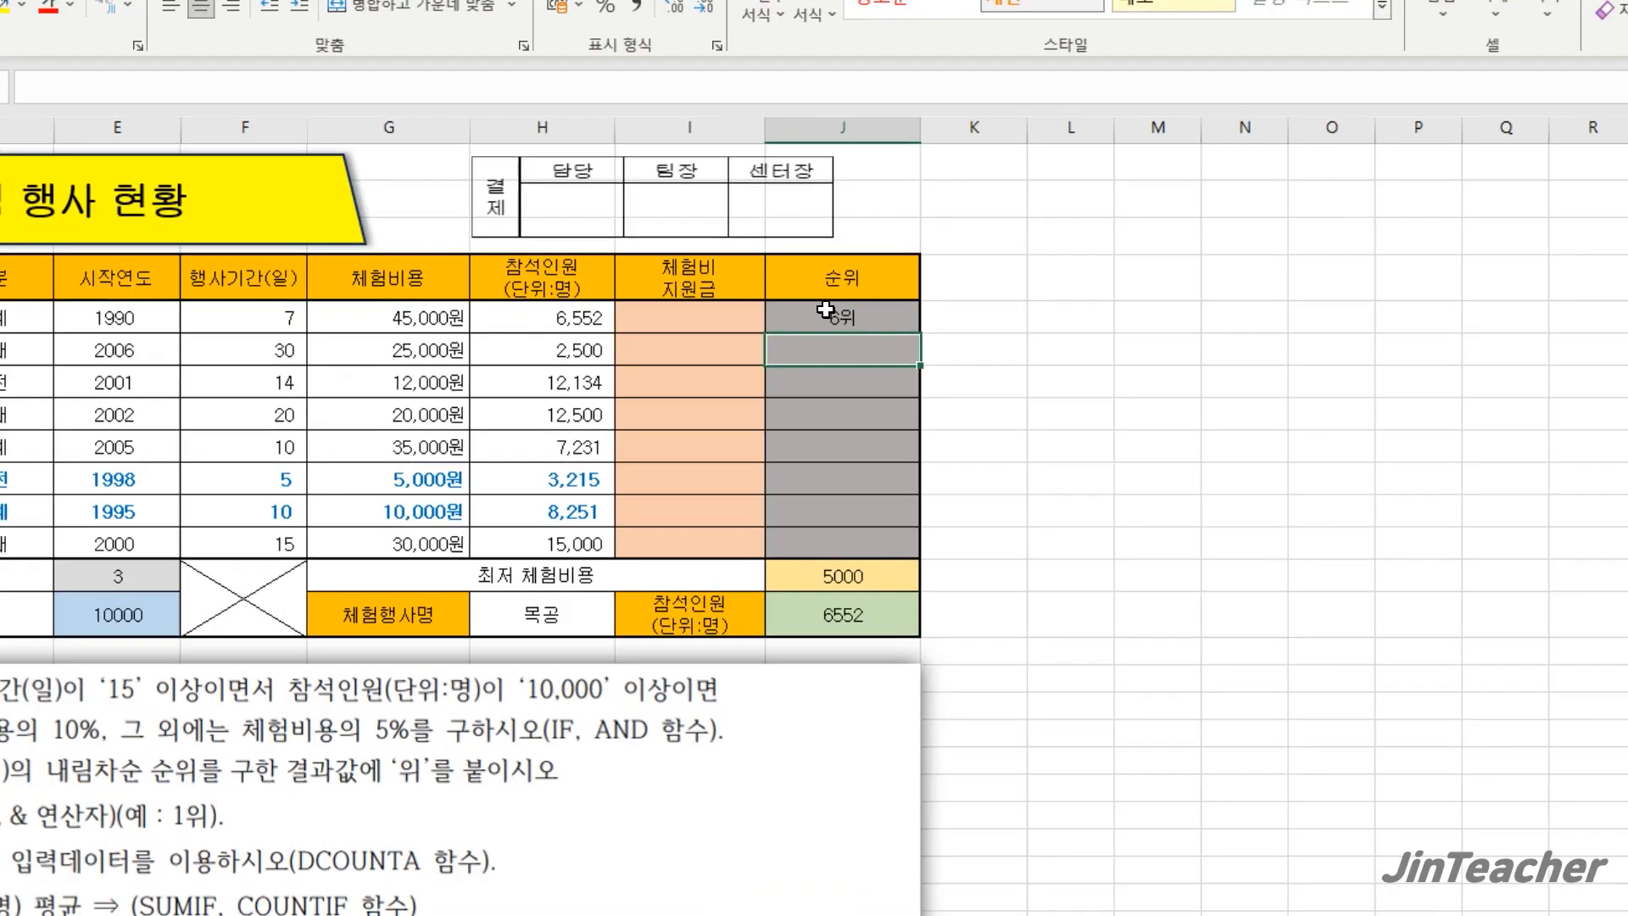
# - Fill the J5 rank formula down to J12 without formatting and check J12's rank against H12
pyautogui.click(836, 315)
pyautogui.moveTo(928, 338); pyautogui.dragTo(882, 593)
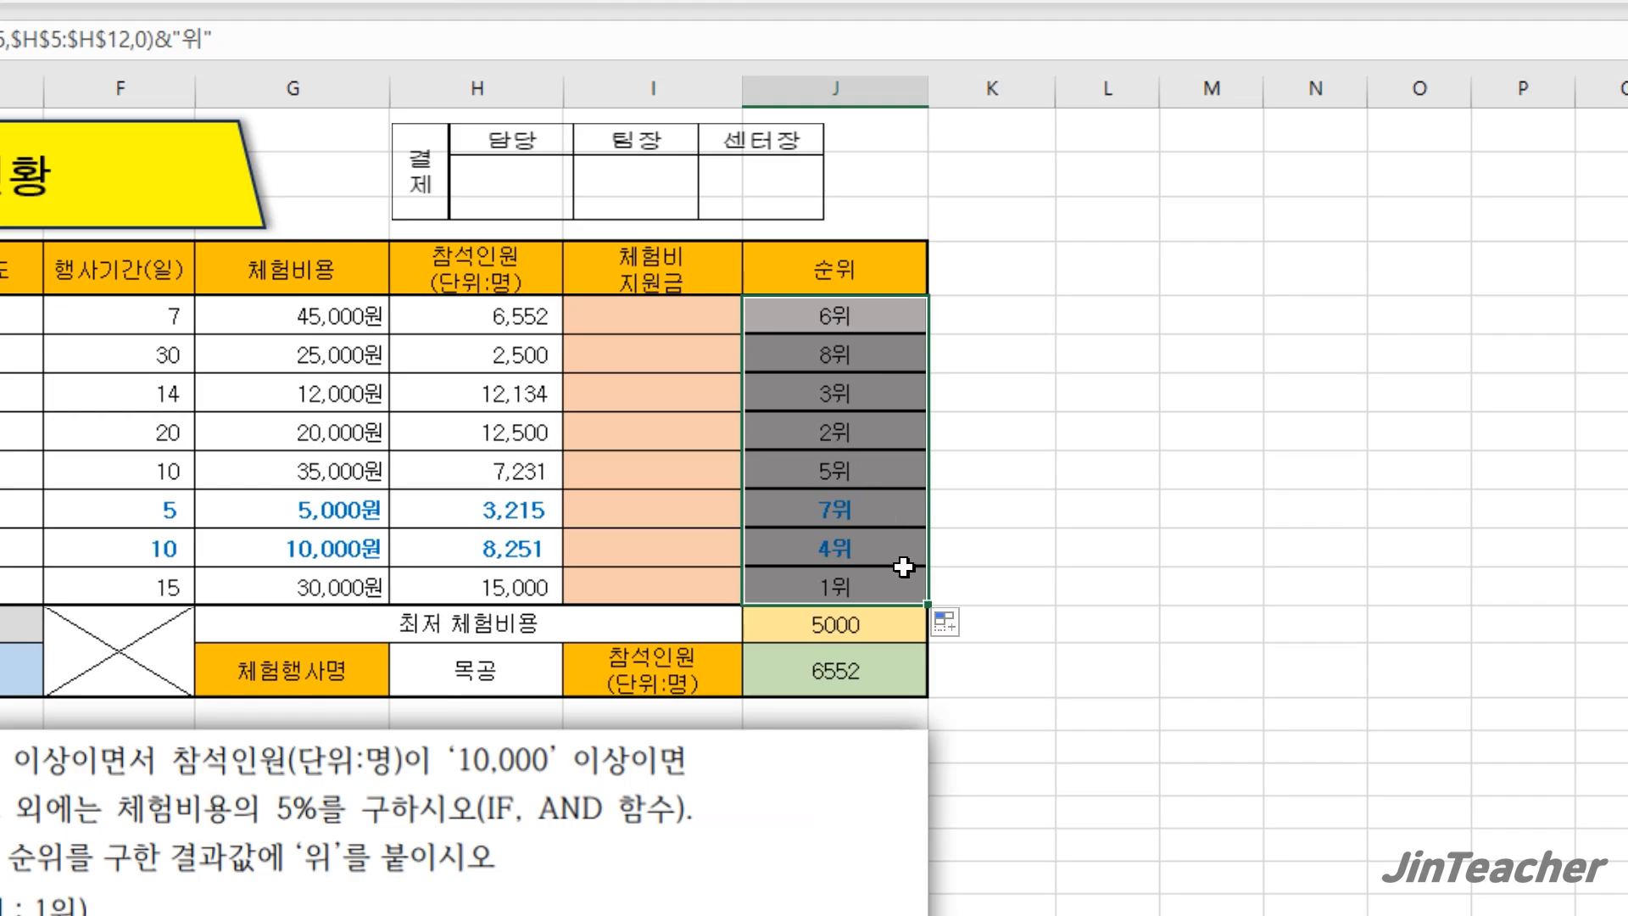
pyautogui.click(961, 626)
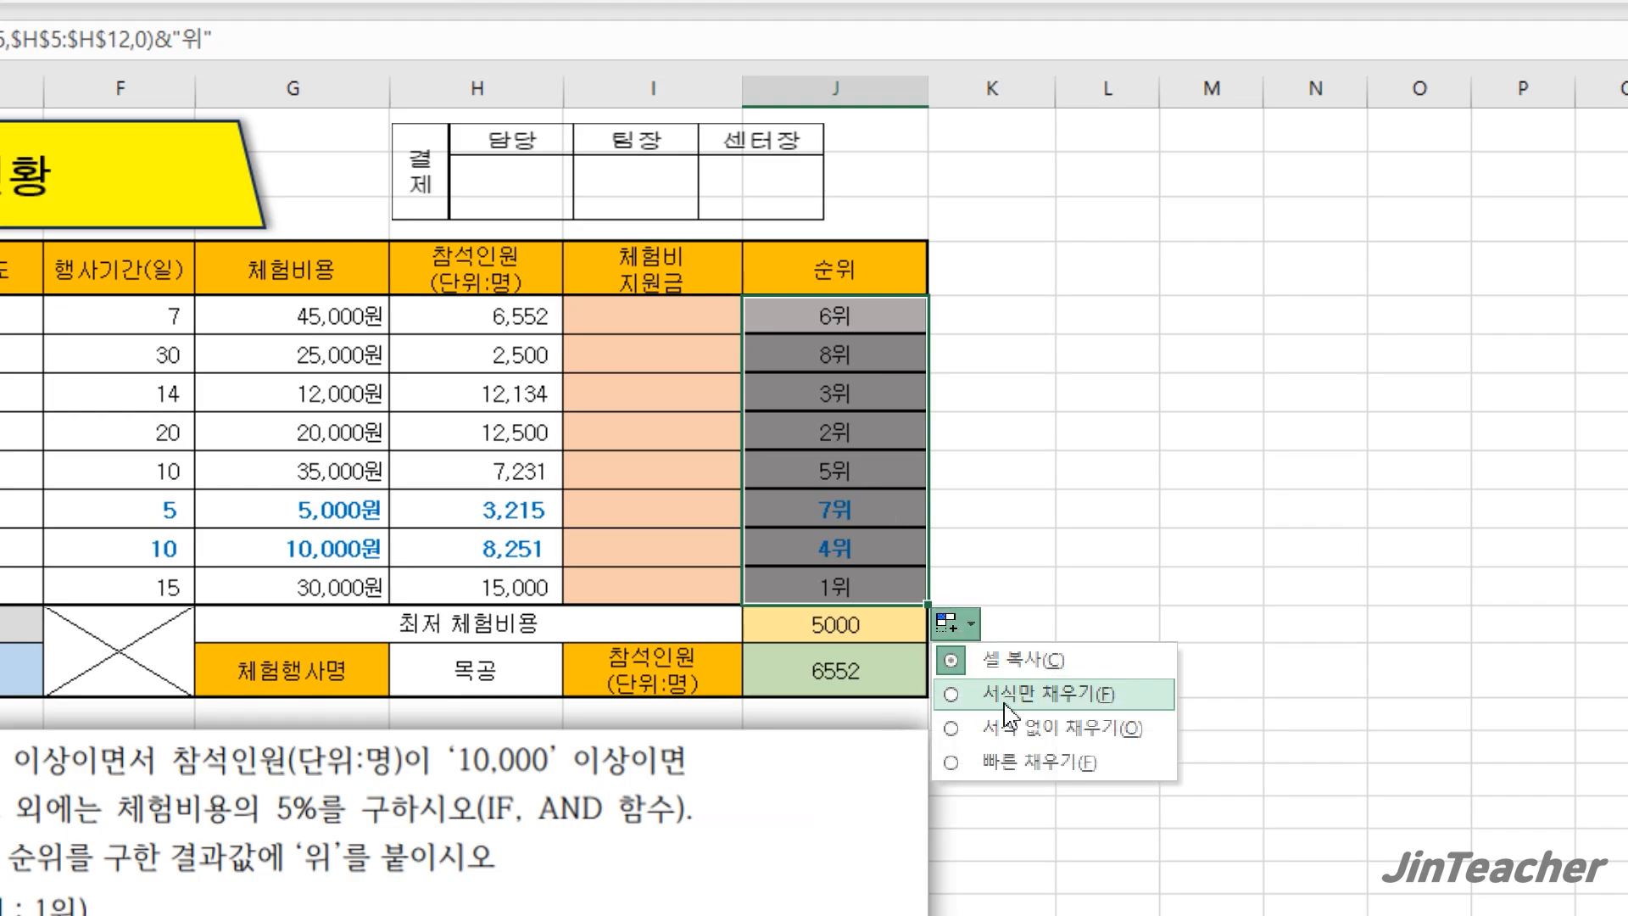
pyautogui.click(1026, 719)
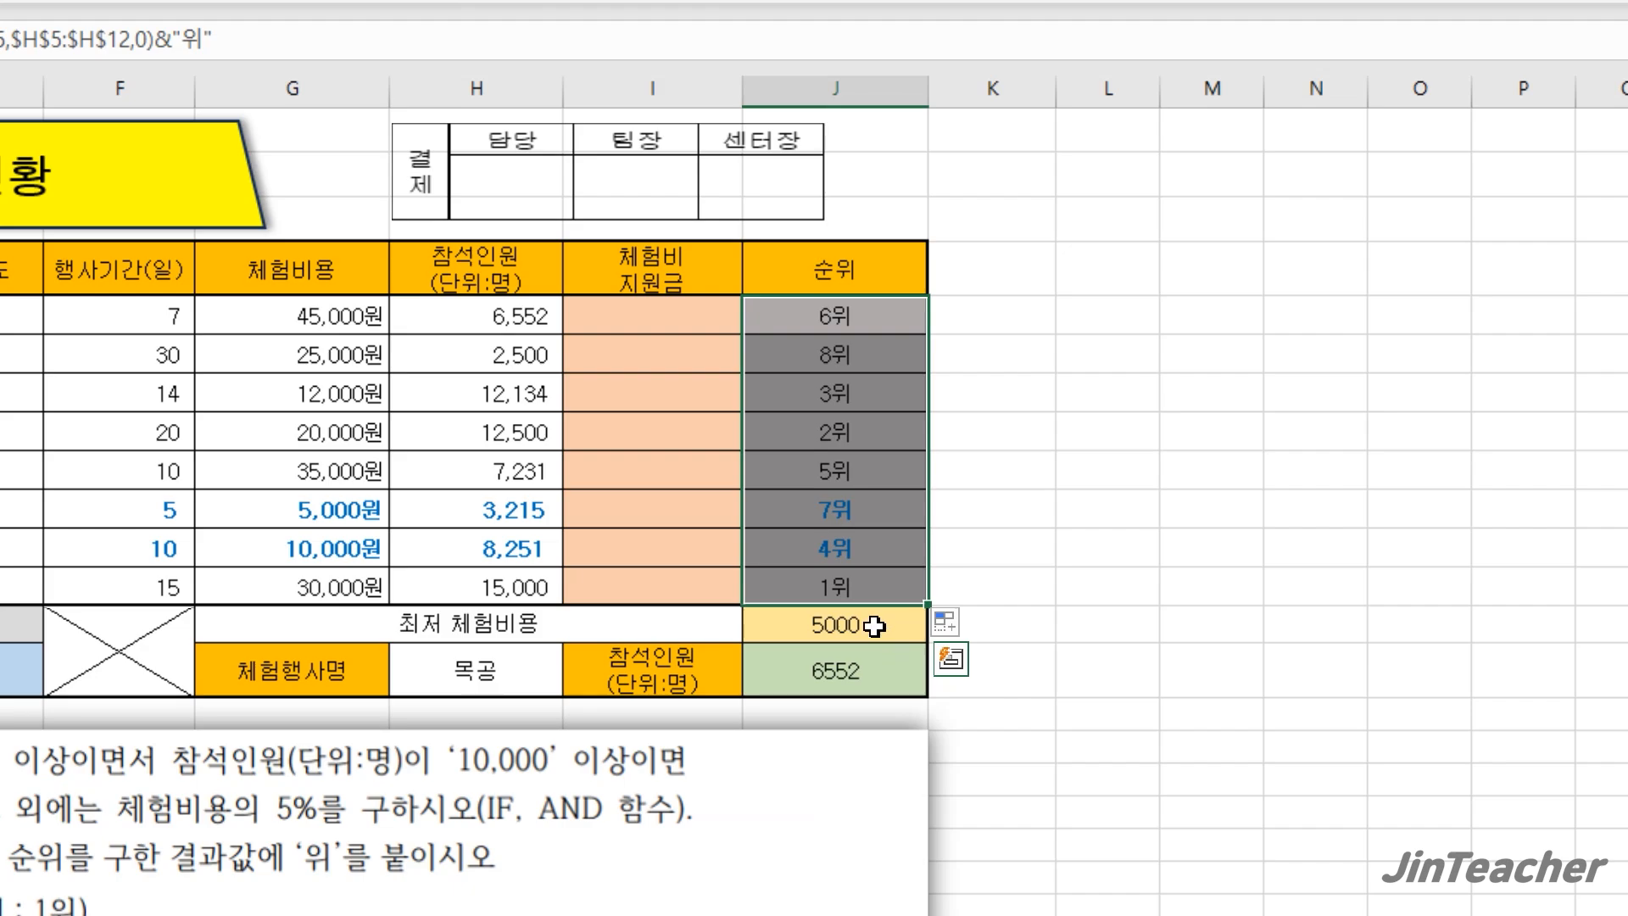
pyautogui.click(875, 587)
pyautogui.moveTo(875, 587); pyautogui.dragTo(497, 568)
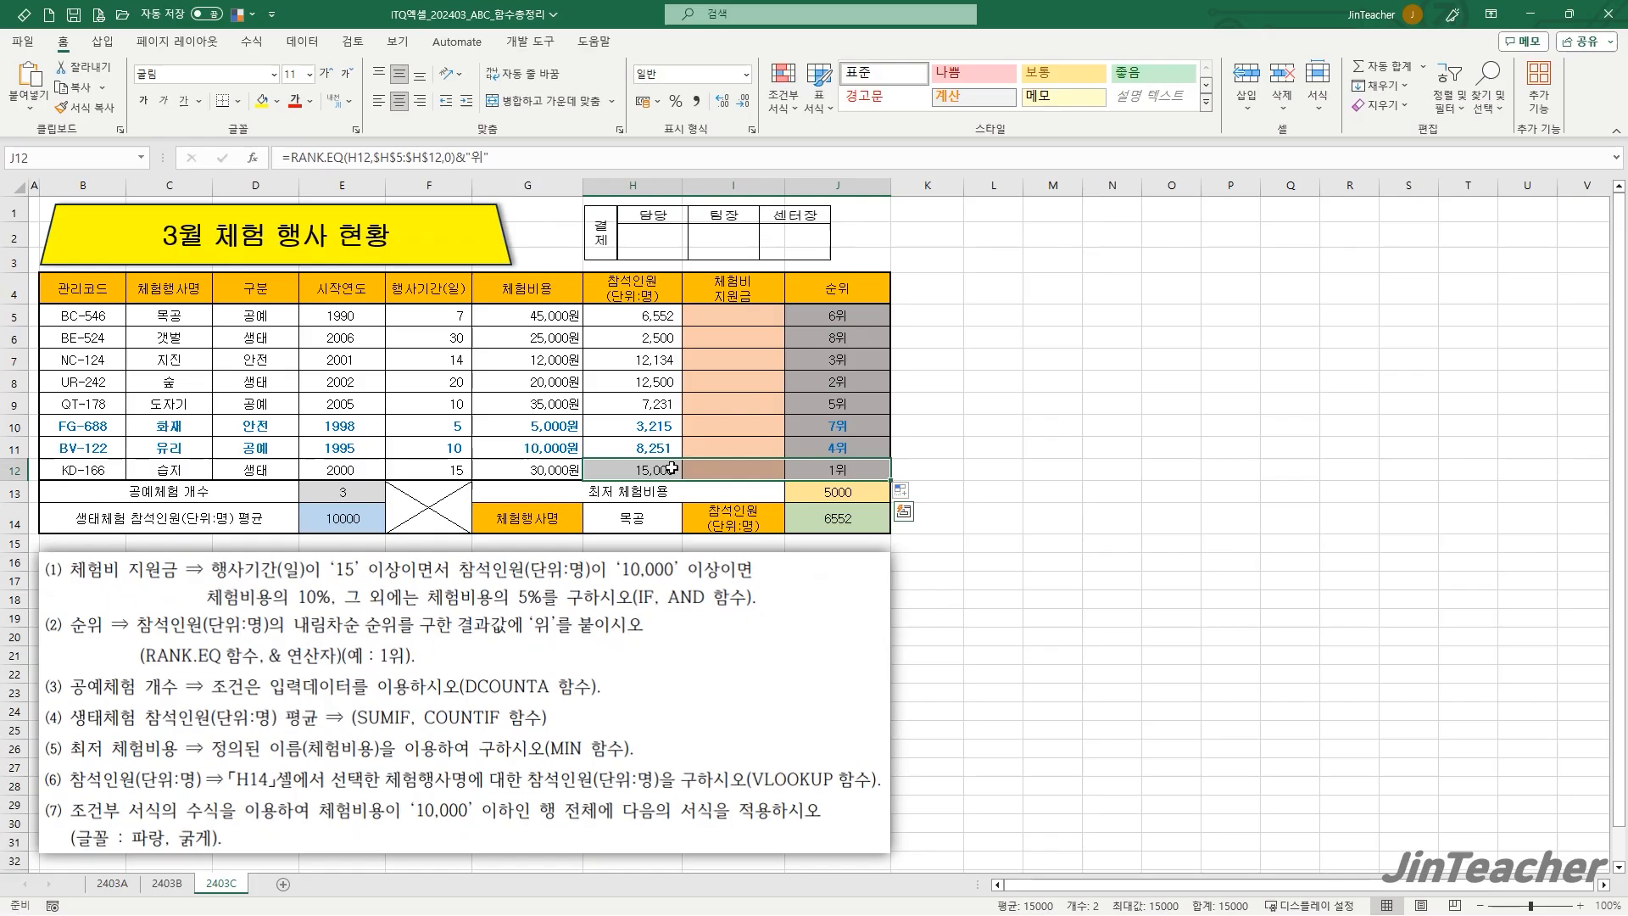
pyautogui.click(839, 581)
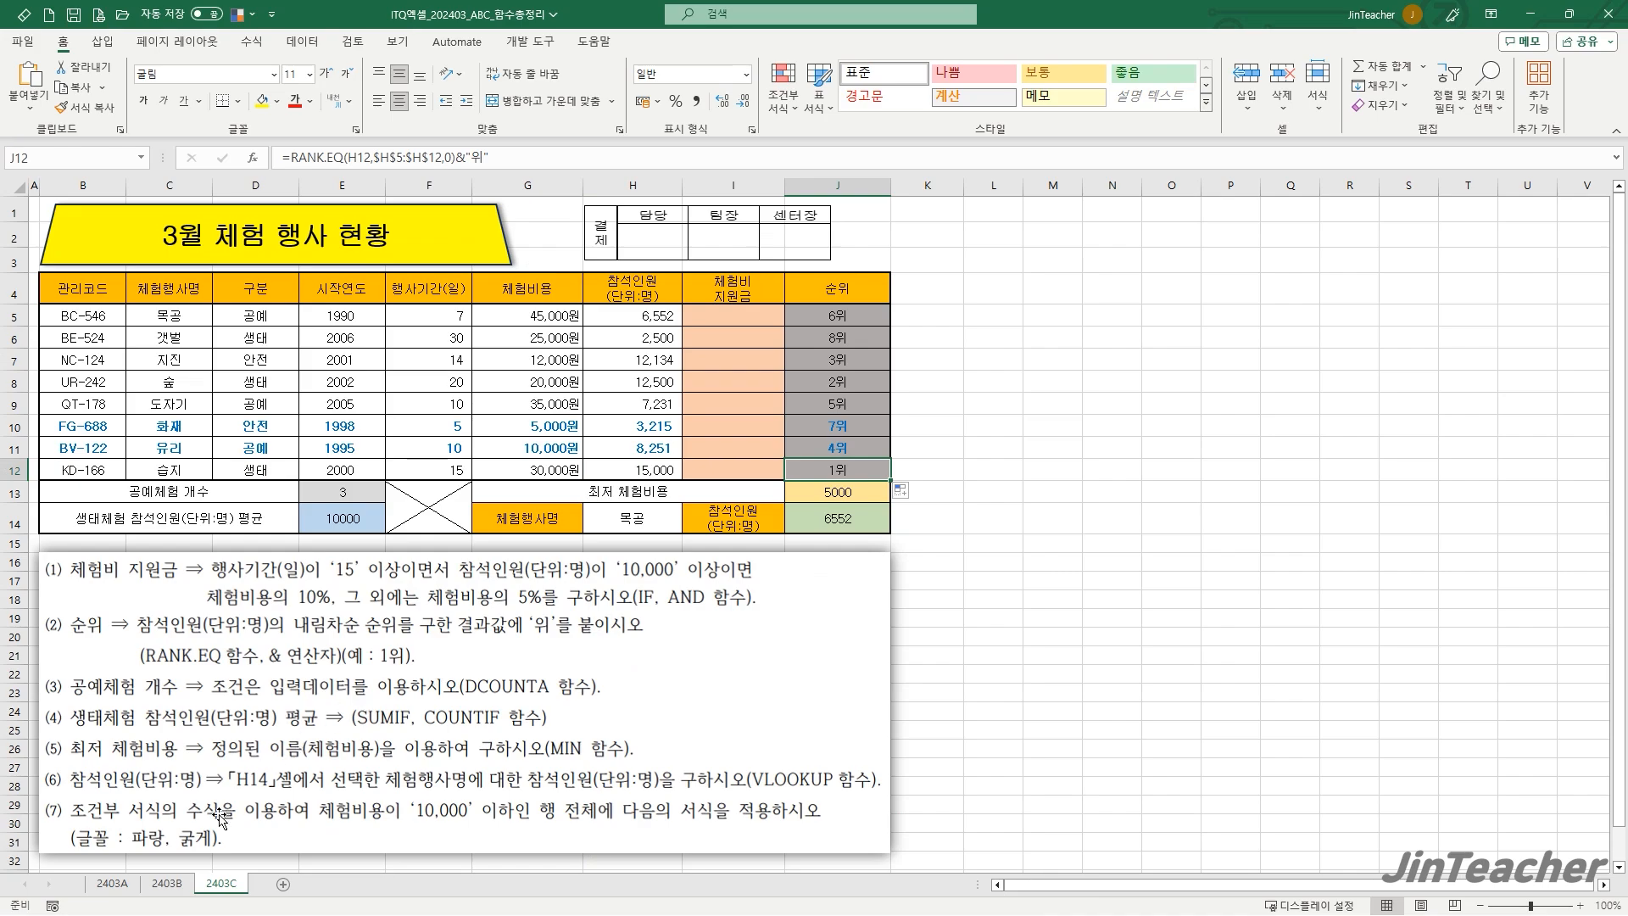
# - Compare the 순위 exercises on sheets 2403B and 2403C, checking the first value to rank in H5 on each
pyautogui.click(166, 884)
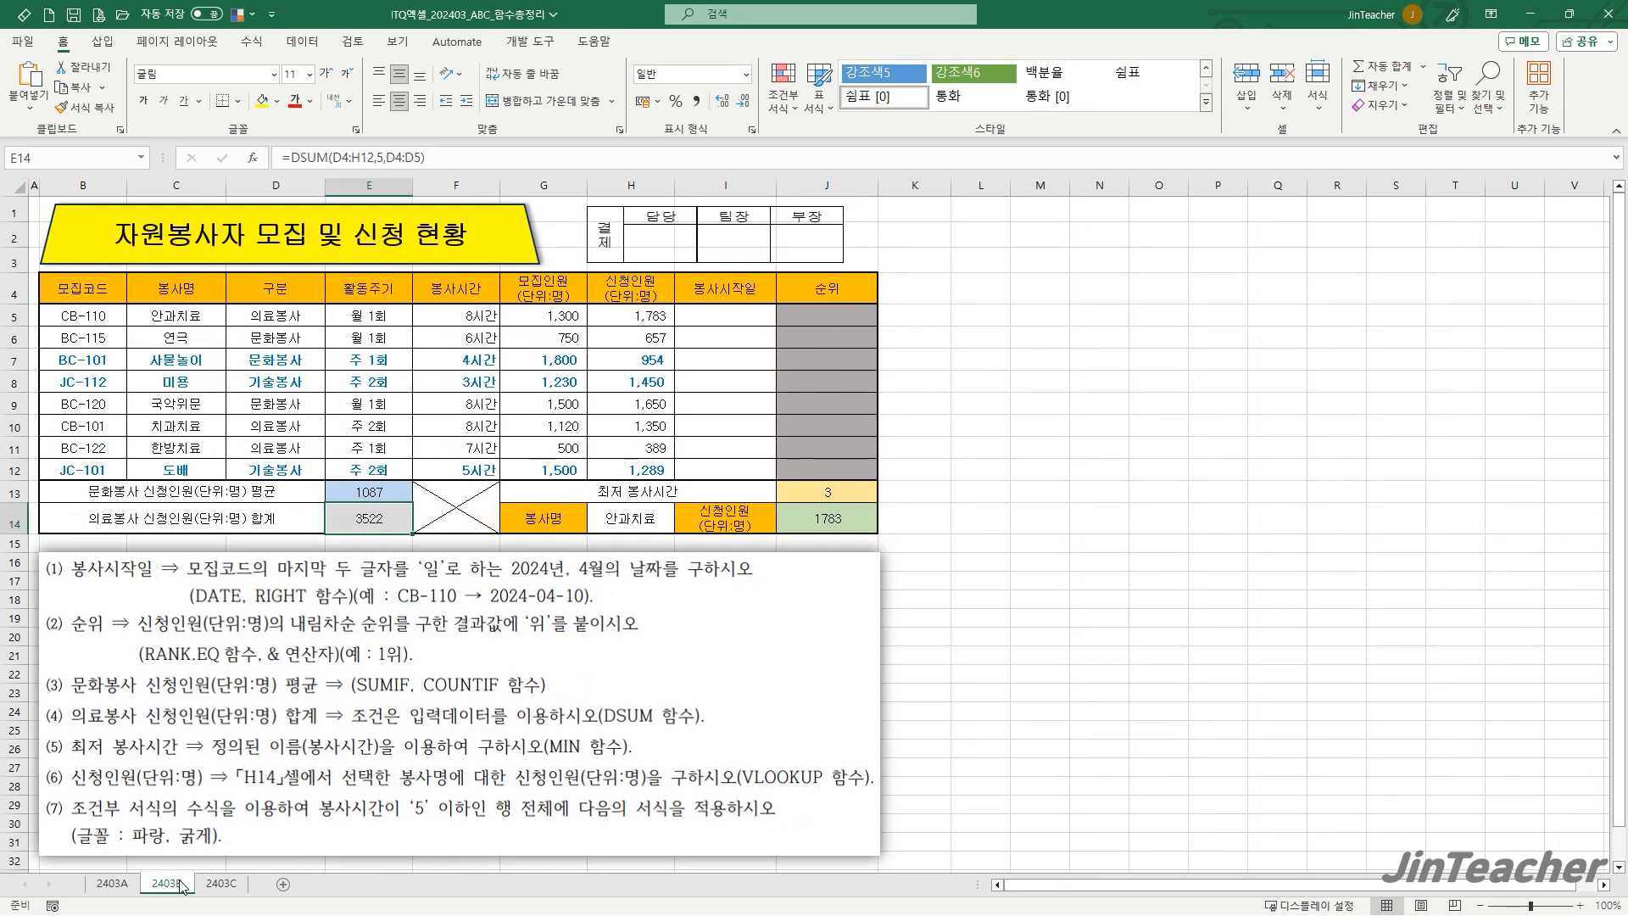
pyautogui.click(839, 314)
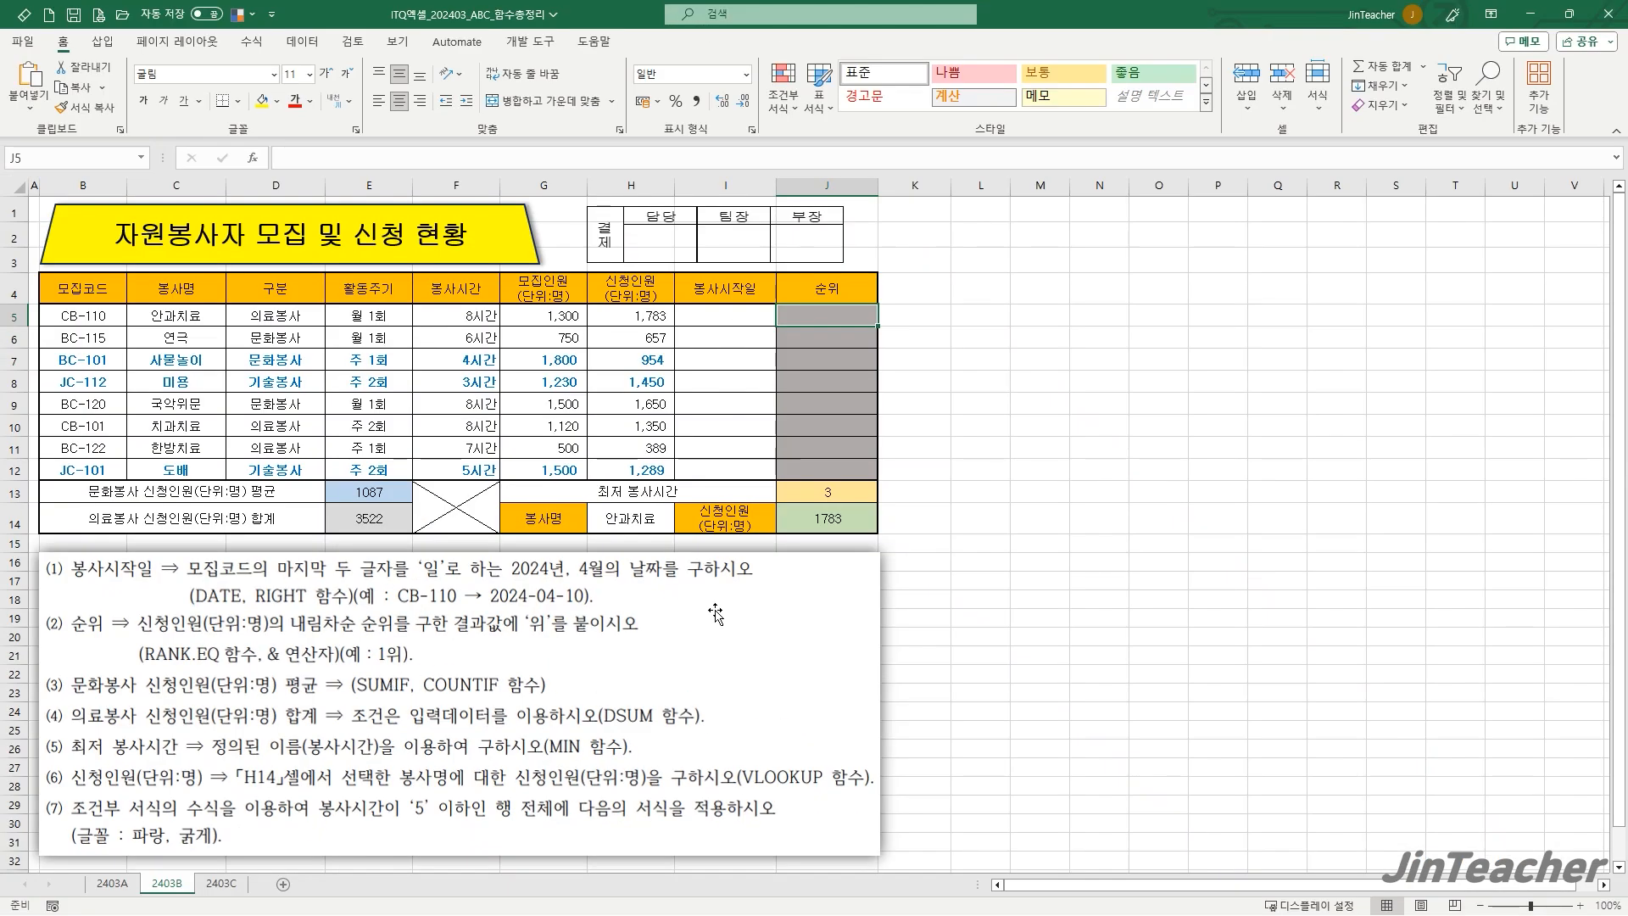
pyautogui.click(652, 316)
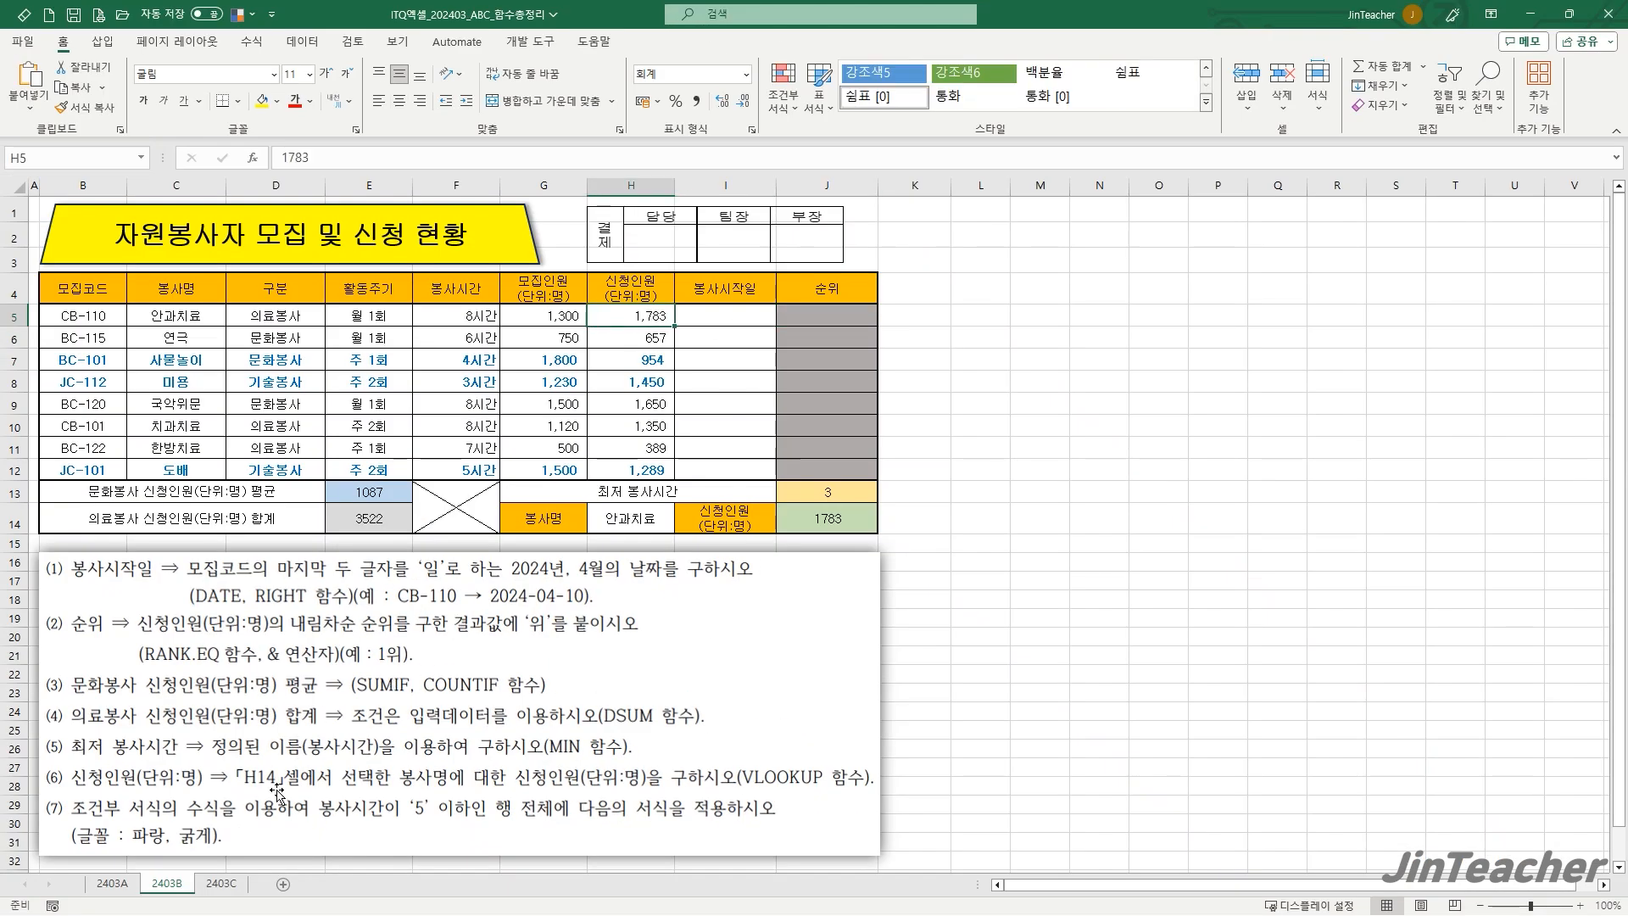
pyautogui.click(224, 882)
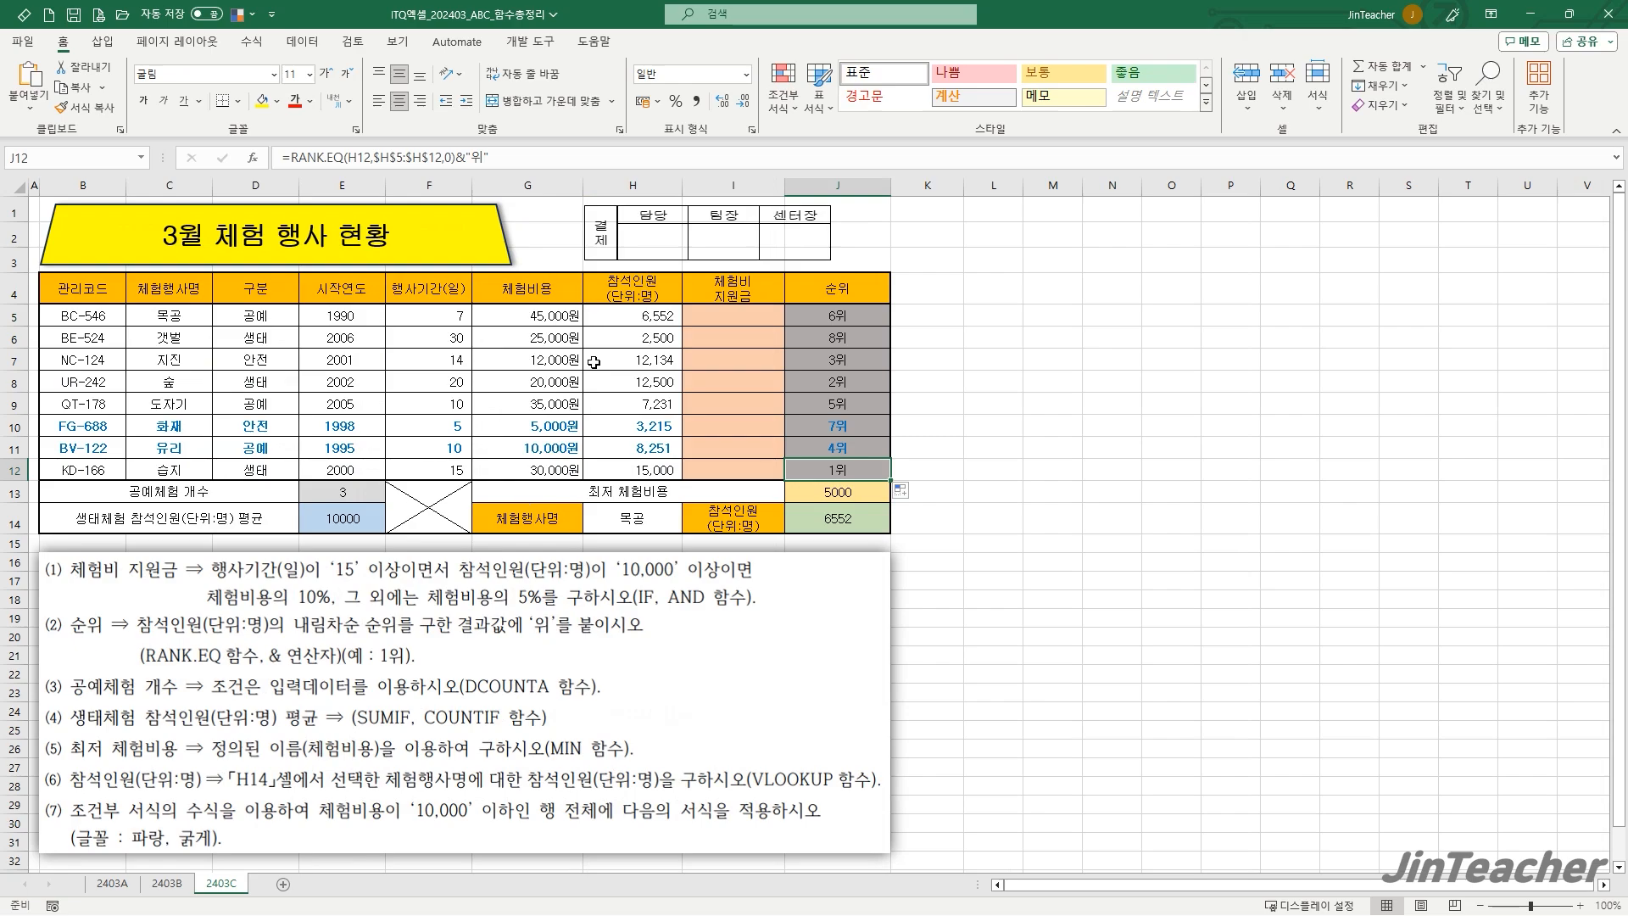
pyautogui.click(642, 321)
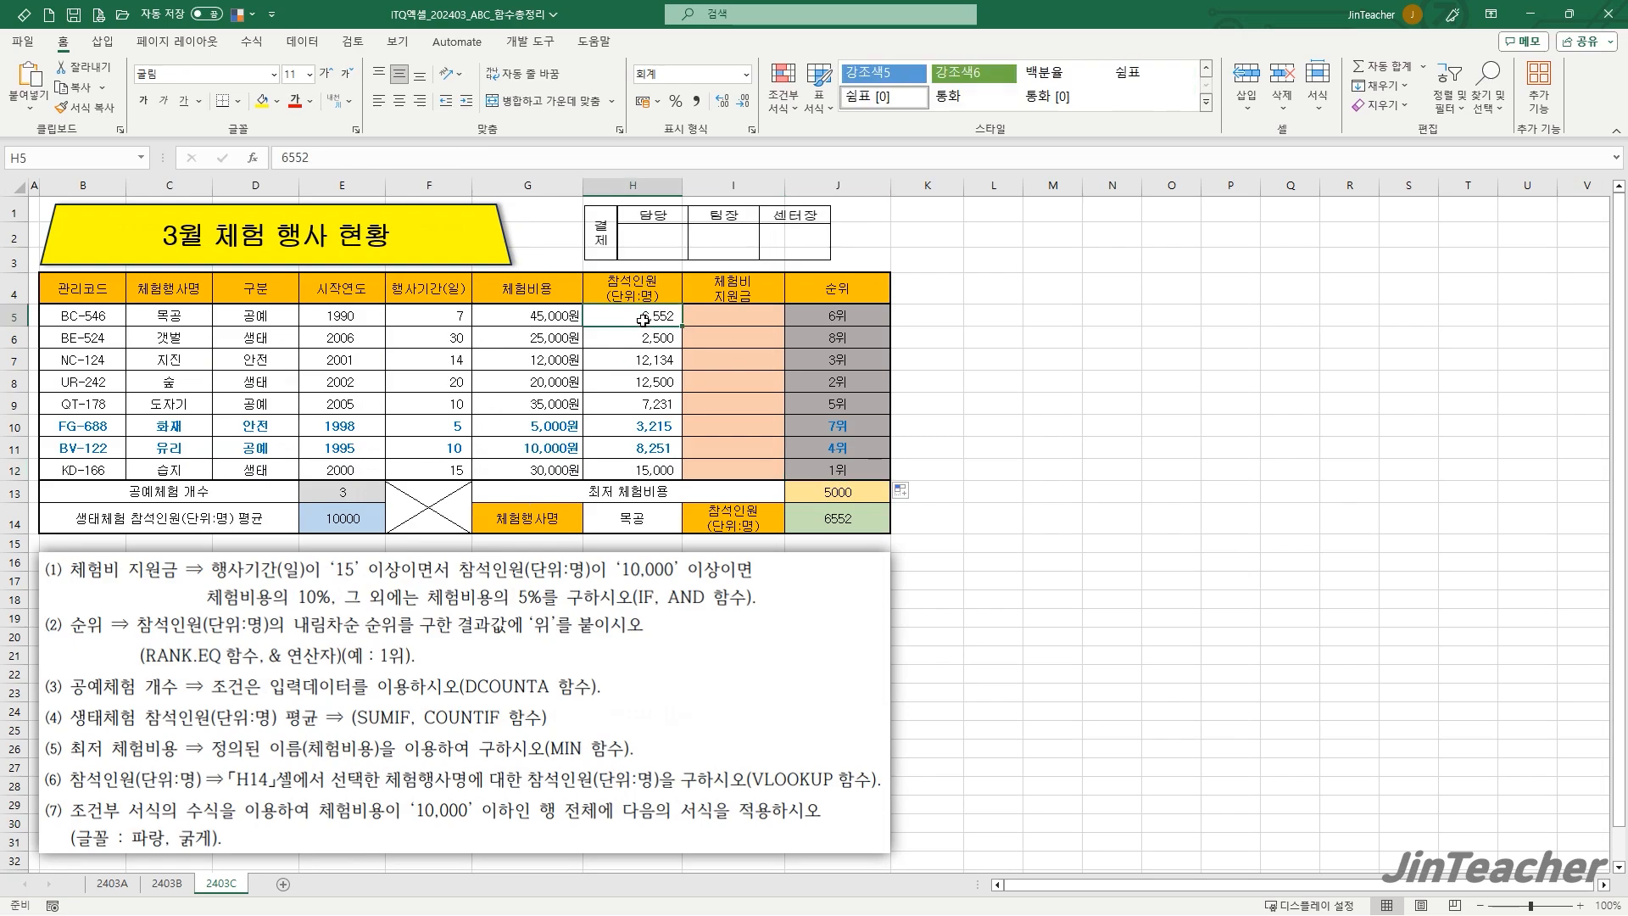
# - Open sheet 2403B and insert the RANK.EQ function in cell J5 for the 순위
pyautogui.click(167, 883)
pyautogui.click(835, 316)
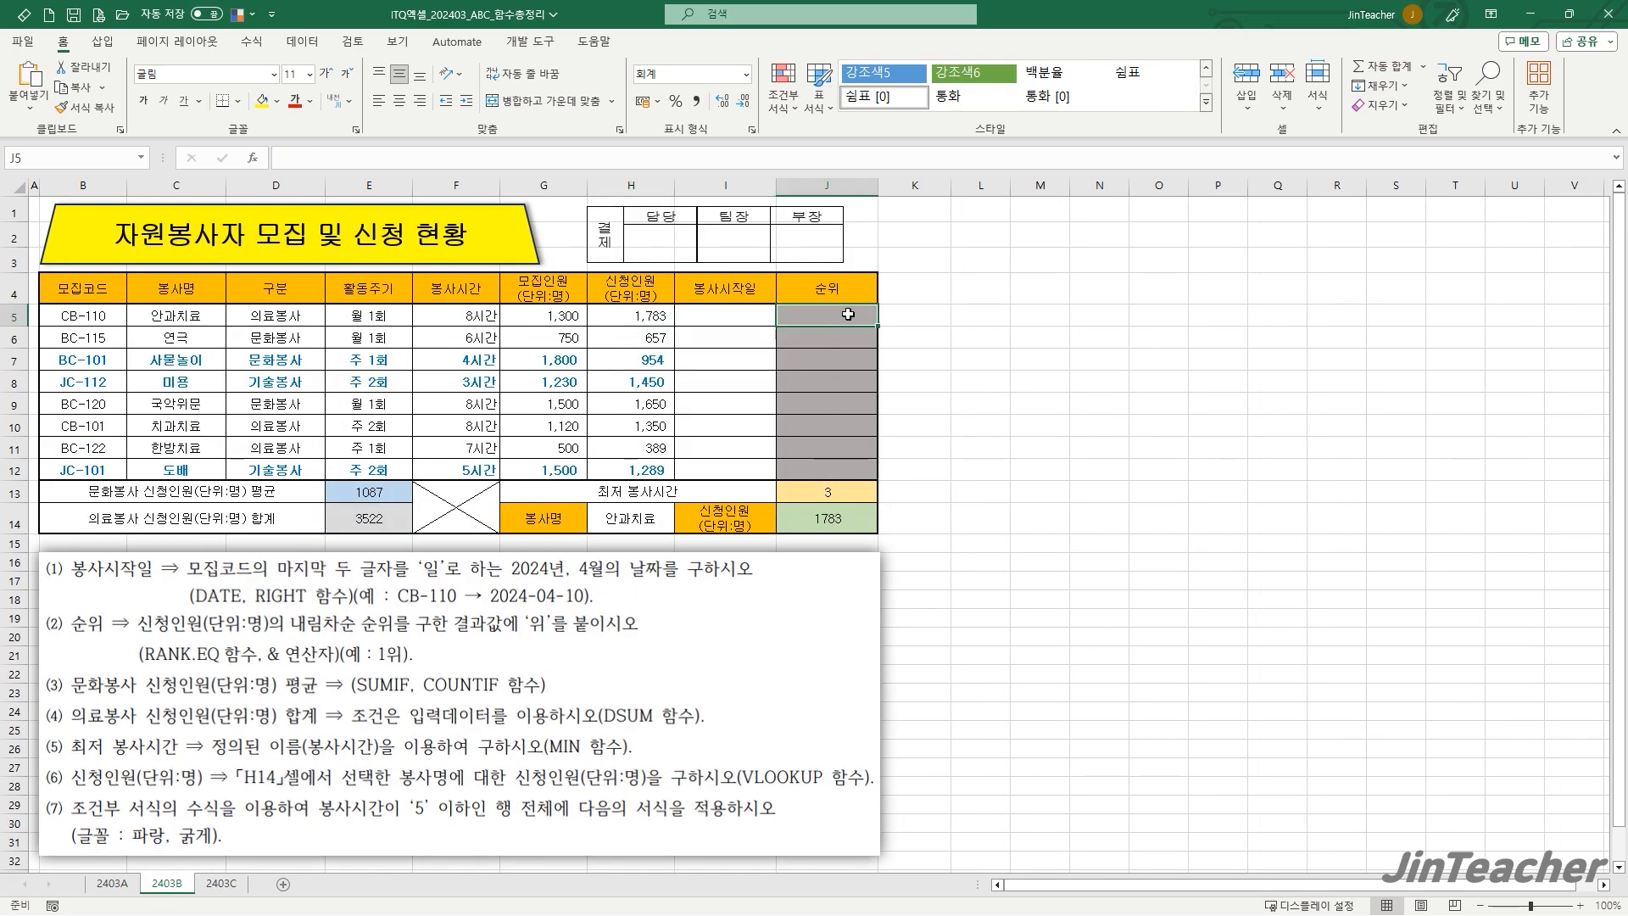
pyautogui.click(253, 158)
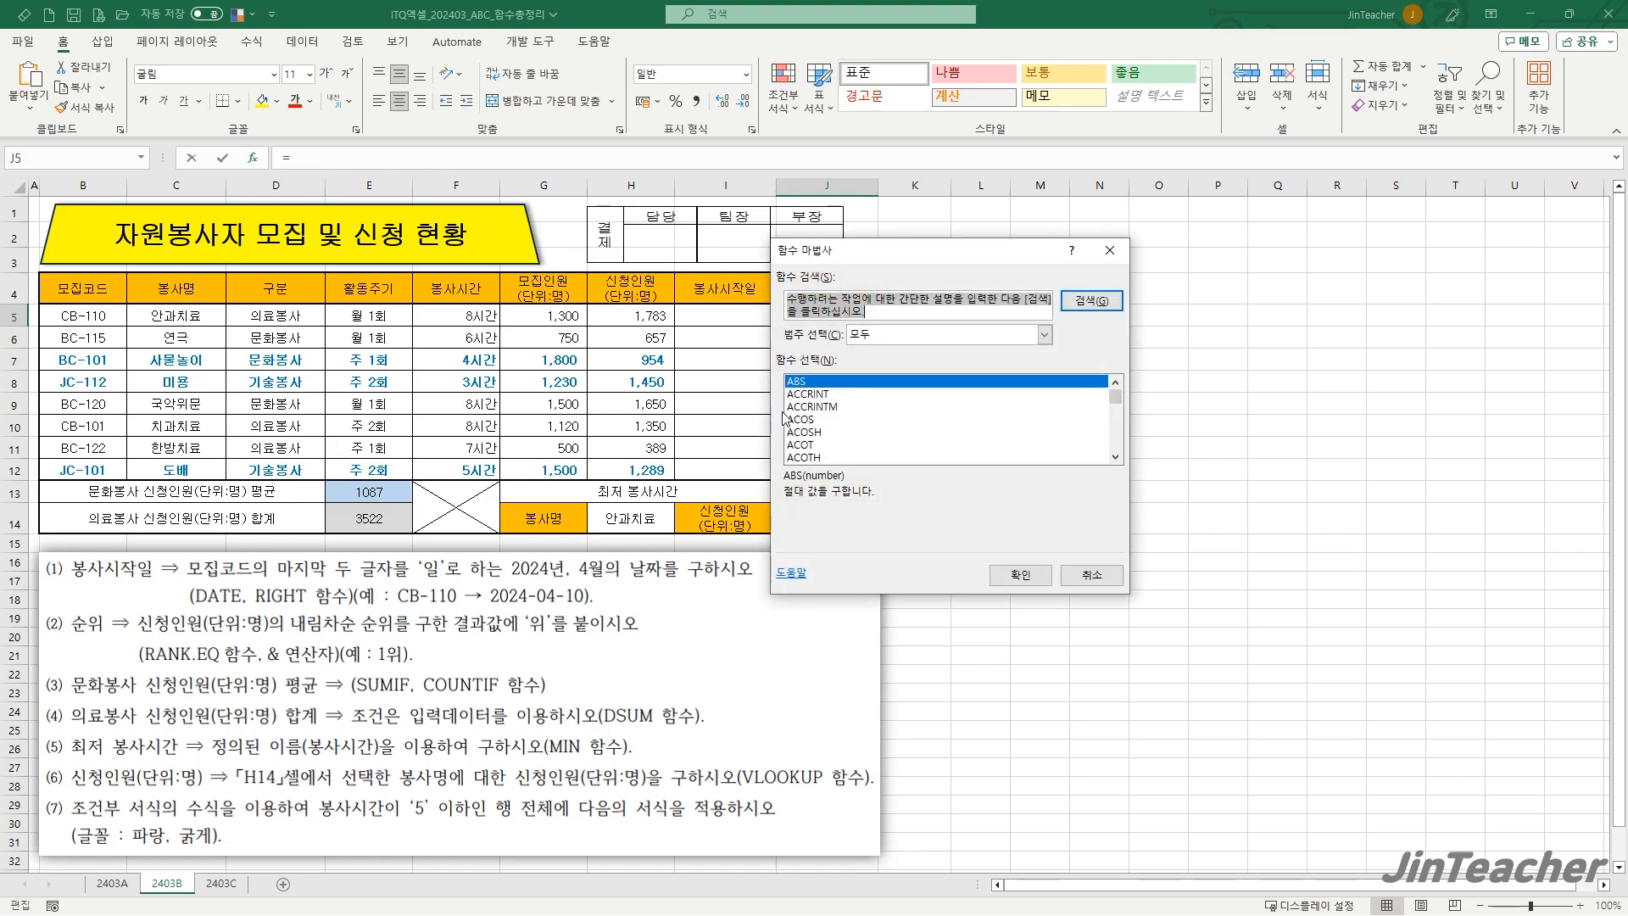
pyautogui.click(843, 416)
pyautogui.press('r')
pyautogui.scroll(-2, 844, 415)
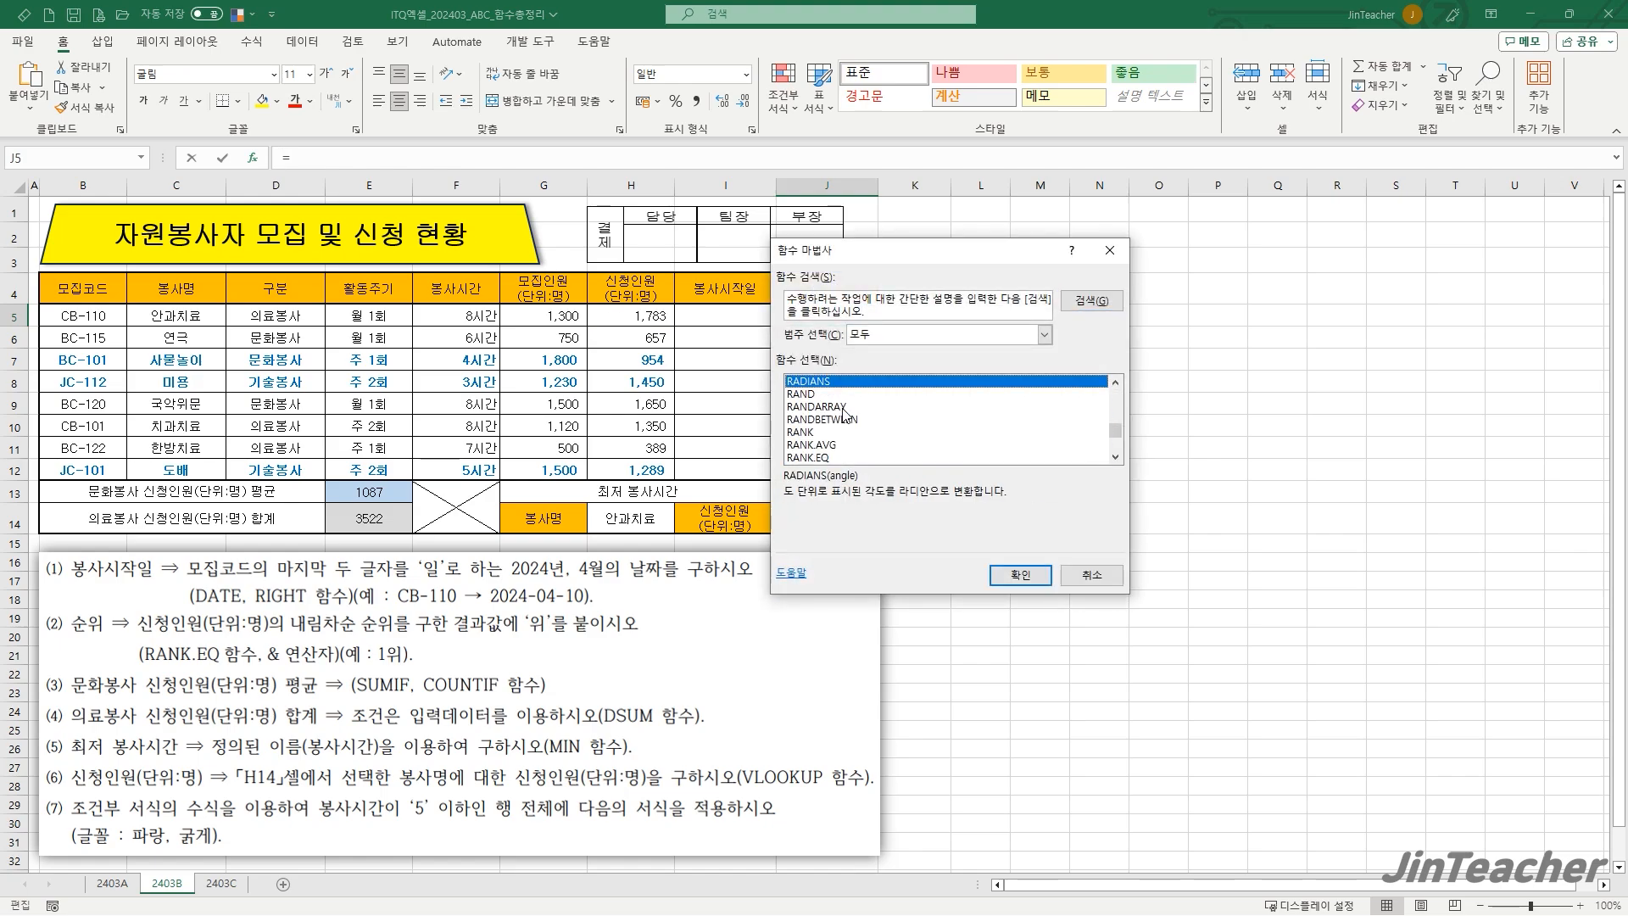
pyautogui.click(857, 458)
pyautogui.click(1017, 575)
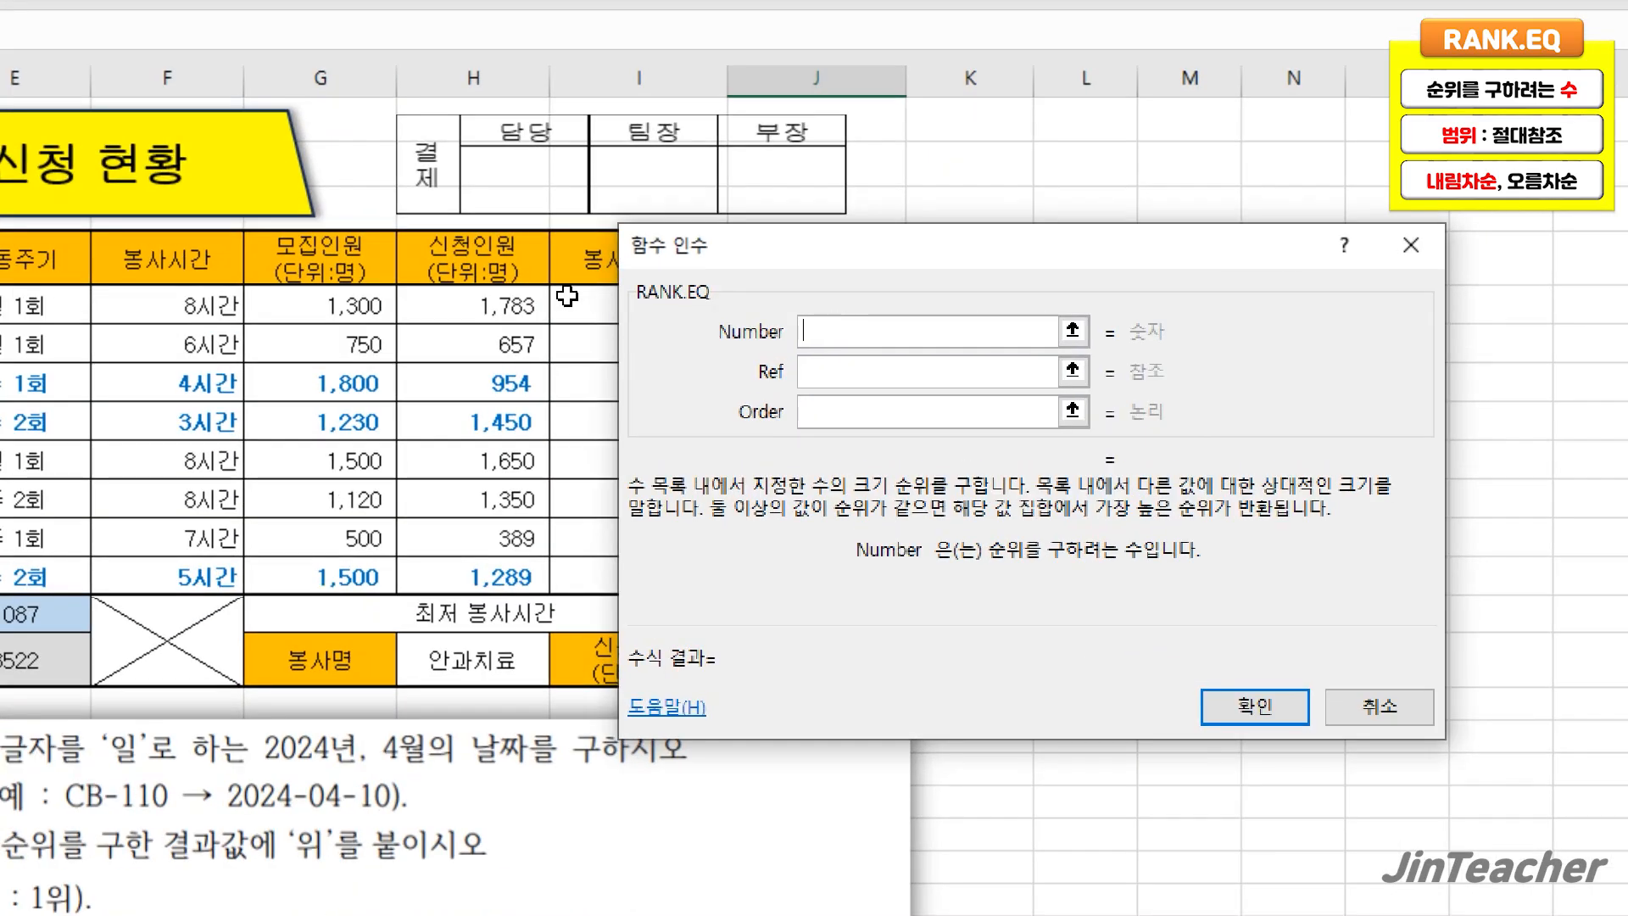
# - Set RANK.EQ's Number to H5 and its Ref to the 신청인원 range H5:H12
pyautogui.click(518, 297)
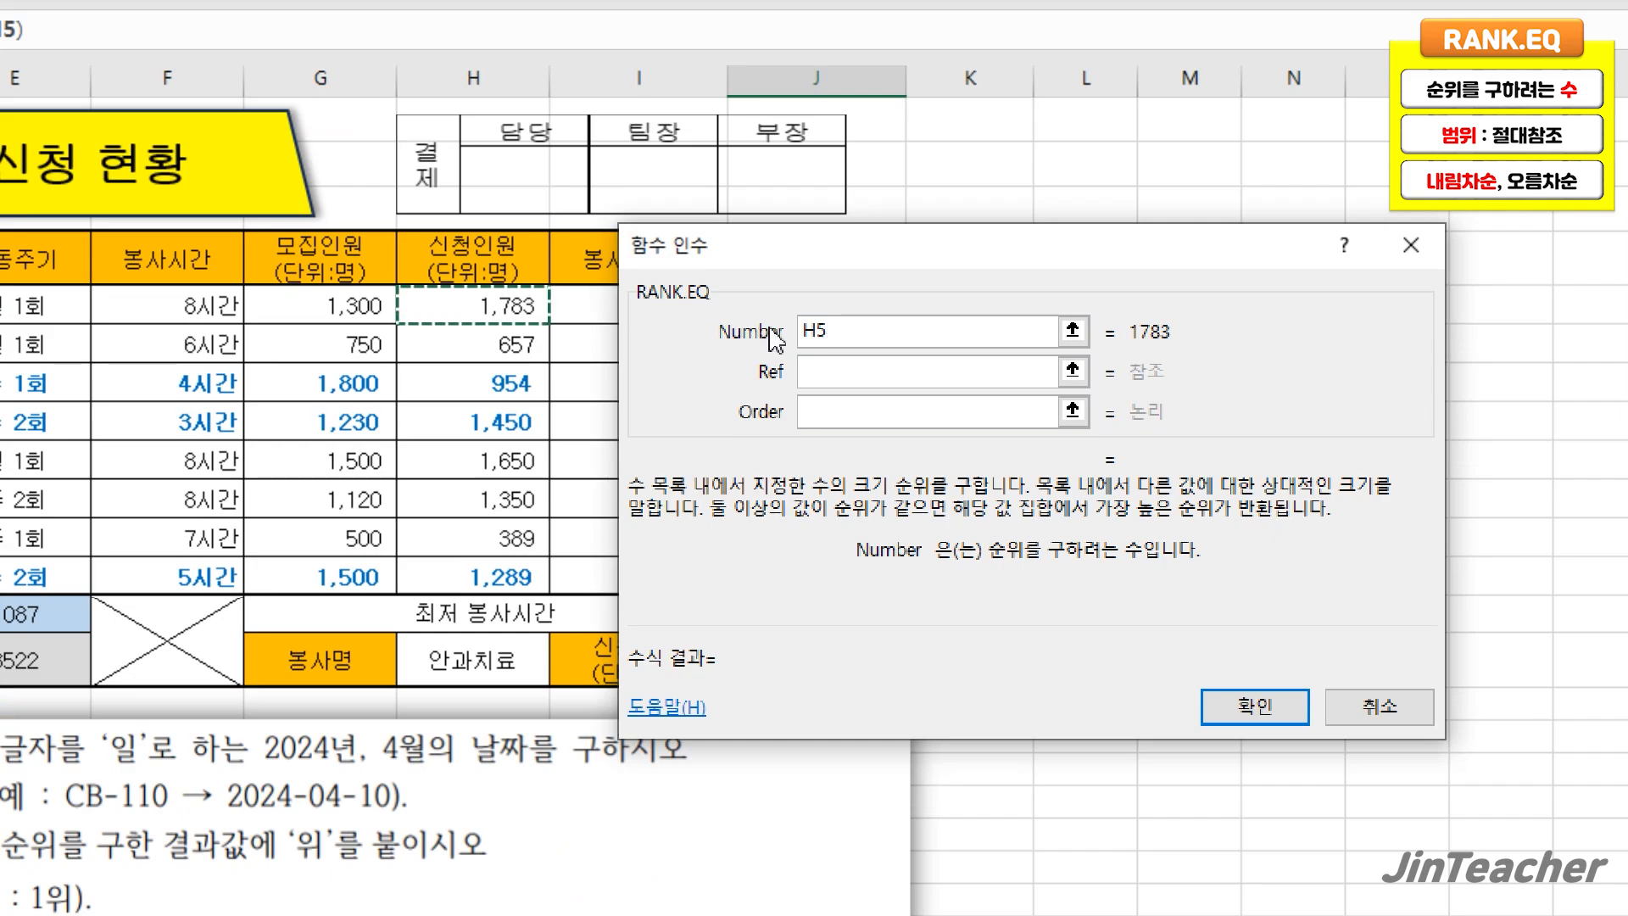
pyautogui.click(859, 370)
pyautogui.moveTo(512, 286); pyautogui.dragTo(500, 574)
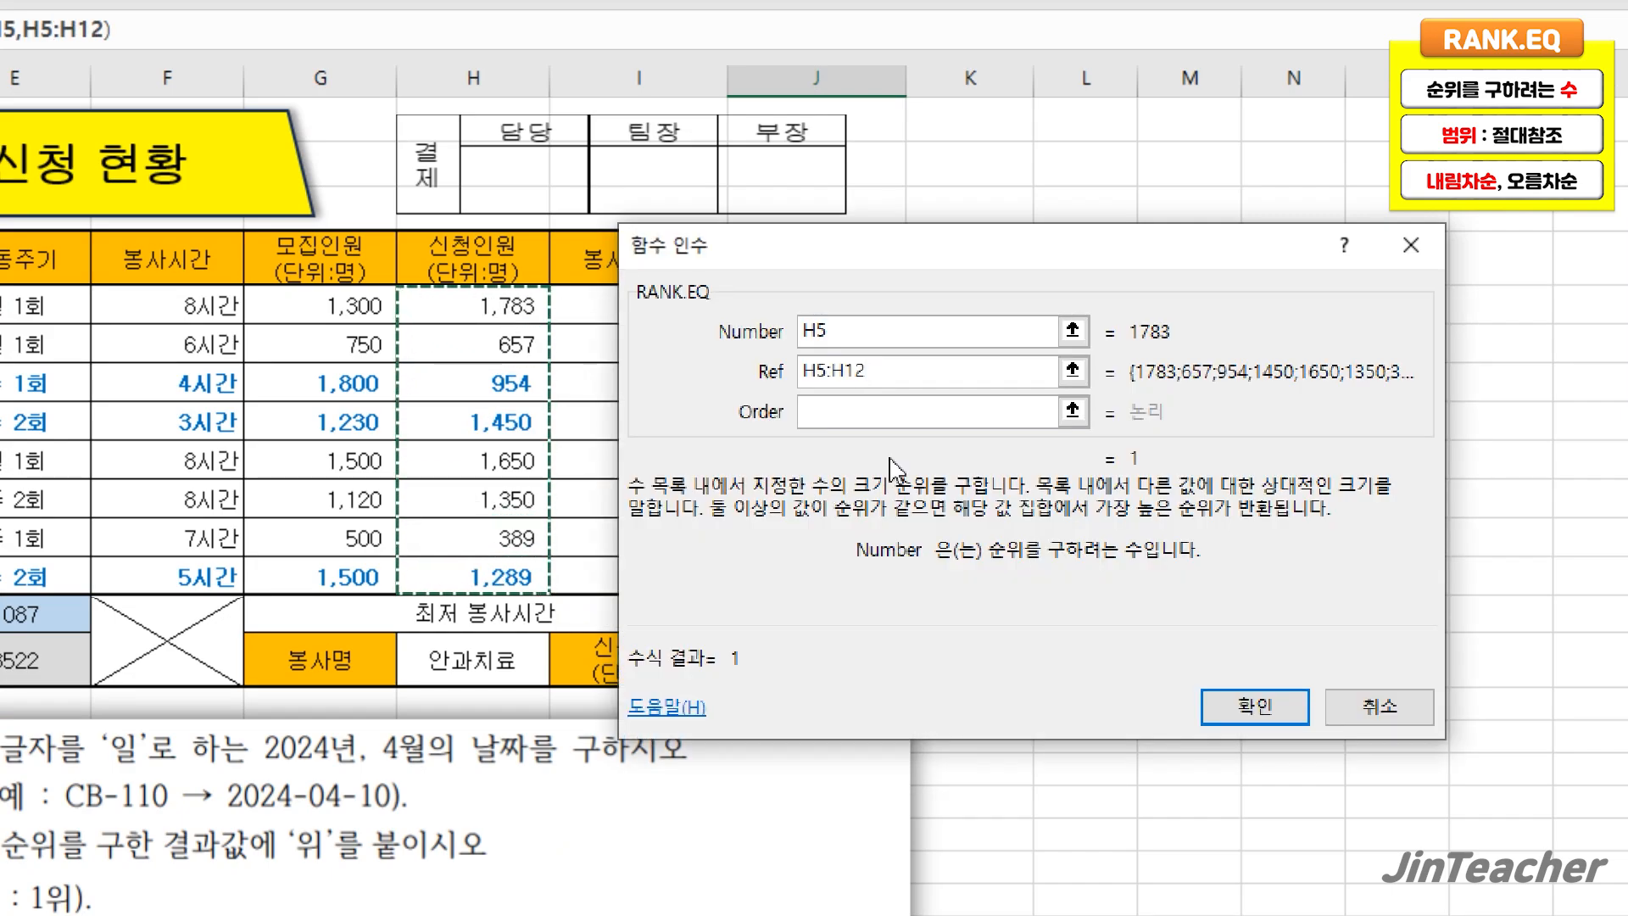
# - Make RANK.EQ's Ref absolute as $H$5:$H$12, set Order to 0 for descending rank, and accept the function
pyautogui.moveTo(908, 371); pyautogui.dragTo(791, 370)
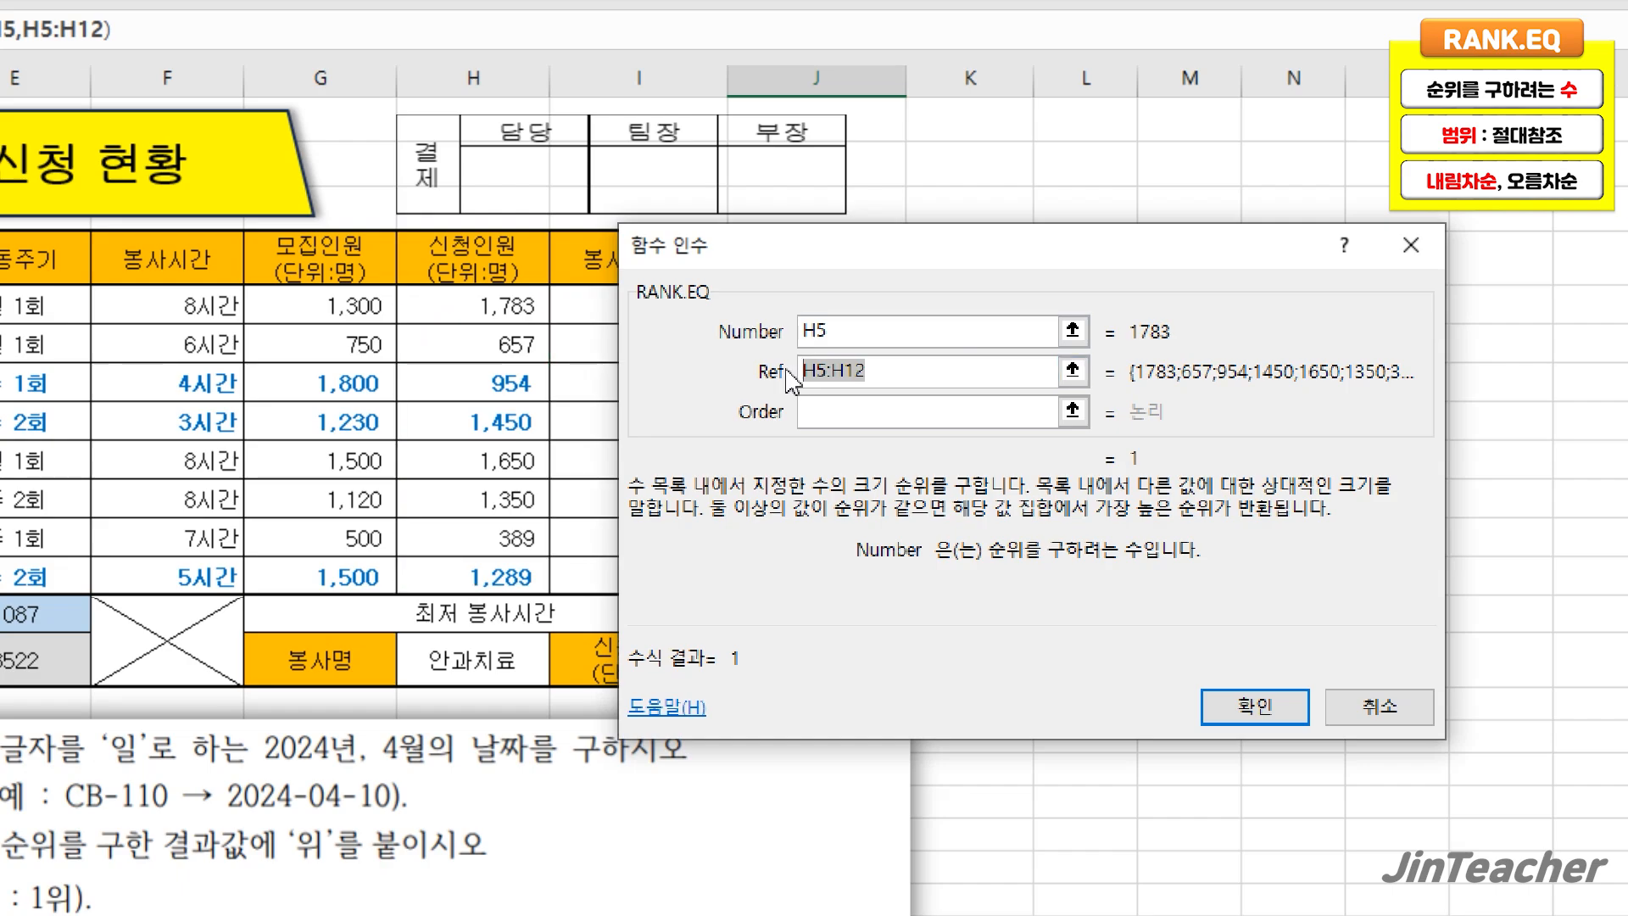
pyautogui.press('F4')
pyautogui.click(827, 415)
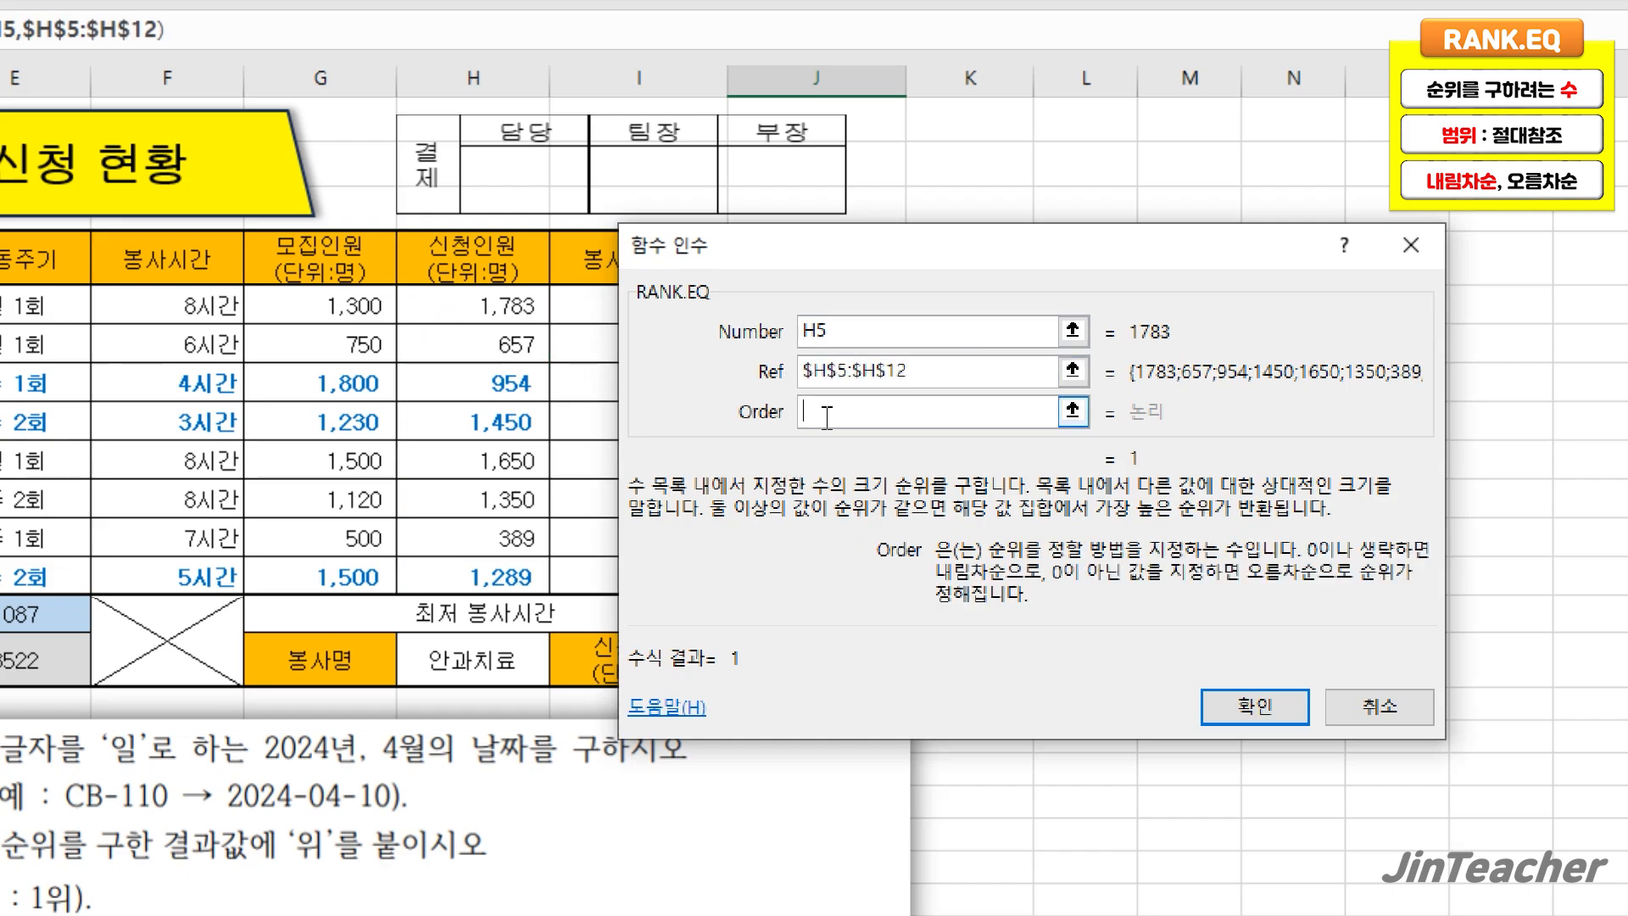
pyautogui.write('0')
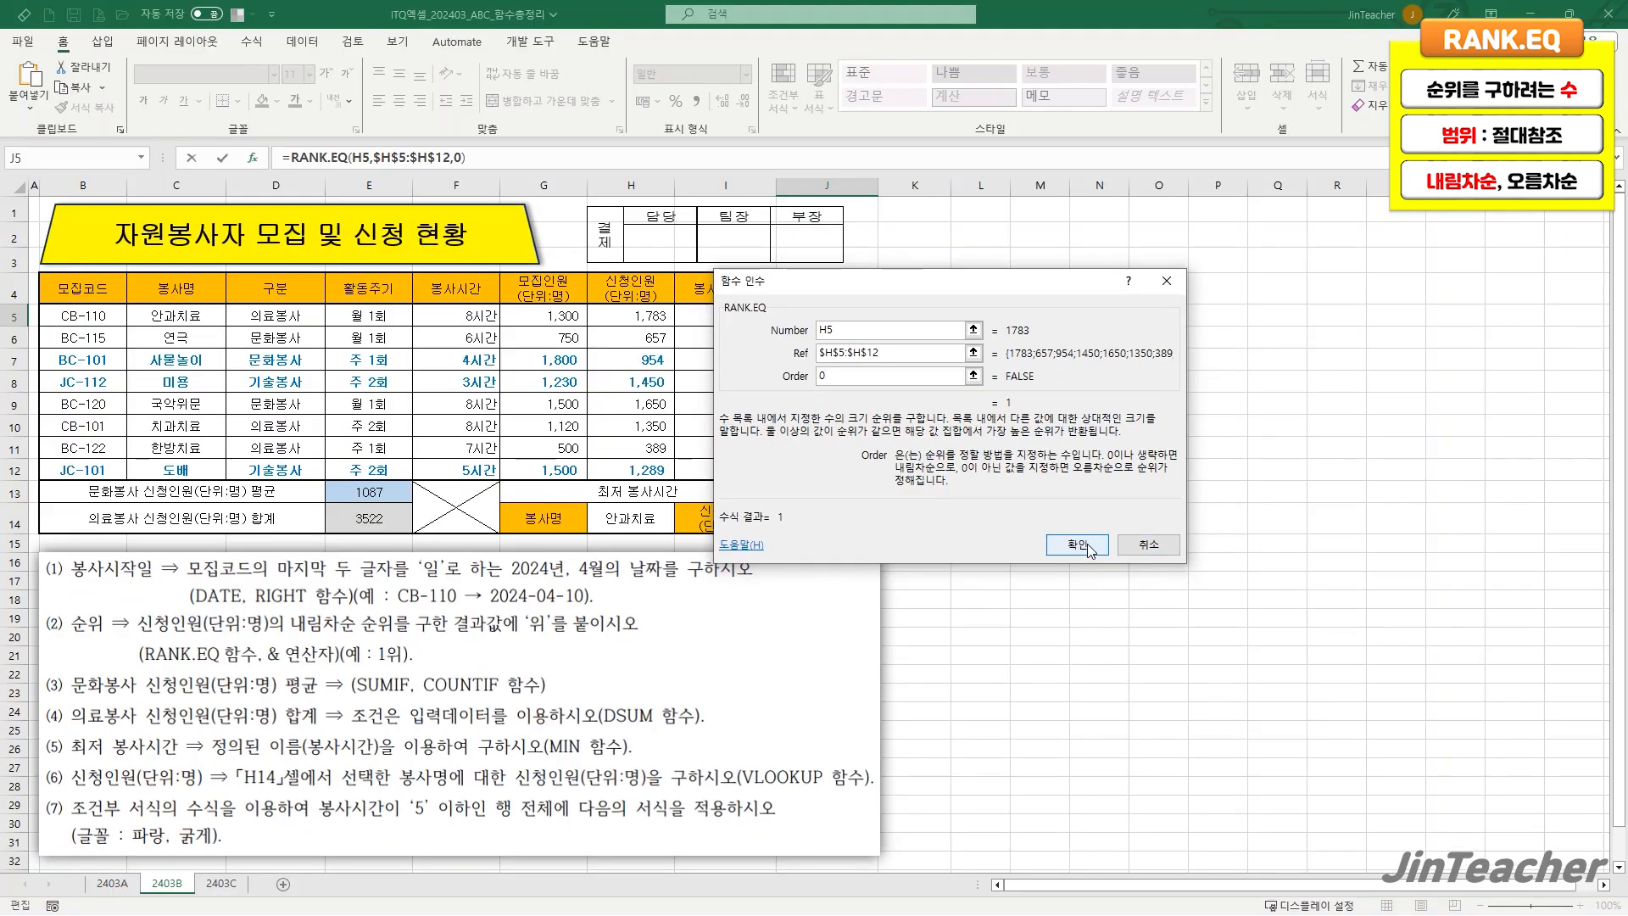
pyautogui.click(1521, 590)
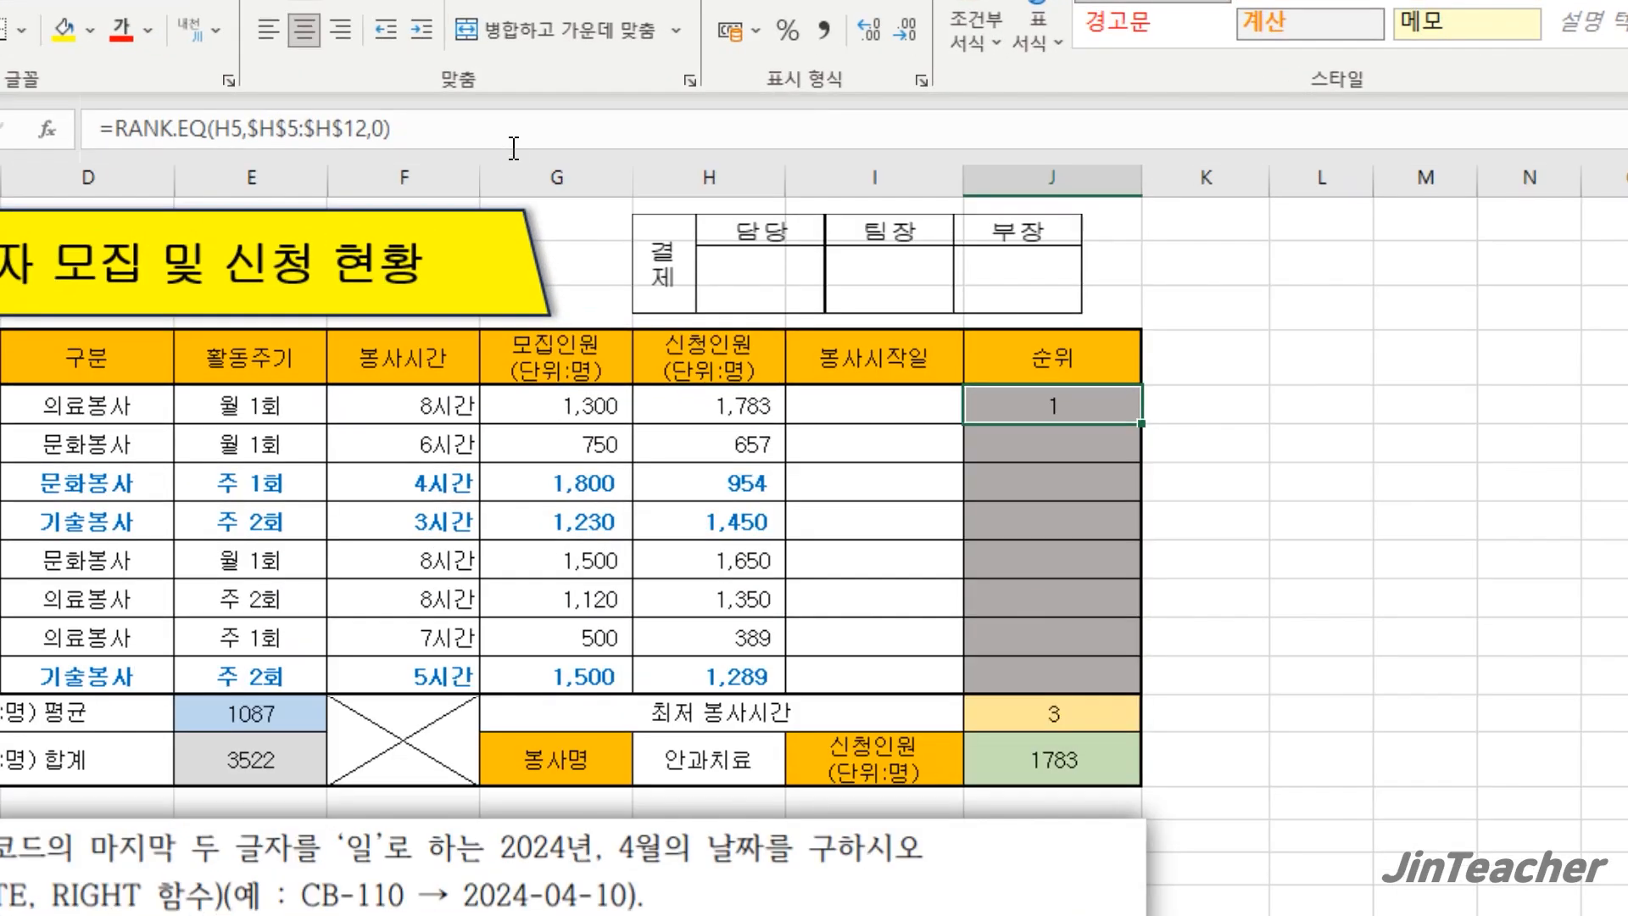
# - Append &"위" to the RANK.EQ formula in J5
pyautogui.click(520, 166)
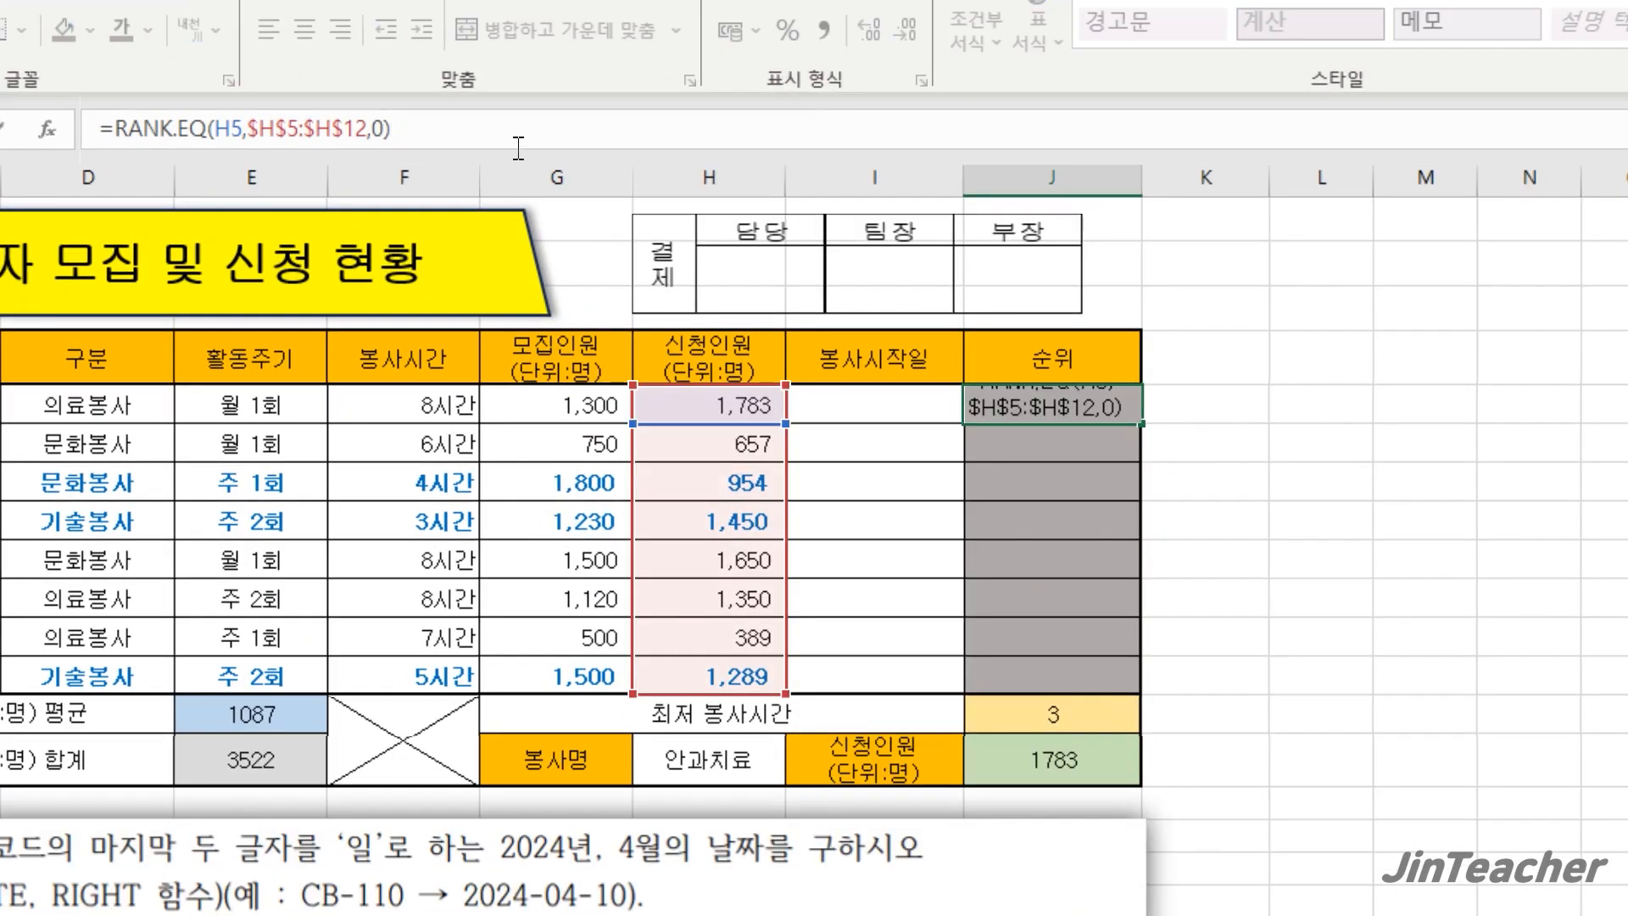
pyautogui.write('&"우')
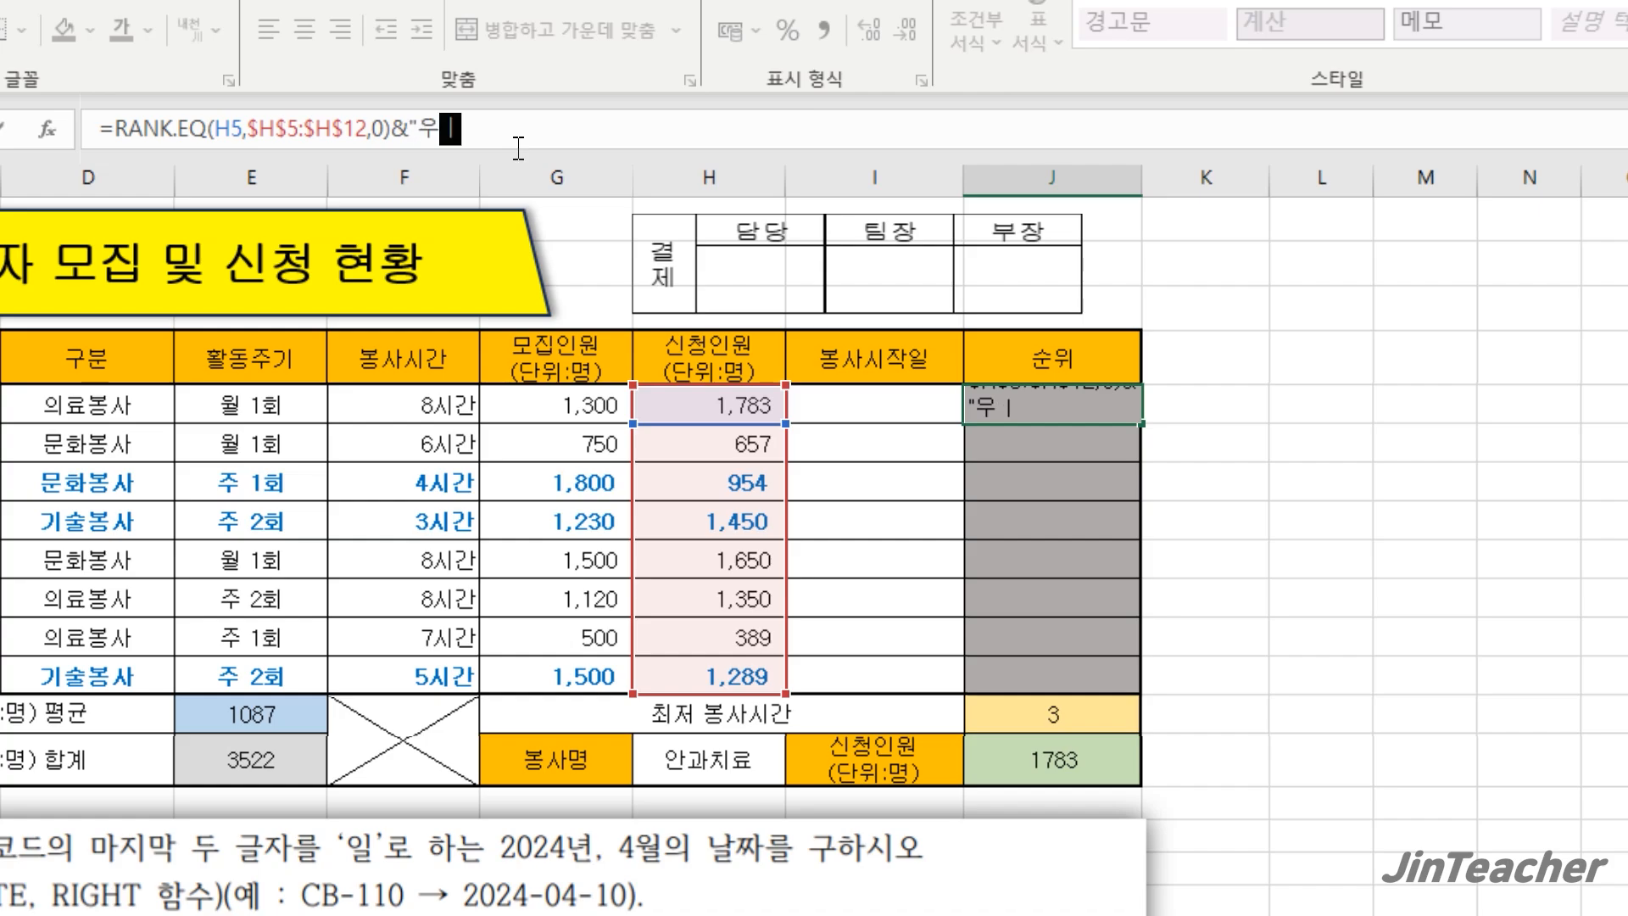
pyautogui.press('BackSpace')
pyautogui.write('위"')
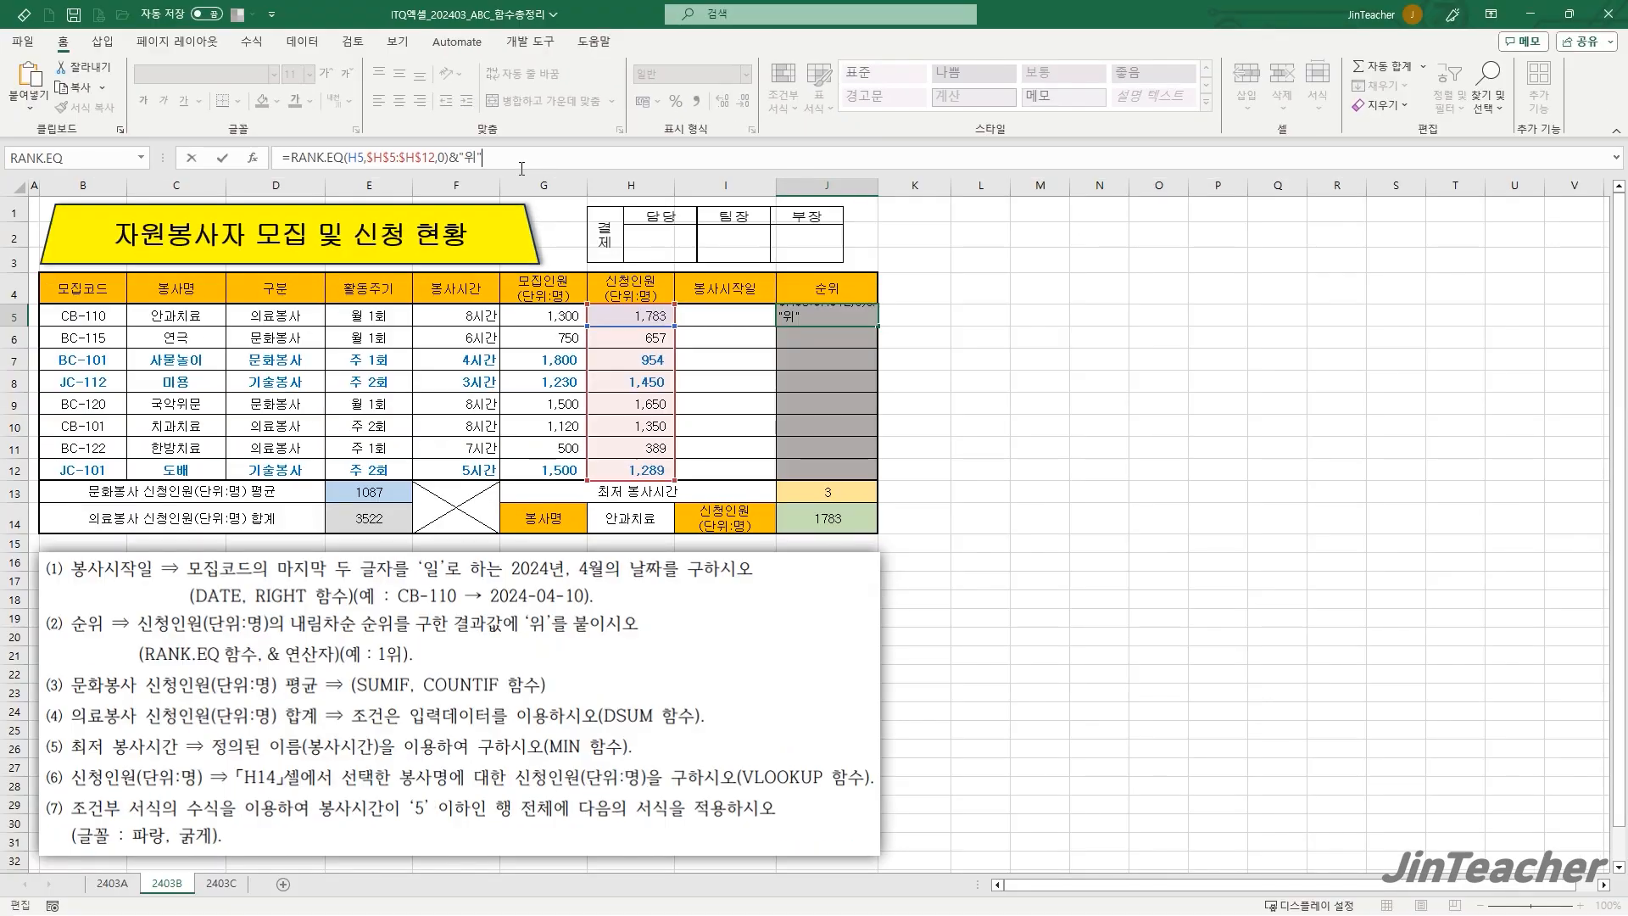
pyautogui.press('Return')
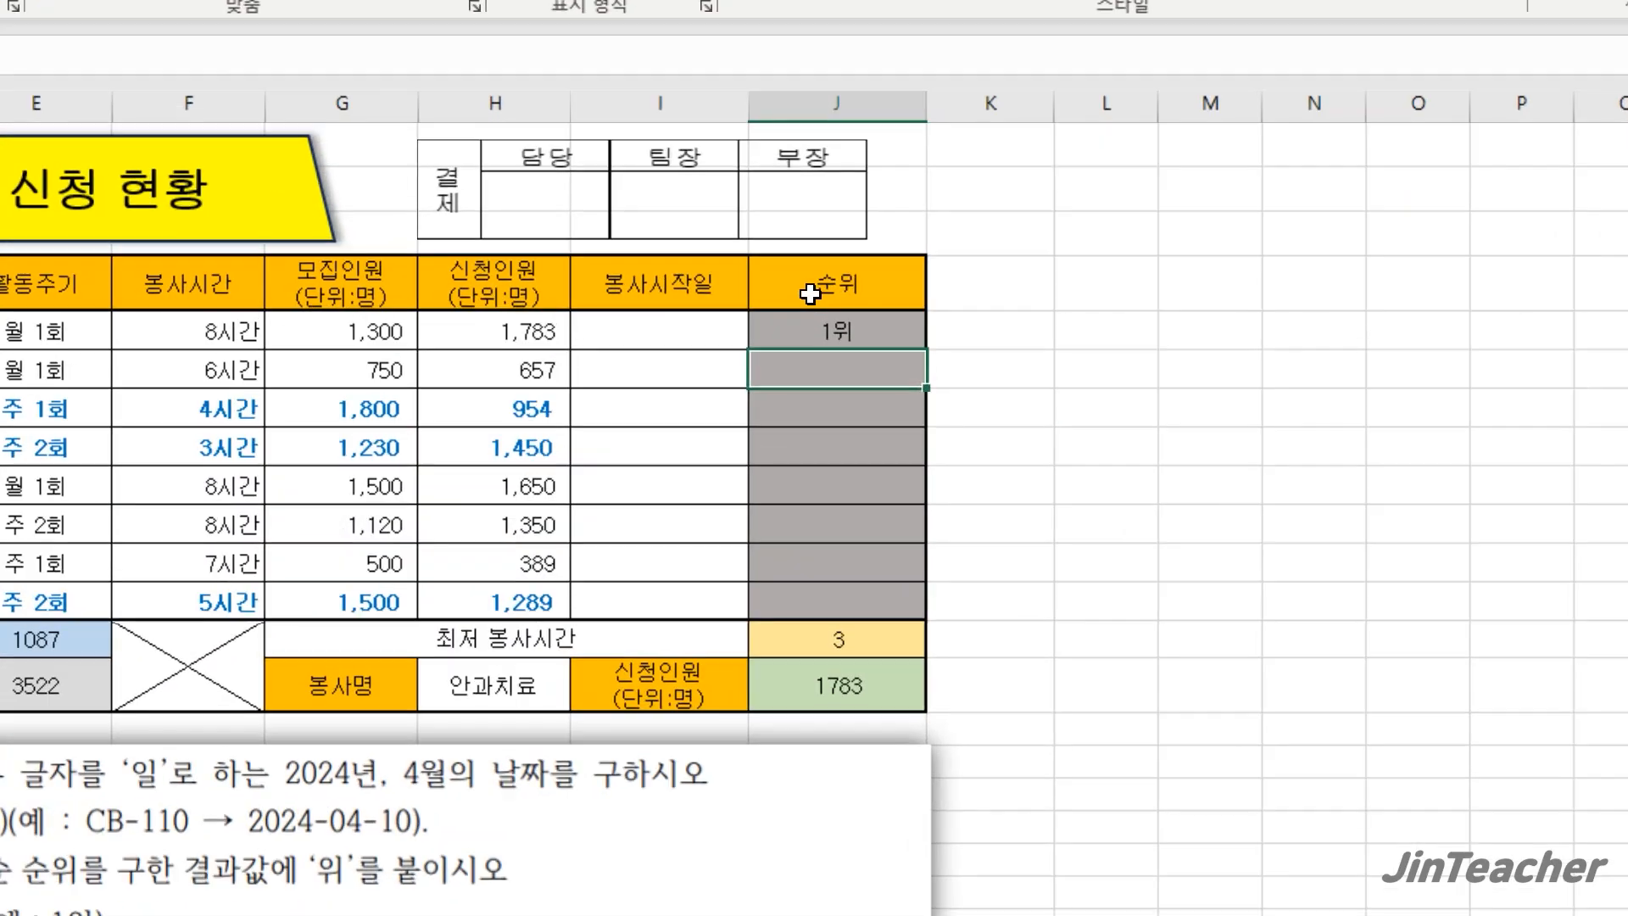
# - Fill the J5 rank formula down to J12 without formatting
pyautogui.click(831, 330)
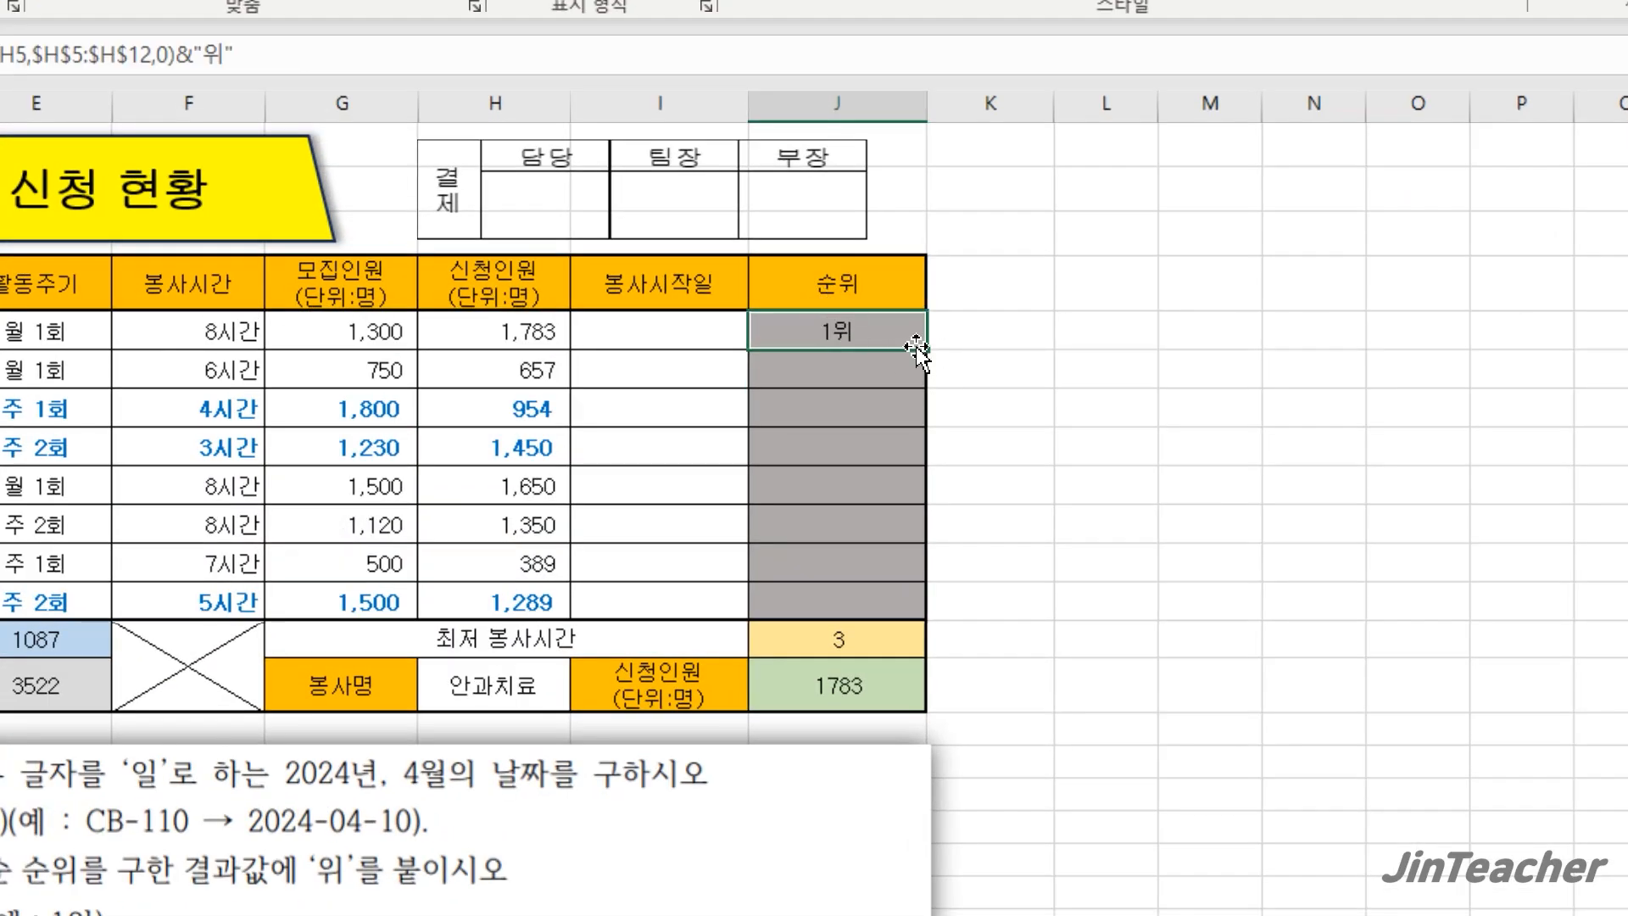
pyautogui.moveTo(925, 348); pyautogui.dragTo(908, 612)
pyautogui.click(955, 645)
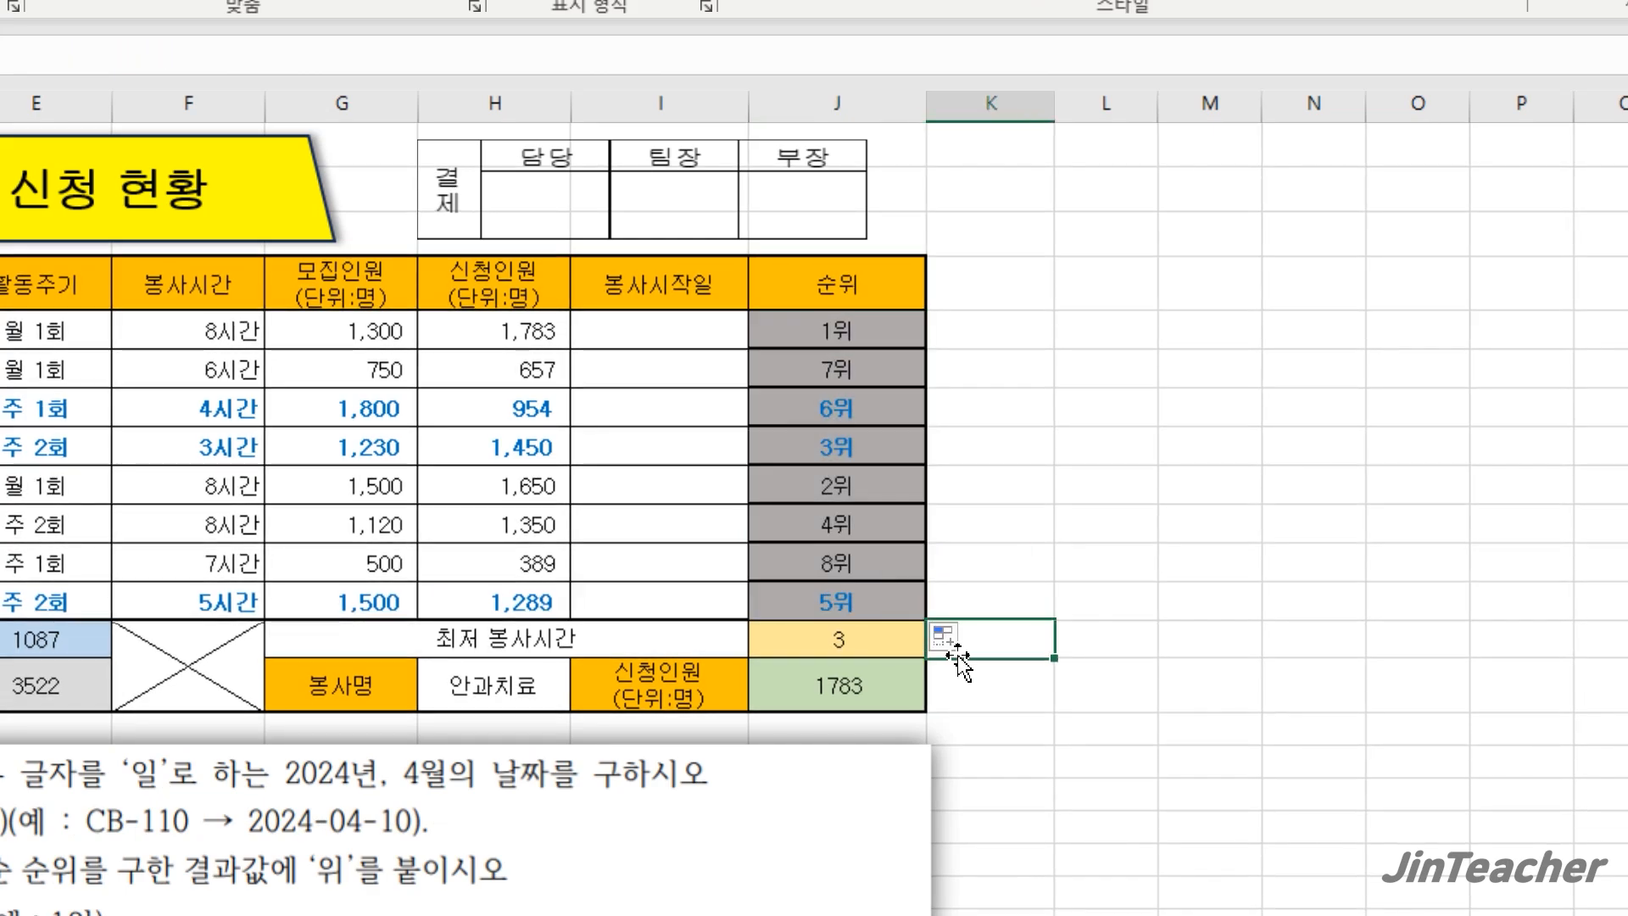
pyautogui.click(954, 638)
pyautogui.click(1034, 744)
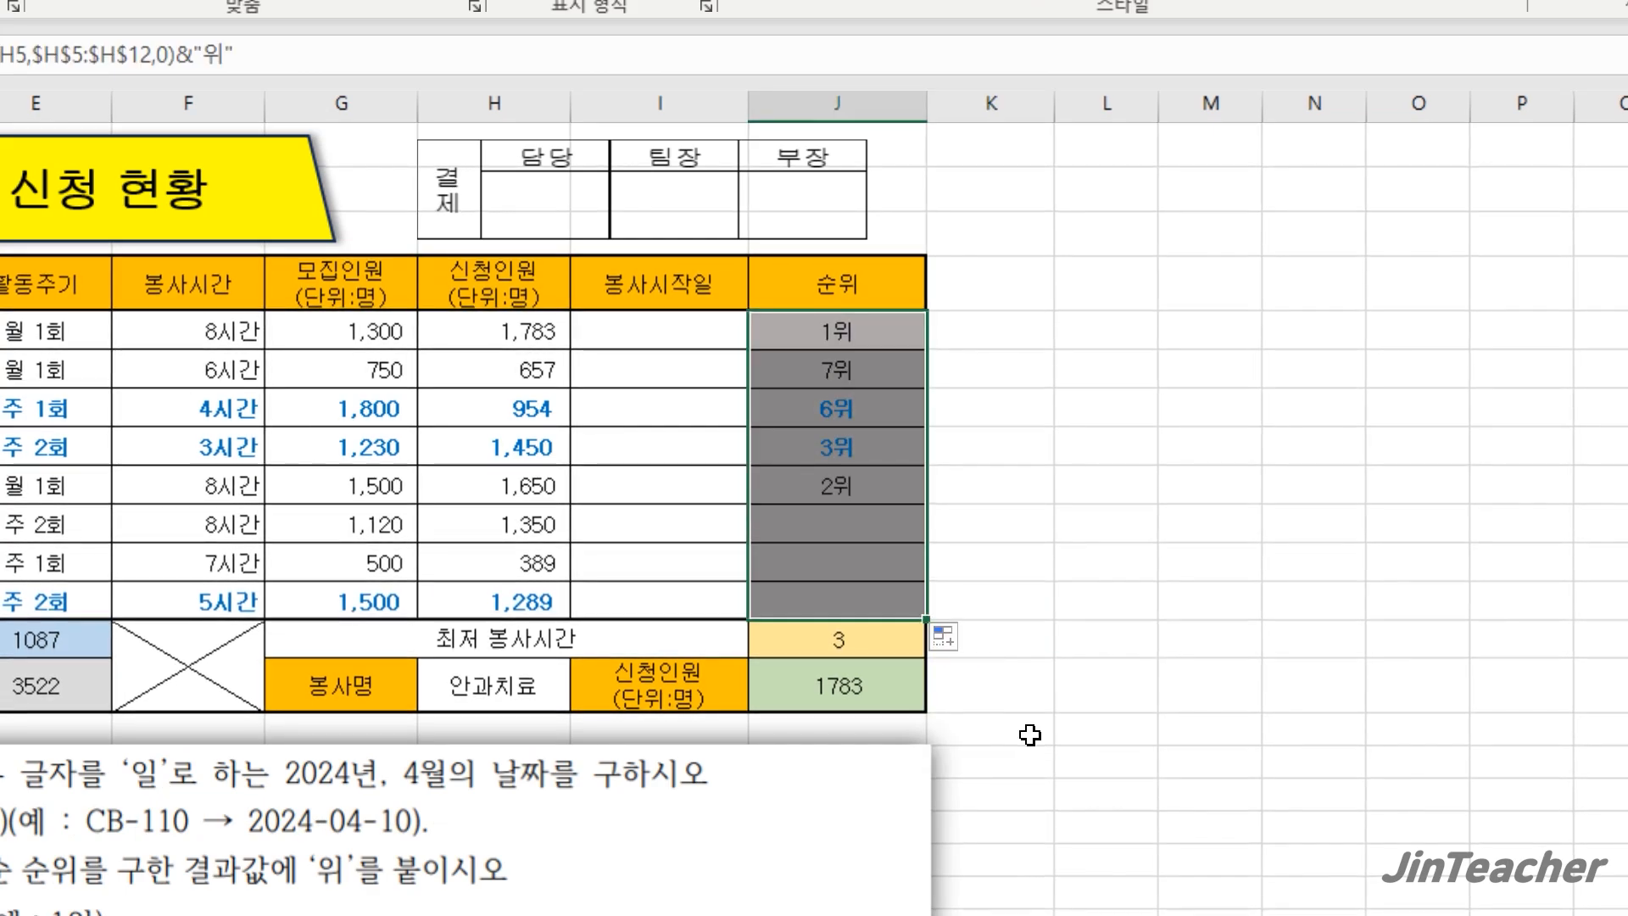
# - Check J5's rank against the 신청인원 value in H5 and read the 봉사시작일 exercise
pyautogui.click(901, 341)
pyautogui.moveTo(901, 341); pyautogui.dragTo(550, 337)
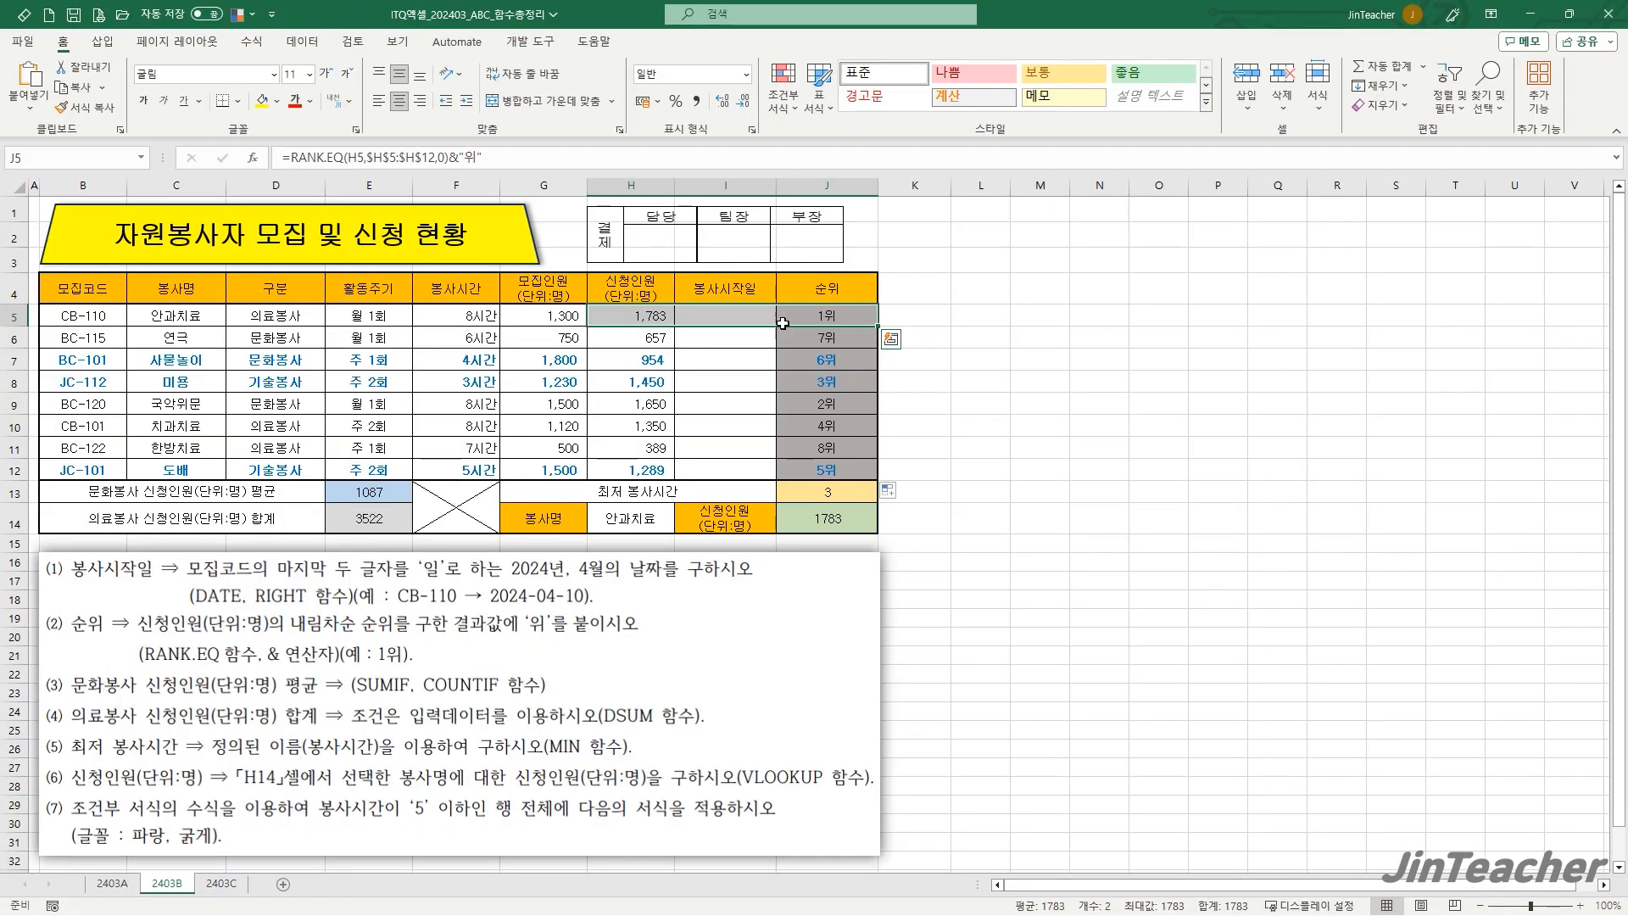
pyautogui.click(825, 322)
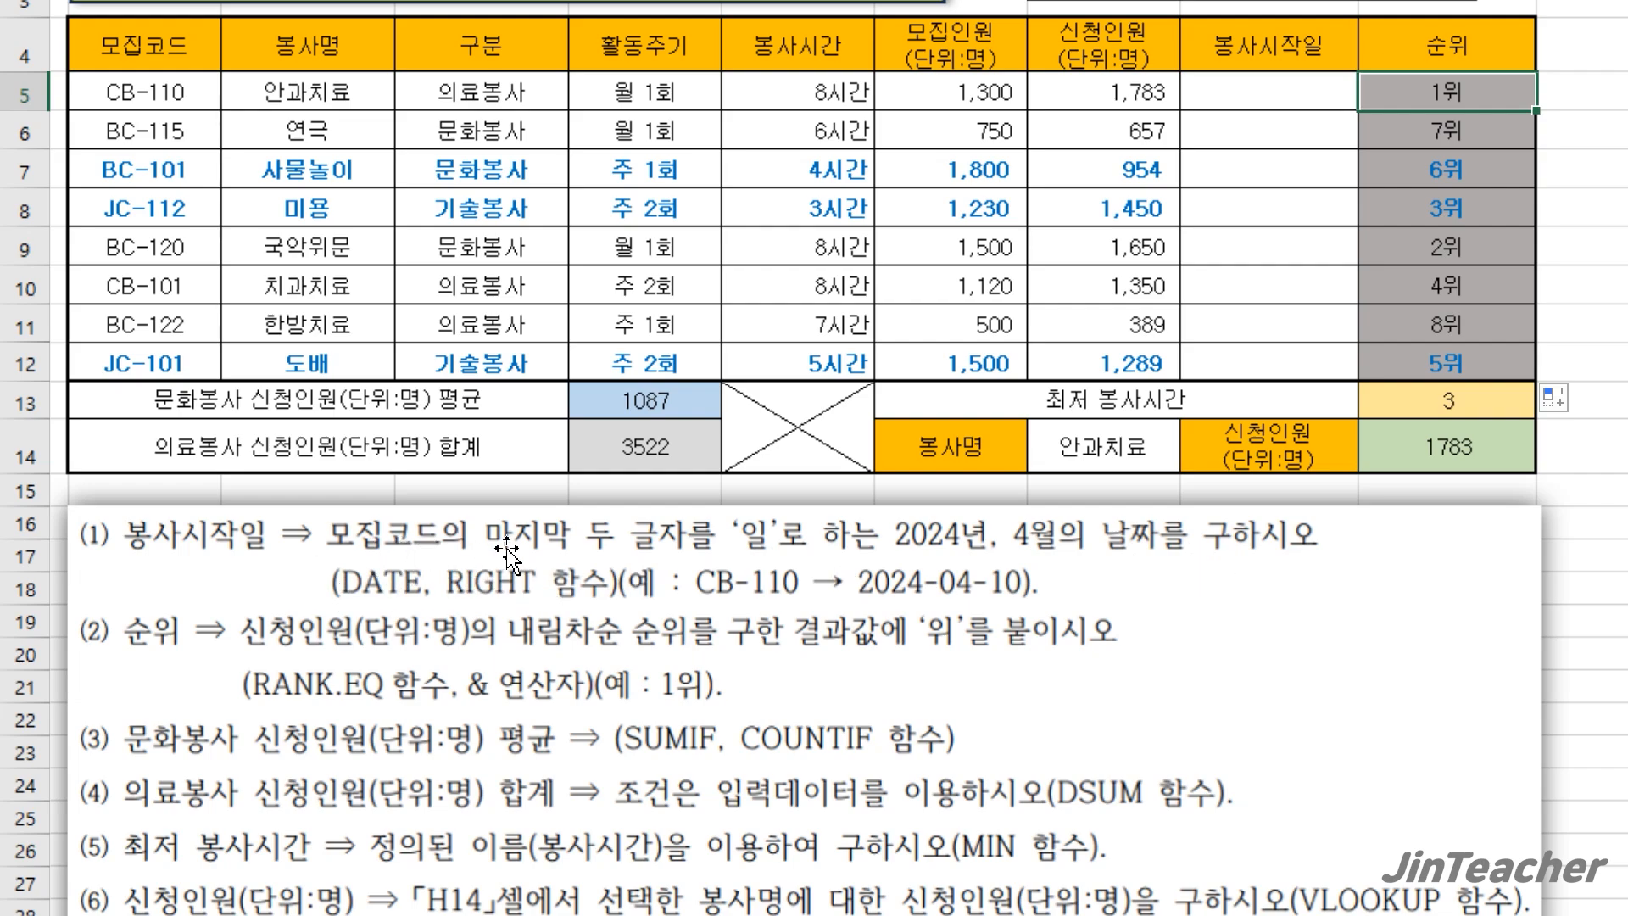
pyautogui.scroll(1, 125, 123)
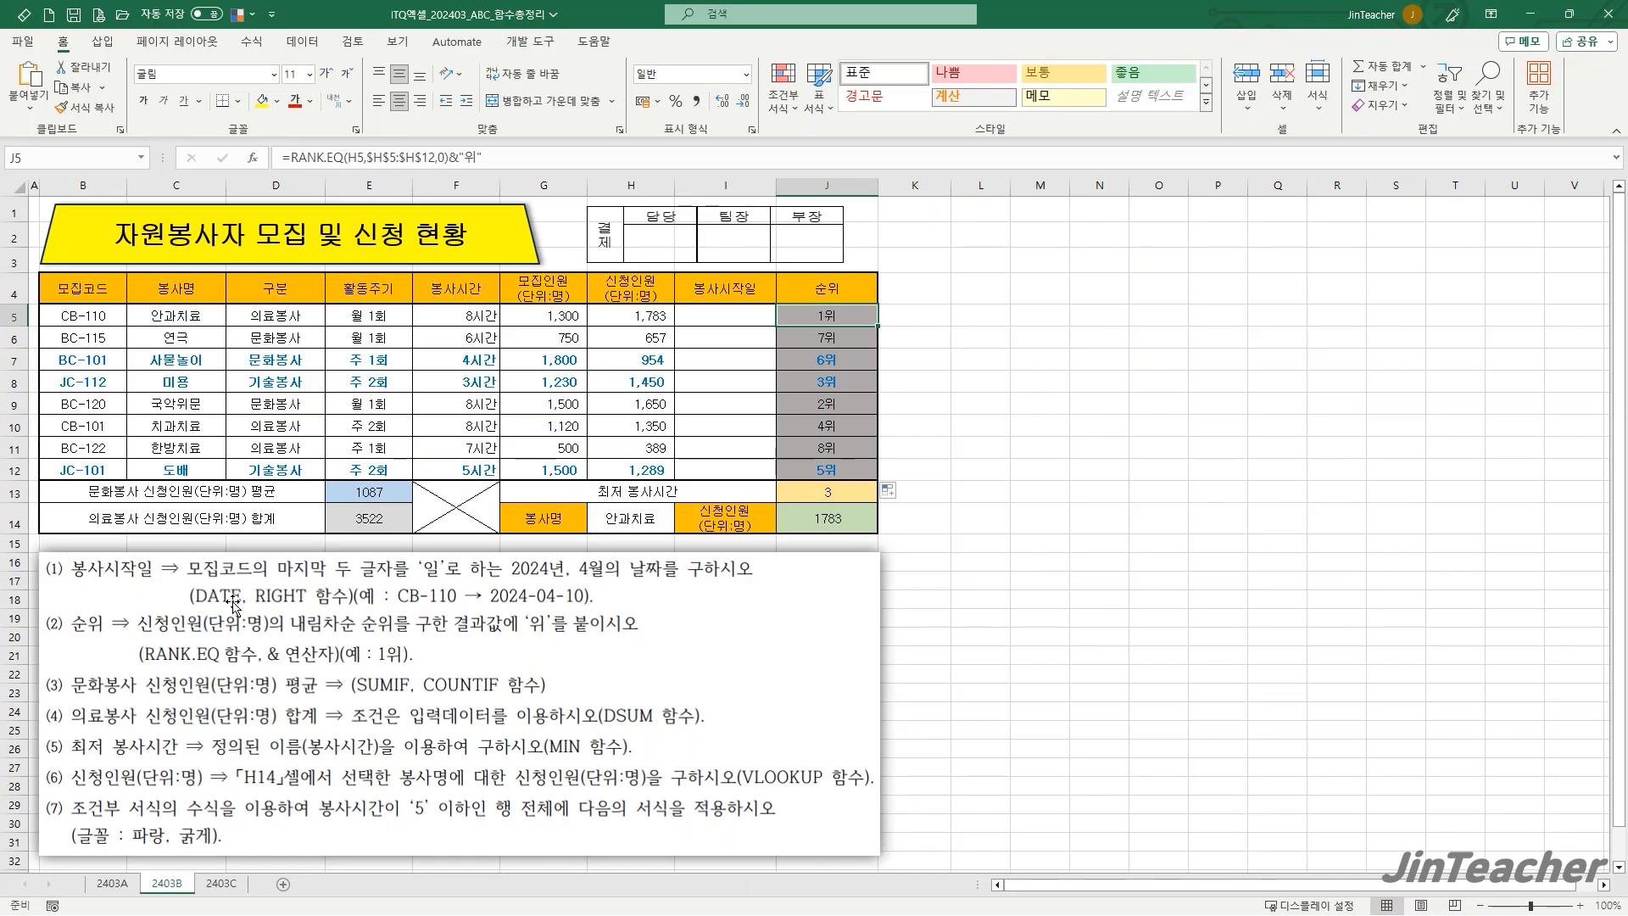
# - Insert the DATE function in the empty cell L7 as a practice example
pyautogui.click(982, 364)
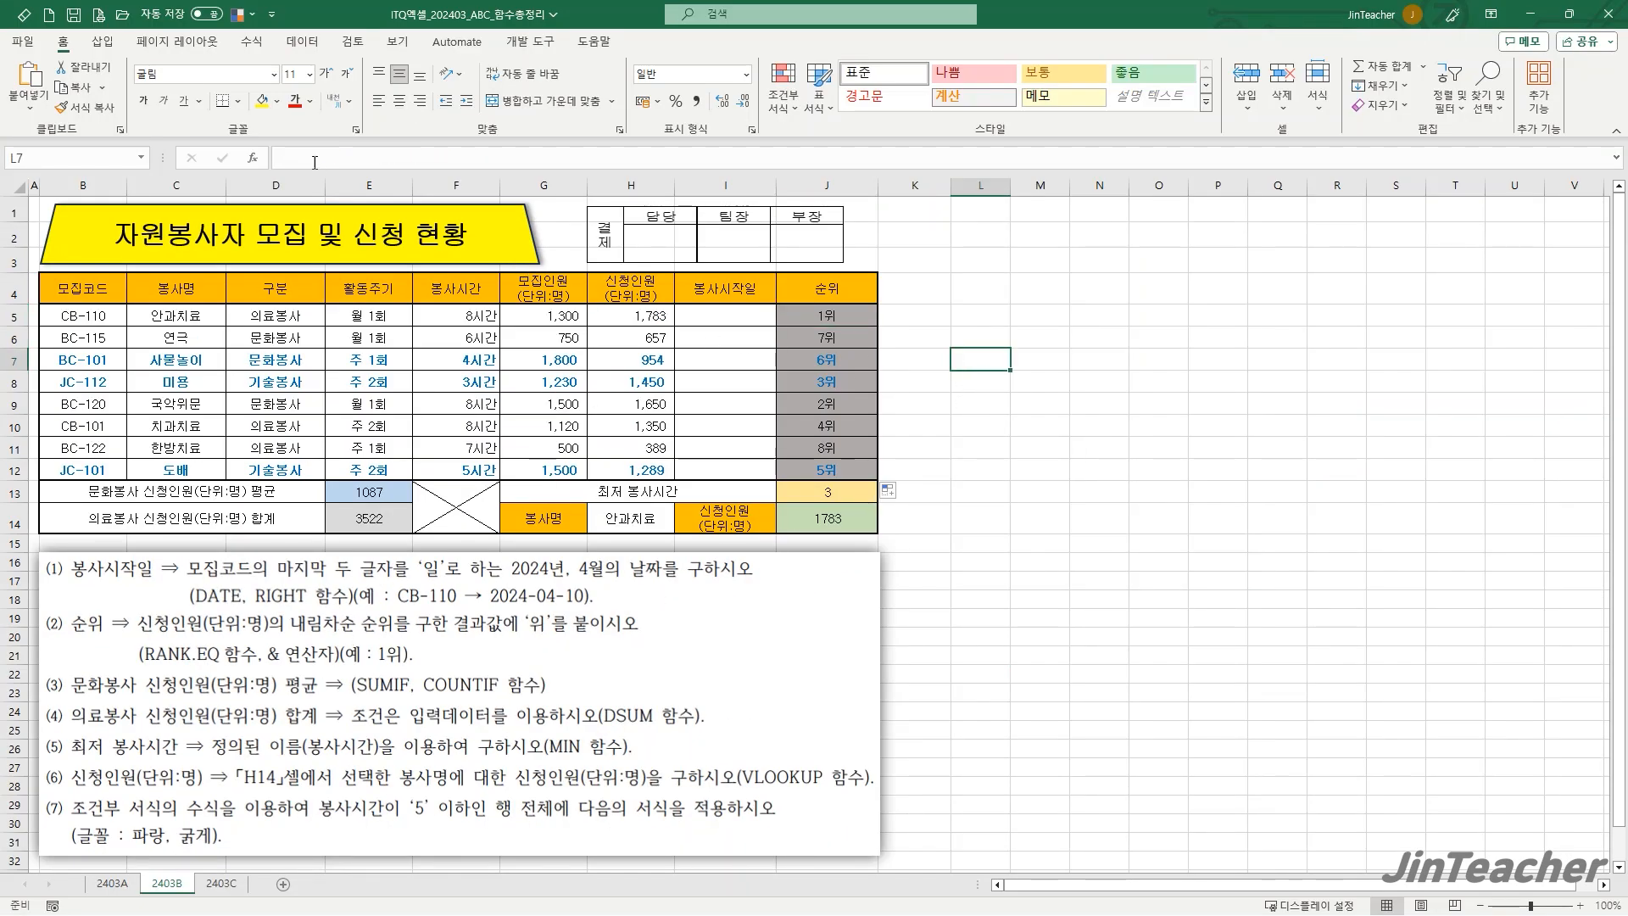
pyautogui.click(256, 159)
pyautogui.click(823, 433)
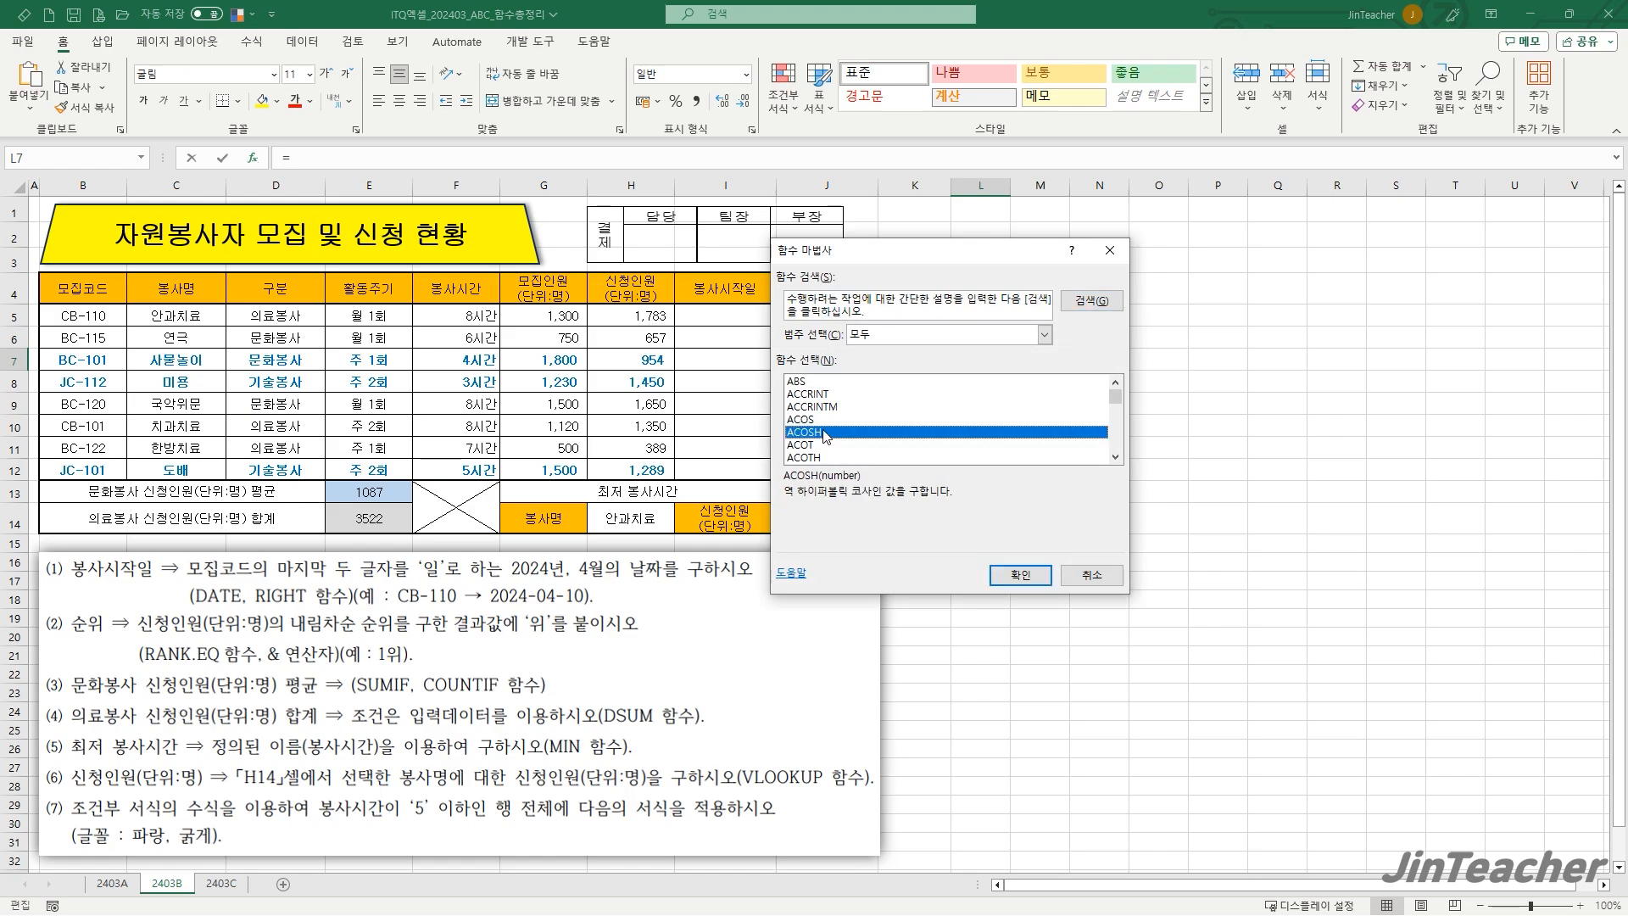
pyautogui.press('d')
pyautogui.scroll(-1, 860, 445)
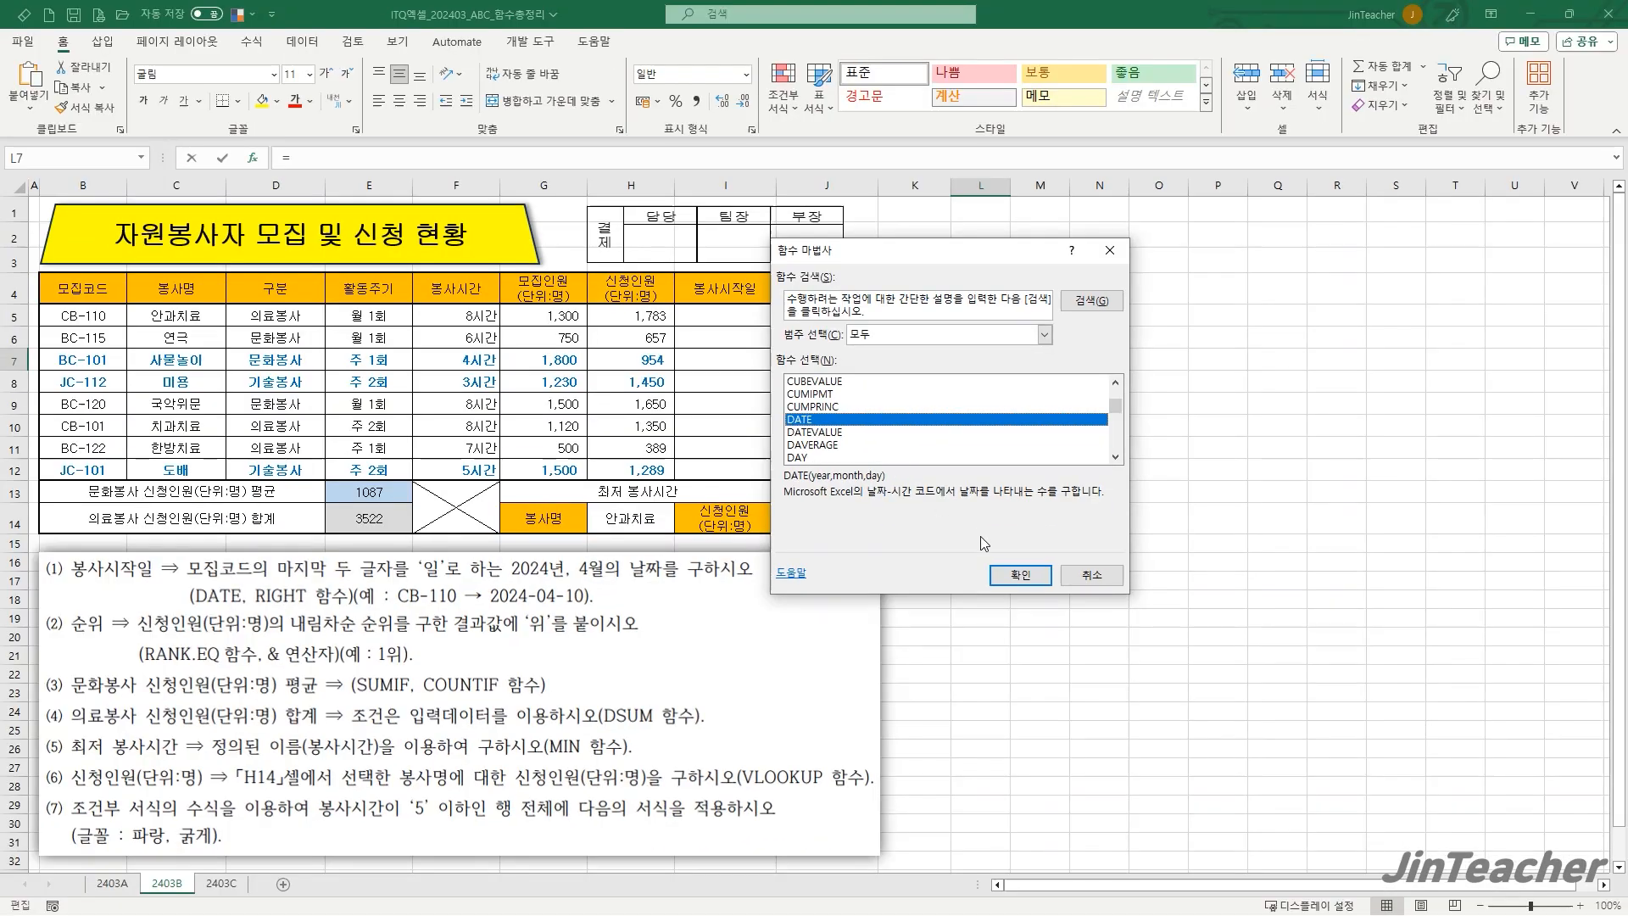
pyautogui.press('Return')
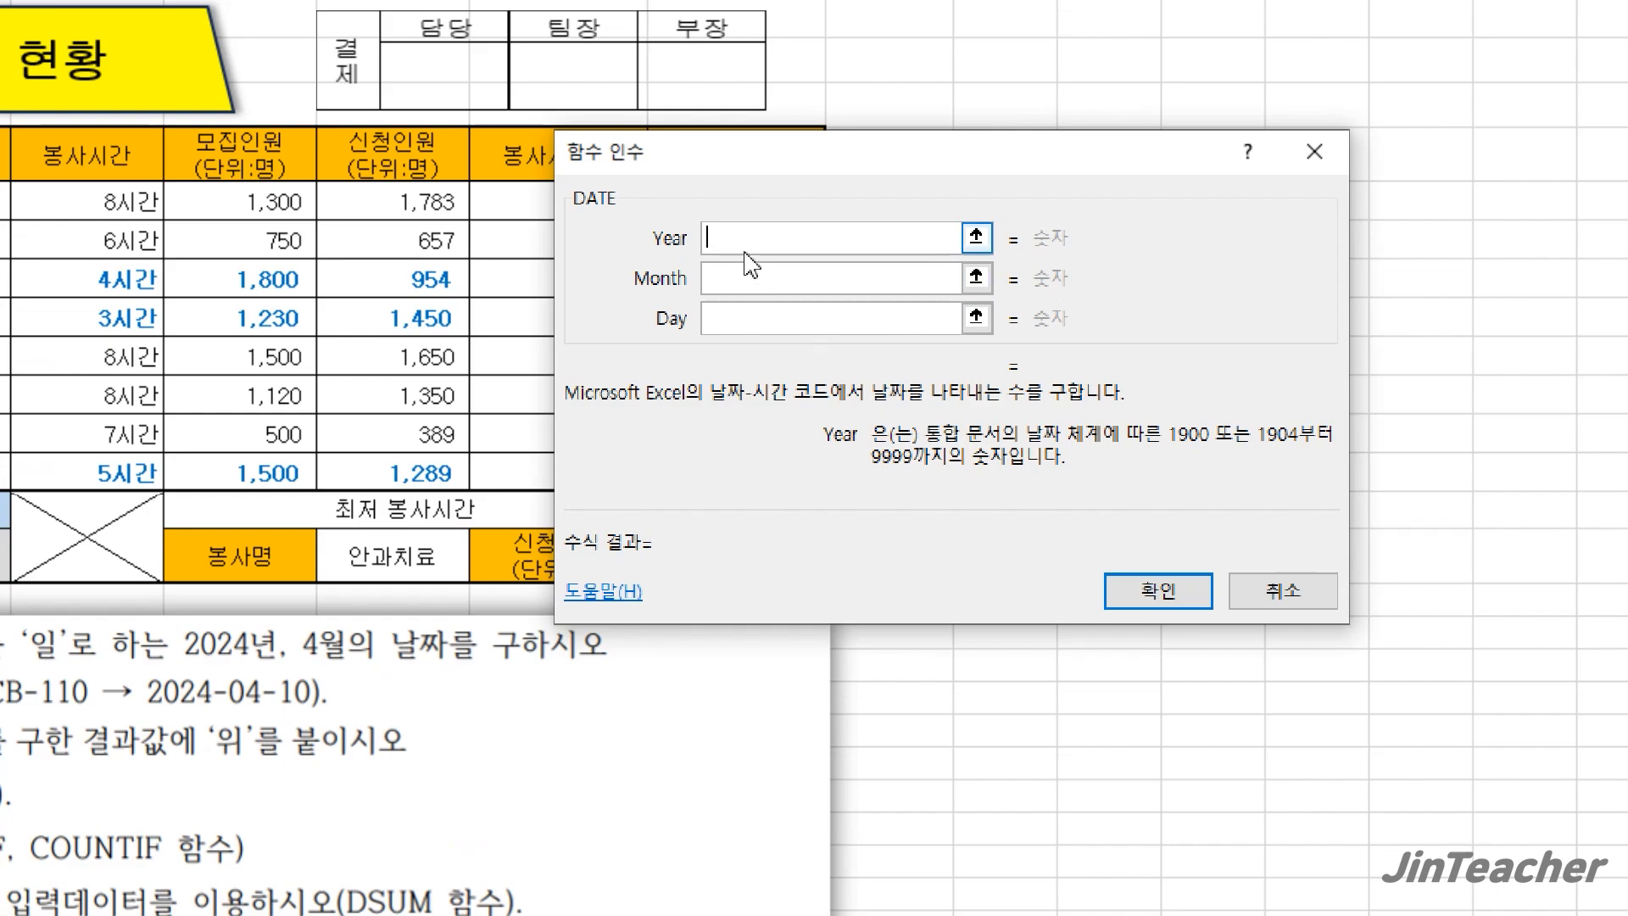
# - Set DATE's Year to 2024, Month to 12 and Day to 25, and accept the function
pyautogui.click(745, 282)
pyautogui.click(756, 320)
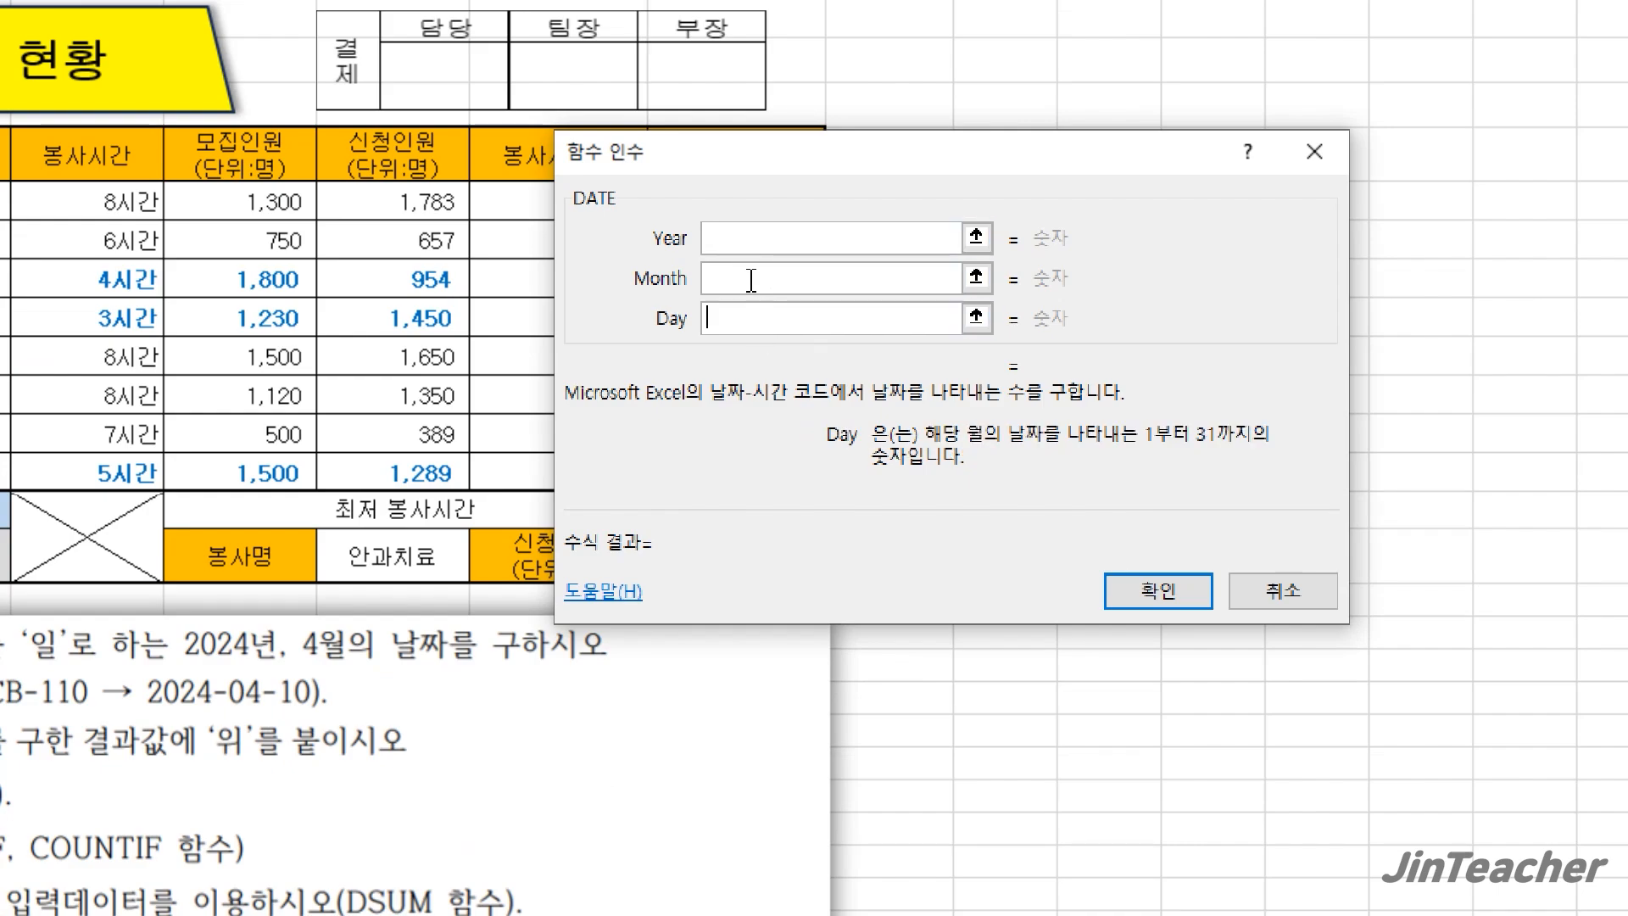
pyautogui.click(757, 241)
pyautogui.write('2024')
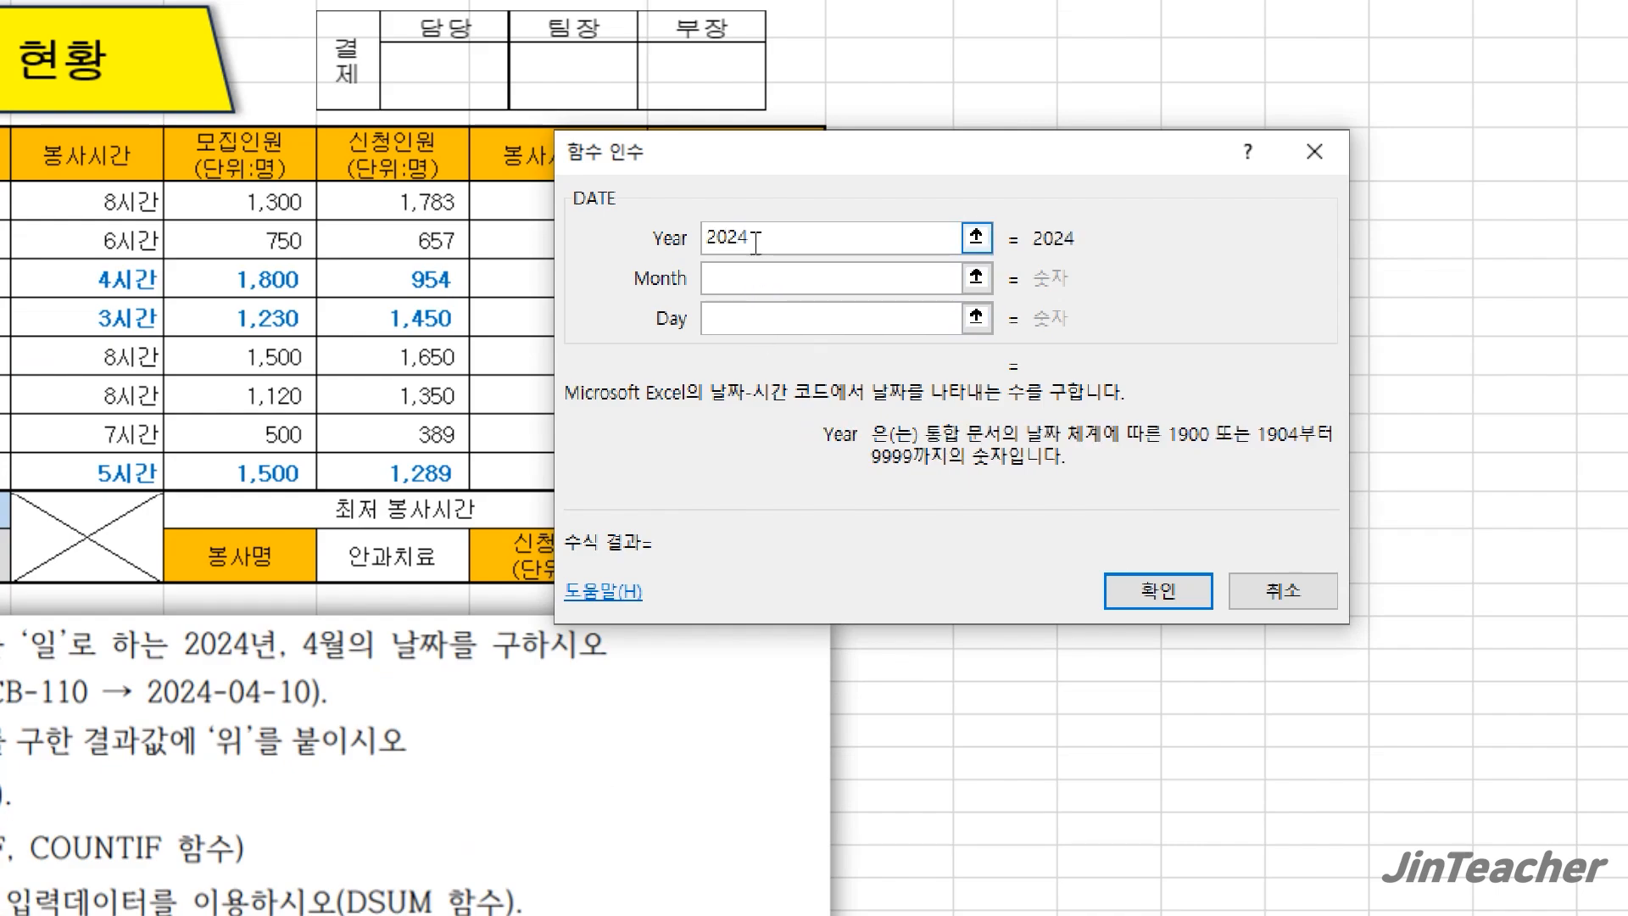
pyautogui.click(732, 280)
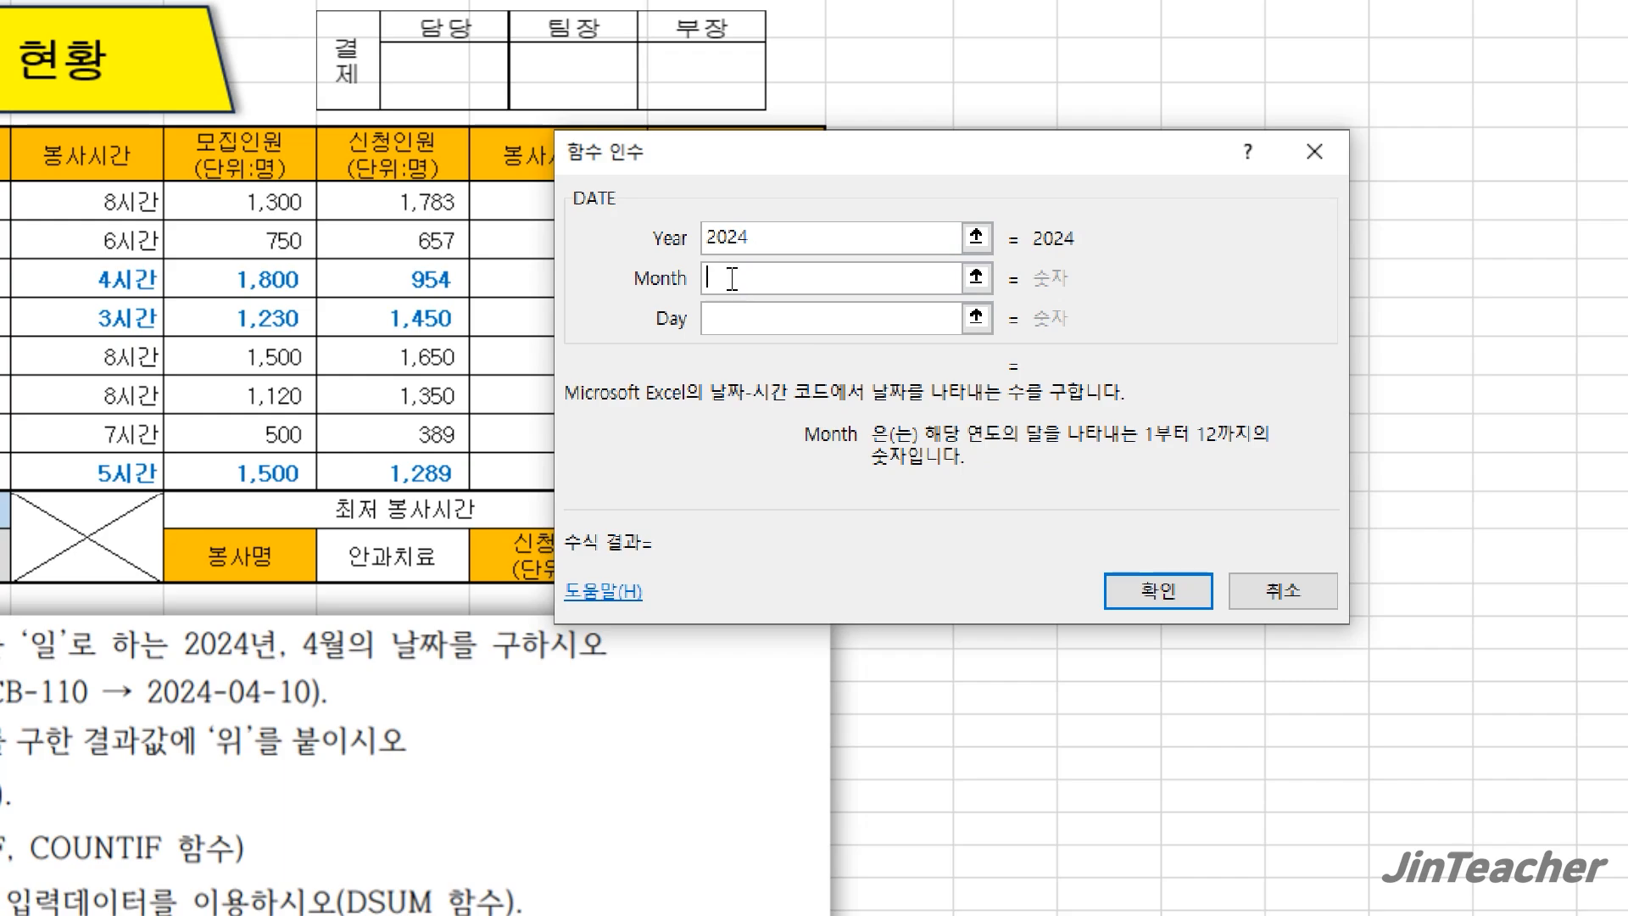
pyautogui.write('12')
pyautogui.click(757, 320)
pyautogui.write('25')
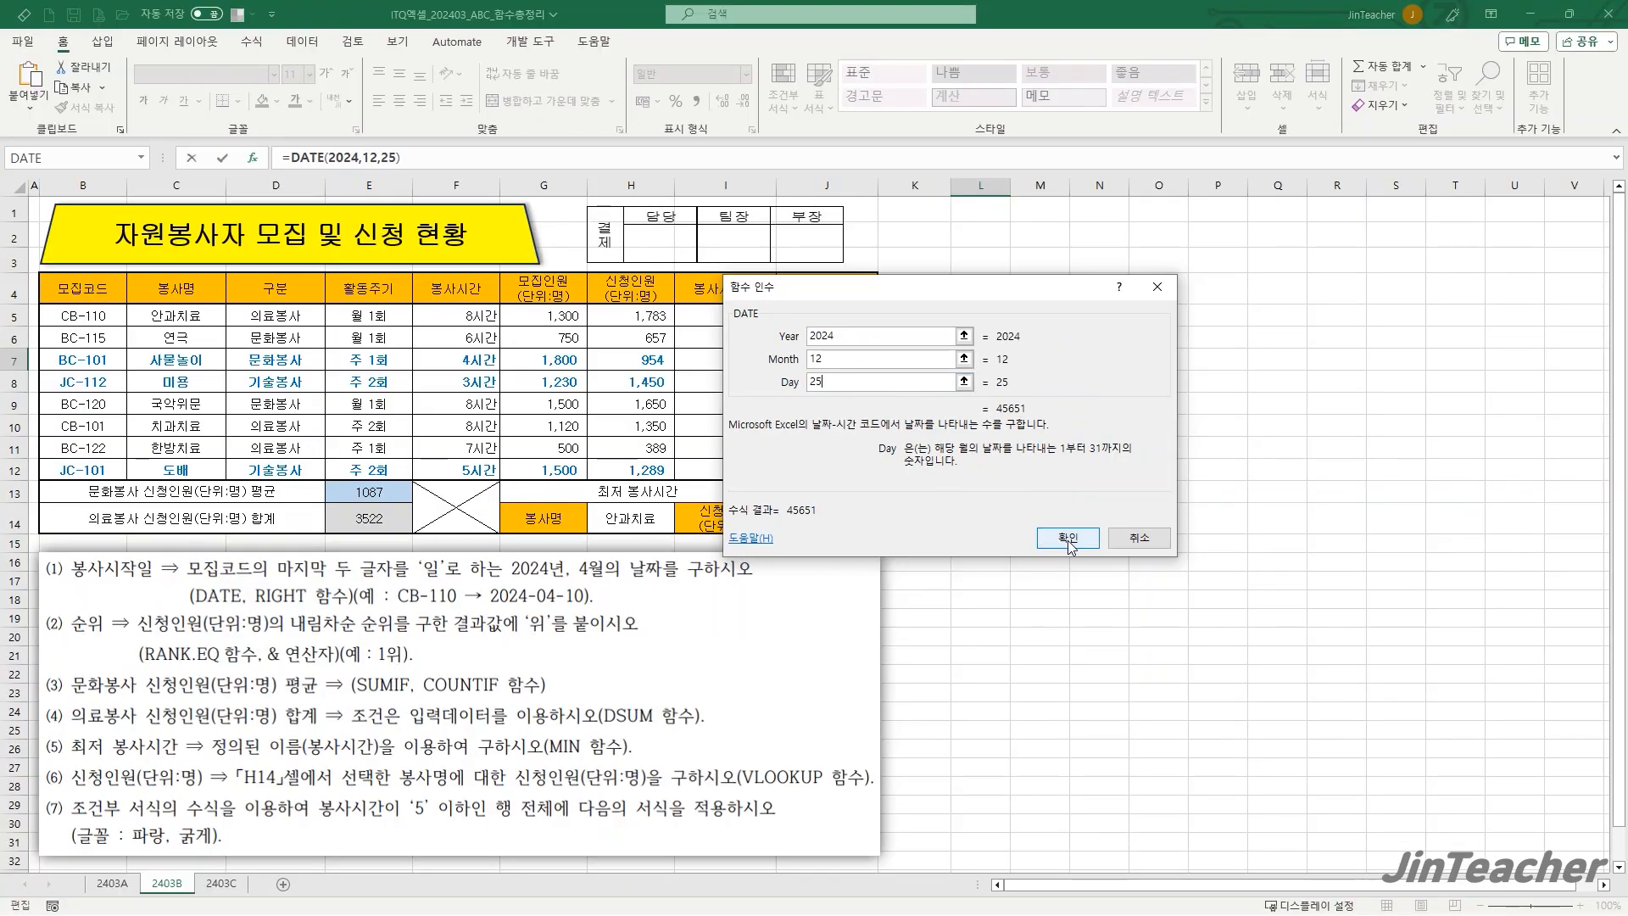
pyautogui.click(1157, 591)
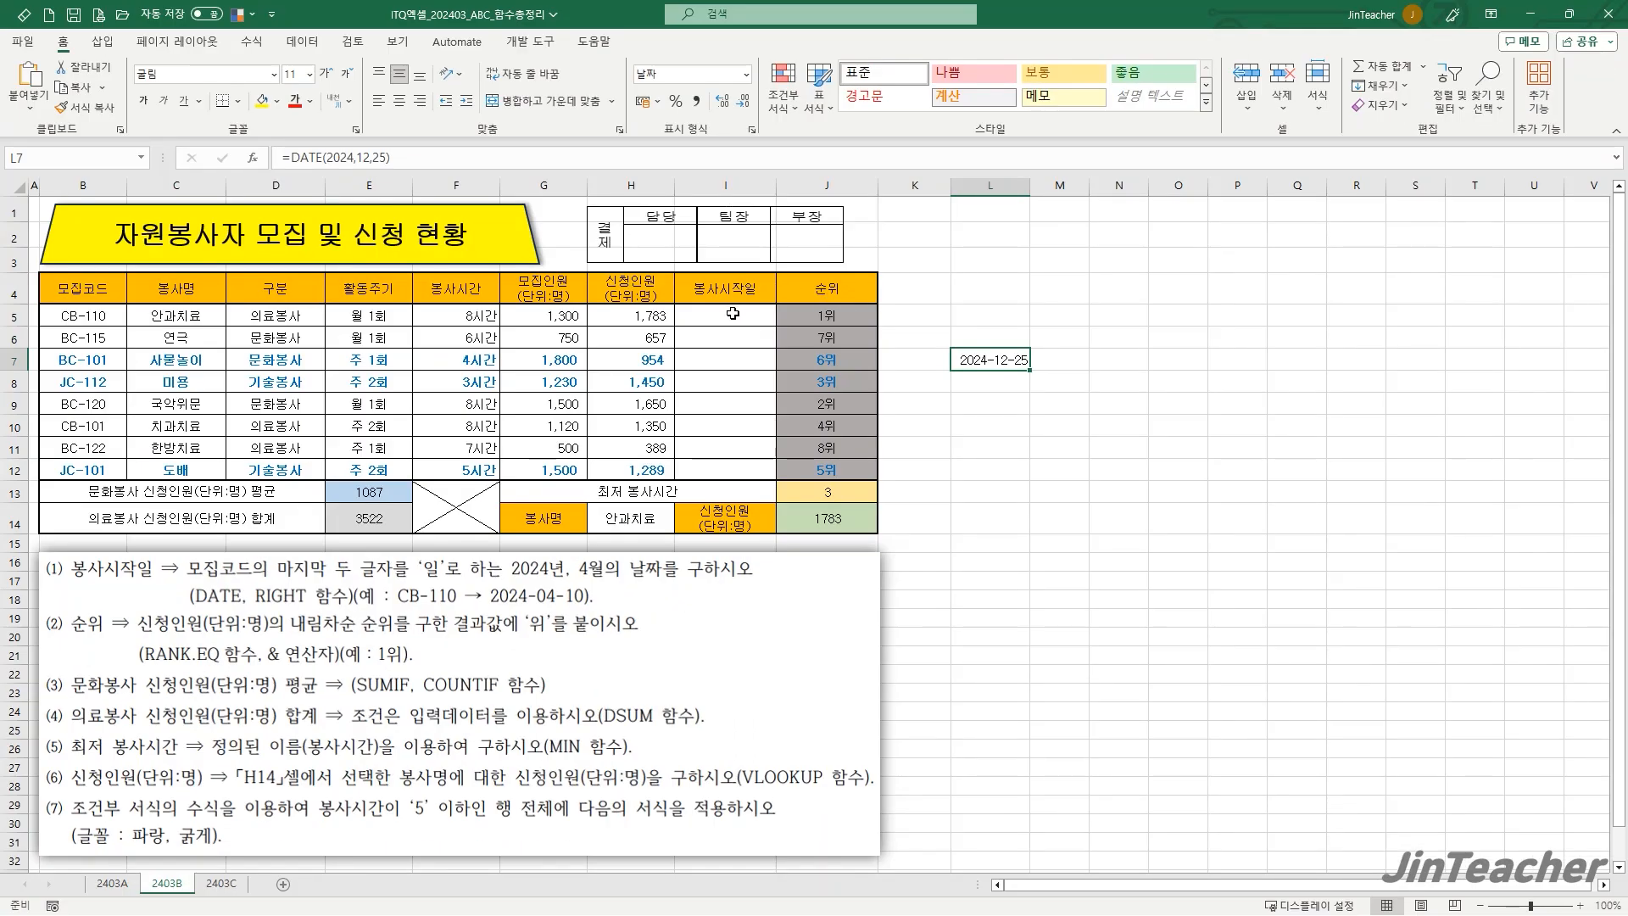
# - Insert the RIGHT function in cell I5 for the 봉사시작일
pyautogui.click(731, 315)
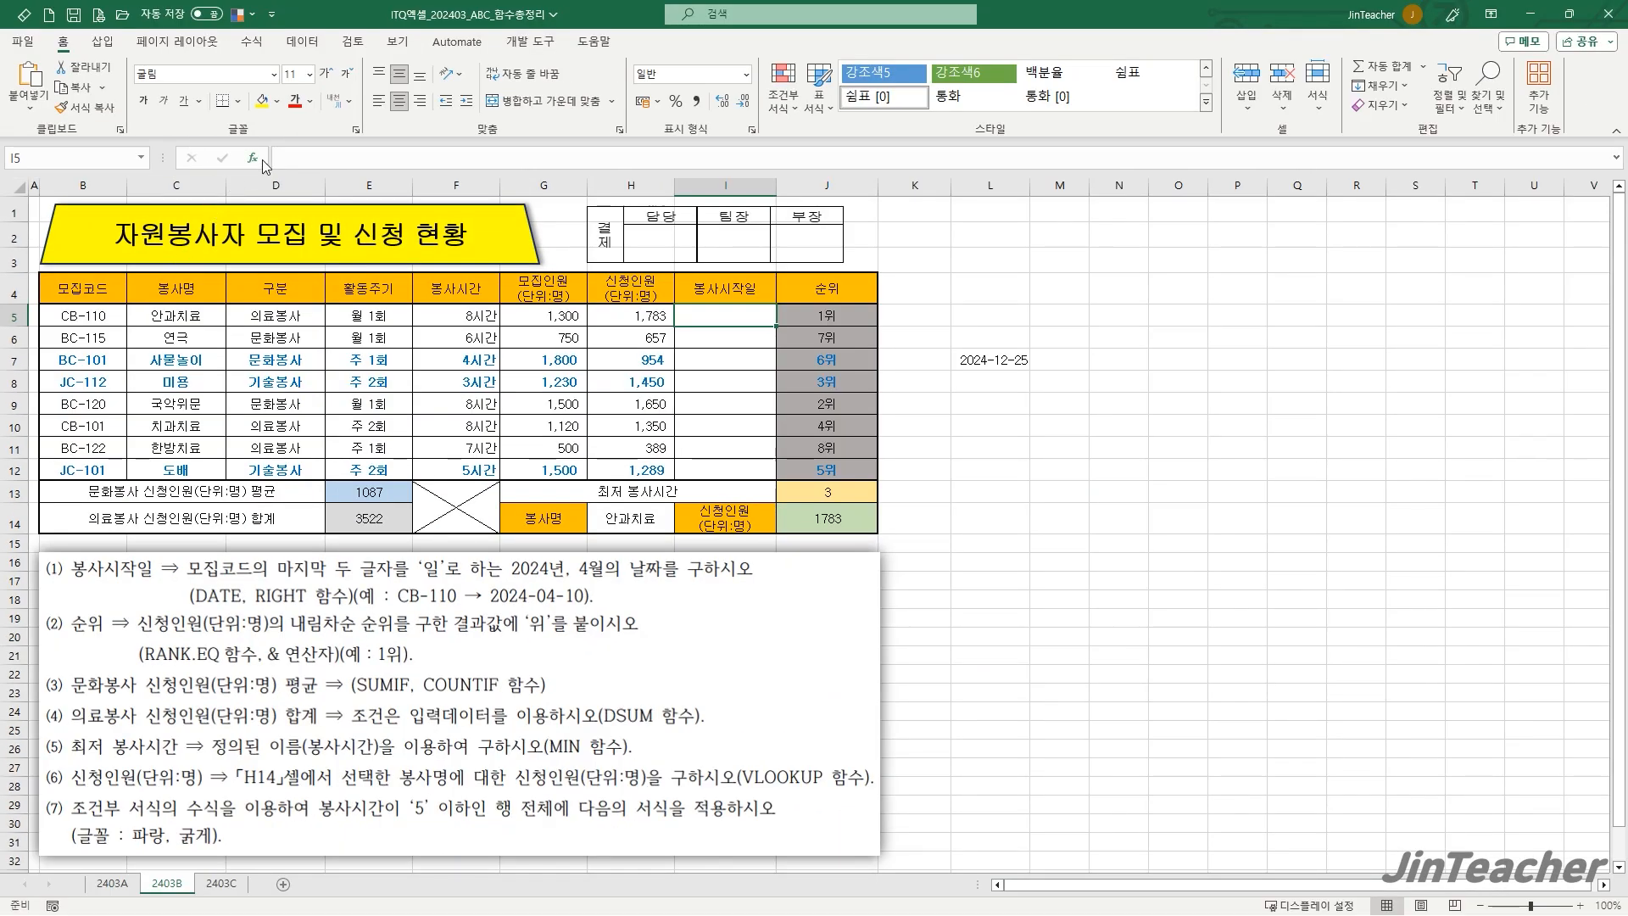
pyautogui.click(252, 159)
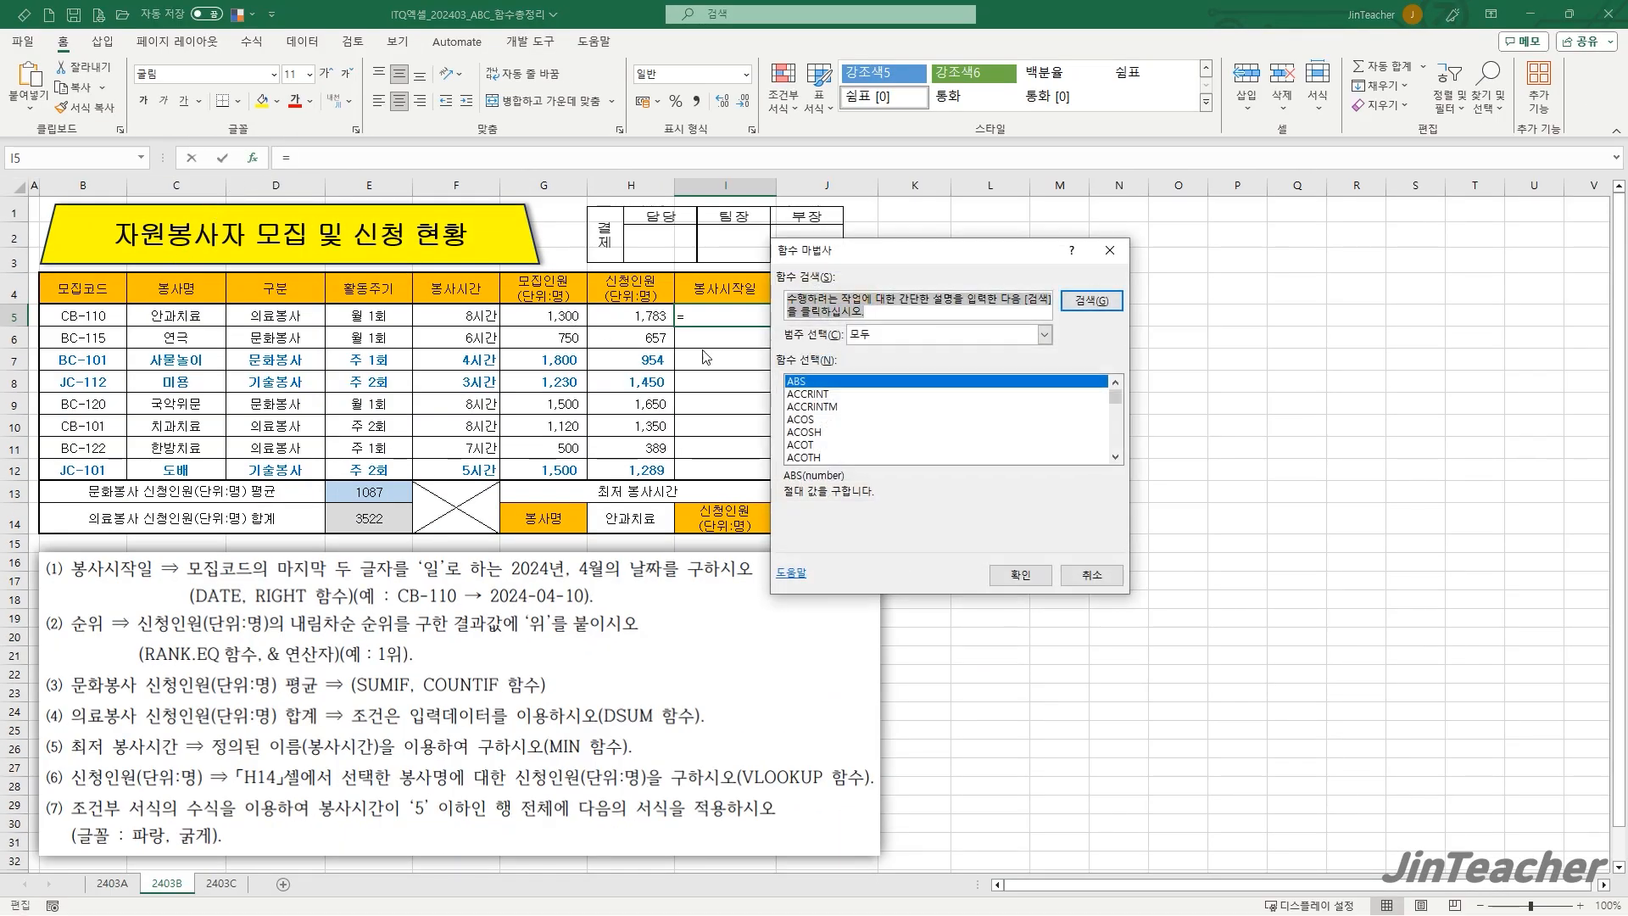
pyautogui.click(850, 411)
pyautogui.press('r')
pyautogui.scroll(-5, 855, 435)
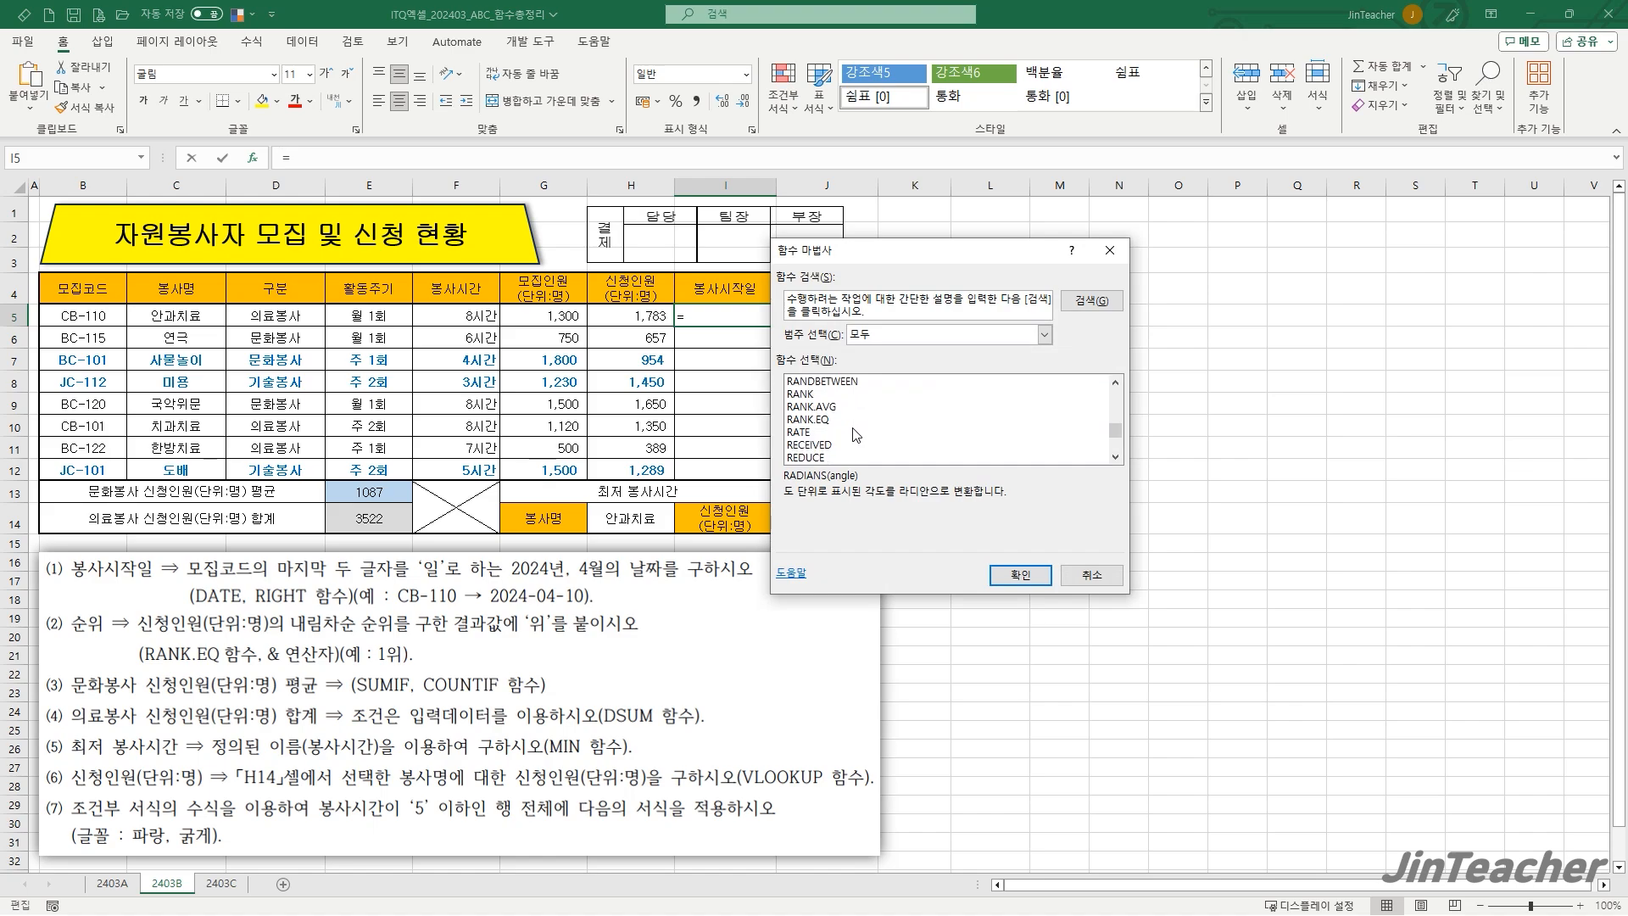
pyautogui.click(827, 434)
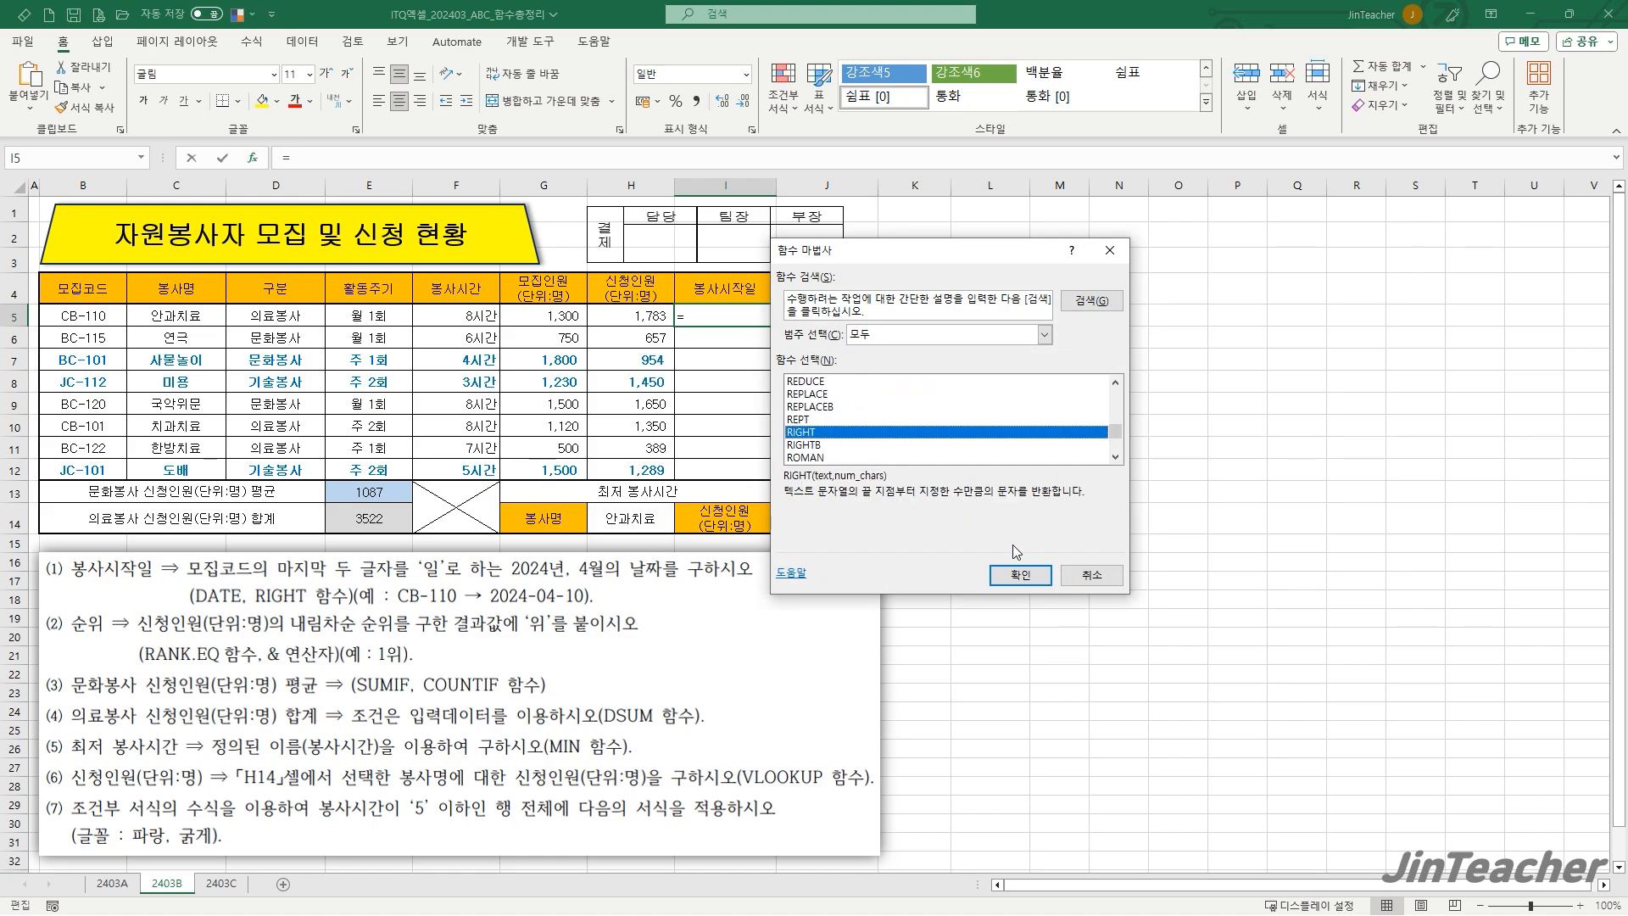
pyautogui.click(1020, 575)
# - Set RIGHT's Text to the 모집코드 in B5 and Num_chars to 2, and accept the function
pyautogui.moveTo(767, 466); pyautogui.dragTo(195, 444)
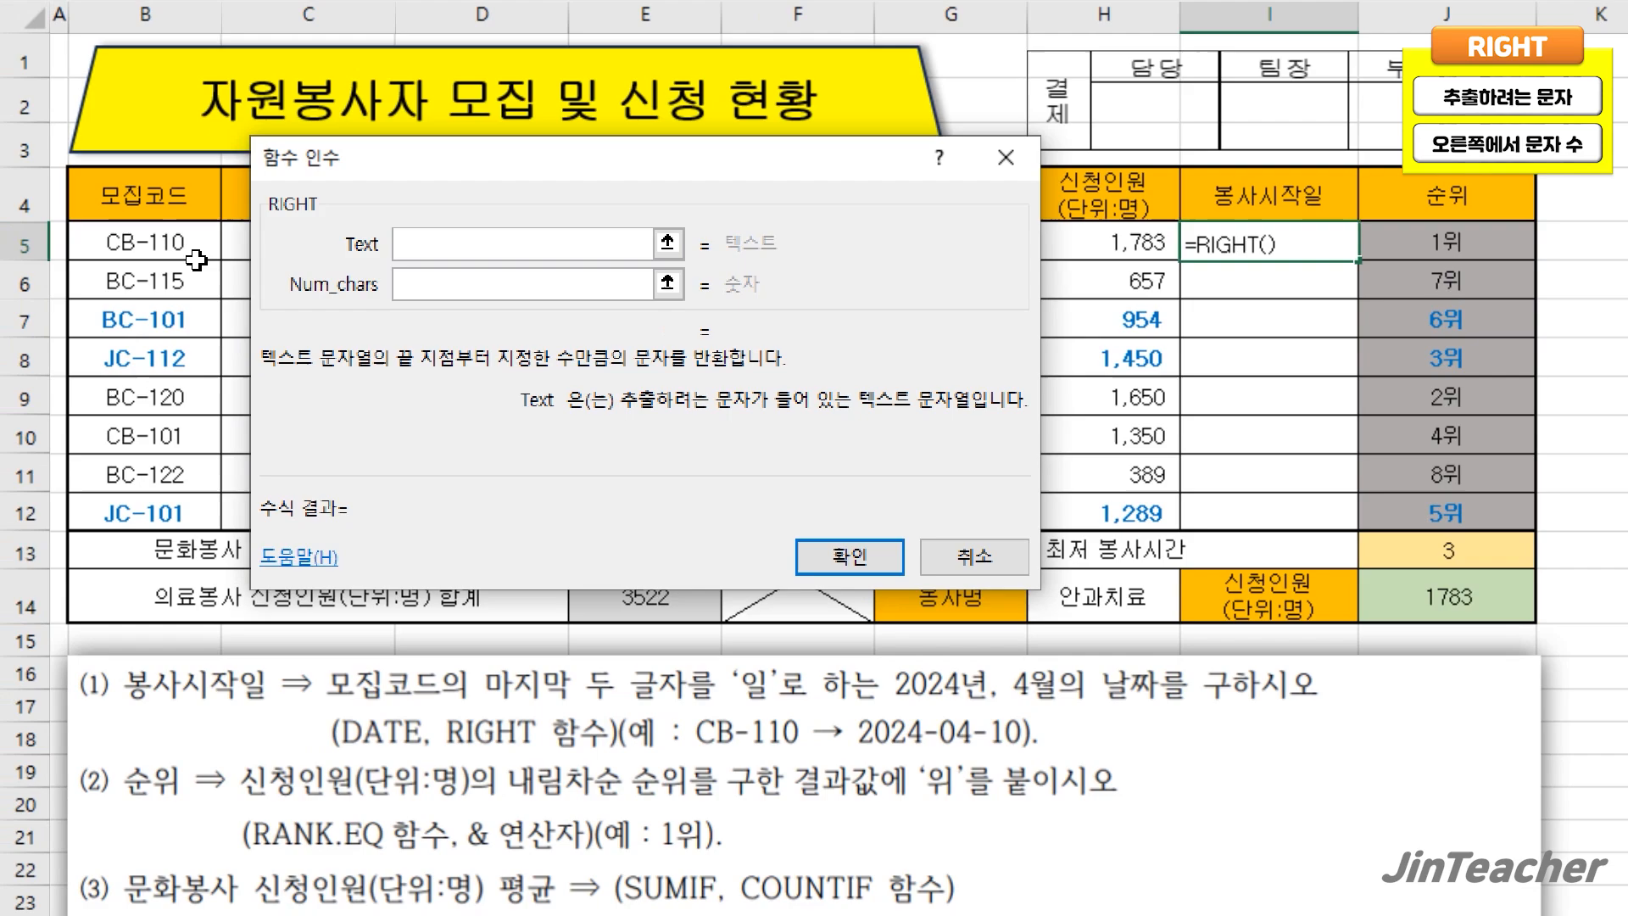
pyautogui.click(196, 260)
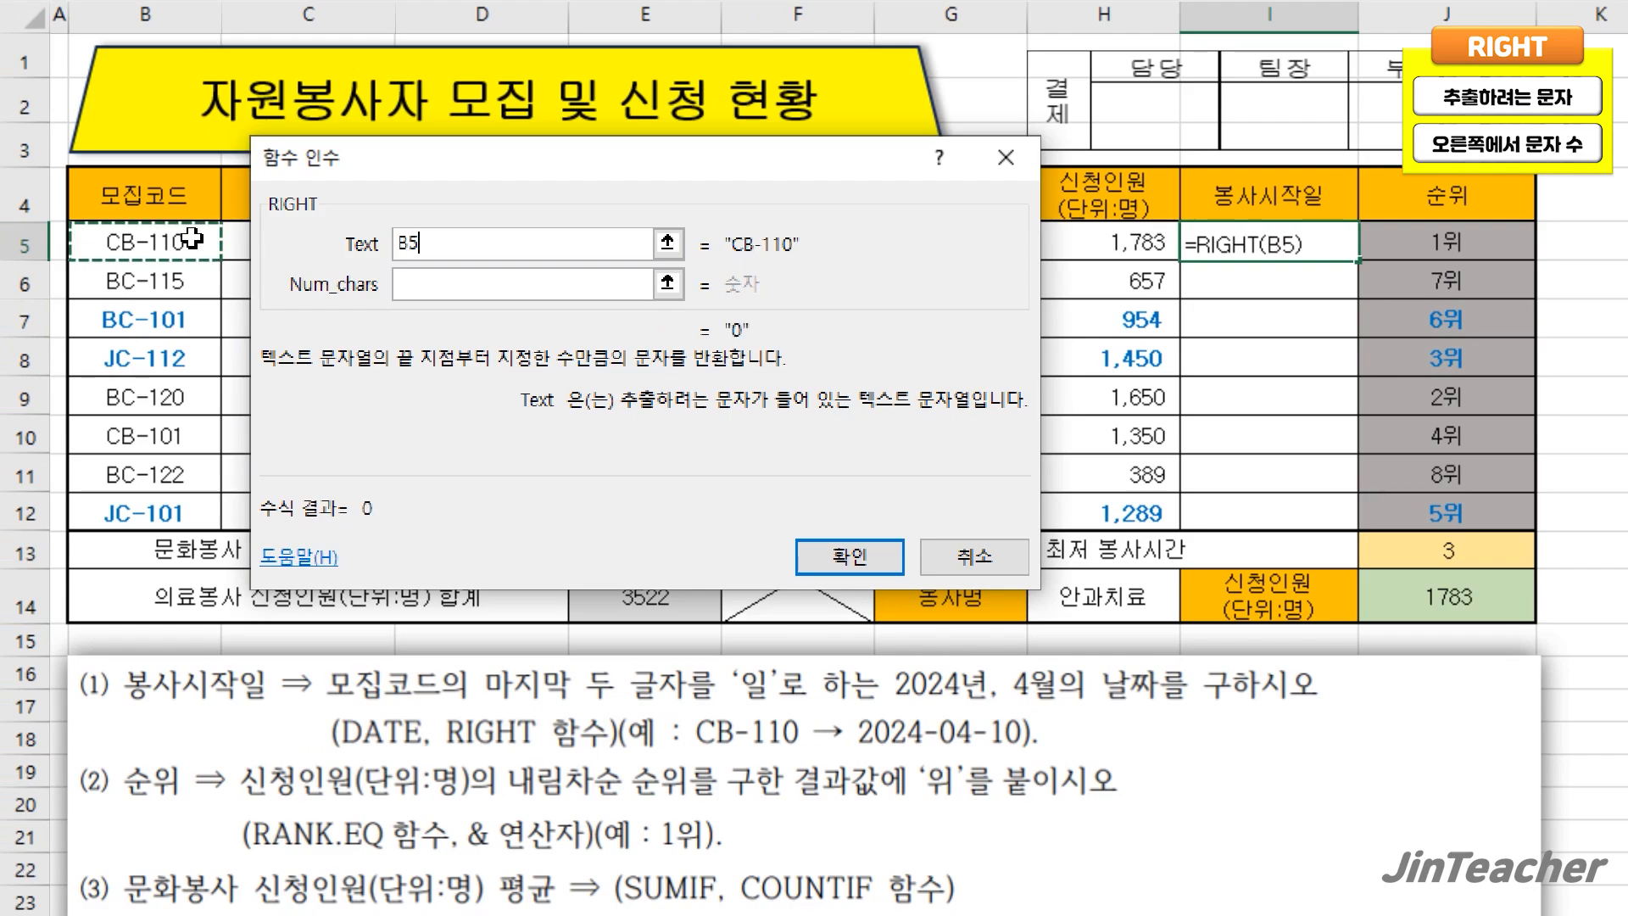
pyautogui.click(449, 277)
pyautogui.click(448, 277)
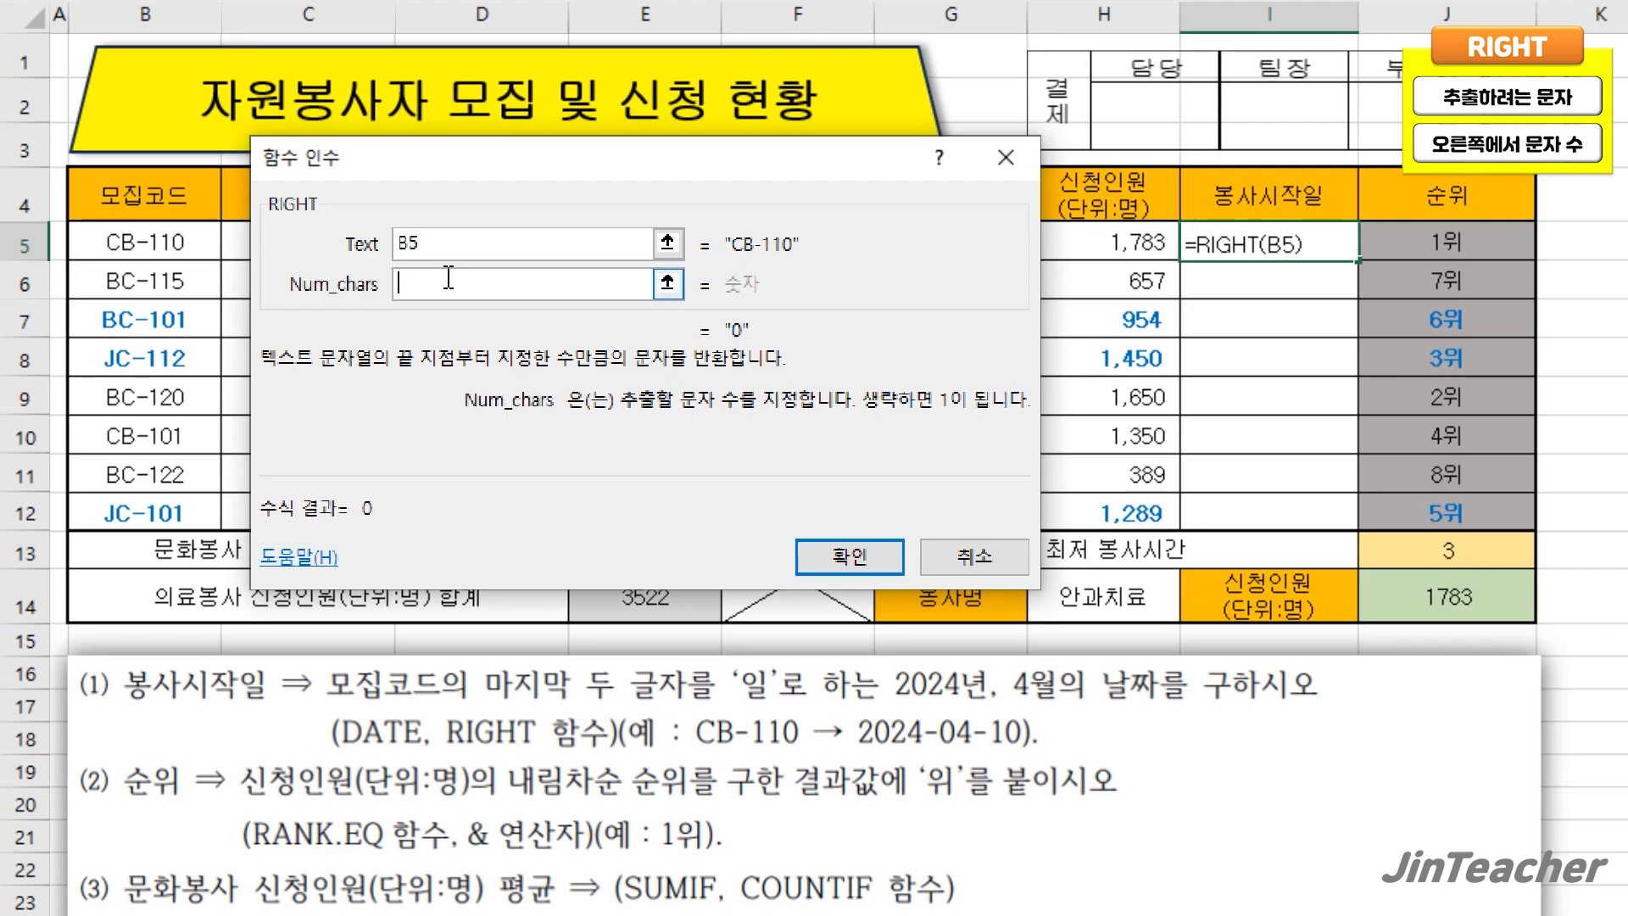
pyautogui.write('2')
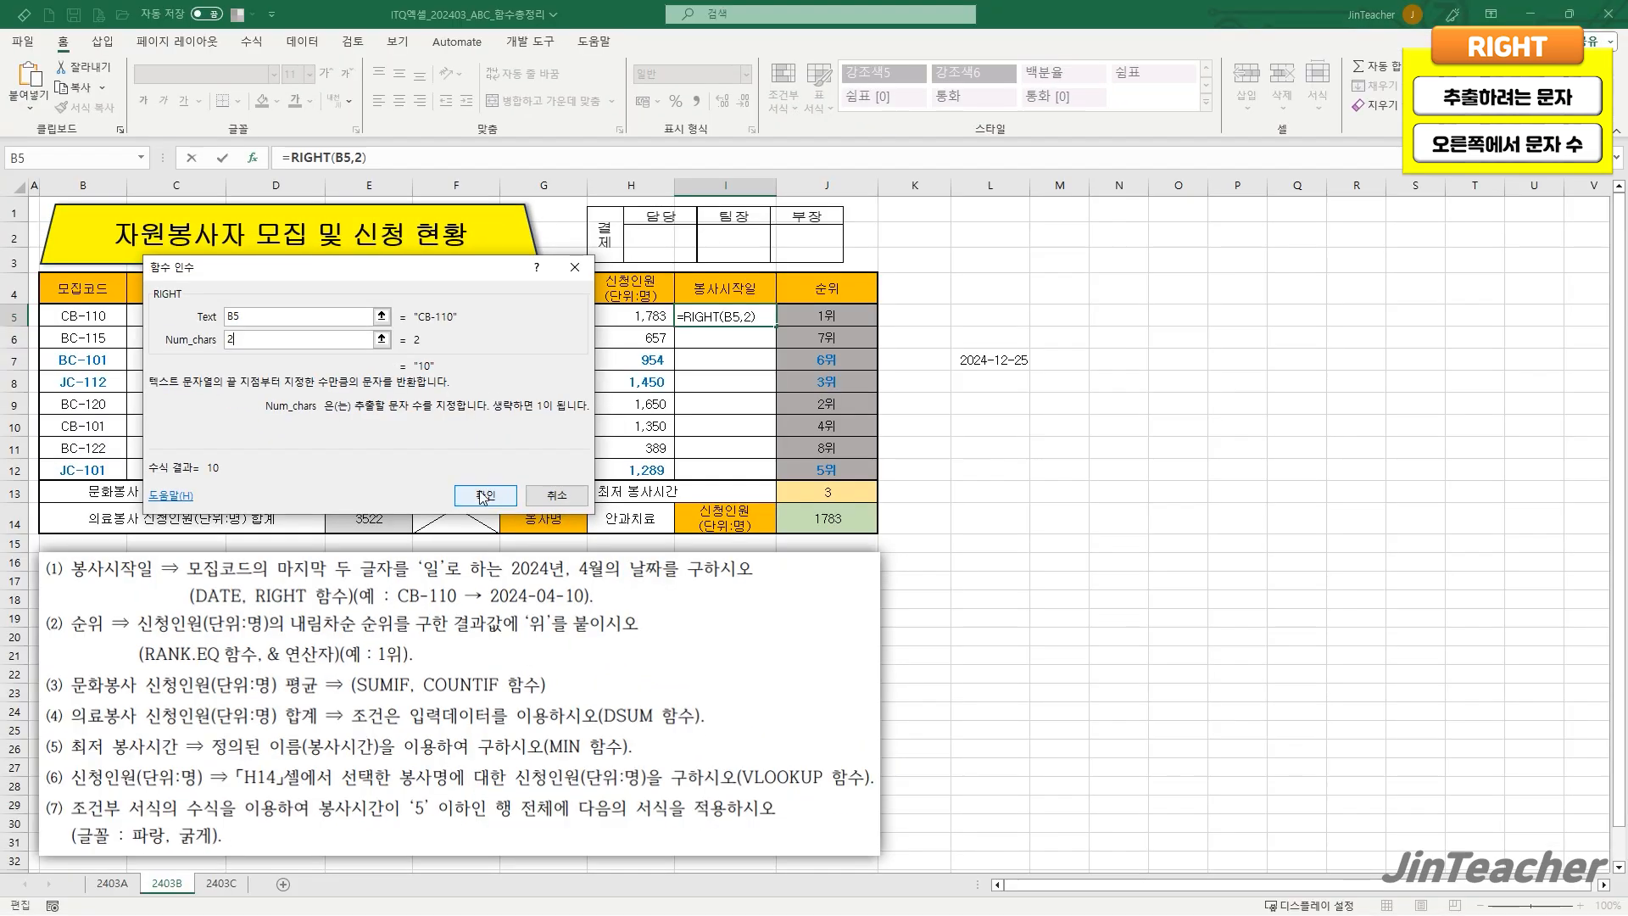
pyautogui.click(849, 556)
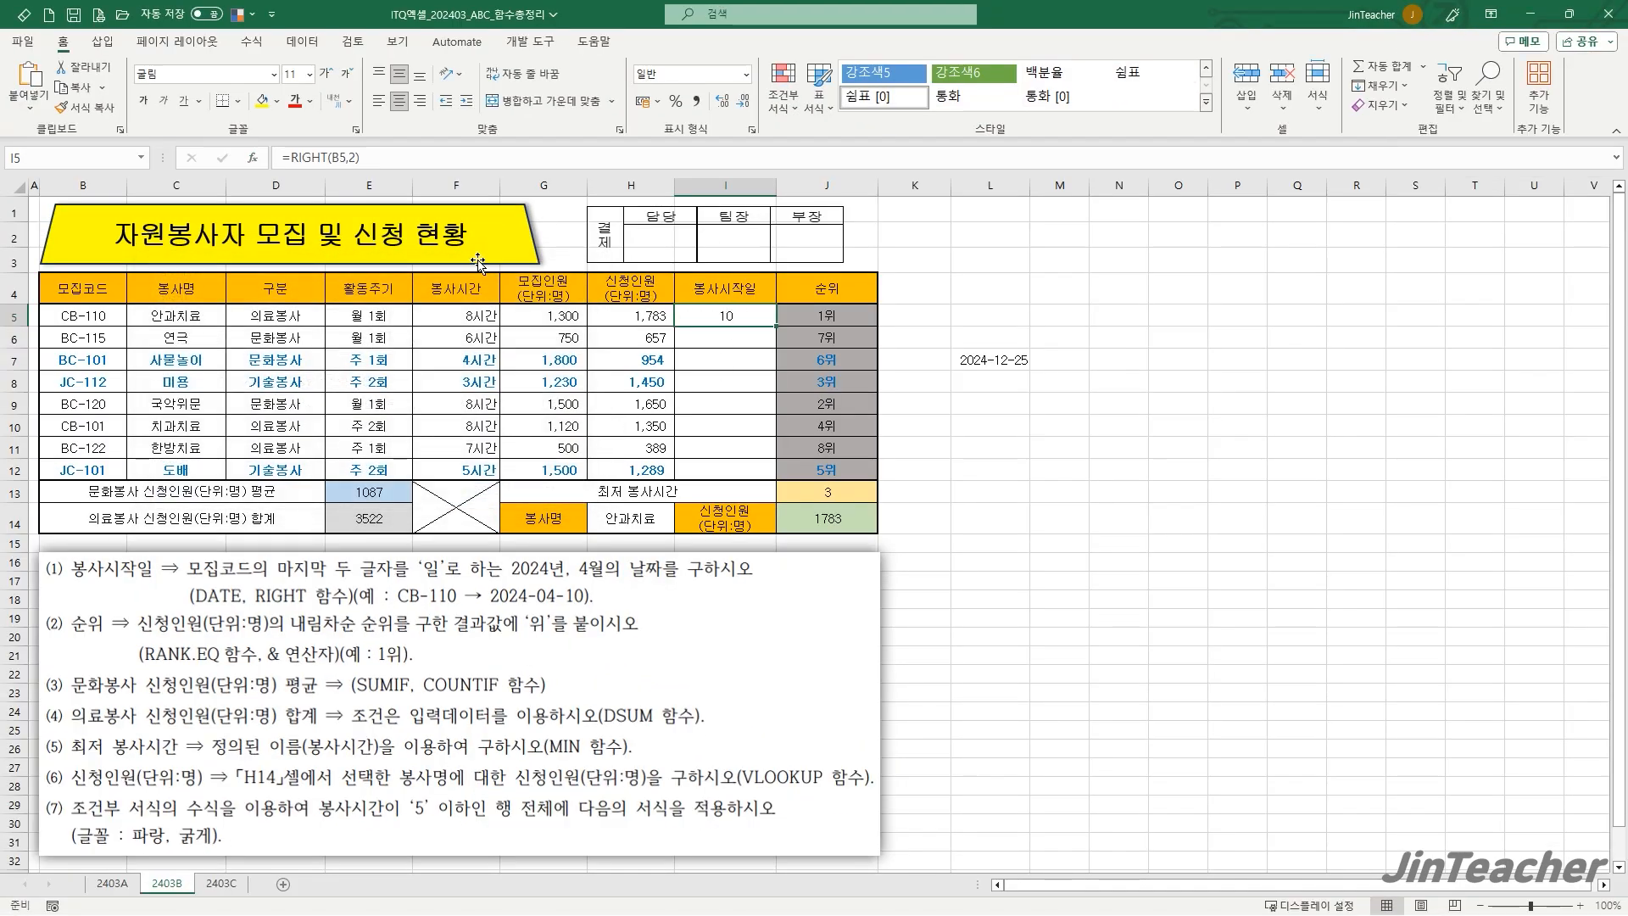
# - Cut RIGHT(B5,2) out of the I5 formula, keeping only the equals sign
pyautogui.moveTo(289, 158); pyautogui.dragTo(361, 157)
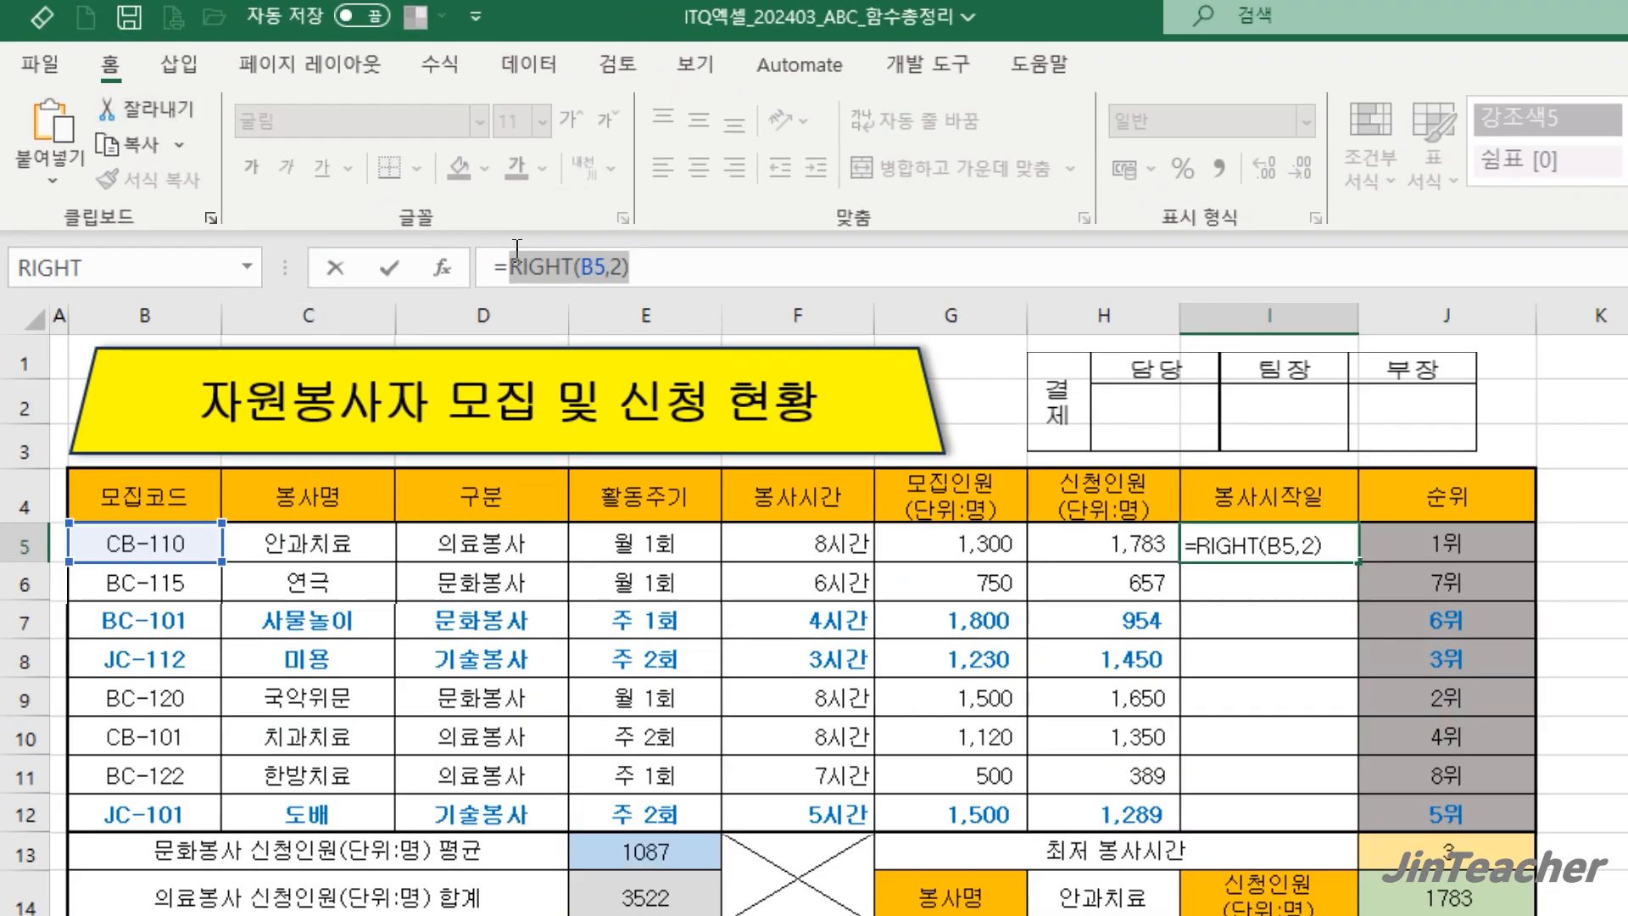
pyautogui.moveTo(509, 265); pyautogui.dragTo(662, 274)
pyautogui.click(149, 109)
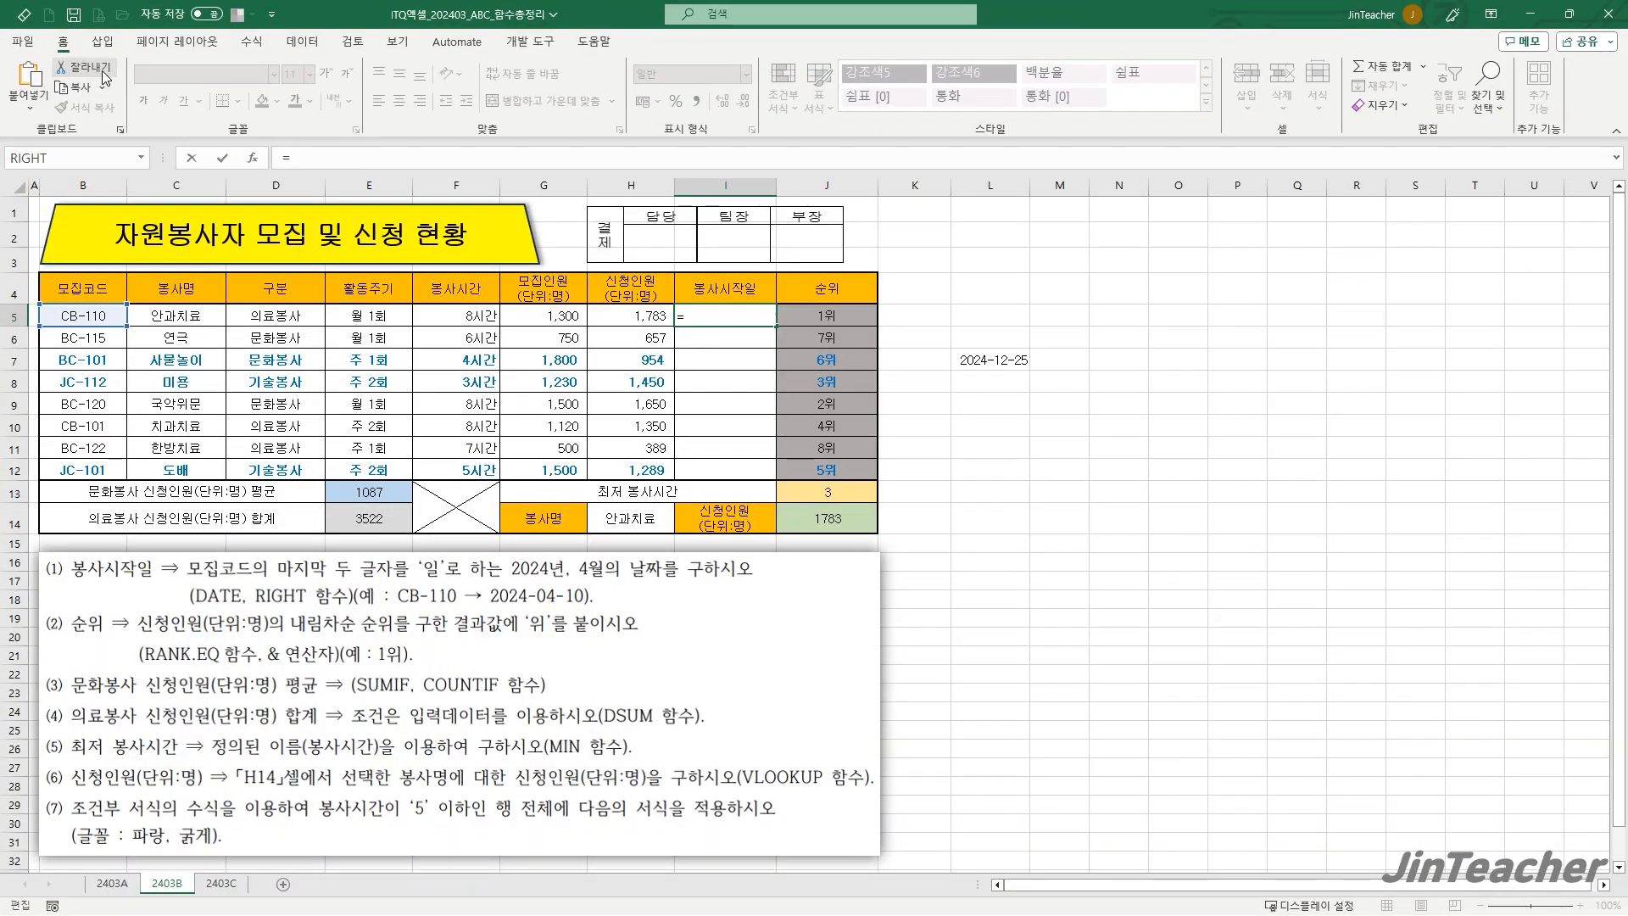
# - Insert the DATE function in cell I5 after the equals sign
pyautogui.click(253, 158)
pyautogui.click(367, 379)
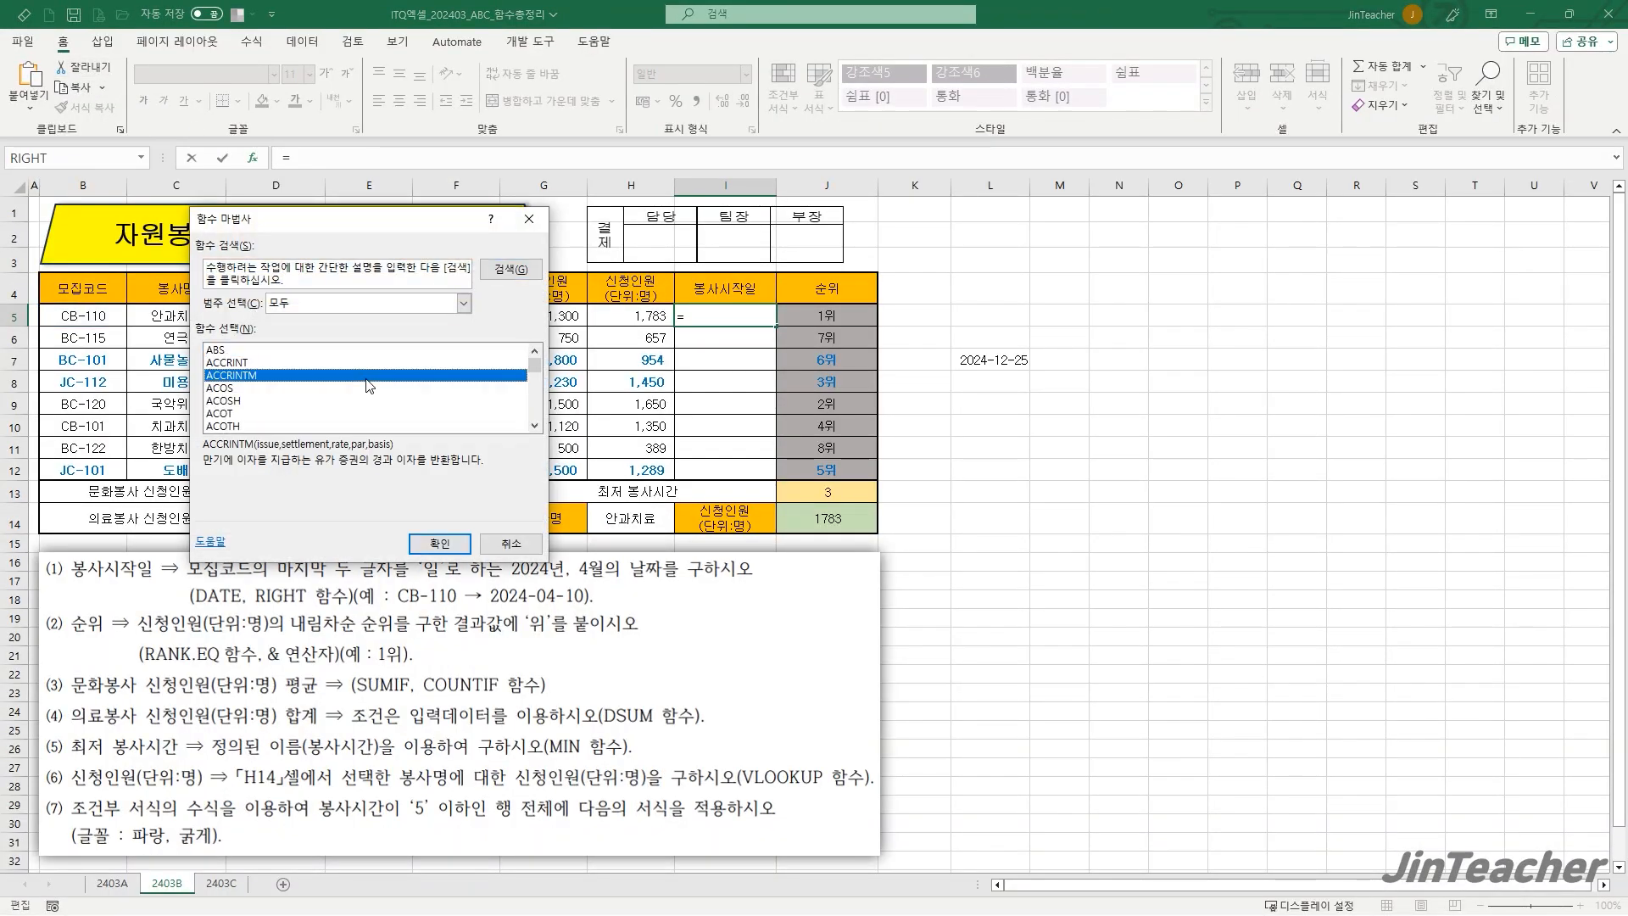
pyautogui.press('d')
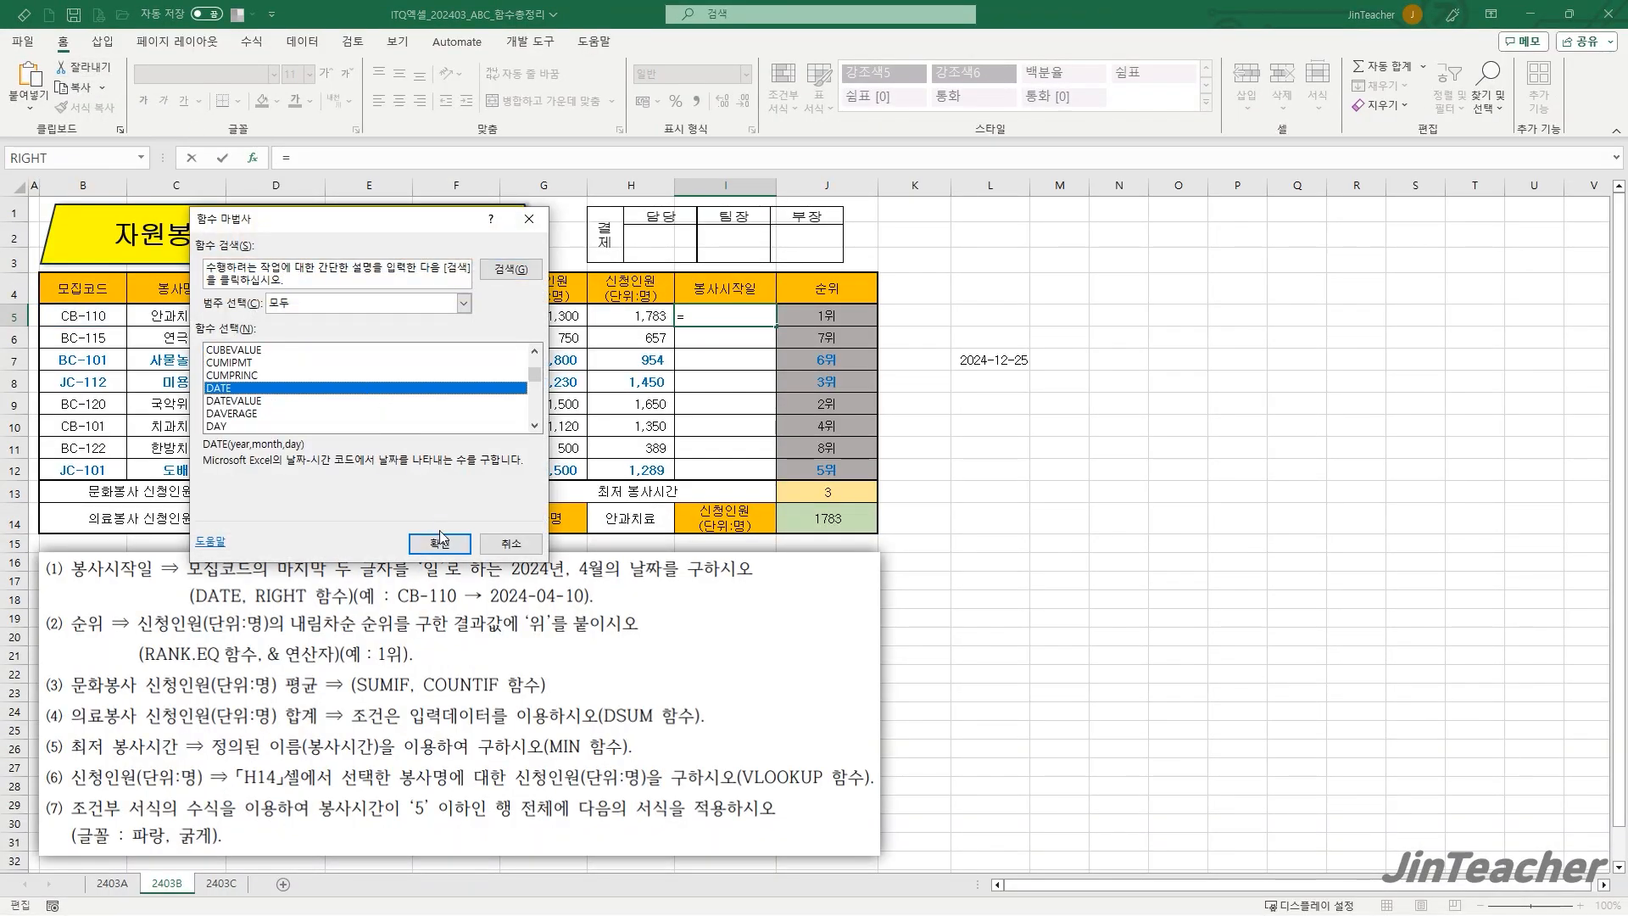
pyautogui.click(440, 540)
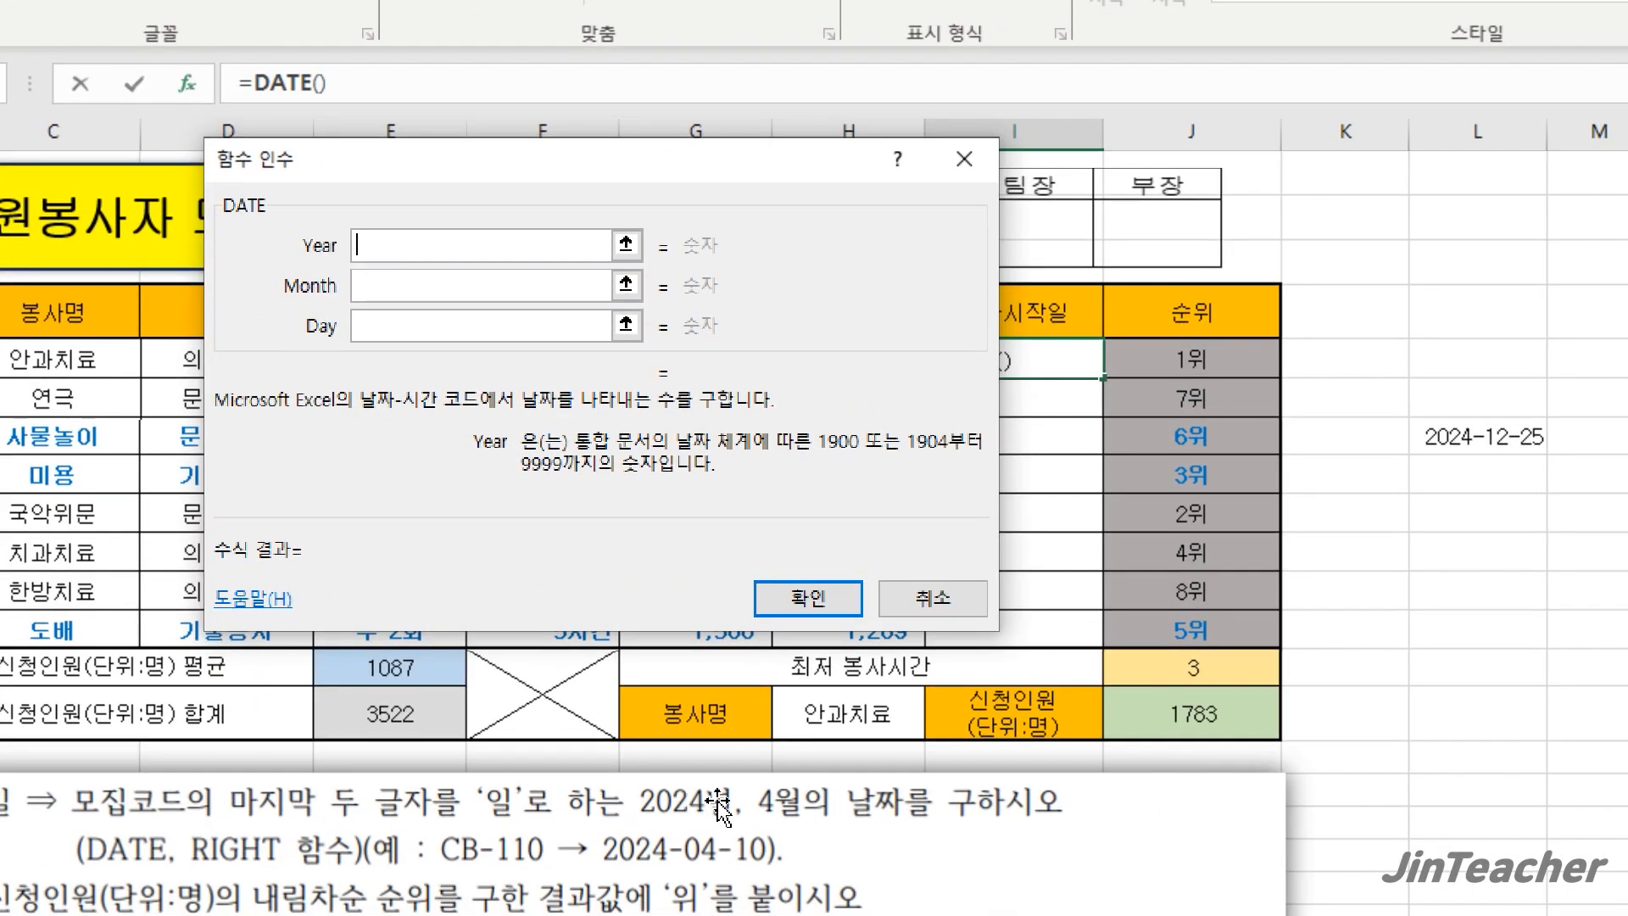
# - Set DATE's Year to 2024 and Month to 4, paste RIGHT(B5,2) as the Day, and accept the function
pyautogui.write('2024')
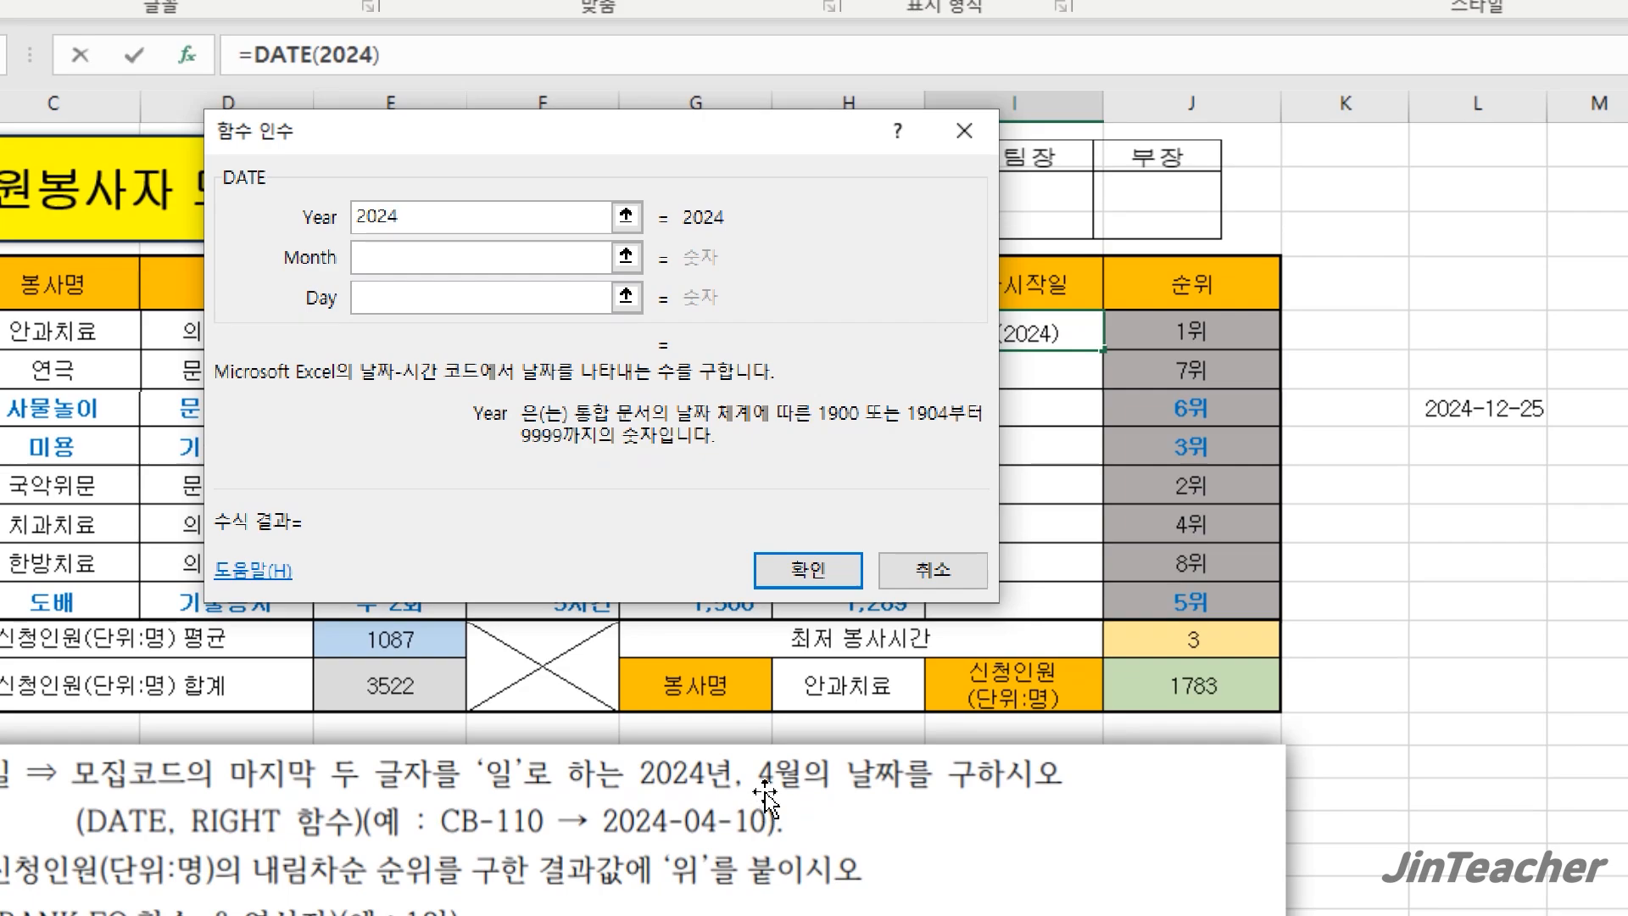
pyautogui.click(421, 257)
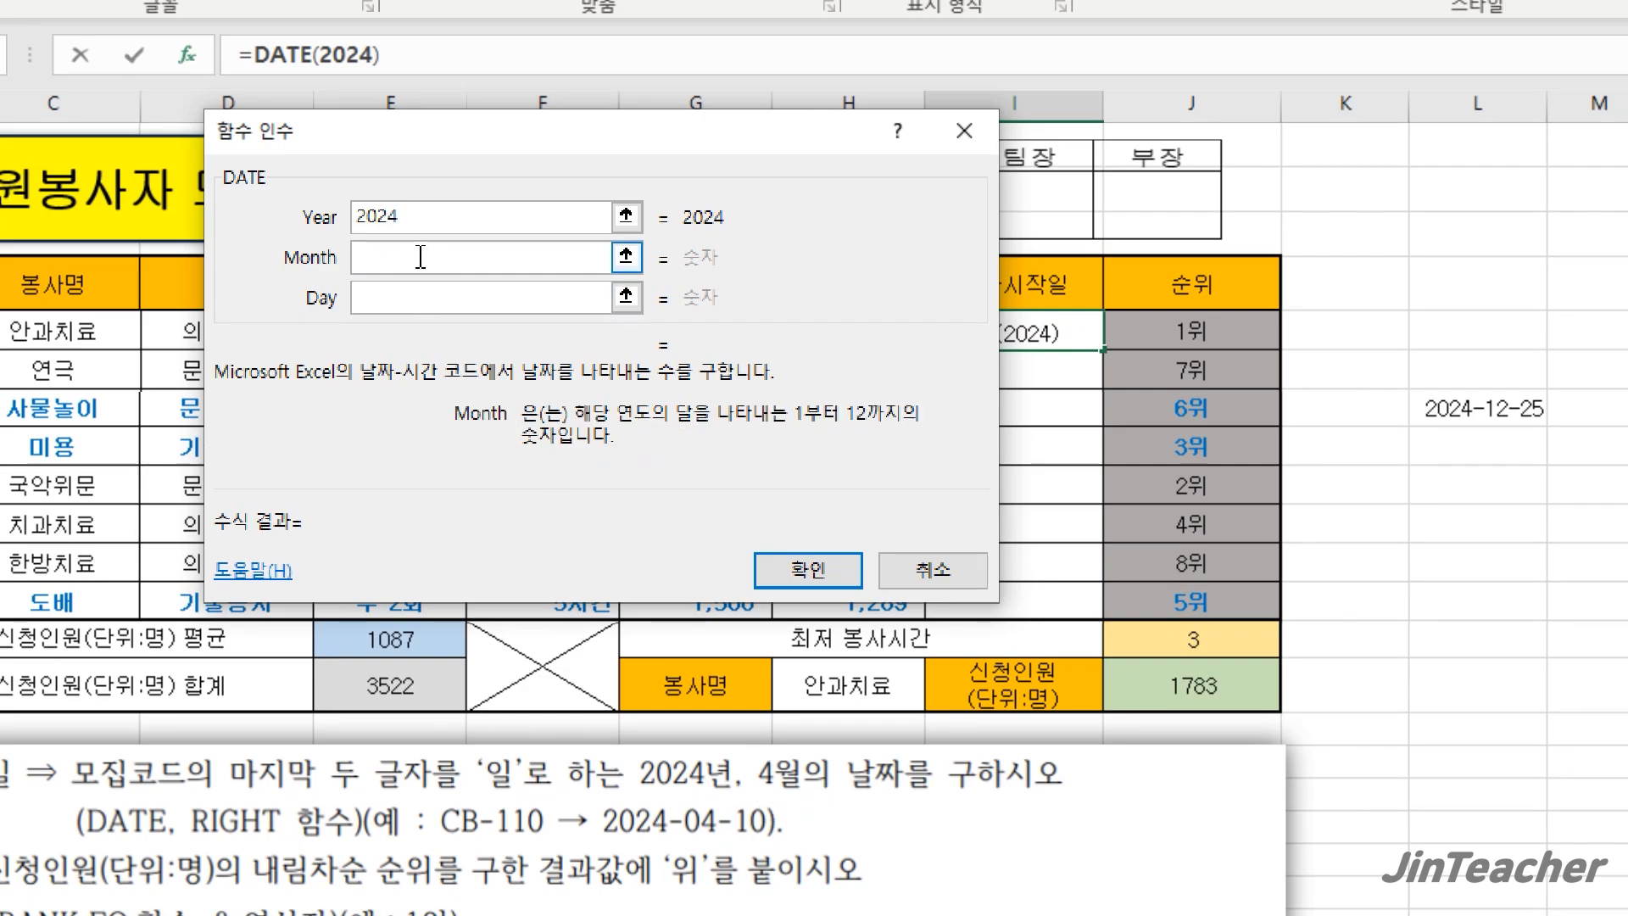
pyautogui.write('4')
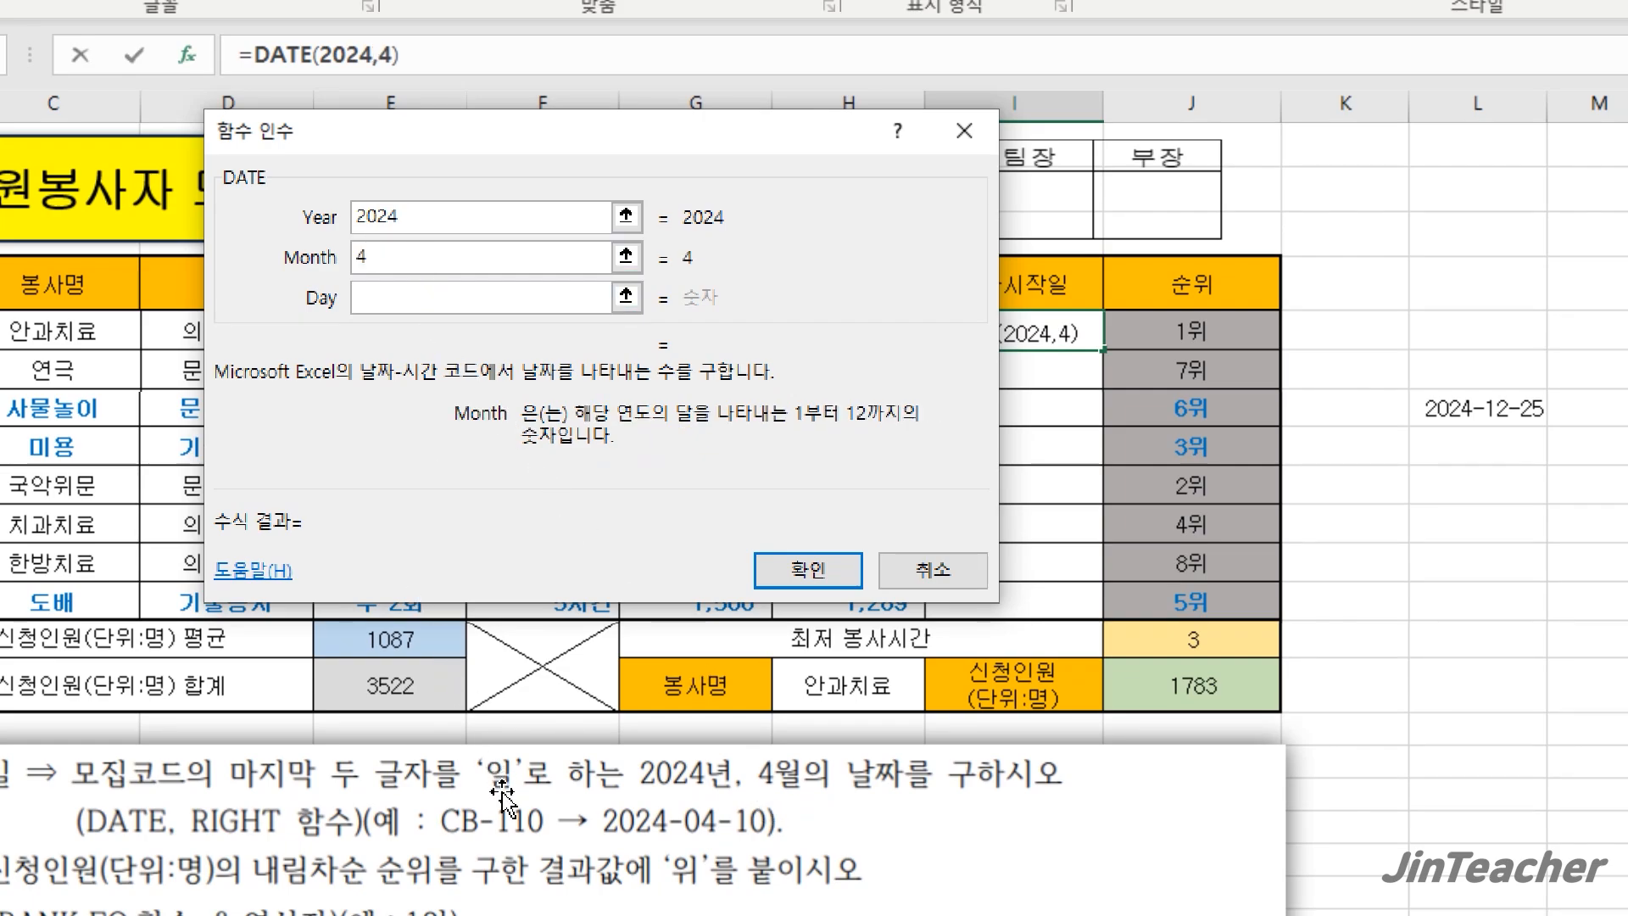
pyautogui.click(425, 297)
pyautogui.rightClick(424, 297)
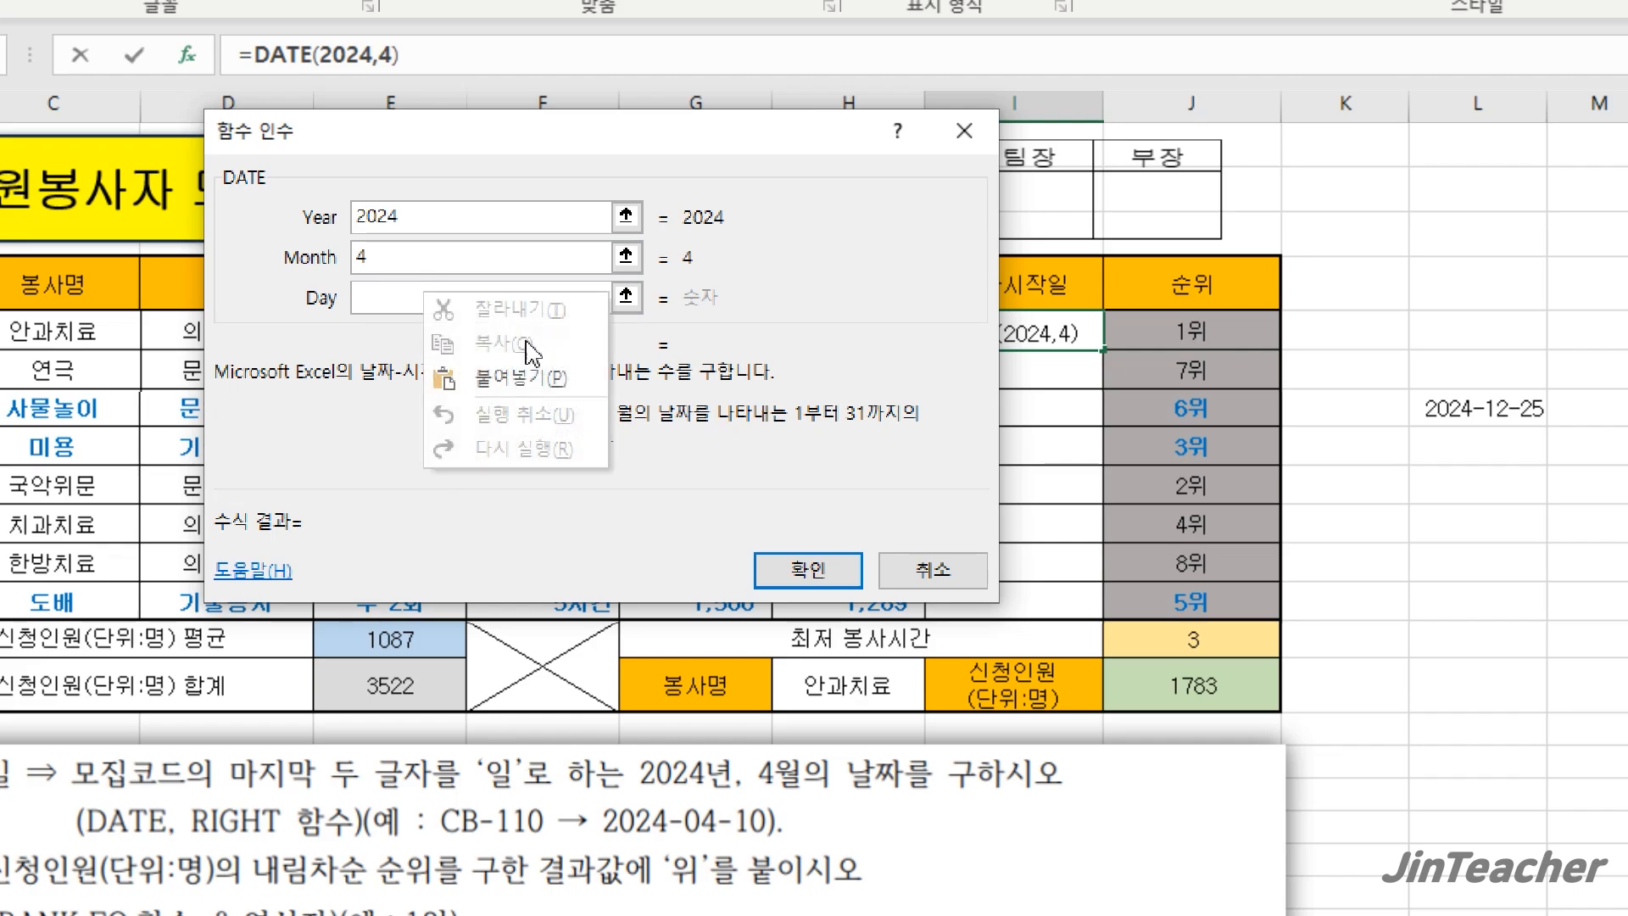
pyautogui.click(544, 375)
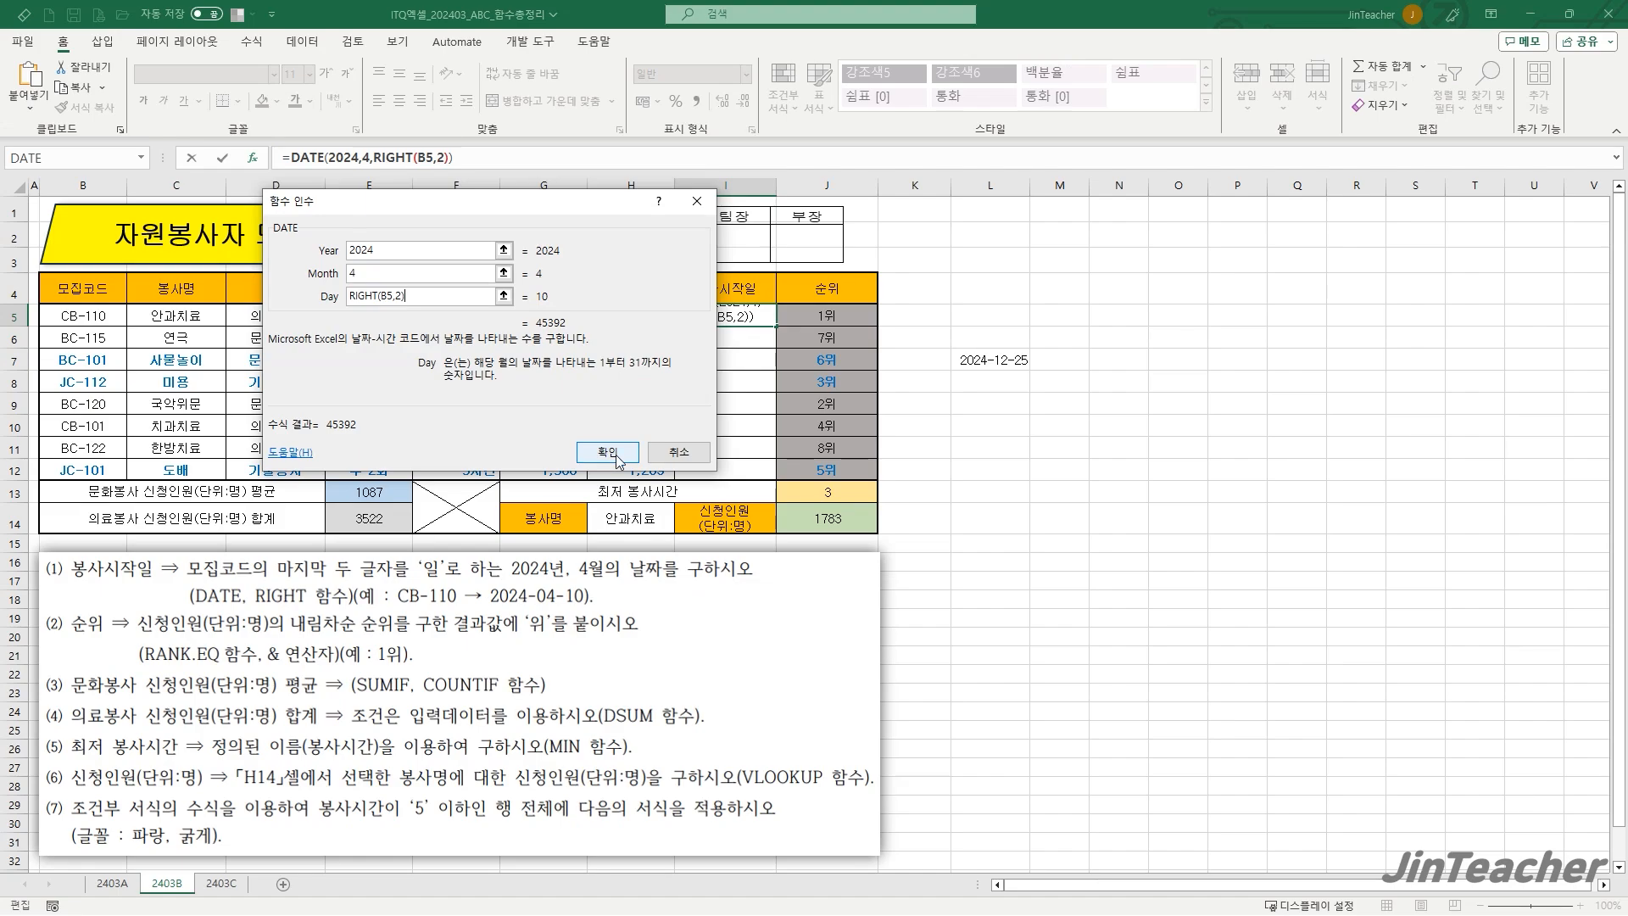
pyautogui.press('Return')
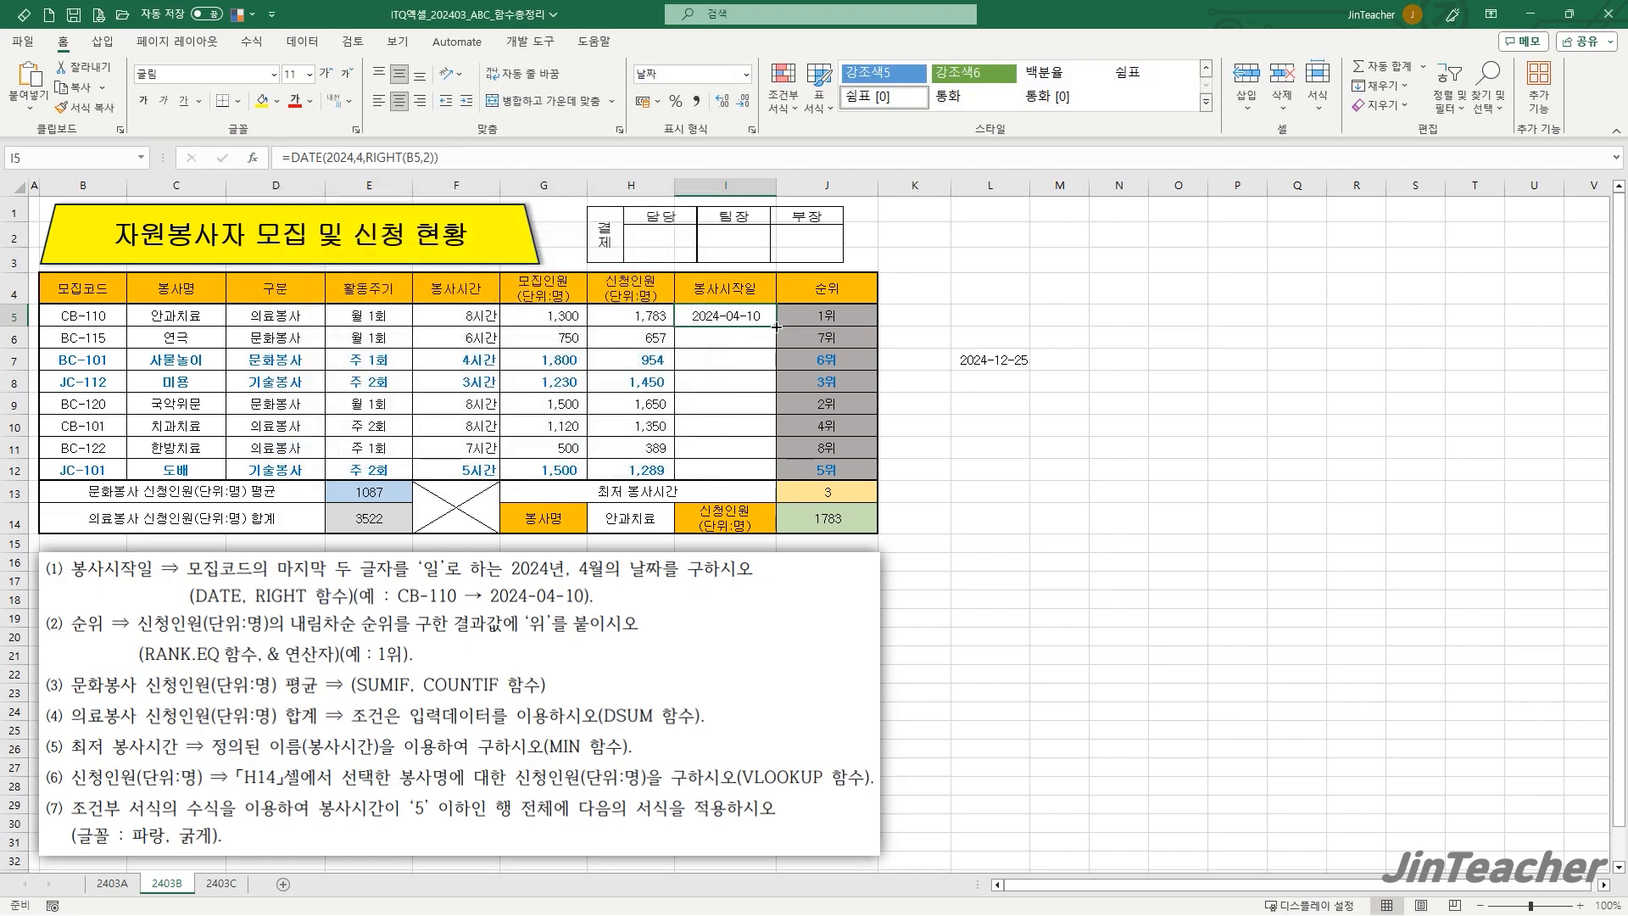
# - Fill the I5 봉사시작일 formula down through I12 without formatting
pyautogui.moveTo(776, 326); pyautogui.dragTo(778, 476)
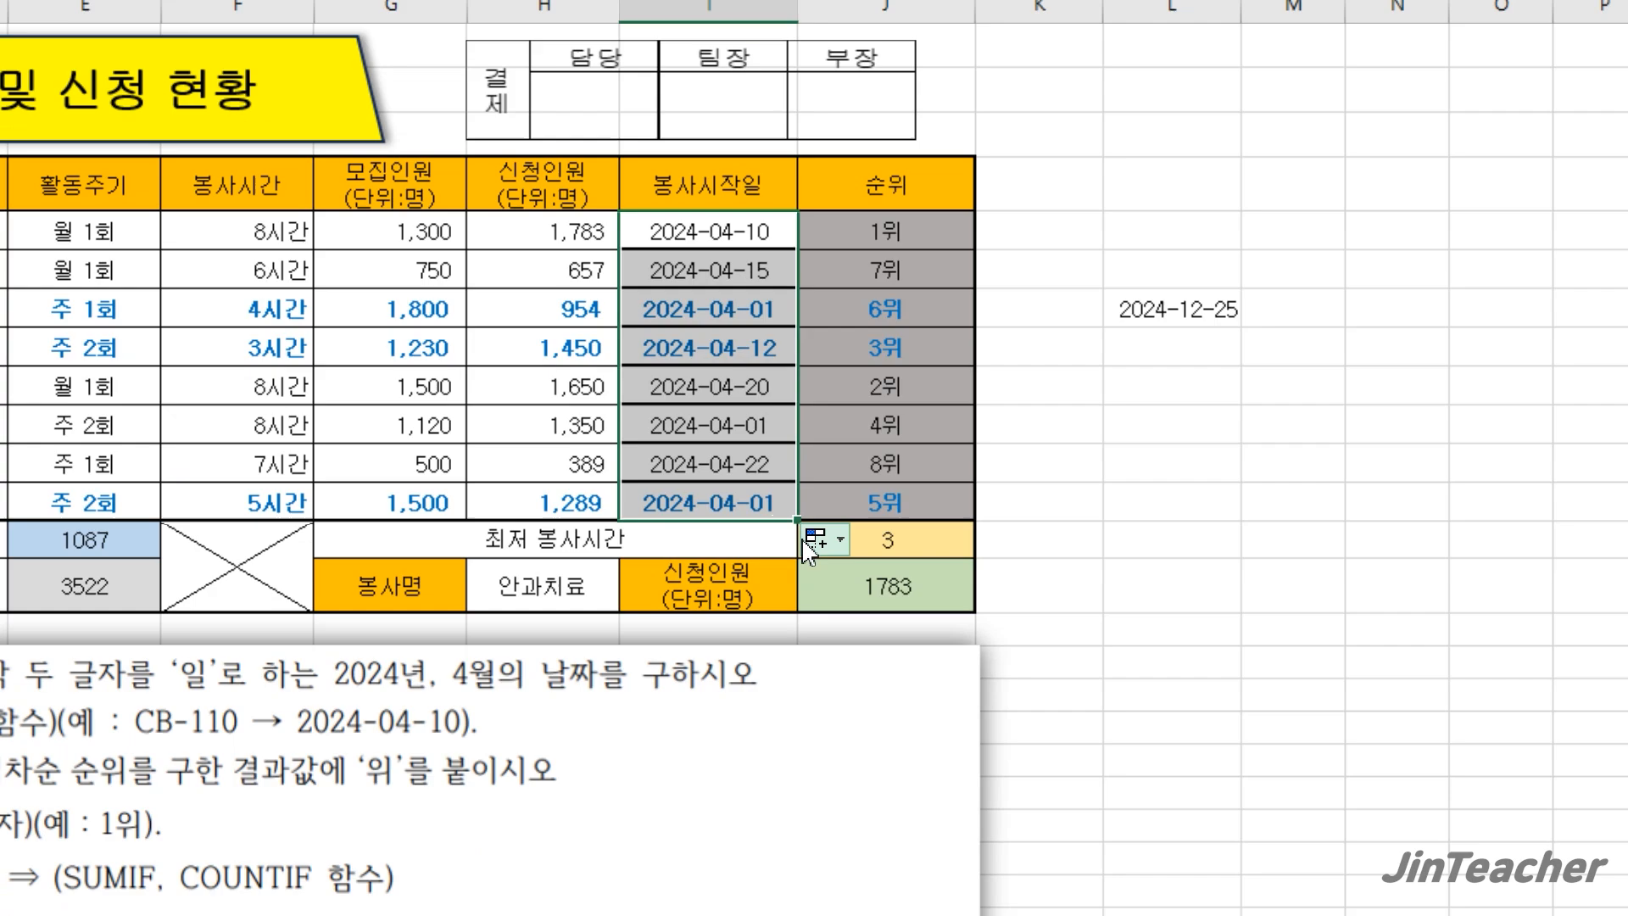
pyautogui.click(787, 493)
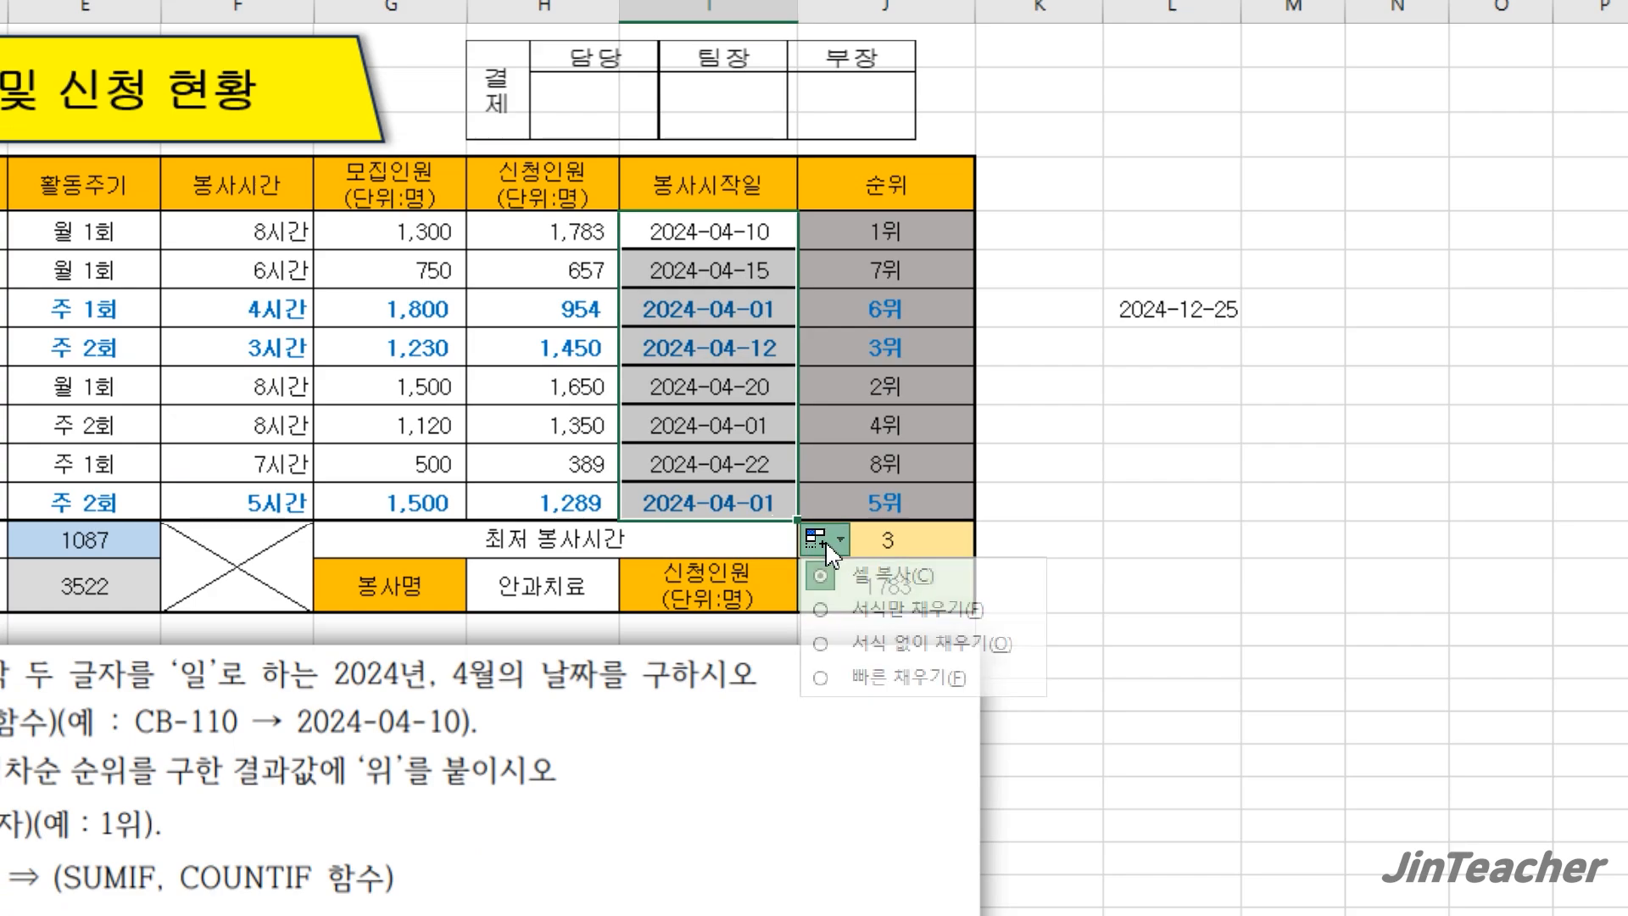
pyautogui.click(871, 657)
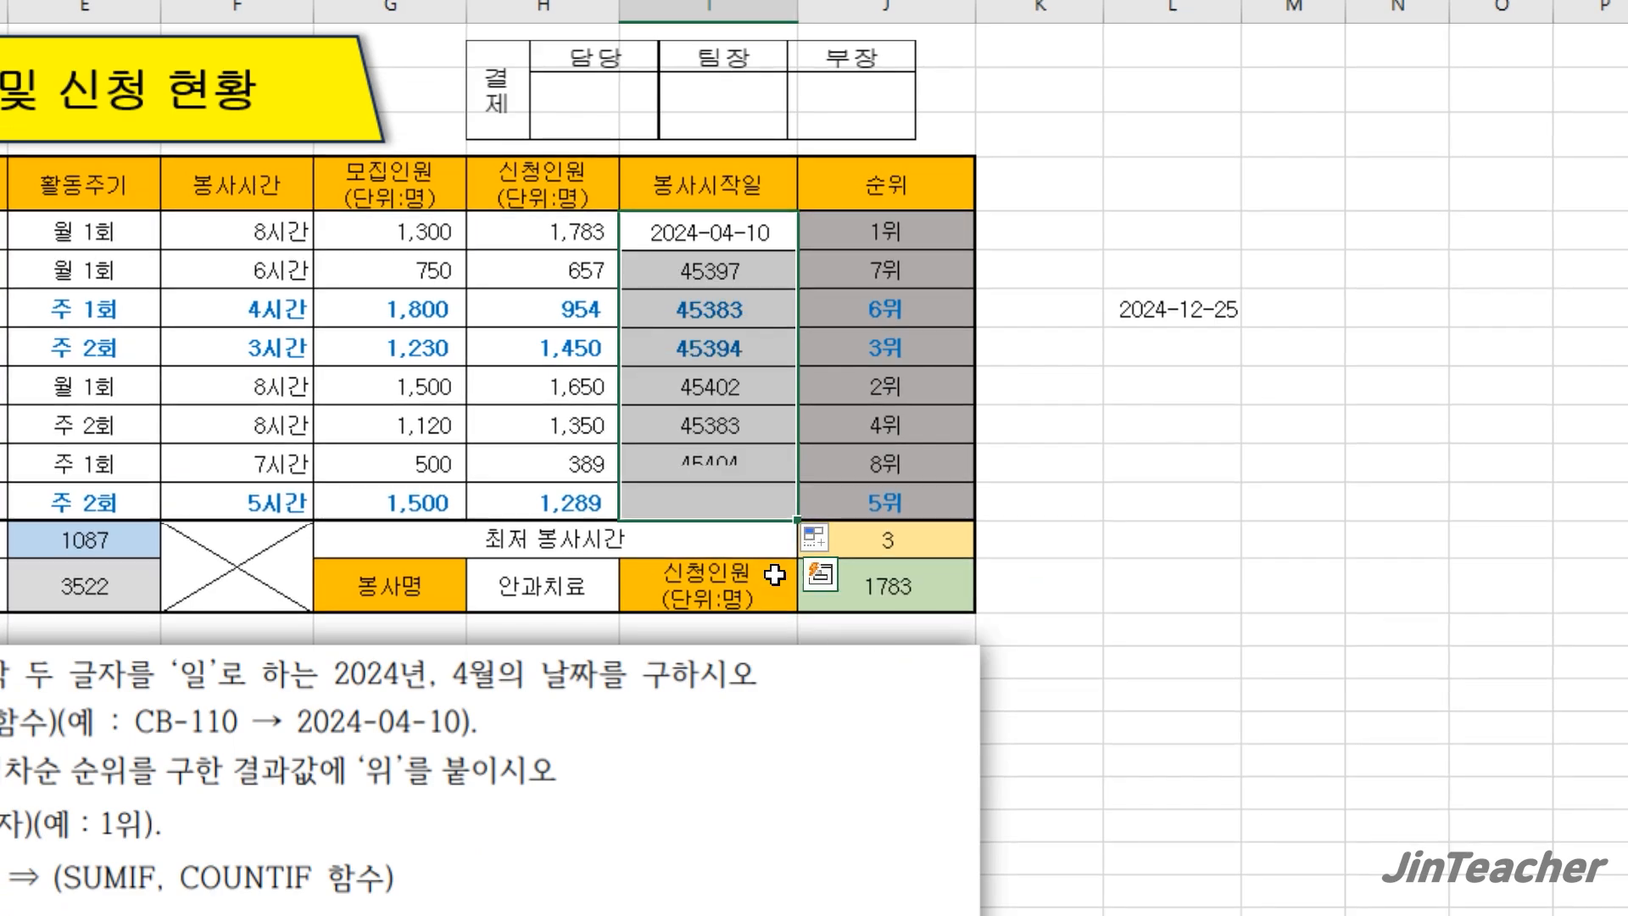
pyautogui.click(749, 504)
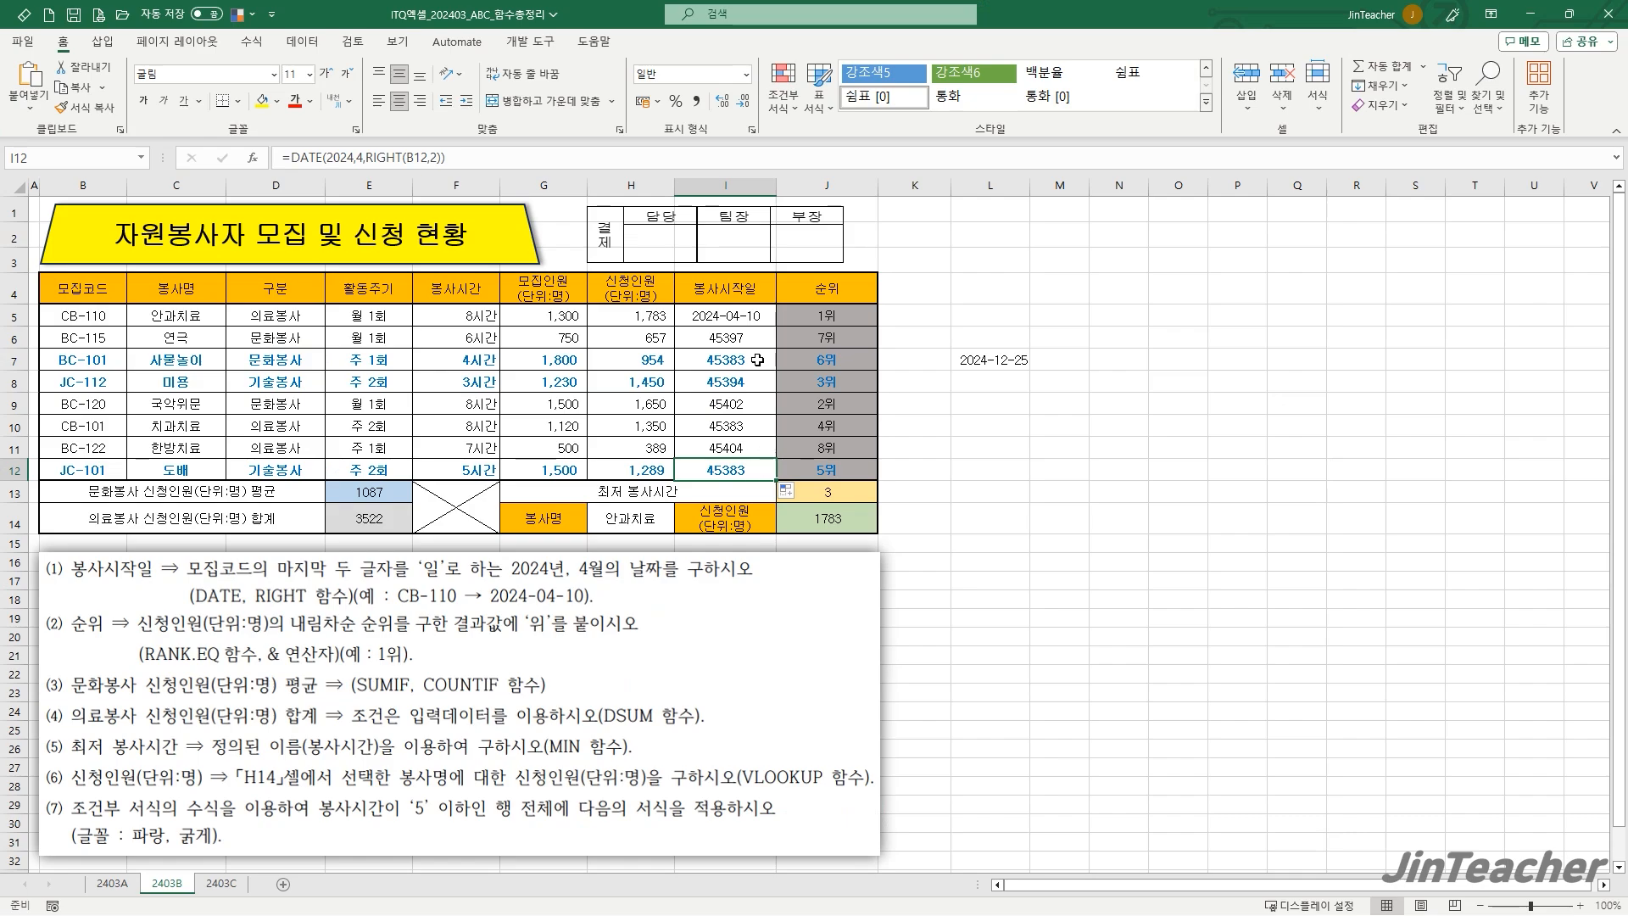
# - Format the 봉사시작일 cells I5:I12 with the short date format 간단한 날짜
pyautogui.moveTo(751, 327); pyautogui.dragTo(745, 460)
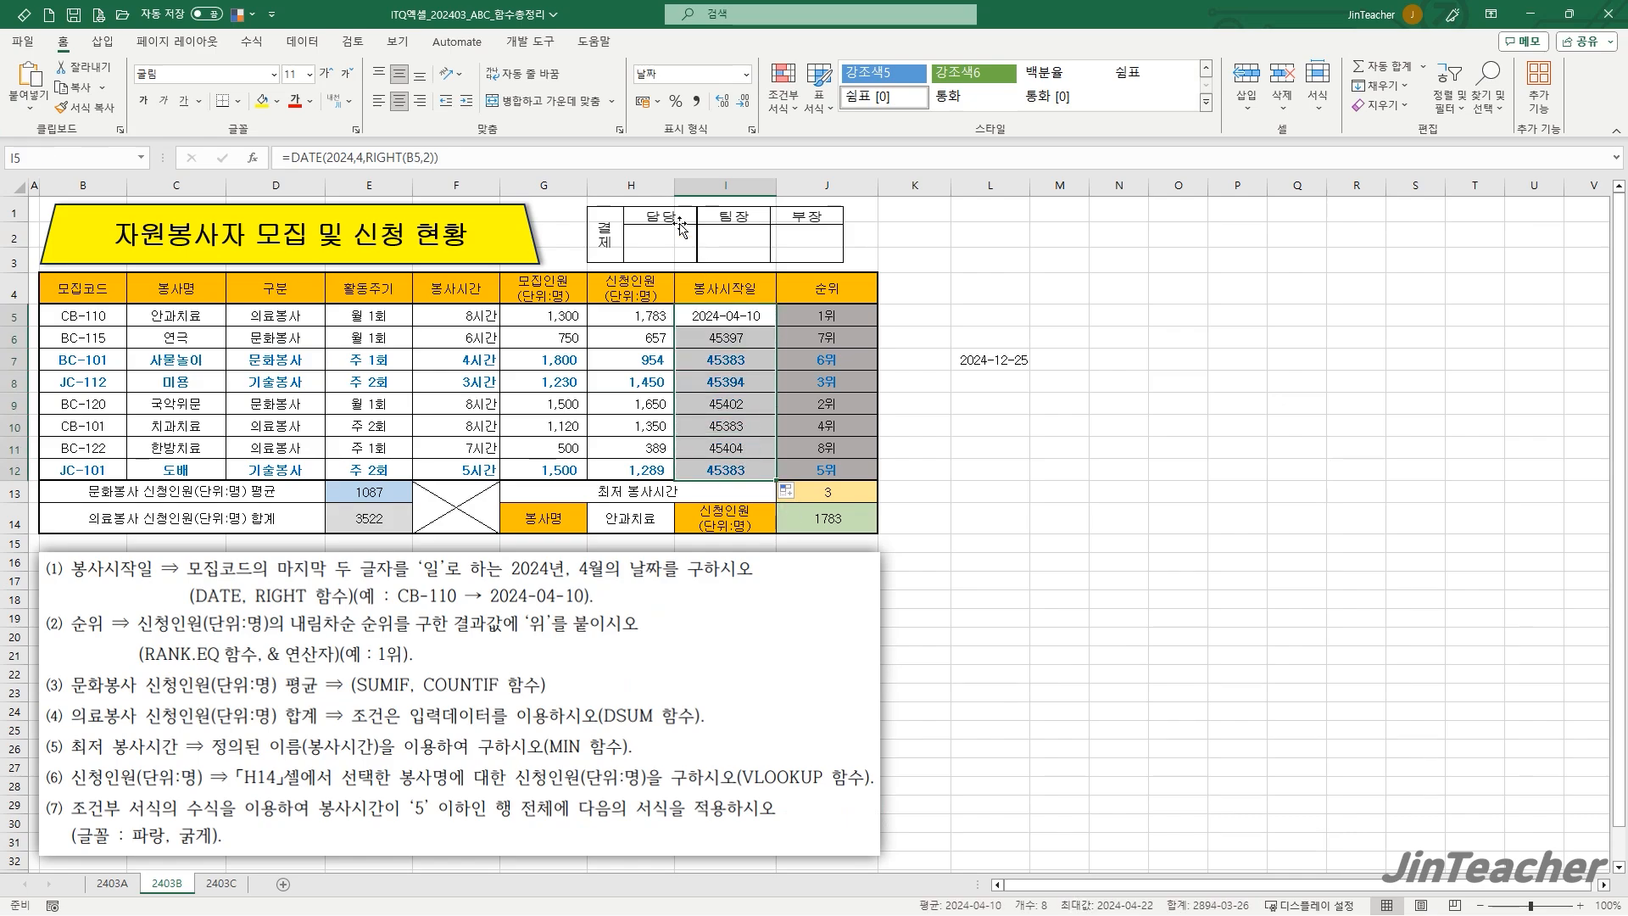
pyautogui.click(746, 73)
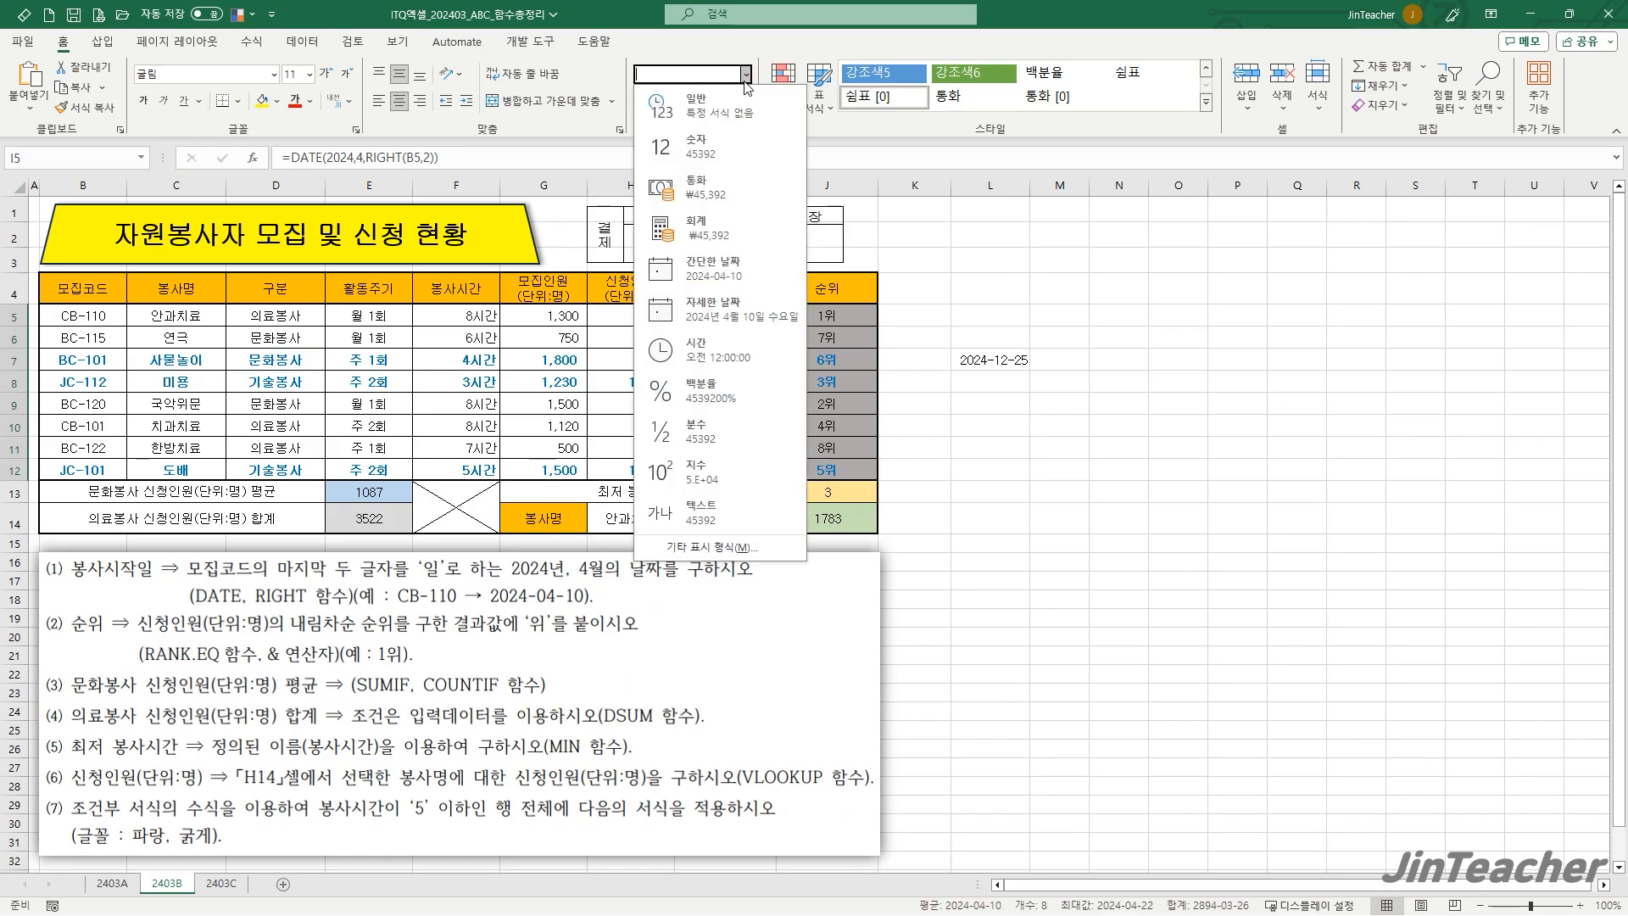
pyautogui.click(747, 273)
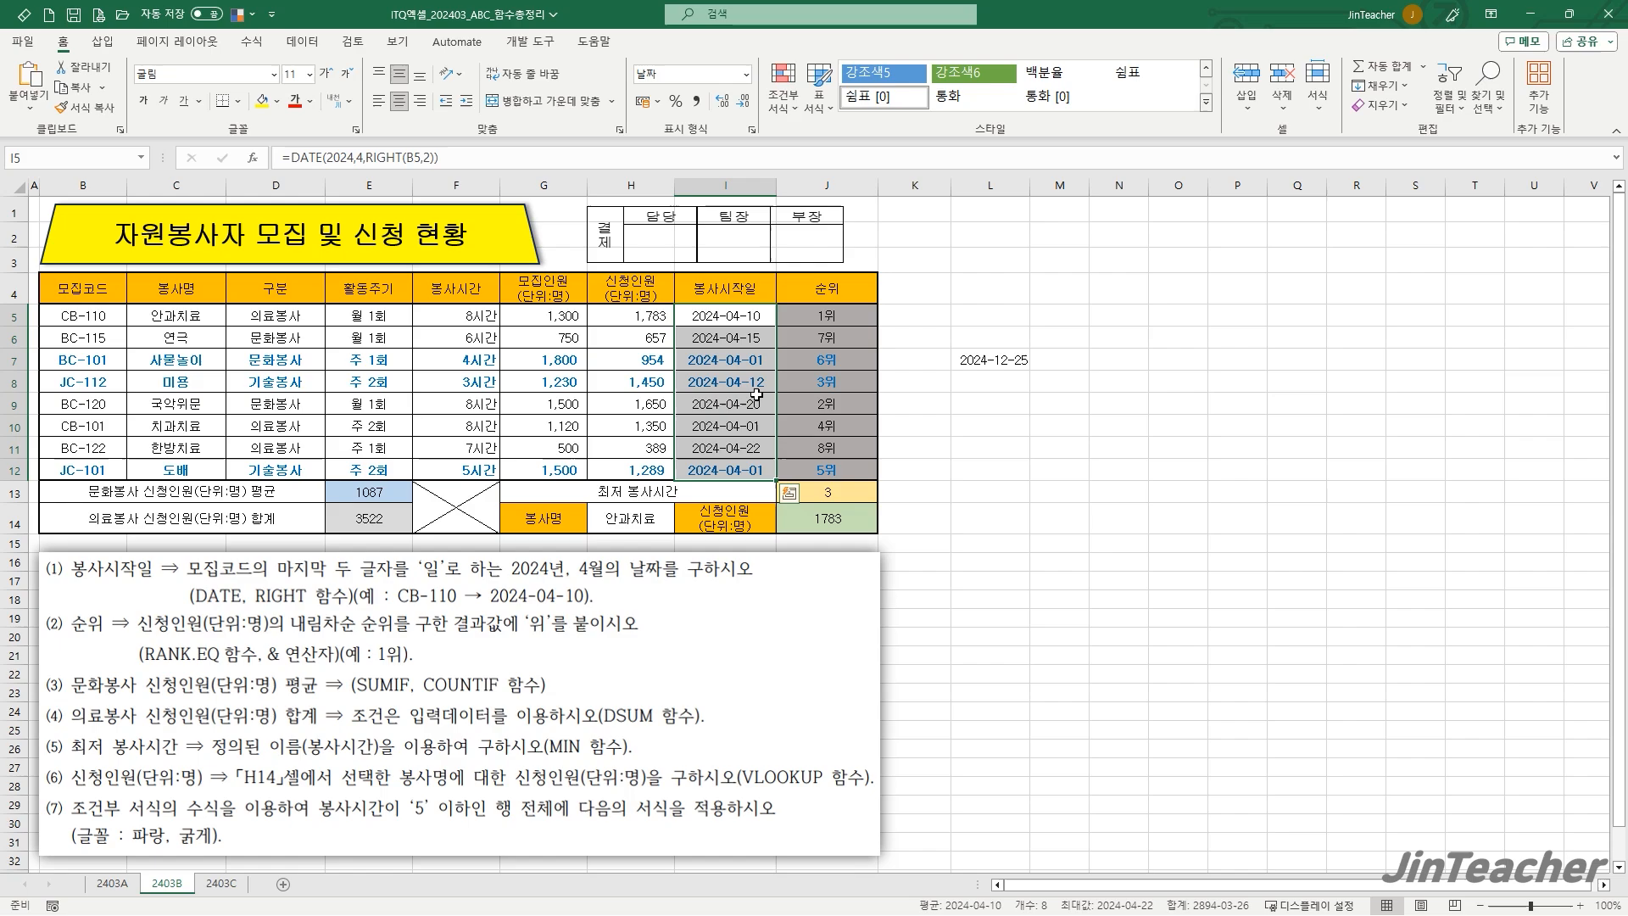
pyautogui.click(740, 469)
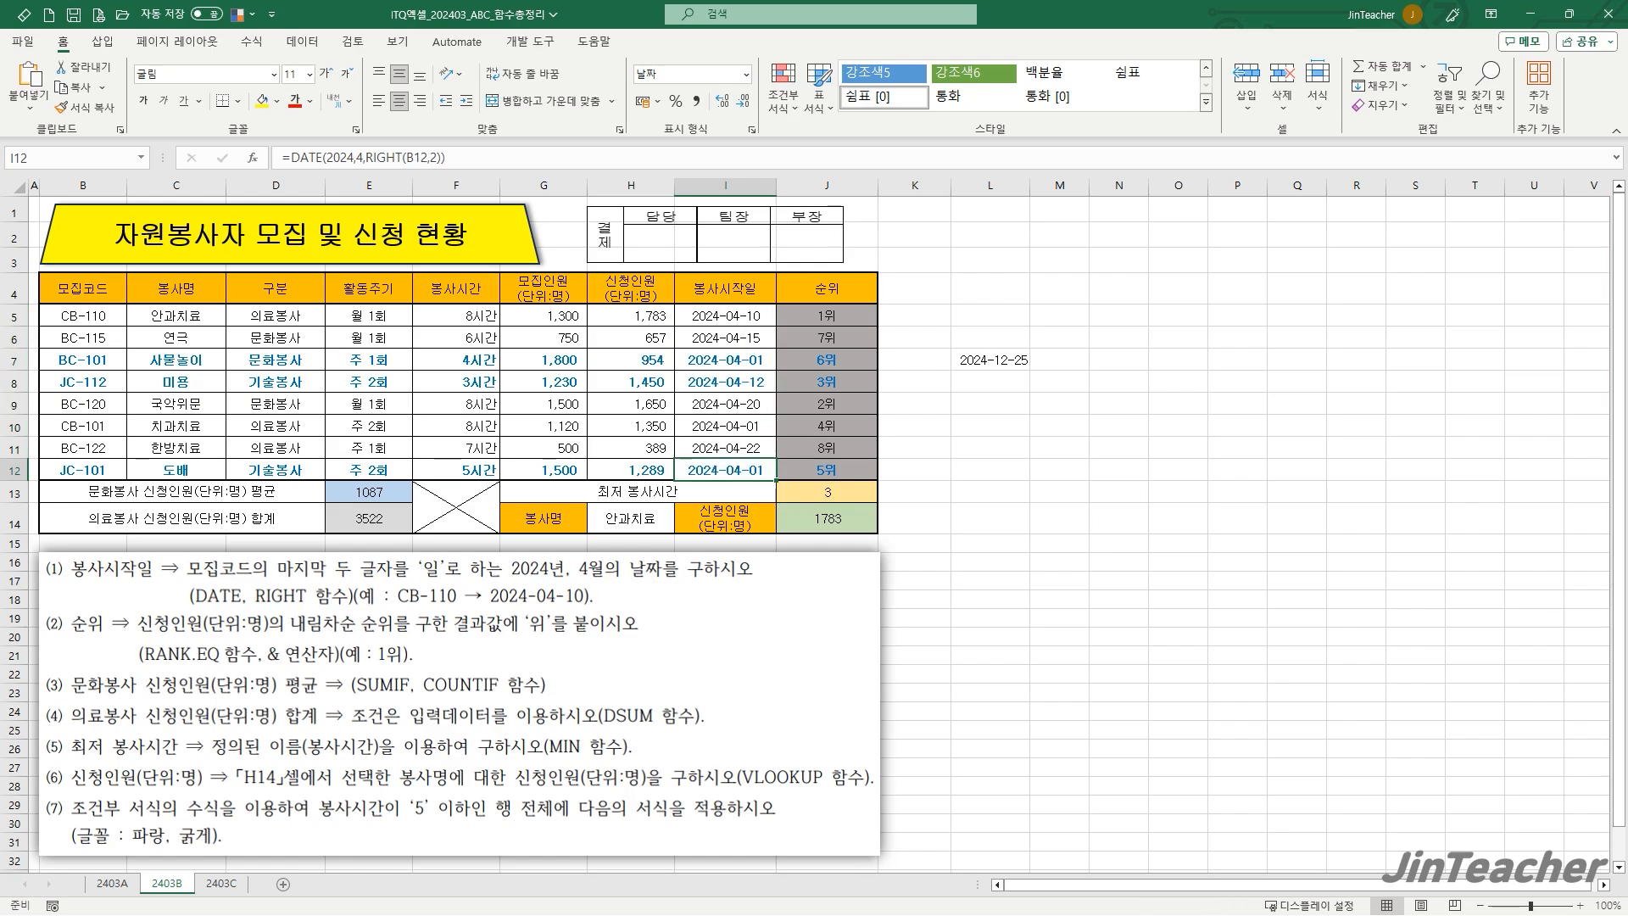
# - Insert the MID function in cell J5 of sheet 2403A for the 제조국
pyautogui.click(112, 883)
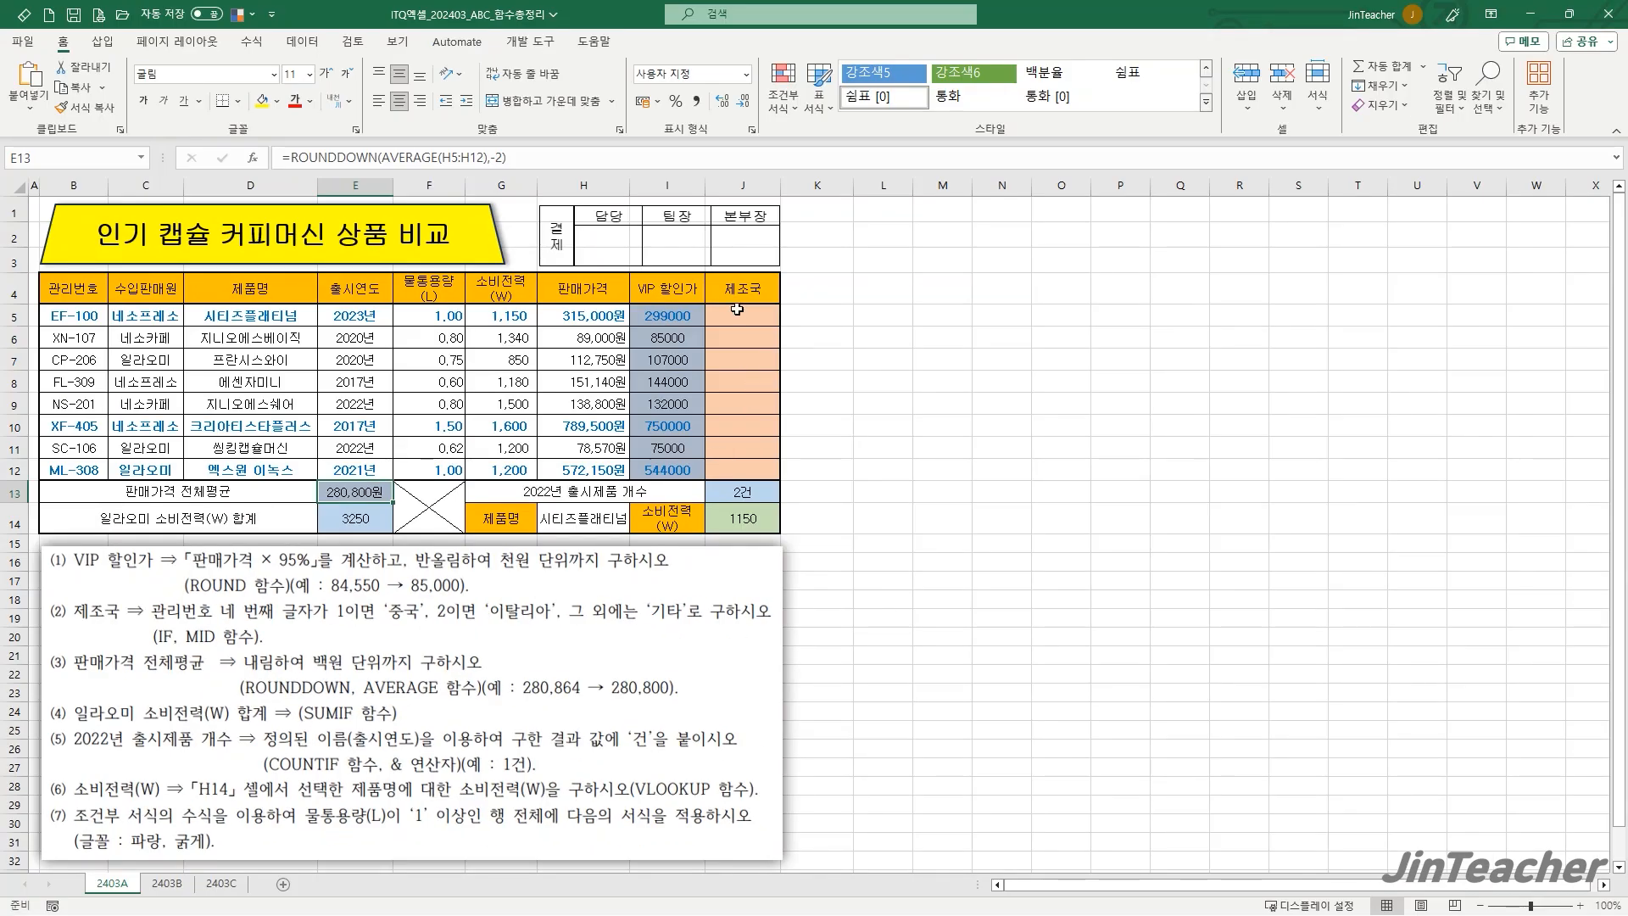
pyautogui.click(742, 316)
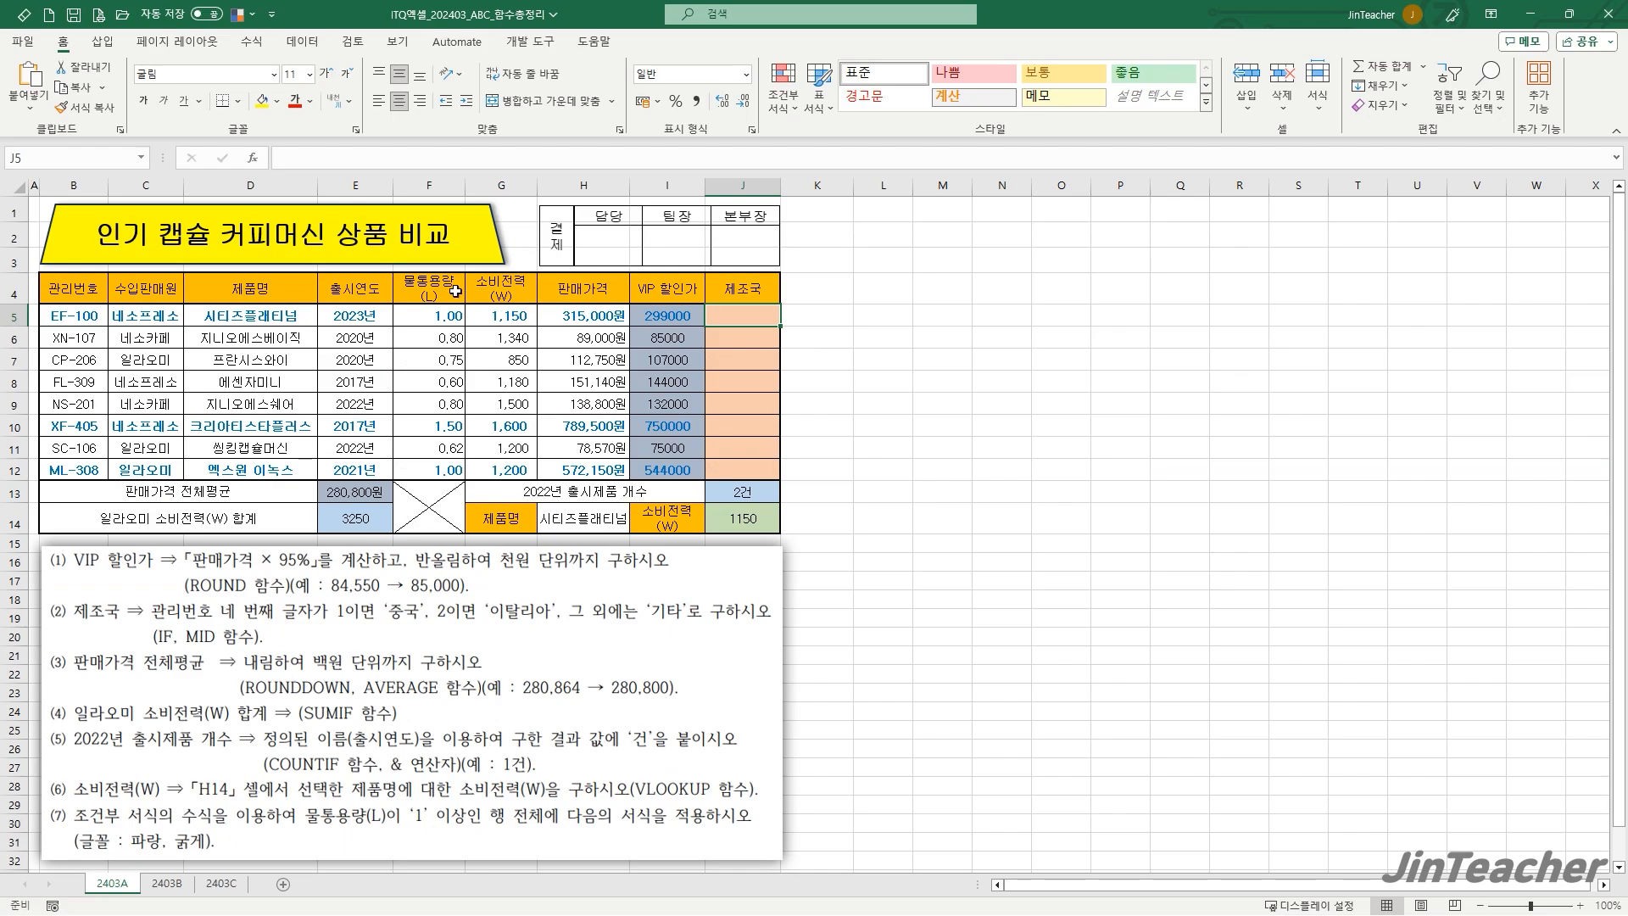
pyautogui.click(258, 159)
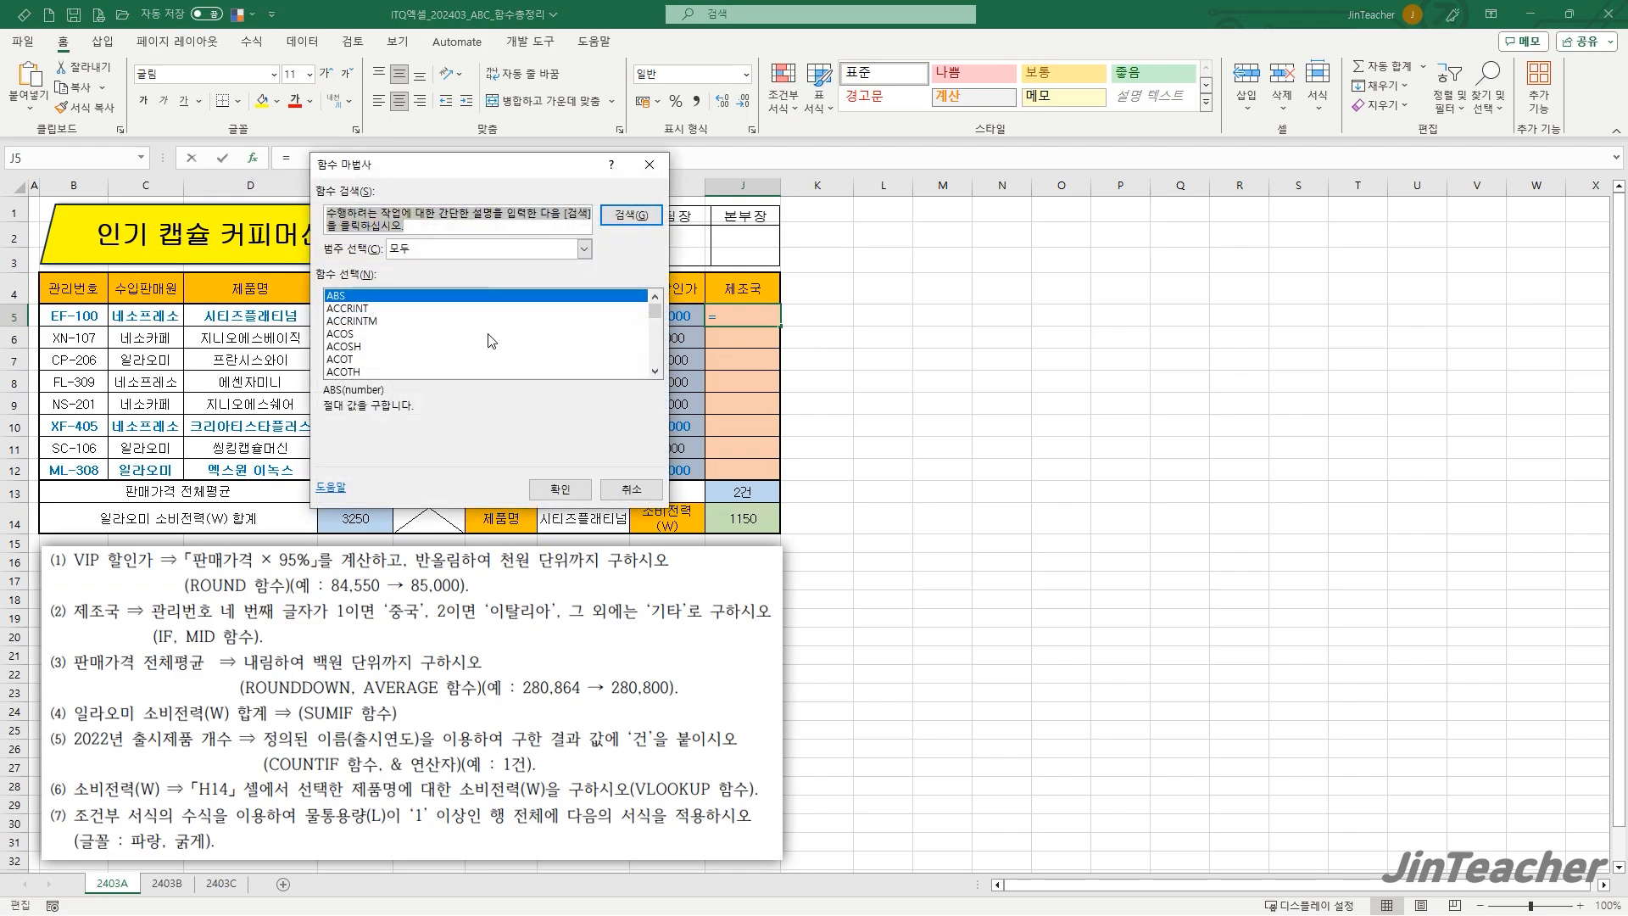
pyautogui.click(487, 336)
pyautogui.press('m')
pyautogui.scroll(-3, 483, 345)
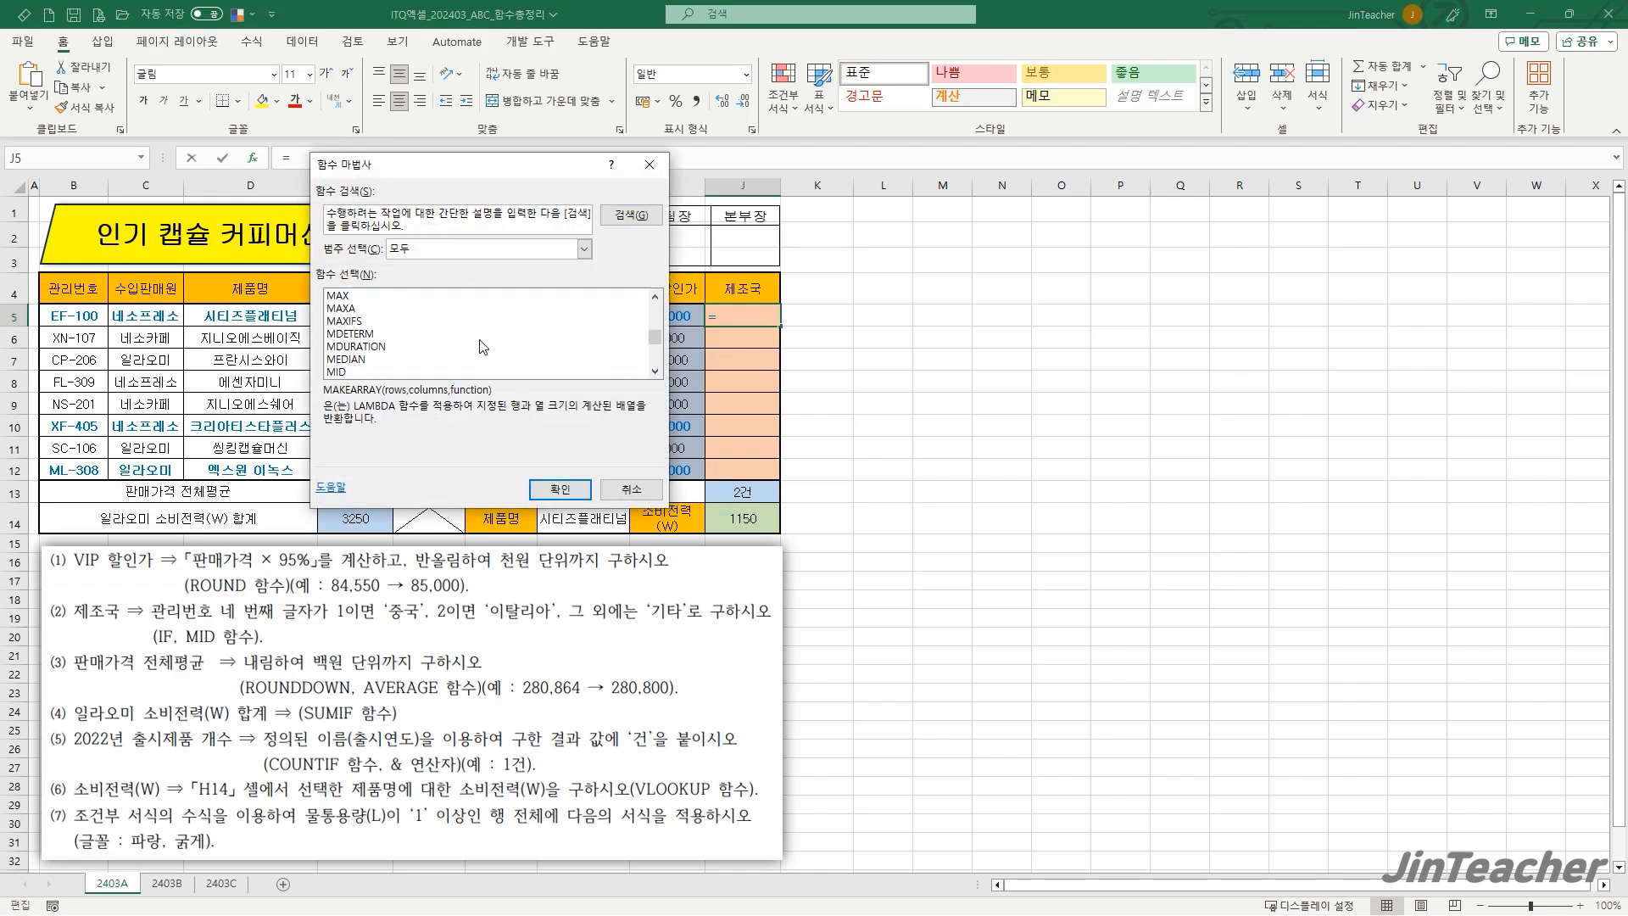
pyautogui.click(380, 371)
pyautogui.click(547, 490)
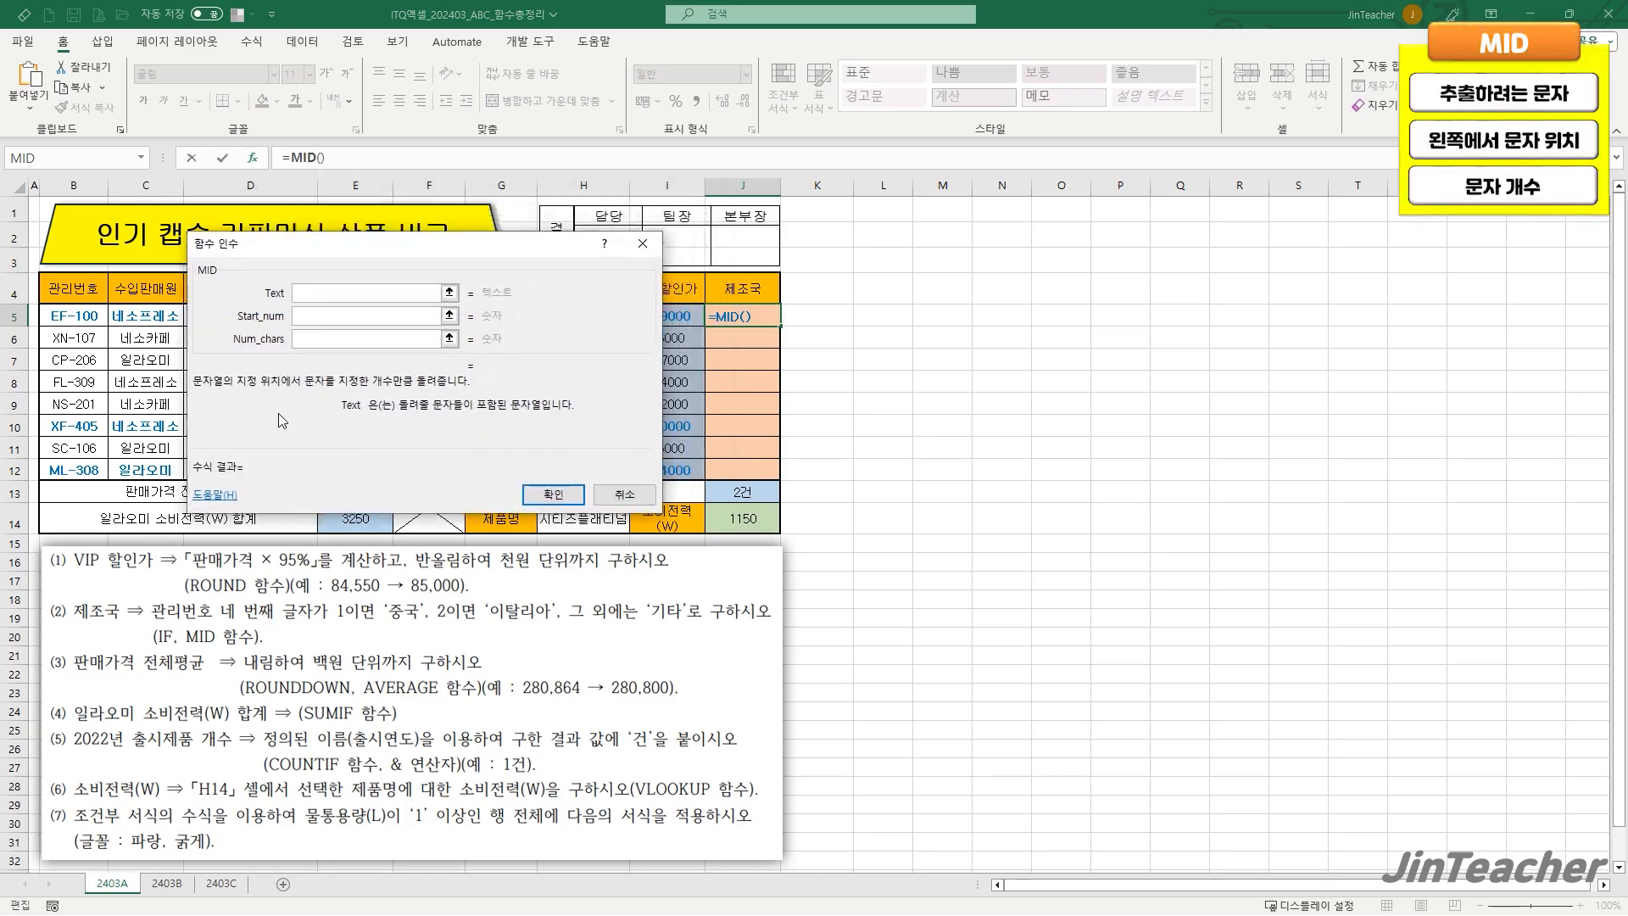
# - Set MID's Text to the 관리번호 in B5, Start_num to 4 and Num_chars to 1, and accept the function
pyautogui.moveTo(282, 420); pyautogui.dragTo(232, 430)
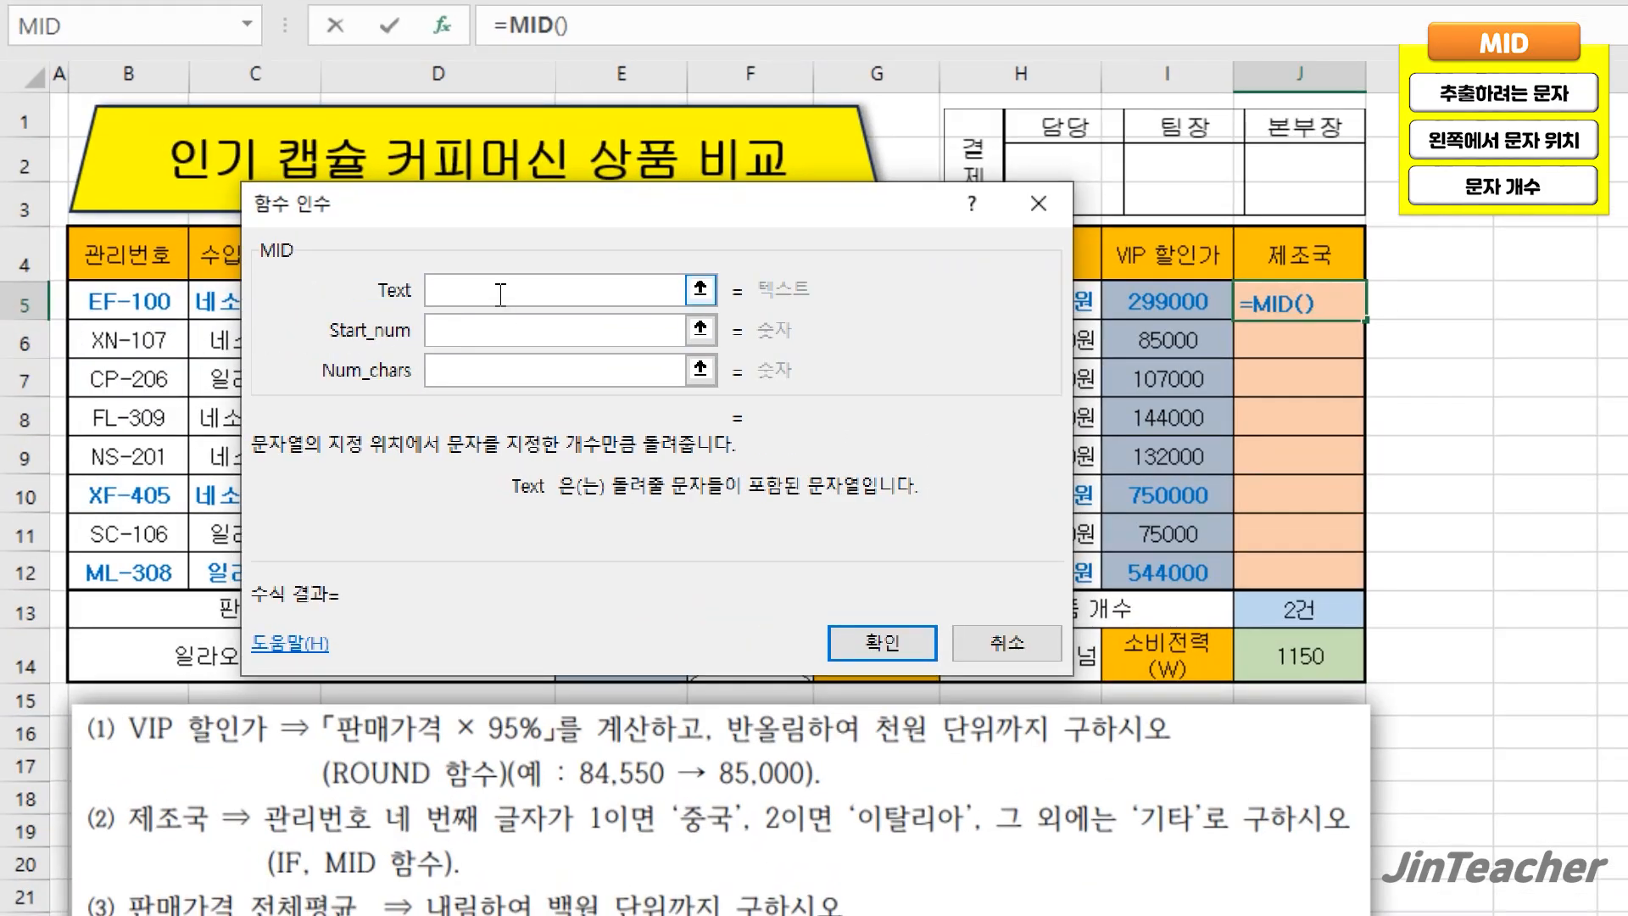
pyautogui.click(161, 302)
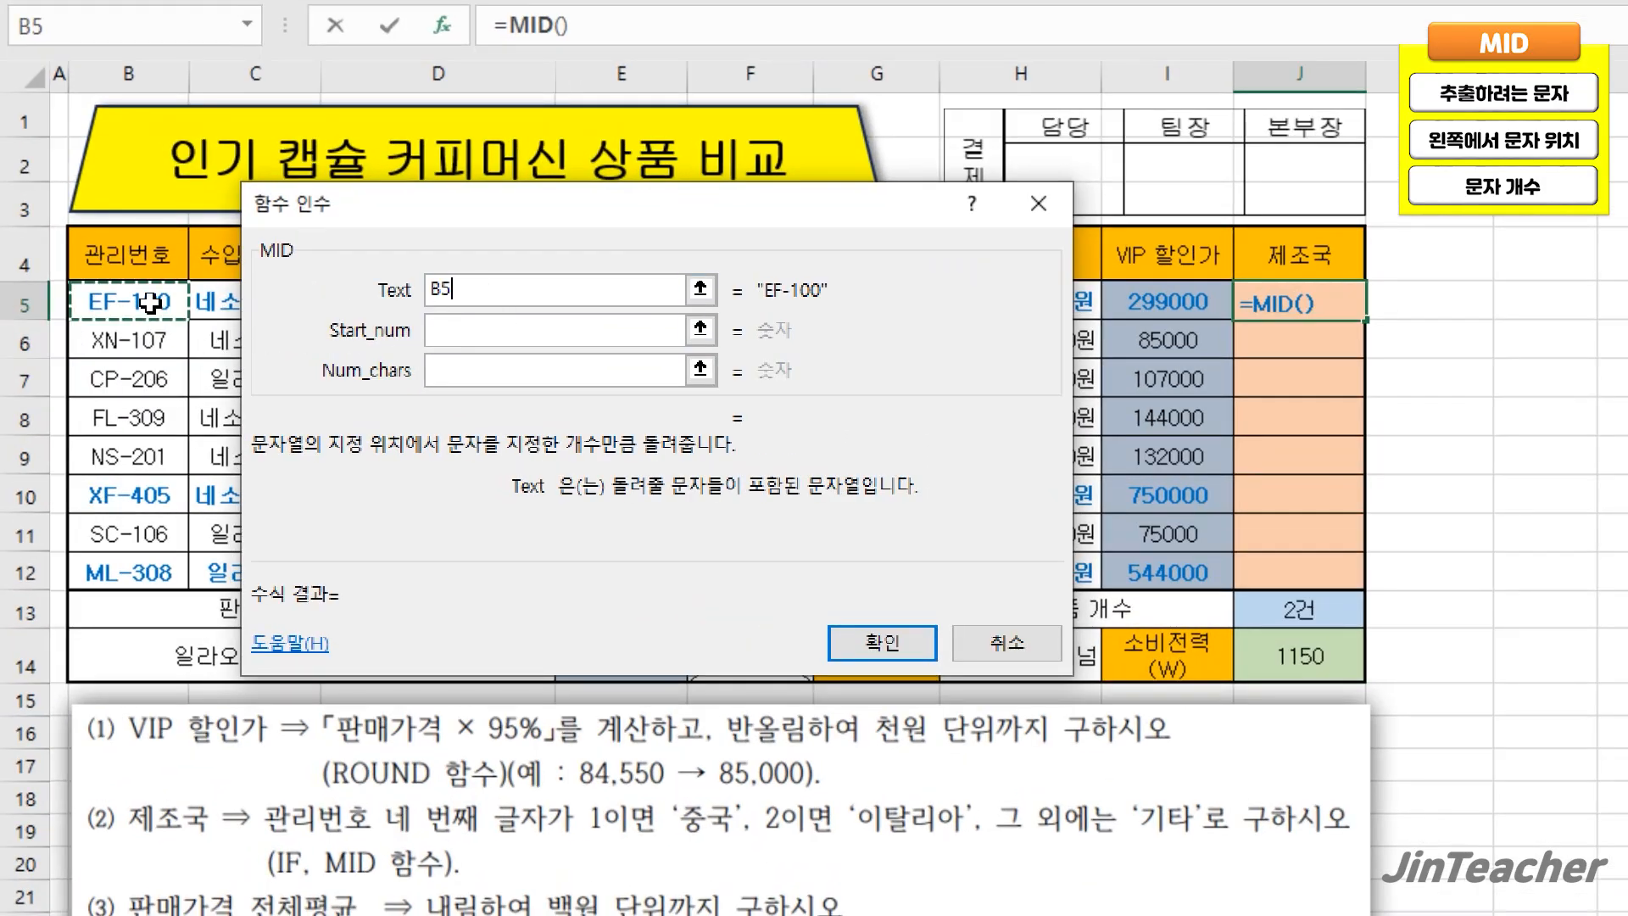
pyautogui.click(459, 337)
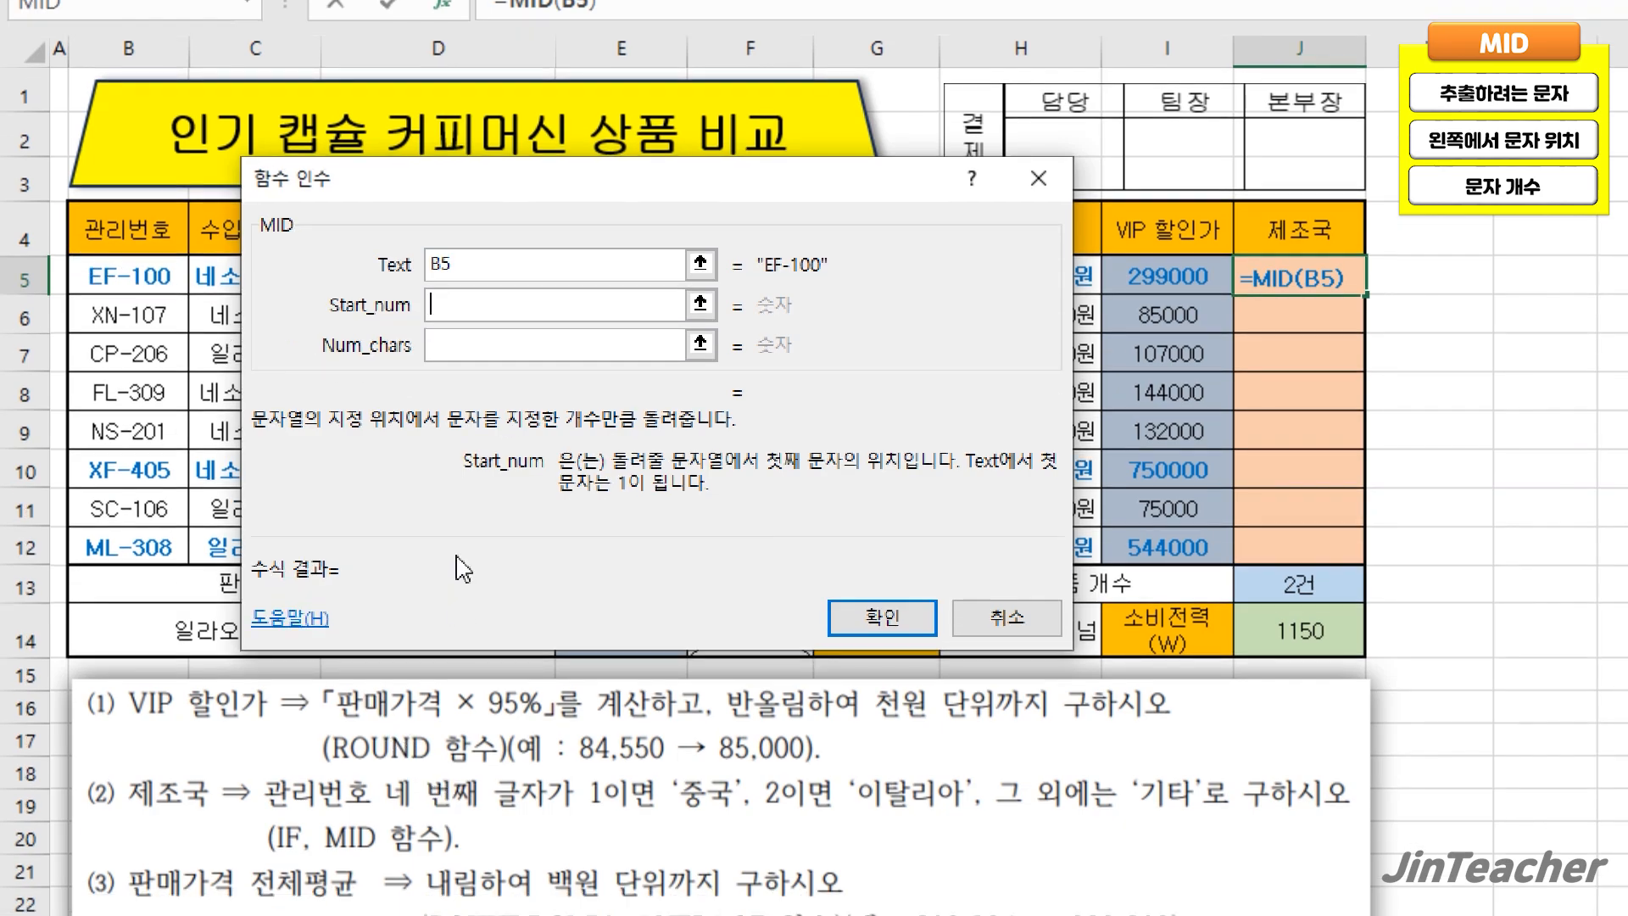
pyautogui.write('4')
pyautogui.click(500, 354)
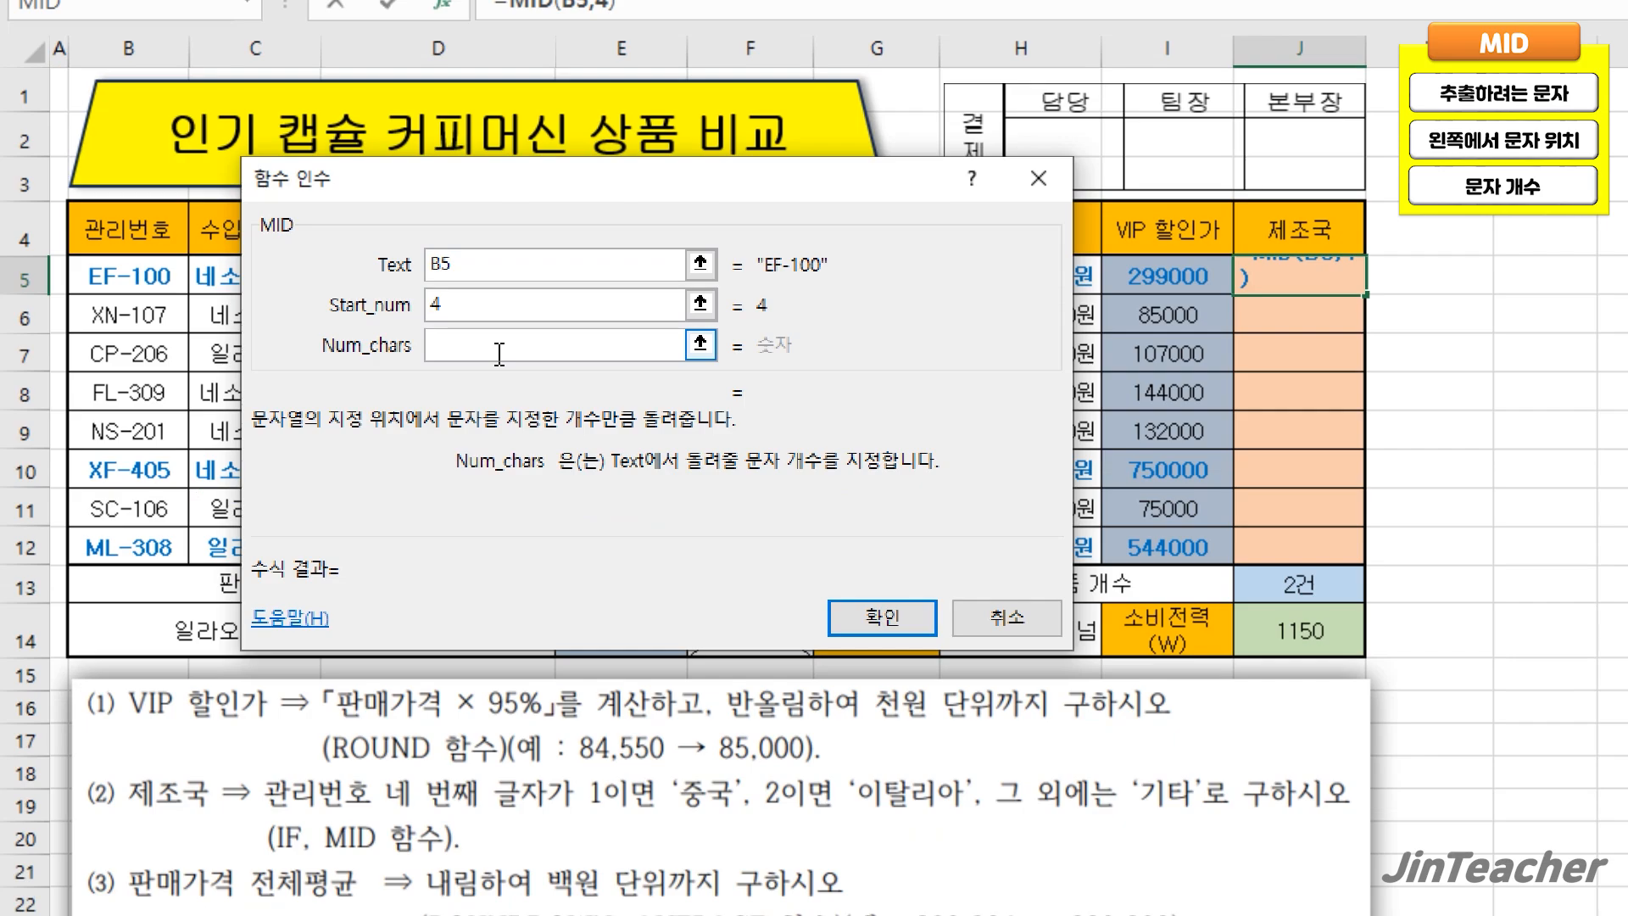
pyautogui.write('1')
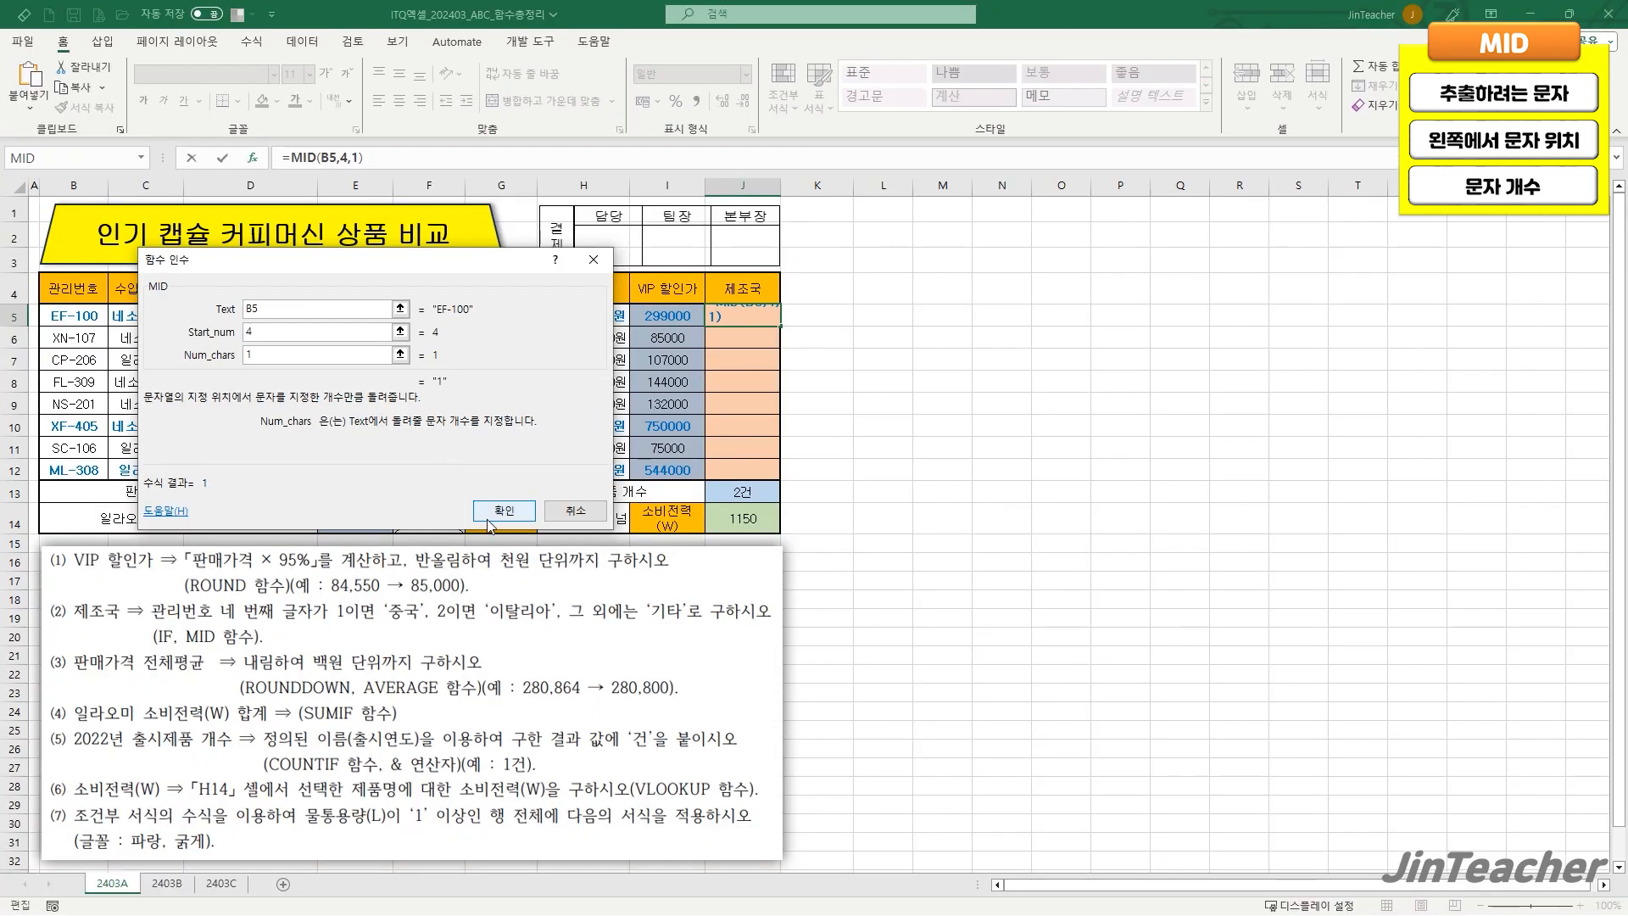
pyautogui.click(852, 616)
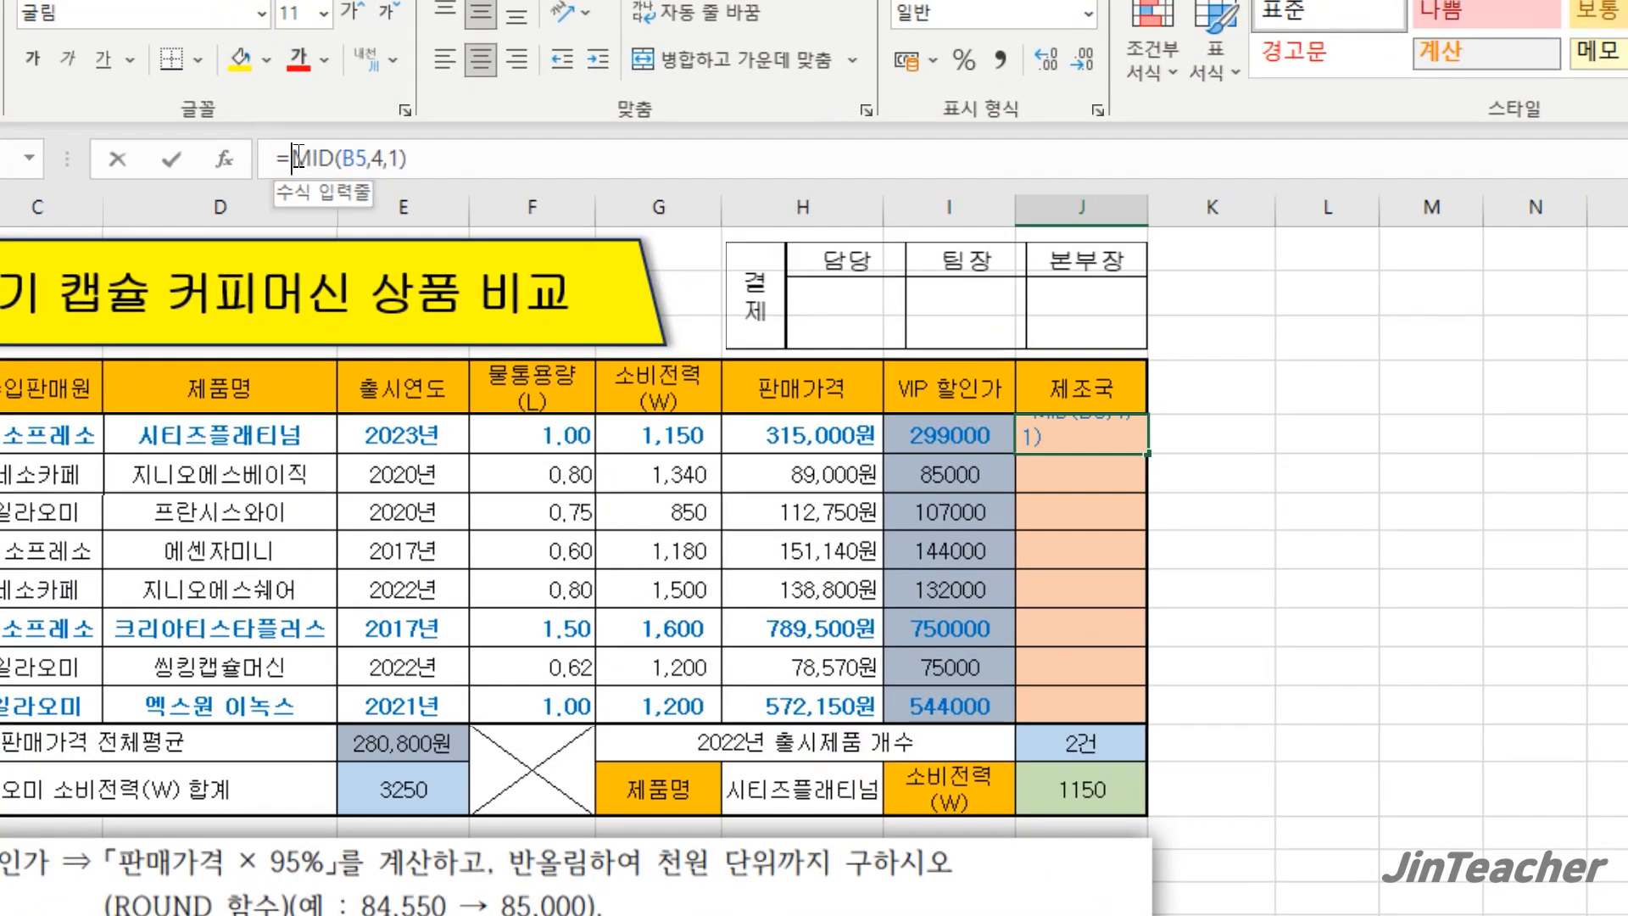
# - Cut MID(B5,4,1) out of the J5 formula and insert the IF function after the equals sign
pyautogui.moveTo(292, 159); pyautogui.dragTo(409, 161)
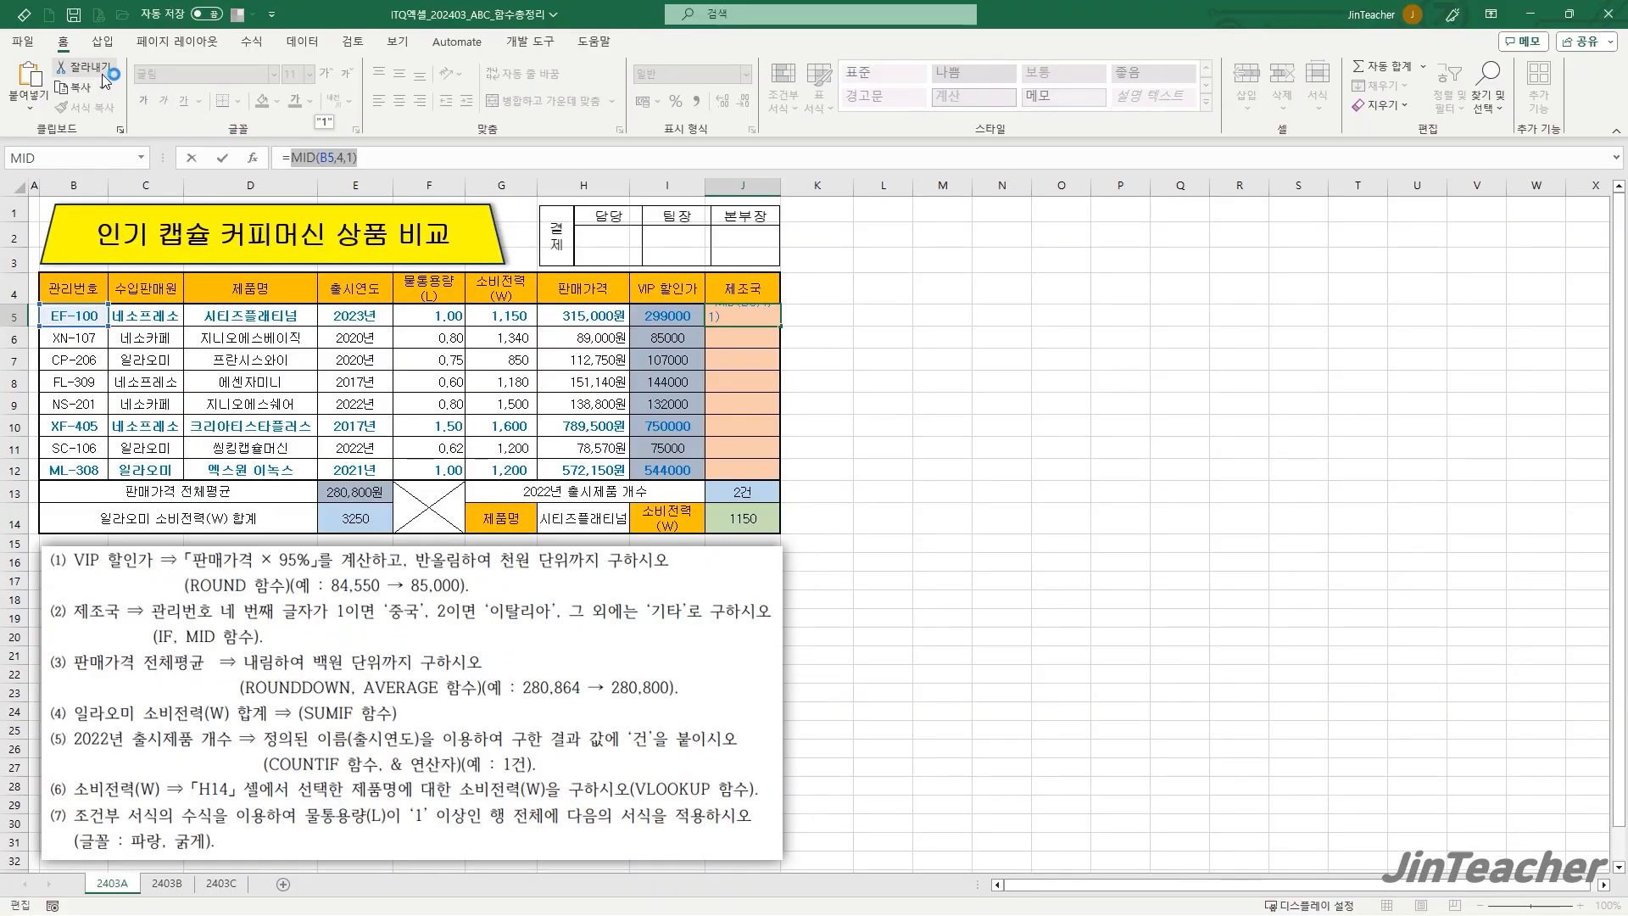
pyautogui.hotkey('ctrl', 'x')
pyautogui.click(254, 160)
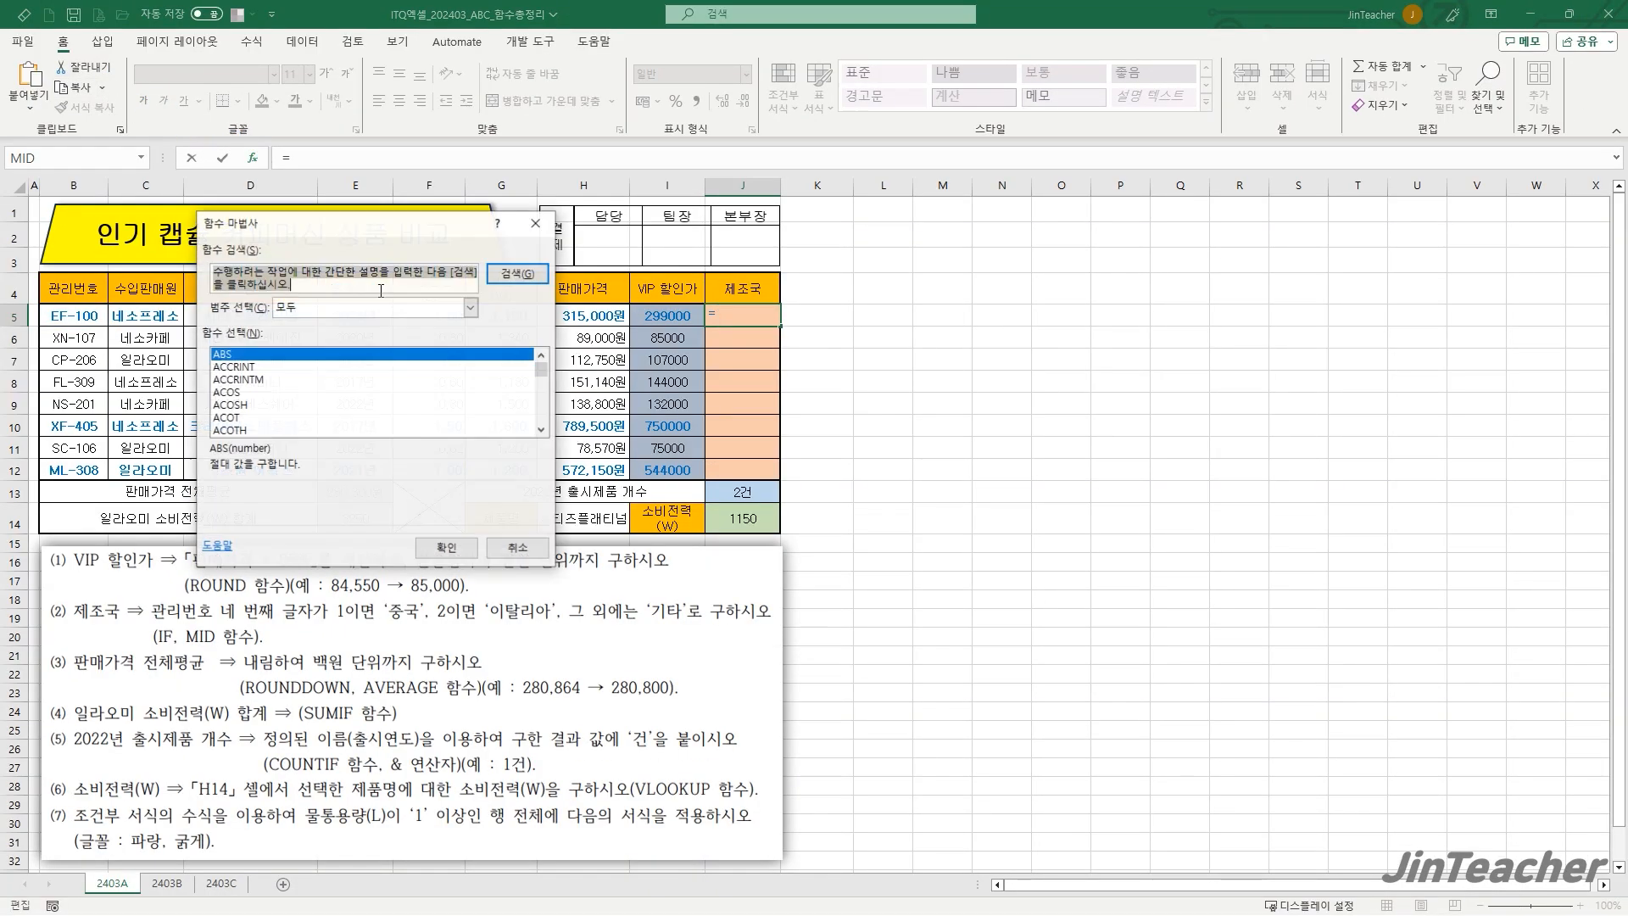
pyautogui.click(420, 396)
pyautogui.press('i')
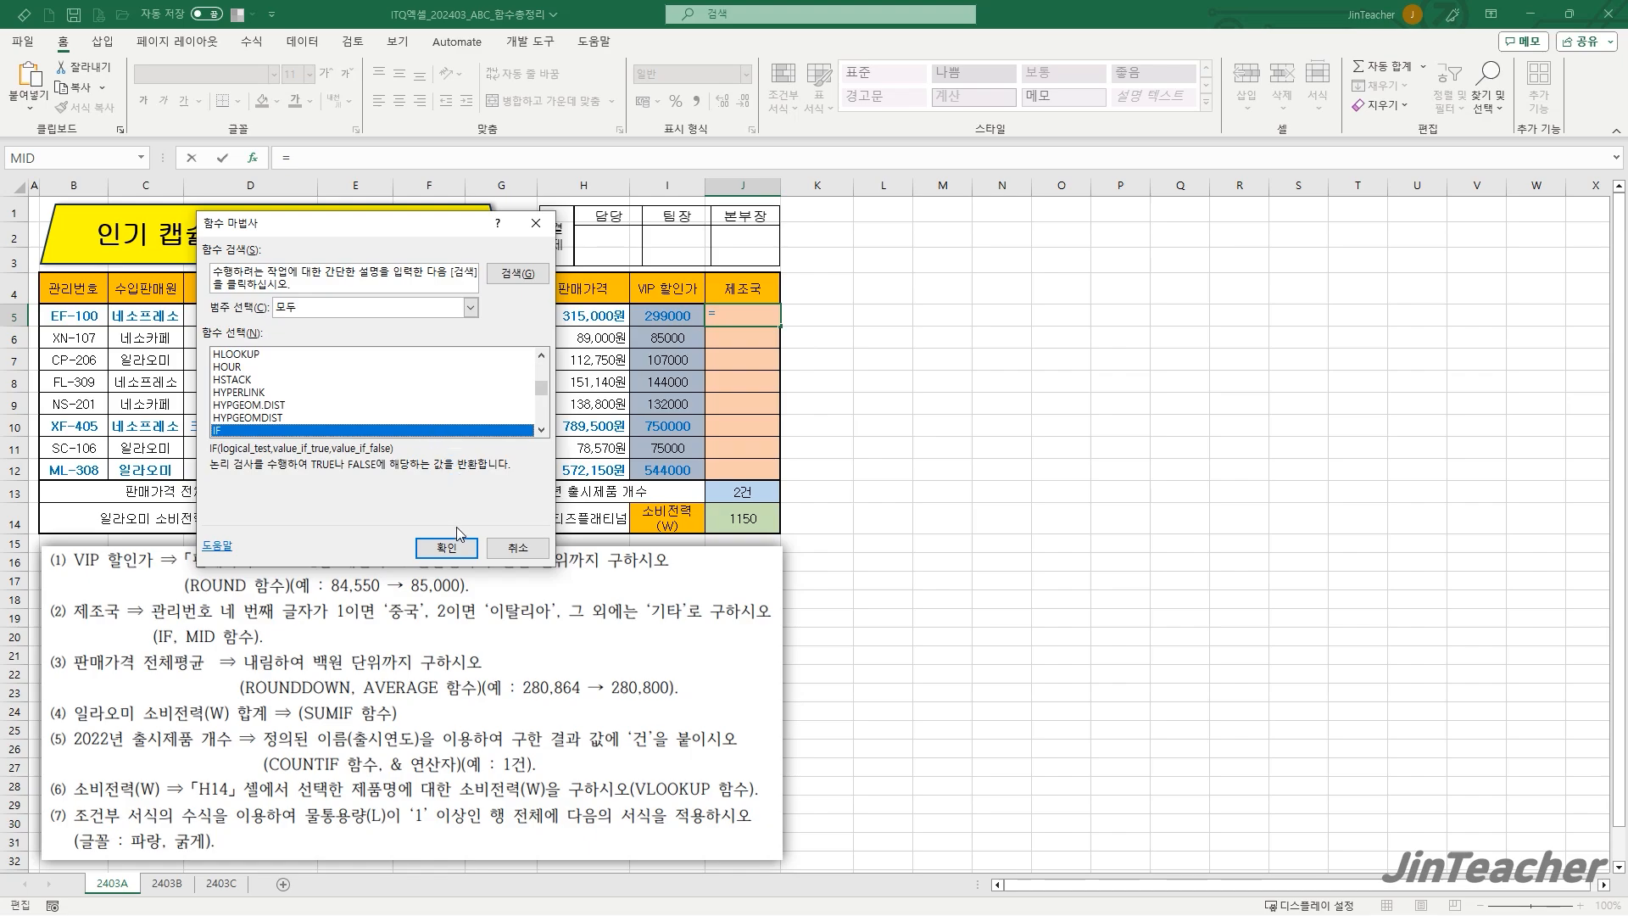
pyautogui.click(450, 547)
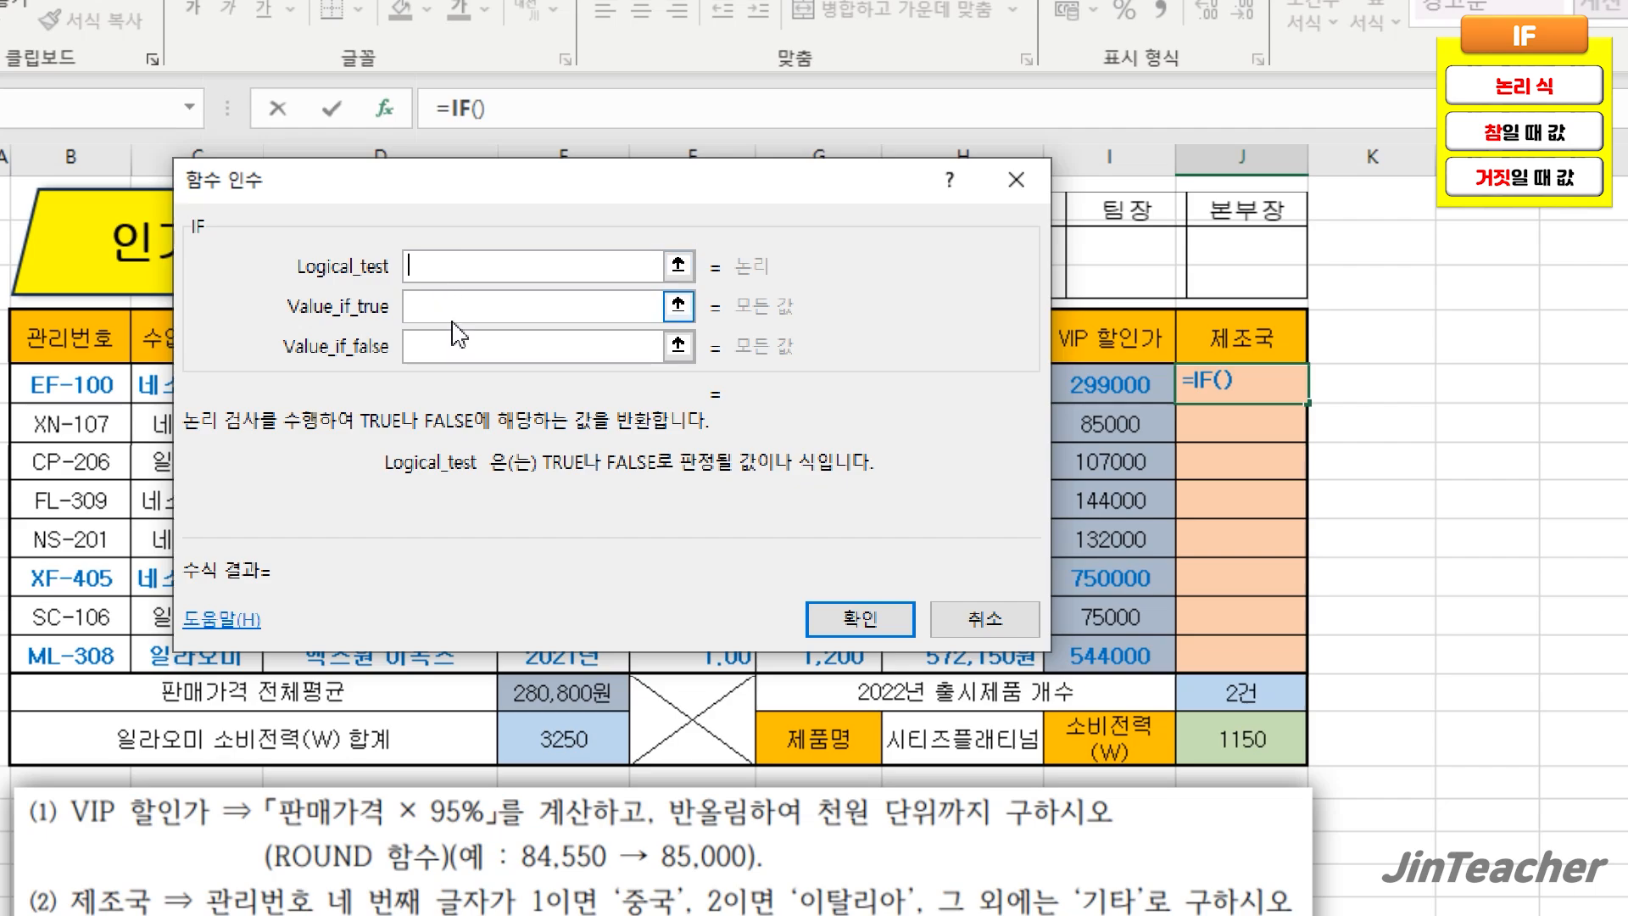
# - Paste the cut MID(B5,4,1) into IF's Logical_test
pyautogui.click(454, 306)
pyautogui.click(453, 344)
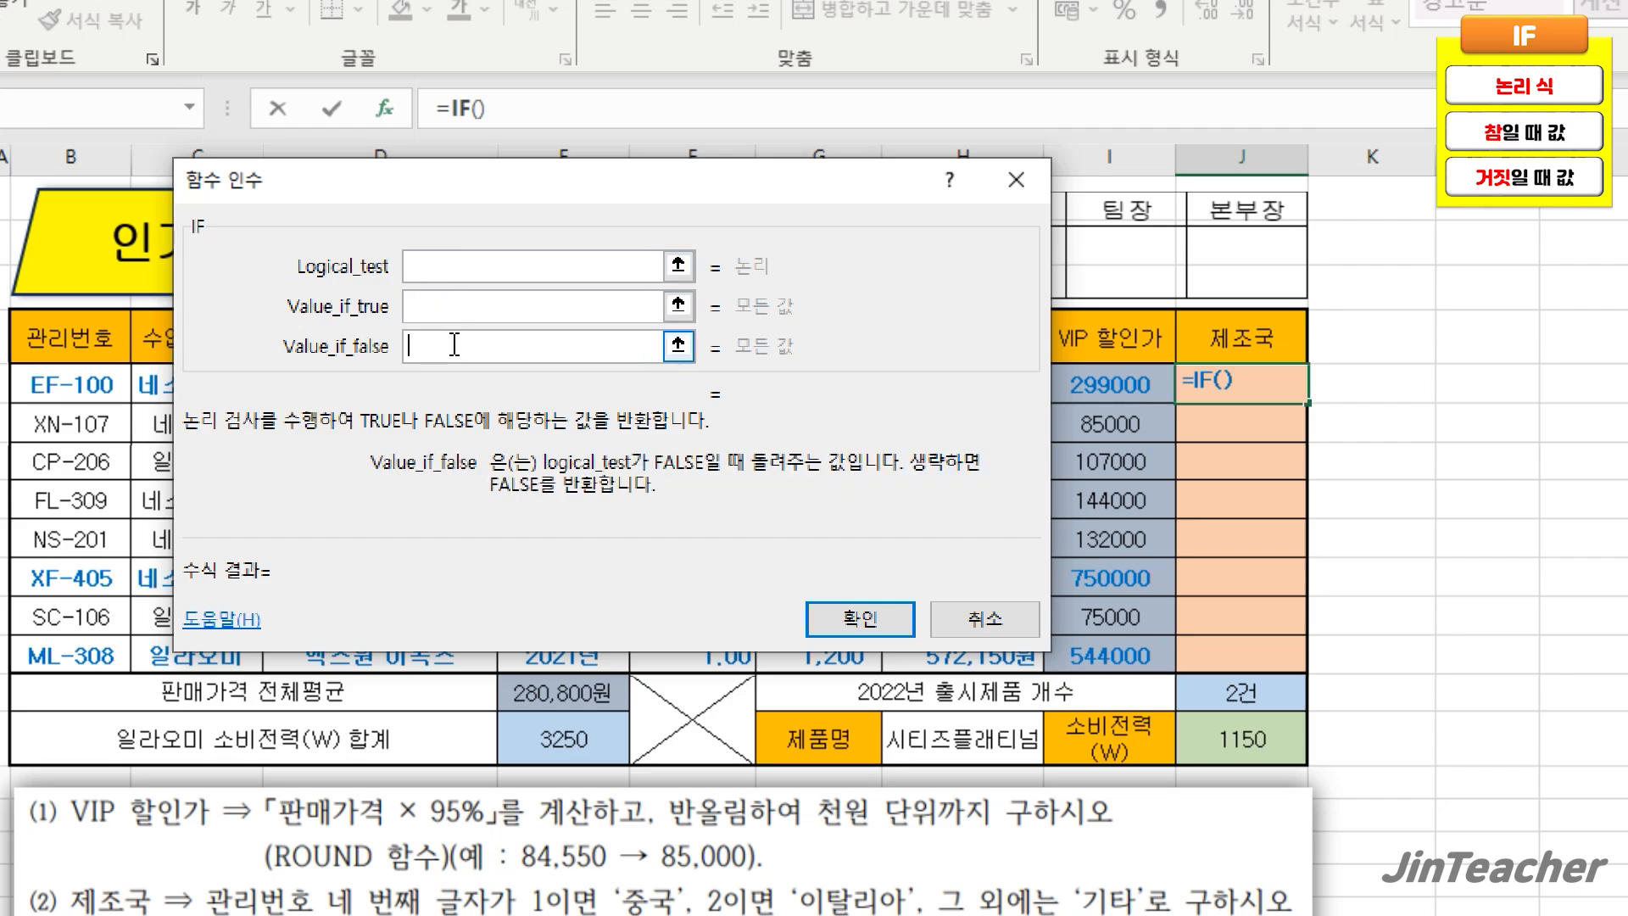
pyautogui.click(462, 269)
pyautogui.rightClick(462, 270)
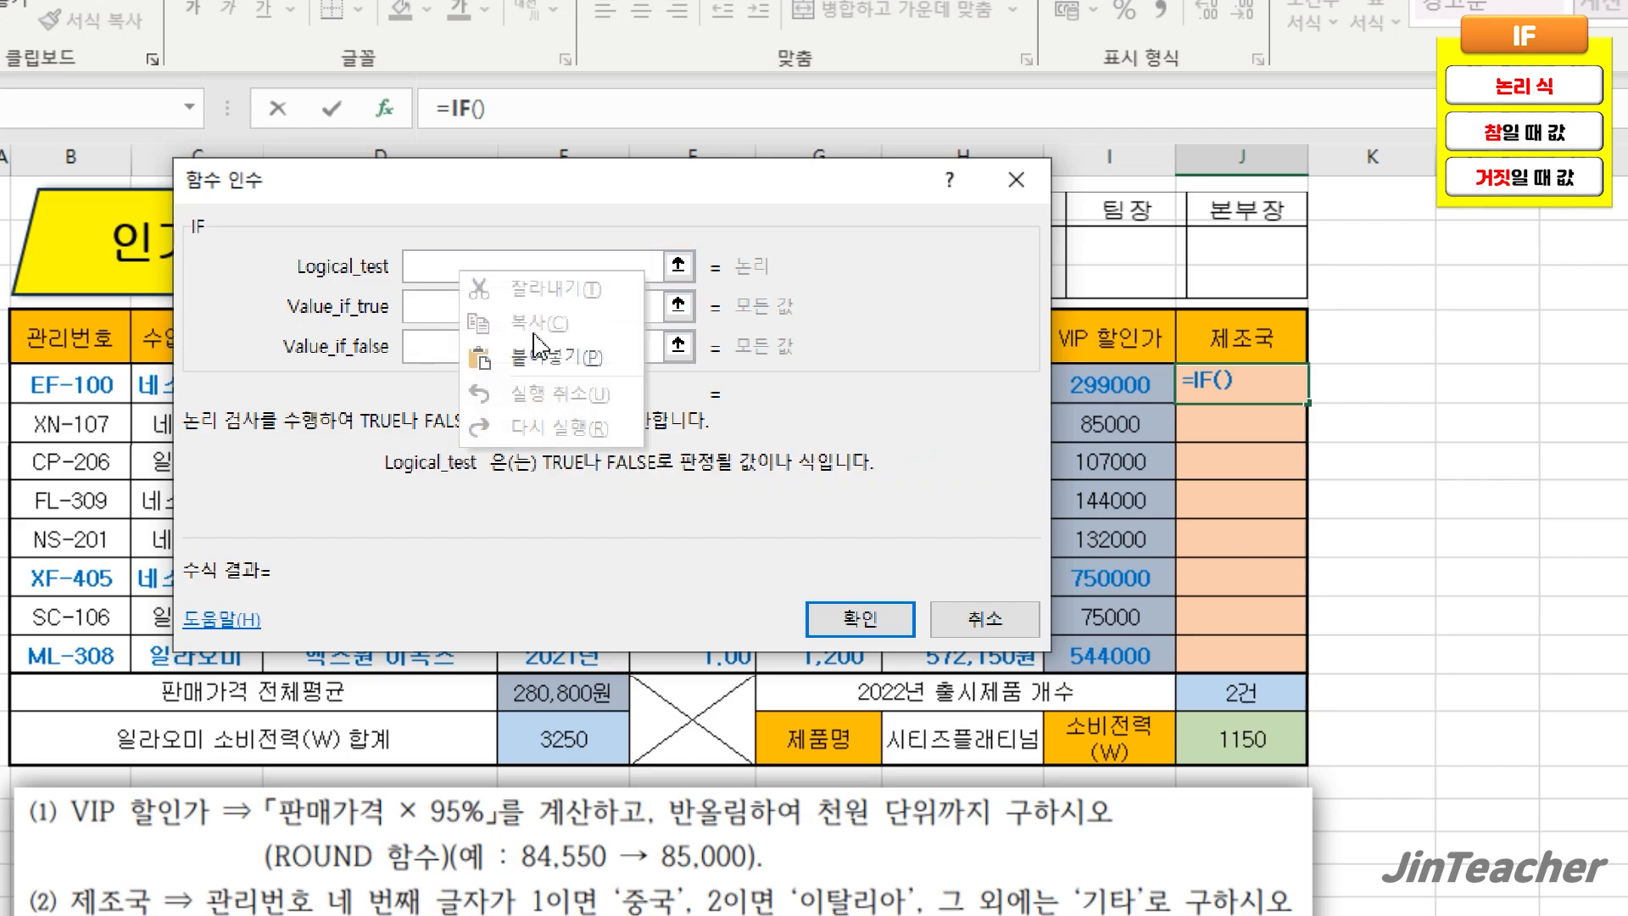
pyautogui.click(555, 354)
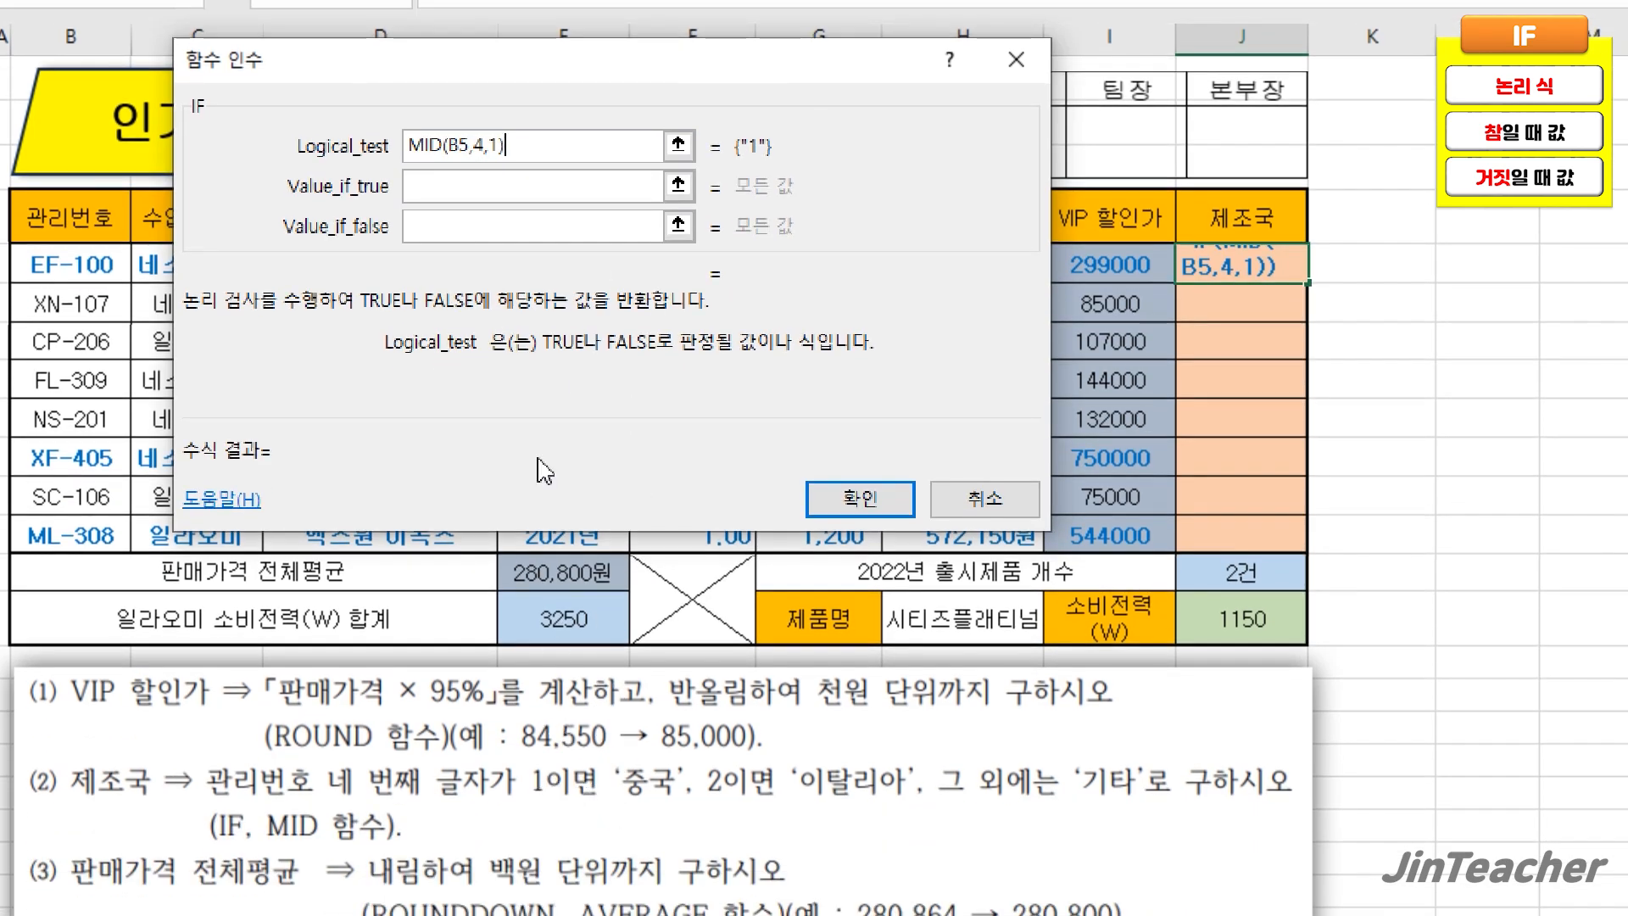
# - Complete IF's Logical_test as MID(B5,4,1)="1" and set Value_if_true to "중국"
pyautogui.write('=')
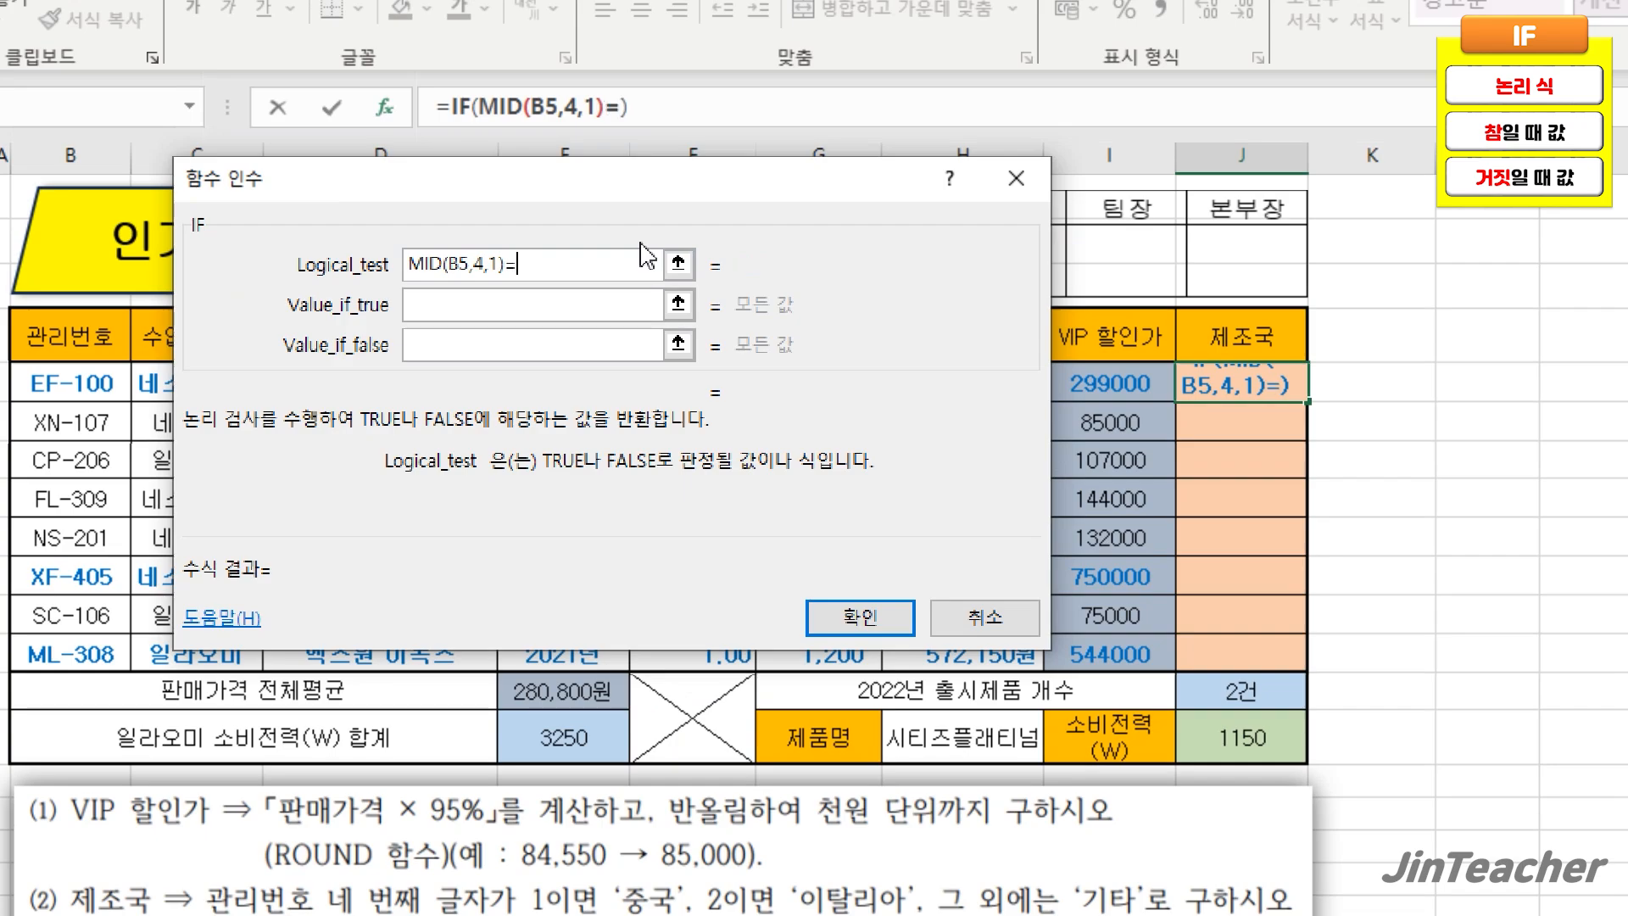
pyautogui.write('"1"')
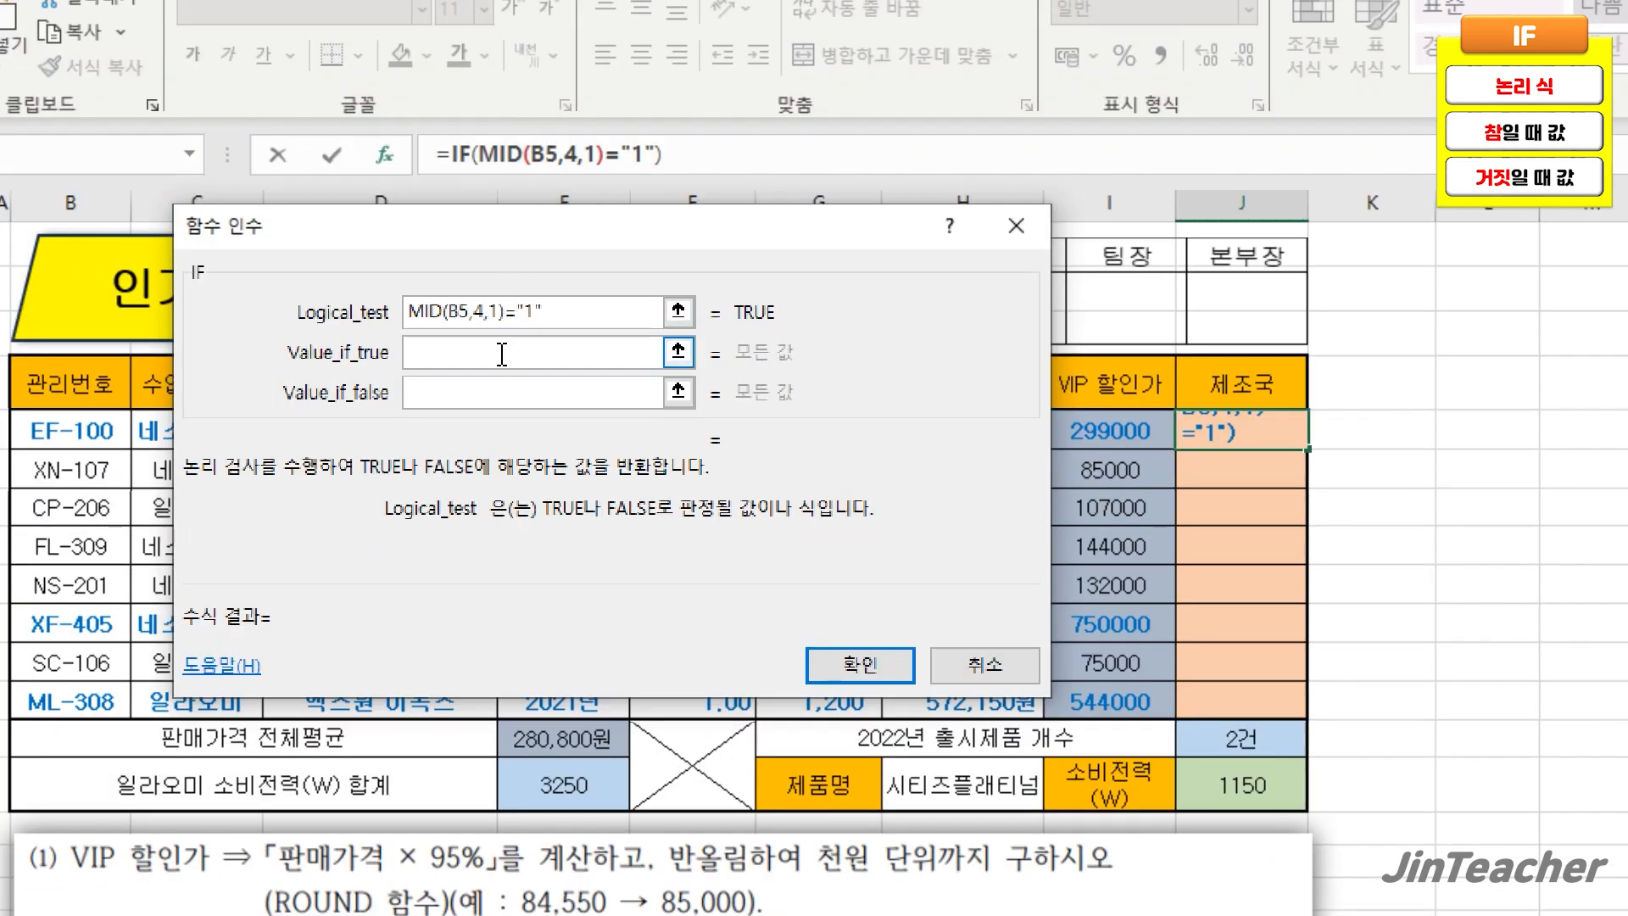
pyautogui.click(477, 202)
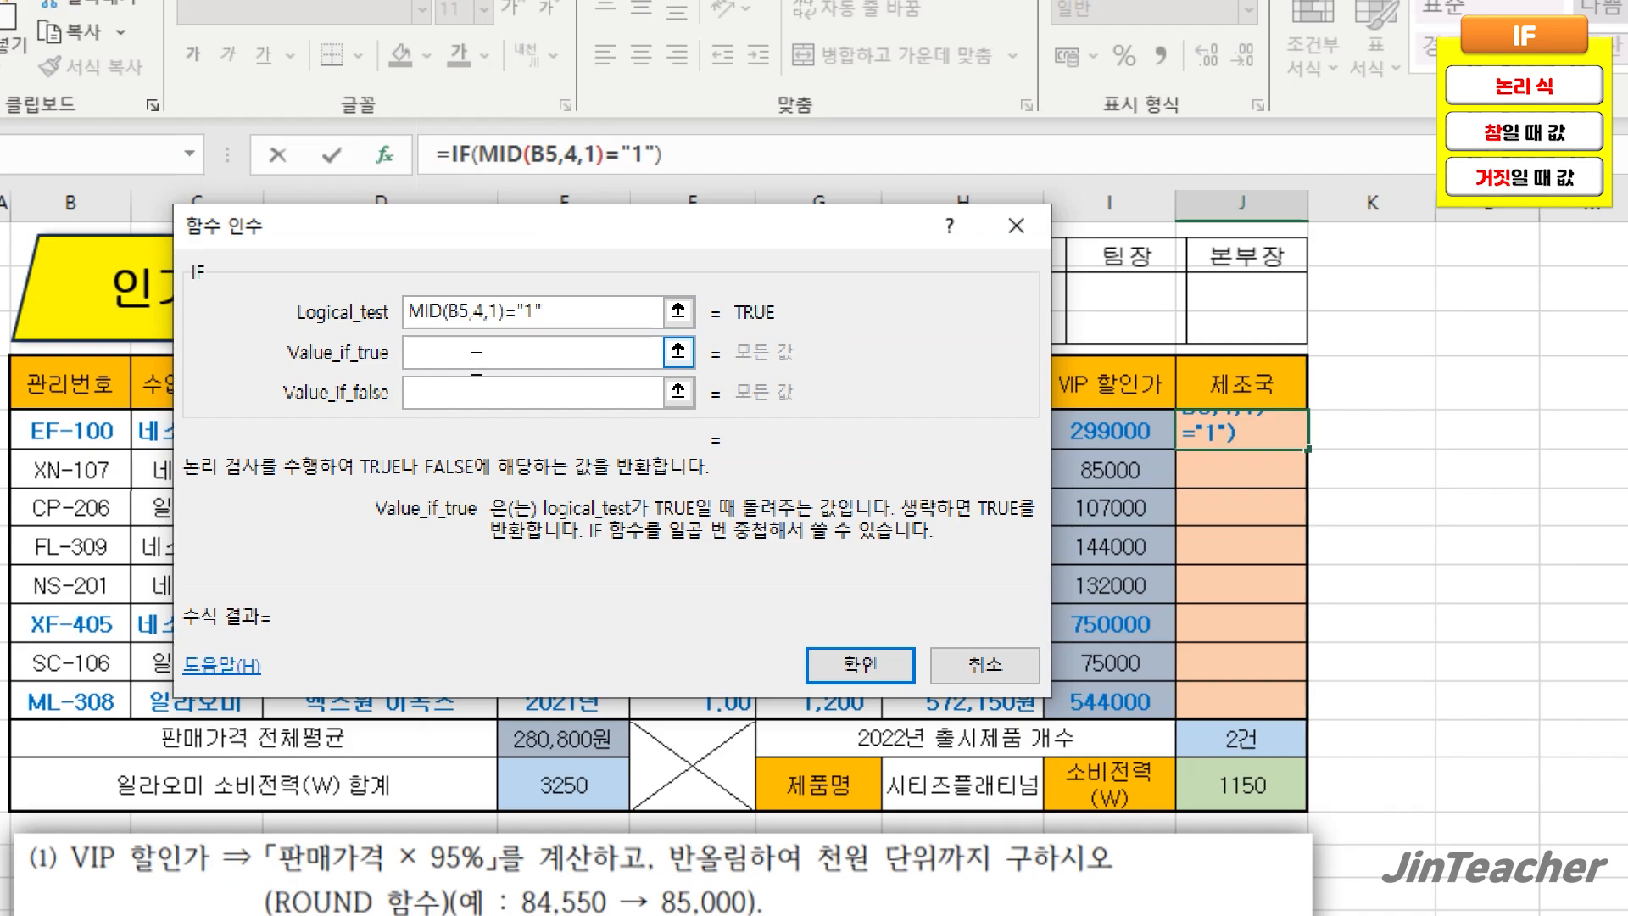
pyautogui.write('wnd')
pyautogui.press('BackSpace')
pyautogui.press('BackSpace')
pyautogui.press('BackSpace')
pyautogui.write('중국')
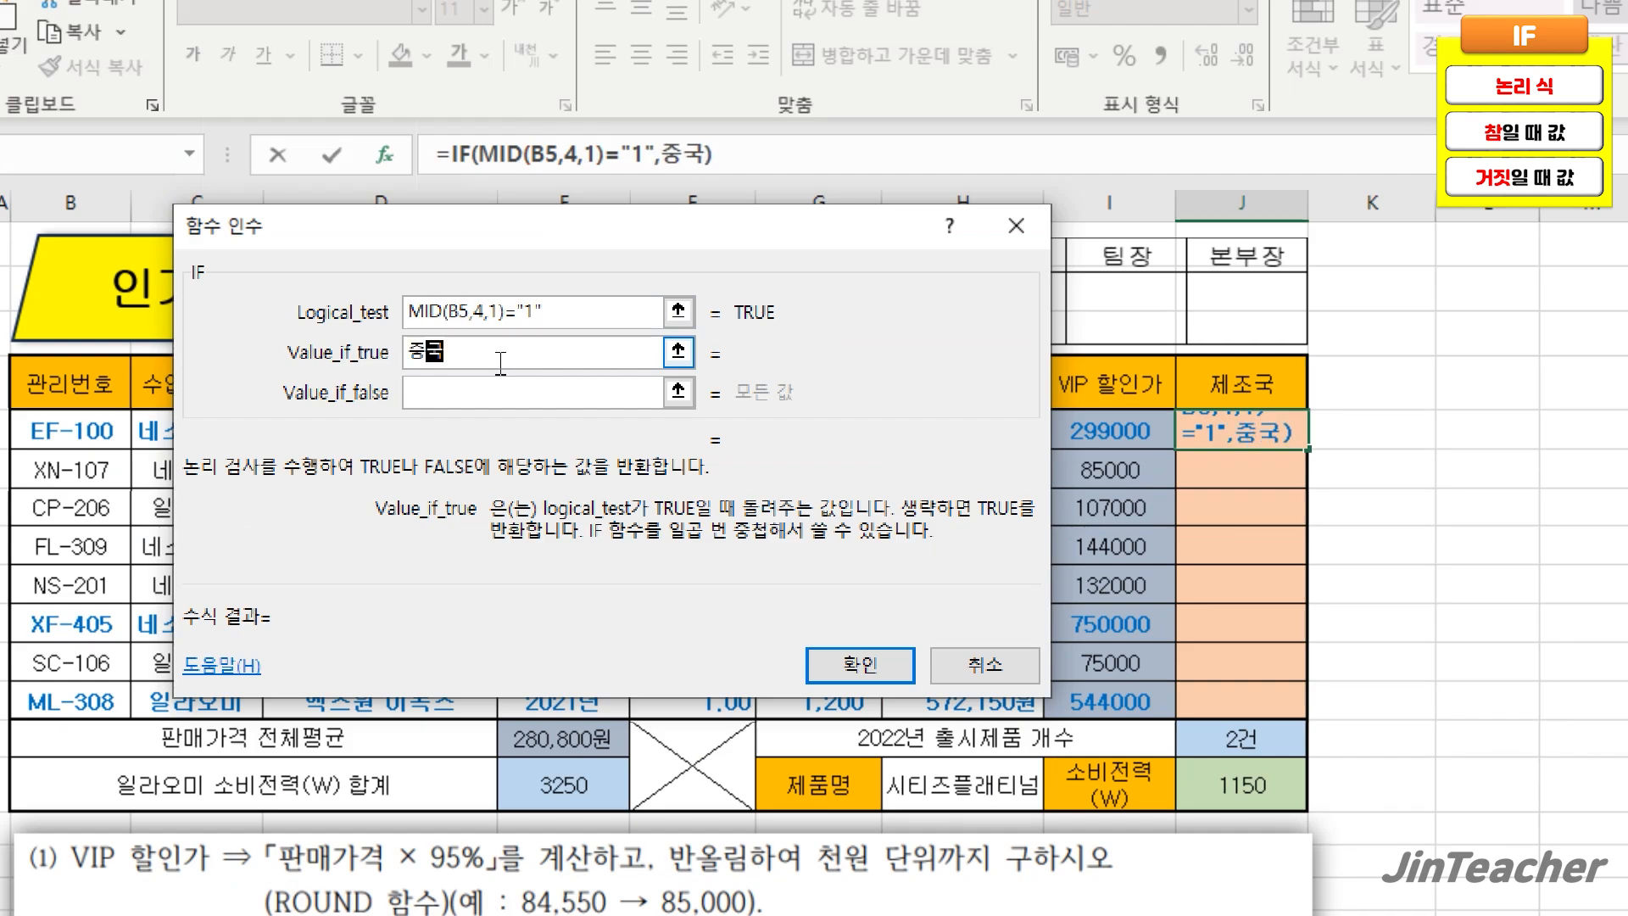
pyautogui.click(579, 315)
pyautogui.click(496, 392)
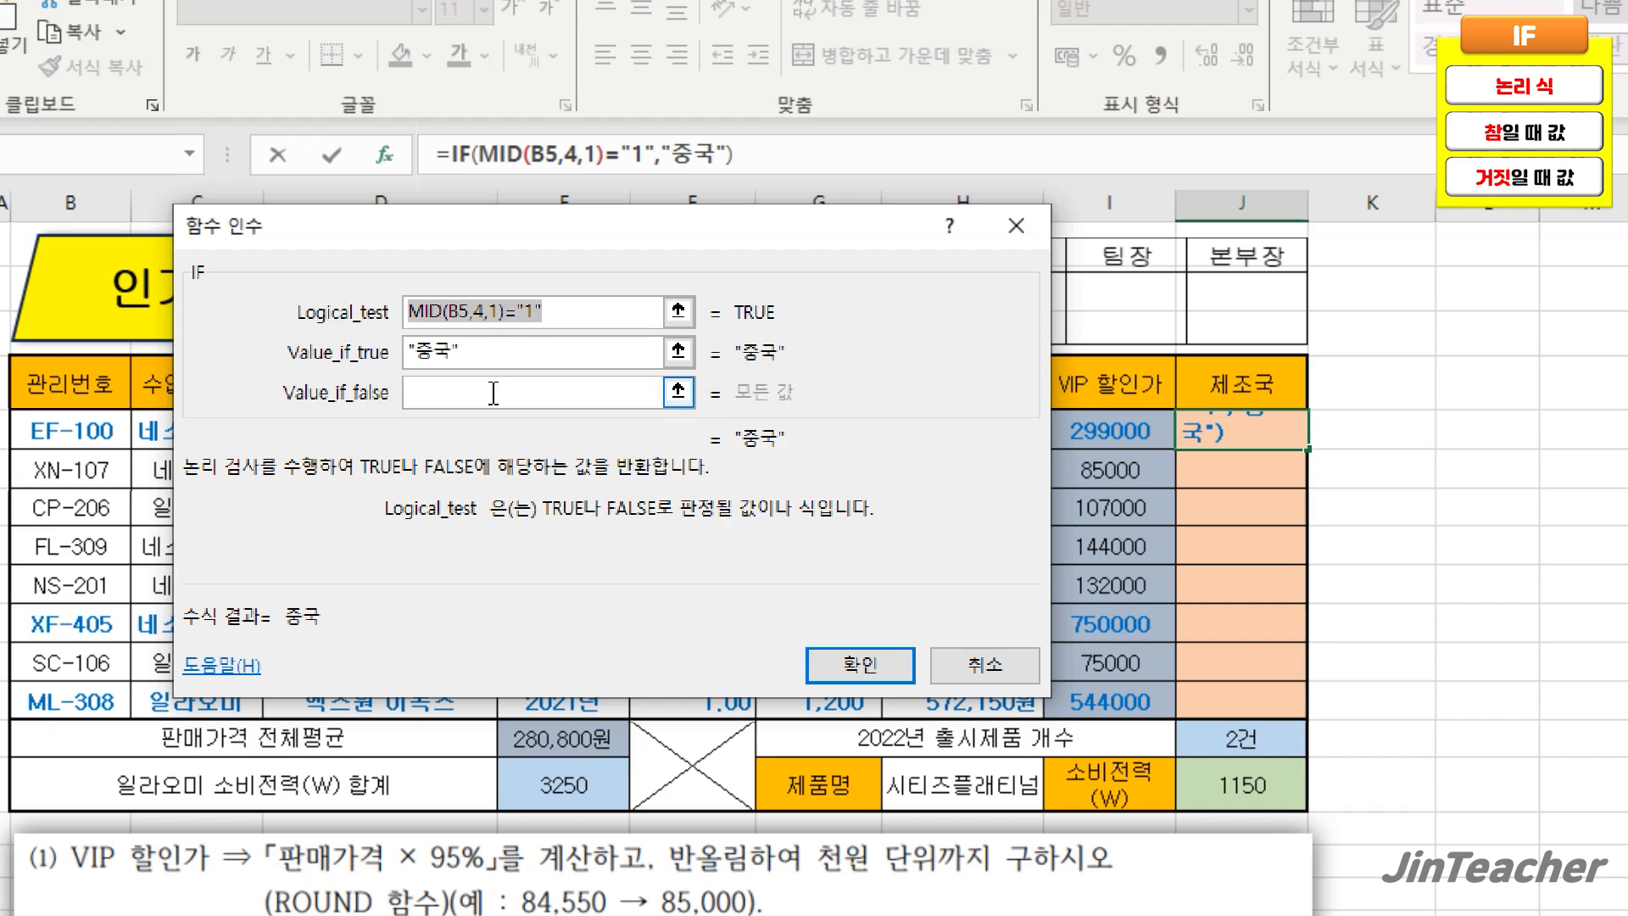
pyautogui.click(555, 316)
pyautogui.click(541, 353)
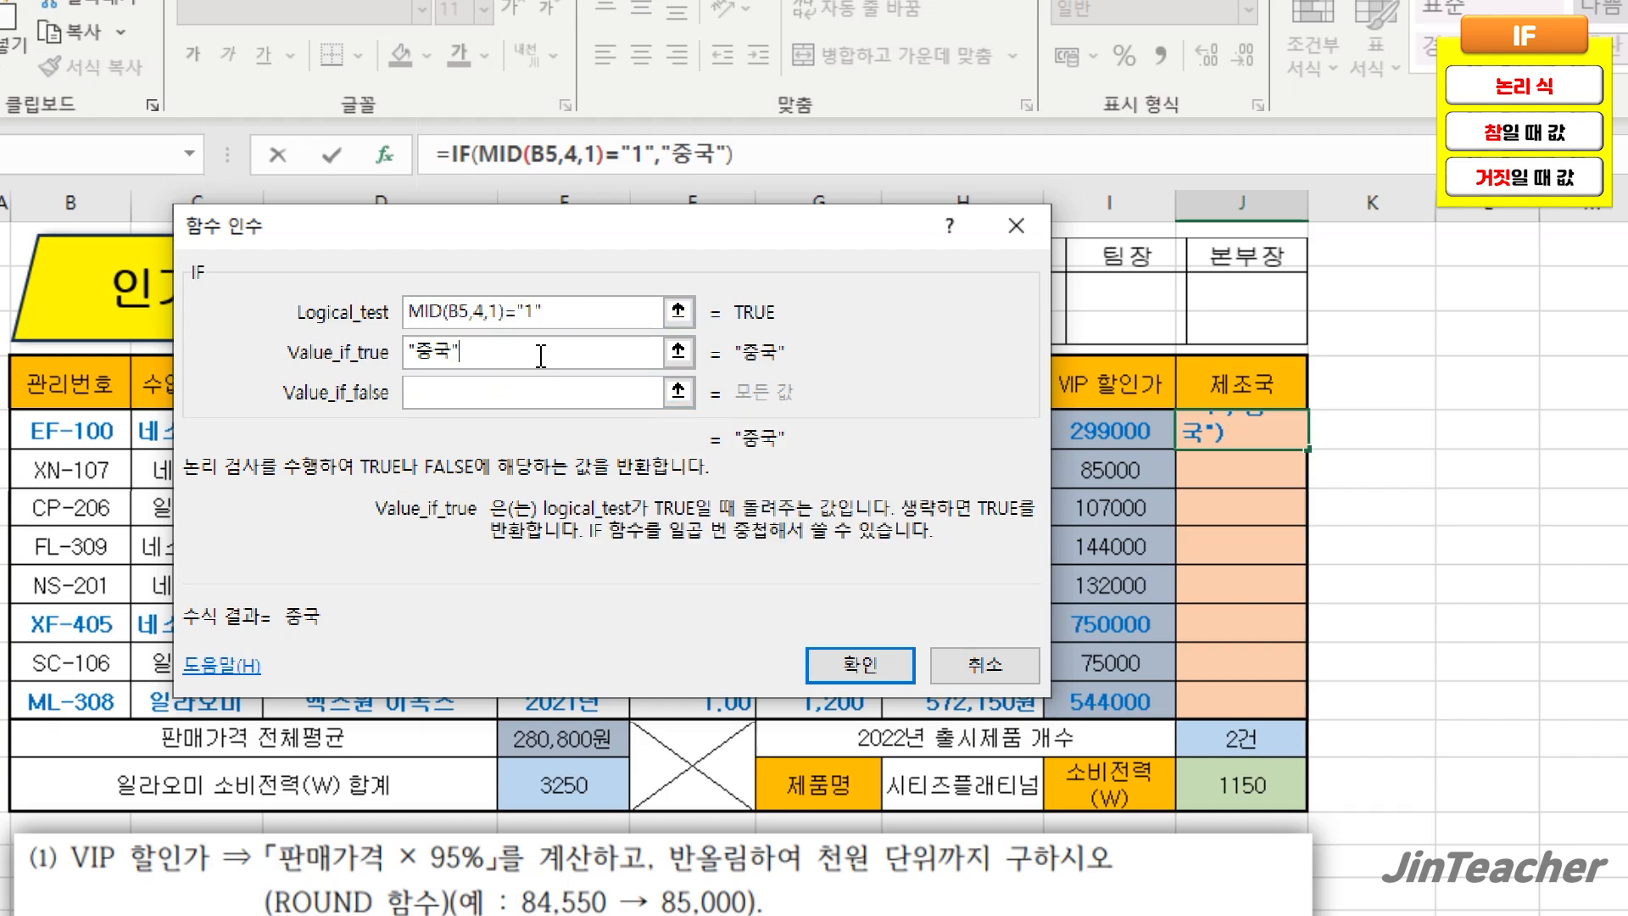
# - Nest a second IF in Value_if_false with the Logical_test MID(B5,4,1)="2"
pyautogui.click(514, 391)
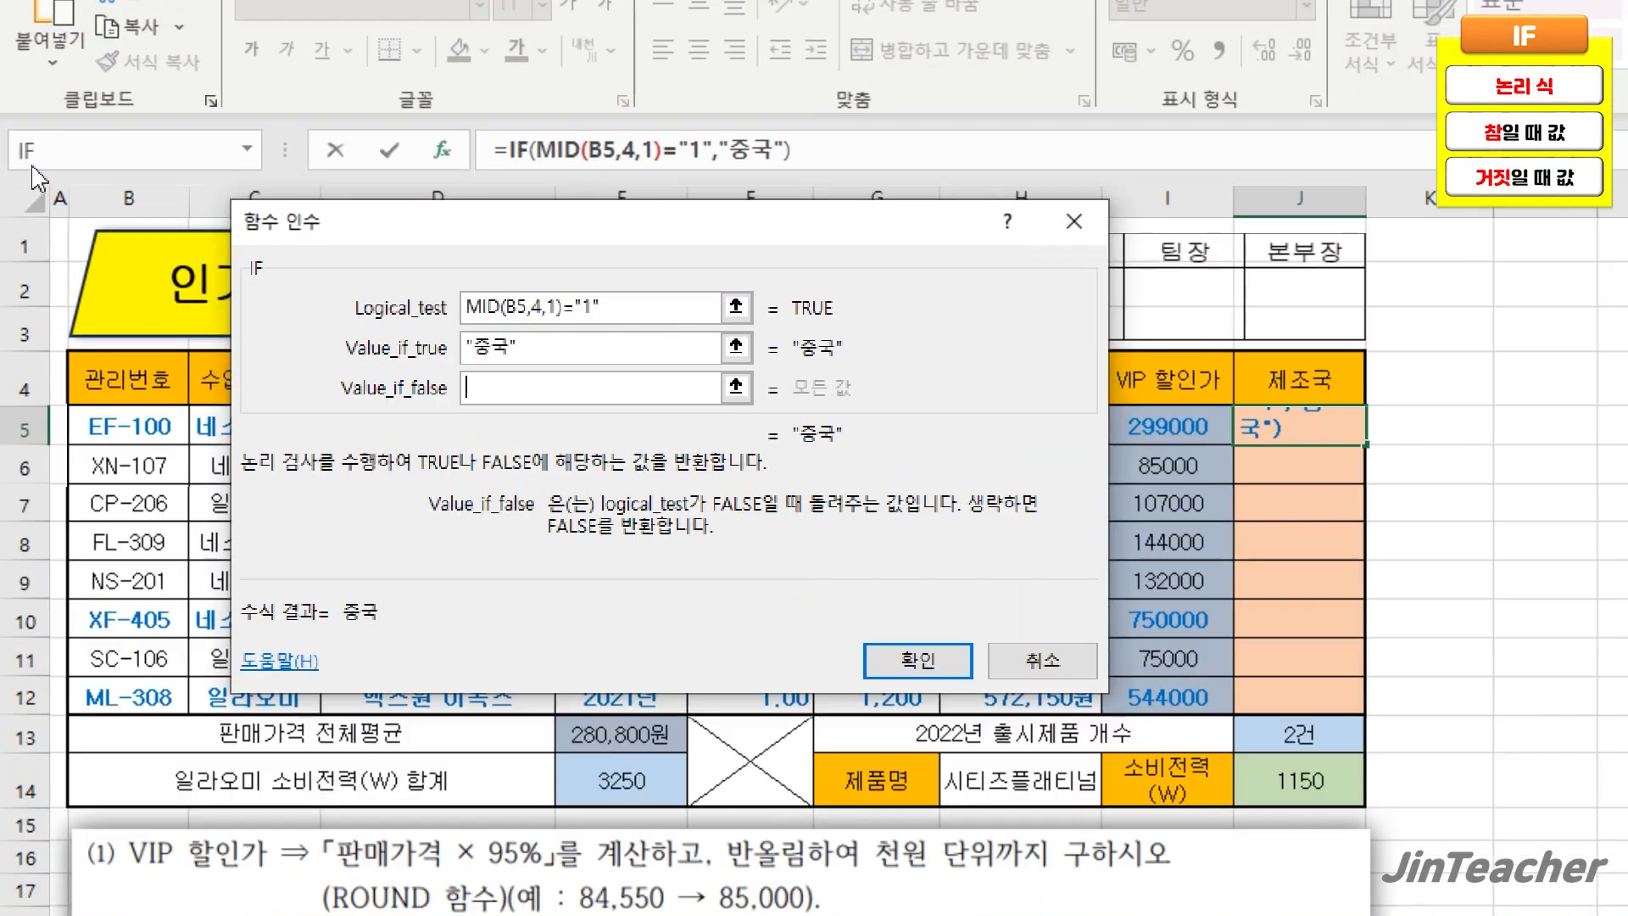
pyautogui.click(27, 152)
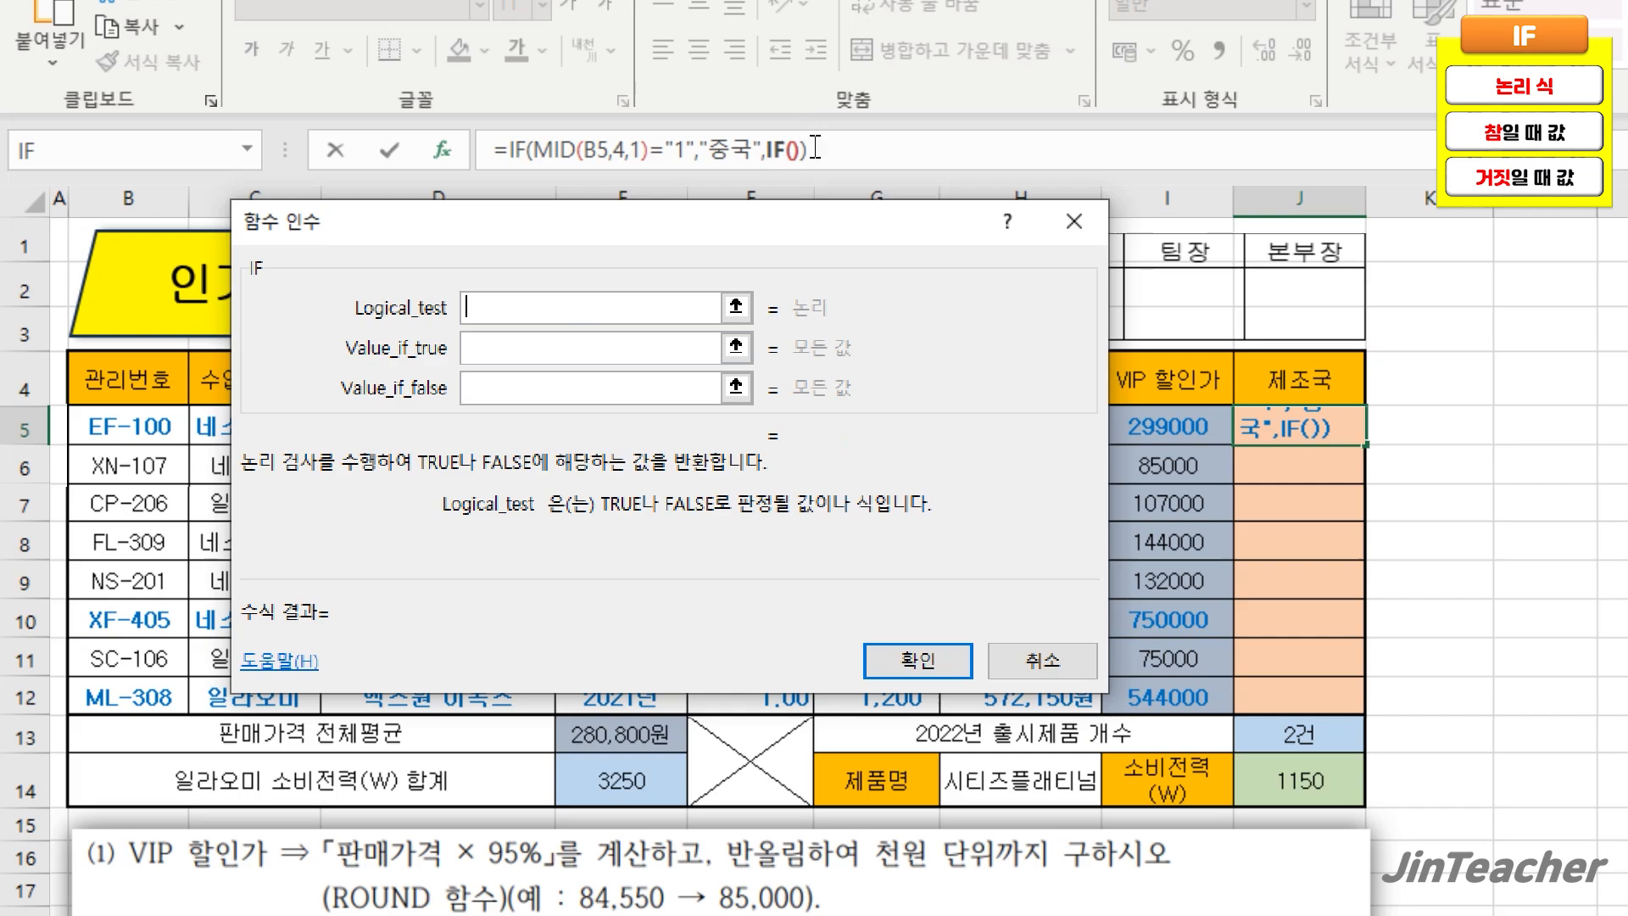
pyautogui.rightClick(525, 312)
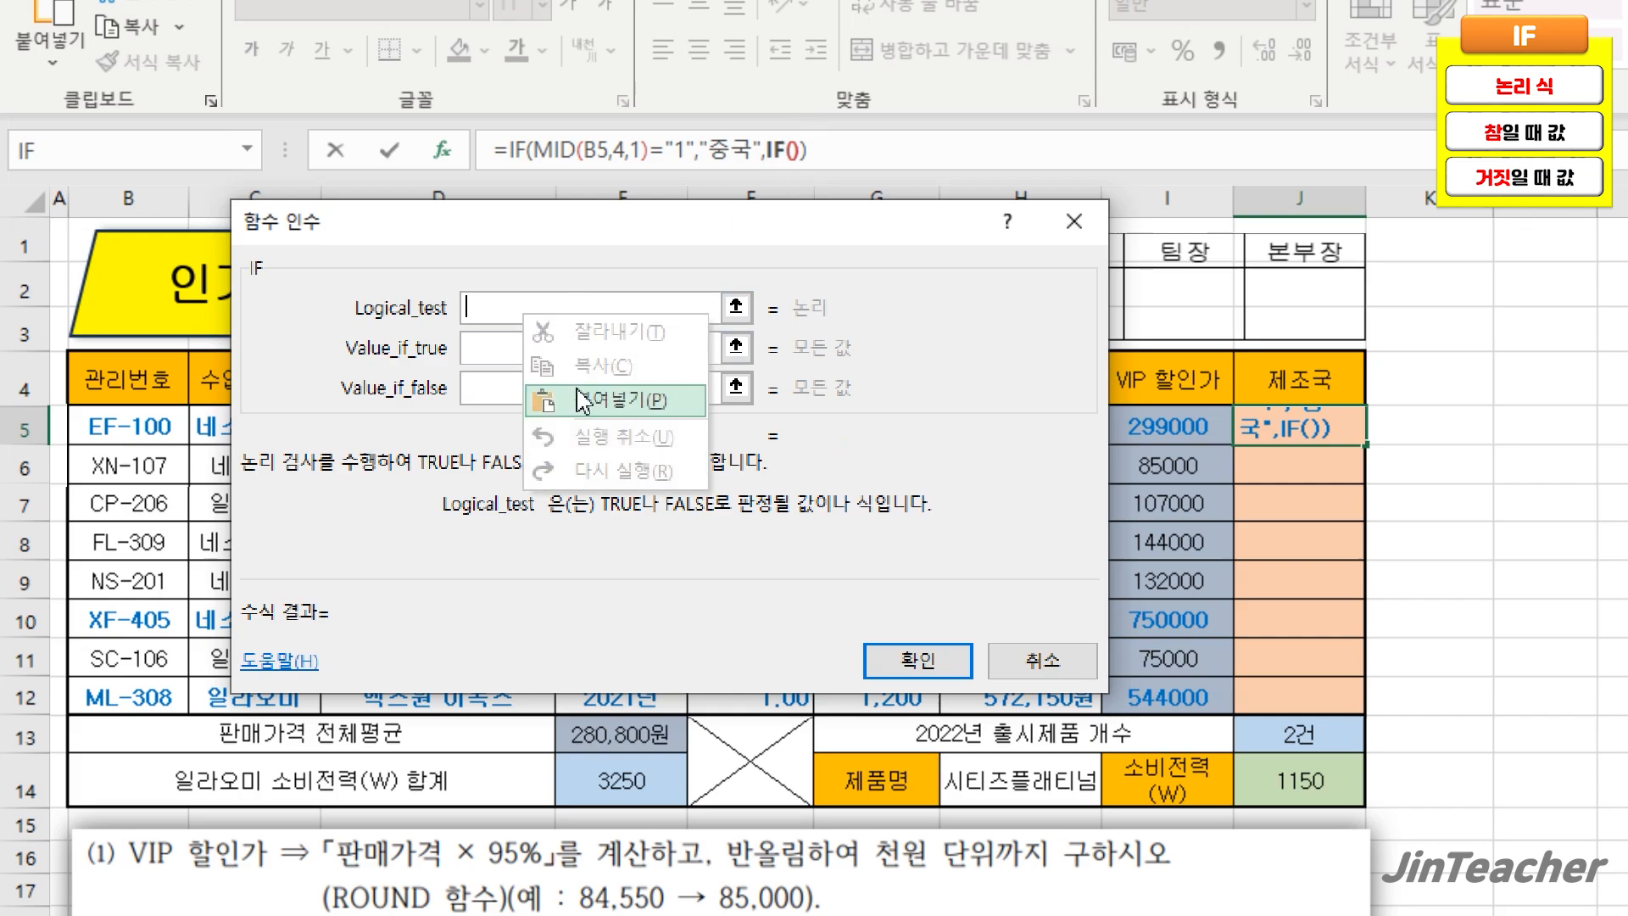
pyautogui.click(594, 399)
pyautogui.write('="2"')
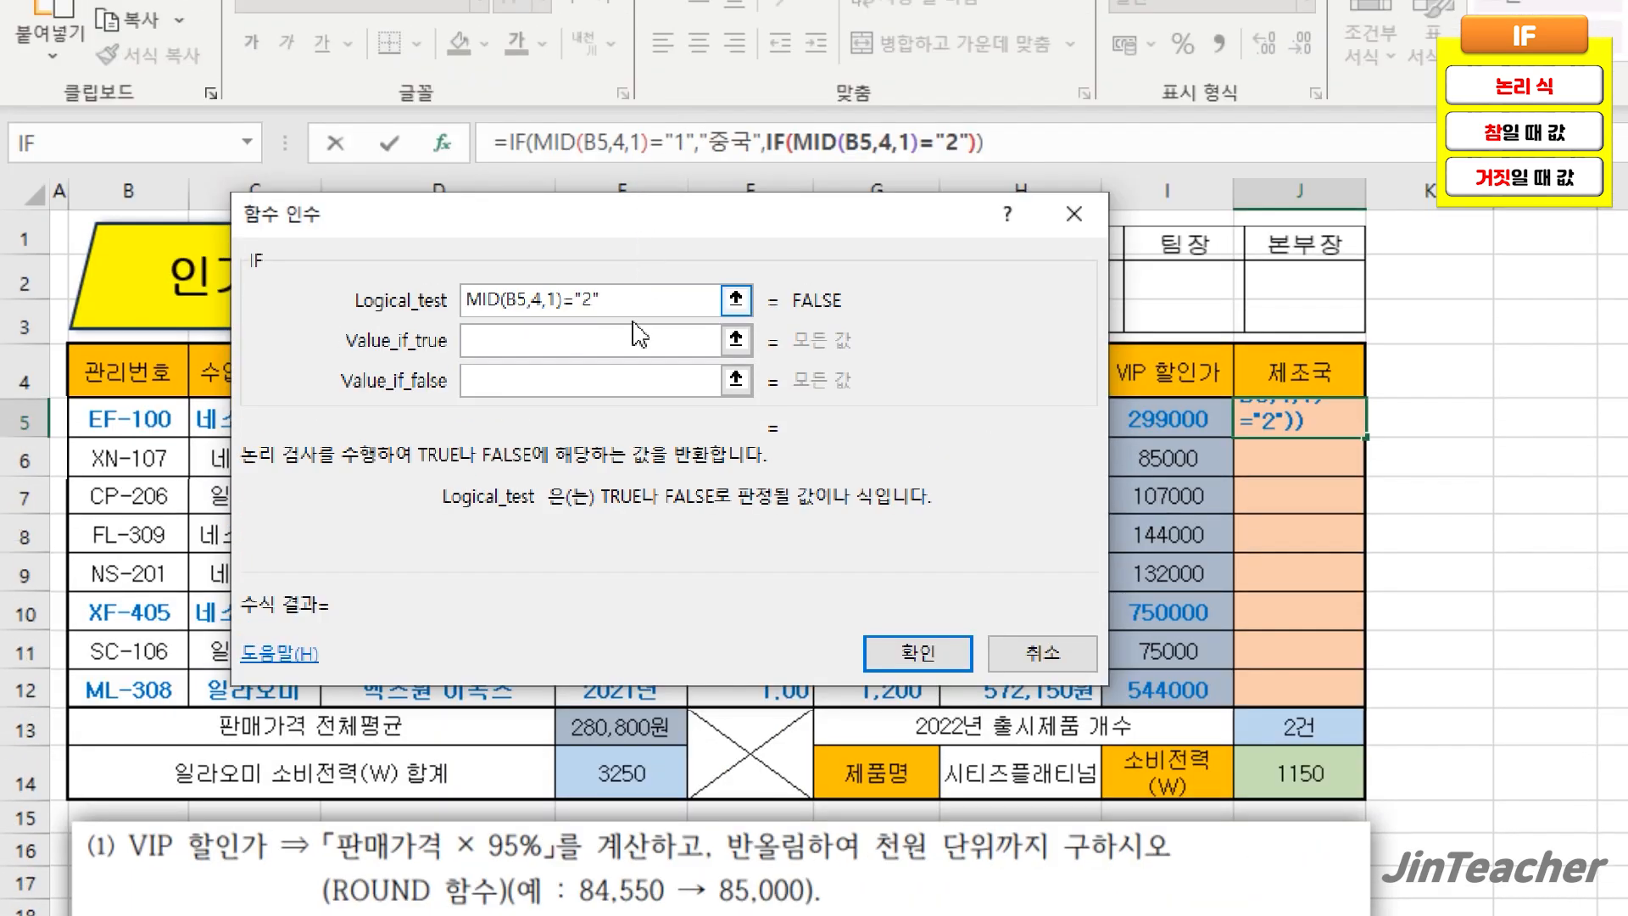
# - Set the nested IF's Value_if_true to "이탈리아" and Value_if_false to "기타", and accept the function
pyautogui.click(642, 100)
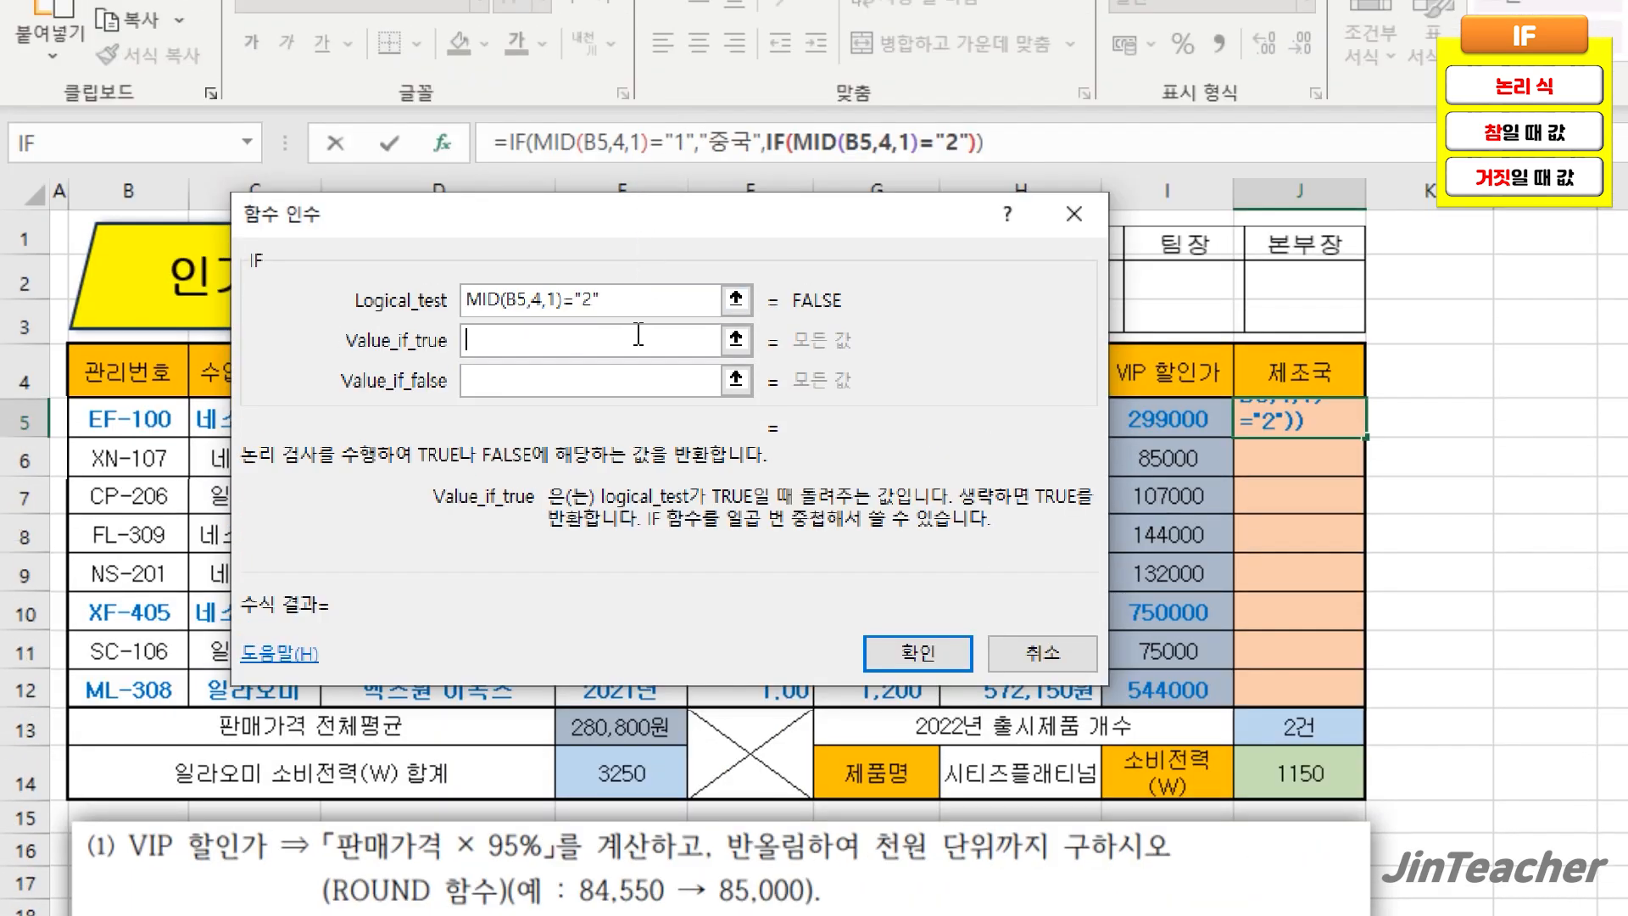
pyautogui.write('이탈리아')
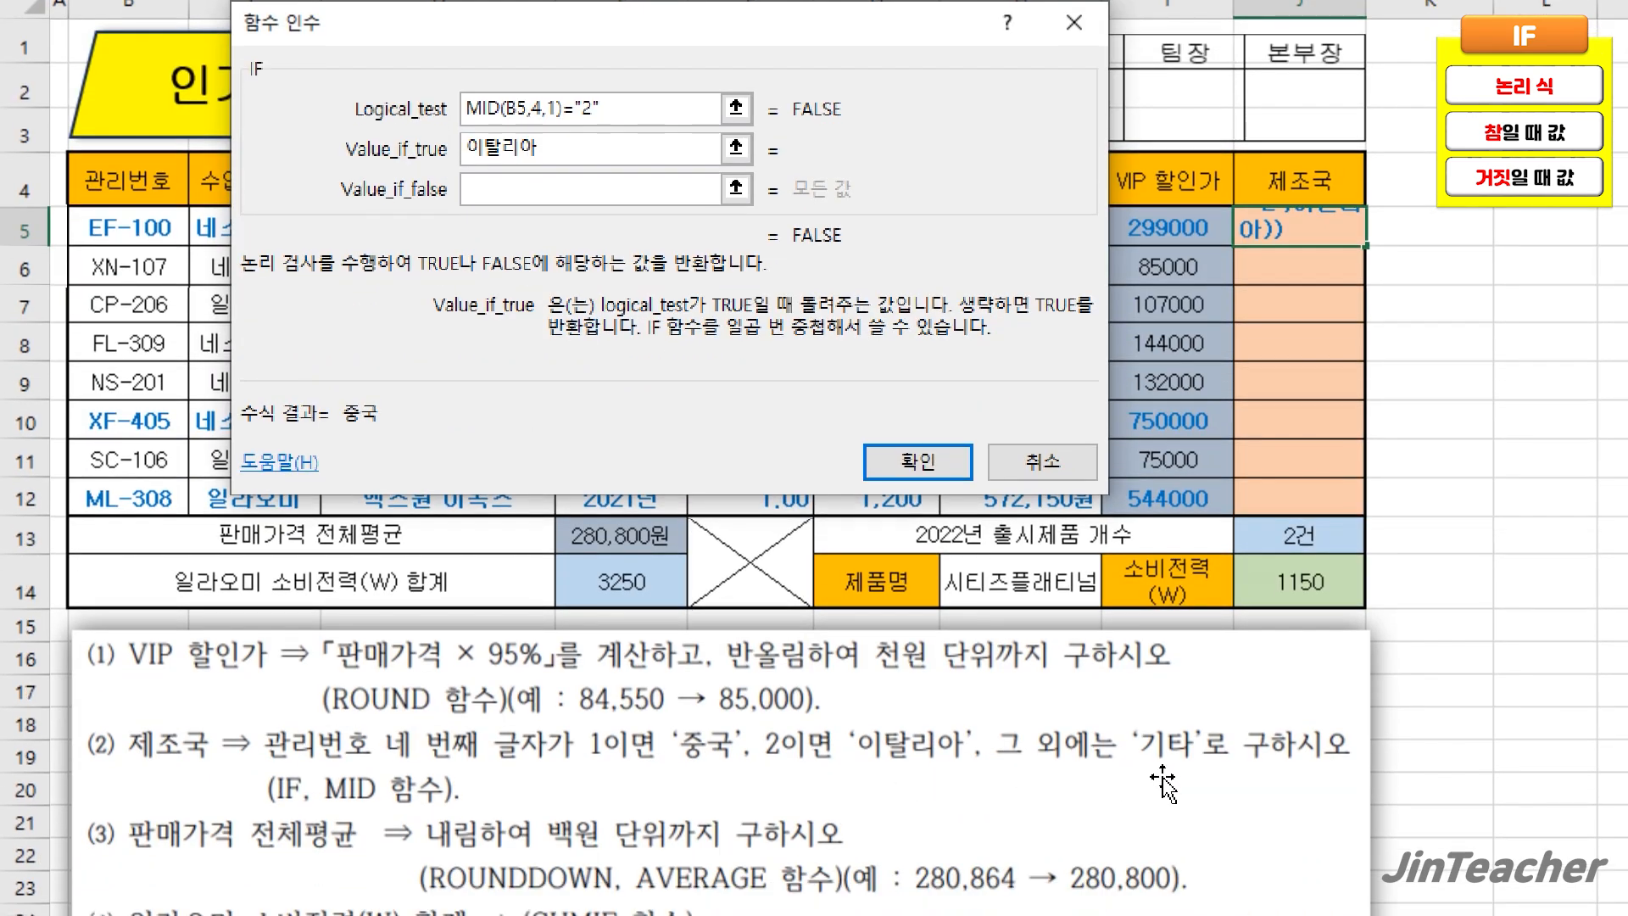
pyautogui.press('Tab')
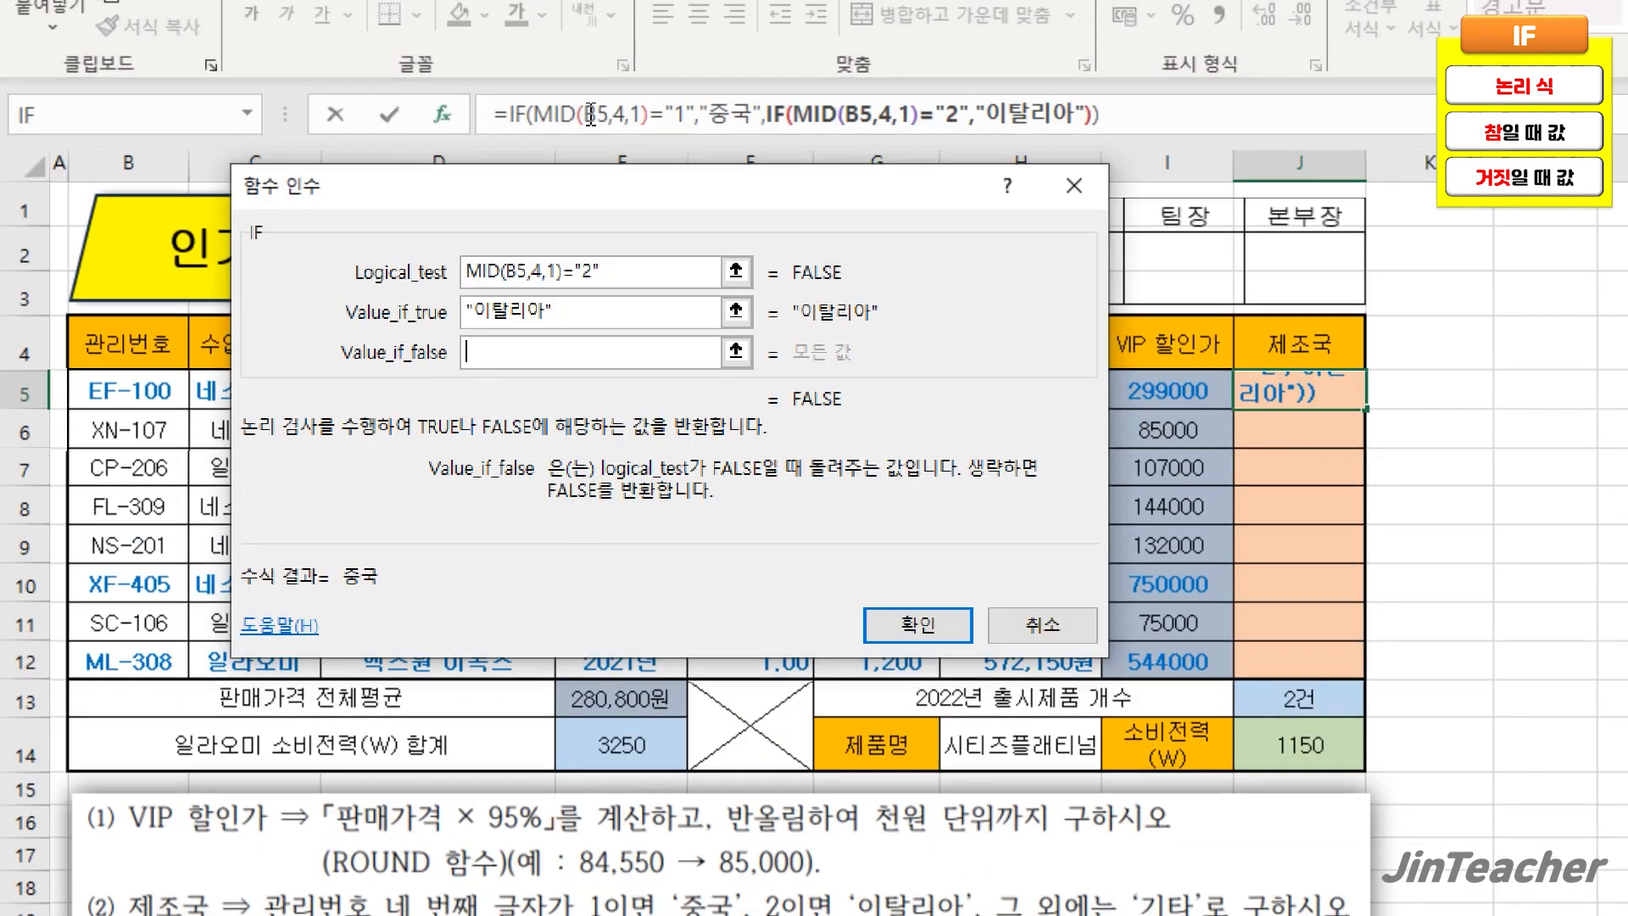
pyautogui.write('기타')
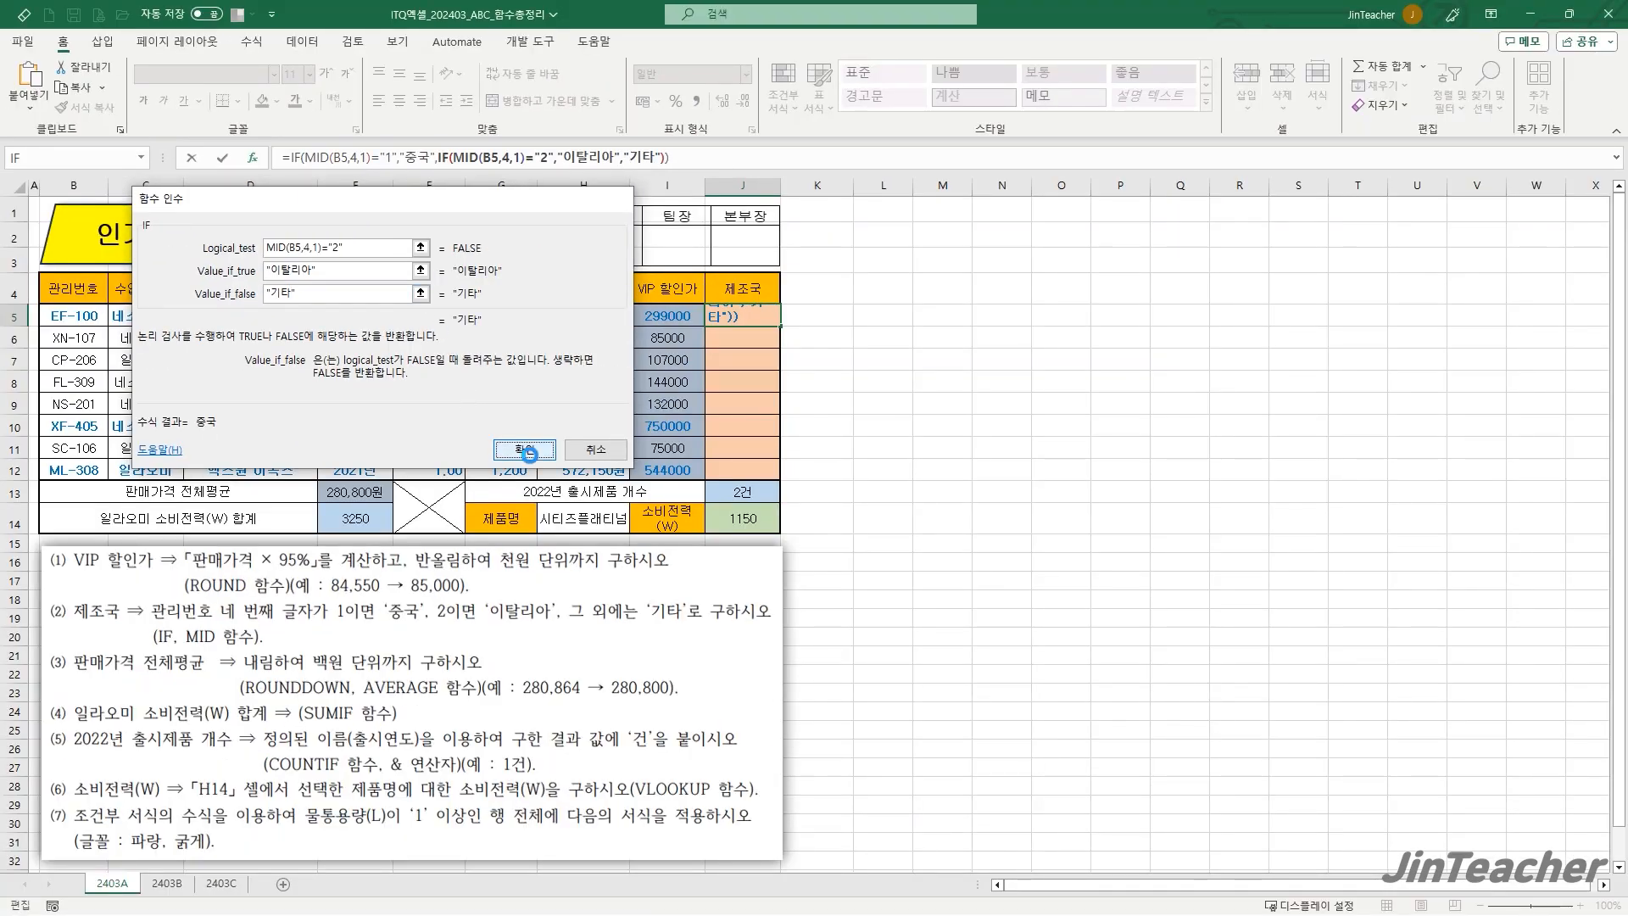
pyautogui.press('Return')
# - Fill the J5 formula down through J12 without formatting
pyautogui.moveTo(781, 326); pyautogui.dragTo(781, 474)
pyautogui.click(790, 491)
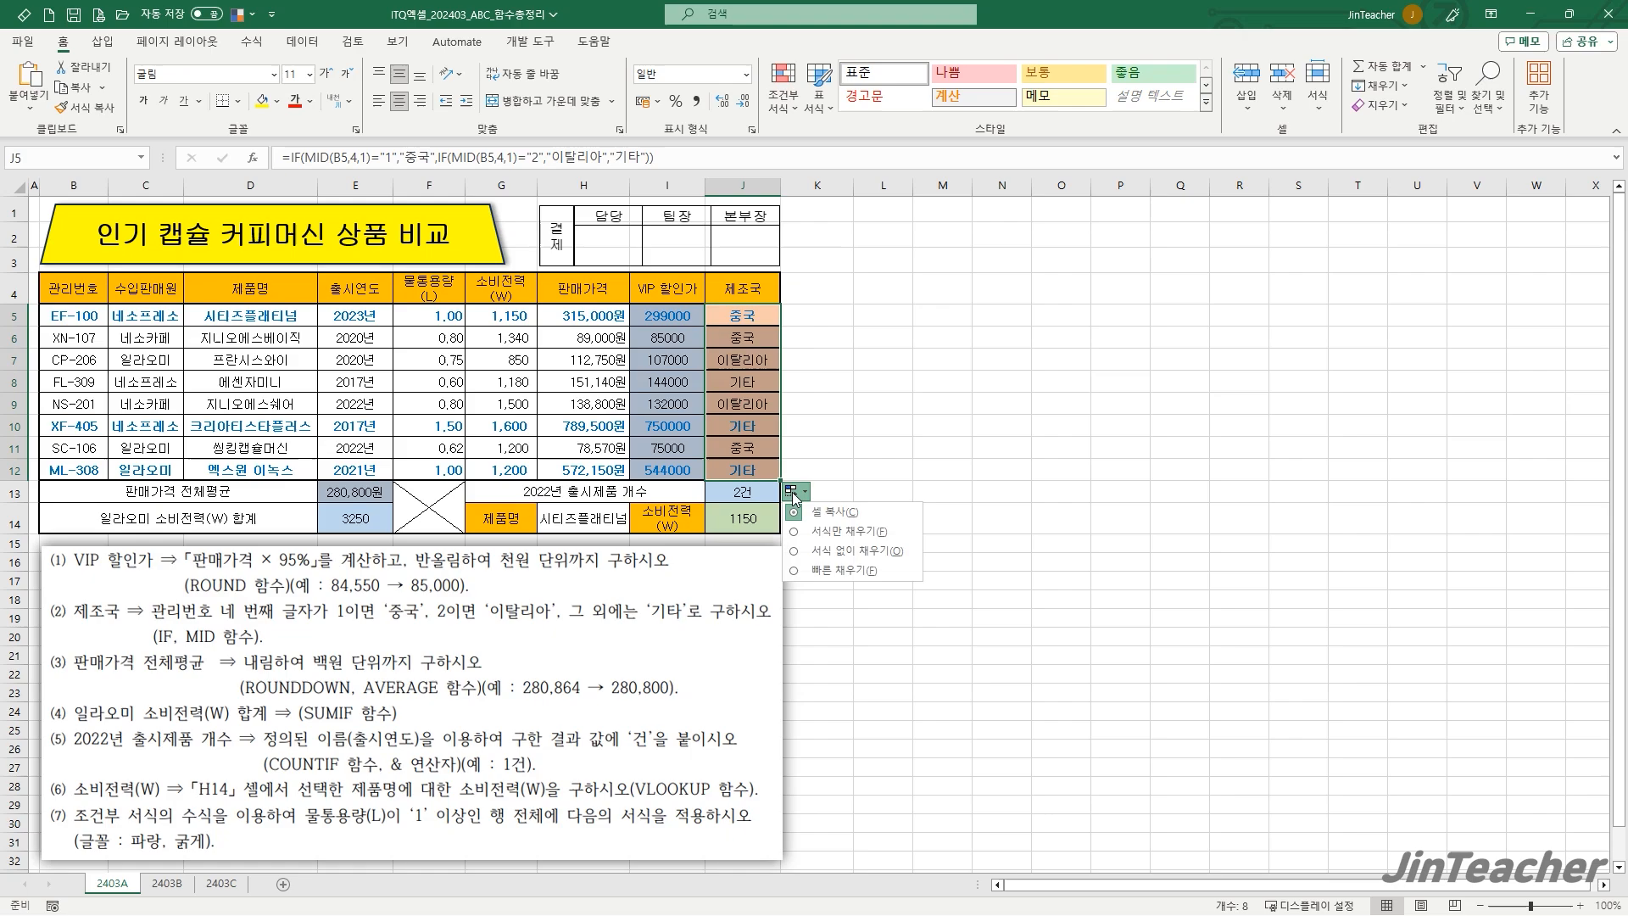
pyautogui.click(823, 548)
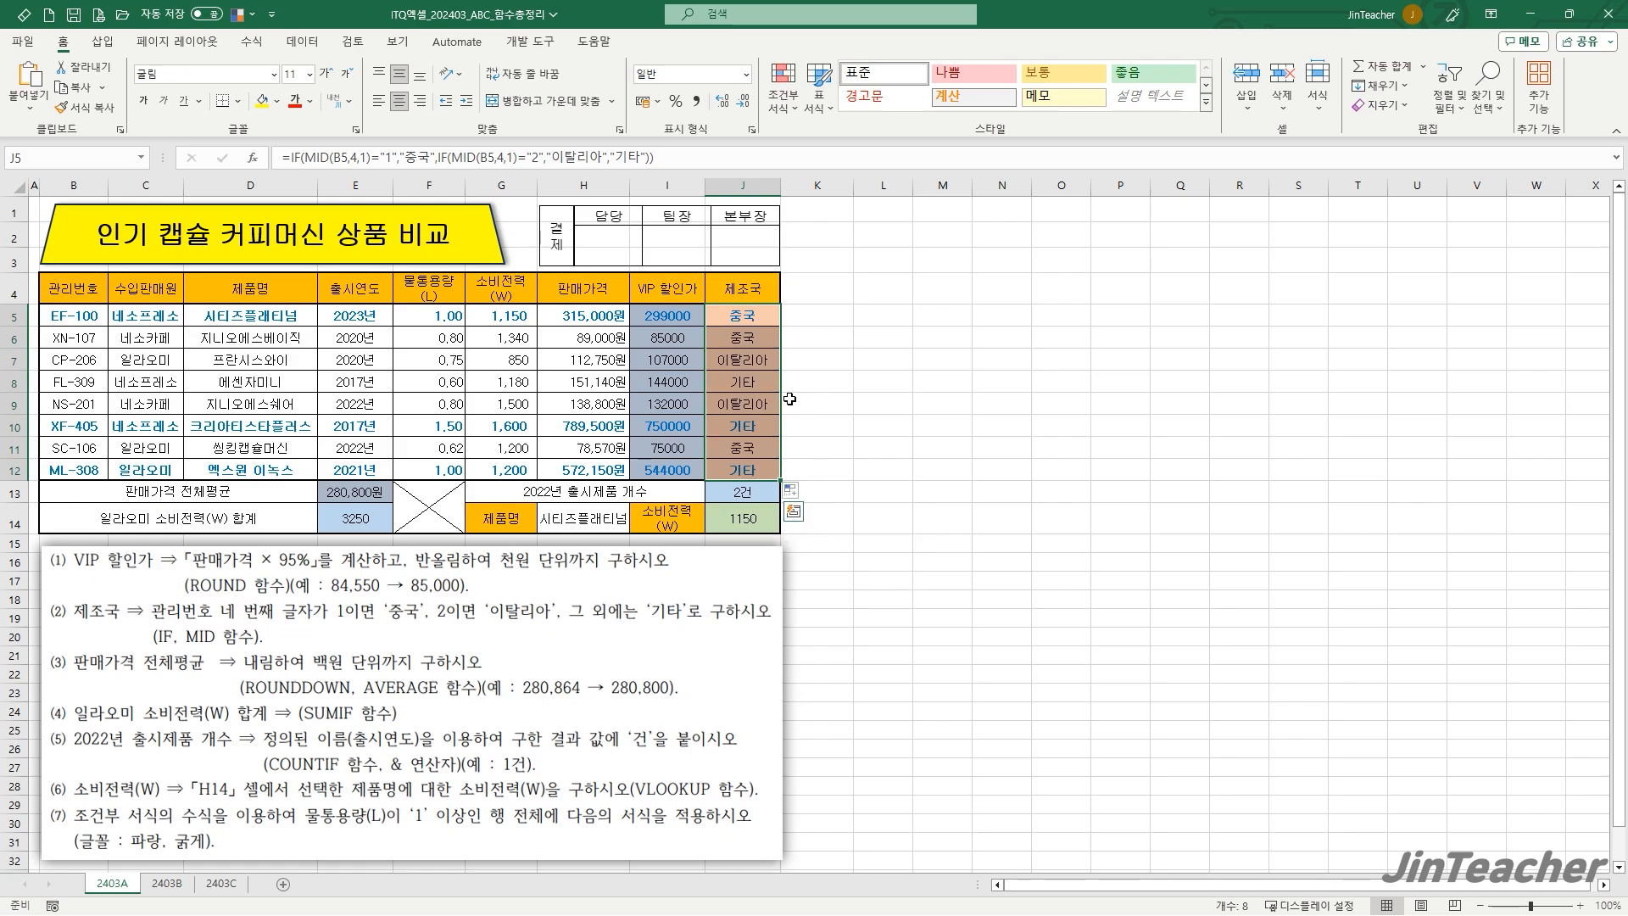
# - Clear the 제조국 formulas in J5:J12 and insert the MID function in J5
pyautogui.press('Delete')
pyautogui.click(736, 319)
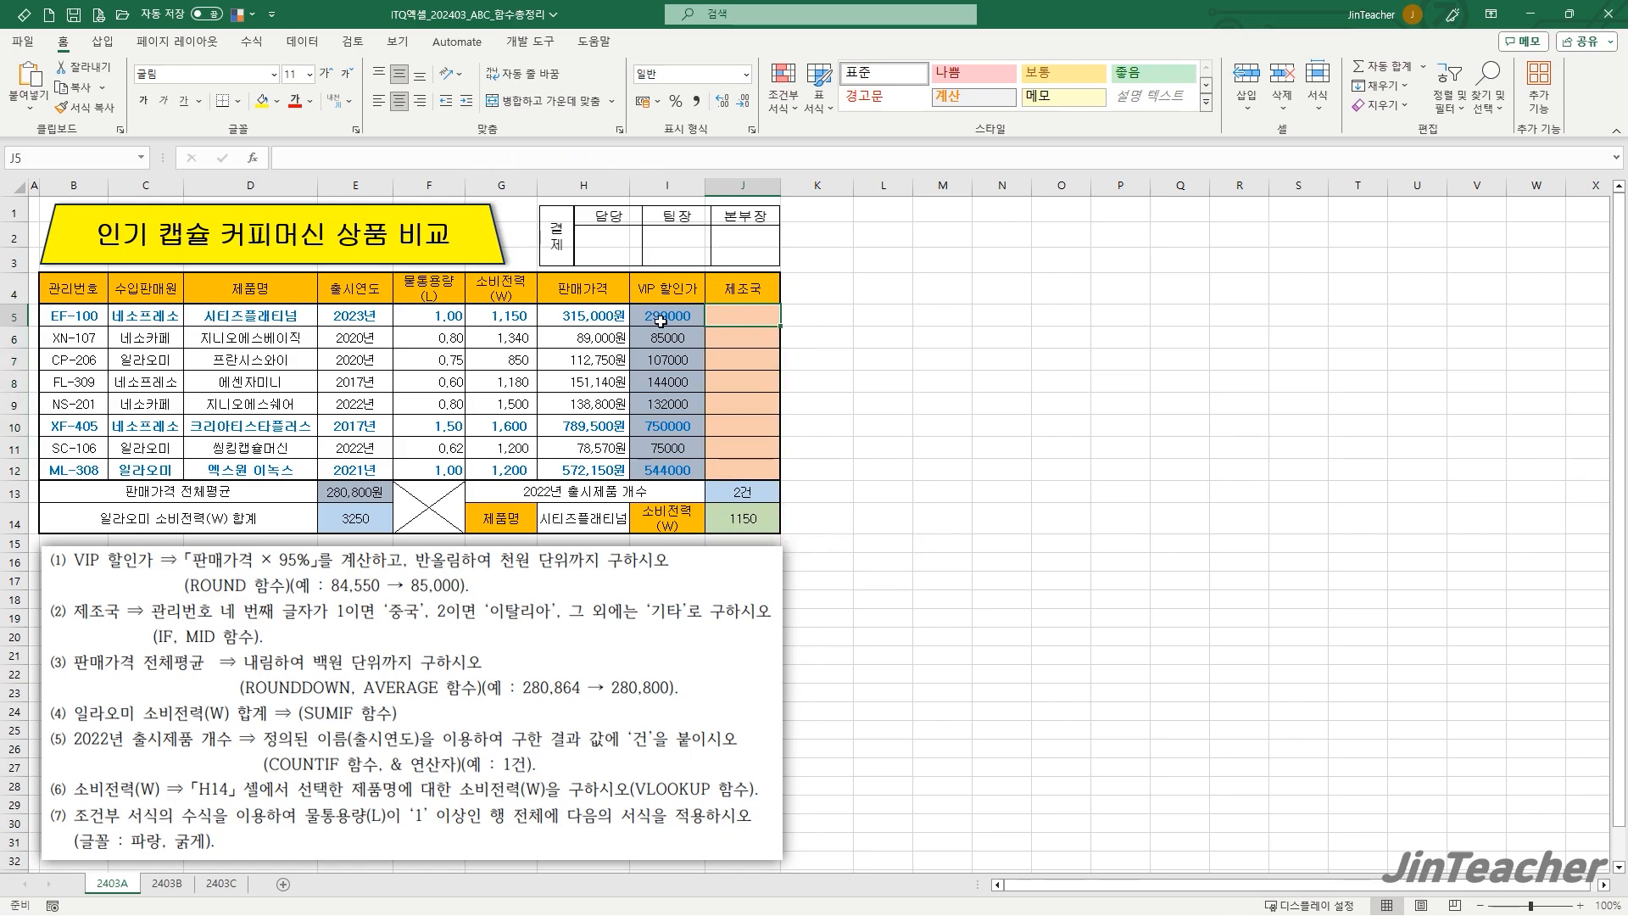
pyautogui.click(251, 158)
pyautogui.click(473, 350)
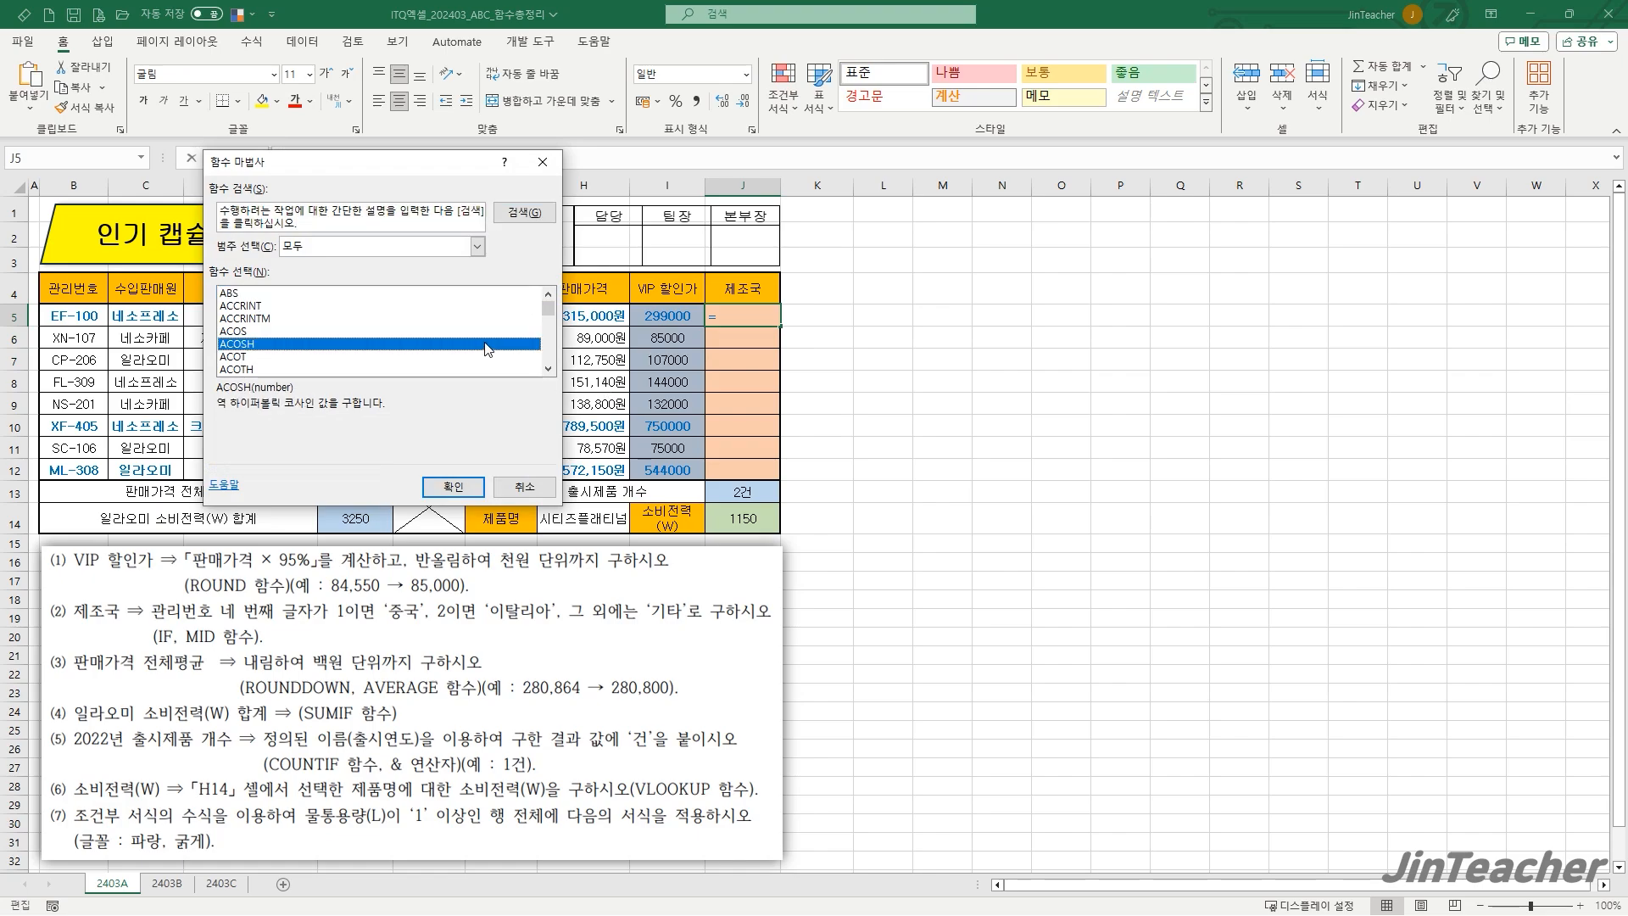
pyautogui.press('m')
pyautogui.scroll(-3, 441, 357)
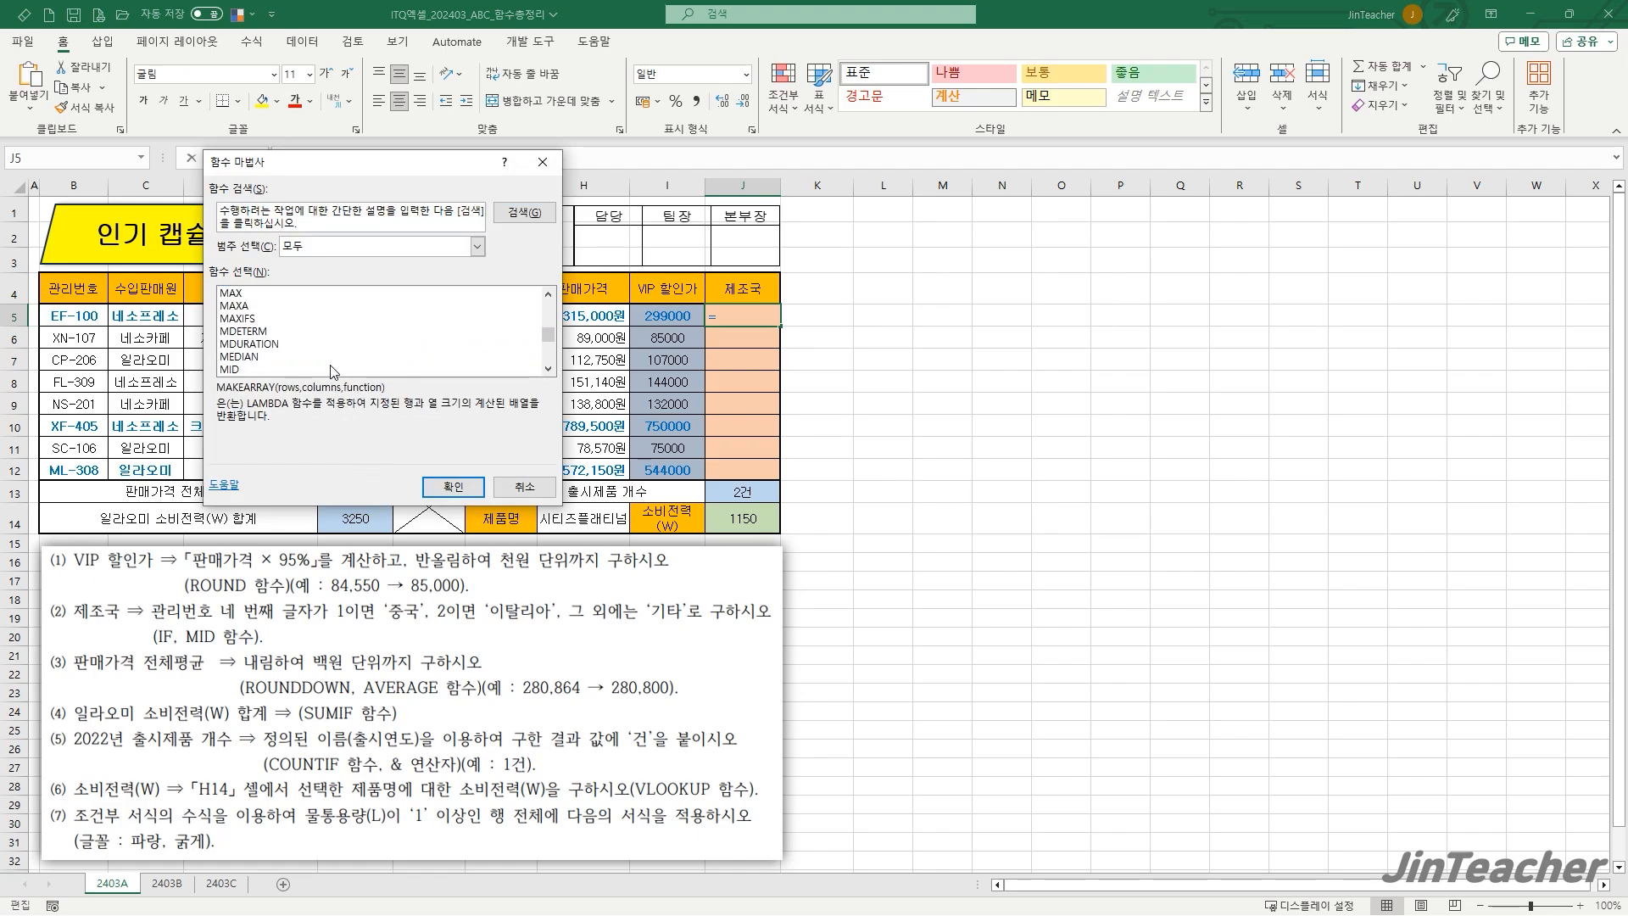
pyautogui.click(331, 370)
pyautogui.click(453, 487)
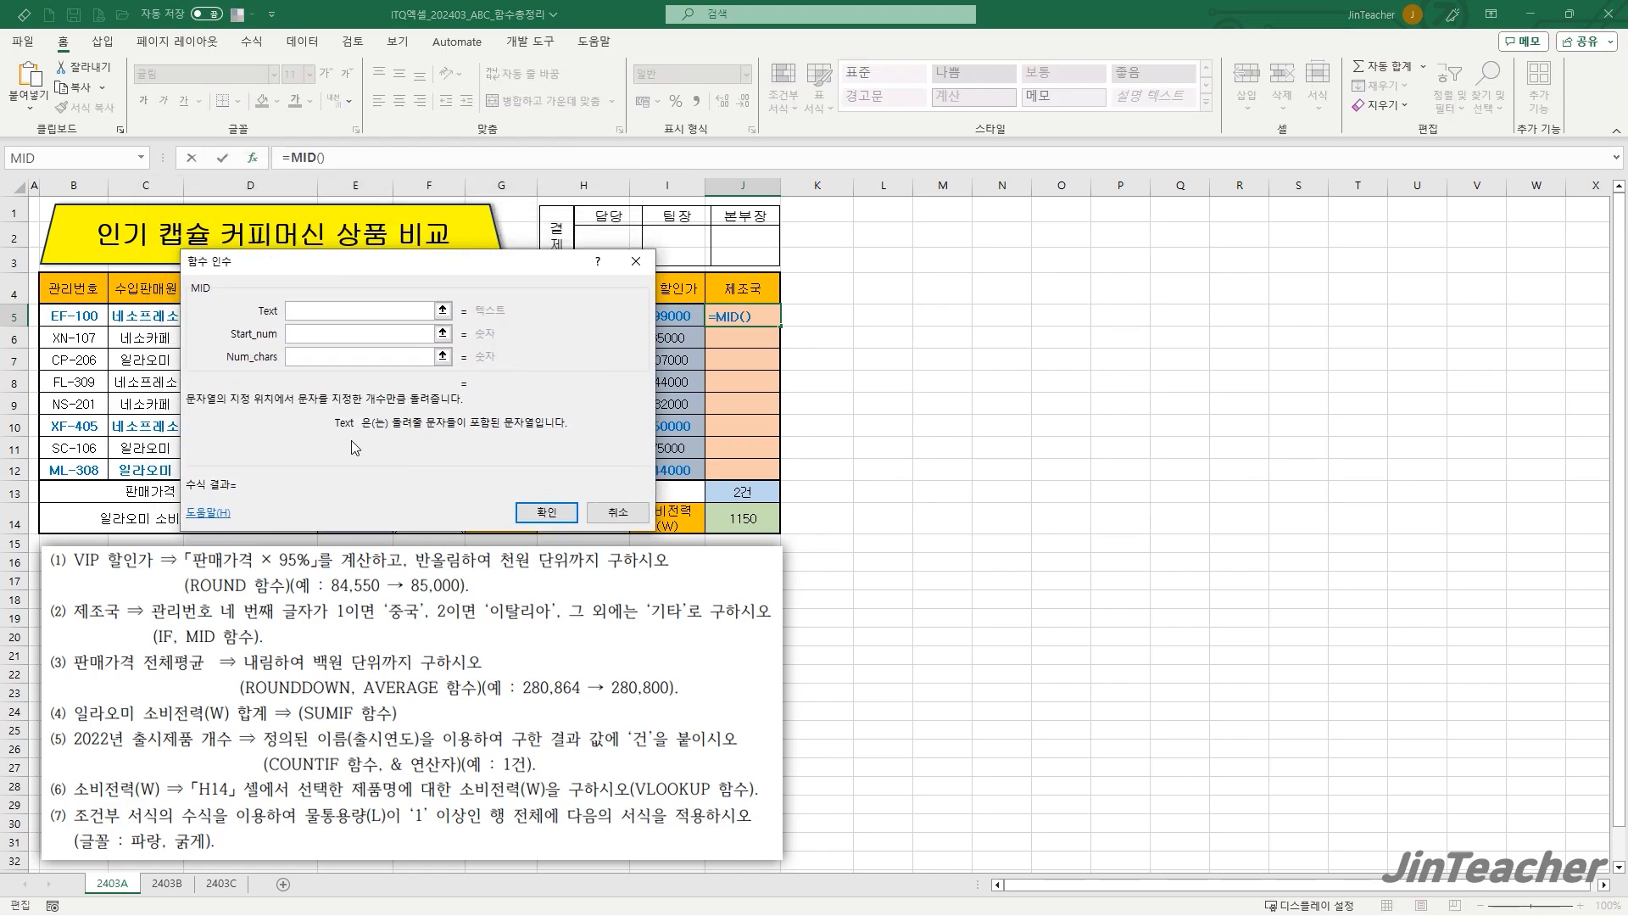
# - Set MID's Text to B5, Start_num to 4 and Num_chars to 1, and accept the function
pyautogui.click(100, 321)
pyautogui.click(299, 330)
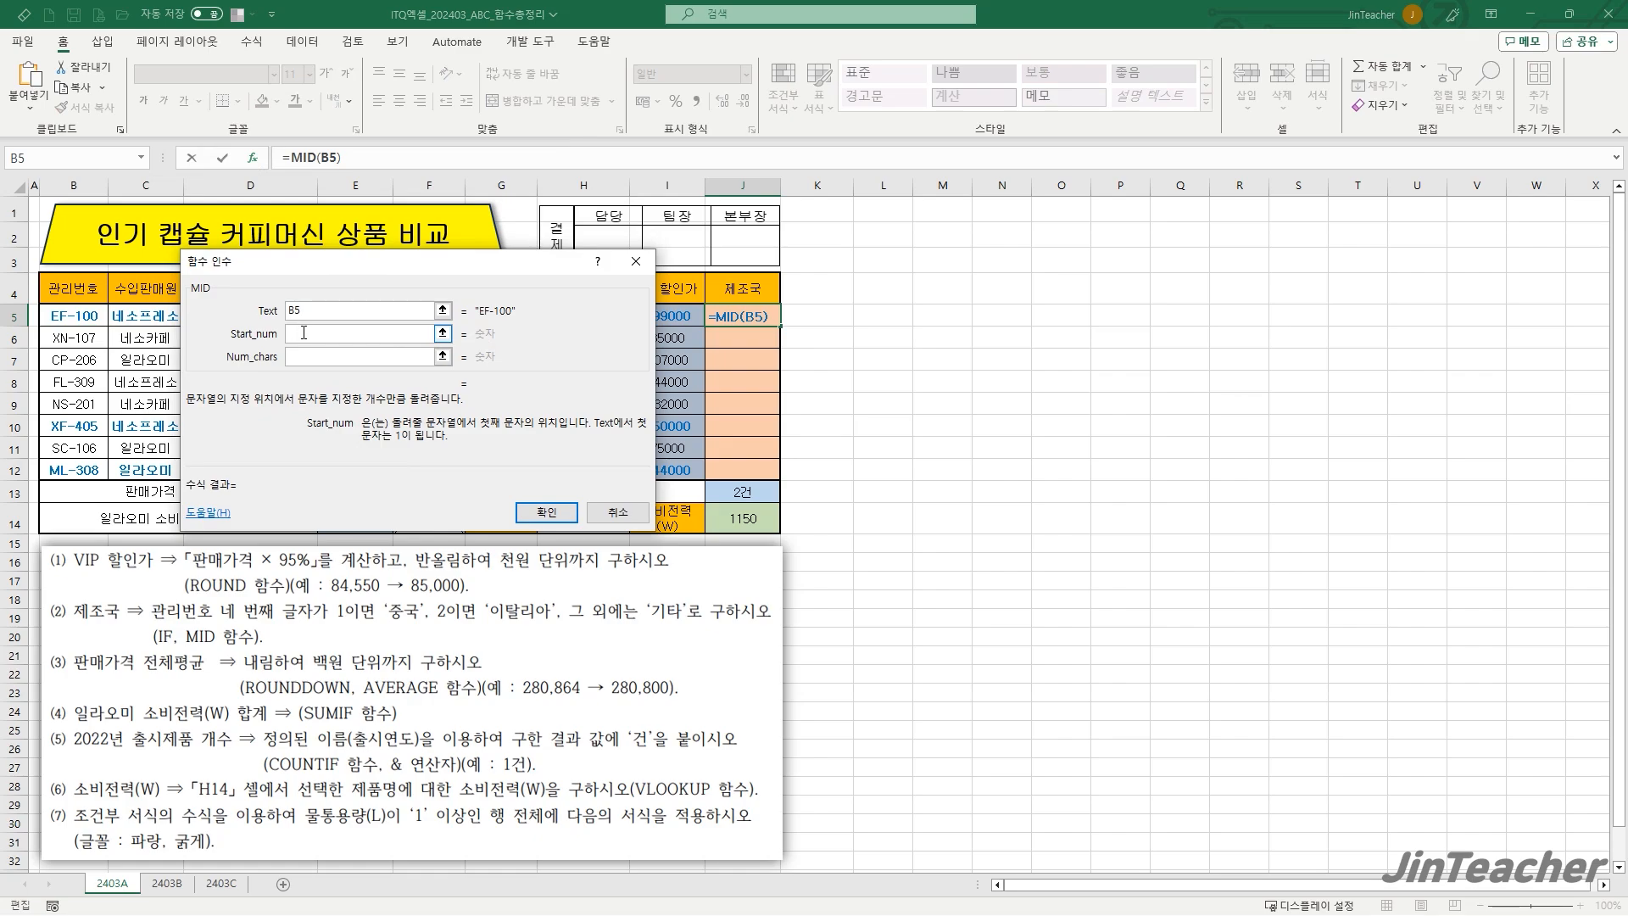
pyautogui.write('4')
pyautogui.click(313, 357)
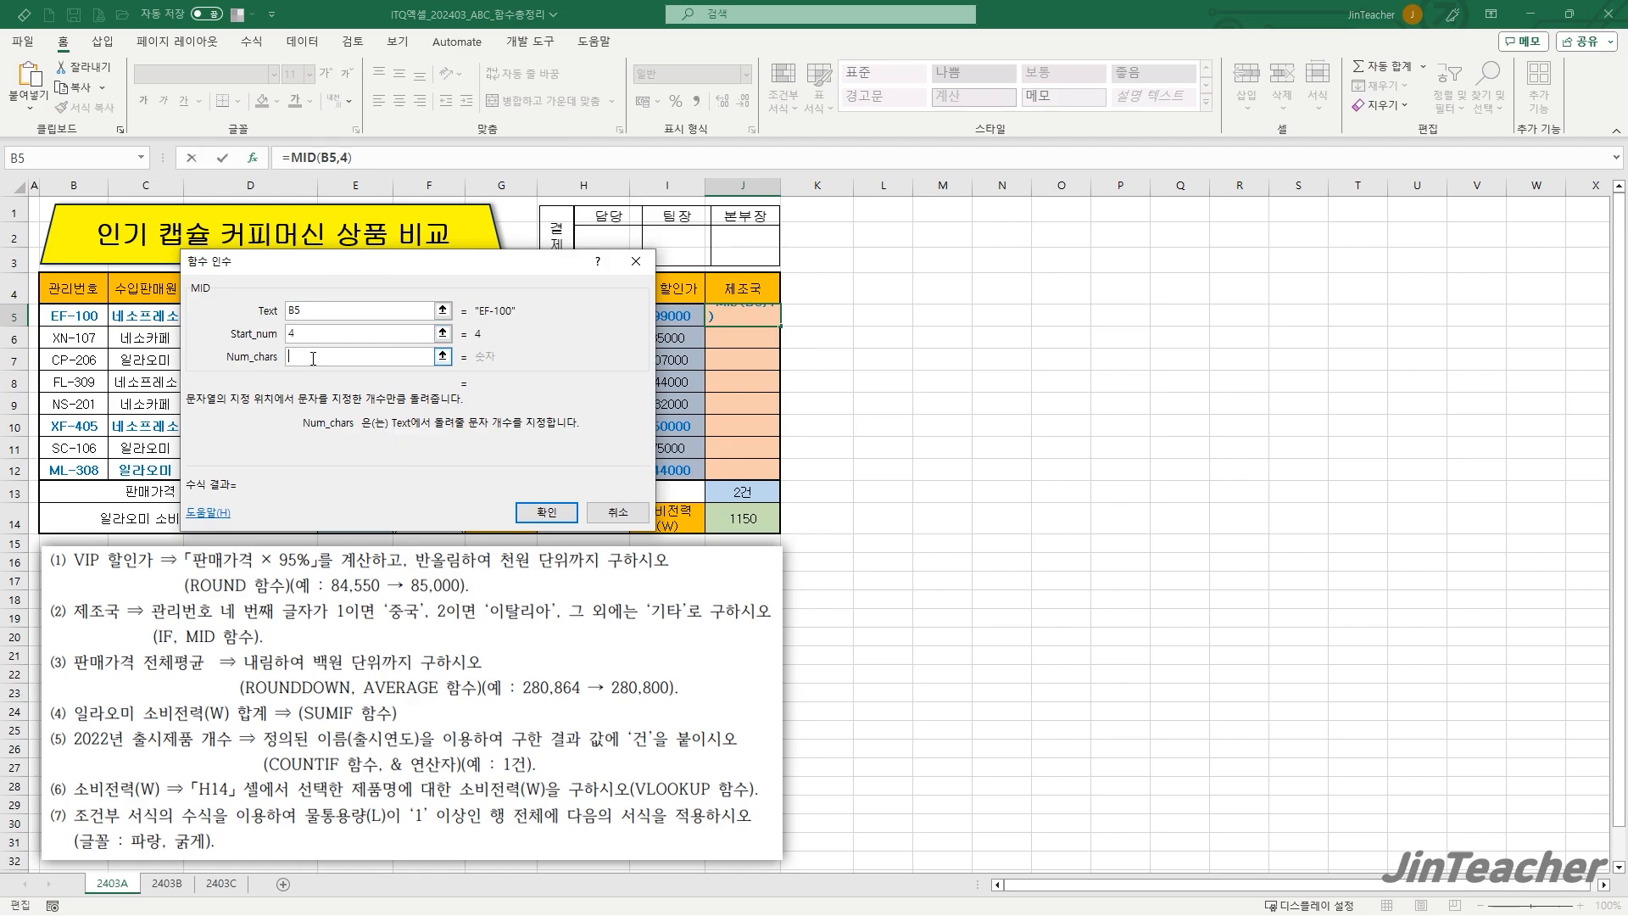
pyautogui.click(542, 511)
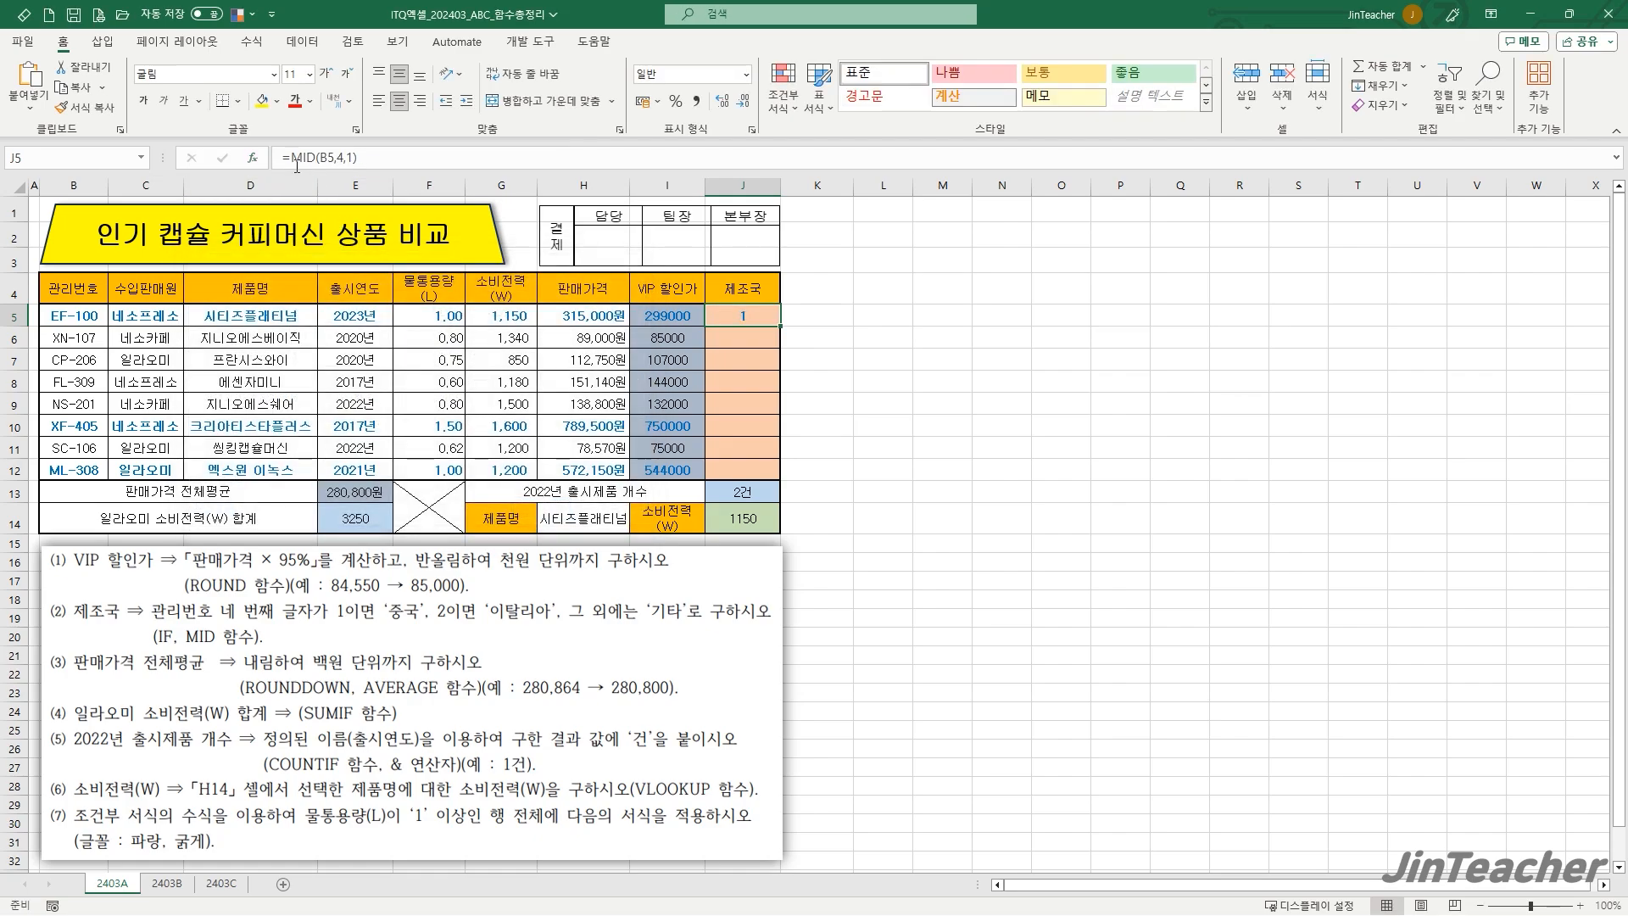
# - Cut MID(B5,4,1) out of the J5 formula, keeping the equals sign, and insert the IF function in its place
pyautogui.moveTo(292, 161); pyautogui.dragTo(414, 161)
pyautogui.hotkey('ctrl', 'c')
pyautogui.click(89, 68)
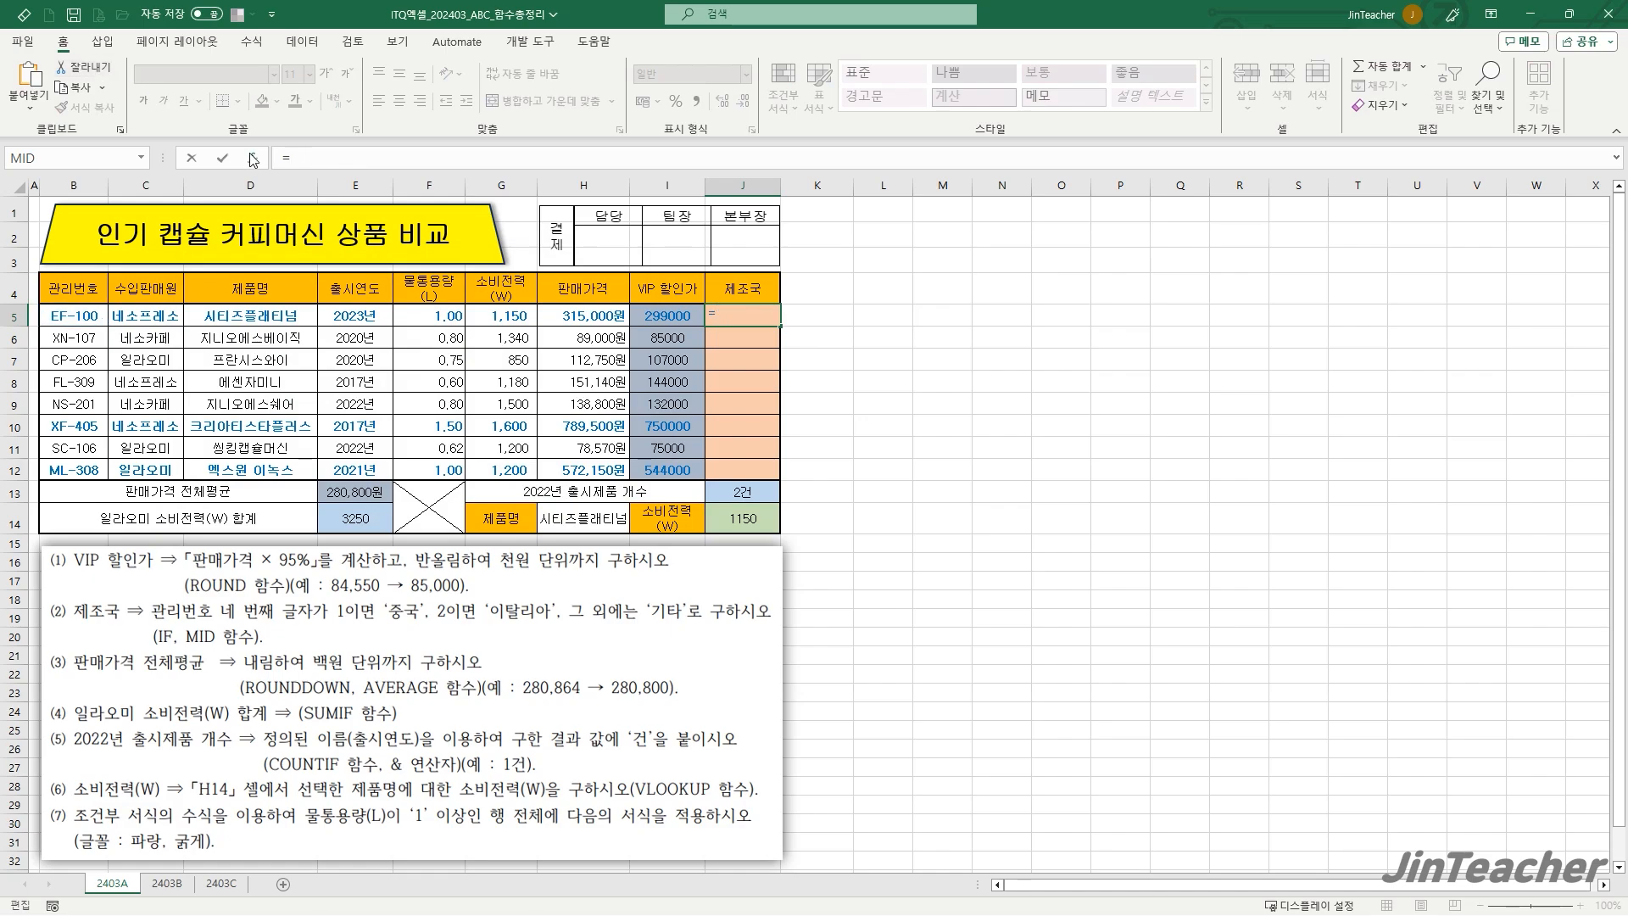
pyautogui.click(252, 158)
pyautogui.click(438, 393)
pyautogui.press('i')
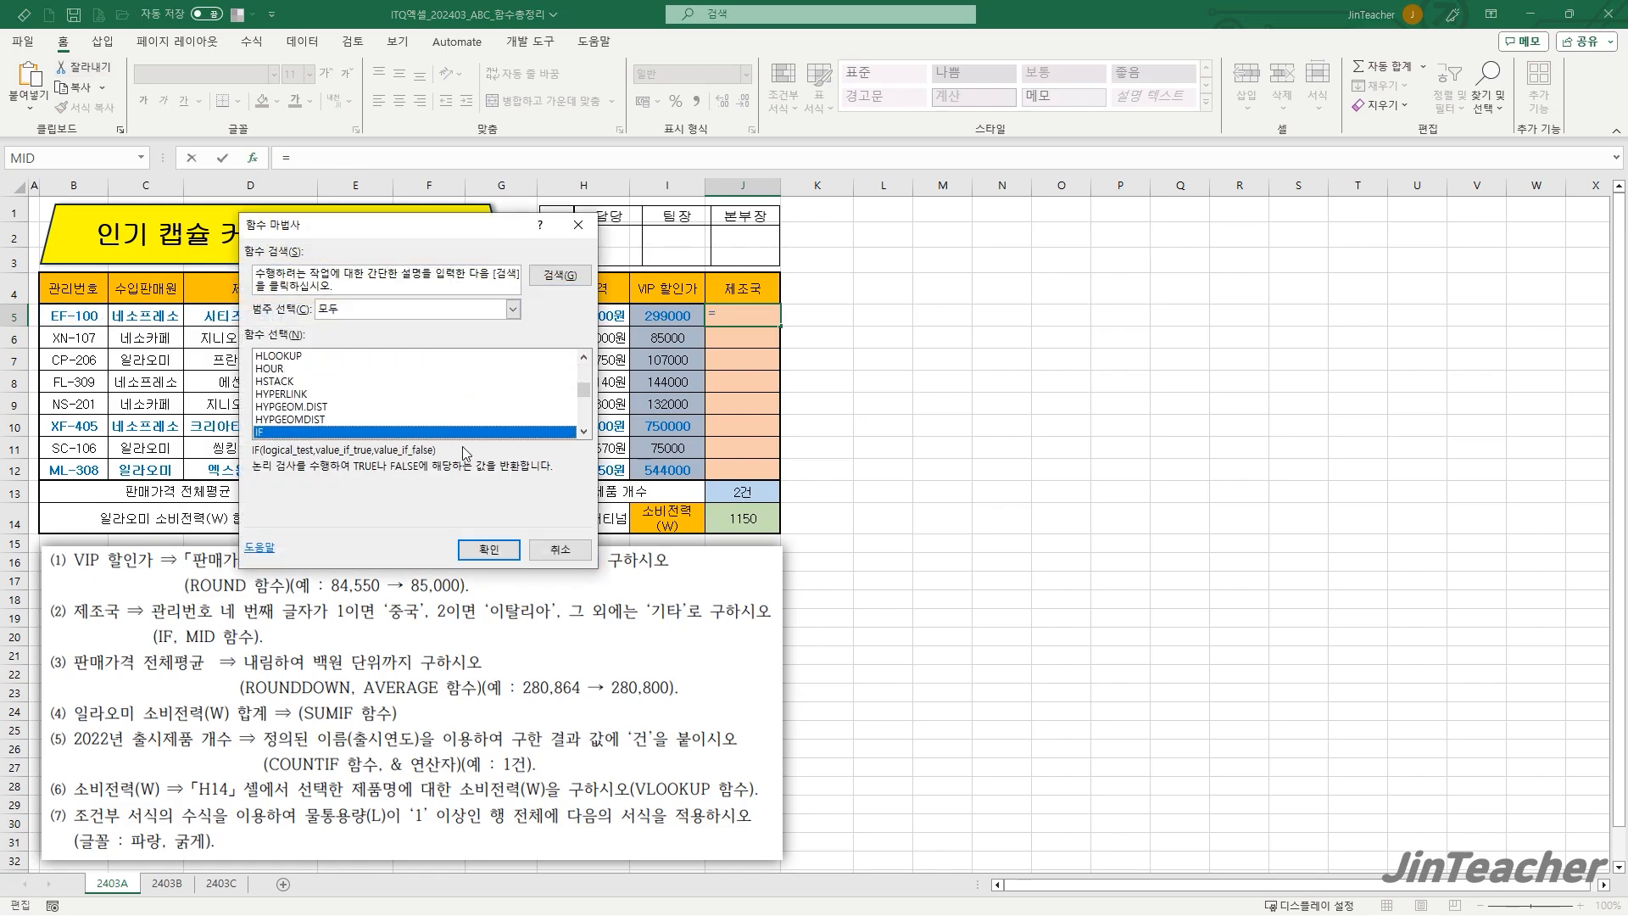
pyautogui.click(480, 547)
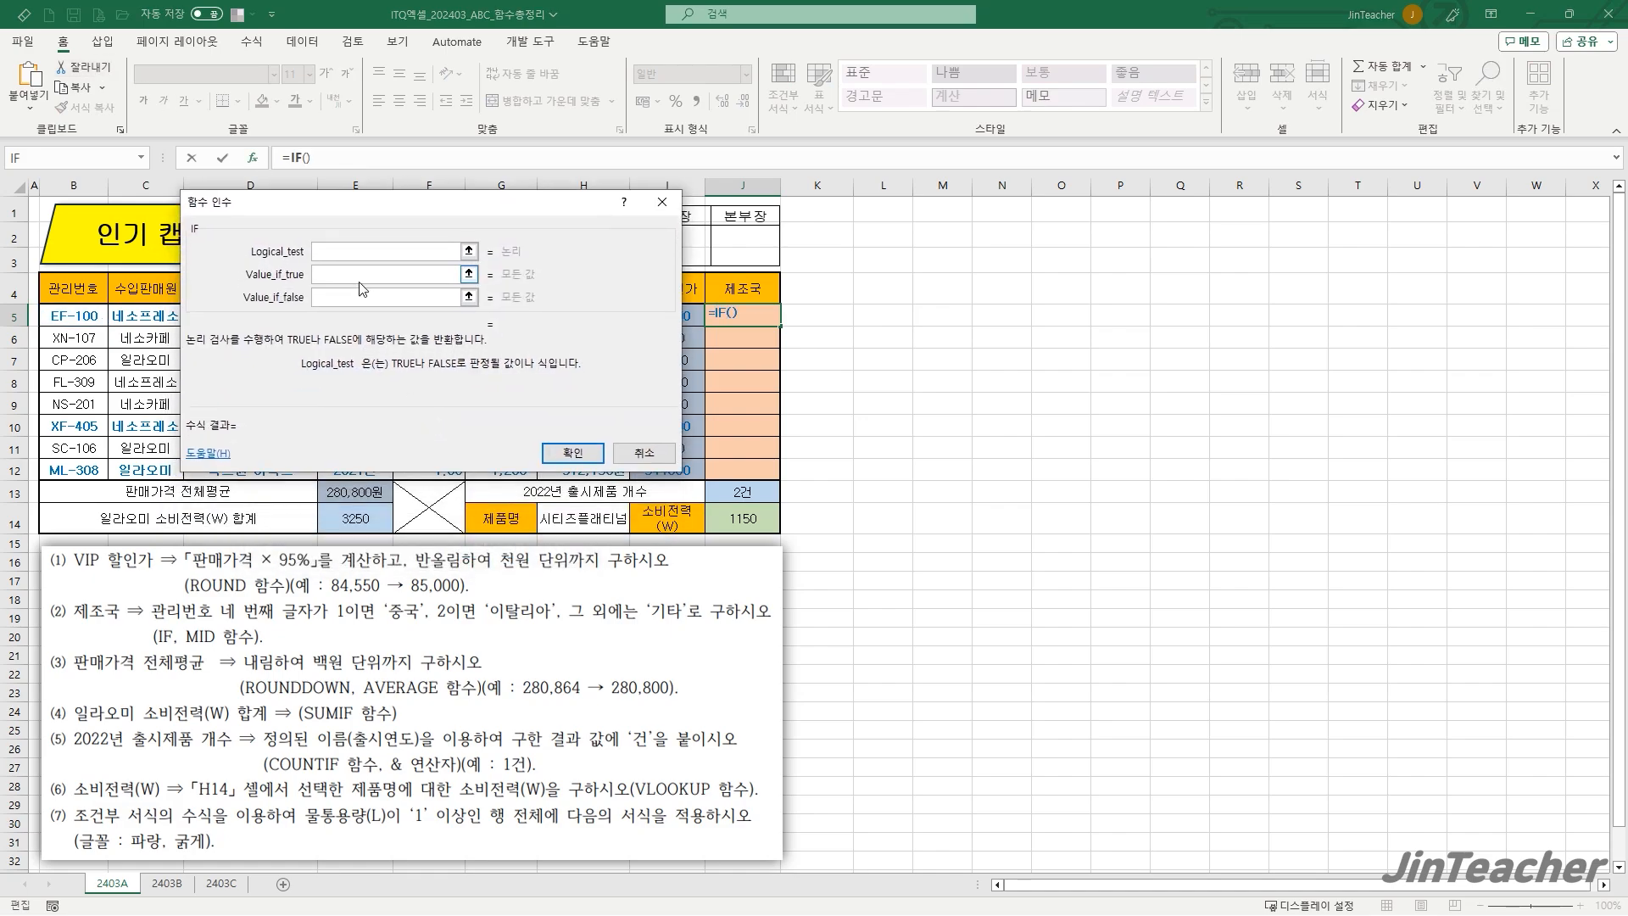
# - Paste the cut MID into IF's Logical_test, extend it to MID(B5,4,1)="1", and set Value_if_true to "중국"
pyautogui.rightClick(363, 252)
pyautogui.click(462, 320)
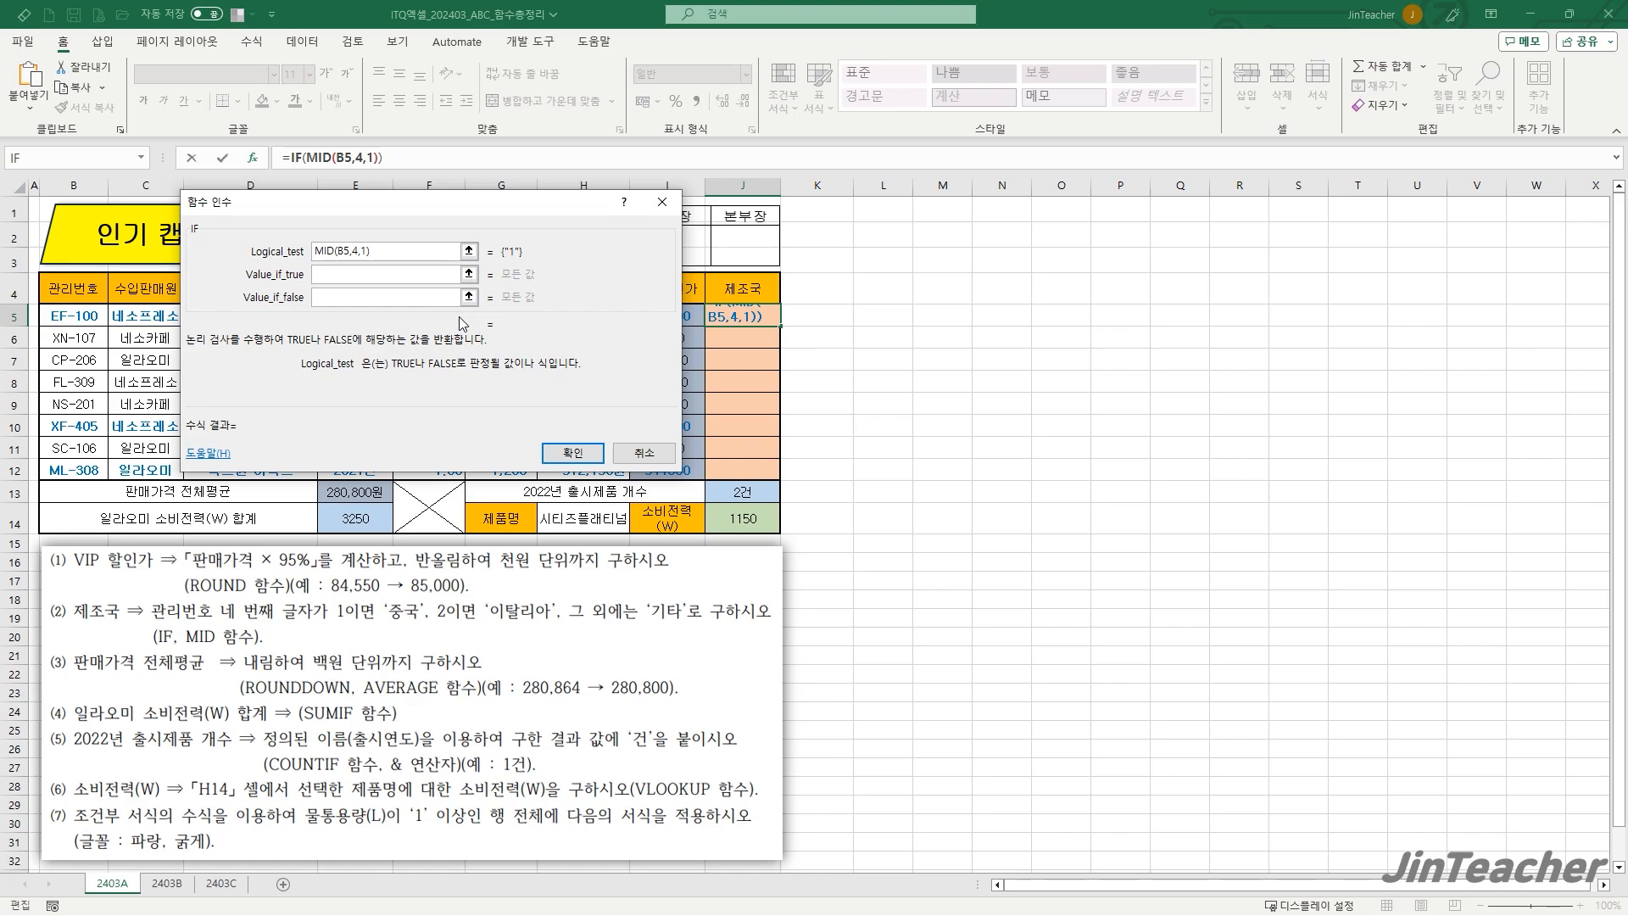
pyautogui.write('="1')
pyautogui.click(452, 276)
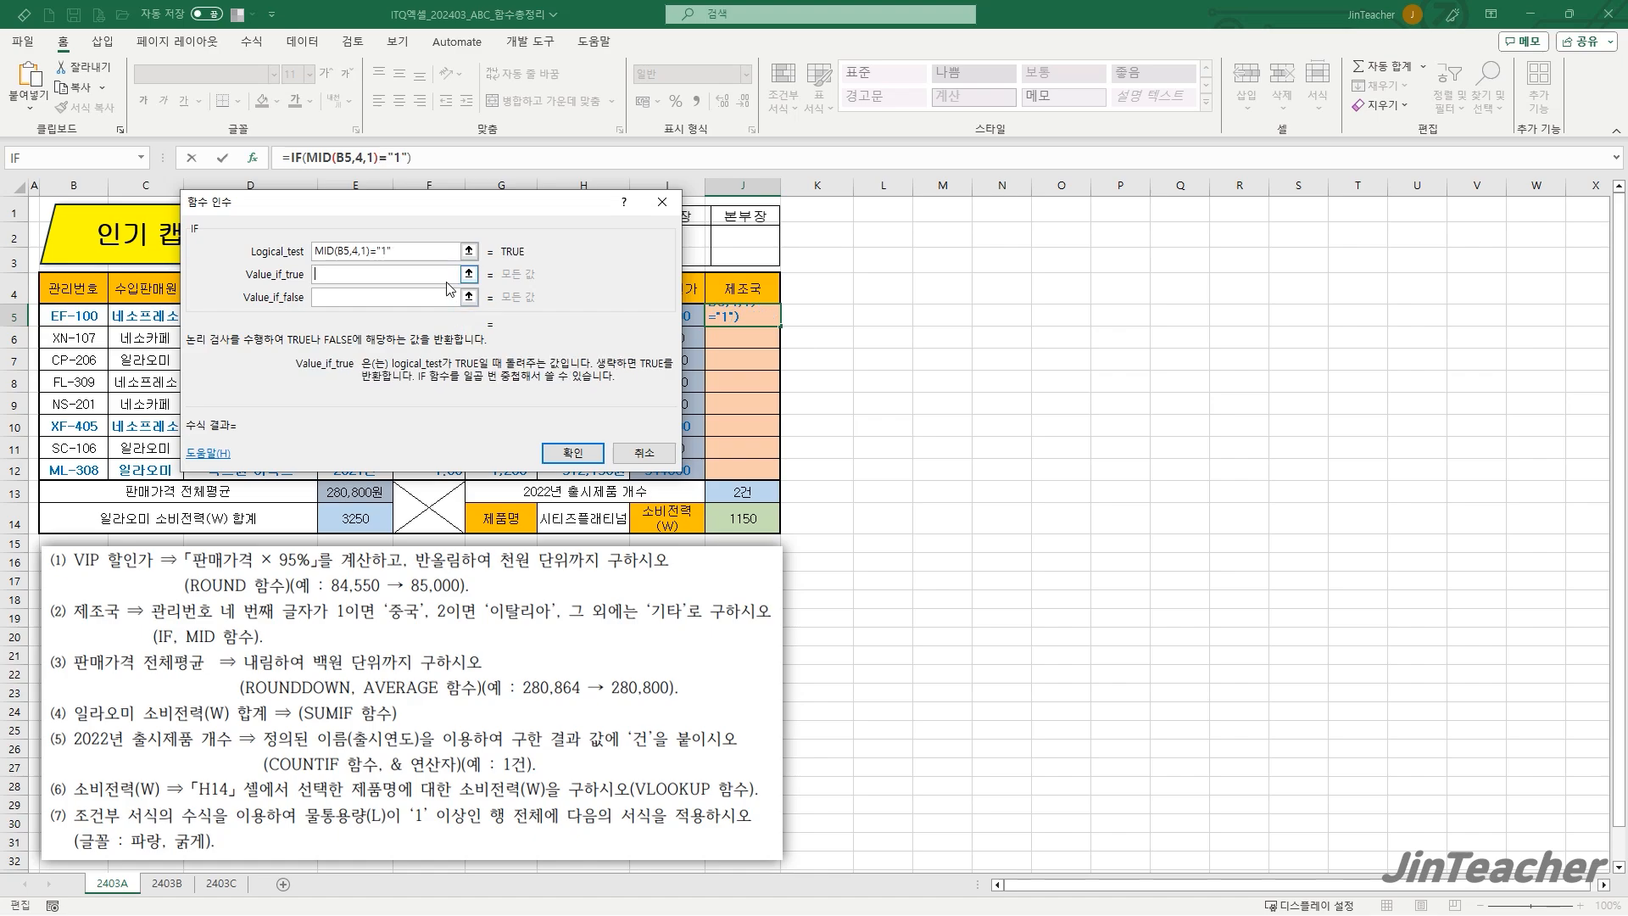
pyautogui.write('중국')
# - Nest another IF in Value_if_false and set its Logical_test to MID(B5,4,1)="2"
pyautogui.click(411, 296)
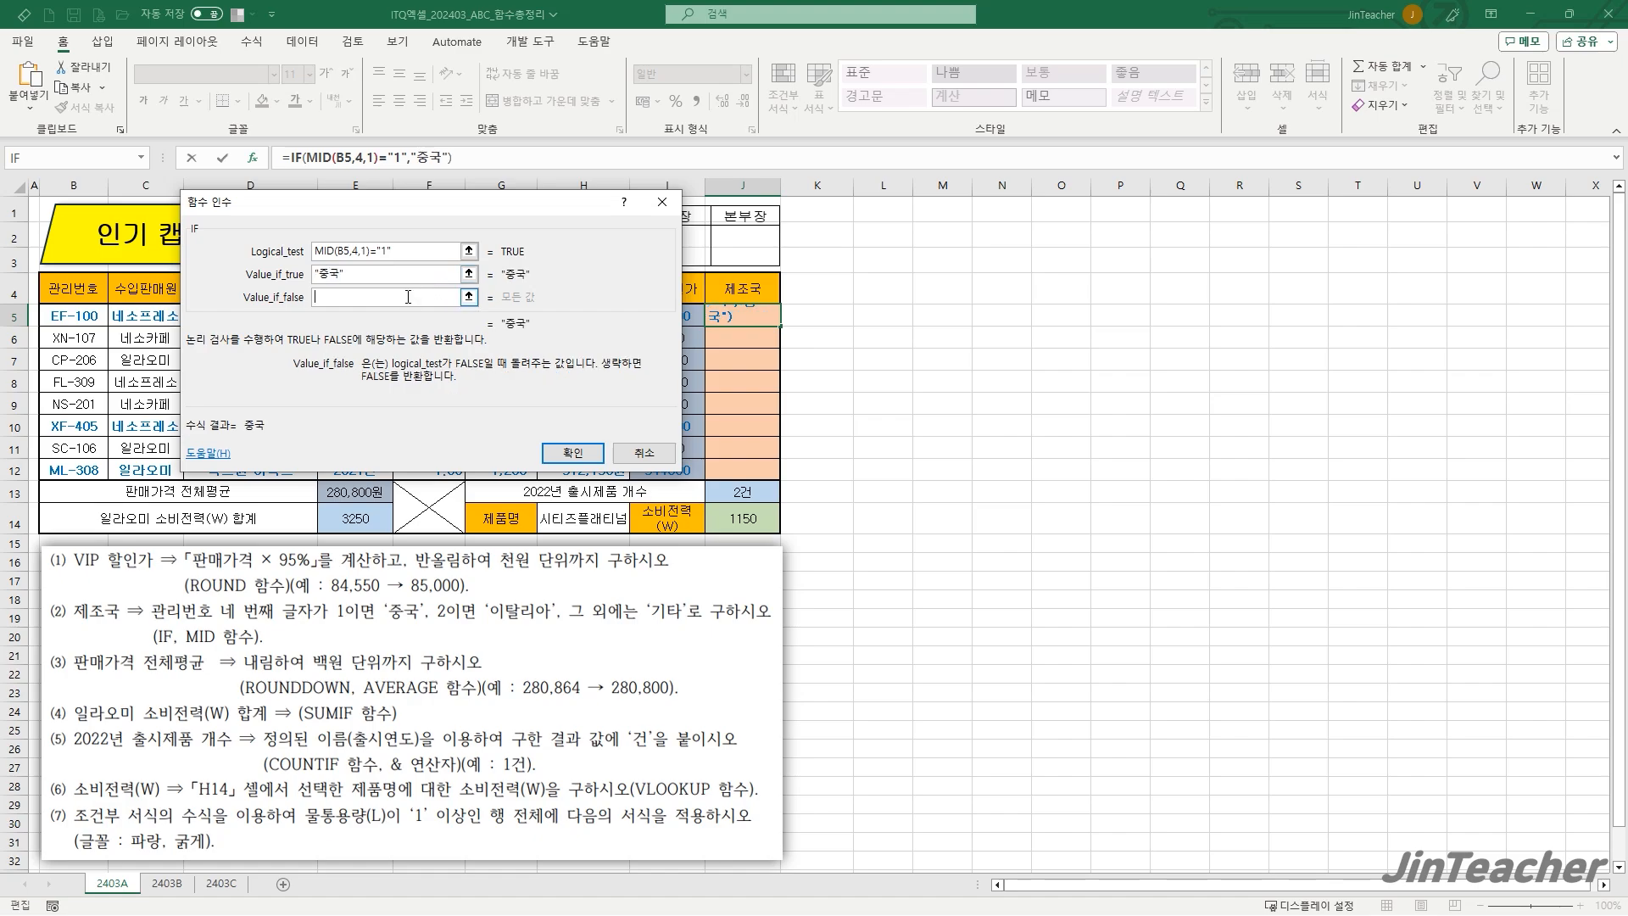
pyautogui.click(76, 160)
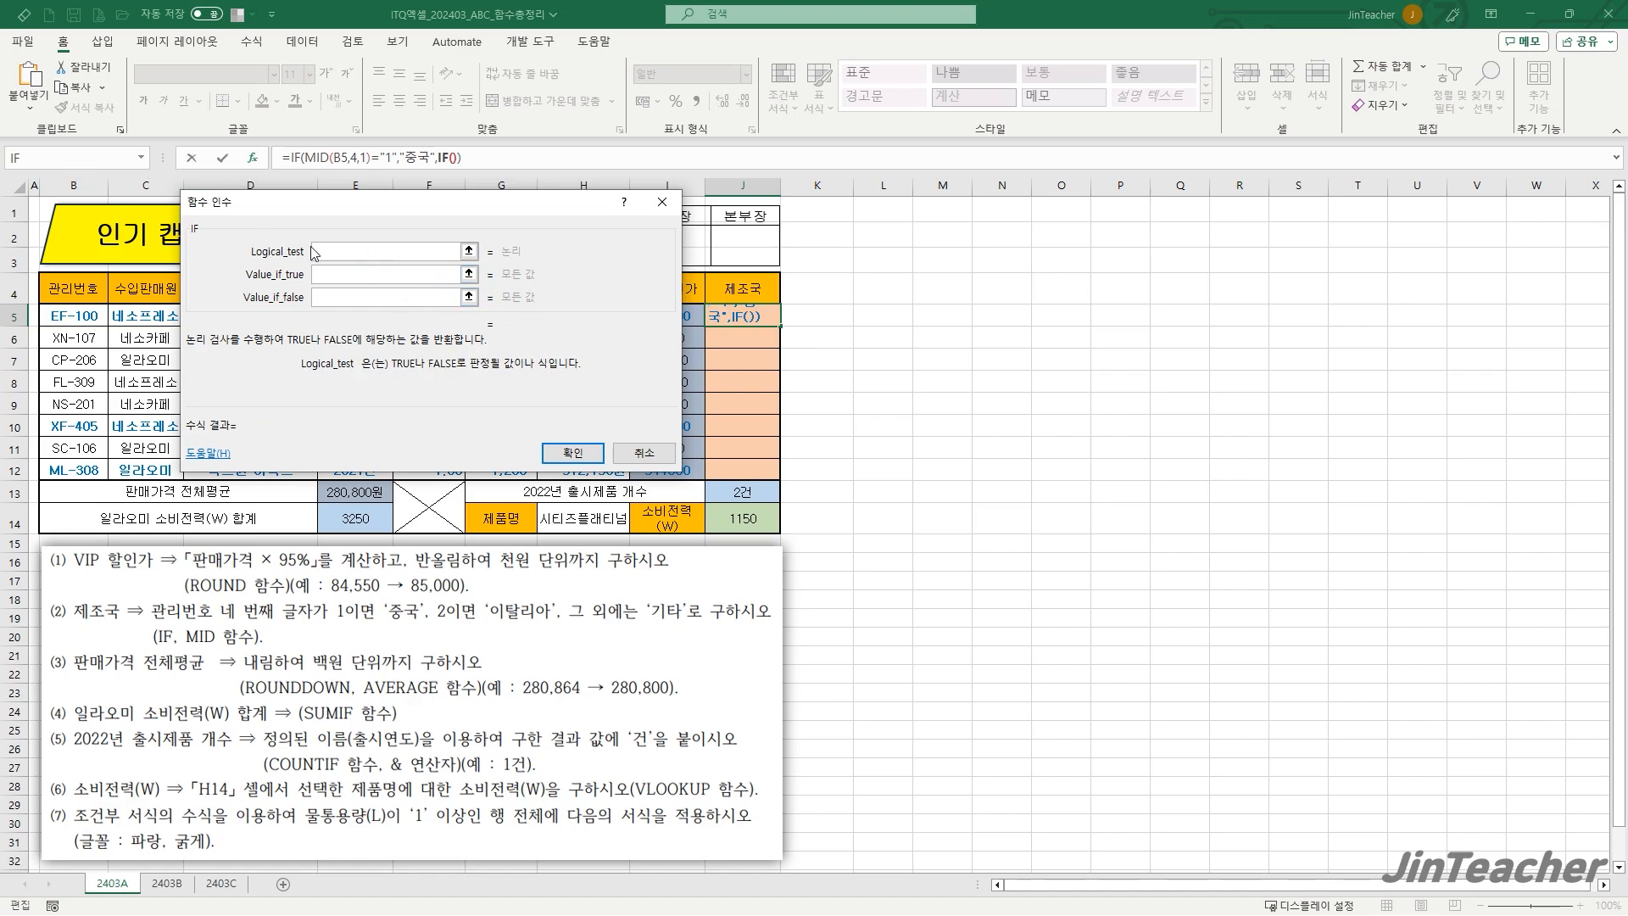
pyautogui.write('MID(B5,4,1)')
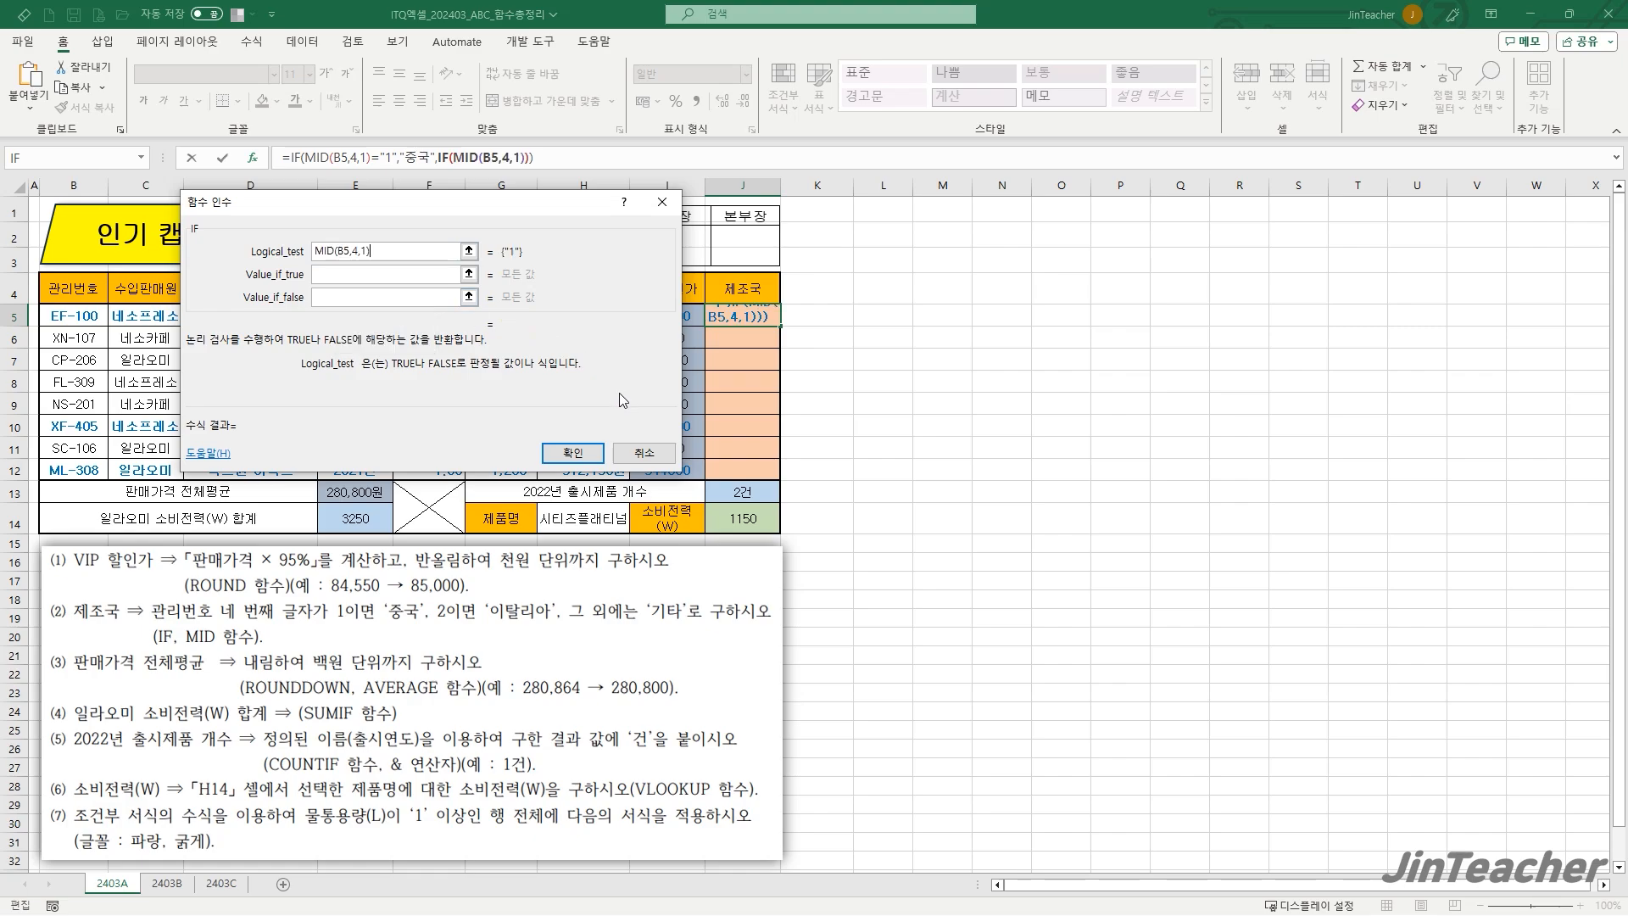
pyautogui.write('="2"')
# - Give the nested IF "이탈리아" as Value_if_true and "기타" as Value_if_false, and accept the formula
pyautogui.click(431, 276)
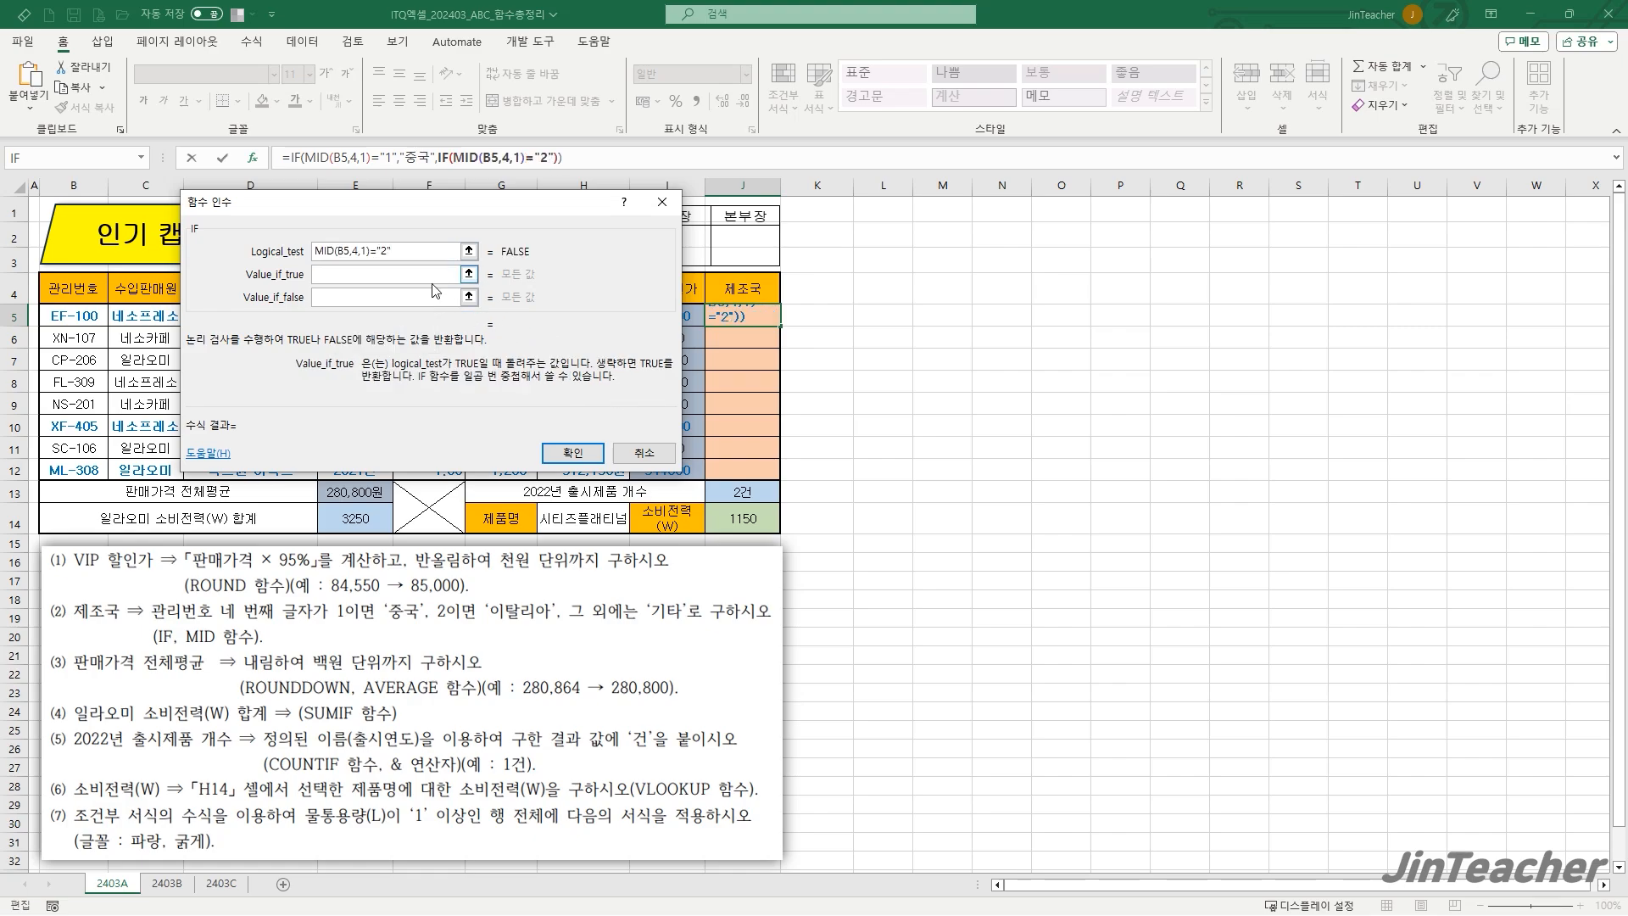
pyautogui.write('이탈리아')
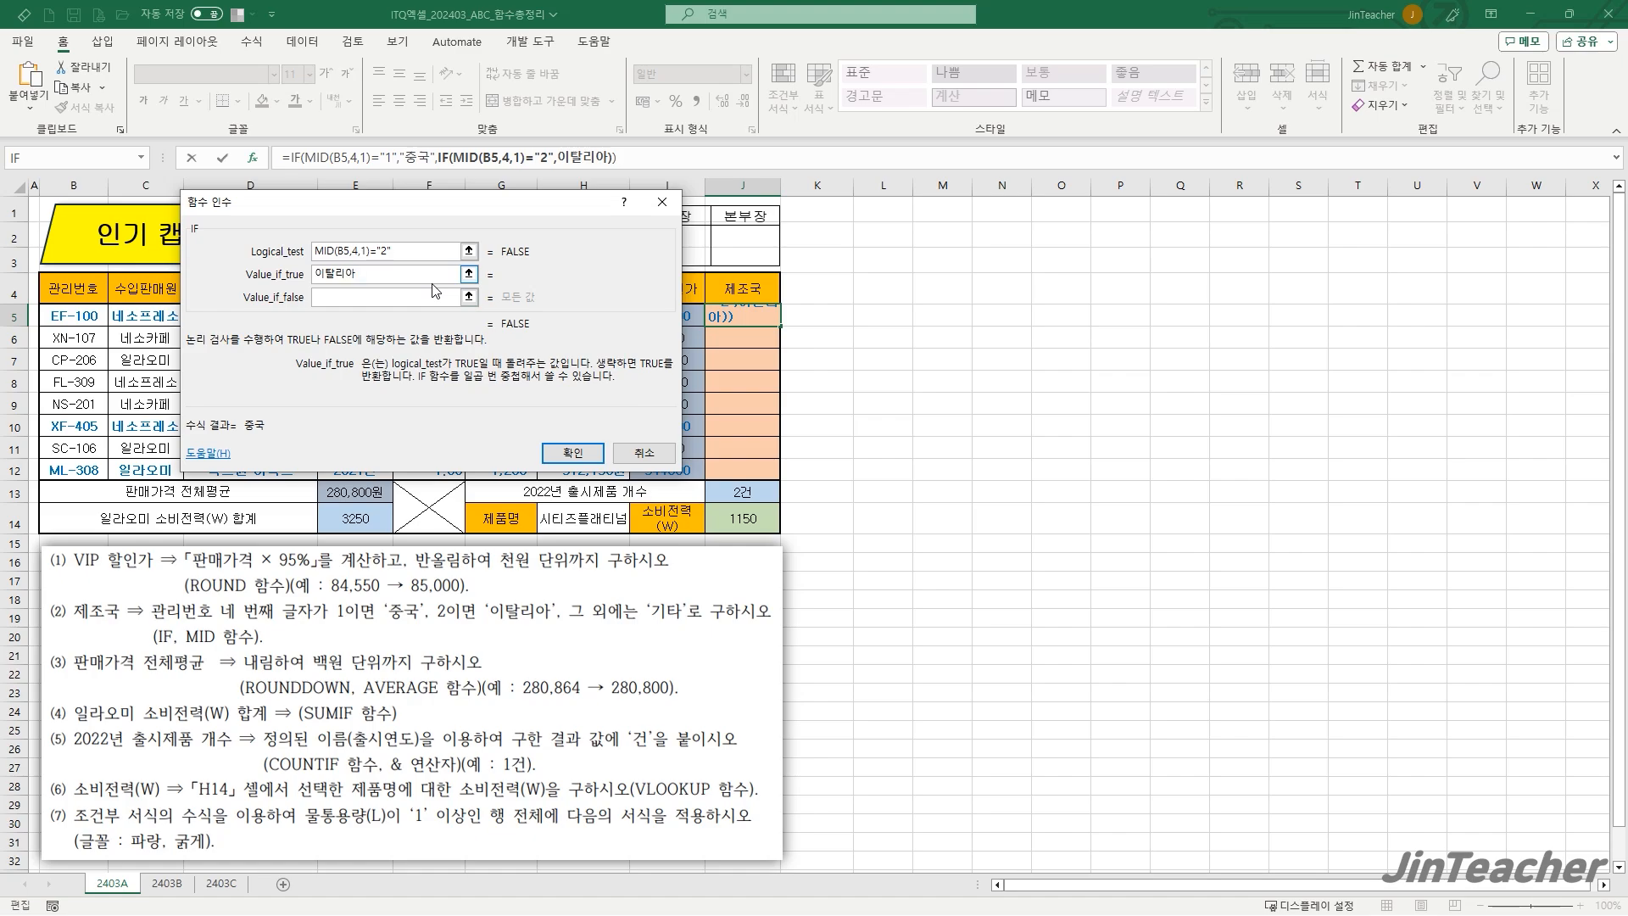
pyautogui.click(428, 297)
pyautogui.write('기타')
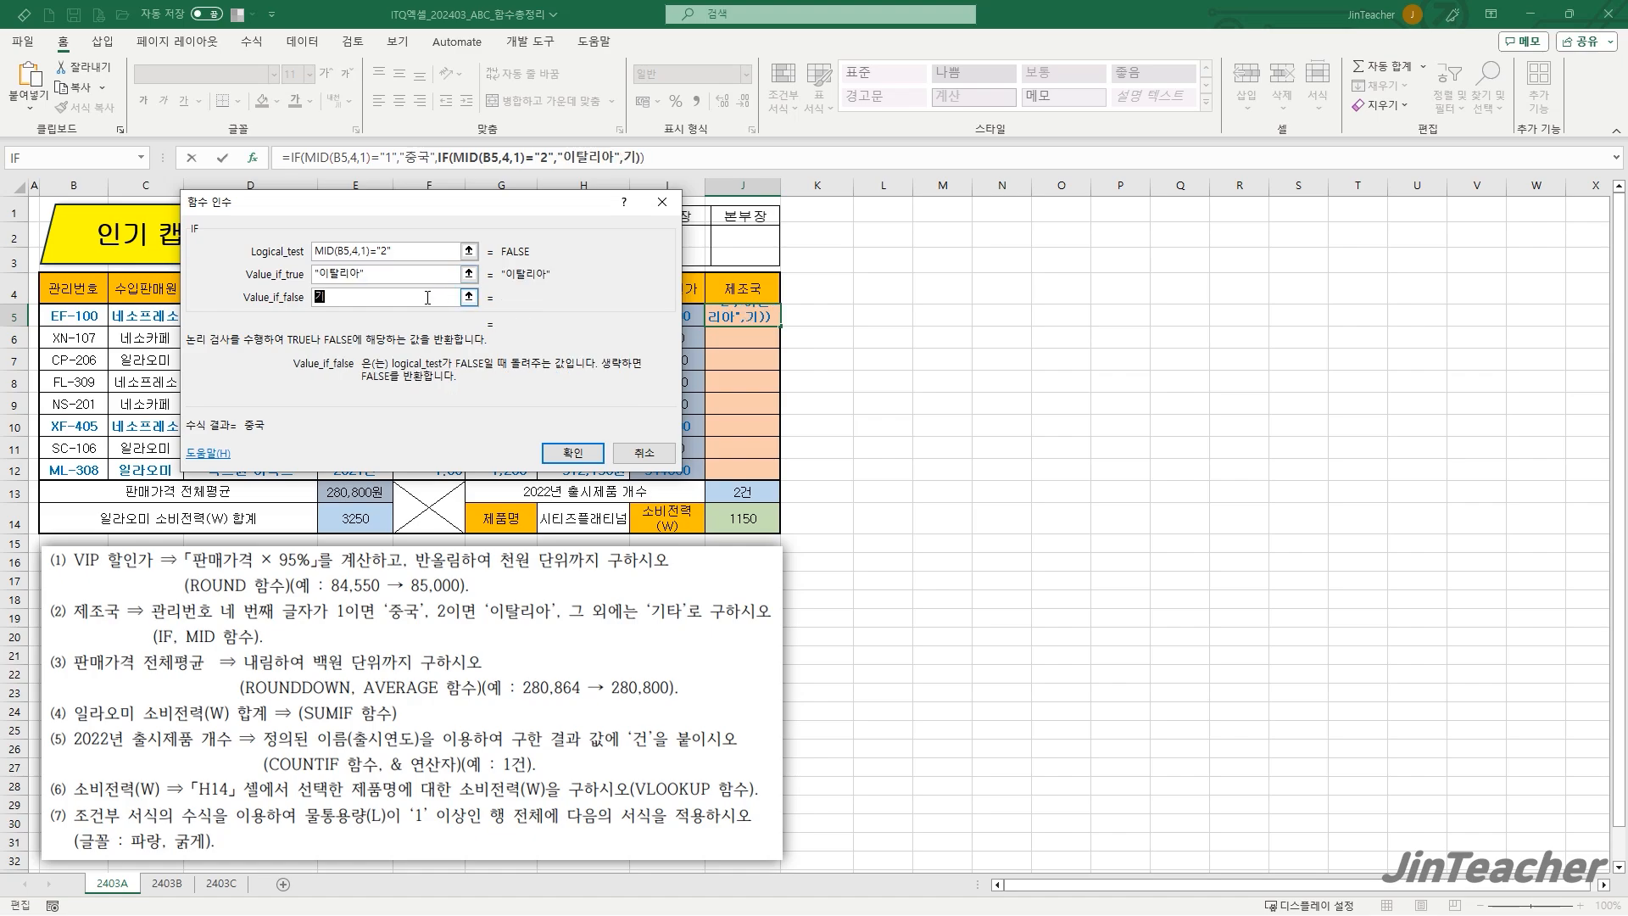
pyautogui.click(573, 453)
# - Copy the 제조국 formula from J5 down to J12 using fill without formatting
pyautogui.moveTo(783, 326); pyautogui.dragTo(784, 480)
pyautogui.click(848, 551)
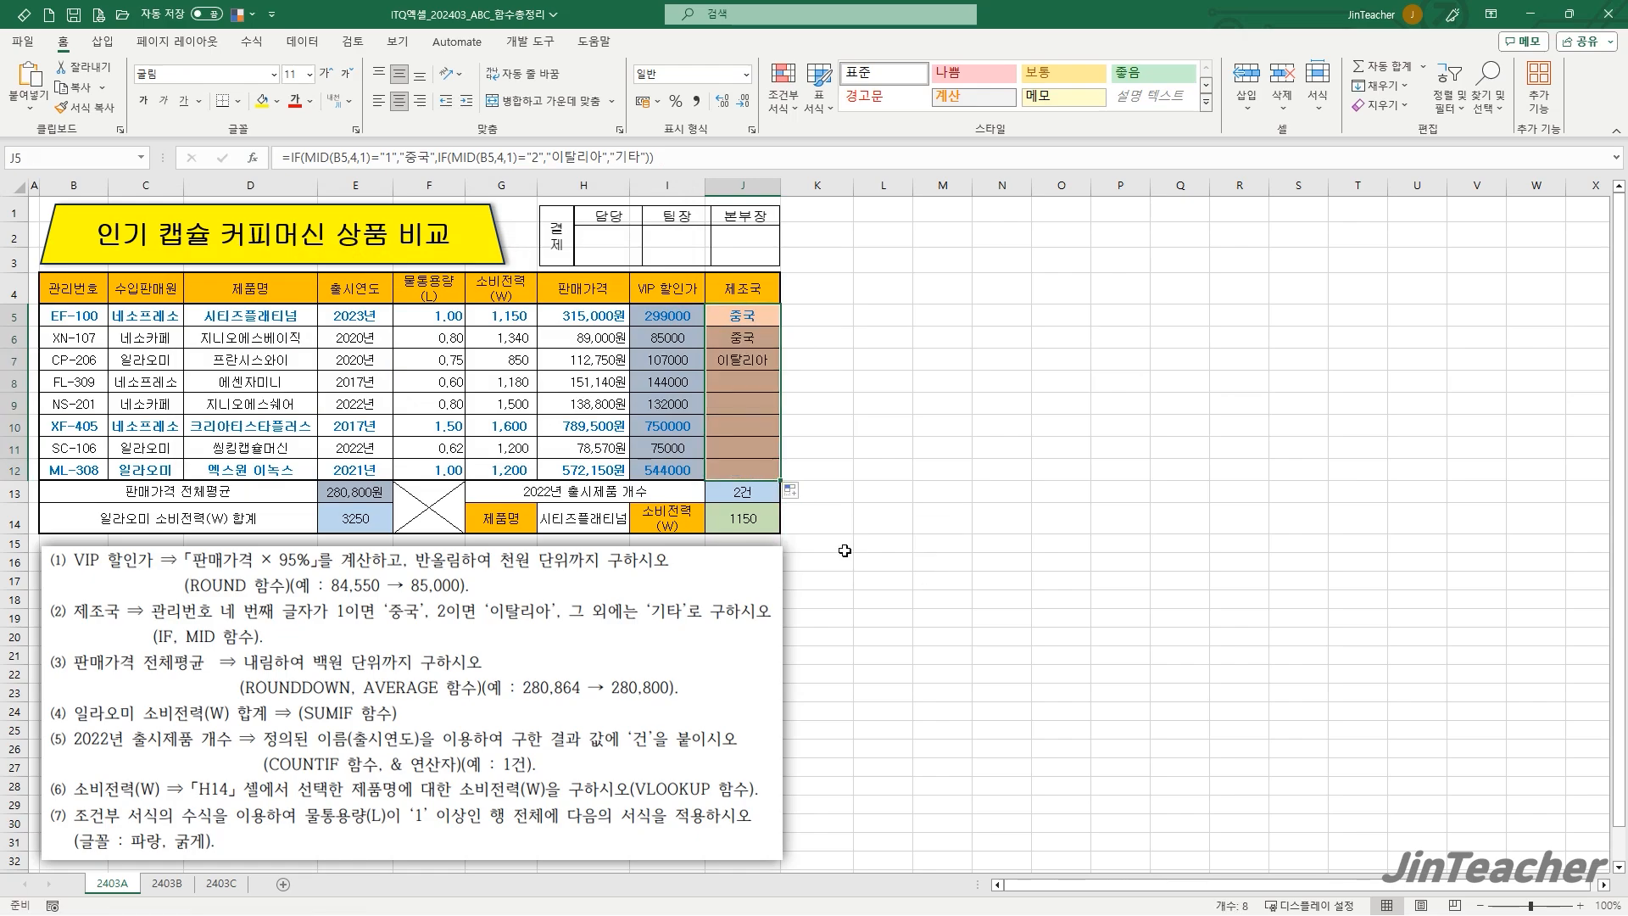
# - Switch to sheet 2403C and insert an AND function in the first 체험비 지원금 cell, I5
pyautogui.click(755, 465)
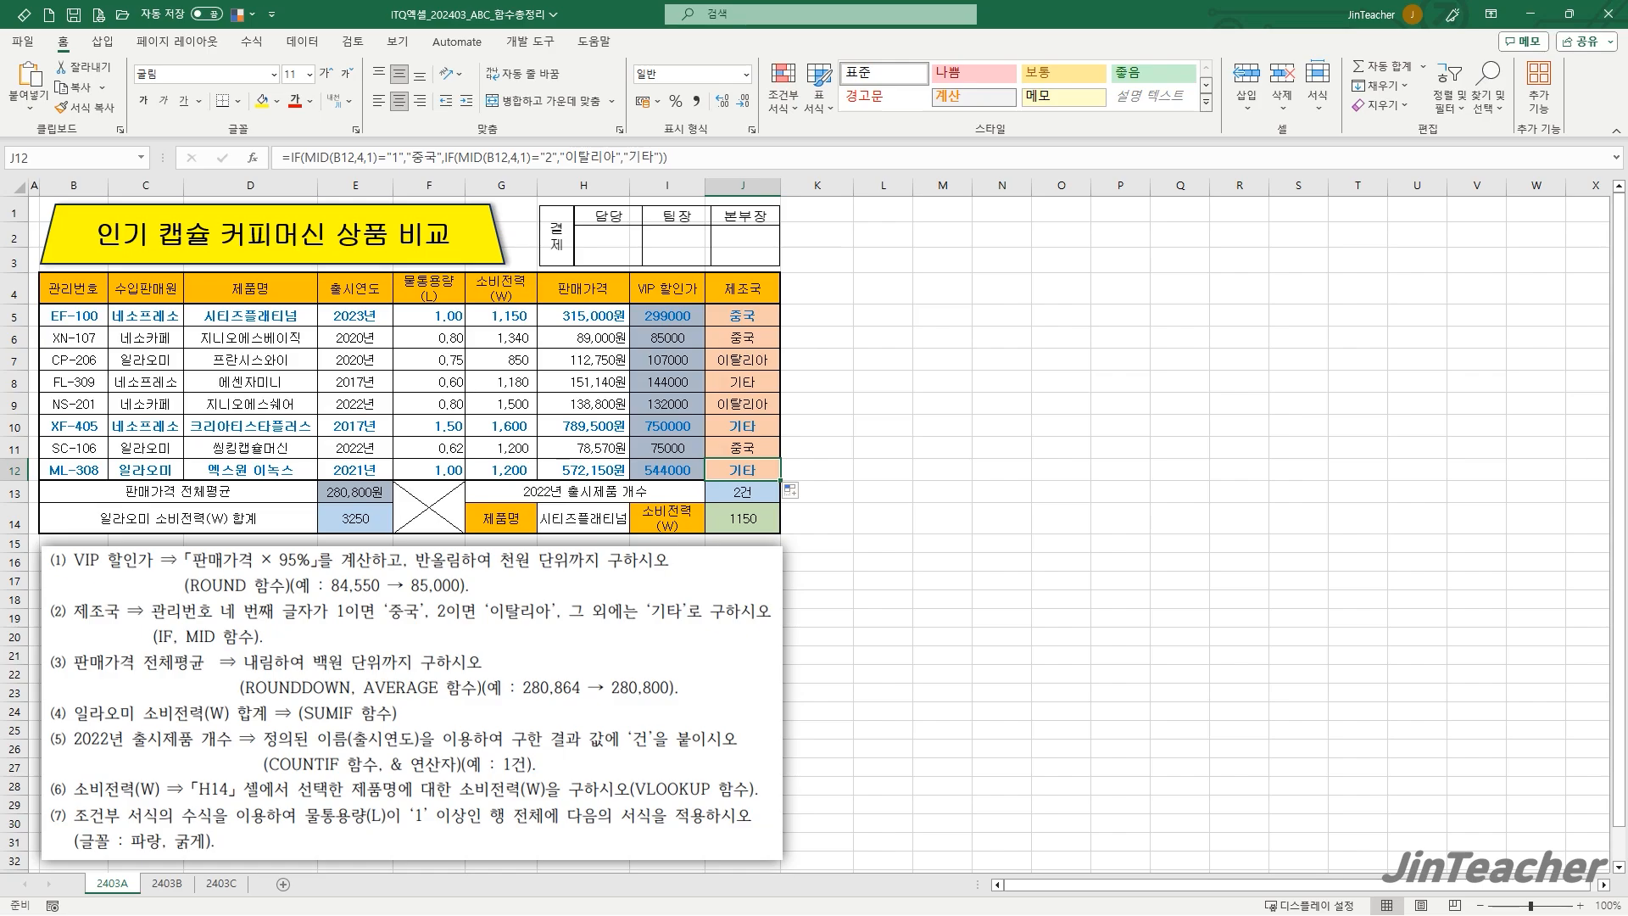
pyautogui.click(166, 882)
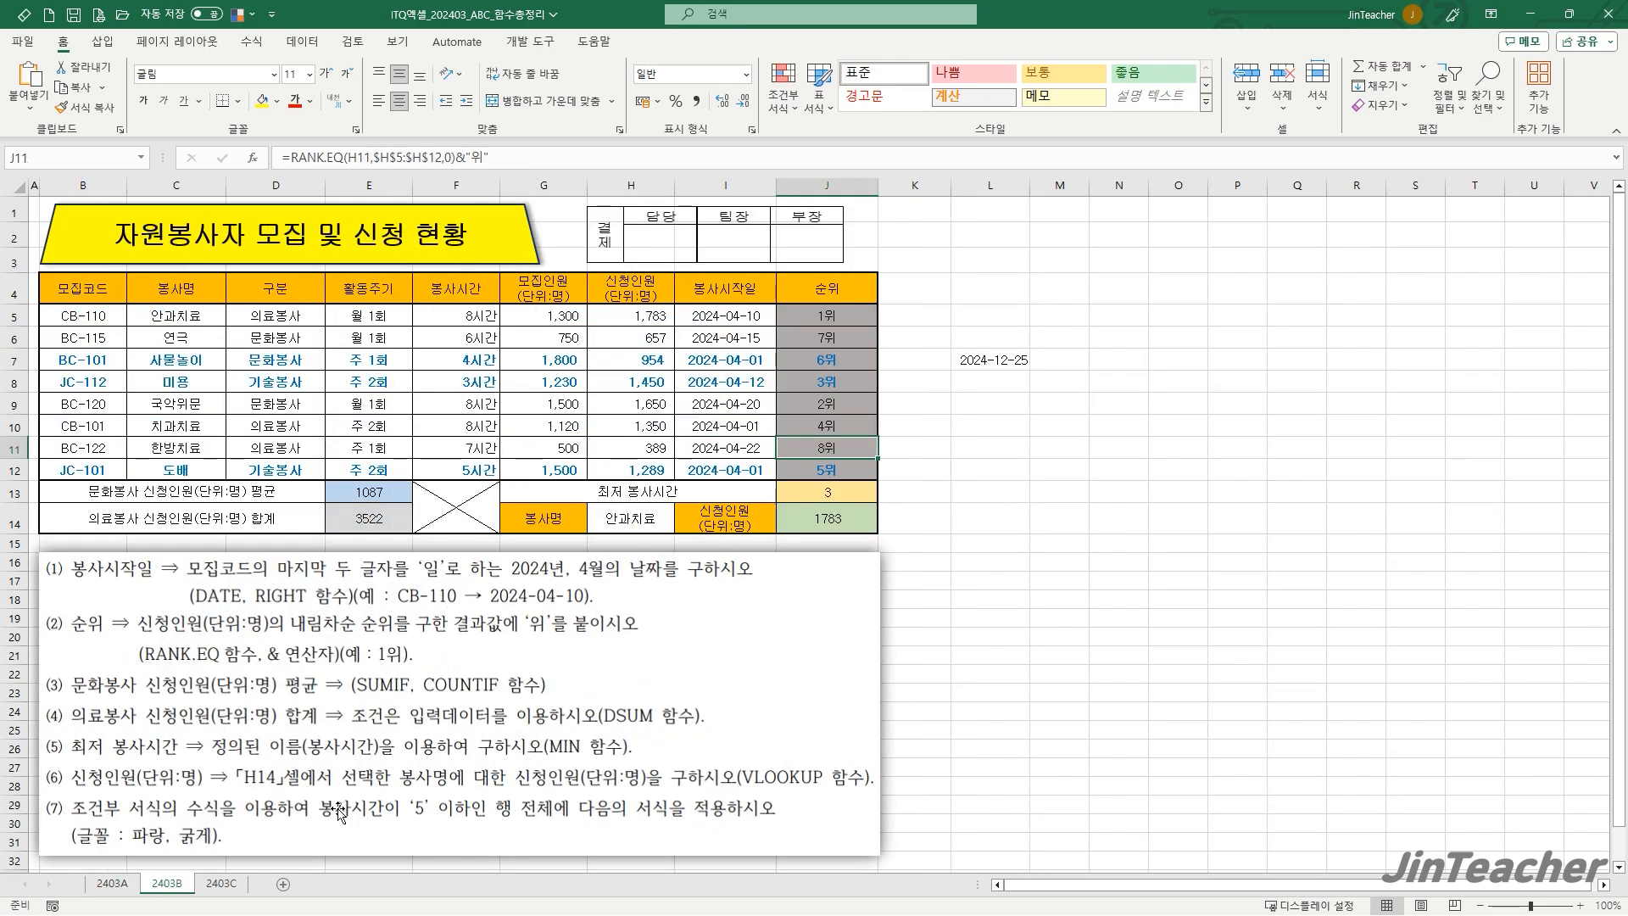
pyautogui.click(222, 883)
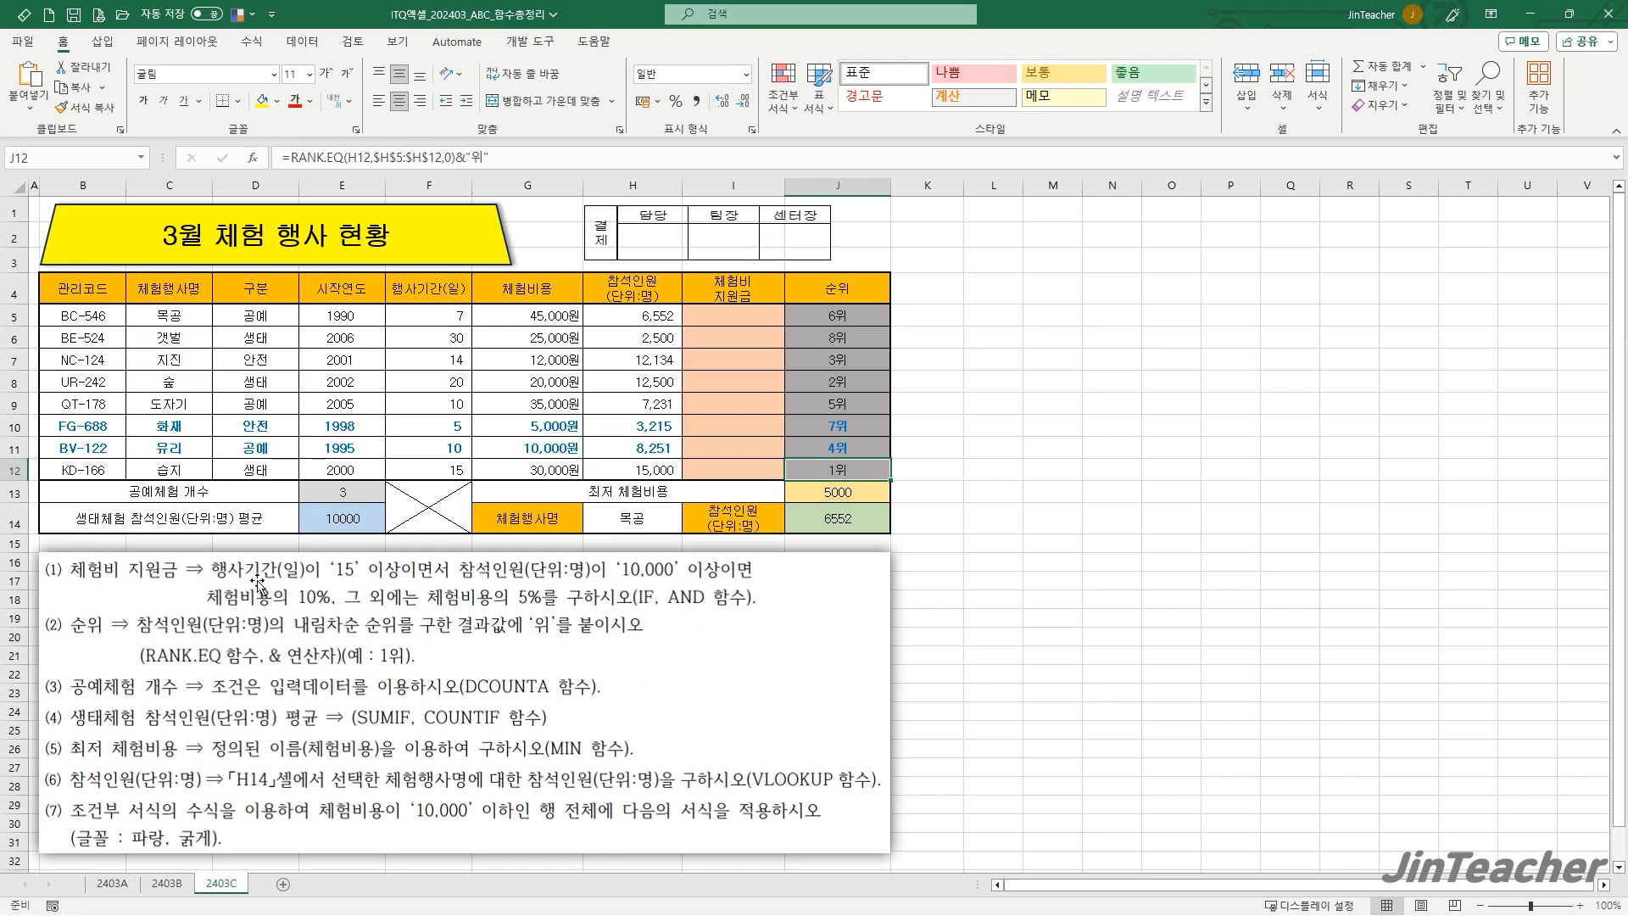
pyautogui.moveTo(444, 317); pyautogui.dragTo(432, 472)
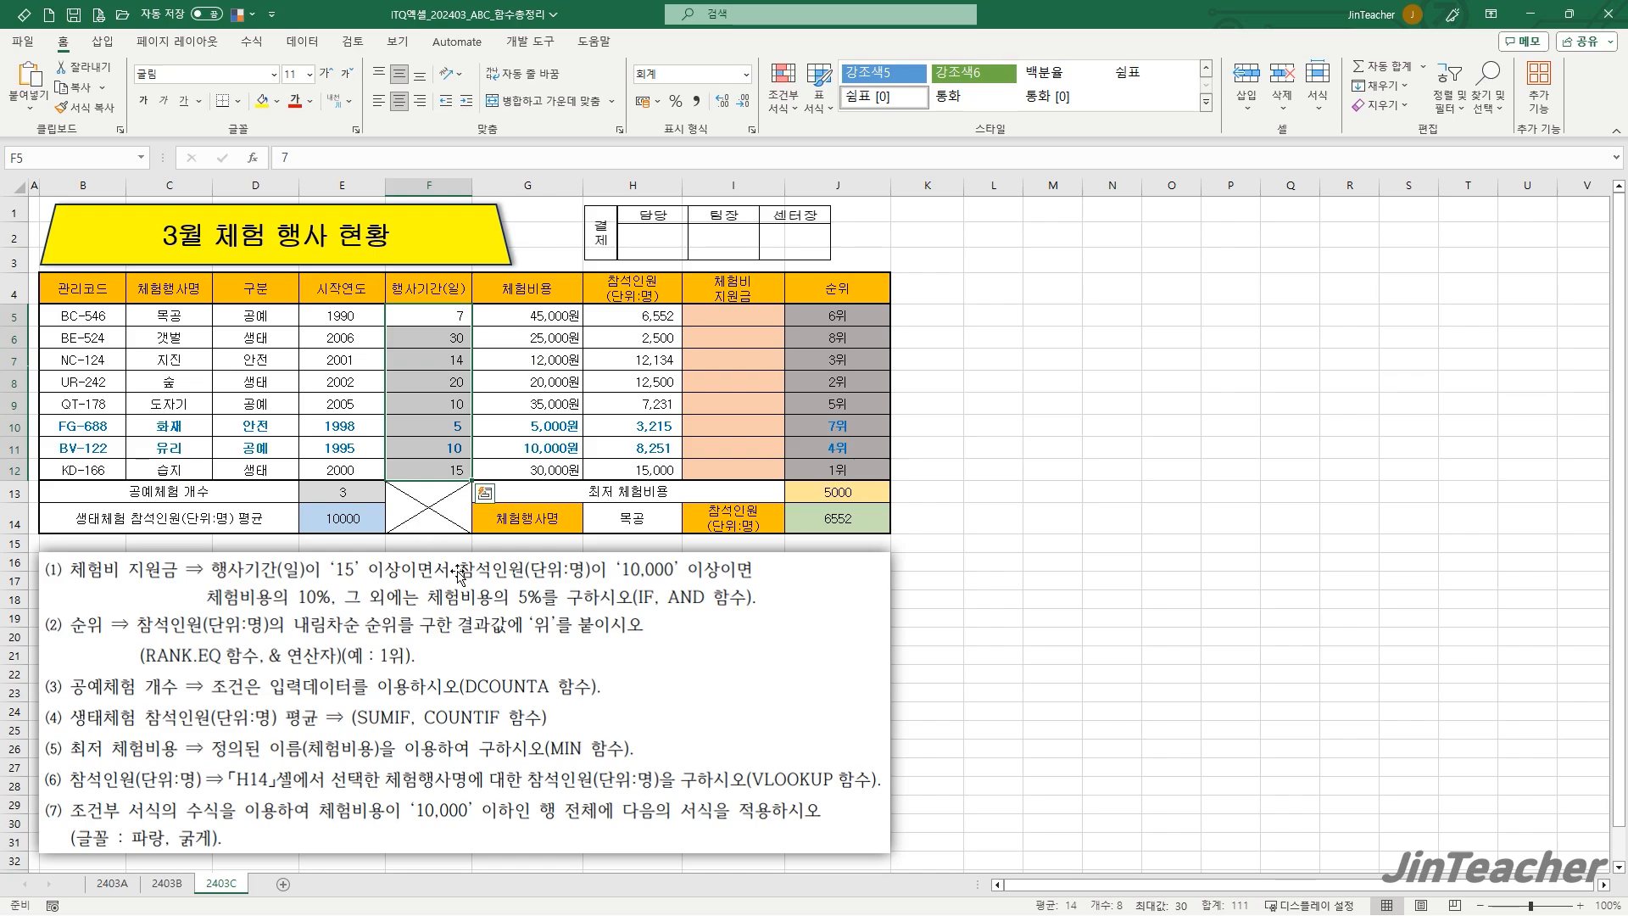
pyautogui.moveTo(638, 314); pyautogui.dragTo(653, 462)
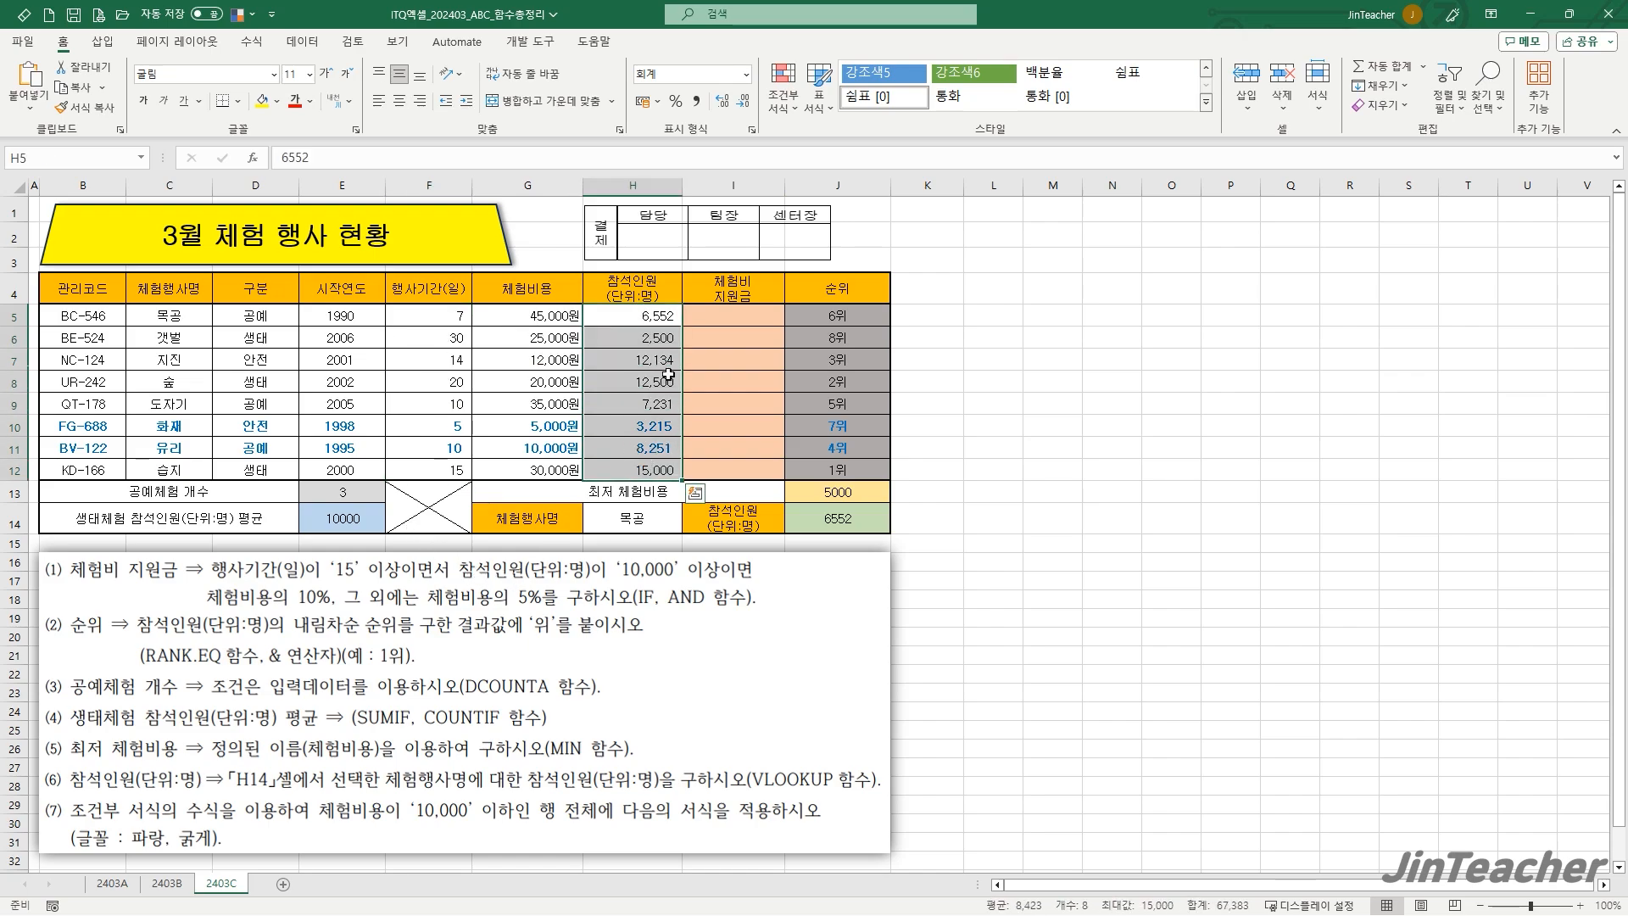
pyautogui.click(735, 315)
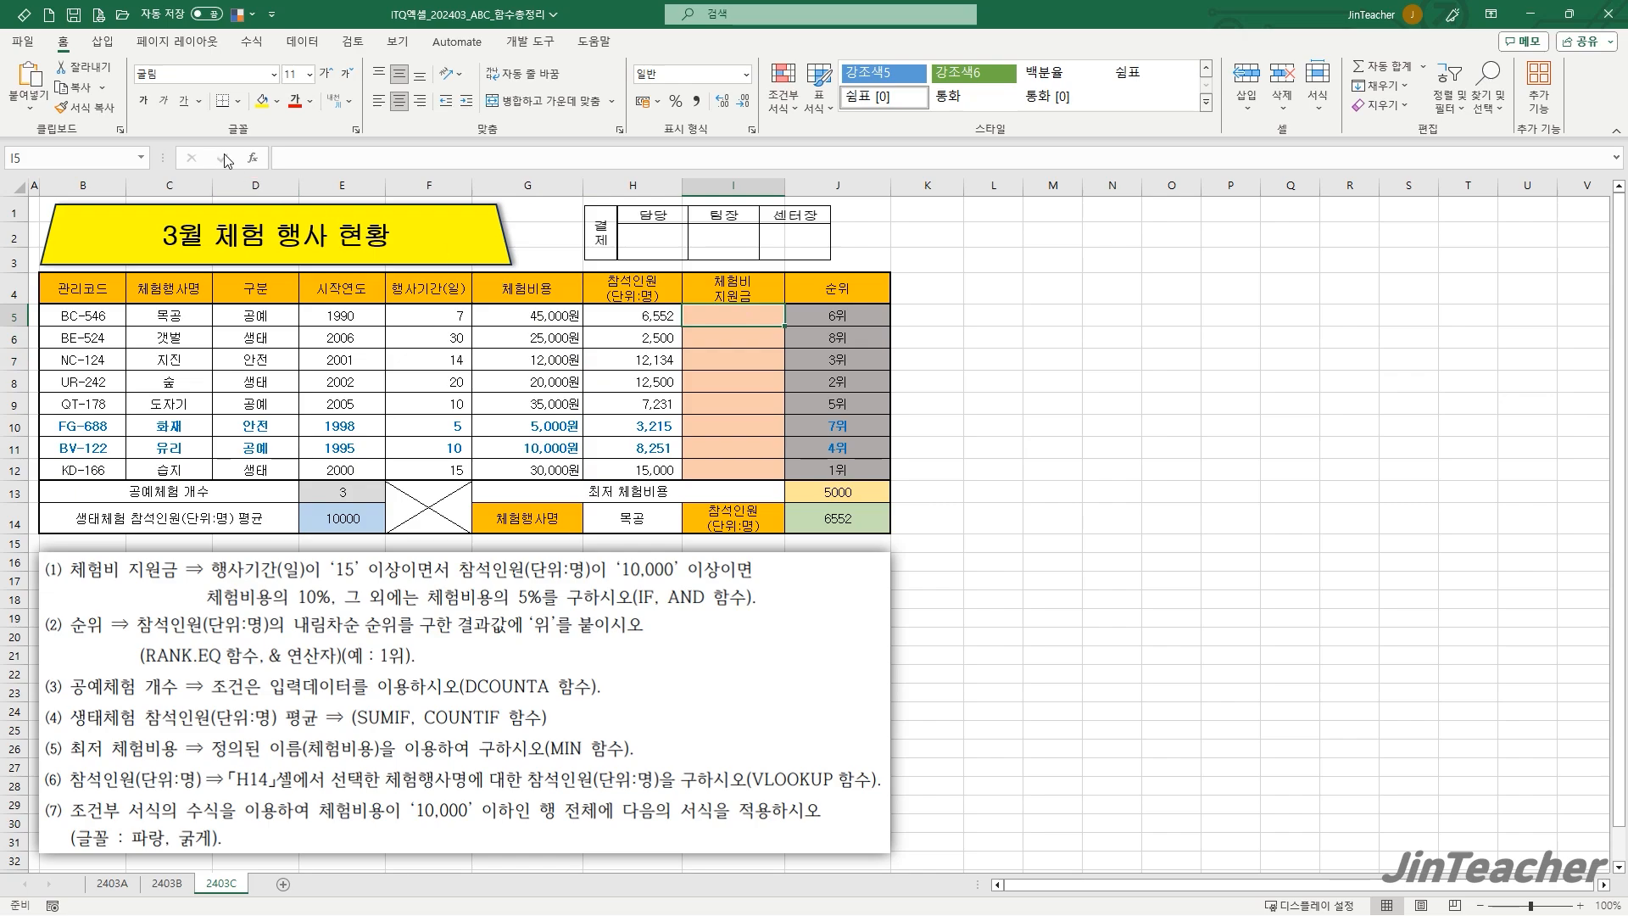
pyautogui.click(252, 159)
pyautogui.click(440, 336)
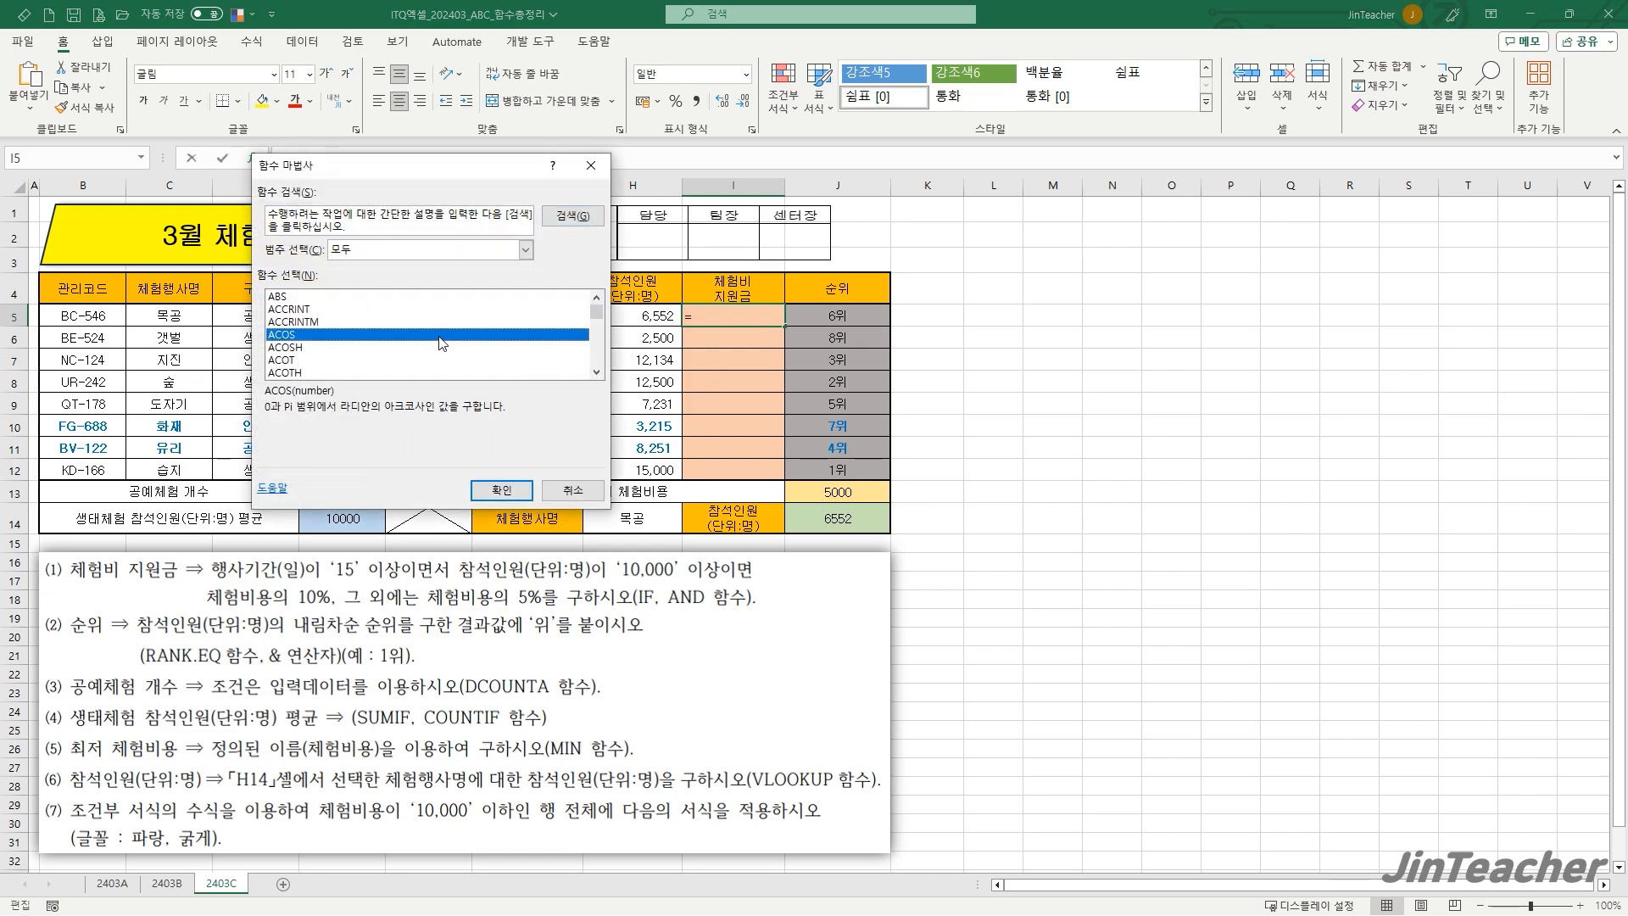
pyautogui.scroll(-3, 439, 340)
pyautogui.click(280, 308)
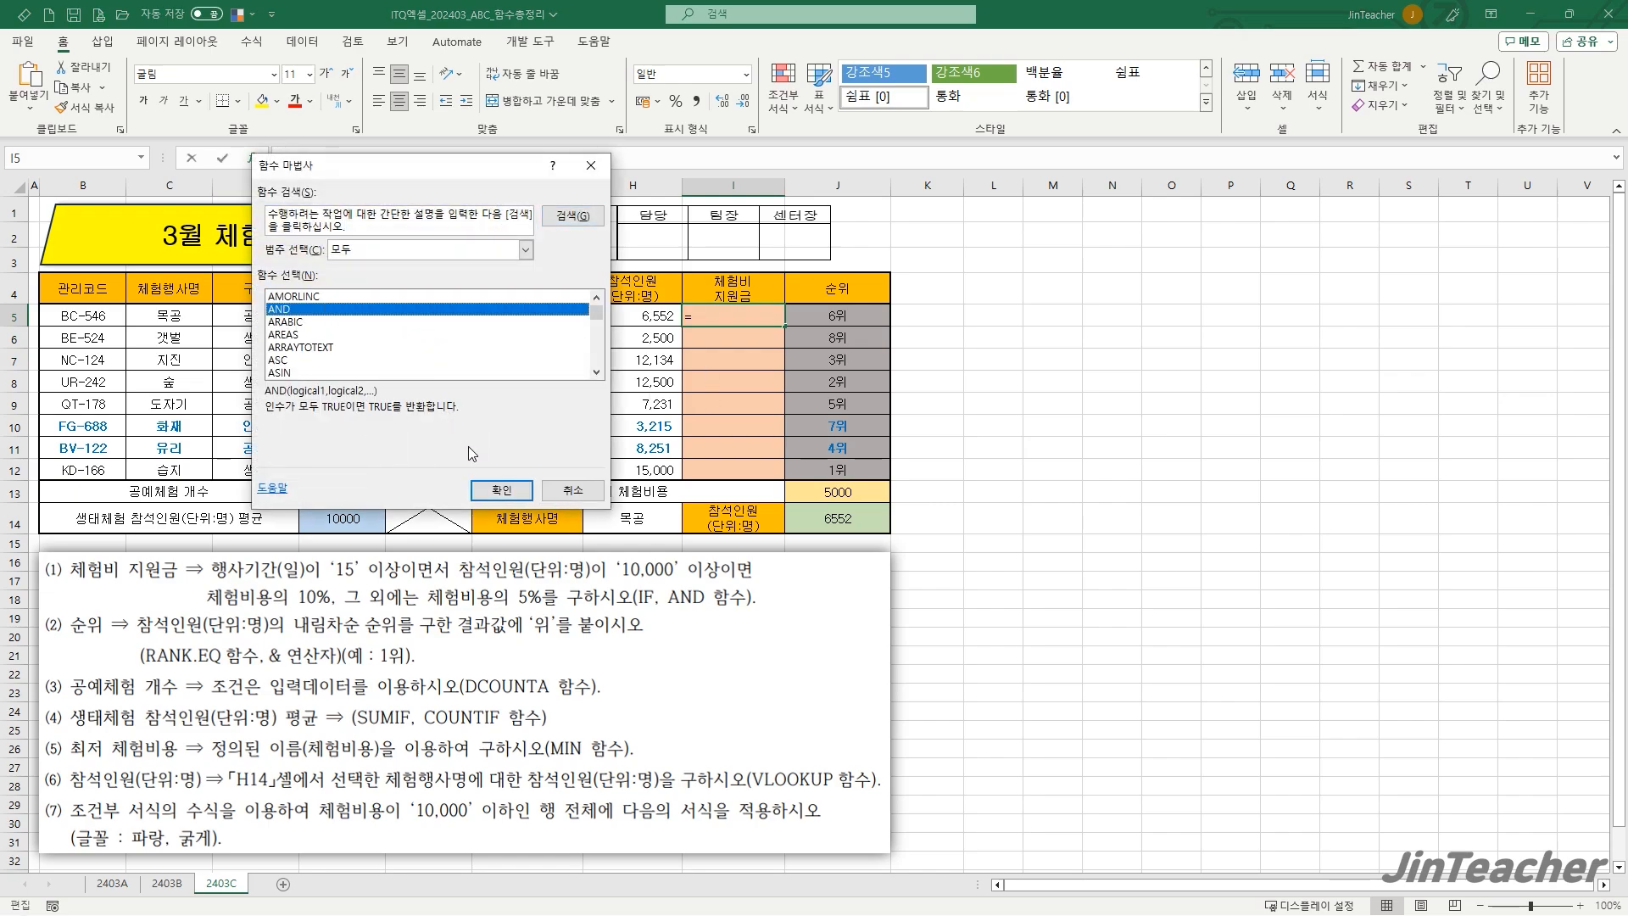
pyautogui.click(501, 490)
# - Set the AND function's Logical1 argument to F5>=15 for the 행사기간(일) condition
pyautogui.moveTo(662, 299); pyautogui.dragTo(562, 257)
pyautogui.click(594, 356)
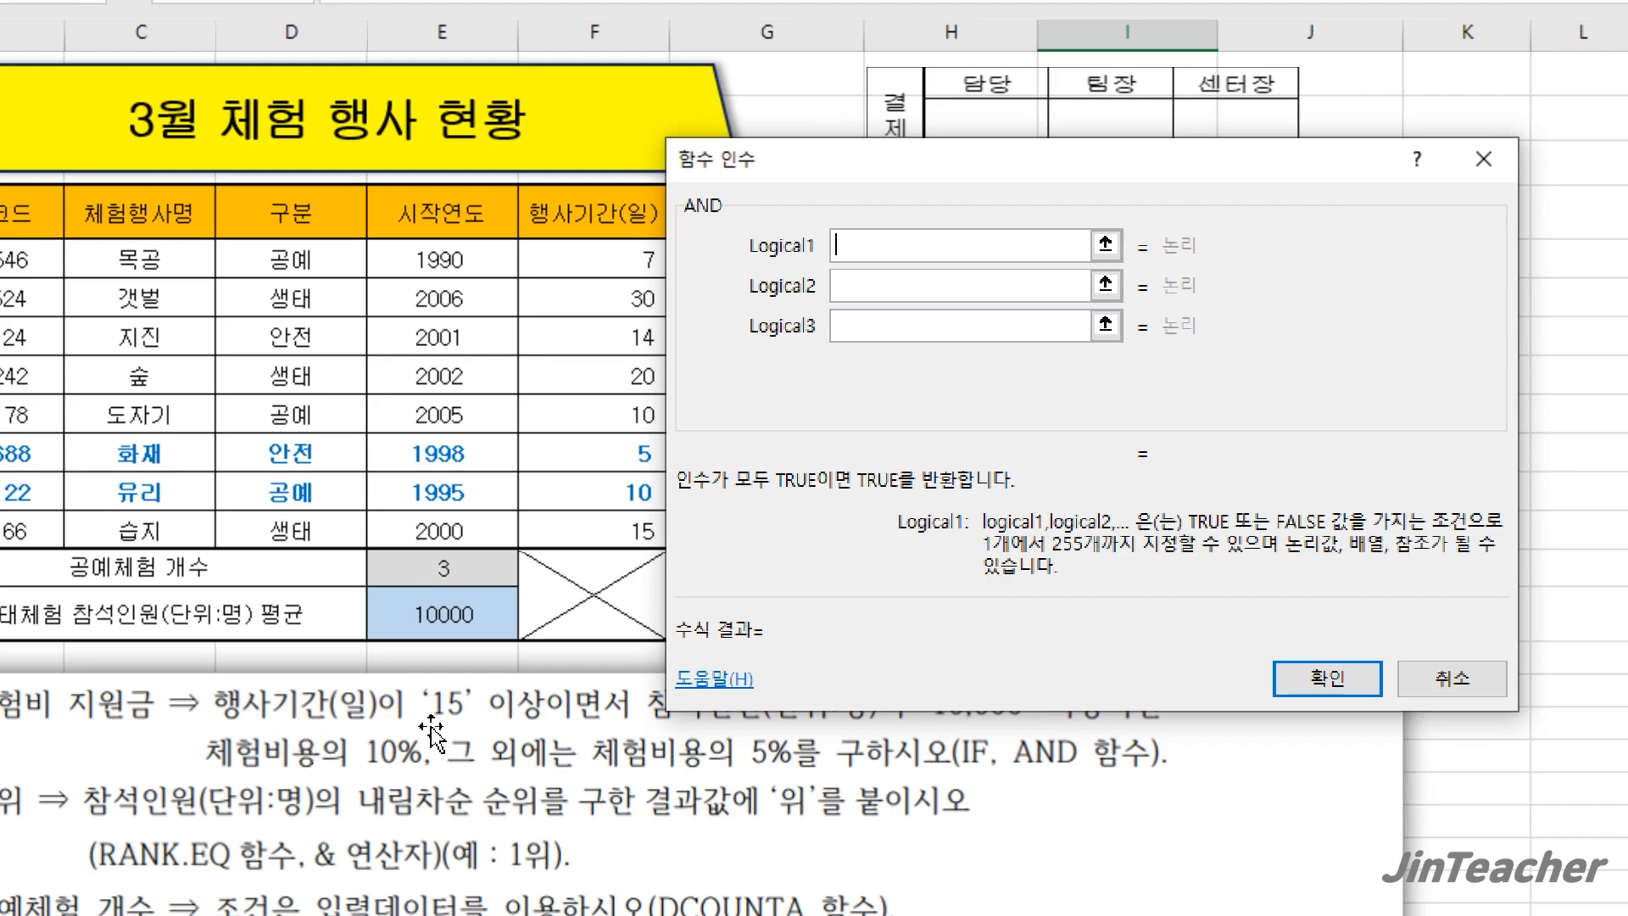
pyautogui.click(566, 268)
pyautogui.moveTo(800, 344); pyautogui.dragTo(864, 341)
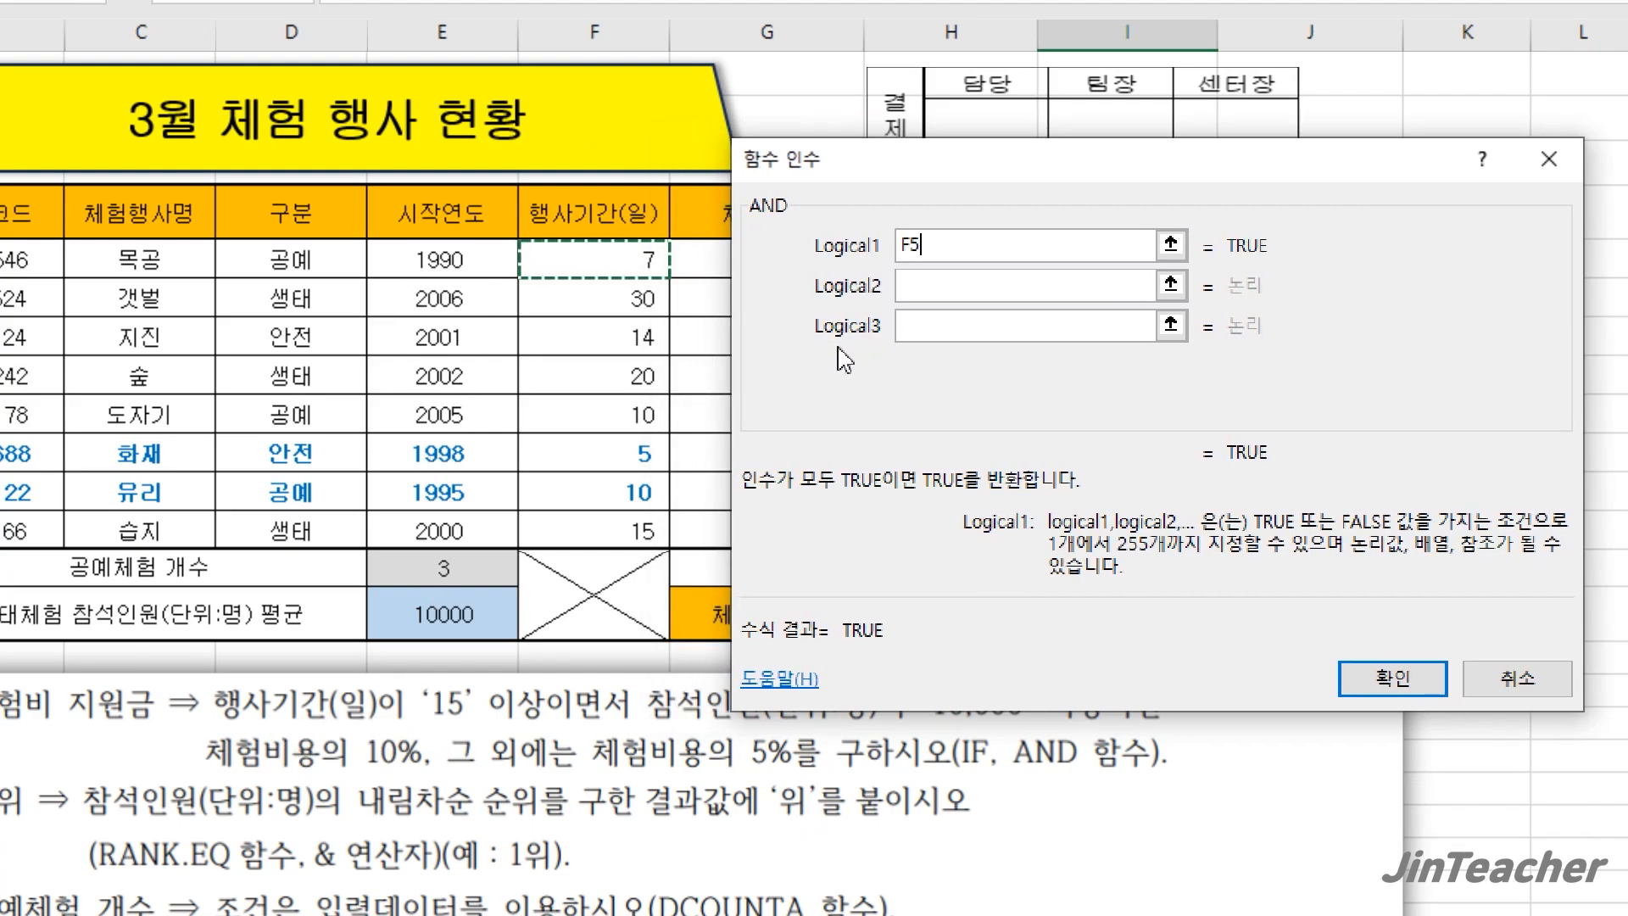
pyautogui.write('>=15')
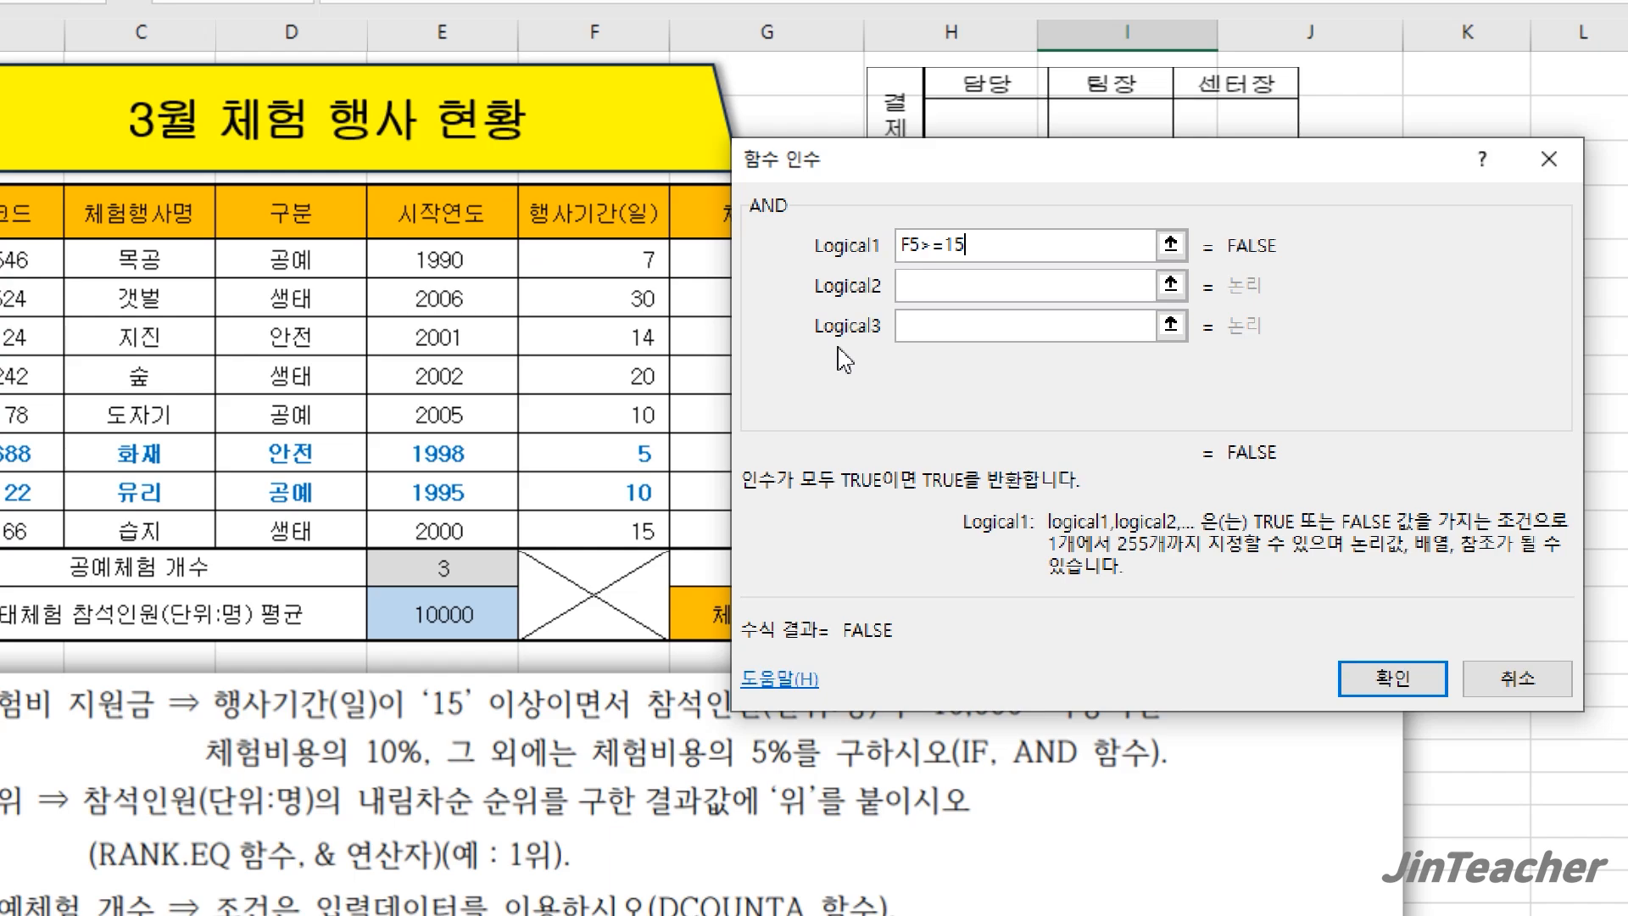
# - Set Logical2 to H5>=10000 for the 참석인원 condition and accept the AND function
pyautogui.click(1045, 288)
pyautogui.moveTo(870, 644); pyautogui.dragTo(1124, 607)
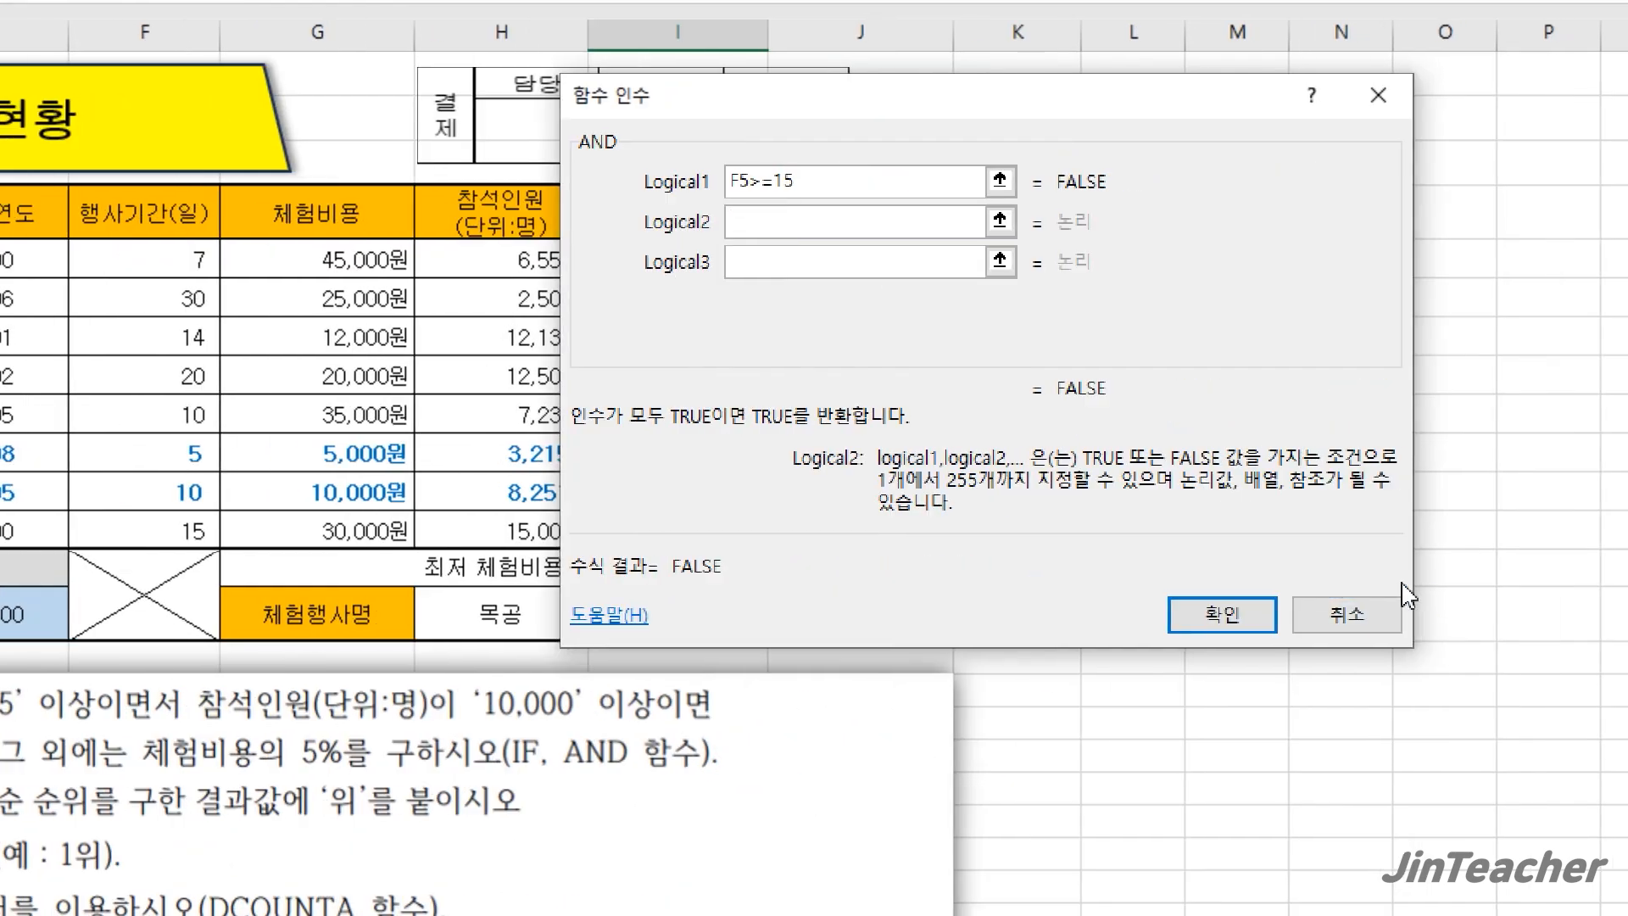
pyautogui.moveTo(1259, 445); pyautogui.dragTo(1314, 449)
pyautogui.click(500, 243)
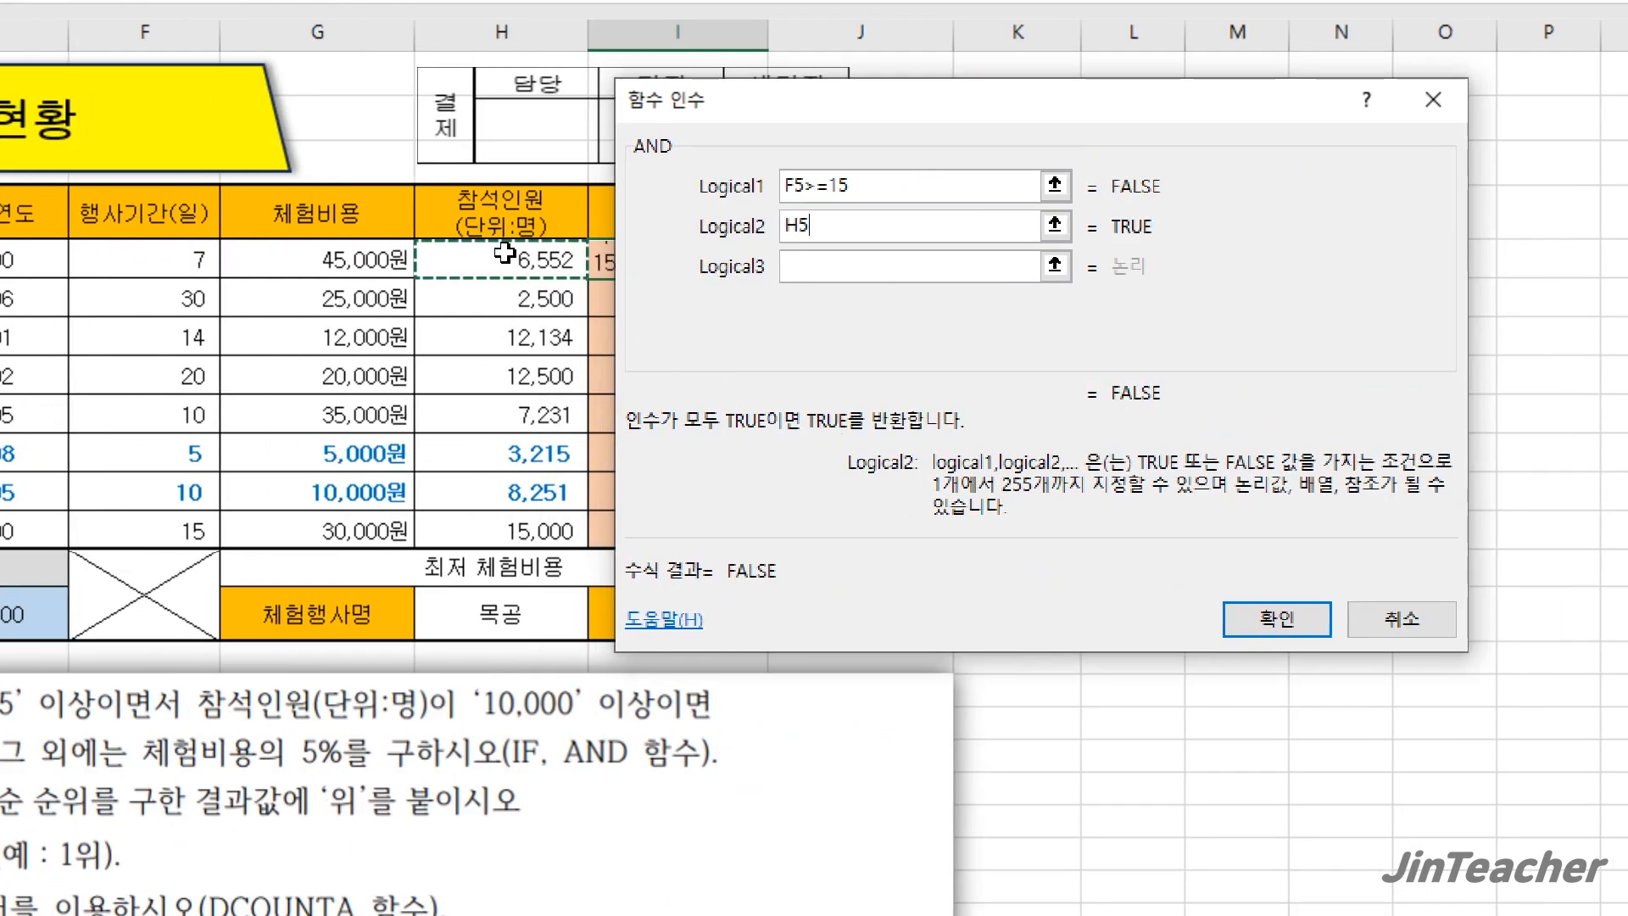
pyautogui.write('>=1')
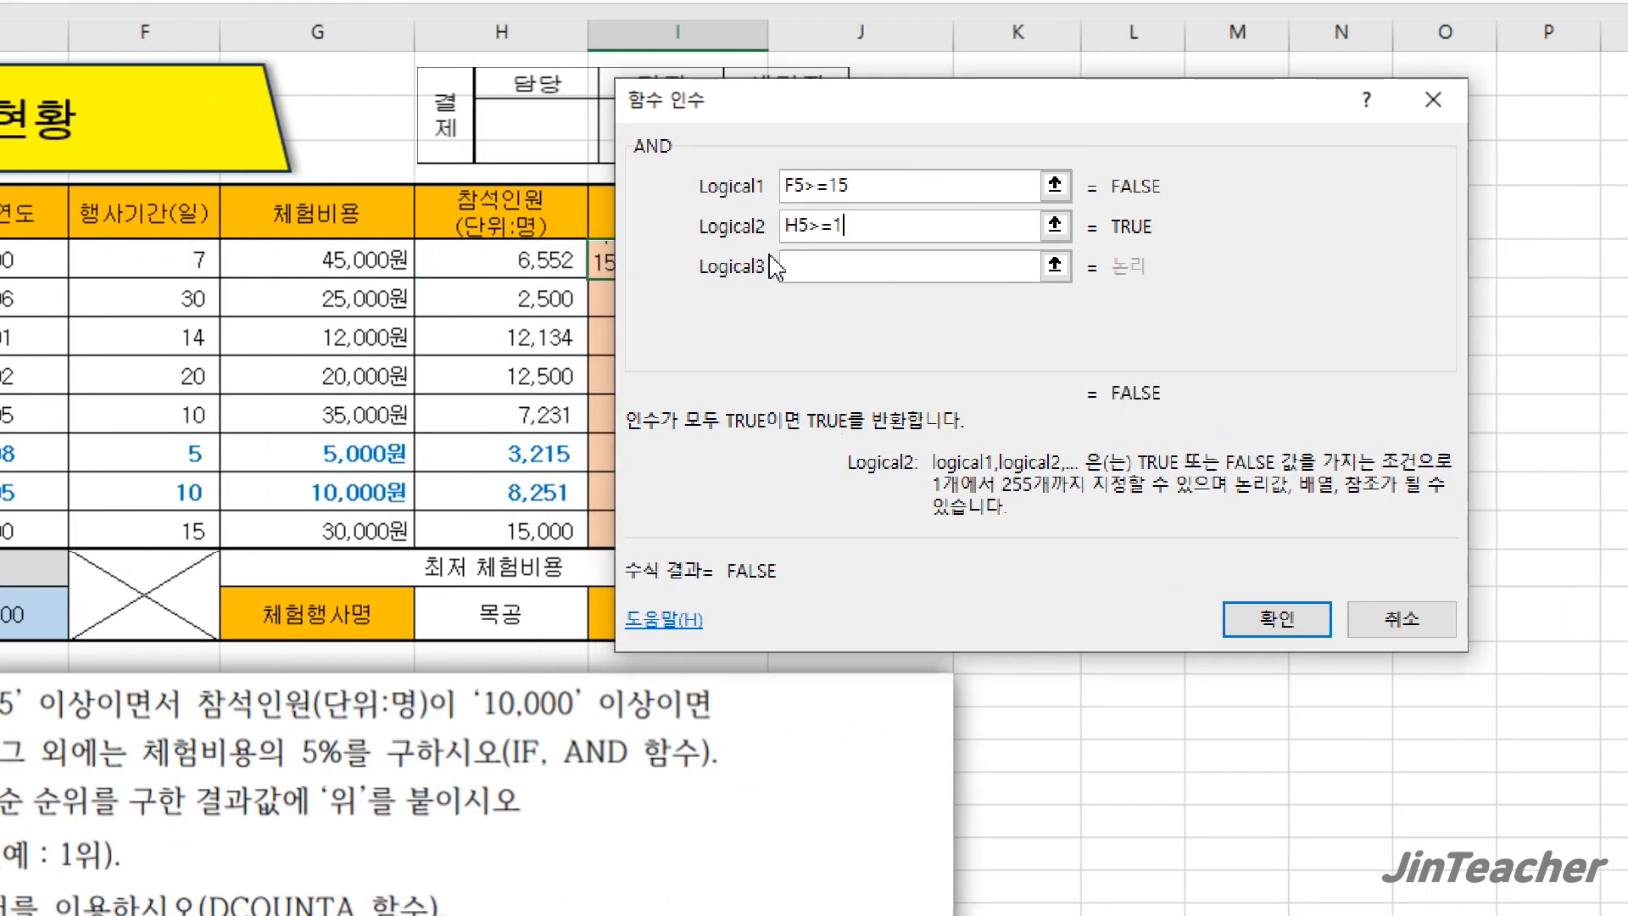
pyautogui.write('0000')
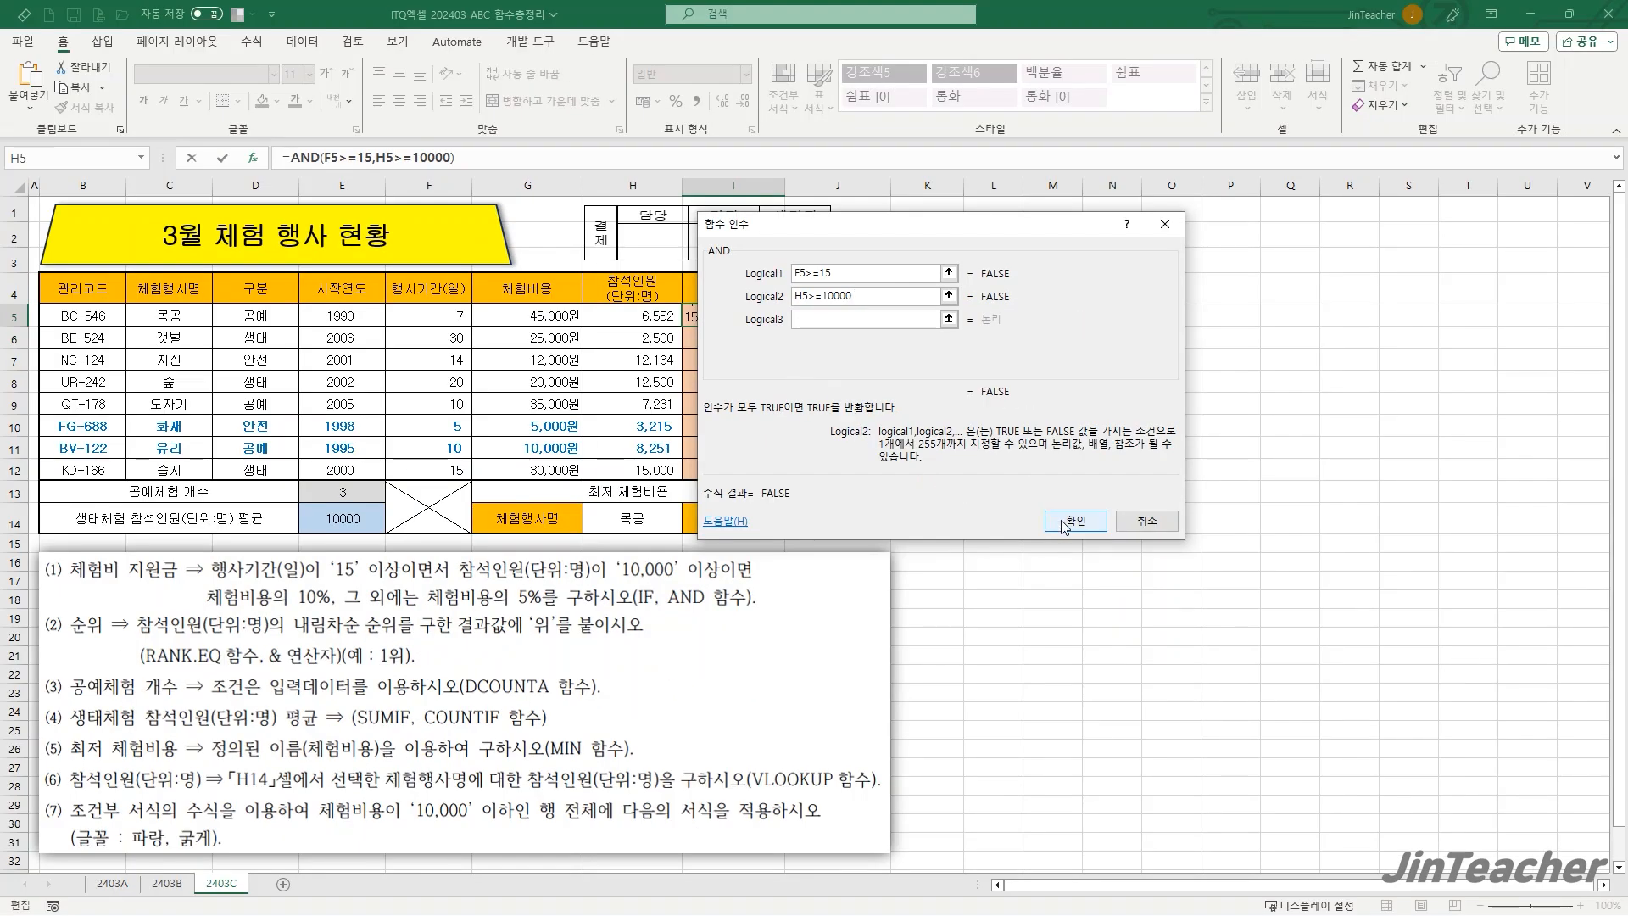
pyautogui.click(1064, 523)
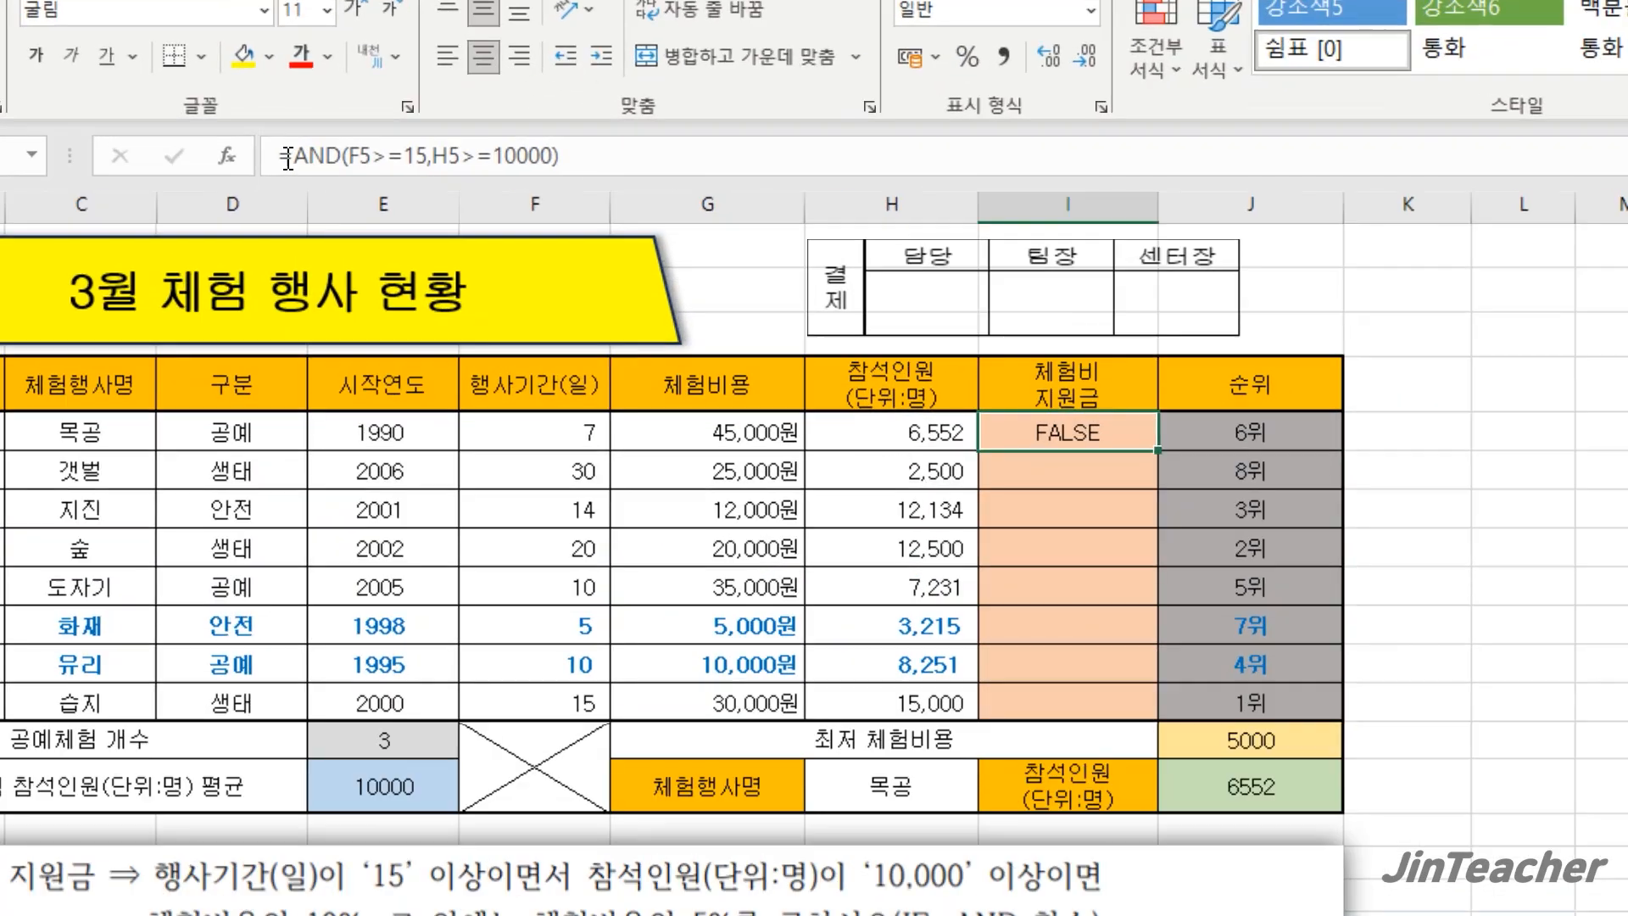
# - Cut the AND expression out of I5's formula, insert an IF function, and paste the expression into Logical_test
pyautogui.moveTo(290, 157); pyautogui.dragTo(463, 163)
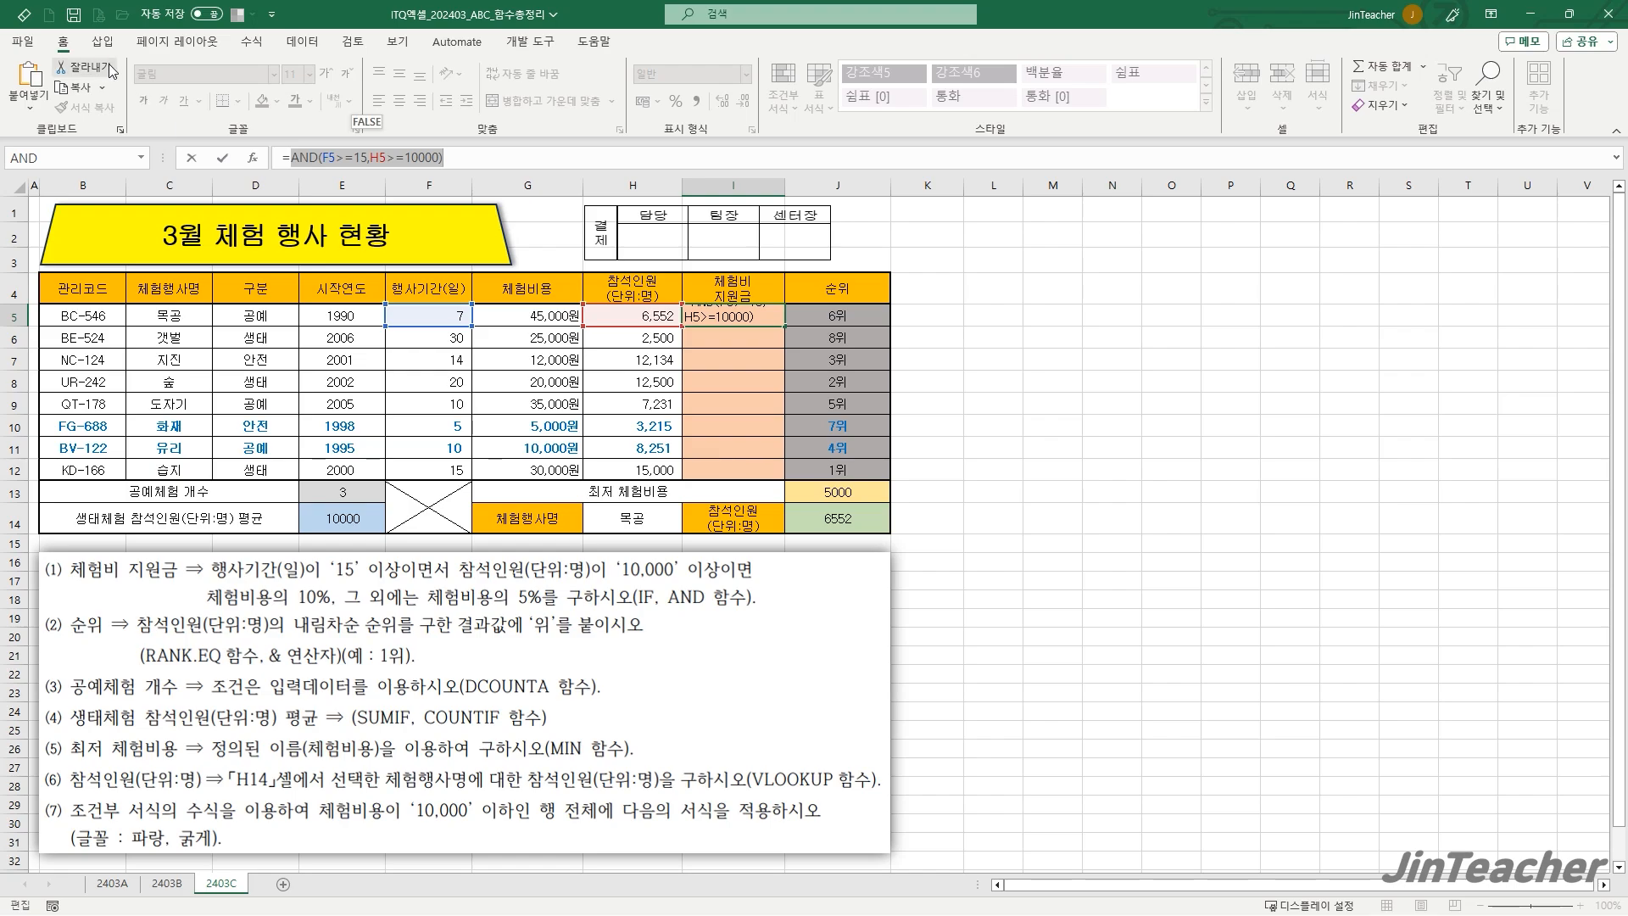
pyautogui.hotkey('ctrl', 'x')
pyautogui.click(254, 159)
pyautogui.click(864, 380)
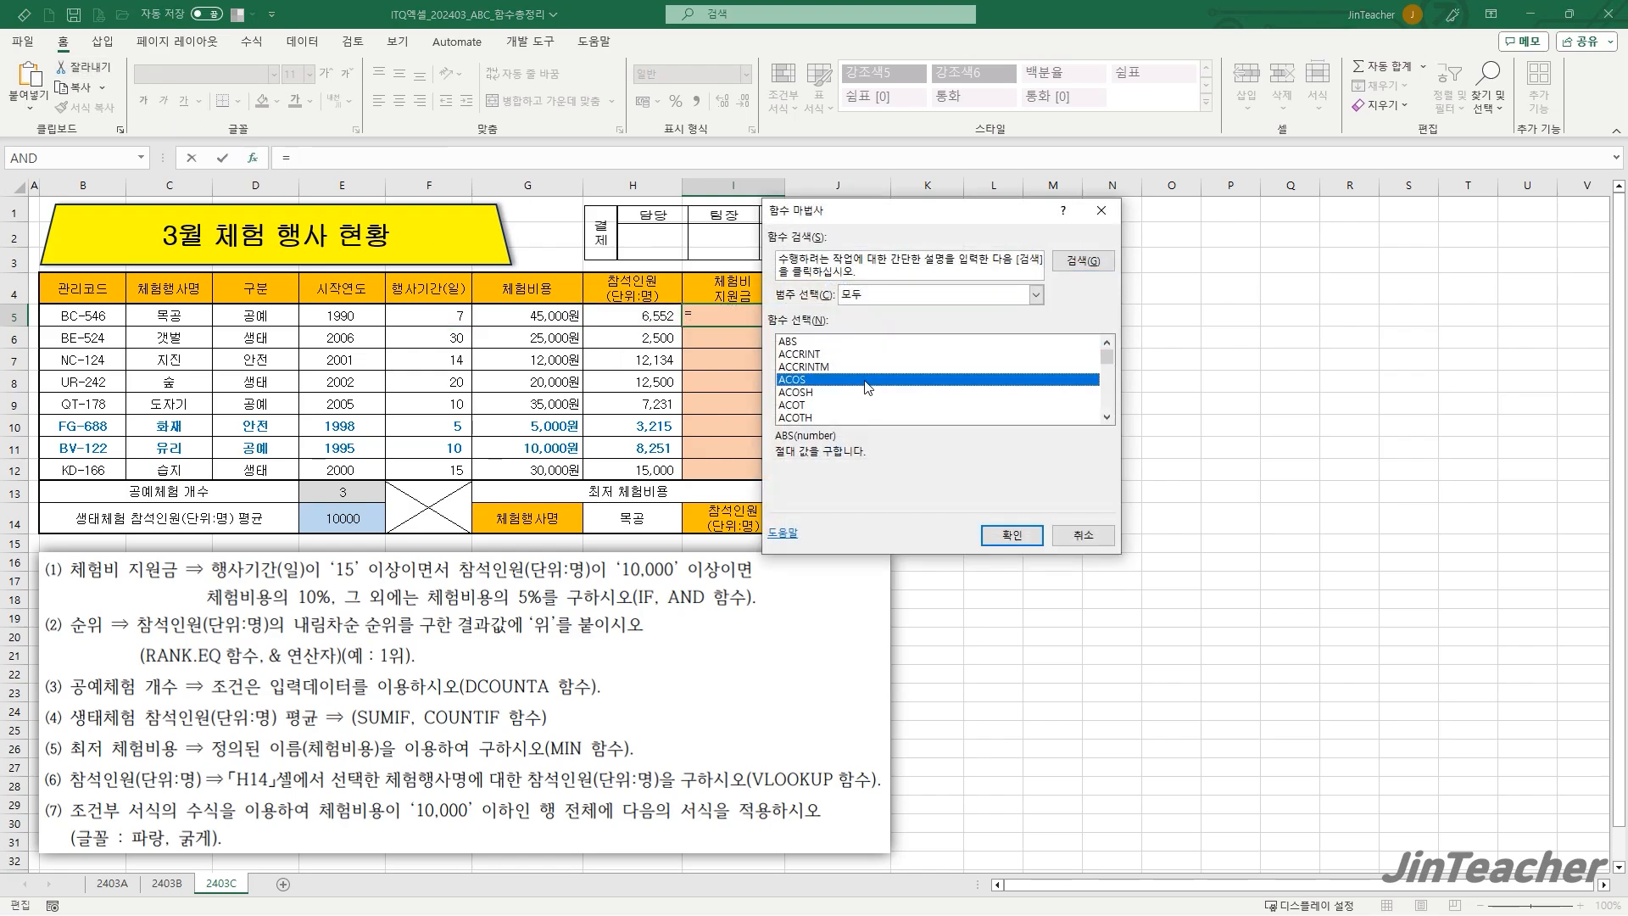
pyautogui.press('i')
pyautogui.click(1015, 536)
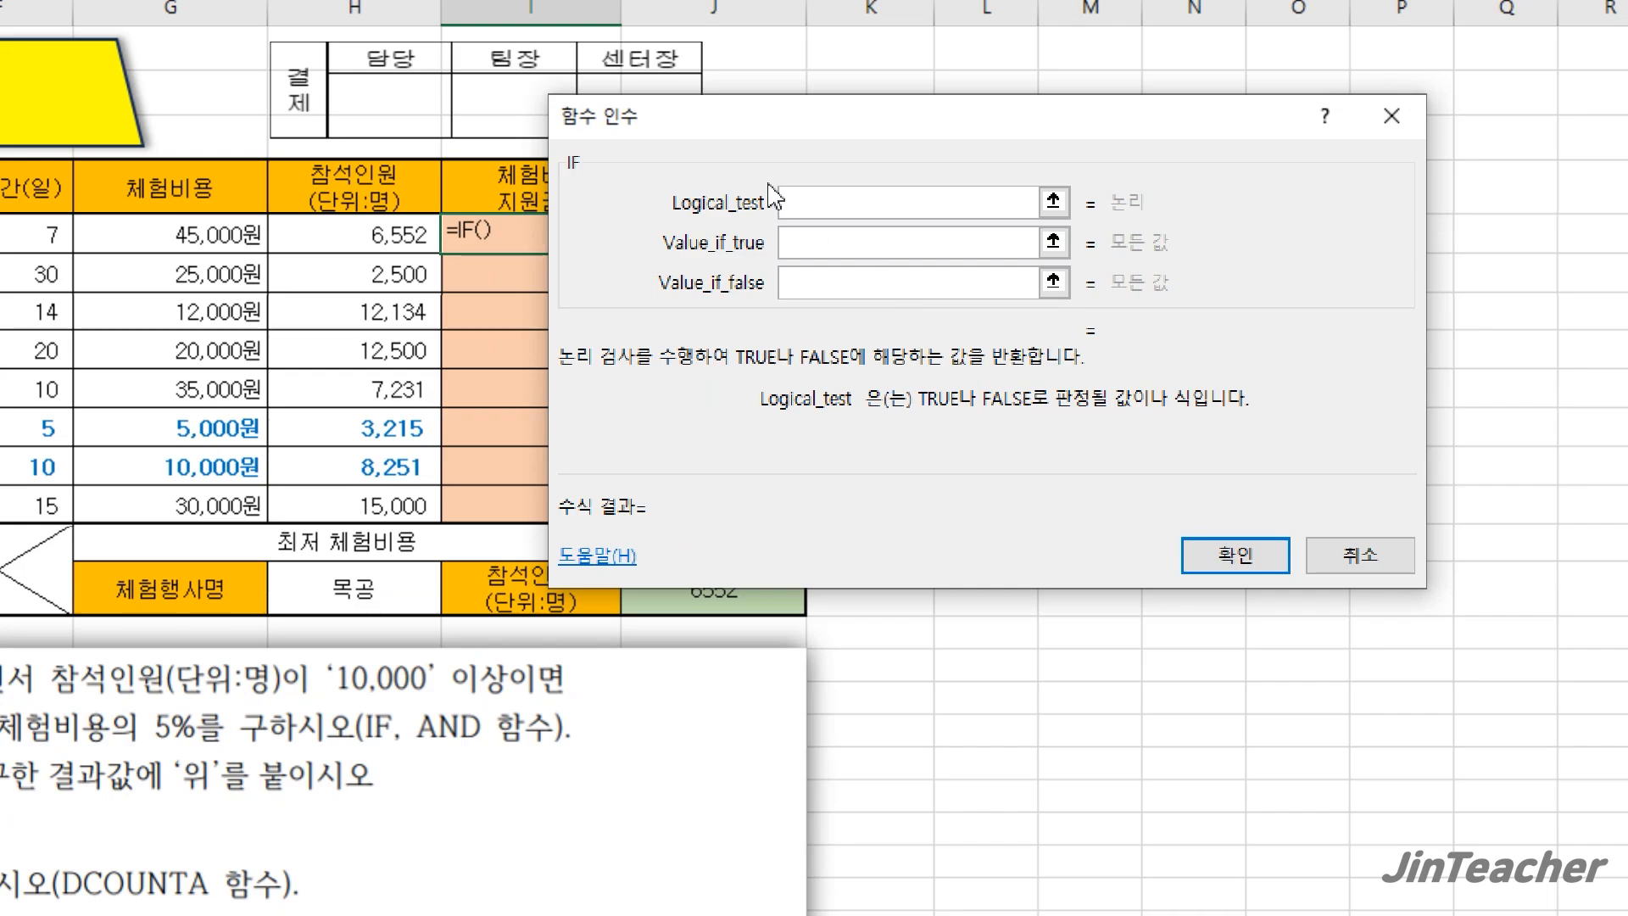
pyautogui.rightClick(818, 201)
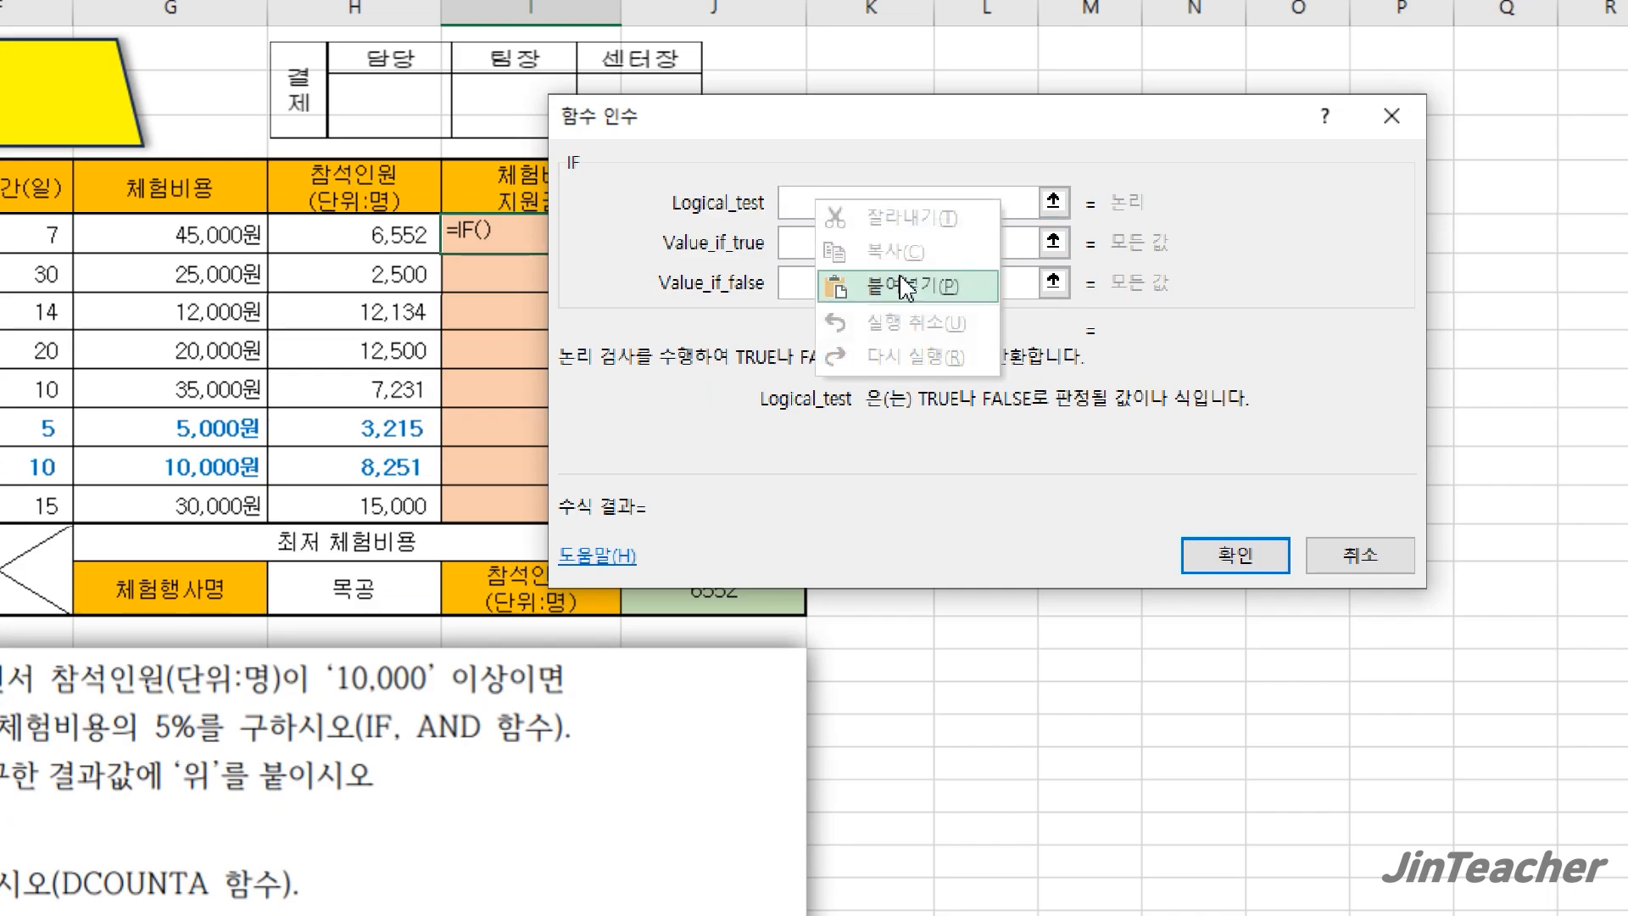
pyautogui.click(903, 276)
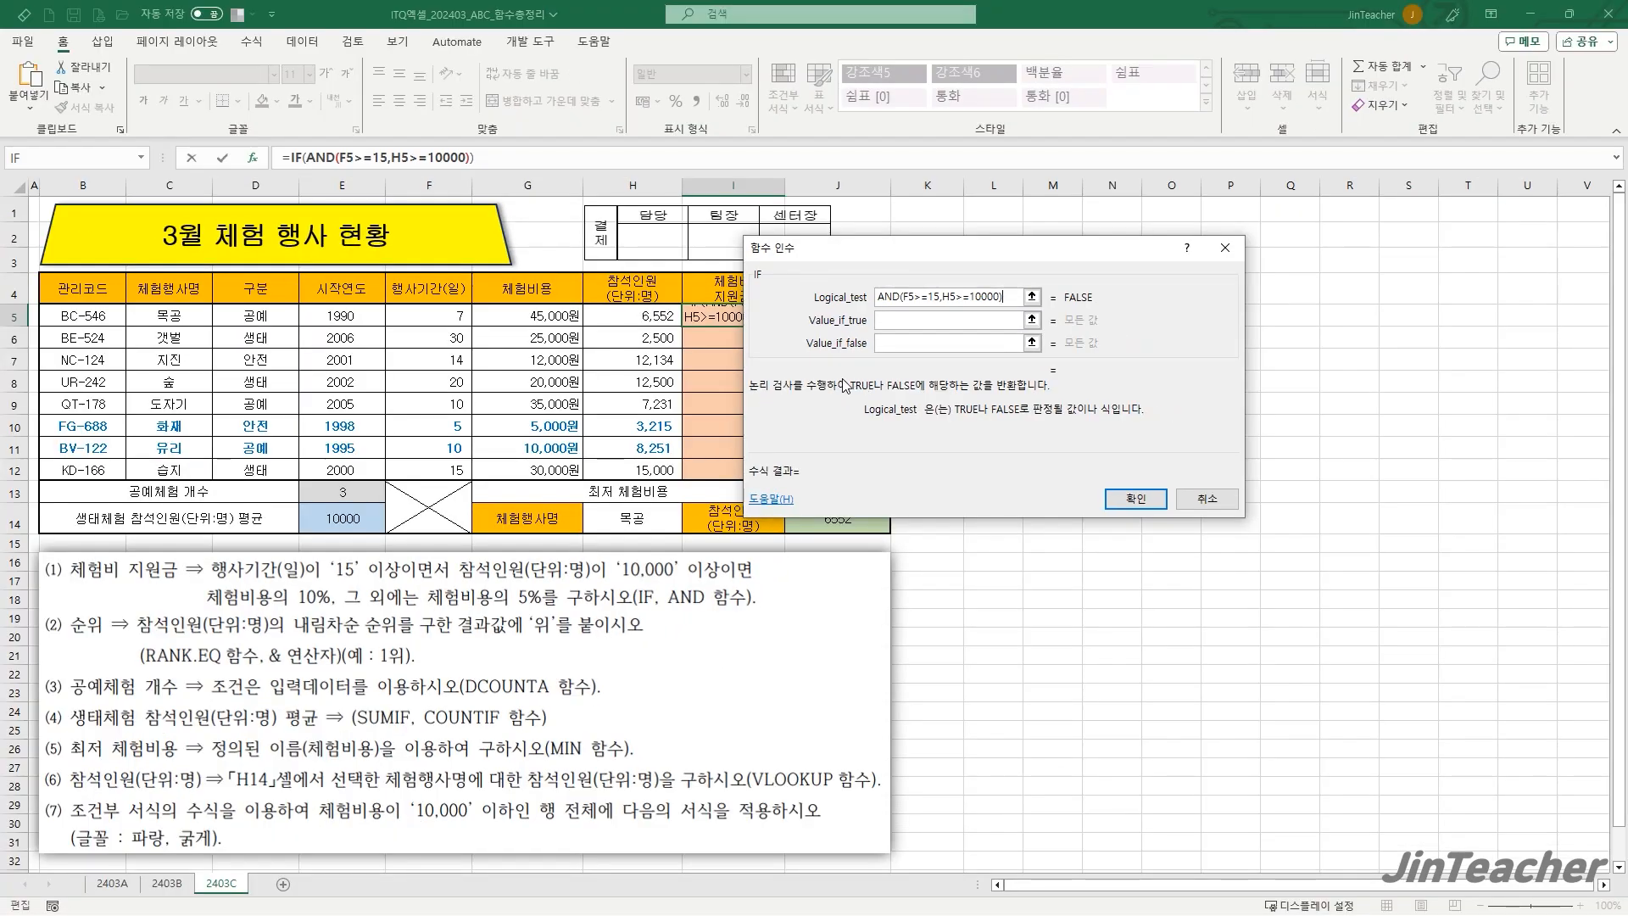
# - Set IF's Value_if_true to G5*10% and Value_if_false to G5*5%, and accept the formula
pyautogui.moveTo(715, 349); pyautogui.dragTo(617, 349)
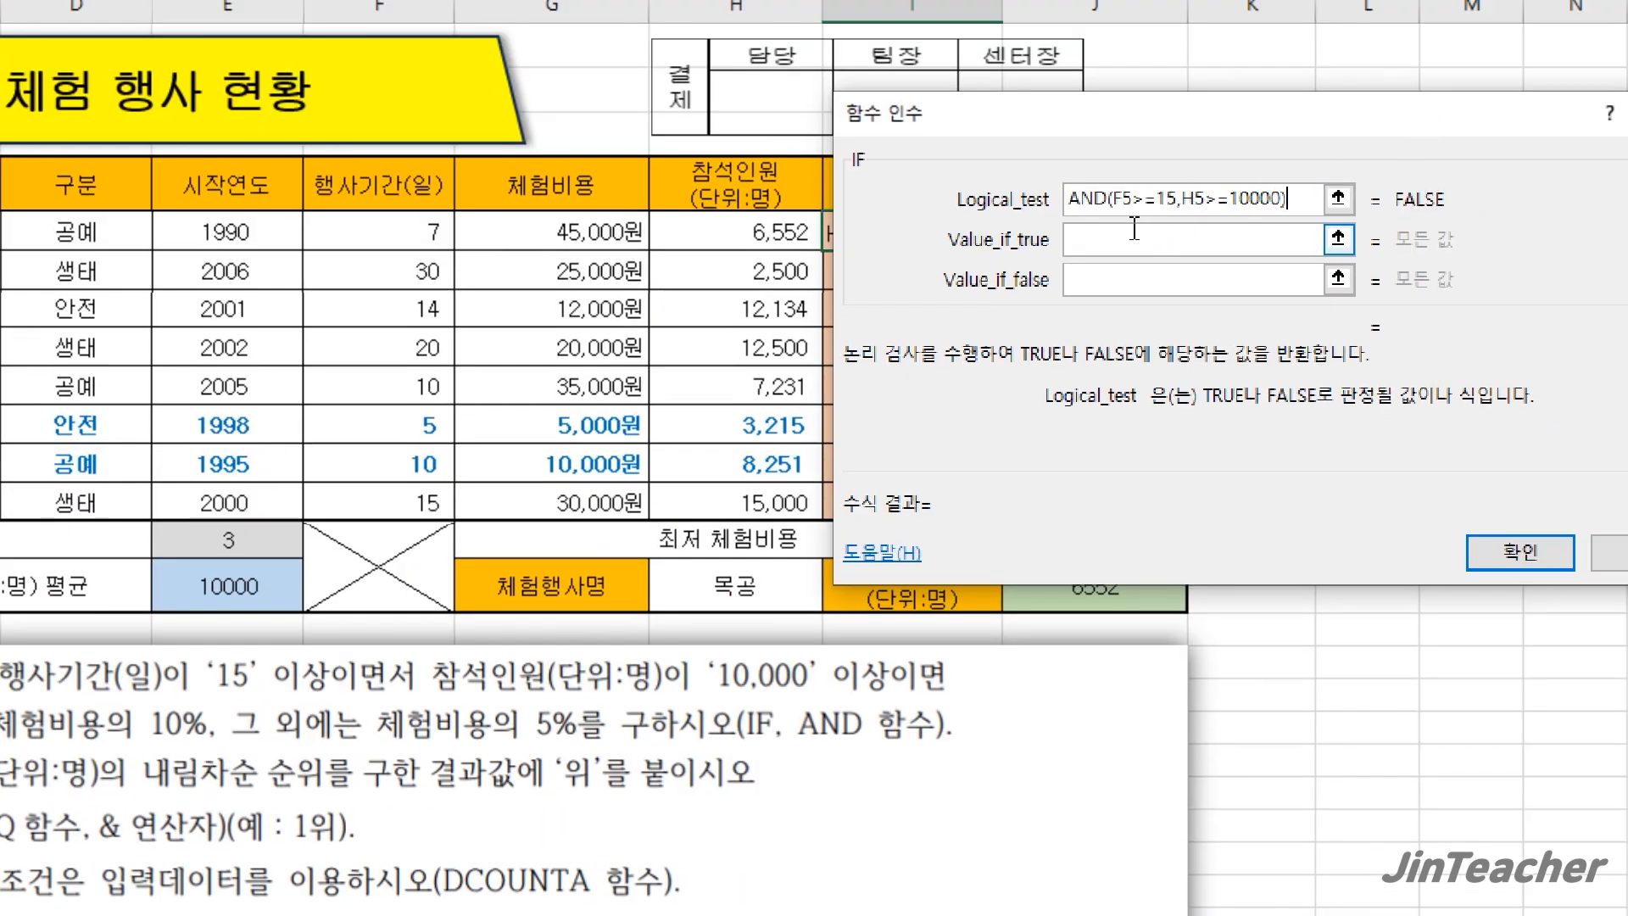
pyautogui.click(1133, 230)
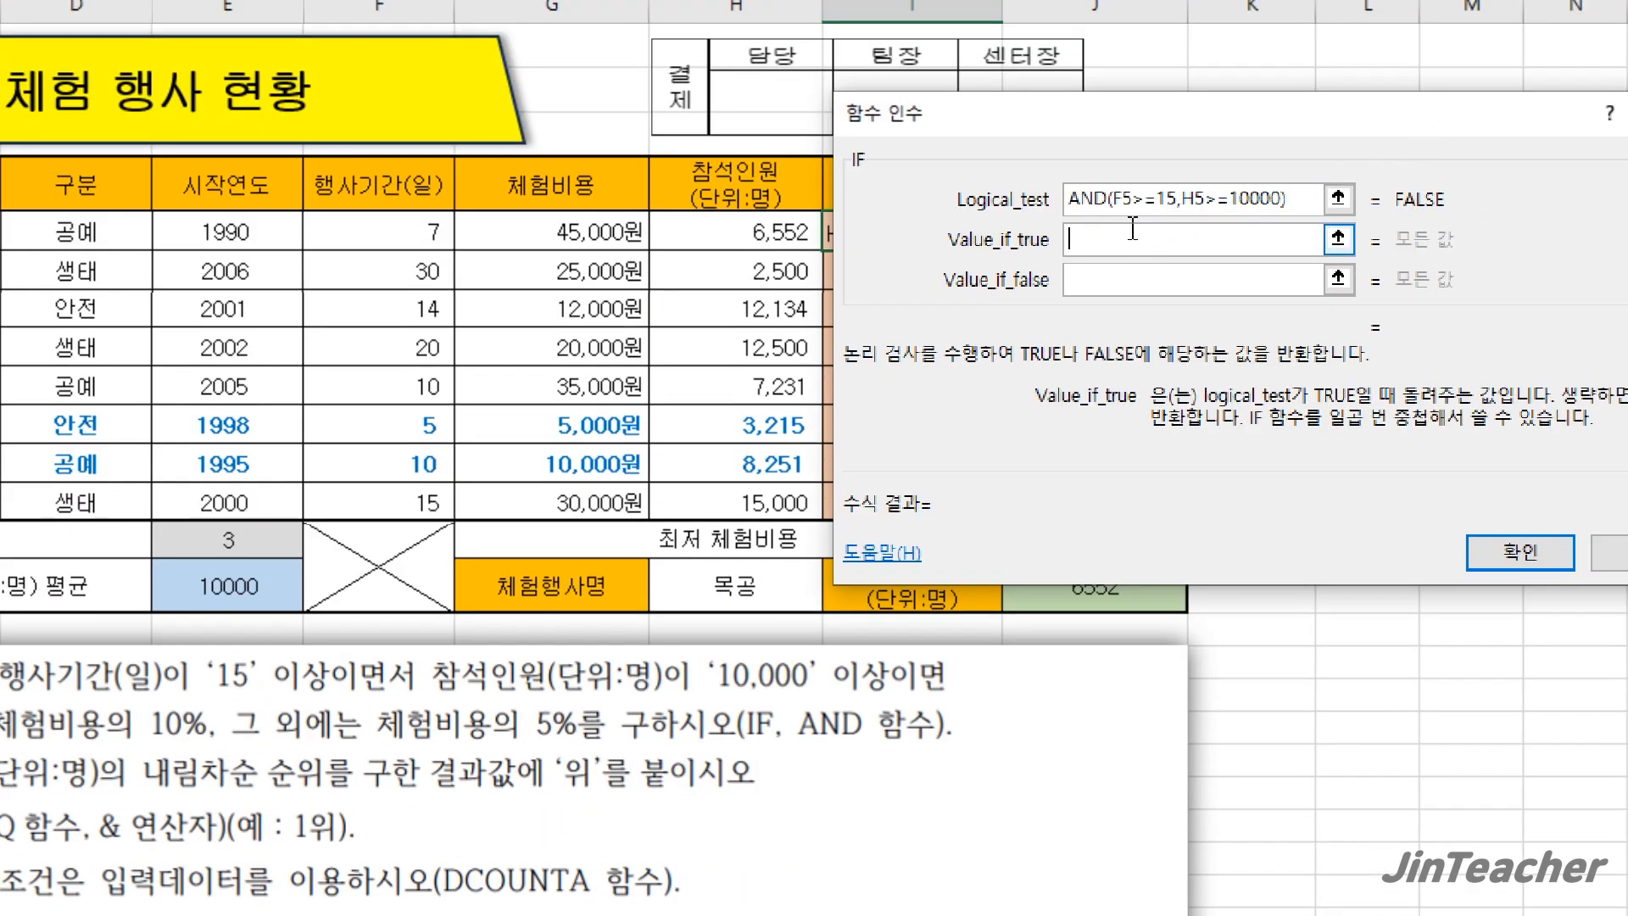
pyautogui.click(574, 229)
pyautogui.write('*10%')
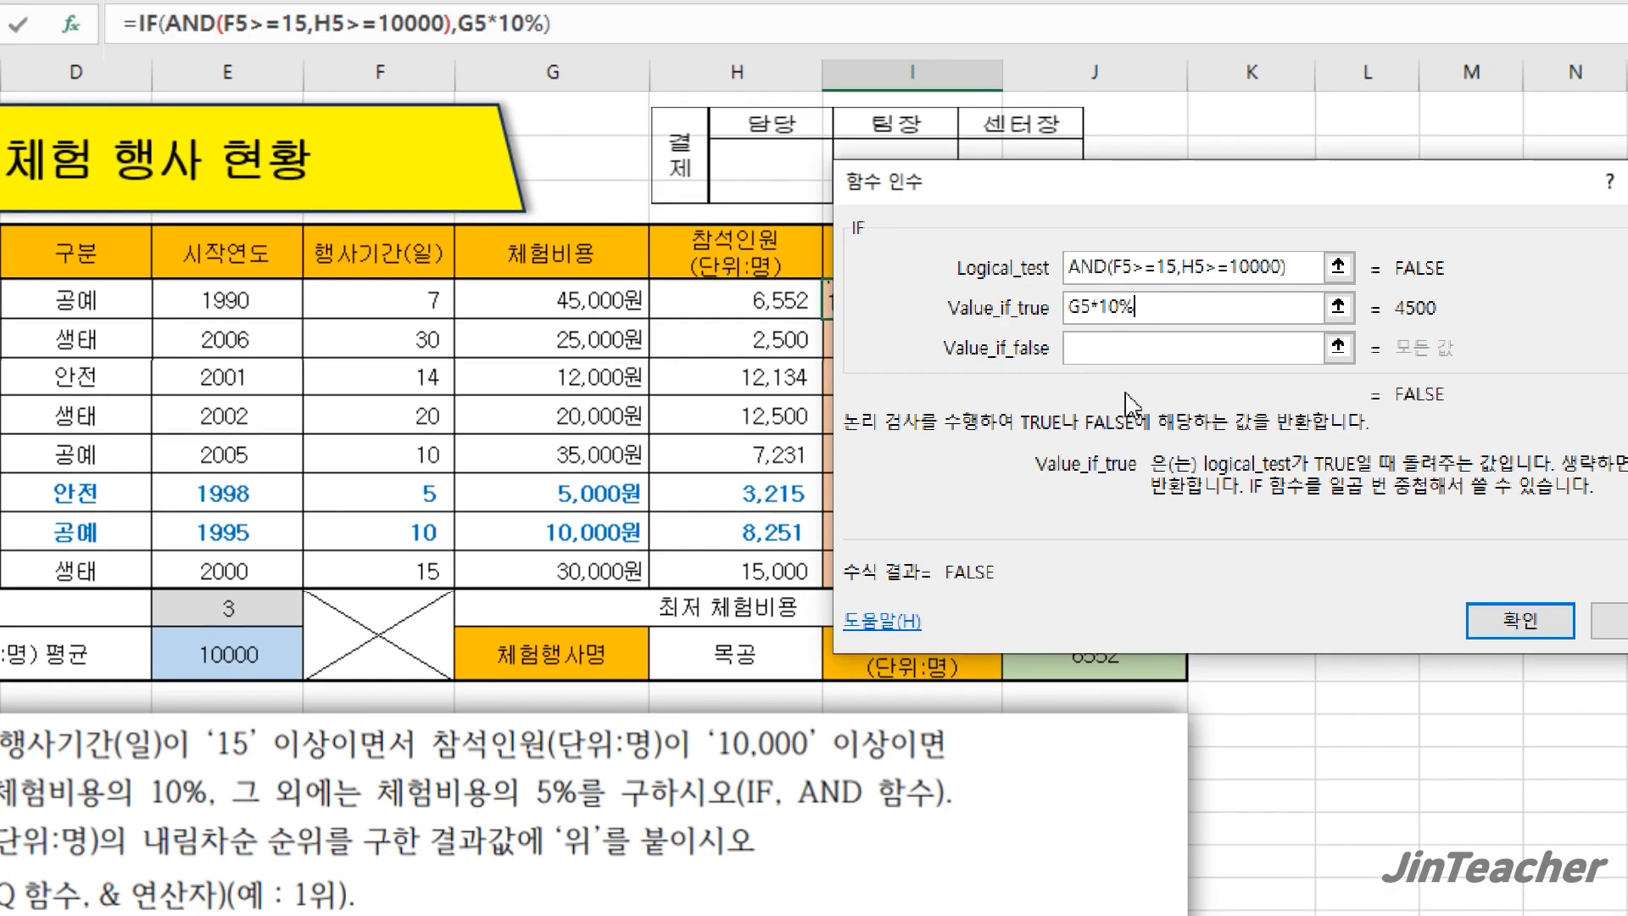
pyautogui.click(1137, 288)
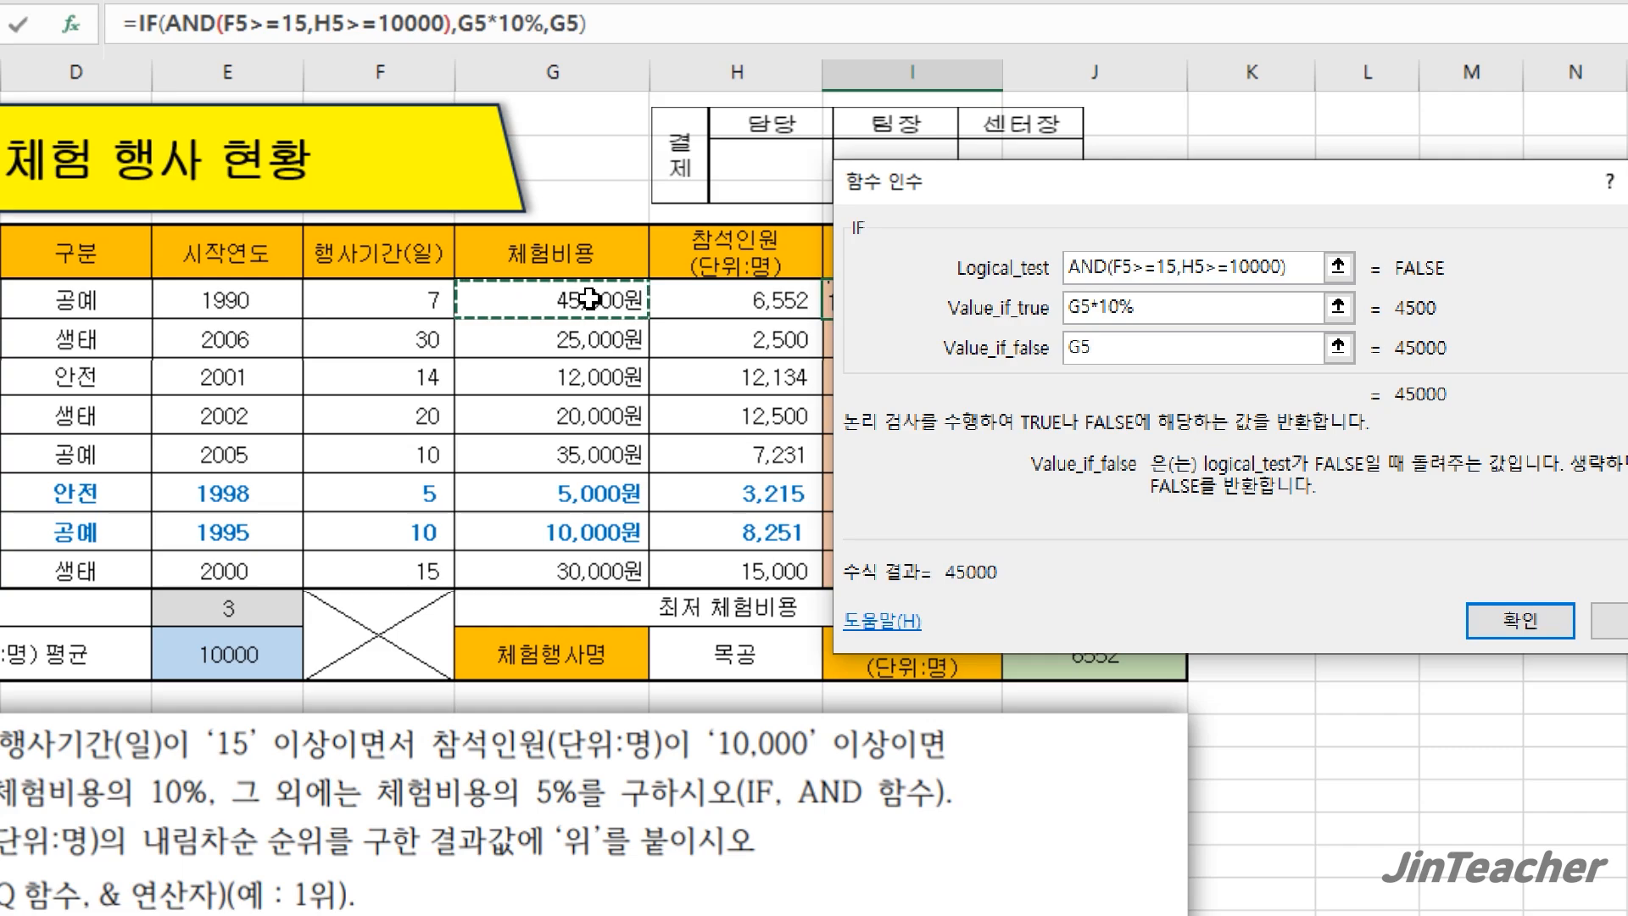
pyautogui.write('*5%')
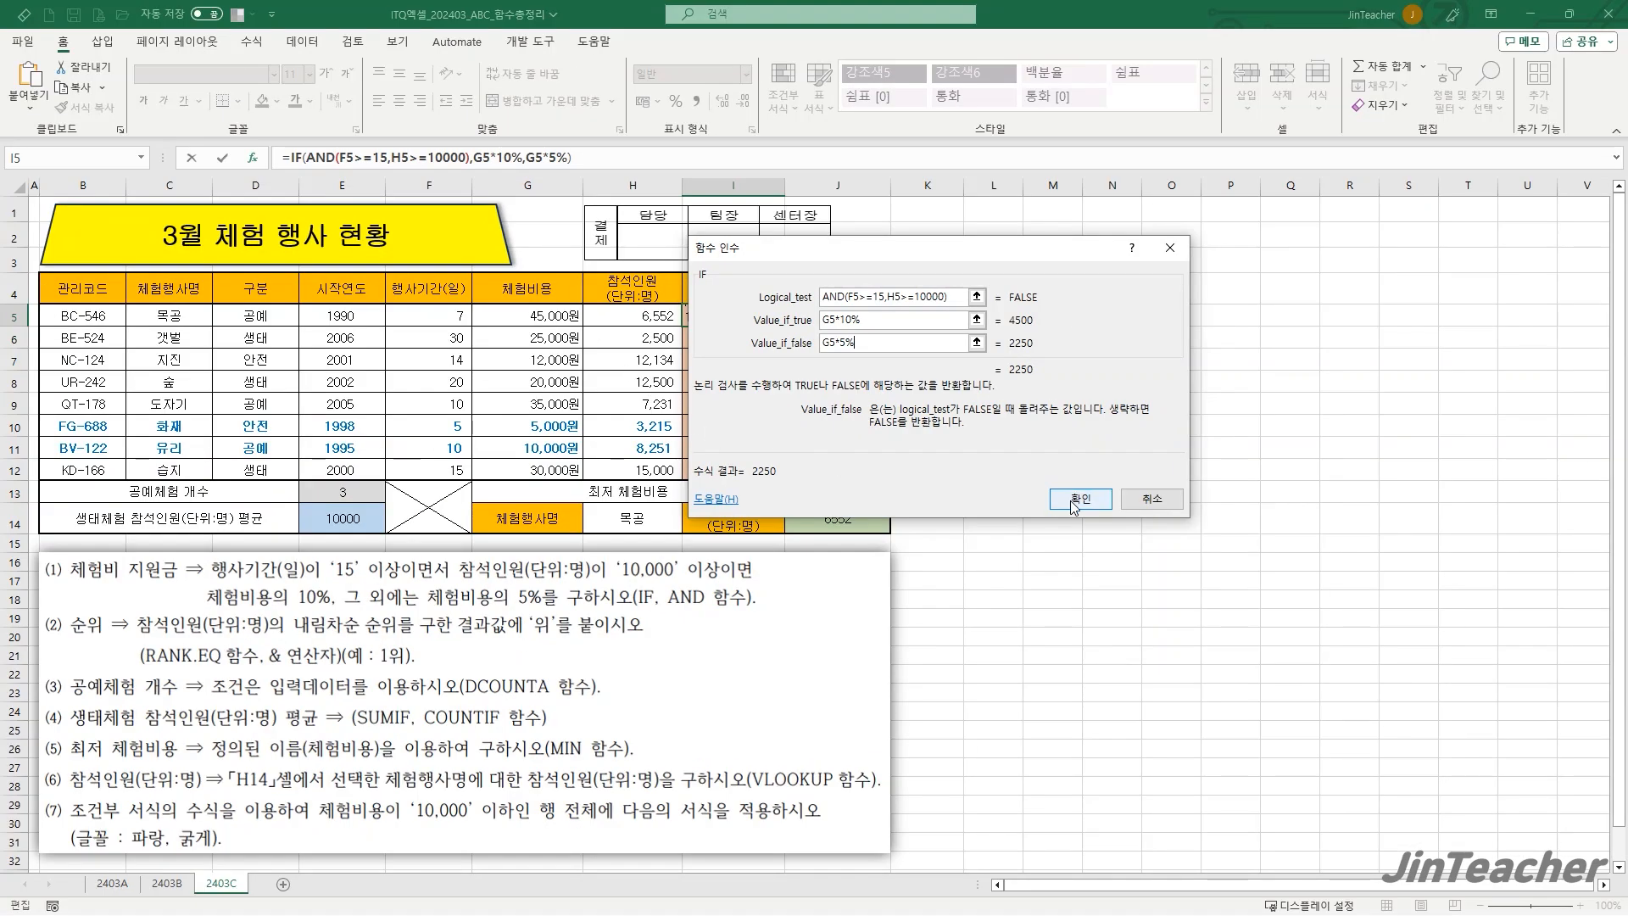
pyautogui.click(1520, 620)
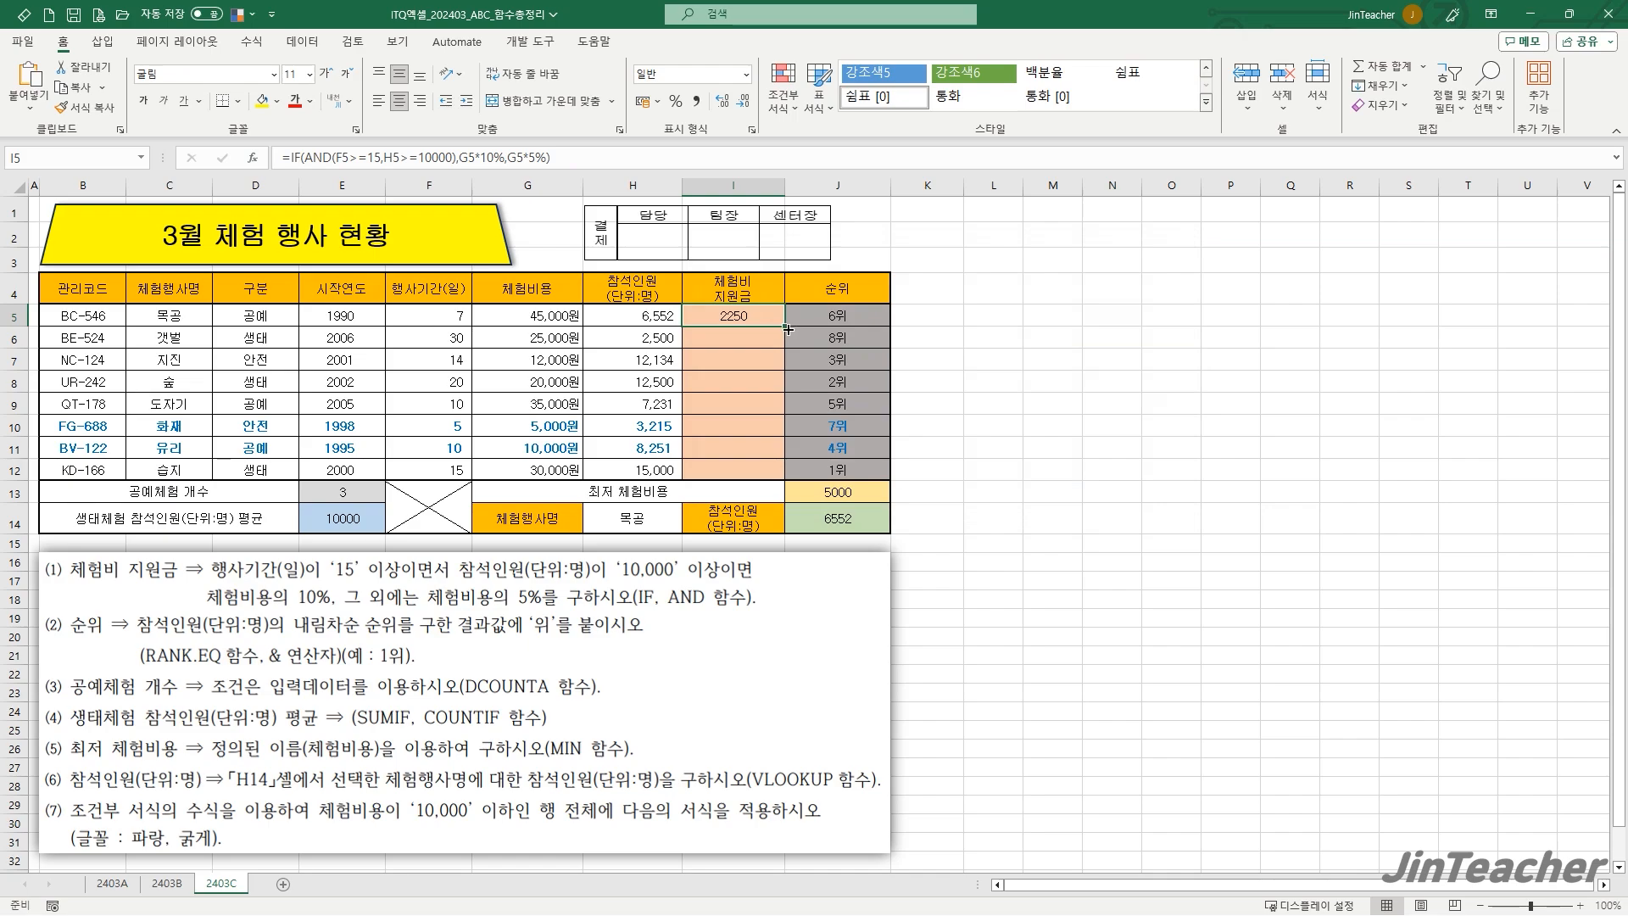
# - Copy the 체험비 지원금 formula from I5 down to I12 using fill without formatting, and save the workbook
pyautogui.moveTo(784, 326); pyautogui.dragTo(768, 475)
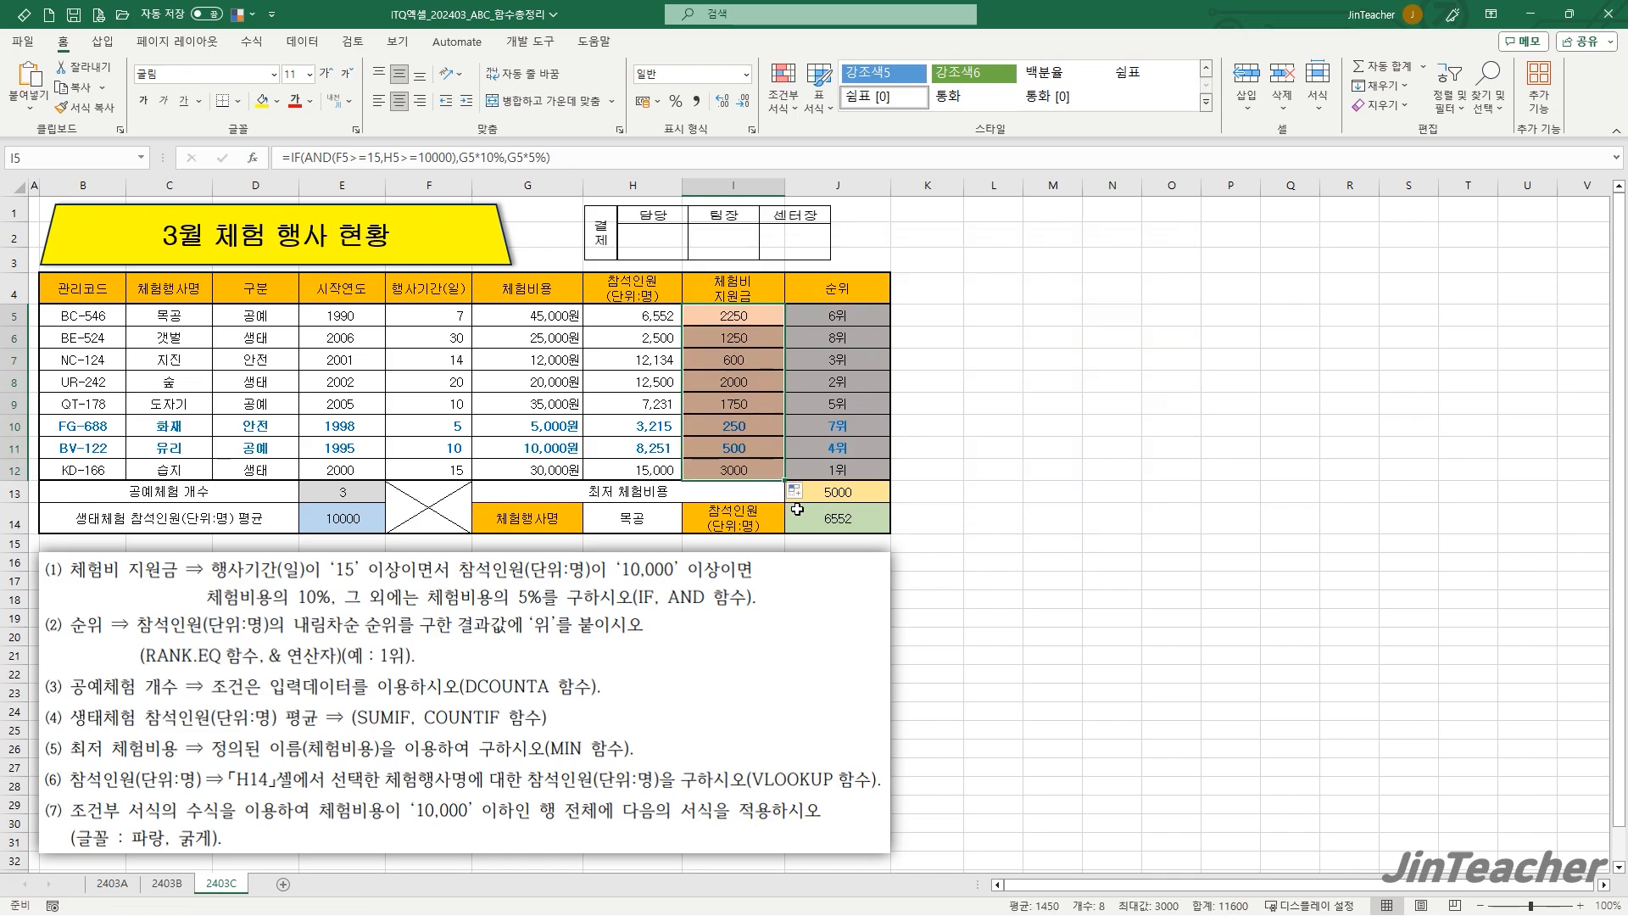
pyautogui.click(798, 491)
pyautogui.click(848, 551)
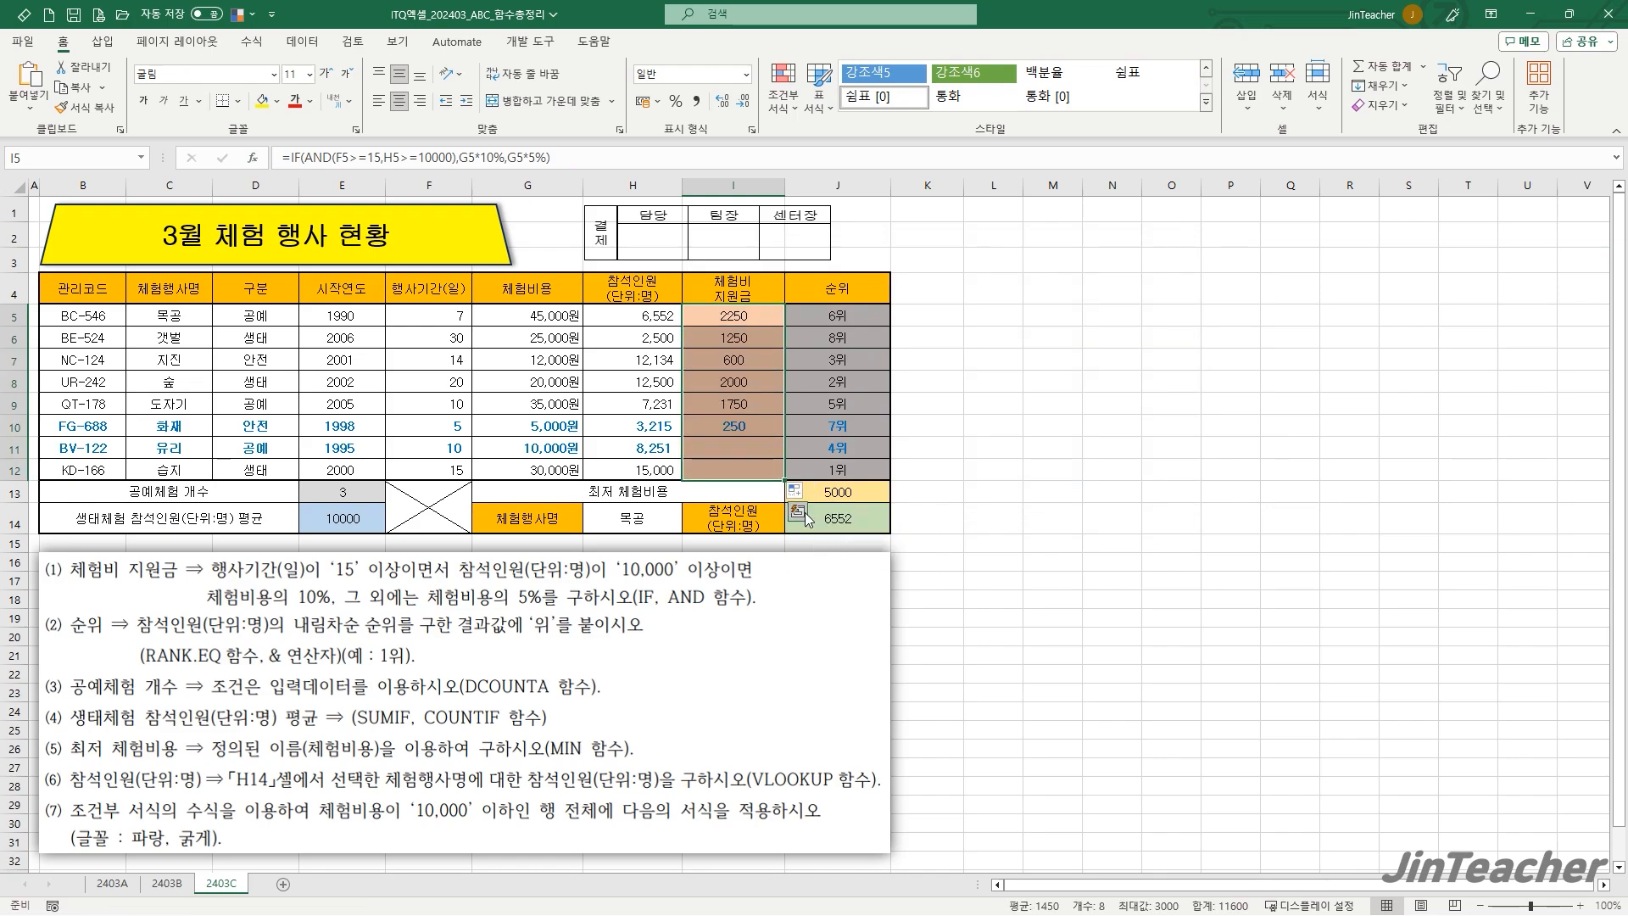
pyautogui.click(760, 472)
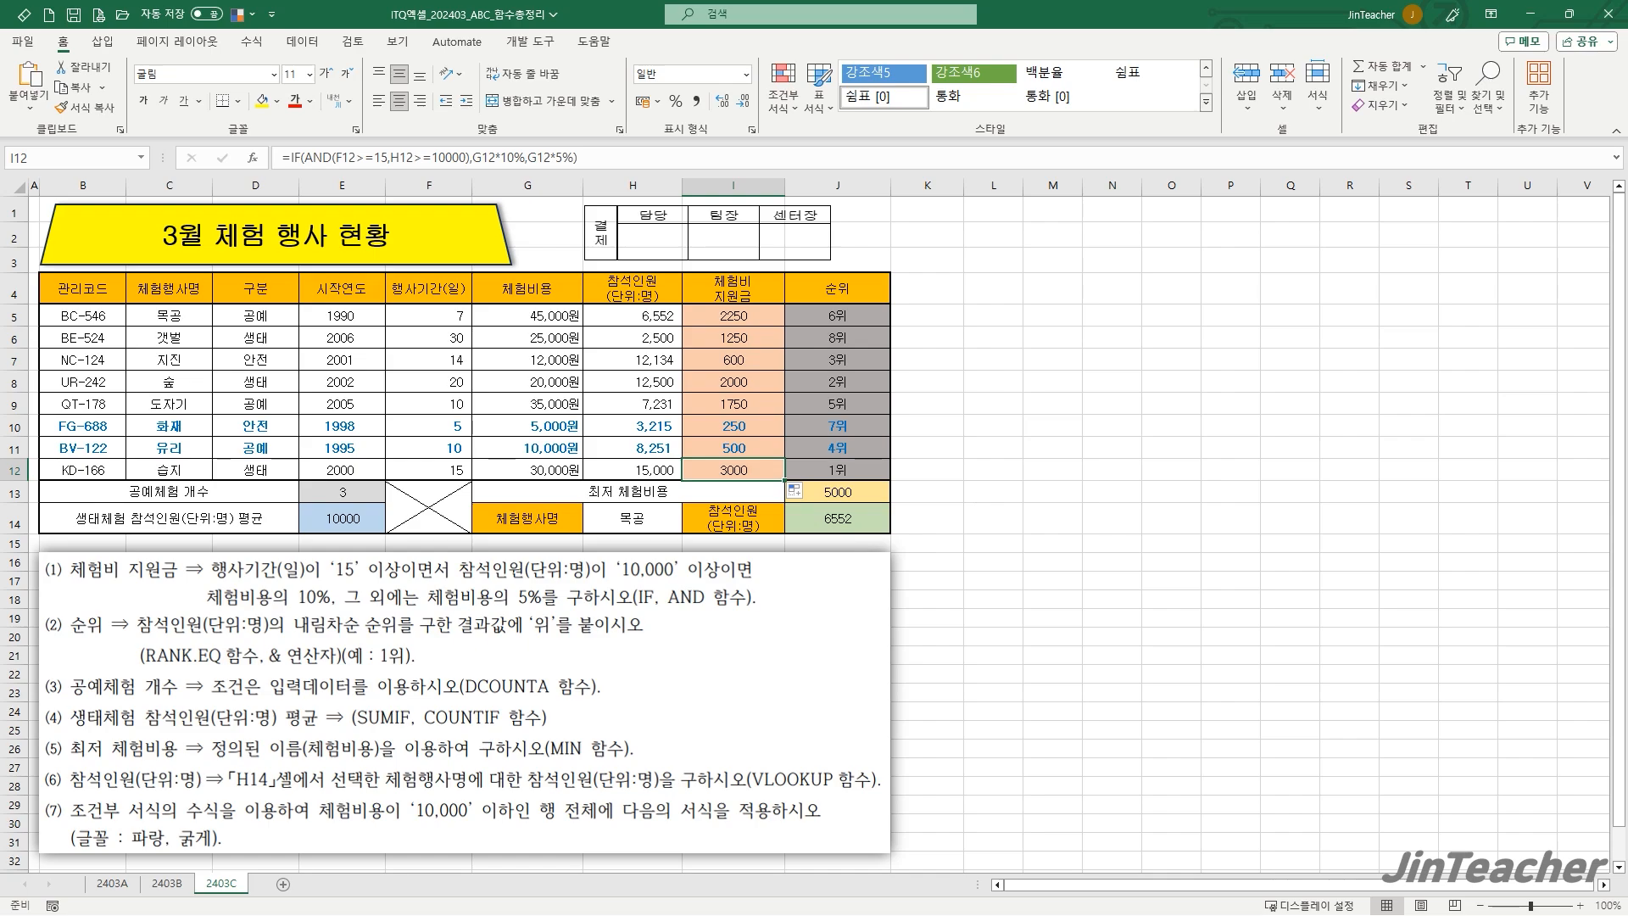
pyautogui.hotkey('ctrl', 's')
# - Right-align cells I5:I12, J13:J14 and E13:E14 together and apply the comma style to them
pyautogui.moveTo(740, 315); pyautogui.dragTo(734, 472)
pyautogui.moveTo(826, 492); pyautogui.dragTo(835, 518)
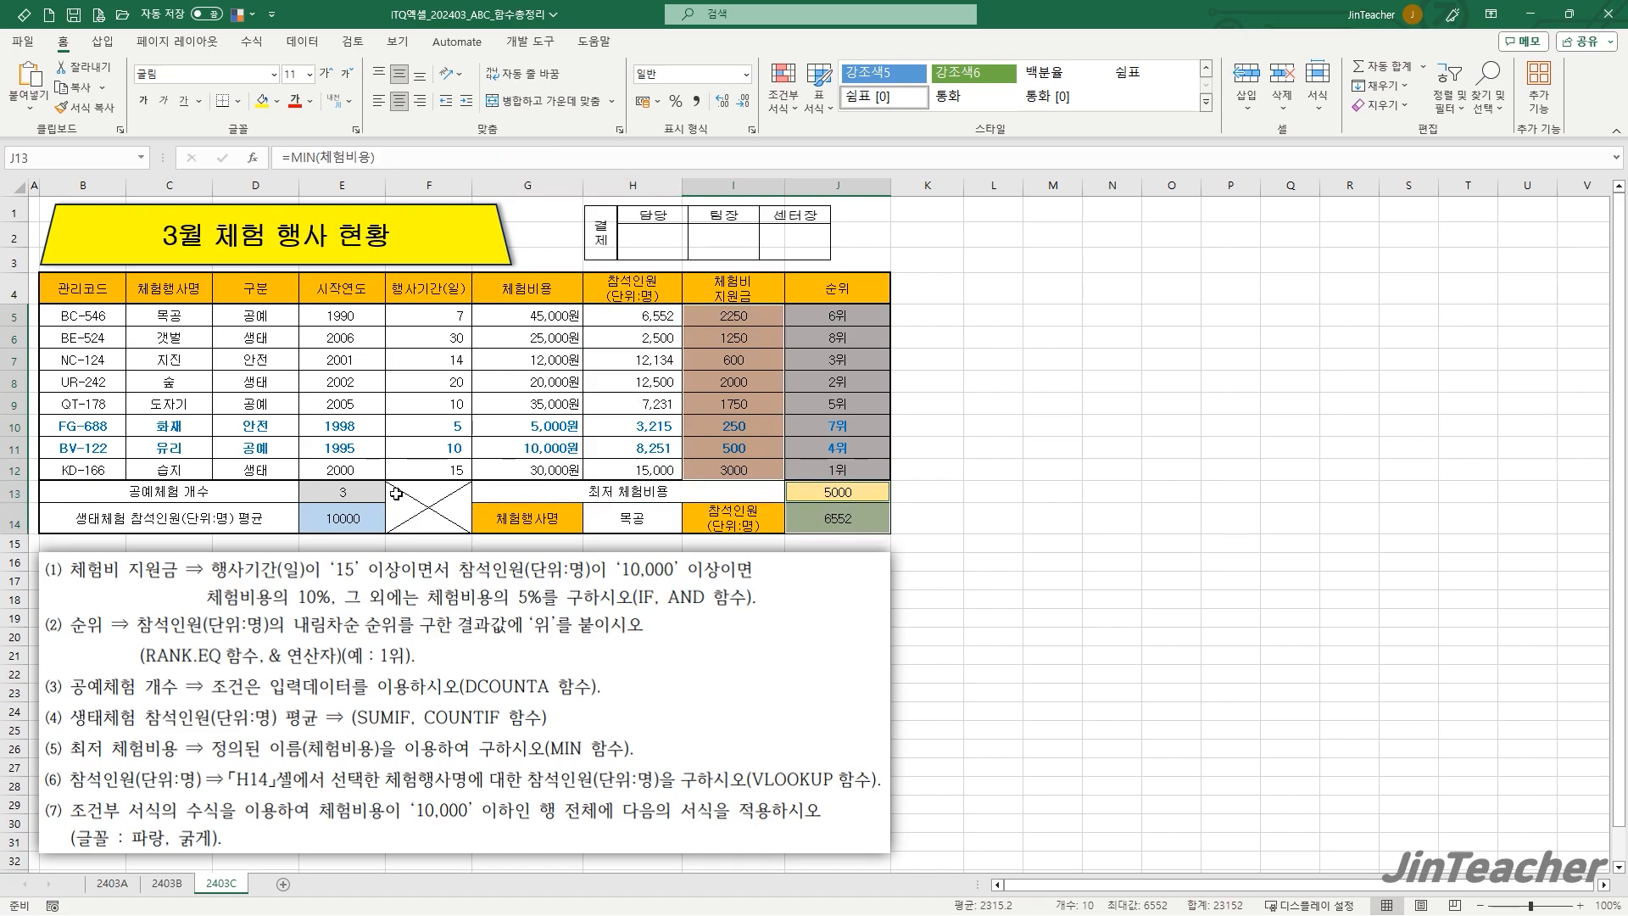
pyautogui.moveTo(374, 493); pyautogui.dragTo(368, 520)
pyautogui.click(419, 101)
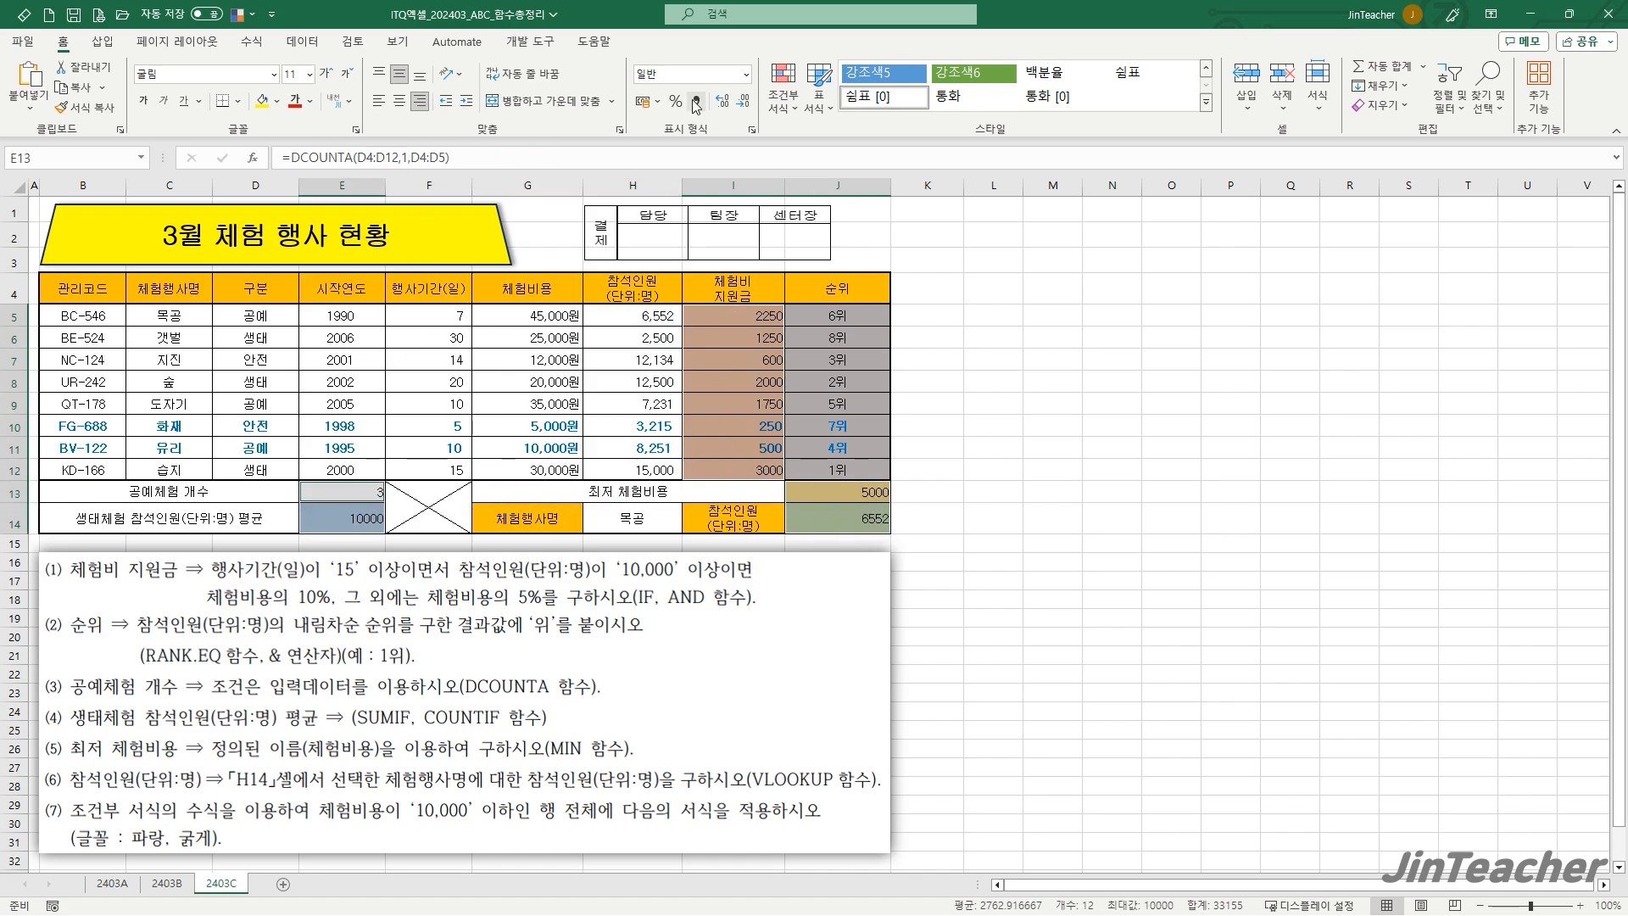
pyautogui.click(697, 101)
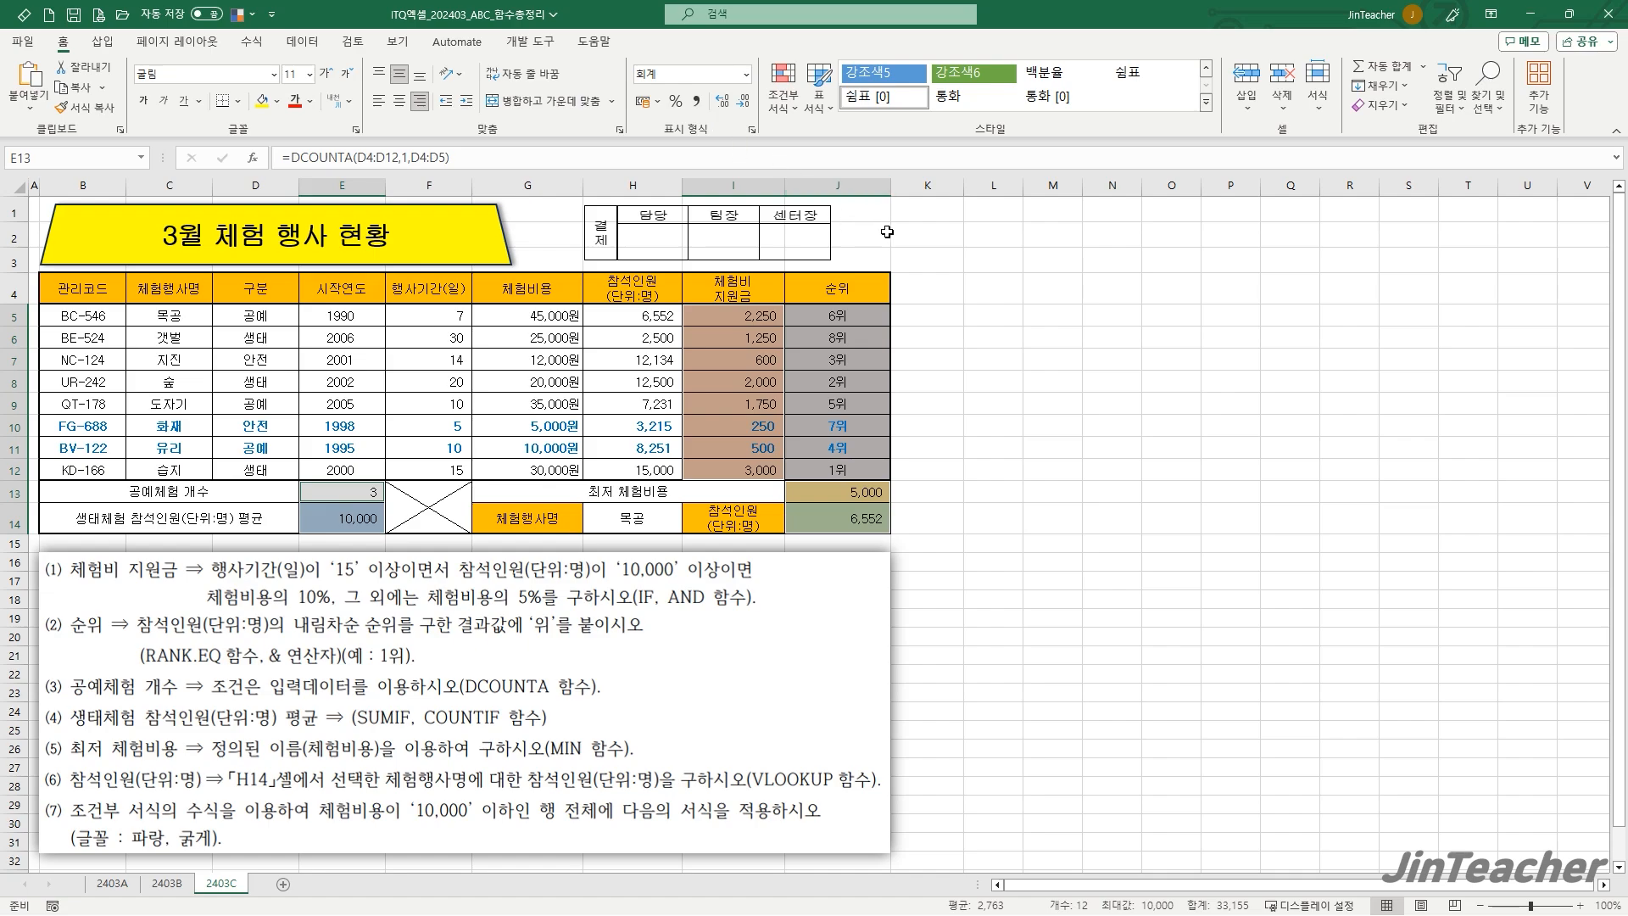
# - Widen the approval box picture to the right edge of the table, and switch to sheet 2403B
pyautogui.click(813, 232)
pyautogui.moveTo(835, 234); pyautogui.dragTo(889, 237)
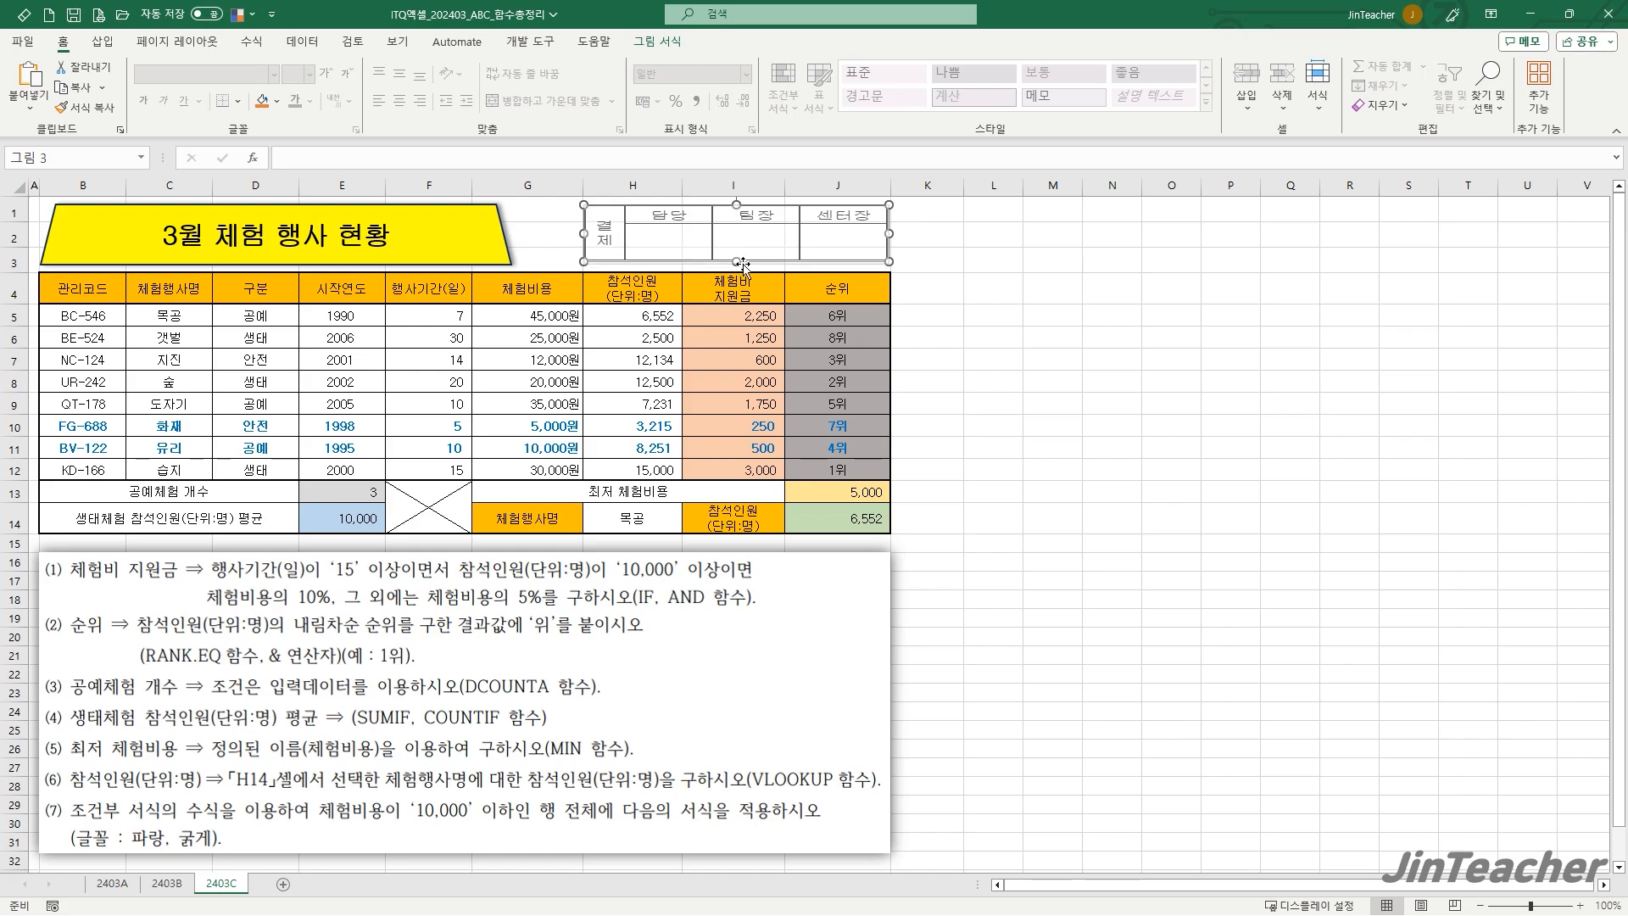
pyautogui.click(993, 360)
pyautogui.click(189, 884)
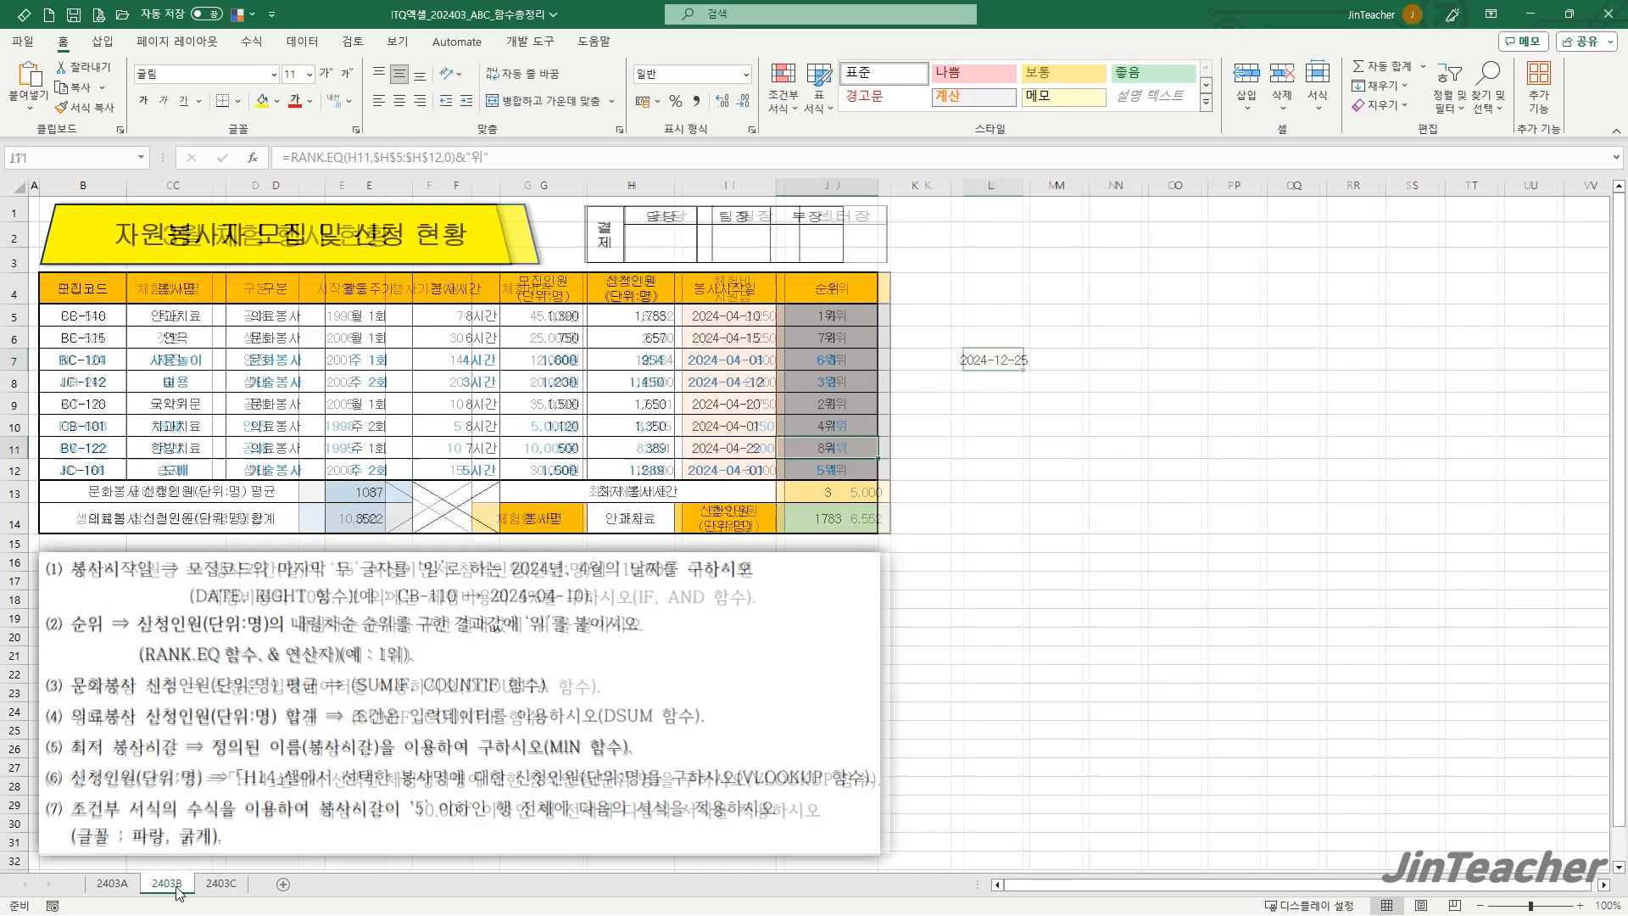
# - Right-align cells J13:J14 and E13:E14 together and apply the comma style to them
pyautogui.moveTo(814, 491); pyautogui.dragTo(814, 517)
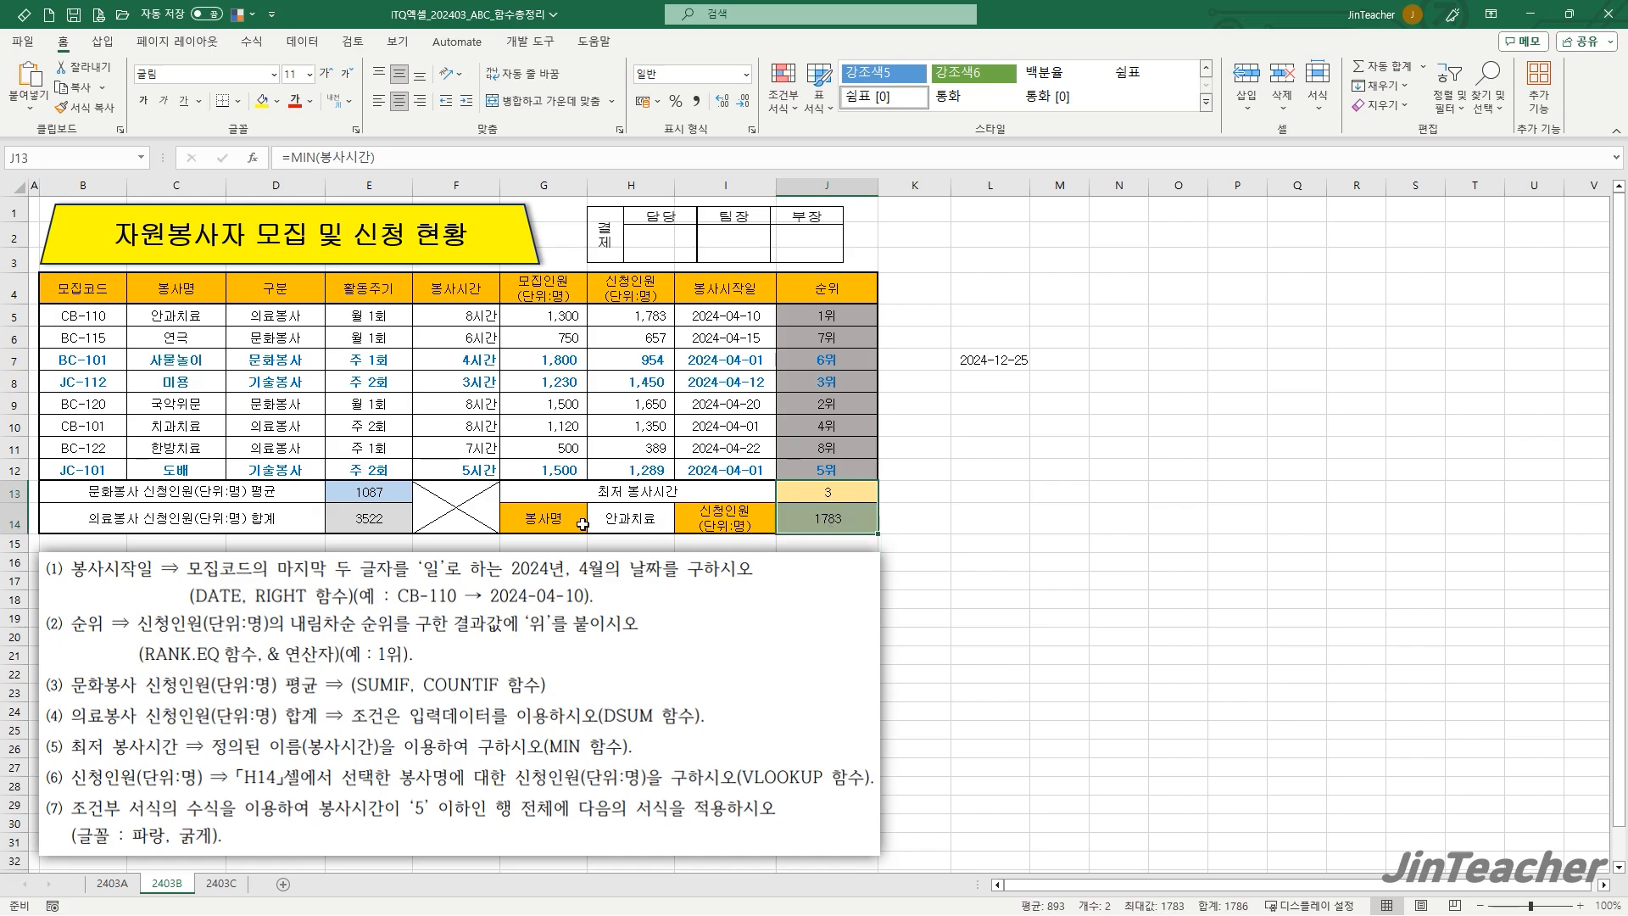
pyautogui.keyDown('ctrl'); pyautogui.moveTo(392, 496); pyautogui.dragTo(393, 517); pyautogui.keyUp('ctrl')
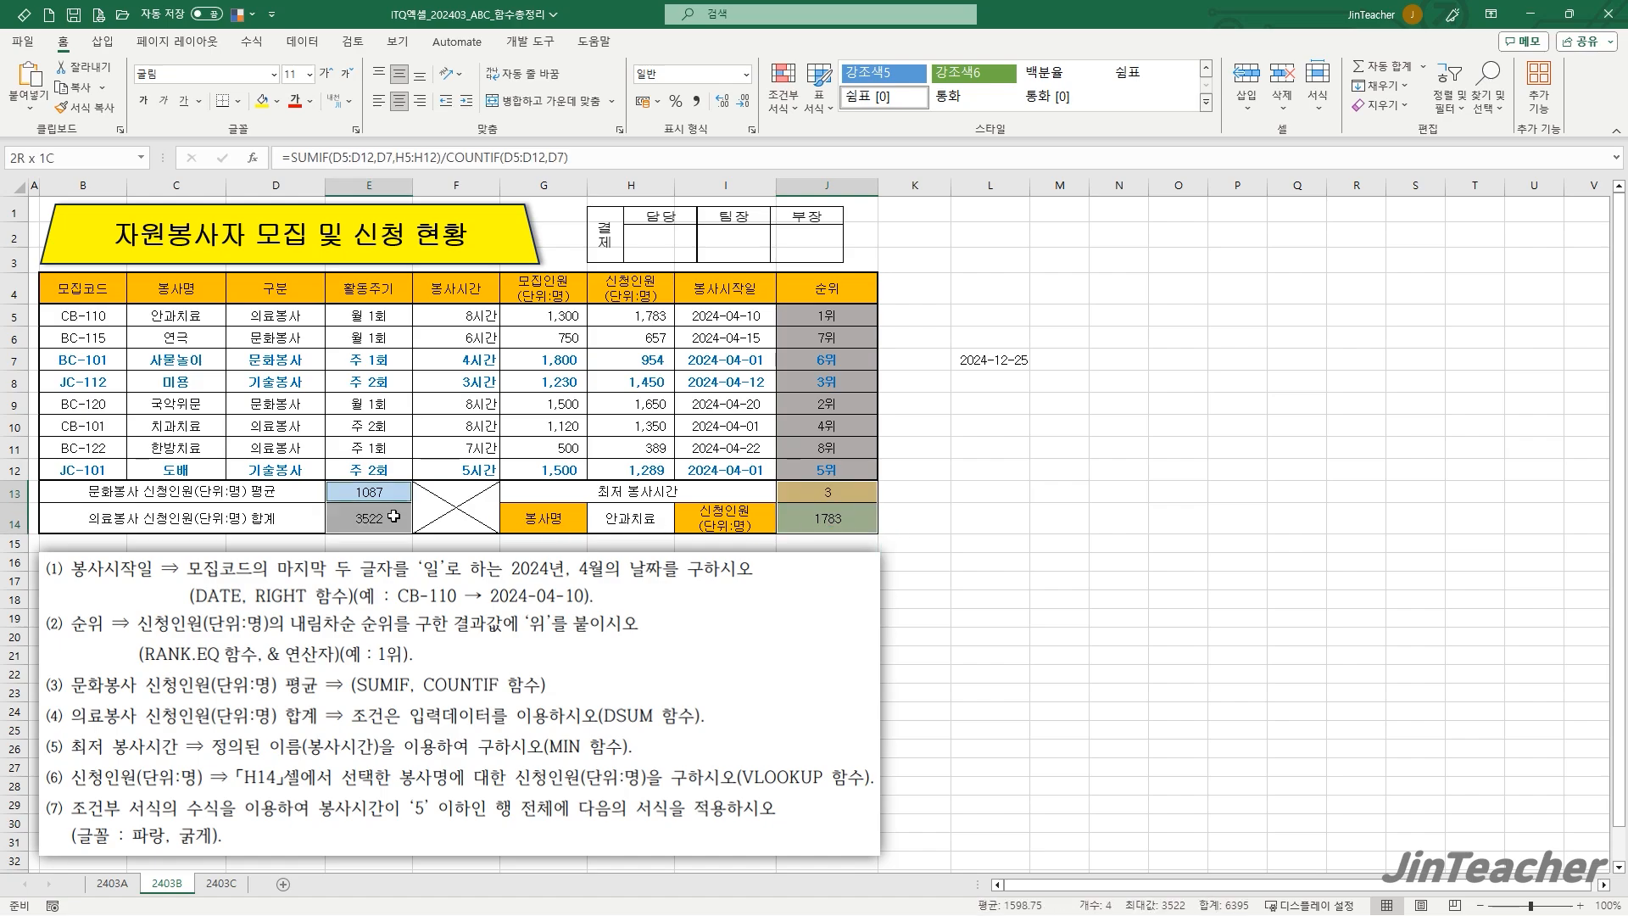
pyautogui.click(419, 101)
pyautogui.click(695, 101)
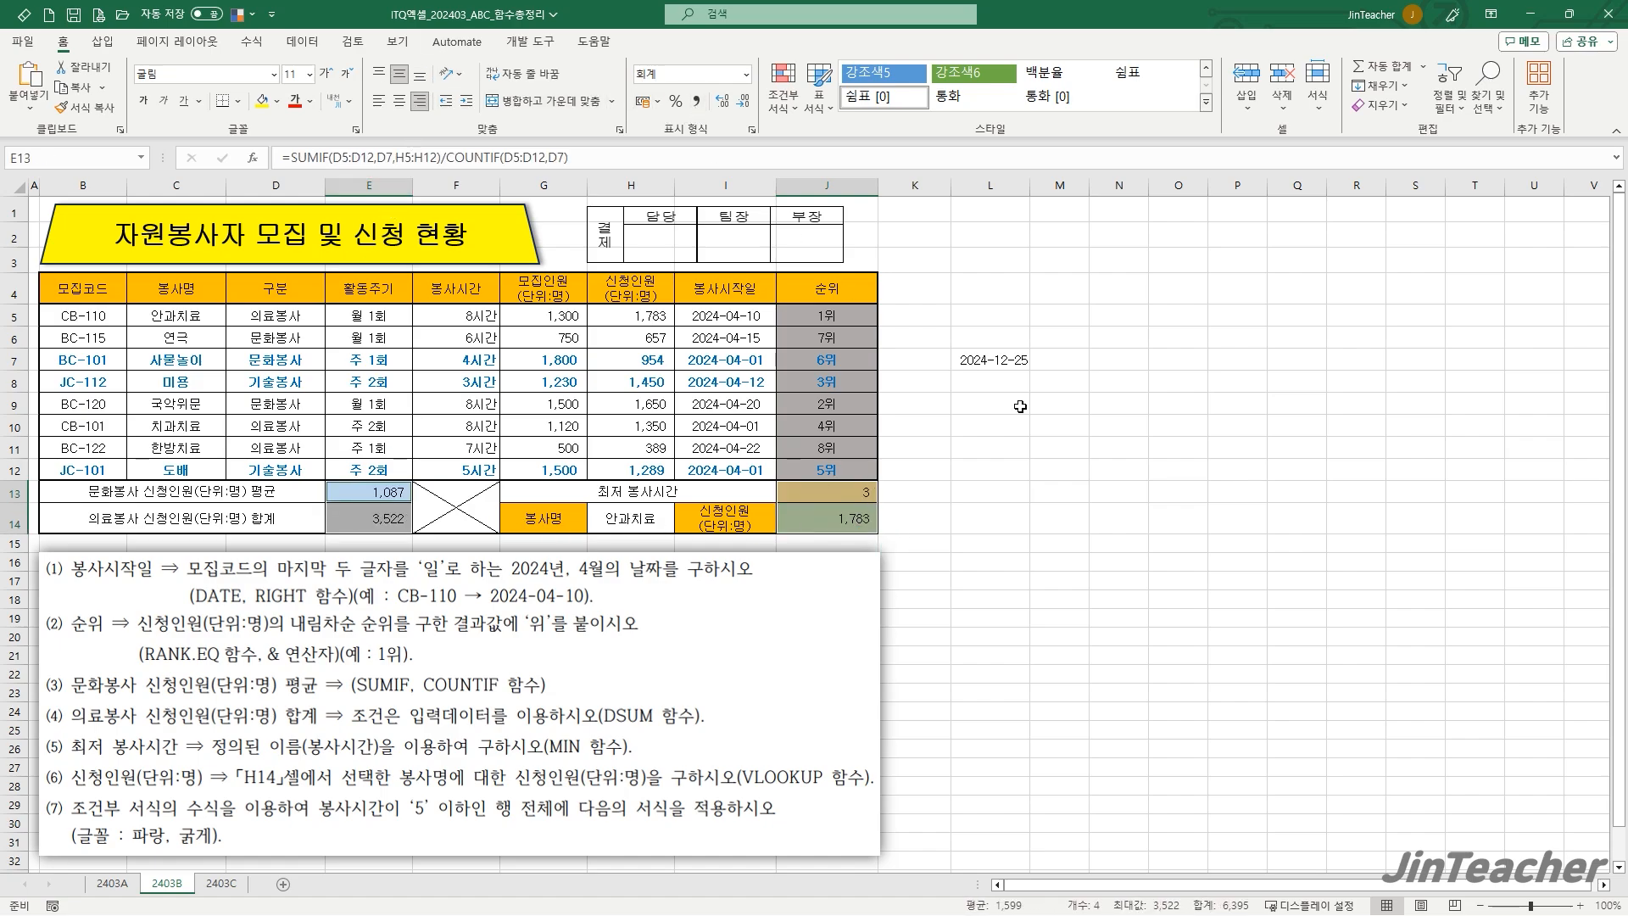
pyautogui.click(1056, 420)
# - Clear the stray date from the cells L5:L9 beside the table
pyautogui.moveTo(978, 312); pyautogui.dragTo(997, 400)
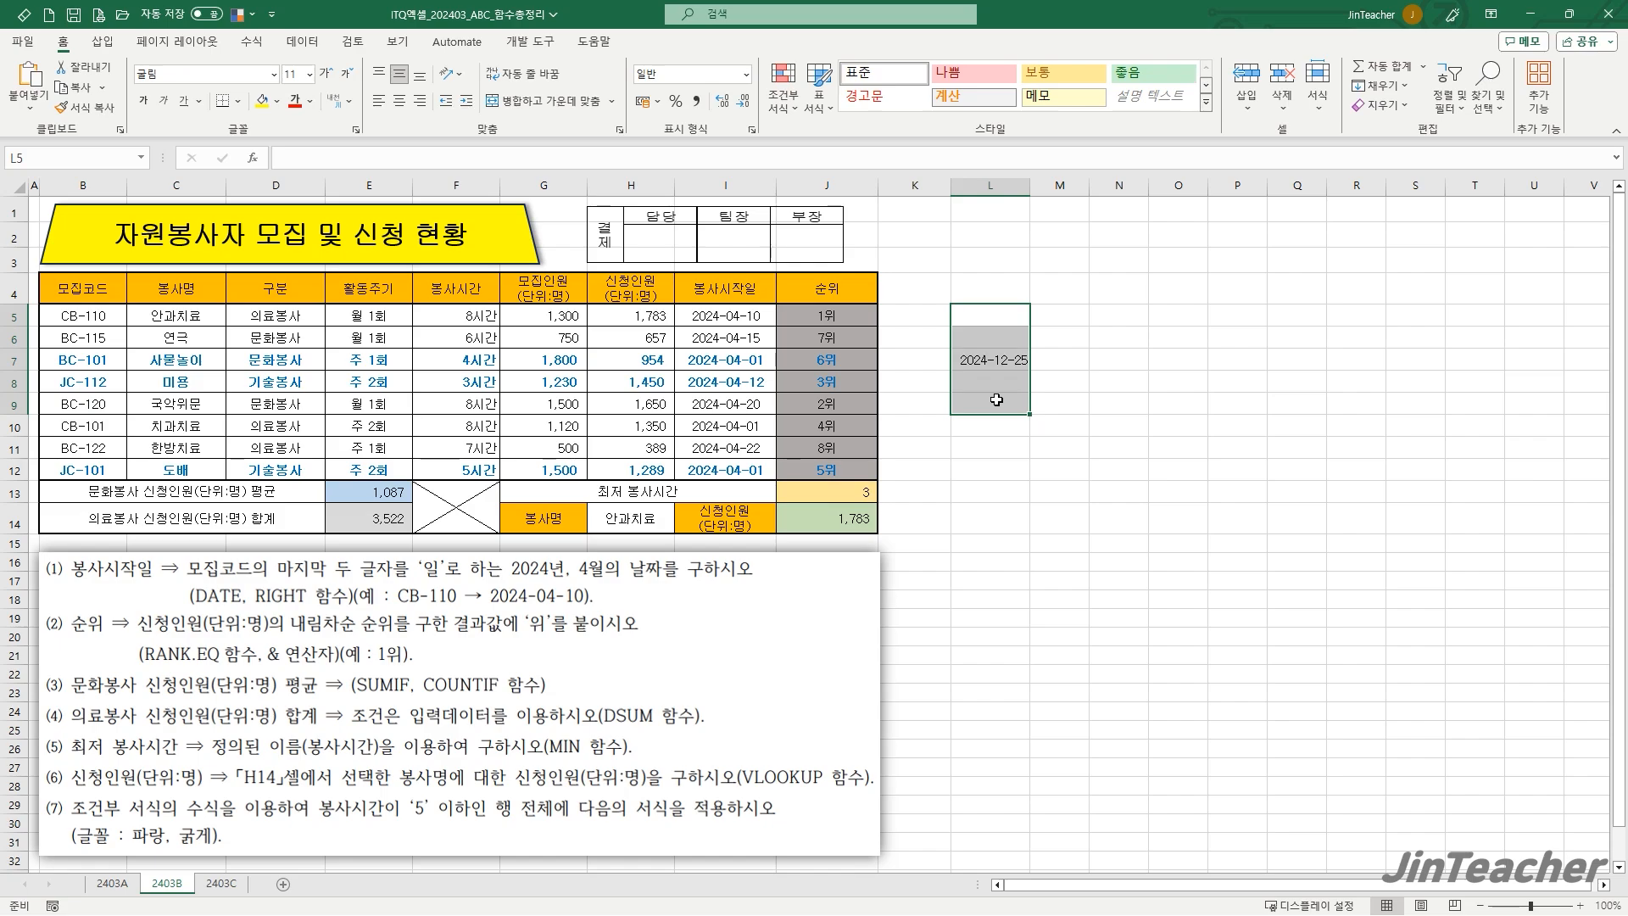
pyautogui.press('Delete')
pyautogui.click(1018, 542)
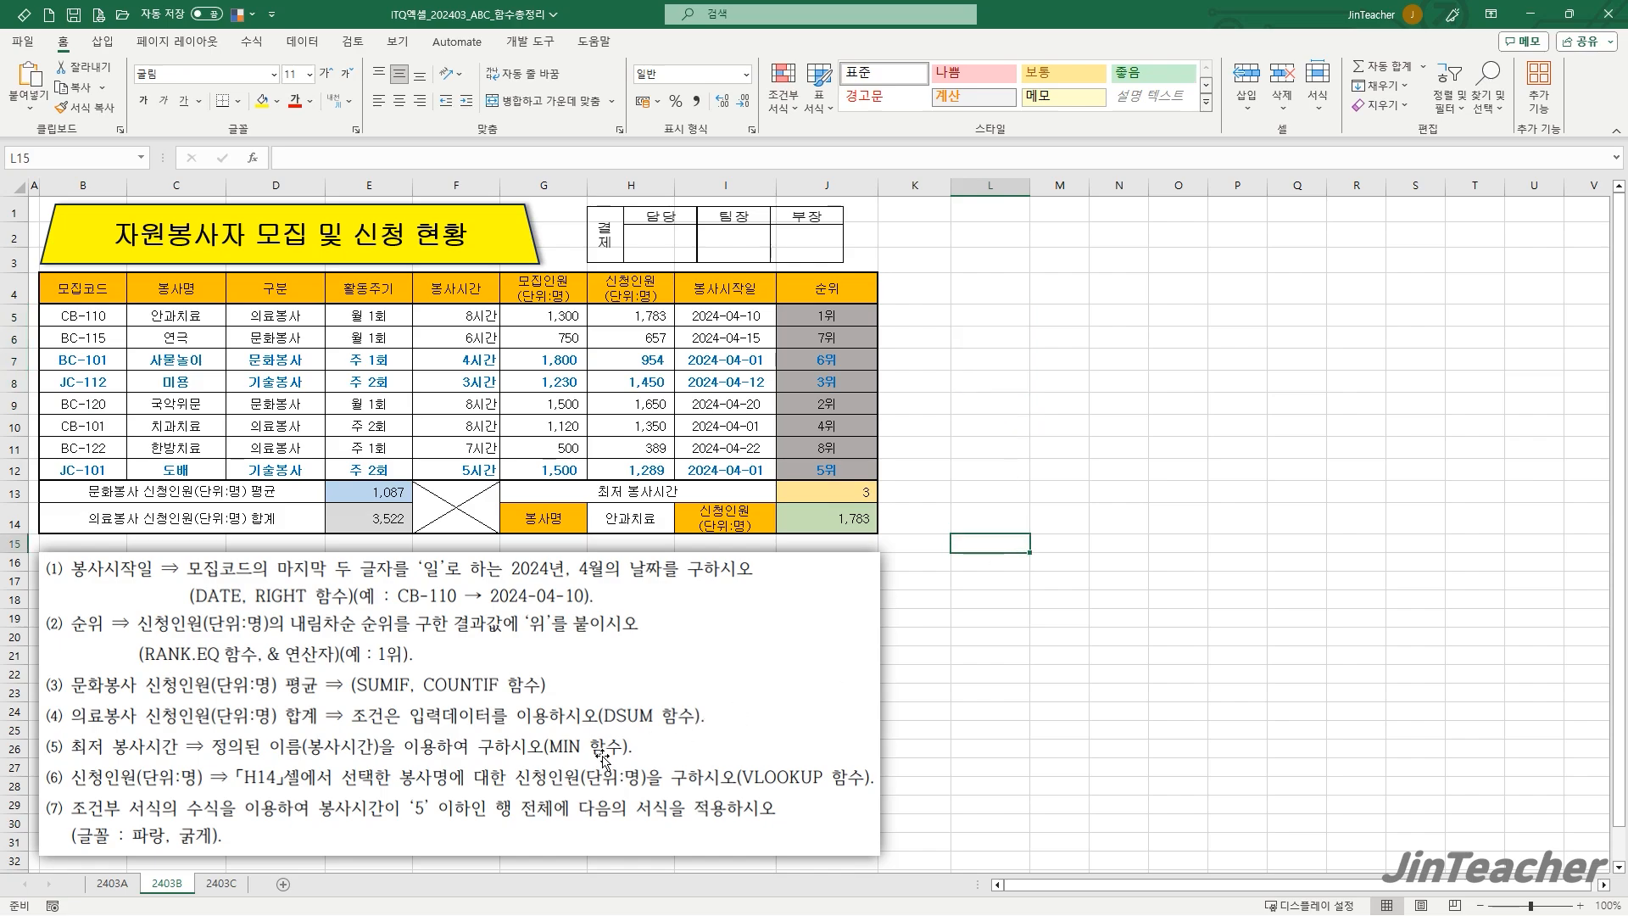
# - Widen the approval box picture to the table's right edge, and switch to sheet 2403A
pyautogui.click(839, 237)
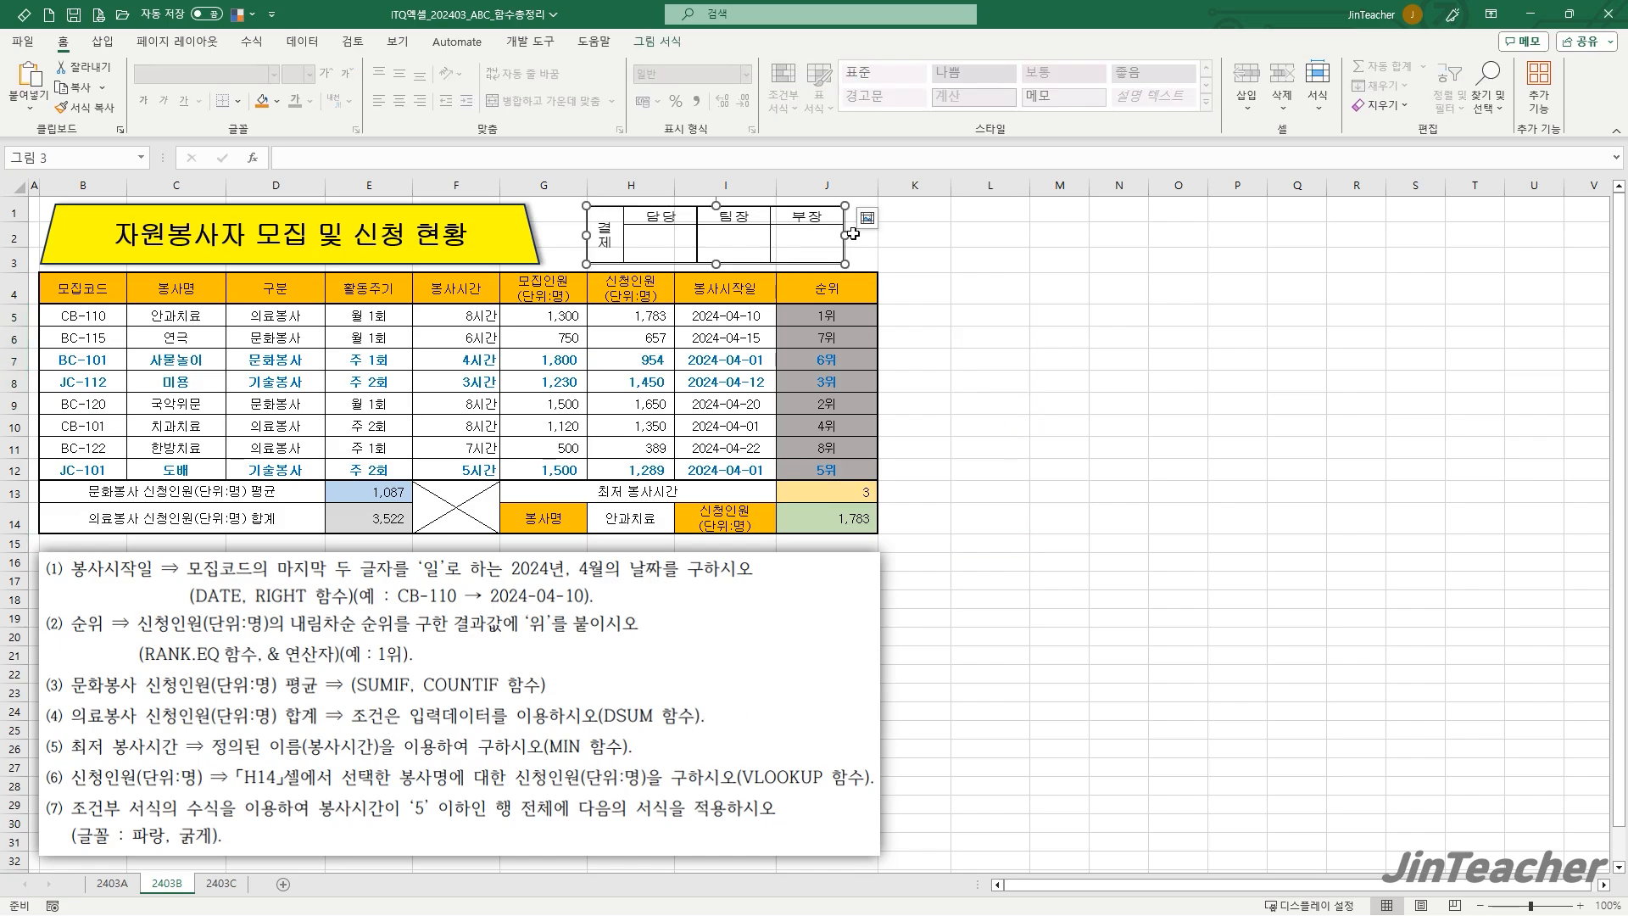
pyautogui.moveTo(845, 235); pyautogui.dragTo(878, 235)
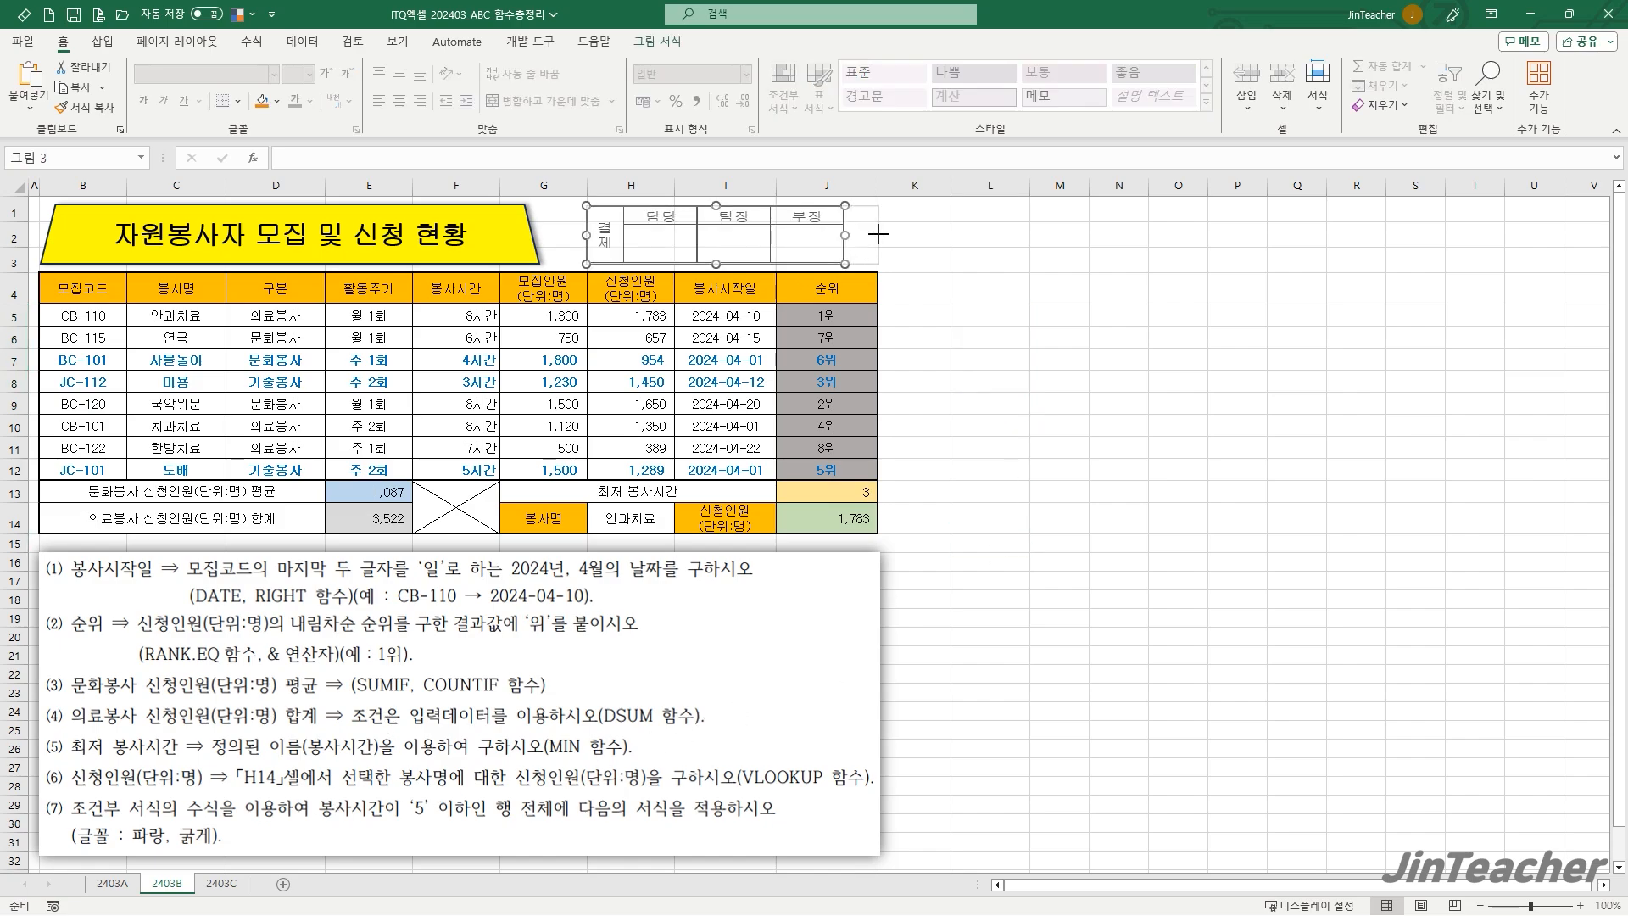
pyautogui.click(905, 280)
pyautogui.click(133, 886)
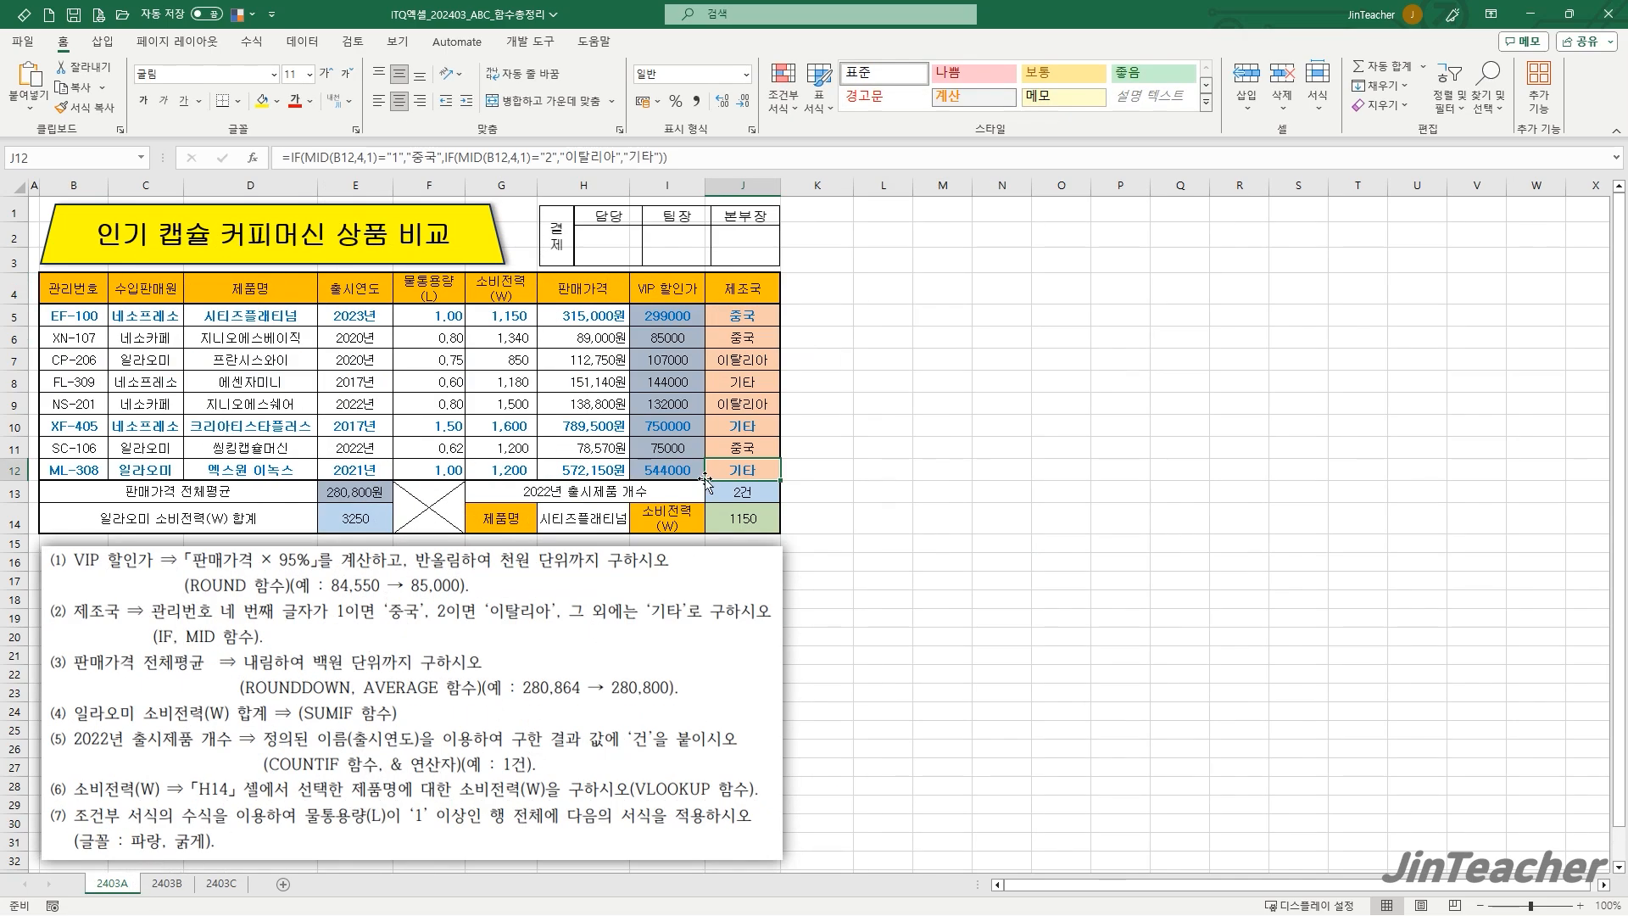
# - Right-align the VIP 할인가 cells I5:I12 together with J14 and E13:E14, and apply the comma style to them
pyautogui.click(843, 373)
pyautogui.click(773, 367)
pyautogui.moveTo(688, 316); pyautogui.dragTo(678, 471)
pyautogui.keyDown('ctrl'); pyautogui.click(727, 514); pyautogui.keyUp('ctrl')
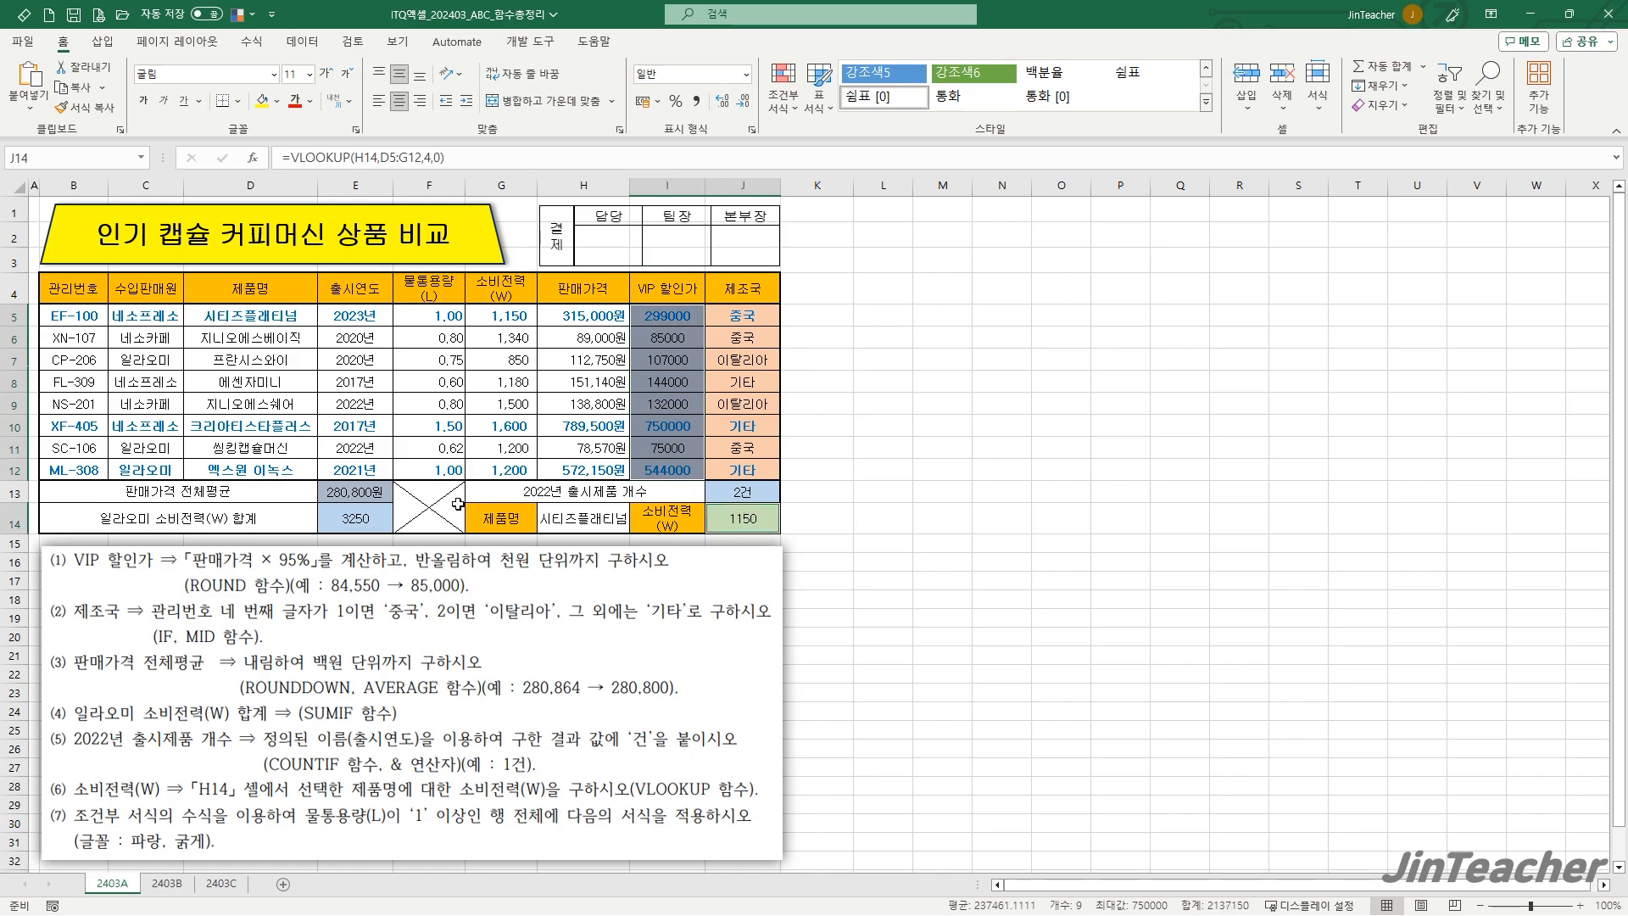
pyautogui.moveTo(356, 492); pyautogui.dragTo(356, 518)
pyautogui.click(419, 101)
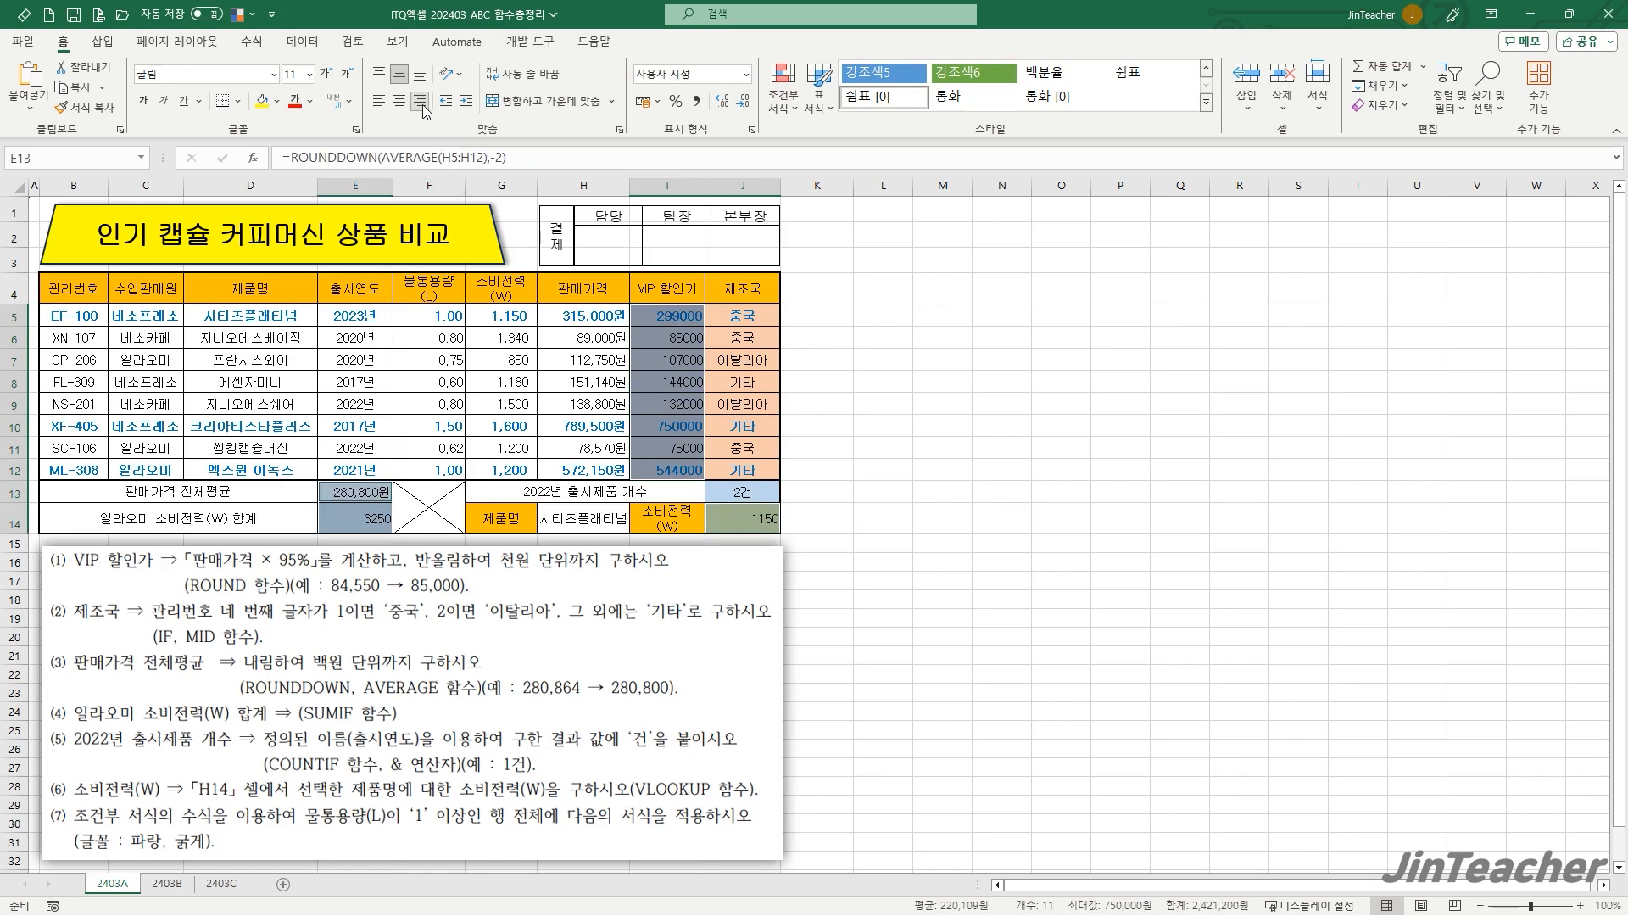
pyautogui.click(696, 101)
pyautogui.click(861, 439)
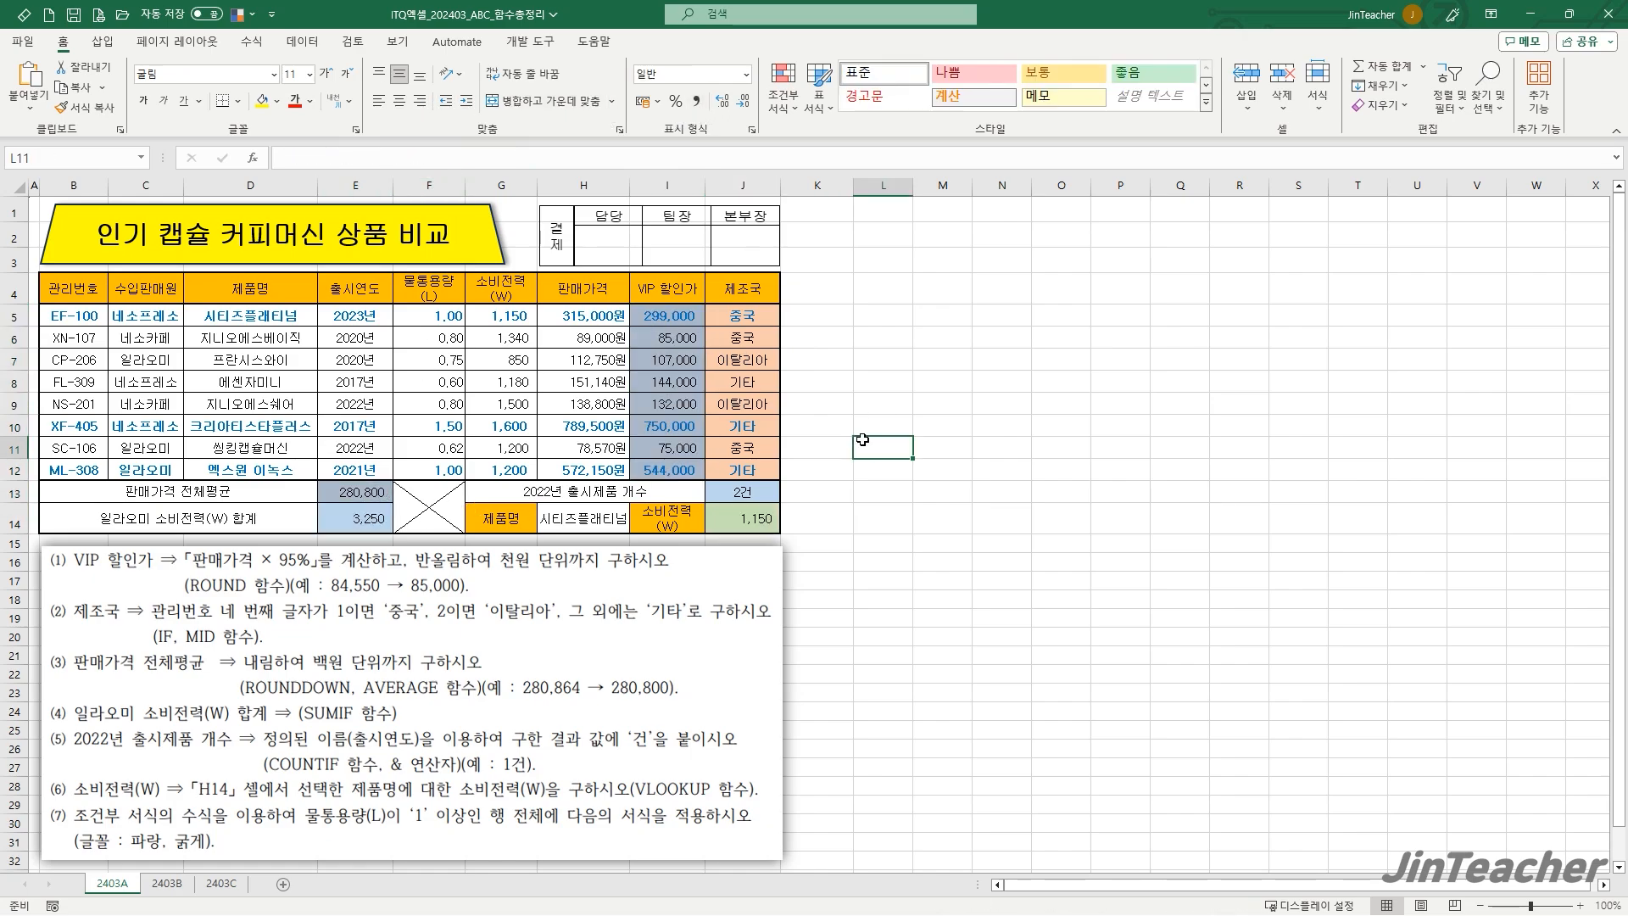
pyautogui.click(757, 425)
pyautogui.click(750, 487)
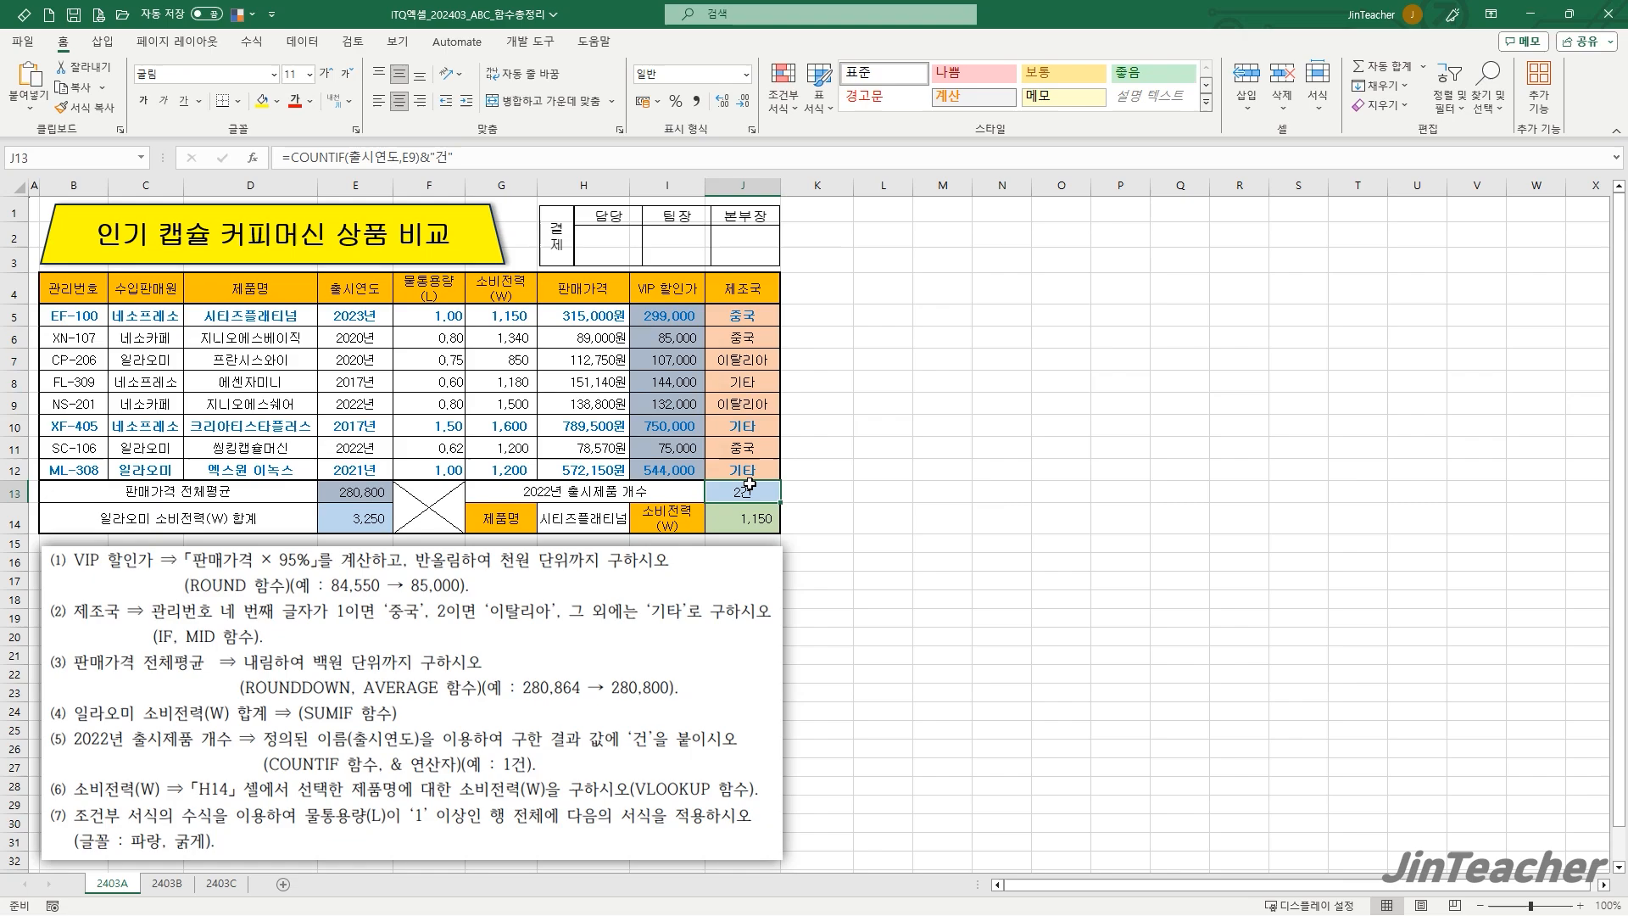
pyautogui.click(749, 410)
pyautogui.click(883, 580)
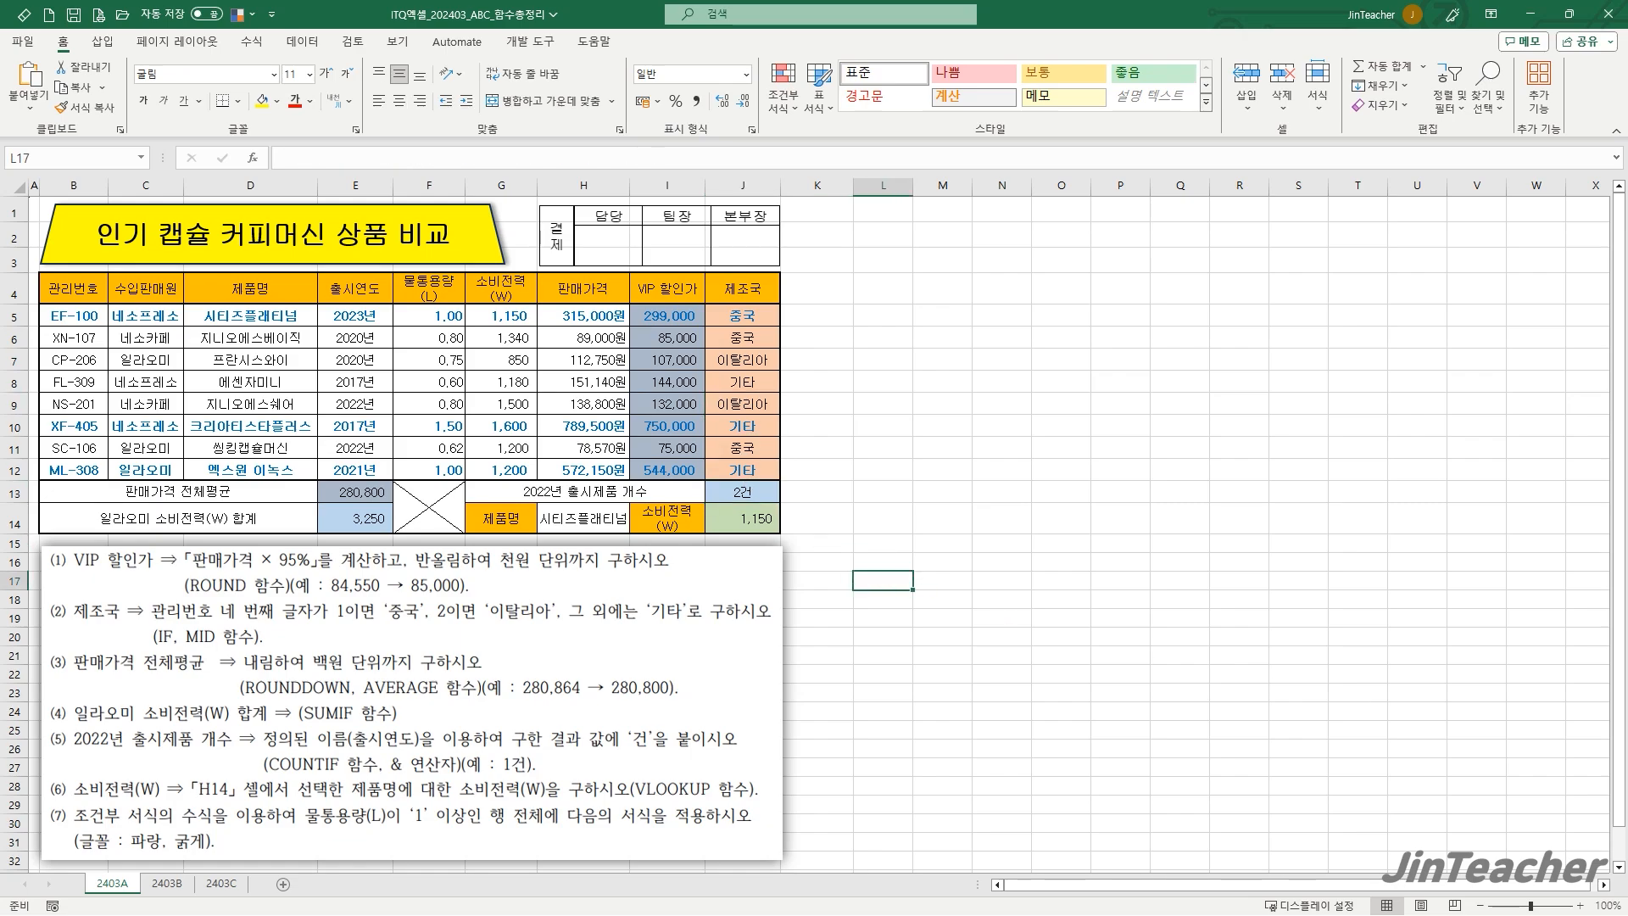